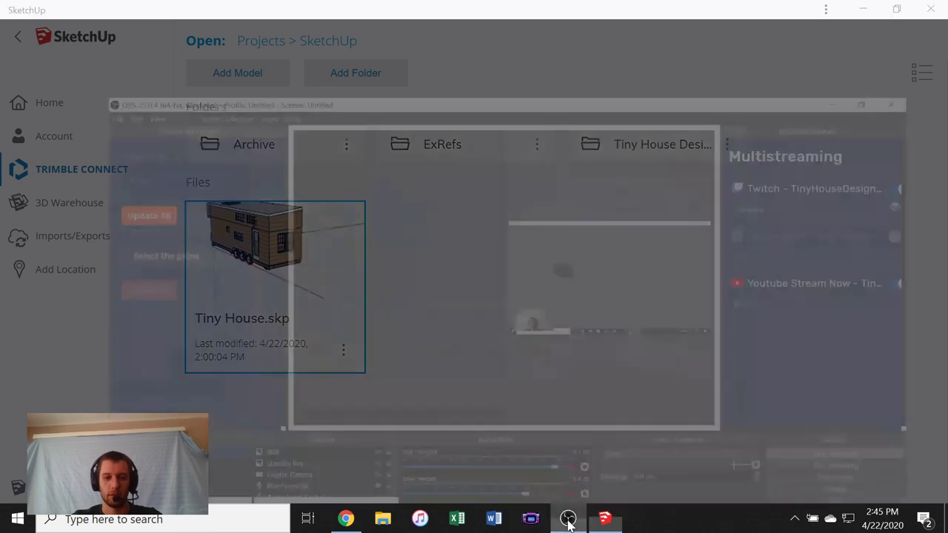
- Return to SketchUp and examine the Tiny House model's exterior from all sides, including the roof, both long walls and the trailer hitch end
click(568, 519)
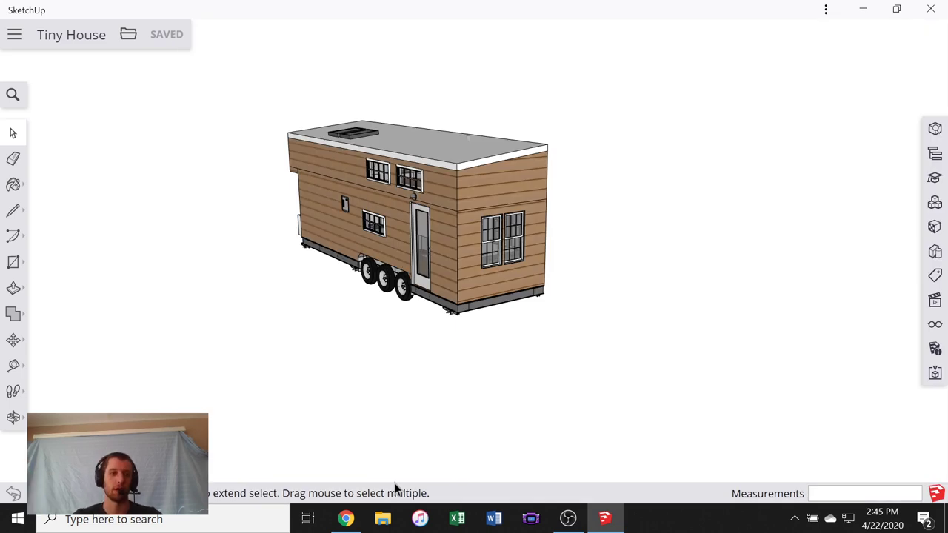
scroll(299, 174, down, 2)
middle_drag(339, 274, 614, 338)
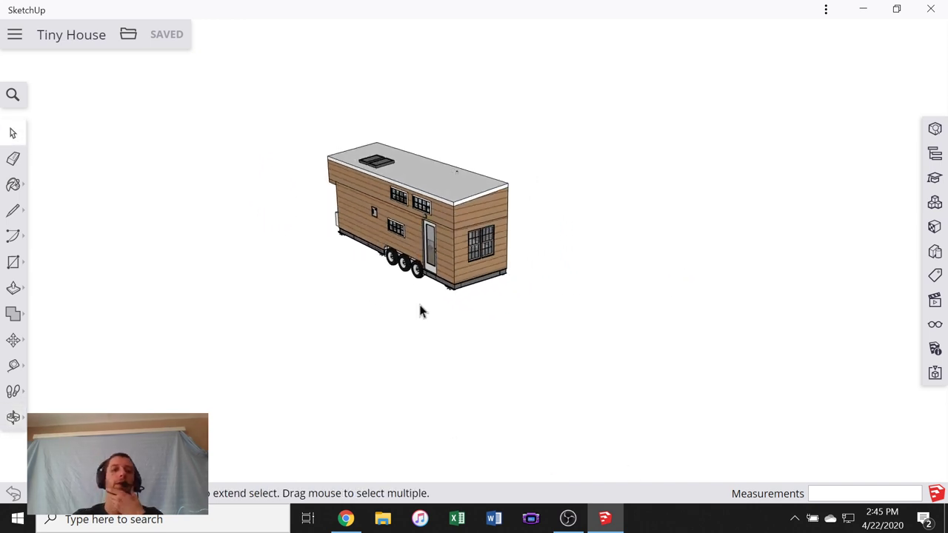
middle_drag(351, 266, 534, 290)
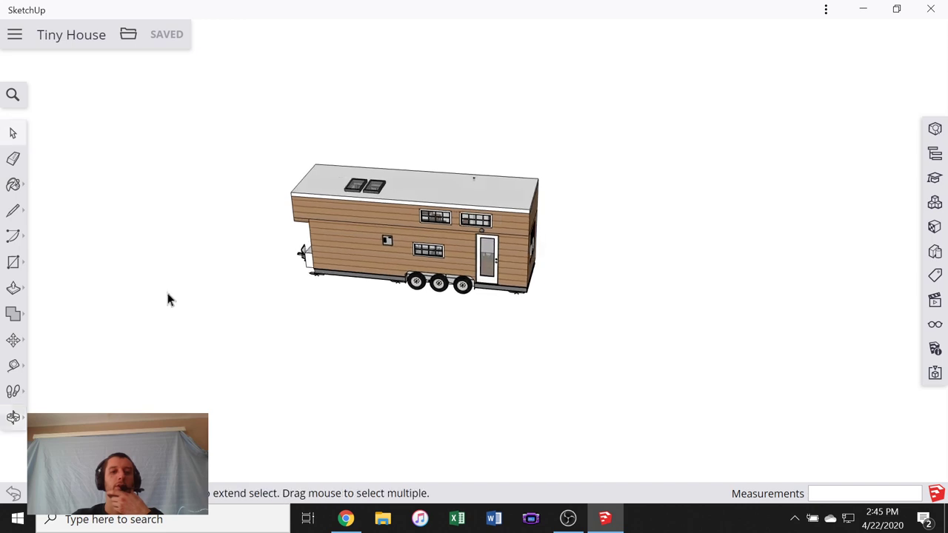
middle_drag(209, 265, 503, 270)
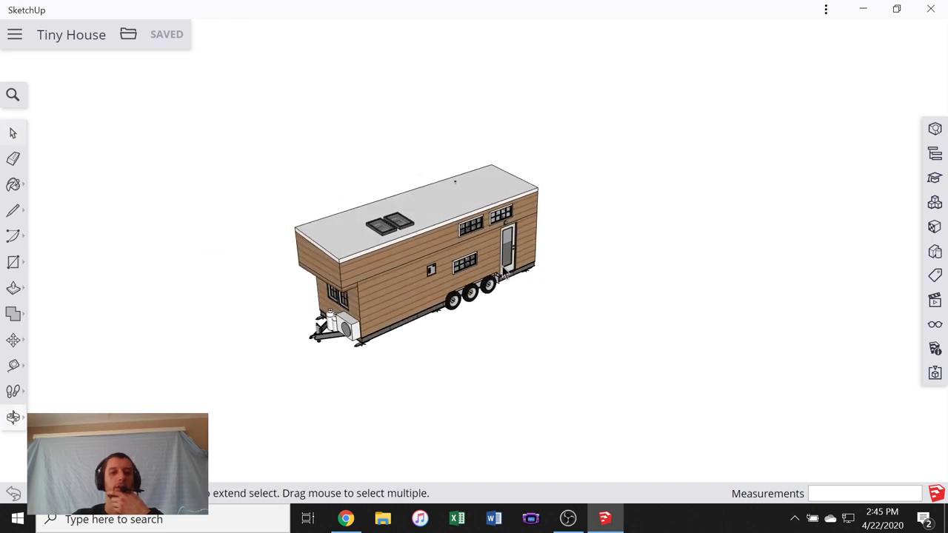
middle_drag(237, 260, 387, 218)
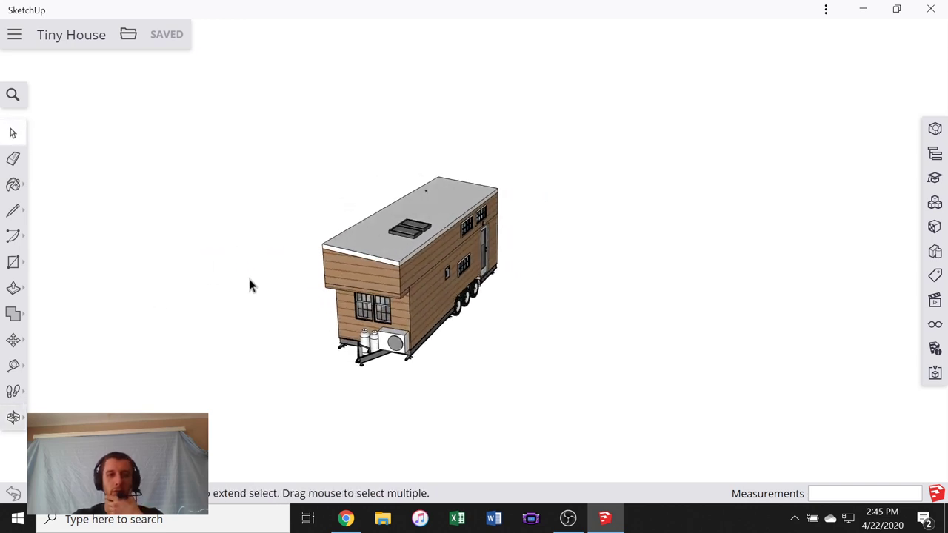
middle_drag(248, 276, 591, 353)
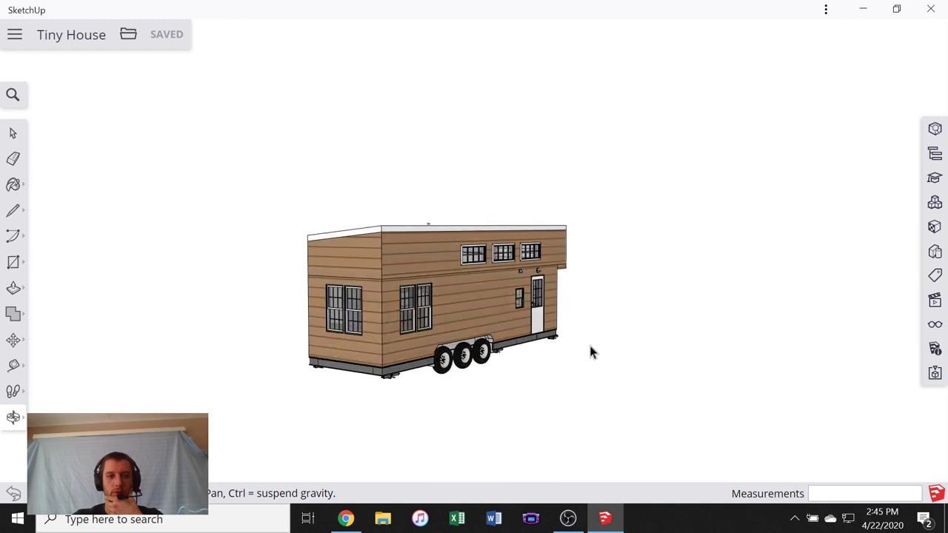
middle_drag(292, 338, 487, 352)
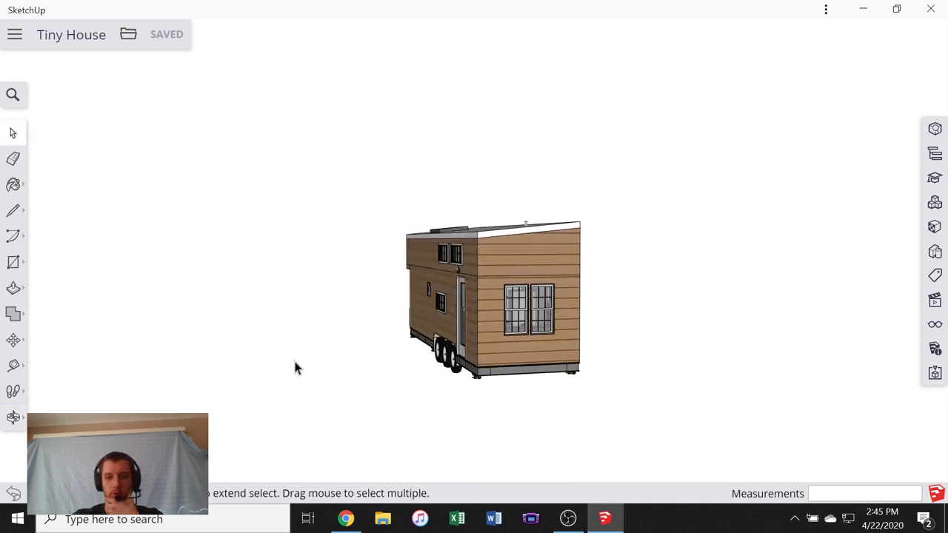
middle_drag(294, 368, 497, 333)
scroll(387, 285, up, 5)
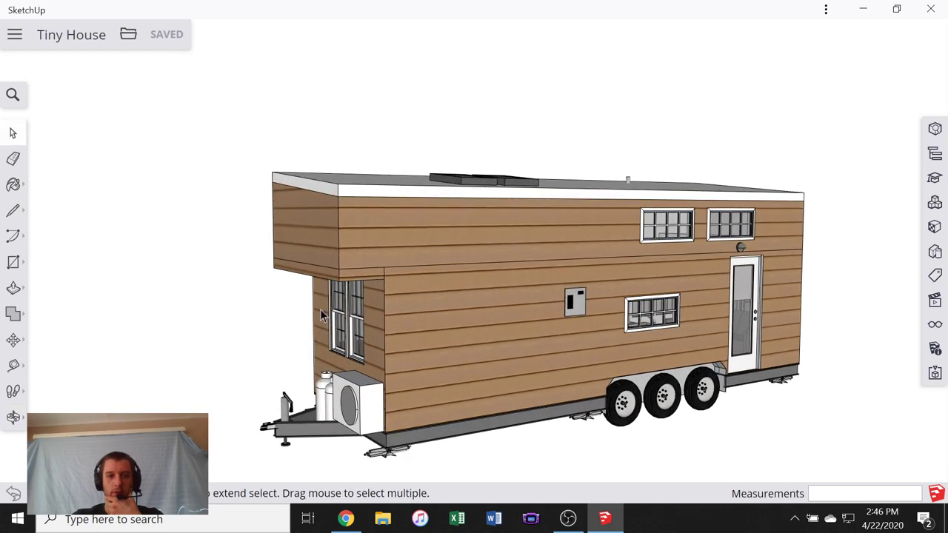
middle_drag(331, 284, 696, 333)
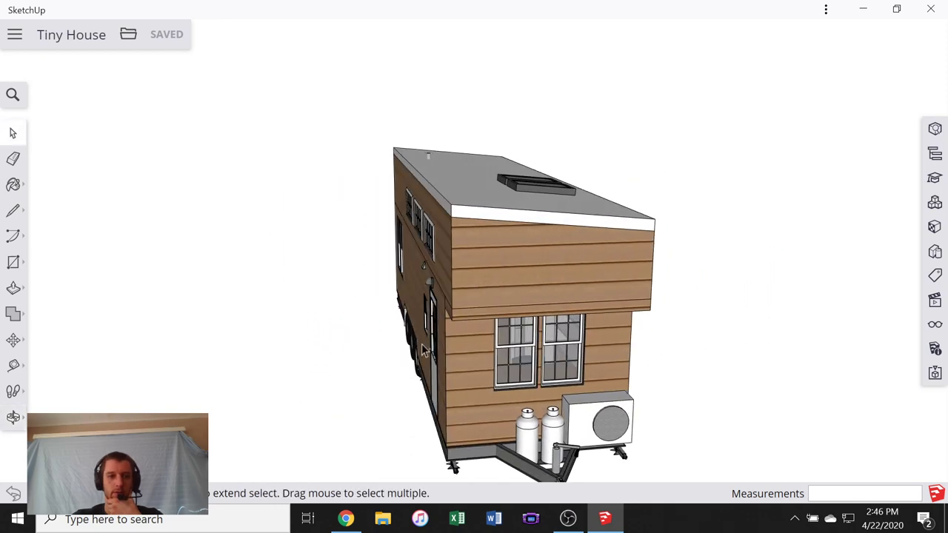
middle_drag(389, 346, 562, 398)
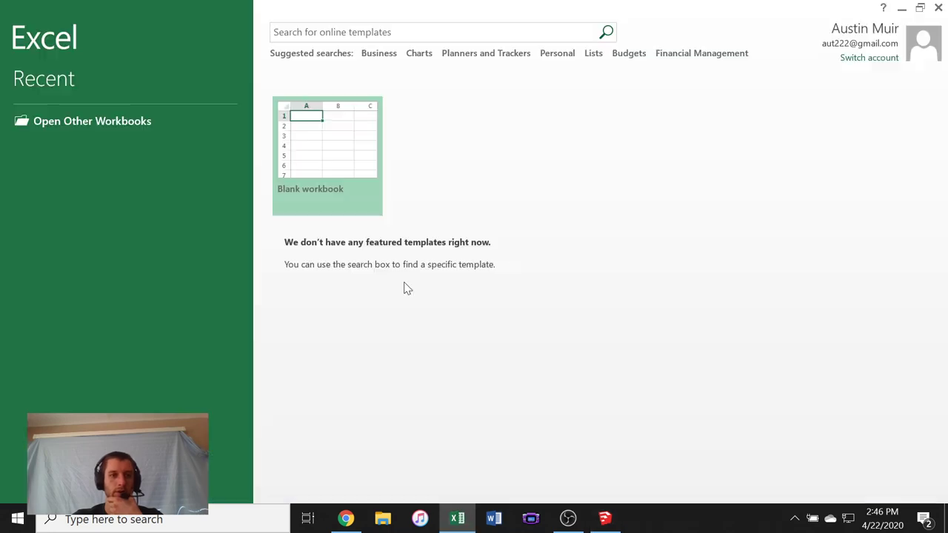
- Open the Total Cost Matrix workbook in Excel and review its parts and costs from Trailer down to the bookshelf, desk and rug rows
click(32, 121)
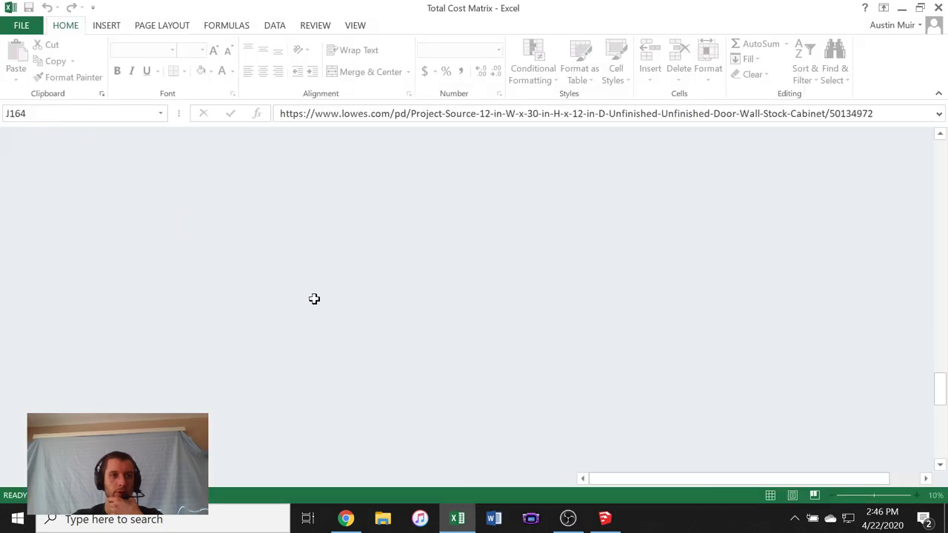
scroll(415, 306, up, 20)
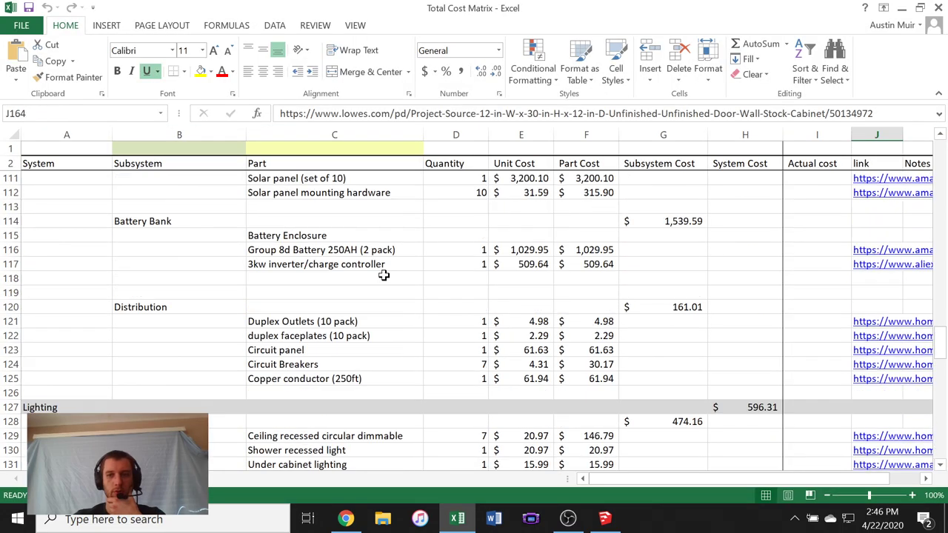
scroll(386, 270, up, 20)
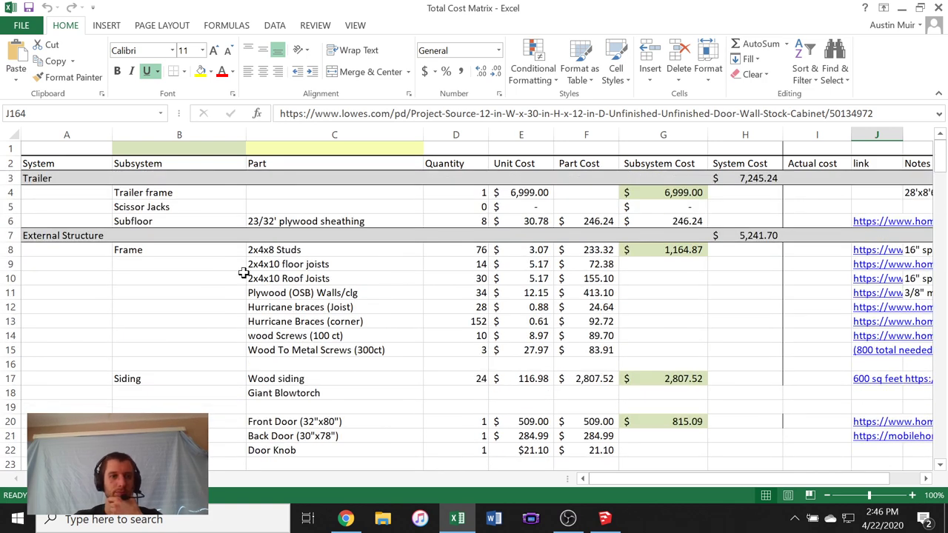
scroll(387, 346, down, 3)
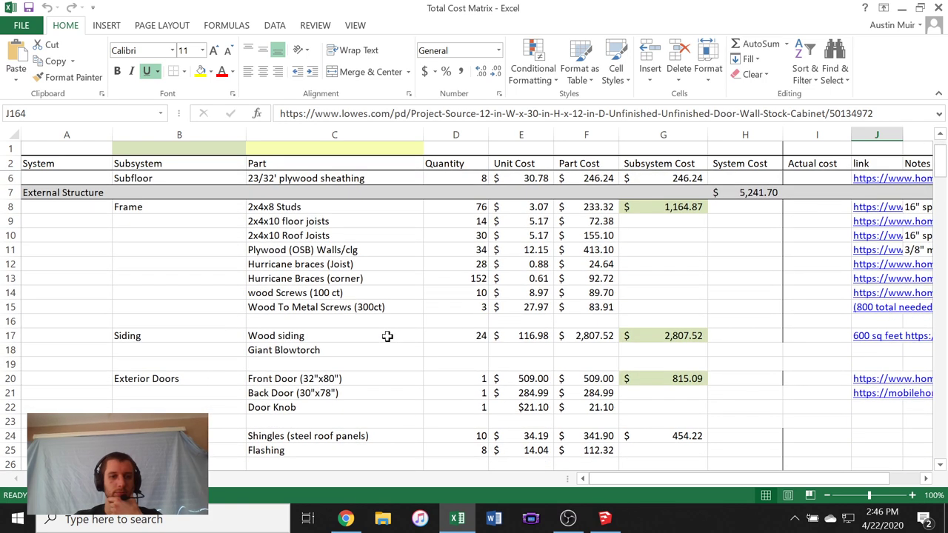
scroll(386, 333, down, 6)
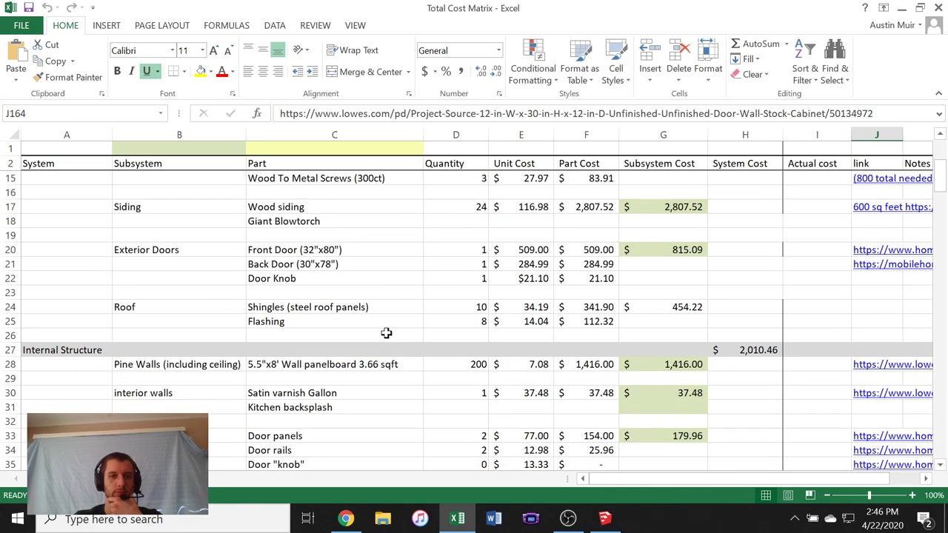
scroll(386, 333, down, 20)
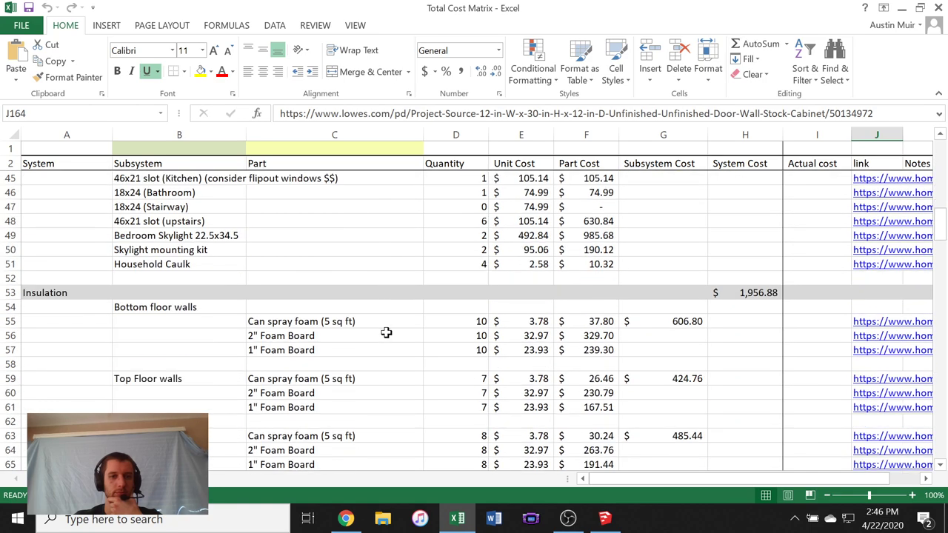
scroll(387, 329, down, 19)
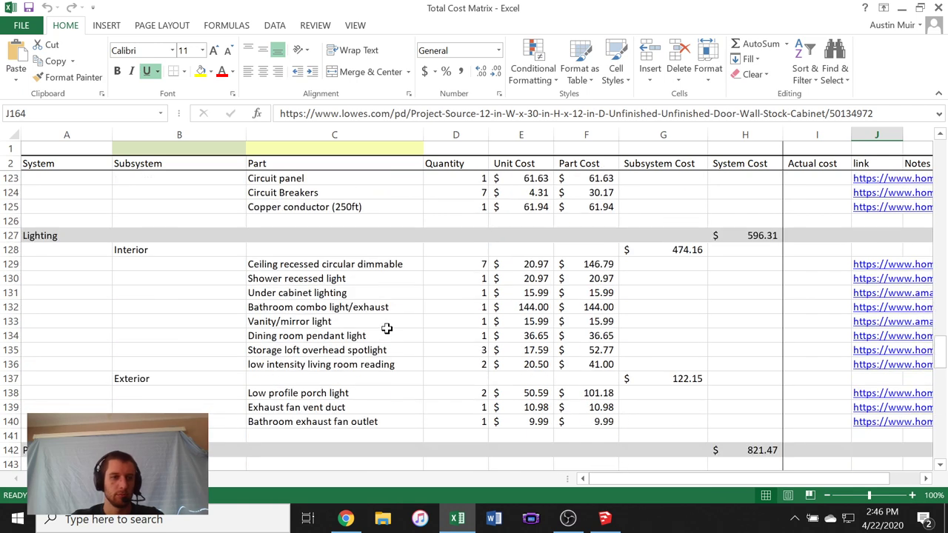
scroll(386, 328, down, 6)
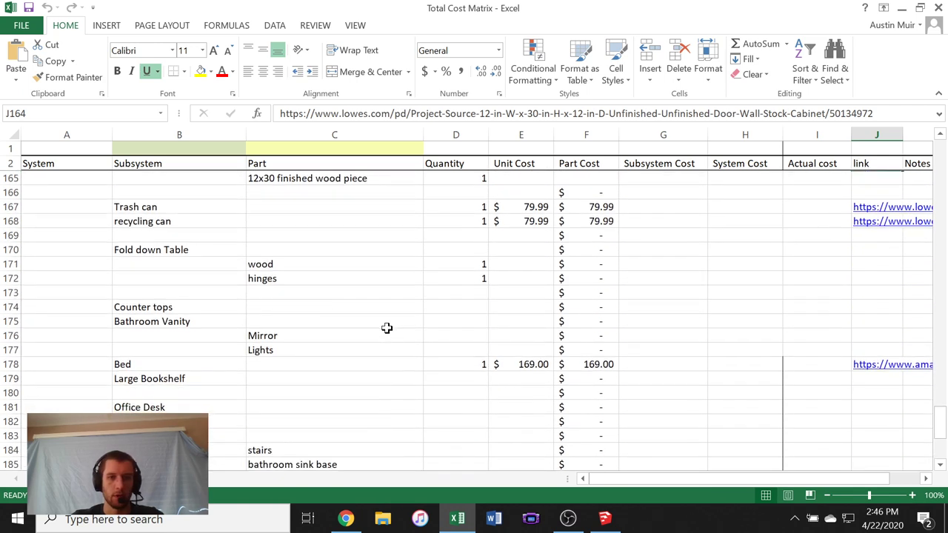
scroll(387, 328, up, 3)
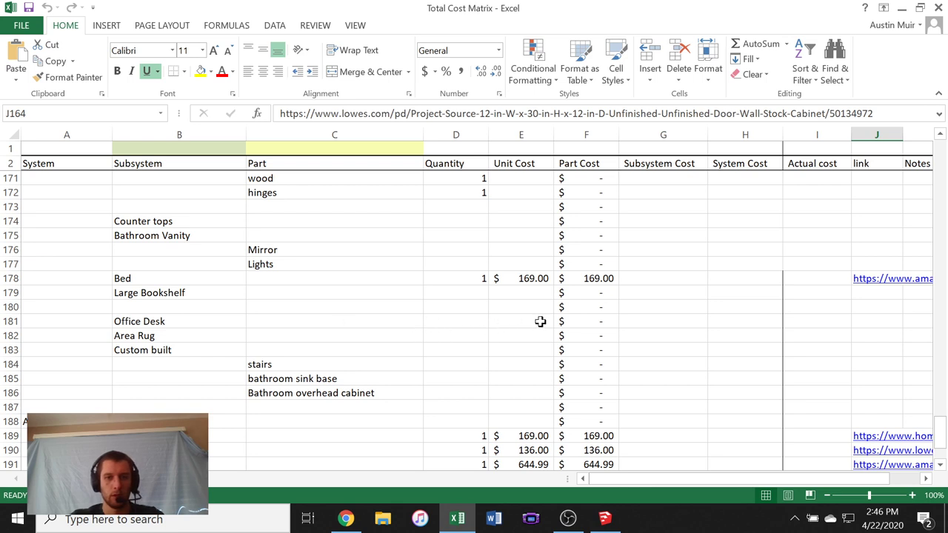
click(149, 323)
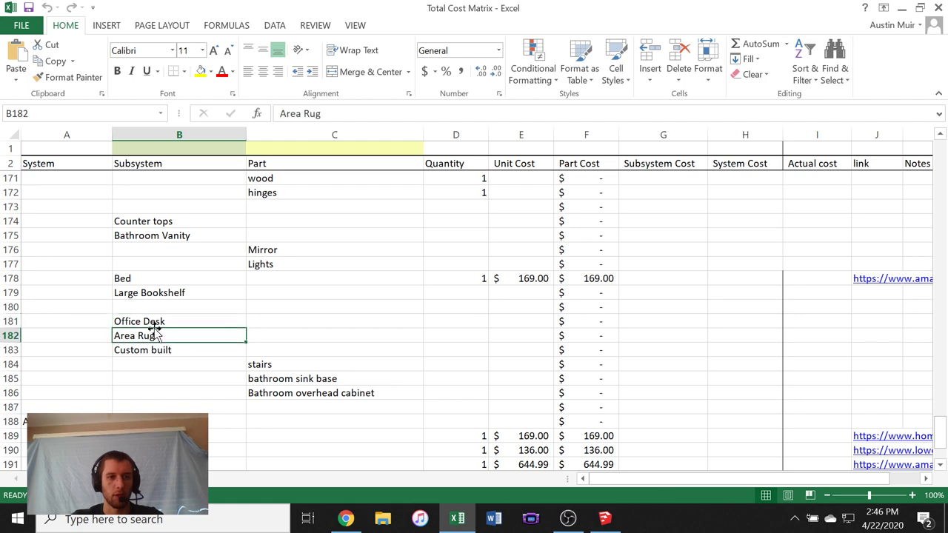
click(152, 292)
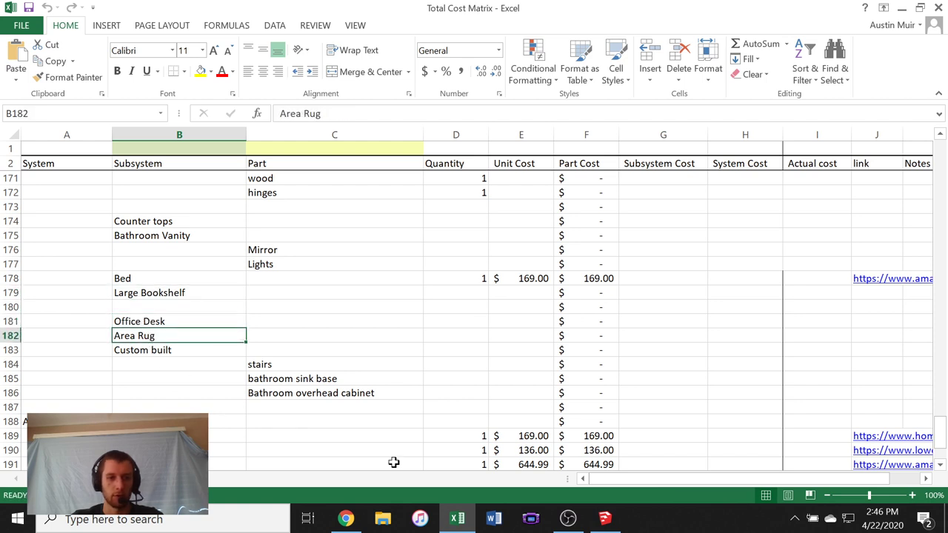
- Switch back to the Tiny House model in SketchUp and display its list of tags
click(605, 518)
middle_drag(195, 256, 533, 245)
click(935, 276)
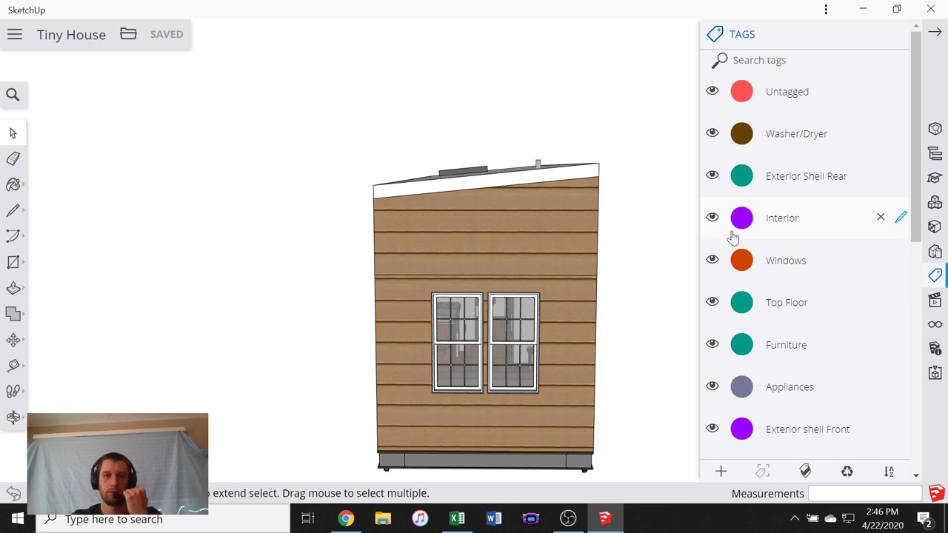
- Check the live stream status in OBS and return to the Tiny House model in SketchUp
click(572, 517)
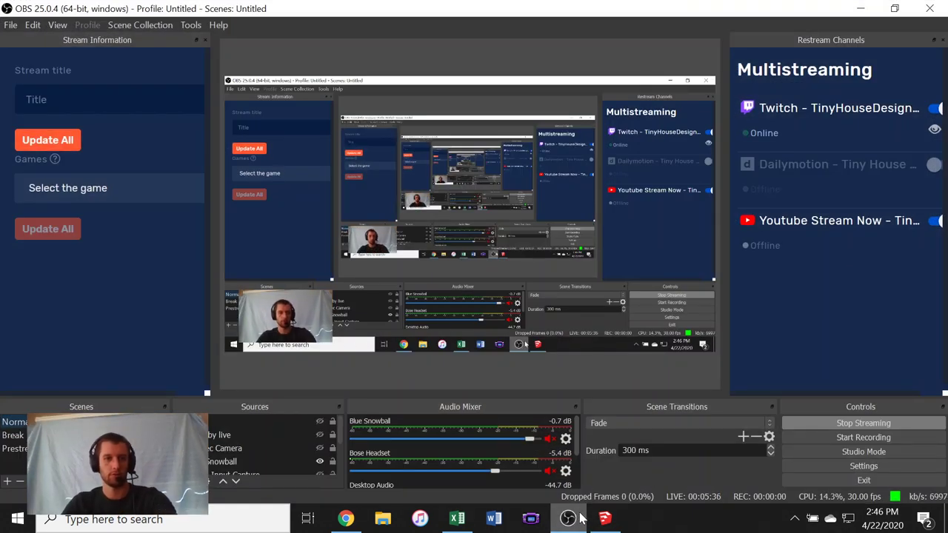
mouse_move(617, 518)
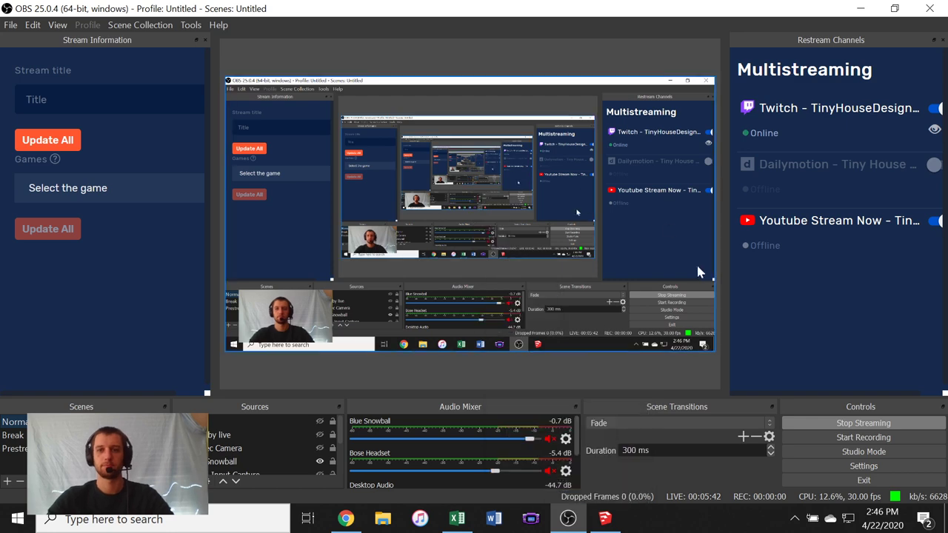
click(860, 9)
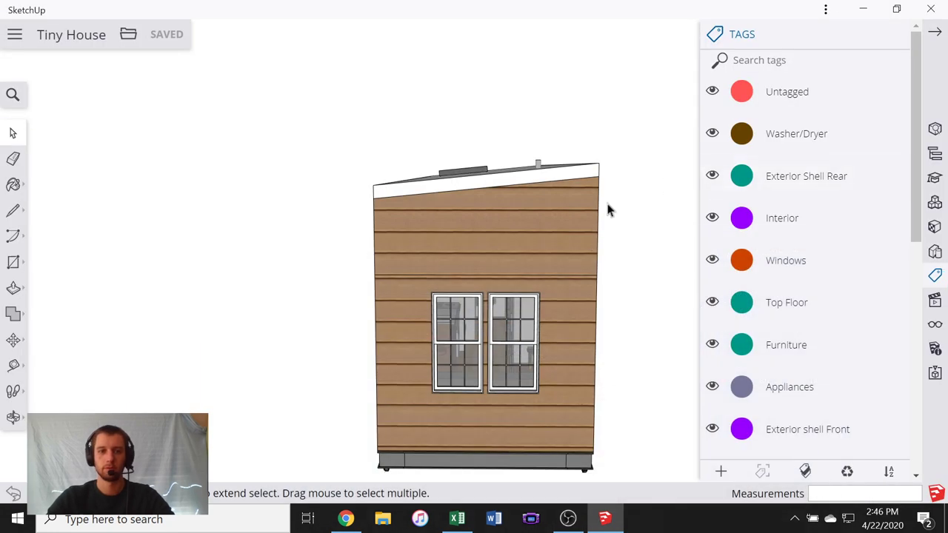
- Hide the Exterior shell Front and Exterior Shell Rear tags of the tiny house
scroll(490, 270, down, 1)
scroll(776, 274, down, 2)
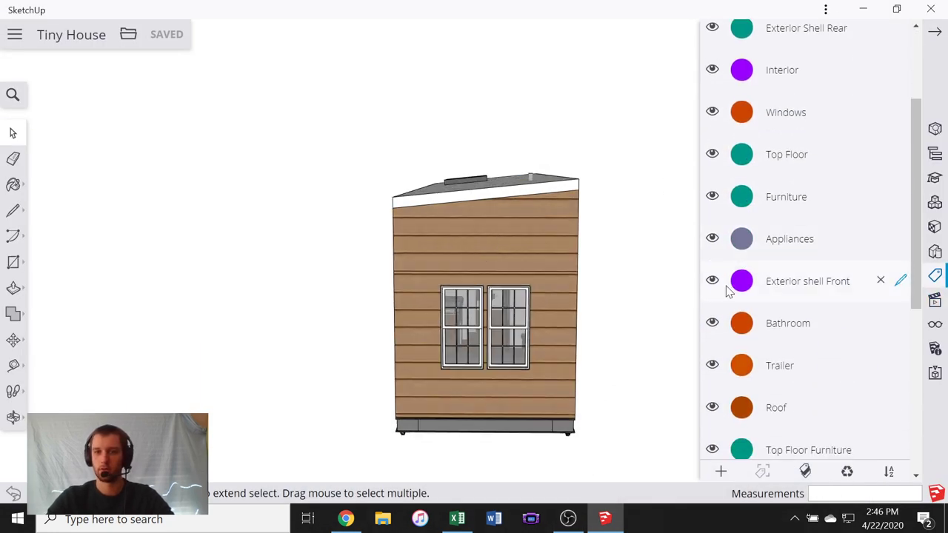
middle_drag(628, 301, 473, 318)
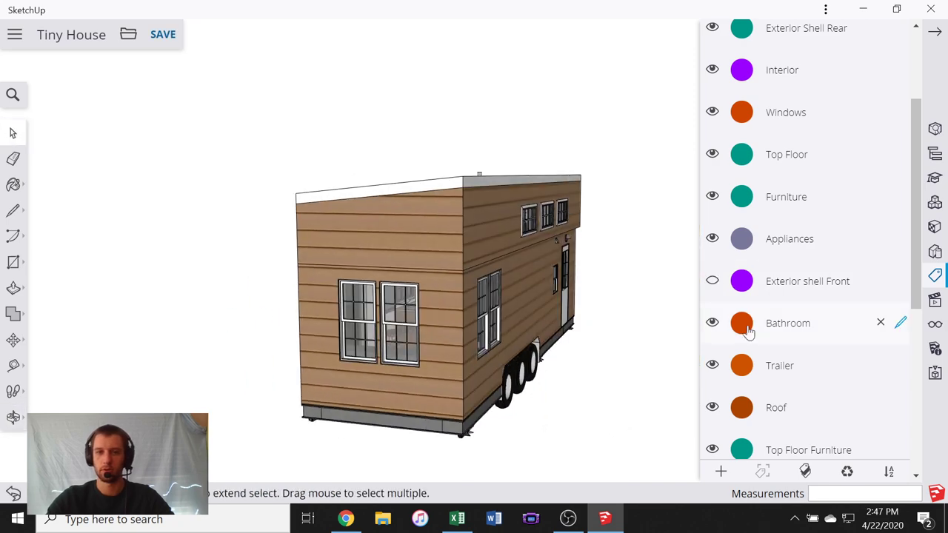
scroll(712, 288, down, 2)
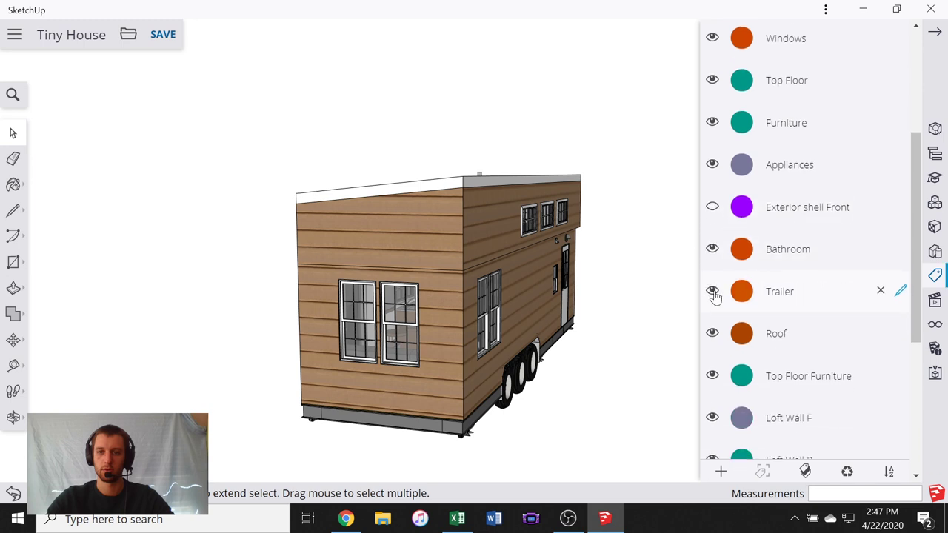
scroll(724, 258, up, 1)
scroll(714, 217, down, 2)
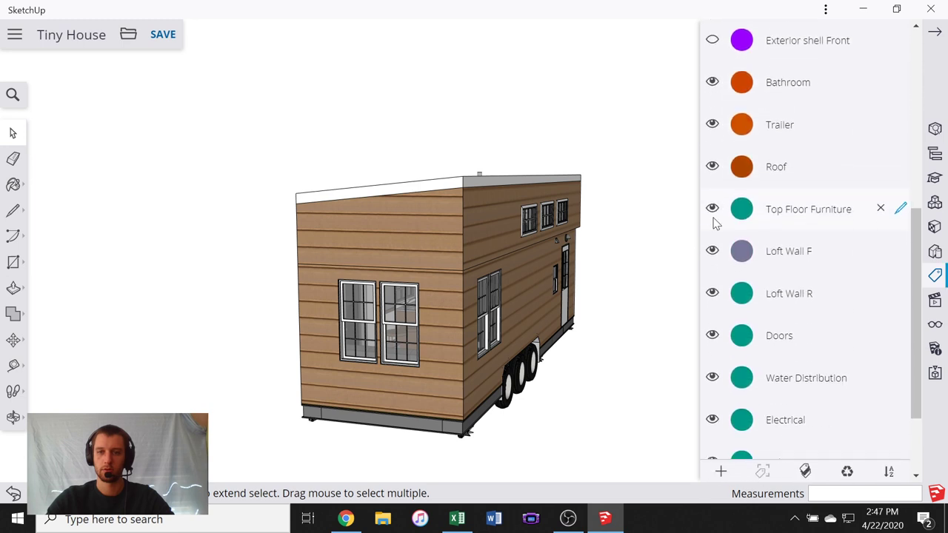
scroll(712, 222, up, 4)
click(712, 101)
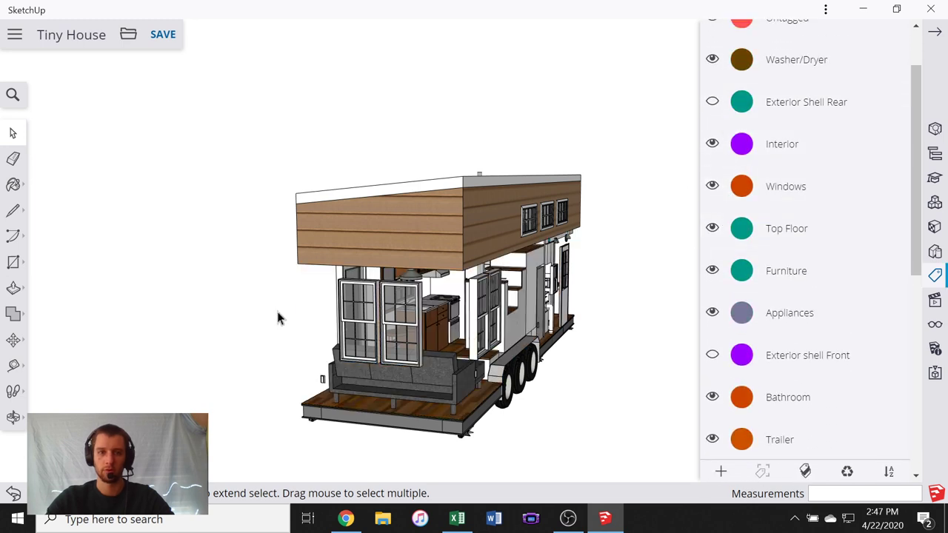
- Hide the Windows tag to clear the view into the office area at the hitch end
middle_drag(279, 317, 450, 331)
scroll(408, 354, up, 5)
middle_drag(215, 283, 516, 362)
scroll(516, 363, up, 3)
middle_drag(468, 313, 687, 303)
scroll(747, 274, up, 2)
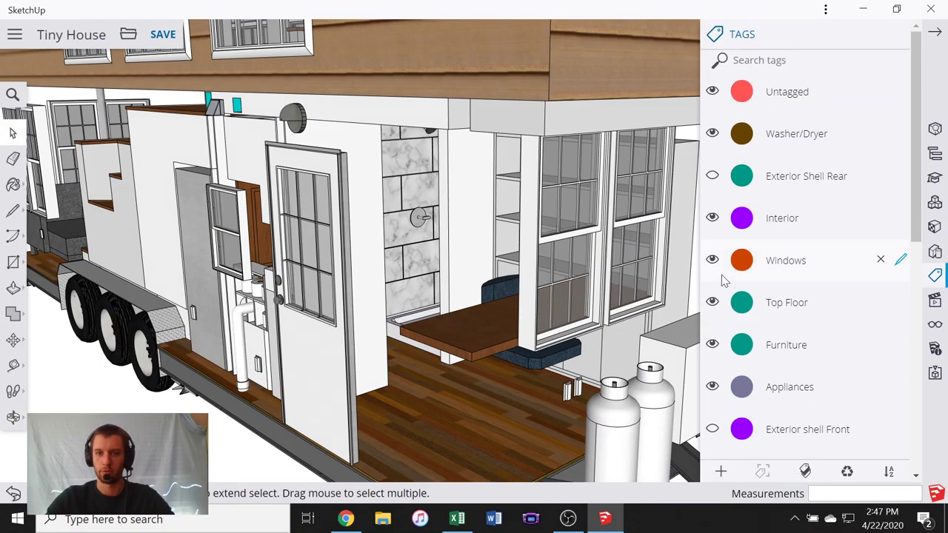
click(711, 261)
- Hide the Doors tag and inspect the bathroom, bookshelf and desk area at the hitch end
scroll(744, 243, down, 6)
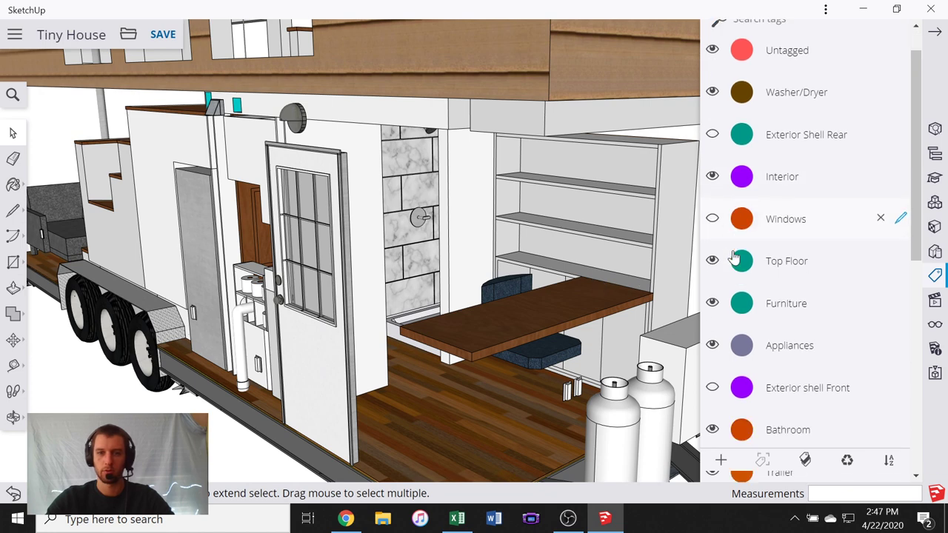
scroll(716, 326, down, 2)
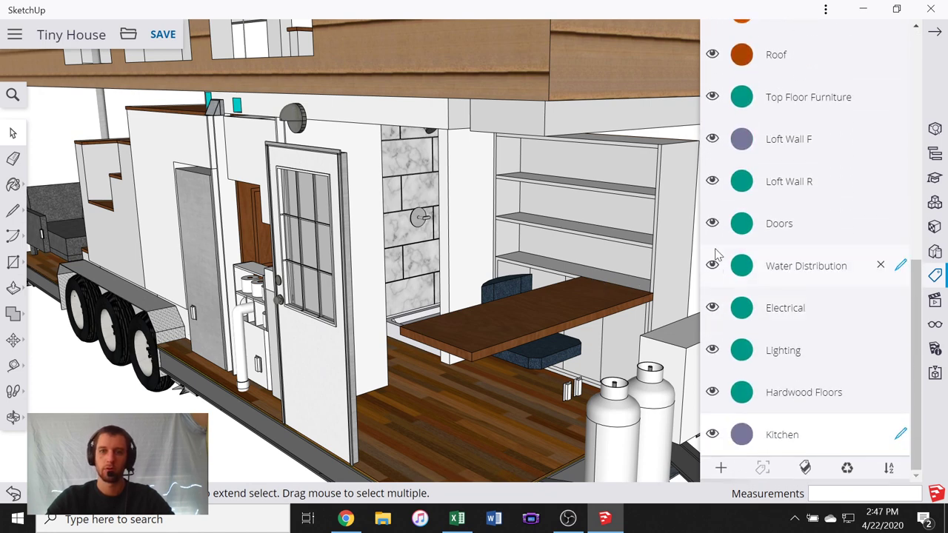
click(712, 223)
scroll(377, 274, up, 5)
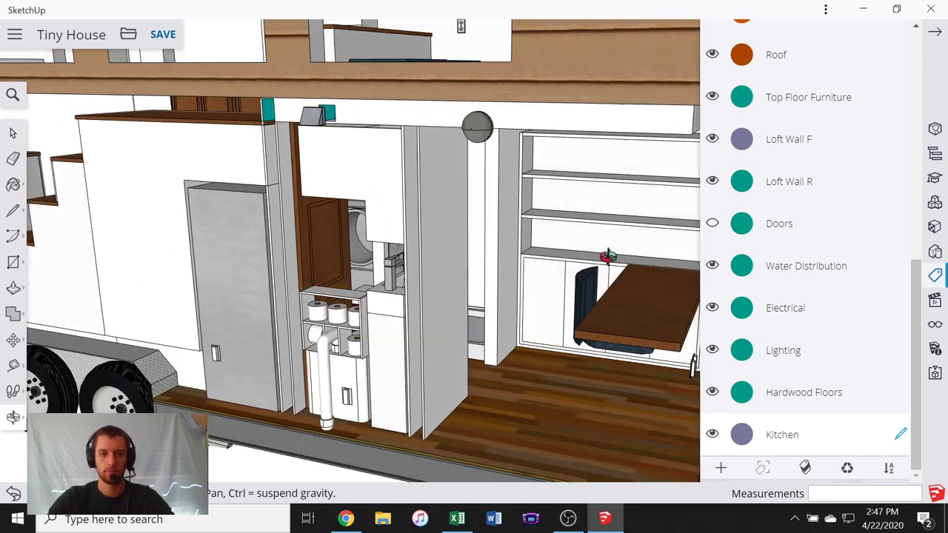
scroll(317, 265, down, 5)
scroll(464, 265, up, 5)
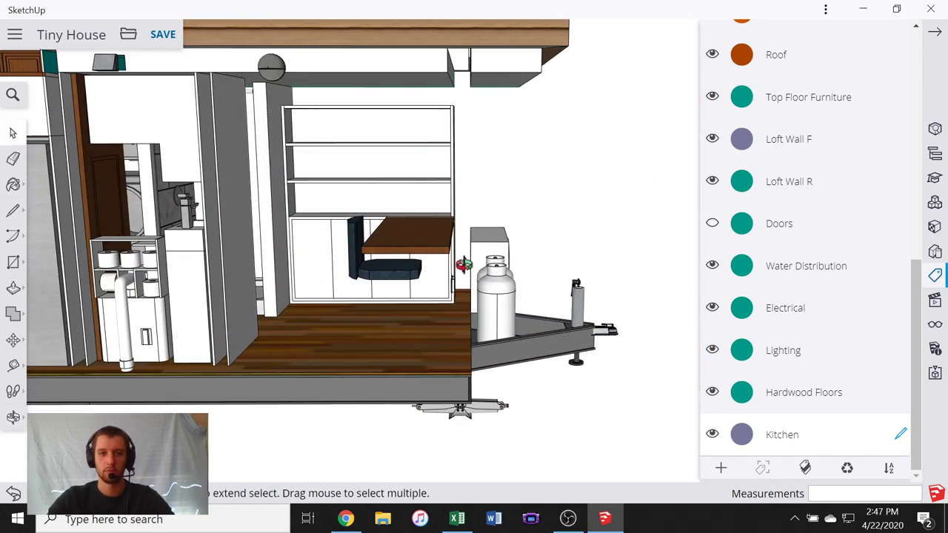
- Move the office chair out from under the desk to the open space beyond the trailer hitch
middle_drag(464, 265, 536, 197)
click(935, 36)
scroll(374, 275, up, 5)
middle_drag(375, 276, 404, 267)
click(404, 267)
key(m)
click(260, 321)
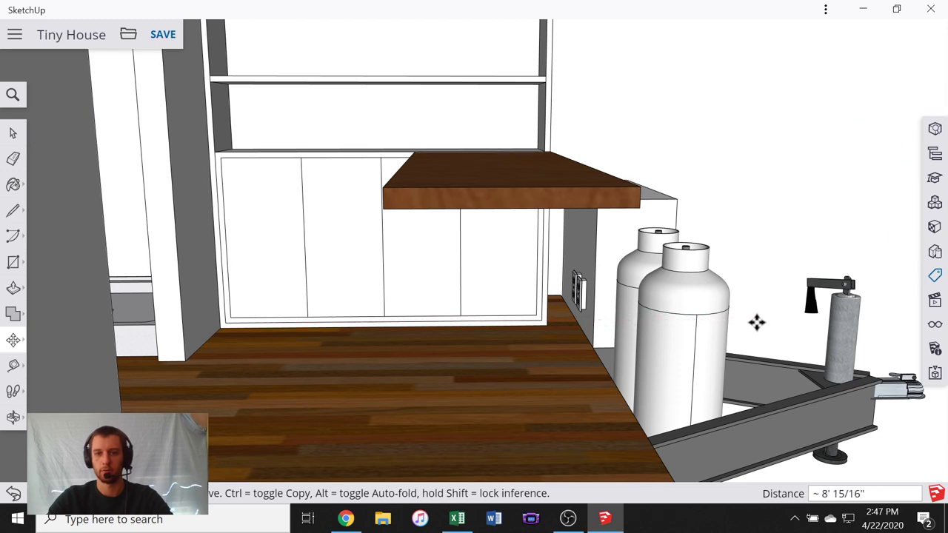
scroll(489, 281, down, 6)
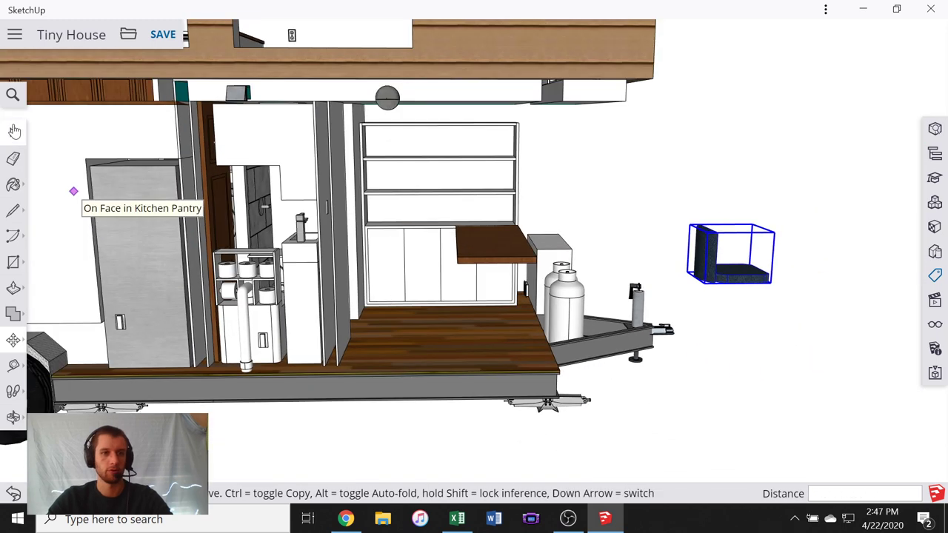
click(14, 131)
- Turn the Exterior shell Front tag back on to show the wall behind the desk
middle_drag(469, 271, 256, 380)
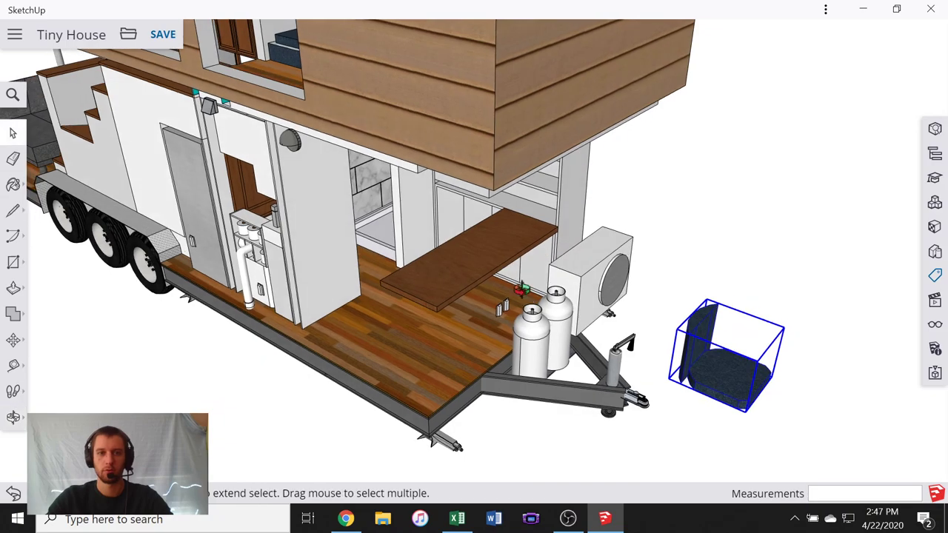
middle_drag(522, 289, 751, 222)
scroll(552, 285, up, 4)
middle_drag(539, 290, 650, 295)
middle_drag(510, 293, 395, 335)
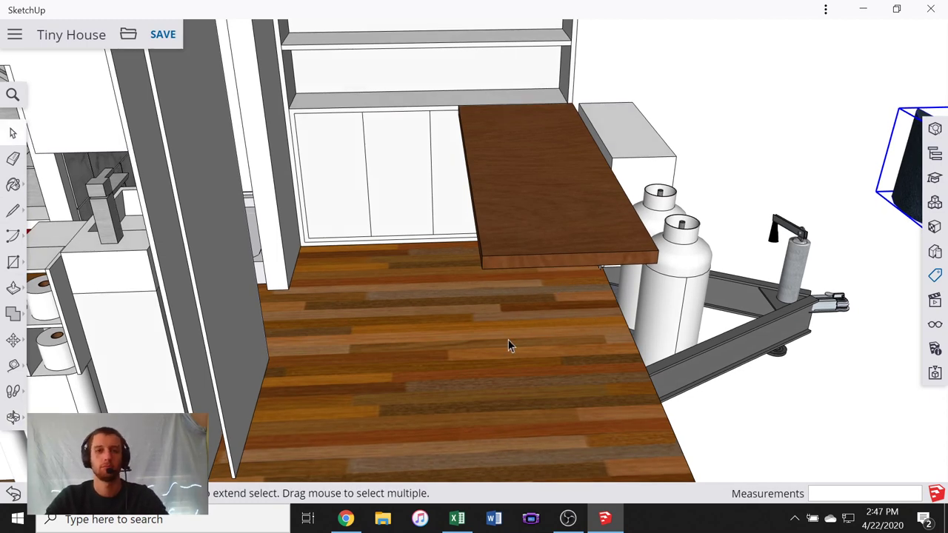
middle_drag(508, 345, 352, 314)
click(935, 276)
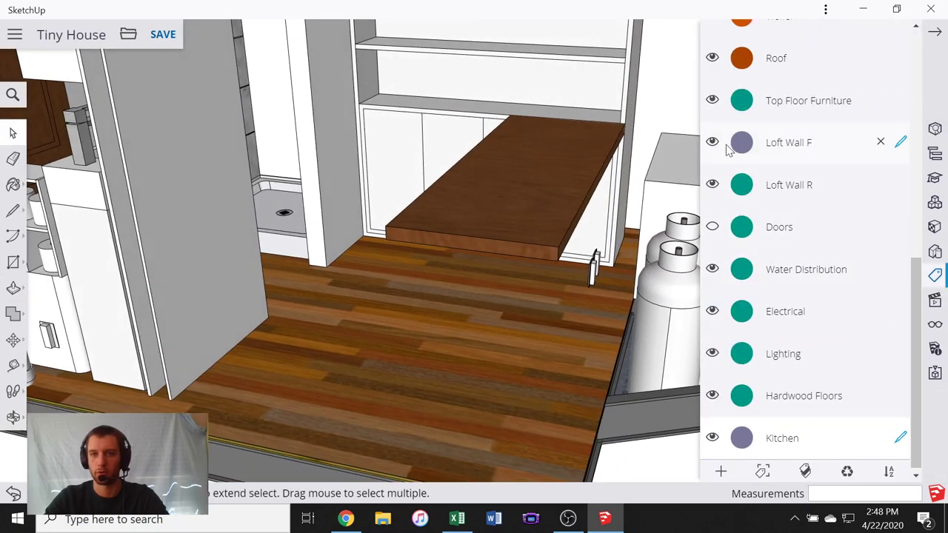
scroll(781, 178, up, 5)
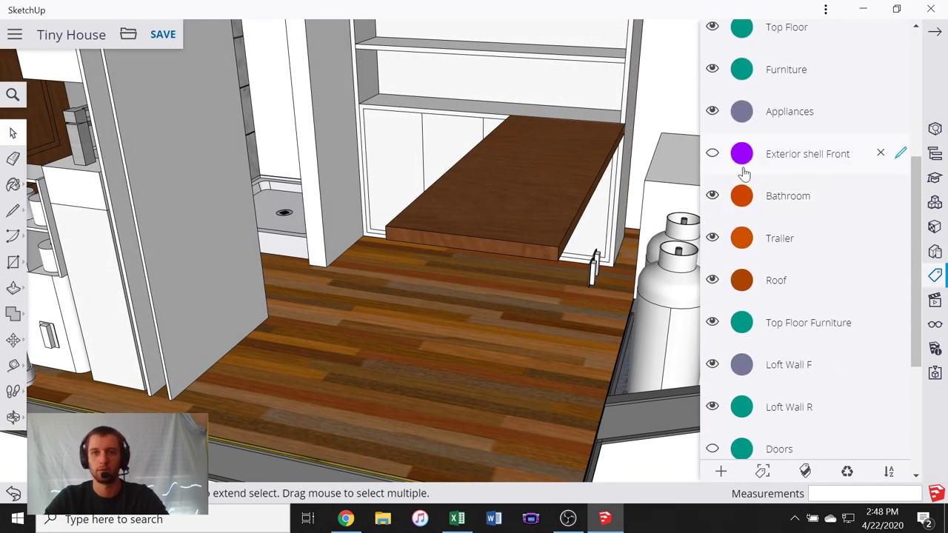
click(713, 153)
- Examine how the desk meets the front wall, its windows and the outlets, from outside and inside
middle_drag(519, 237, 204, 290)
scroll(613, 229, up, 3)
scroll(567, 184, up, 3)
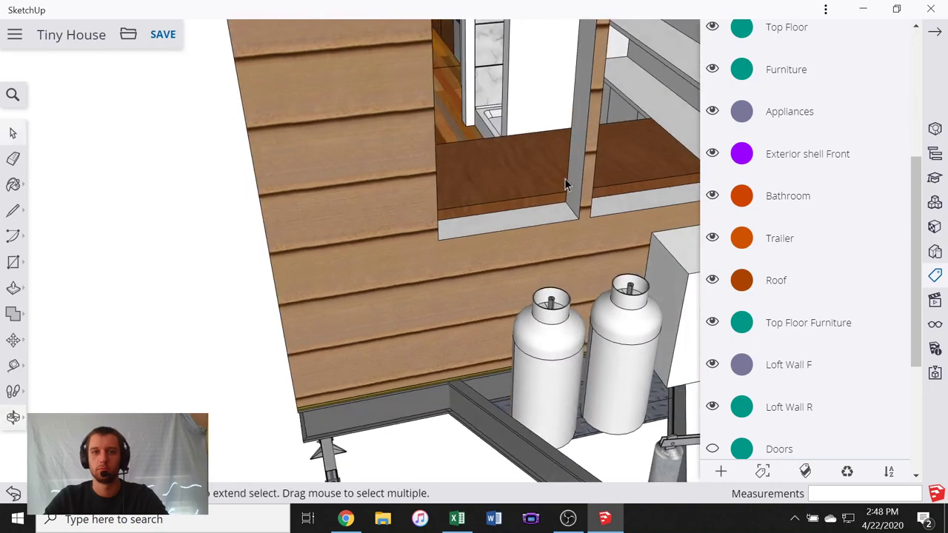
middle_drag(565, 183, 655, 182)
scroll(427, 138, up, 2)
scroll(360, 182, down, 3)
middle_drag(275, 211, 620, 210)
scroll(205, 206, down, 1)
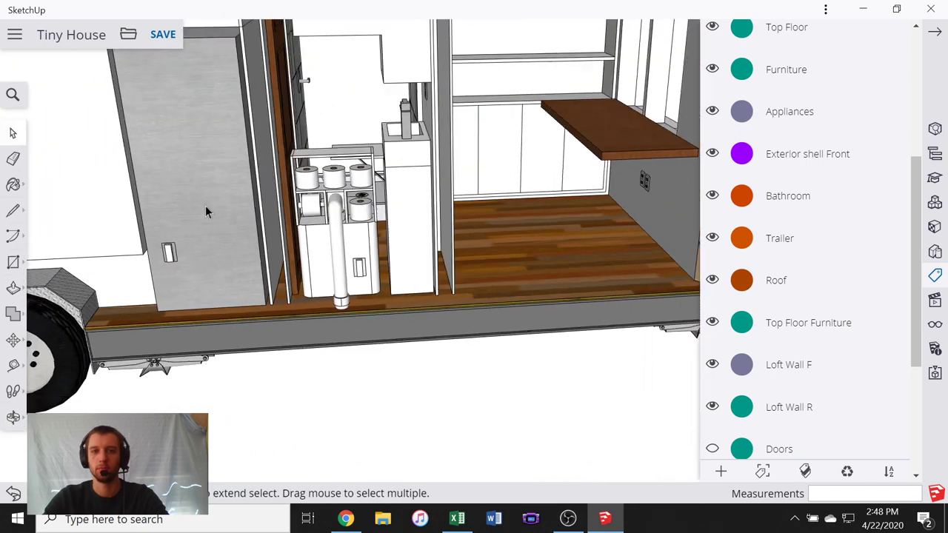
middle_drag(205, 206, 609, 174)
scroll(614, 166, up, 8)
- Open the desk group and measure the desktop from its front corner with the Tape Measure
click(525, 160)
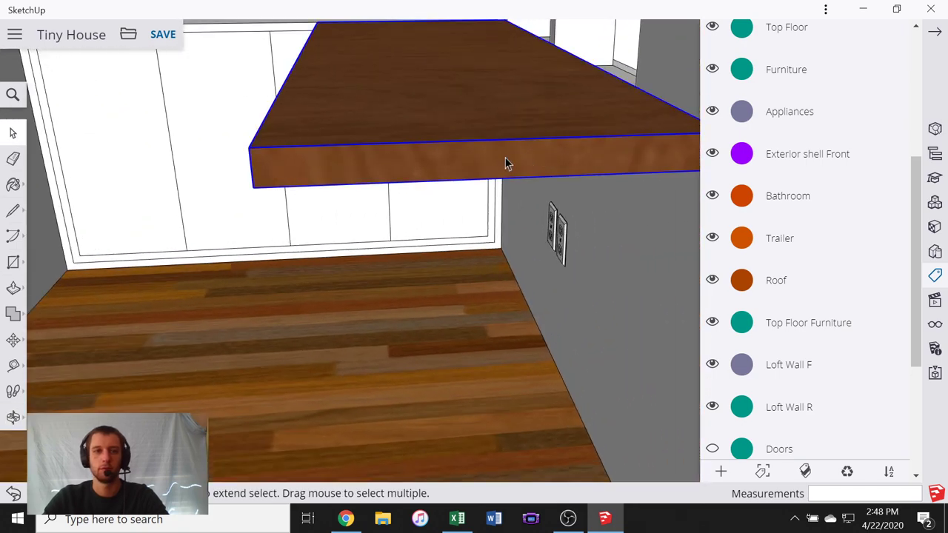
key(t)
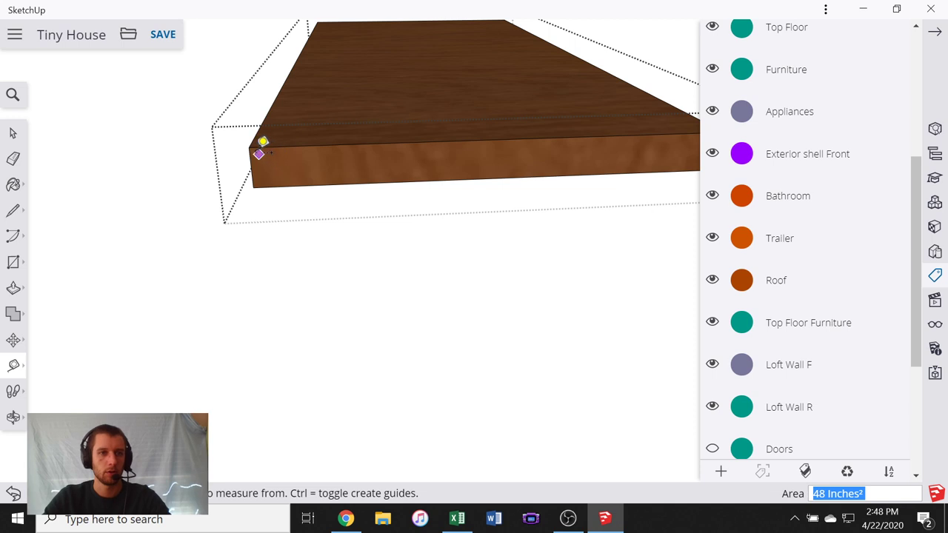
click(252, 148)
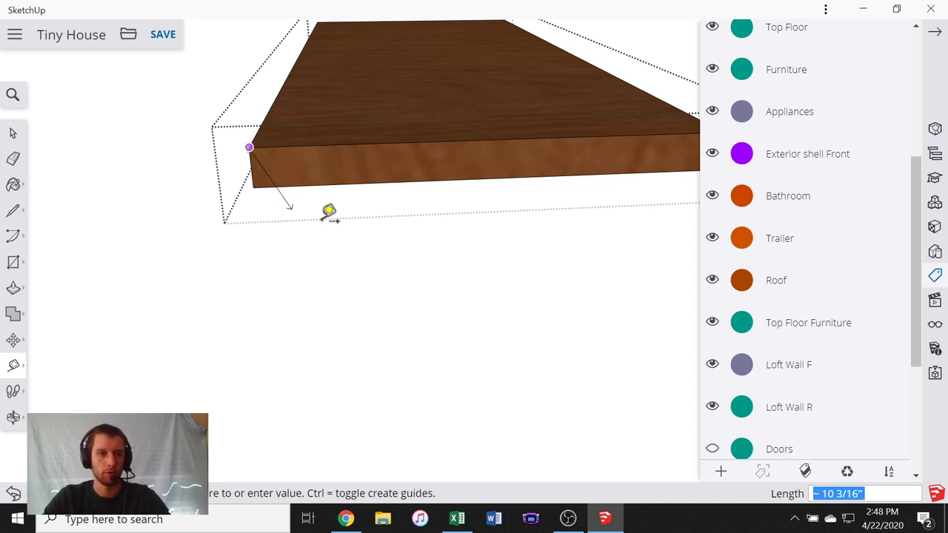
click(312, 181)
middle_drag(310, 222, 342, 100)
key(space)
scroll(380, 222, down, 3)
key(p)
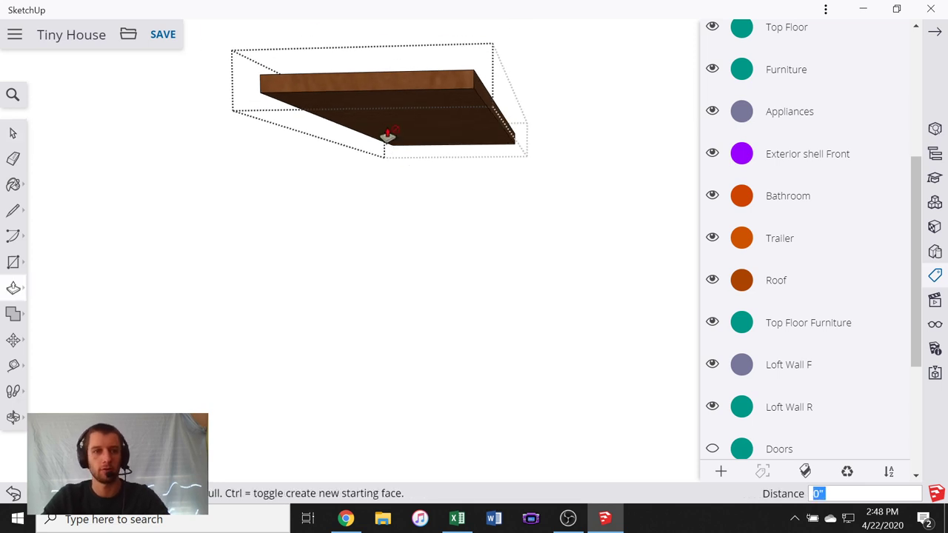
key(space)
click(401, 127)
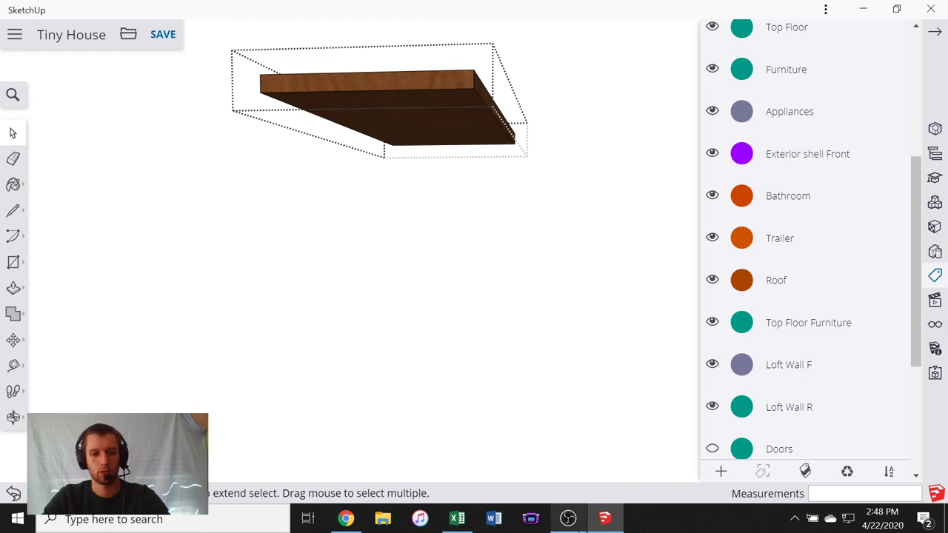
- Switch to OBS, enlarge the lower docks to show all audio sources, and unmute the Bose Headset
click(568, 519)
scroll(446, 448, down, 1)
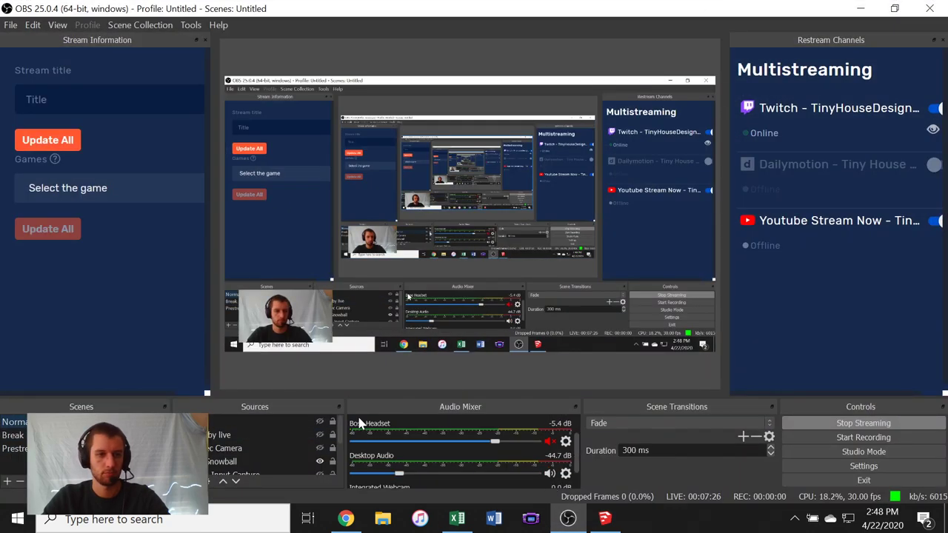
drag(389, 396, 390, 300)
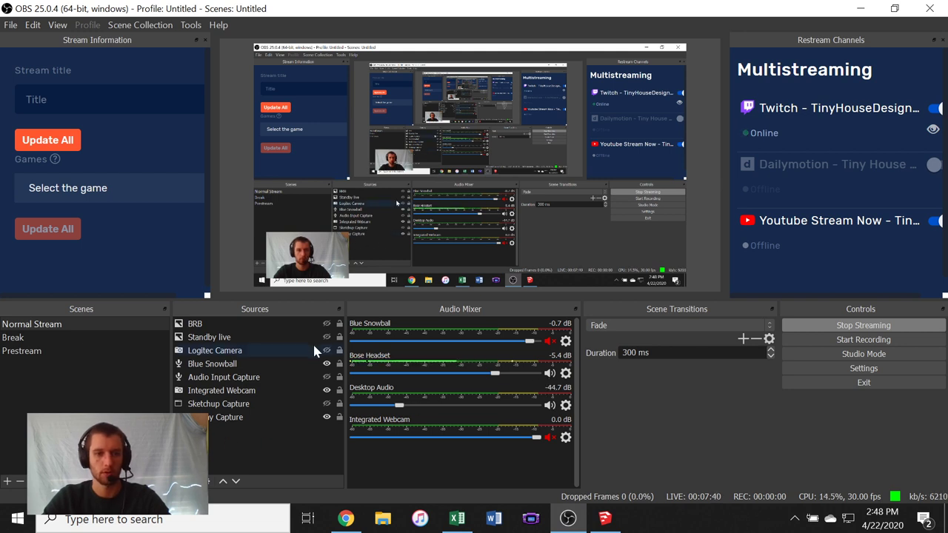
click(861, 9)
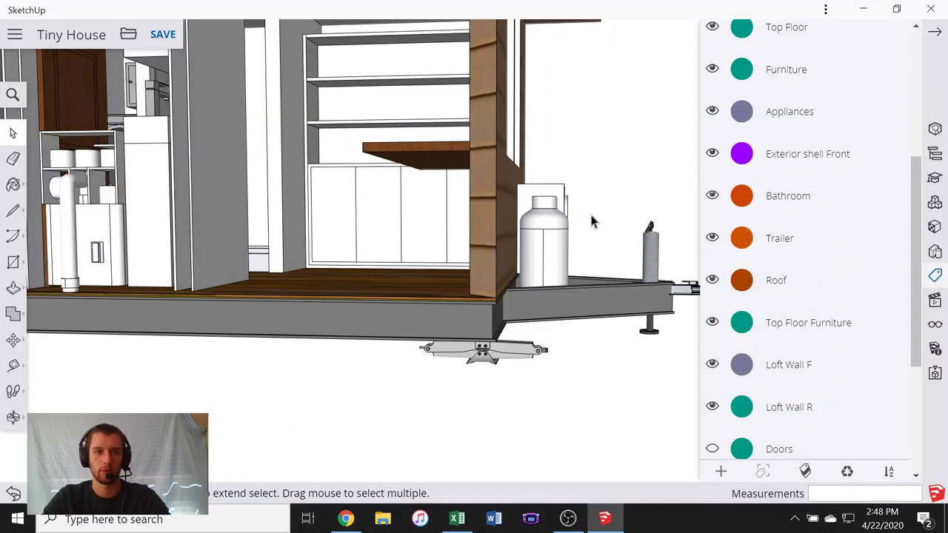
- Switch to Chrome and check the live stream on the Twitch and YouTube pages
middle_drag(517, 217, 159, 363)
scroll(319, 319, down, 2)
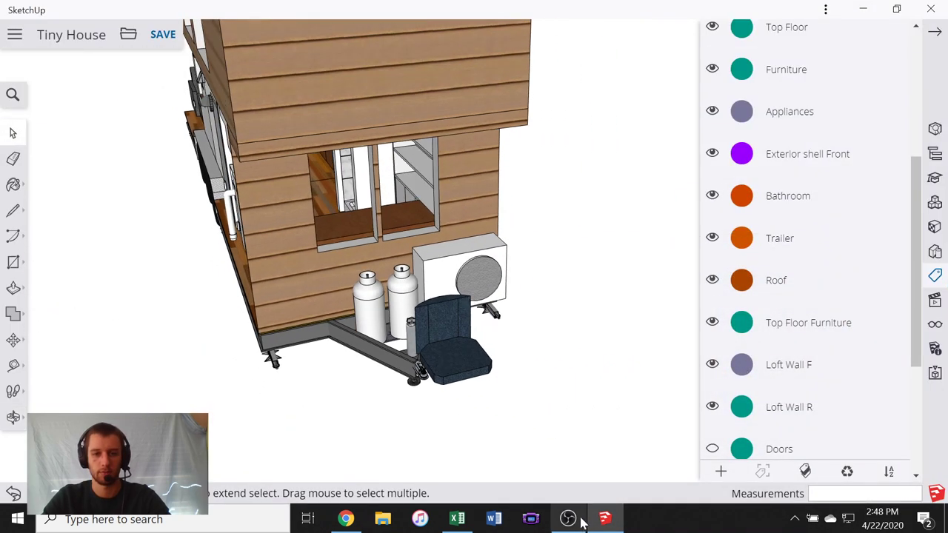
click(345, 519)
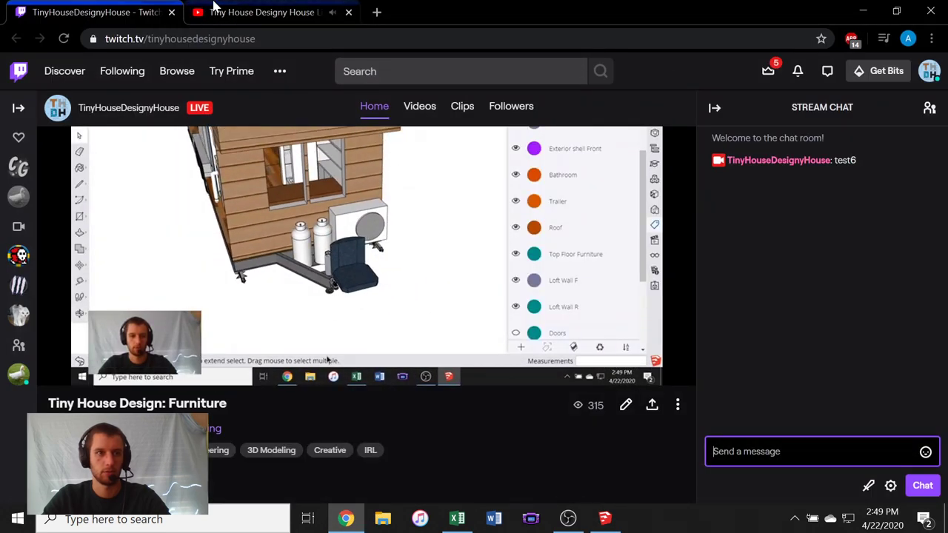
click(259, 12)
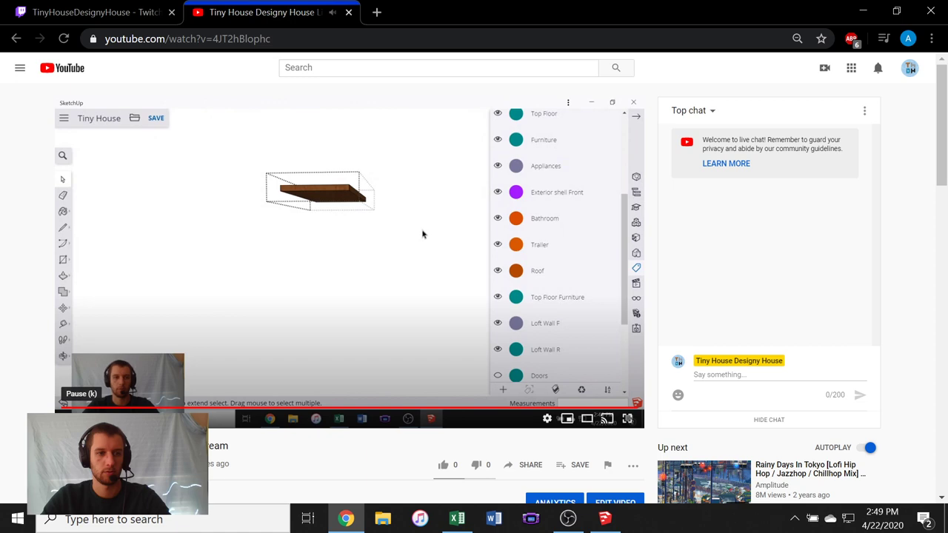
click(108, 9)
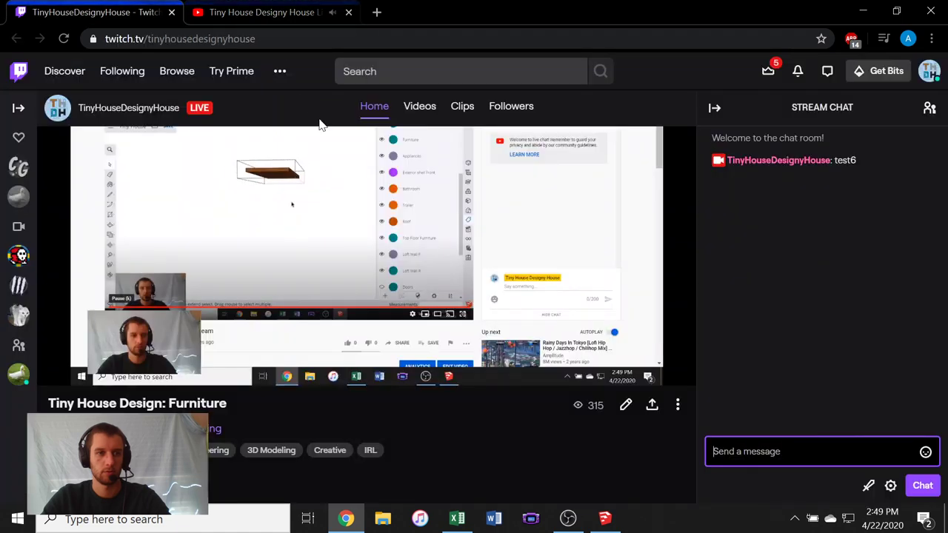
click(862, 9)
- Return to SketchUp and examine the overall tiny house layout from its open side
scroll(384, 222, down, 5)
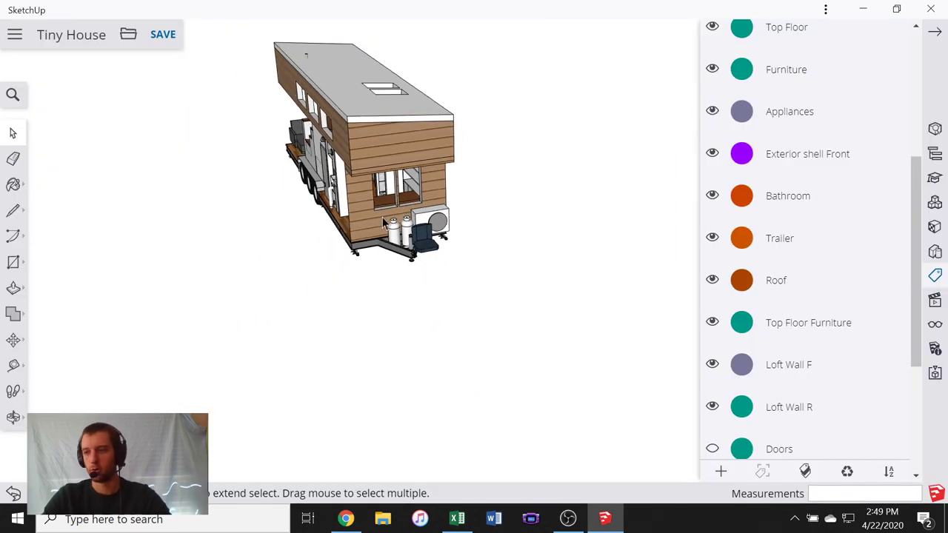
middle_drag(374, 191, 671, 201)
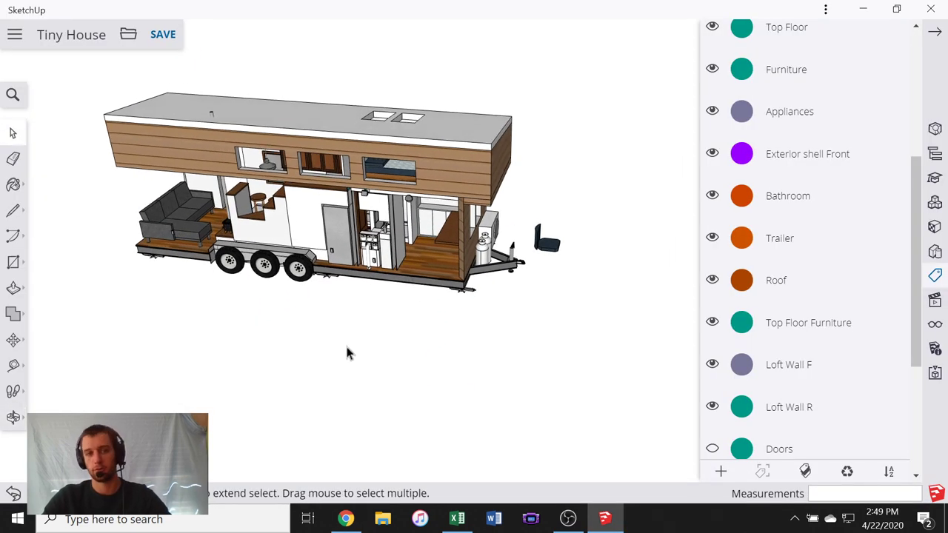
middle_drag(345, 343, 566, 199)
scroll(497, 234, up, 5)
middle_drag(459, 235, 567, 265)
scroll(186, 288, down, 4)
scroll(314, 288, up, 3)
scroll(314, 289, up, 1)
- Examine the living area with the sofa, wood stove, bar stools and storage stairs
middle_drag(236, 259, 386, 334)
scroll(449, 389, up, 3)
middle_drag(450, 390, 125, 350)
scroll(363, 288, down, 3)
scroll(125, 350, up, 5)
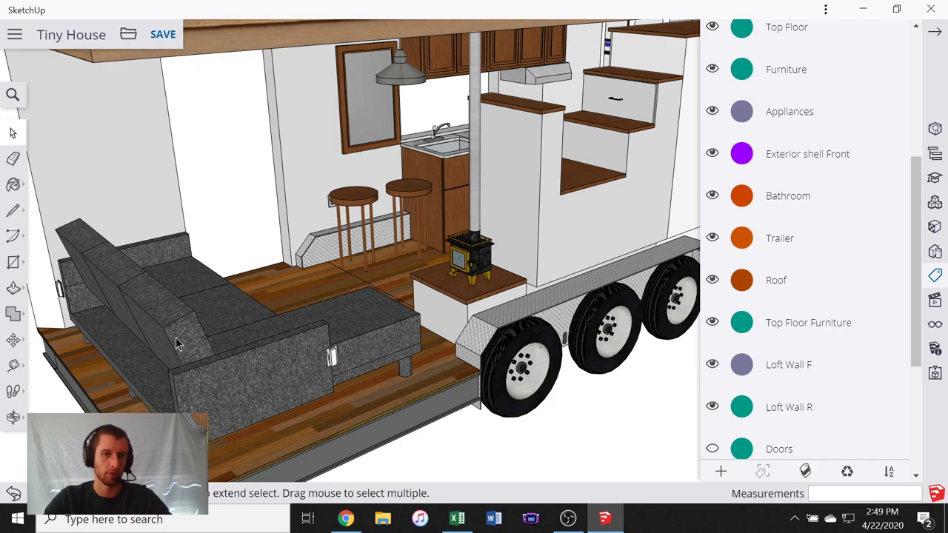
middle_drag(371, 294, 577, 273)
scroll(551, 282, down, 4)
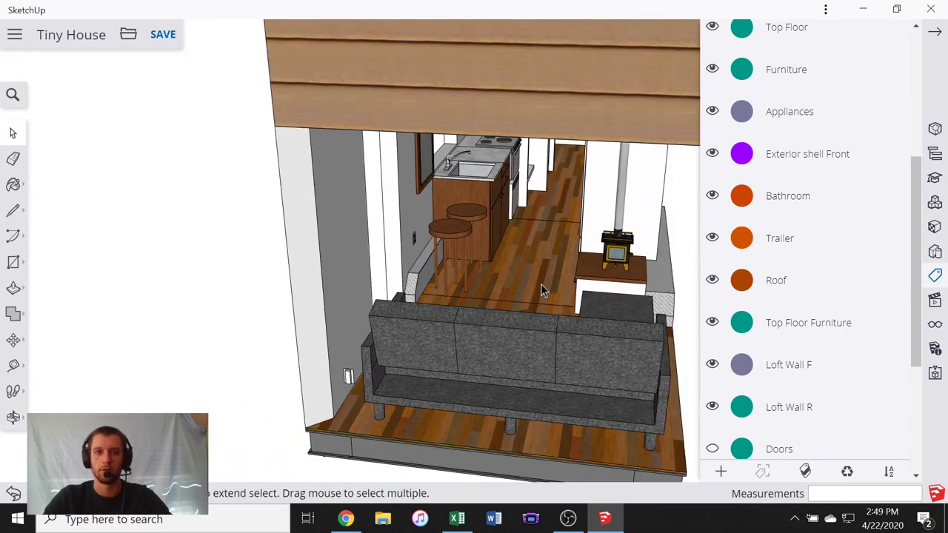
middle_drag(474, 248, 270, 268)
scroll(437, 113, up, 4)
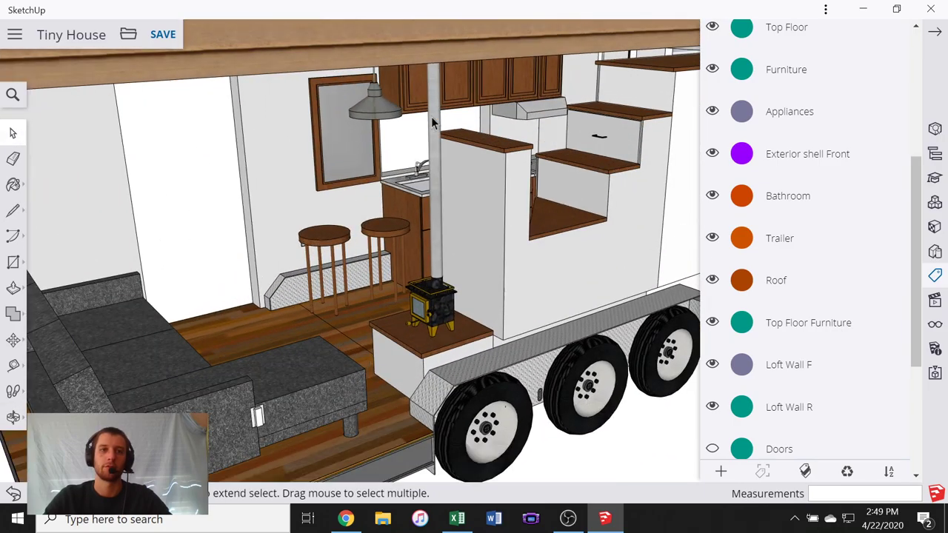
- Examine the kitchen cabinets, sink, range hood and the mirror frame beside the counter
middle_drag(431, 116, 563, 55)
scroll(379, 106, down, 3)
scroll(400, 89, down, 3)
scroll(437, 55, up, 8)
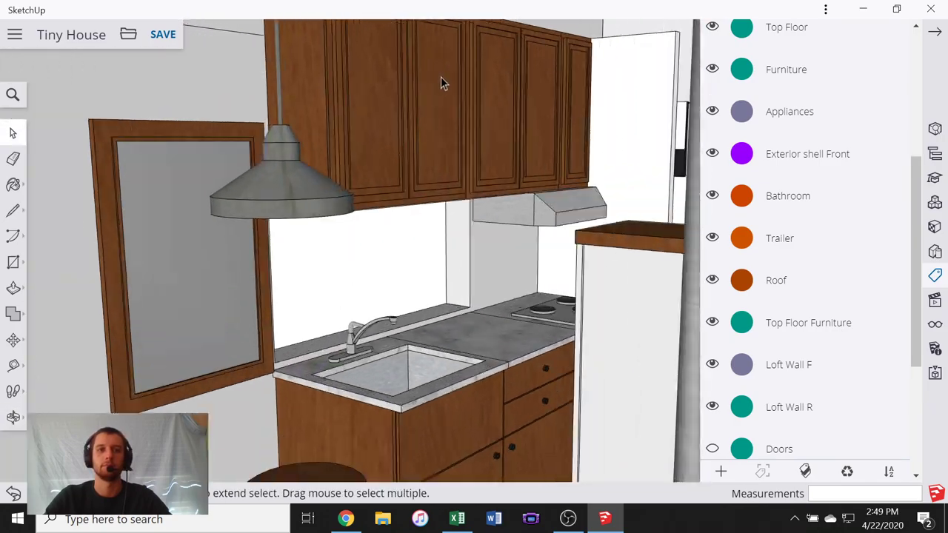
scroll(445, 96, up, 3)
middle_drag(449, 117, 387, 102)
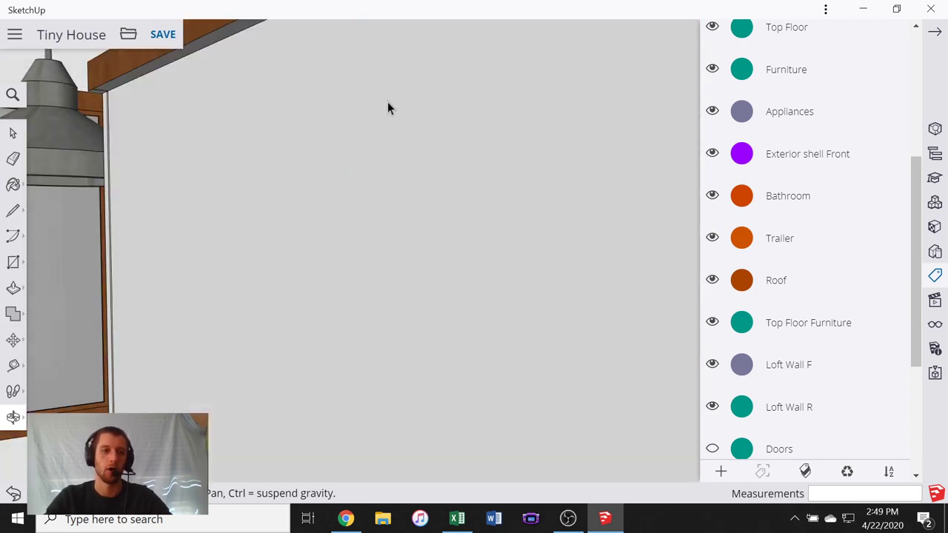
scroll(363, 141, down, 6)
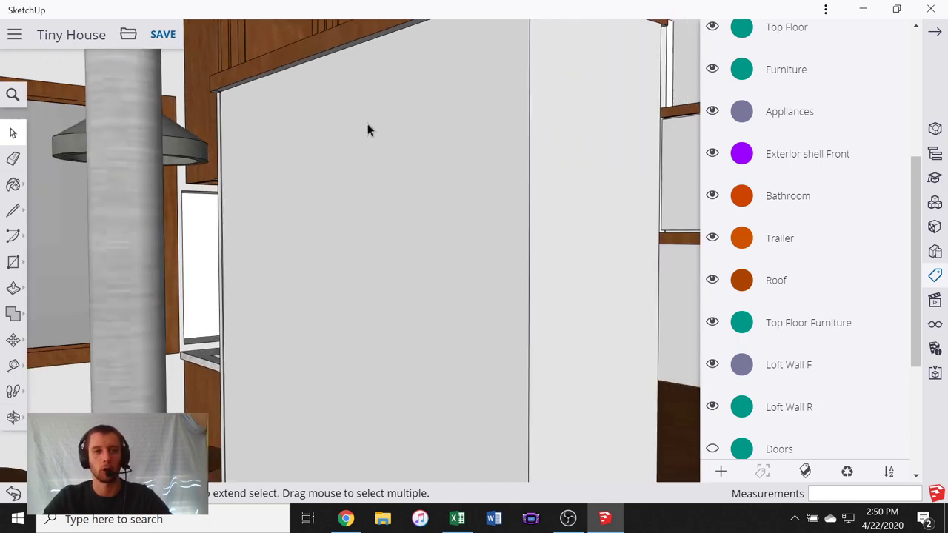
scroll(364, 141, down, 3)
middle_drag(364, 136, 389, 303)
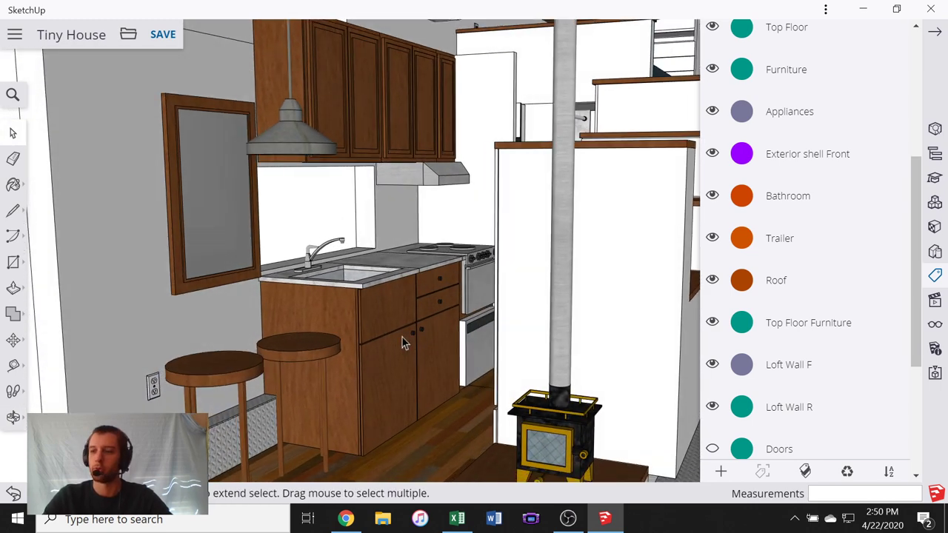
- Open the desk group in the office area, explode the desktop group nested inside it, and leave the desk group
scroll(168, 301, down, 10)
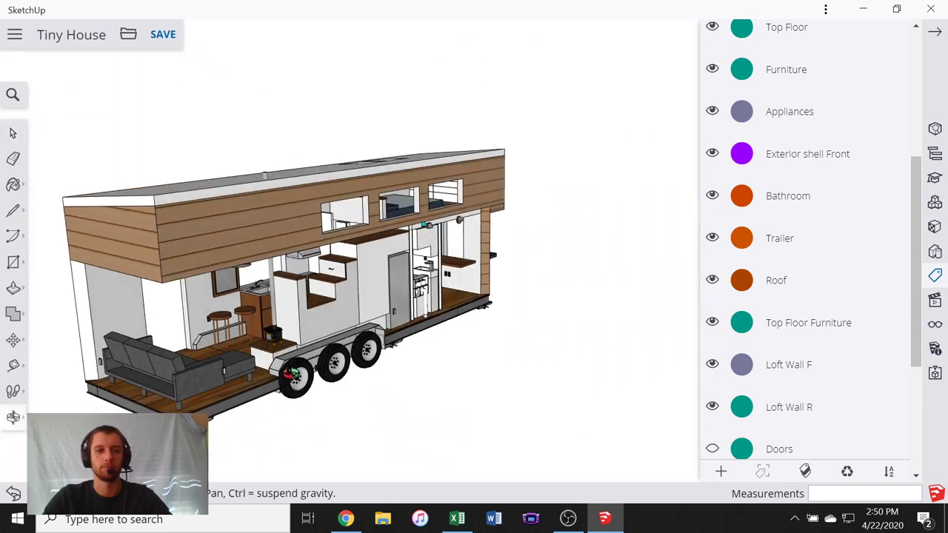
middle_drag(292, 374, 241, 329)
scroll(357, 308, down, 4)
scroll(501, 302, up, 7)
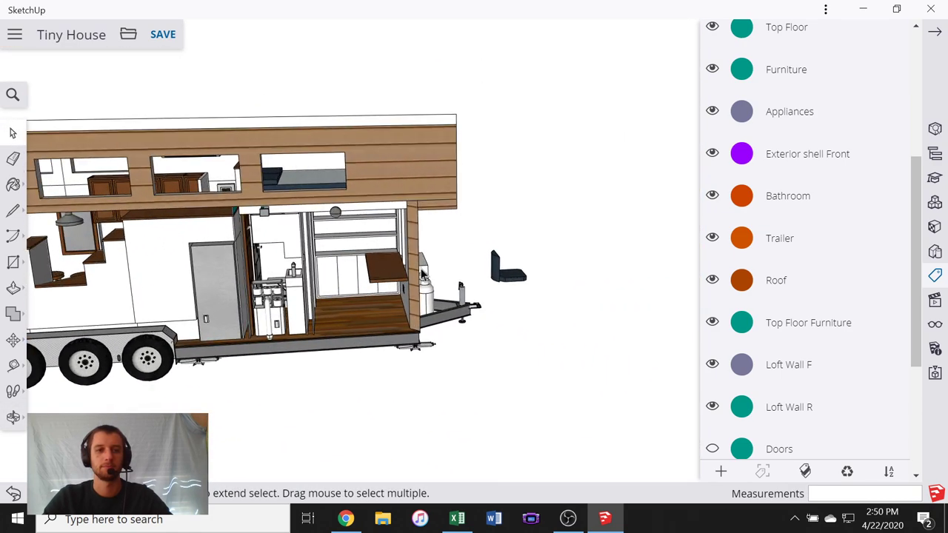
scroll(422, 274, up, 3)
scroll(336, 278, up, 2)
double_click(335, 278)
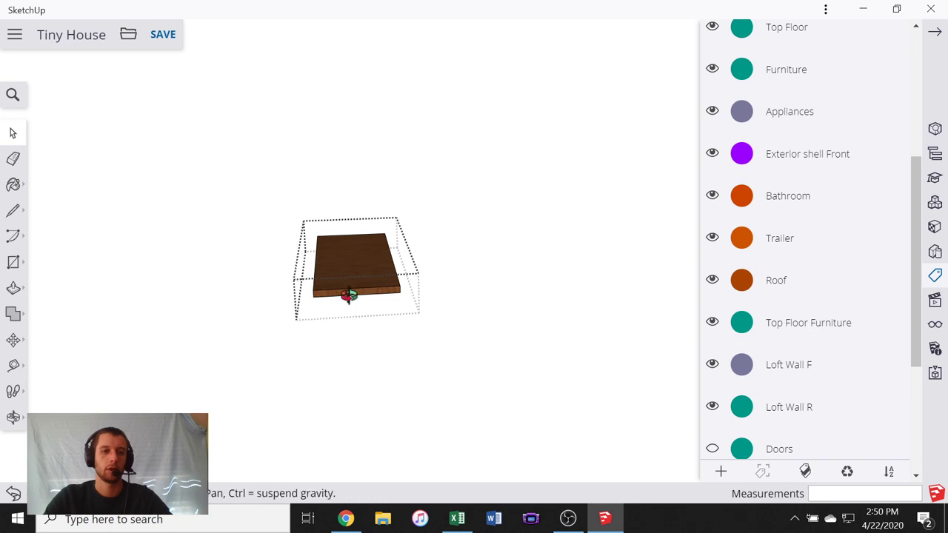
scroll(359, 292, up, 5)
scroll(362, 269, down, 2)
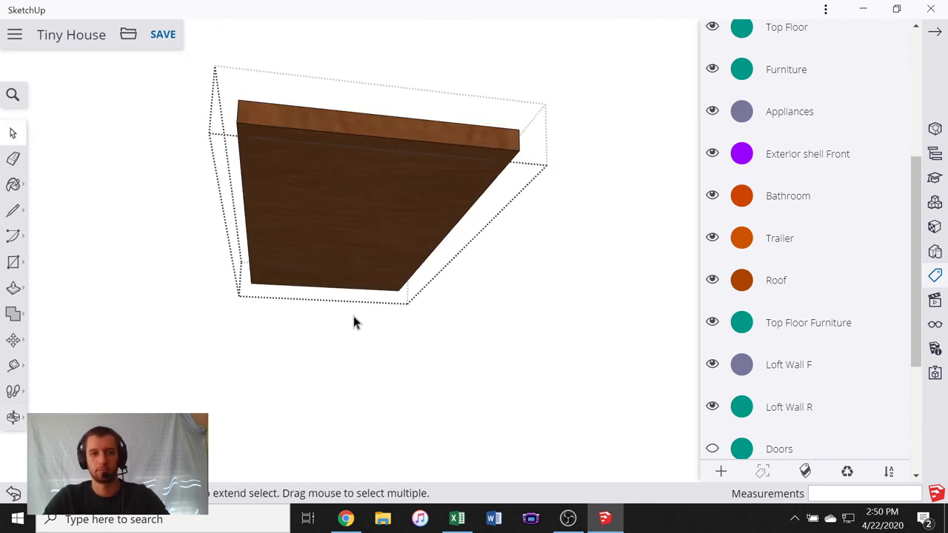
right_click(346, 238)
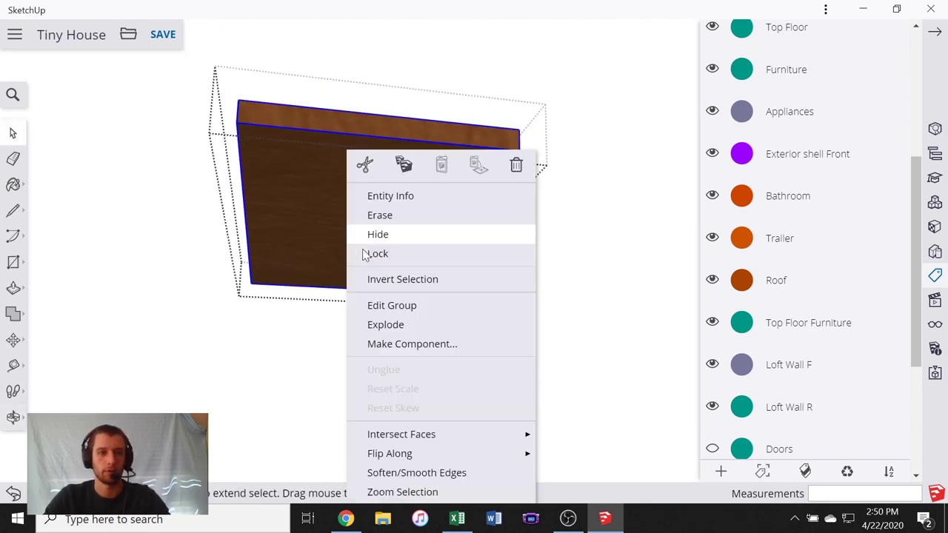
click(386, 325)
click(421, 265)
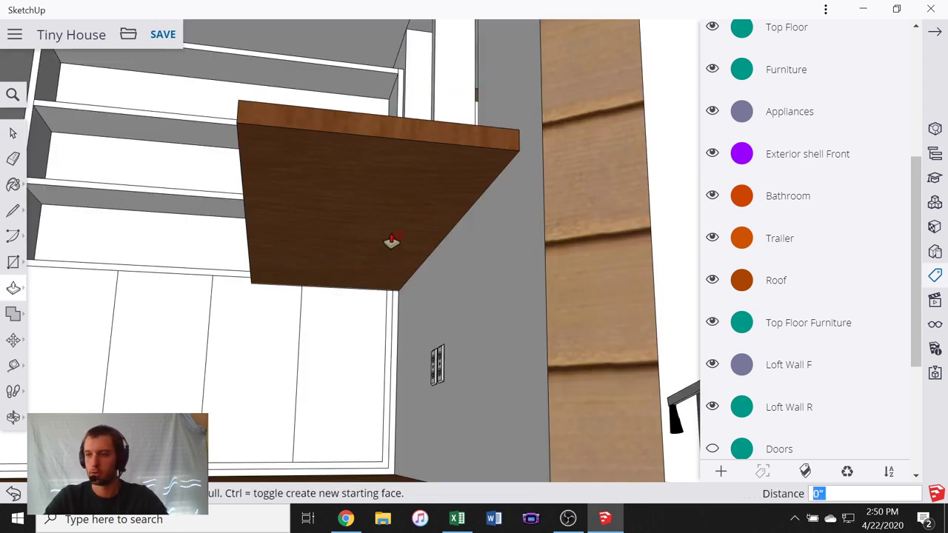
- Open the desktop group, push its underside up by 1" and by a further 3/8", and leave the group
scroll(421, 181, down, 5)
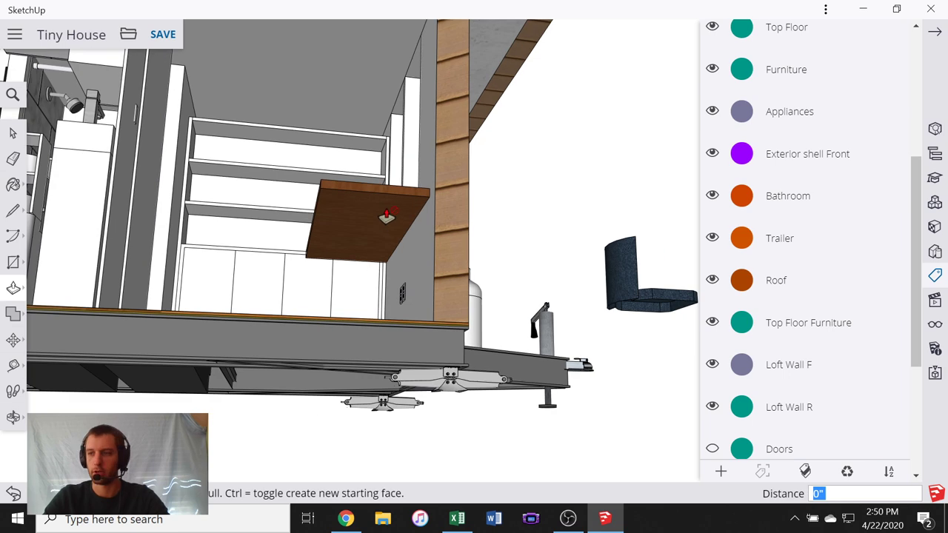
middle_drag(386, 217, 178, 208)
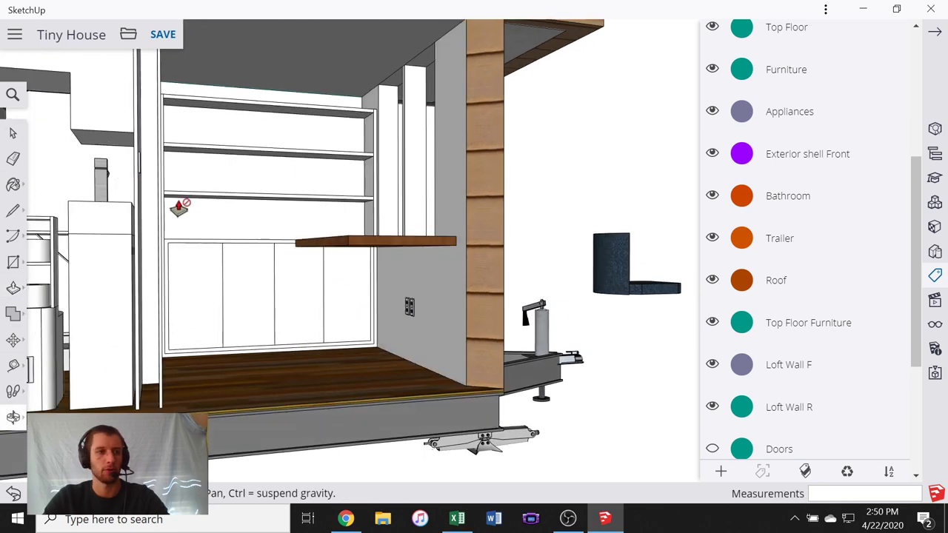
scroll(377, 243, up, 3)
middle_drag(378, 244, 347, 216)
double_click(347, 216)
scroll(348, 221, up, 3)
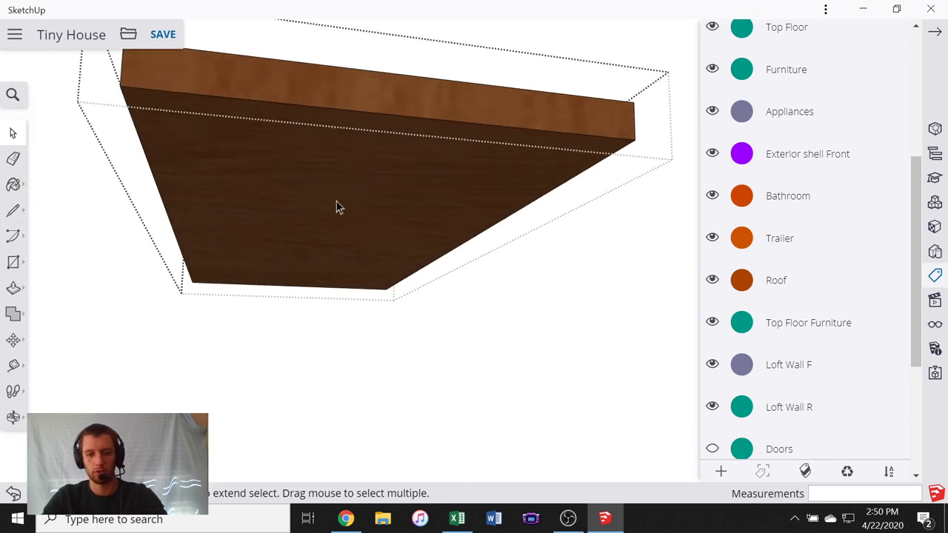
key(p)
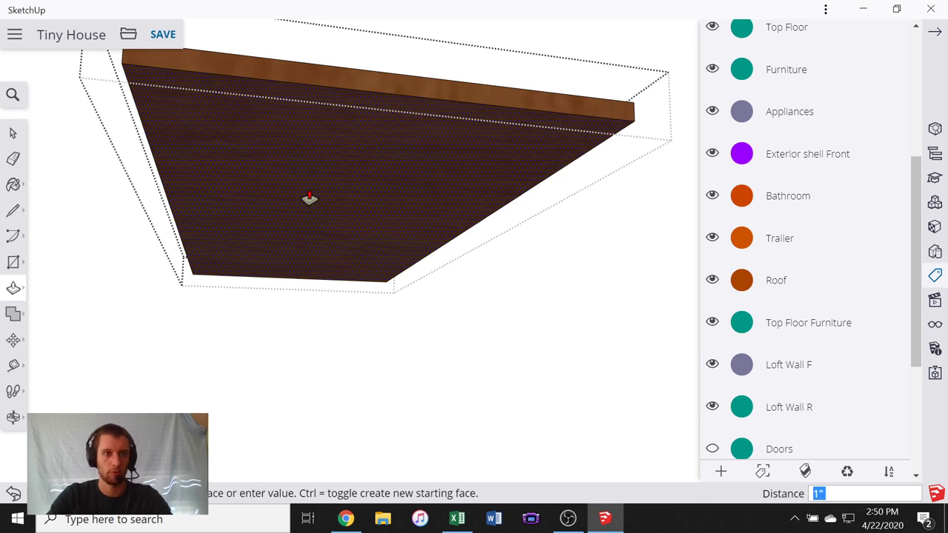
drag(309, 191, 308, 185)
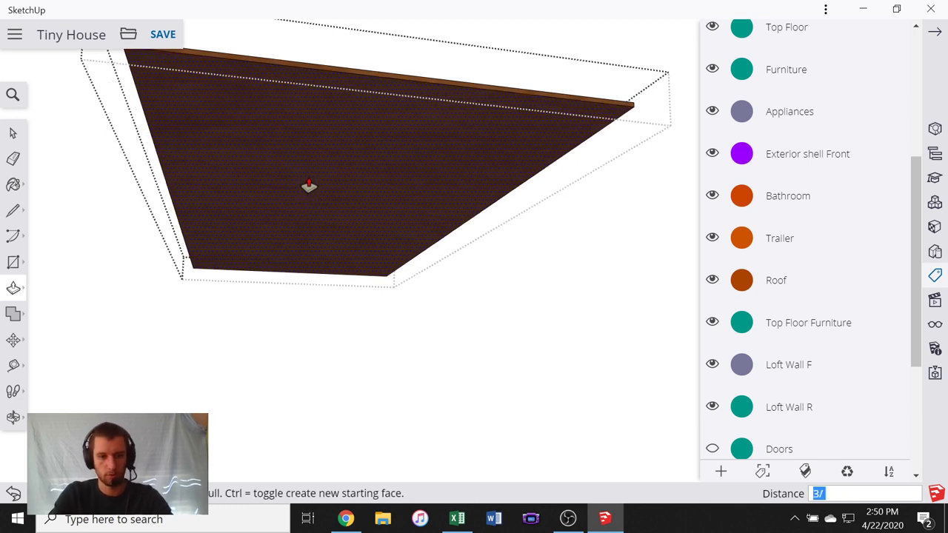
text(3/8")
key(Return)
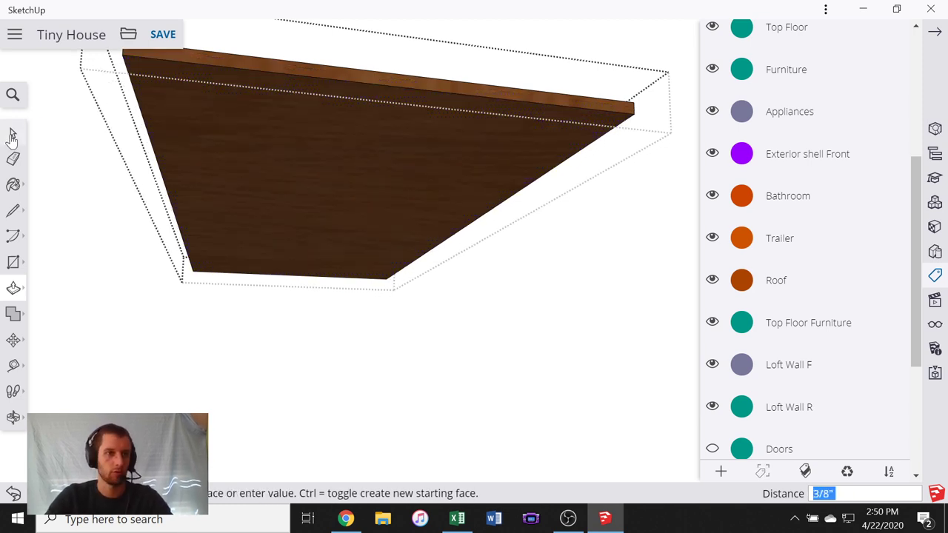
key(space)
click(554, 250)
- Try to lower the thinned desktop vertically along the side wall
scroll(546, 259, down, 5)
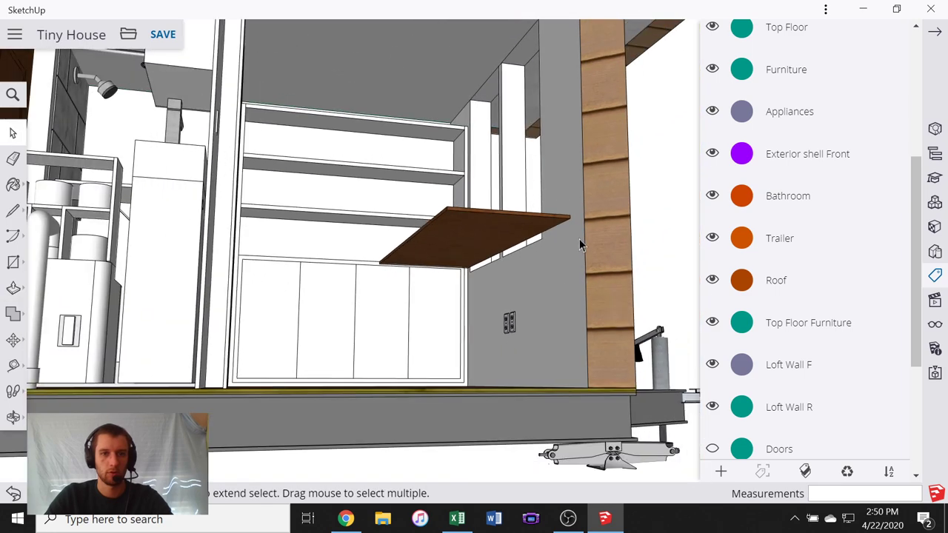
middle_drag(579, 238, 507, 319)
scroll(459, 256, up, 5)
click(456, 276)
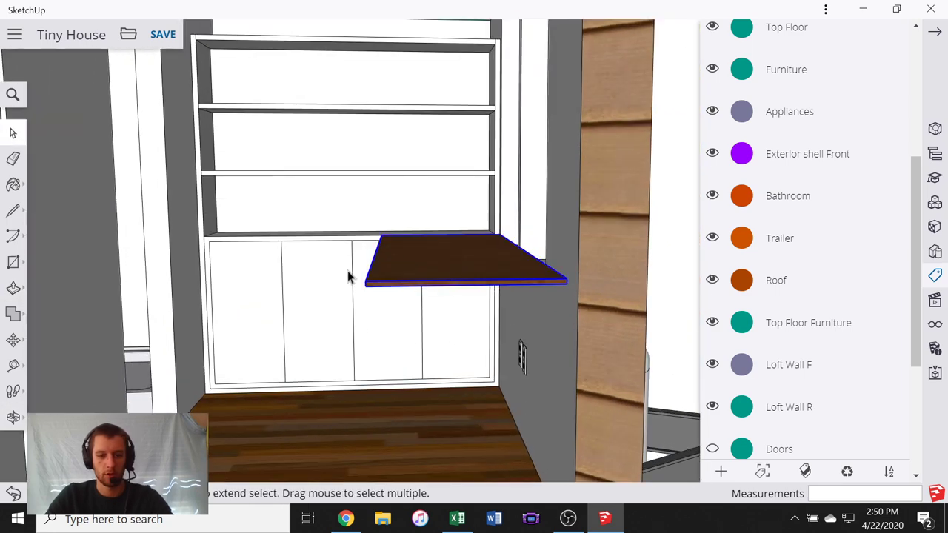
middle_drag(598, 298, 562, 226)
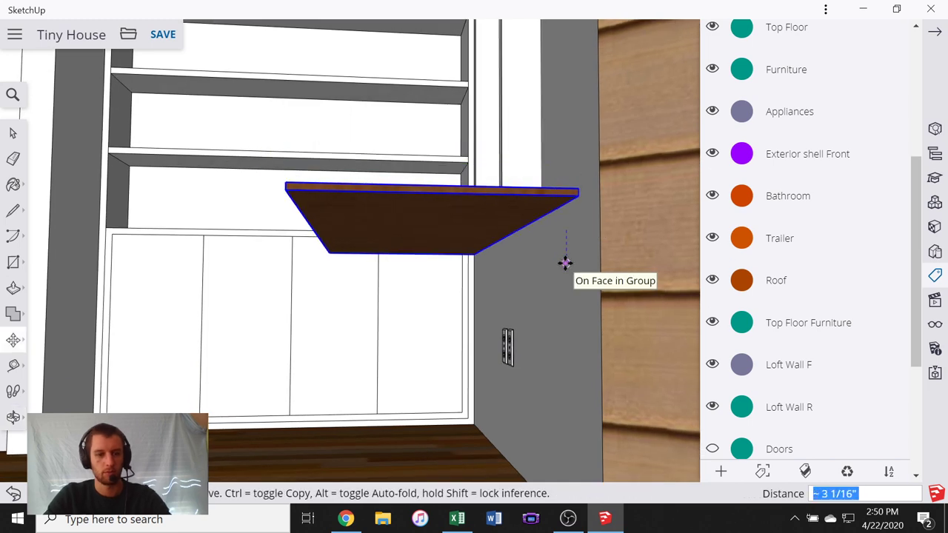
middle_drag(535, 178, 508, 360)
scroll(511, 270, up, 4)
middle_drag(510, 270, 385, 222)
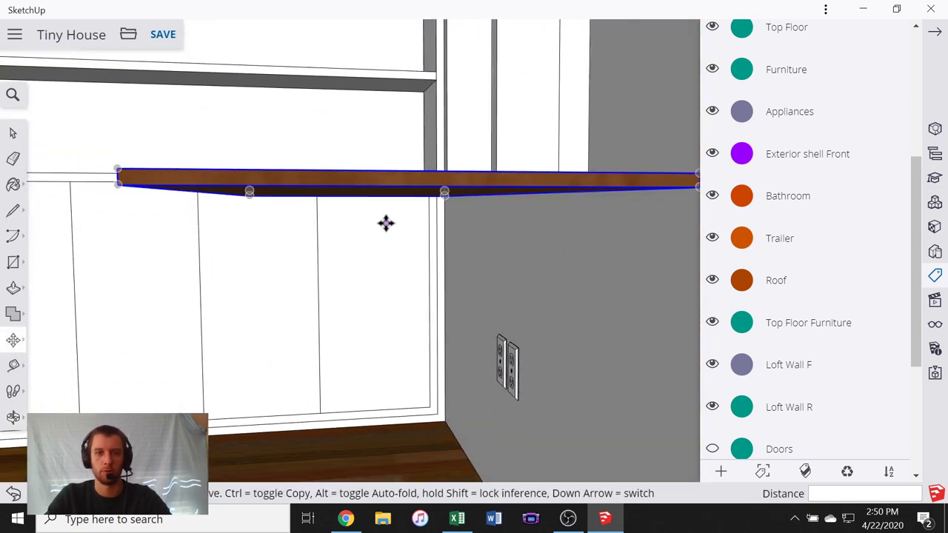
scroll(437, 227, down, 4)
scroll(453, 229, up, 2)
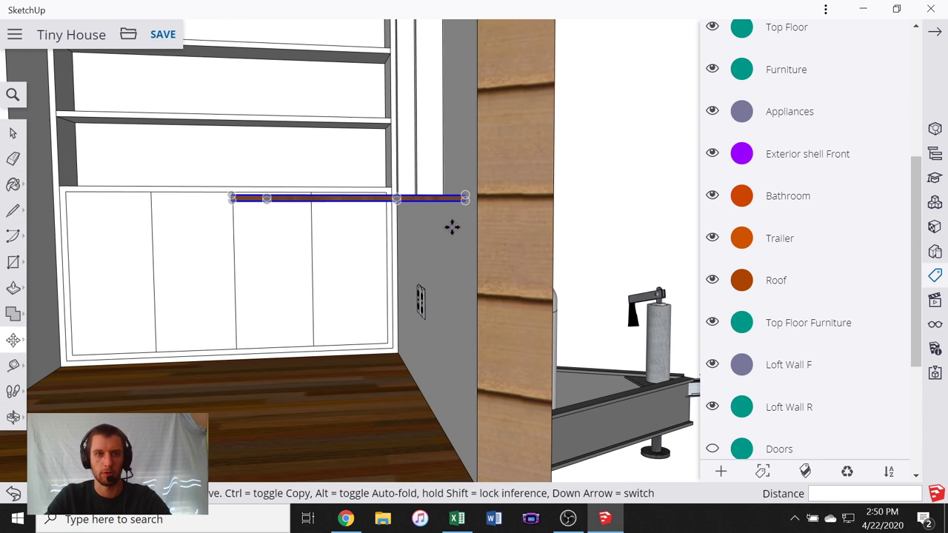
scroll(450, 246, up, 3)
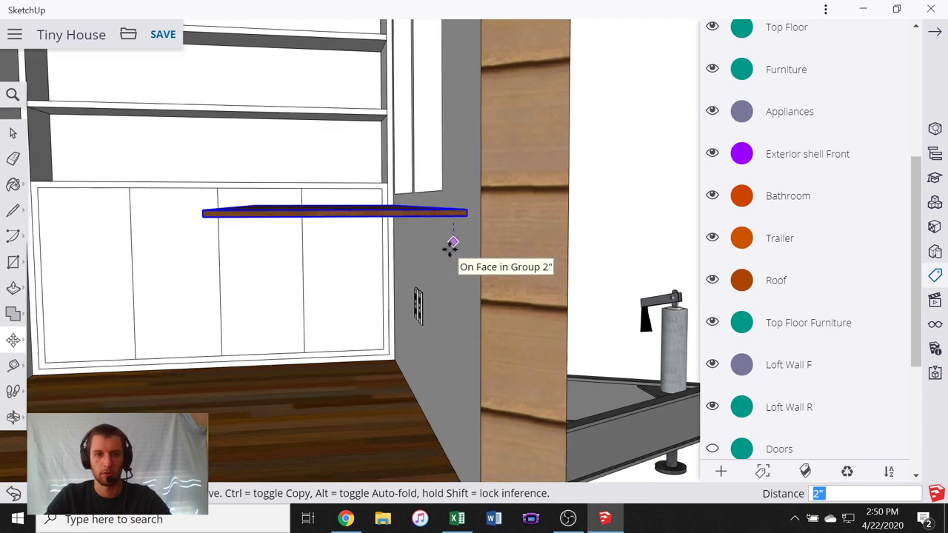
click(449, 245)
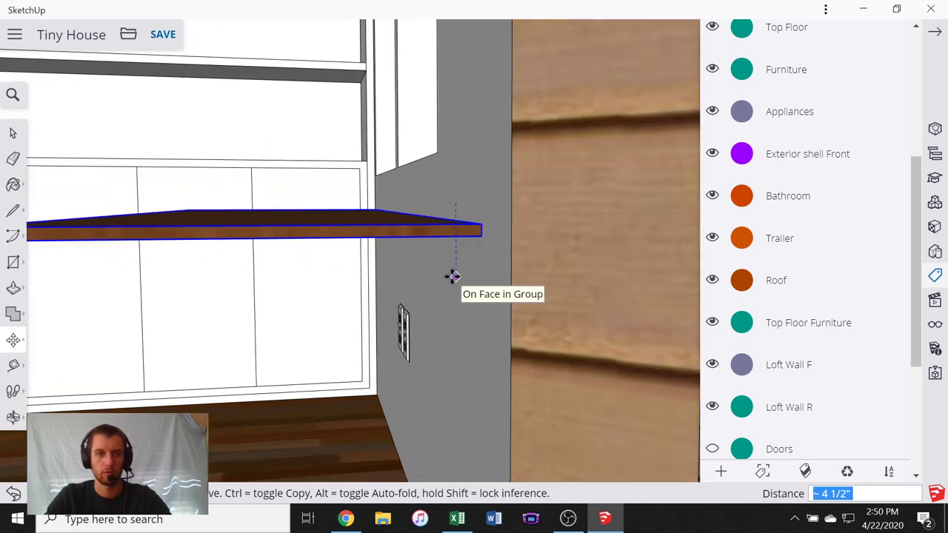
key(Escape)
- Move the desktop so that its long wall-side top edge meets the edge of the window sill
middle_drag(397, 167, 475, 299)
scroll(475, 281, up, 3)
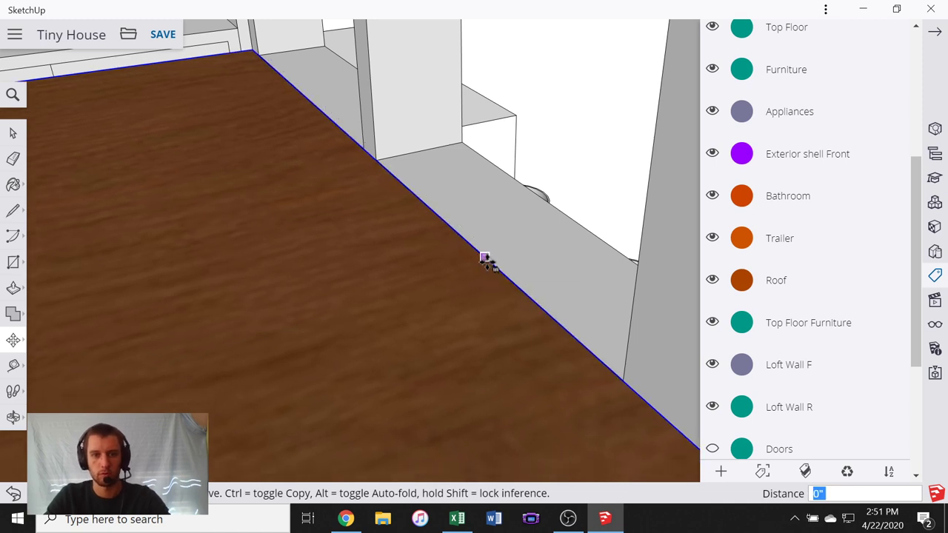
scroll(500, 244, down, 10)
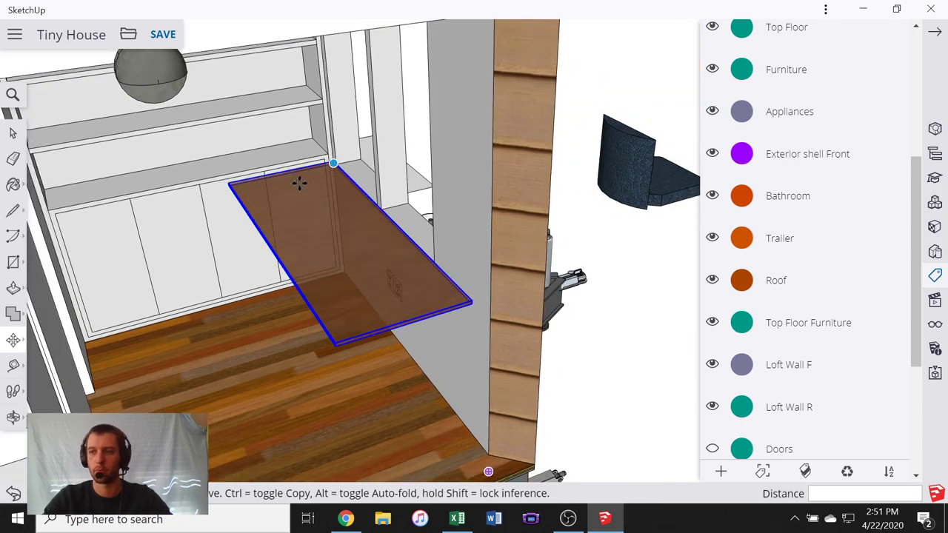
click(299, 183)
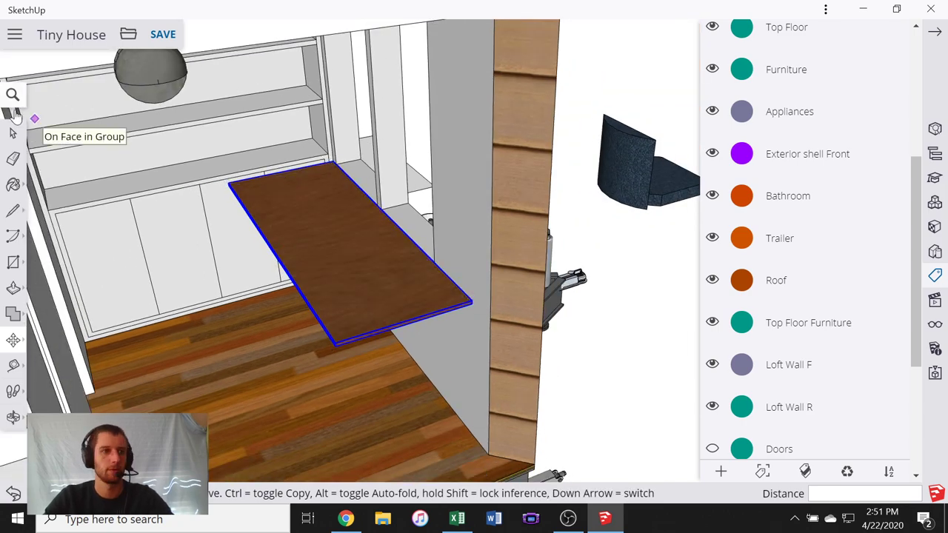
click(16, 134)
- Examine how the desktop meets the window sill and the storage cabinet in the office
scroll(269, 127, down, 5)
middle_drag(434, 275, 453, 354)
scroll(337, 299, up, 2)
middle_drag(337, 297, 228, 53)
scroll(286, 150, up, 4)
middle_drag(307, 211, 390, 329)
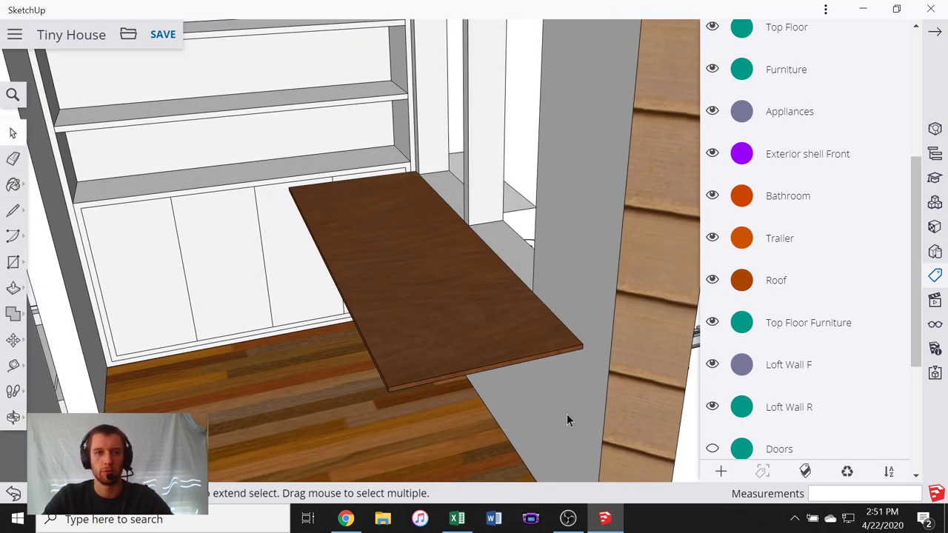
scroll(317, 187, up, 5)
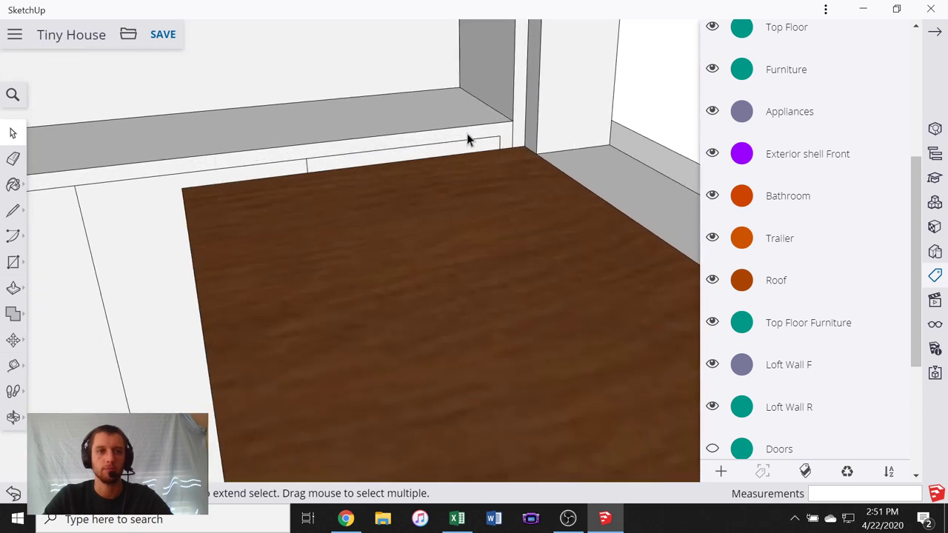
scroll(363, 150, down, 6)
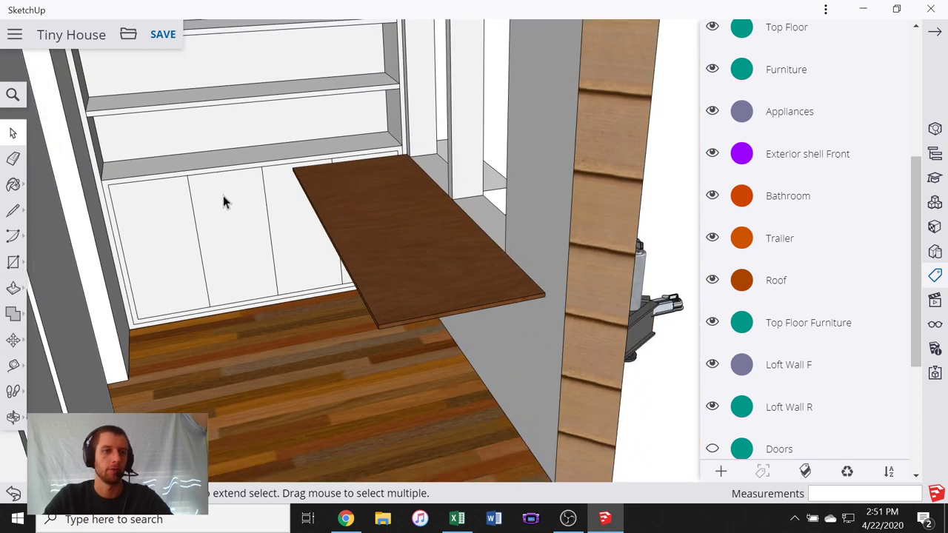
- Move the office shelf and cabinet unit 20' out of the house, clear of its open side
scroll(223, 201, down, 3)
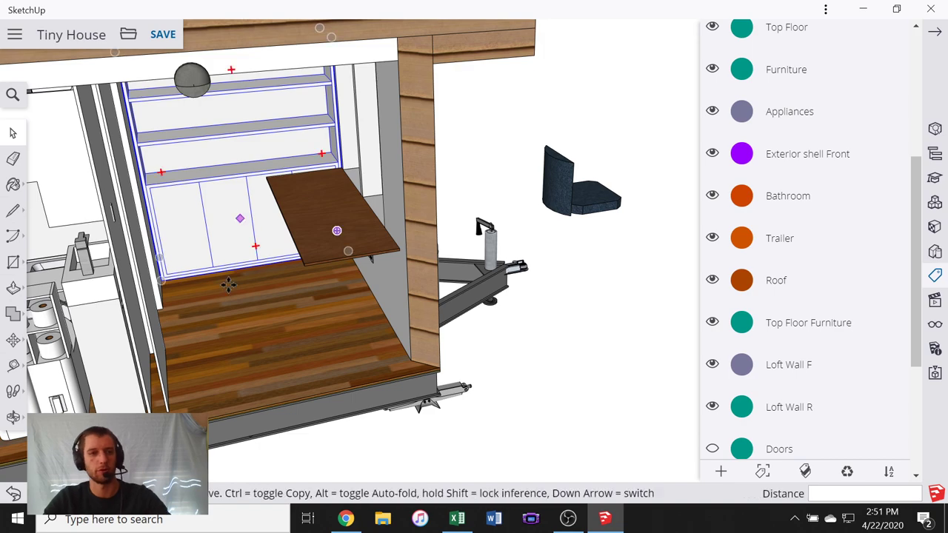
click(229, 285)
scroll(277, 315, down, 4)
middle_drag(335, 276, 351, 289)
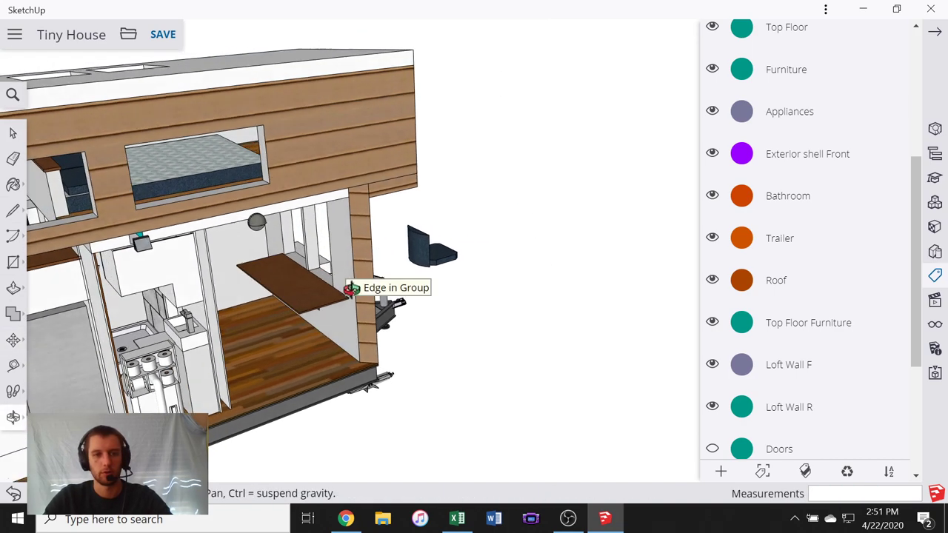
click(352, 289)
scroll(414, 400, down, 5)
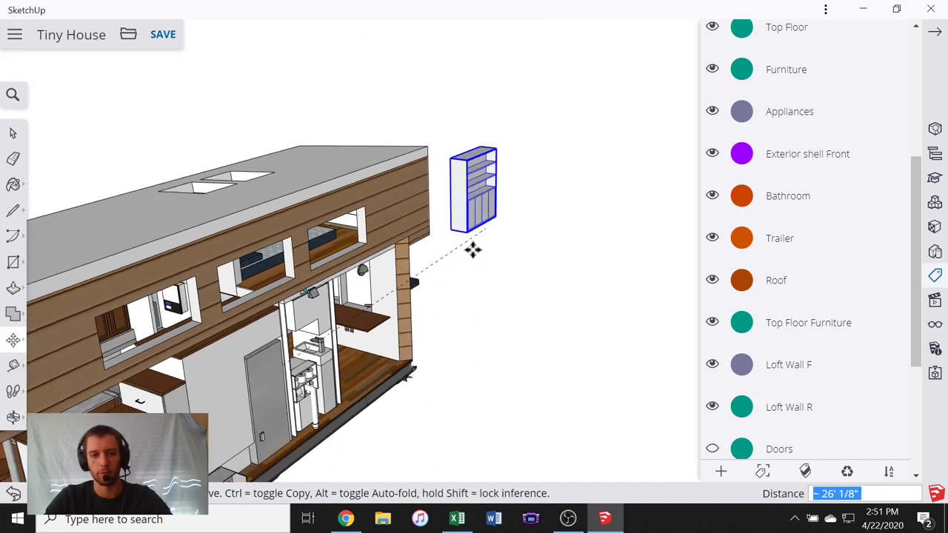
scroll(471, 251, down, 4)
scroll(438, 376, up, 3)
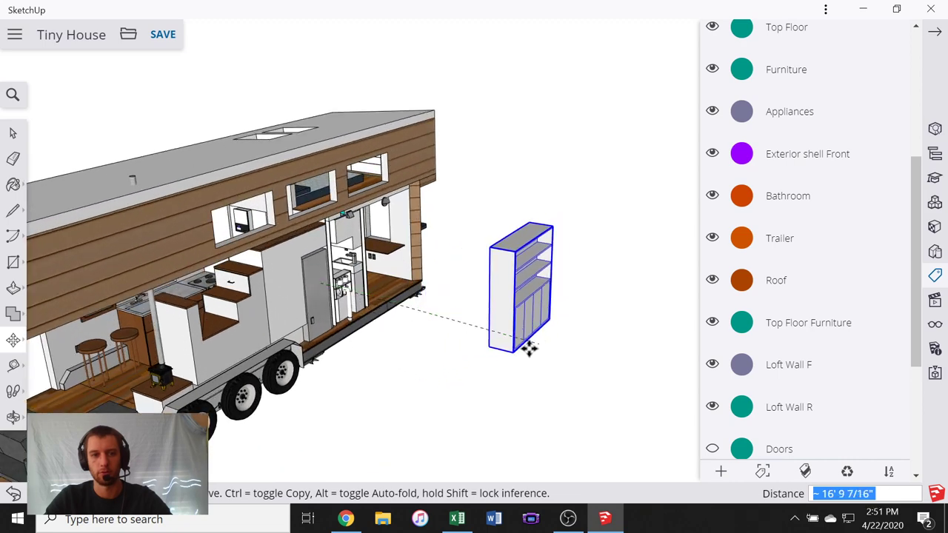
middle_drag(528, 333, 562, 353)
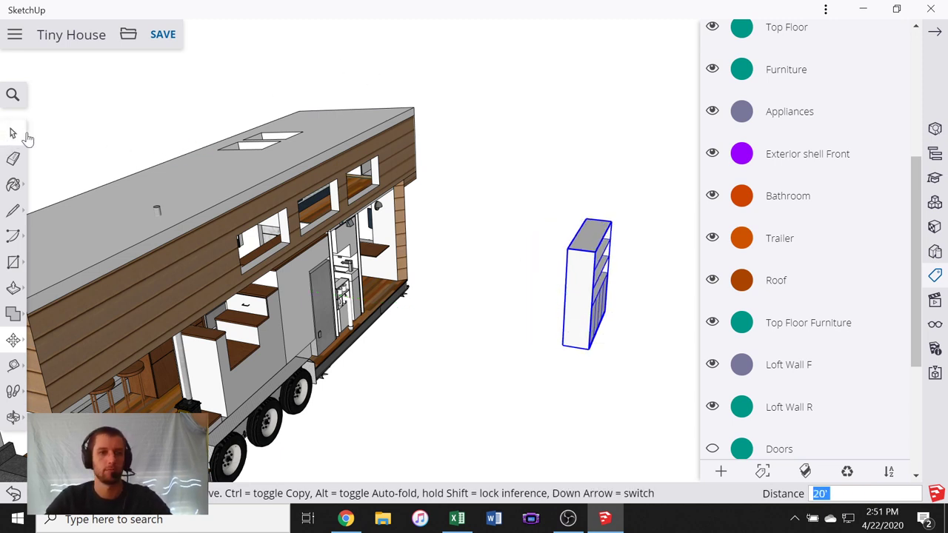
- Open the desktop group and draw a 1.5" by 3.5" upright rectangular profile with lines, clear of the desktop
middle_drag(489, 301, 665, 374)
scroll(588, 263, up, 10)
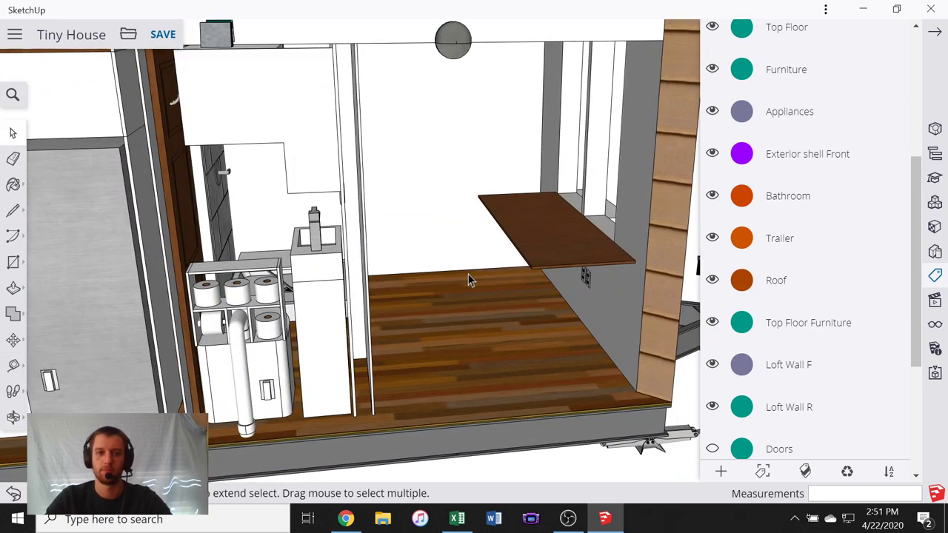
middle_drag(468, 274, 585, 326)
scroll(586, 279, up, 5)
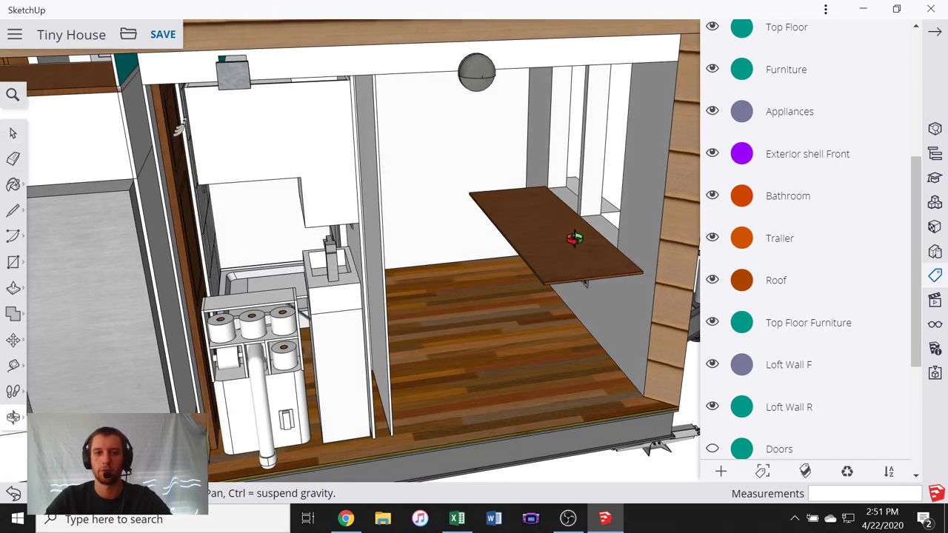
middle_drag(585, 278, 441, 267)
double_click(593, 205)
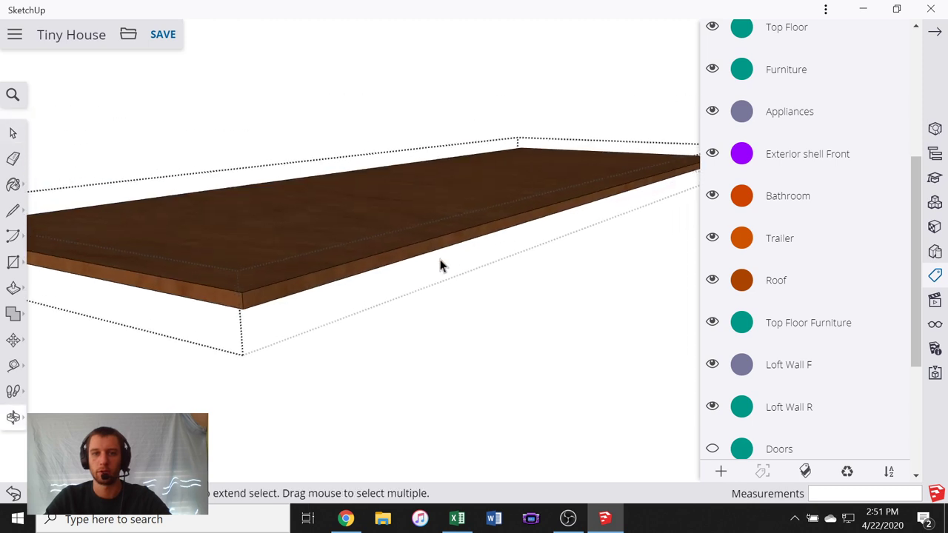
scroll(440, 266, down, 5)
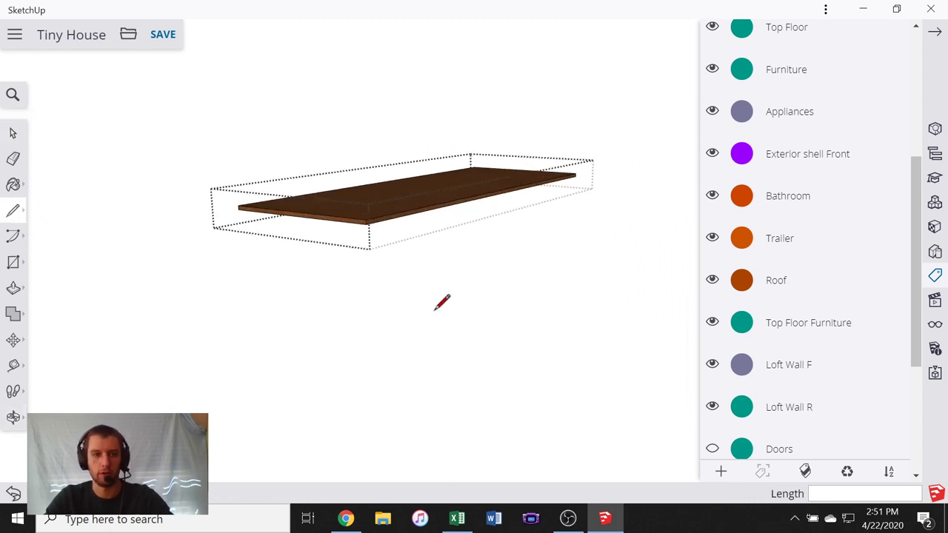
mouse_move(435, 309)
middle_down()
mouse_move(433, 291)
mouse_move(513, 286)
middle_up()
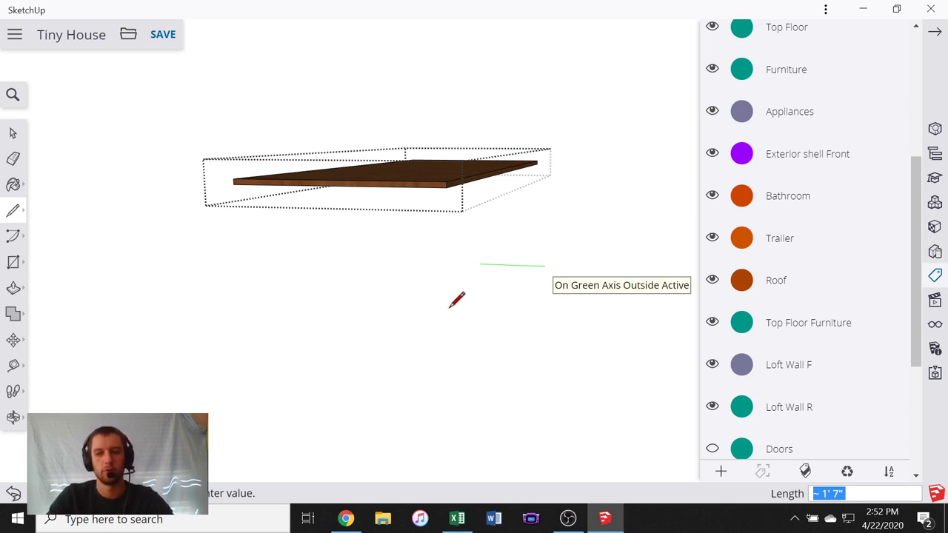
click(522, 267)
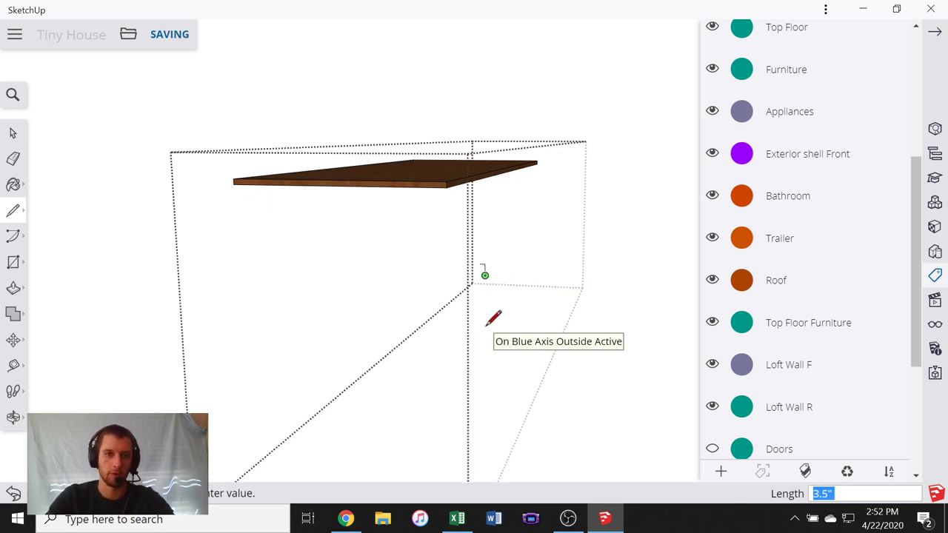
scroll(493, 317, up, 2)
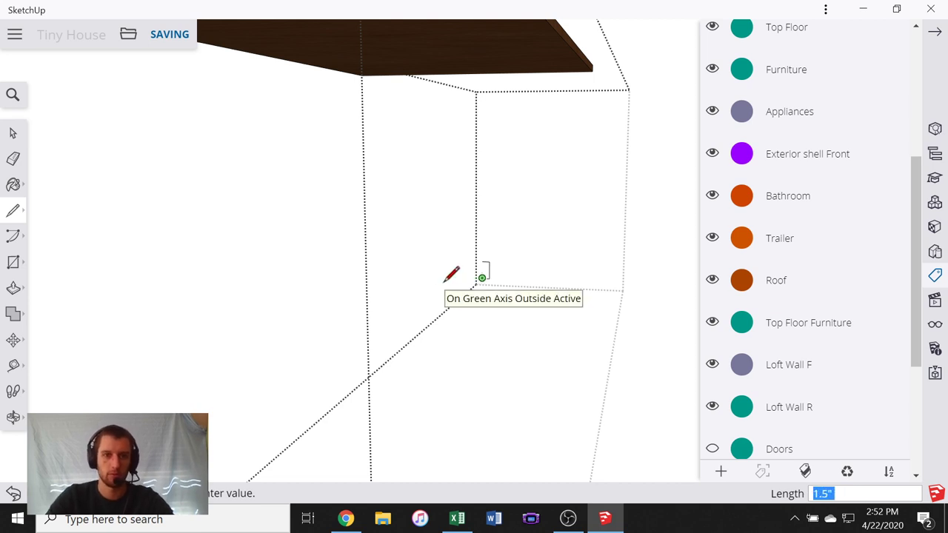
- Measure the desktop's long edge from corner to corner for extruding the small rectangular profile
key(p)
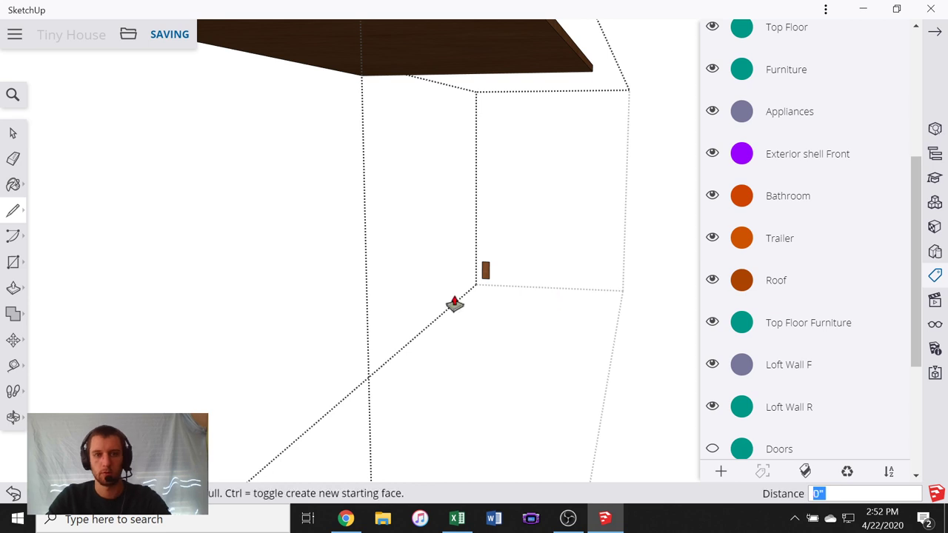
middle_drag(469, 269, 414, 340)
scroll(414, 341, down, 3)
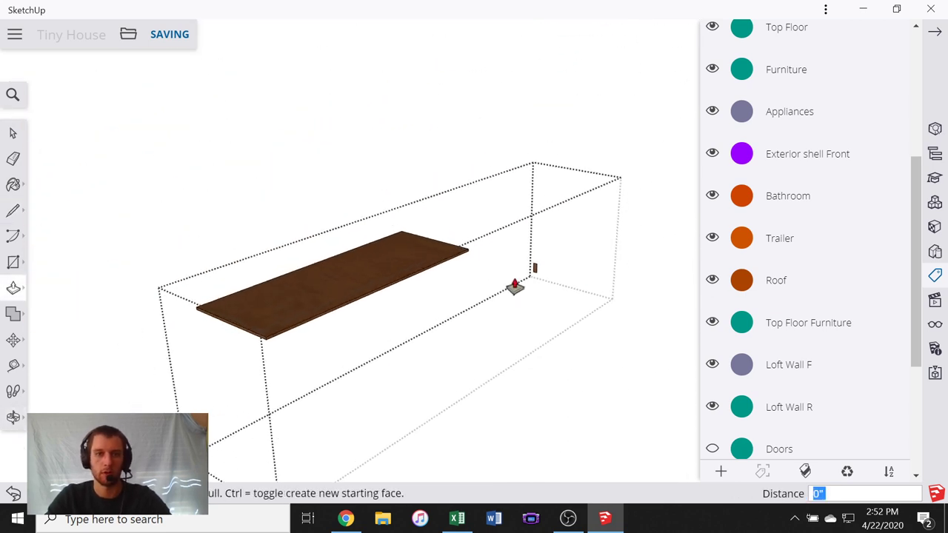
key(t)
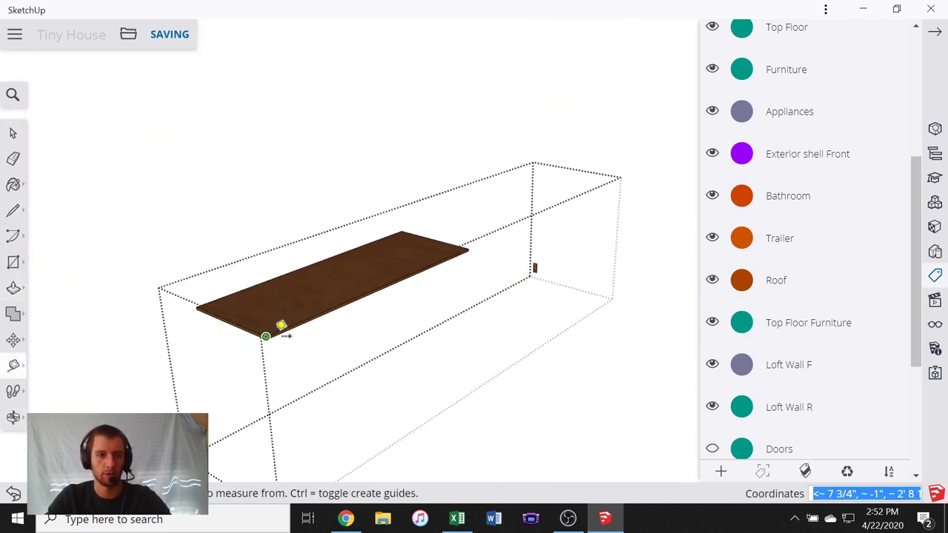
click(267, 334)
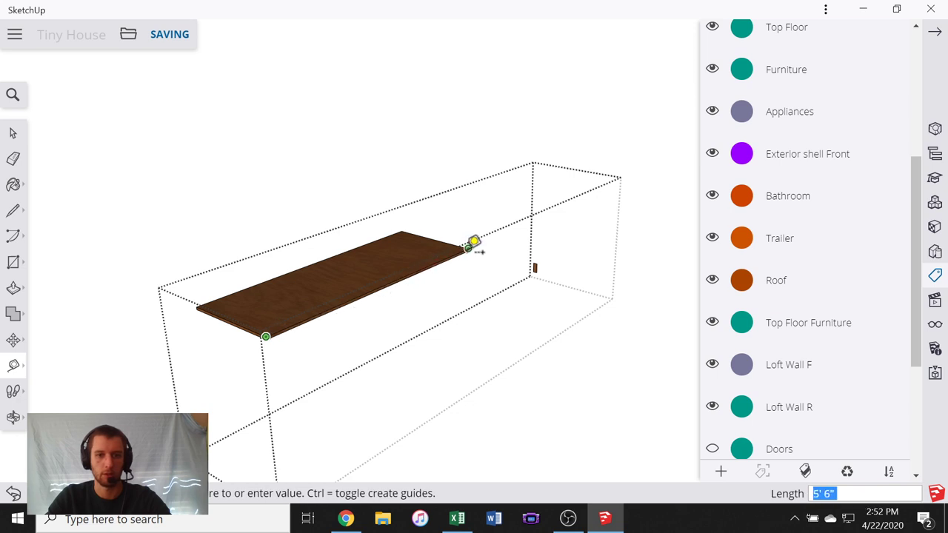
- Extrude the small 1.5" by 3.5" profile 5'6" with Push/Pull, along the desktop's long direction
key(Escape)
scroll(538, 277, up, 7)
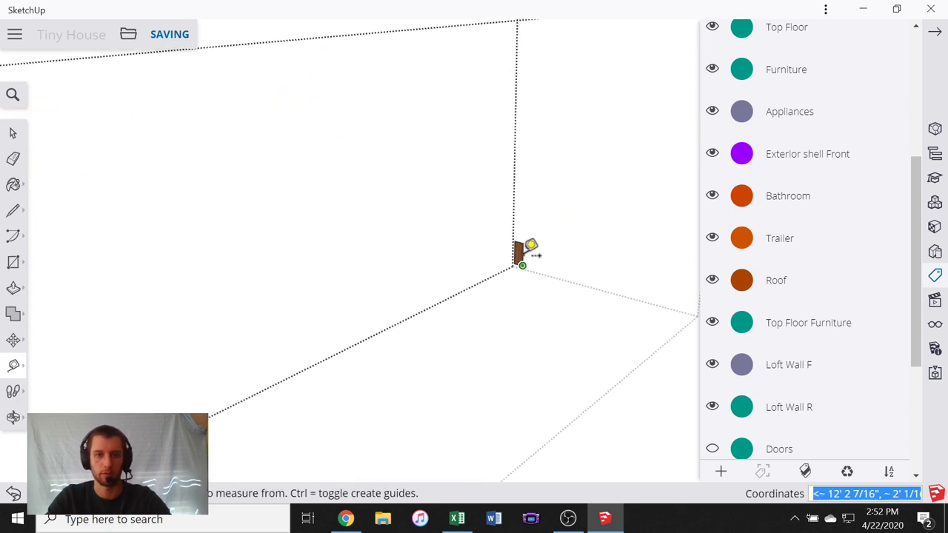
key(p)
key(p)
click(518, 276)
click(347, 360)
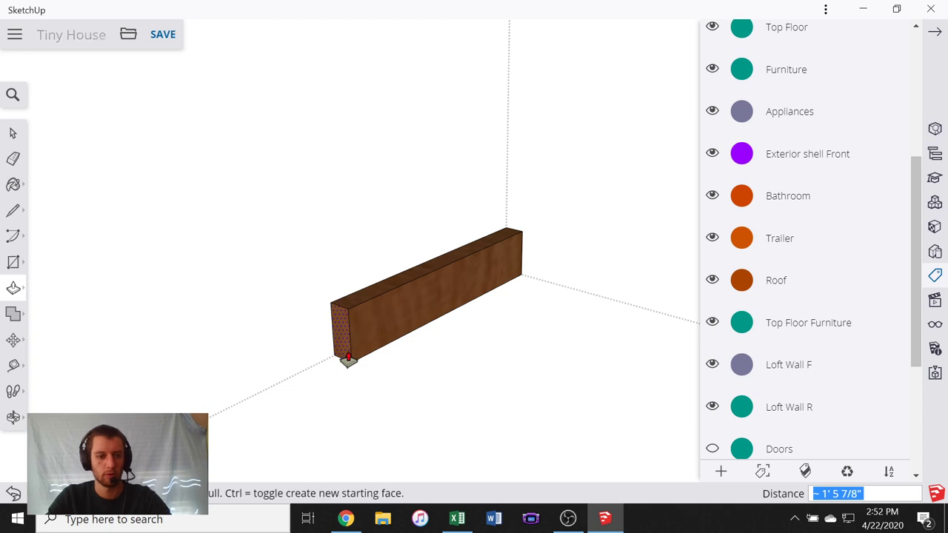
text(5'6)
key(Return)
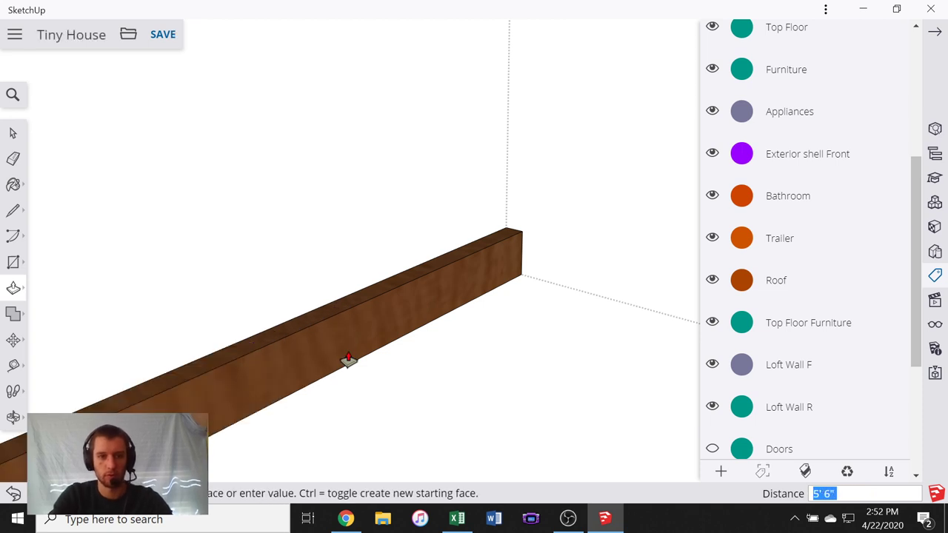
scroll(360, 285, down, 5)
scroll(574, 295, down, 2)
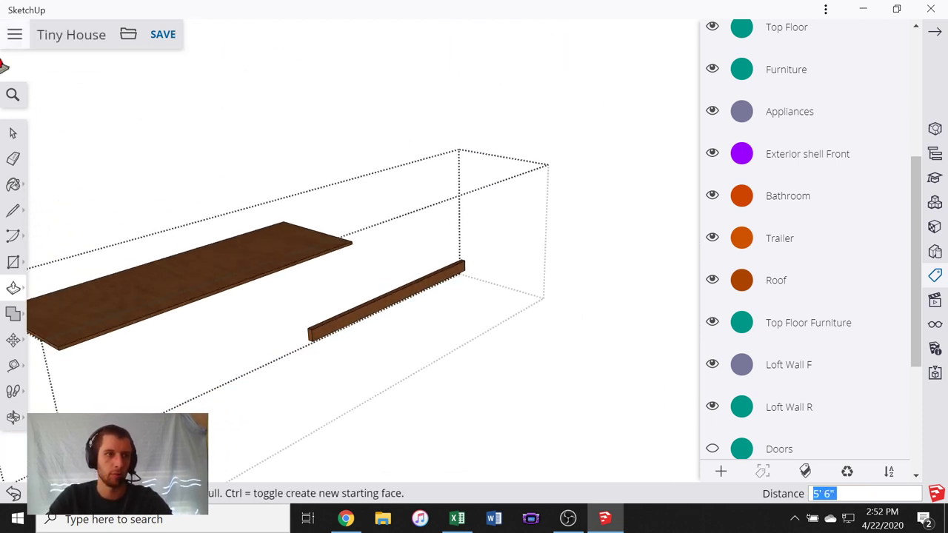
- Select the whole extruded board and make it a group
click(13, 135)
scroll(277, 307, down, 4)
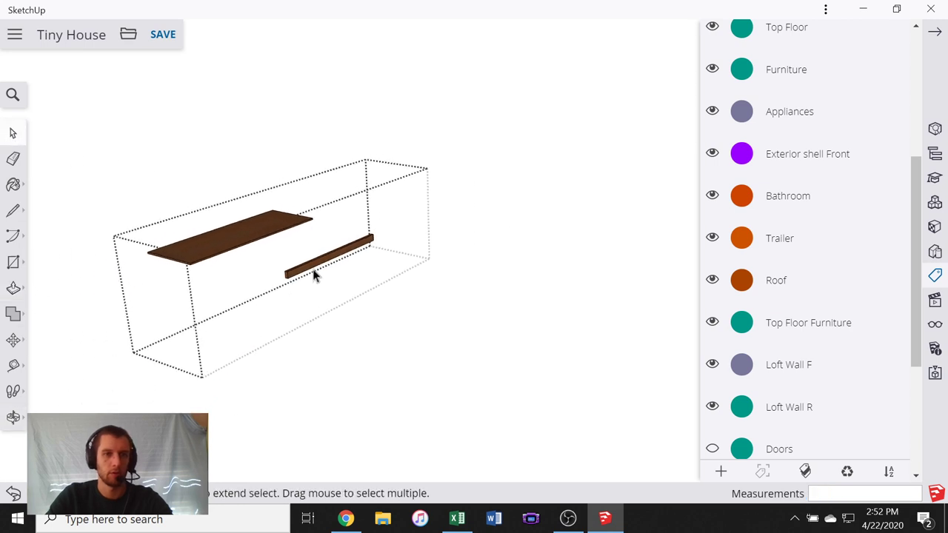
scroll(311, 285, up, 4)
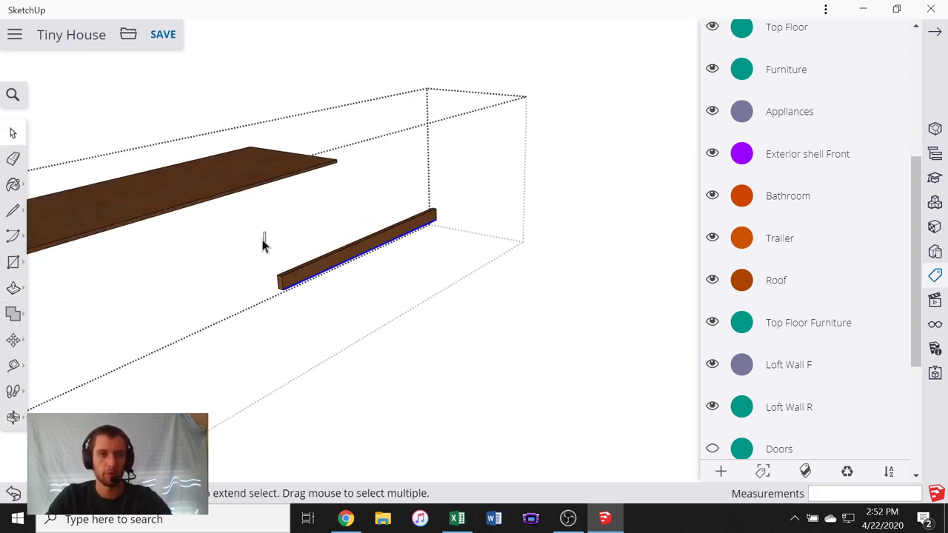
middle_drag(263, 242, 266, 209)
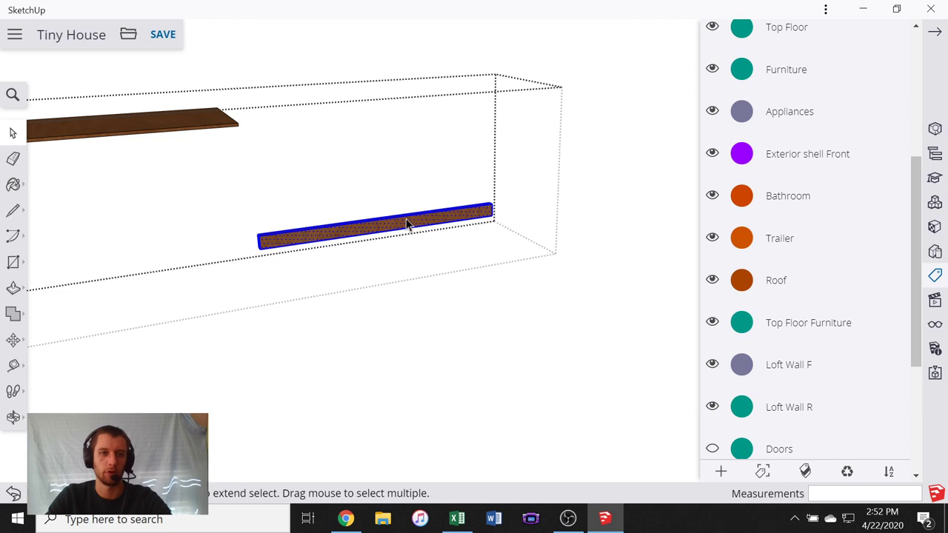
right_click(406, 224)
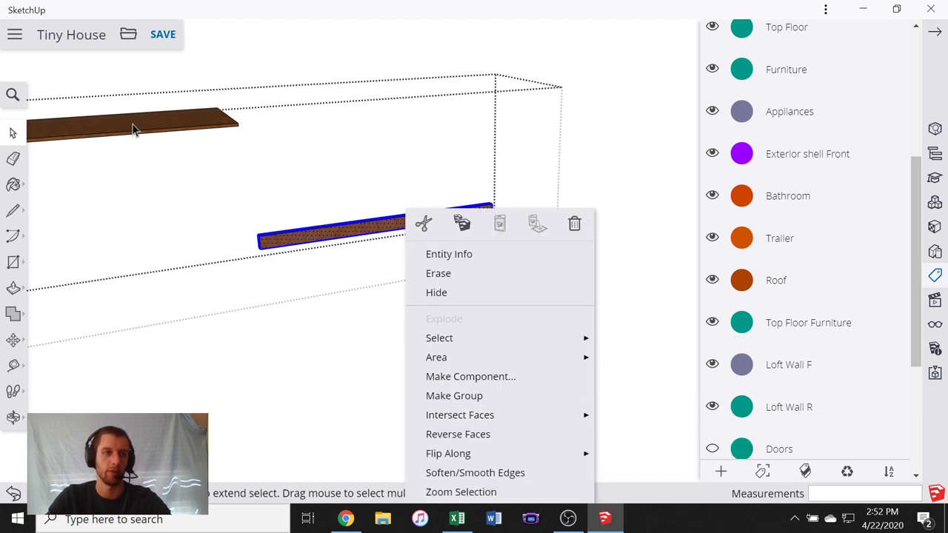
click(477, 395)
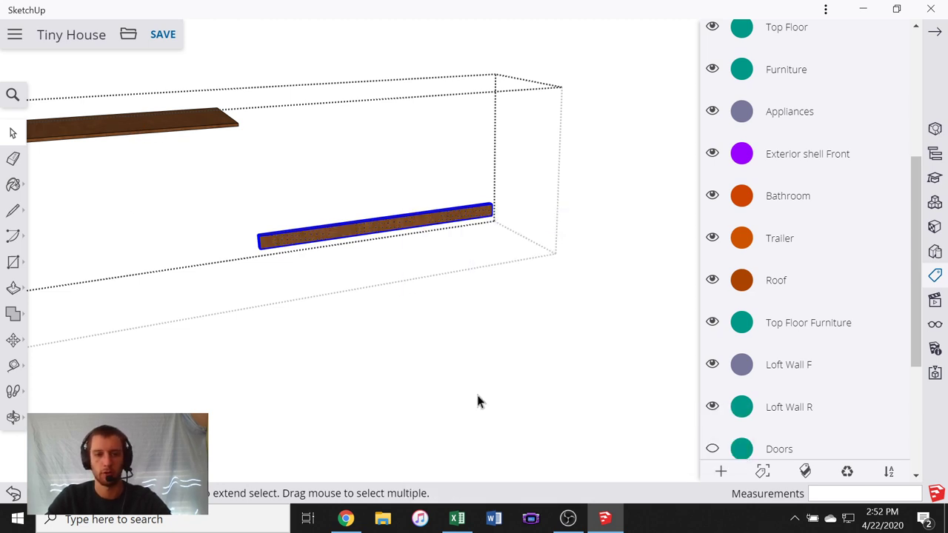
- Move the board by its upper end corner to the desktop's underside, flush with the window-side long edge and the end
scroll(264, 222, up, 5)
scroll(233, 268, up, 3)
key(m)
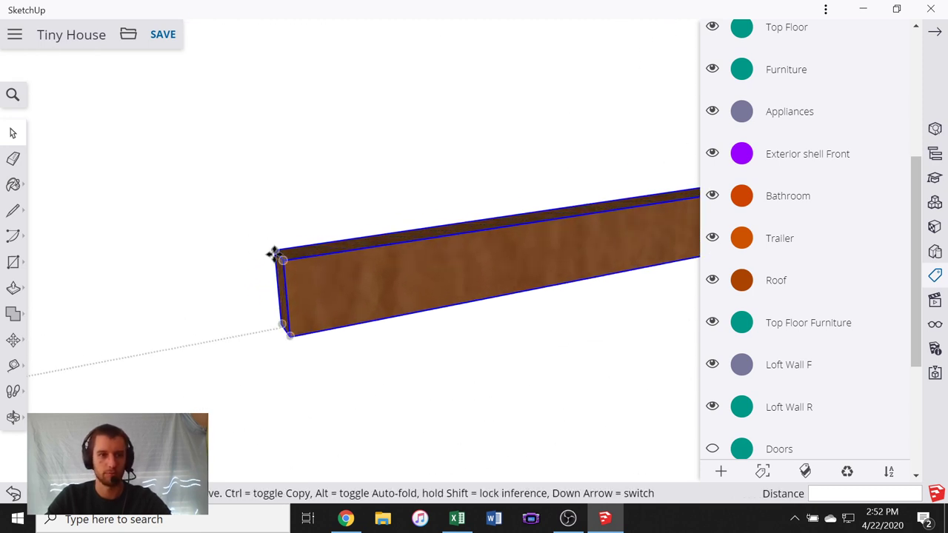
click(275, 253)
scroll(452, 285, down, 3)
scroll(492, 265, down, 3)
middle_drag(499, 271, 535, 319)
scroll(459, 338, up, 3)
middle_drag(459, 338, 455, 203)
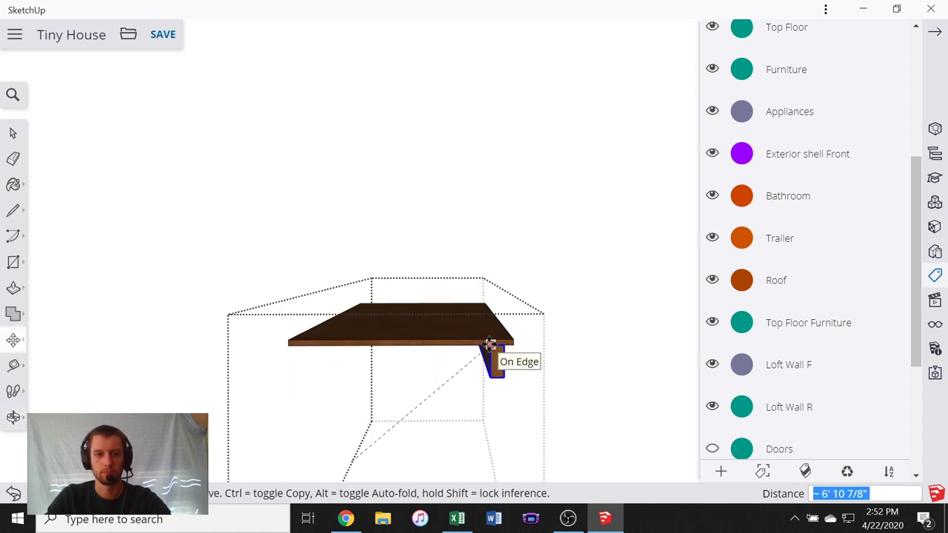
scroll(506, 319, up, 3)
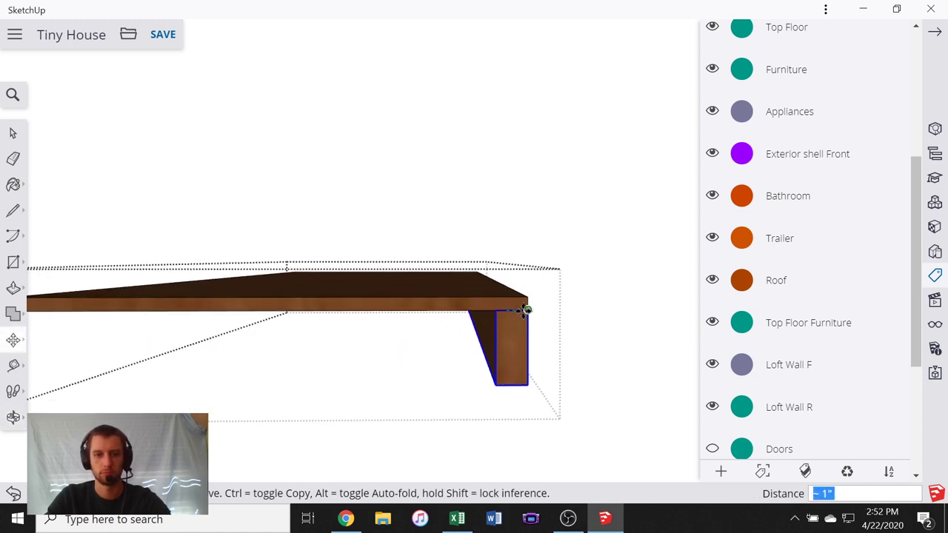
click(541, 349)
middle_drag(541, 349, 474, 311)
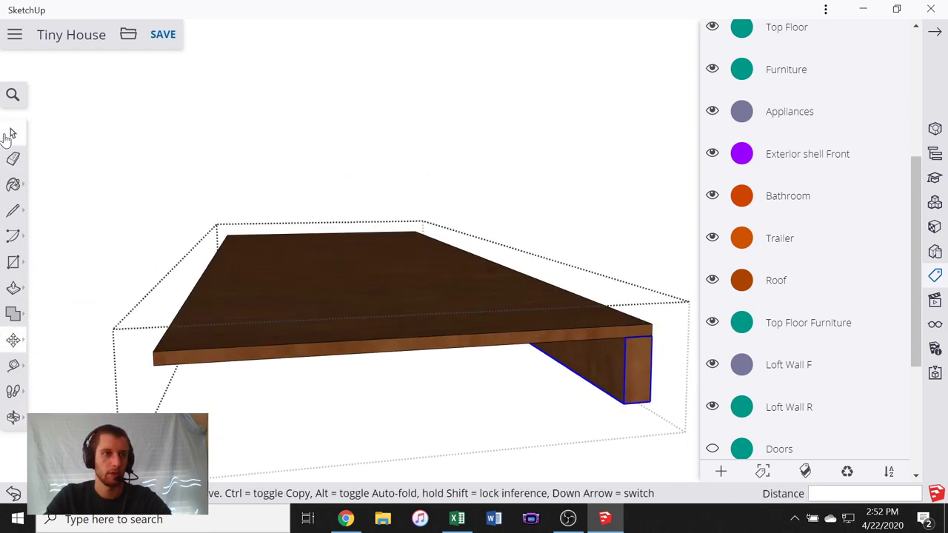
click(11, 135)
scroll(281, 318, down, 4)
middle_drag(281, 345, 223, 351)
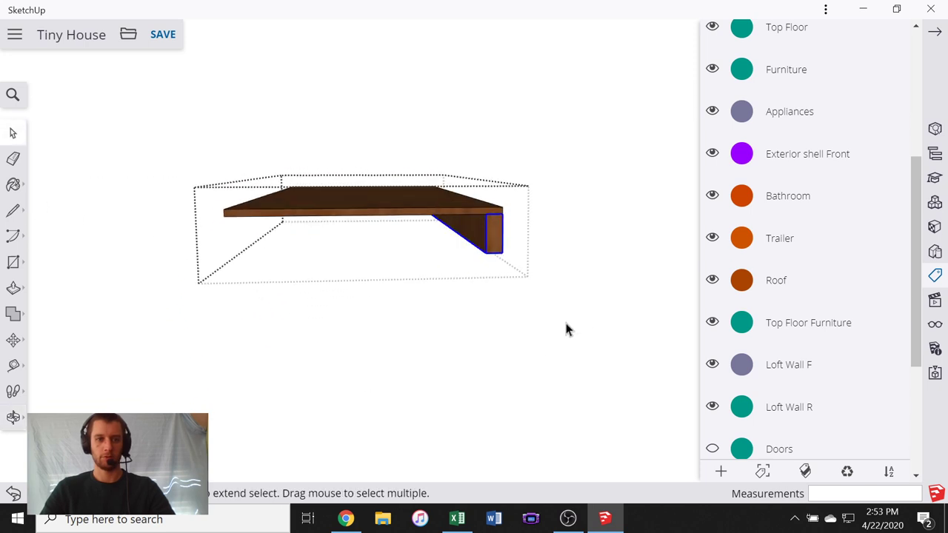
- Leave the desktop group and examine the desk with its support board inside the office and from outside the house
middle_drag(567, 283, 447, 324)
scroll(449, 327, up, 6)
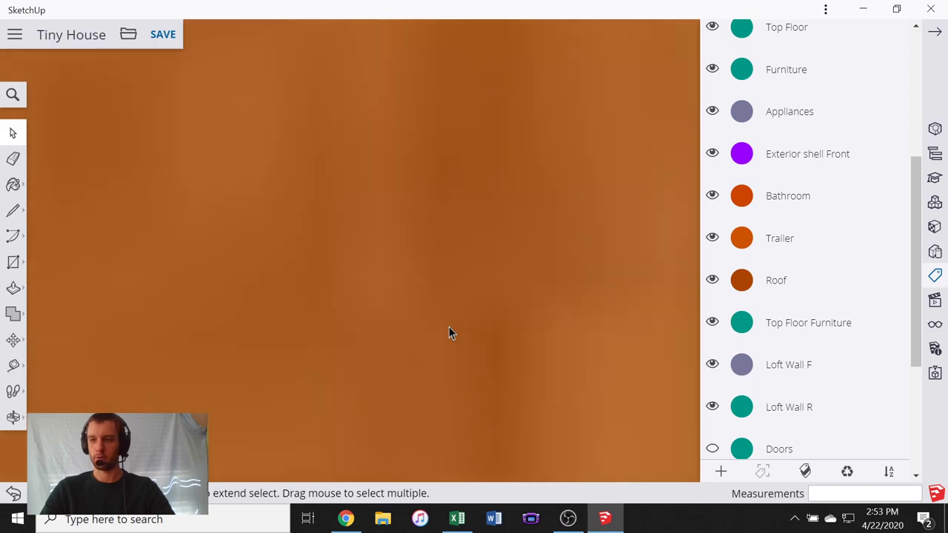
scroll(448, 327, down, 5)
scroll(449, 331, up, 2)
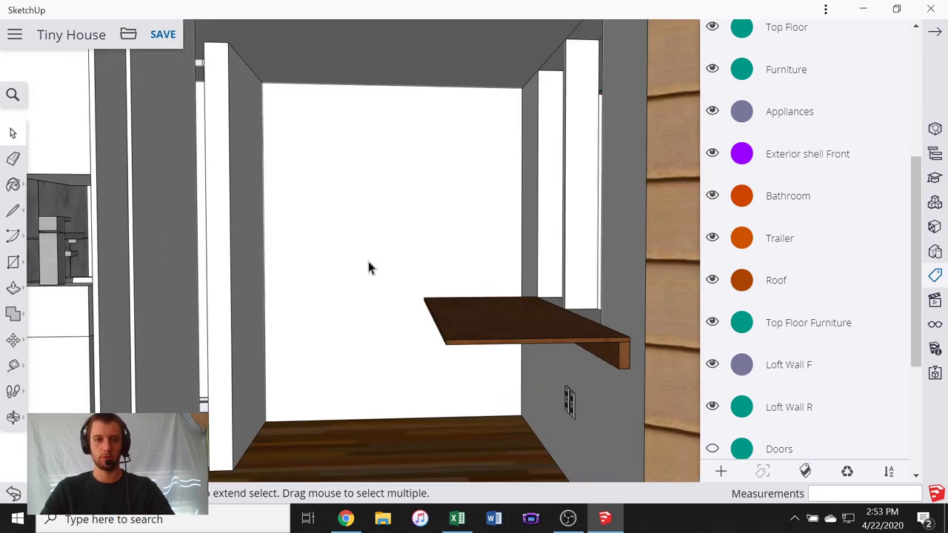
middle_drag(368, 267, 556, 227)
scroll(556, 227, down, 5)
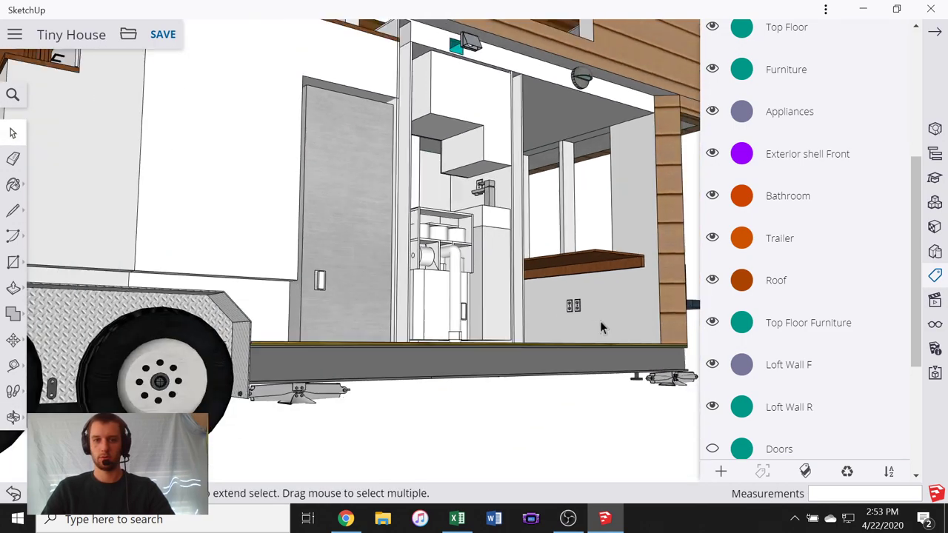
scroll(599, 326, down, 3)
middle_drag(417, 371, 529, 460)
scroll(469, 381, down, 3)
middle_drag(469, 379, 596, 287)
scroll(597, 285, up, 2)
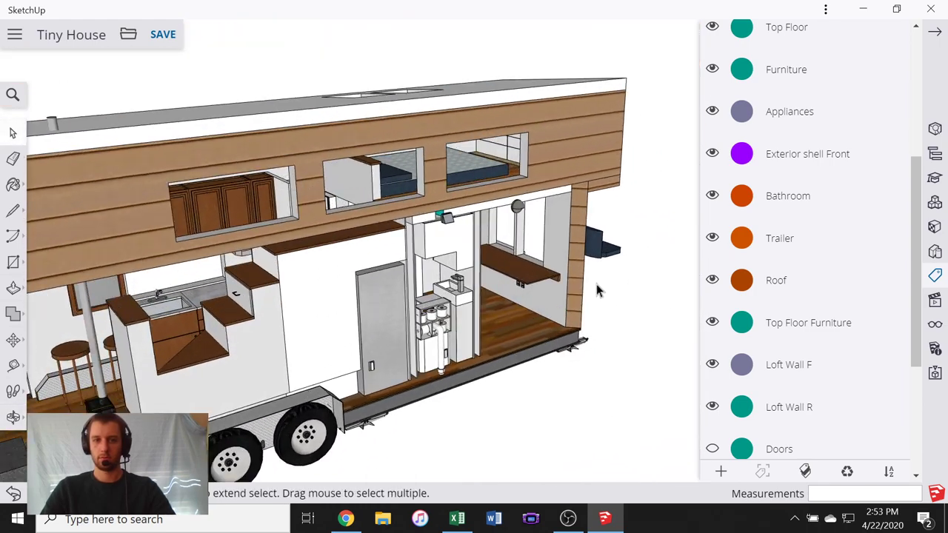
scroll(598, 290, up, 6)
mouse_move(540, 333)
middle_down()
mouse_move(417, 313)
mouse_move(409, 263)
mouse_move(518, 257)
mouse_move(563, 266)
mouse_move(568, 281)
mouse_move(548, 296)
mouse_move(510, 294)
mouse_move(451, 273)
mouse_move(445, 232)
mouse_move(486, 237)
mouse_move(411, 342)
middle_up()
- Switch to Chrome and search the web for "table legs" in a new tab
click(346, 518)
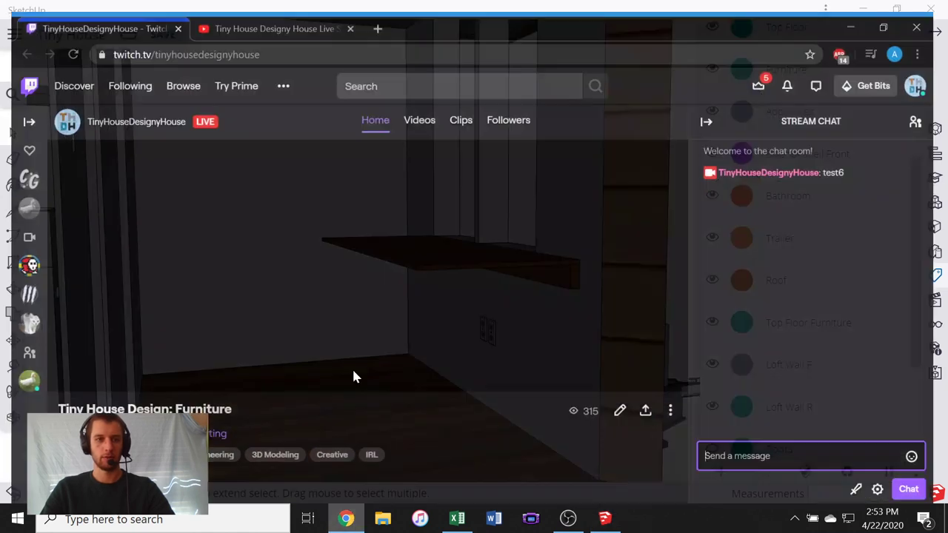
click(375, 11)
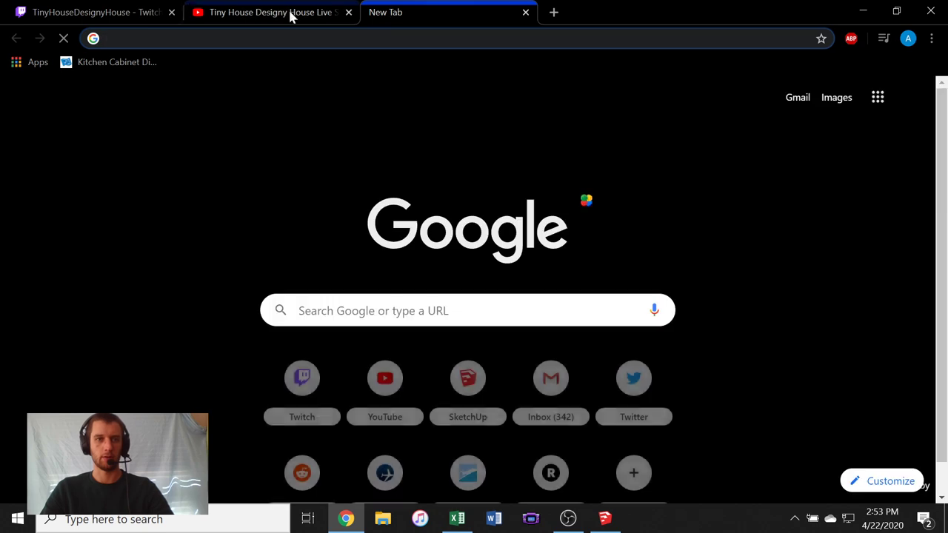
click(164, 6)
click(465, 7)
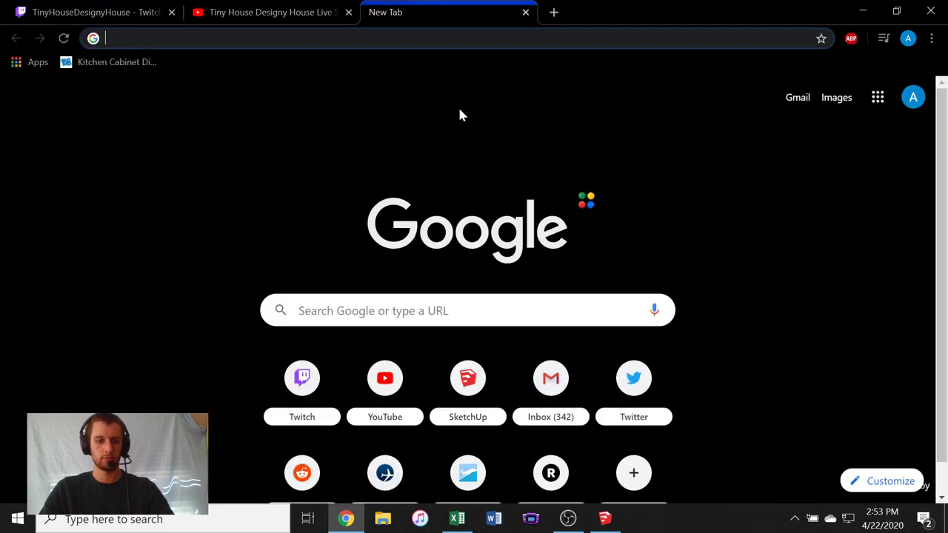
text(table)
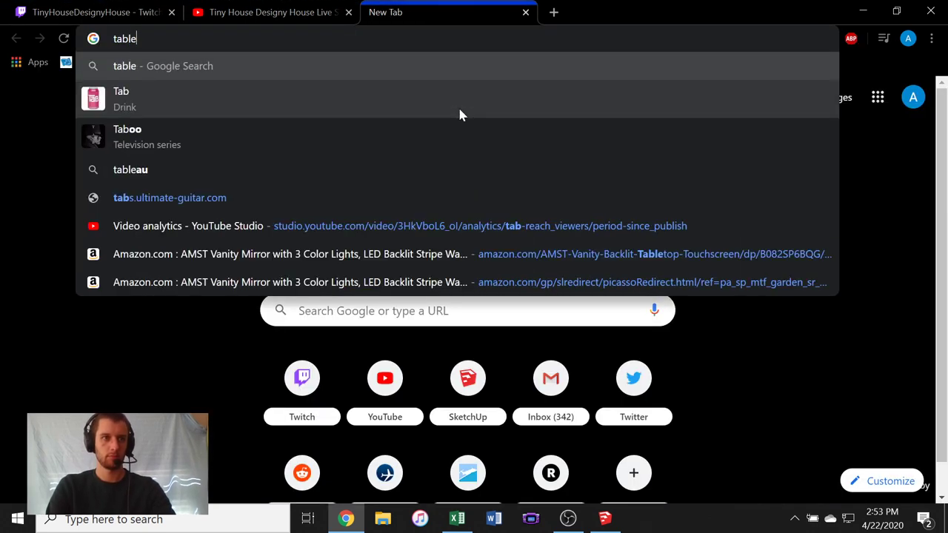
text( leg)
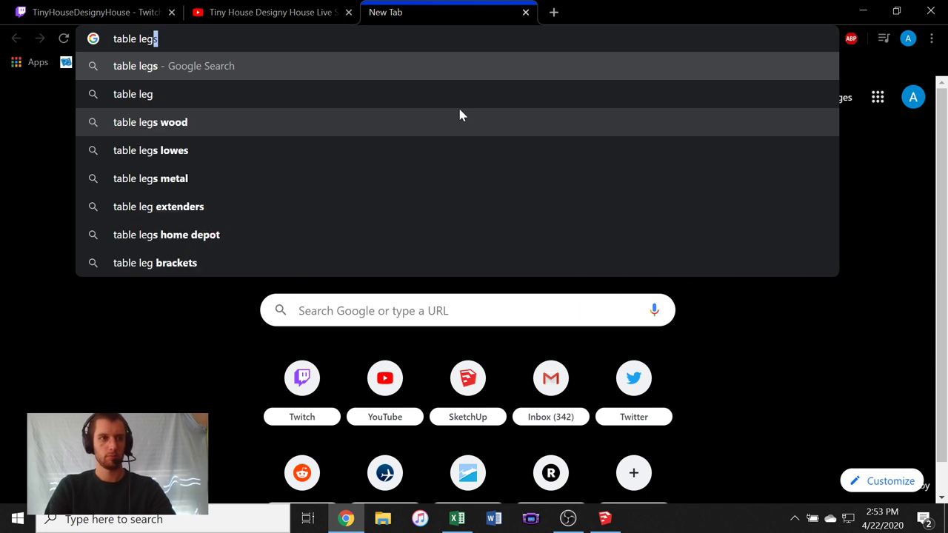
key(Return)
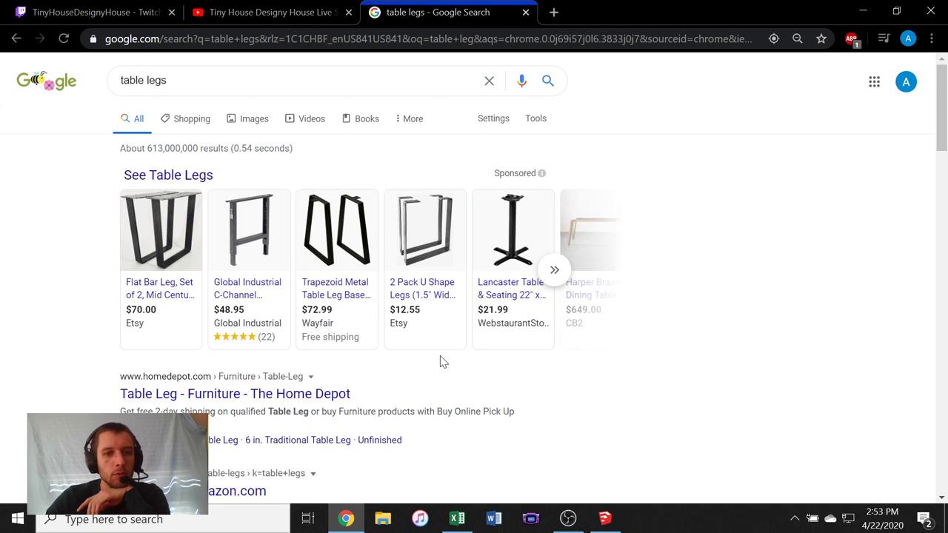
- Open the Amazon results for table legs and look through the leg styles, heights and prices
mouse_move(431, 320)
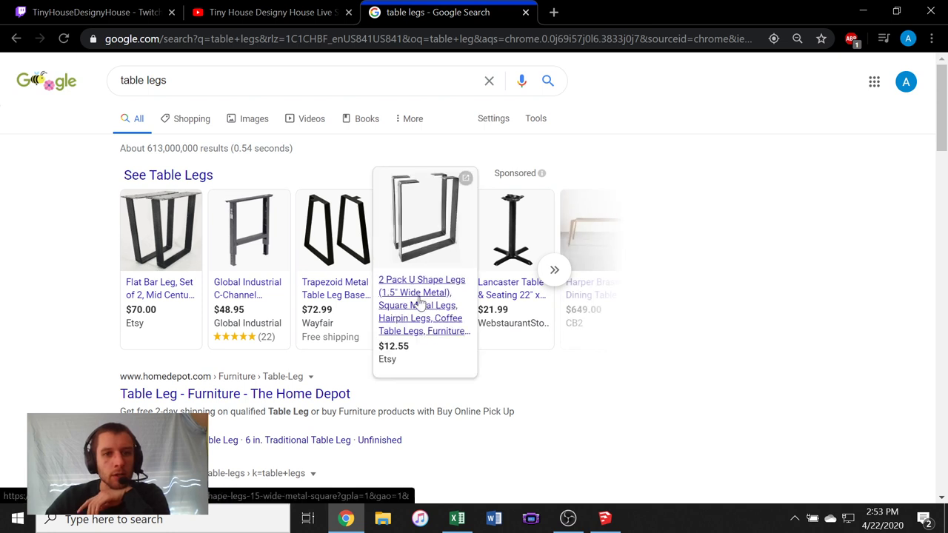
scroll(419, 300, down, 2)
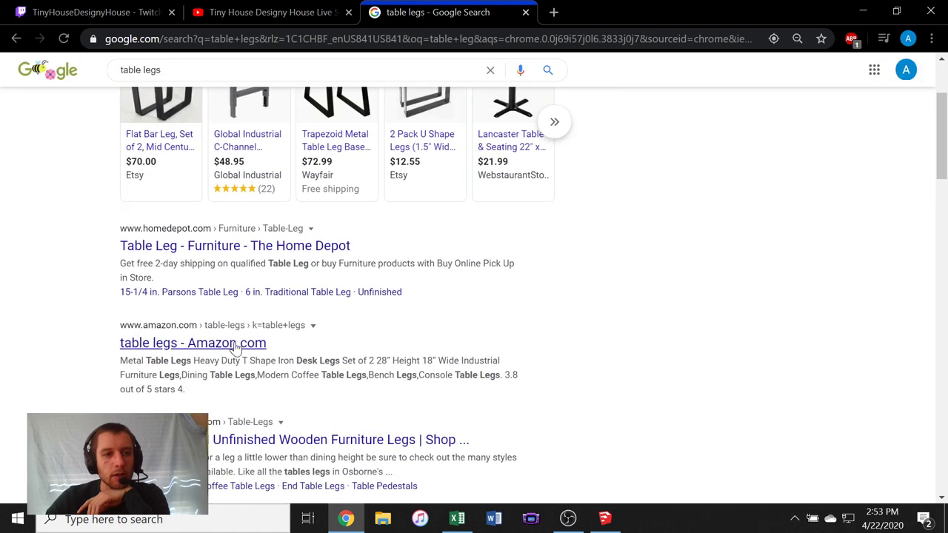
click(235, 345)
scroll(610, 283, down, 3)
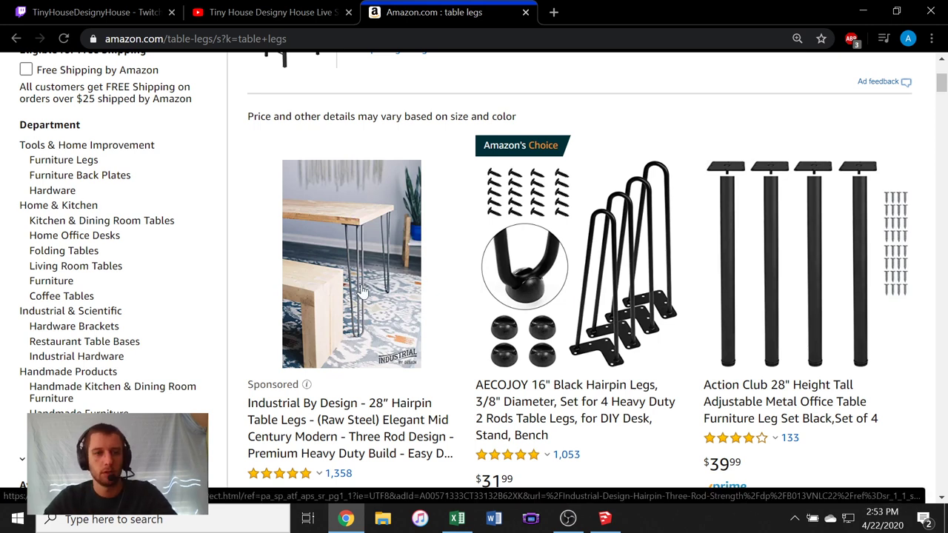
scroll(366, 258, down, 2)
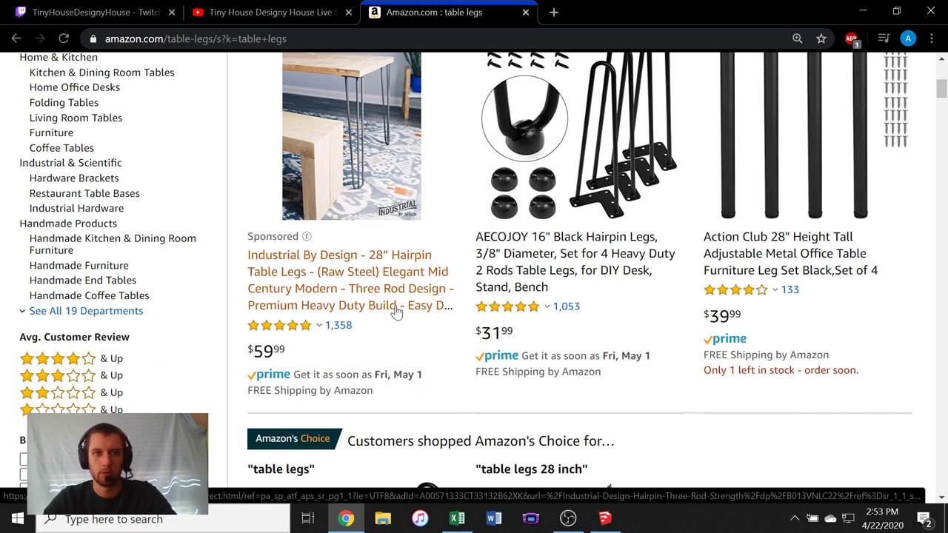
scroll(887, 259, up, 2)
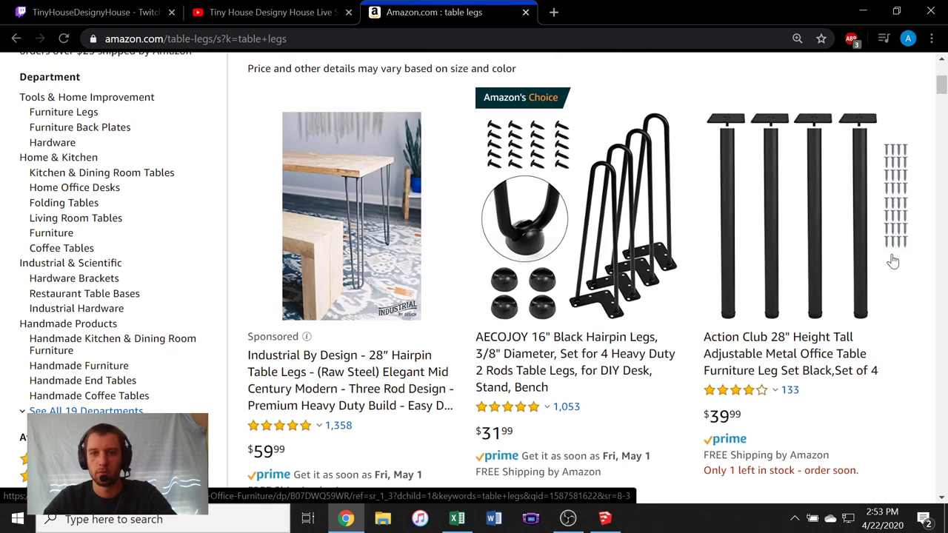
scroll(889, 260, down, 1)
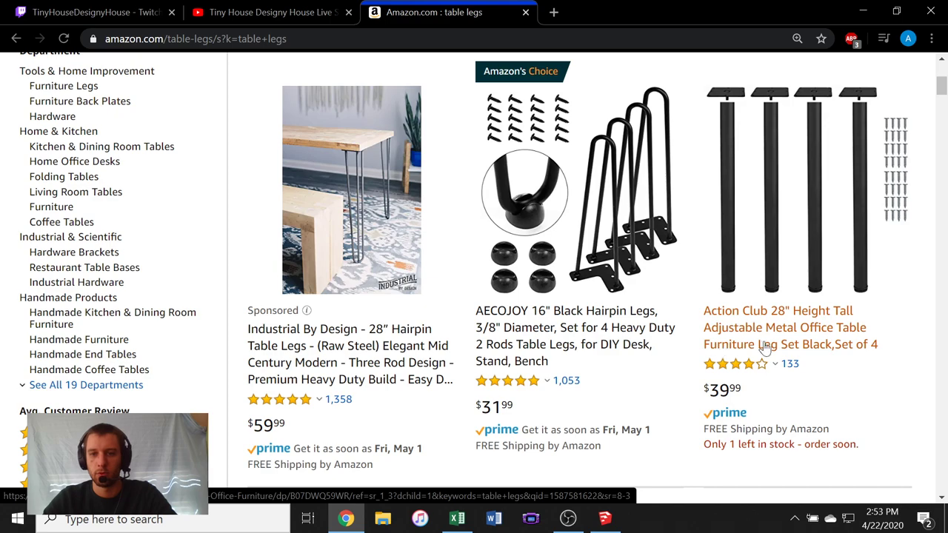
scroll(774, 323, down, 8)
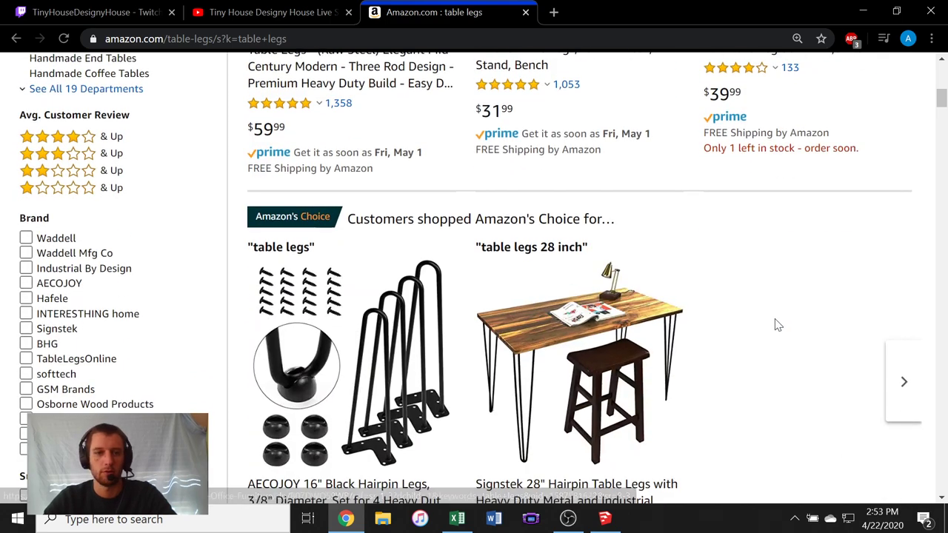
scroll(774, 323, down, 2)
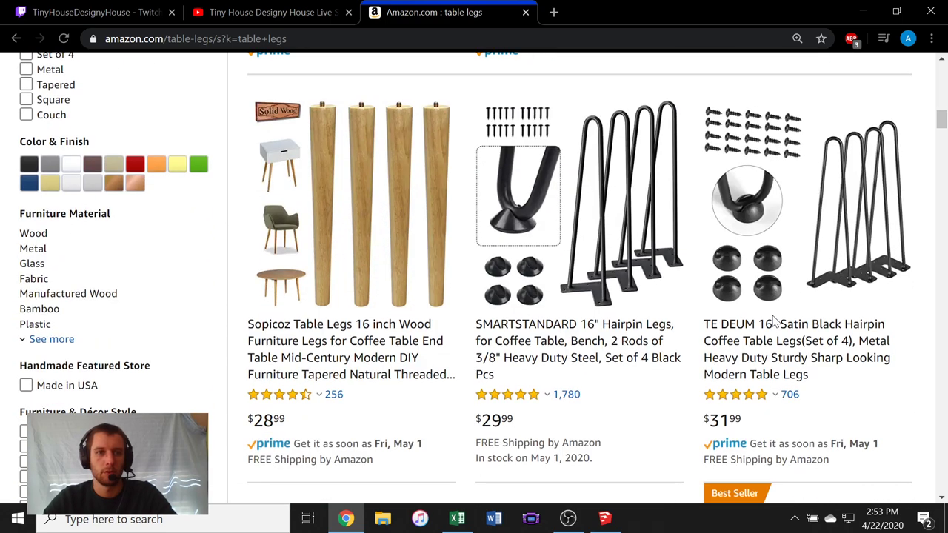
scroll(773, 321, down, 5)
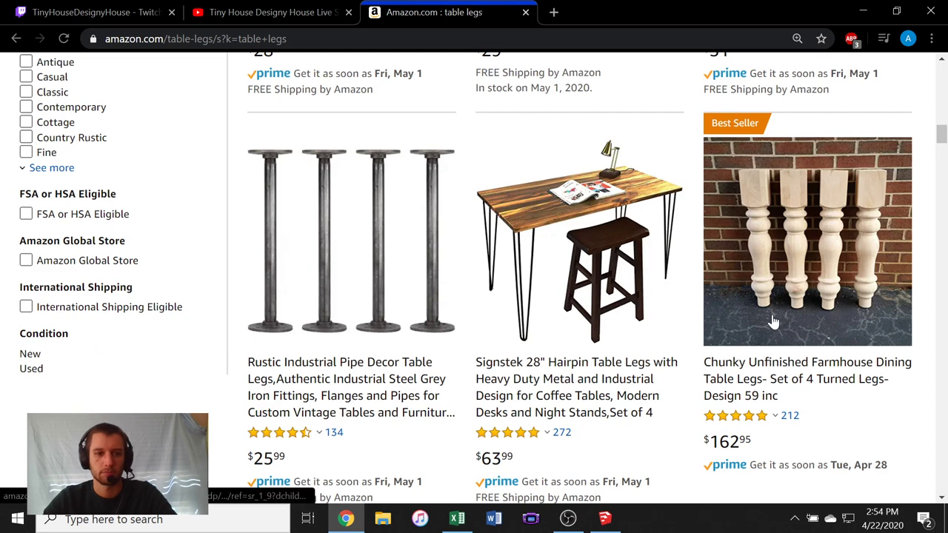
scroll(774, 322, down, 2)
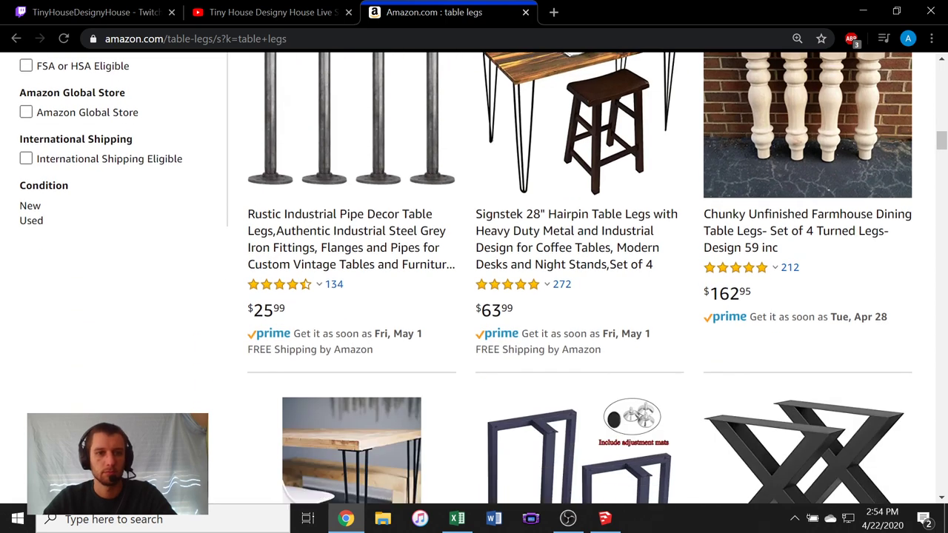
scroll(773, 319, down, 3)
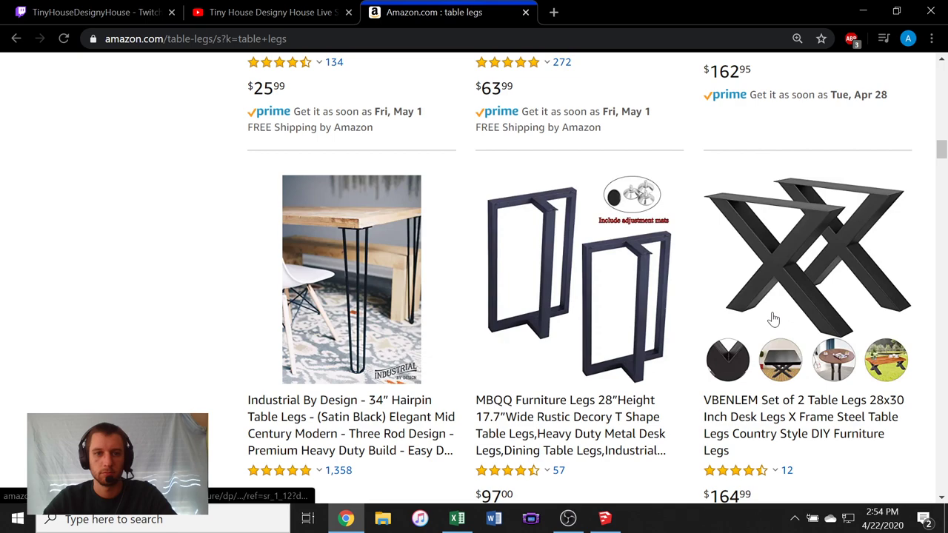
- Go back over the Amazon table-leg listings, comparing the hairpin, pipe, turned wood and X-frame styles
scroll(773, 318, up, 4)
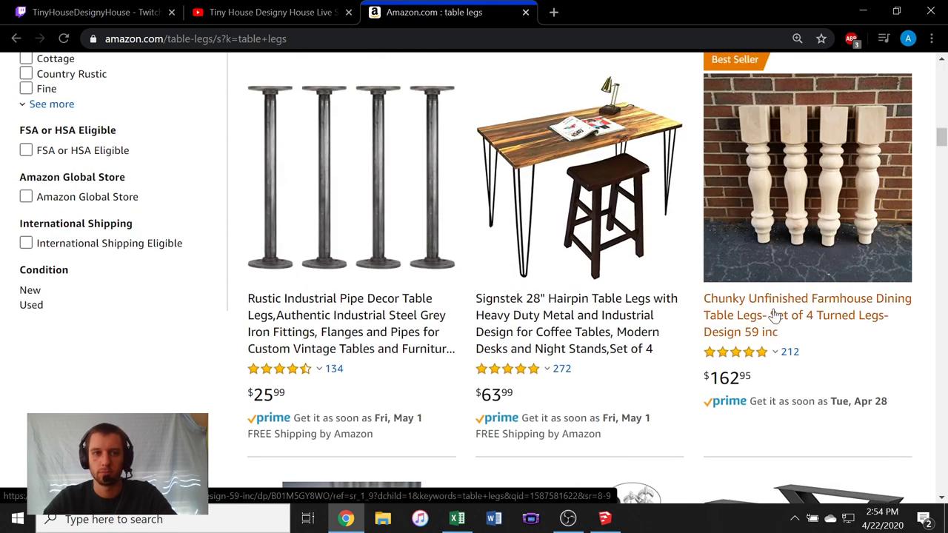
scroll(774, 317, down, 4)
scroll(774, 317, up, 12)
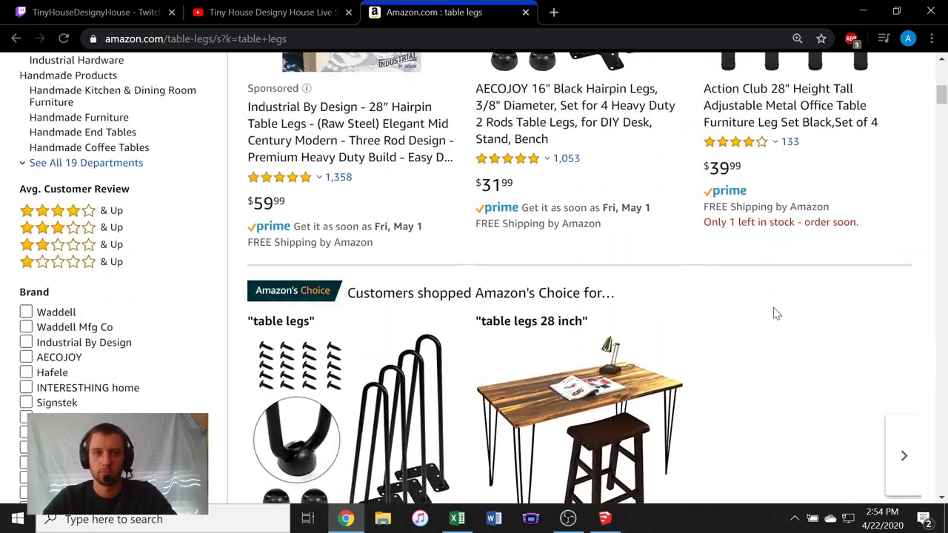
scroll(774, 311, down, 6)
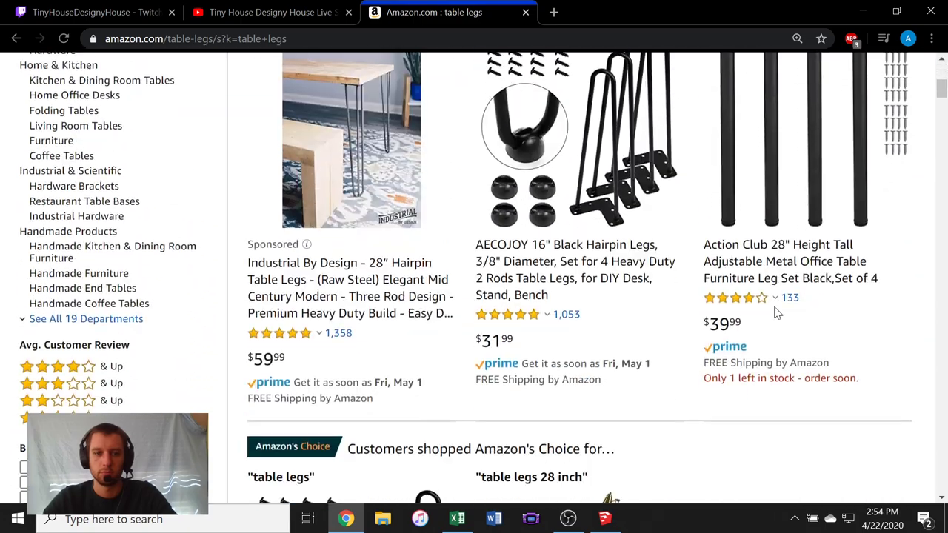
scroll(775, 311, up, 6)
- Clear the Amazon search text and check the live stream's status in OBS, returning to Chrome
click(366, 120)
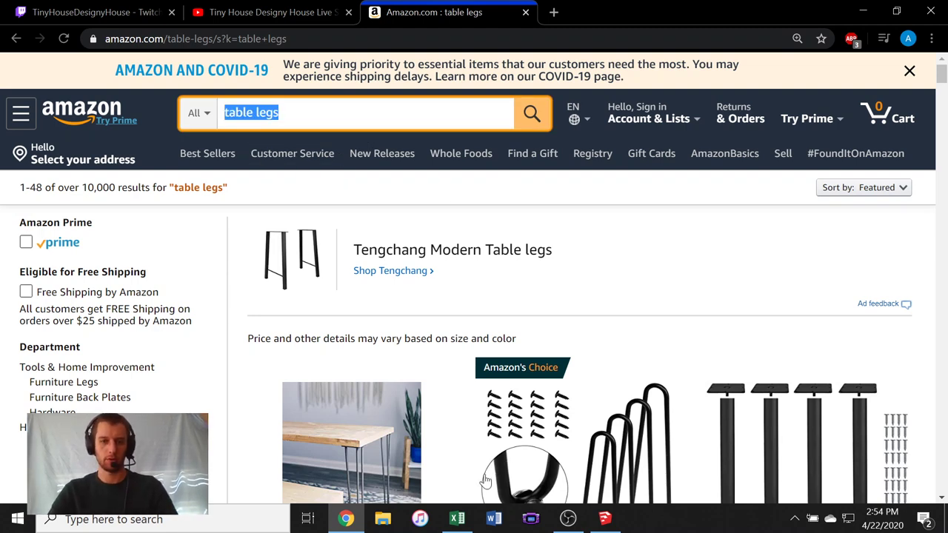
click(568, 519)
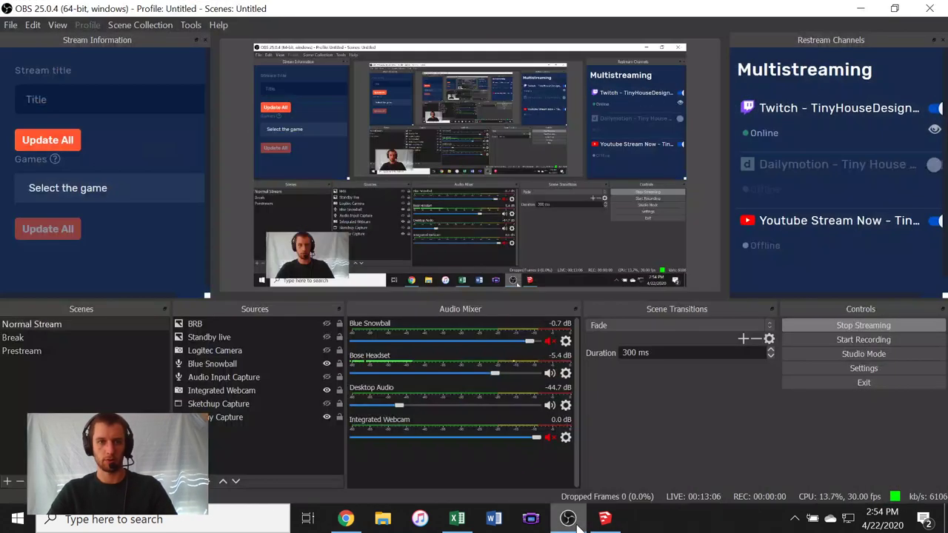
click(346, 518)
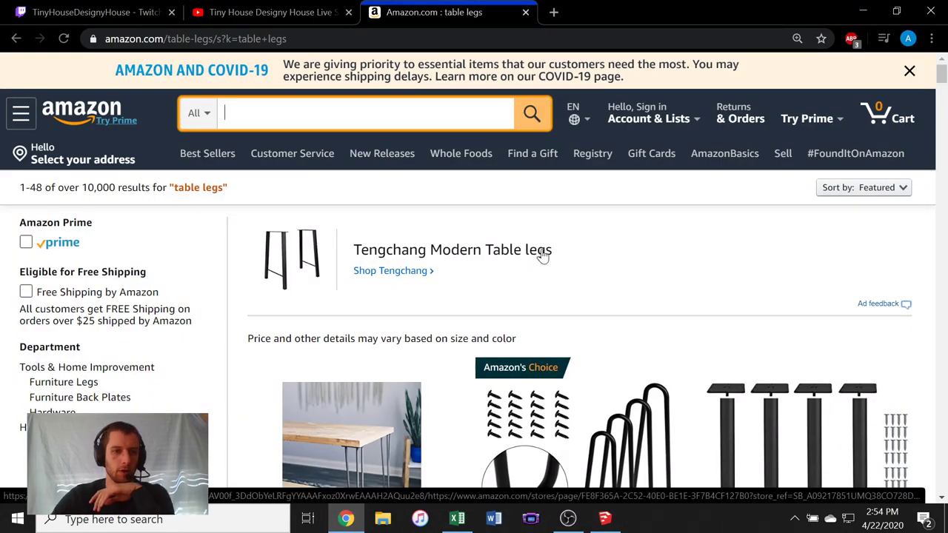
- Compare the heights, leg styles and prices of the pipe and hairpin leg sets in the Amazon results
scroll(537, 255, down, 15)
scroll(525, 253, up, 2)
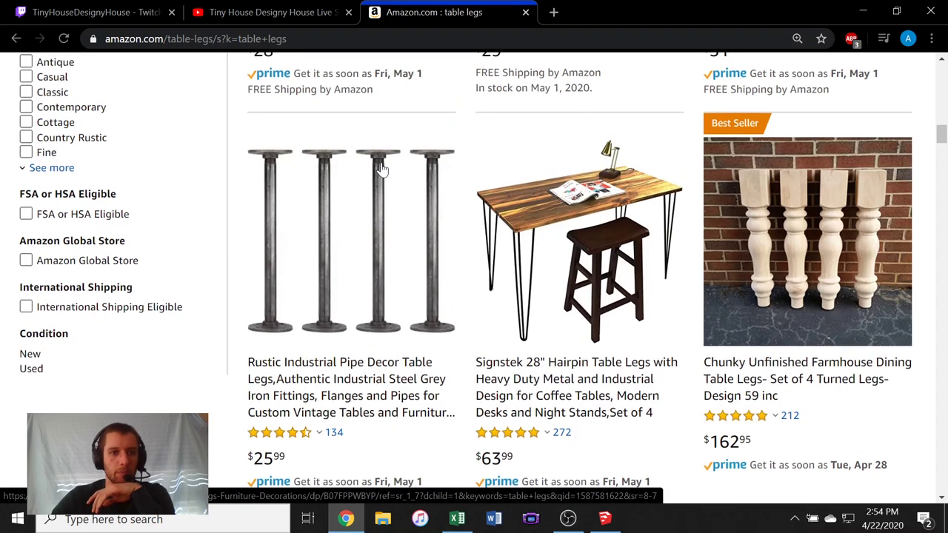
scroll(379, 222, up, 1)
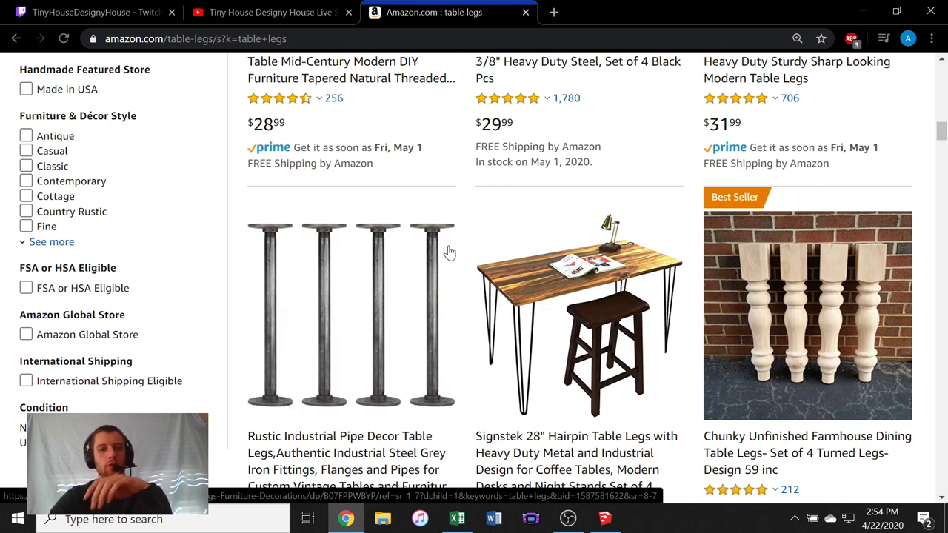
scroll(449, 251, down, 3)
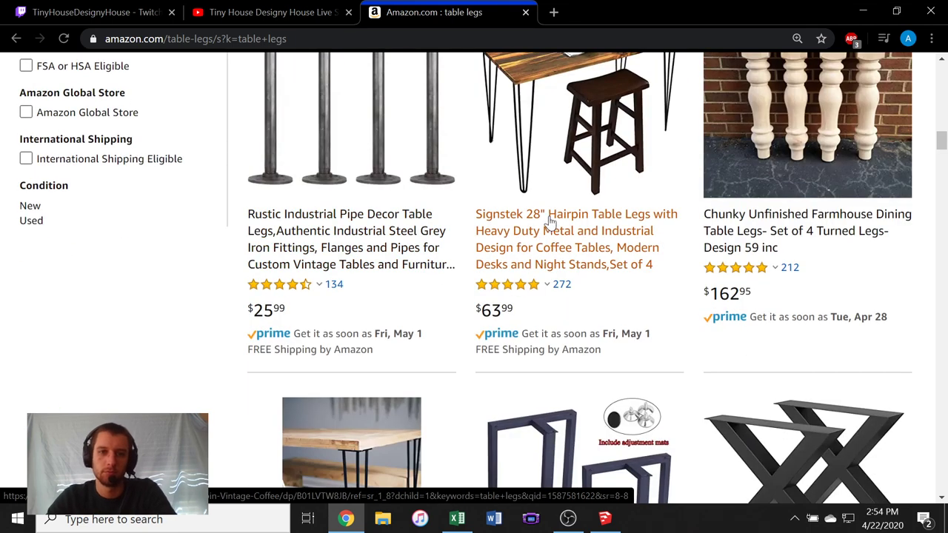
scroll(378, 249, up, 2)
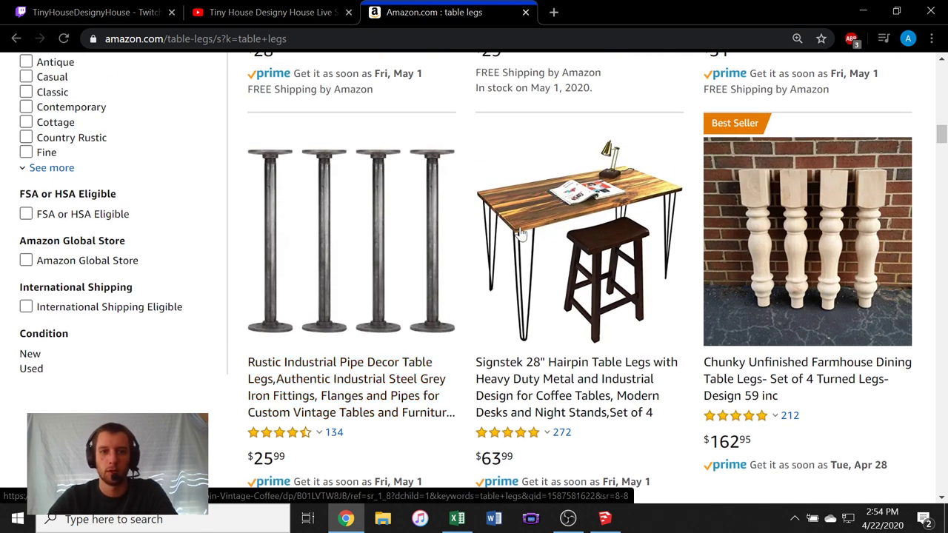
scroll(548, 231, up, 6)
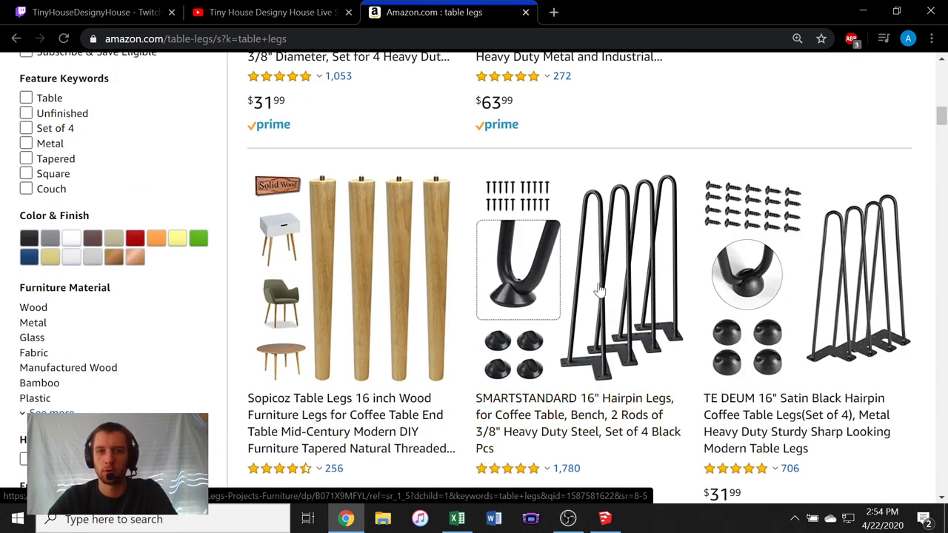
scroll(570, 271, down, 4)
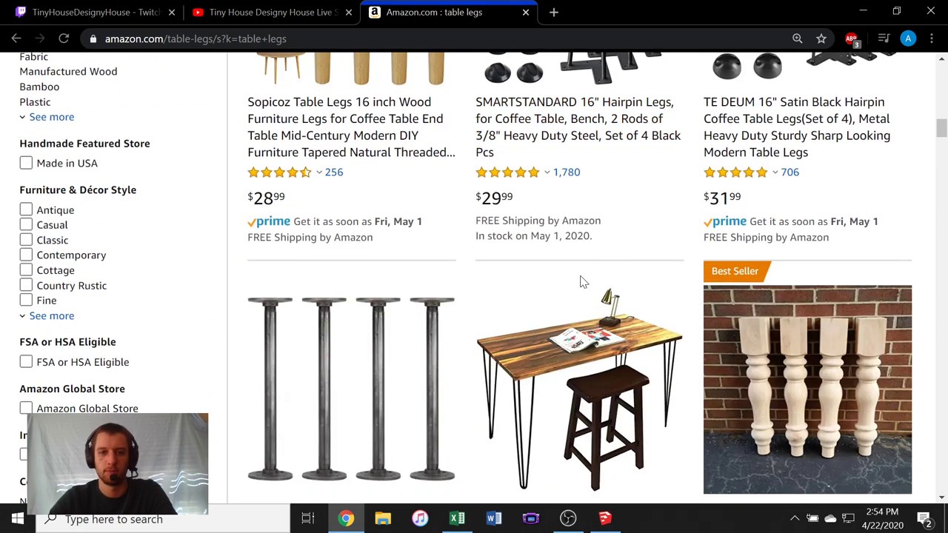
scroll(582, 278, down, 6)
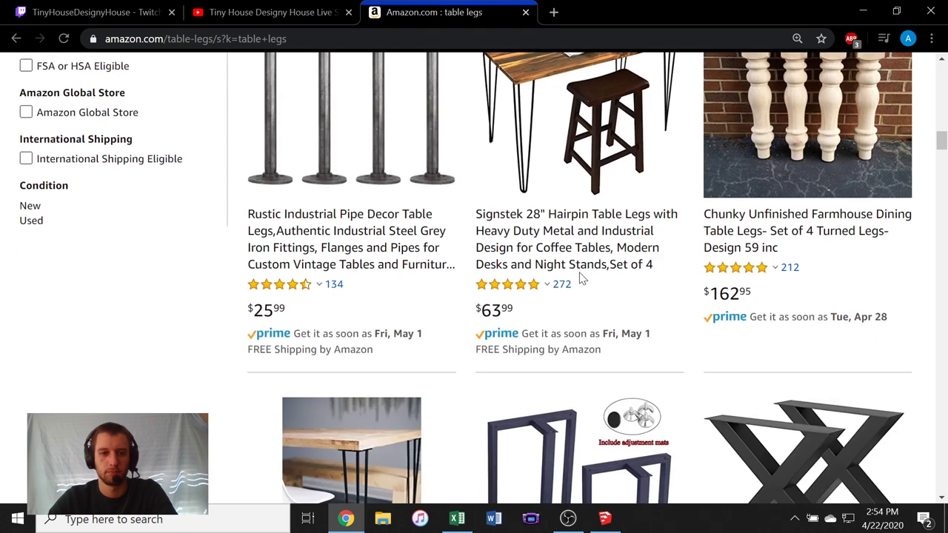
scroll(580, 278, down, 7)
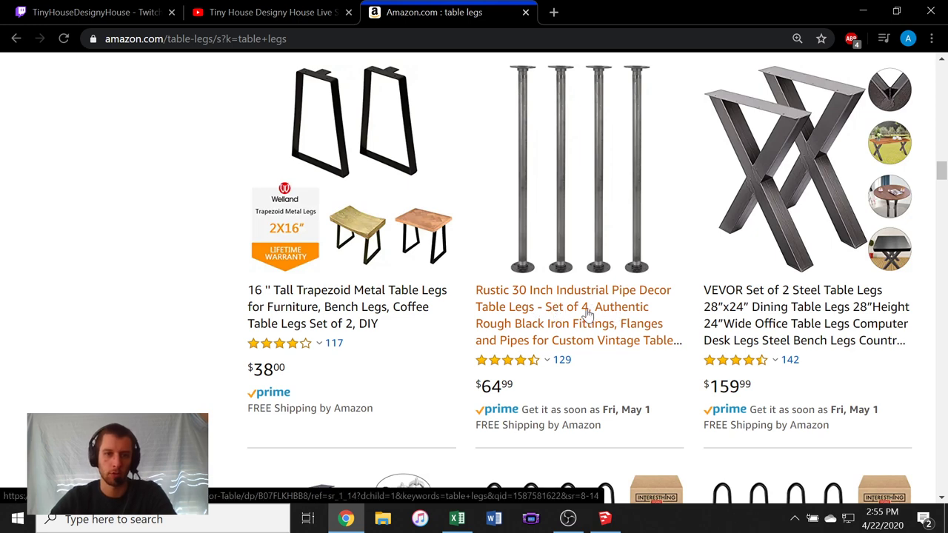
- Switch to SketchUp and measure the vertical clearance from the desktop's free outer corner underside to the office floor
click(603, 523)
scroll(492, 316, down, 3)
mouse_move(501, 316)
middle_down()
mouse_move(467, 349)
mouse_move(371, 321)
mouse_move(444, 343)
mouse_move(364, 328)
middle_up()
scroll(134, 319, down, 3)
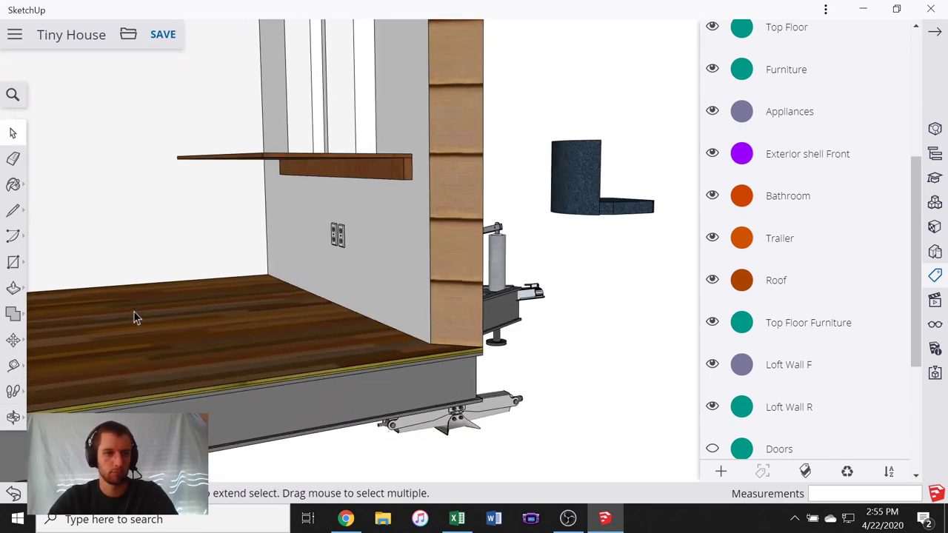
scroll(133, 318, up, 2)
middle_drag(387, 174, 271, 267)
key(t)
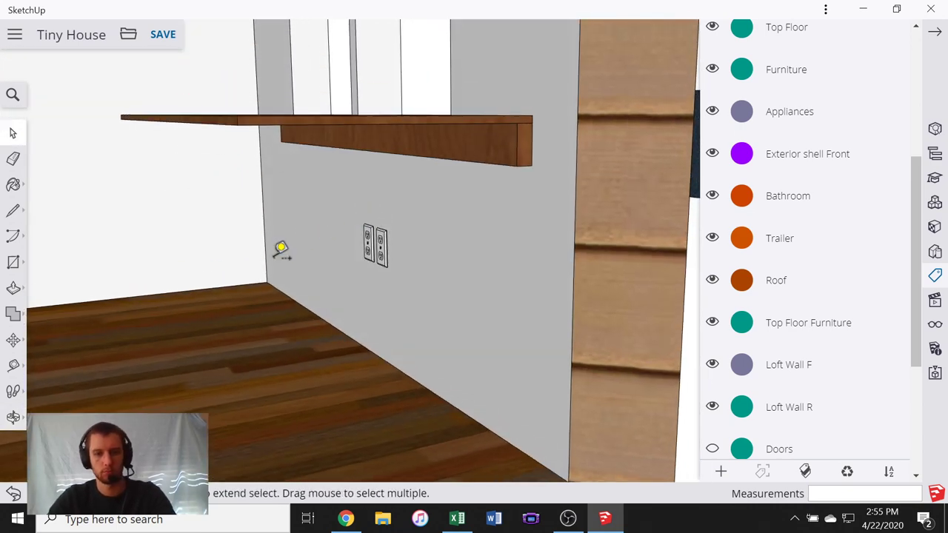
click(237, 124)
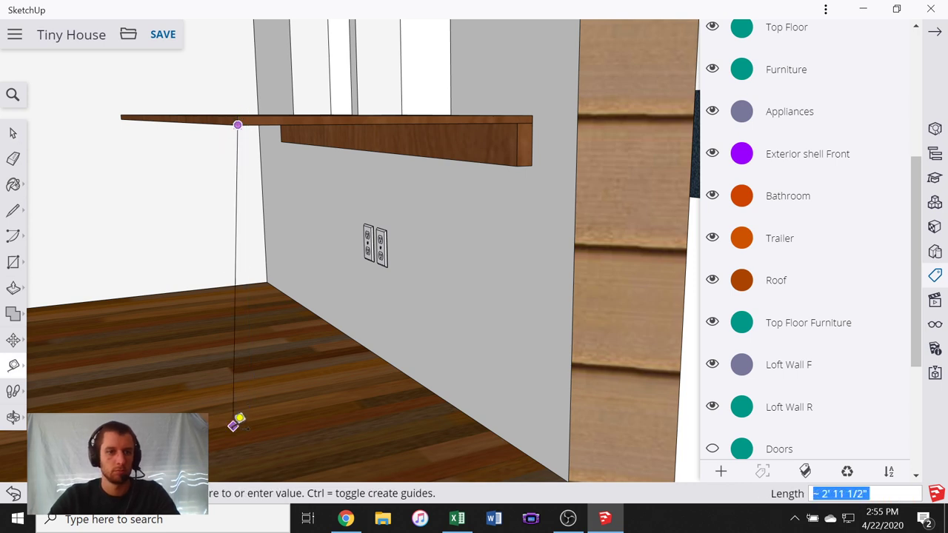
mouse_move(282, 396)
middle_down()
mouse_move(286, 294)
mouse_move(265, 393)
middle_up()
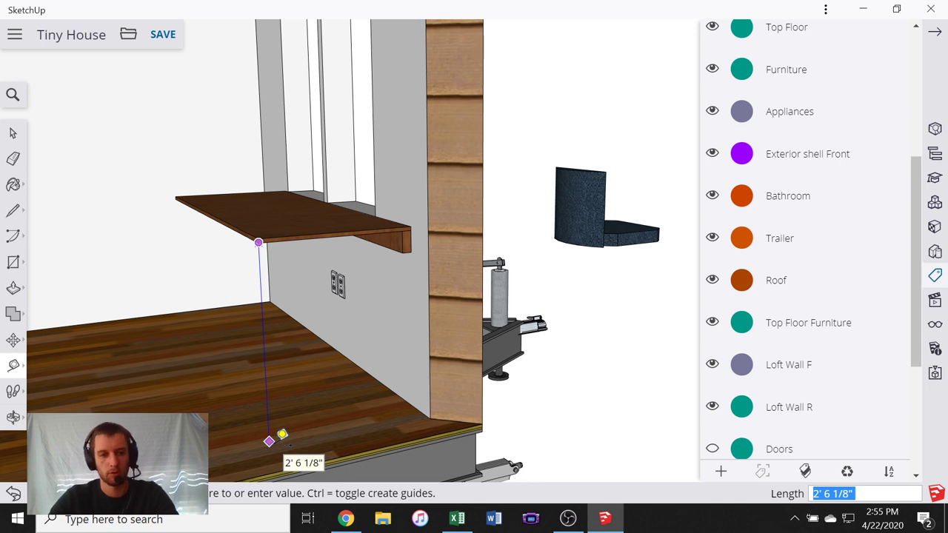
middle_drag(279, 422, 337, 419)
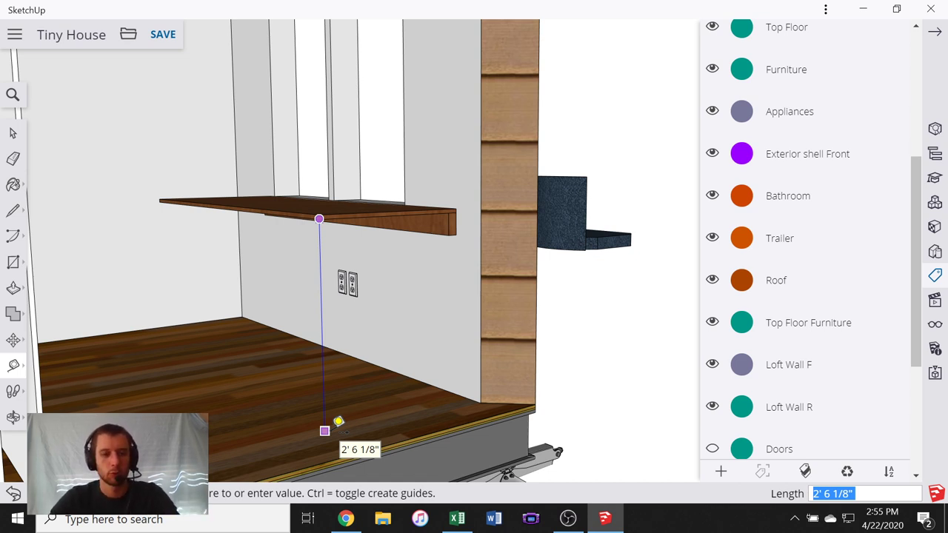
middle_drag(331, 419, 330, 300)
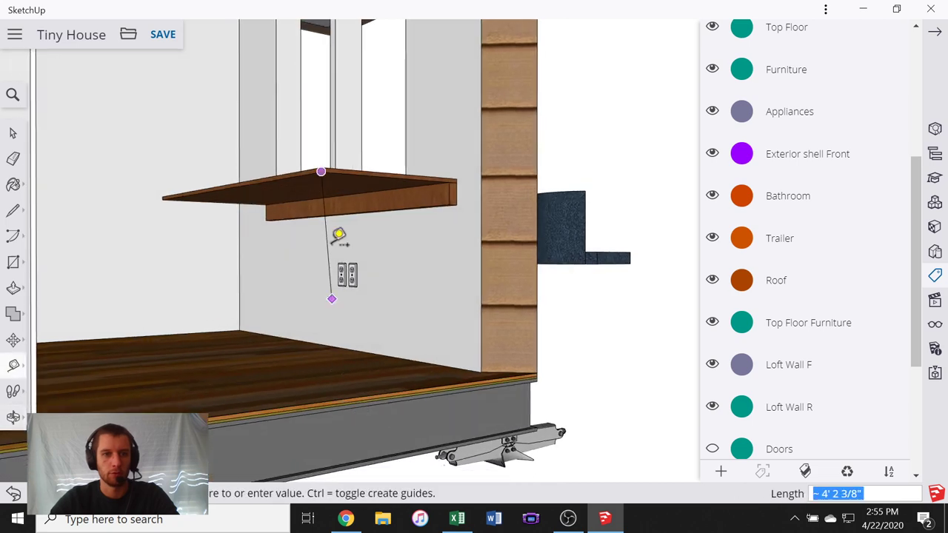
scroll(314, 246, up, 4)
scroll(313, 237, up, 1)
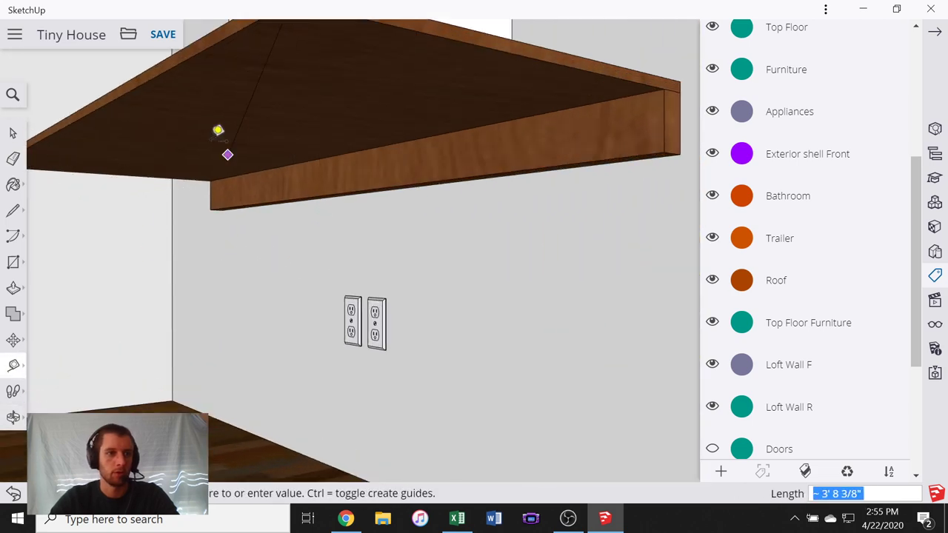
click(14, 137)
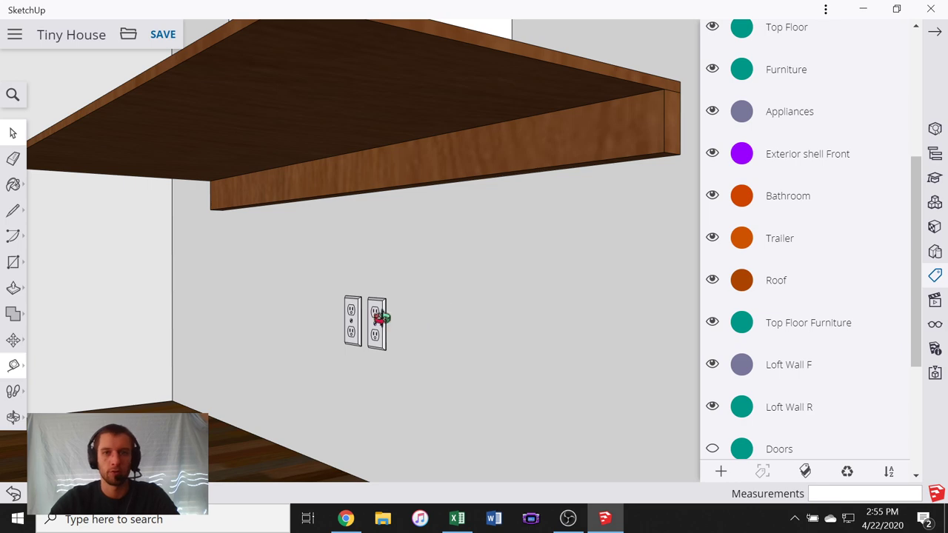
- Open the desk group, thicken the desktop by pulling its top face up 1/8", and leave the group
middle_drag(379, 317, 298, 224)
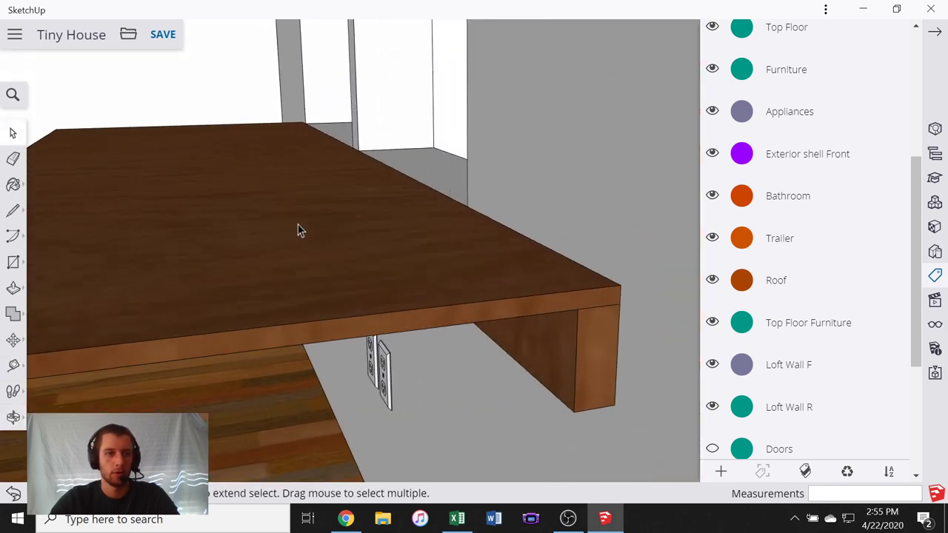
scroll(348, 218, down, 4)
click(311, 216)
scroll(381, 199, up, 3)
middle_drag(380, 198, 360, 191)
middle_drag(291, 160, 467, 214)
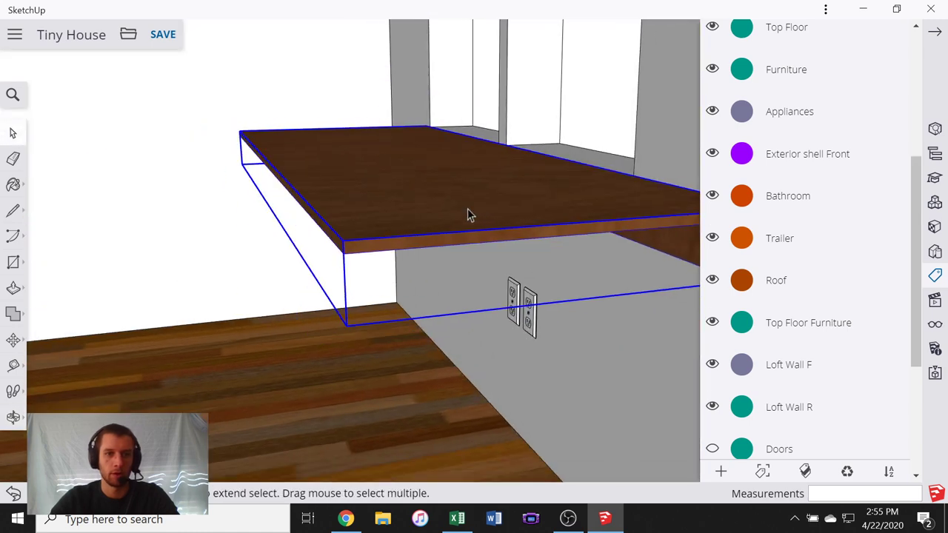
double_click(447, 229)
scroll(366, 248, up, 2)
scroll(367, 222, up, 2)
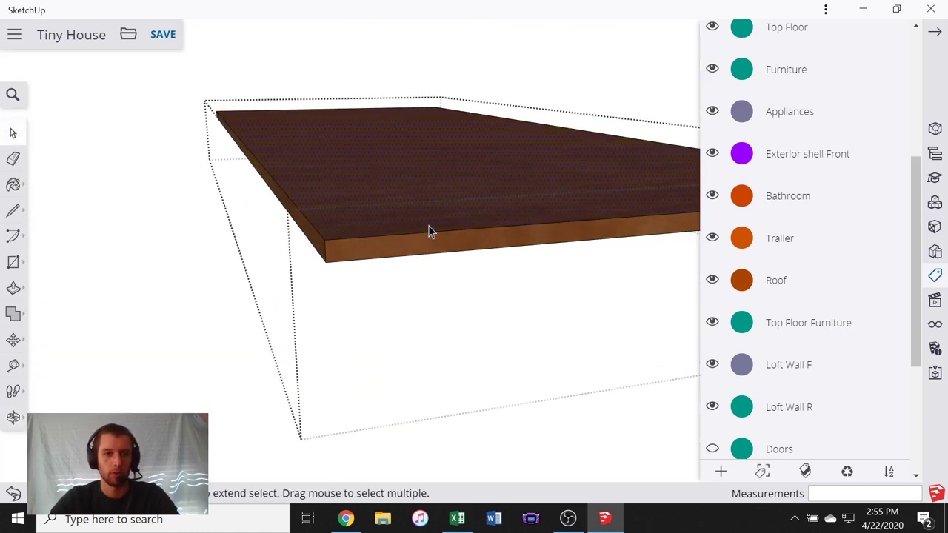
key(p)
click(364, 204)
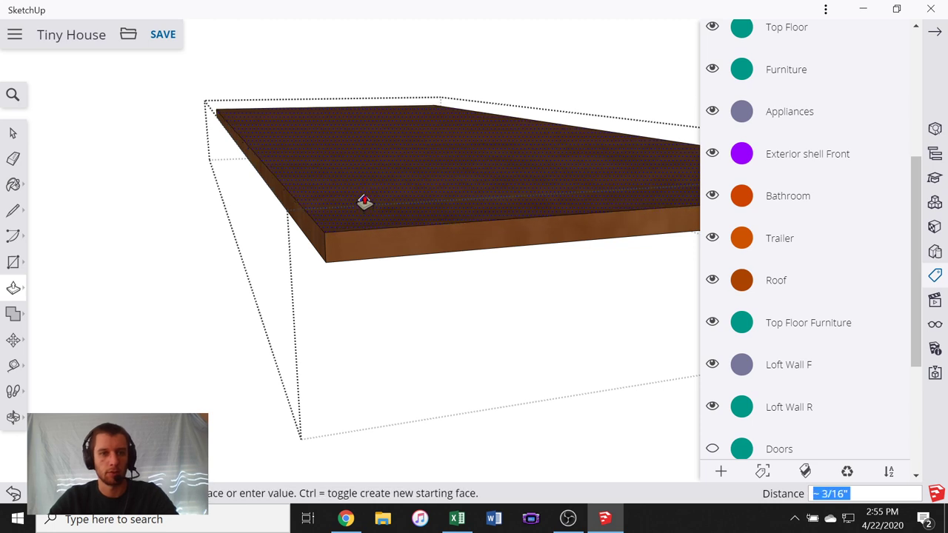
key(Return)
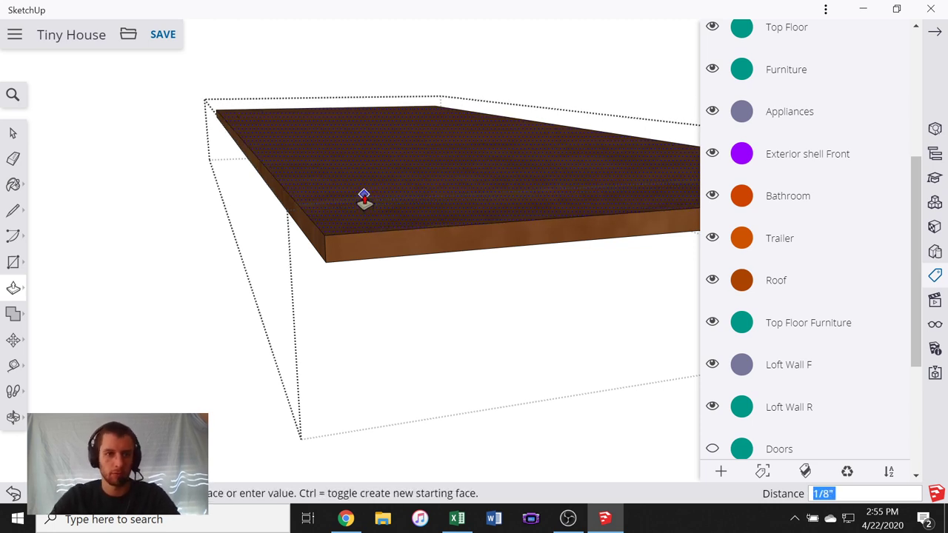
click(12, 132)
click(194, 211)
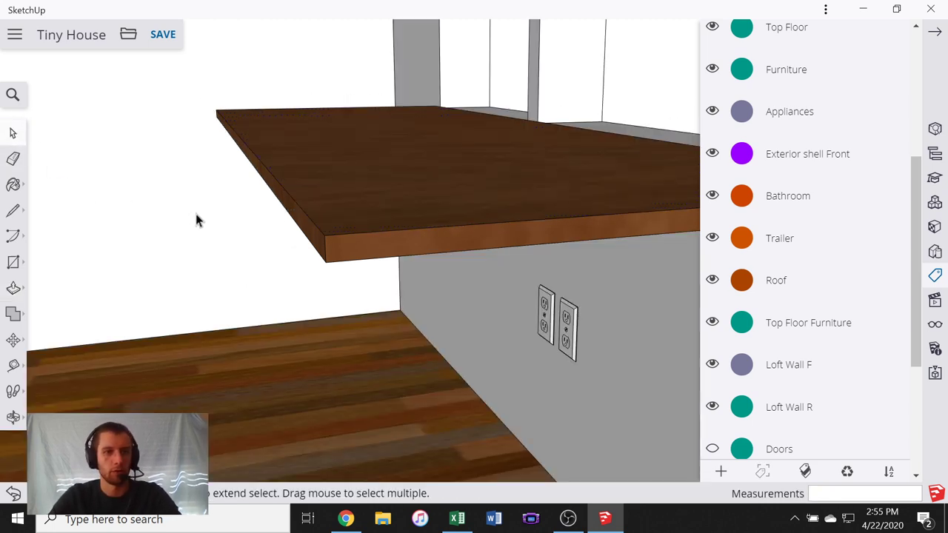
- Move the whole desk group, desktop and support board, straight down by 1/8"
scroll(196, 210, down, 4)
click(262, 190)
key(m)
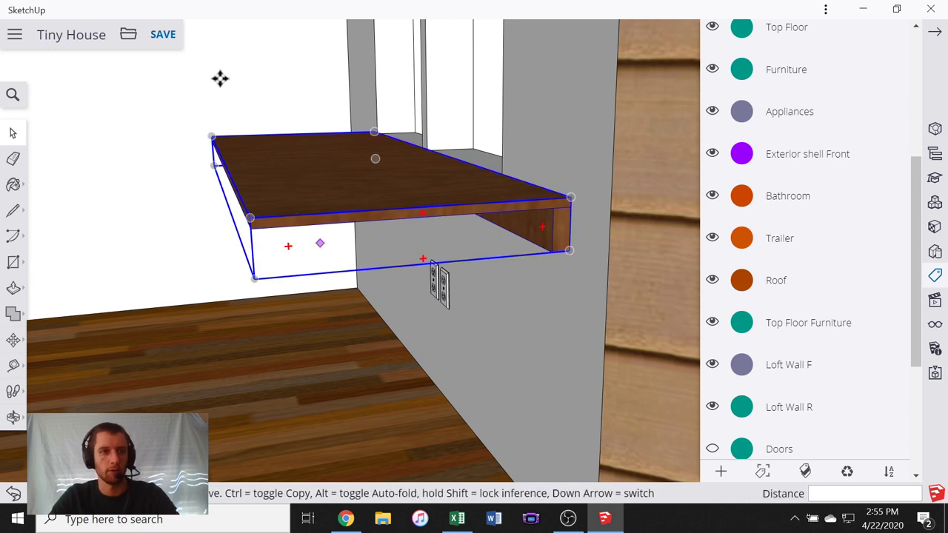
click(218, 79)
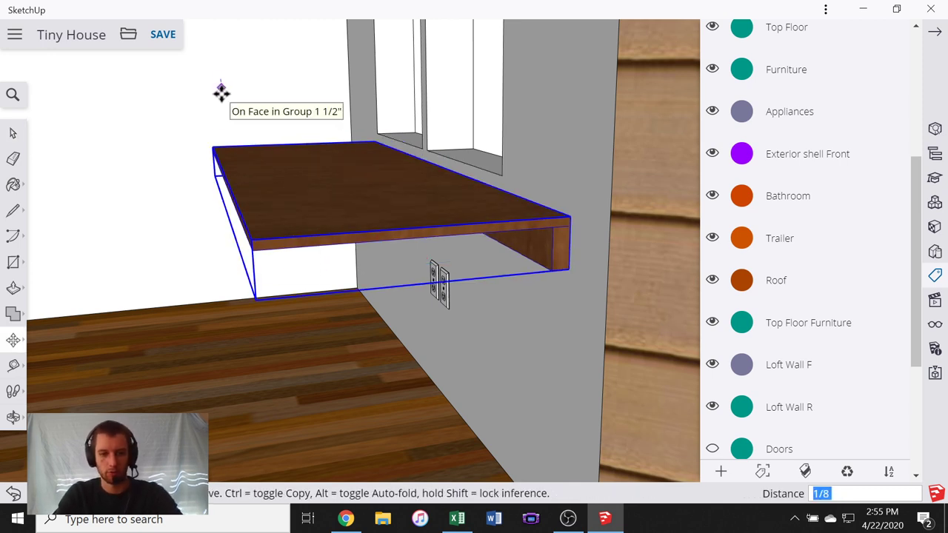
text(1/8)
key(Return)
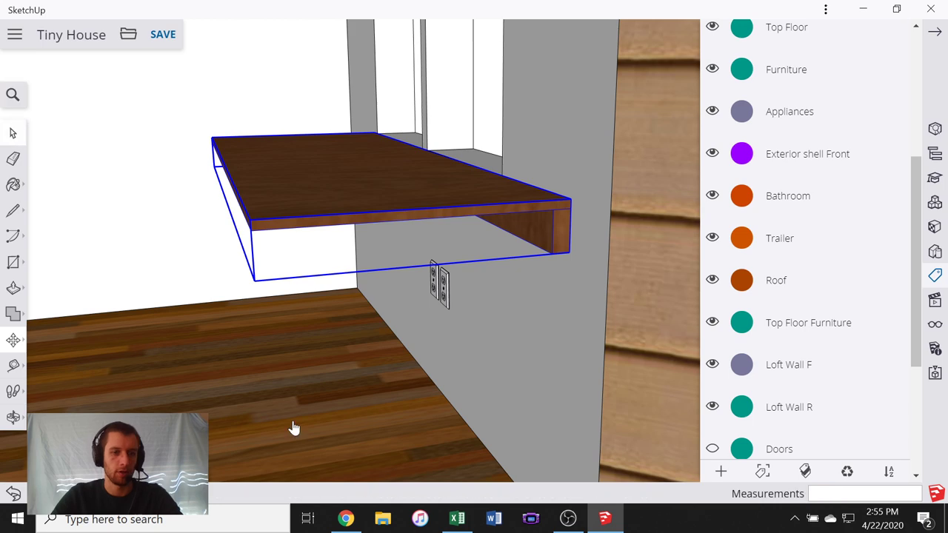
key(space)
- Switch to Chrome, open the Rustic 30 Inch Industrial Pipe Decor Table Legs listing, and examine its photos, sizes and price
click(346, 519)
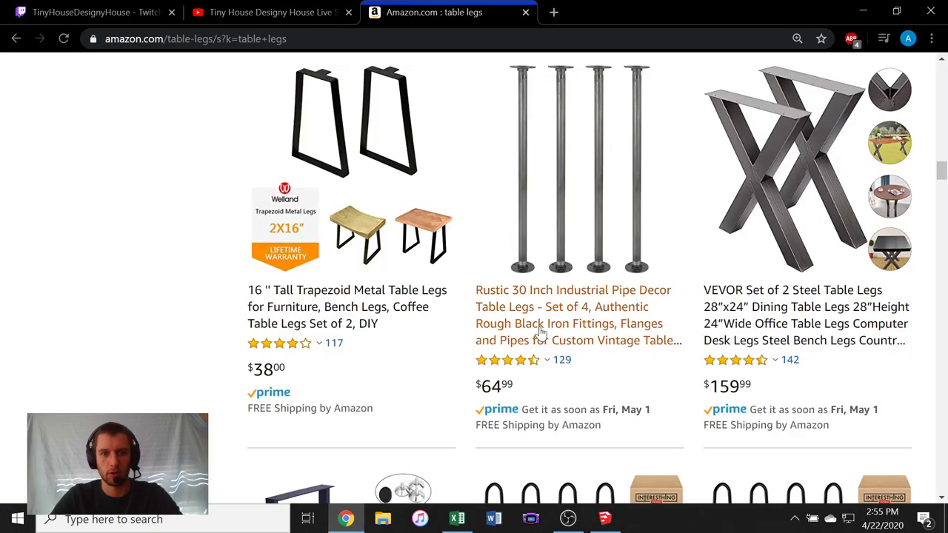
click(569, 311)
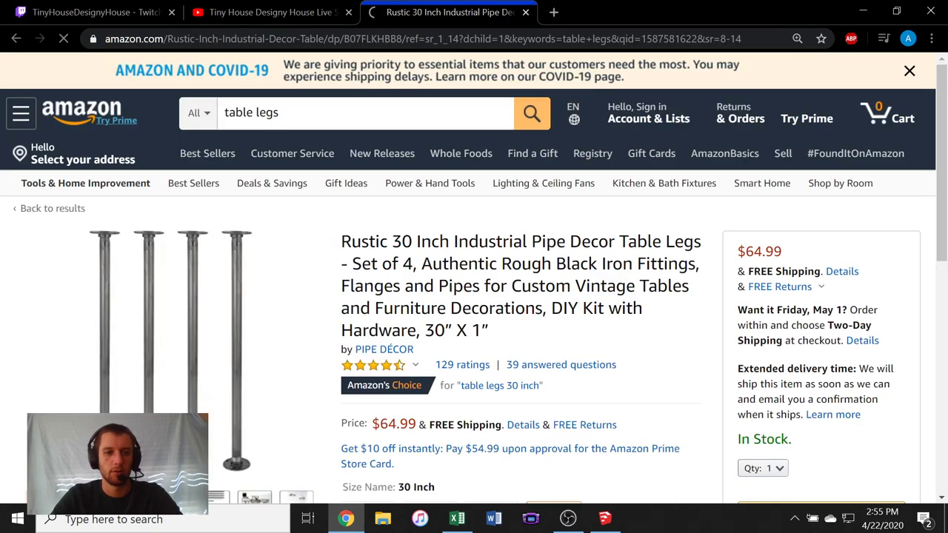
scroll(238, 323, down, 5)
scroll(211, 377, up, 5)
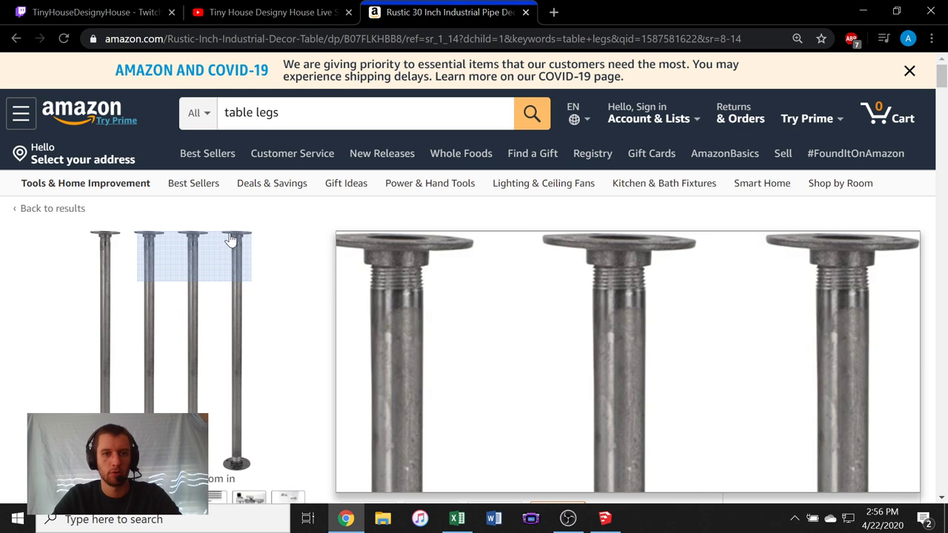
scroll(232, 239, down, 2)
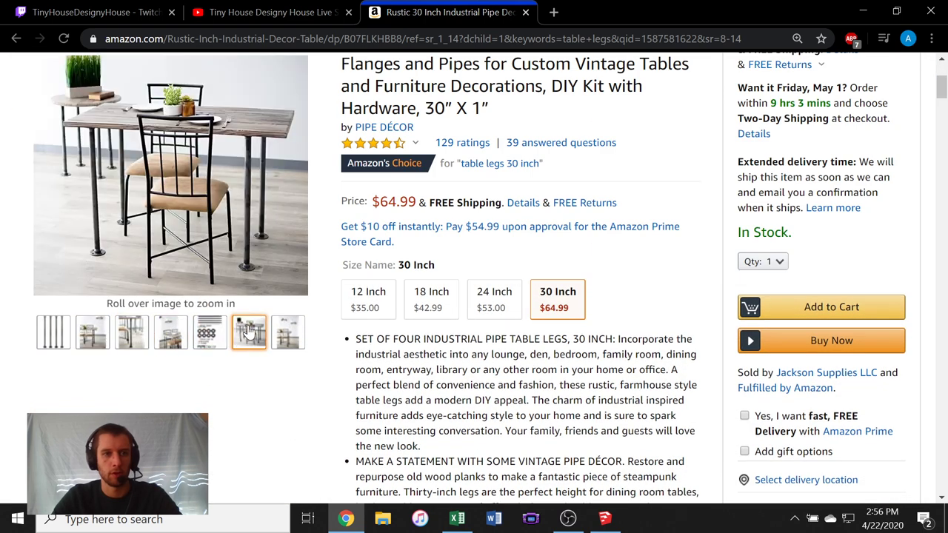
- Review the 30-inch pipe table legs listing's title, photos and price, and select the page's full web address
scroll(49, 331, up, 3)
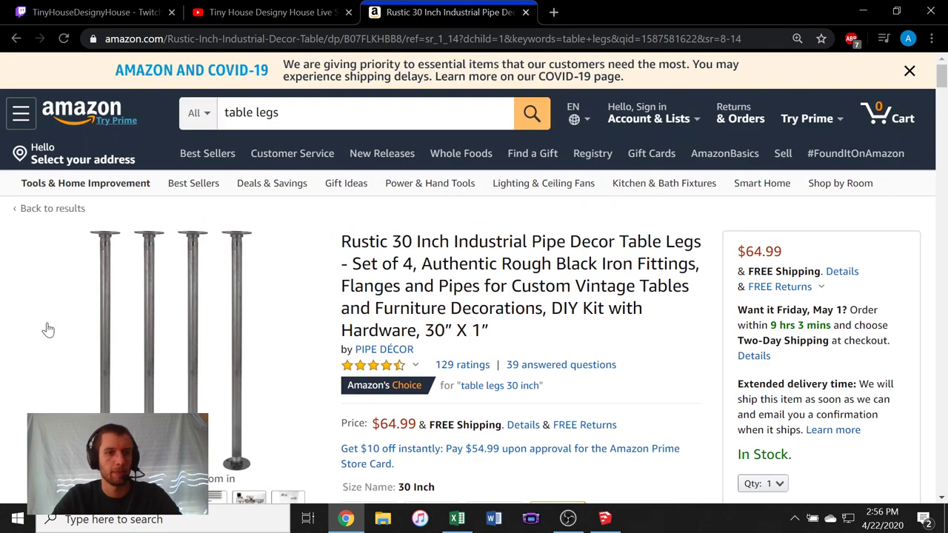
scroll(49, 333, down, 2)
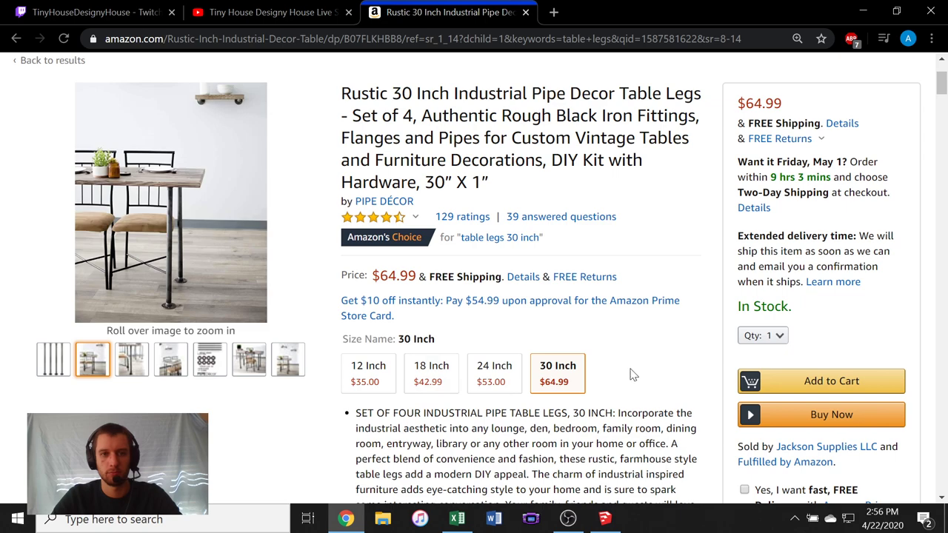
scroll(633, 375, down, 1)
scroll(633, 376, up, 3)
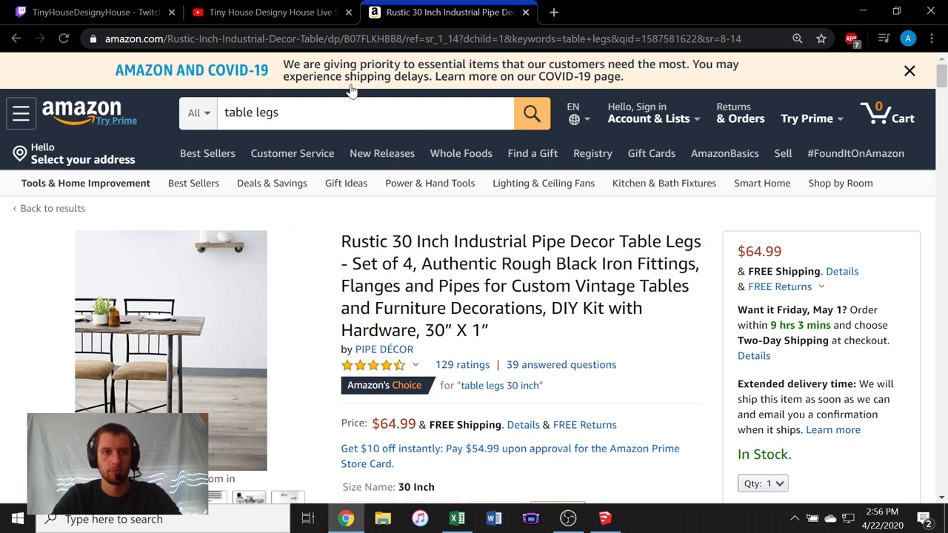
click(356, 43)
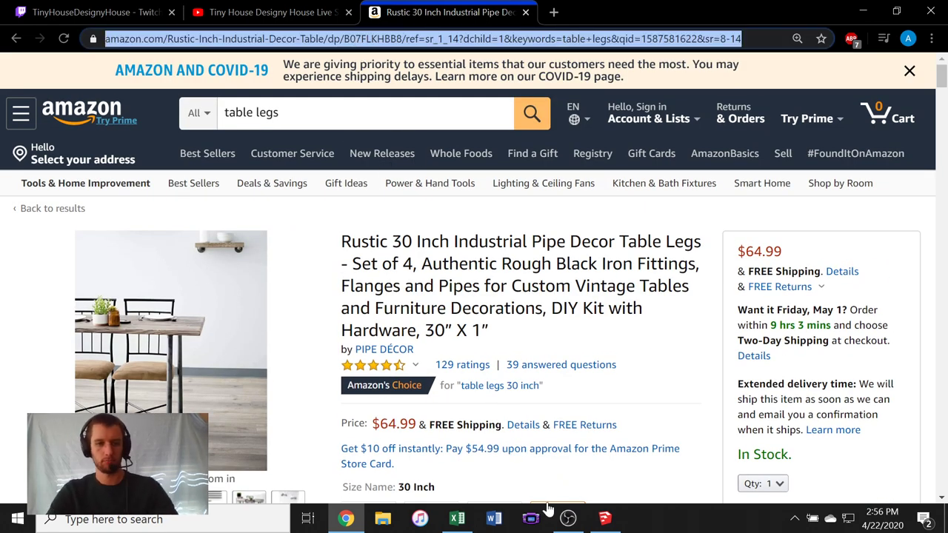
- Switch to the Total Cost Matrix workbook in Excel and insert an empty row between Office Desk and Area Rug
click(456, 518)
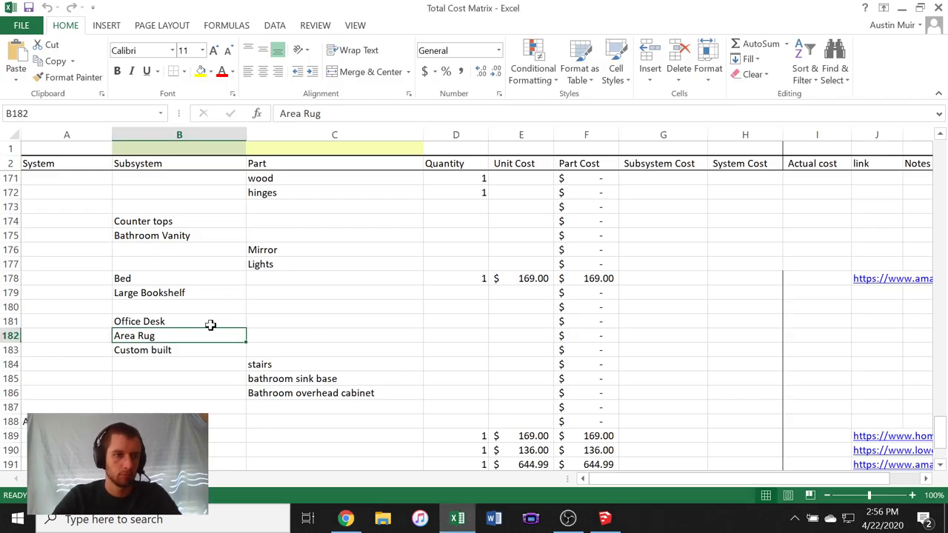
click(330, 317)
click(213, 337)
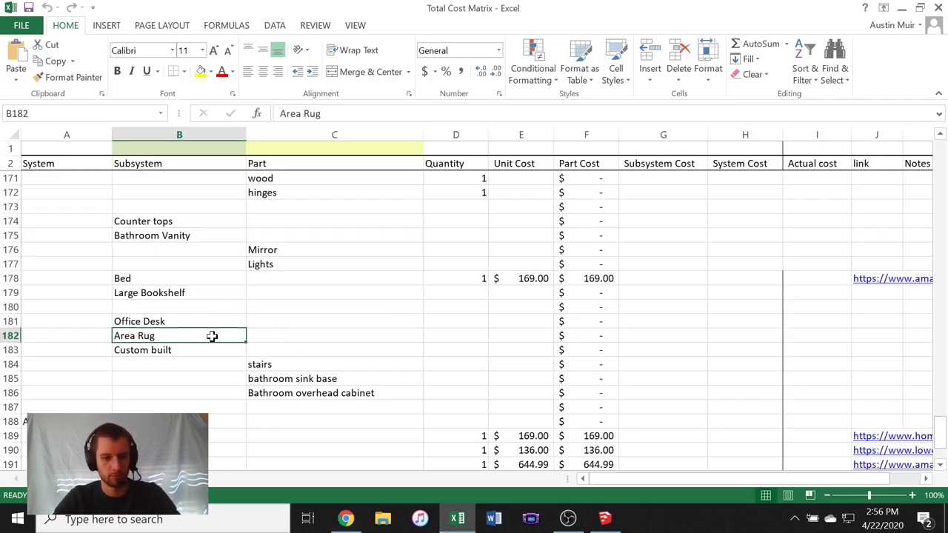
key(ctrl+shift+plus)
key(r)
key(Return)
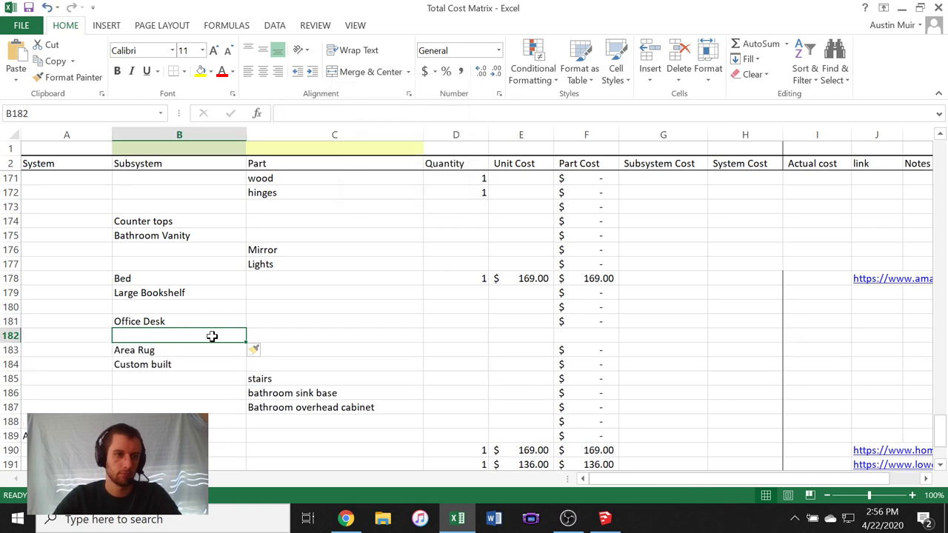
- Fill in the new row 182 with the part Table legs, a unit cost of 64.99 and a quantity of 1
click(268, 333)
text(Table legs)
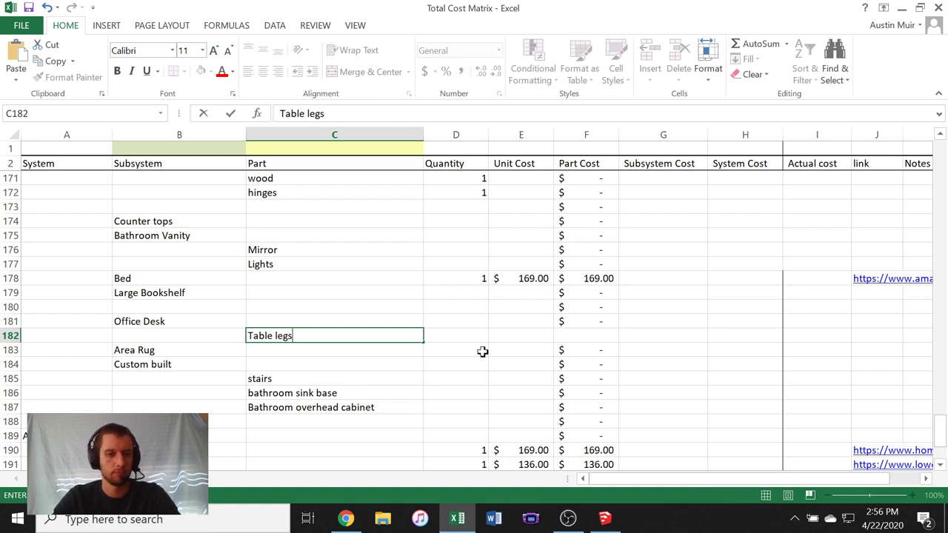
click(578, 335)
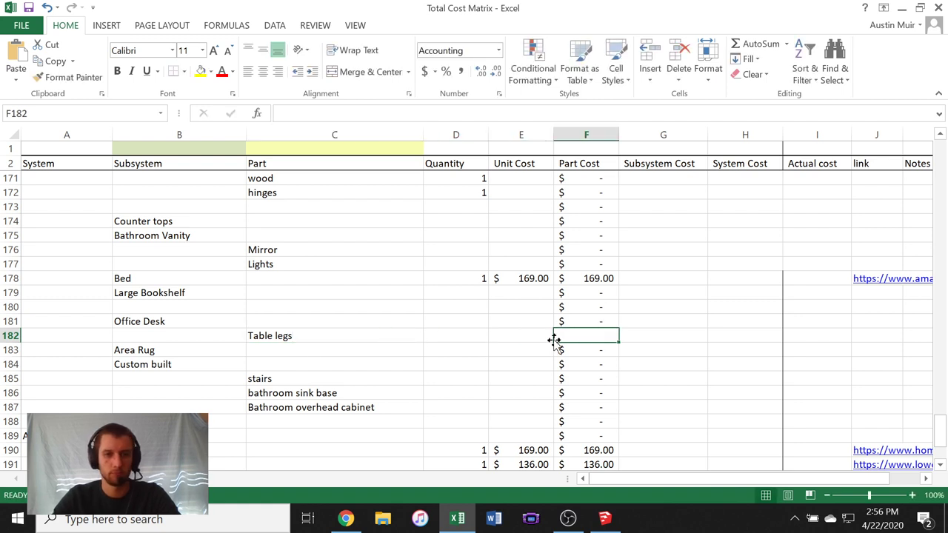
click(521, 335)
text(64)
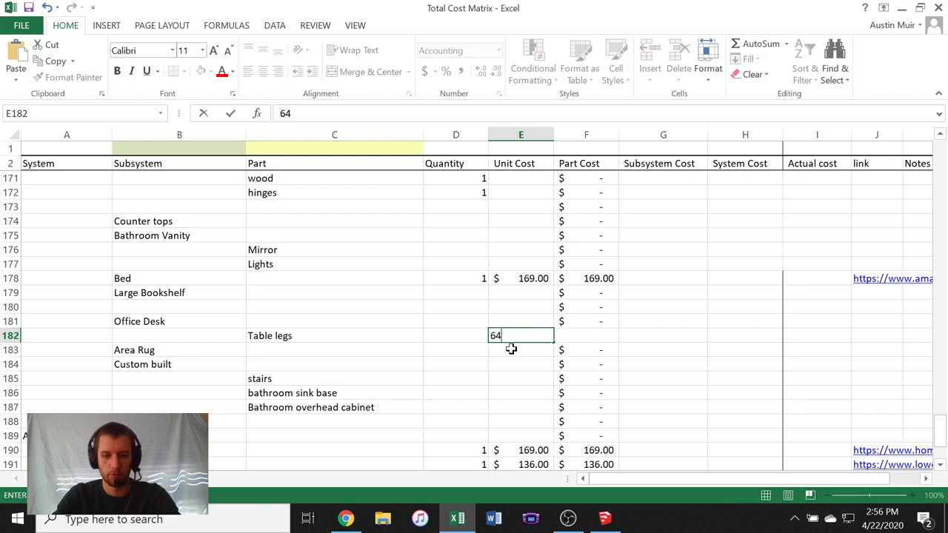
text(.99)
key(Return)
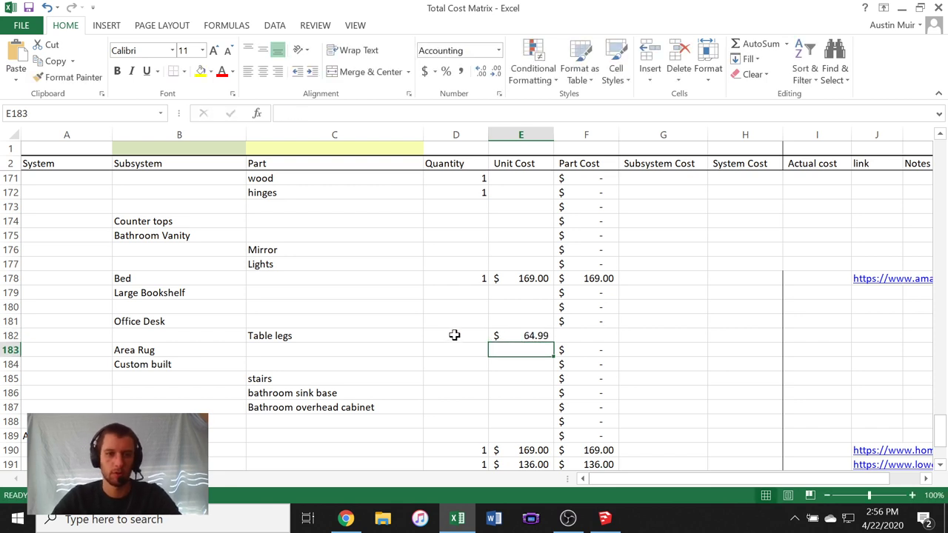
click(454, 336)
text(1)
- Extend the part name in C182 to read "Table legs (set of 4)"
key(Left)
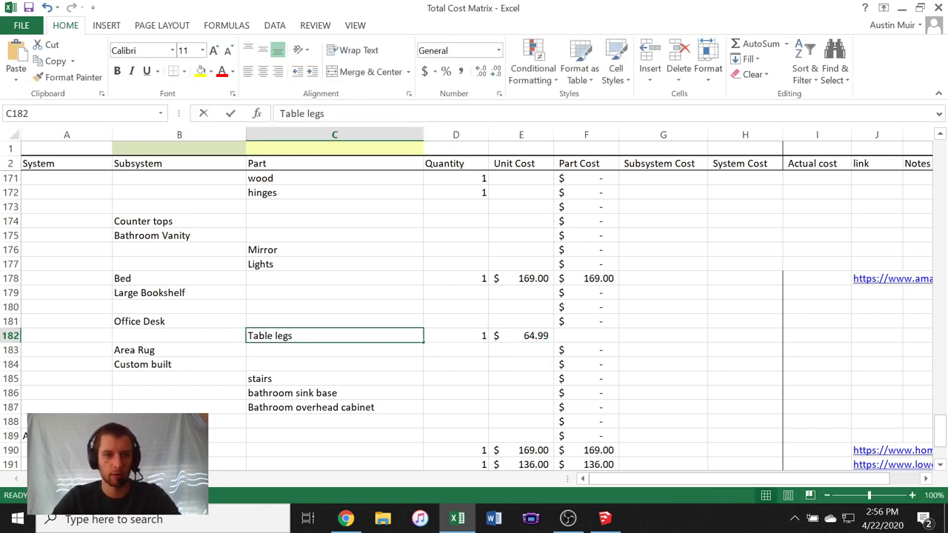
key(F2)
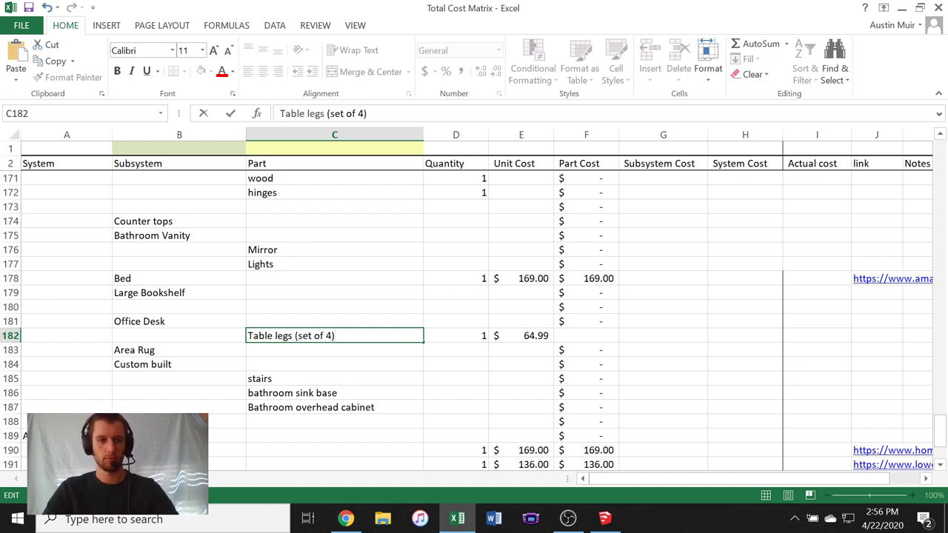
text((set of 4))
click(456, 393)
- Copy the Part Cost formula from the Office Desk row down through the table legs row
click(602, 321)
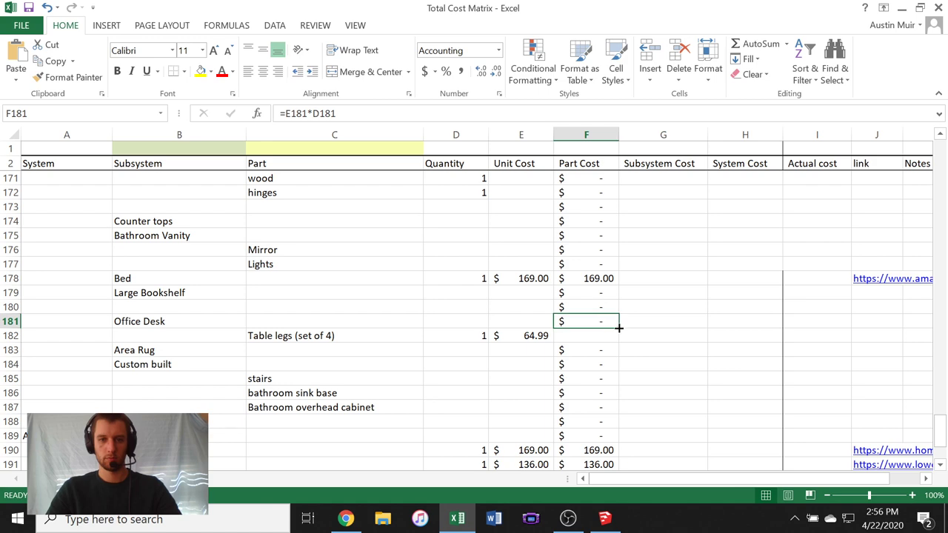
drag(618, 329, 597, 347)
click(470, 388)
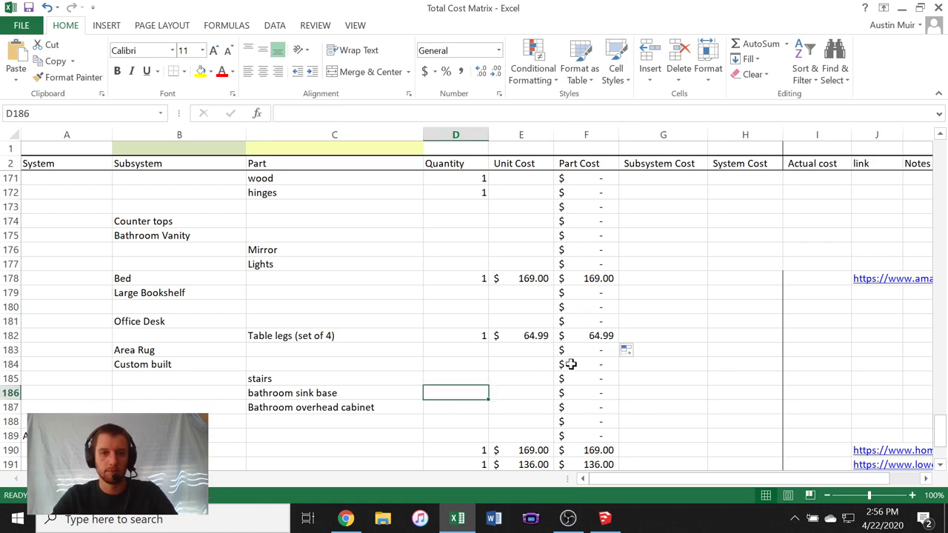
scroll(576, 320, down, 3)
scroll(575, 320, up, 5)
scroll(575, 320, down, 3)
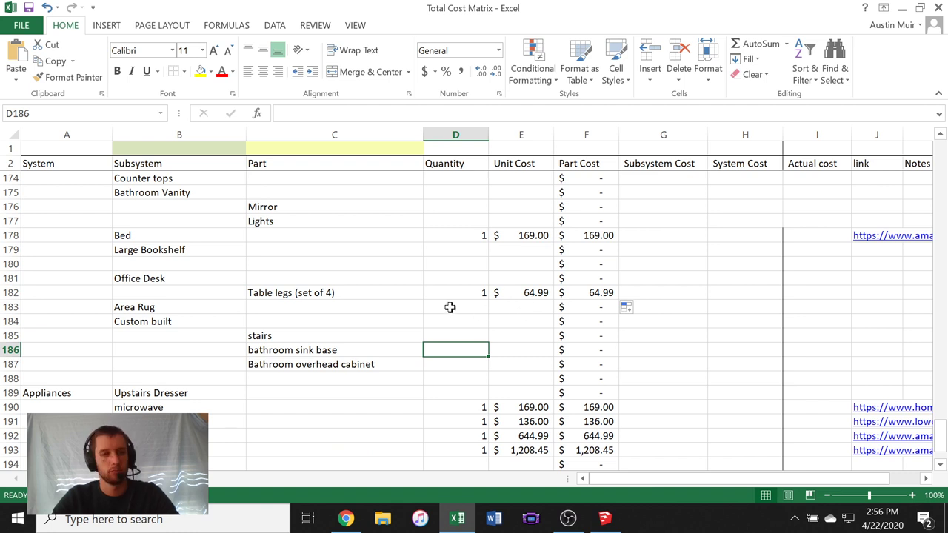
scroll(552, 307, up, 1)
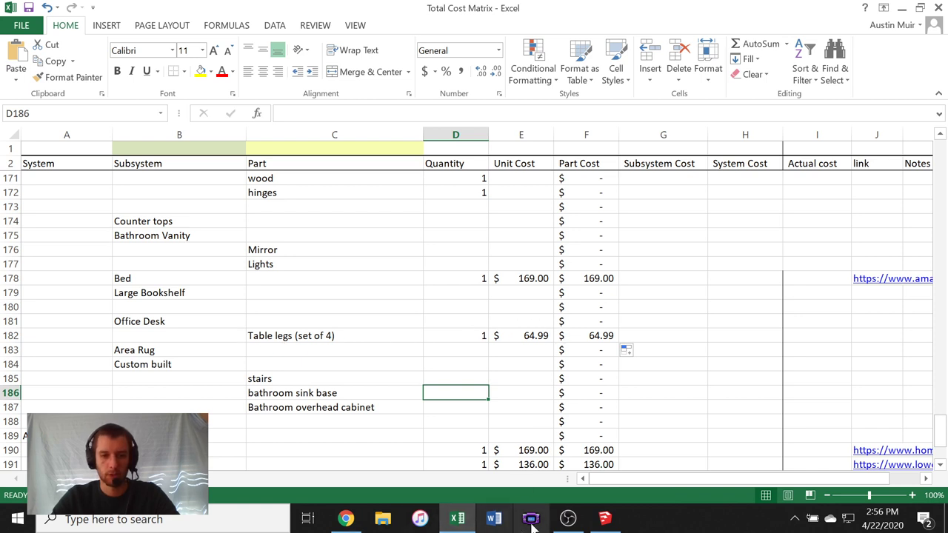
- Switch to SketchUp and examine the office desk from below and in the context of the whole tiny house
mouse_move(608, 524)
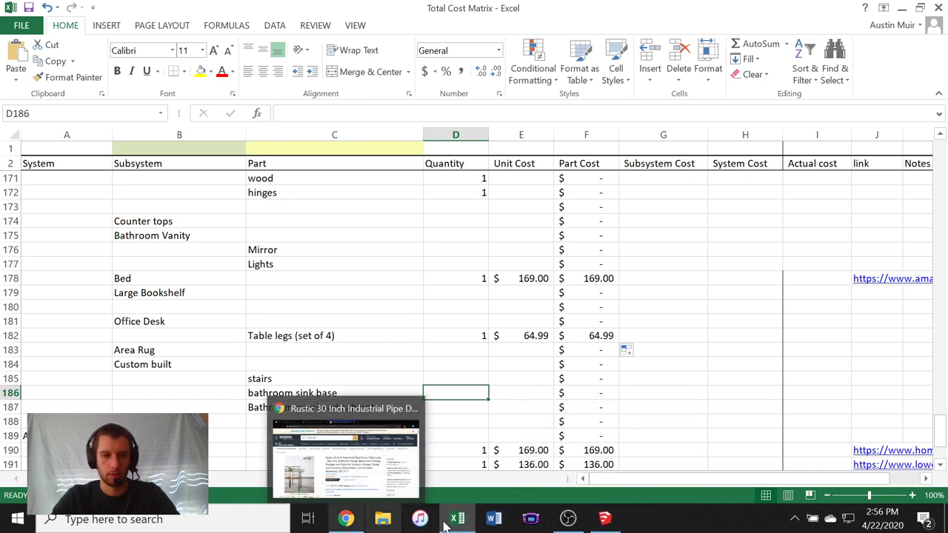
click(606, 520)
scroll(333, 243, down, 4)
scroll(398, 263, up, 8)
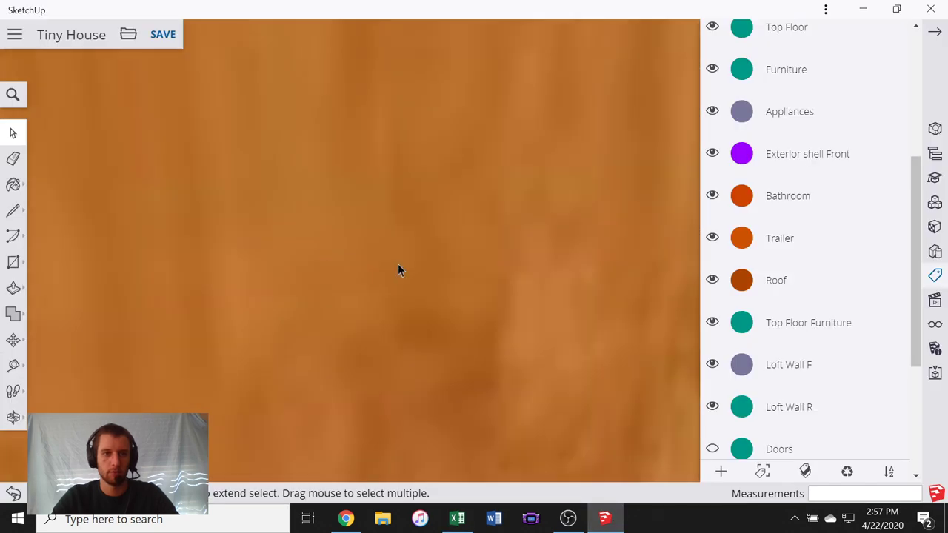
scroll(393, 247, down, 5)
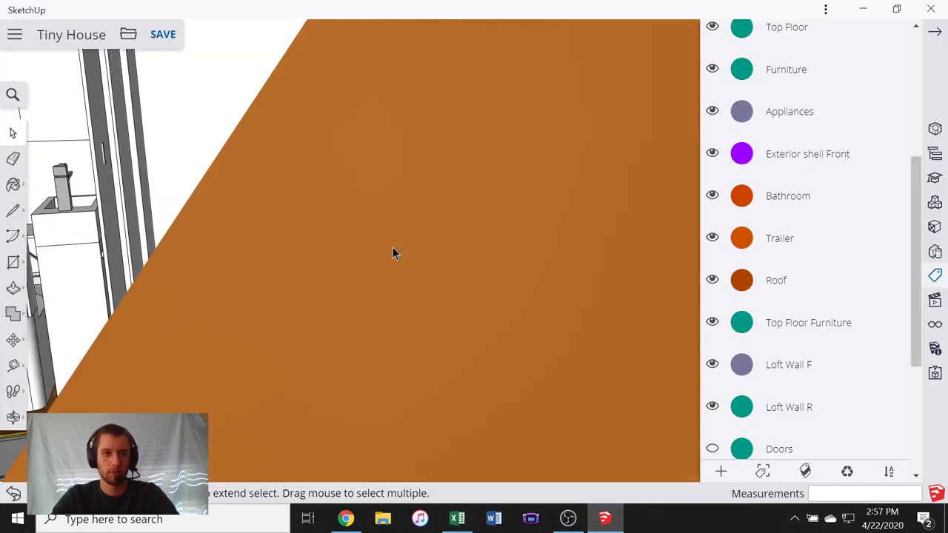
middle_drag(393, 249, 473, 180)
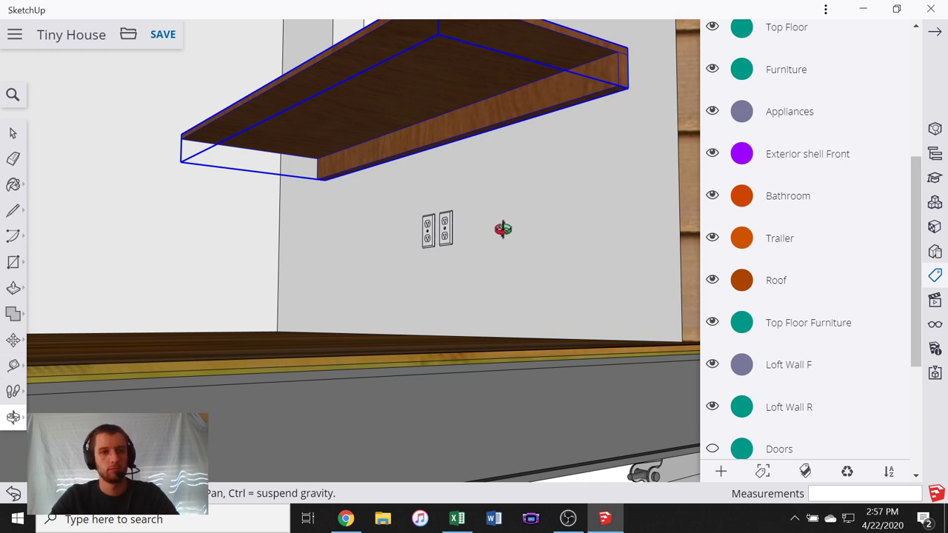
scroll(506, 238, down, 5)
middle_drag(414, 220, 501, 334)
scroll(471, 234, down, 5)
scroll(500, 332, down, 4)
scroll(398, 332, up, 6)
scroll(409, 285, down, 8)
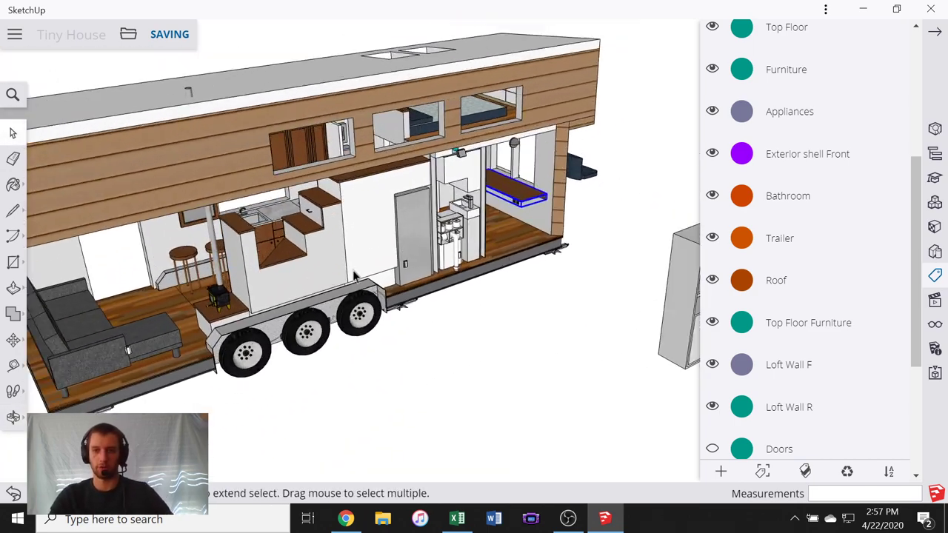
- Open the desk group, check the support board's entity info for its tag, and leave the group
scroll(503, 232, up, 10)
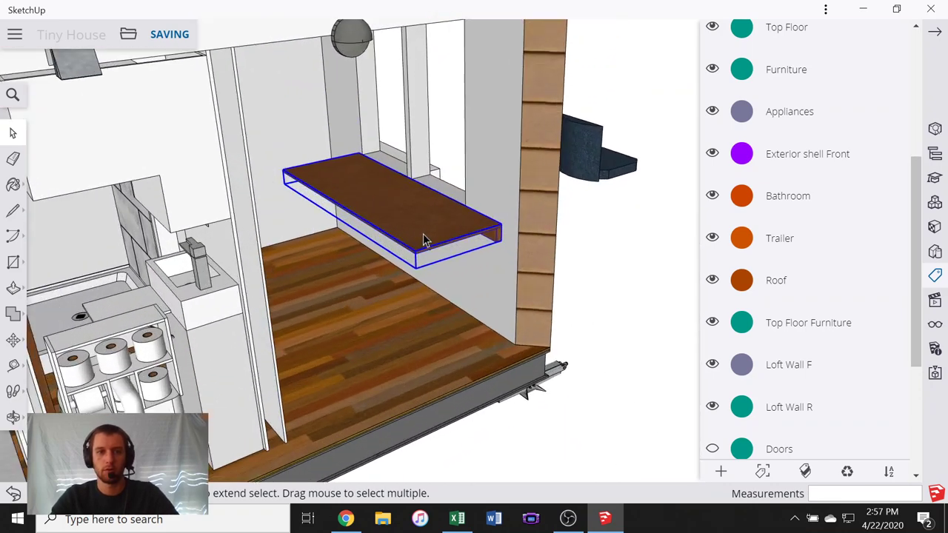
double_click(424, 240)
scroll(516, 242, up, 3)
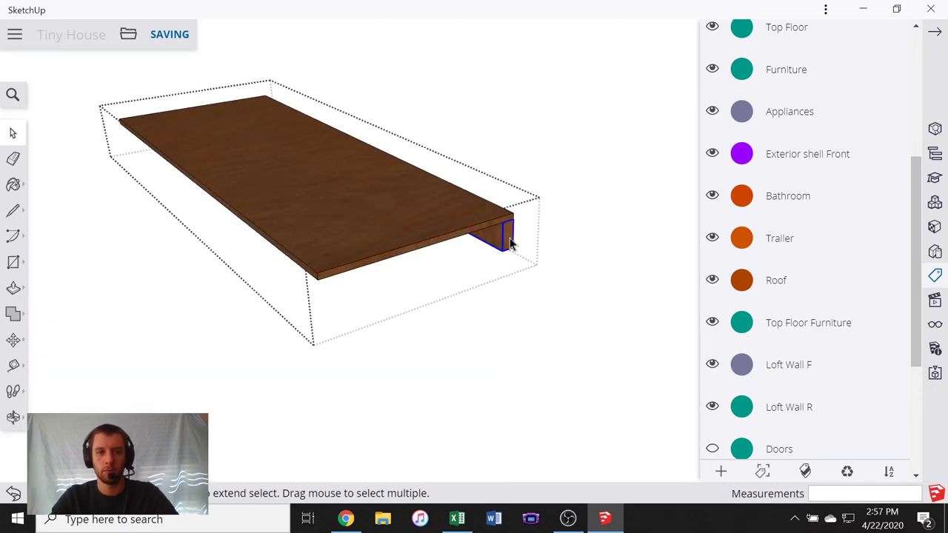
right_click(509, 244)
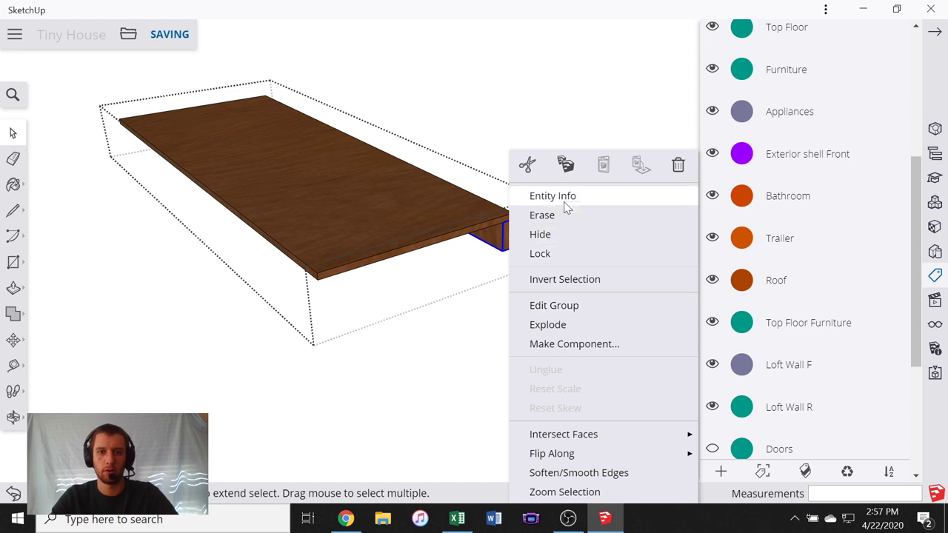
click(561, 197)
click(631, 268)
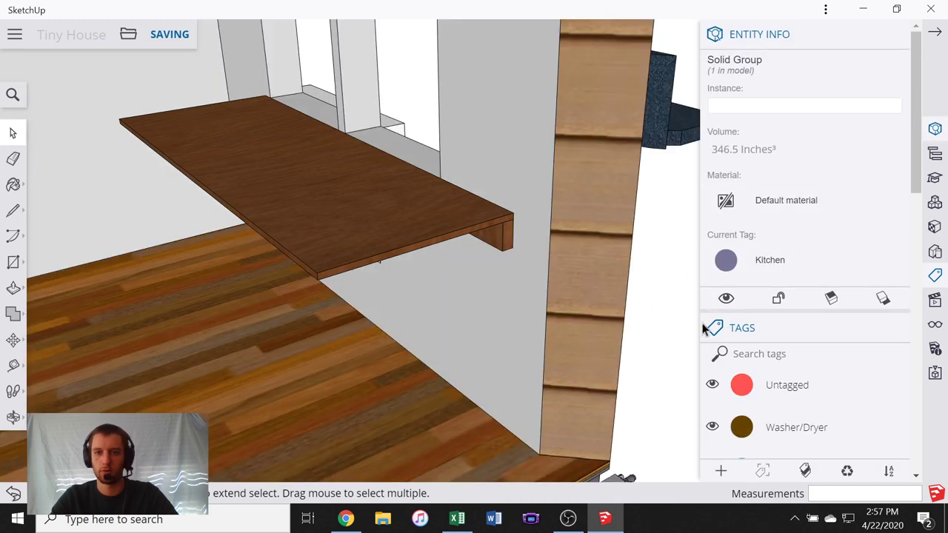
- Add a new tag at the end of the tag list, delete the surplus Tag1, and name the remaining one Office
scroll(762, 333, down, 10)
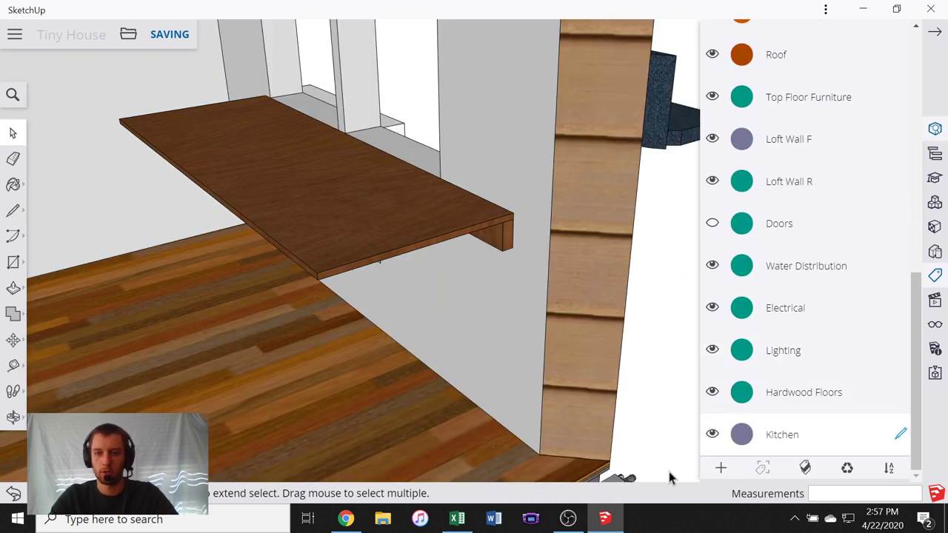
click(718, 471)
click(718, 472)
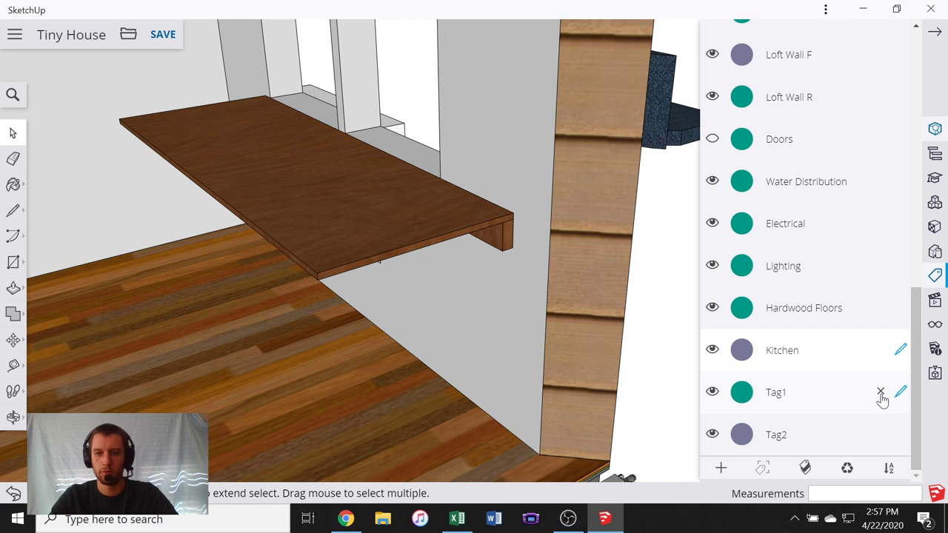
click(881, 392)
double_click(776, 434)
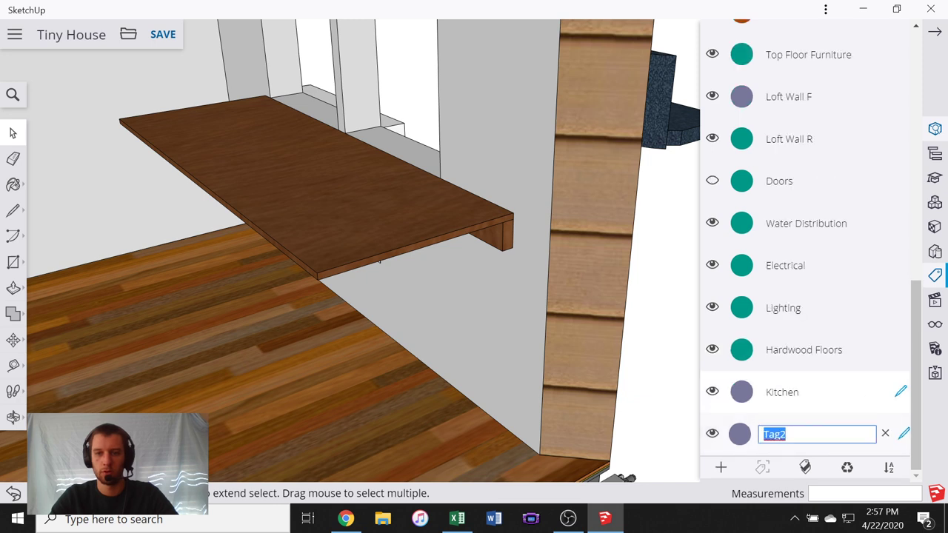
text(Office)
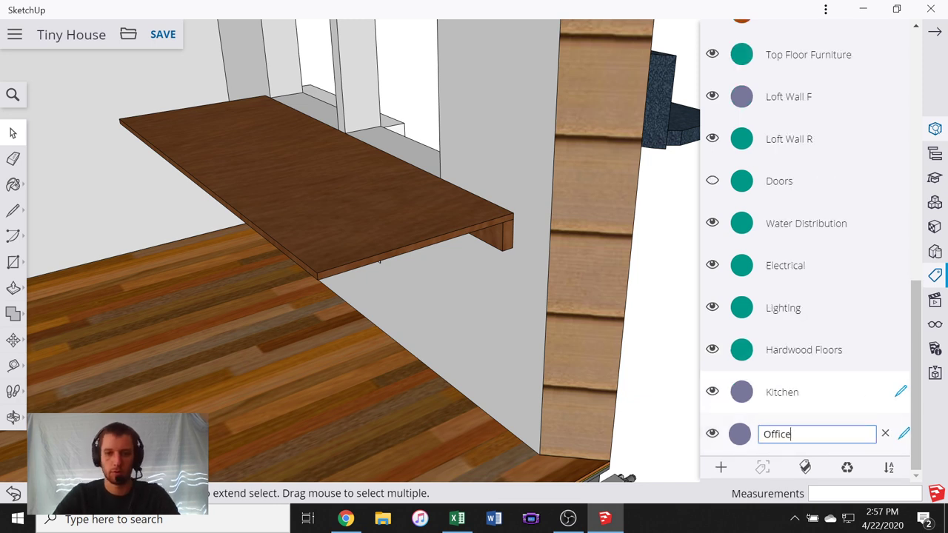
key(Return)
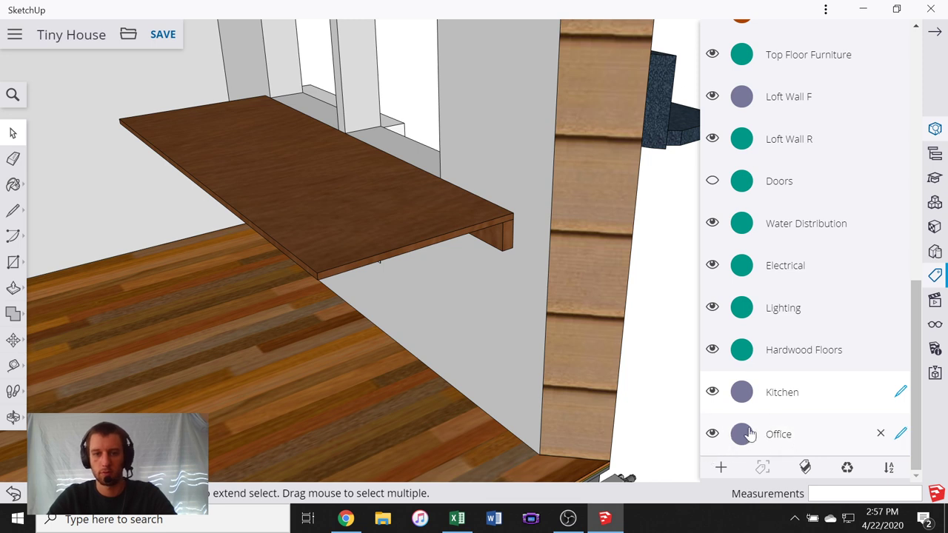
- Open the office desk group and assign the Office tag to the support board
middle_drag(511, 371, 488, 290)
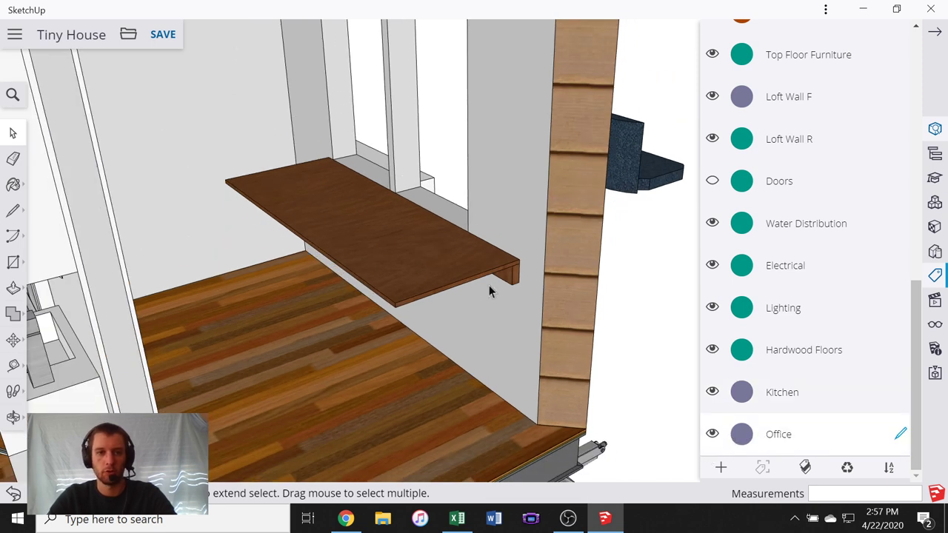
click(489, 284)
double_click(489, 283)
middle_drag(568, 281, 521, 303)
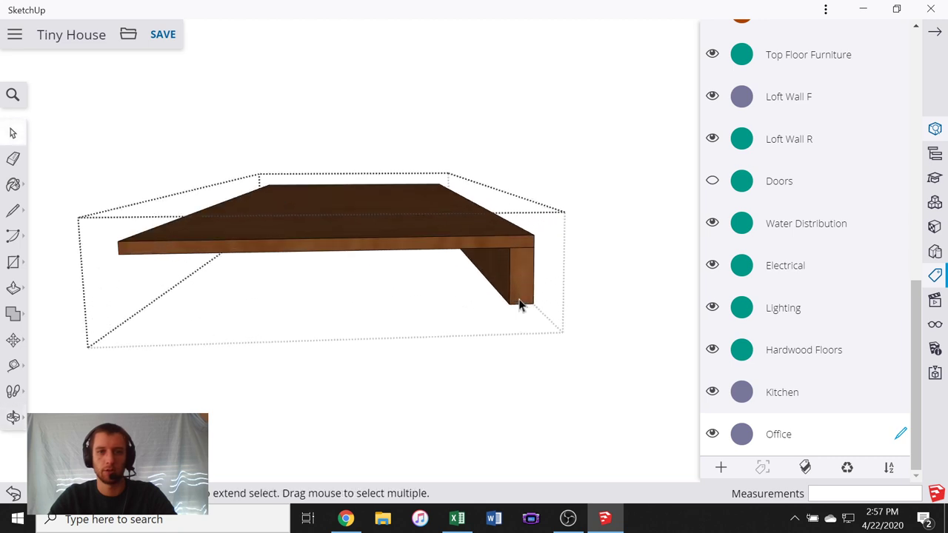
click(521, 292)
right_click(516, 291)
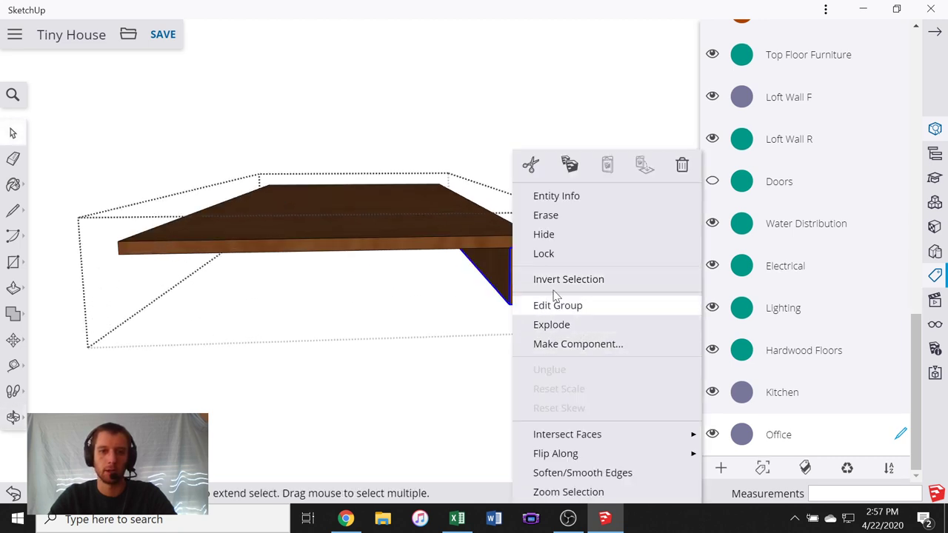
click(548, 197)
click(759, 267)
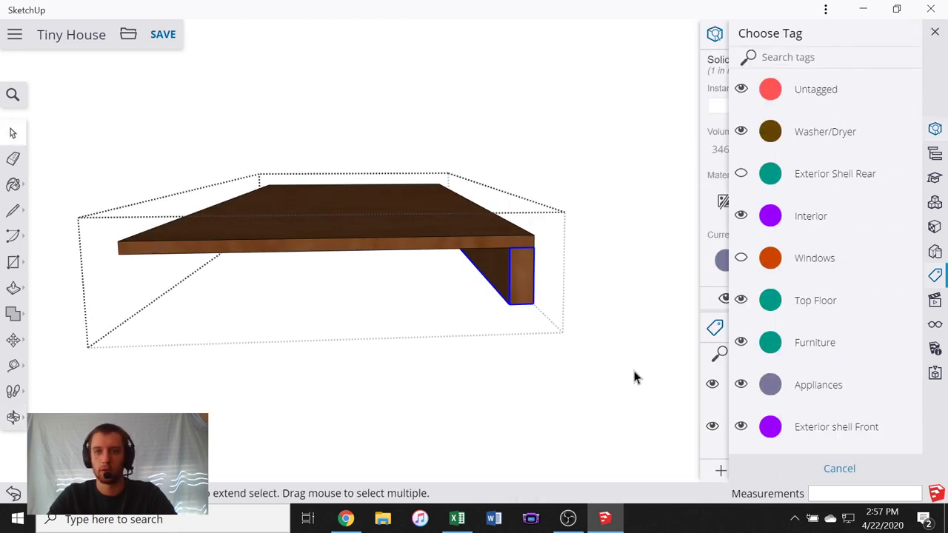
scroll(756, 359, down, 3)
scroll(751, 377, down, 5)
click(736, 433)
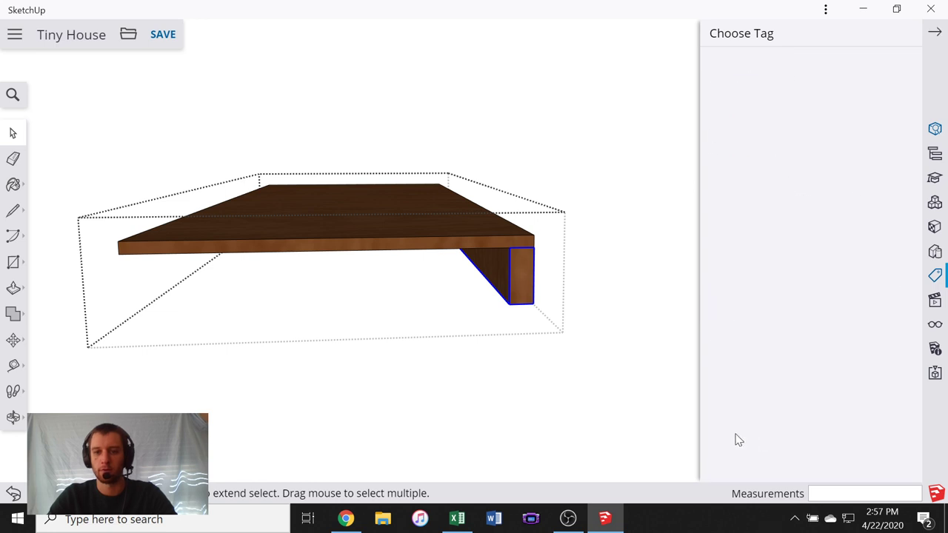
- Open the support board group, select all of its geometry, and change its tag to Office
click(600, 395)
scroll(478, 313, up, 5)
double_click(516, 258)
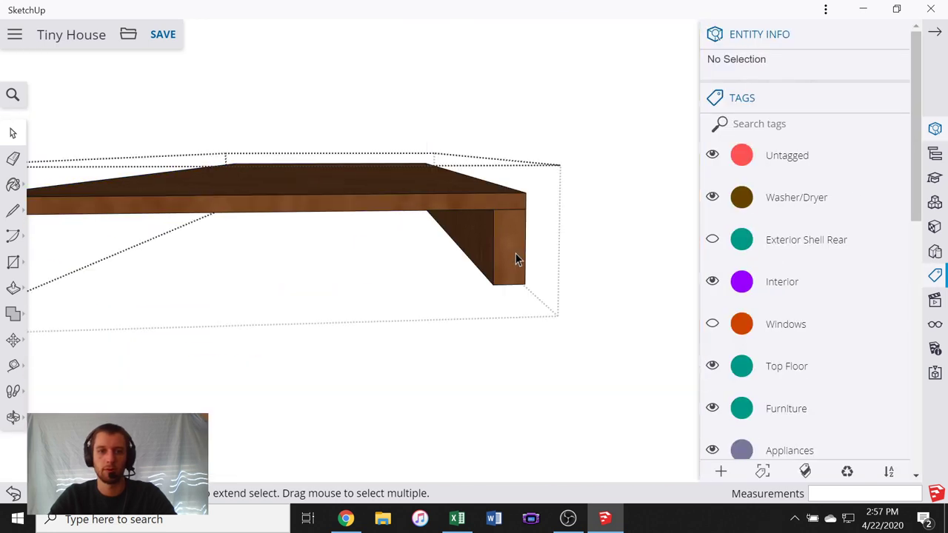
double_click(514, 249)
drag(387, 122, 567, 379)
right_click(463, 250)
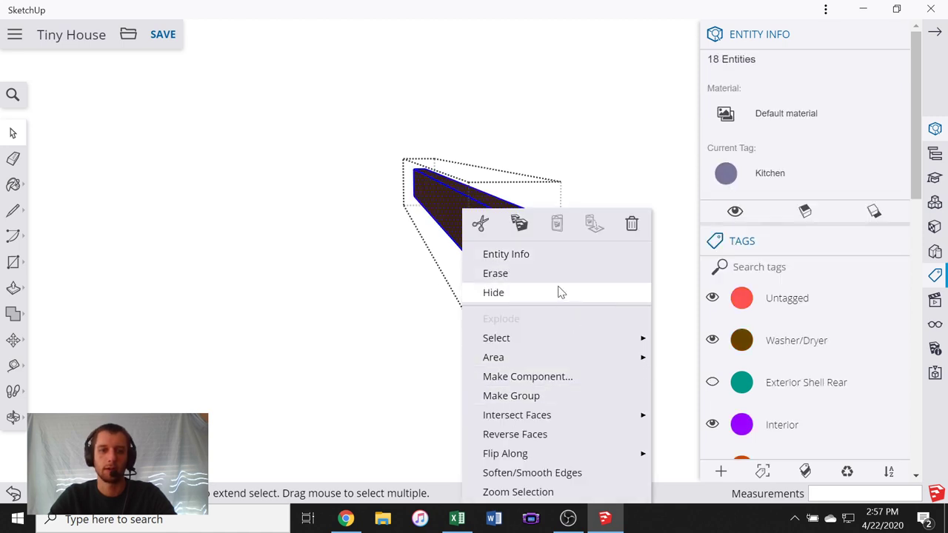
click(528, 255)
click(775, 186)
scroll(800, 407, down, 5)
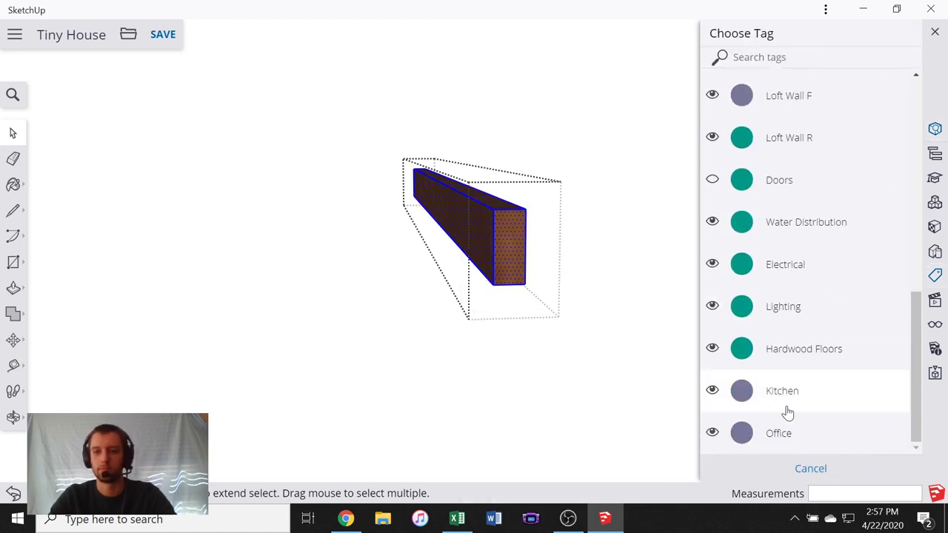
click(815, 437)
- Leave the support board and desk groups and put away the tag list
click(363, 313)
scroll(551, 293, down, 2)
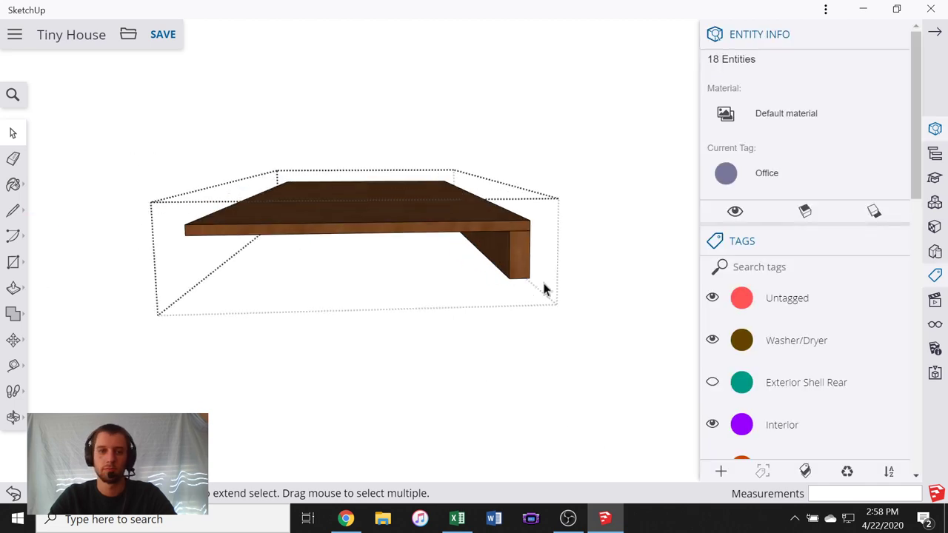
scroll(592, 255, down, 2)
click(621, 233)
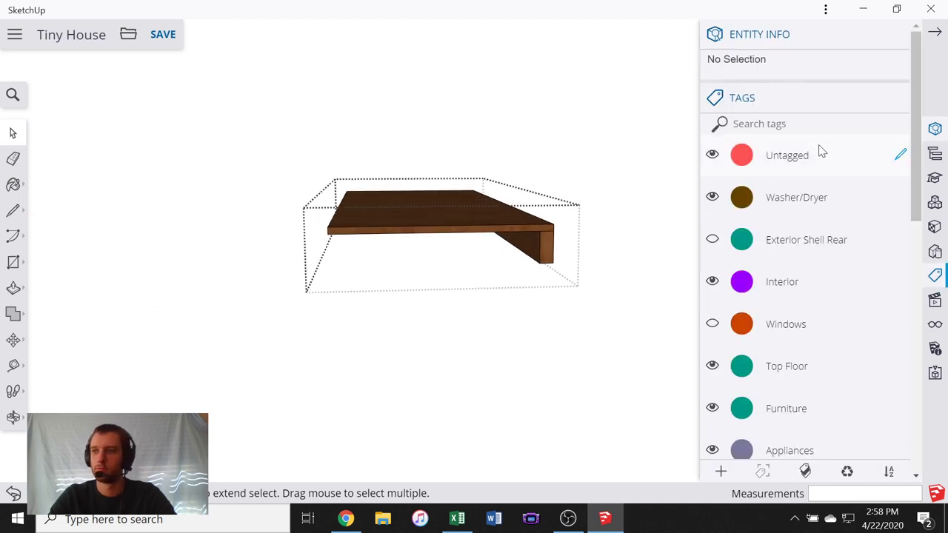
click(935, 32)
middle_drag(700, 127, 686, 173)
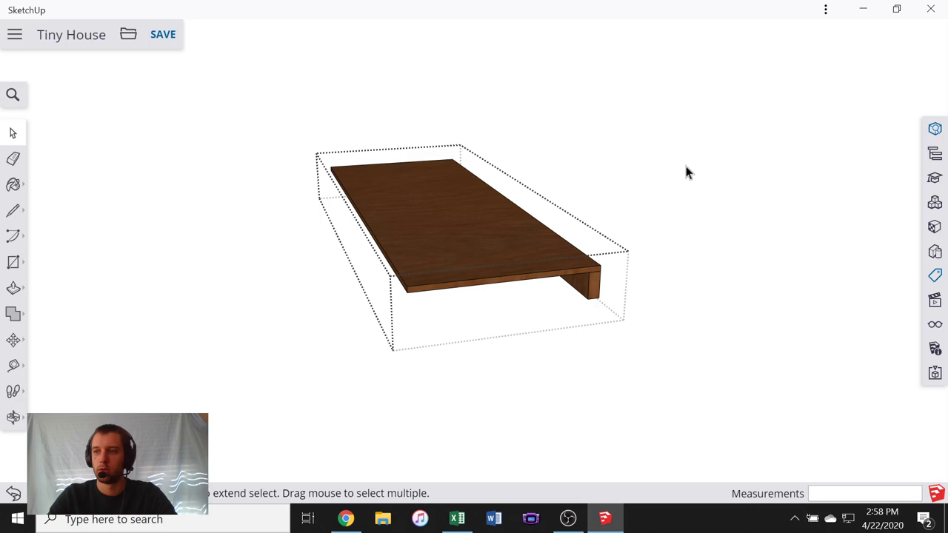
click(616, 211)
- Move the shelving cabinet standing outside the house 20' along the green axis into the office
scroll(618, 211, down, 5)
middle_drag(619, 318, 649, 266)
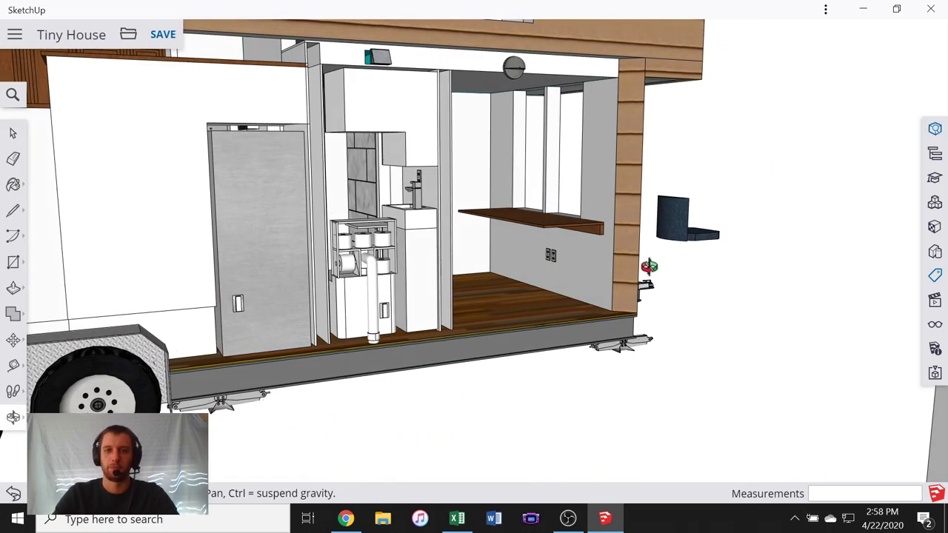
scroll(648, 267, down, 4)
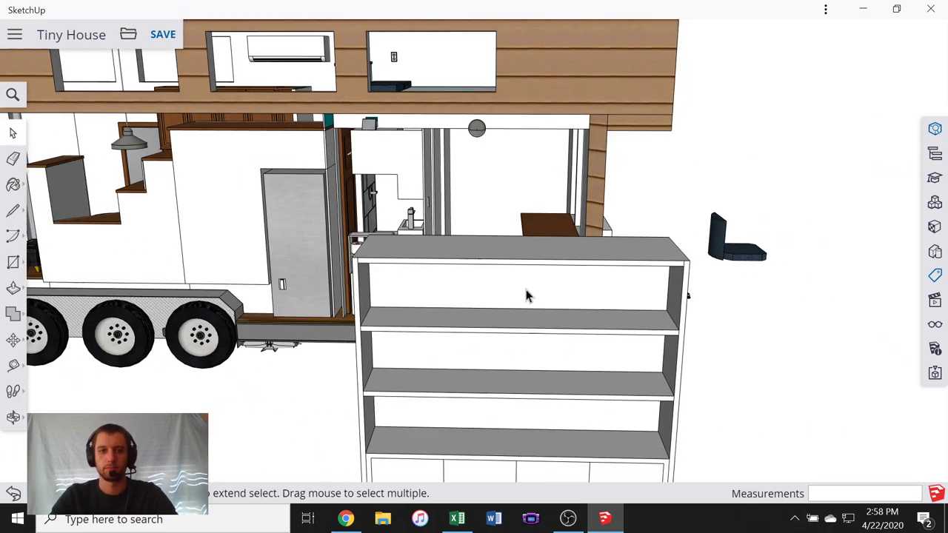
click(527, 296)
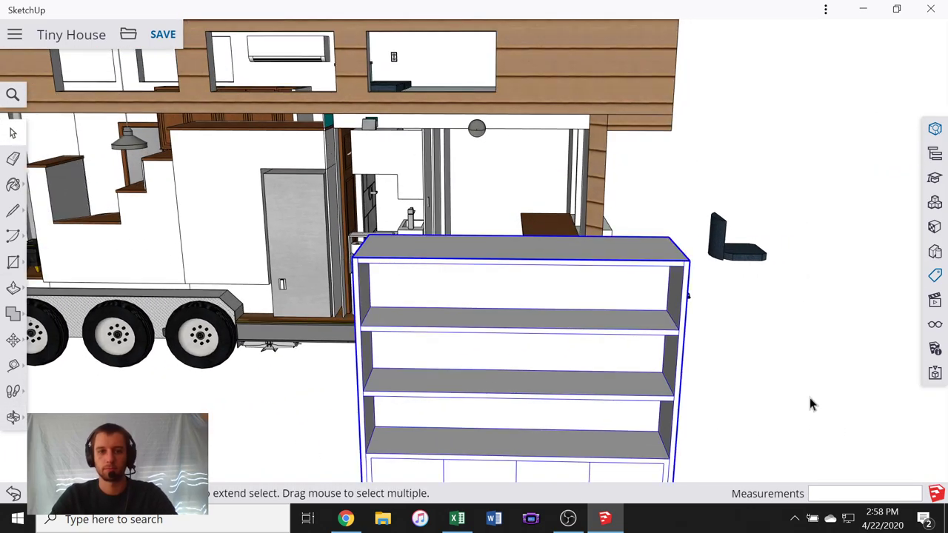
click(810, 421)
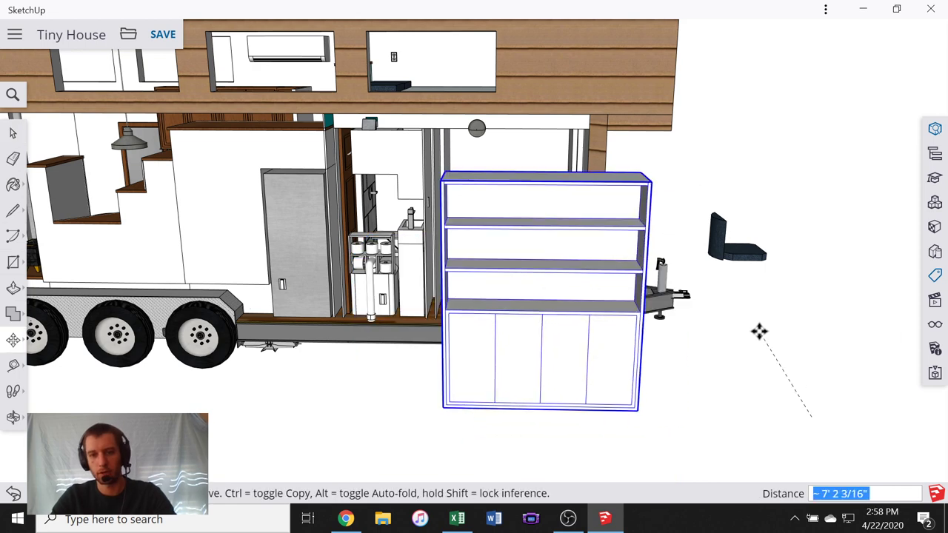
middle_drag(745, 339, 836, 398)
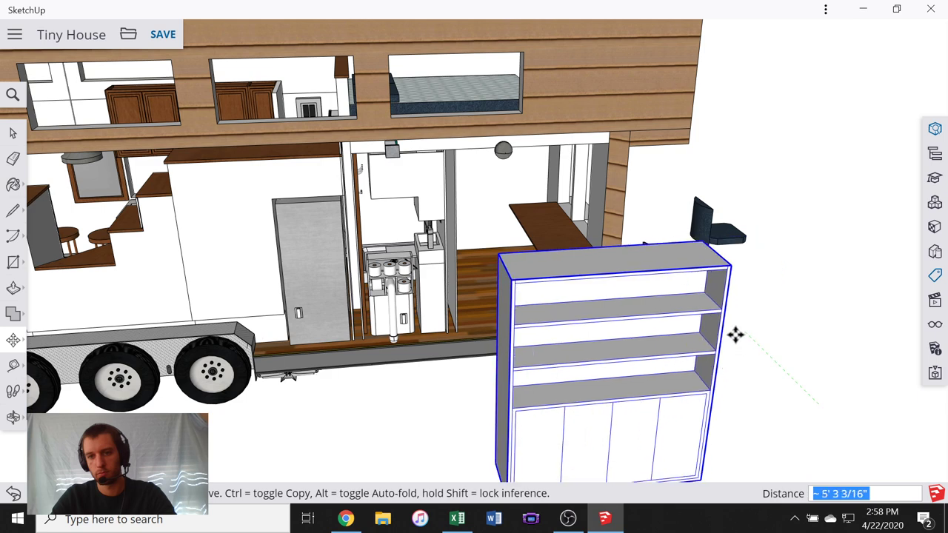
text(20')
key(Return)
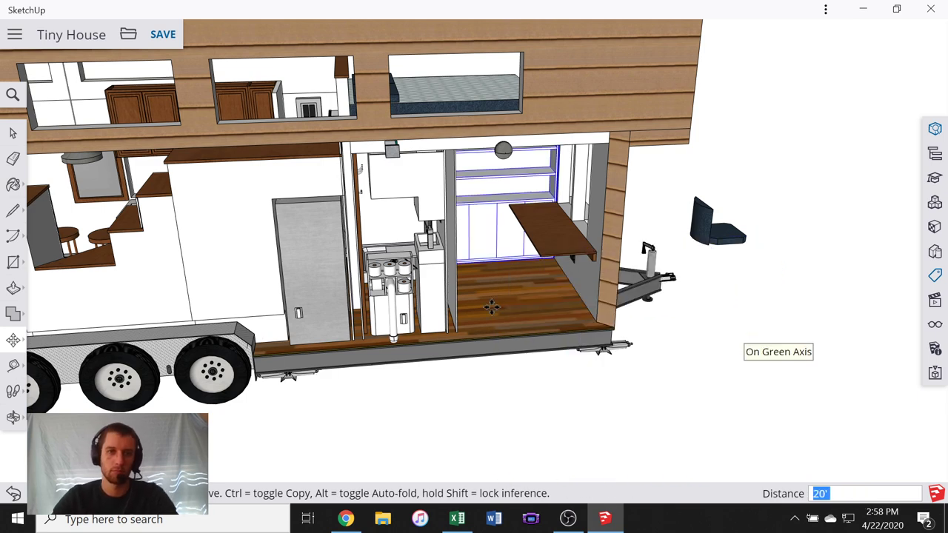
click(12, 133)
scroll(559, 371, up, 2)
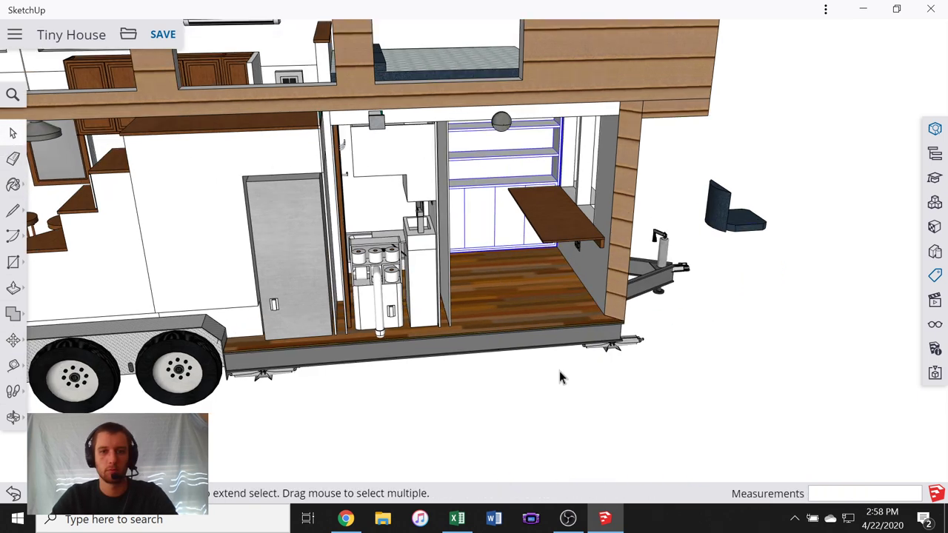
- Switch to Chrome and check the pipe table legs' photos and specifications on the Amazon product page
scroll(559, 370, up, 3)
middle_drag(666, 294, 418, 280)
scroll(418, 280, down, 4)
middle_drag(722, 437, 668, 410)
scroll(648, 388, up, 4)
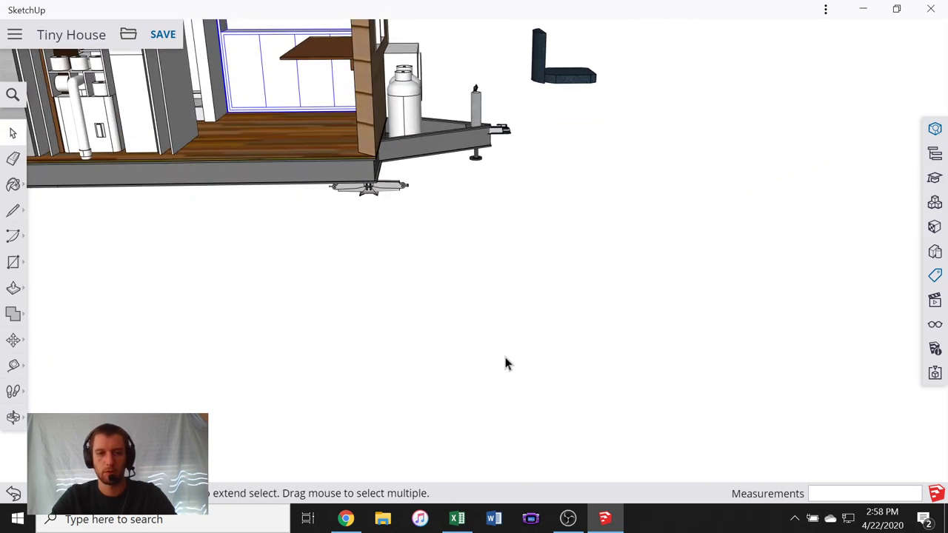
click(346, 519)
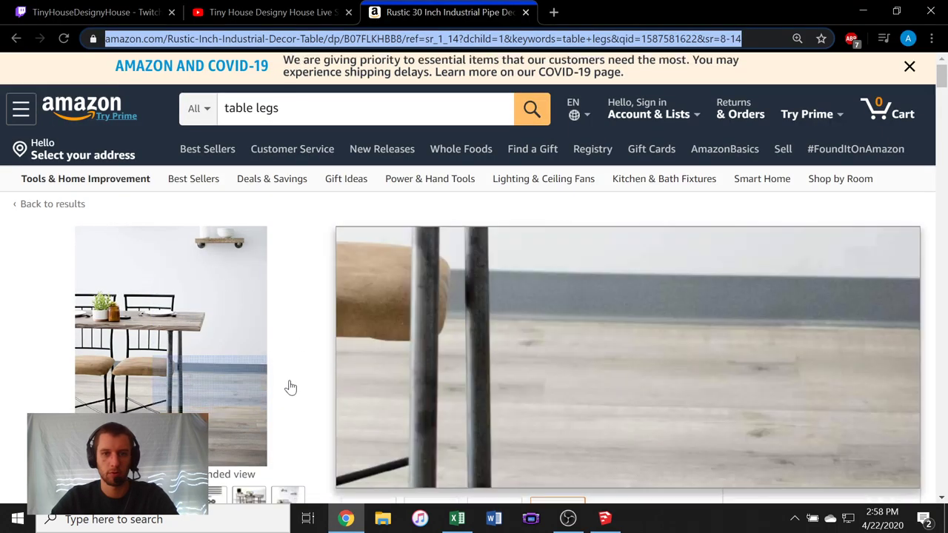
scroll(281, 374, down, 4)
scroll(311, 402, down, 10)
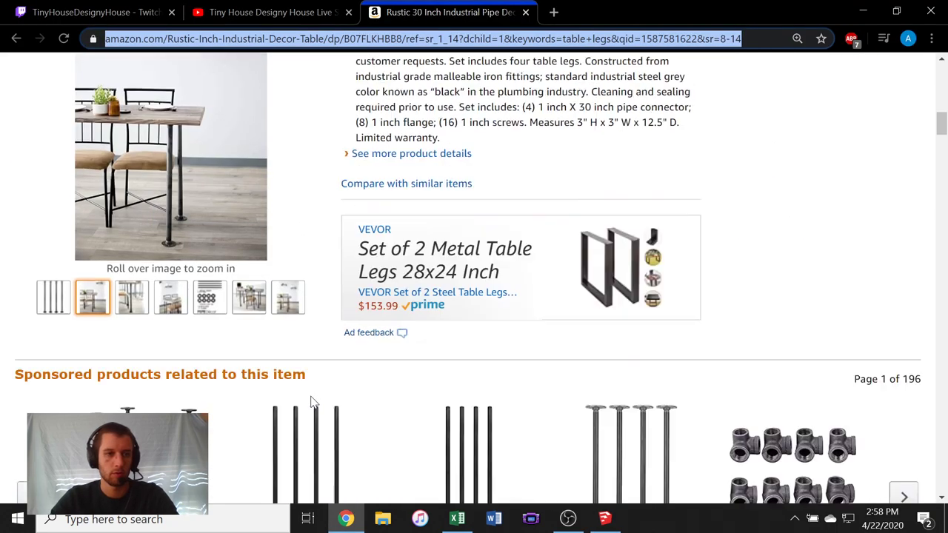
scroll(400, 320, up, 4)
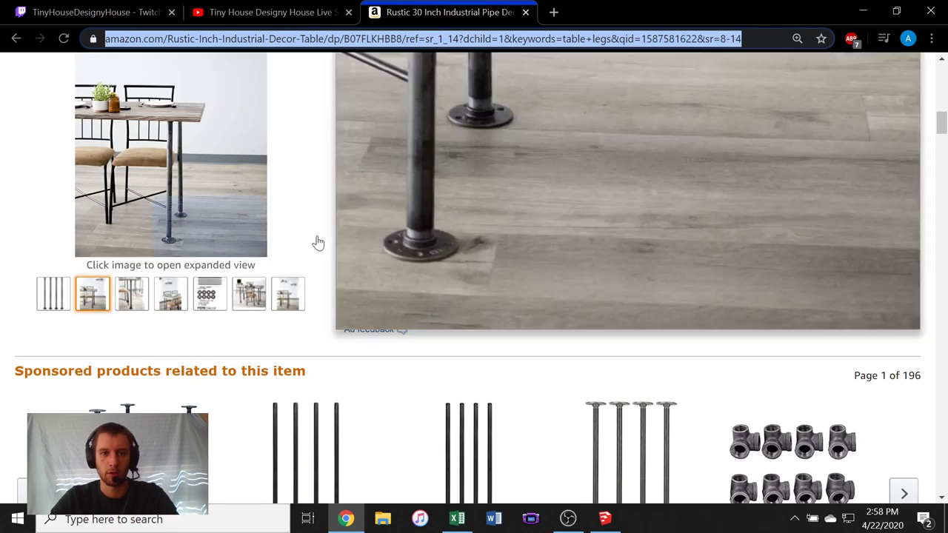
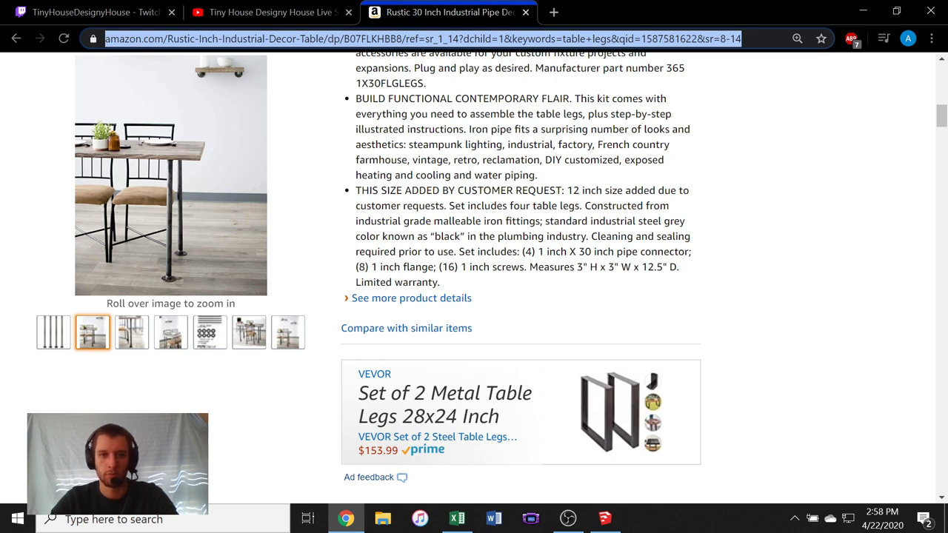
- Switch back to SketchUp and draw a circle with a 0.5-inch radius on the empty ground beside the trailer
click(601, 522)
scroll(404, 300, up, 2)
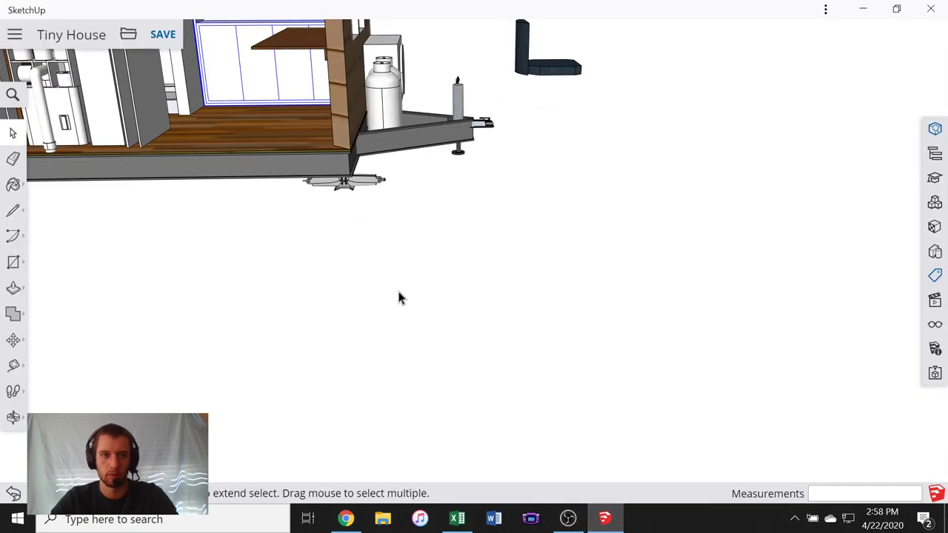
middle_drag(400, 299, 573, 294)
scroll(562, 288, up, 3)
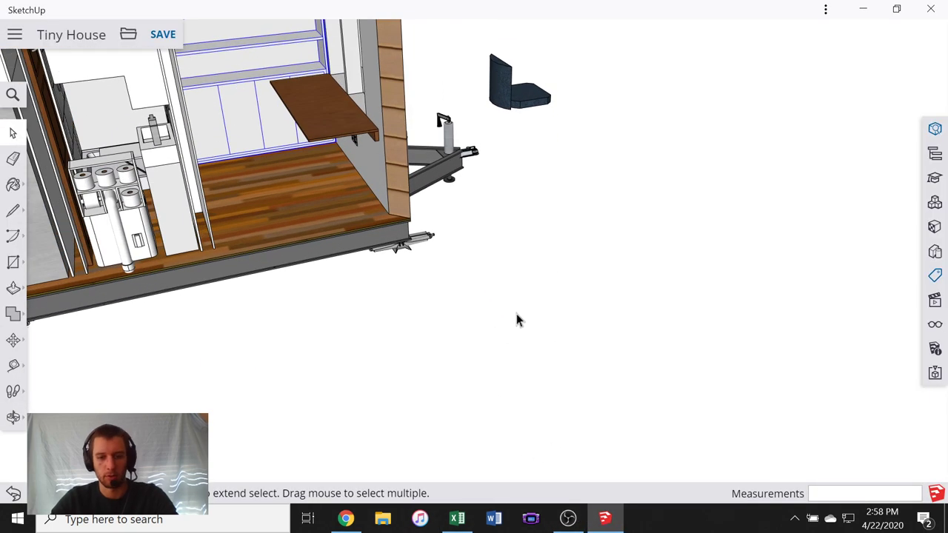
key(c)
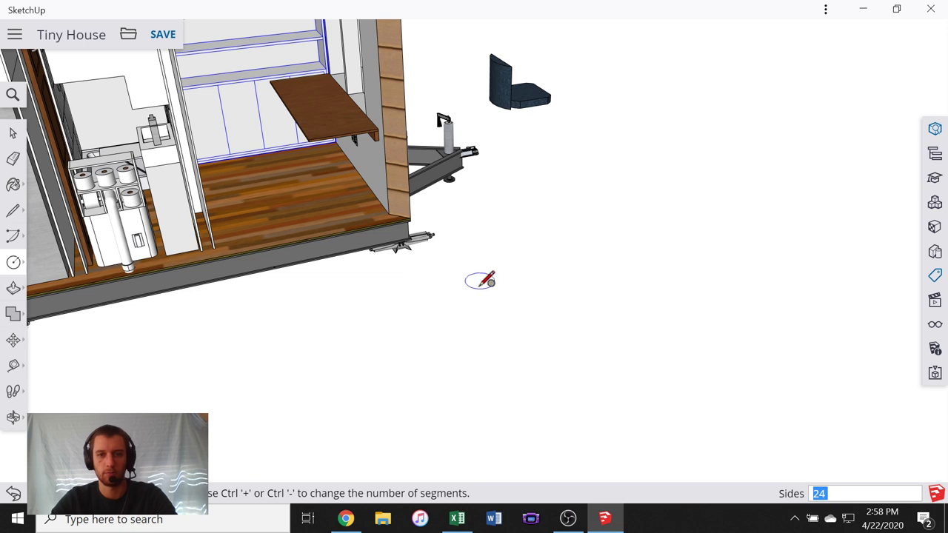
click(479, 286)
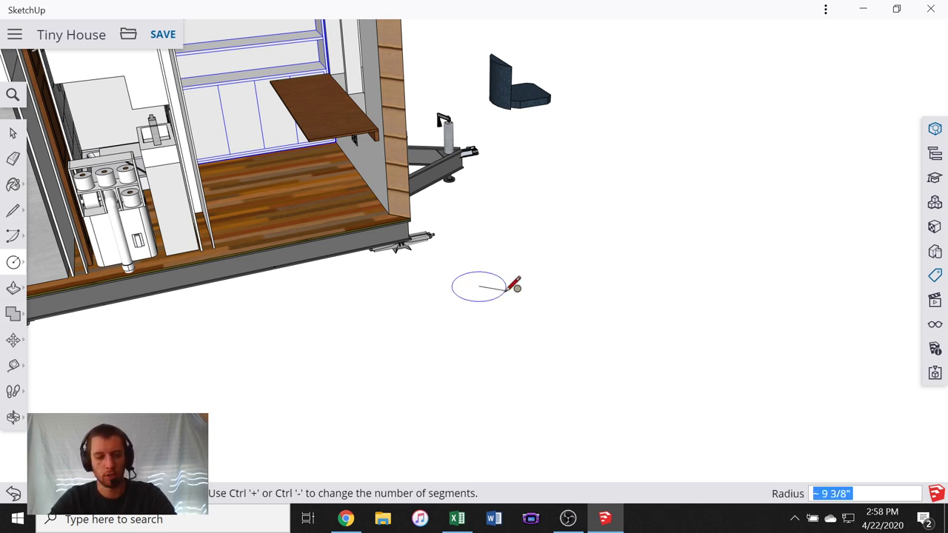
text(5)
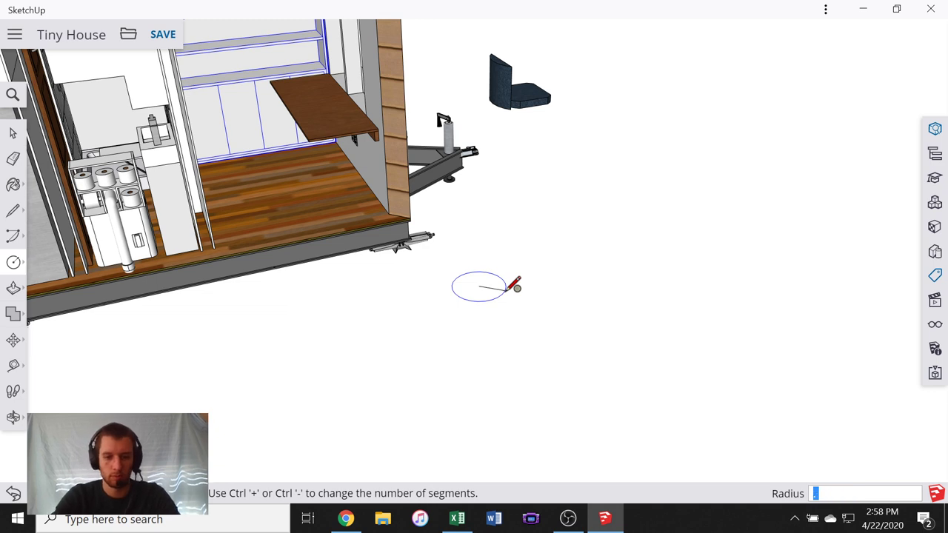
key(Return)
- Push/Pull the small circle up 30 inches to form the table leg pipe
scroll(513, 285, up, 8)
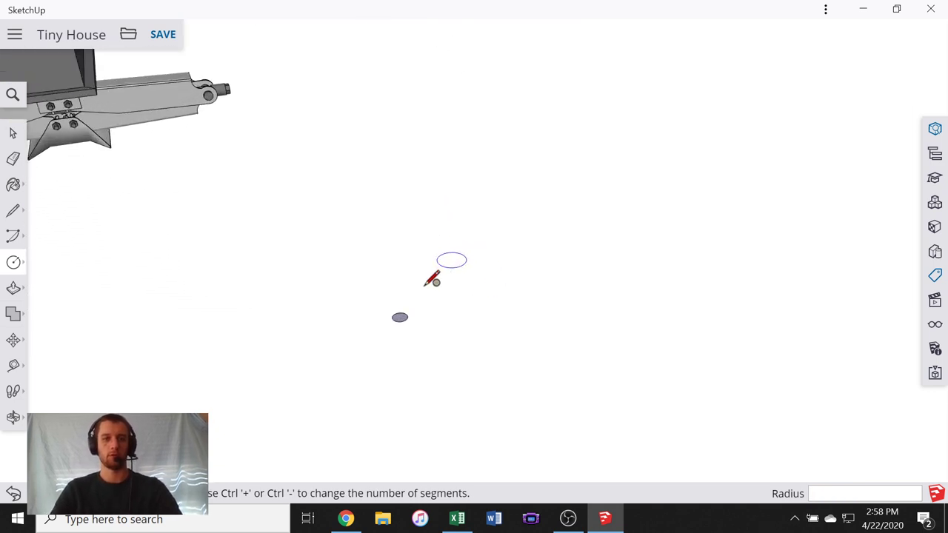
key(p)
click(383, 334)
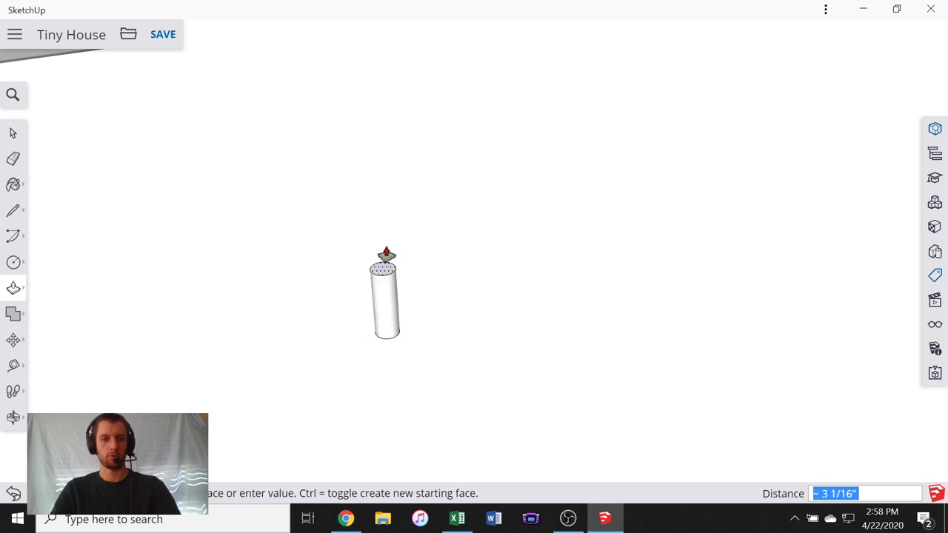
text(2'6)
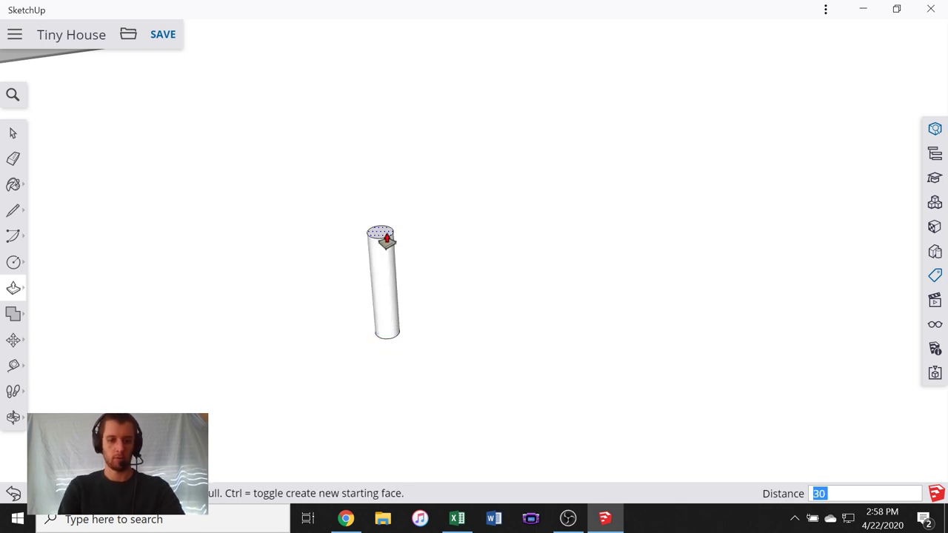
key(Return)
scroll(348, 270, down, 5)
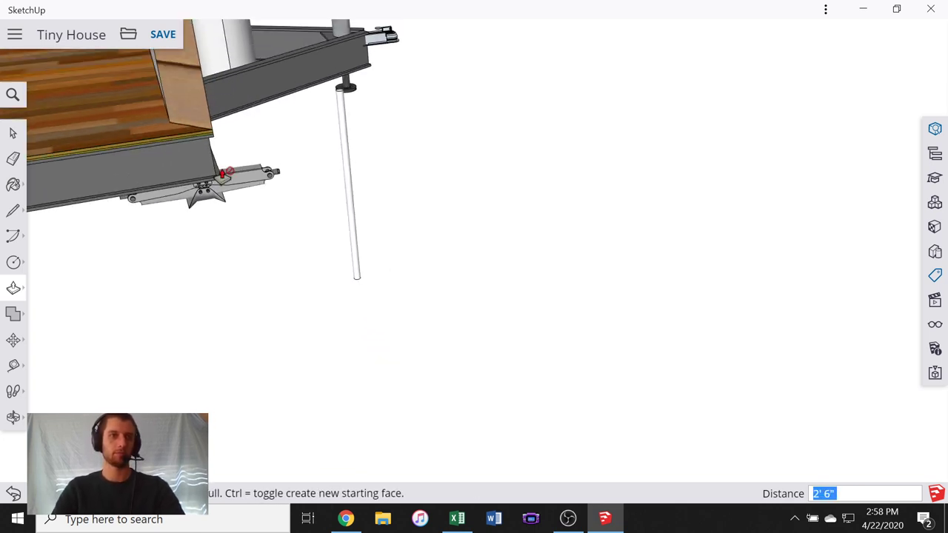
click(13, 133)
middle_drag(385, 222, 385, 163)
drag(333, 111, 414, 350)
right_click(363, 250)
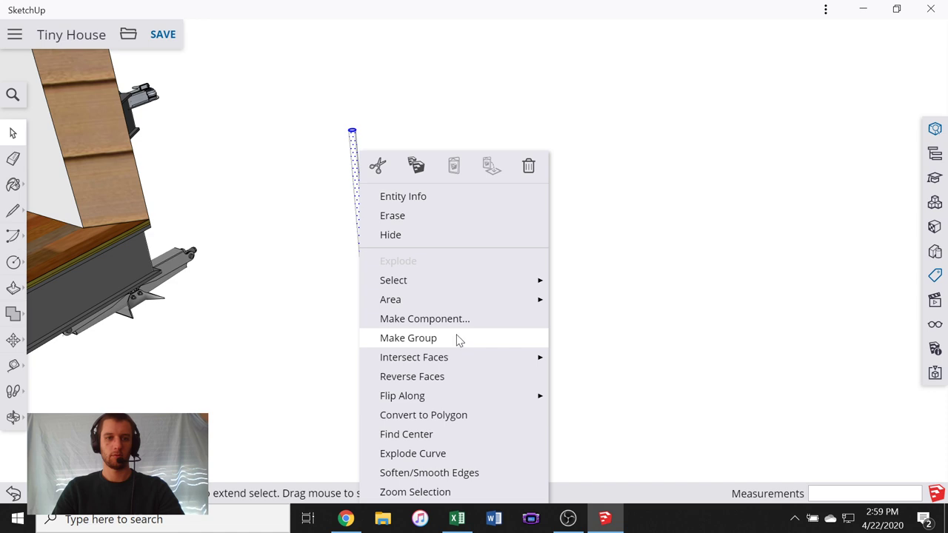
click(642, 305)
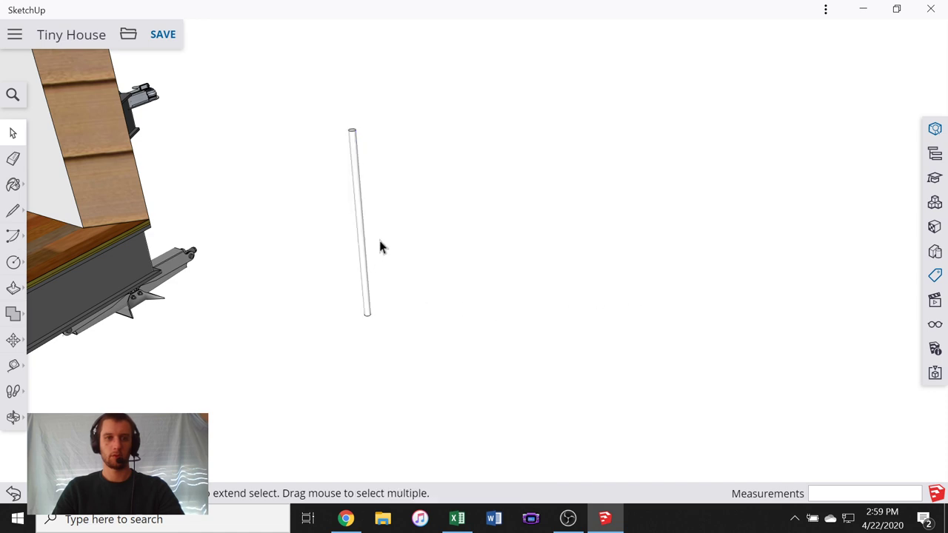
scroll(379, 241, down, 2)
scroll(335, 243, up, 3)
middle_drag(366, 221, 419, 259)
scroll(386, 293, down, 2)
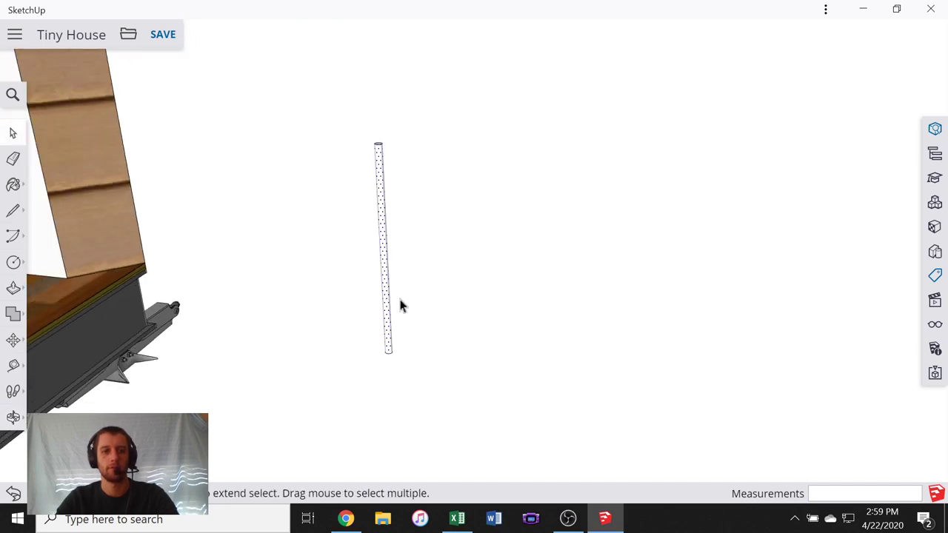
- Beside the pipe, start the flange outline with a 1-inch vertical line and an about 0.5-inch top edge running along the green axis
scroll(467, 359, up, 2)
middle_drag(433, 383, 448, 245)
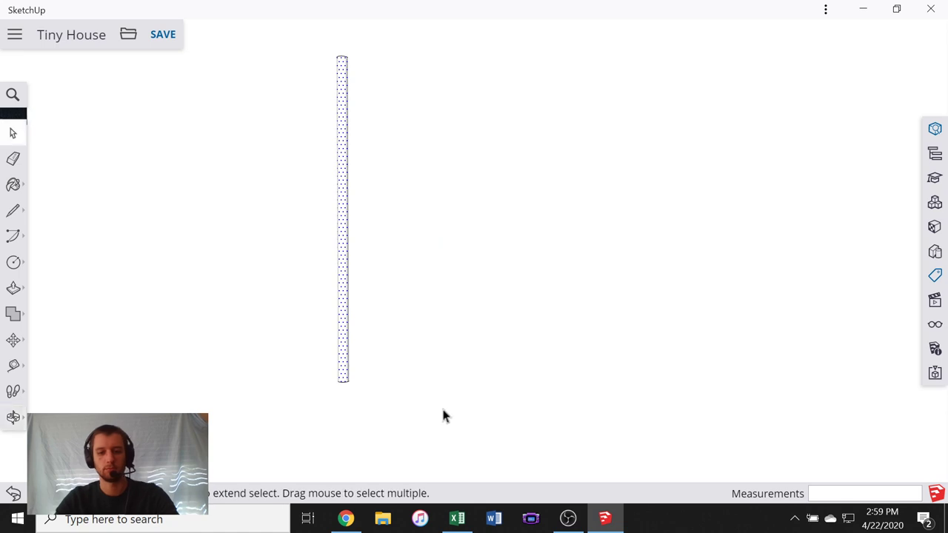
scroll(416, 408, up, 2)
scroll(453, 398, down, 3)
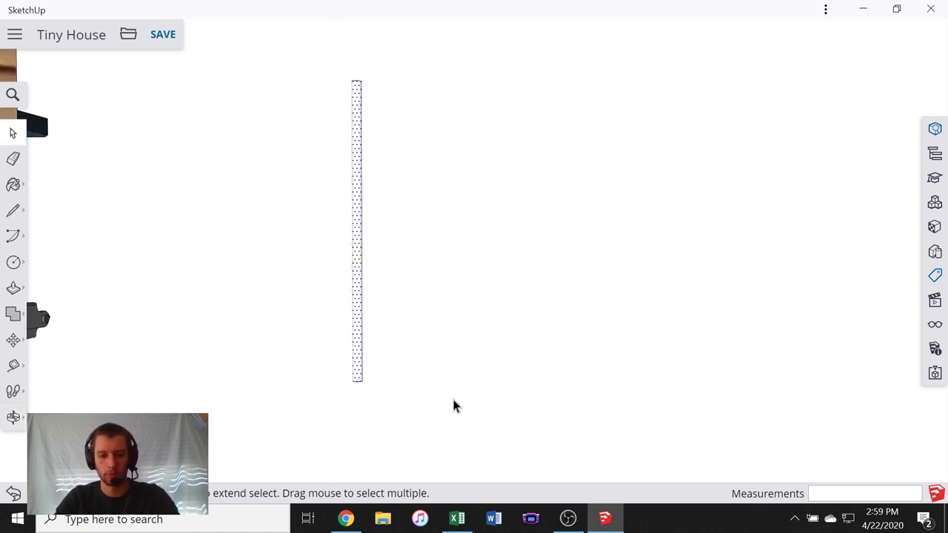
key(l)
click(517, 403)
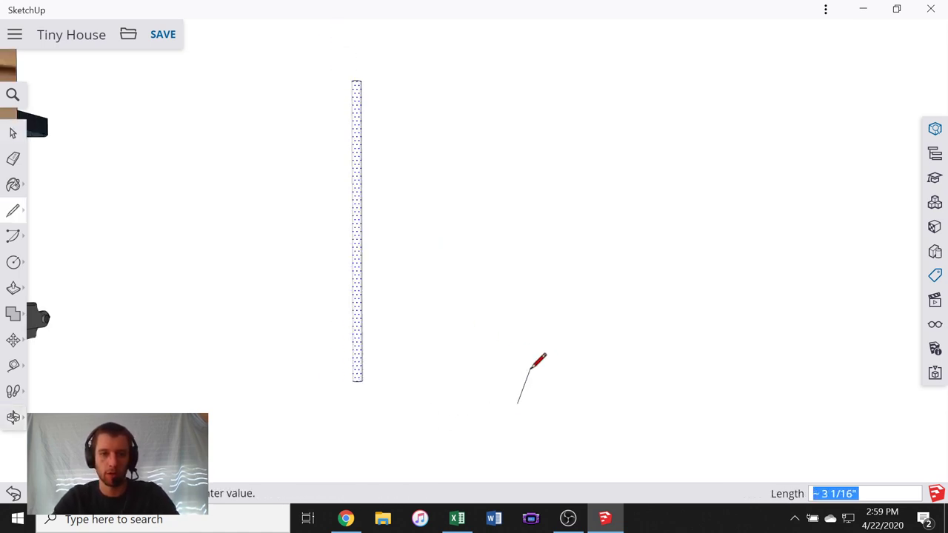
scroll(525, 351, up, 3)
scroll(519, 288, down, 6)
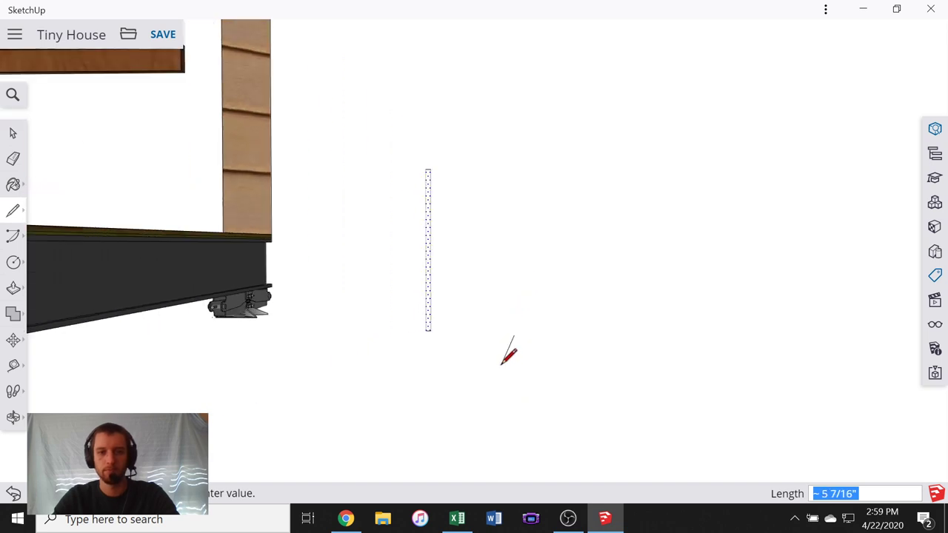
scroll(501, 363, up, 2)
scroll(523, 326, up, 2)
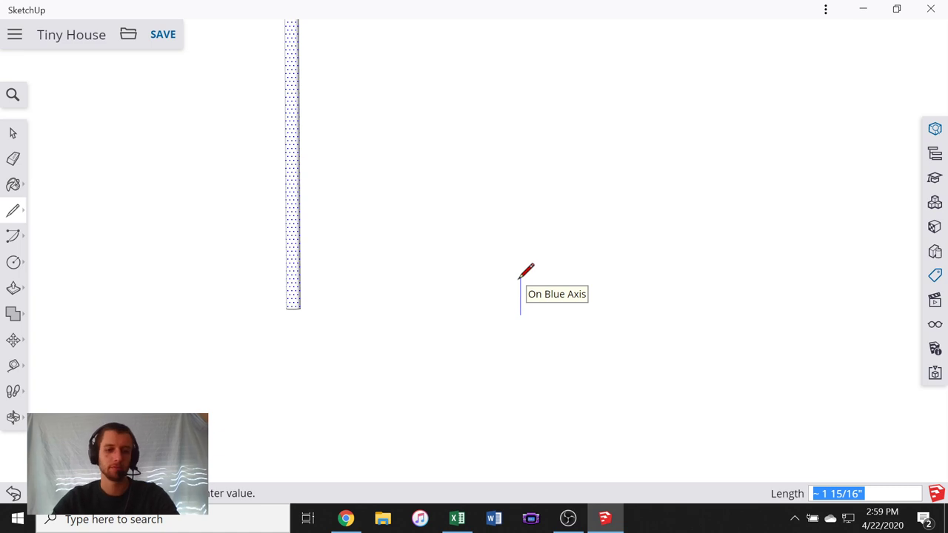
text(1)
scroll(522, 296, up, 2)
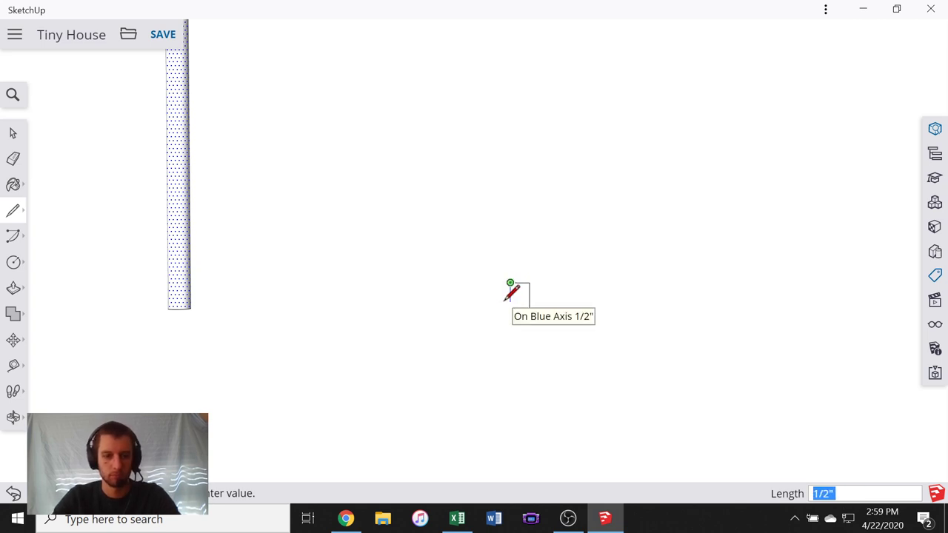
click(509, 300)
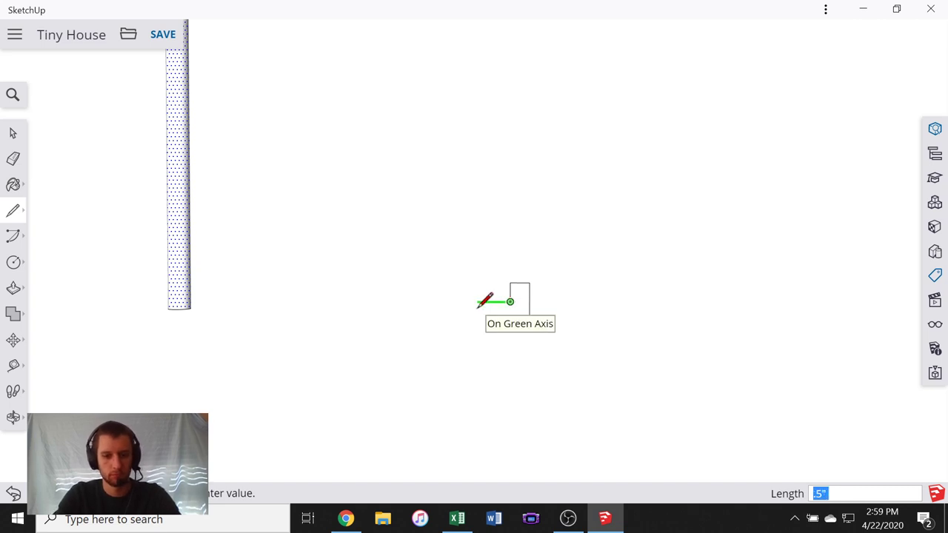
click(491, 301)
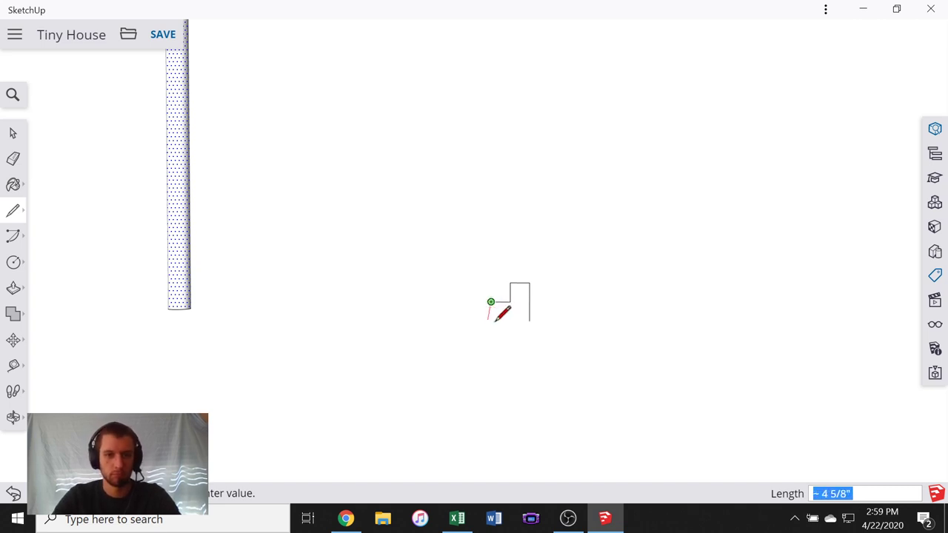
middle_drag(505, 309, 296, 391)
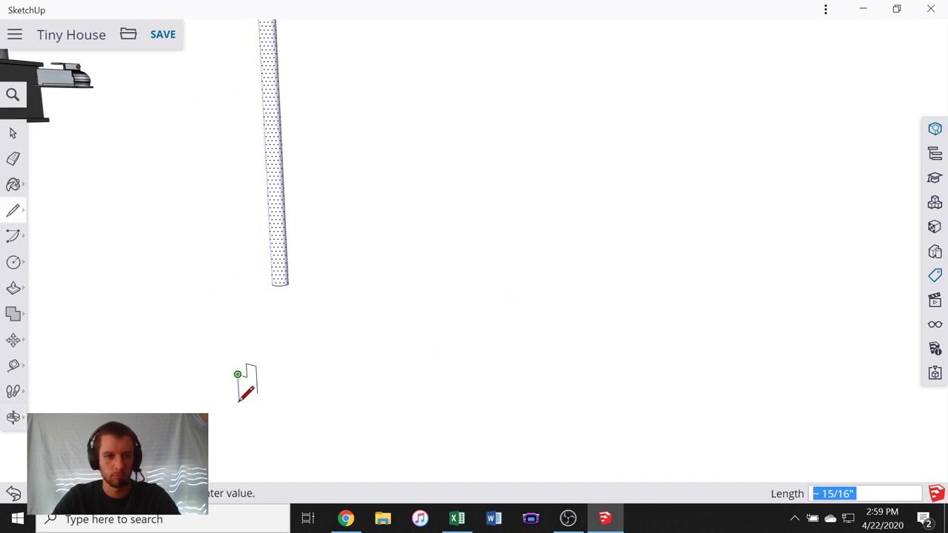
scroll(235, 395, up, 5)
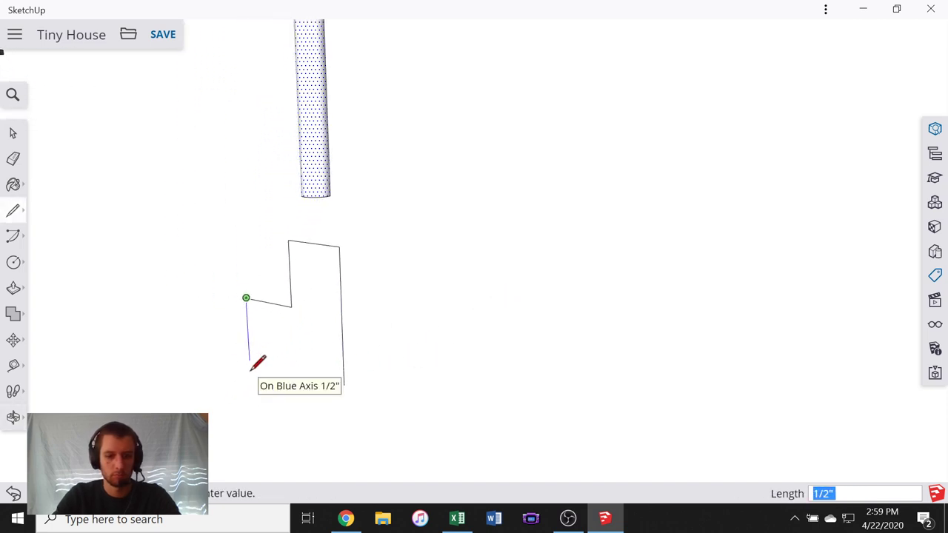
mouse_move(256, 363)
middle_down()
mouse_move(319, 328)
mouse_move(499, 282)
mouse_move(328, 288)
middle_up()
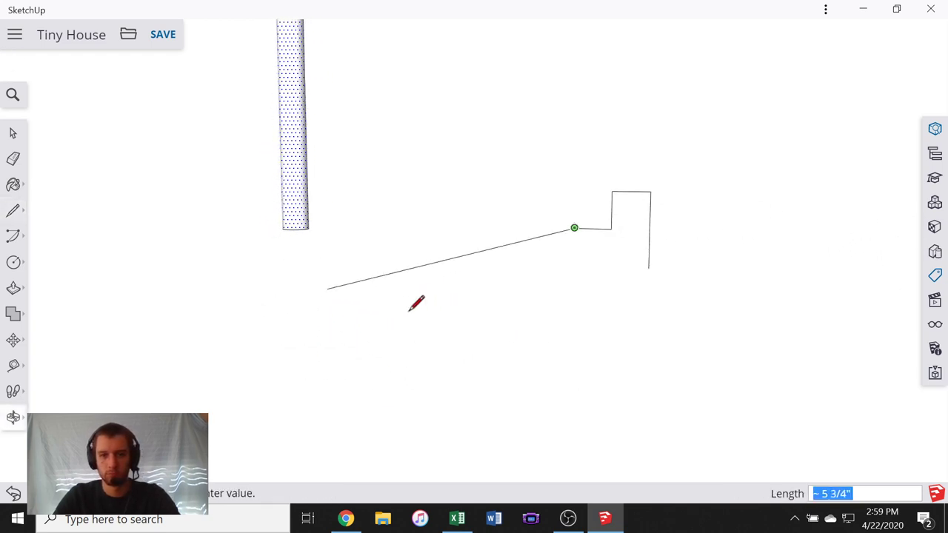
key(ctrl+z)
key(ctrl+z)
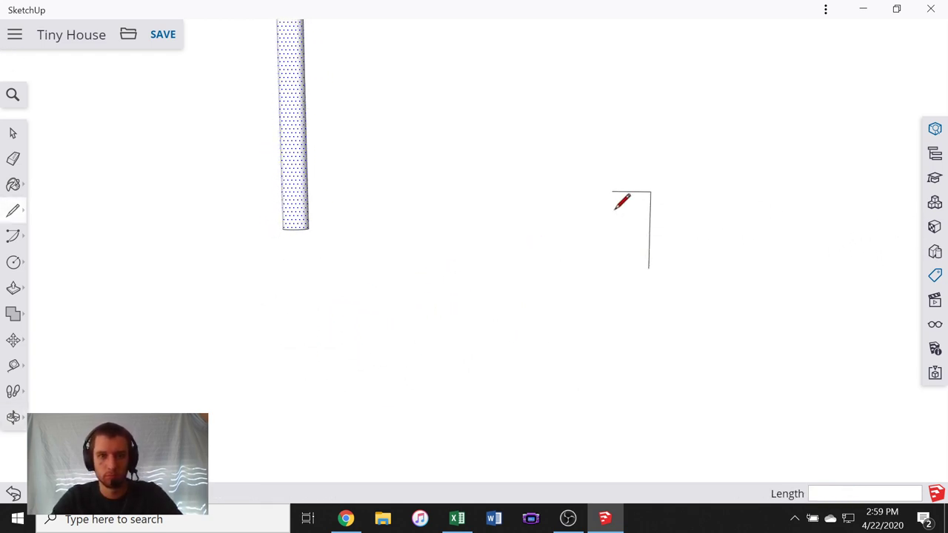
- Continue the outline 7/8 inch down, 1 inch outward along the green axis and 1/8 inch down, and close it at the first line's base
click(611, 191)
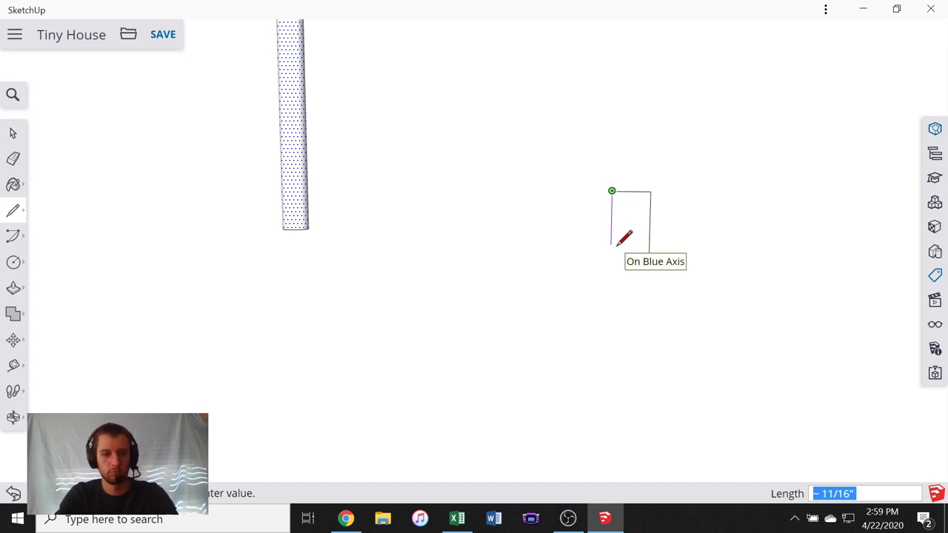
text(7)
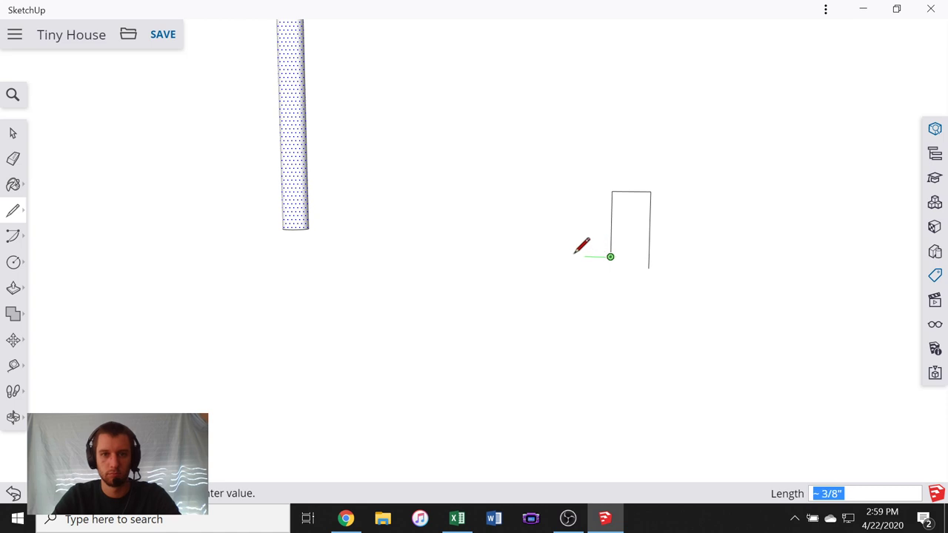
text(1)
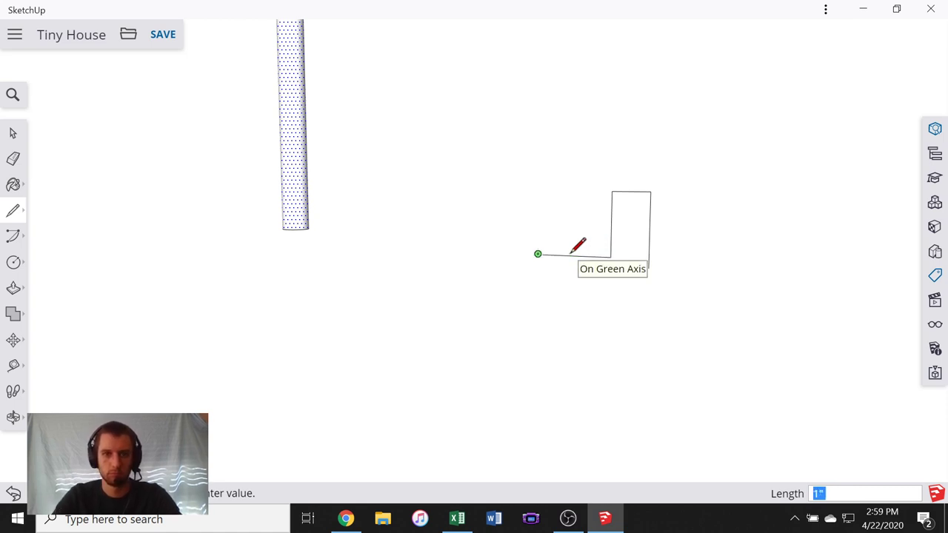
text(1/2)
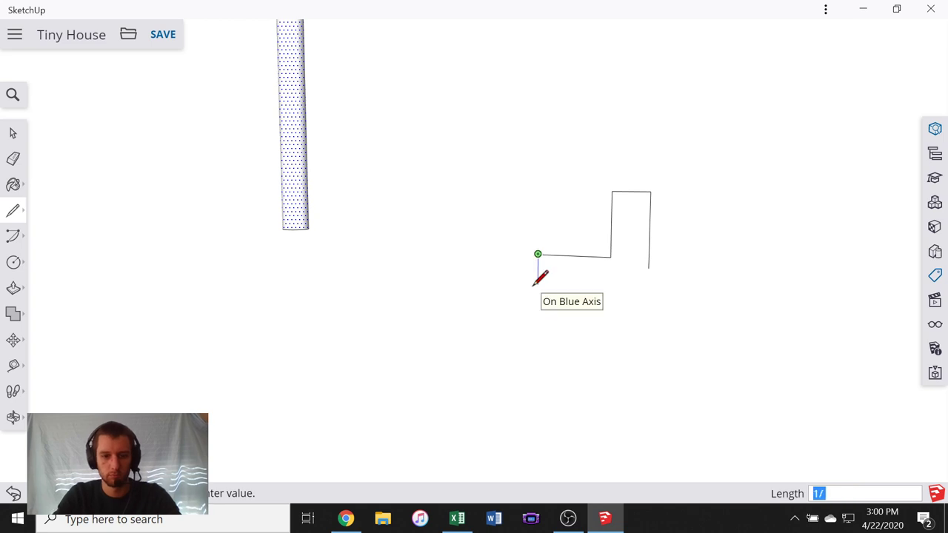
click(648, 267)
key(a)
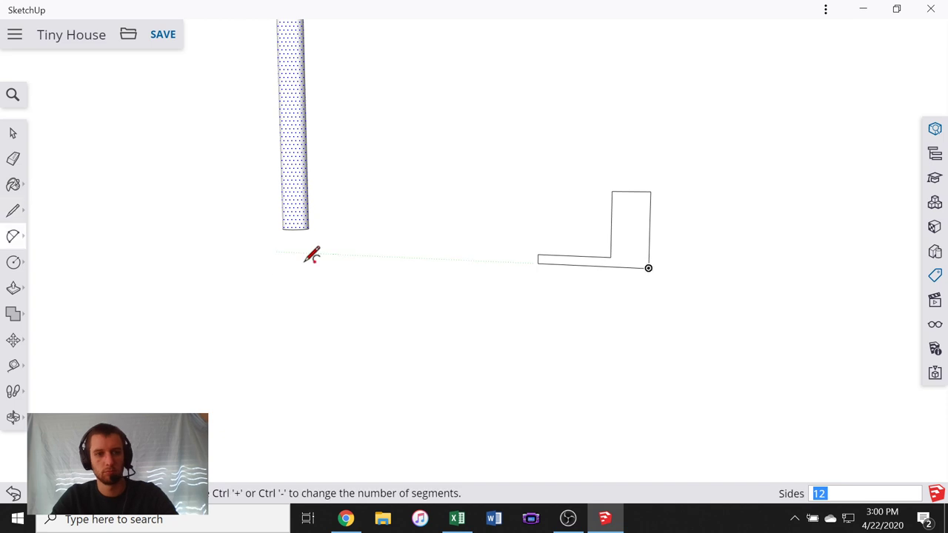
click(538, 254)
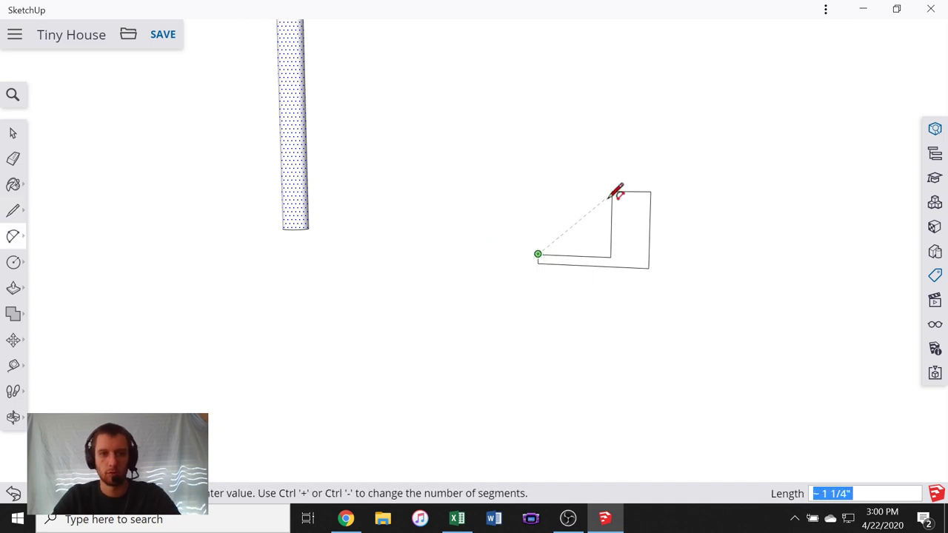
click(612, 190)
middle_drag(590, 234, 636, 312)
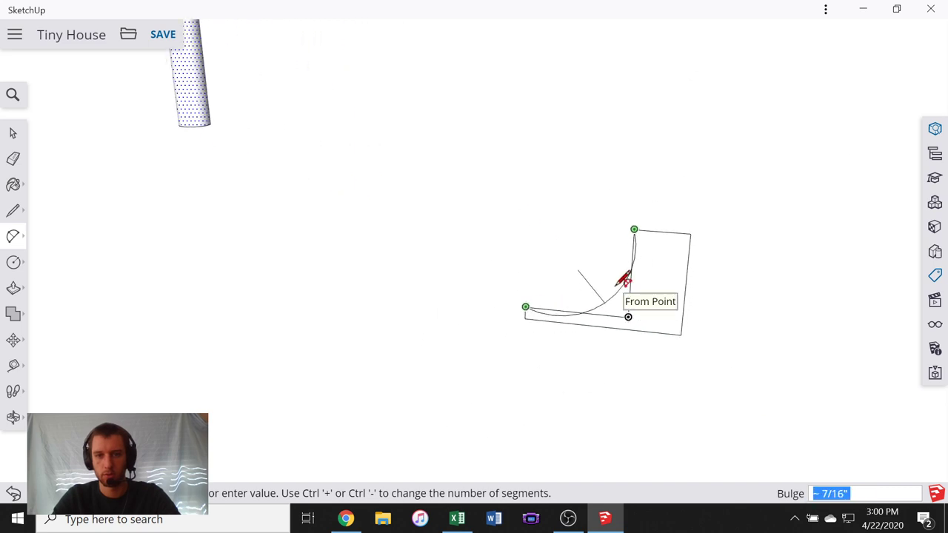
key(Escape)
middle_drag(624, 269, 581, 202)
scroll(574, 196, up, 5)
key(Escape)
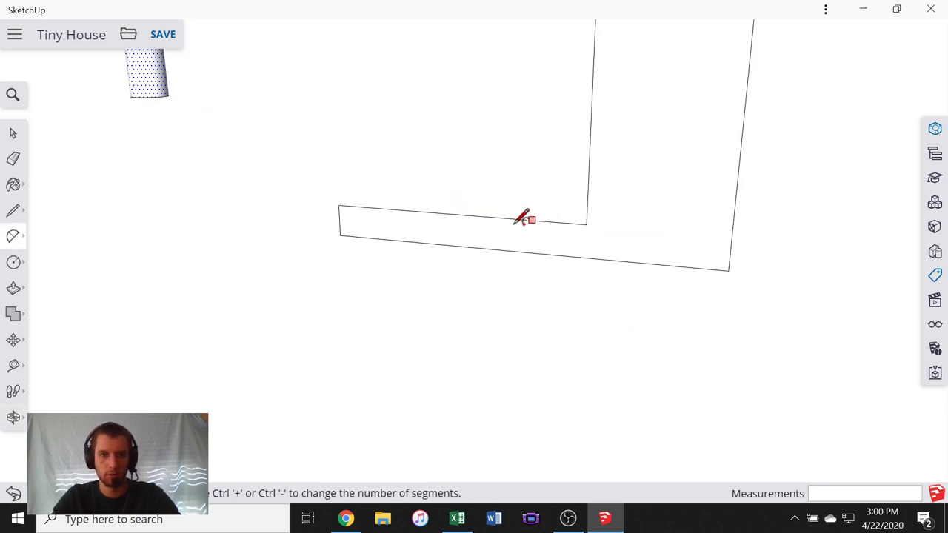
middle_drag(515, 226, 509, 242)
mouse_move(13, 247)
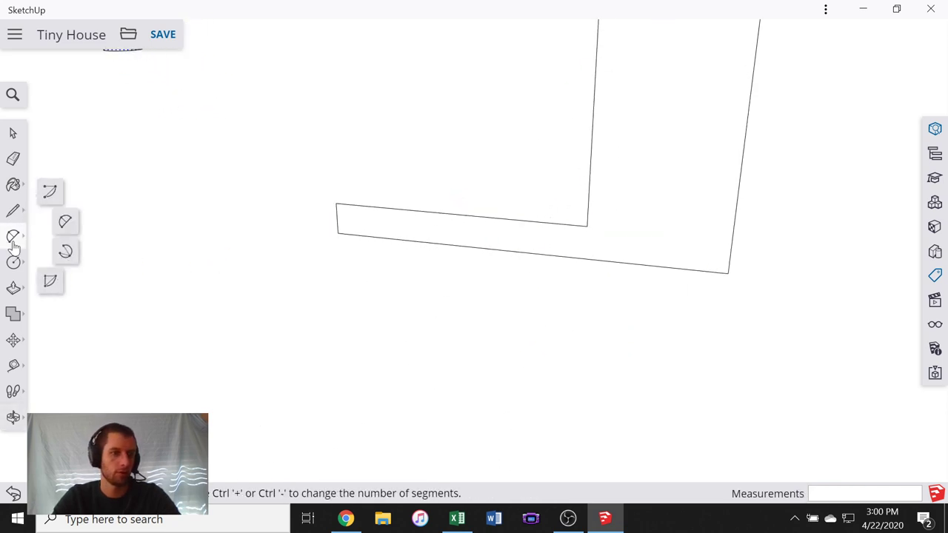
click(50, 191)
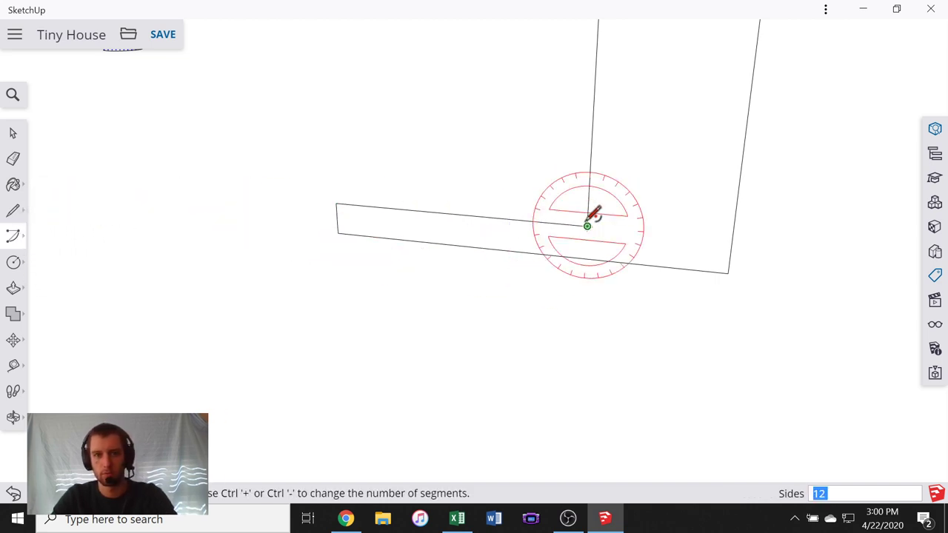
click(587, 225)
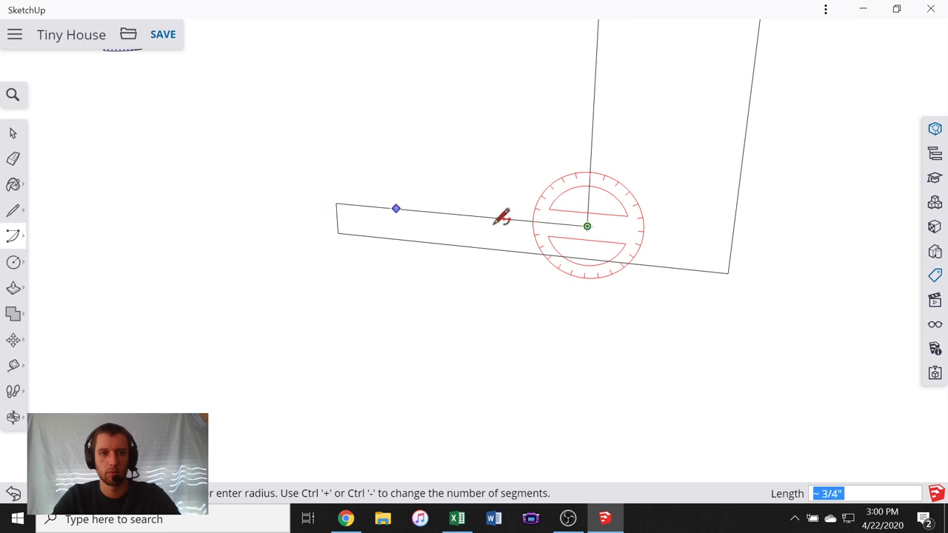
key(Escape)
scroll(524, 222, down, 5)
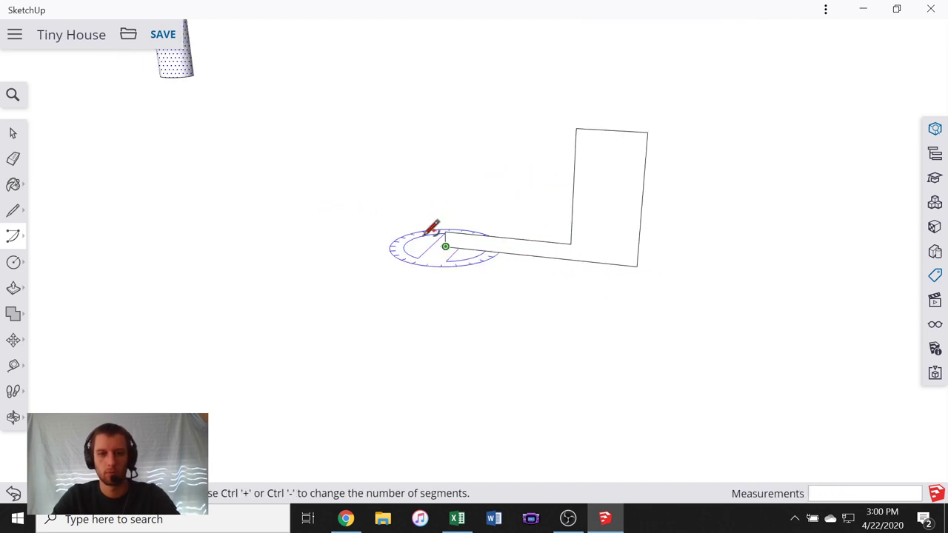
- Draw two crossing construction lines, one straight up from the thin lip's upper end and one extending the profile's top edge past it
key(l)
click(444, 231)
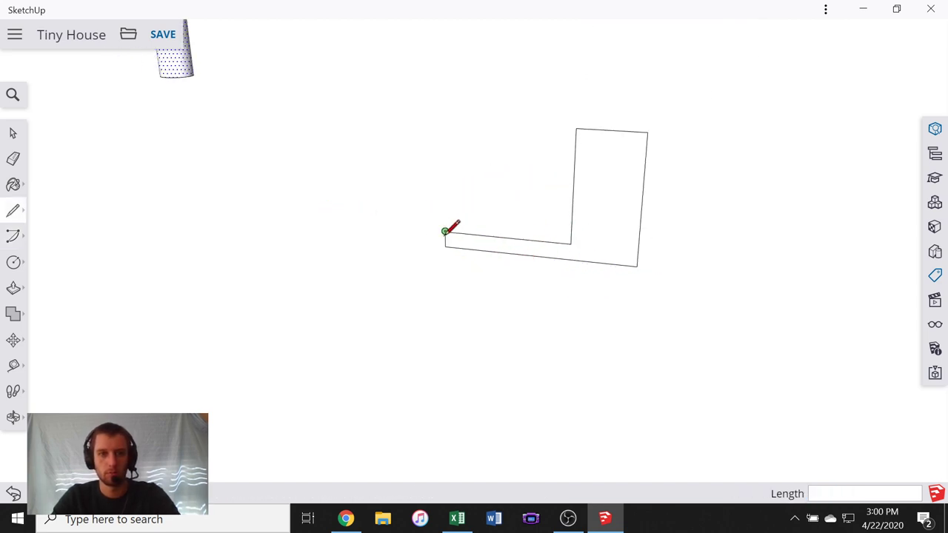
click(443, 85)
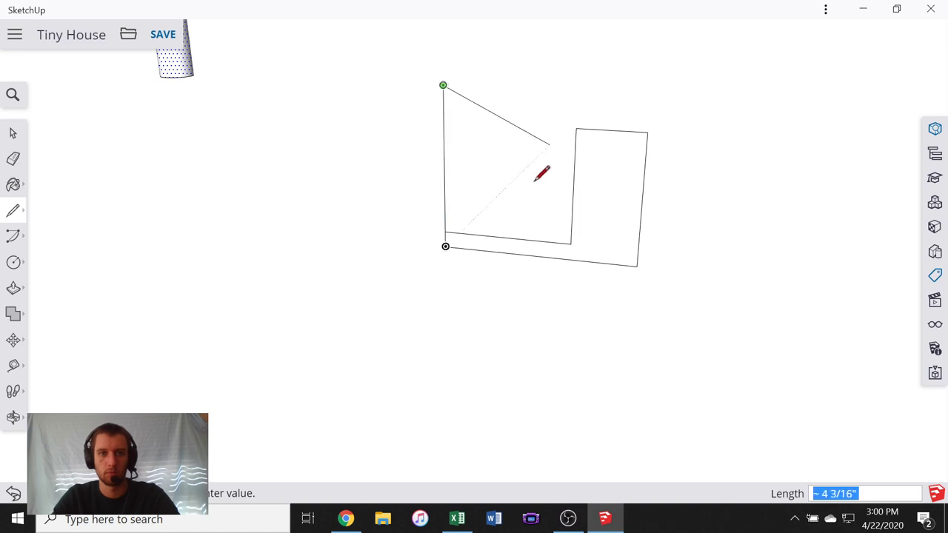
key(Escape)
click(576, 129)
click(416, 119)
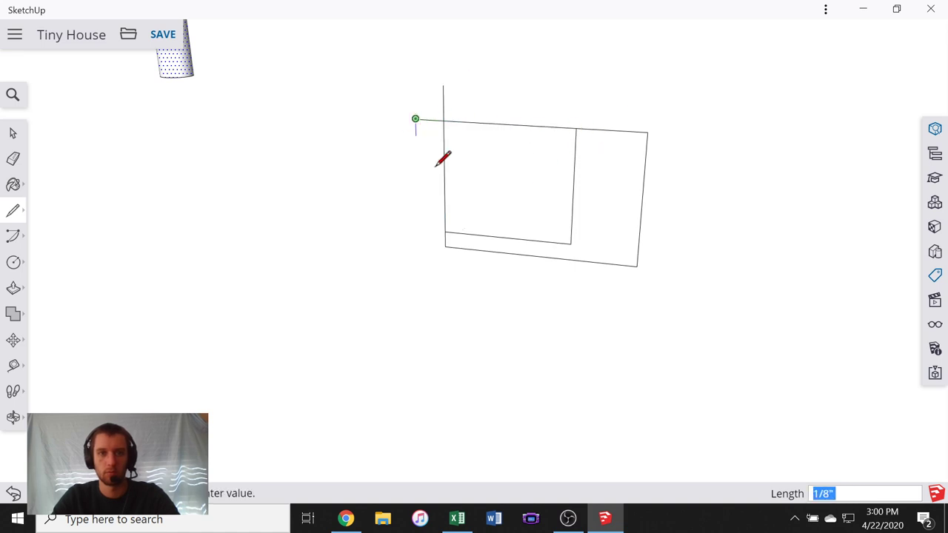
- Draw a 90-degree arc centred where the construction lines cross, from the lip's upper end to the extended top line
click(12, 236)
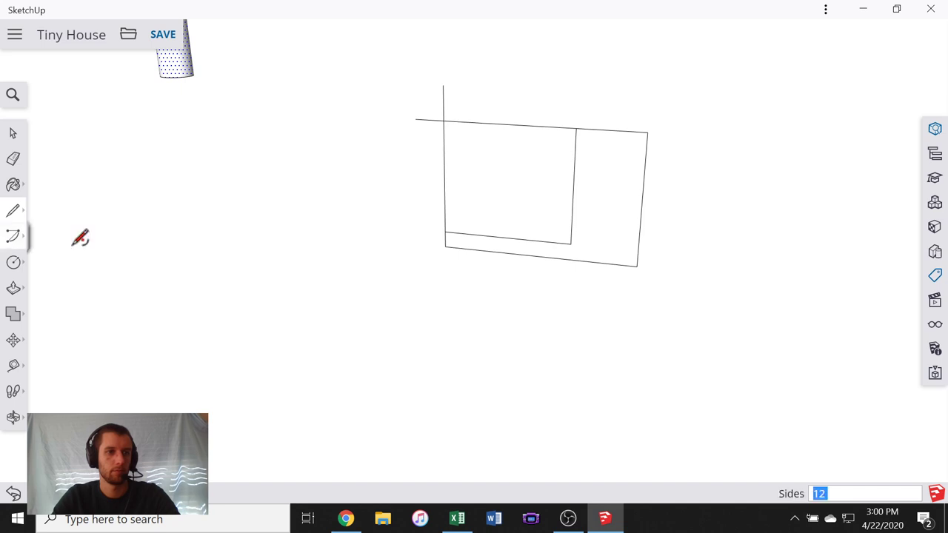
click(442, 119)
click(444, 231)
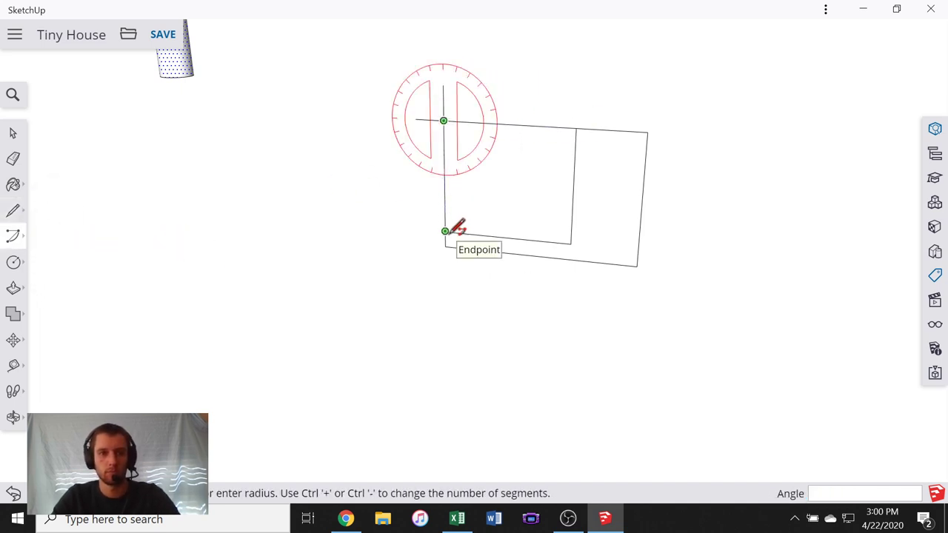
click(577, 127)
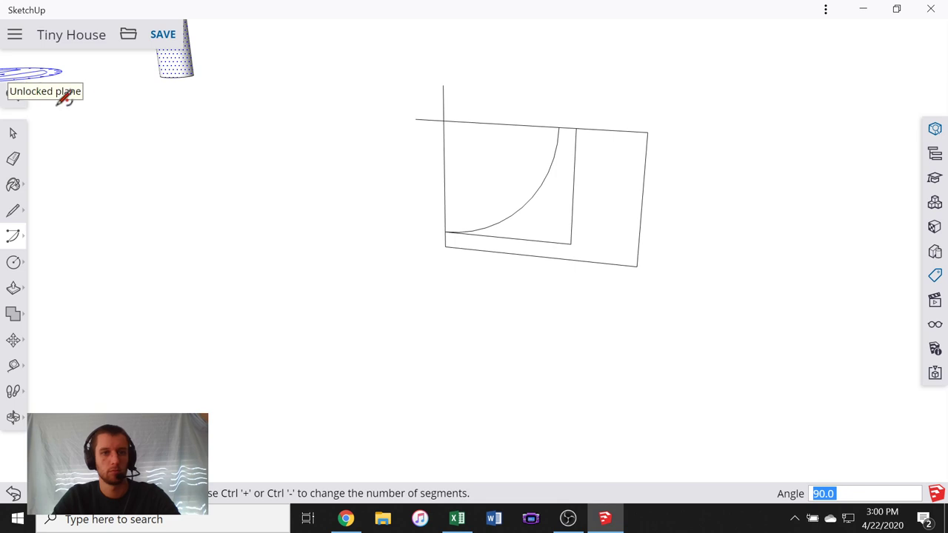
- Delete the construction lines and quarter-circle face, and erase the inner L-shaped edges to leave one curved flange profile
click(13, 132)
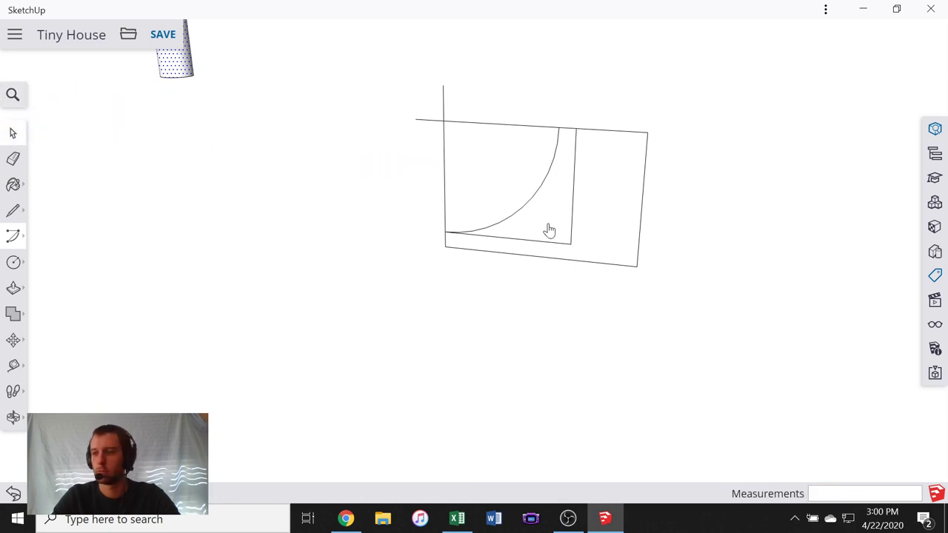
drag(418, 98, 419, 96)
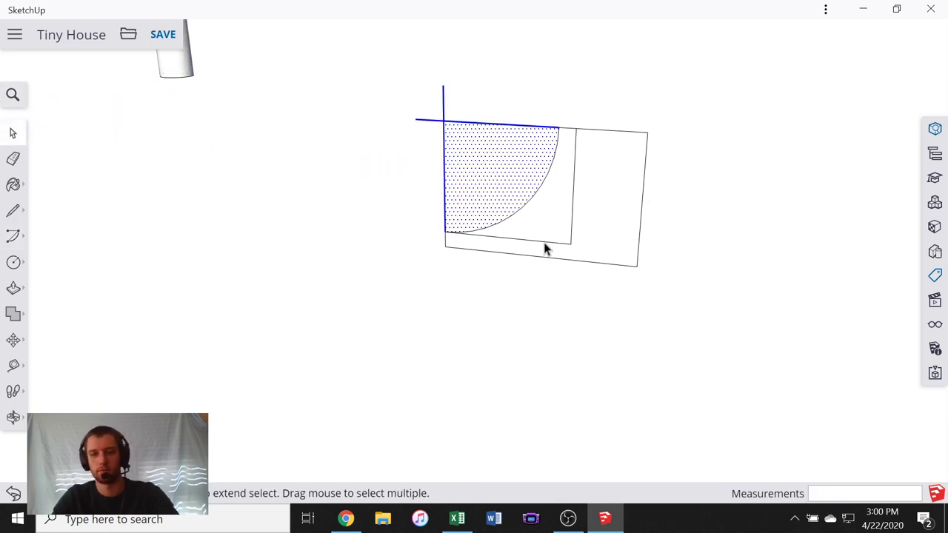
key(Delete)
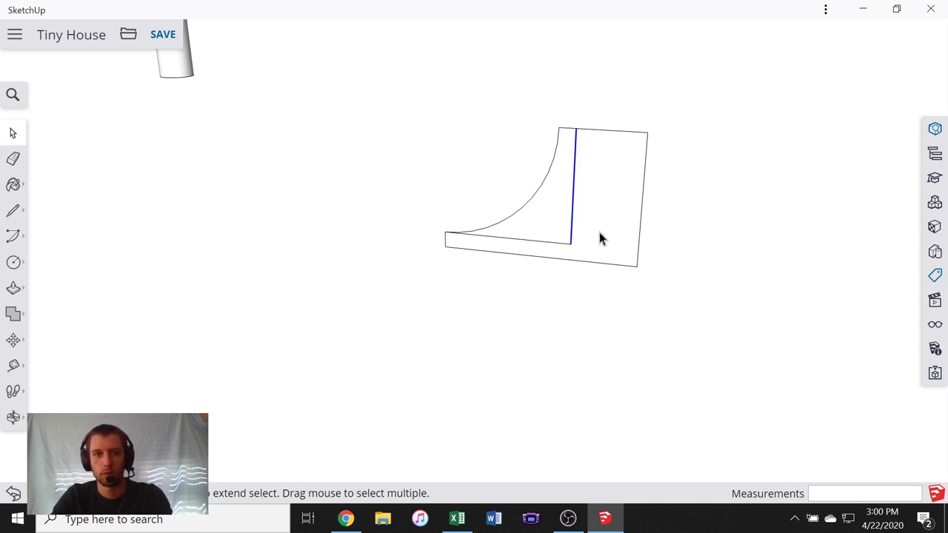
key(Delete)
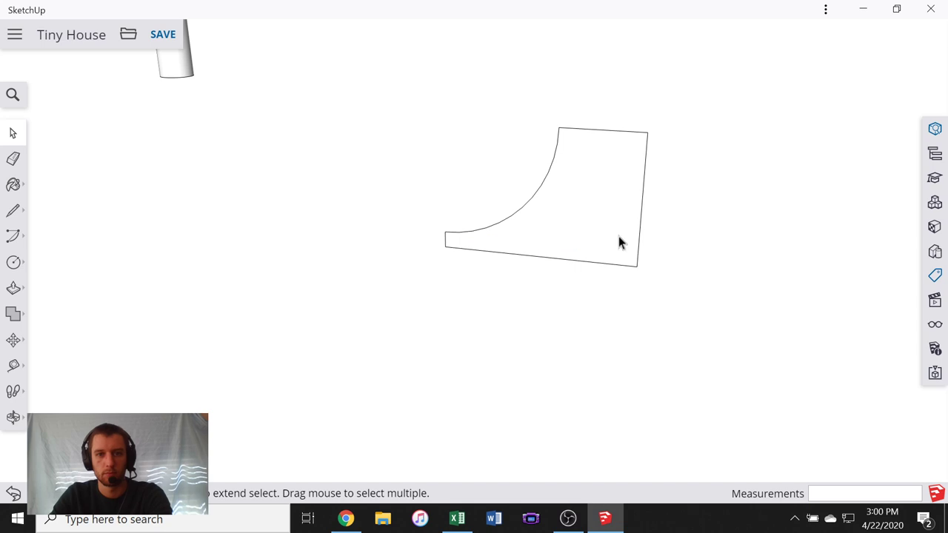
- Move the flange profile's straight vertical inner edge 1/8 inch along the green axis to narrow the profile
click(641, 219)
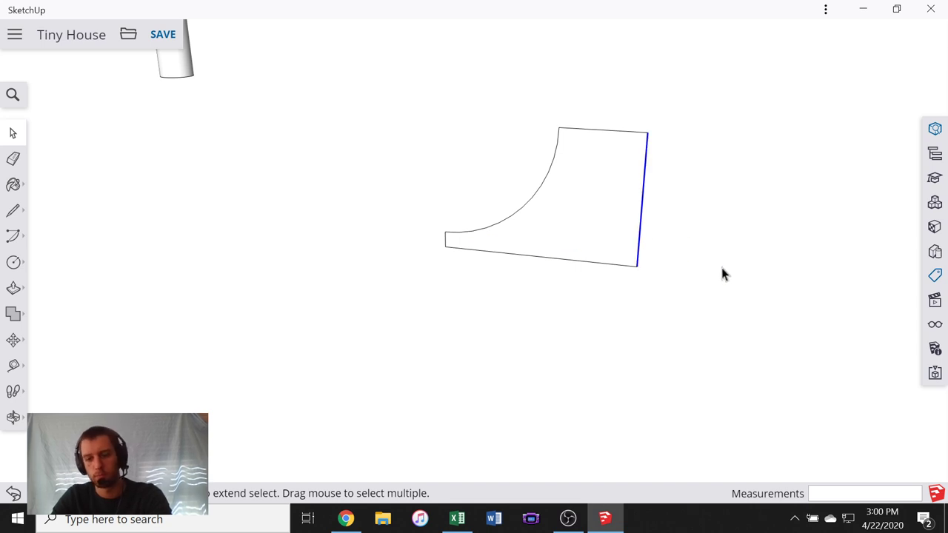
key(m)
drag(743, 241, 707, 270)
text(1/8)
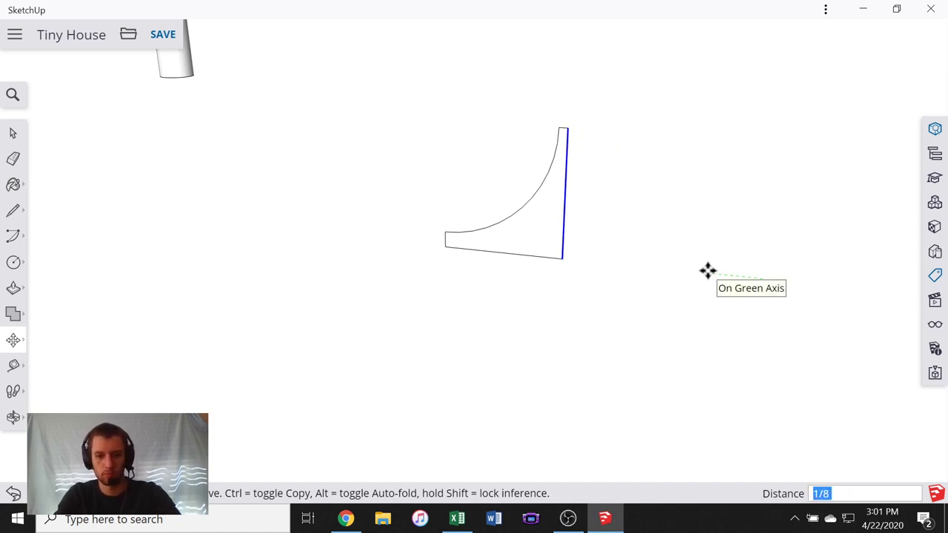
key(Return)
middle_drag(624, 343, 576, 347)
scroll(581, 392, up, 3)
key(c)
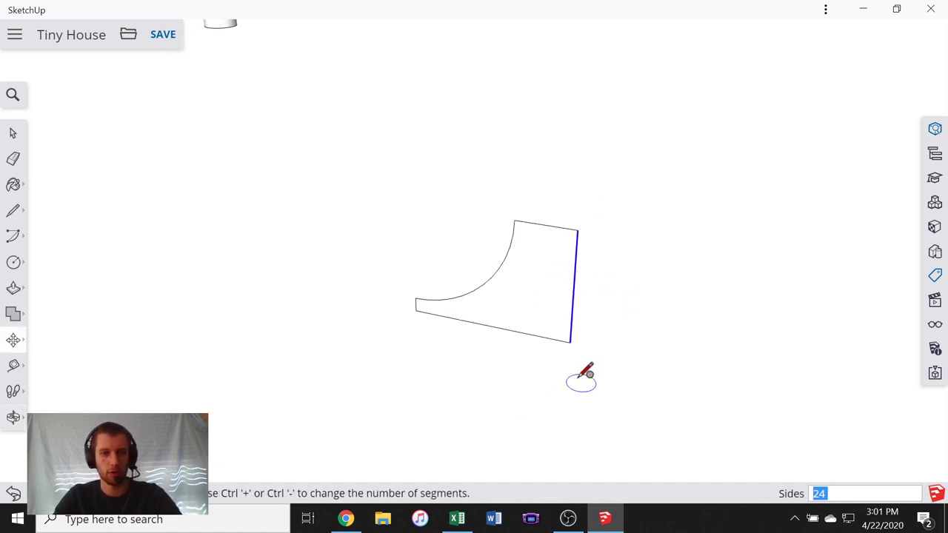
click(569, 342)
key(shift)
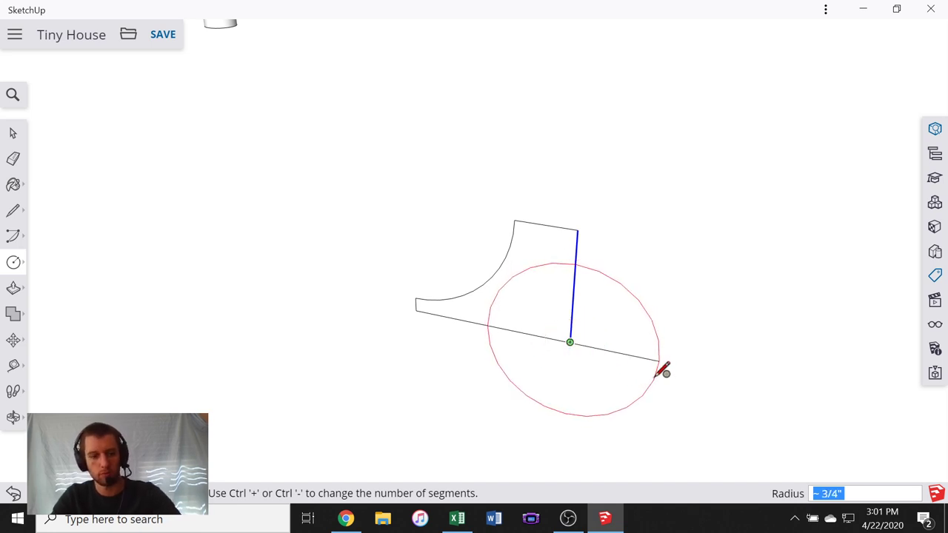
key(ctrl+z)
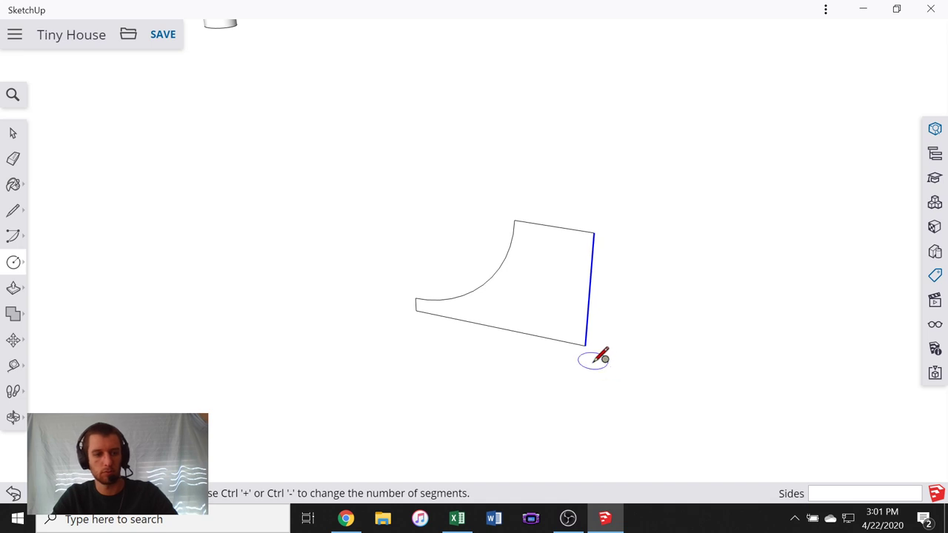
key(ctrl+z)
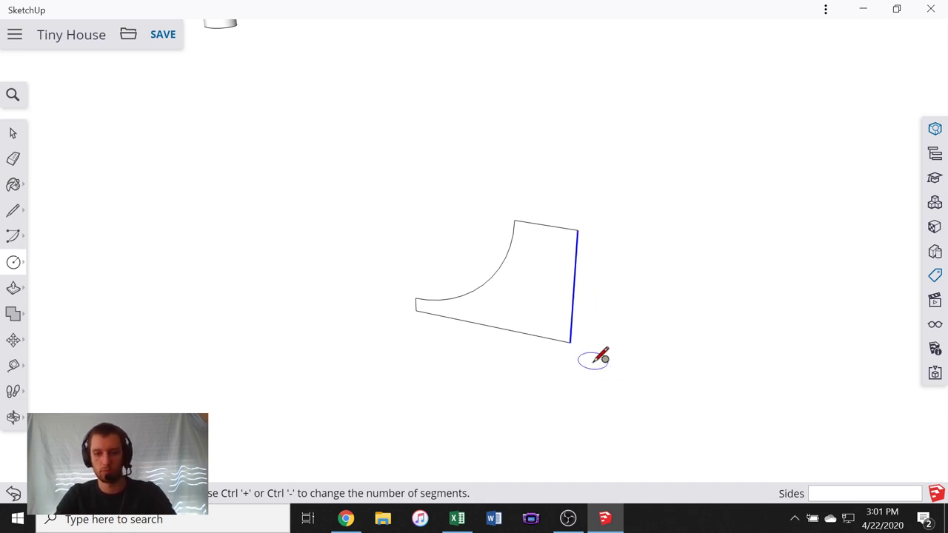
- Draw a horizontal 1 3/8-inch-radius circle centred on the profile's inner lower corner and sweep the profile fully around it with Follow Me
click(570, 342)
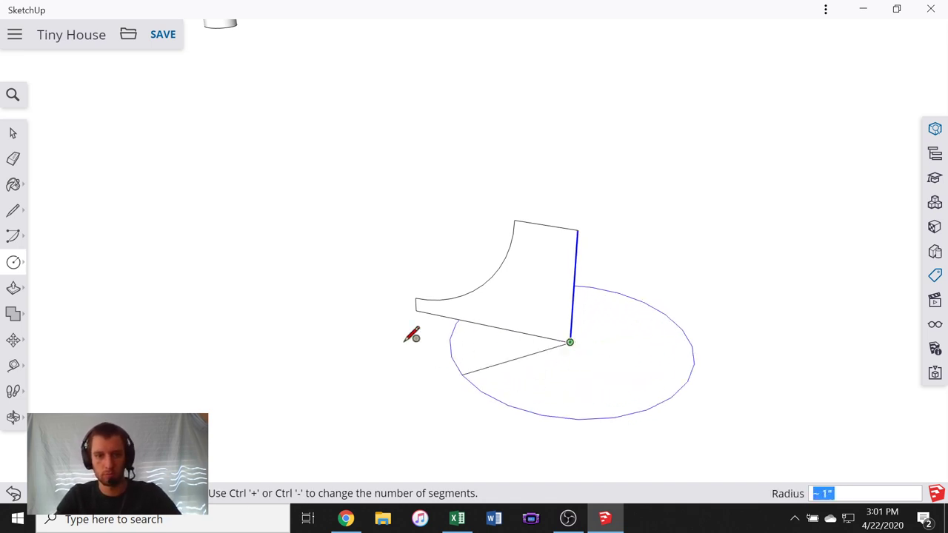
click(418, 308)
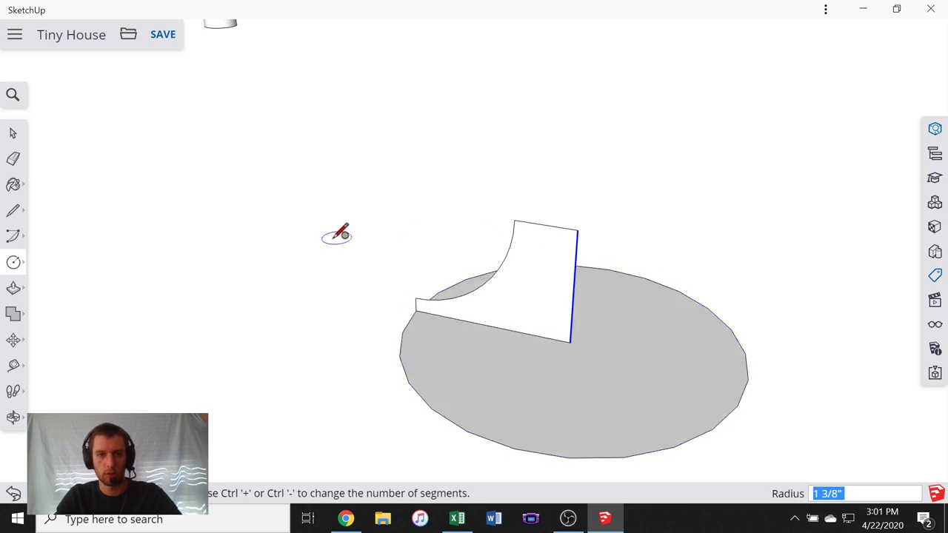
click(9, 290)
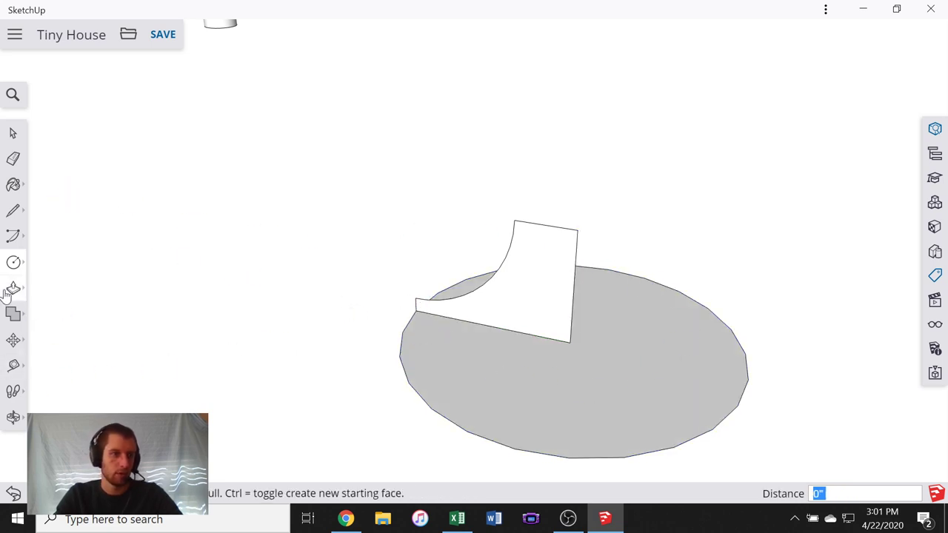
click(8, 292)
click(62, 286)
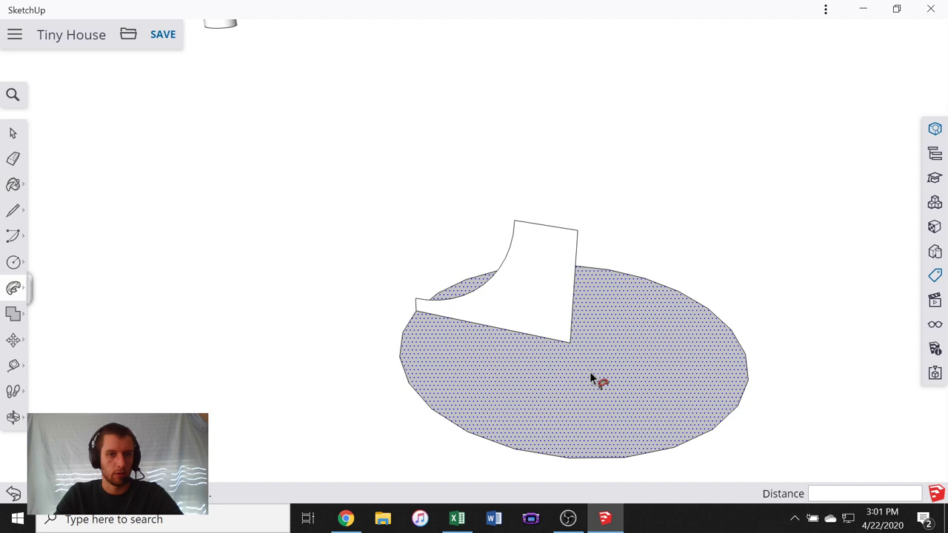
click(526, 311)
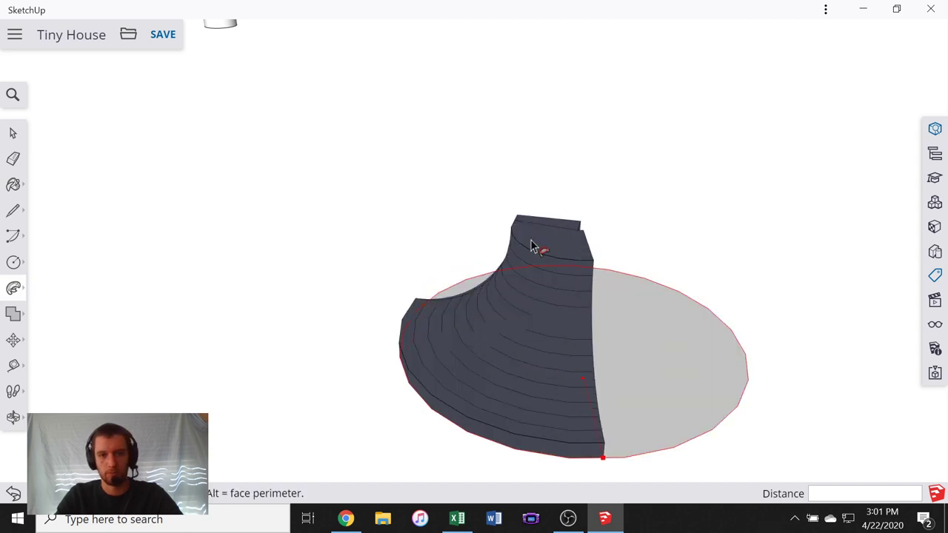
click(424, 259)
middle_drag(474, 318, 462, 309)
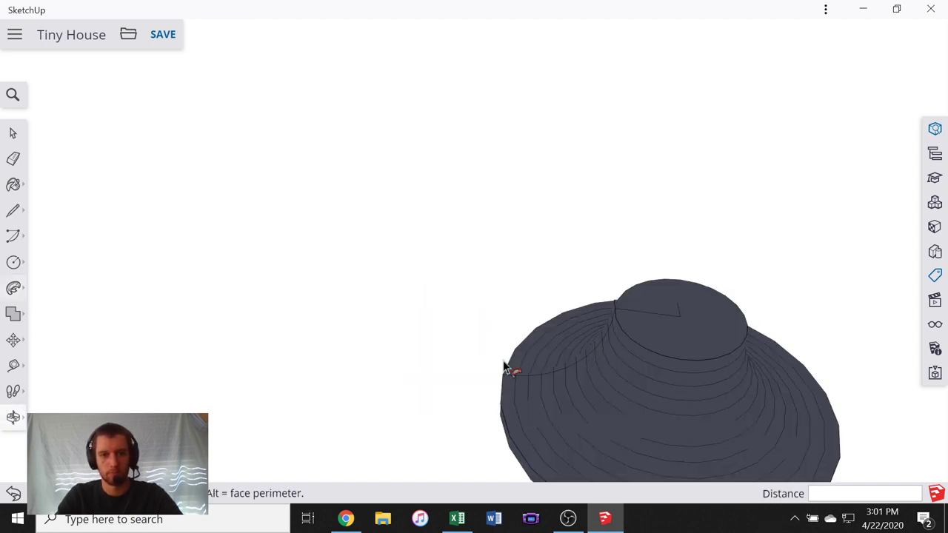
click(508, 369)
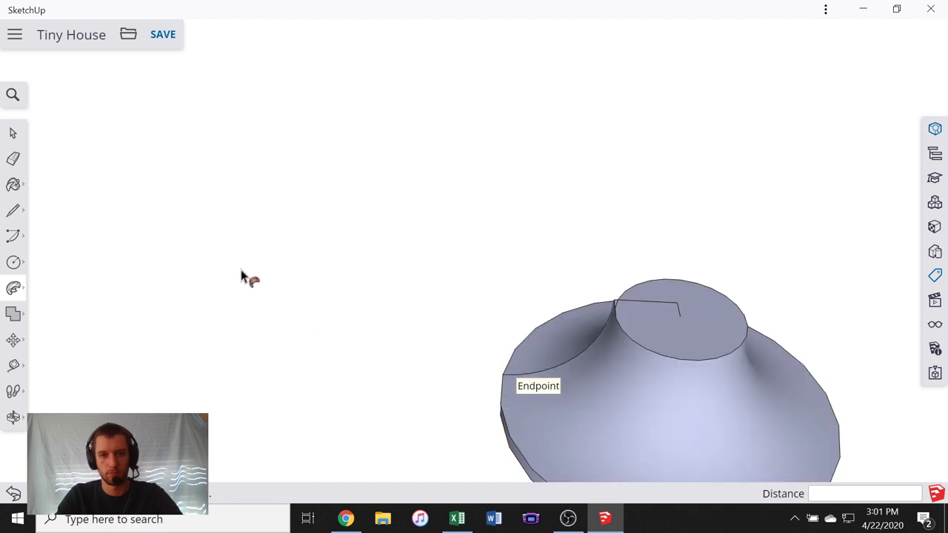
- Delete the sliver edges where the swept flange's seam meets the upper rim
scroll(274, 274, down, 3)
mouse_move(307, 271)
middle_down()
mouse_move(423, 308)
mouse_move(412, 328)
mouse_move(157, 327)
mouse_move(269, 260)
mouse_move(590, 269)
mouse_move(466, 191)
middle_up()
scroll(474, 274, up, 3)
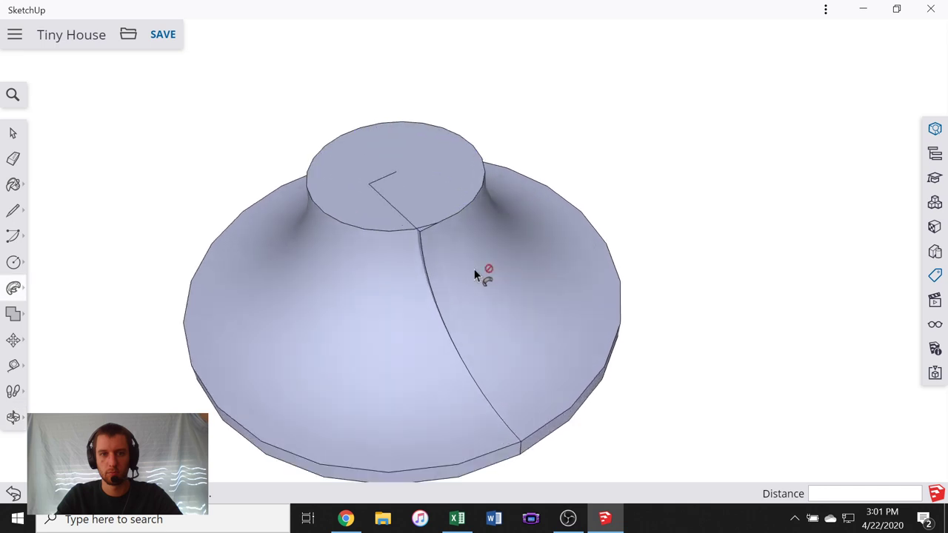
scroll(475, 272, up, 2)
click(12, 133)
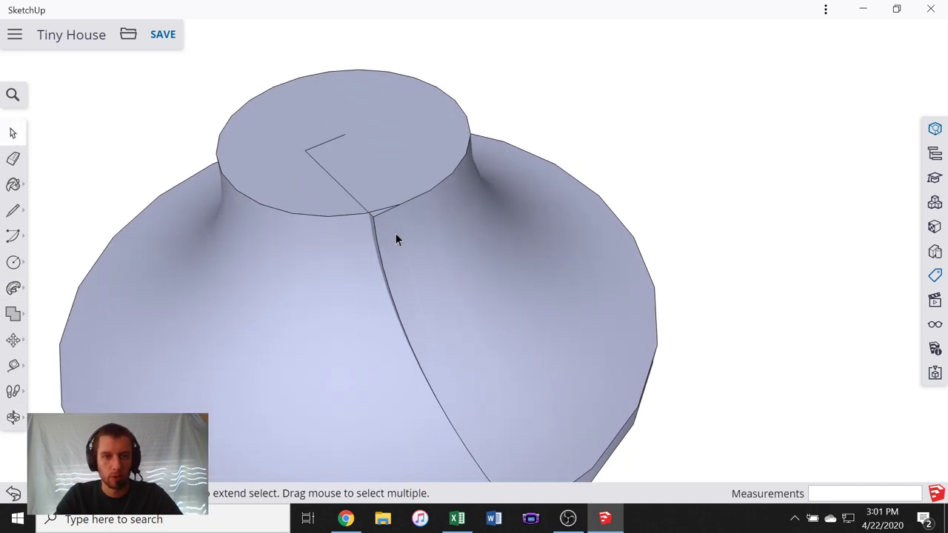
key(Delete)
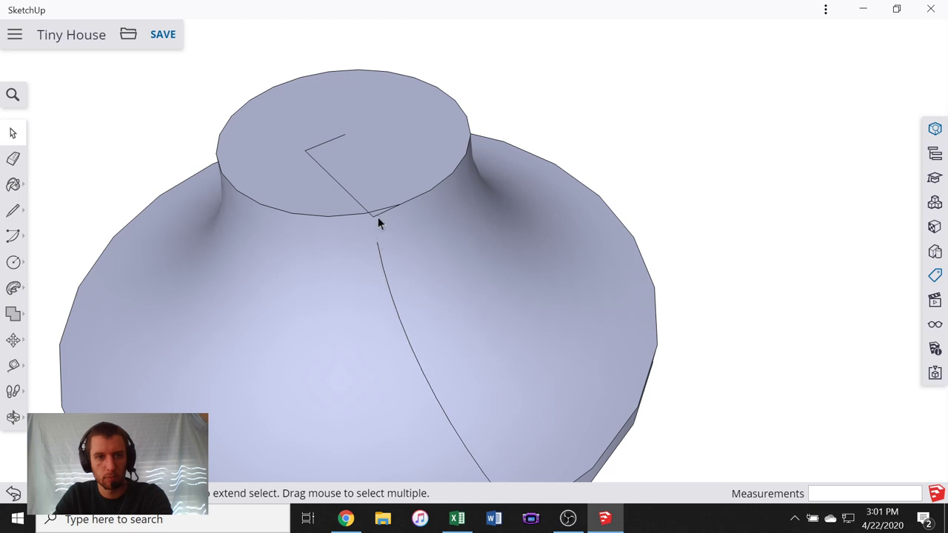
click(377, 217)
key(Delete)
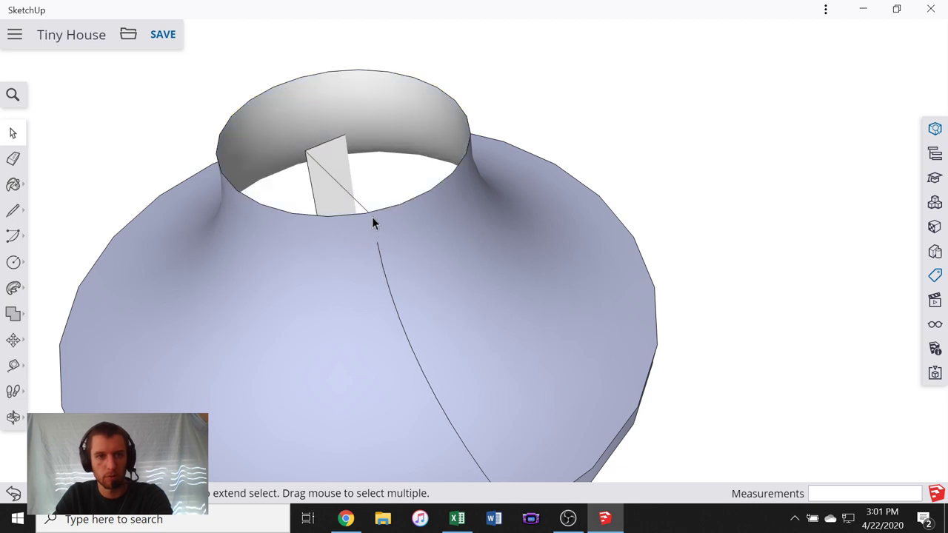
- Draw a circle of about 1/2-inch radius from the top opening's centre to its rim to cap the flange
key(c)
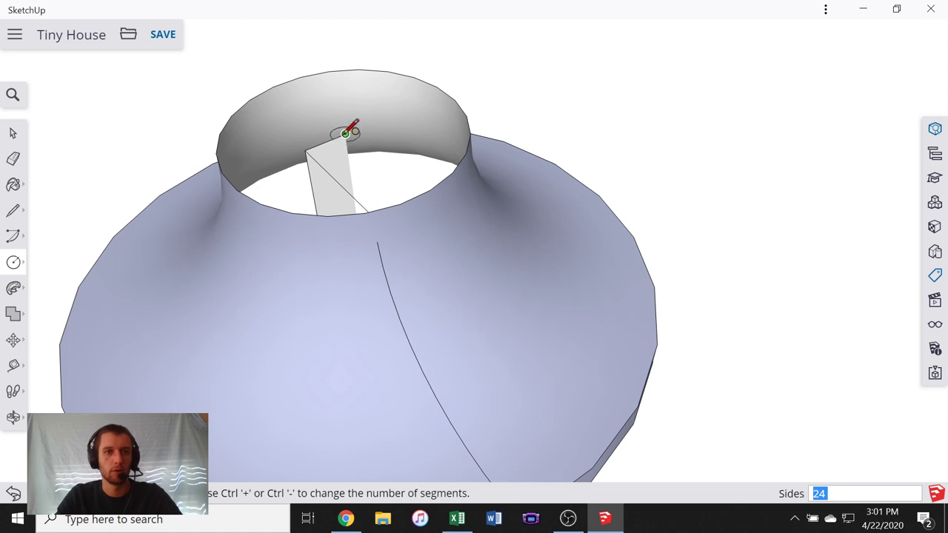
click(345, 133)
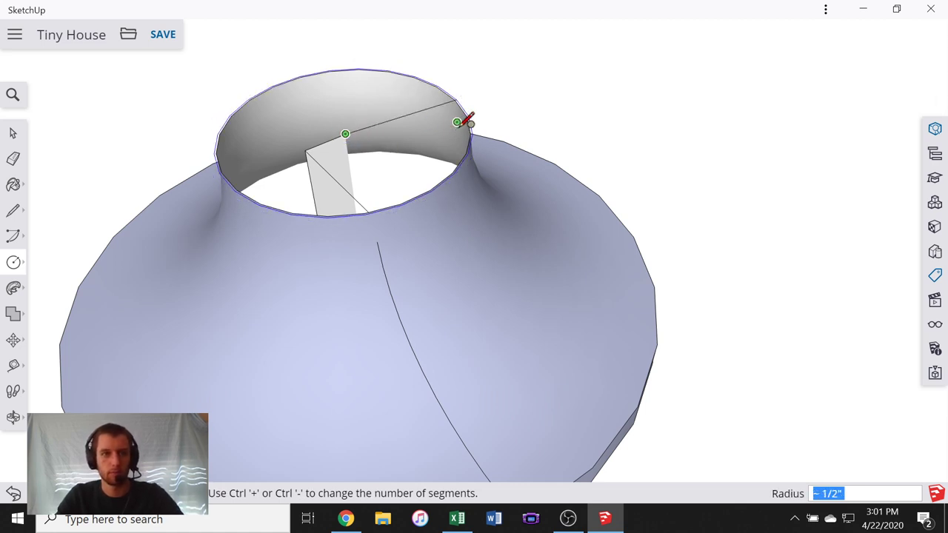
click(467, 114)
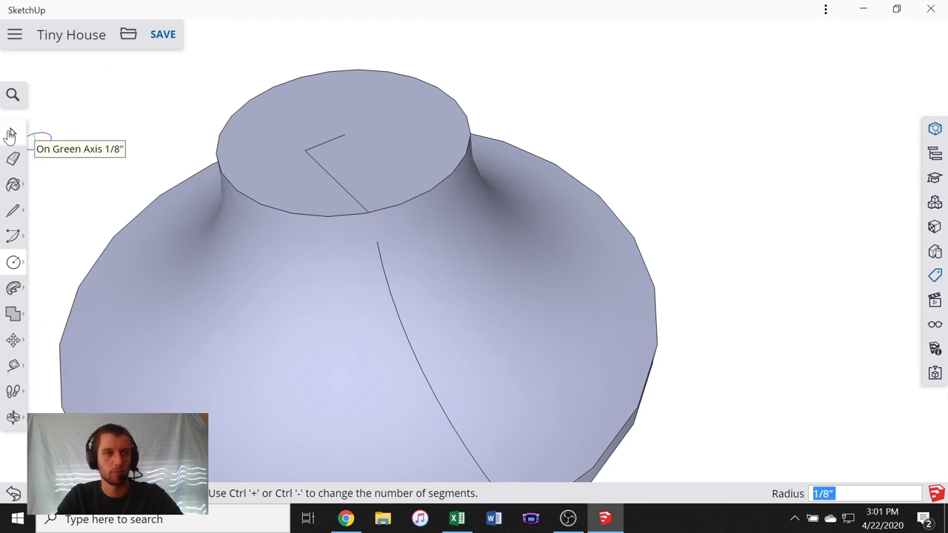
- Delete the stray diagonal line segments left on the flange's round top face
click(12, 132)
click(333, 178)
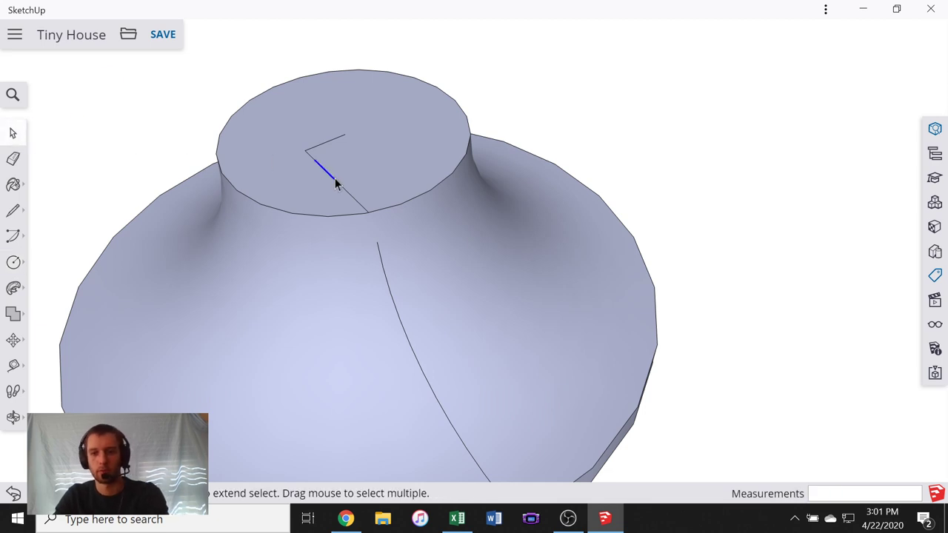
key(Delete)
click(344, 188)
key(Delete)
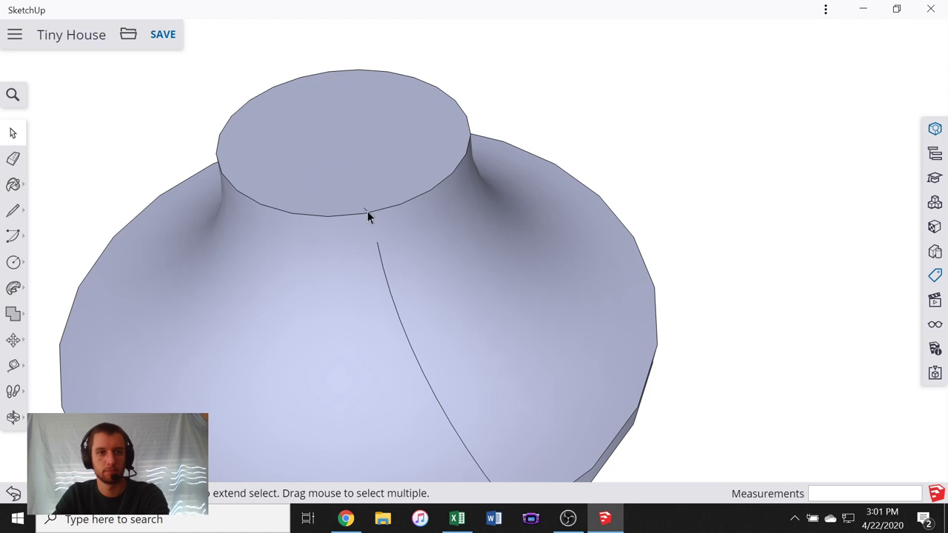
- Delete the curved seam segments running down the flange's flared side to the base lip
click(386, 283)
key(Delete)
click(380, 264)
key(Delete)
scroll(468, 393, down, 2)
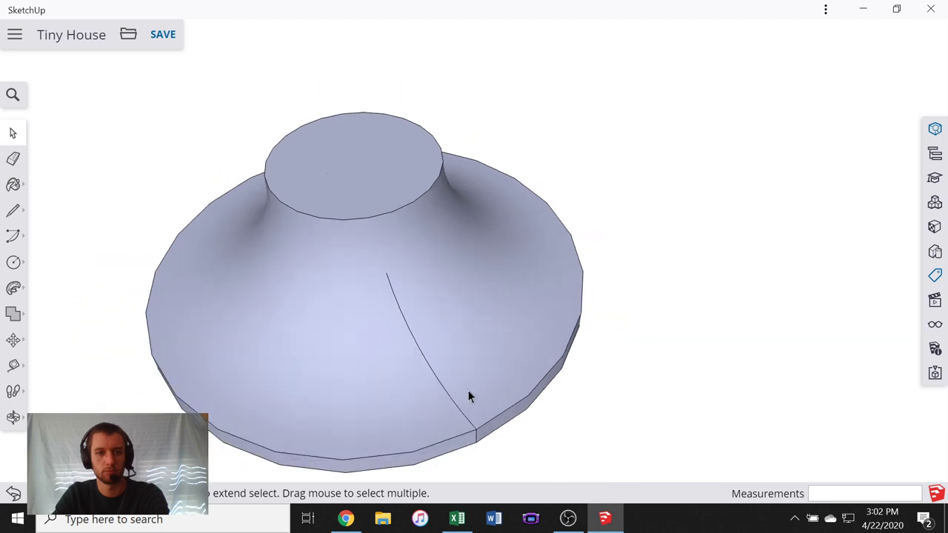
scroll(321, 274, up, 2)
click(345, 225)
key(Delete)
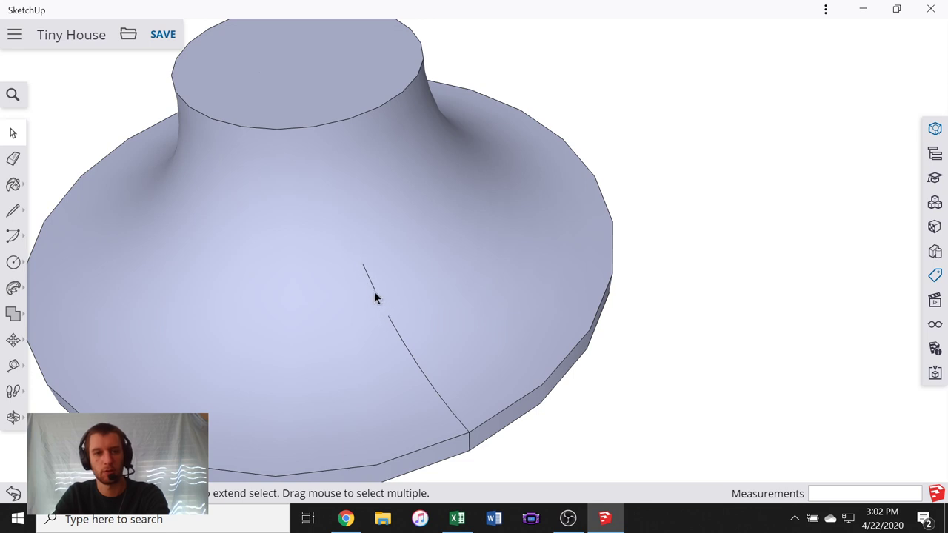
click(373, 289)
key(Delete)
click(399, 334)
key(Delete)
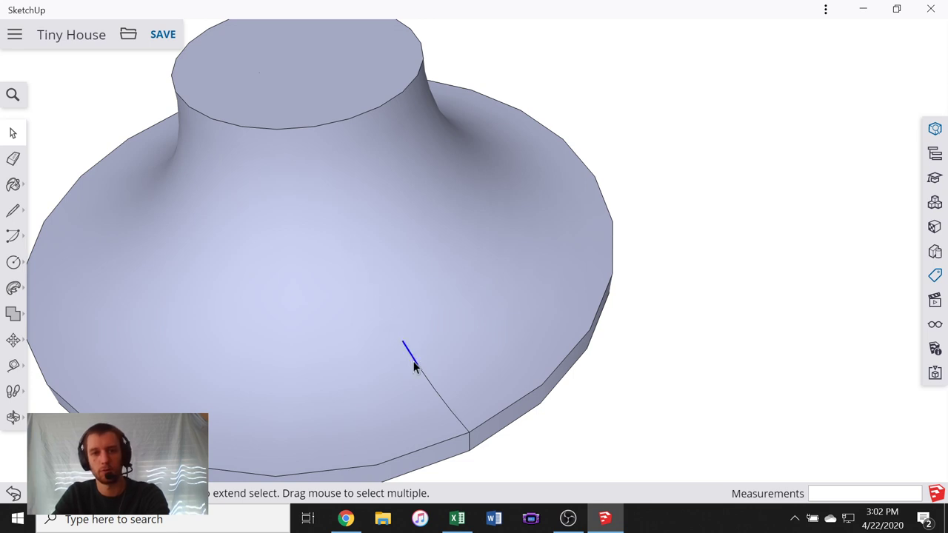
click(427, 380)
key(Delete)
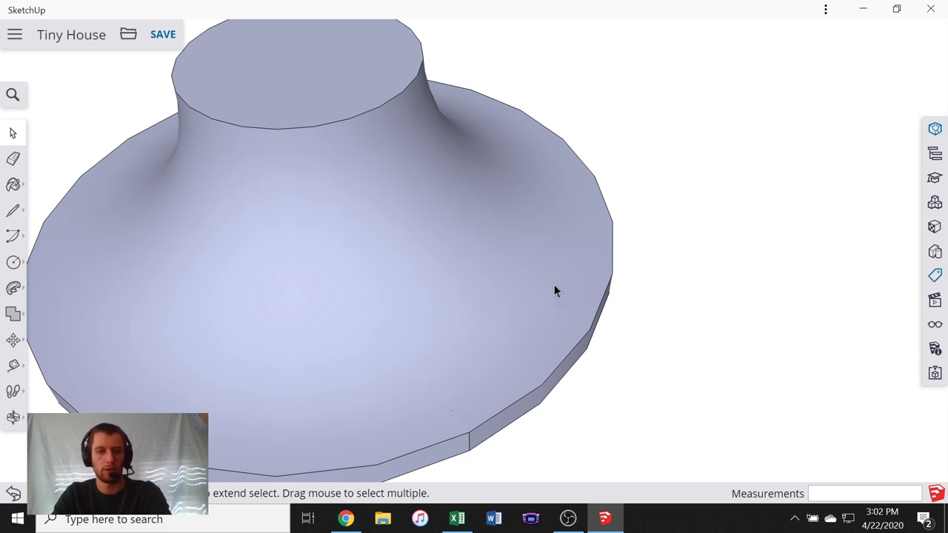
- Try to delete the short vertical seam edge on the flange's base lip
middle_drag(555, 291, 359, 296)
scroll(360, 220, down, 5)
middle_drag(360, 220, 626, 114)
scroll(389, 281, up, 4)
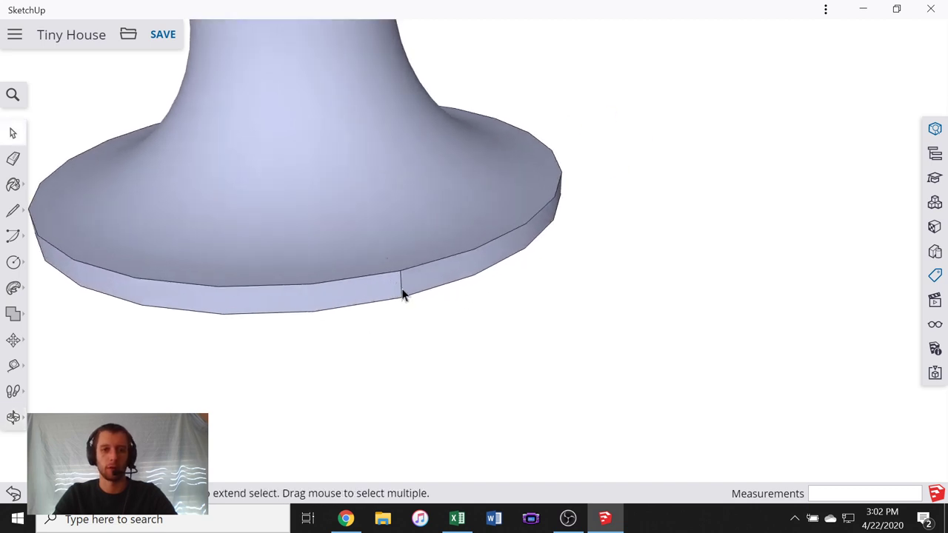
key(Delete)
key(ctrl+z)
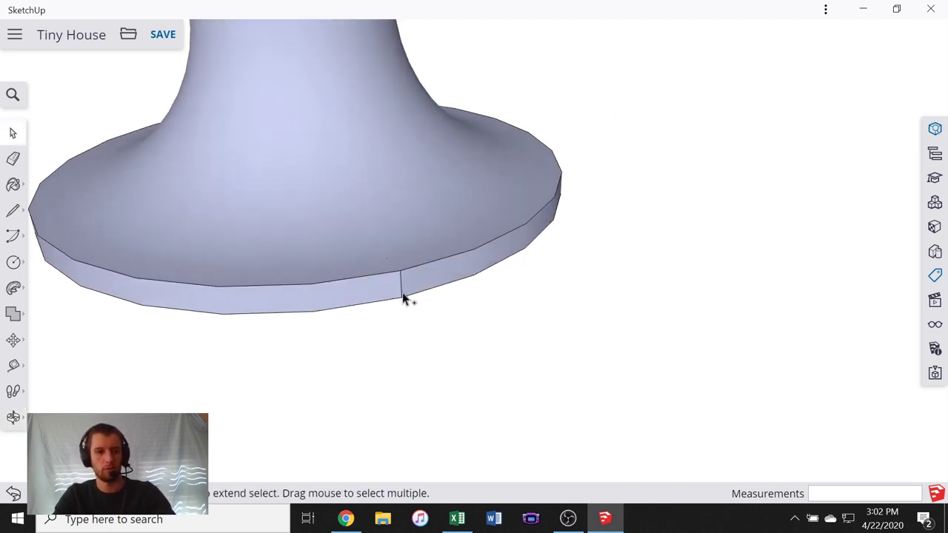
scroll(544, 302, down, 5)
middle_drag(492, 364, 371, 187)
scroll(372, 187, up, 4)
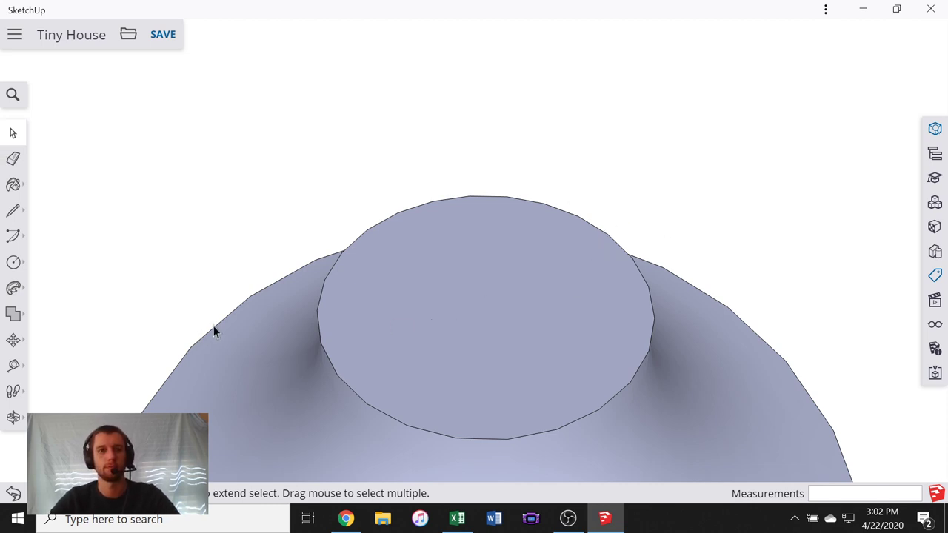
key(c)
scroll(400, 309, down, 1)
click(373, 388)
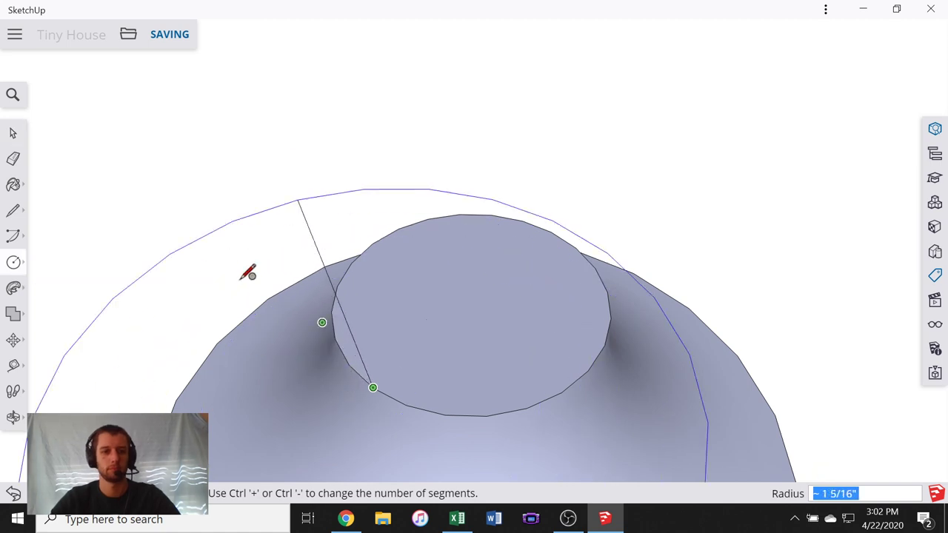
- Mark the centre of the flange's top rim and draw a concentric circle of 3/8-inch radius on the top face
click(13, 133)
click(348, 362)
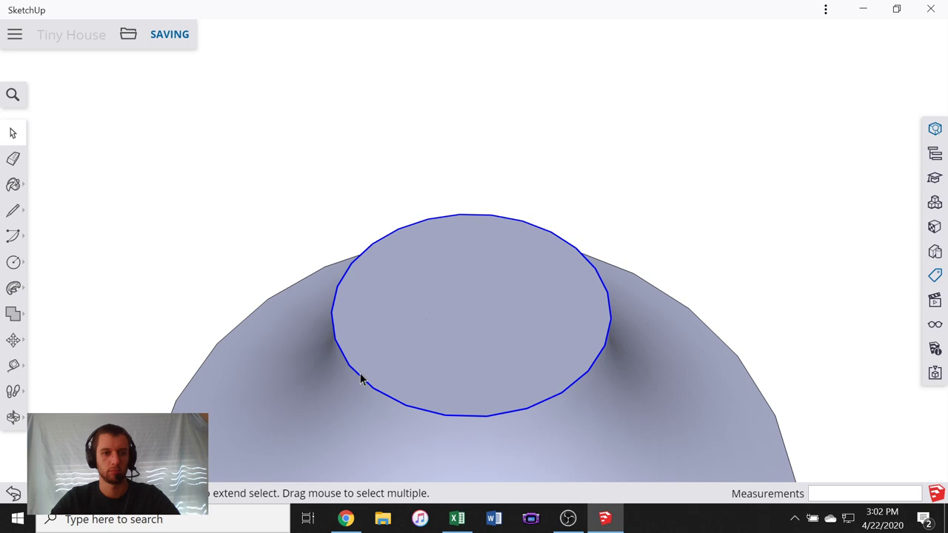
right_click(360, 375)
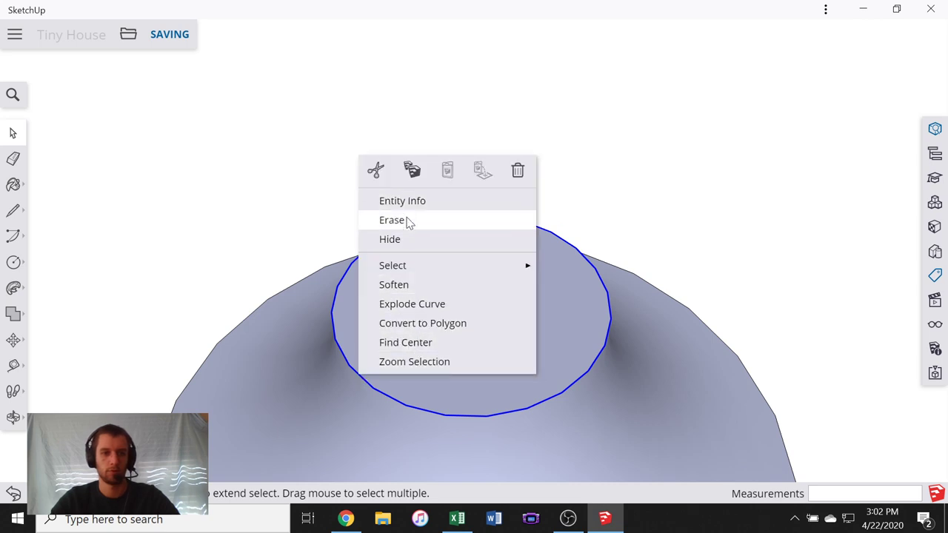
click(417, 344)
key(c)
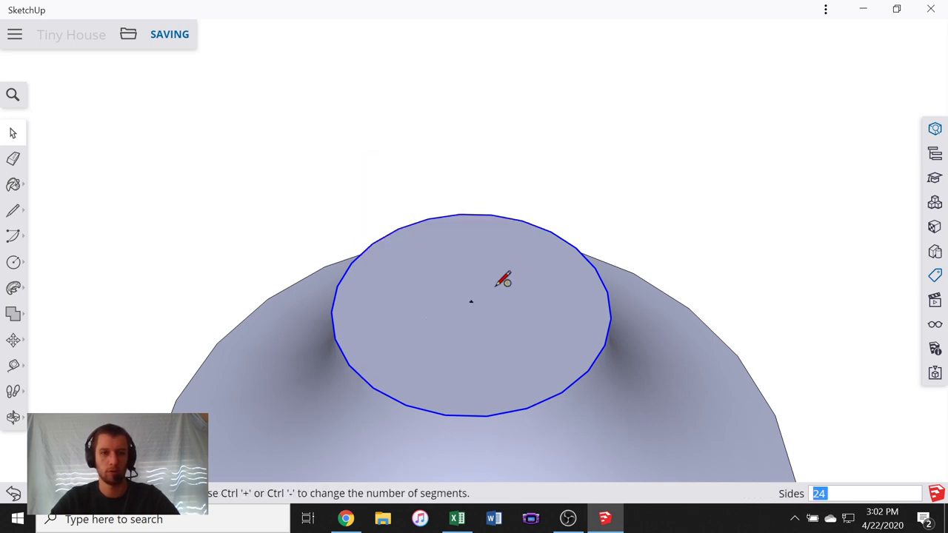
click(471, 301)
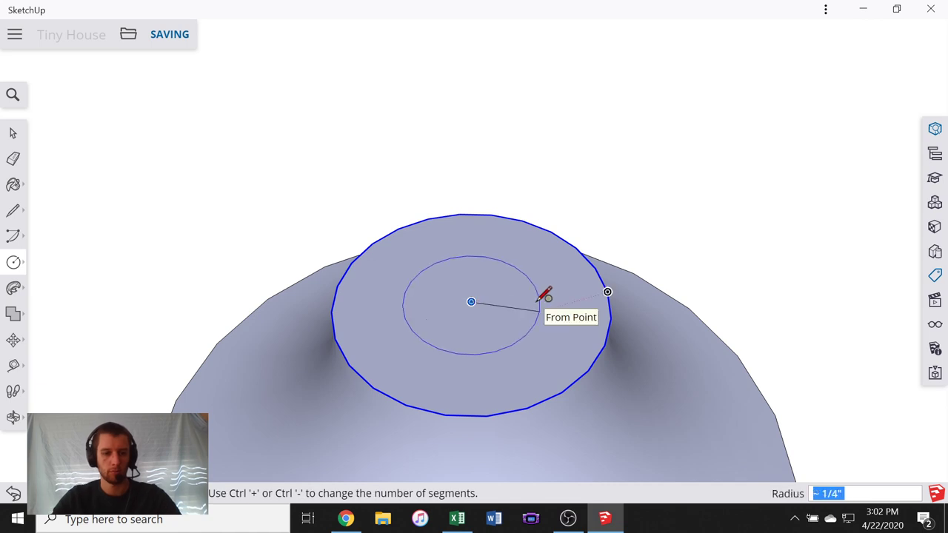
key(Return)
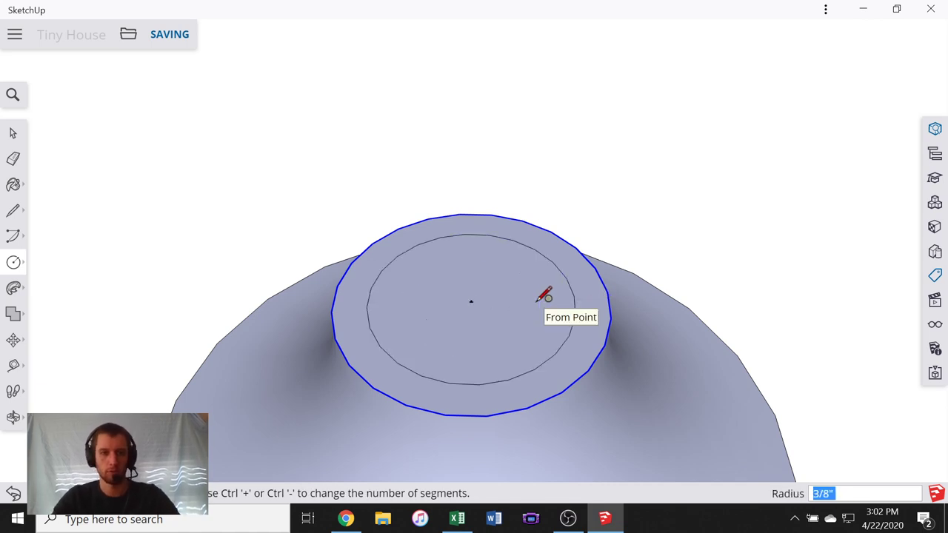
- Push the inner circle on the flange's top face 1/4 inch down to form a round recess
key(p)
click(499, 326)
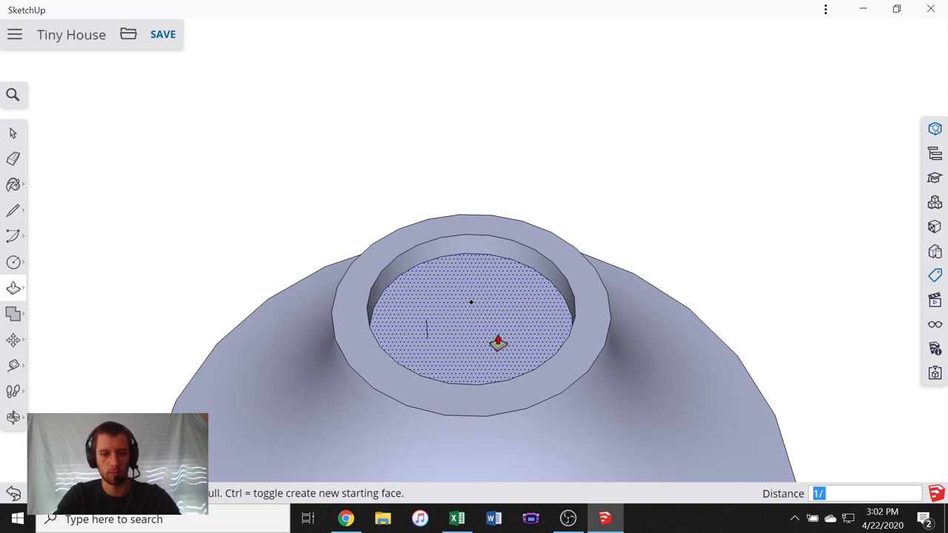
click(498, 342)
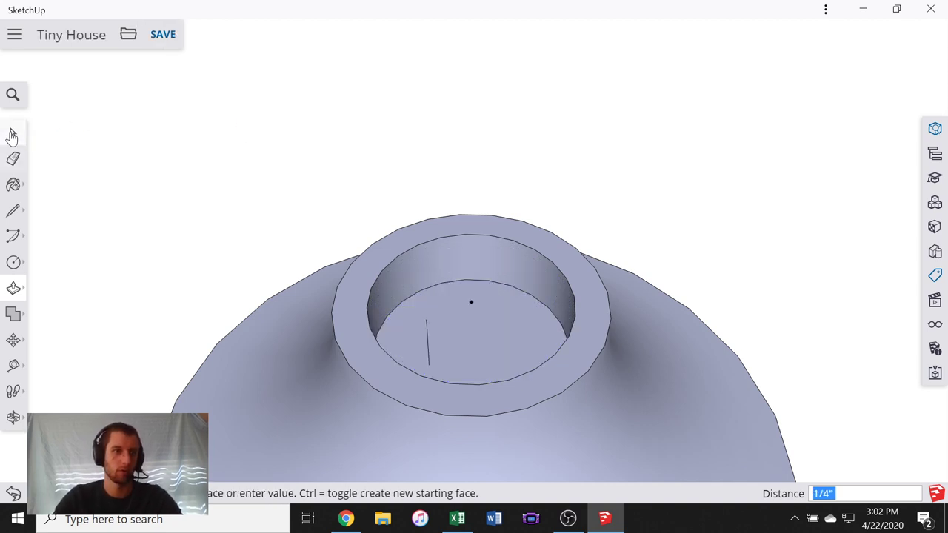
click(13, 134)
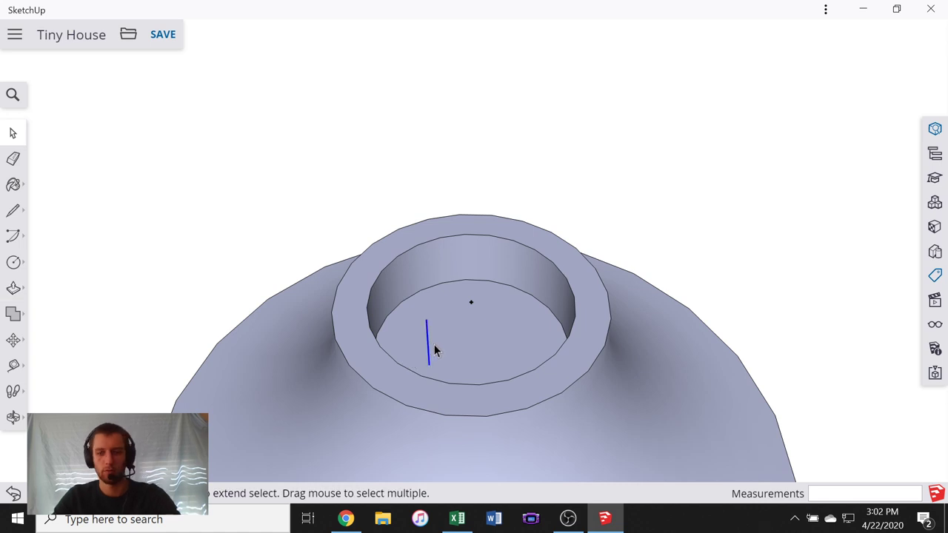
- Select the complete base flange geometry and make it a group
scroll(494, 328, down, 3)
middle_drag(508, 252, 493, 197)
scroll(566, 295, down, 3)
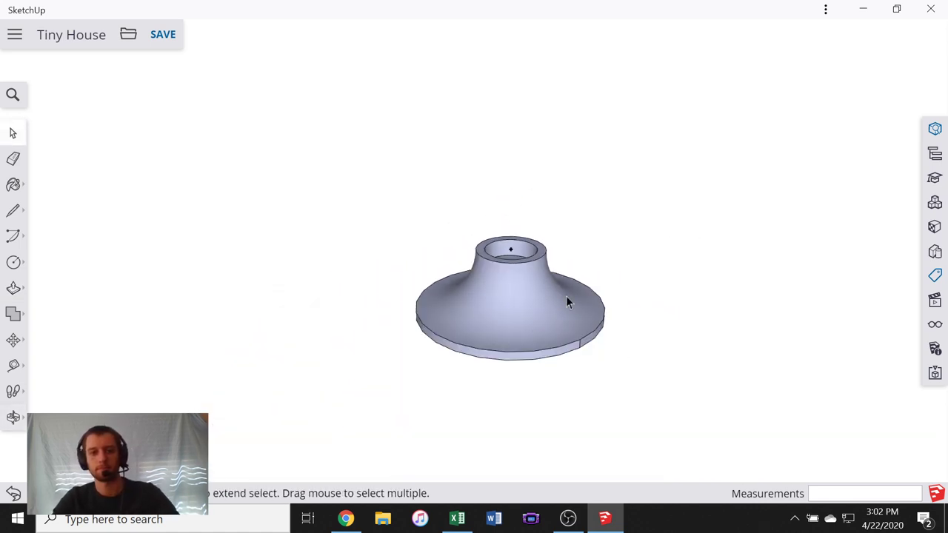
middle_drag(565, 295, 398, 215)
drag(398, 207, 627, 422)
right_click(523, 297)
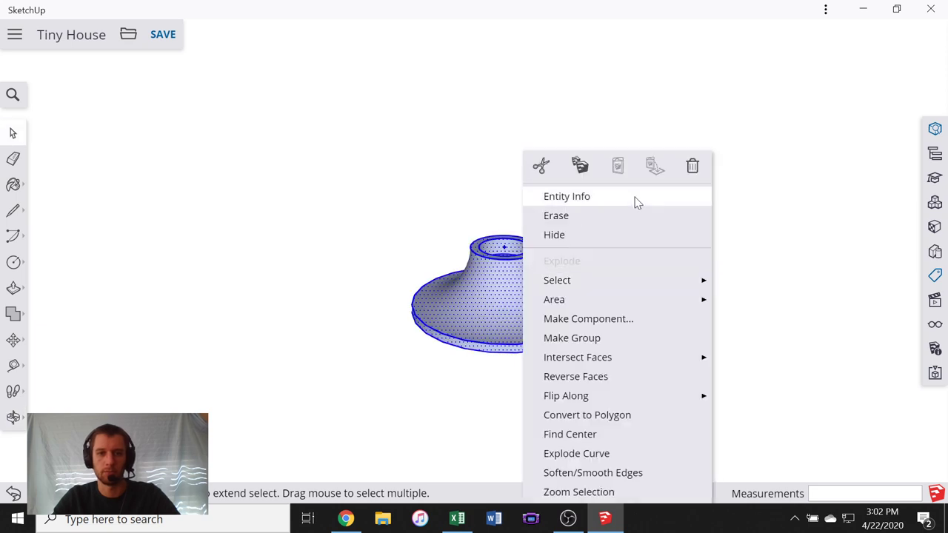
click(611, 339)
- Select the whole standalone table leg pipe and make it a group
scroll(634, 237, down, 5)
middle_drag(635, 248, 700, 213)
scroll(656, 185, up, 3)
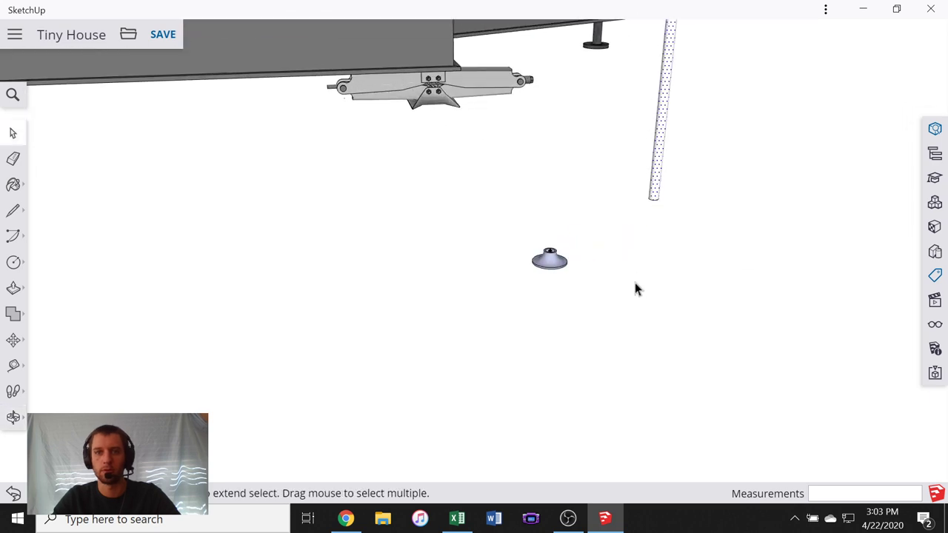
middle_drag(634, 289, 641, 56)
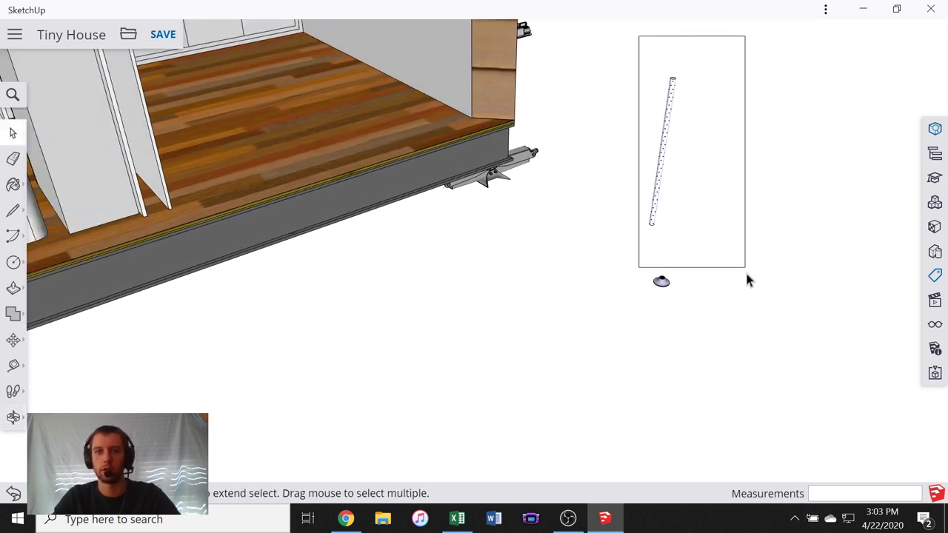
right_click(657, 197)
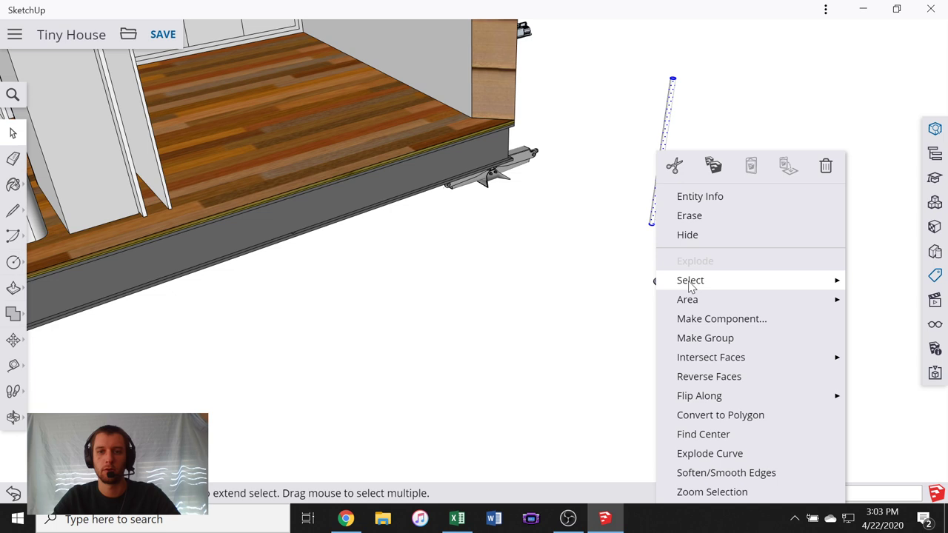
click(689, 337)
- Move the pipe group down from its bottom corner onto the base flange, centred on the flange's neck
scroll(630, 205, up, 5)
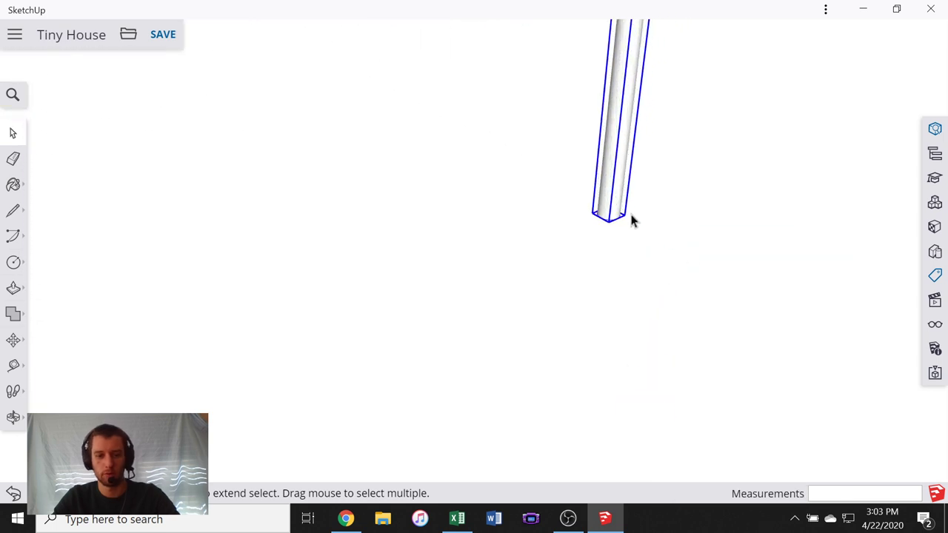
key(m)
scroll(603, 225, up, 3)
click(608, 220)
scroll(729, 207, down, 5)
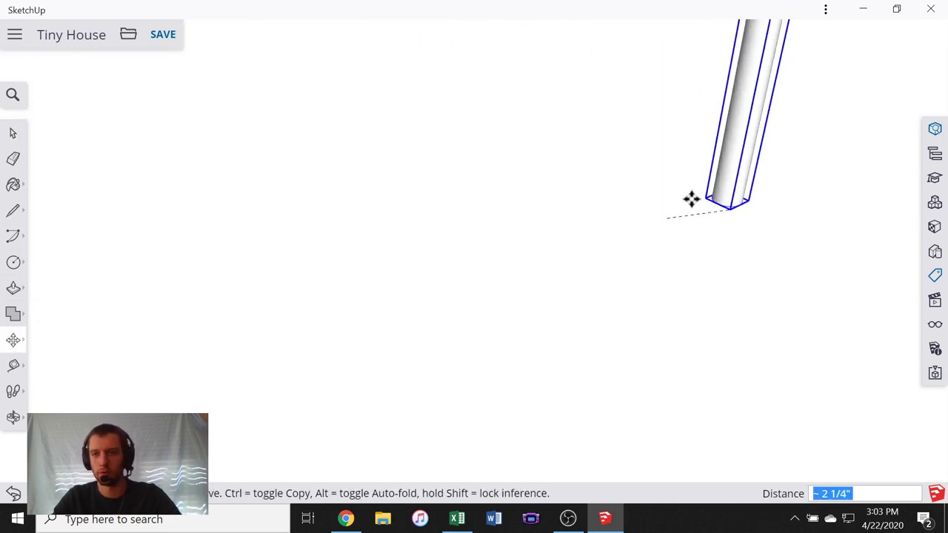
scroll(617, 196, down, 5)
scroll(646, 333, up, 8)
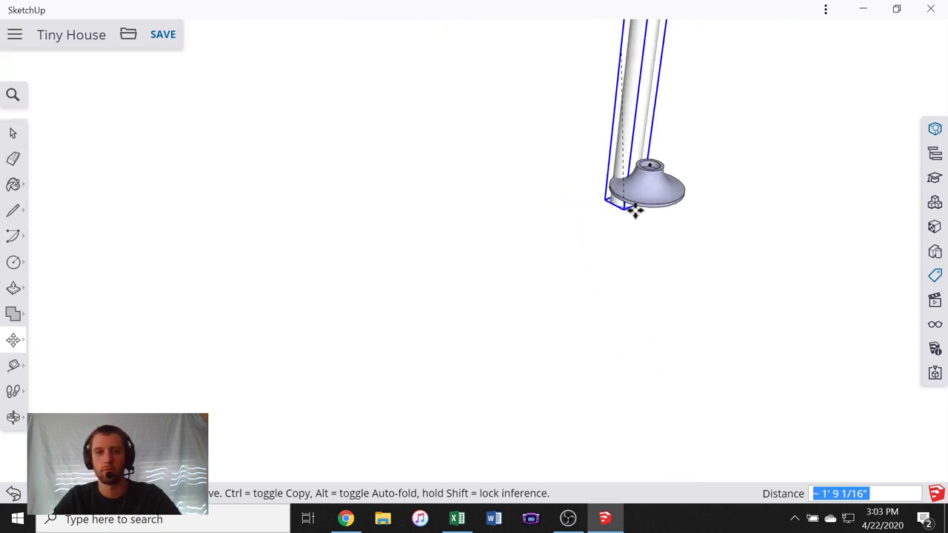
scroll(659, 170, up, 2)
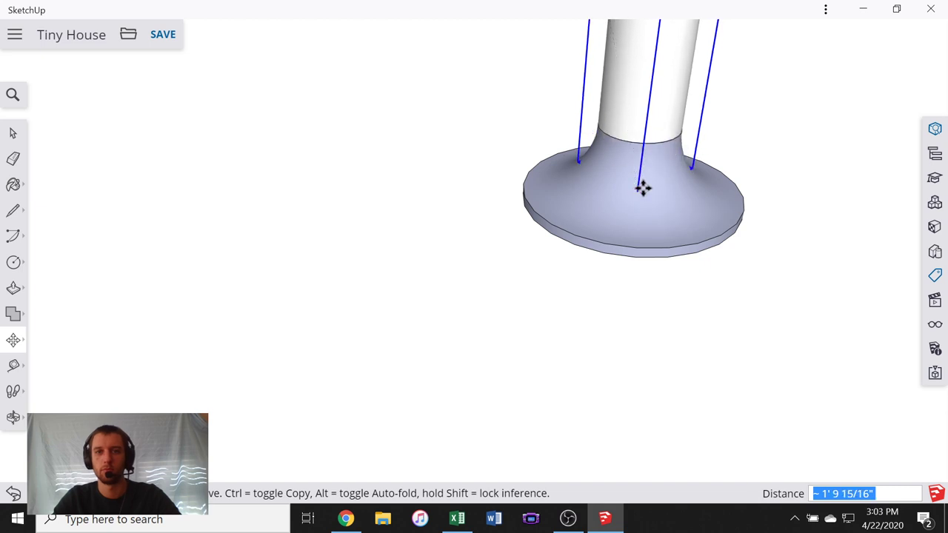
middle_drag(641, 187, 501, 239)
scroll(513, 236, up, 10)
scroll(501, 239, up, 3)
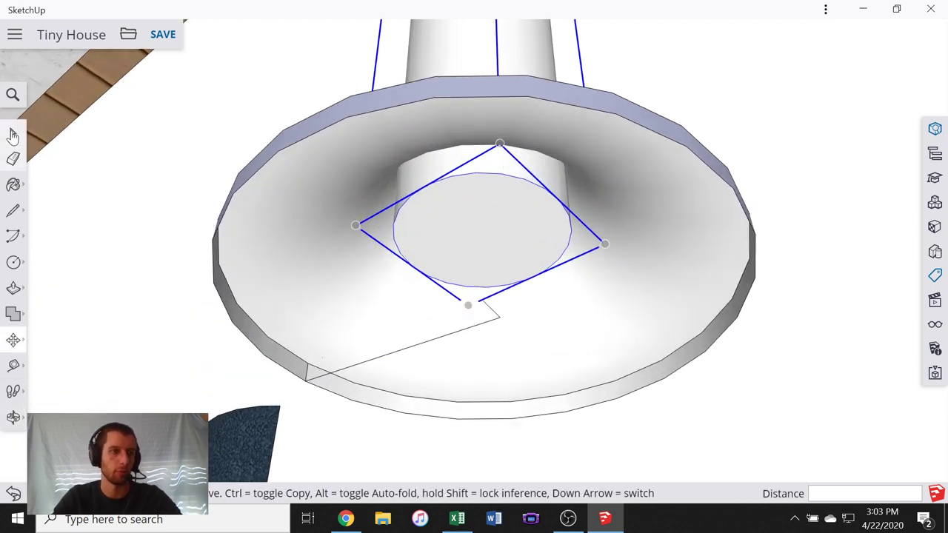
- Open the pipe group and mark the centre point of its bottom circle
click(13, 134)
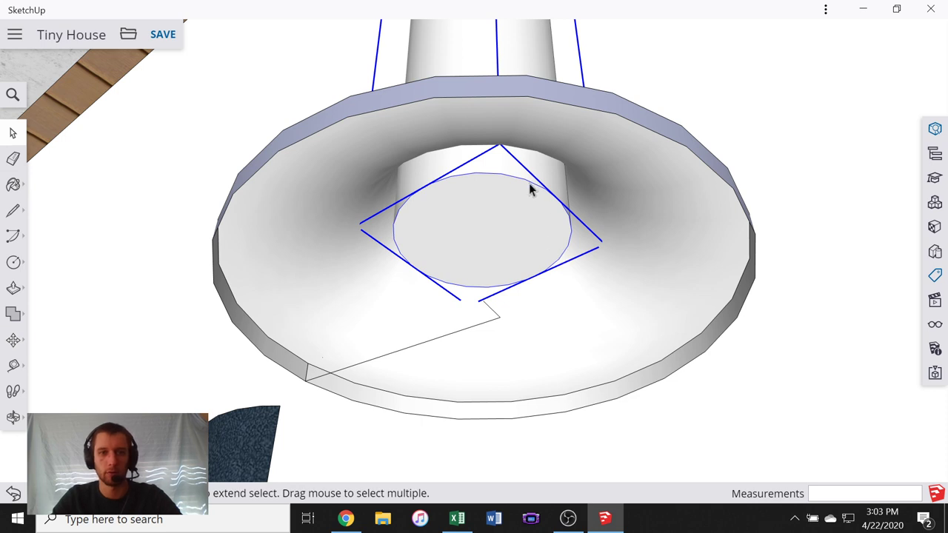
right_click(529, 185)
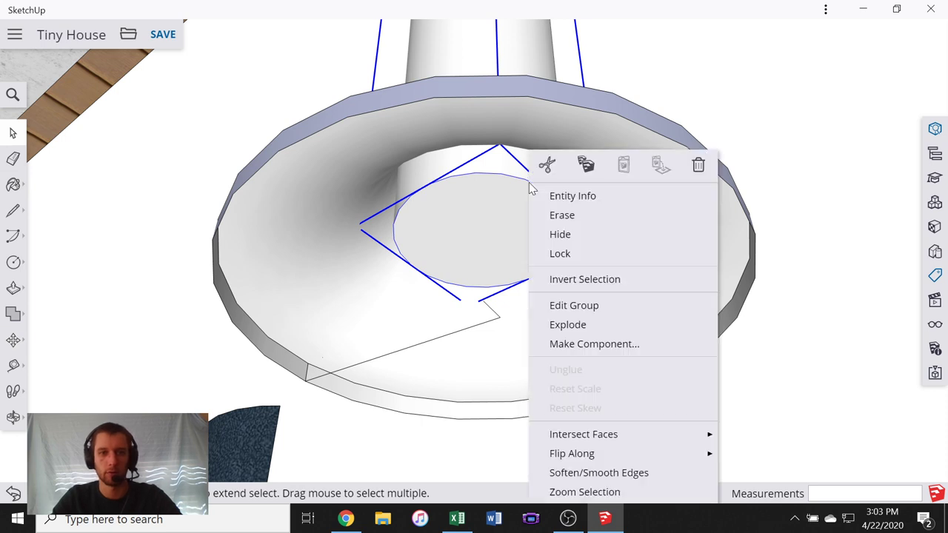
click(457, 261)
double_click(488, 243)
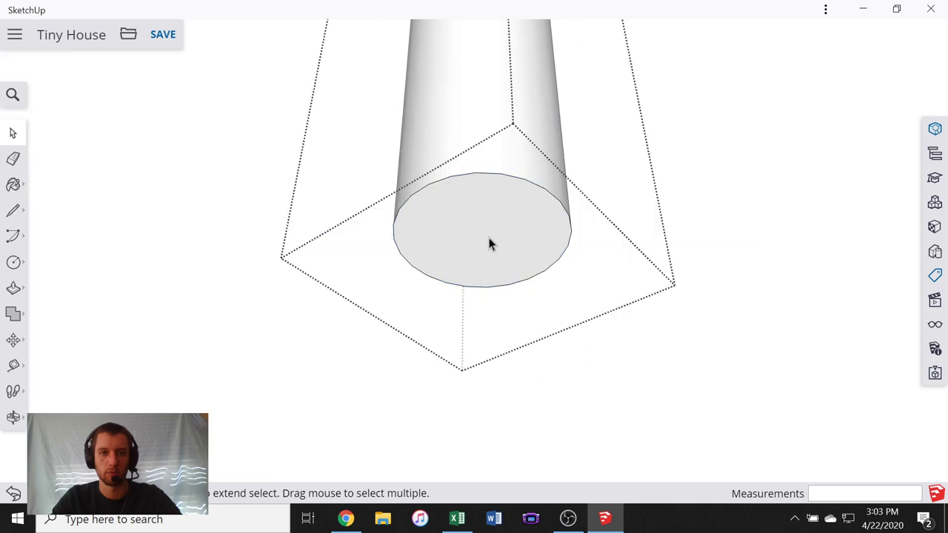
right_click(553, 279)
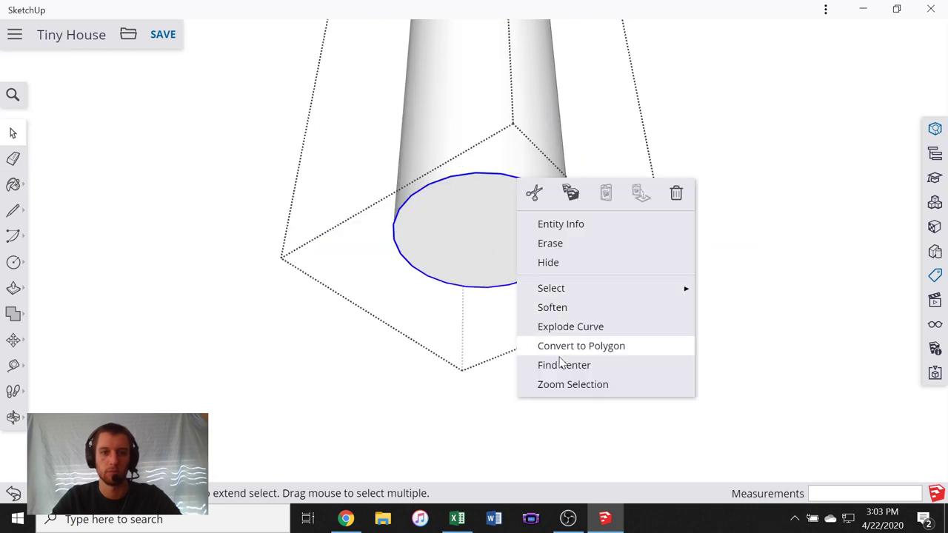
click(560, 363)
click(724, 344)
- Inside the pipe group, push the pipe's bottom face up 1 inch to shorten it, and close the group
scroll(666, 329, down, 3)
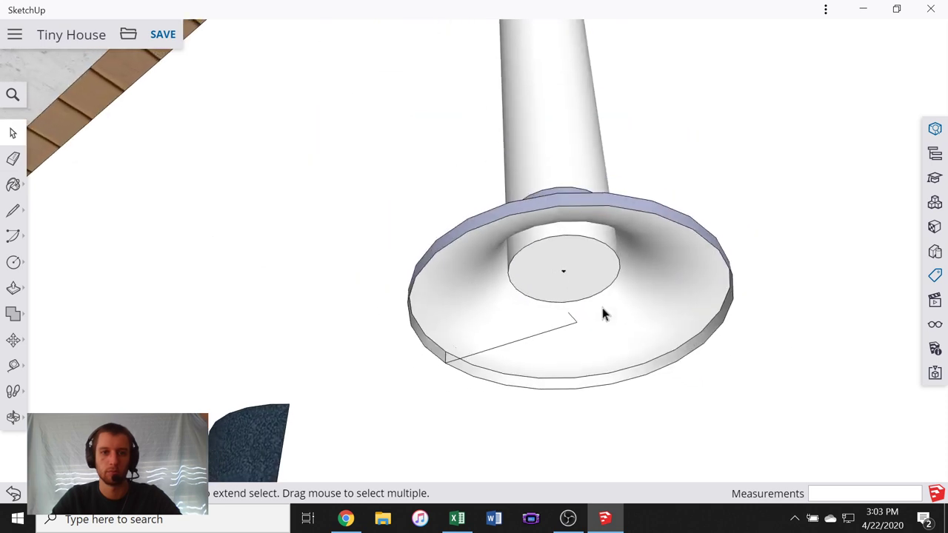
middle_drag(603, 313, 526, 249)
scroll(533, 263, up, 2)
key(space)
click(545, 274)
double_click(545, 274)
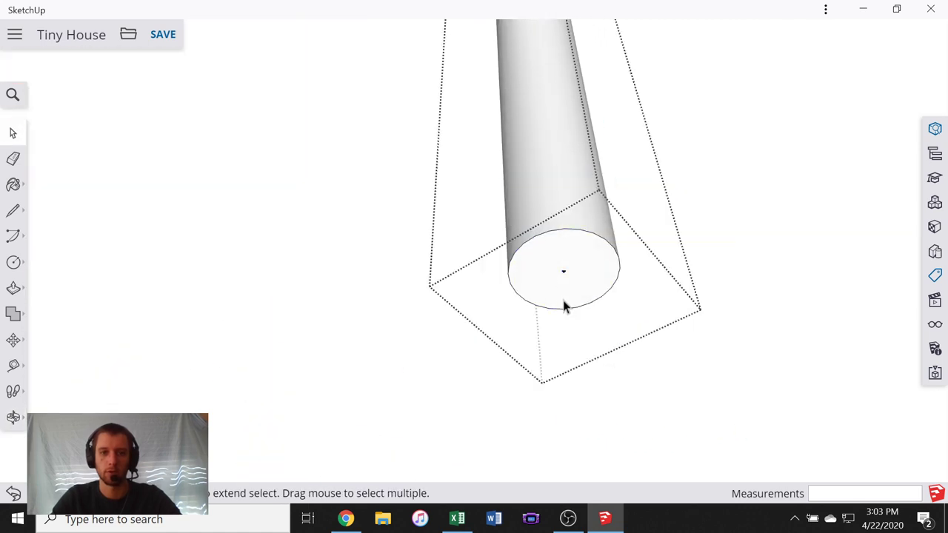
key(p)
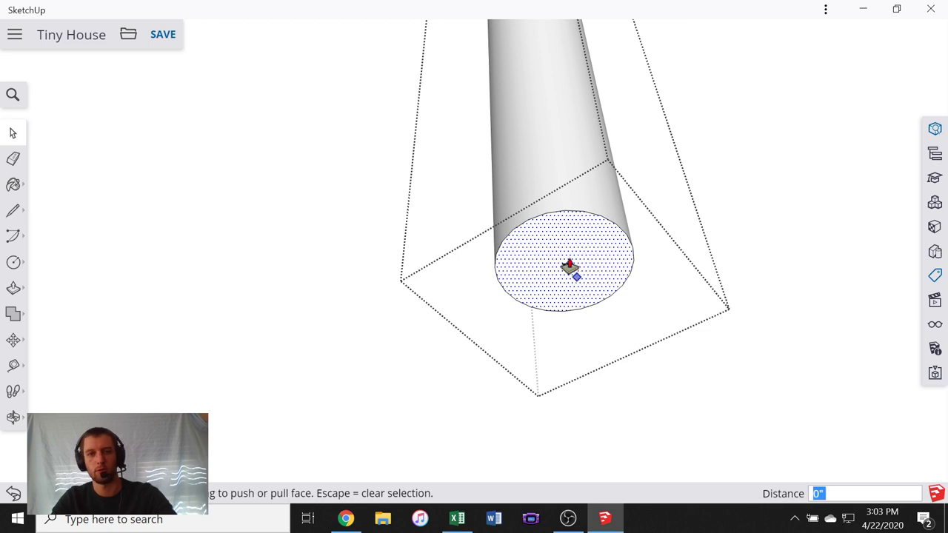
drag(567, 266, 639, 264)
click(639, 264)
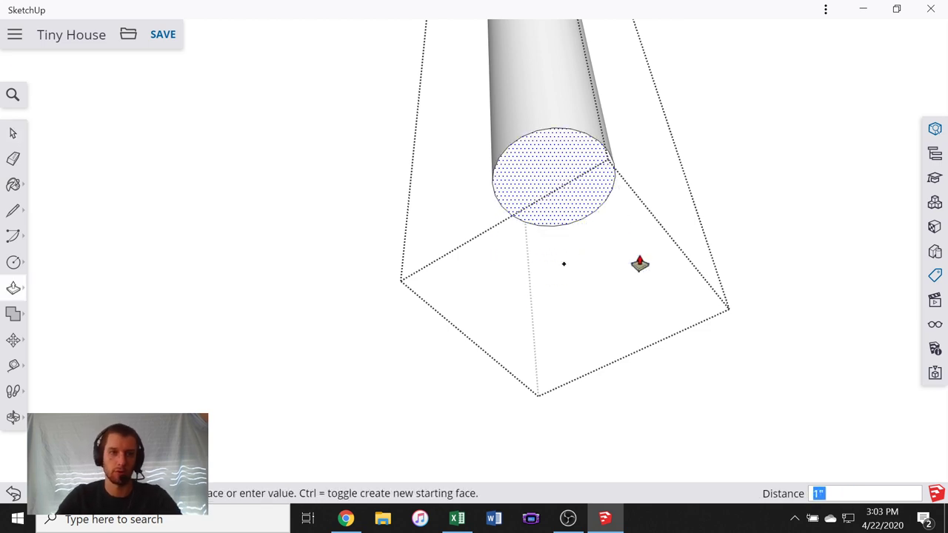
click(14, 135)
scroll(344, 184, down, 2)
click(342, 185)
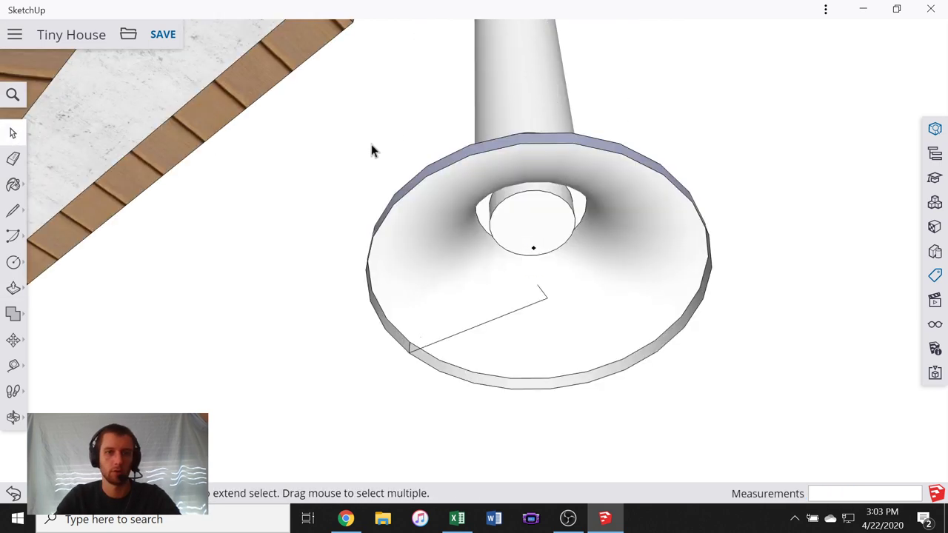
- Move the pipe group straight down about 7/16 inch so its bottom edge meets the flange's top rim
middle_drag(371, 144, 362, 329)
scroll(362, 330, down, 1)
click(515, 125)
middle_drag(526, 132, 541, 261)
key(m)
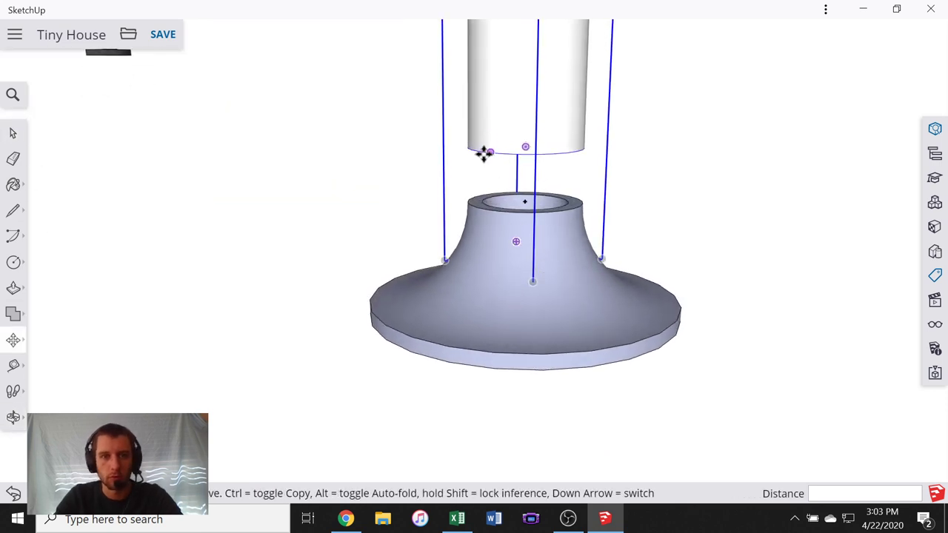
click(484, 153)
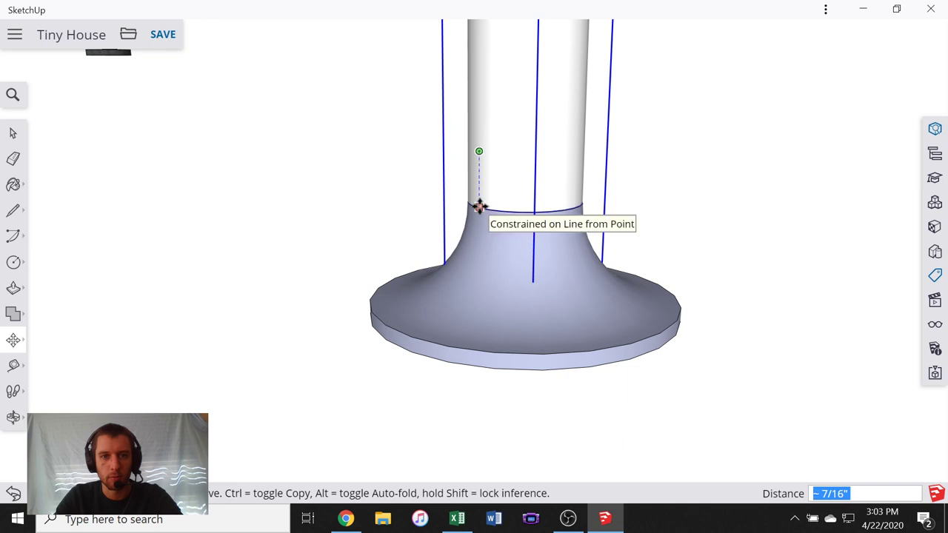
click(480, 206)
- Copy the base flange group straight up the blue axis to the upper end of the pipe
scroll(644, 333, down, 6)
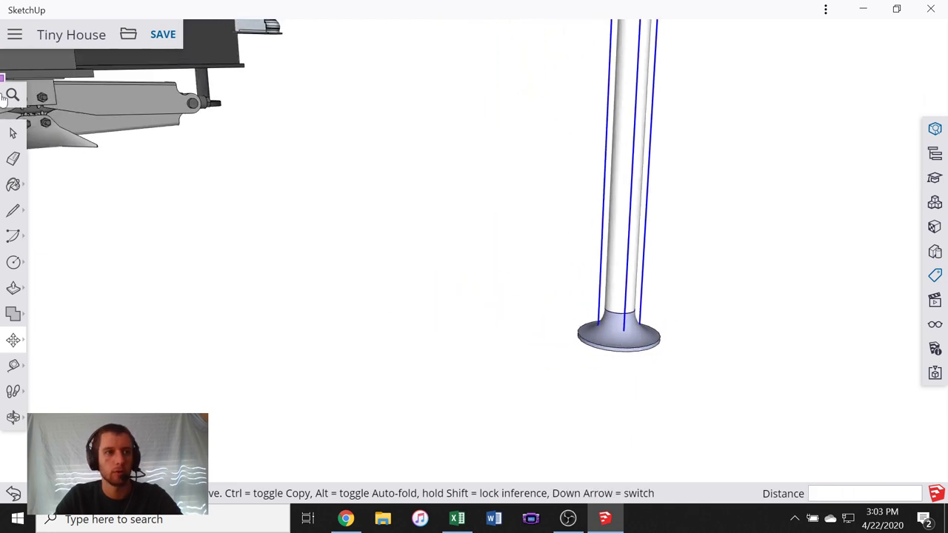
key(space)
click(645, 343)
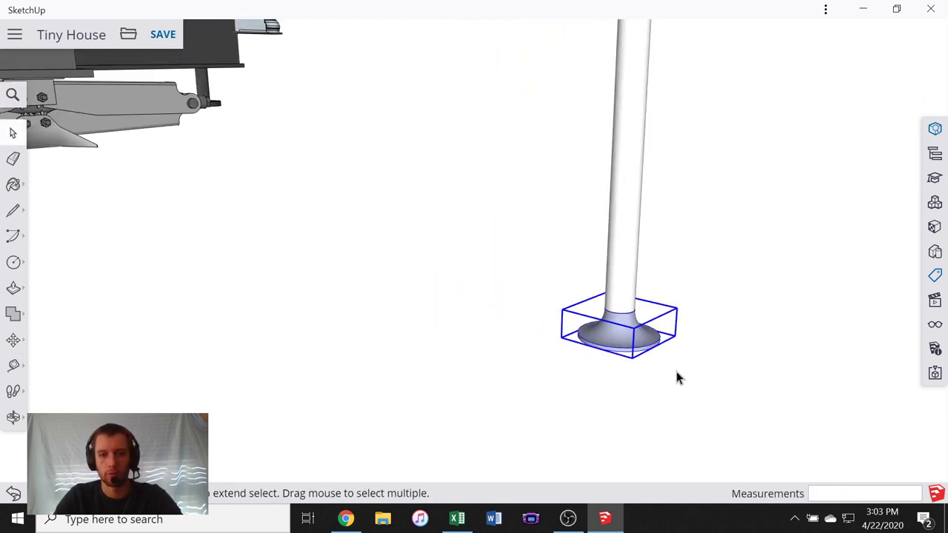
key(m)
key(ctrl)
click(713, 378)
scroll(708, 319, down, 6)
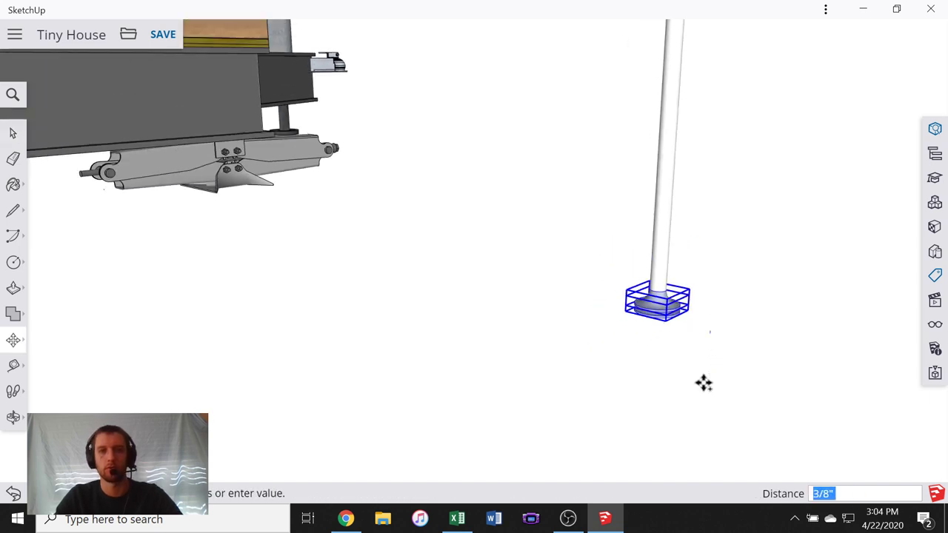
middle_drag(656, 474, 563, 126)
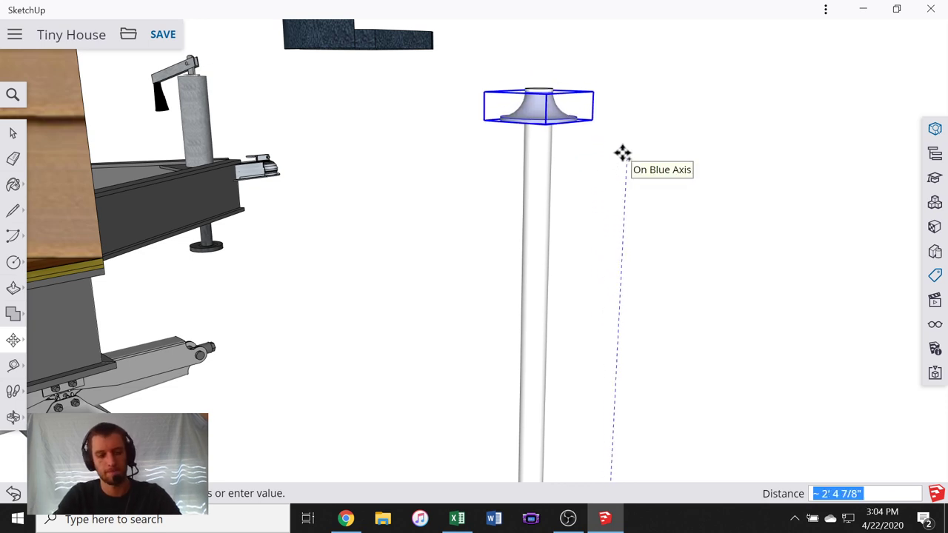
- Place the flange copy at the post's upper end, 29" up along the blue axis
click(622, 153)
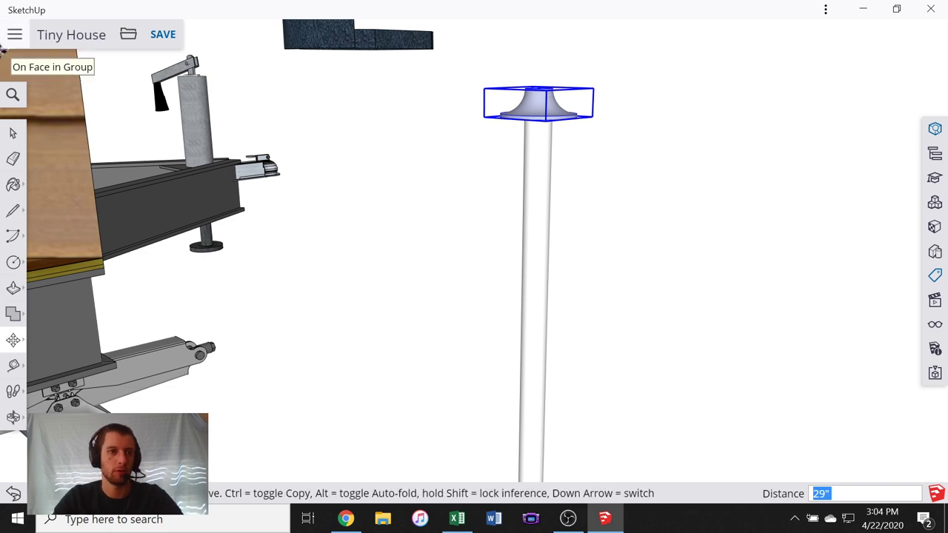
click(13, 133)
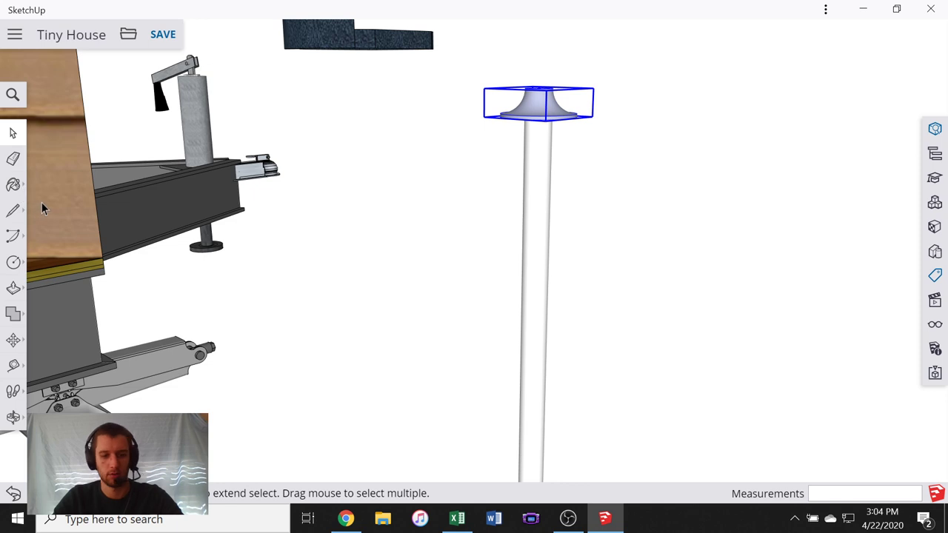
key(m)
scroll(514, 102, up, 3)
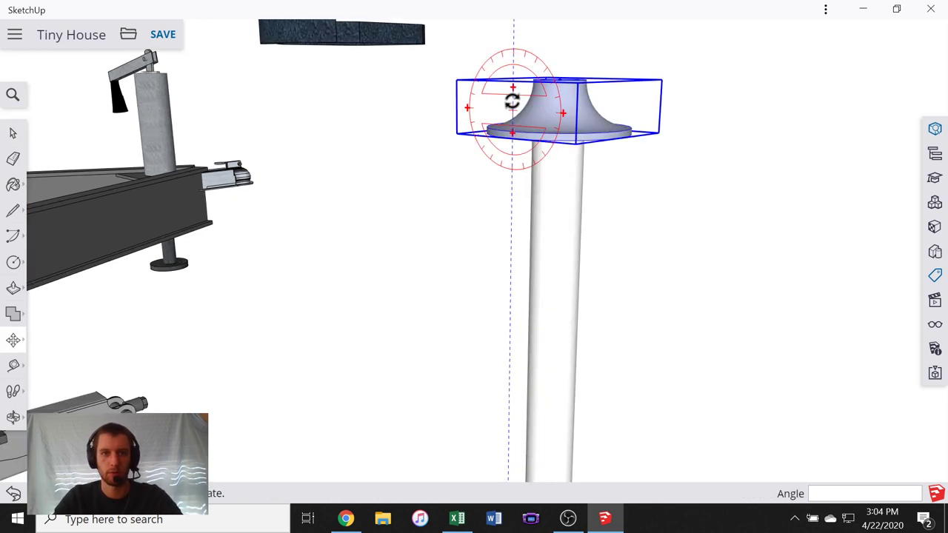
scroll(563, 148, down, 3)
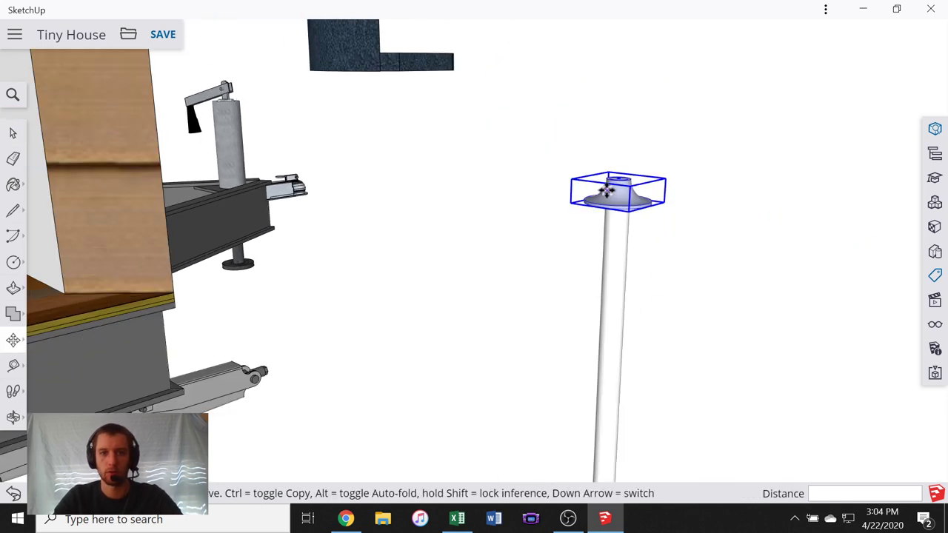
mouse_move(593, 190)
drag(615, 212, 581, 277)
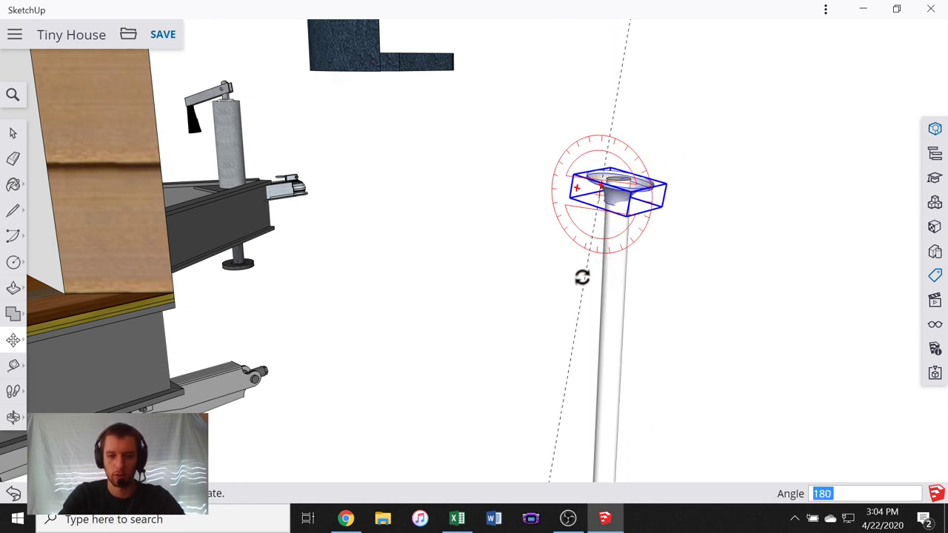
key(Return)
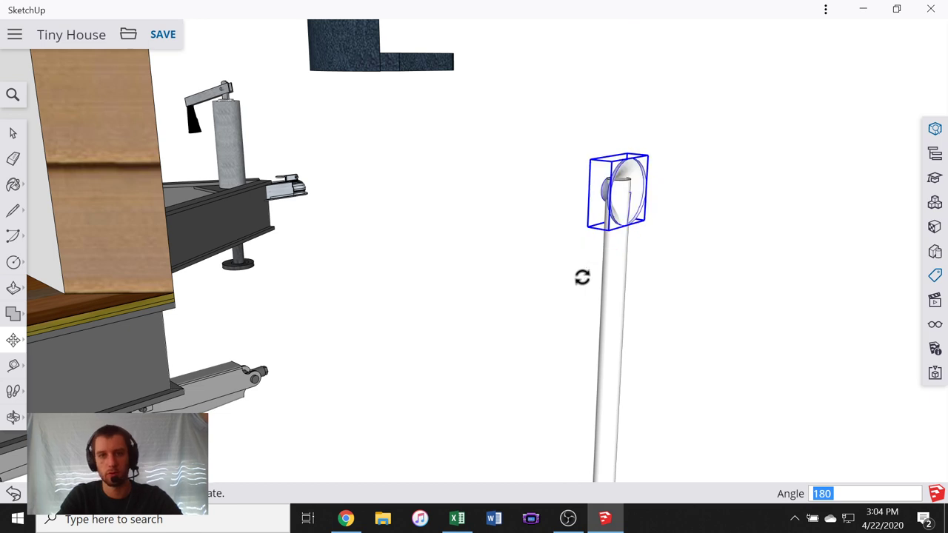
key(Return)
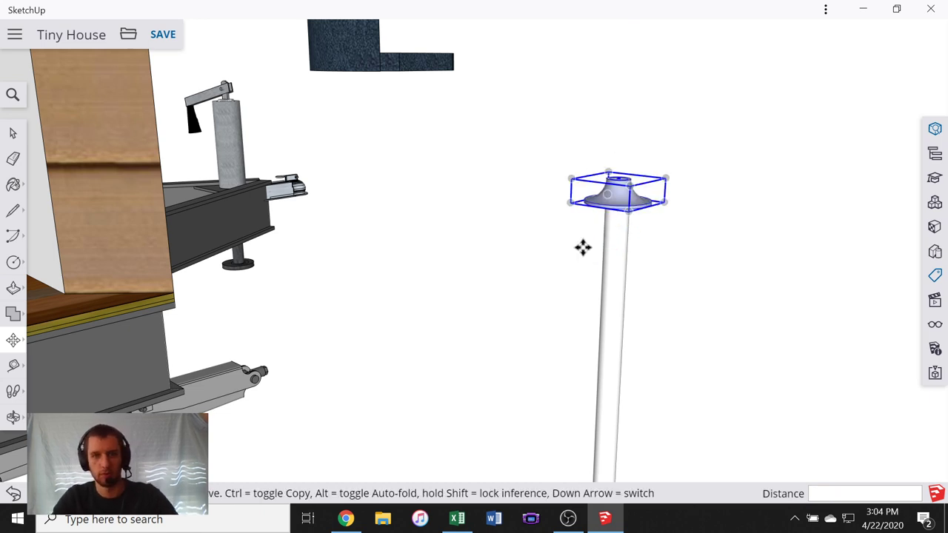
- Rotate the upper flange upside down so that its wide rim faces upward
scroll(609, 196, up, 2)
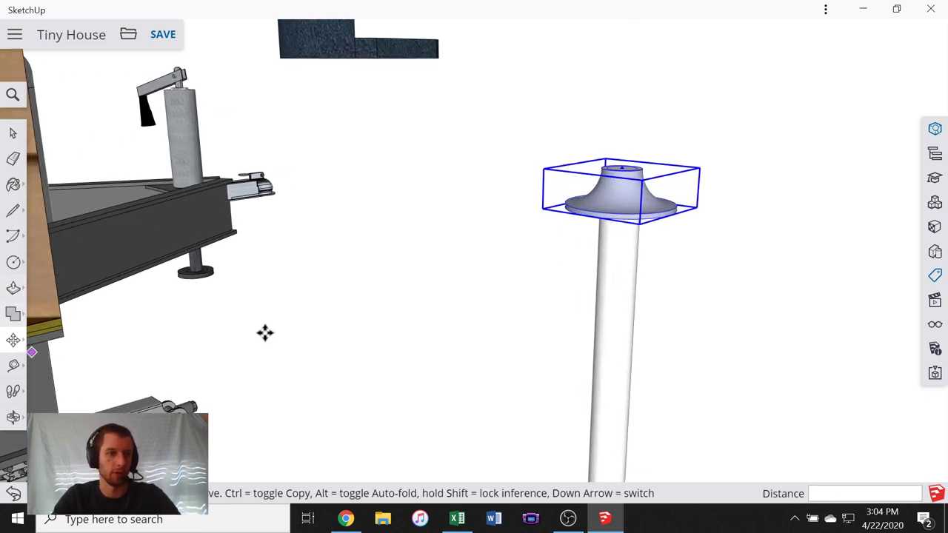
click(585, 186)
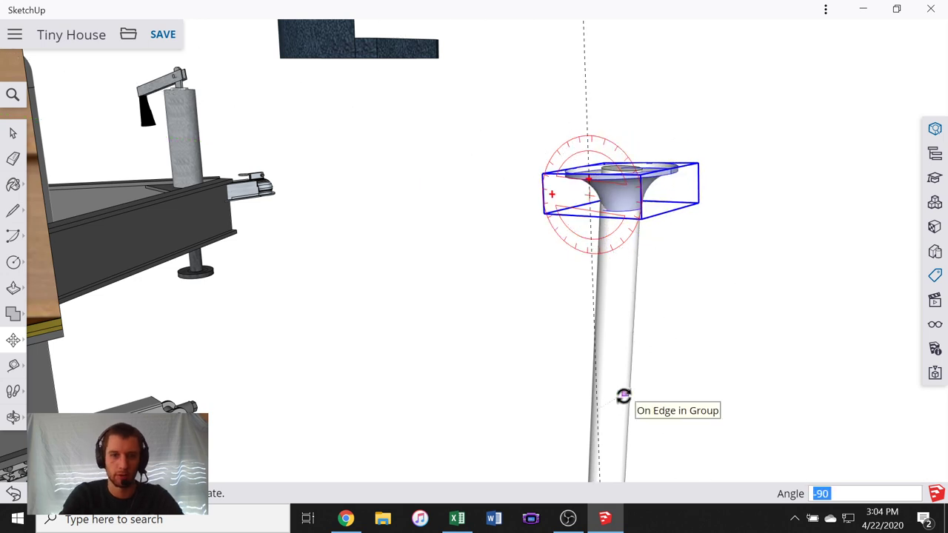
click(623, 396)
click(12, 134)
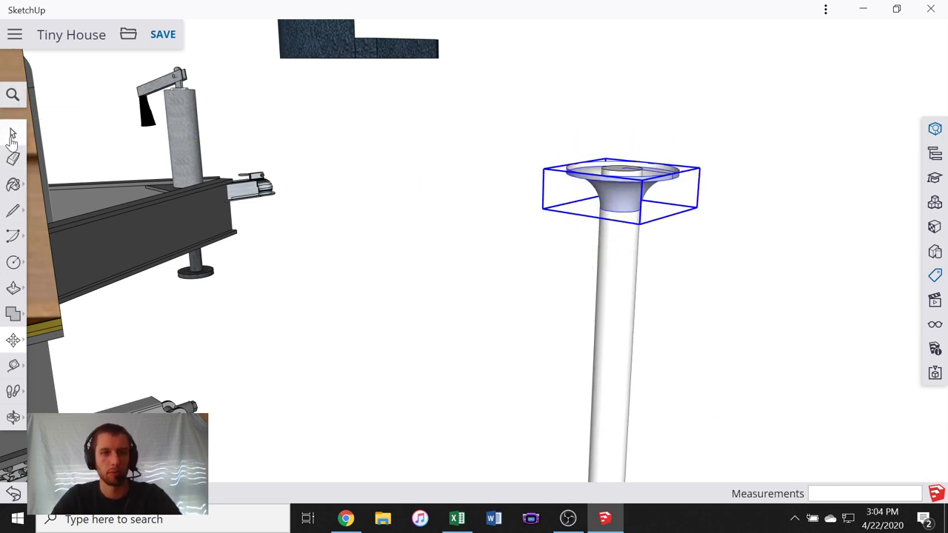
- Move the flipped upper flange 1" up along the blue axis
scroll(511, 152, up, 5)
scroll(460, 197, down, 5)
scroll(664, 282, up, 5)
scroll(498, 232, down, 5)
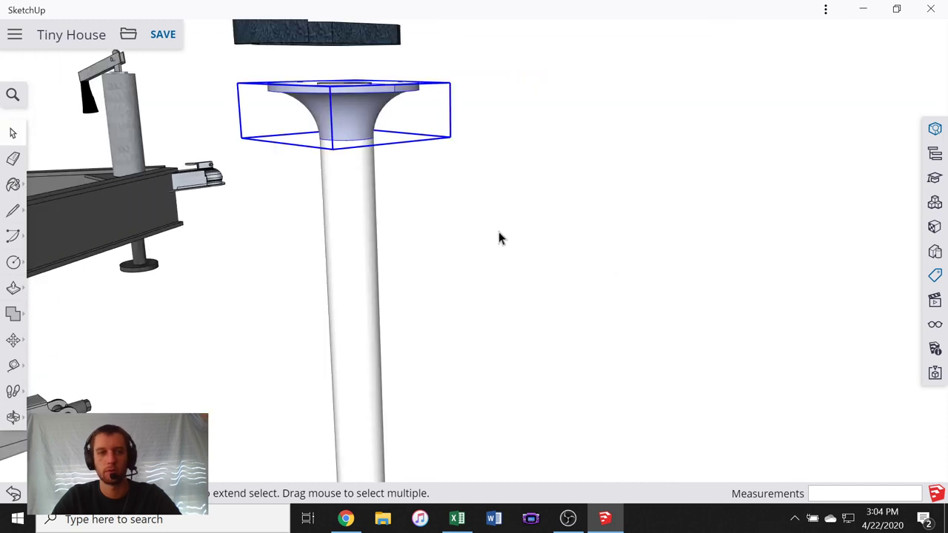
middle_drag(498, 238, 442, 187)
key(m)
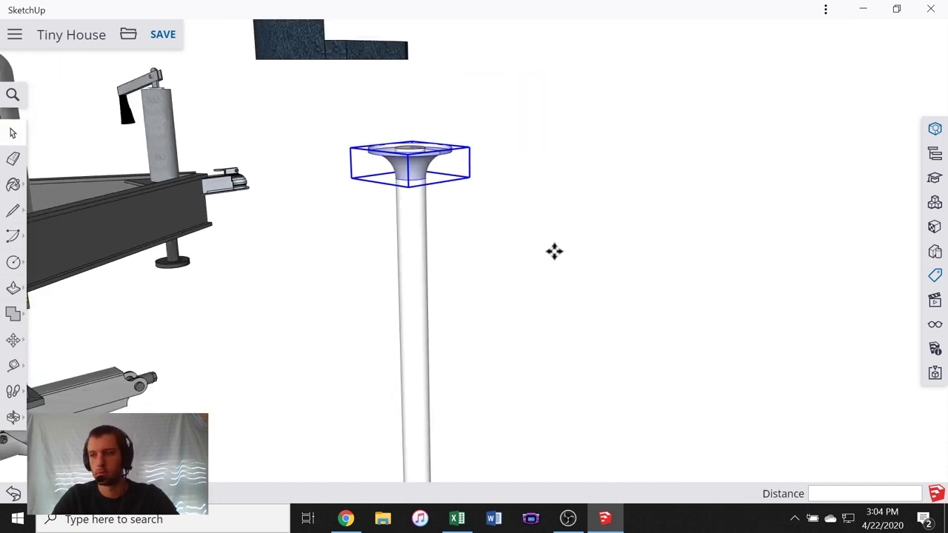
click(555, 265)
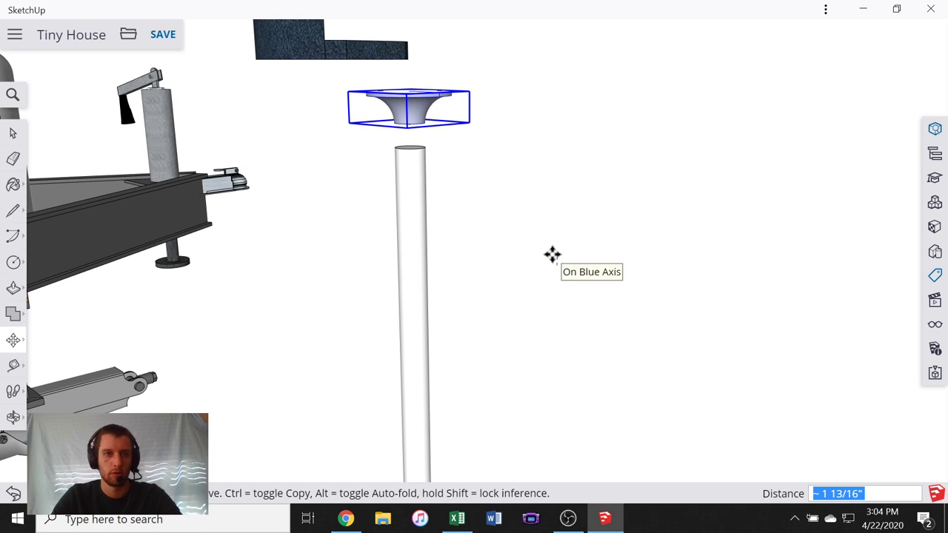
key(Escape)
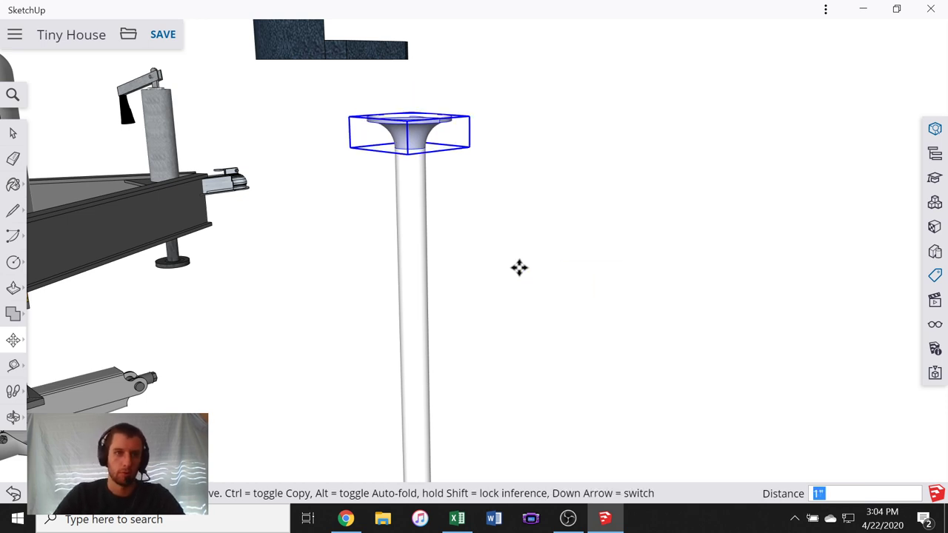
- Measure the post's length from the upper flange down to the collar of the bottom flange
scroll(282, 76, down, 5)
key(t)
scroll(318, 220, up, 6)
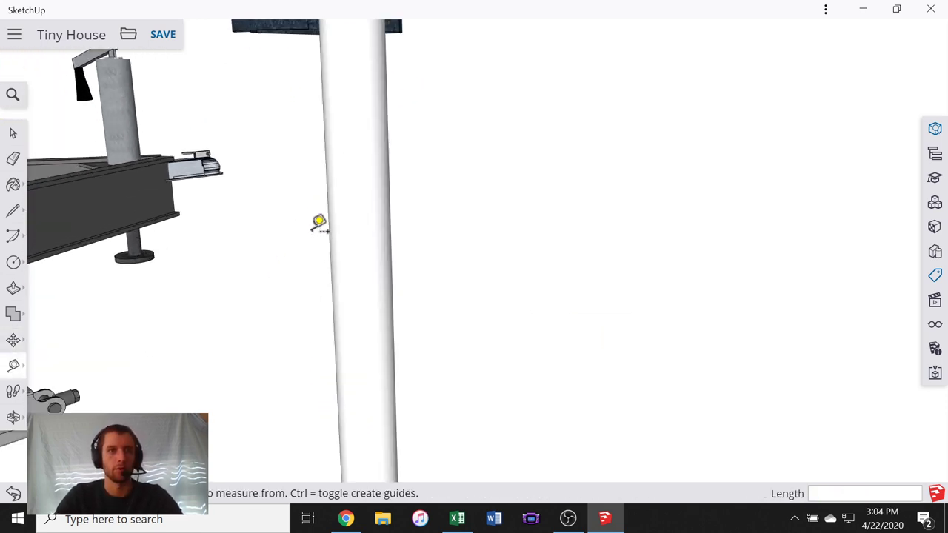
scroll(415, 385, down, 5)
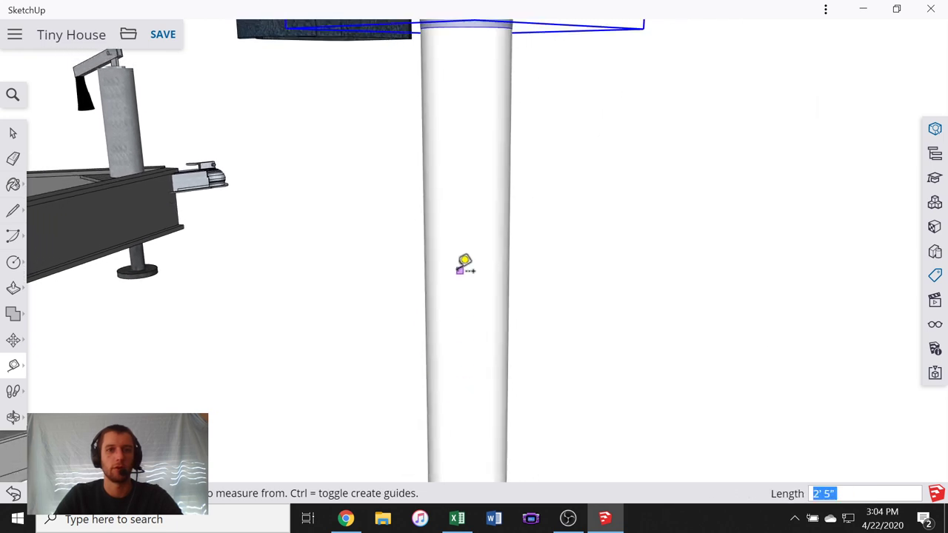
click(482, 113)
scroll(462, 157, down, 8)
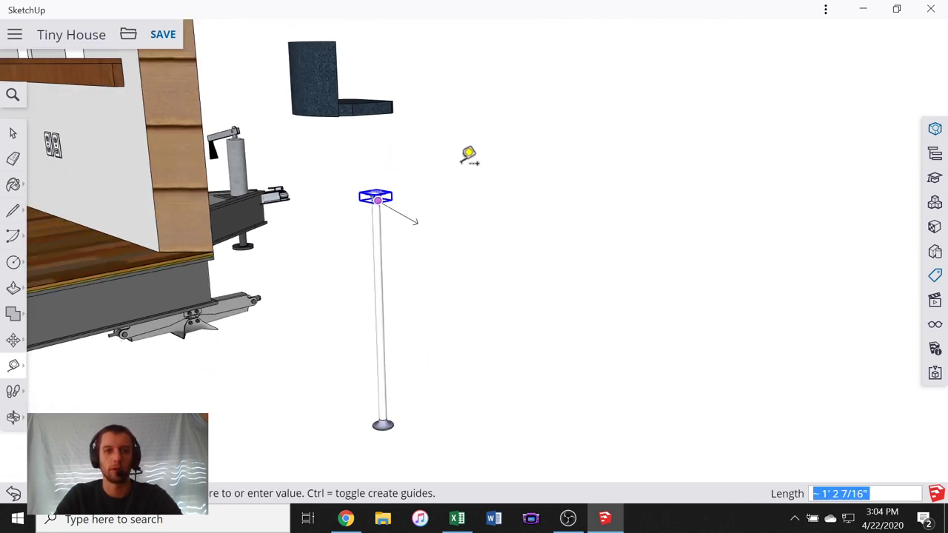
scroll(408, 326, up, 4)
scroll(434, 229, up, 2)
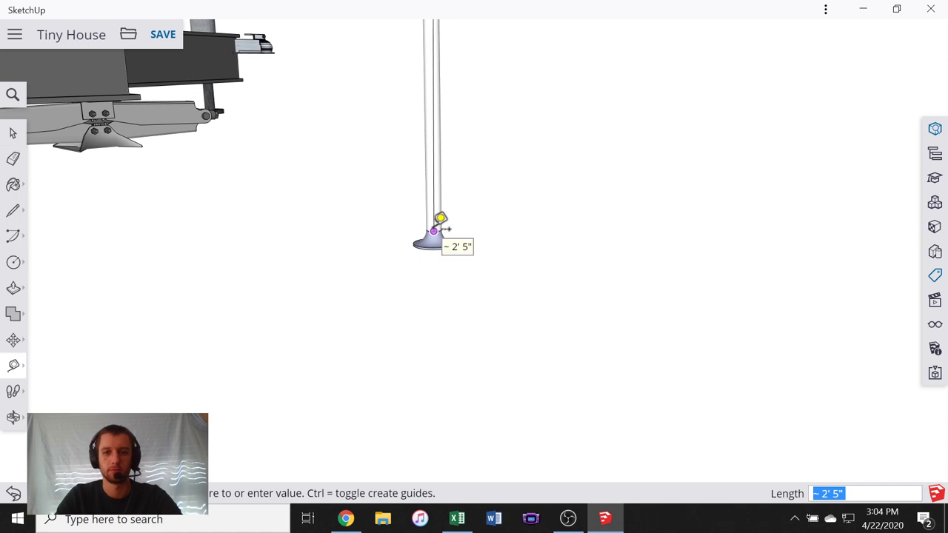
scroll(446, 219, up, 2)
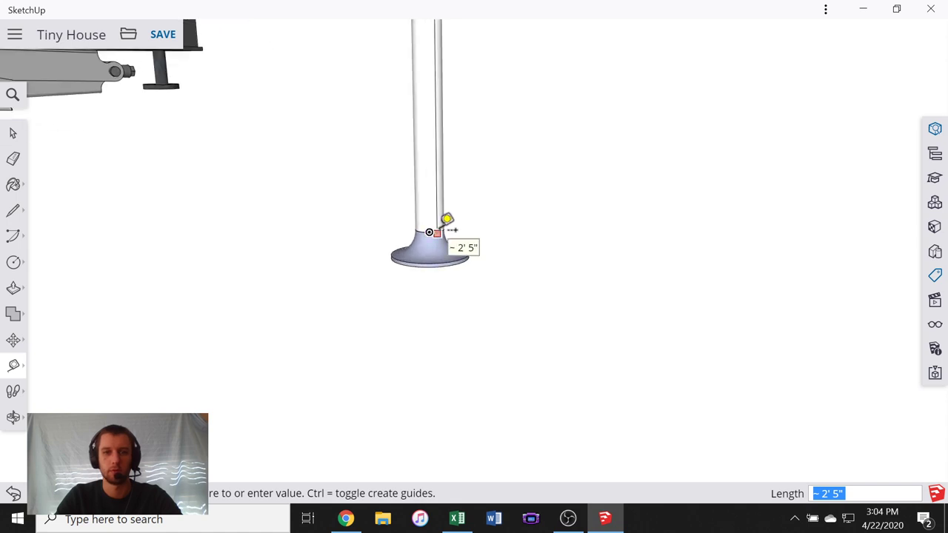
scroll(596, 329, down, 4)
key(Escape)
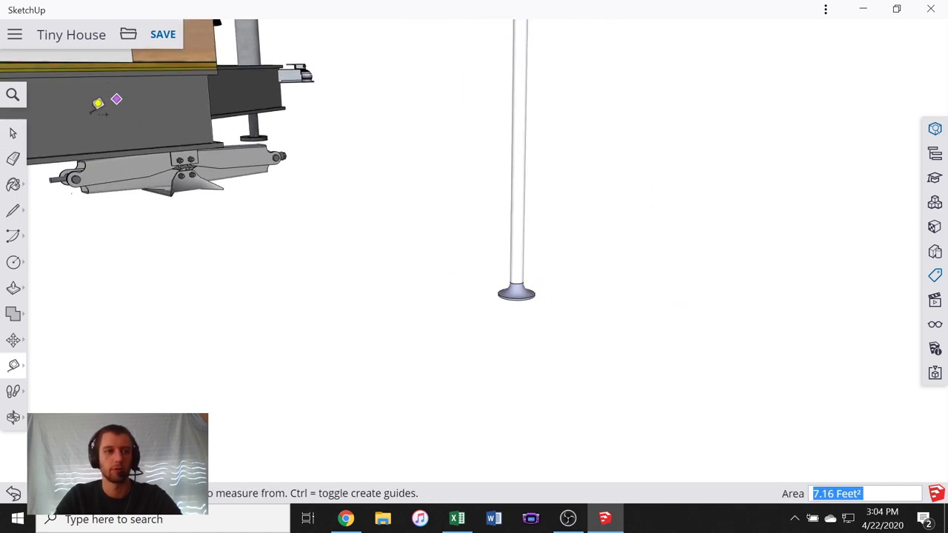
- Open the post group and shorten the post by pushing its top face down 1"
click(13, 136)
scroll(501, 318, down, 2)
scroll(434, 156, up, 3)
scroll(467, 166, down, 2)
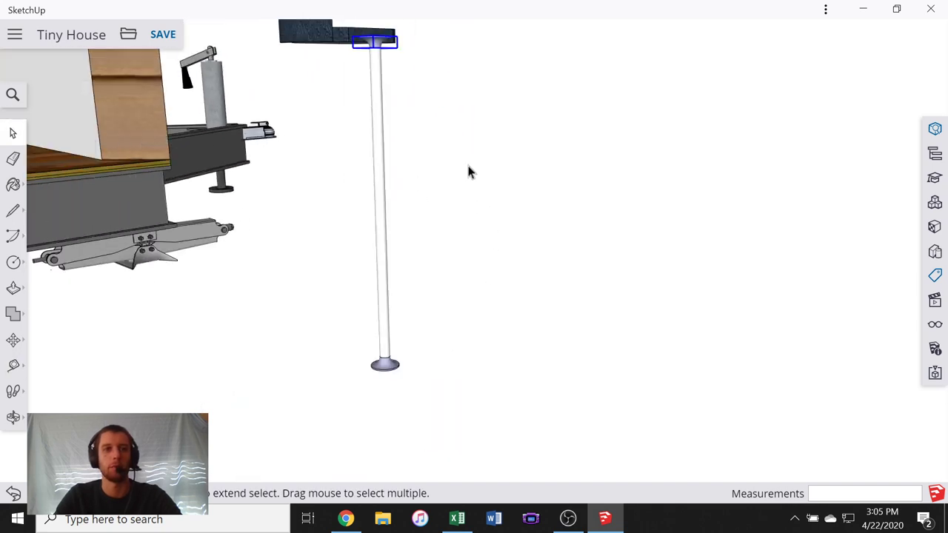
double_click(376, 79)
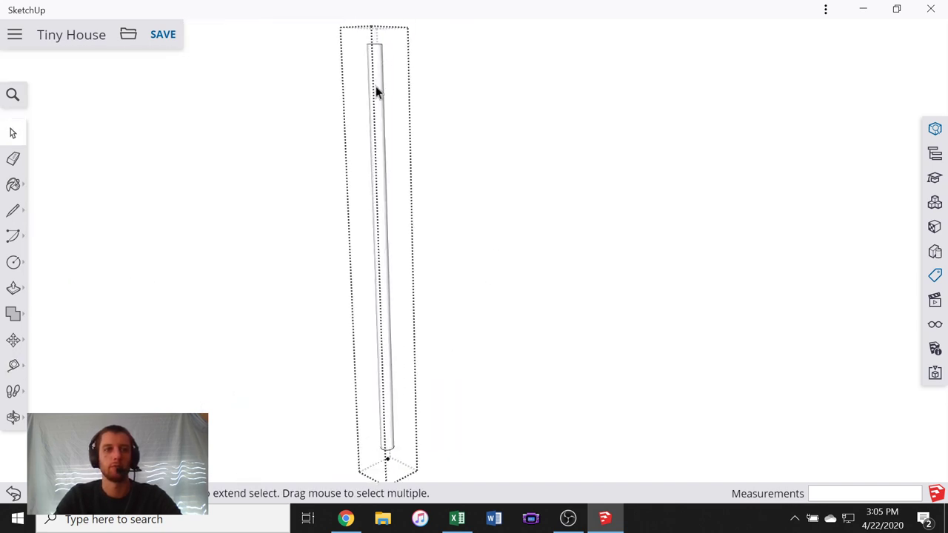
middle_drag(376, 86, 372, 64)
scroll(348, 44, up, 4)
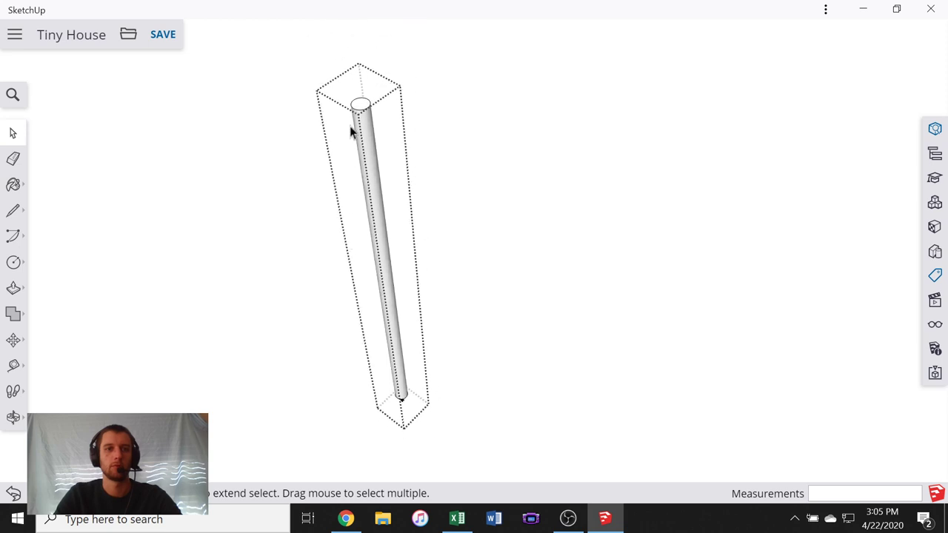
scroll(380, 87, up, 3)
key(p)
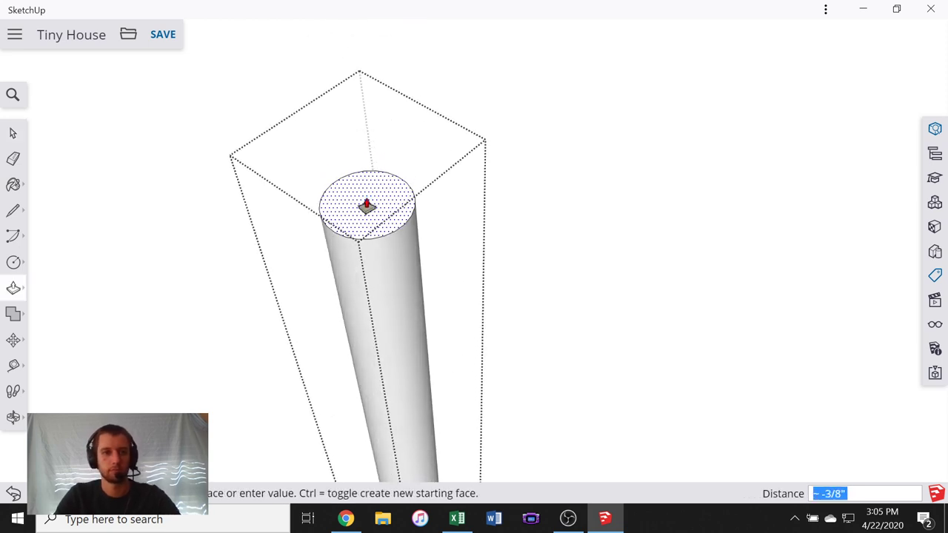
scroll(366, 205, down, 1)
scroll(366, 205, down, 1)
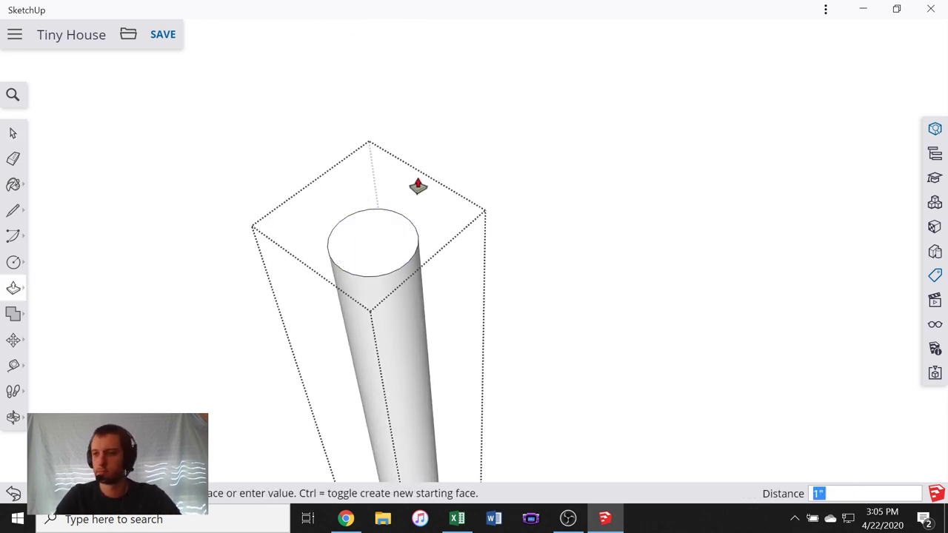
click(15, 136)
- Move the upper flange down from its lower collar edge onto the top of the shortened post
scroll(484, 178, down, 5)
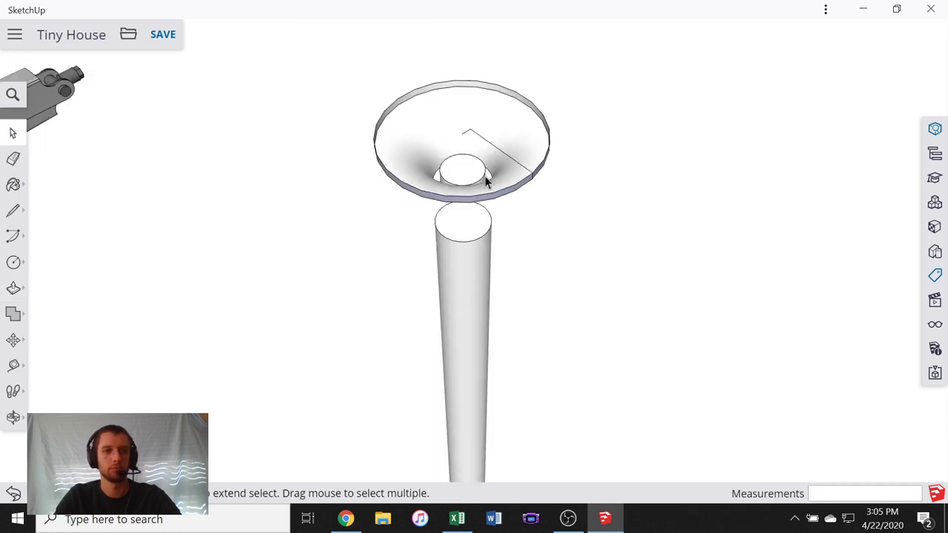
click(534, 156)
middle_drag(509, 267, 513, 172)
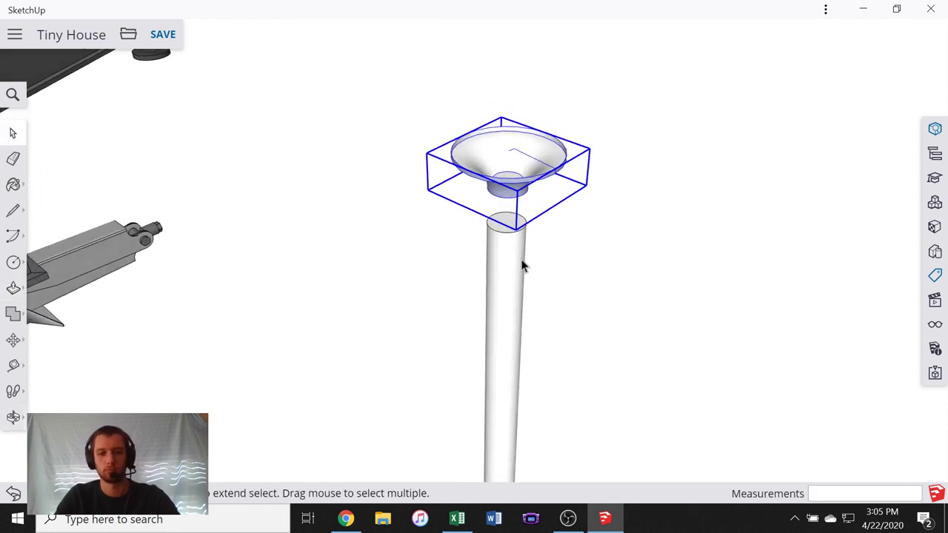
key(m)
scroll(495, 201, up, 3)
scroll(519, 207, down, 2)
scroll(518, 207, down, 2)
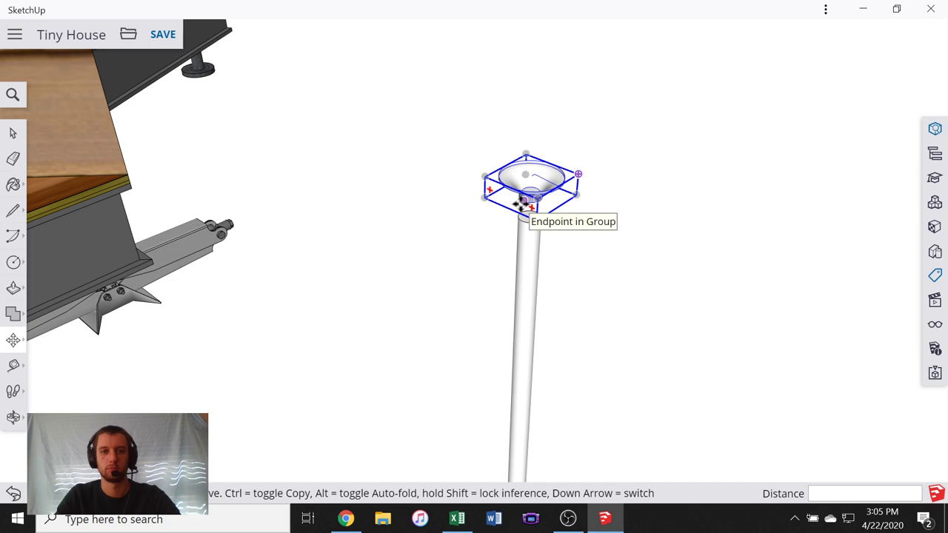
click(521, 204)
click(520, 217)
- Open the bottom flange for editing and delete the leftover profile lines on its underside
scroll(637, 296, down, 2)
middle_drag(637, 296, 424, 127)
scroll(467, 245, down, 4)
middle_drag(468, 245, 515, 363)
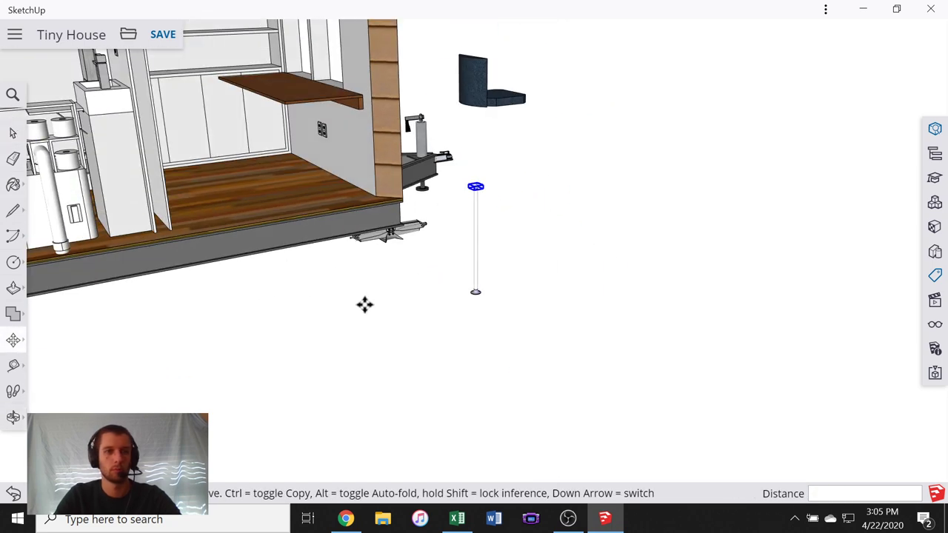
scroll(496, 311, up, 4)
click(10, 128)
scroll(481, 280, up, 3)
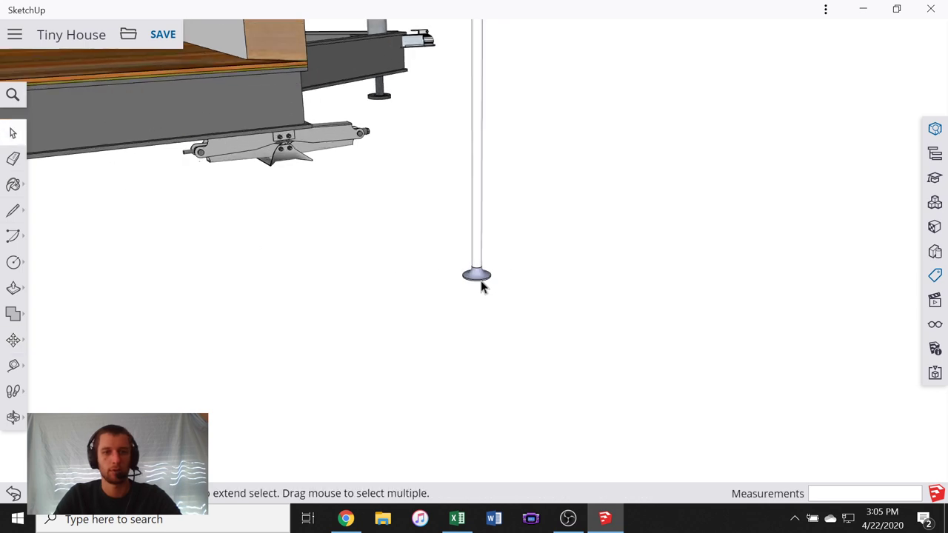
double_click(474, 273)
middle_drag(489, 61, 457, 294)
scroll(447, 305, up, 3)
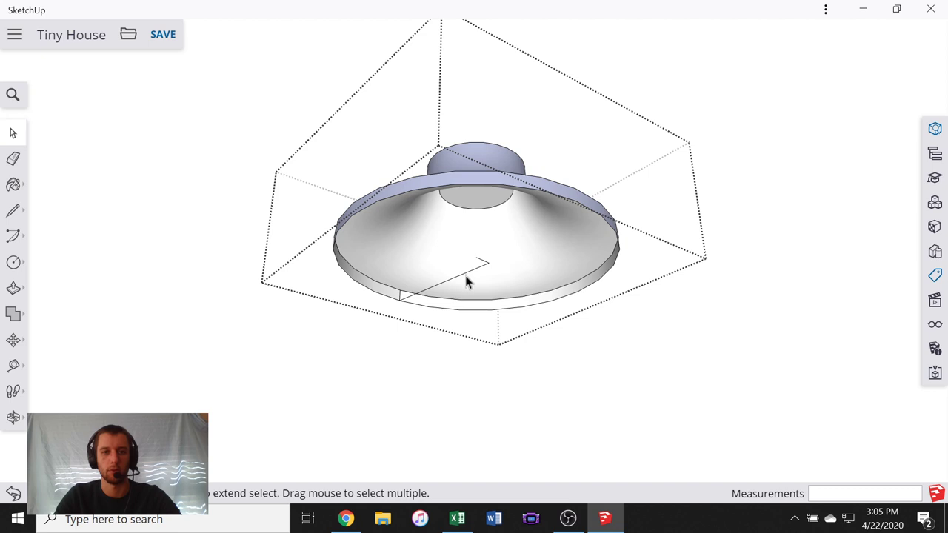
click(465, 273)
key(Delete)
key(Delete)
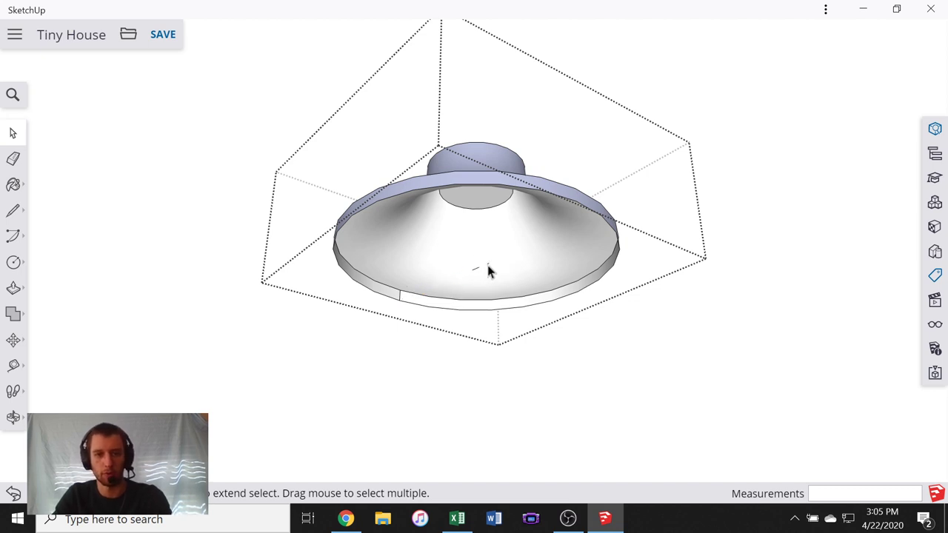
- Inspect the bottom flange's rim edges and its collar opening
right_click(419, 306)
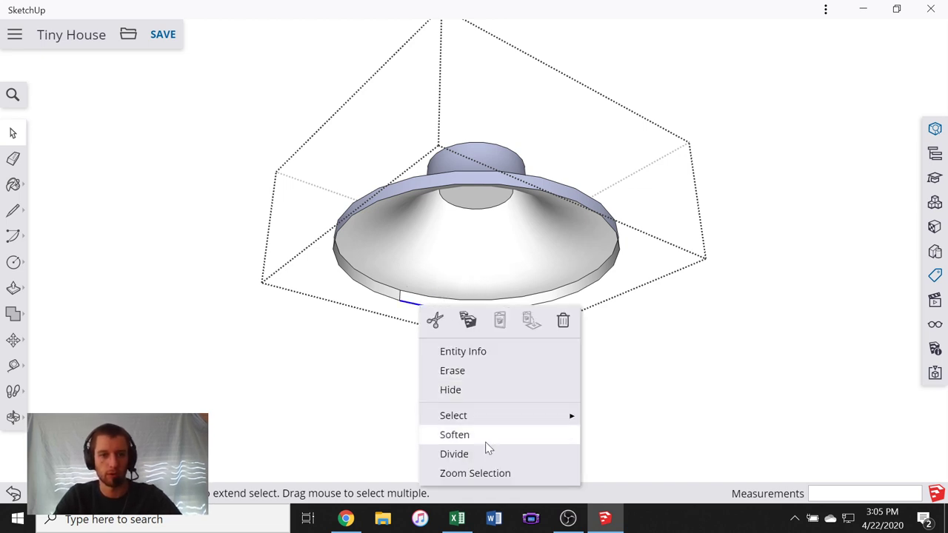
click(427, 189)
click(427, 188)
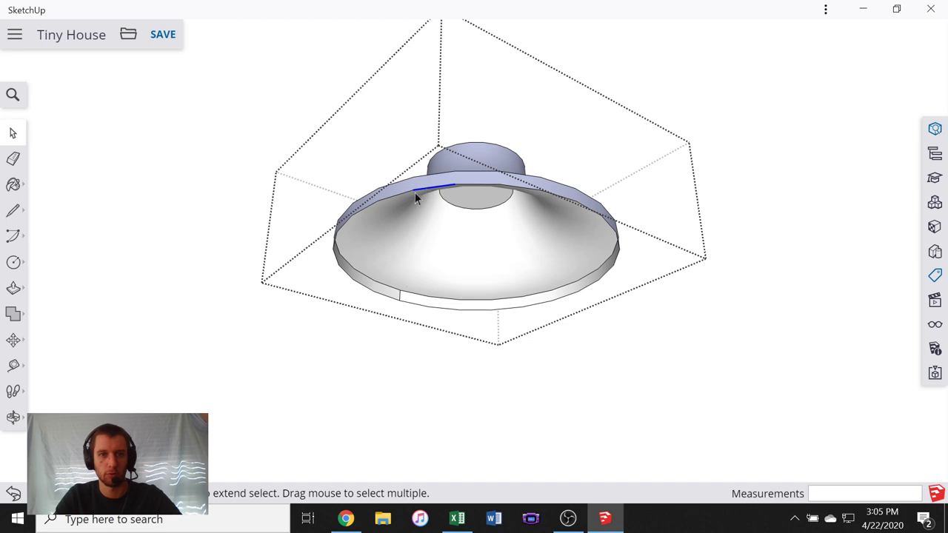
click(362, 212)
scroll(478, 205, down, 2)
middle_drag(479, 216, 370, 438)
scroll(442, 178, up, 1)
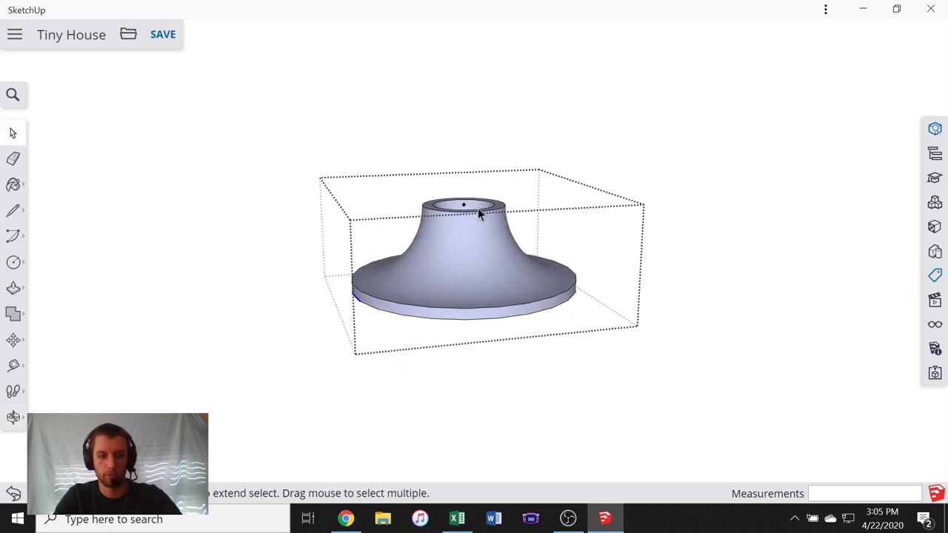
key(l)
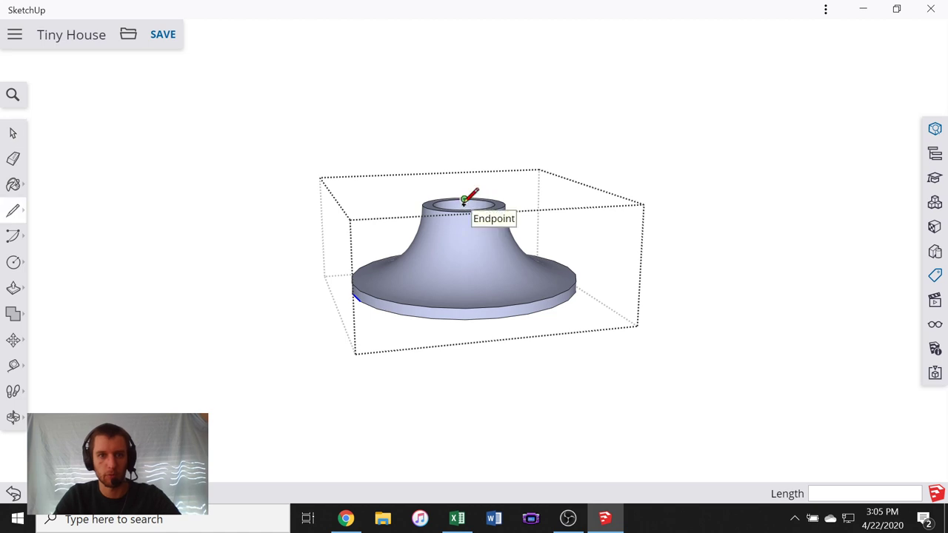
click(463, 203)
mouse_move(454, 281)
middle_down()
mouse_move(469, 250)
mouse_move(478, 347)
mouse_move(488, 158)
mouse_move(502, 351)
mouse_move(454, 363)
middle_up()
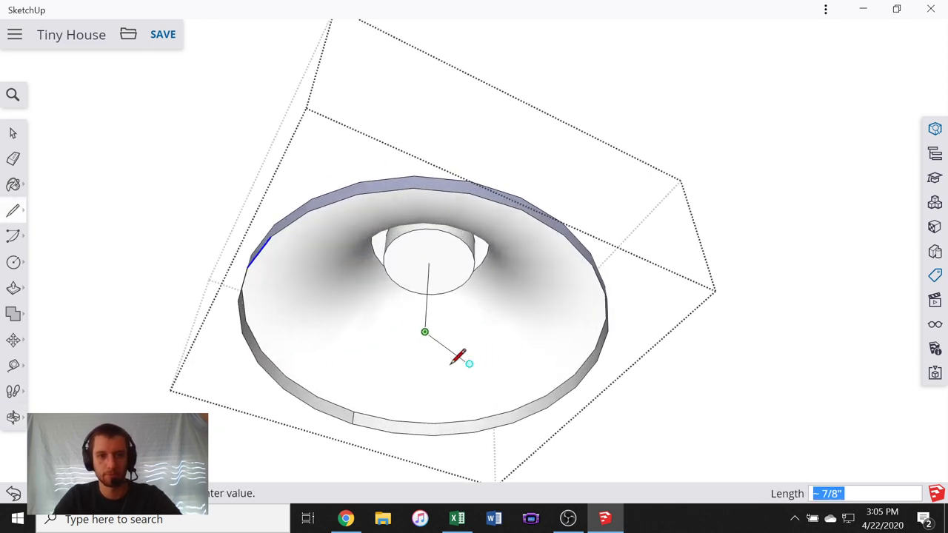
key(Escape)
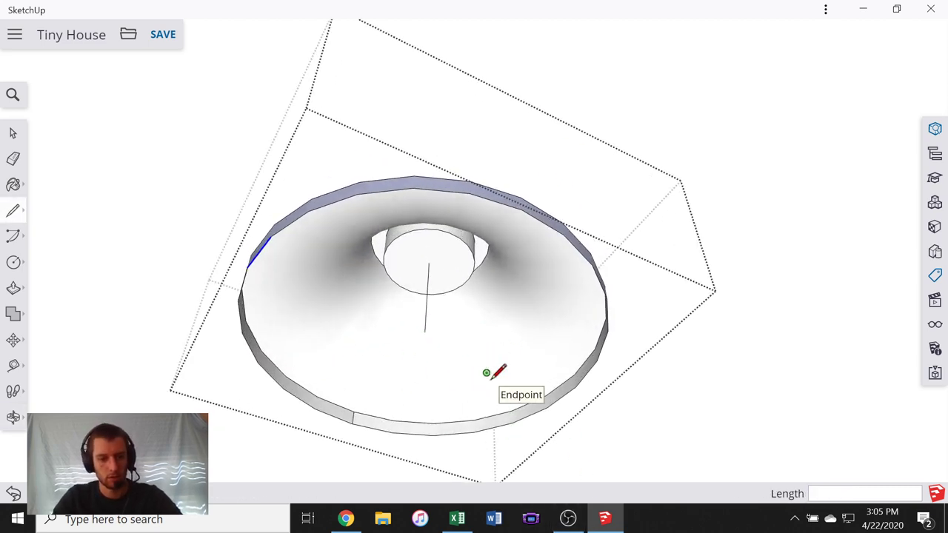
- Cap the bottom flange's open underside with a circle drawn from its center endpoint to the rim, and leave the group
key(c)
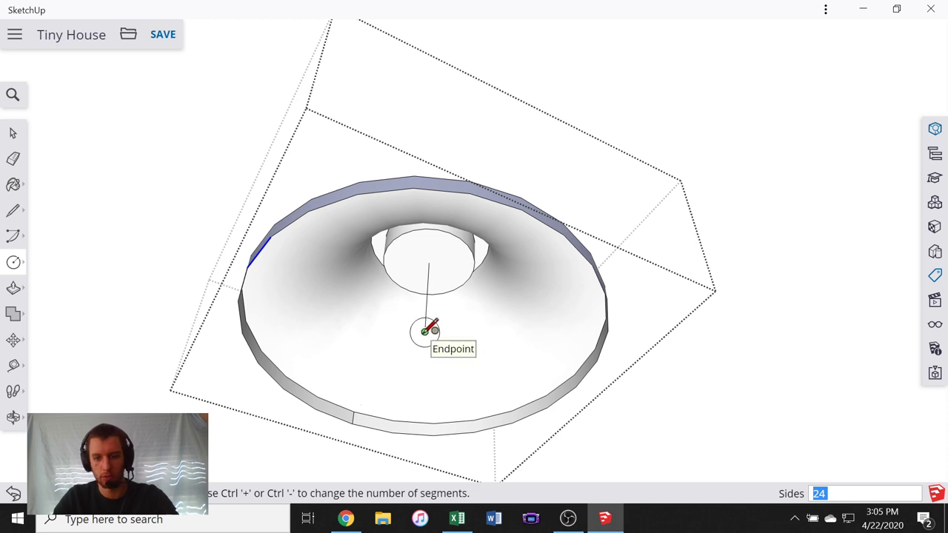
click(425, 331)
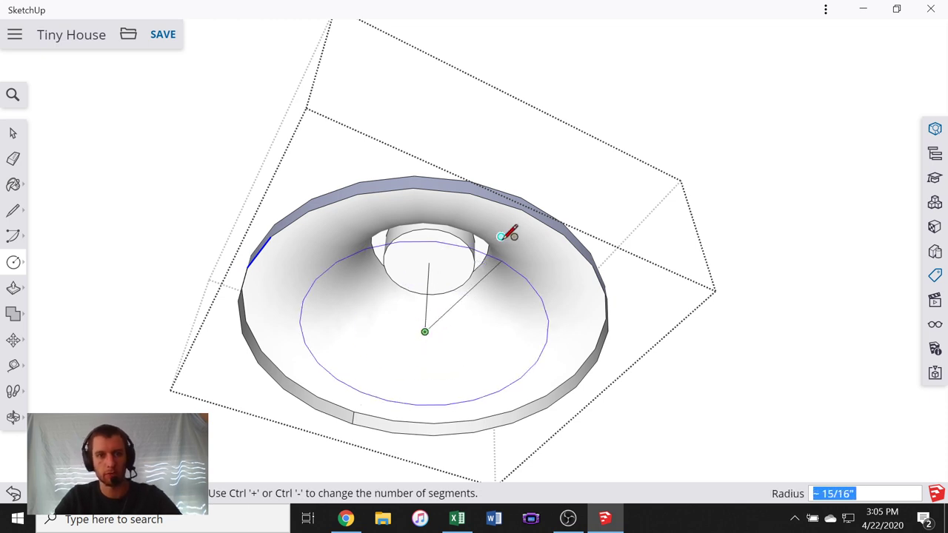
click(532, 201)
middle_drag(532, 201, 556, 285)
scroll(504, 308, down, 6)
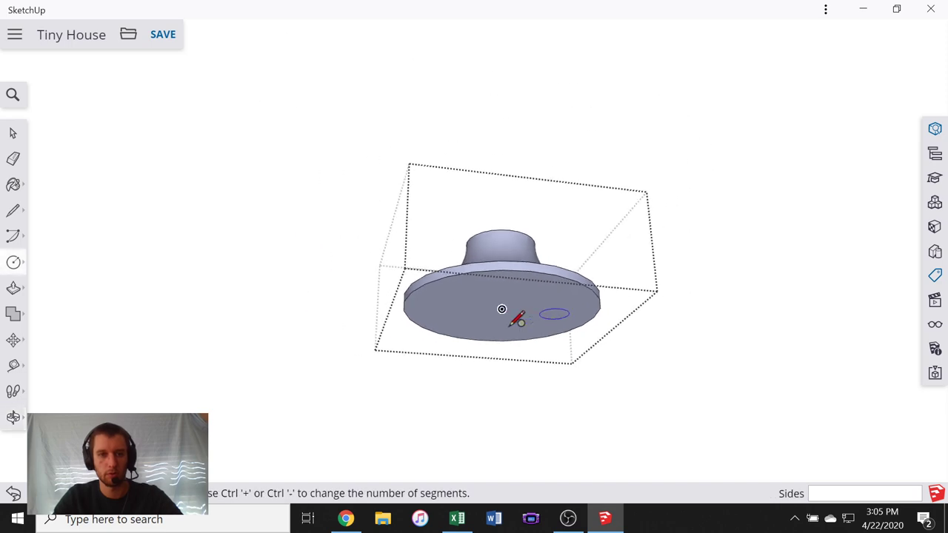
click(13, 134)
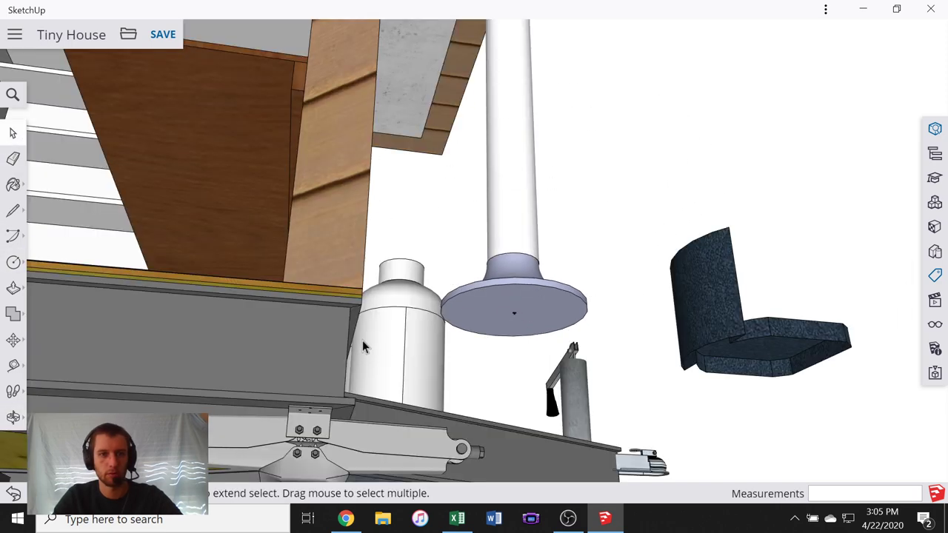
middle_drag(362, 340, 463, 314)
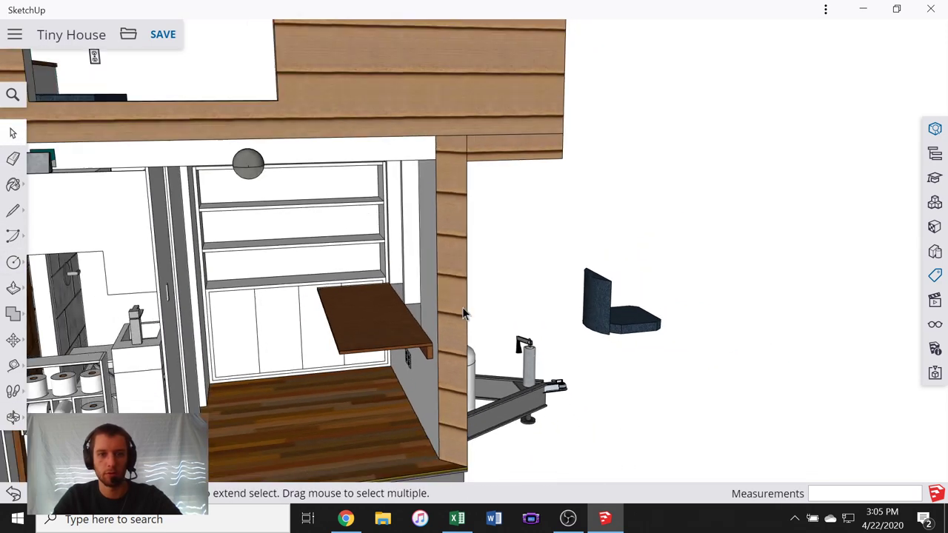
scroll(492, 401, down, 3)
scroll(480, 299, up, 8)
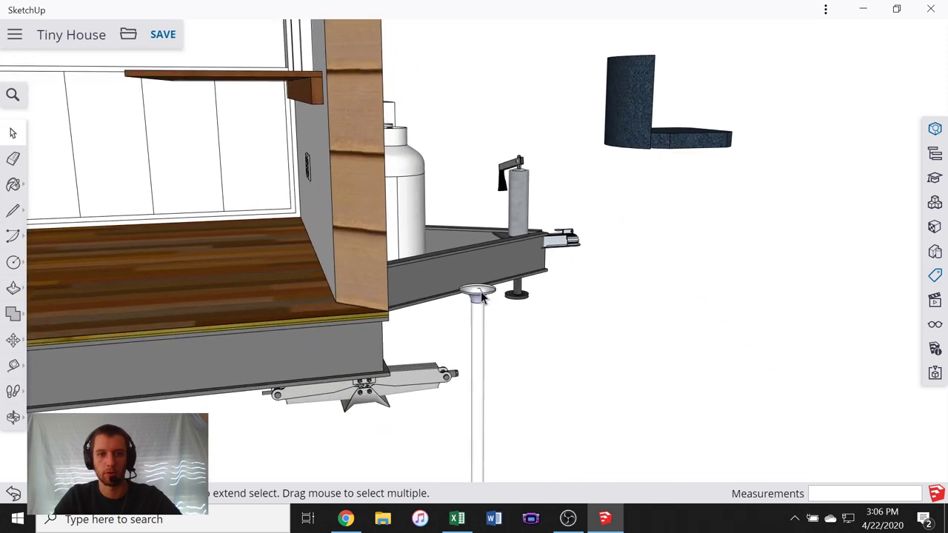
scroll(480, 295, up, 5)
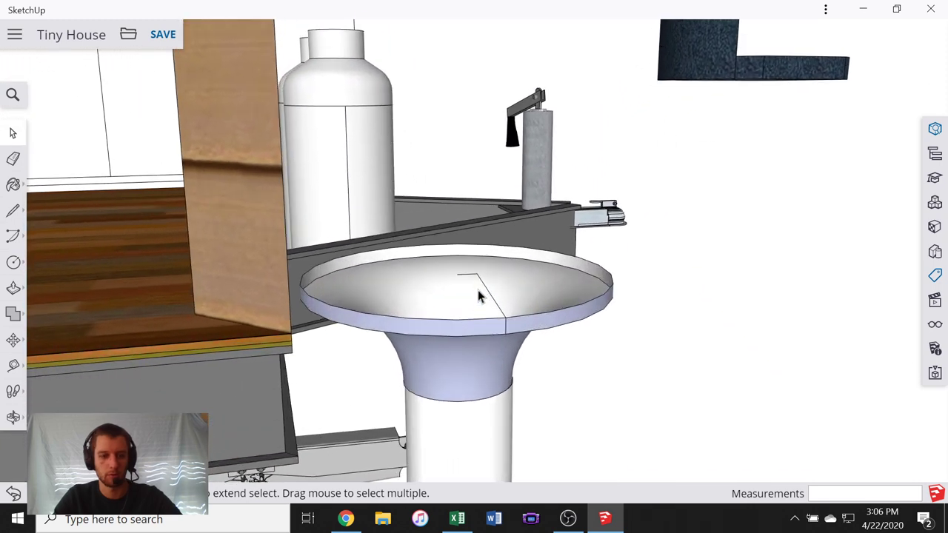
key(c)
click(457, 274)
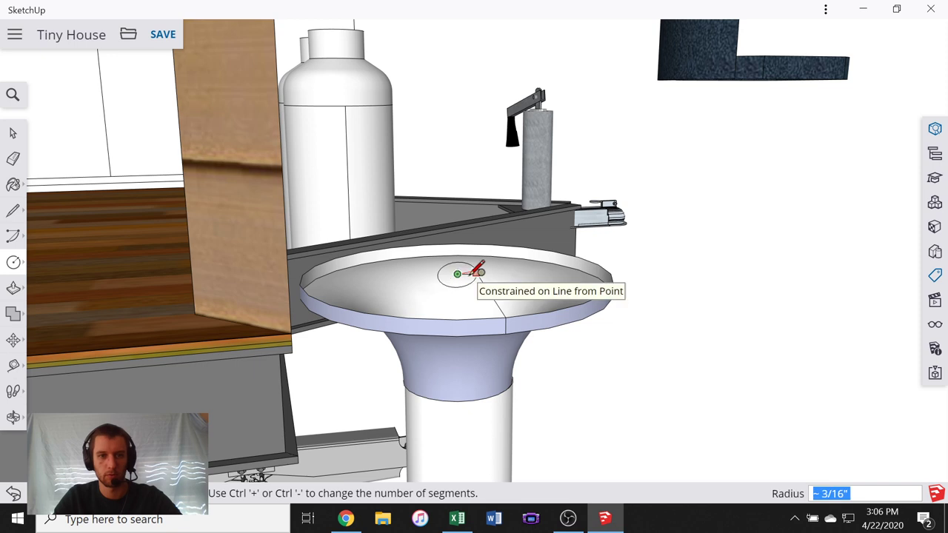
click(481, 272)
scroll(489, 334, up, 3)
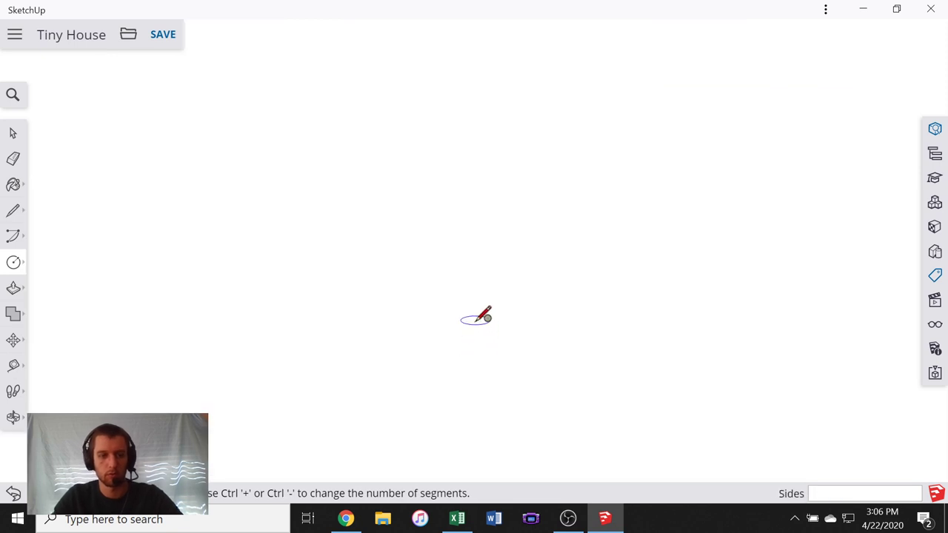
scroll(477, 320, down, 3)
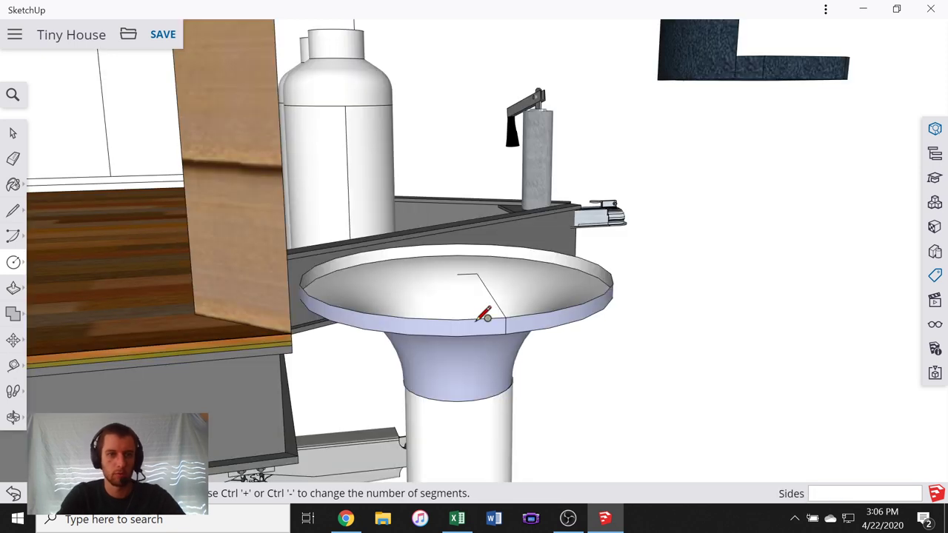
click(458, 276)
middle_drag(548, 282, 544, 398)
key(Escape)
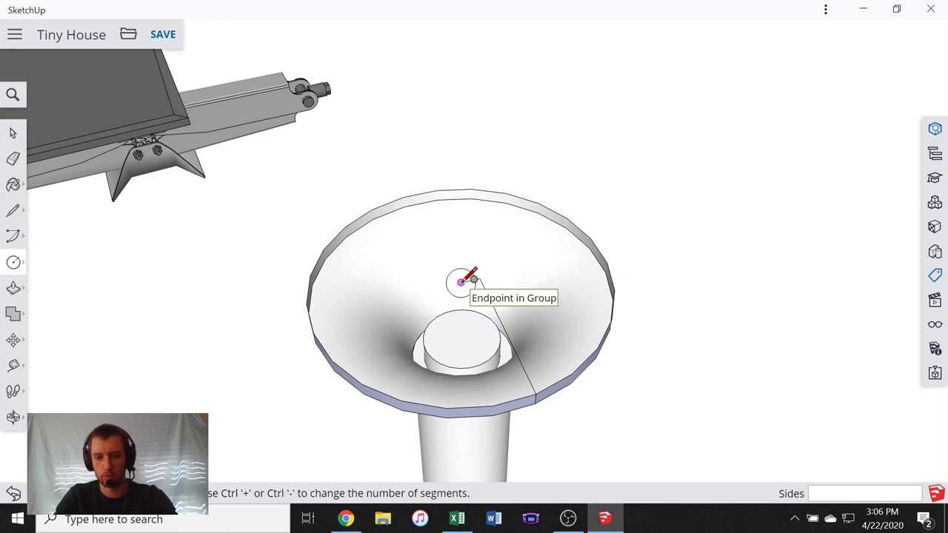
- Draw a circle of 1 3/8" radius across the upper flange's open rim, outside its group
click(461, 282)
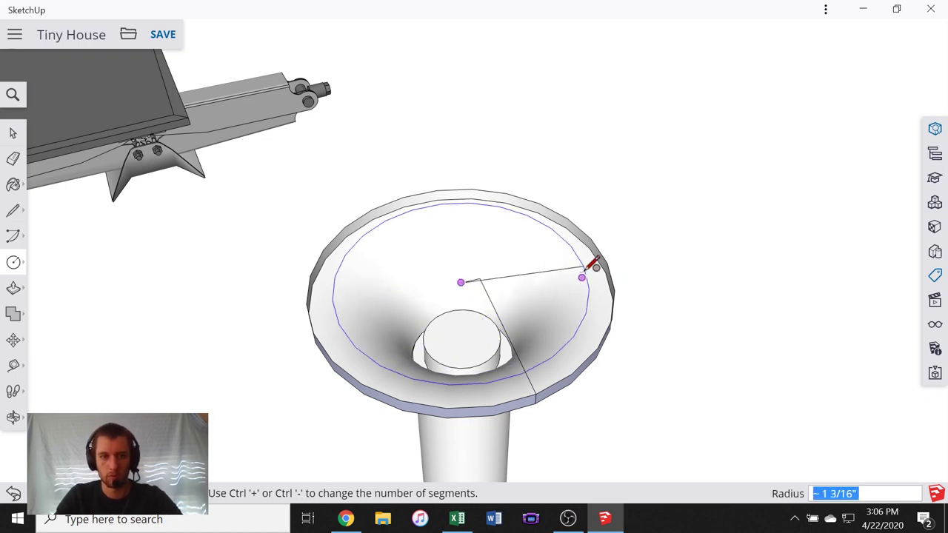
click(607, 262)
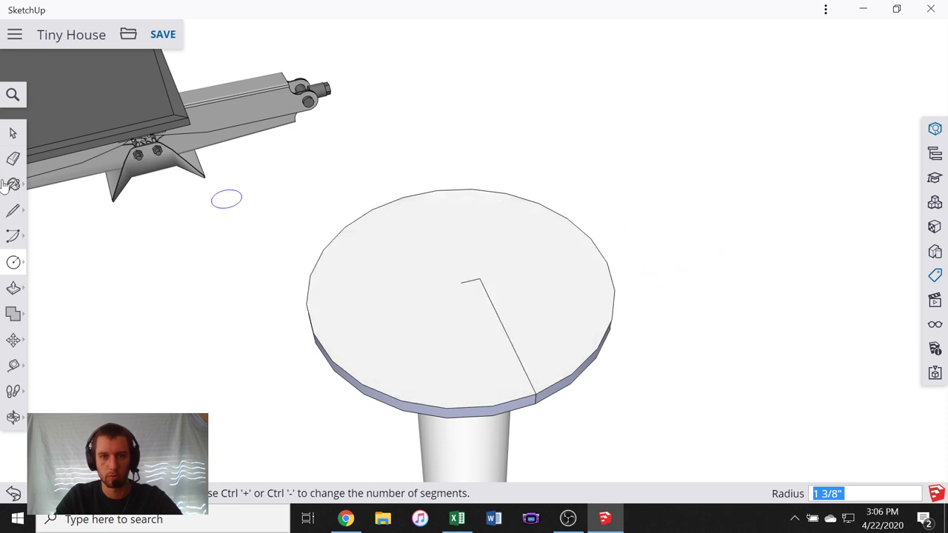
click(12, 132)
- Delete the circular face that was drawn over the upper flange outside its group
click(464, 288)
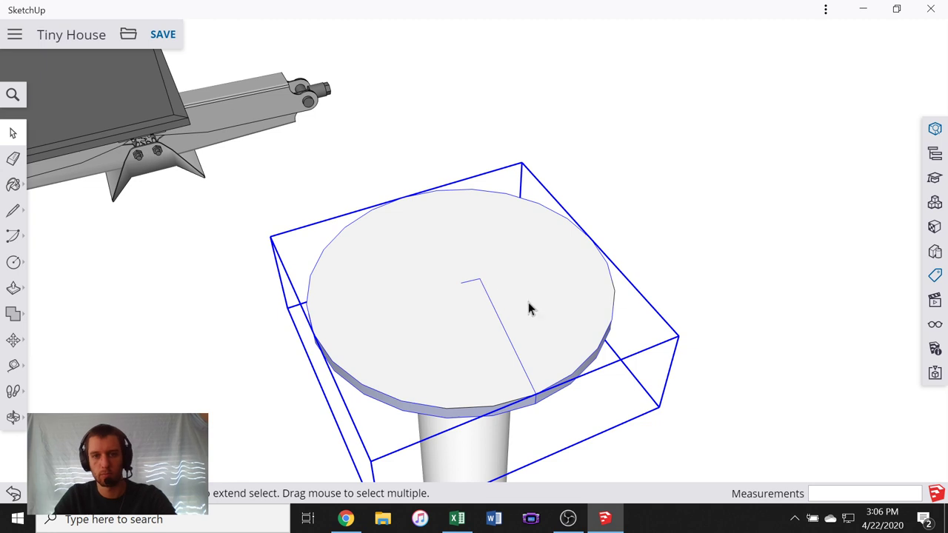
double_click(511, 315)
double_click(465, 318)
key(Delete)
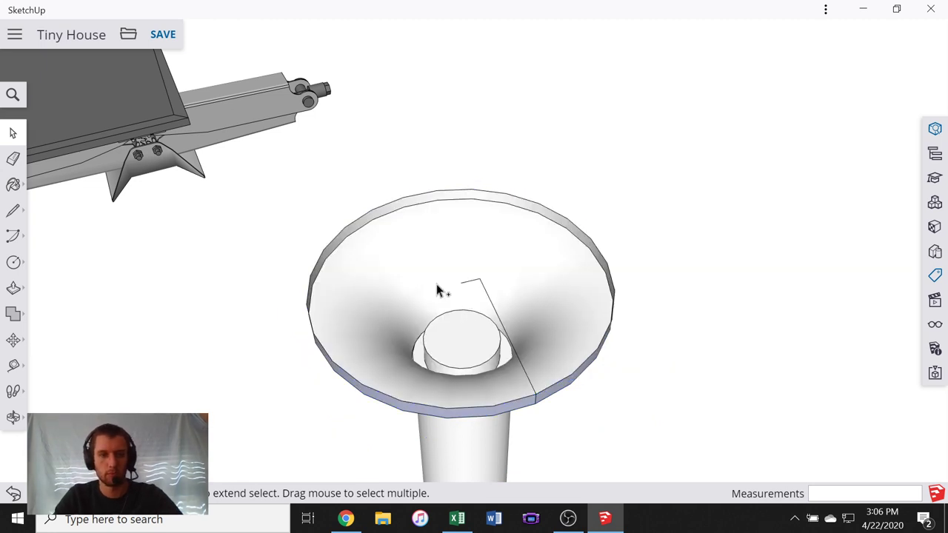
- Open the upper flange for editing and try to cap its open rim with a circle of 1 3/8" radius from the center
double_click(337, 275)
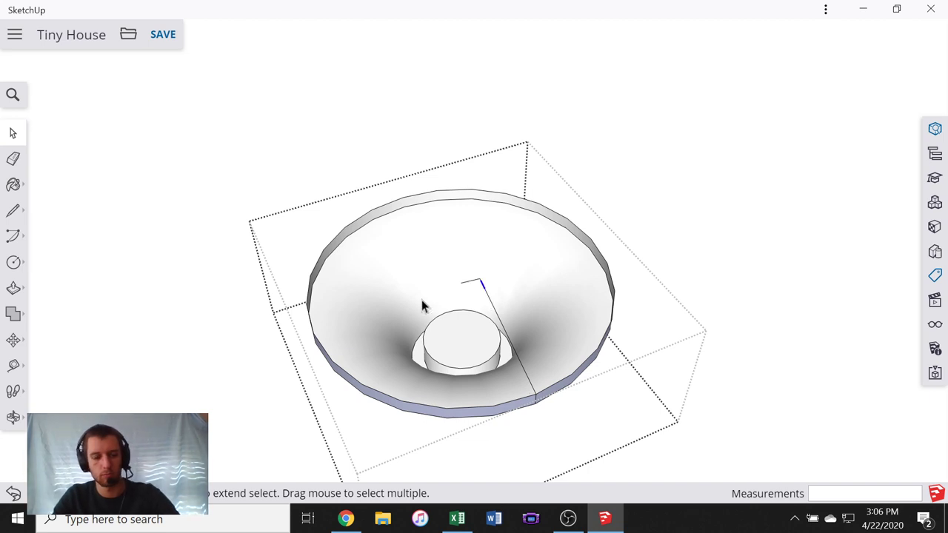
key(c)
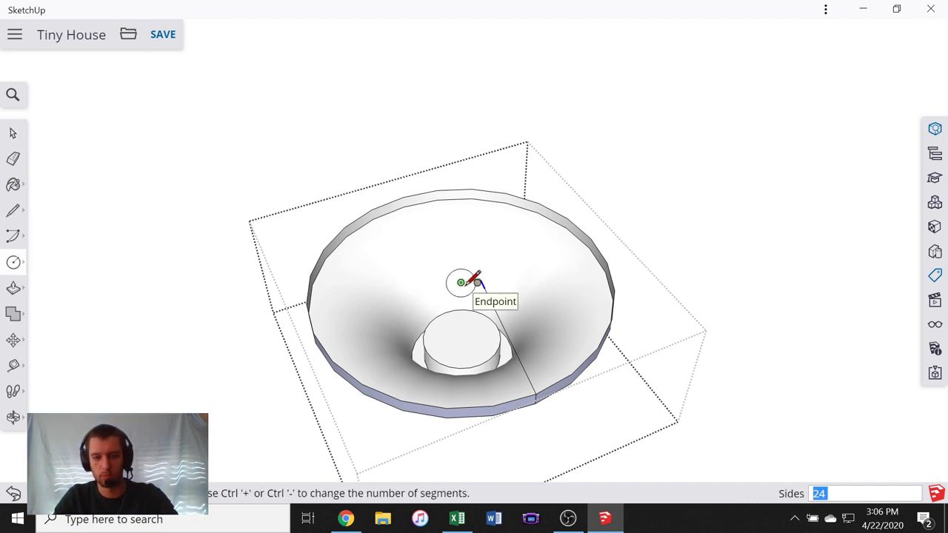
click(460, 282)
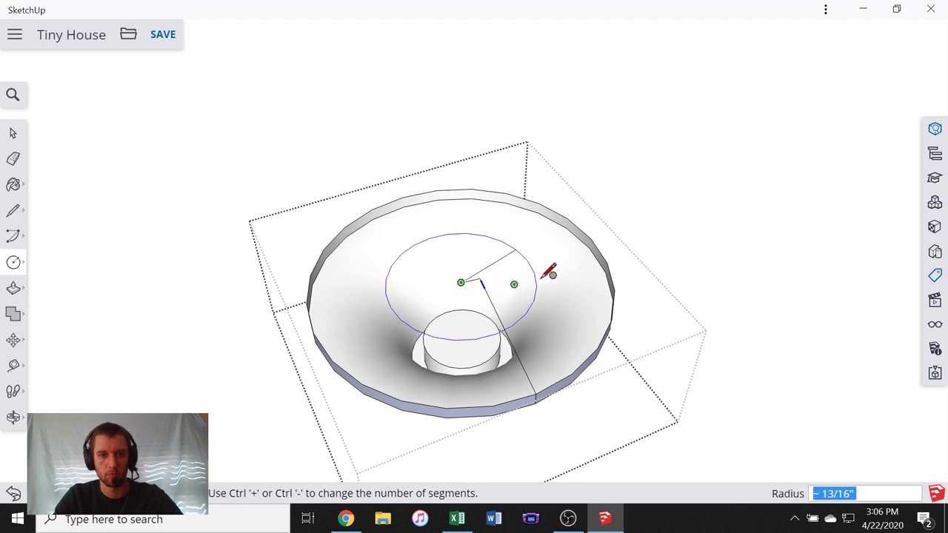
click(594, 248)
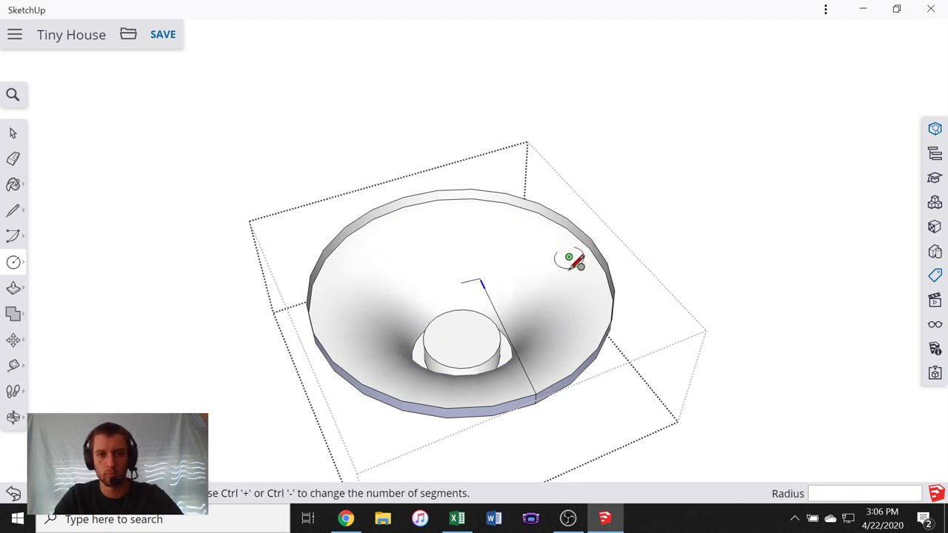
click(461, 282)
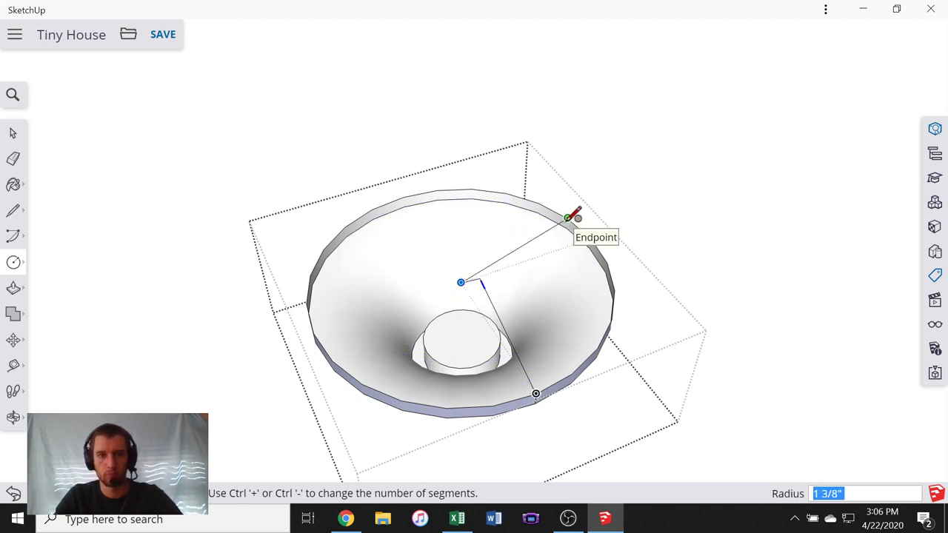
key(Escape)
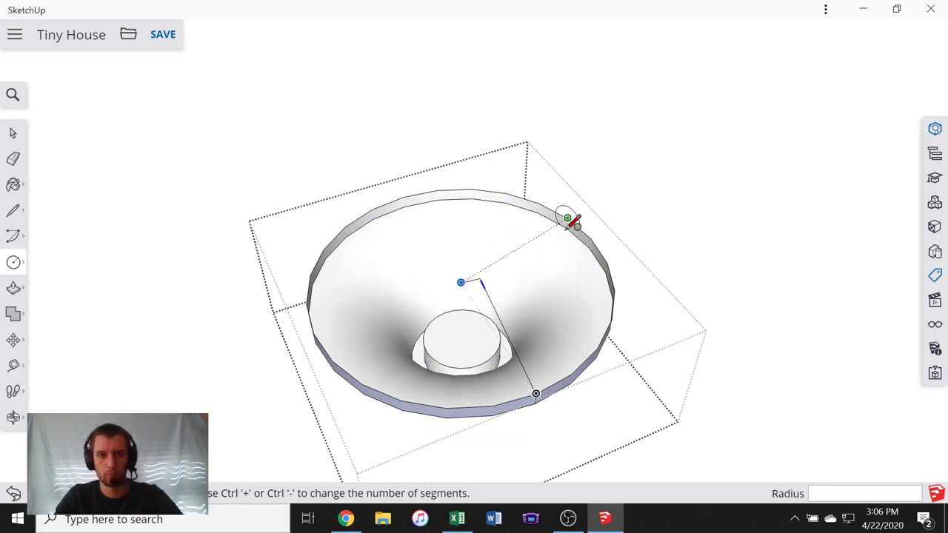
click(460, 282)
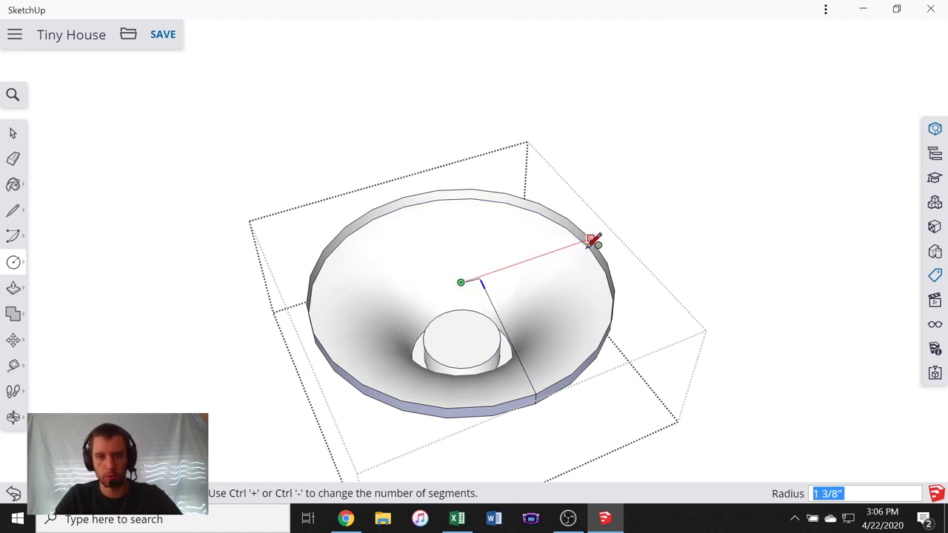
key(Escape)
click(597, 326)
middle_drag(554, 311, 311, 141)
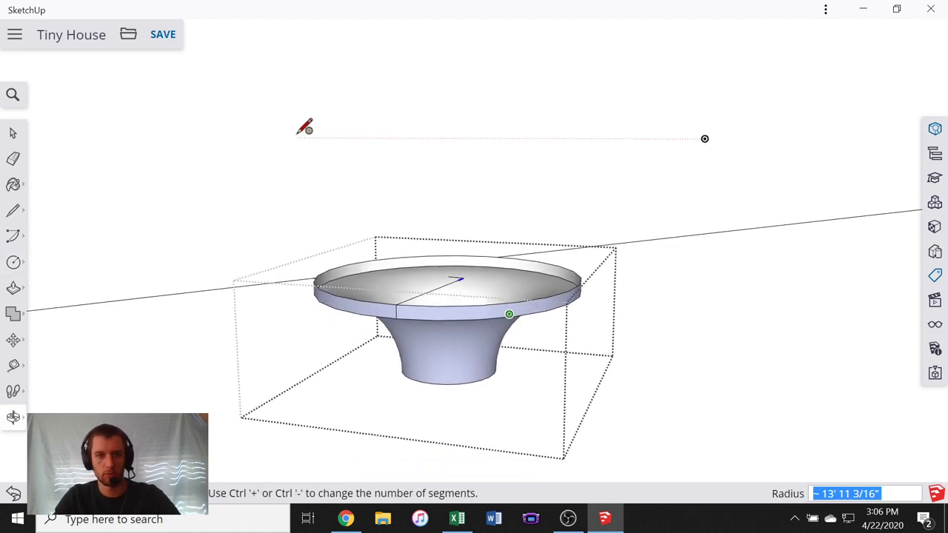
middle_drag(537, 345, 596, 408)
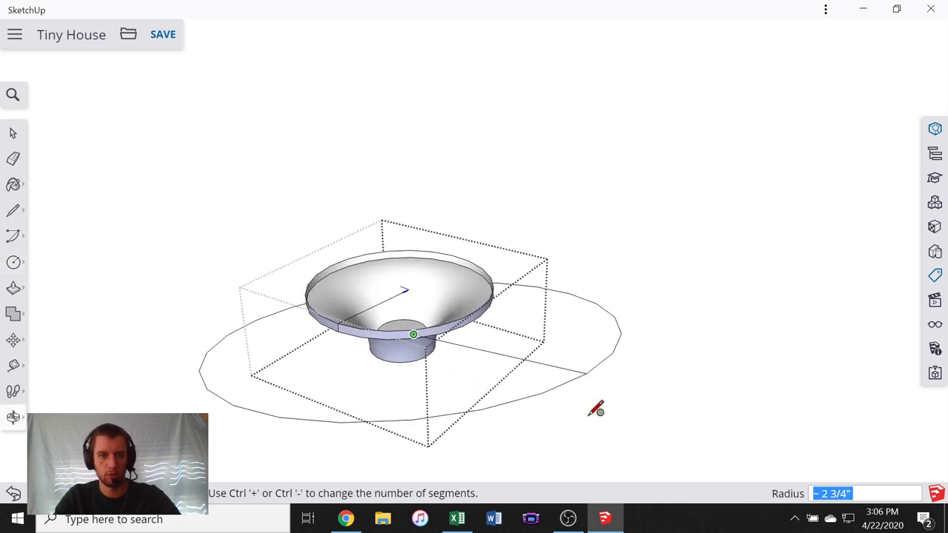
key(Escape)
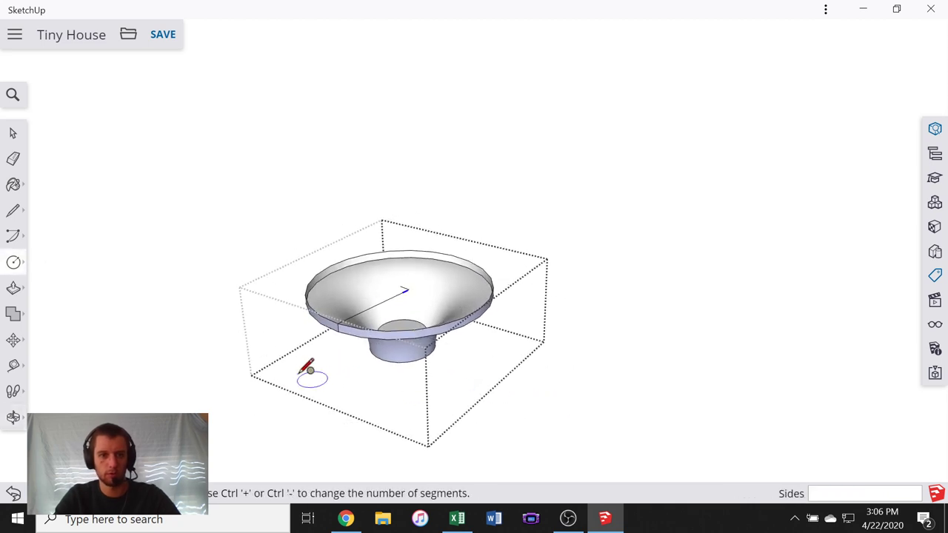
click(14, 134)
- Move the upper flange group 1" straight up along the blue axis, away from the post
scroll(383, 297, up, 6)
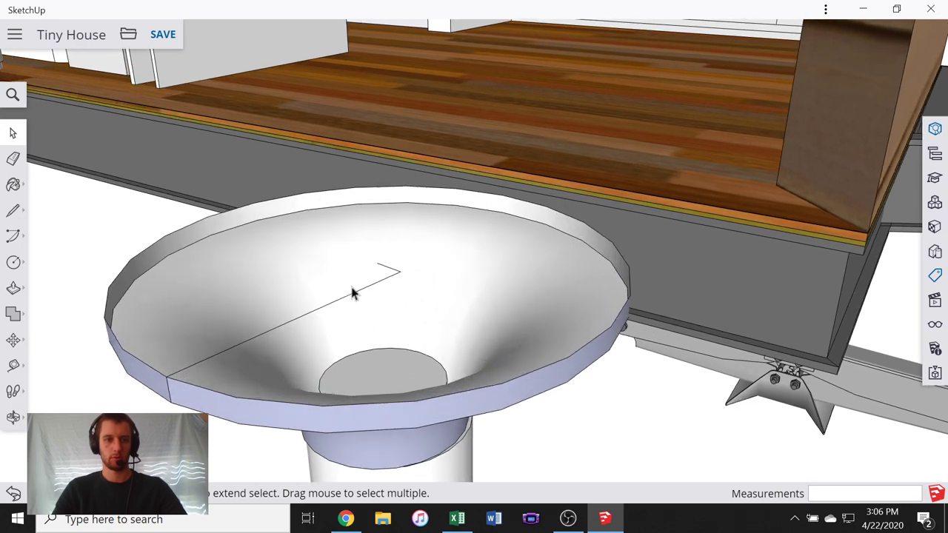
middle_drag(374, 315, 372, 418)
click(459, 394)
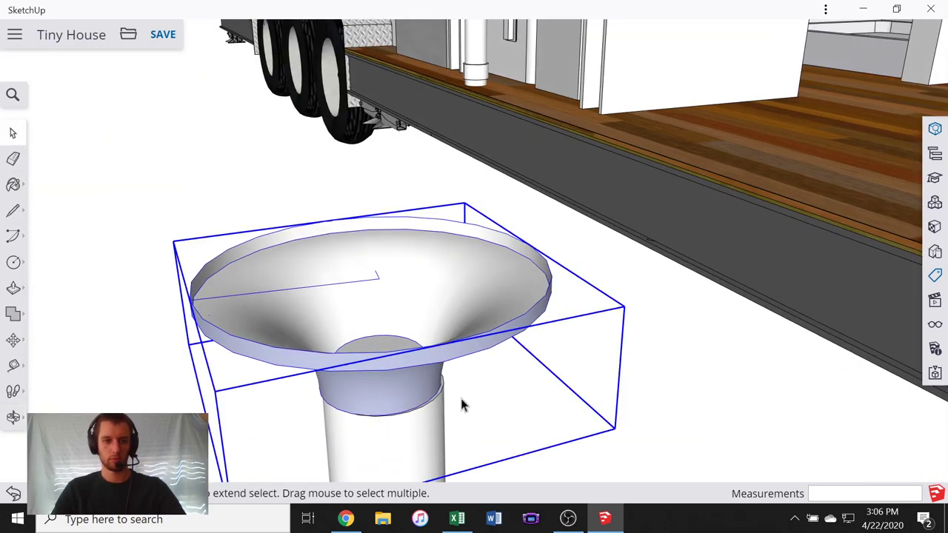
scroll(480, 376, down, 5)
scroll(480, 376, down, 1)
key(m)
click(515, 396)
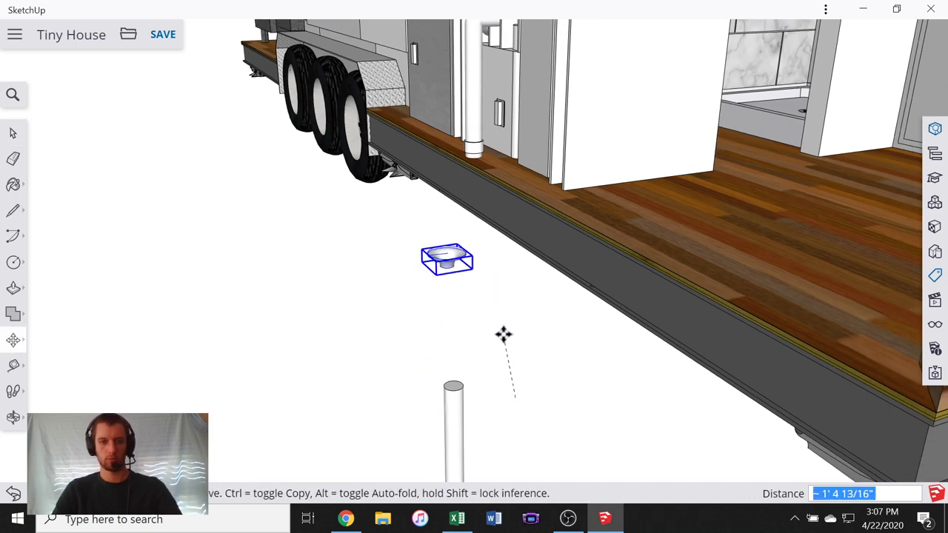
key(Return)
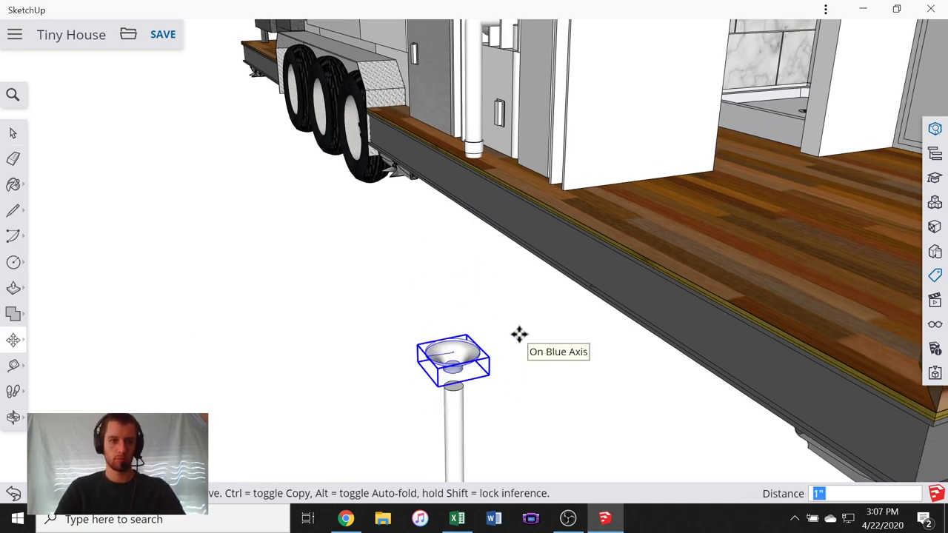
- Move the lower flange group about 1" straight down along the blue axis, away from the post
middle_drag(492, 371, 496, 351)
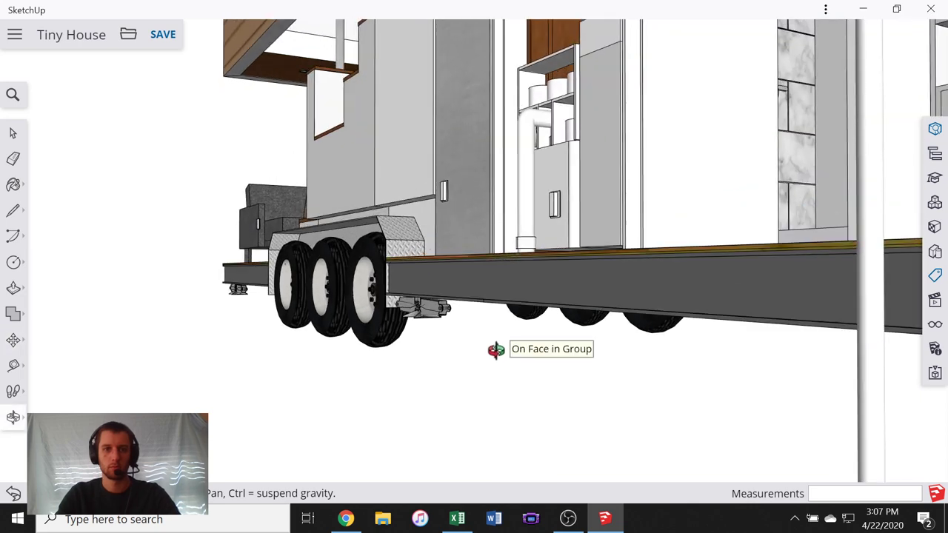
scroll(498, 348, down, 6)
scroll(612, 422, up, 4)
scroll(575, 439, up, 5)
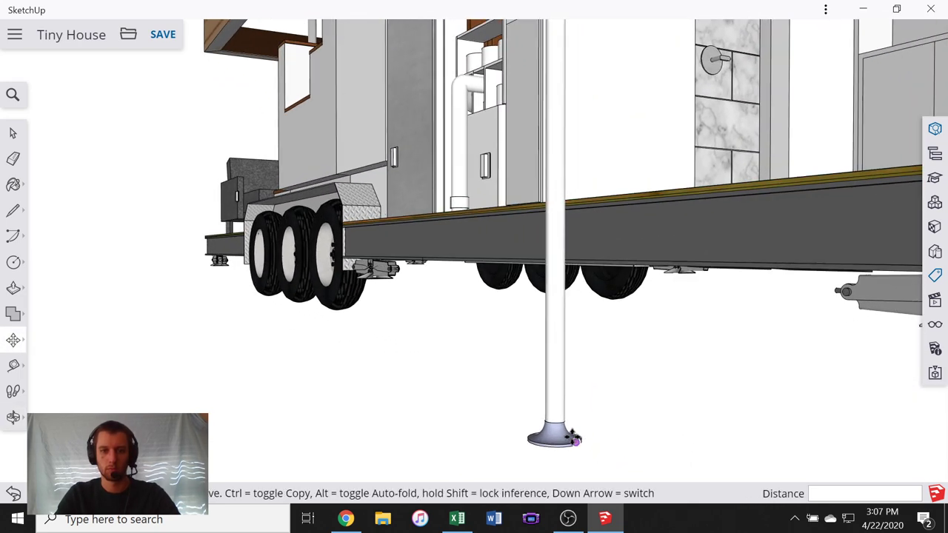
middle_drag(561, 400, 737, 437)
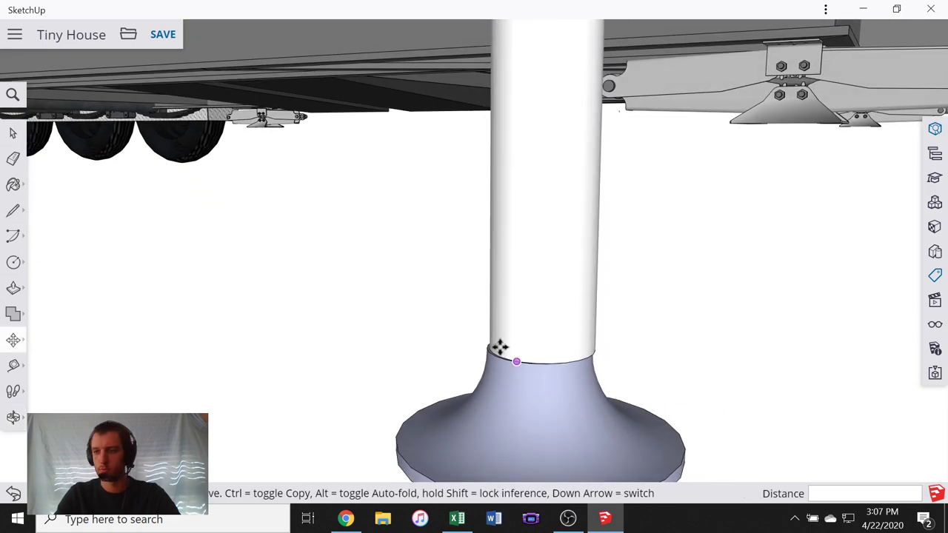
middle_drag(548, 348, 508, 289)
scroll(464, 311, down, 4)
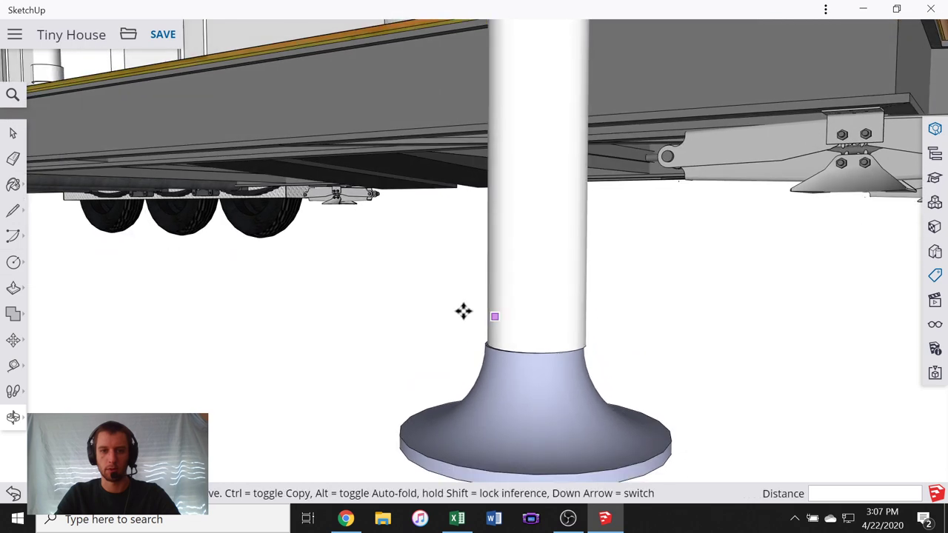
key(space)
click(488, 274)
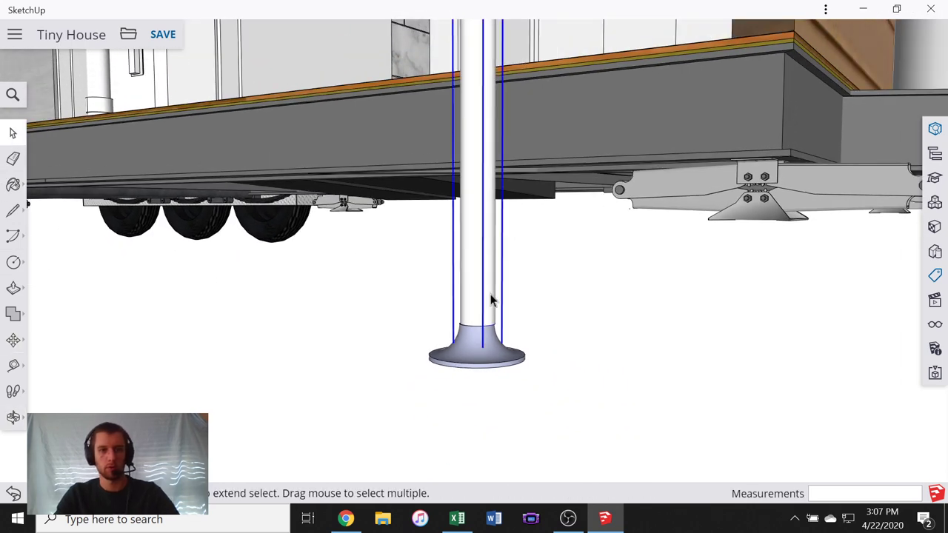
click(496, 367)
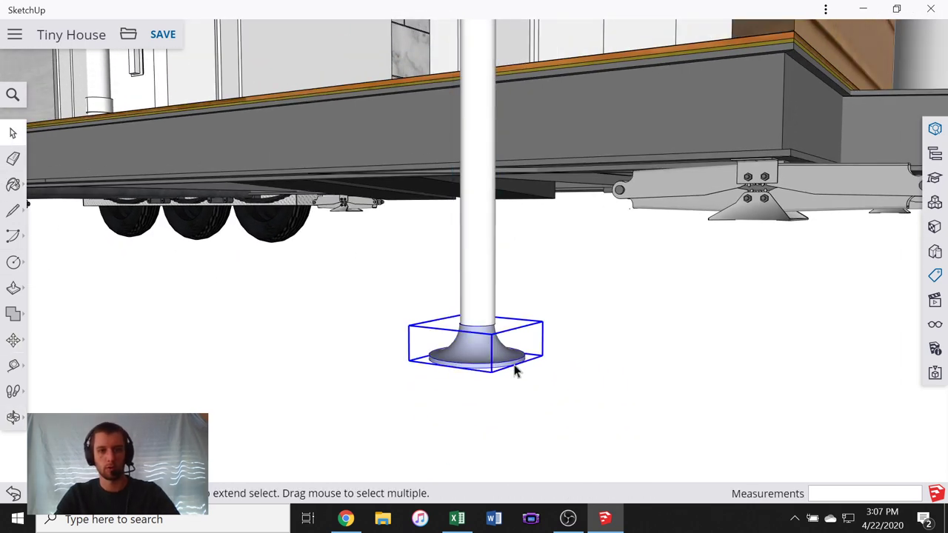
key(m)
click(571, 312)
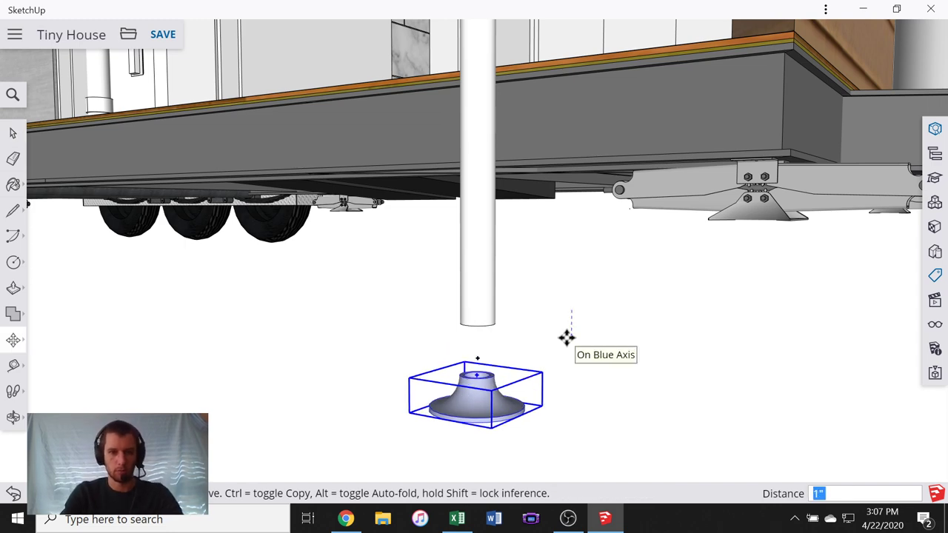
click(567, 351)
- Open the post group and mark the center point of its bottom circular edge with Find Center
middle_drag(402, 299, 468, 148)
scroll(482, 324, up, 3)
click(12, 134)
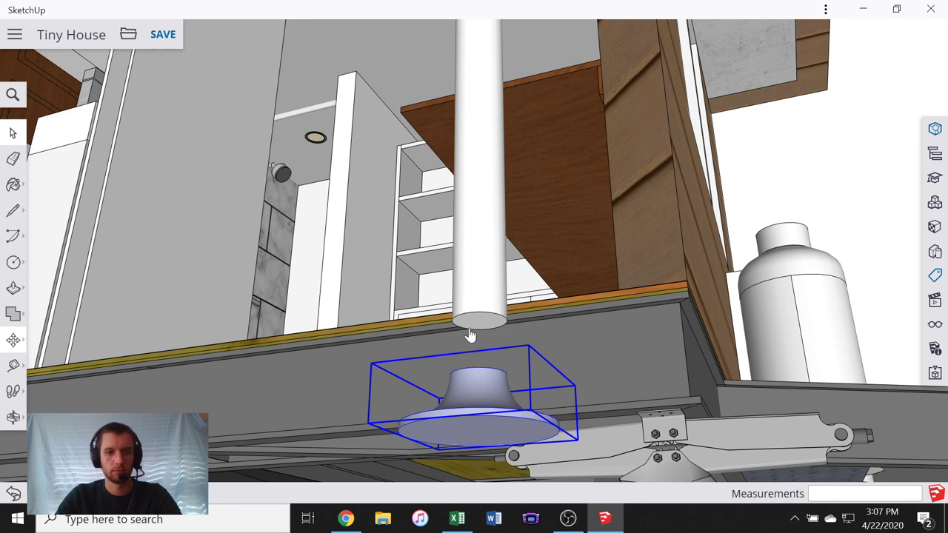
key(space)
double_click(488, 320)
scroll(488, 320, up, 3)
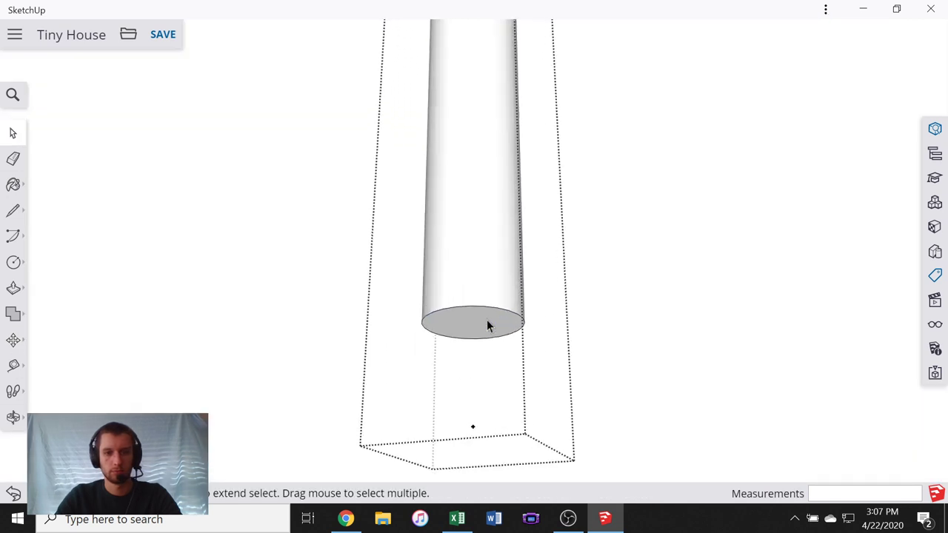
click(486, 324)
right_click(485, 319)
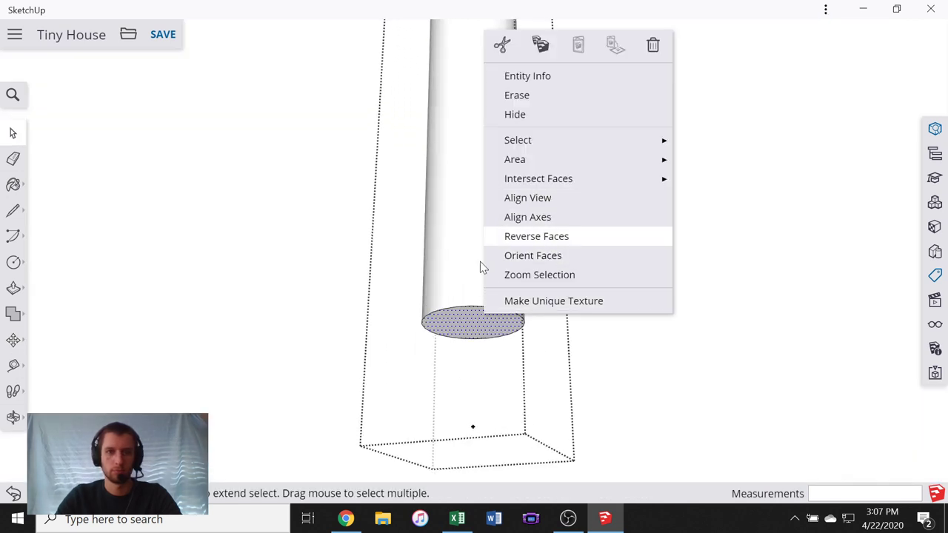
click(455, 308)
click(455, 305)
right_click(454, 309)
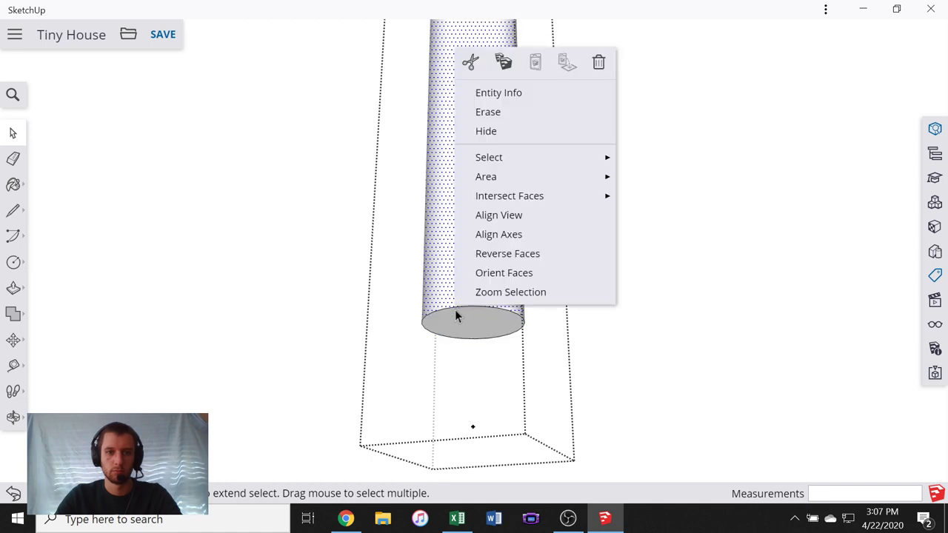
click(455, 310)
right_click(456, 308)
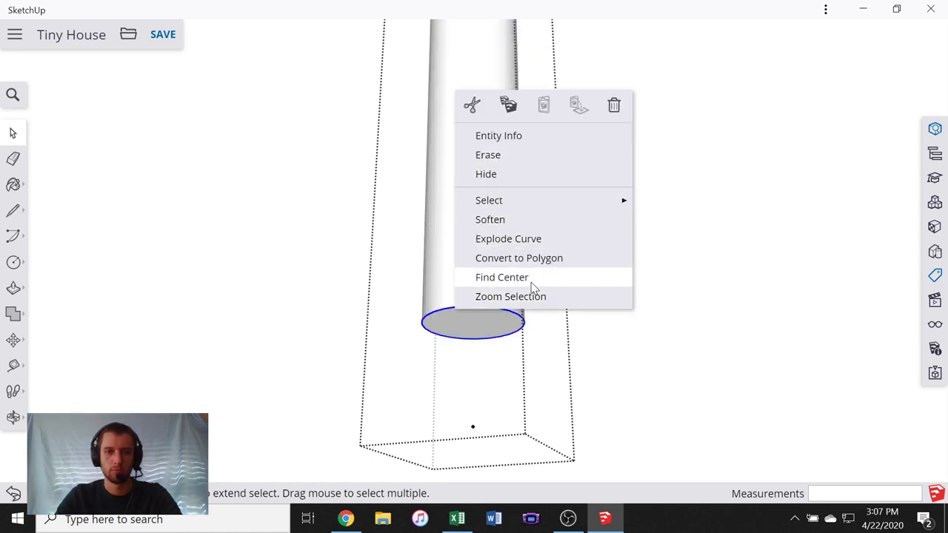
click(502, 277)
click(629, 326)
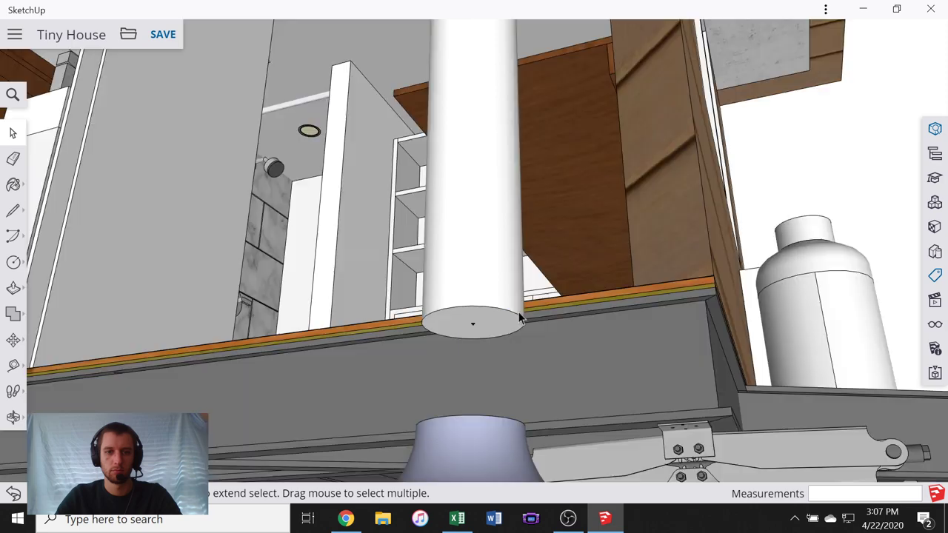
- Open the post group and mark the center point of its top circular edge with Find Center
scroll(566, 295, down, 3)
middle_drag(583, 303, 574, 259)
scroll(574, 266, down, 8)
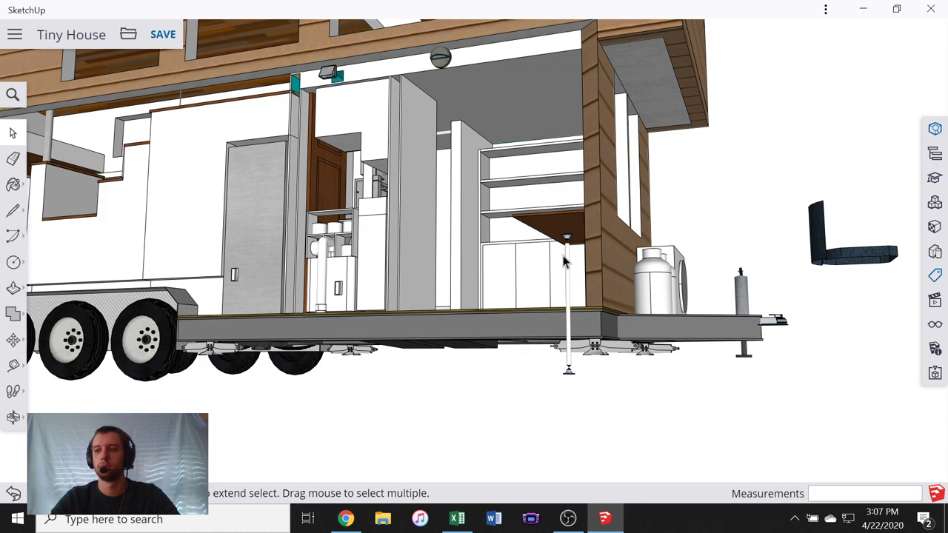
middle_drag(562, 257, 296, 423)
scroll(562, 252, up, 2)
scroll(563, 252, down, 2)
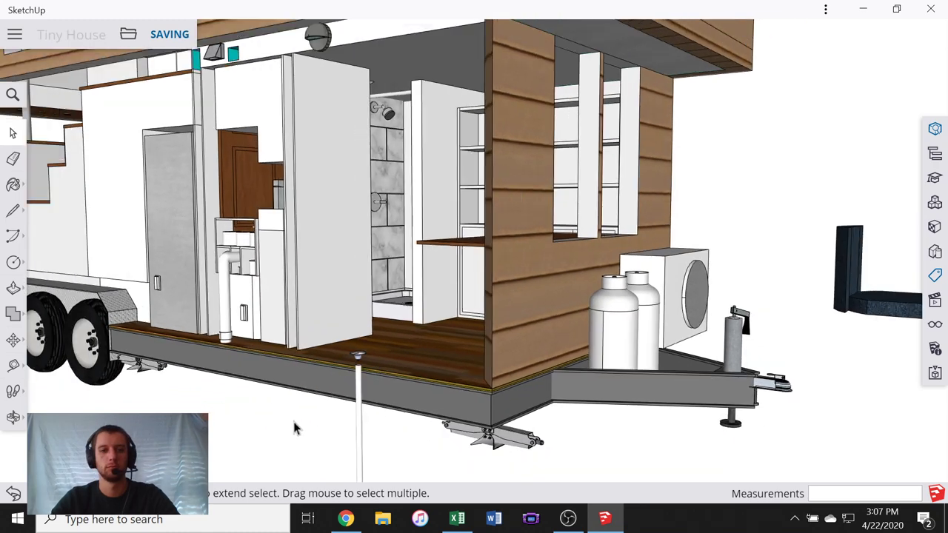
scroll(321, 424, up, 2)
middle_drag(350, 396, 433, 294)
scroll(433, 294, up, 5)
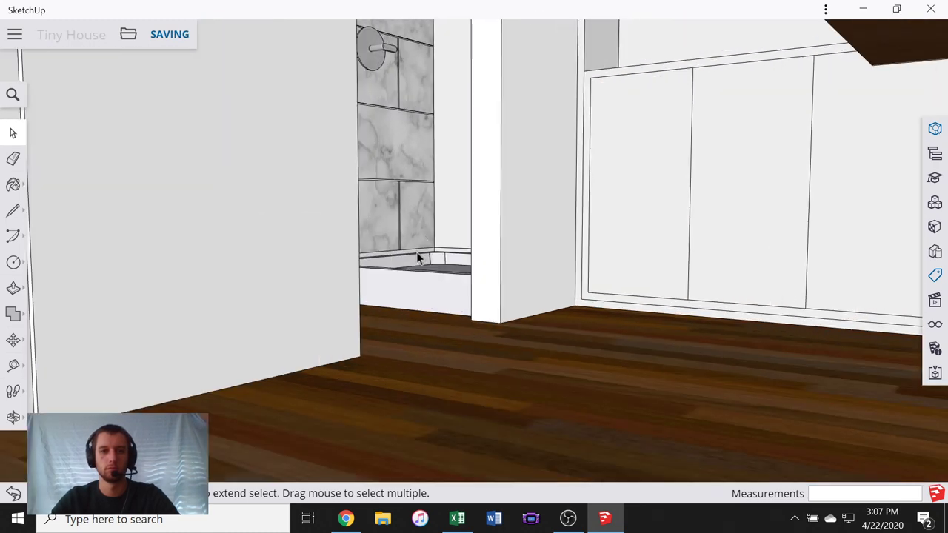
scroll(416, 256, down, 7)
scroll(400, 292, up, 6)
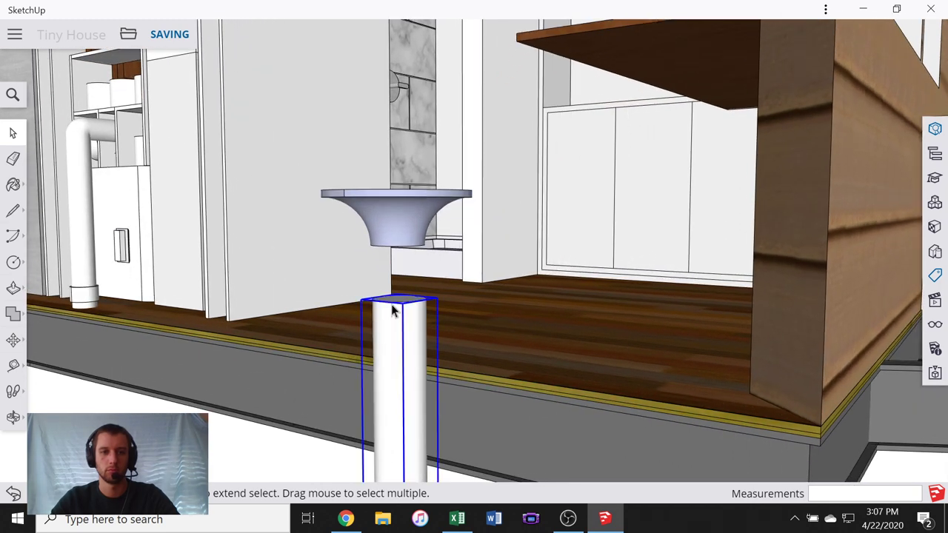
double_click(393, 309)
click(392, 309)
right_click(392, 309)
click(387, 305)
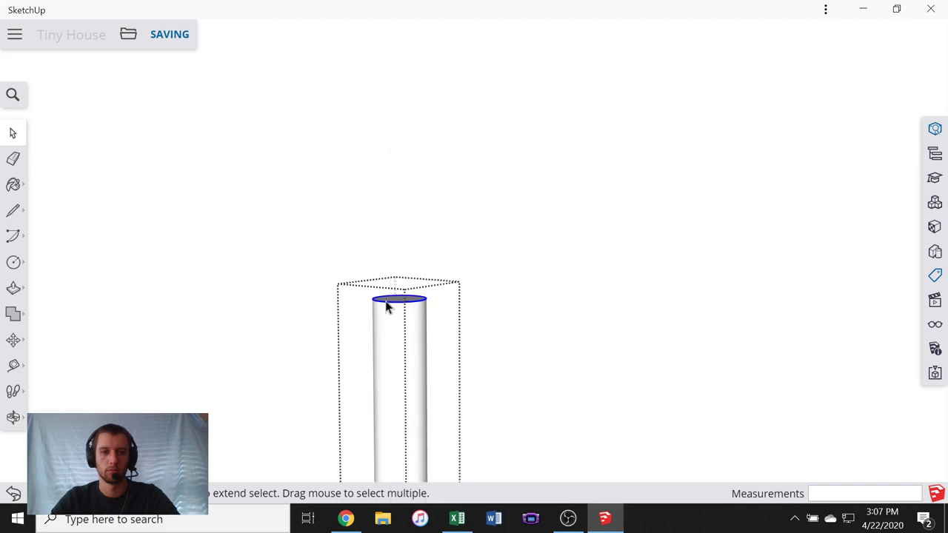
right_click(385, 303)
click(439, 269)
click(586, 316)
- Move the upper flange group by the center of its narrow end onto the center point of the post's top
click(411, 238)
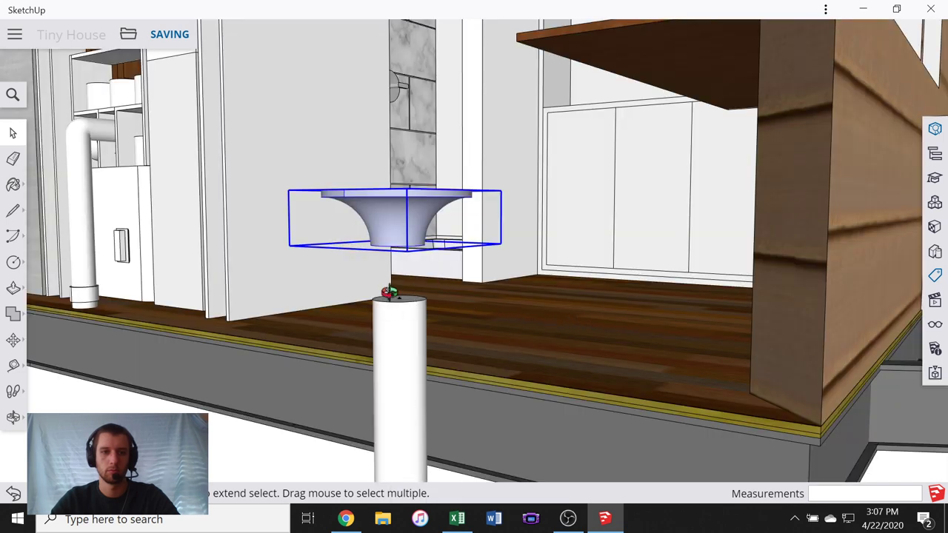
mouse_move(411, 238)
middle_down()
mouse_move(392, 256)
mouse_move(429, 245)
mouse_move(406, 254)
middle_up()
scroll(393, 254, up, 3)
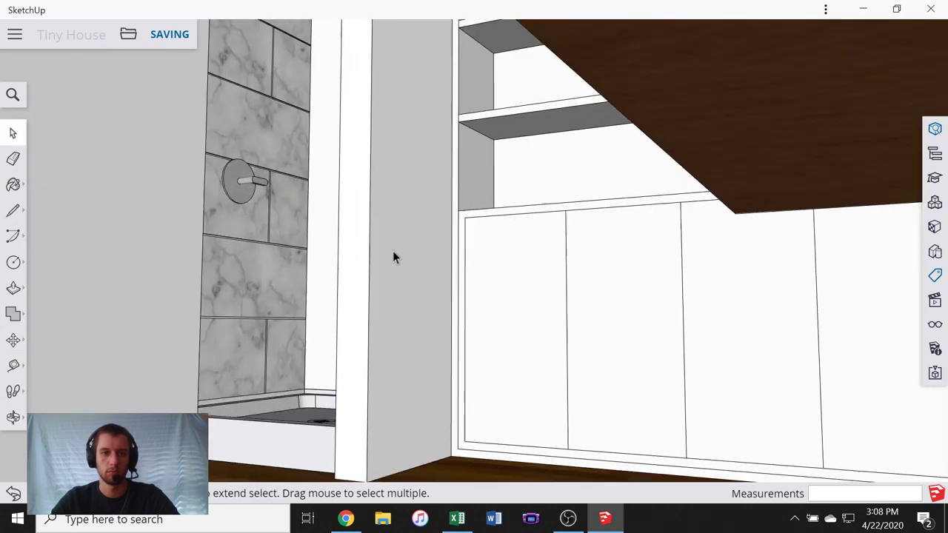
scroll(385, 260, down, 6)
scroll(364, 255, up, 3)
scroll(371, 266, up, 5)
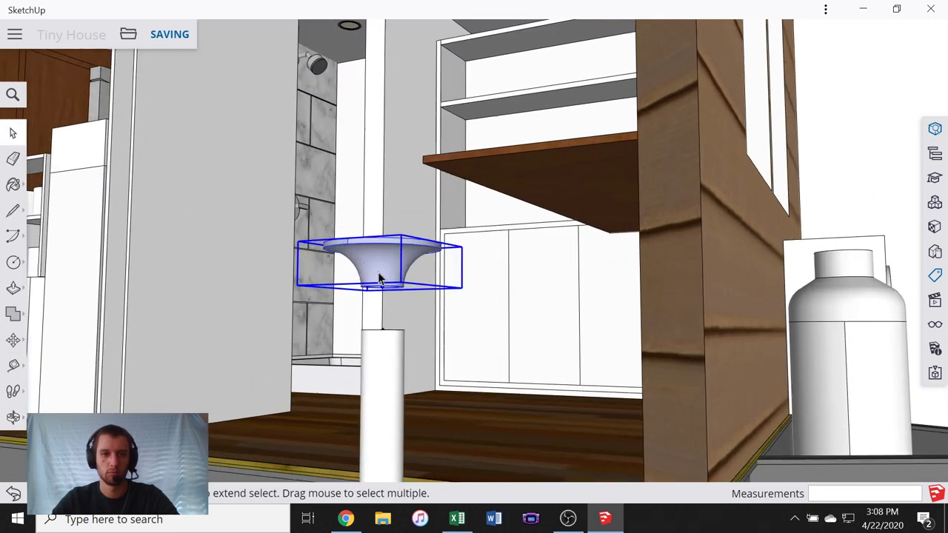
key(m)
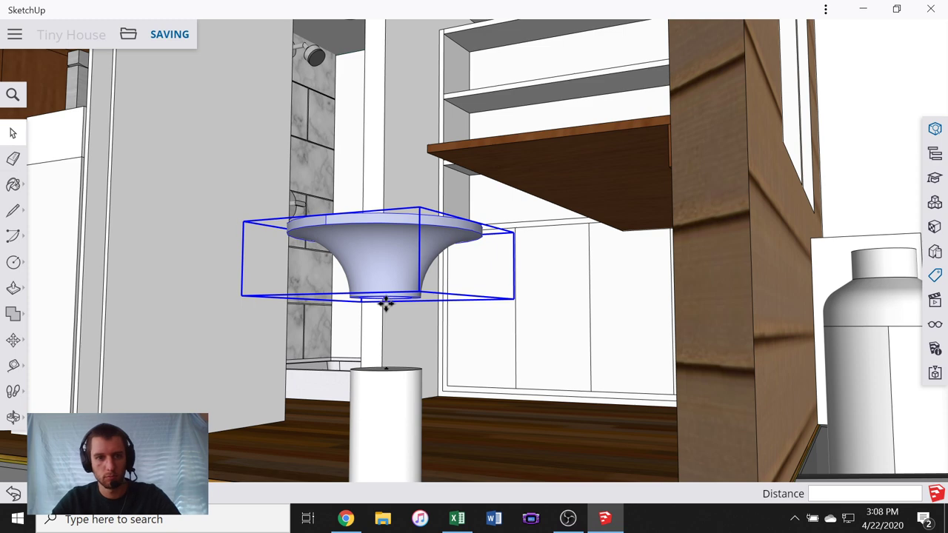
mouse_move(382, 292)
middle_down()
mouse_move(395, 218)
mouse_move(399, 289)
mouse_move(389, 293)
middle_up()
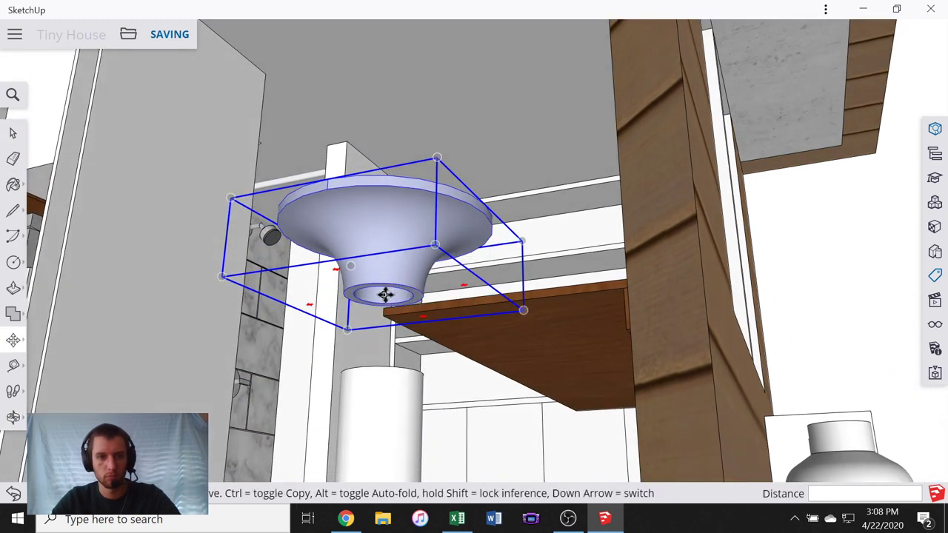
click(387, 296)
middle_drag(388, 337, 363, 378)
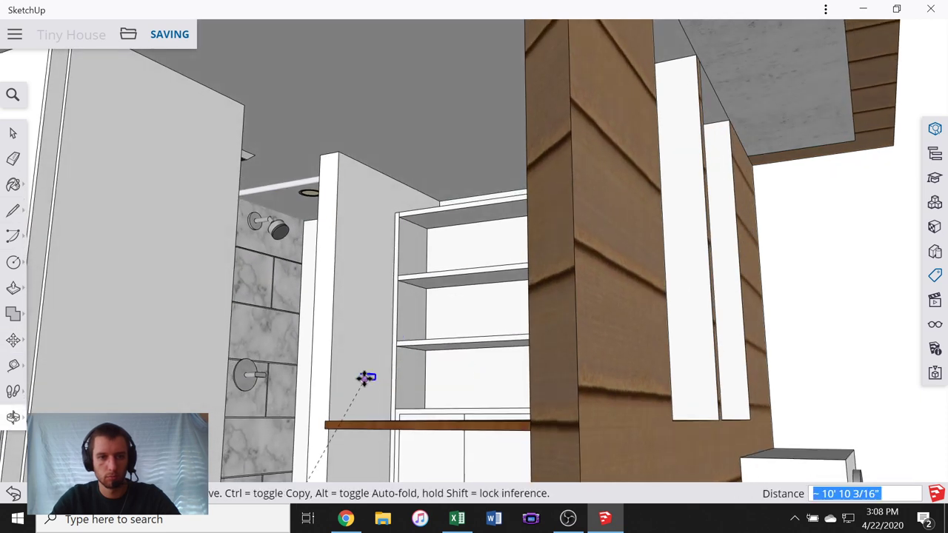
scroll(367, 369, down, 3)
scroll(367, 368, down, 8)
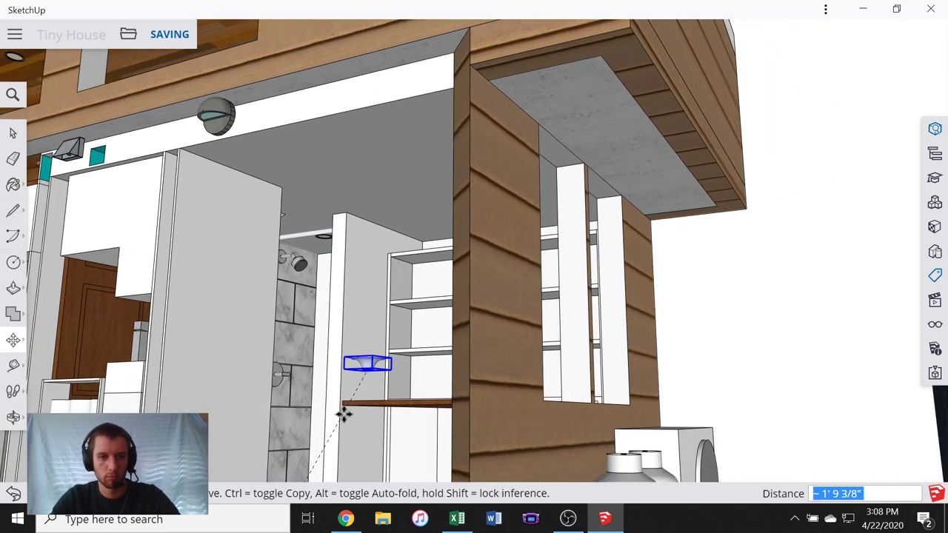
scroll(276, 363, down, 2)
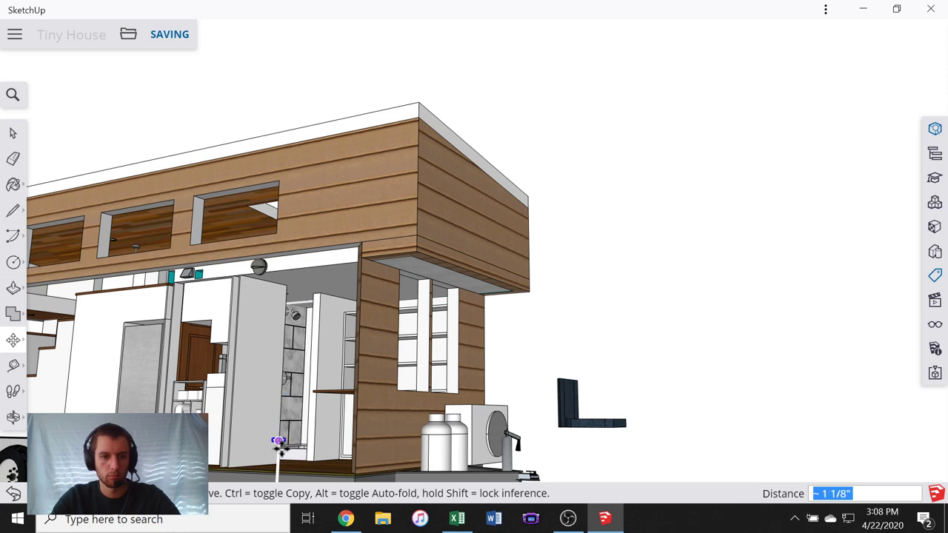
scroll(277, 446, up, 8)
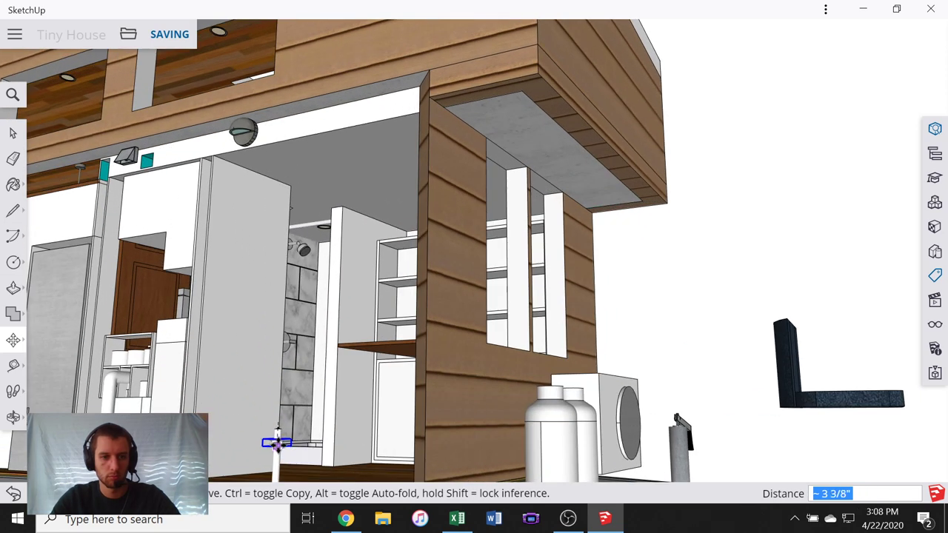
scroll(276, 442, up, 8)
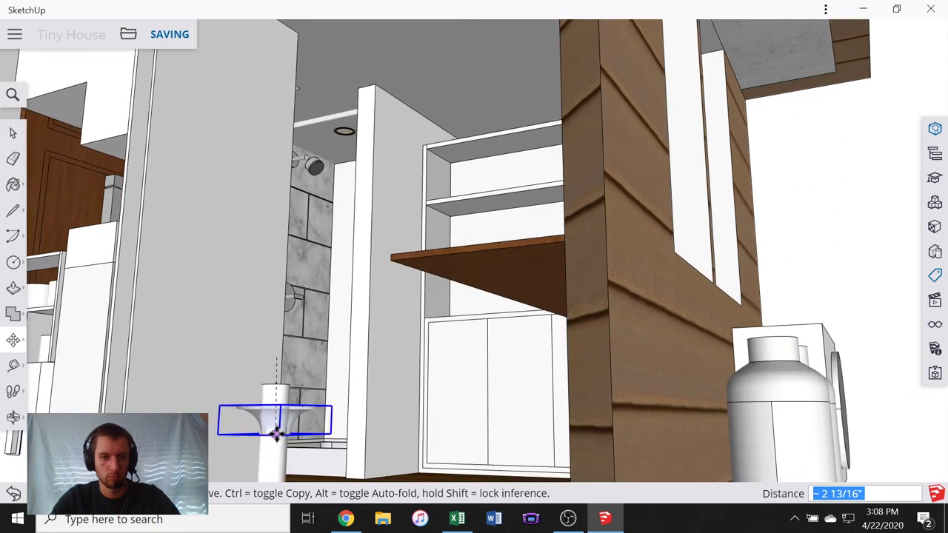
scroll(274, 408, up, 1)
click(275, 390)
middle_drag(274, 390, 77, 496)
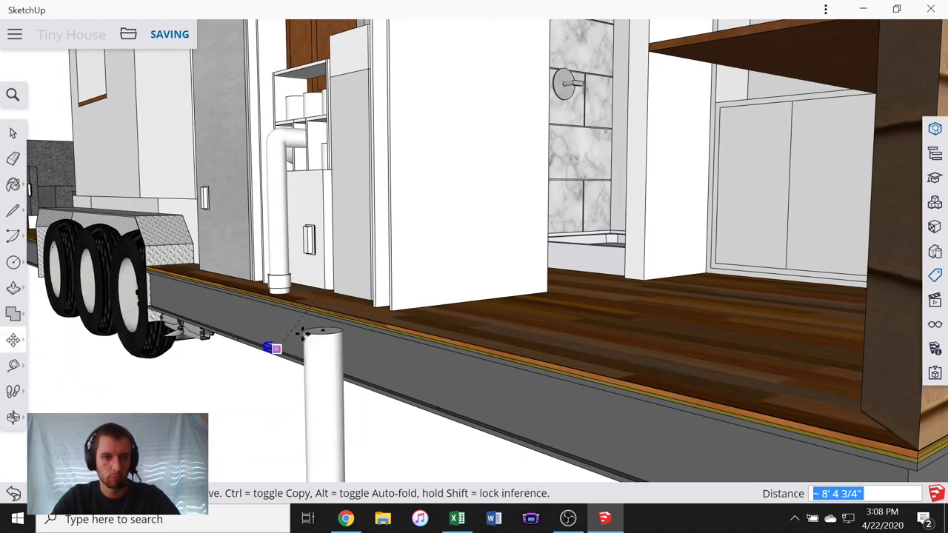
scroll(326, 330, up, 6)
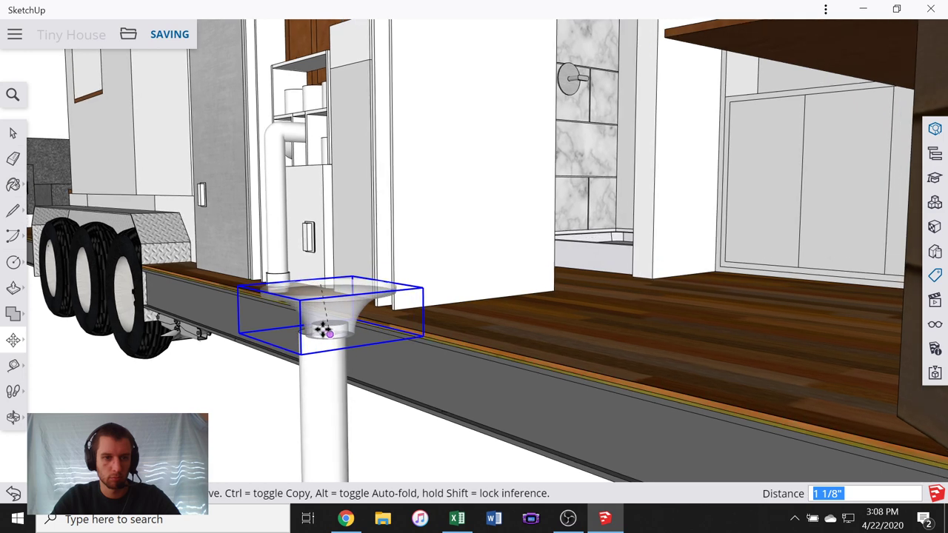
scroll(322, 330, up, 2)
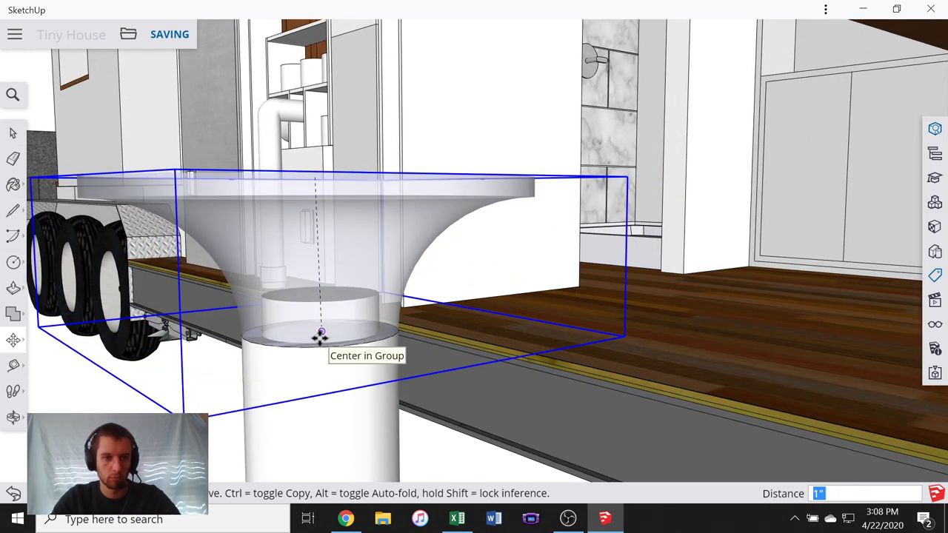
click(320, 334)
scroll(428, 246, down, 8)
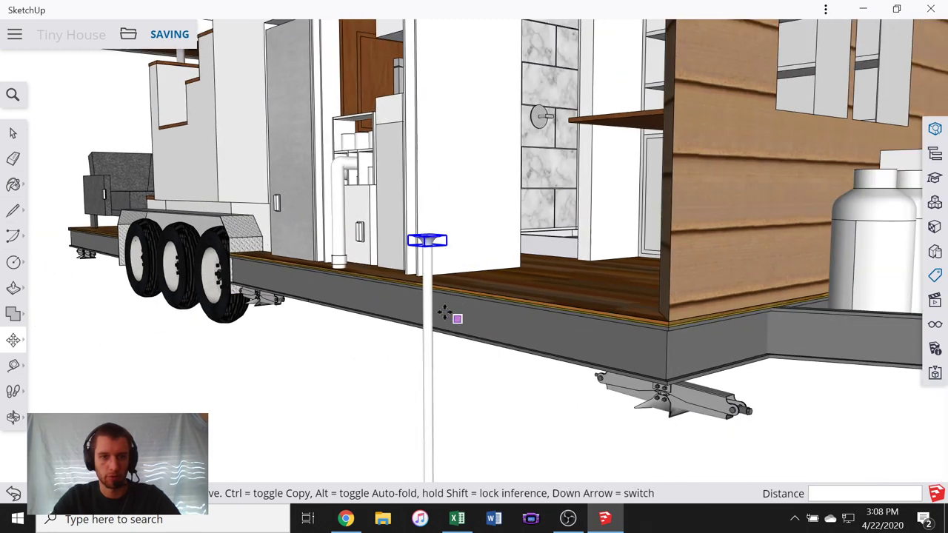
middle_drag(455, 315, 615, 362)
scroll(526, 343, up, 6)
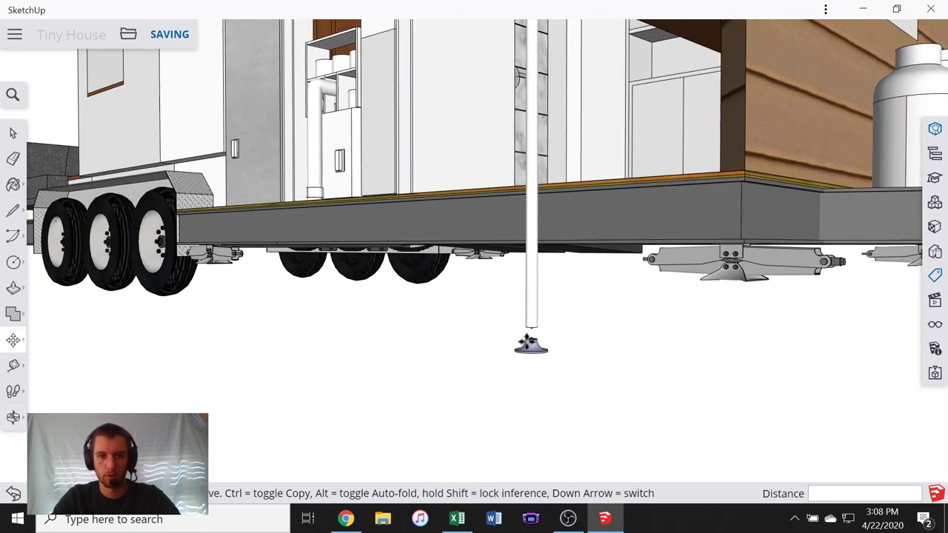
scroll(524, 343, up, 8)
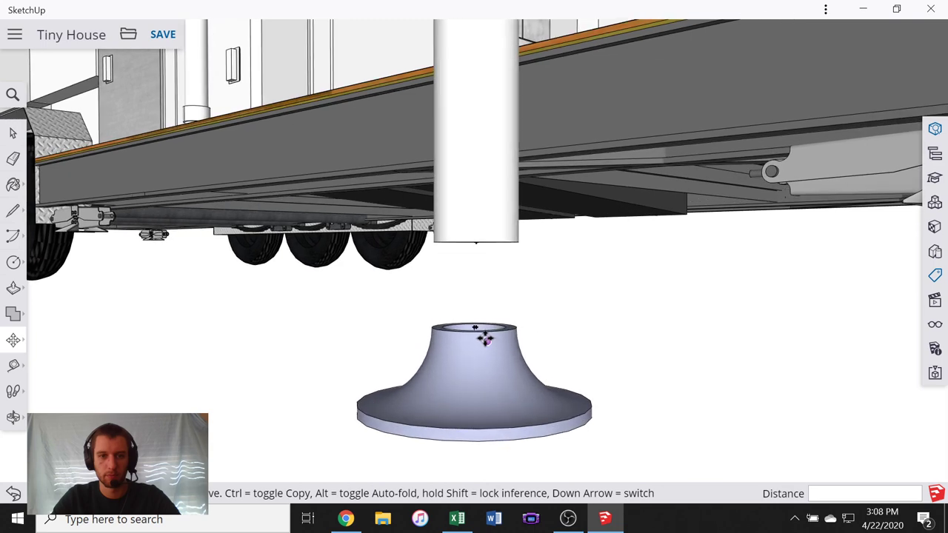
scroll(474, 322, up, 4)
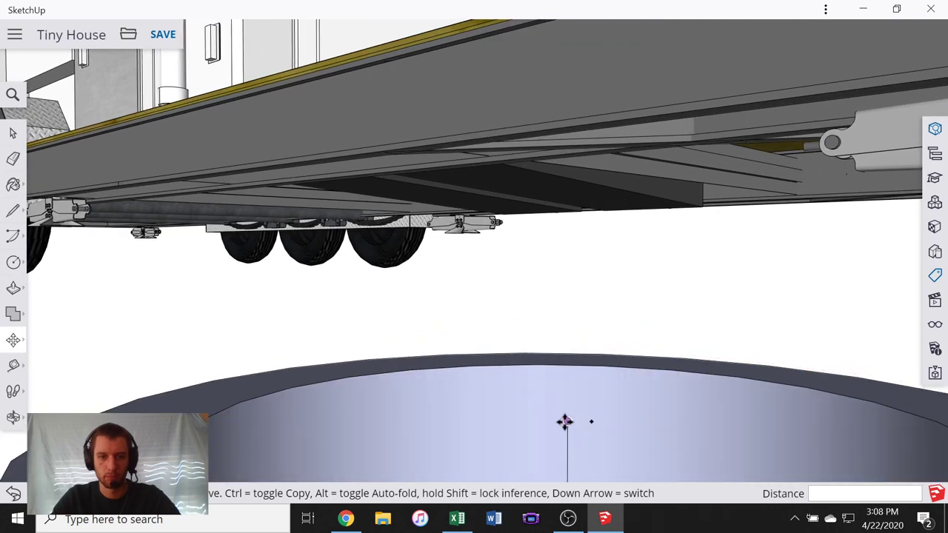
scroll(567, 422, down, 5)
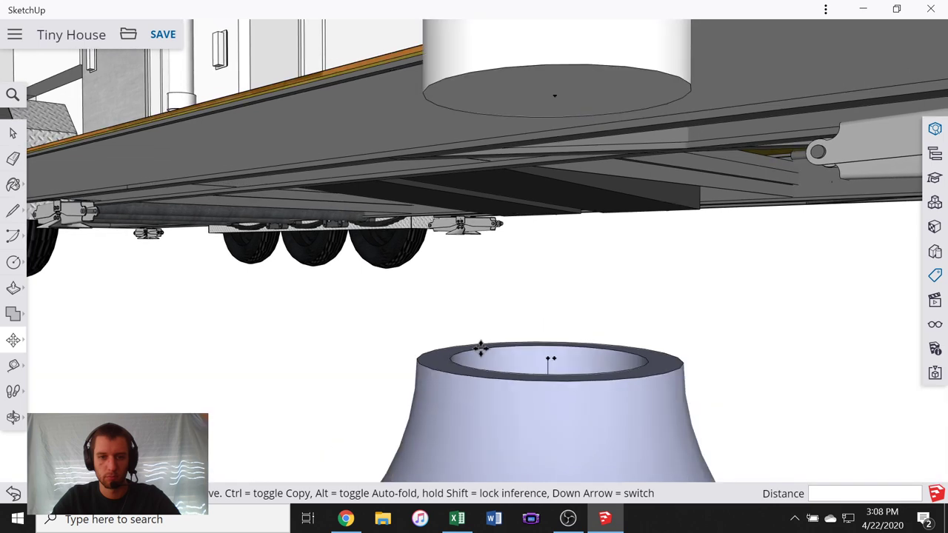
middle_drag(549, 358, 531, 378)
scroll(519, 352, up, 5)
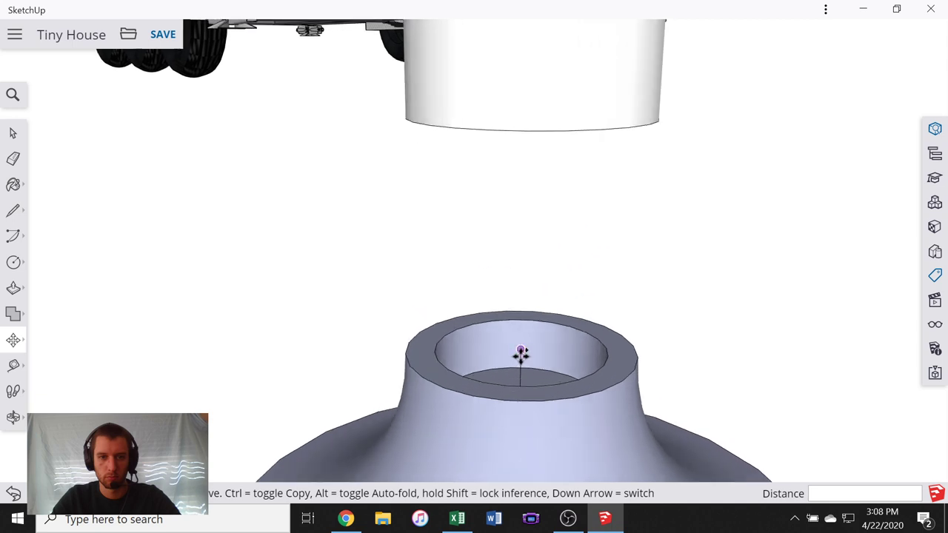
click(517, 343)
scroll(512, 389, down, 2)
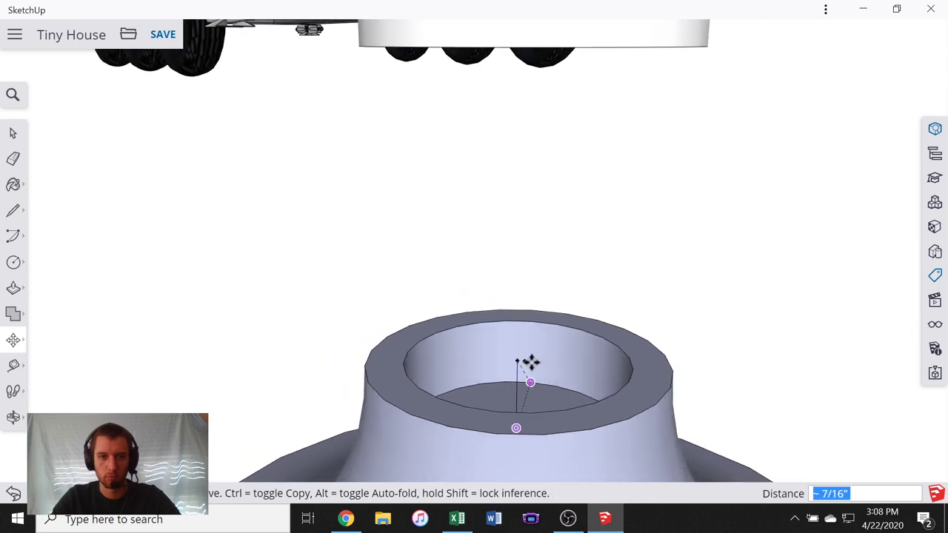
key(Escape)
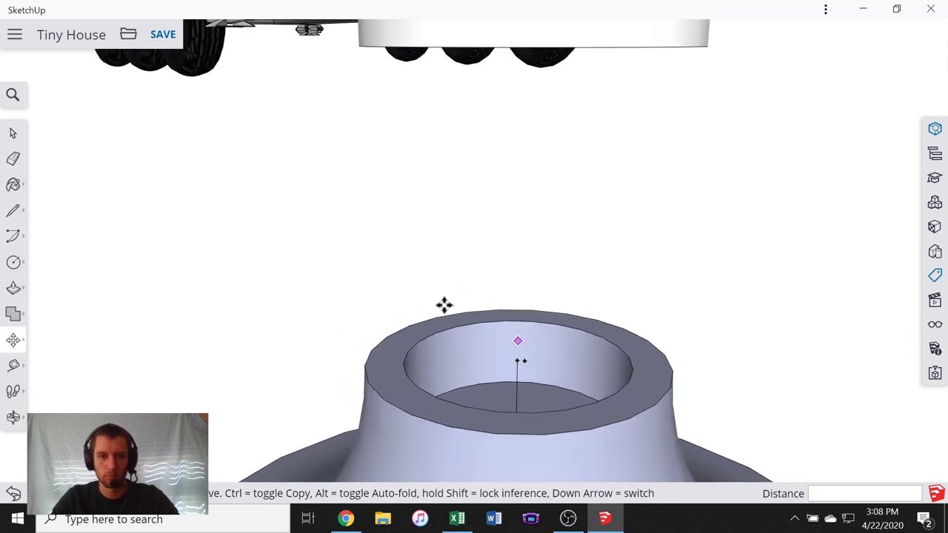
- Move the lower flange group by the center of its narrow end onto the center point of the post's bottom
click(12, 134)
click(510, 328)
scroll(520, 340, down, 2)
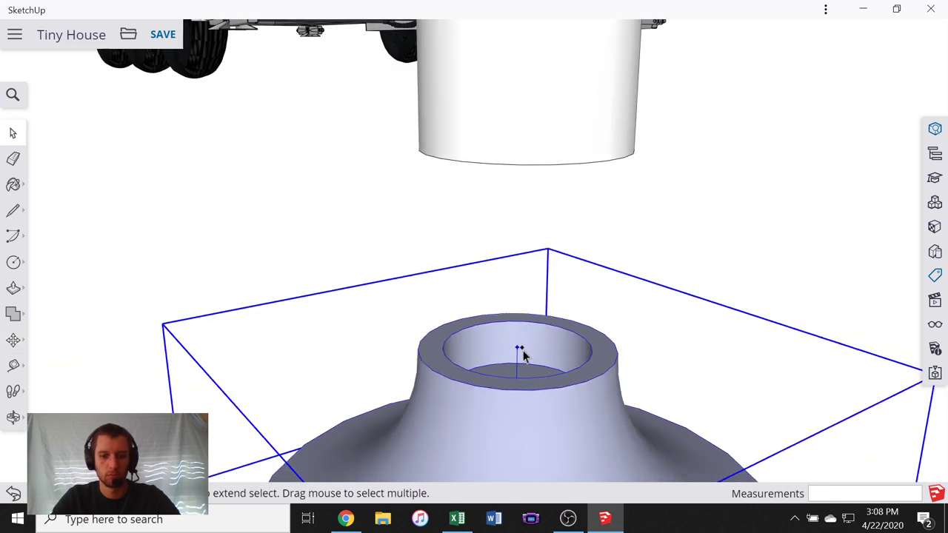
key(m)
click(517, 348)
middle_drag(542, 210, 534, 141)
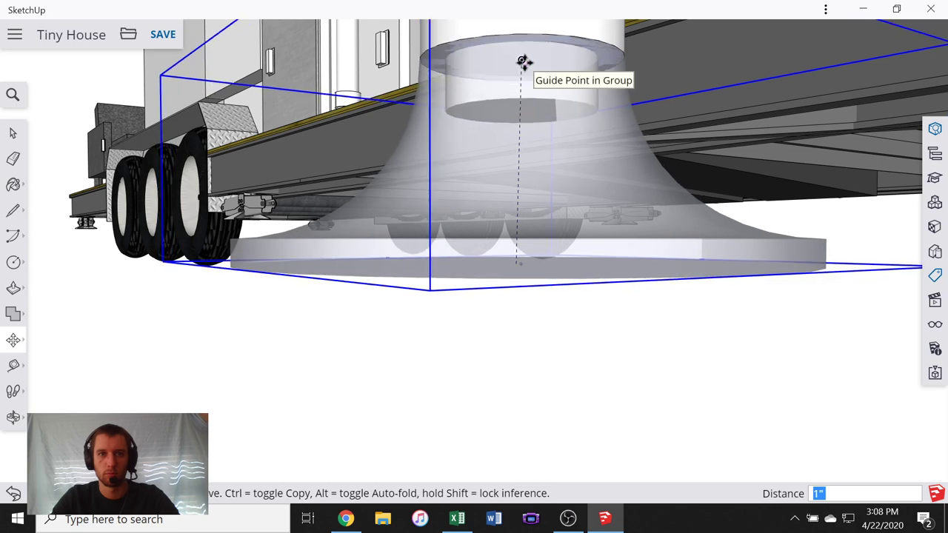
click(522, 61)
- Open the upper flange group at the top of the post for editing
middle_drag(605, 96, 715, 240)
scroll(495, 232, down, 8)
key(m)
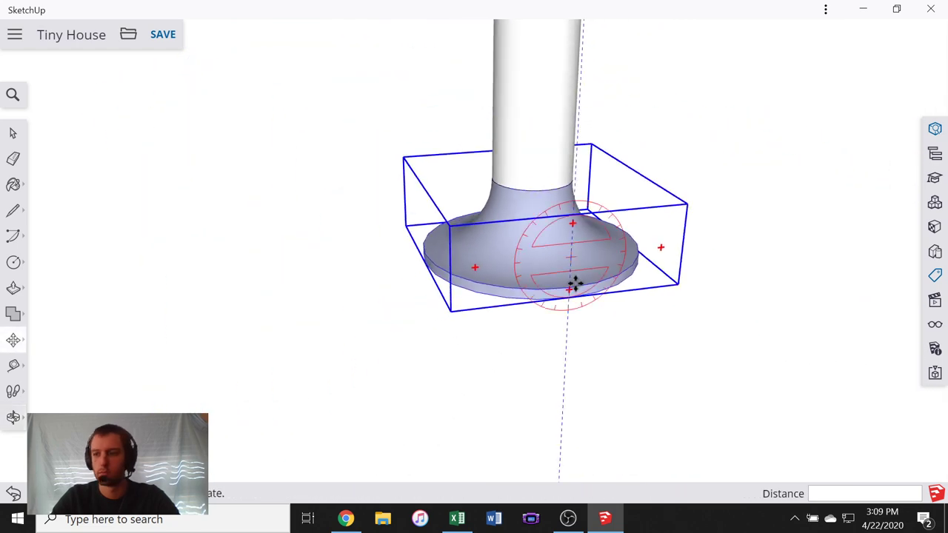
middle_drag(374, 215, 624, 242)
scroll(624, 241, down, 5)
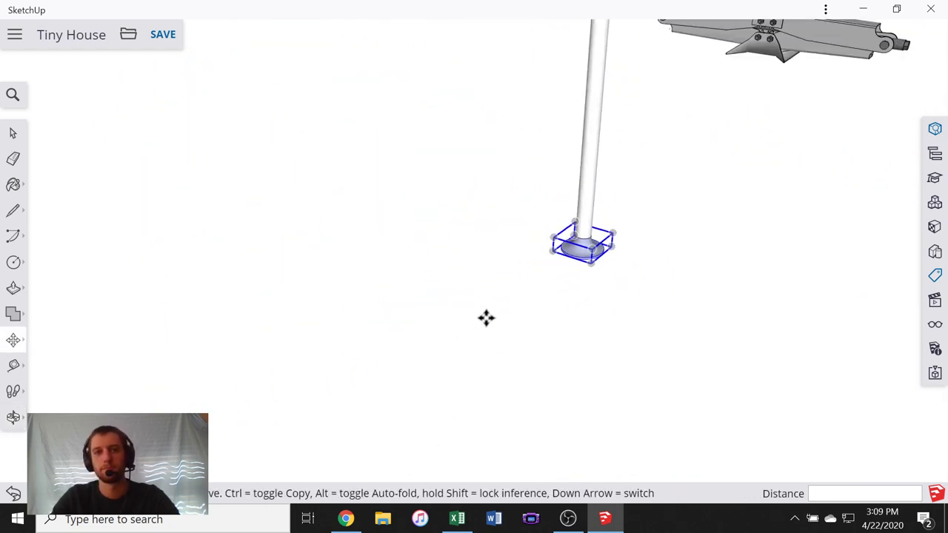
scroll(485, 319, down, 5)
scroll(442, 264, down, 3)
middle_drag(442, 264, 686, 228)
scroll(721, 104, up, 8)
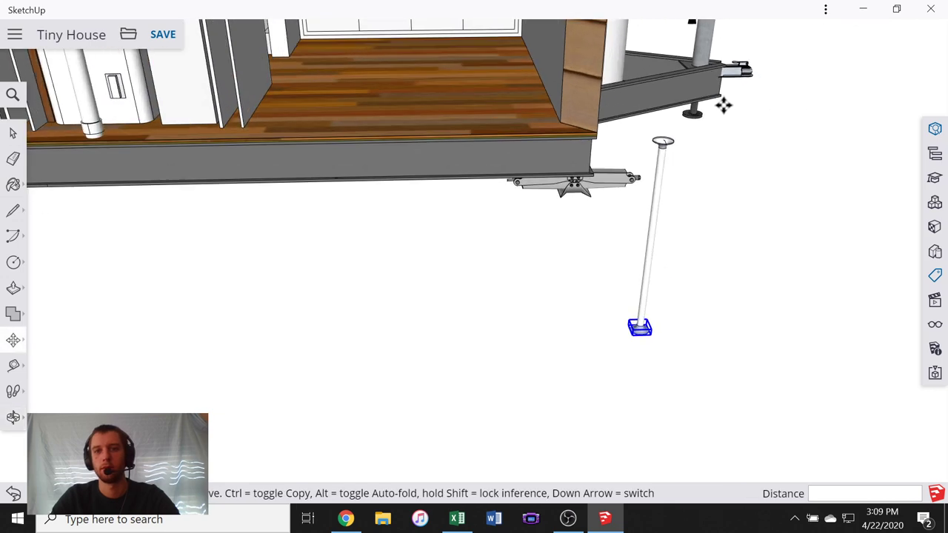
scroll(420, 268, down, 3)
scroll(597, 313, down, 3)
scroll(546, 323, up, 4)
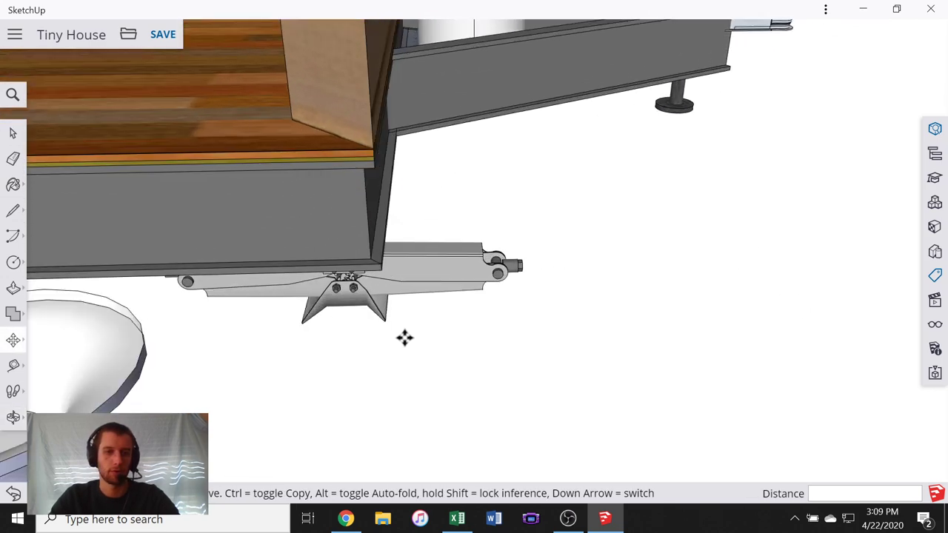
scroll(423, 358, down, 3)
scroll(275, 369, up, 2)
click(12, 132)
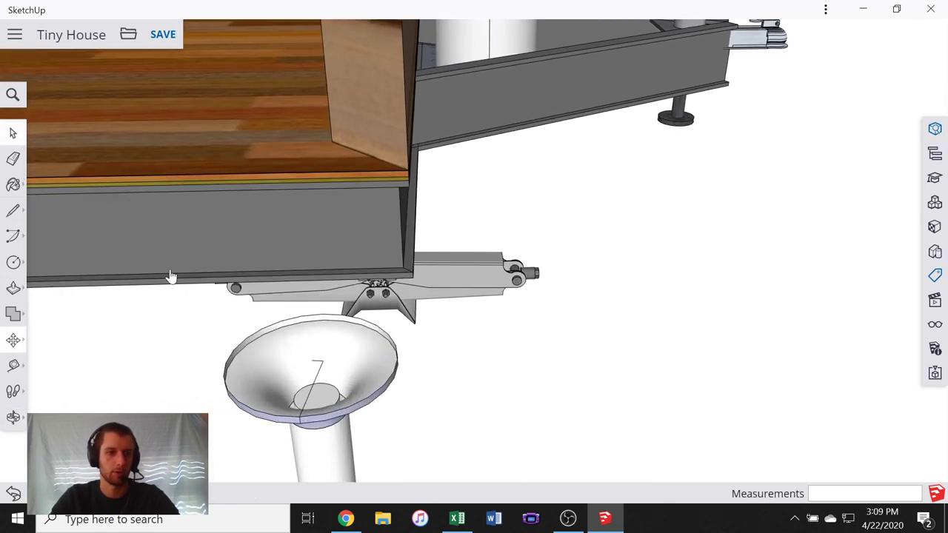
click(280, 351)
scroll(313, 384, up, 2)
double_click(313, 393)
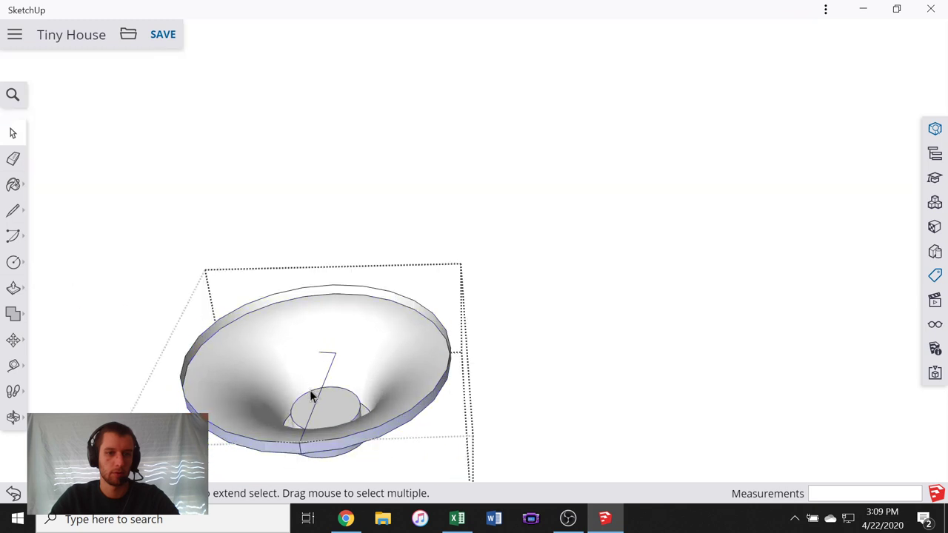
scroll(320, 398, up, 2)
scroll(342, 367, down, 5)
middle_drag(345, 365, 377, 211)
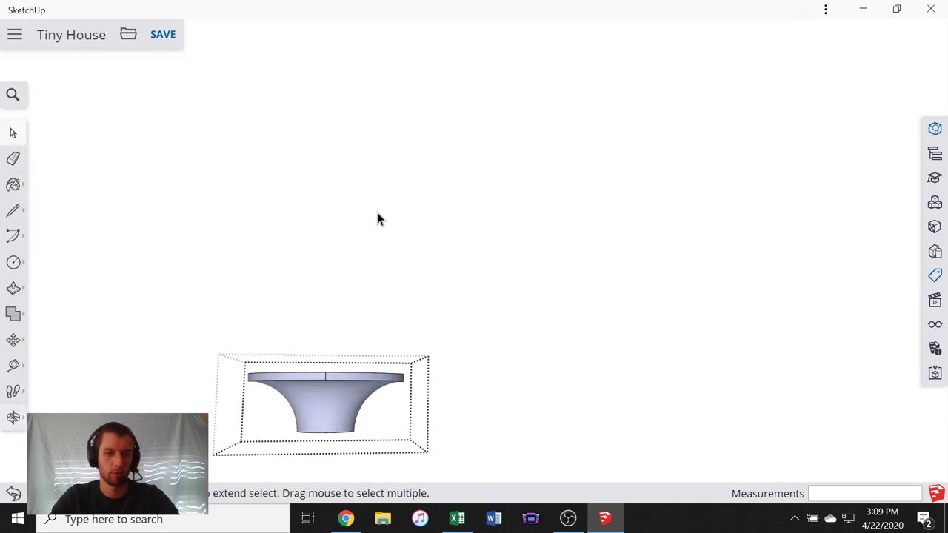
scroll(377, 215, down, 1)
scroll(331, 453, up, 2)
middle_drag(332, 459, 330, 359)
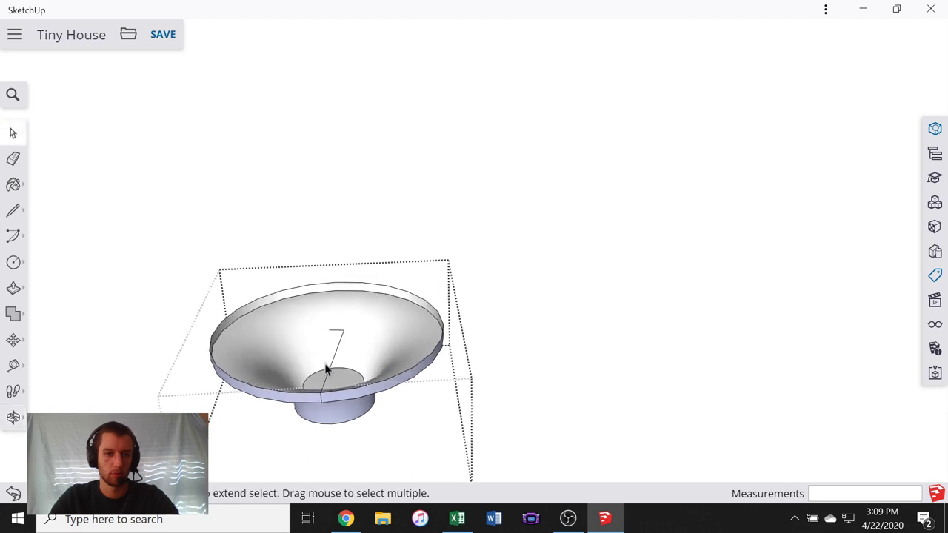
scroll(330, 359, up, 3)
key(c)
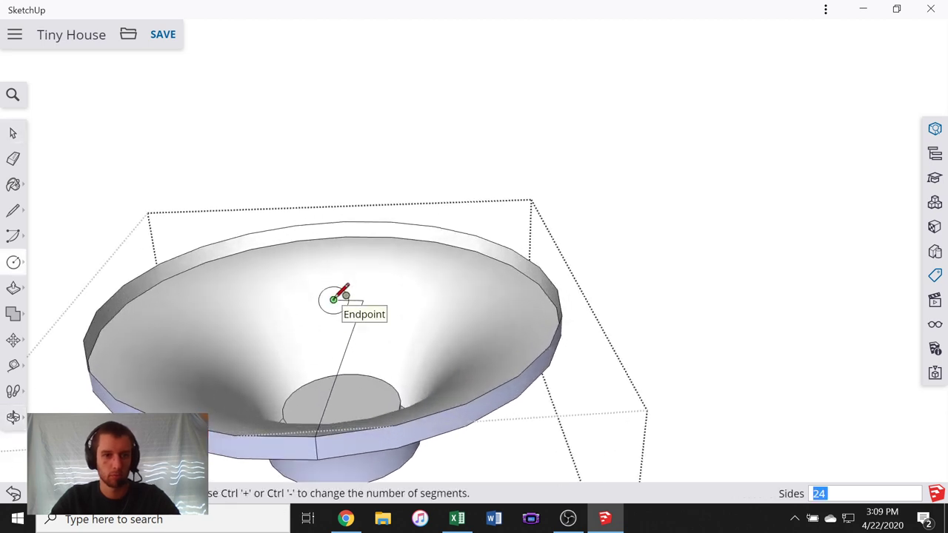
middle_drag(364, 309, 369, 345)
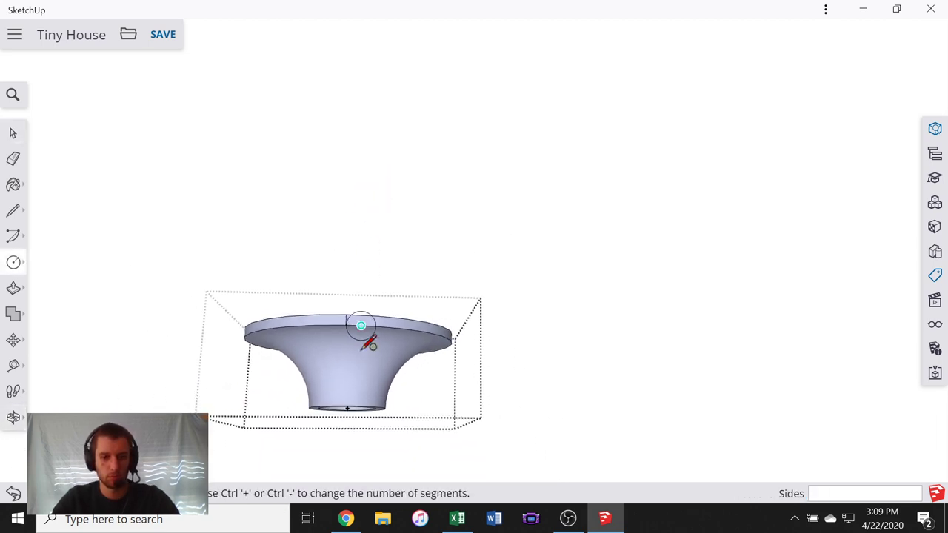
- Draw a vertical line from the center of the upper flange's narrow end up to the level of its wide rim
key(l)
scroll(338, 406, up, 5)
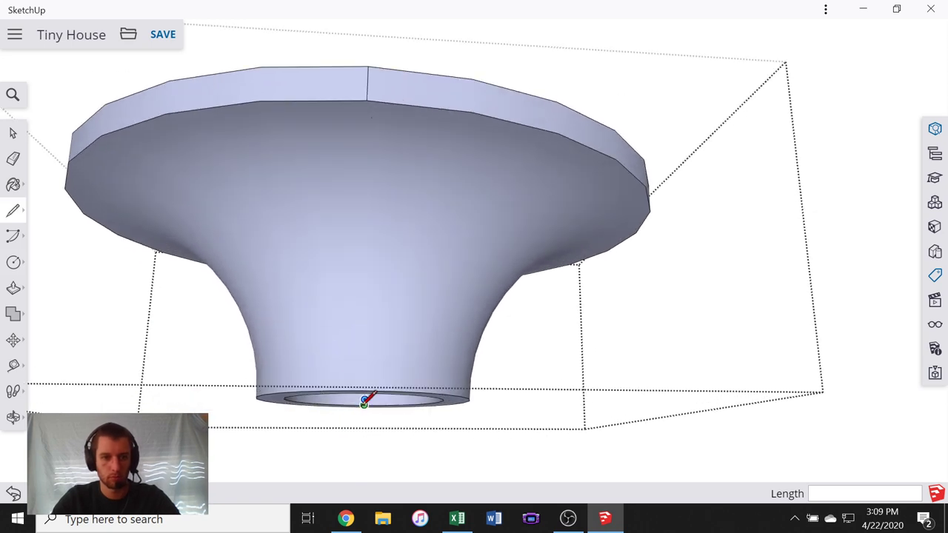
scroll(364, 401, up, 3)
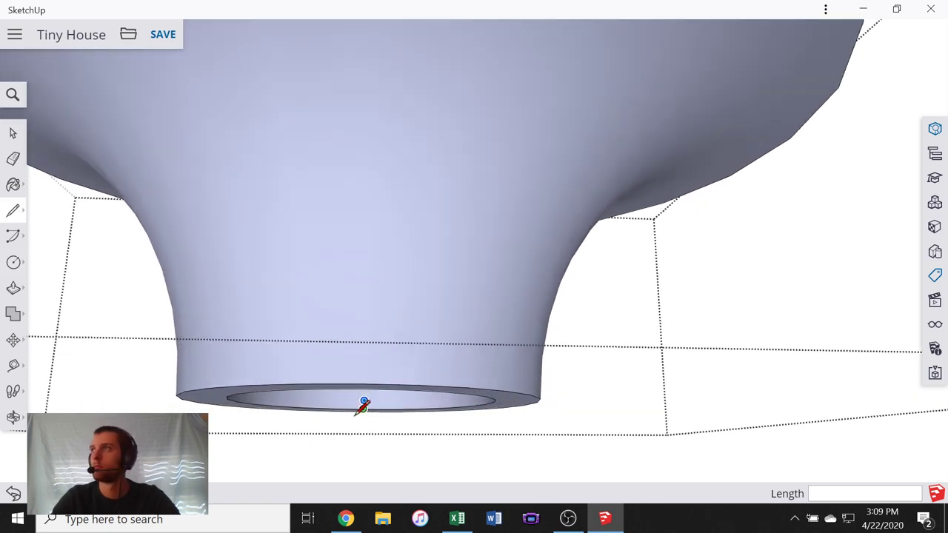
middle_drag(364, 404, 393, 341)
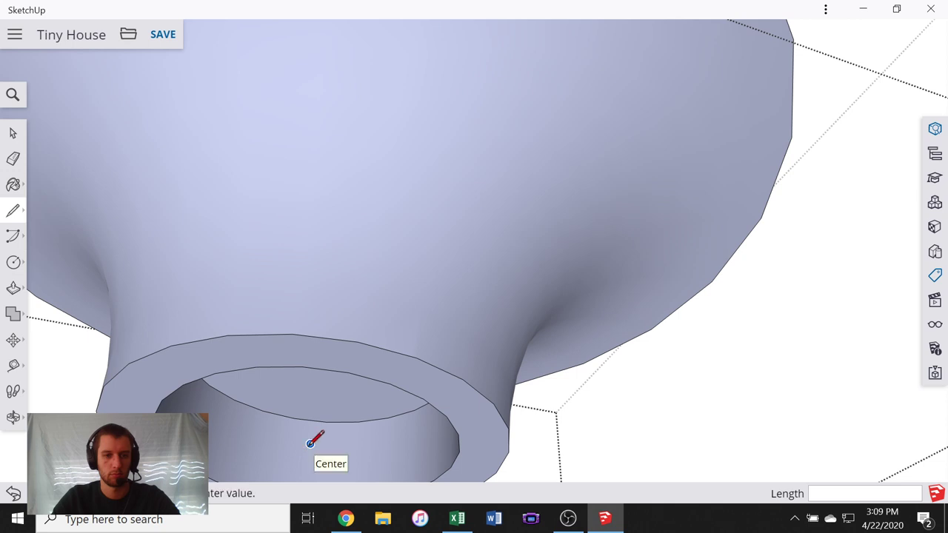
click(310, 443)
middle_drag(334, 328, 326, 391)
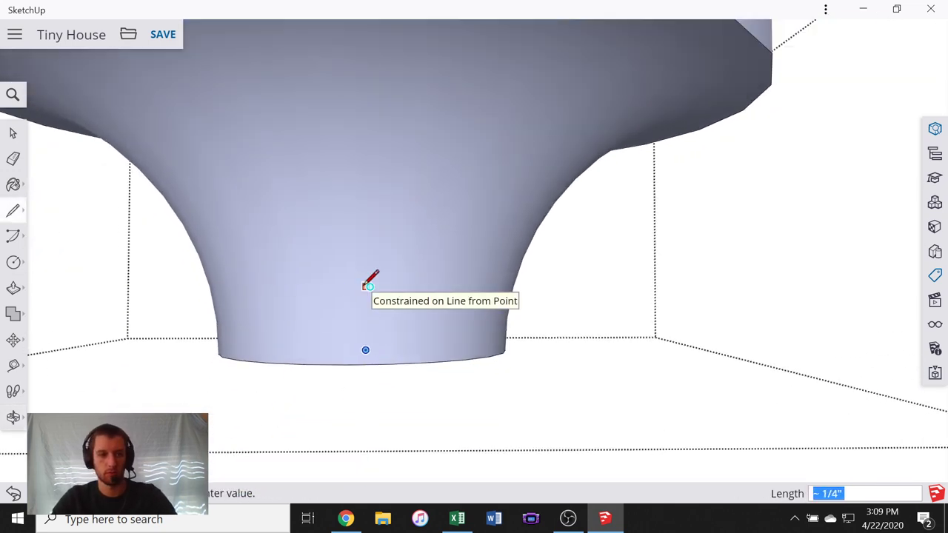
scroll(377, 277, down, 6)
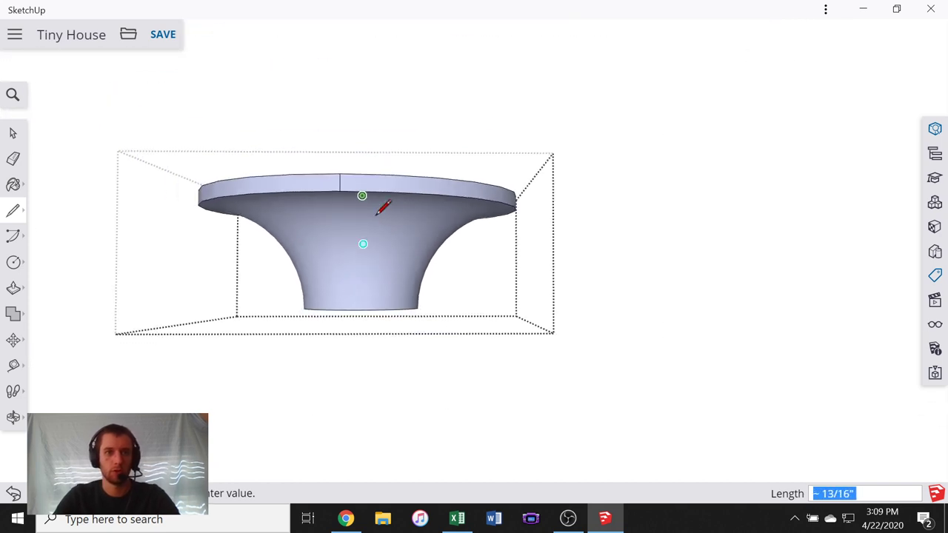
middle_drag(383, 208, 374, 144)
scroll(377, 140, up, 3)
- Draw a 24-sided circle centered on the vertical line's top endpoint, reaching out to the flange's rim
key(c)
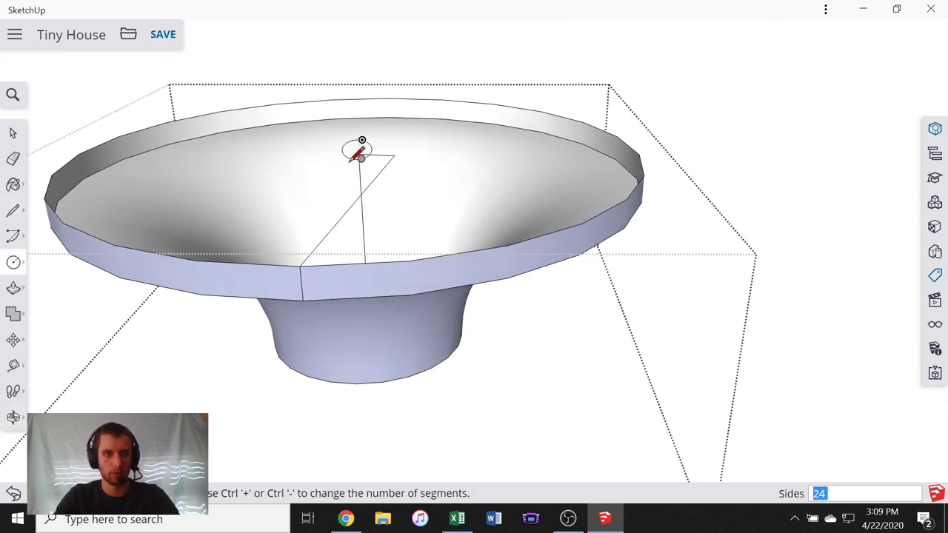
click(358, 154)
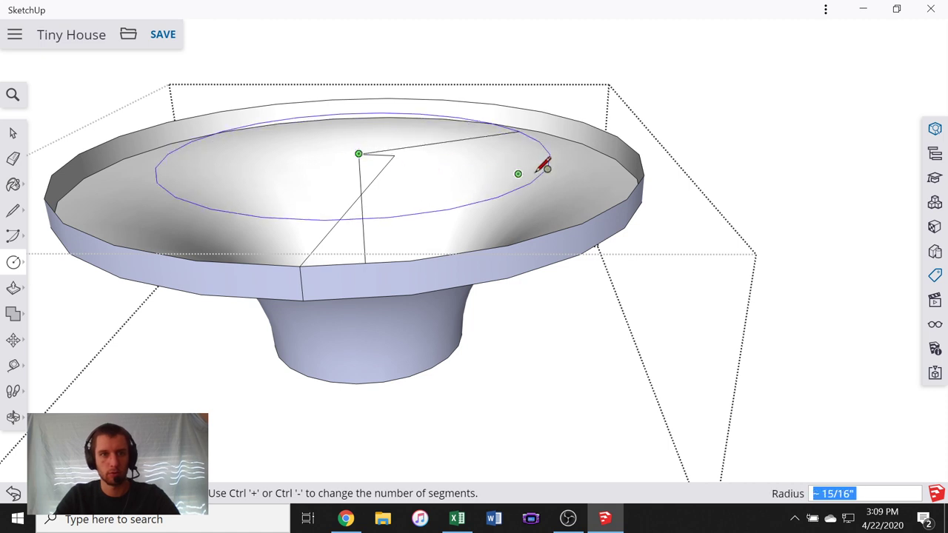
click(642, 161)
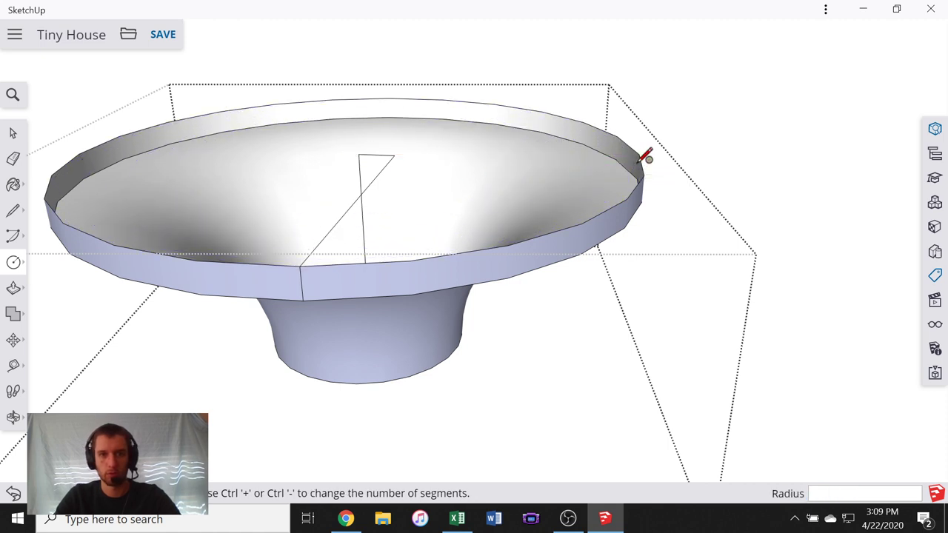
- Delete the leftover lines running from the rim to the flange's center, leaving only the vertical center line
scroll(423, 180, down, 5)
middle_drag(580, 186, 393, 144)
scroll(392, 145, up, 3)
click(13, 134)
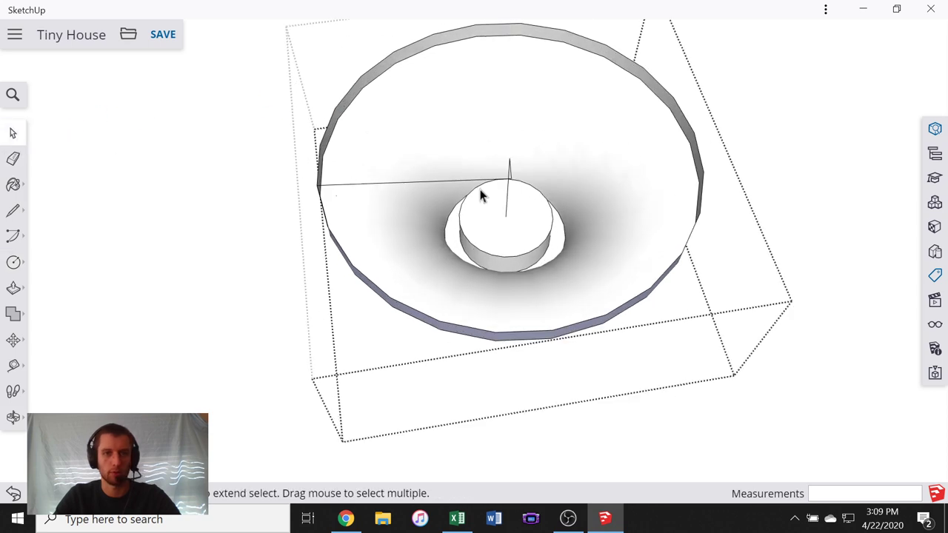
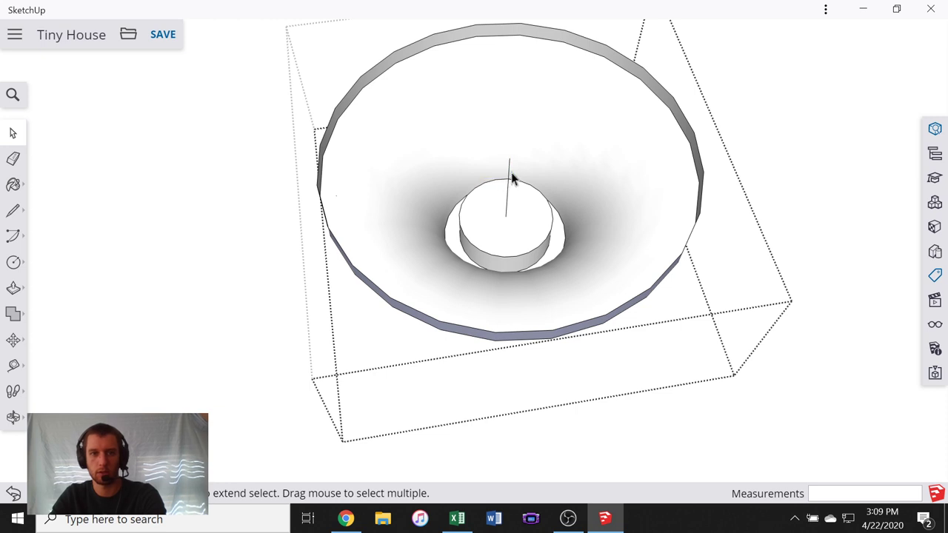
- Try a circle centered on the vertical line's top endpoint that extends well past the flange's rim
key(c)
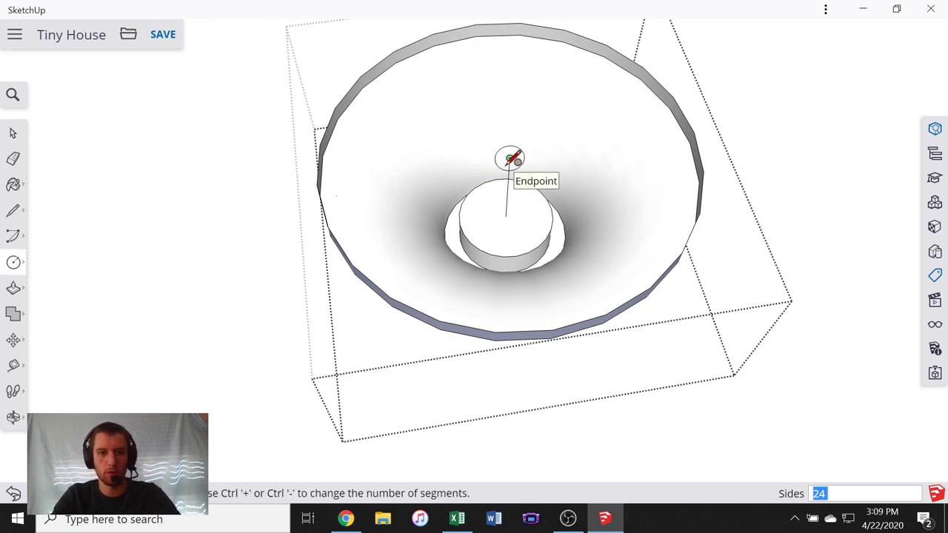
click(510, 157)
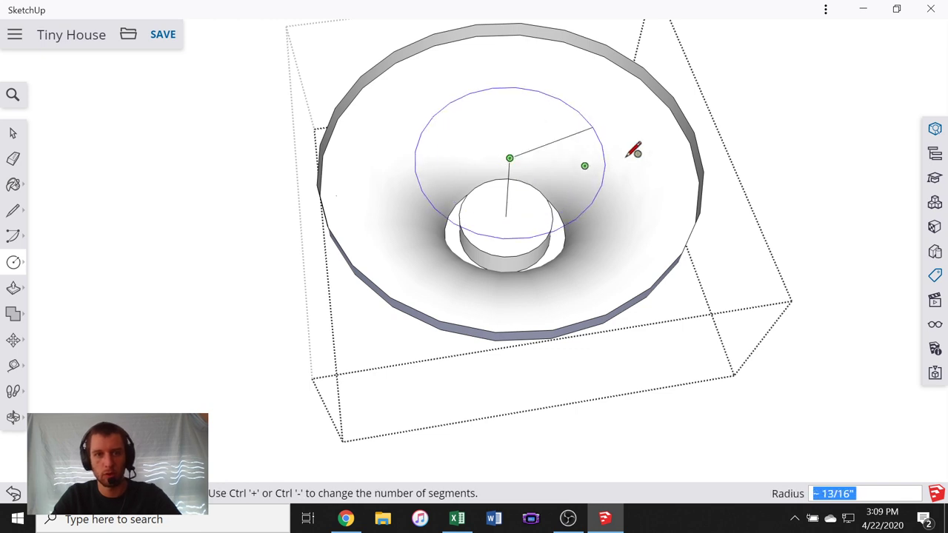
click(797, 157)
mouse_move(797, 156)
middle_down()
mouse_move(608, 220)
mouse_move(582, 271)
middle_up()
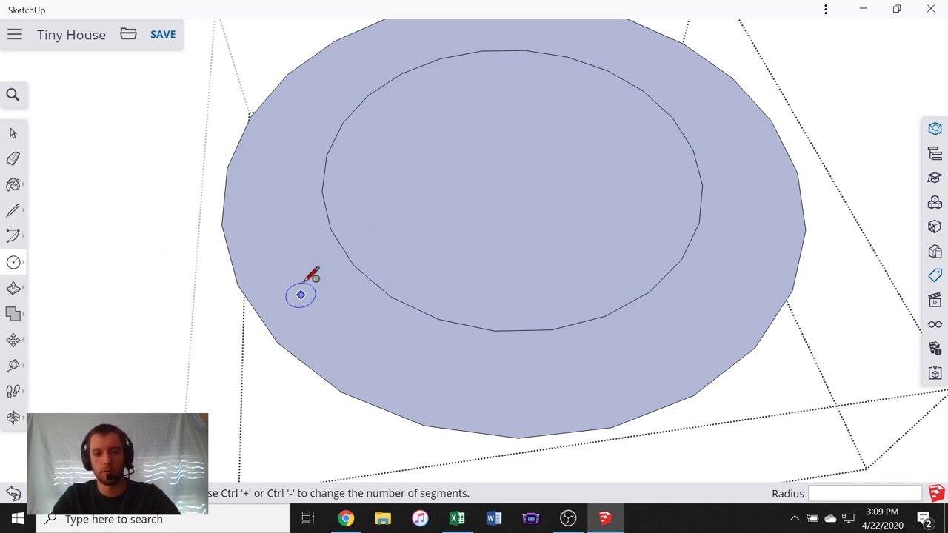
click(12, 132)
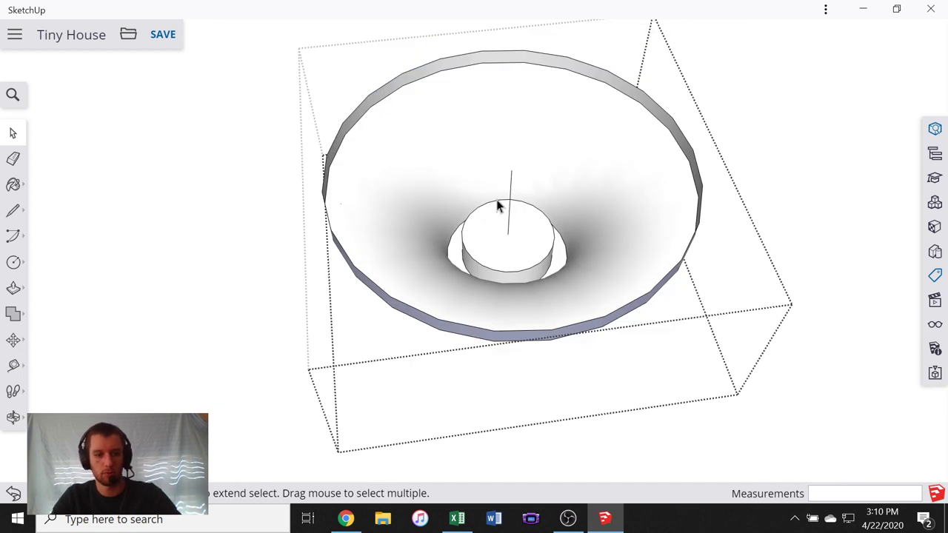
- Close the upper flange's wide end with a 24-sided circle centered on the vertical line's top endpoint and reaching the rim, then leave the group
key(c)
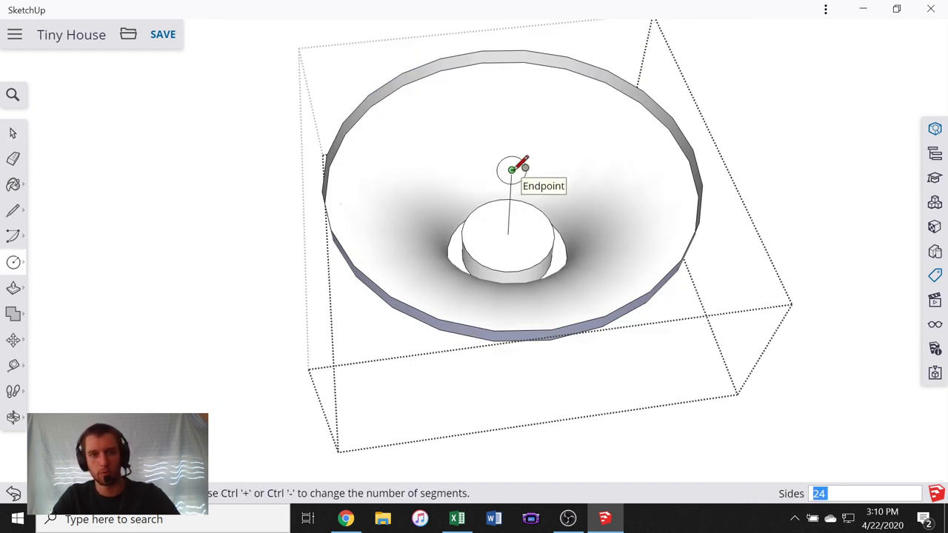
click(511, 169)
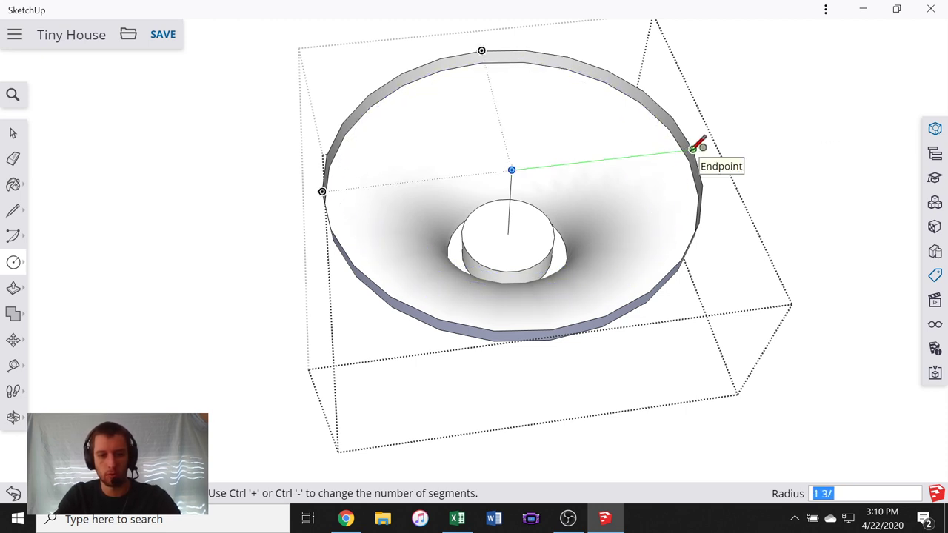
click(692, 148)
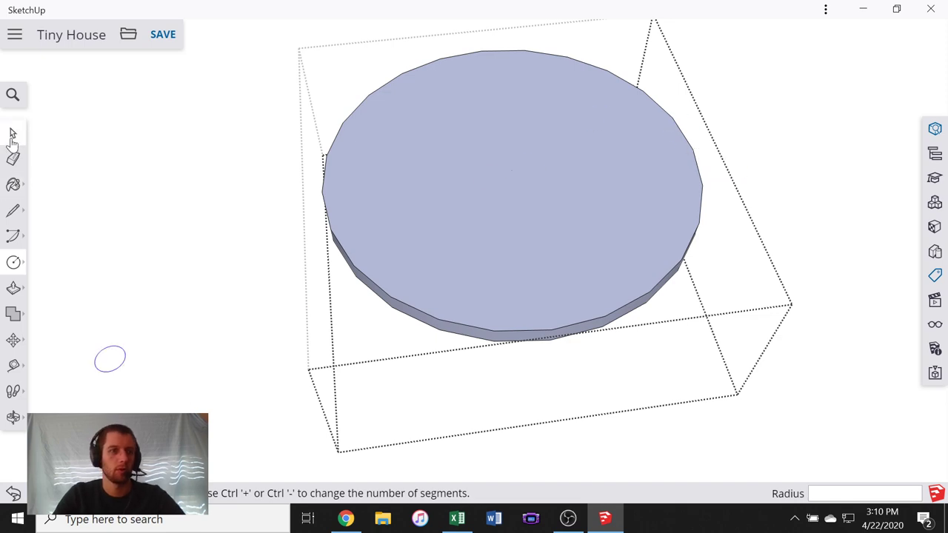
click(13, 138)
middle_drag(214, 236, 562, 150)
scroll(570, 152, down, 3)
click(730, 305)
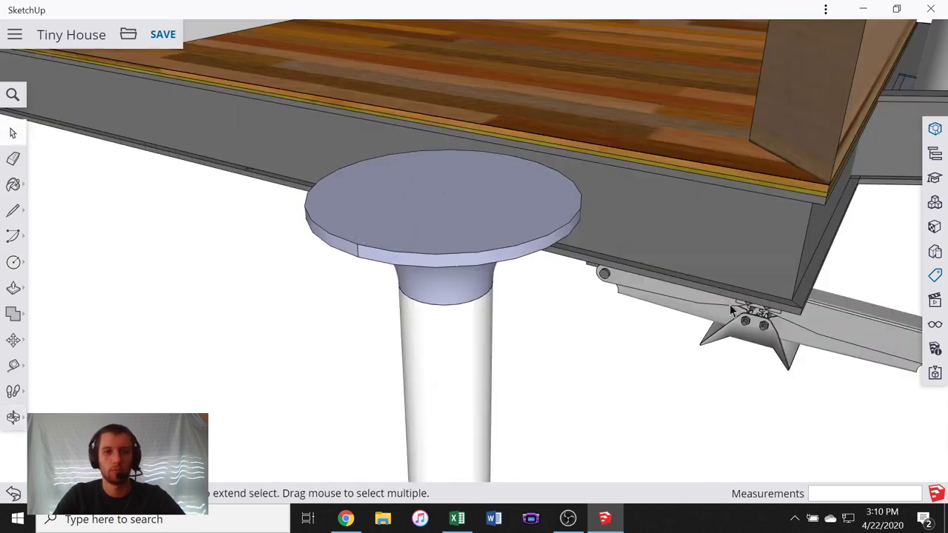
scroll(729, 305, down, 6)
scroll(519, 270, up, 2)
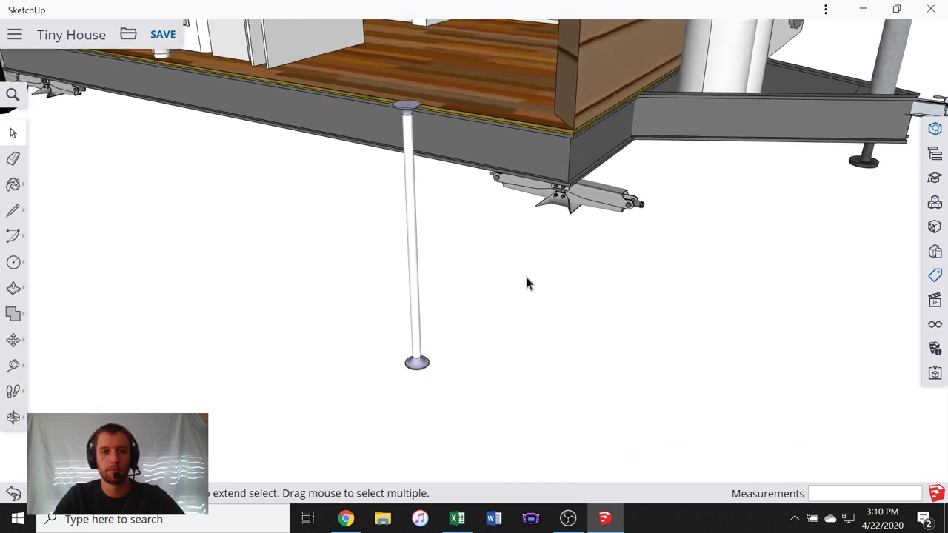
- Make the post and both flanges into a component named 30" office desk leg
middle_drag(527, 283, 382, 249)
drag(148, 91, 319, 378)
right_click(254, 272)
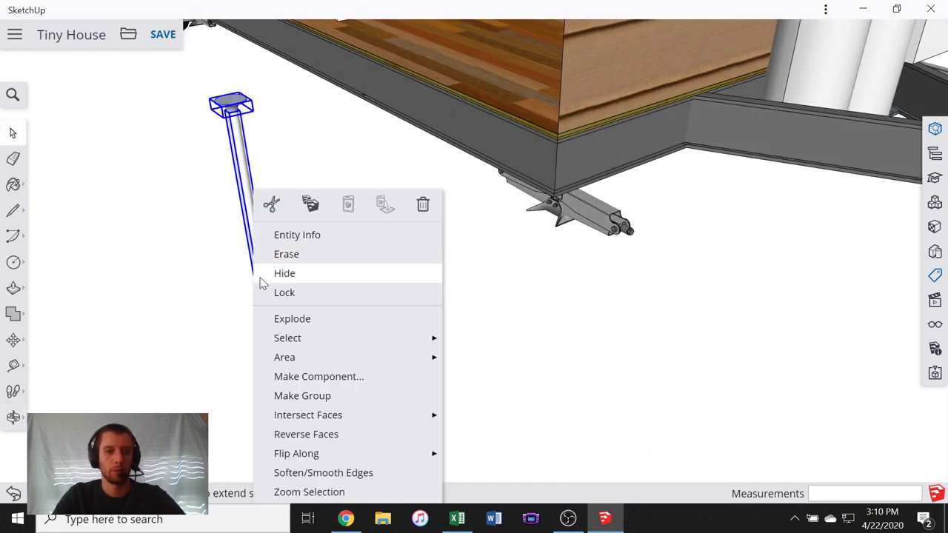
click(359, 380)
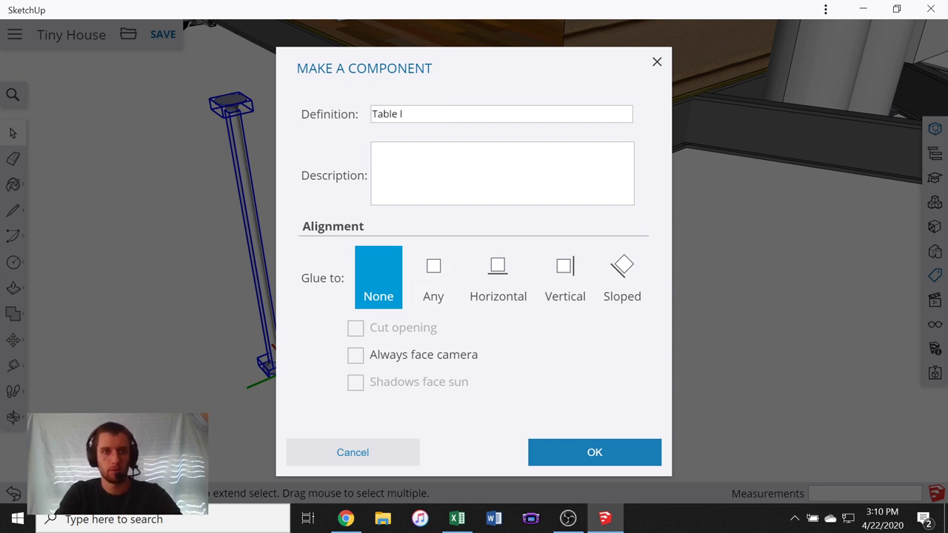
text(T)
key(BackSpace)
text(off)
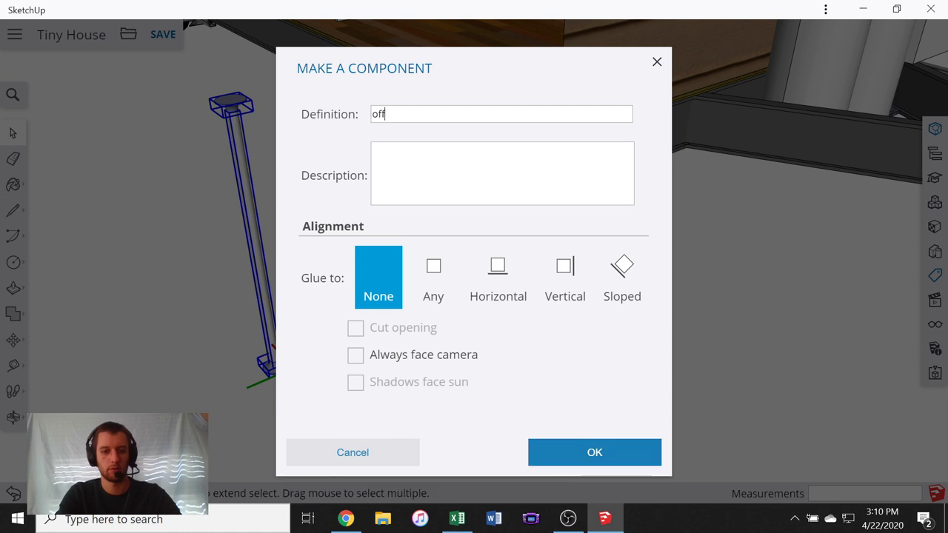
key(BackSpace)
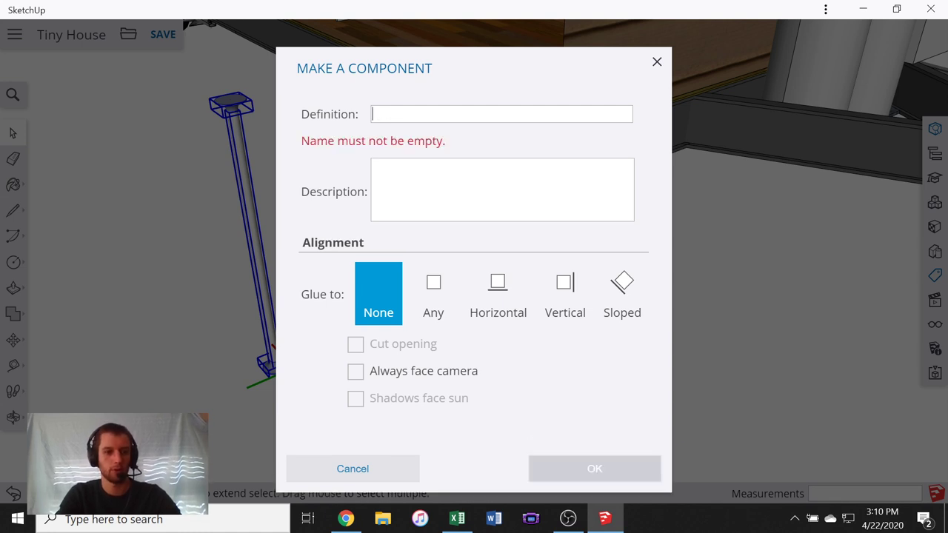
text(30" office desk leg)
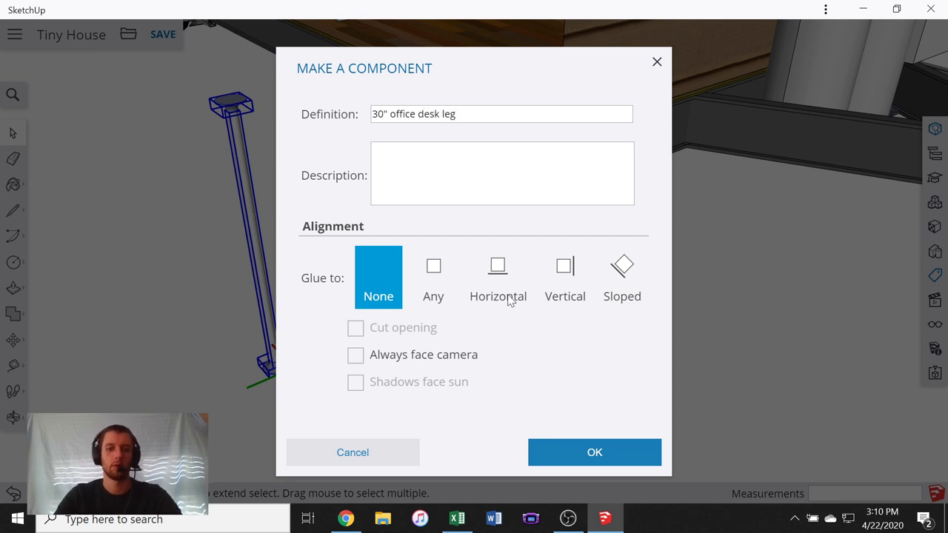
click(592, 450)
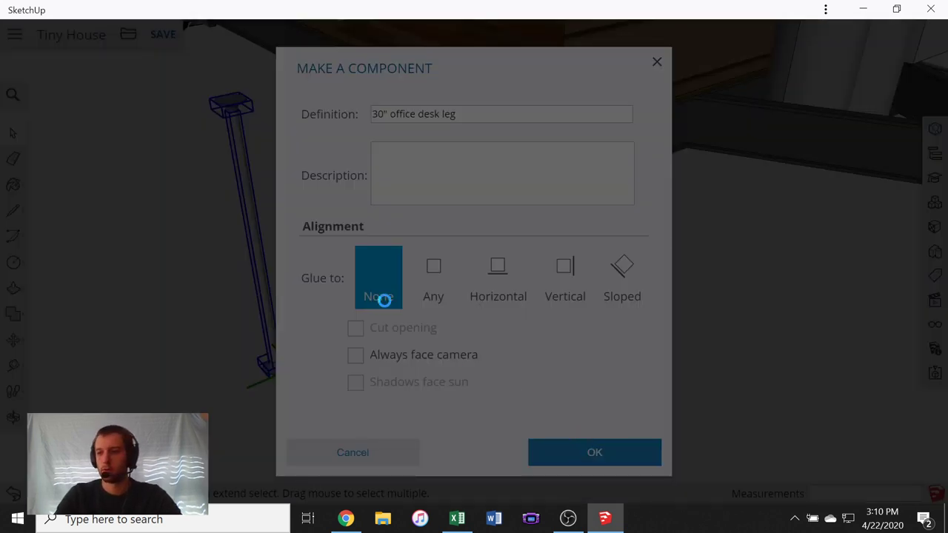
- Open the upper flange inside the desk leg component and mark the center point of its top rim circle
middle_drag(243, 184, 396, 169)
scroll(445, 213, down, 4)
middle_drag(445, 212, 424, 66)
scroll(489, 100, up, 4)
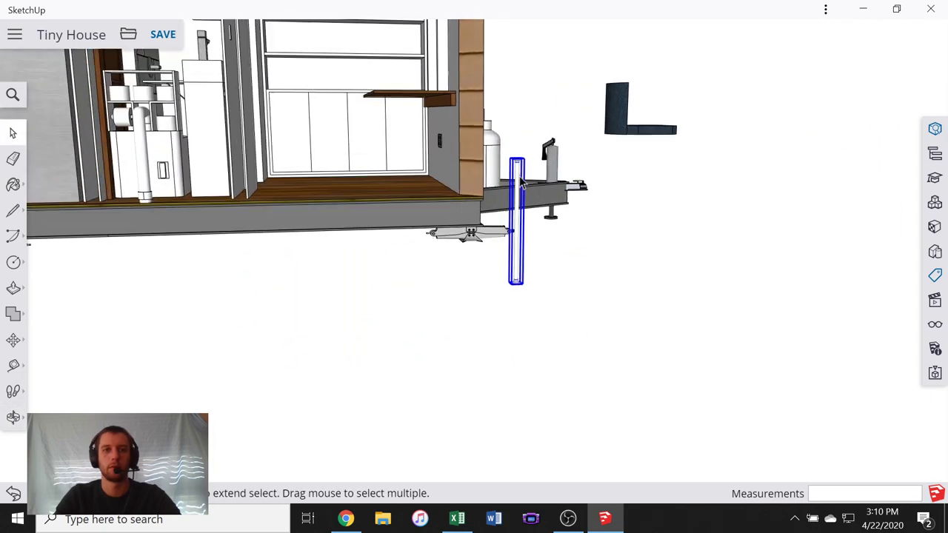
middle_drag(489, 178, 476, 377)
scroll(473, 302, down, 2)
scroll(474, 298, up, 8)
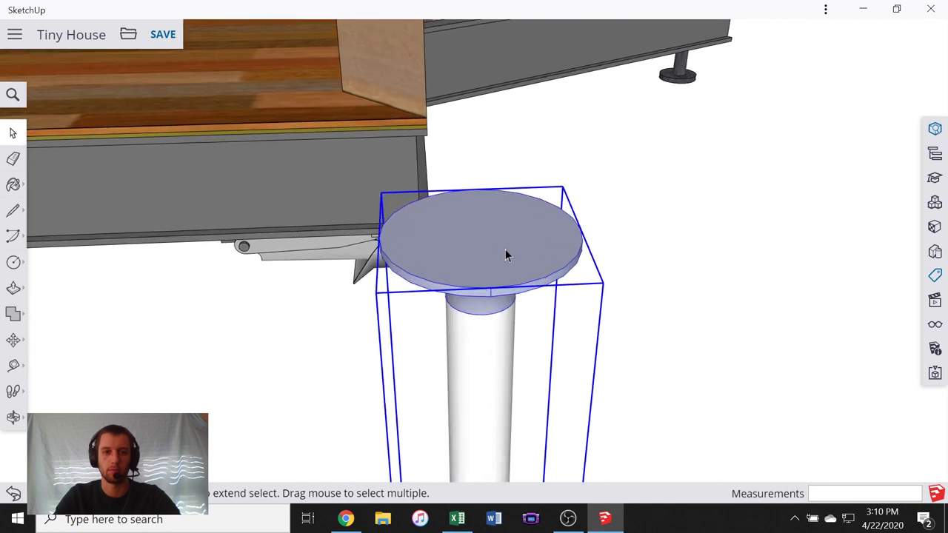
double_click(505, 251)
click(450, 256)
double_click(447, 255)
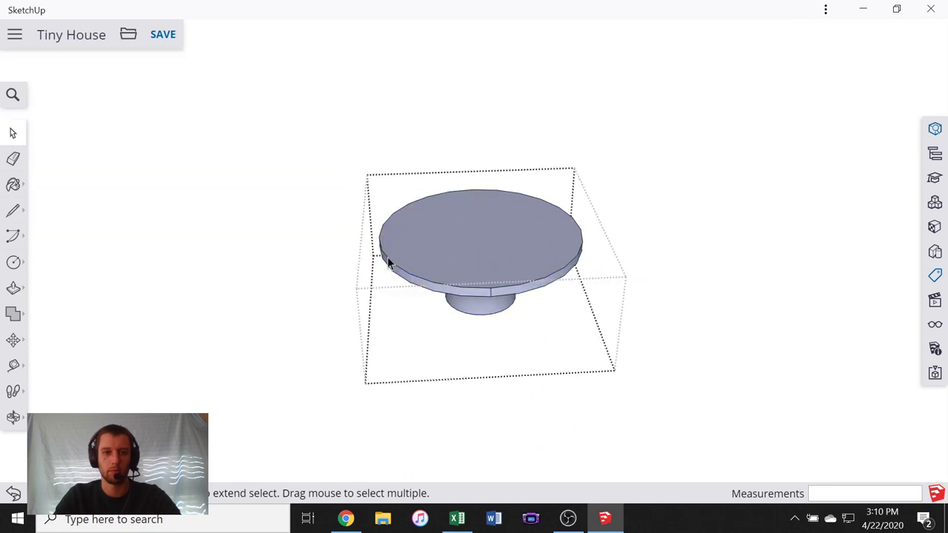
click(387, 259)
right_click(387, 258)
click(433, 445)
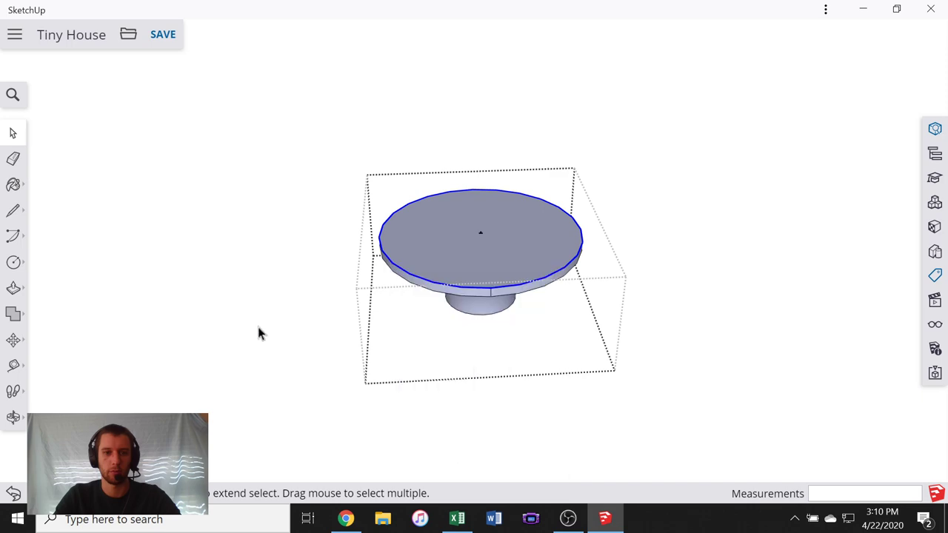
click(208, 259)
click(209, 257)
scroll(286, 254, down, 3)
scroll(319, 263, down, 2)
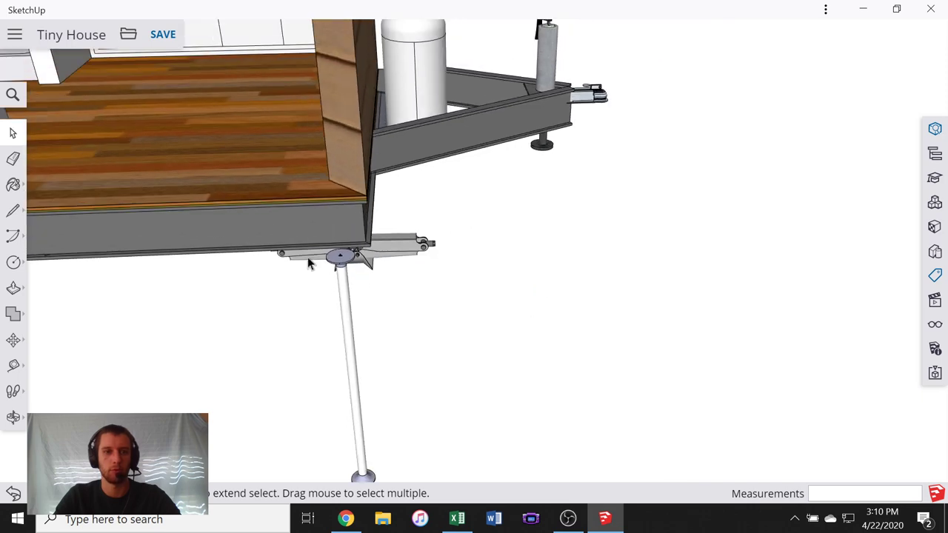
- Open the desk group and place a guide point along the desktop's lower front edge, measured from its free corner
middle_drag(245, 242, 322, 115)
scroll(326, 276, down, 4)
scroll(322, 115, up, 2)
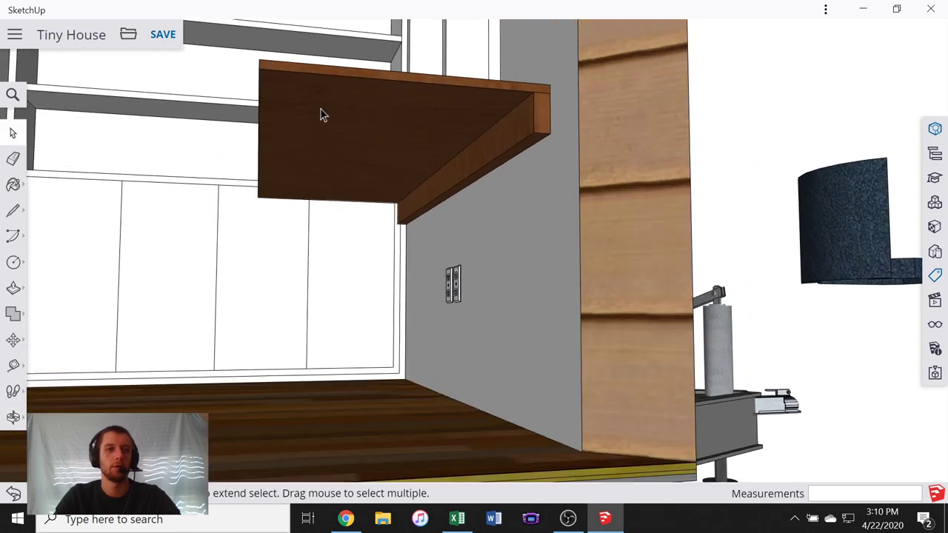
click(321, 112)
double_click(279, 90)
scroll(280, 91, up, 3)
scroll(280, 91, up, 2)
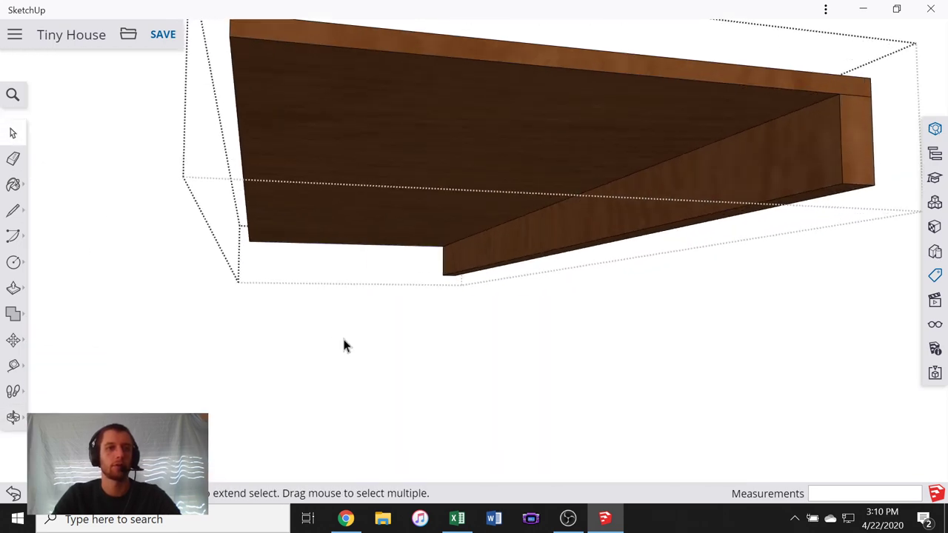
scroll(342, 336, down, 2)
scroll(319, 258, up, 3)
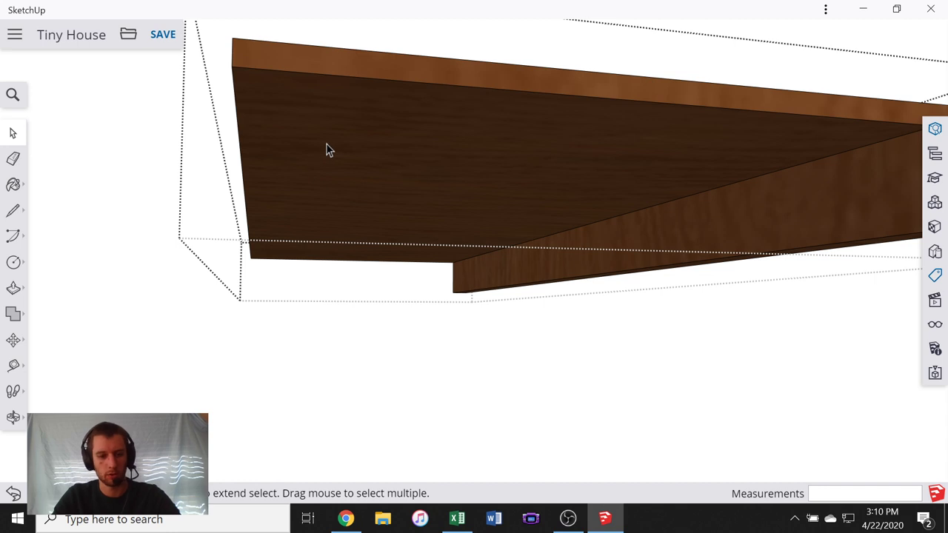
key(t)
click(232, 66)
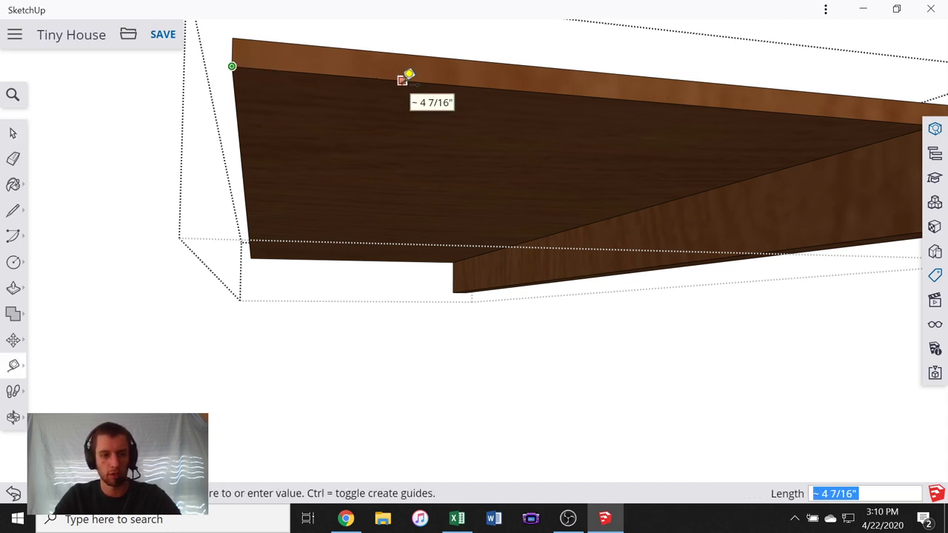
click(402, 80)
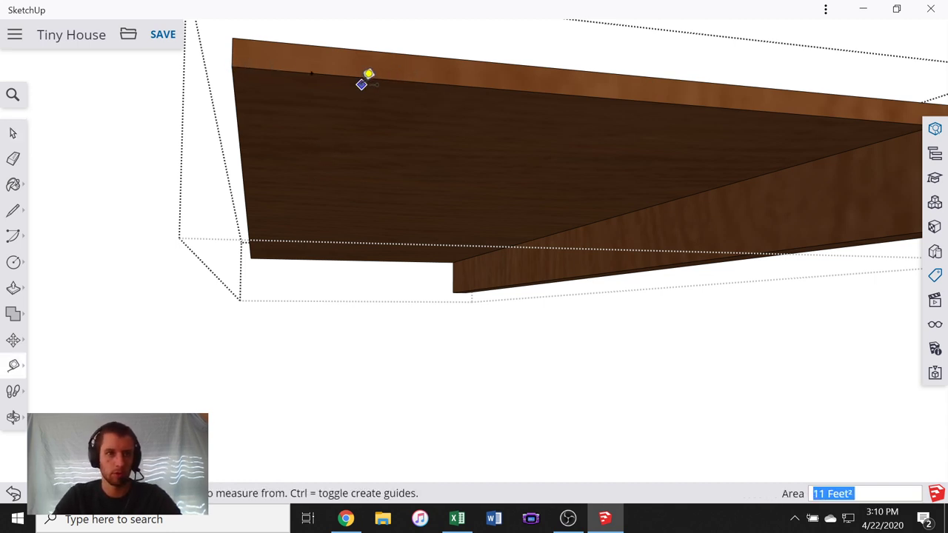
click(232, 66)
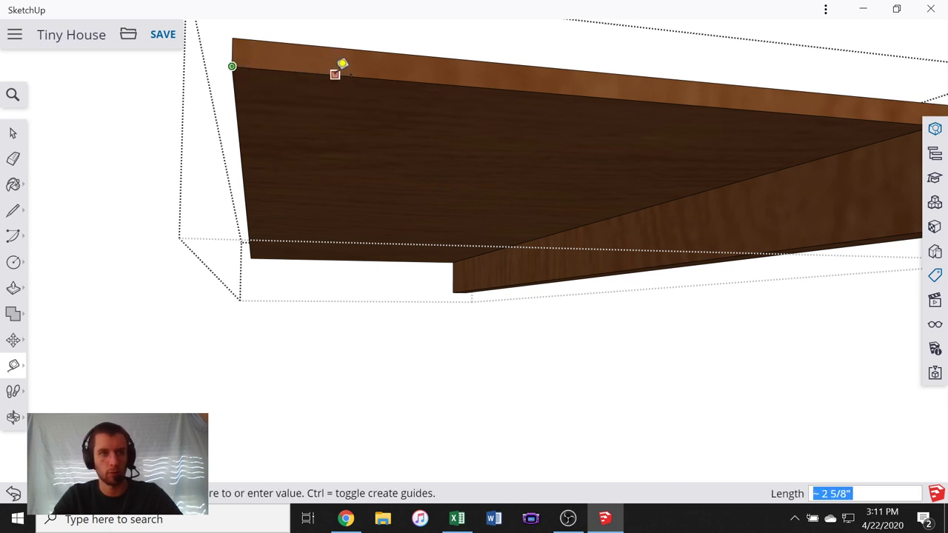
click(335, 74)
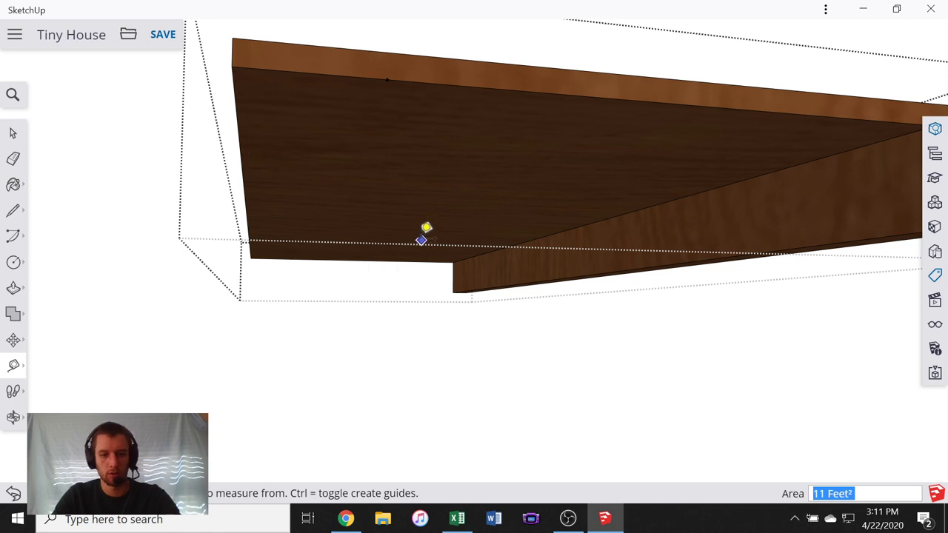
- Draw a line about 4" long from the guide point inward across the desktop's underside, then stop drawing and leave the desk group
key(l)
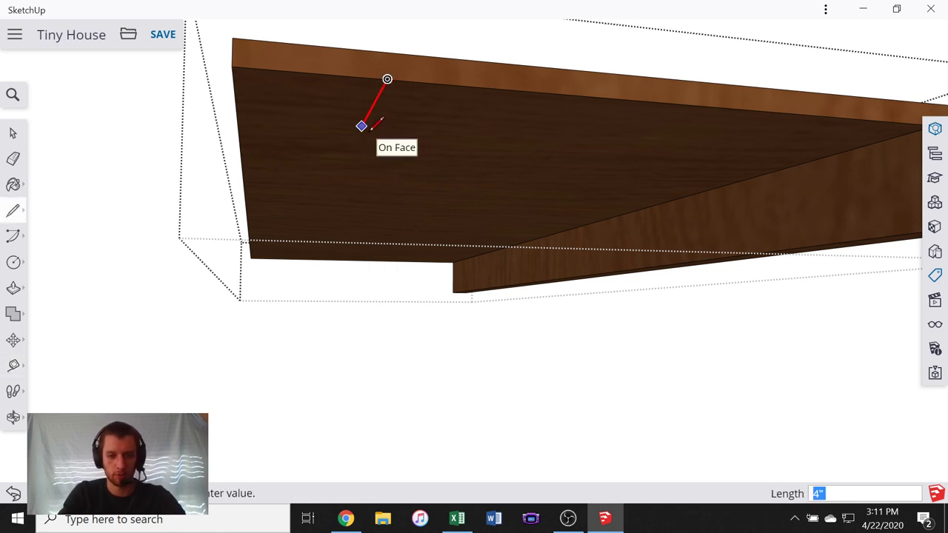
click(366, 117)
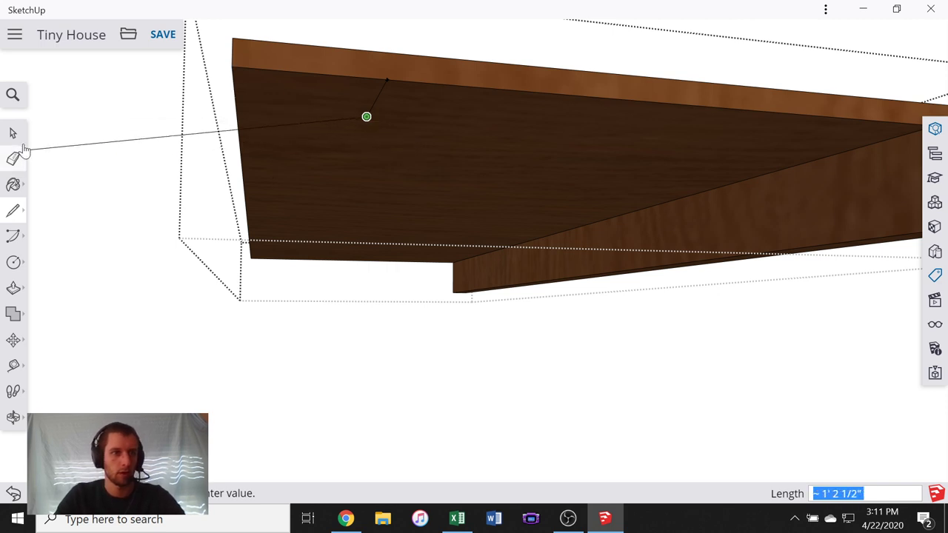
key(Escape)
key(space)
scroll(215, 148, down, 5)
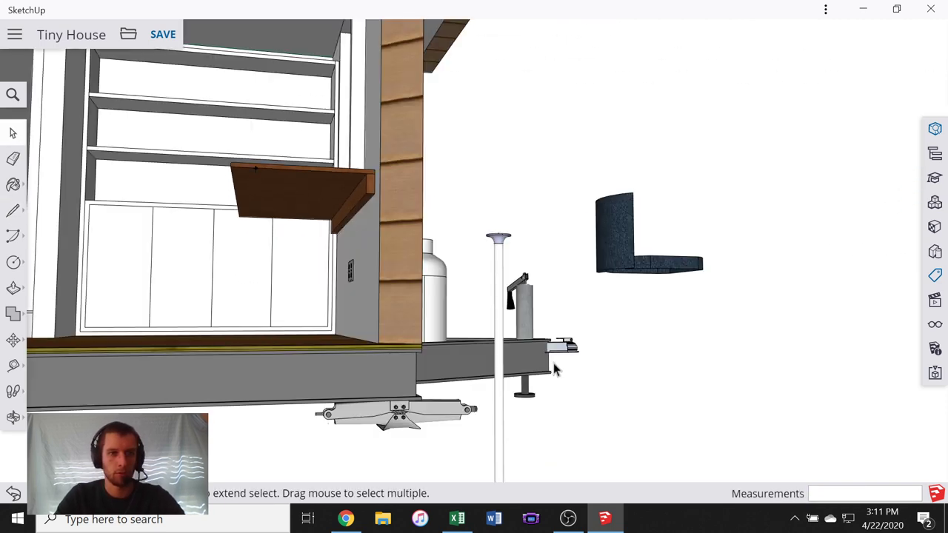
- Select the 30" office desk leg component and look through the materials already in the model
click(489, 278)
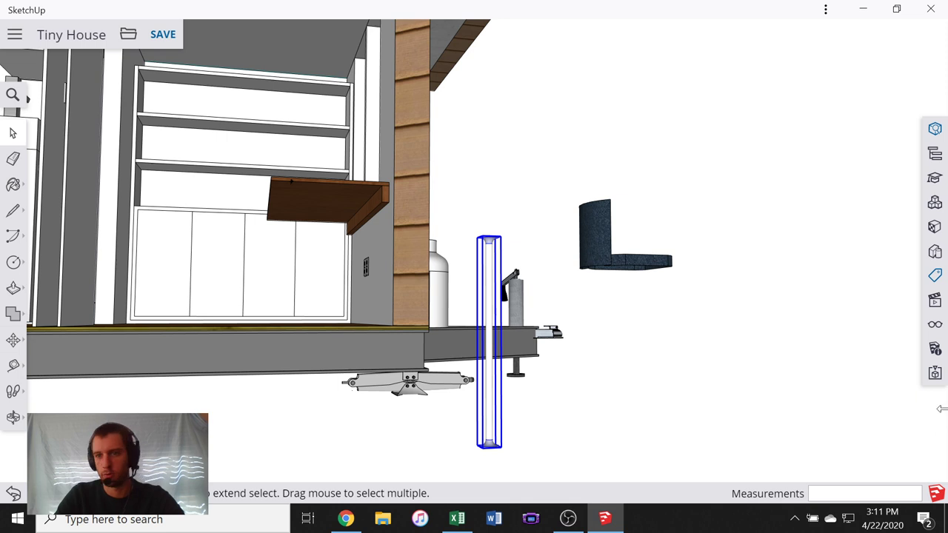
click(931, 228)
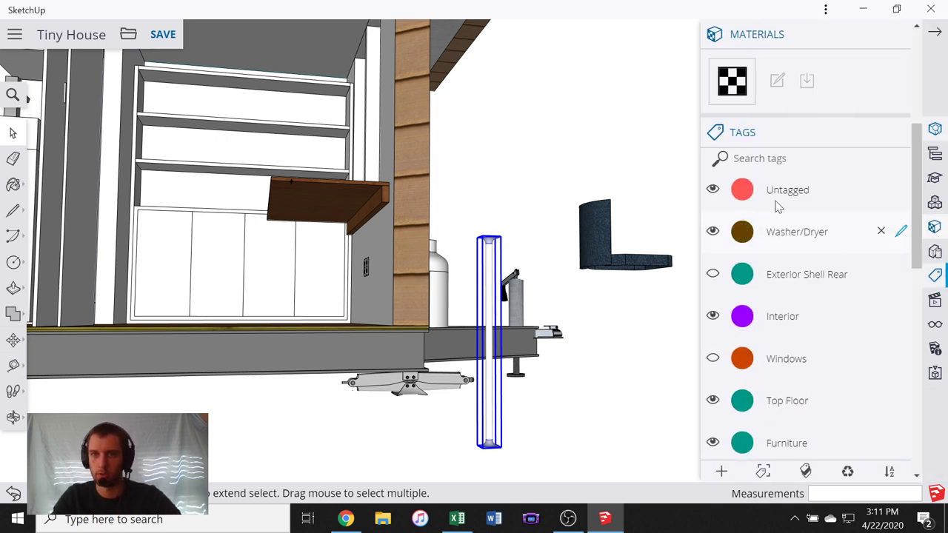
scroll(777, 207, up, 15)
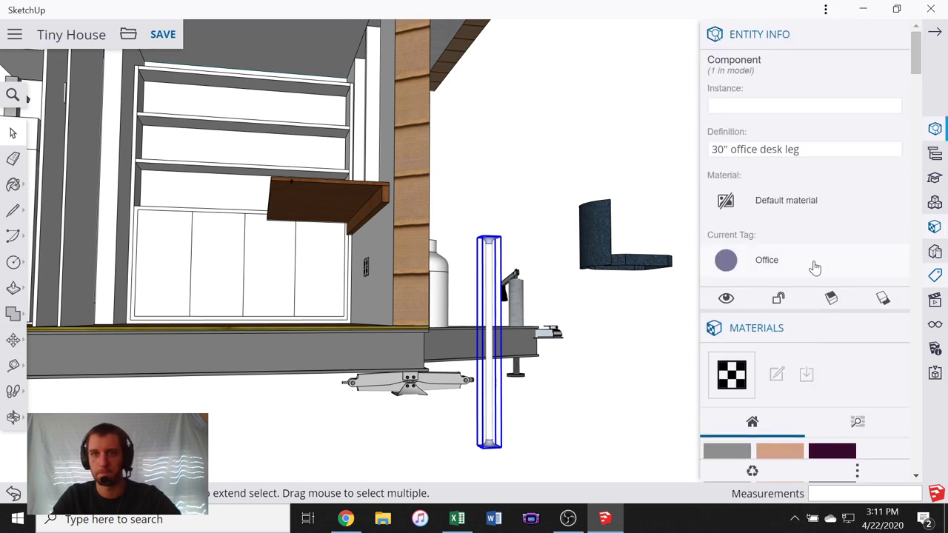
scroll(810, 267, down, 3)
scroll(805, 268, down, 10)
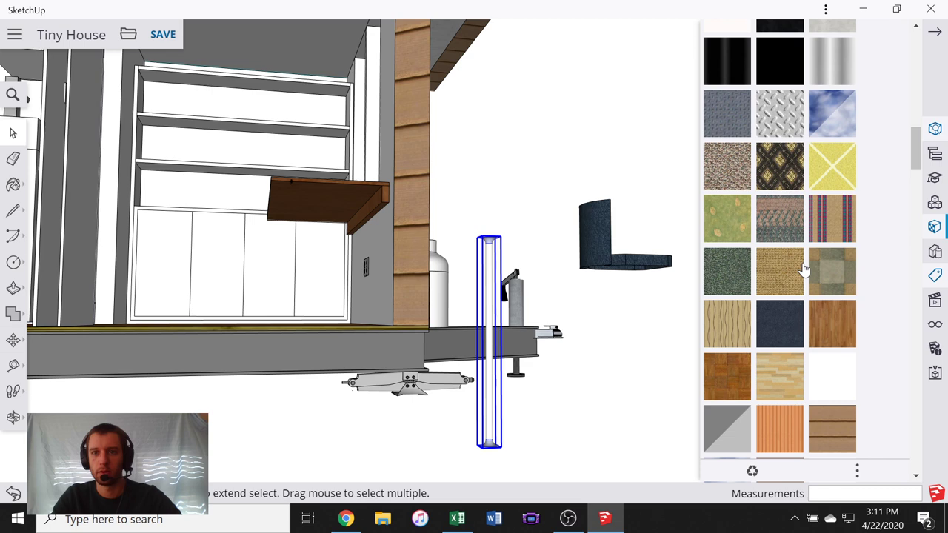
scroll(805, 269, down, 15)
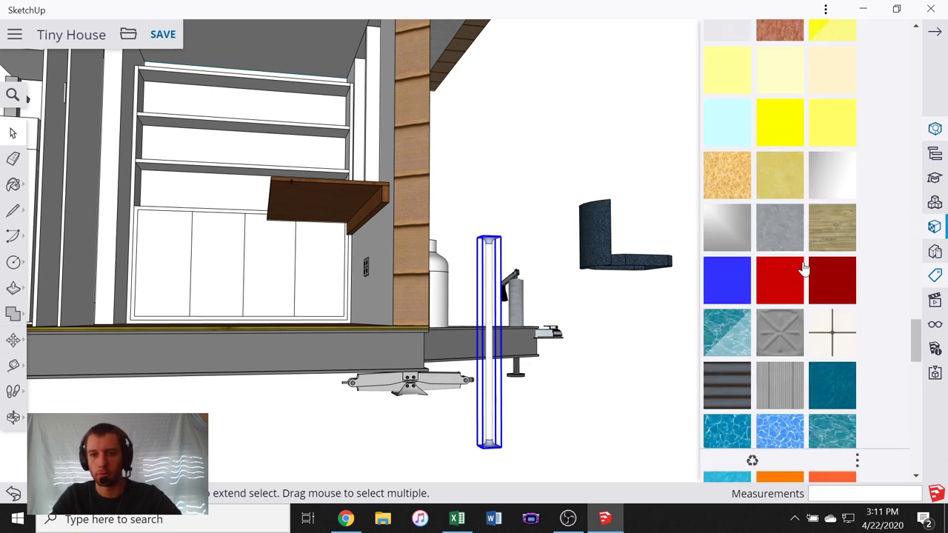
scroll(805, 268, down, 5)
scroll(805, 268, up, 15)
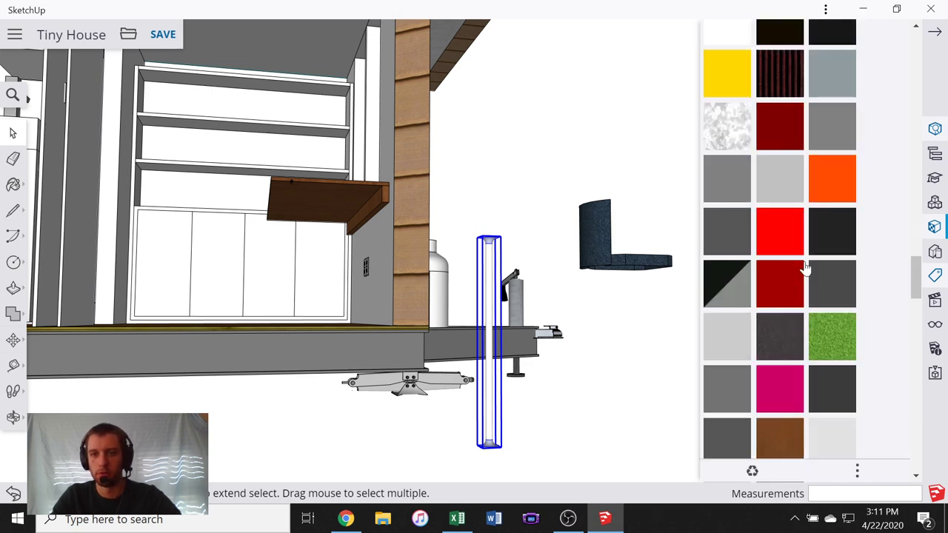
scroll(807, 266, up, 10)
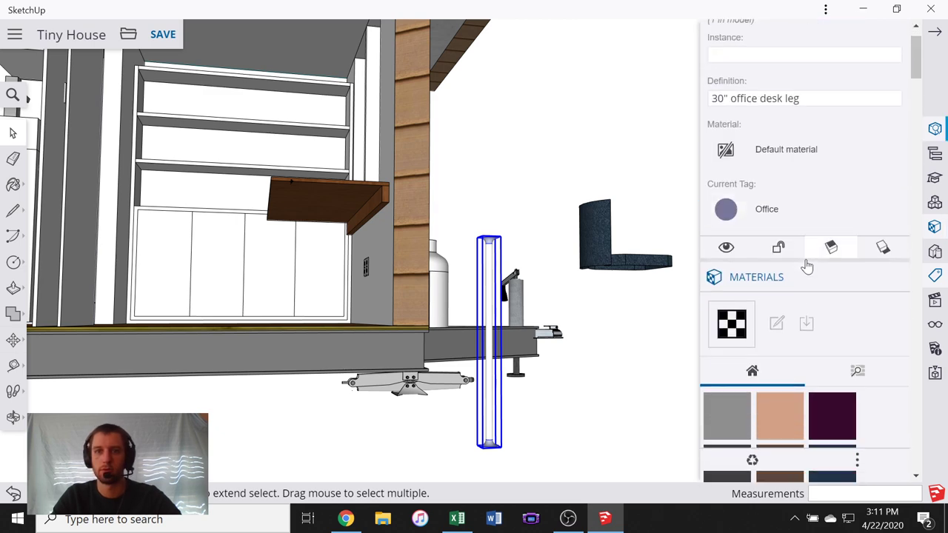
- Paint the desk leg component with Asphalt New from the Asphalt and Concrete material collection
scroll(830, 246, down, 3)
click(860, 200)
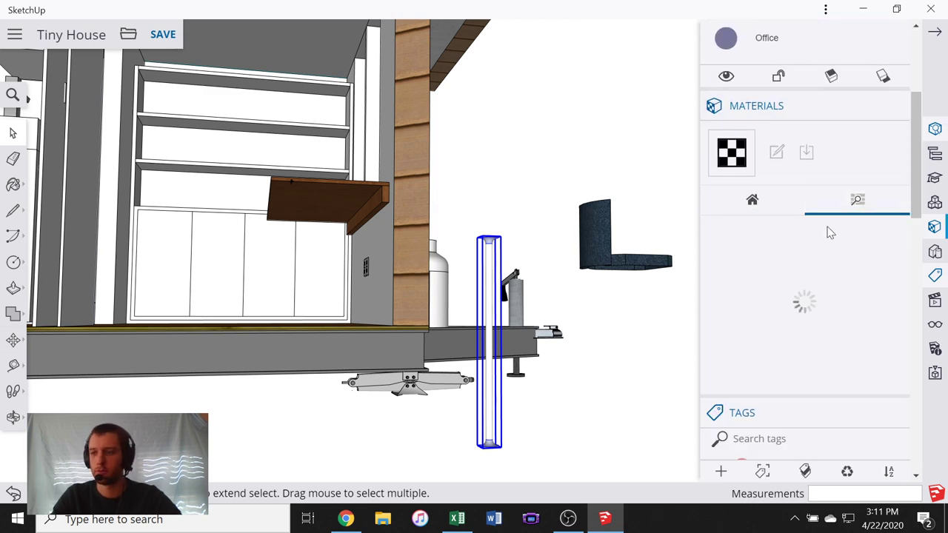
scroll(787, 262, down, 3)
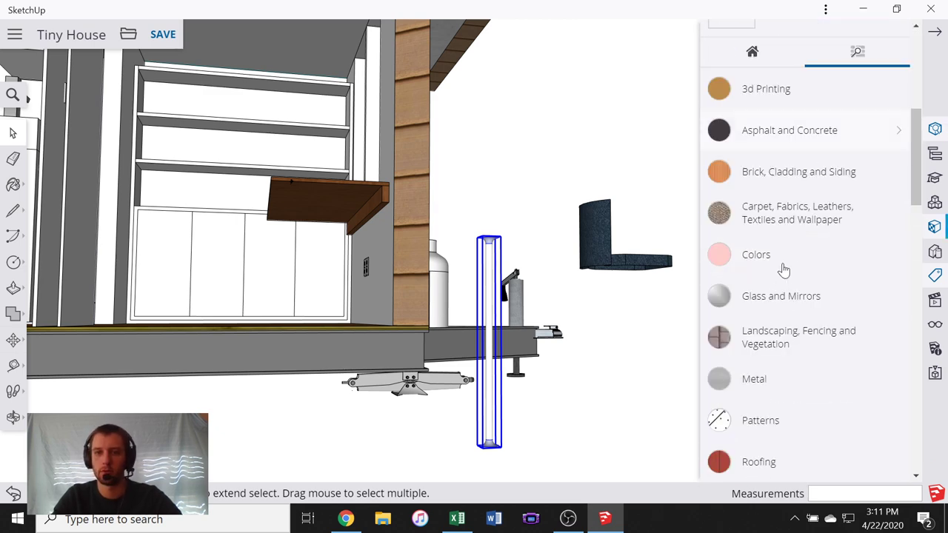
click(752, 133)
click(729, 211)
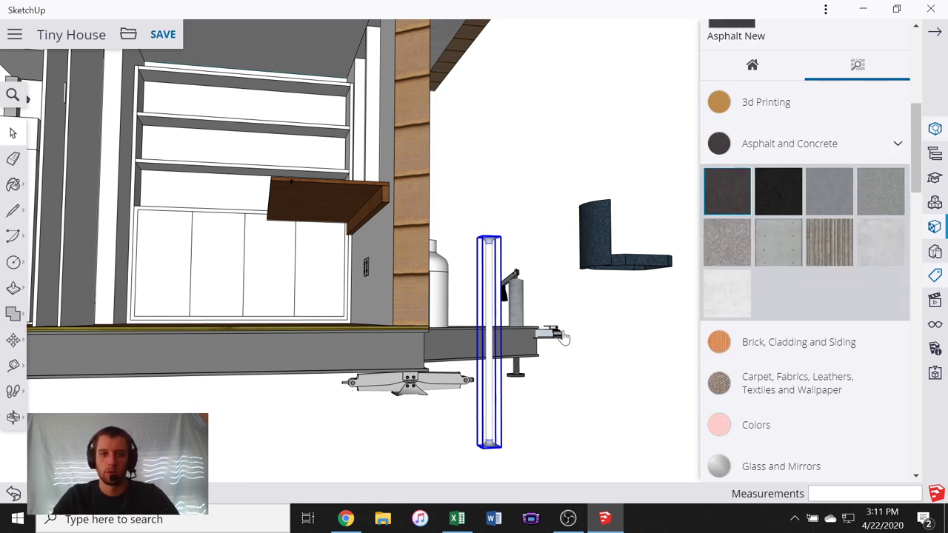
click(494, 339)
mouse_move(510, 373)
middle_down()
mouse_move(574, 431)
mouse_move(533, 413)
mouse_move(481, 354)
middle_up()
scroll(491, 360, up, 3)
scroll(434, 232, up, 5)
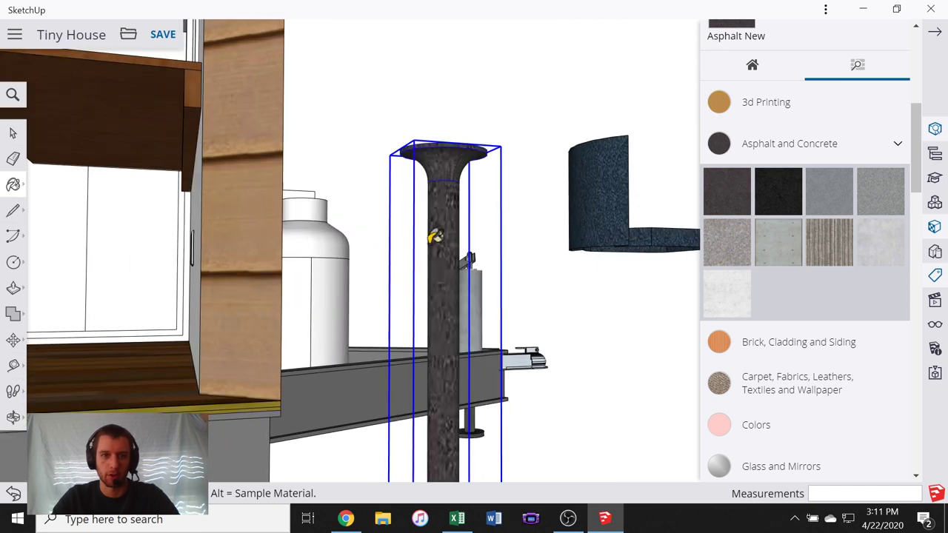
- Try Blacktop New, Asphalt New again, and Blacktop Old 01 on the desk leg
click(770, 199)
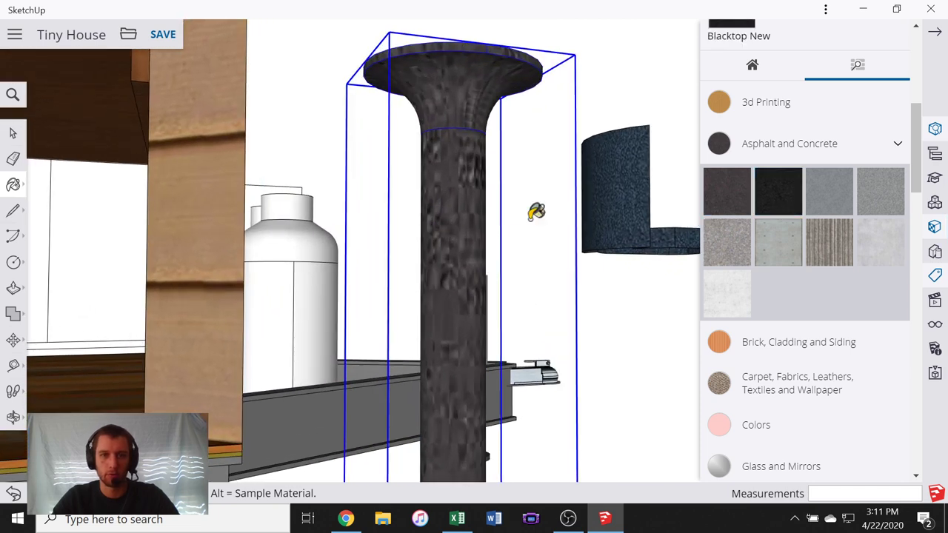
click(474, 209)
click(718, 210)
click(463, 206)
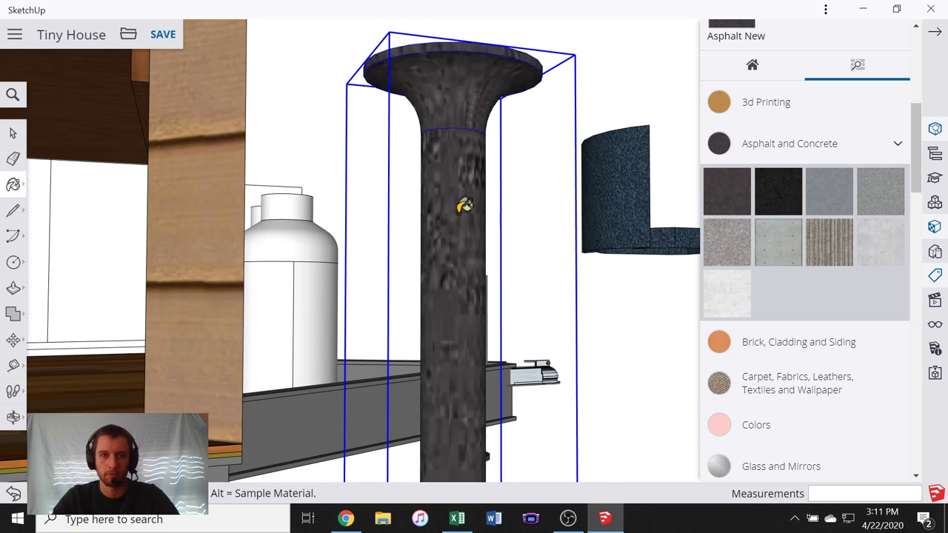
click(829, 208)
click(441, 245)
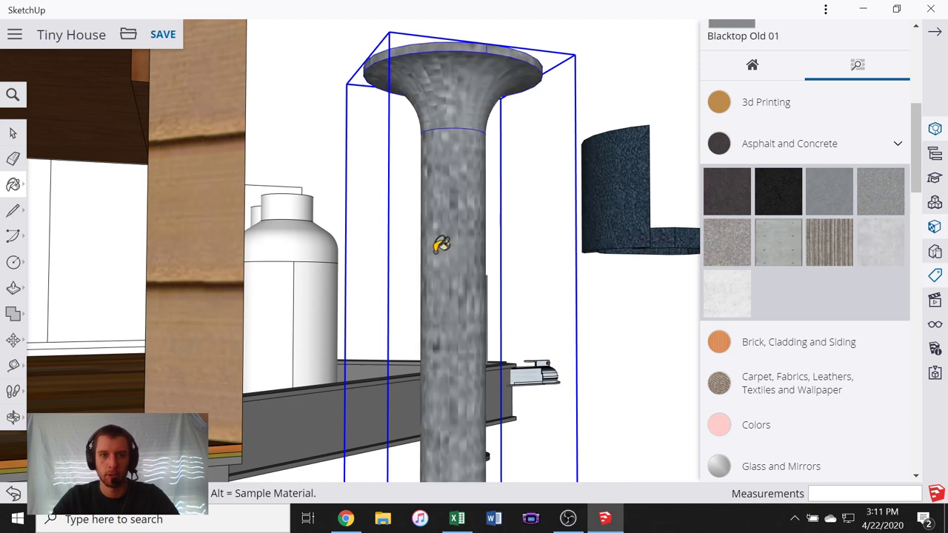
- Paint the desk leg with the dark grey-green material from the Metal collection
scroll(519, 250, down, 2)
scroll(859, 252, down, 5)
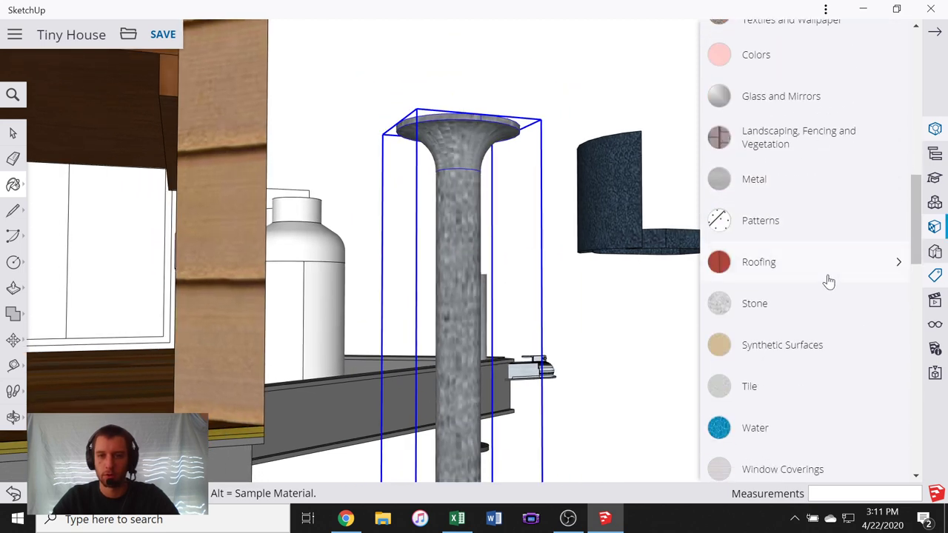
click(798, 117)
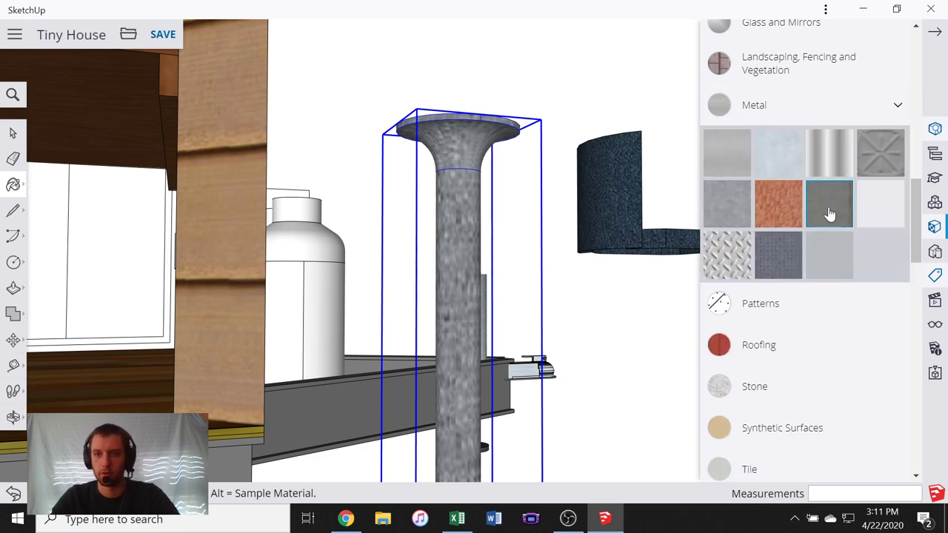
scroll(474, 258, down, 6)
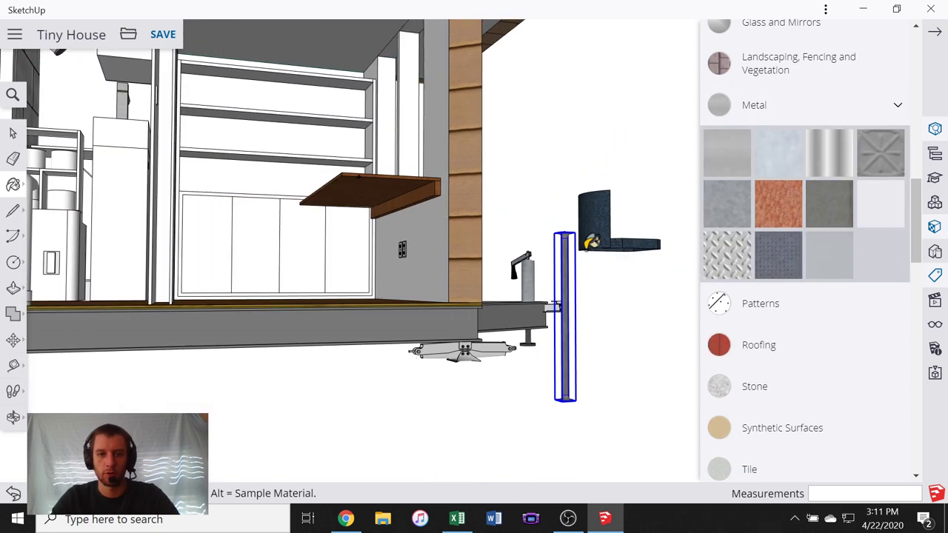
middle_drag(542, 275, 696, 256)
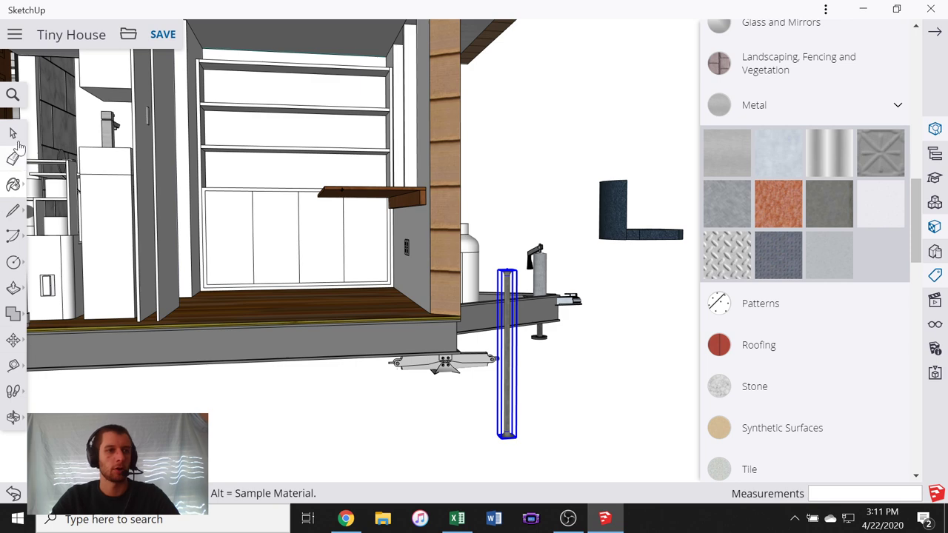
- Move the desk leg by the center point of its top flange onto the inner end of the line on the desktop's underside
click(13, 134)
scroll(489, 260, up, 6)
middle_drag(292, 238, 343, 264)
scroll(368, 209, down, 5)
scroll(385, 277, up, 4)
scroll(498, 303, up, 1)
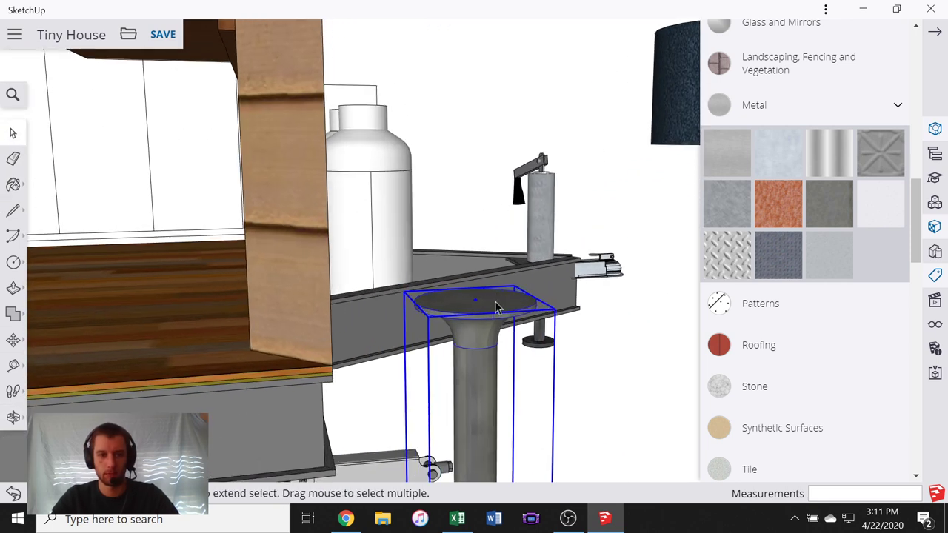
key(m)
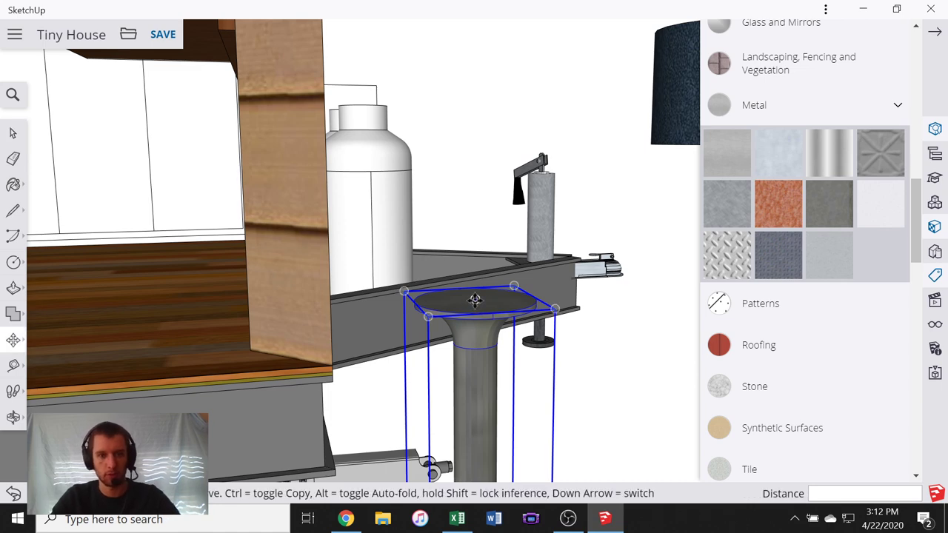
click(475, 299)
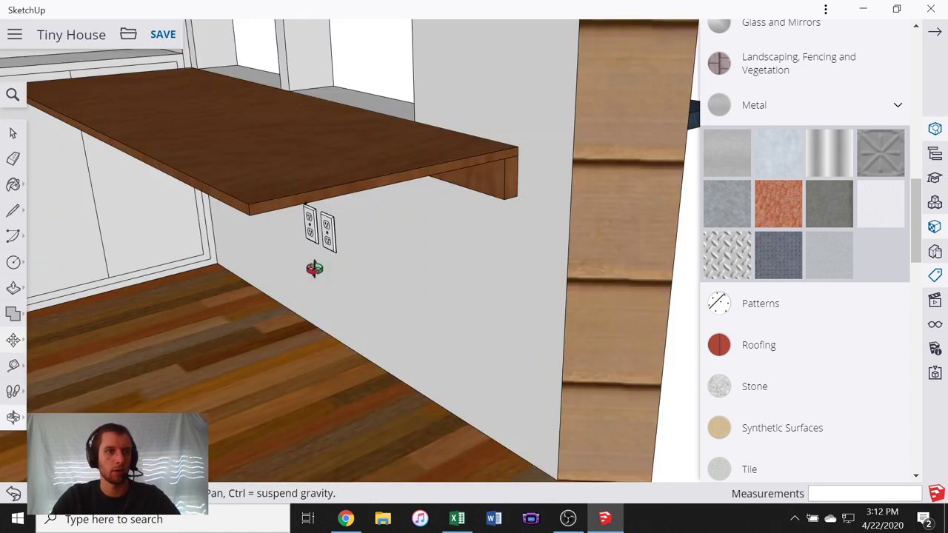
drag(313, 271, 408, 339)
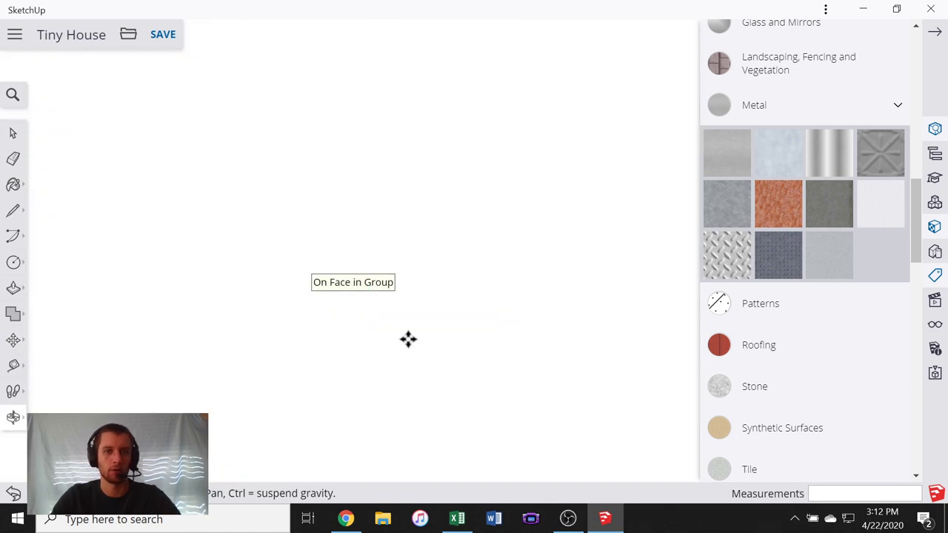
click(409, 338)
middle_drag(99, 285, 230, 277)
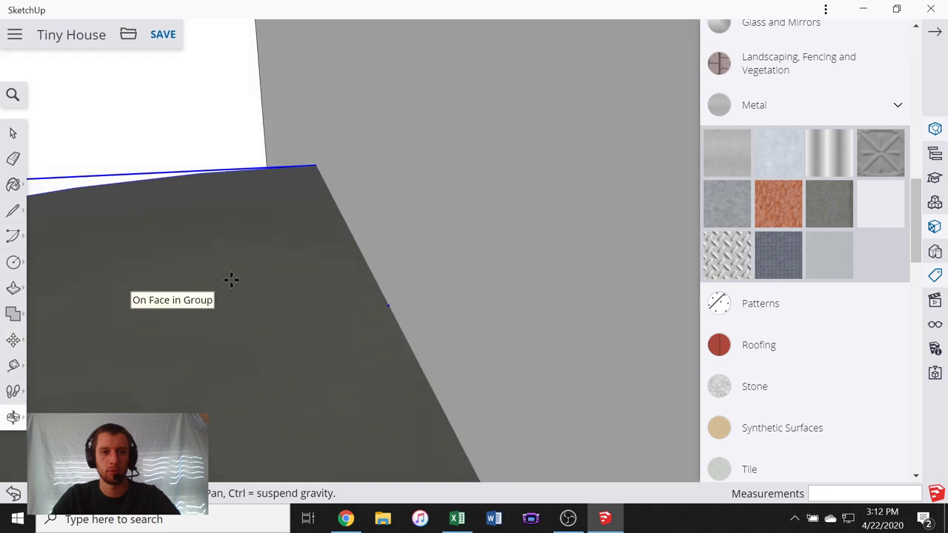
click(230, 277)
scroll(248, 272, up, 5)
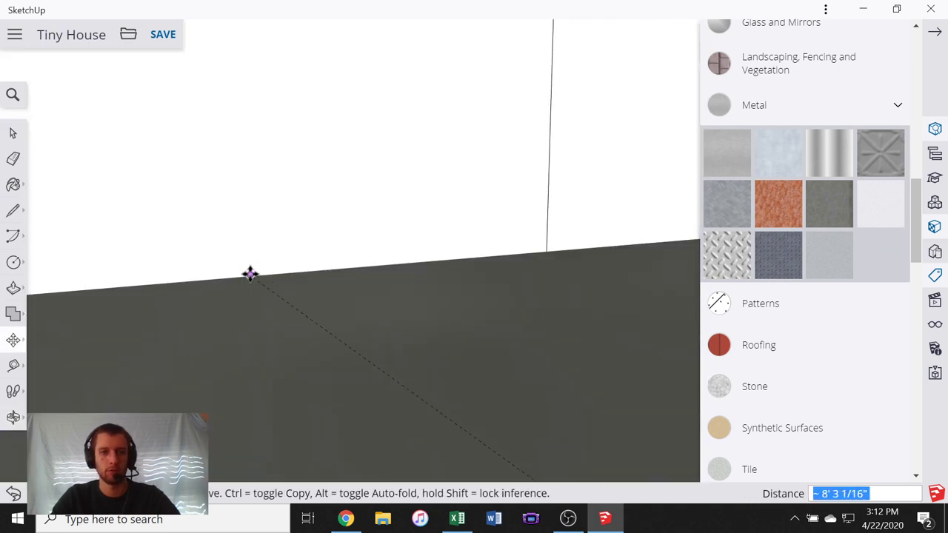
scroll(251, 274, down, 5)
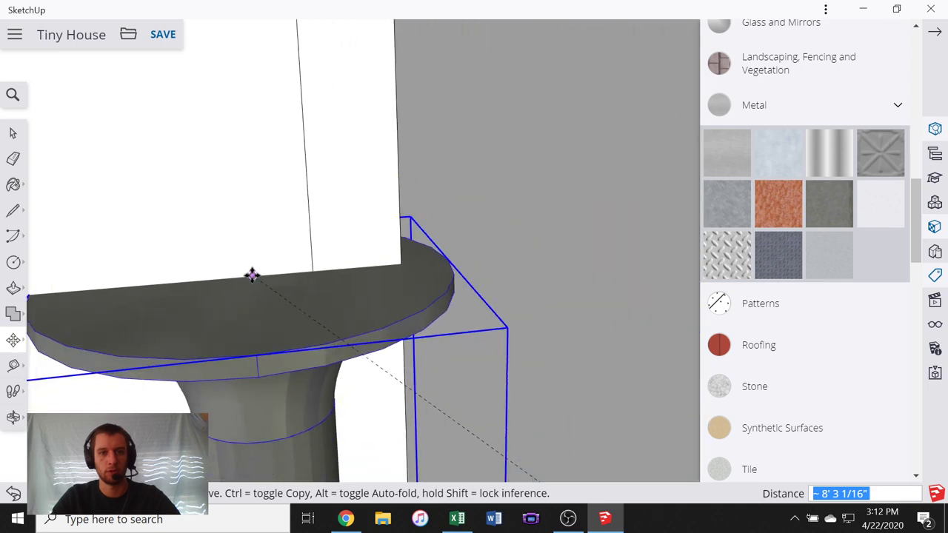
scroll(252, 276, down, 8)
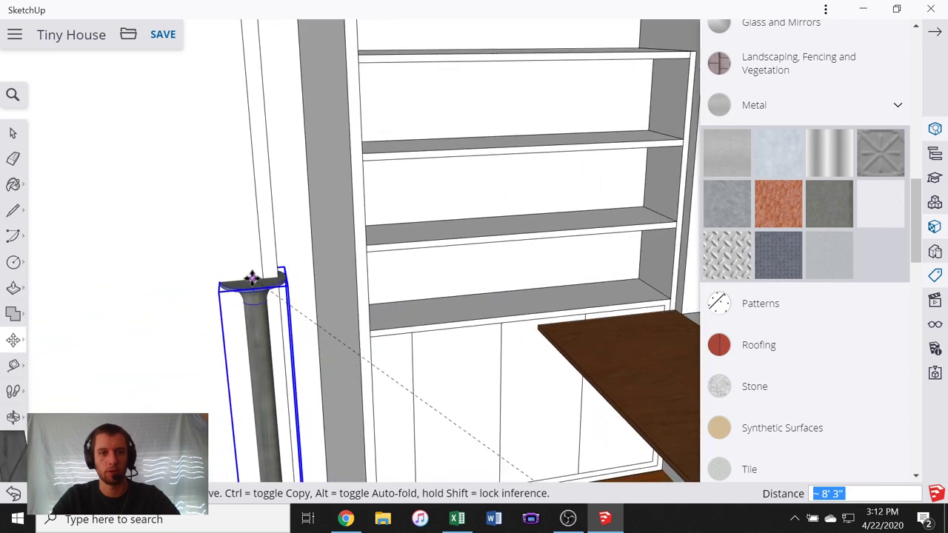
scroll(251, 275, down, 8)
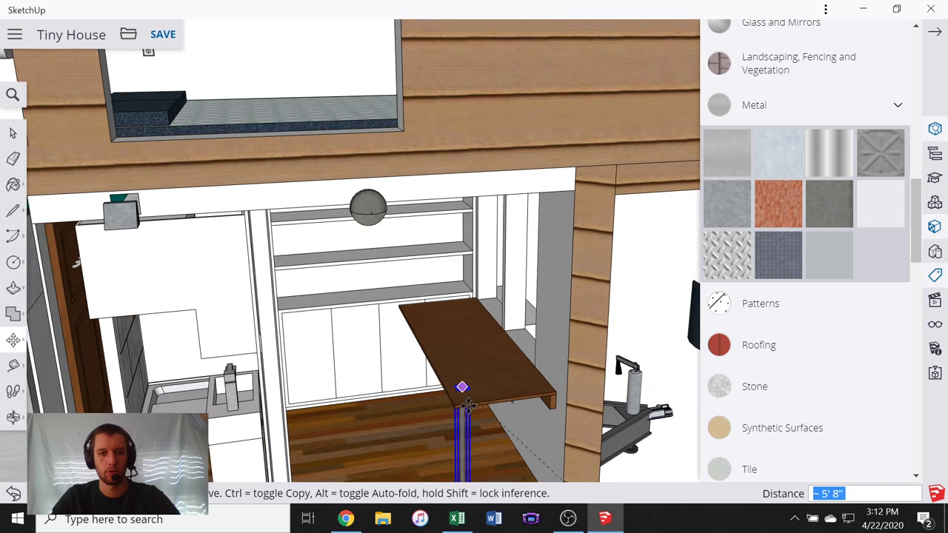
middle_drag(467, 403, 427, 185)
scroll(440, 306, up, 5)
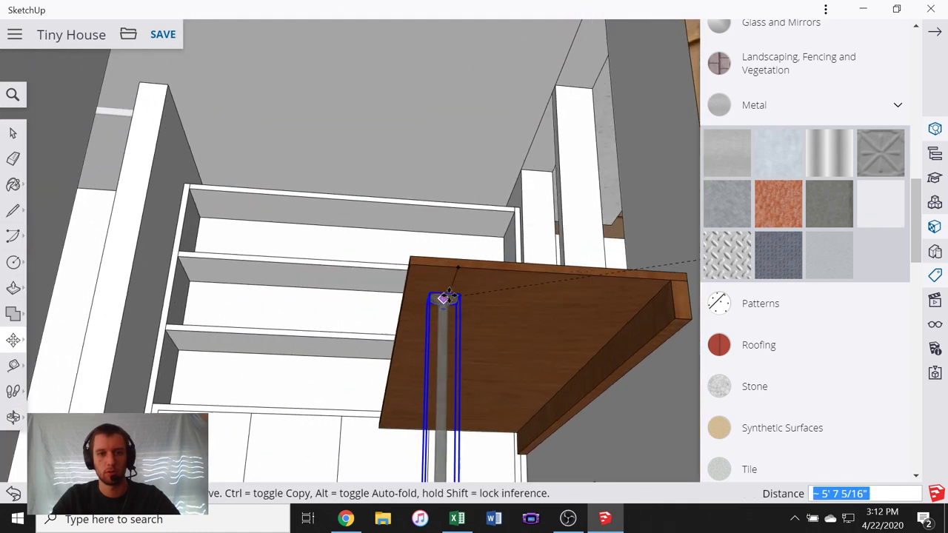
scroll(444, 298, up, 4)
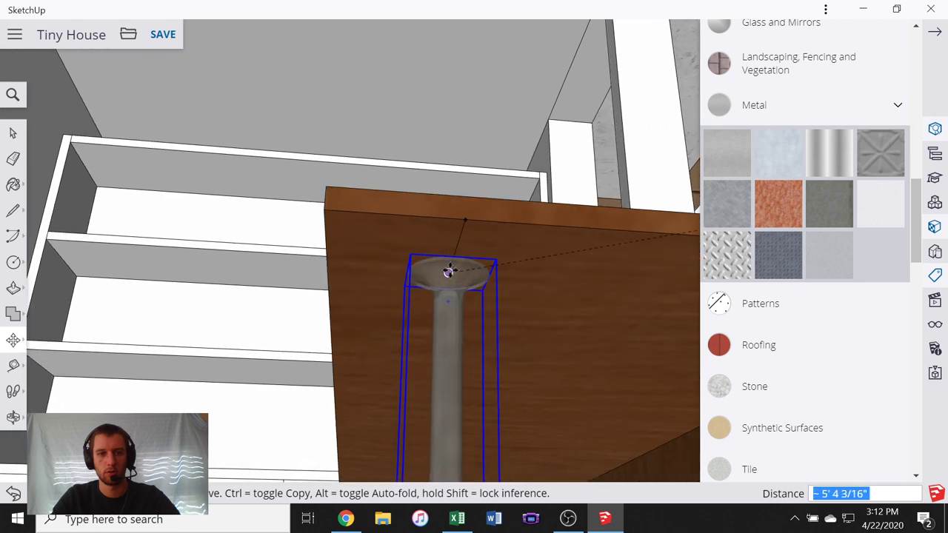
click(448, 271)
middle_drag(363, 267, 356, 309)
key(m)
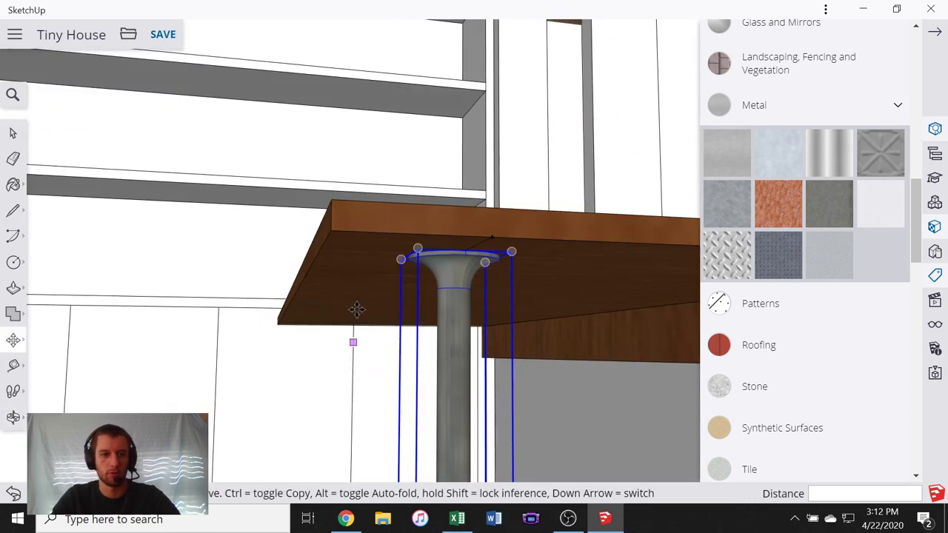
- Open the desk group and select the short line on the desktop's underside
click(13, 134)
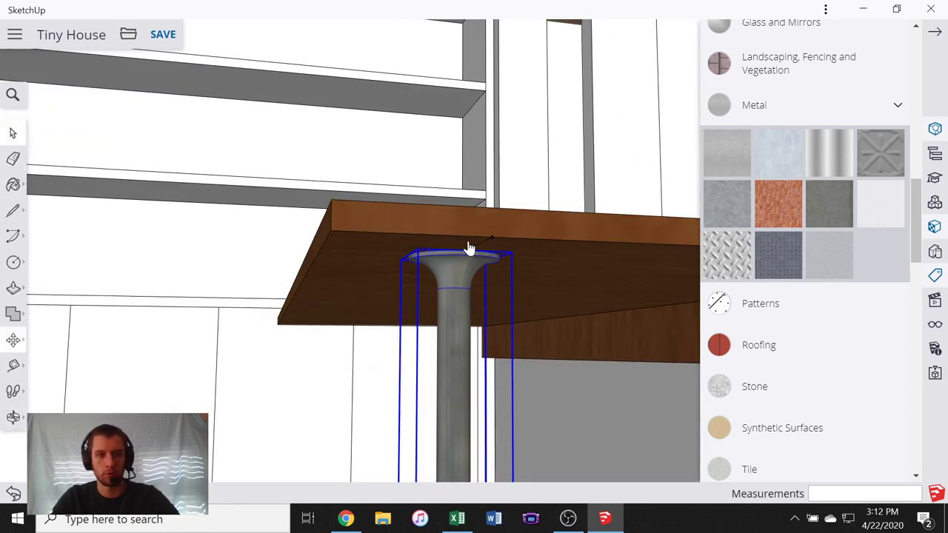
click(484, 255)
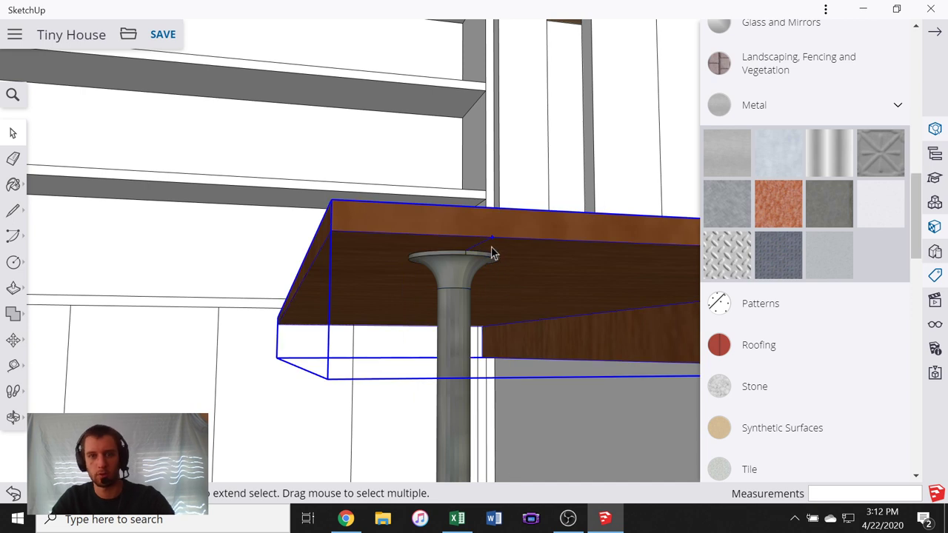
double_click(489, 253)
click(479, 250)
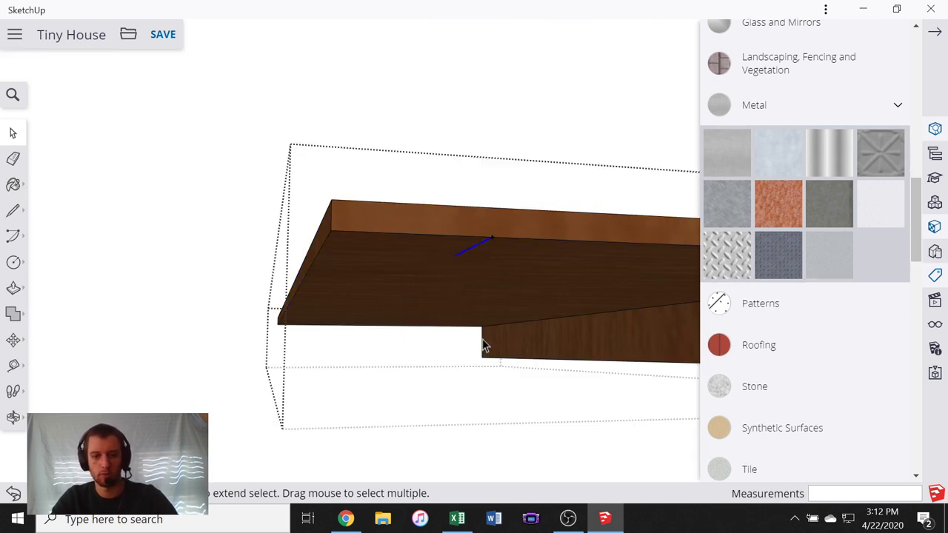
- Try to move the line by its inner endpoint along the desktop's underside to the far edge, 5' 2" away
key(m)
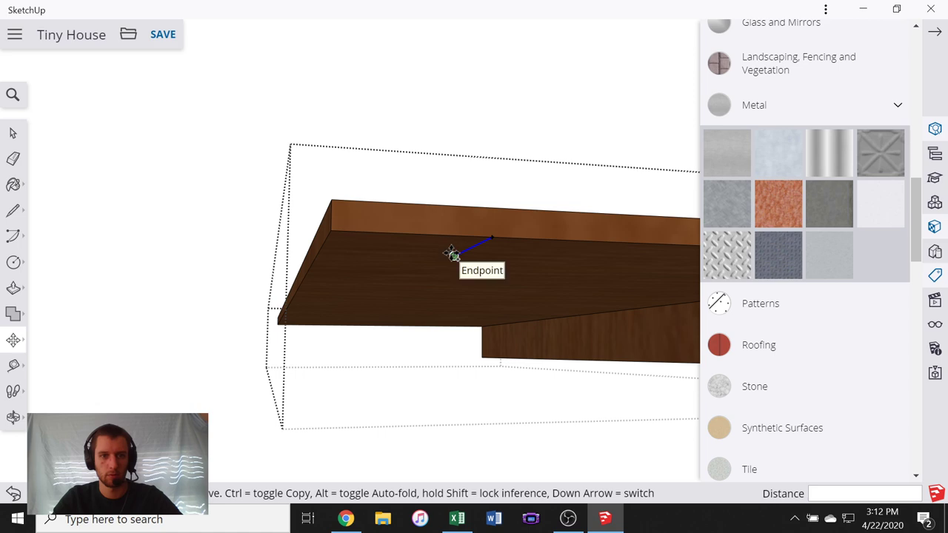
middle_drag(451, 253, 304, 311)
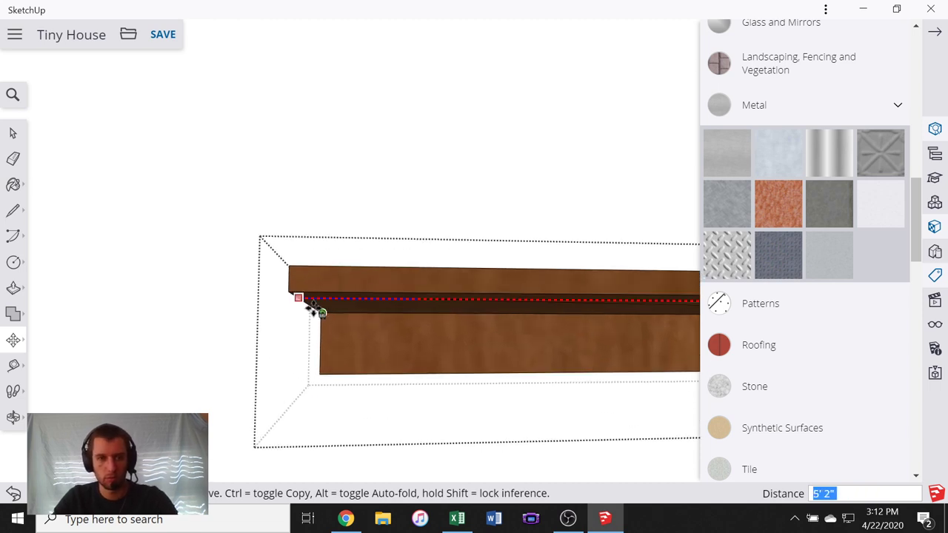
scroll(298, 299, up, 4)
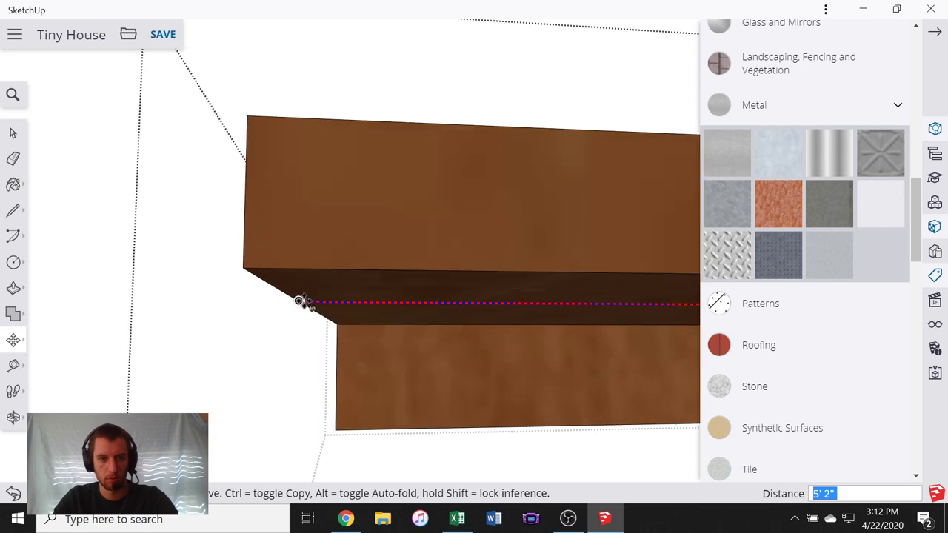
click(302, 301)
scroll(354, 343, down, 4)
middle_drag(331, 355, 243, 281)
scroll(244, 318, down, 2)
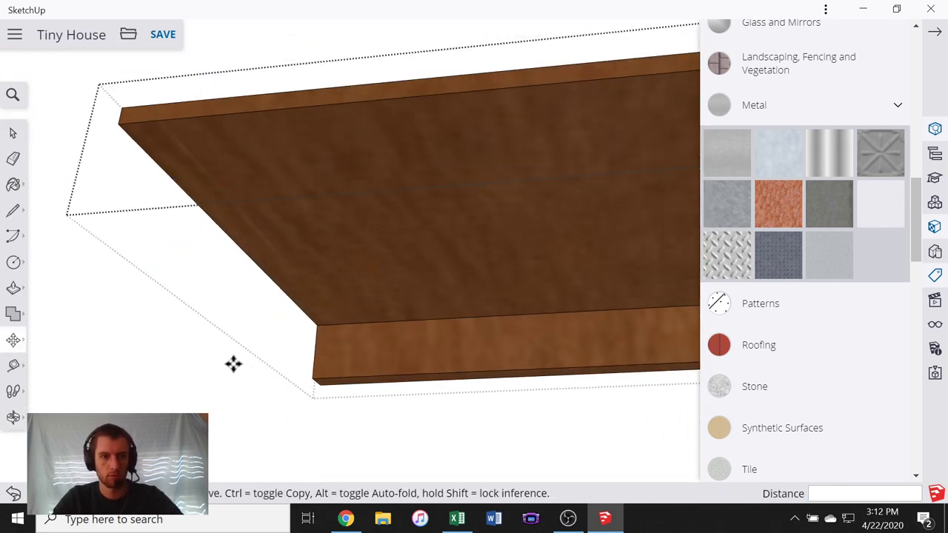
- Delete the short line from the desktop's underside beside the guide point
scroll(87, 334, down, 5)
scroll(455, 328, up, 3)
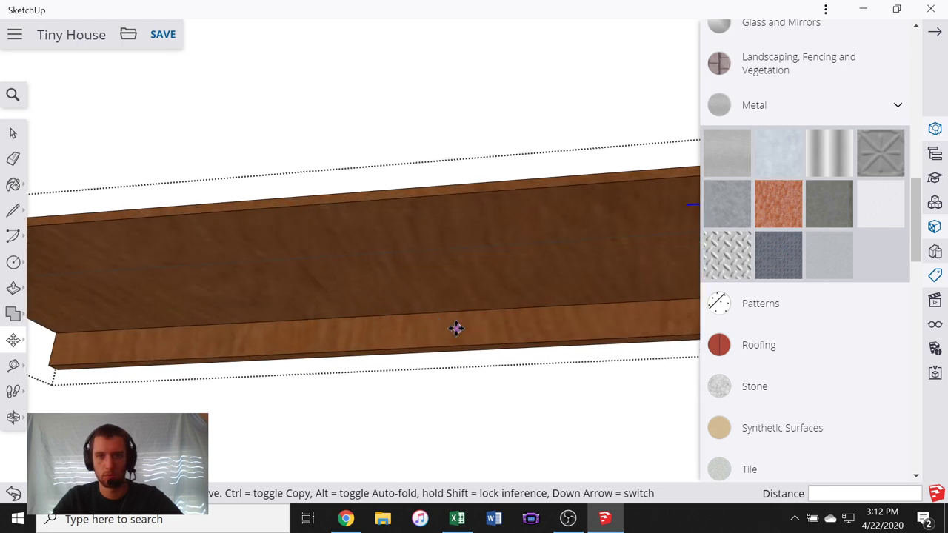
scroll(415, 318, down, 4)
scroll(733, 304, up, 5)
scroll(563, 288, up, 3)
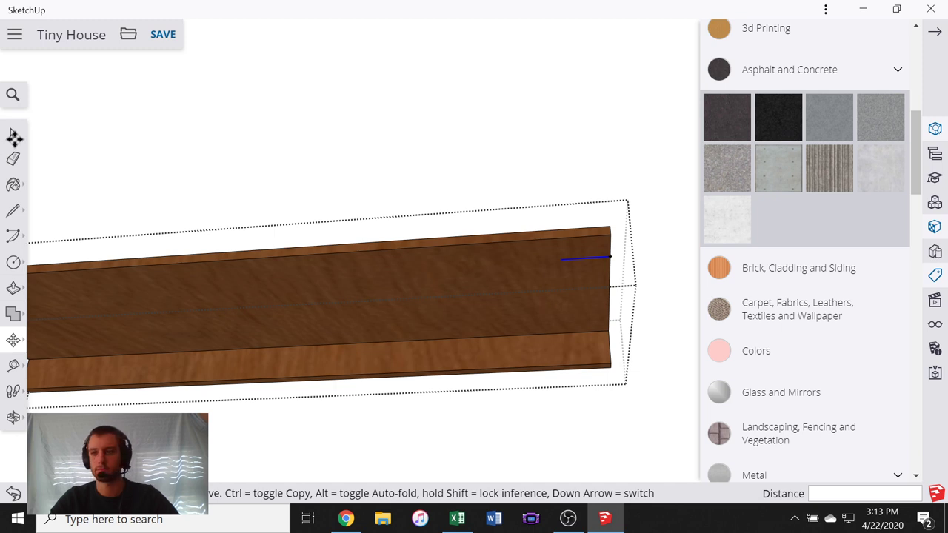
click(13, 135)
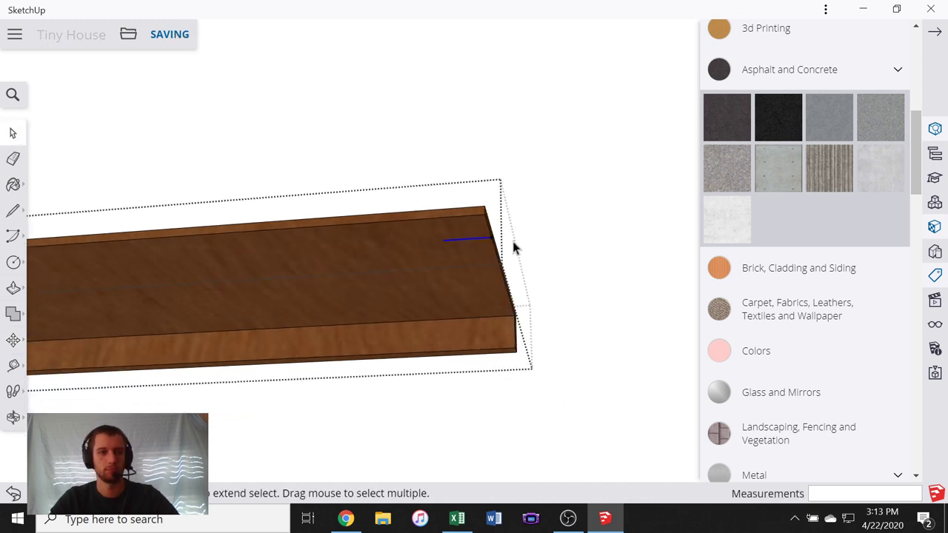
scroll(463, 245, up, 3)
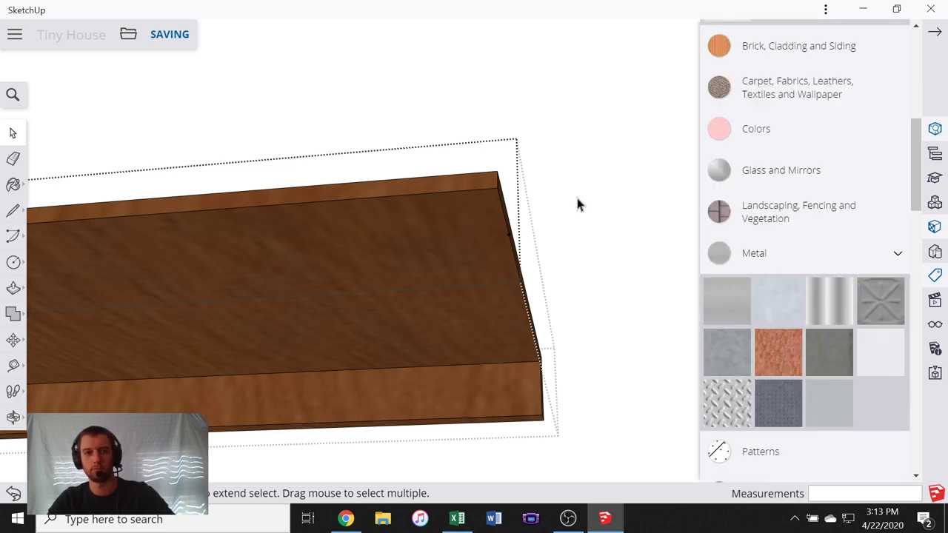
scroll(574, 194, up, 5)
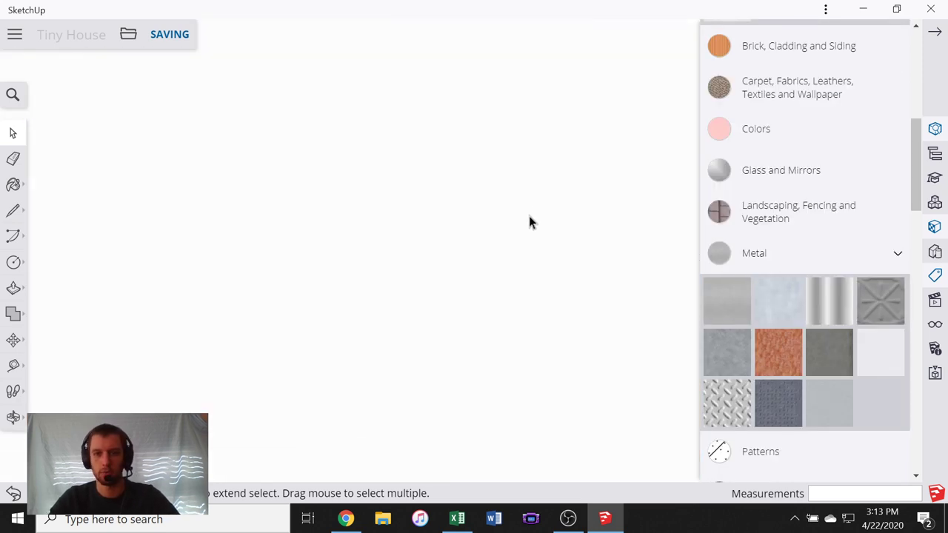
- Copy the desk leg by the center of its top flange along the desktop's underside to the far edge, about 5' 2" away
scroll(527, 215, down, 5)
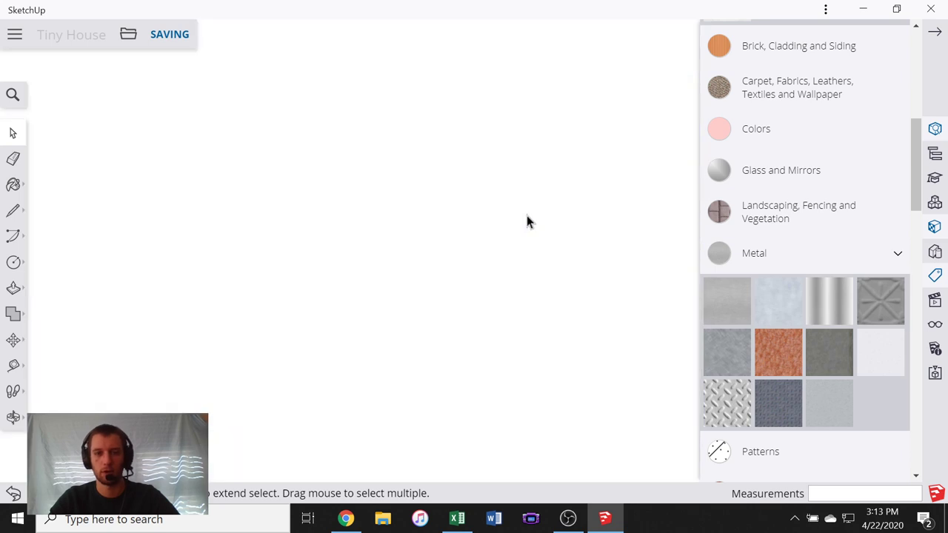
scroll(572, 232, up, 3)
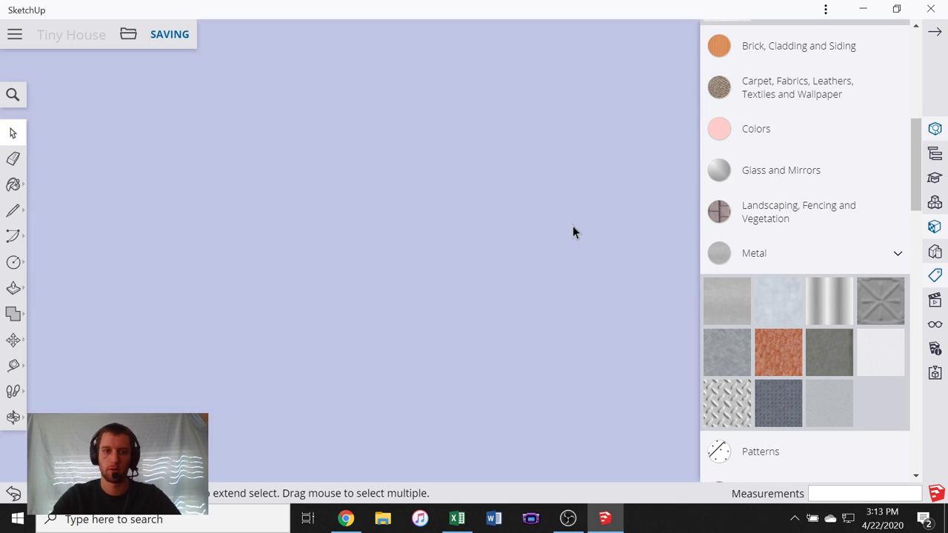
scroll(572, 226, down, 3)
scroll(562, 224, up, 2)
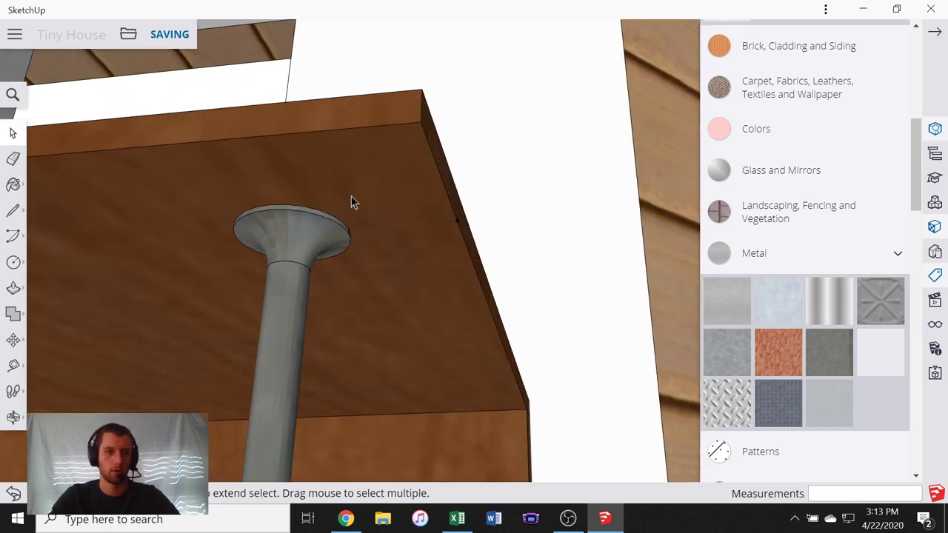
middle_drag(351, 196, 354, 255)
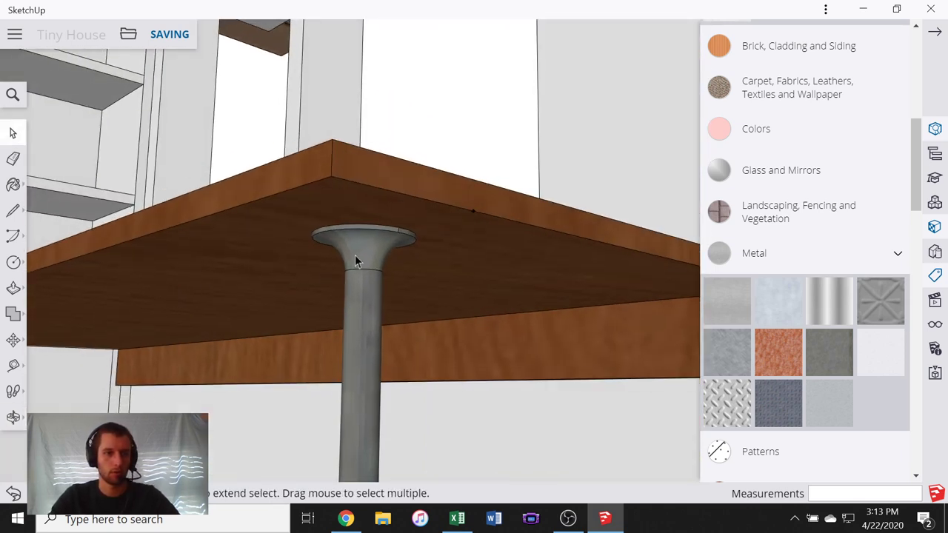
click(354, 258)
key(m)
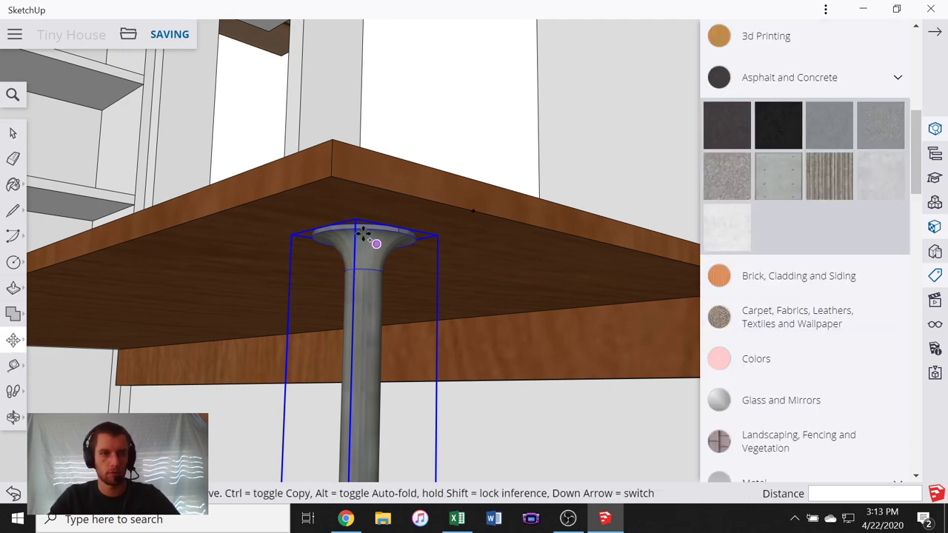
middle_drag(357, 228, 264, 356)
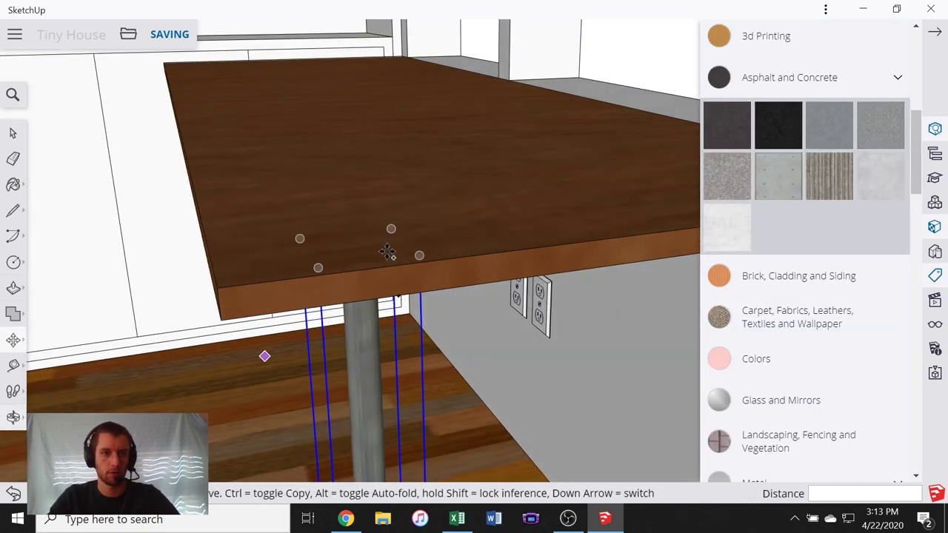
scroll(375, 268, up, 8)
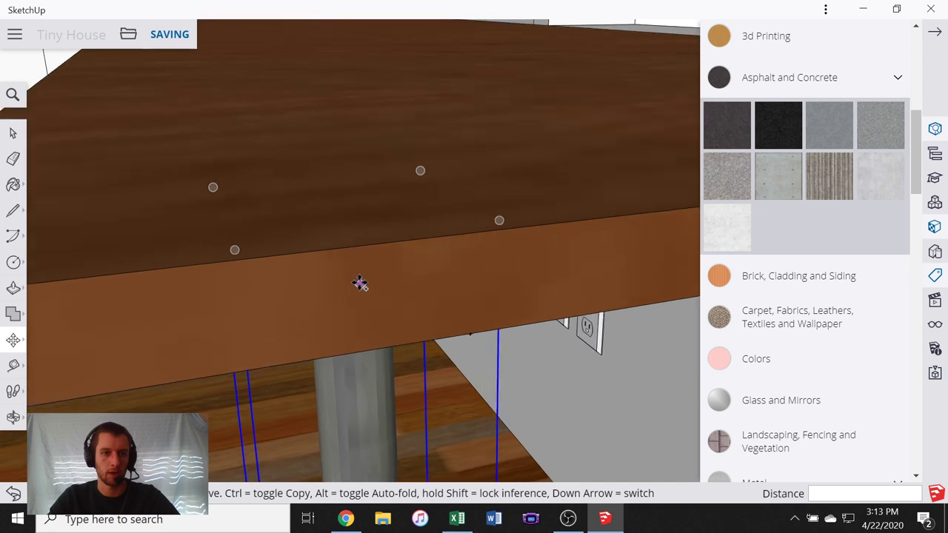
scroll(354, 273, up, 8)
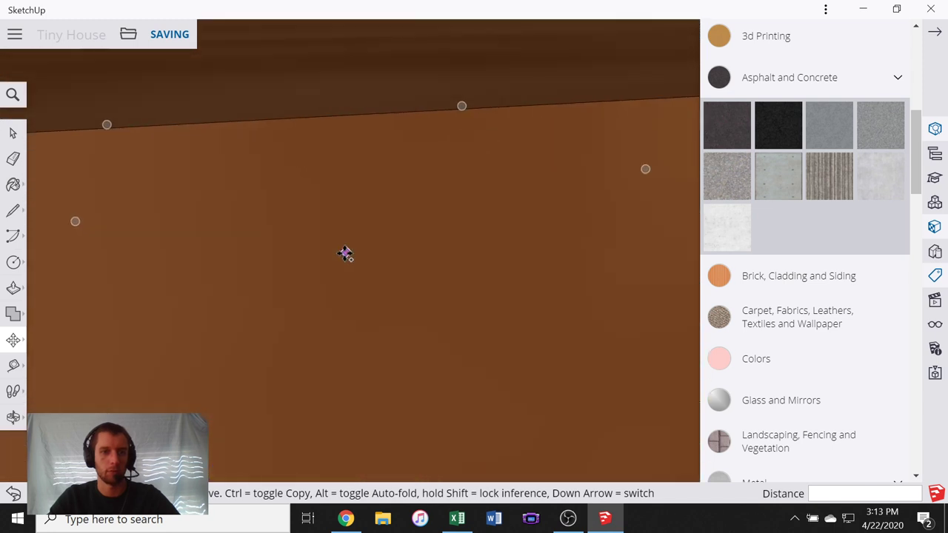
scroll(345, 254, up, 2)
scroll(343, 258, down, 4)
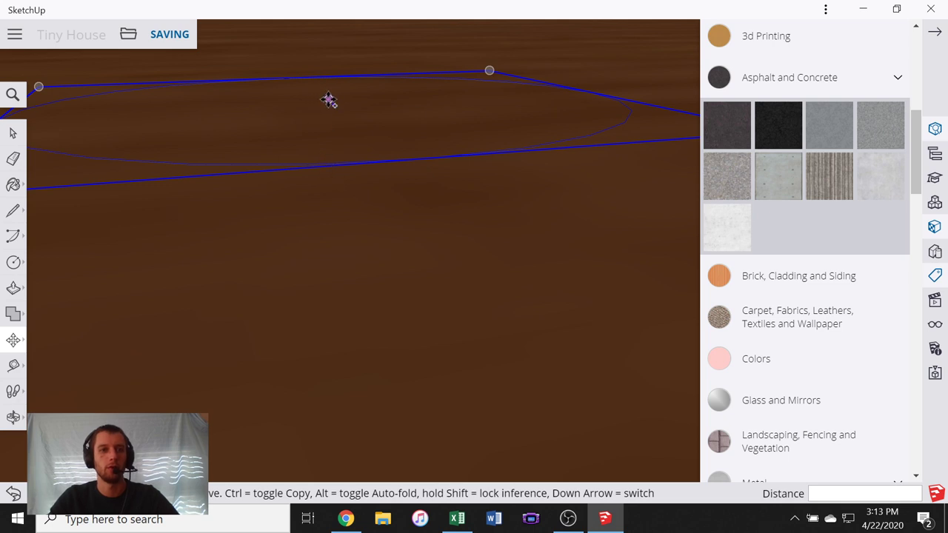
click(329, 100)
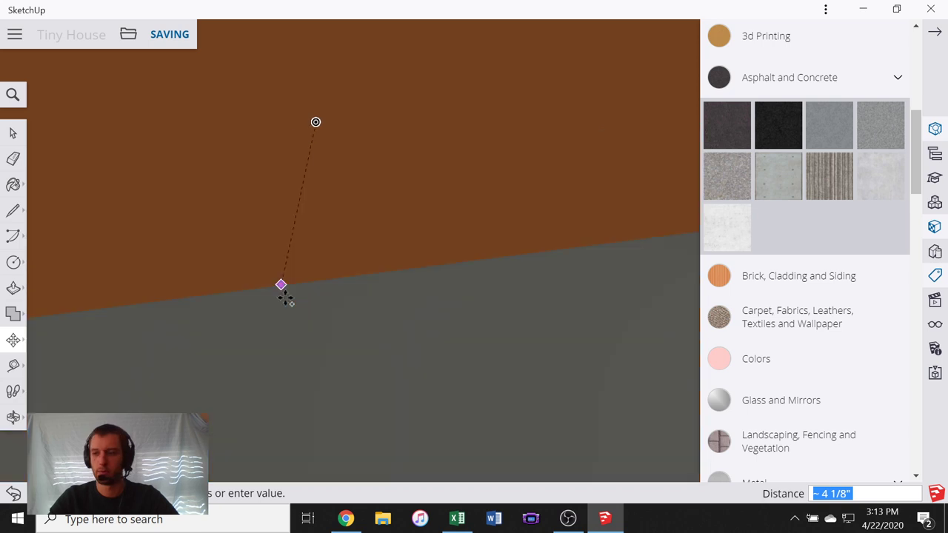
scroll(306, 222, down, 6)
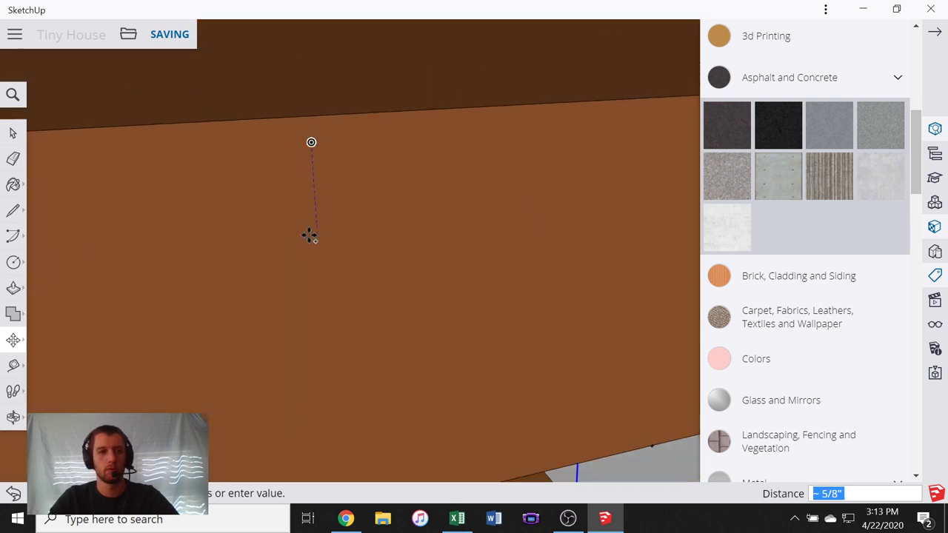
scroll(314, 235, down, 5)
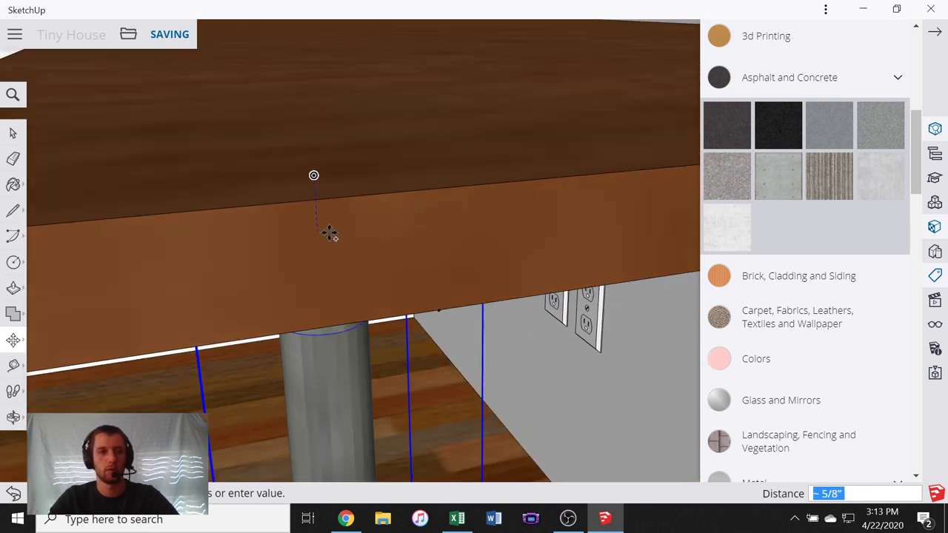
scroll(370, 231, down, 6)
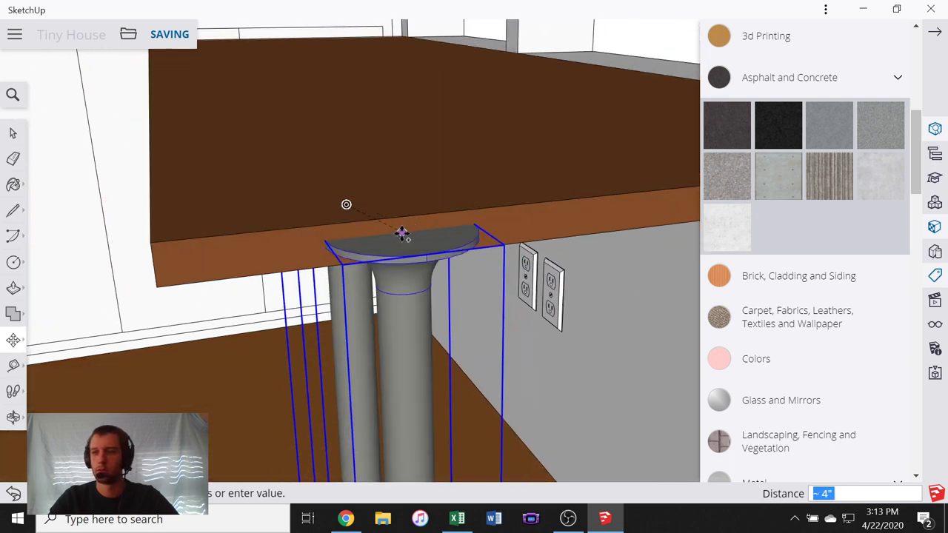
middle_drag(350, 206, 440, 228)
scroll(178, 76, up, 3)
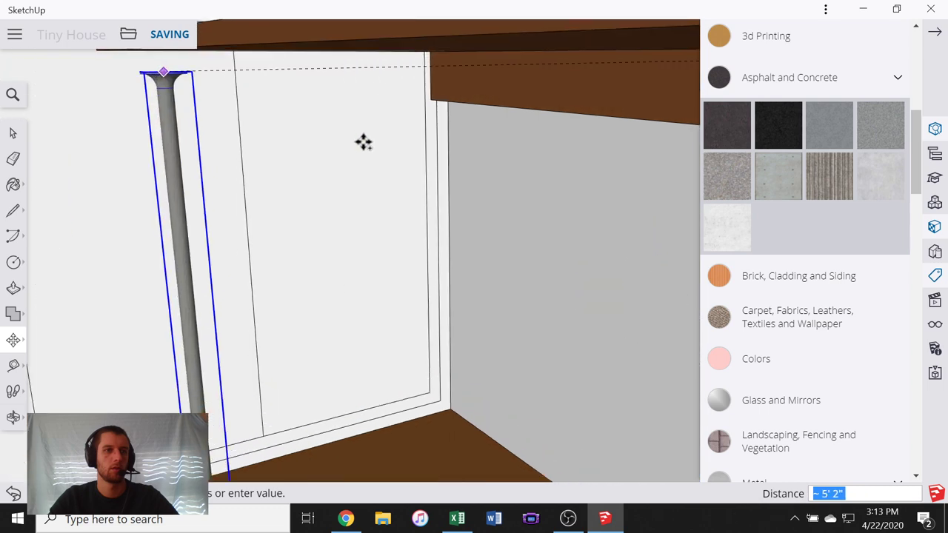
middle_drag(364, 141, 318, 126)
scroll(318, 126, up, 3)
middle_drag(272, 98, 308, 3)
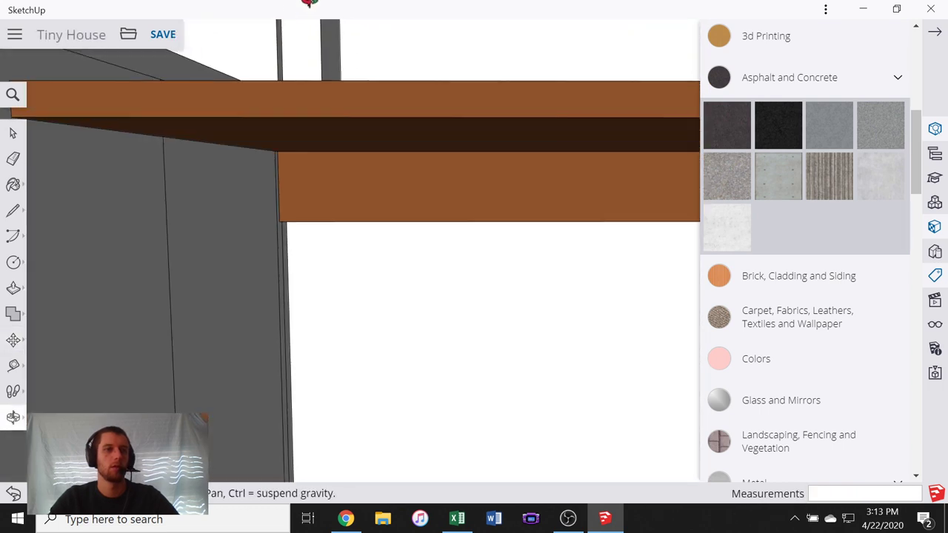
middle_drag(235, 112, 231, 135)
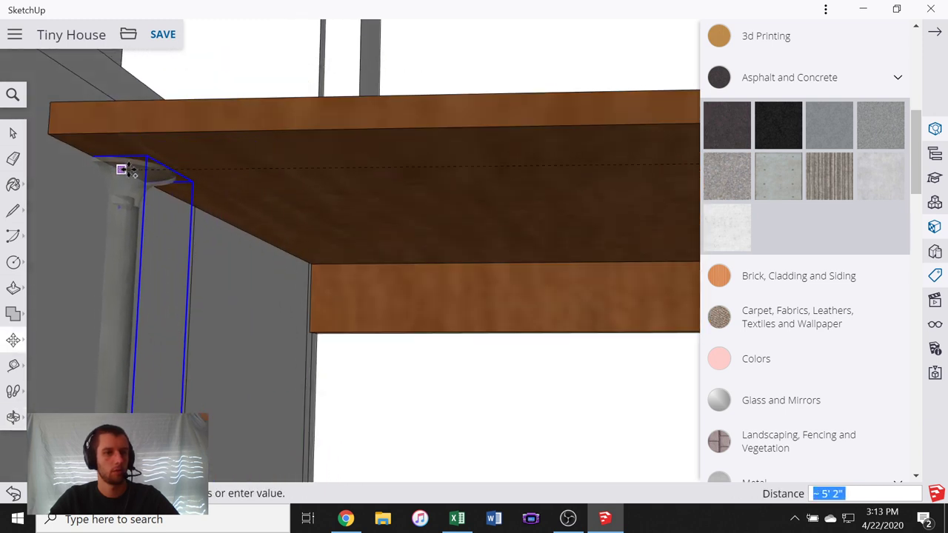
click(135, 175)
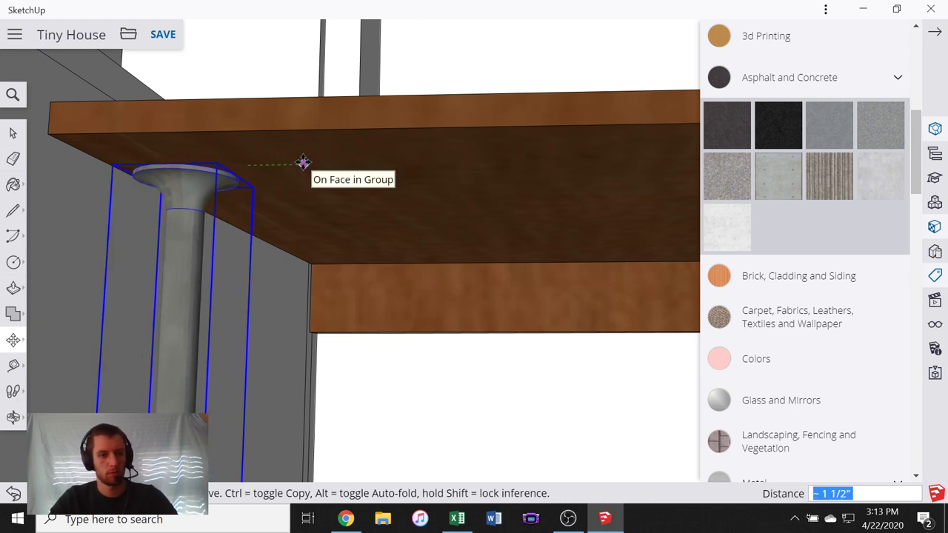
- Move the copied leg 4" inward from the desktop's far edge
key(Return)
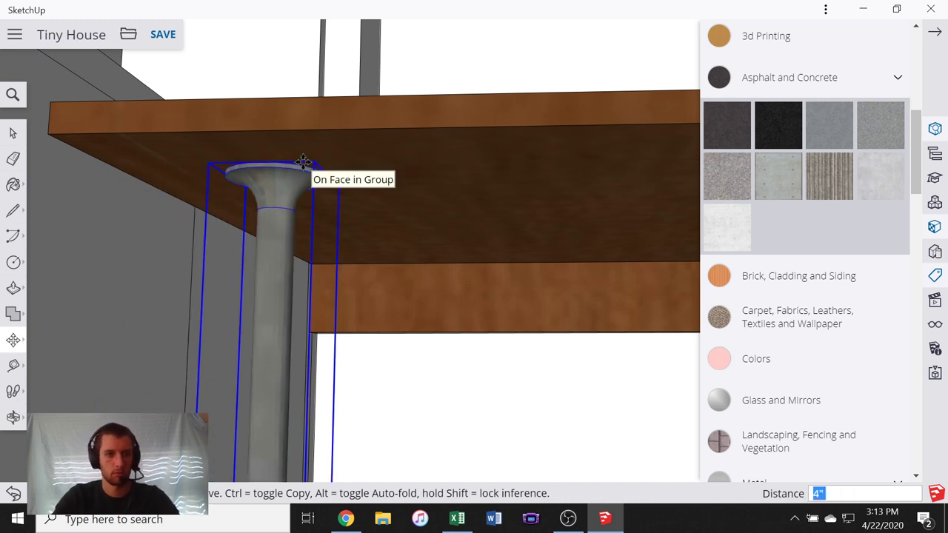
click(9, 133)
middle_drag(307, 183, 239, 220)
scroll(238, 222, down, 3)
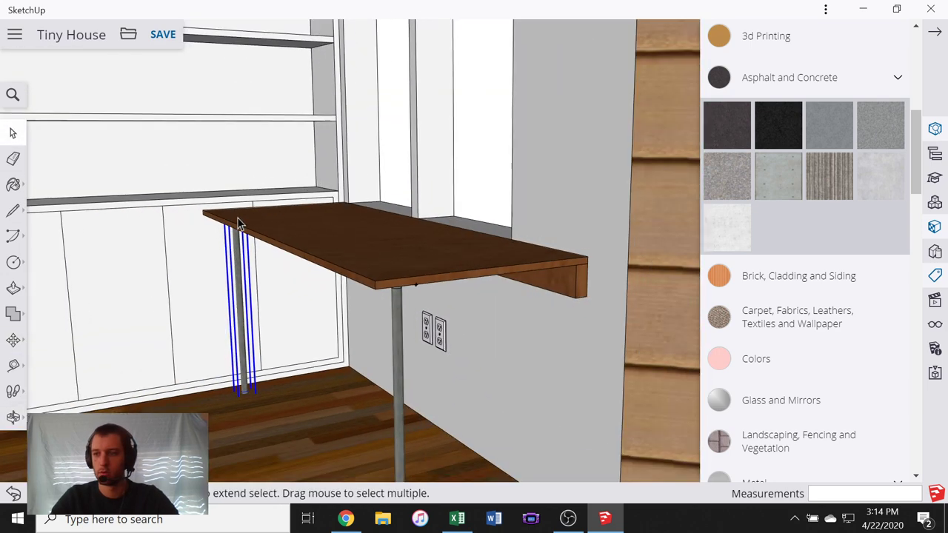
scroll(239, 222, down, 5)
click(16, 138)
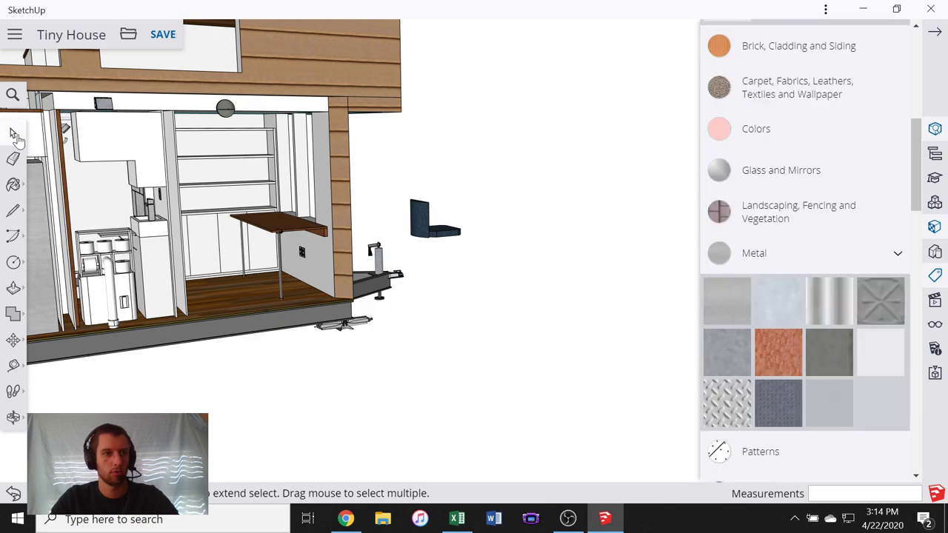
- Open the desk group and measure the length of the support board beneath the desktop
middle_drag(480, 357, 309, 309)
scroll(299, 221, up, 4)
scroll(310, 310, up, 2)
click(389, 336)
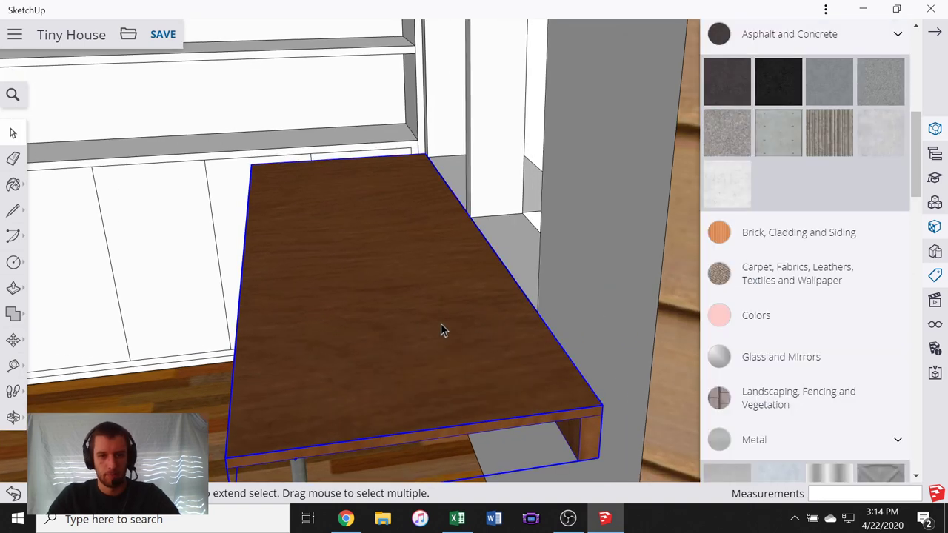
double_click(440, 324)
middle_drag(440, 324, 588, 316)
key(t)
click(546, 309)
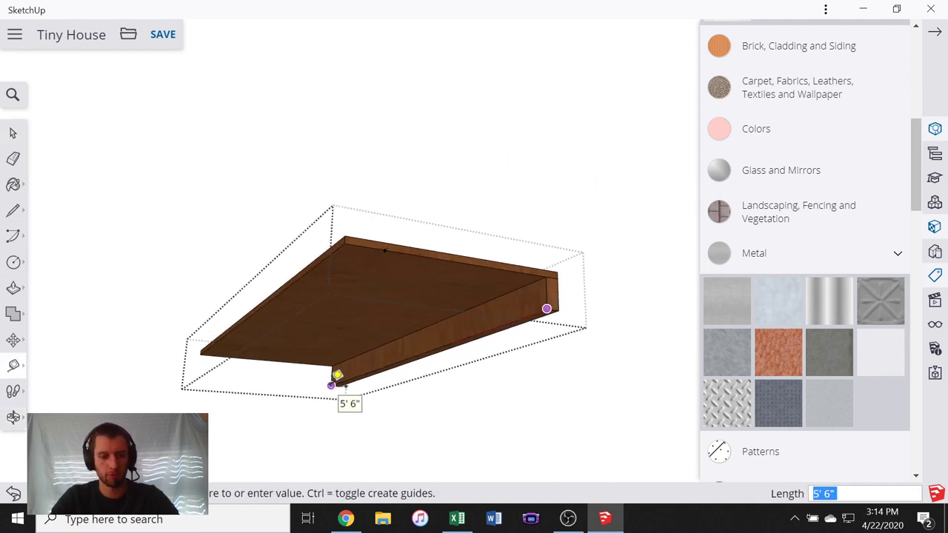
click(337, 375)
- Measure the desktop's width between the two corners of its near end, and close the desk group
middle_drag(349, 385, 373, 327)
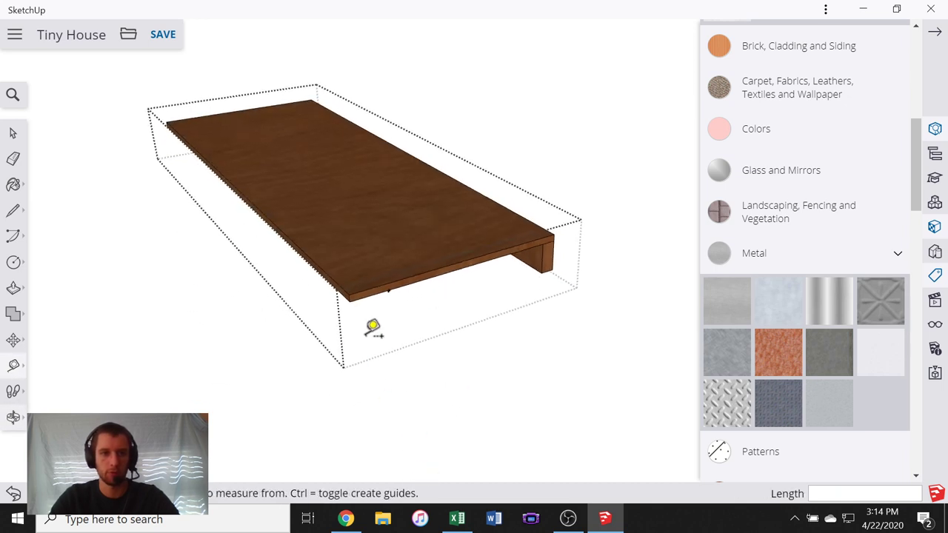
click(349, 294)
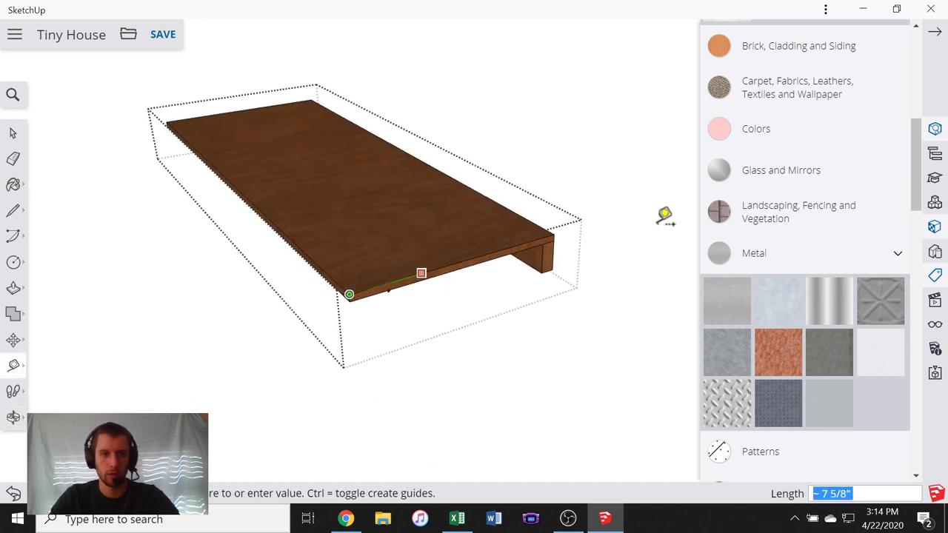
click(554, 234)
middle_drag(565, 227, 501, 271)
scroll(598, 261, up, 3)
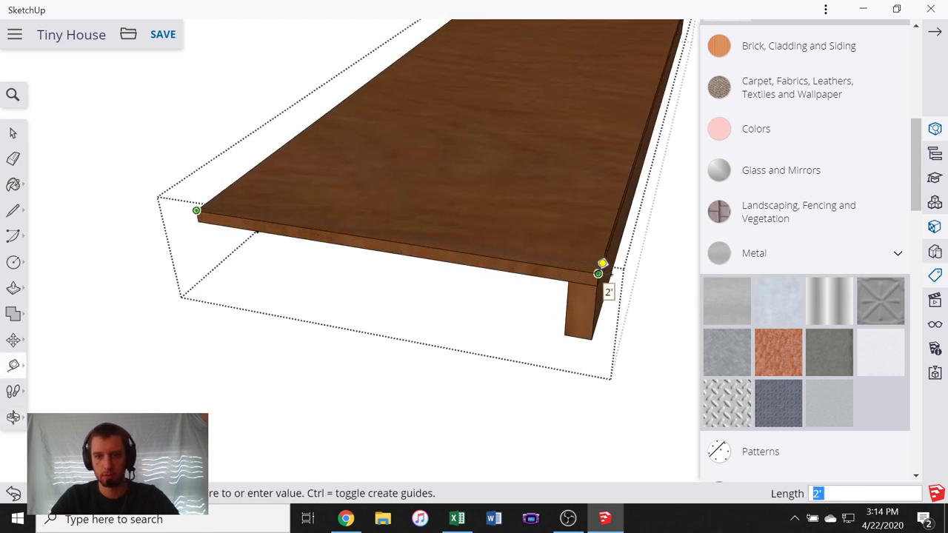
click(600, 271)
click(15, 134)
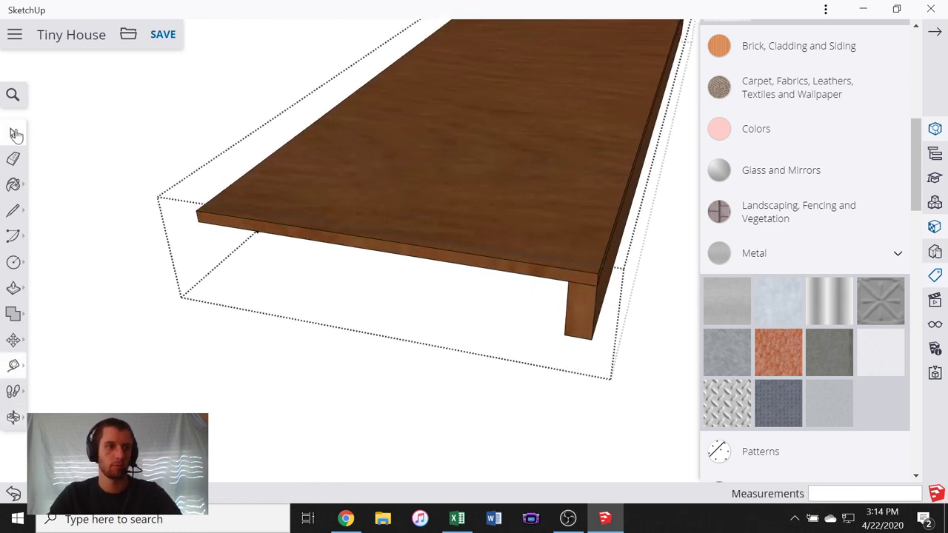
click(187, 181)
scroll(199, 203, down, 4)
middle_drag(199, 203, 362, 159)
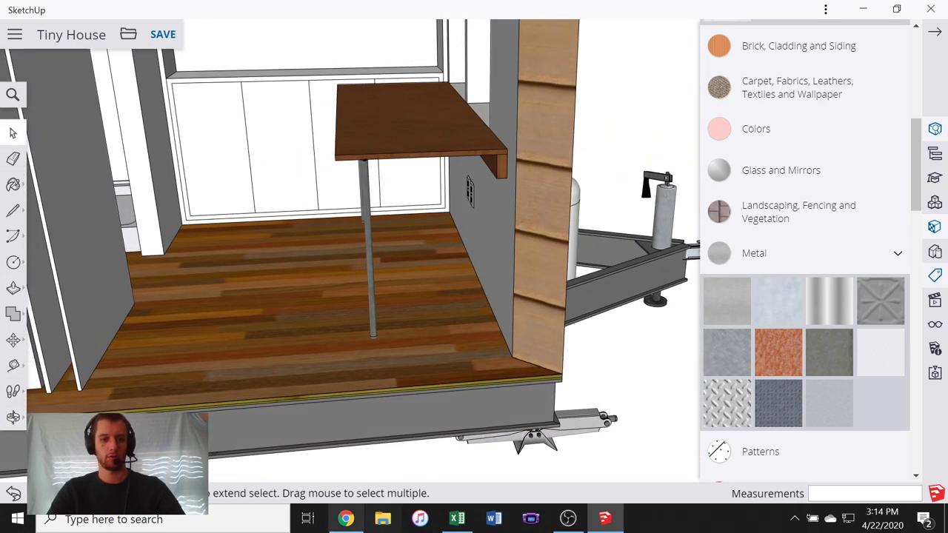
- Switch to the Total Cost Matrix workbook in Excel and insert an entire row above Area Rug, at row 183
click(457, 518)
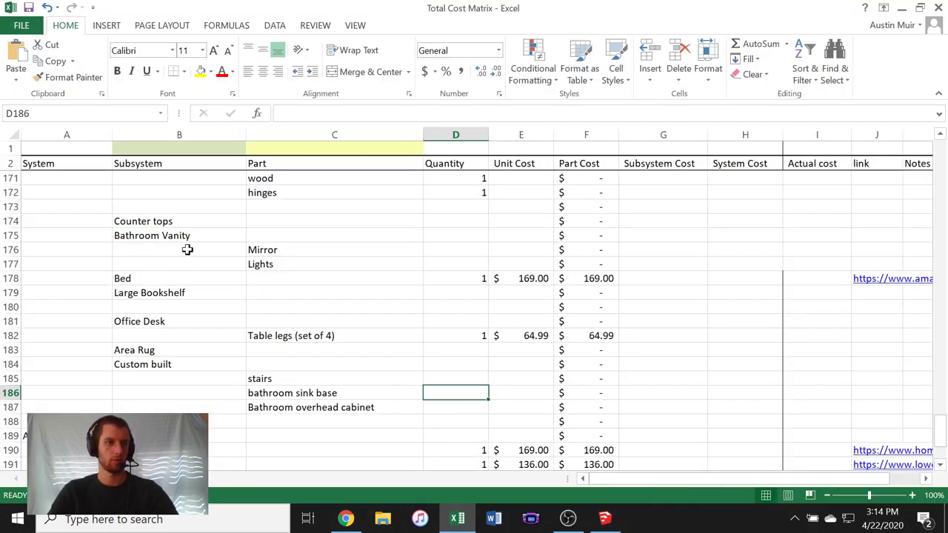
scroll(186, 252, up, 6)
scroll(183, 268, down, 6)
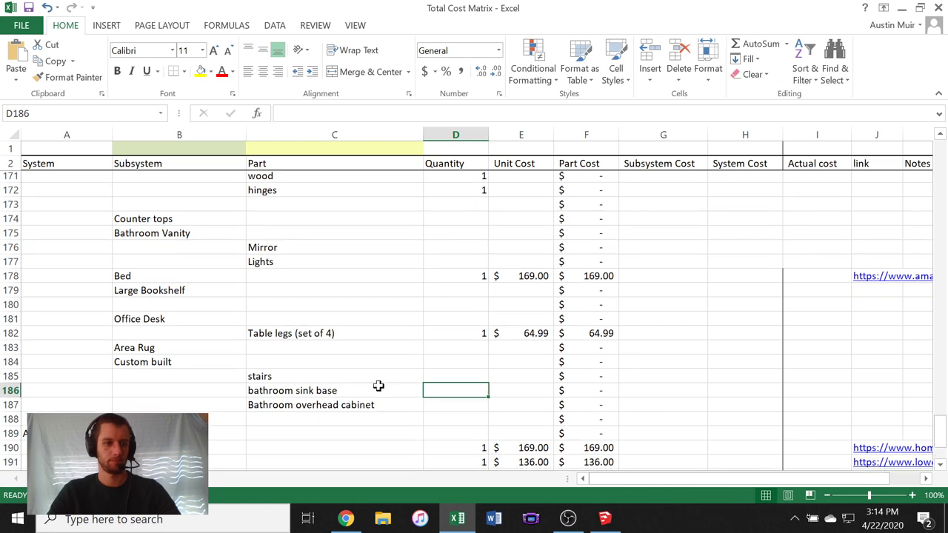
scroll(378, 386, down, 2)
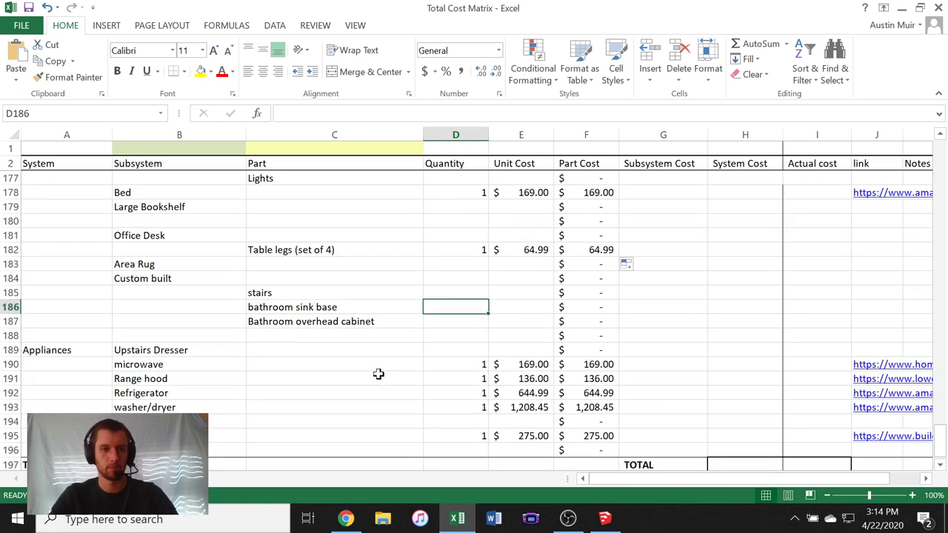
click(183, 269)
key(ctrl+shift+plus)
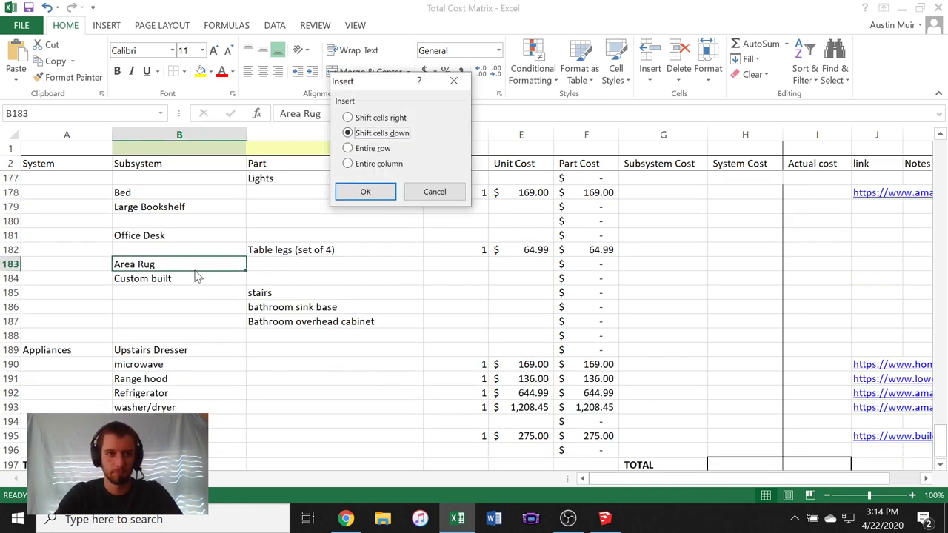
key(Return)
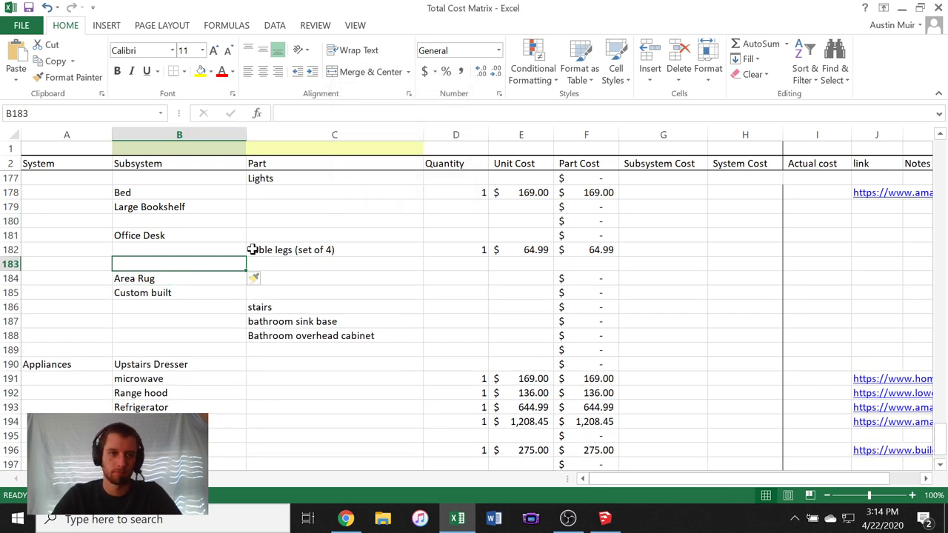
- Enter 5'6" 2x4 as an Office Desk part in C183 and insert an entire row below it
click(273, 261)
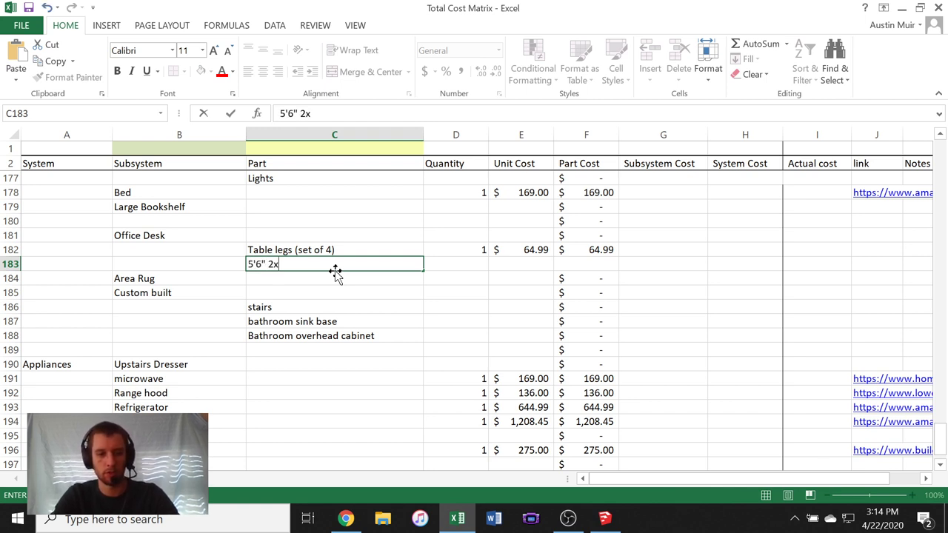
click(222, 275)
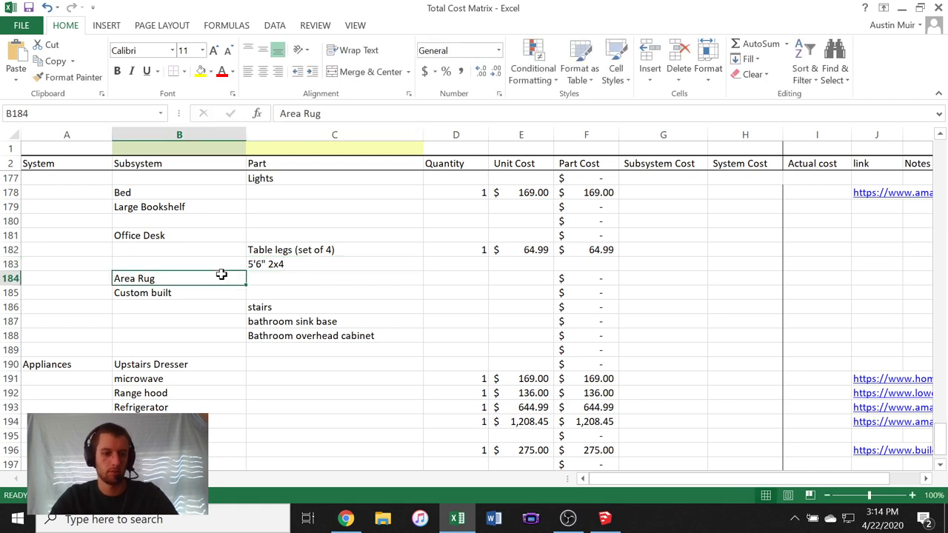
key(ctrl+shift+plus)
key(r)
key(Return)
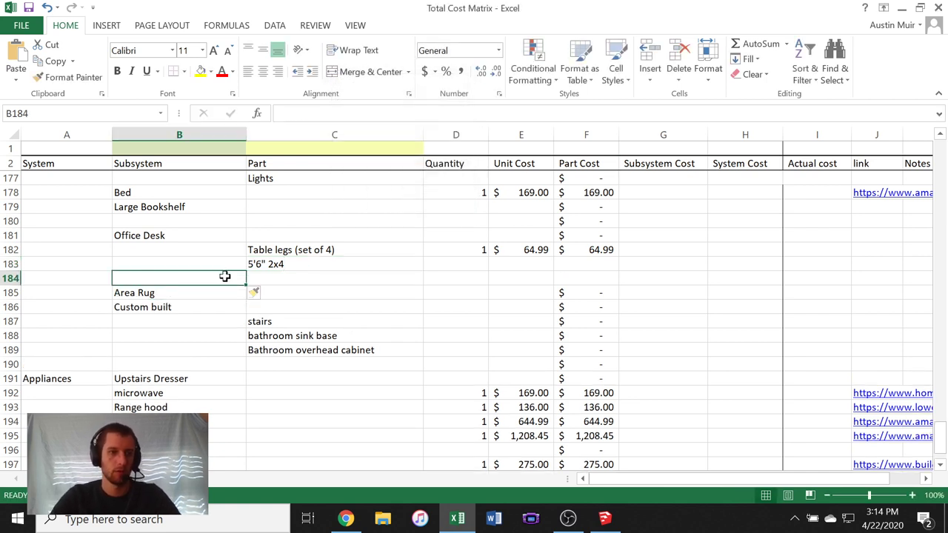
- Enter 2'x5'6" wood plank as an Office Desk part in C184, and switch to Chrome with a new tab open
click(274, 281)
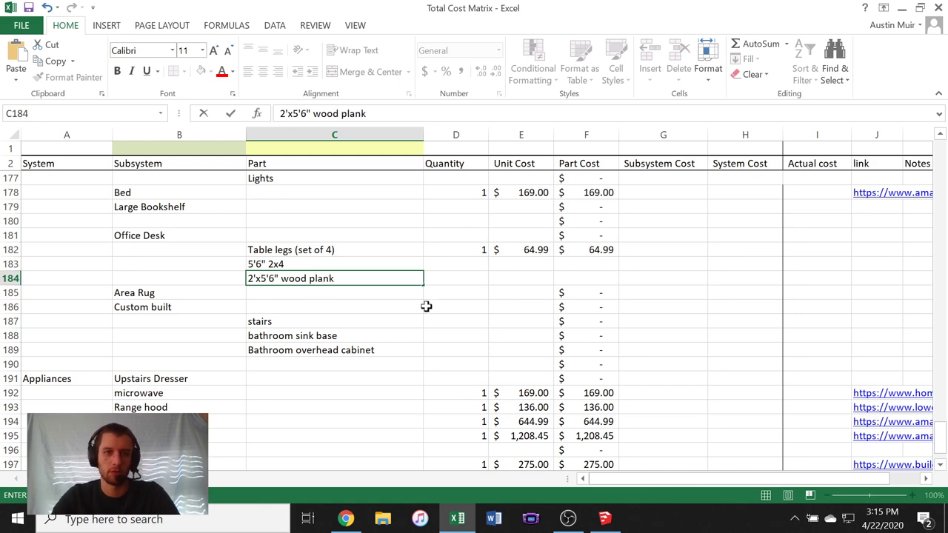
click(346, 519)
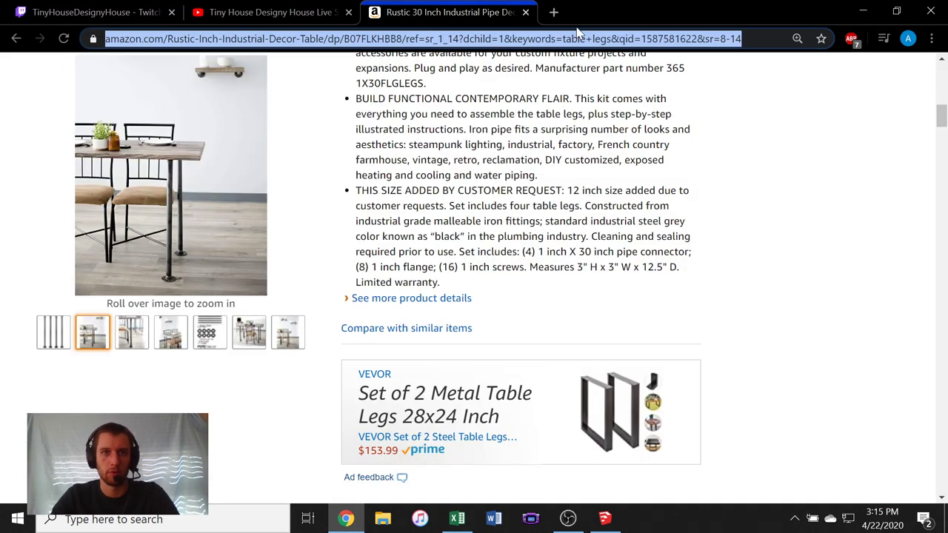
click(558, 13)
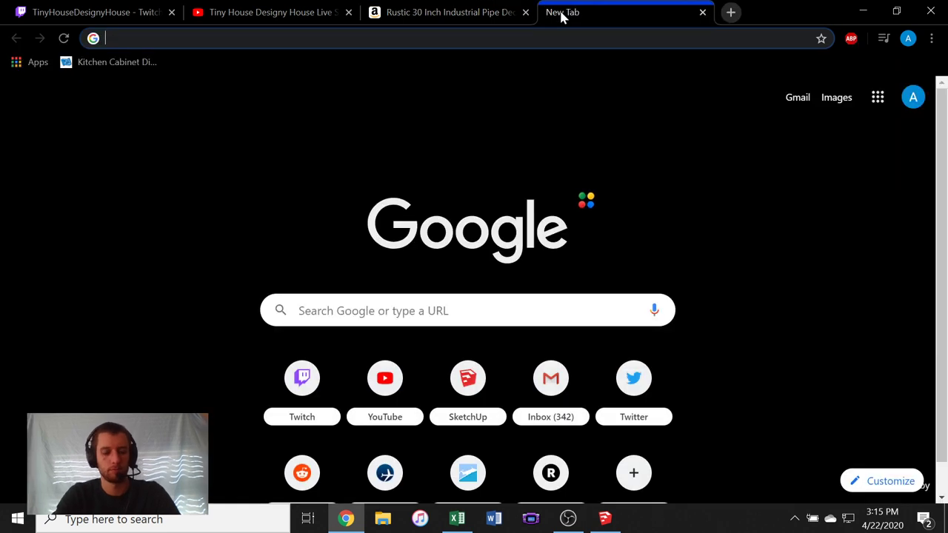
- Search Google for "custom cut wood" and open Home Depot's Project Panels page from the results
text(custom)
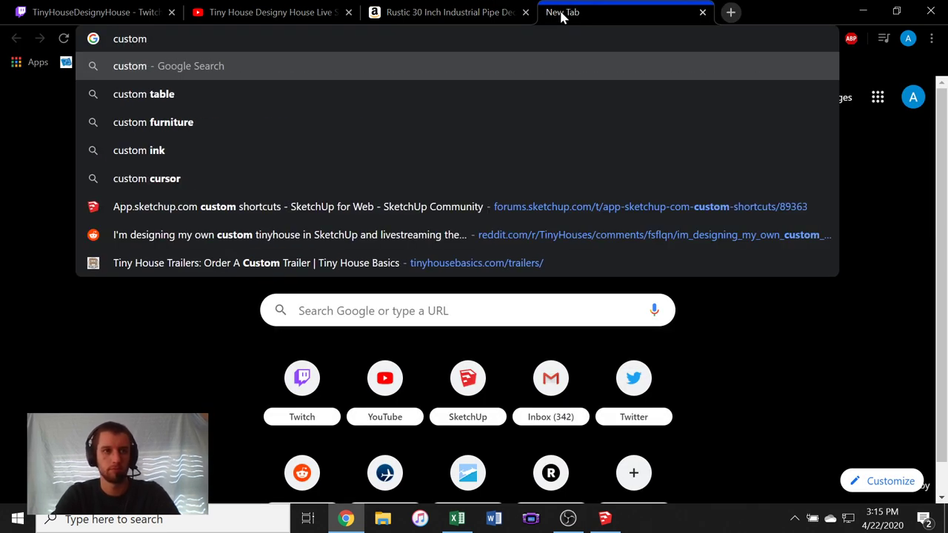
key(BackSpace)
key(BackSpace)
text(m cu)
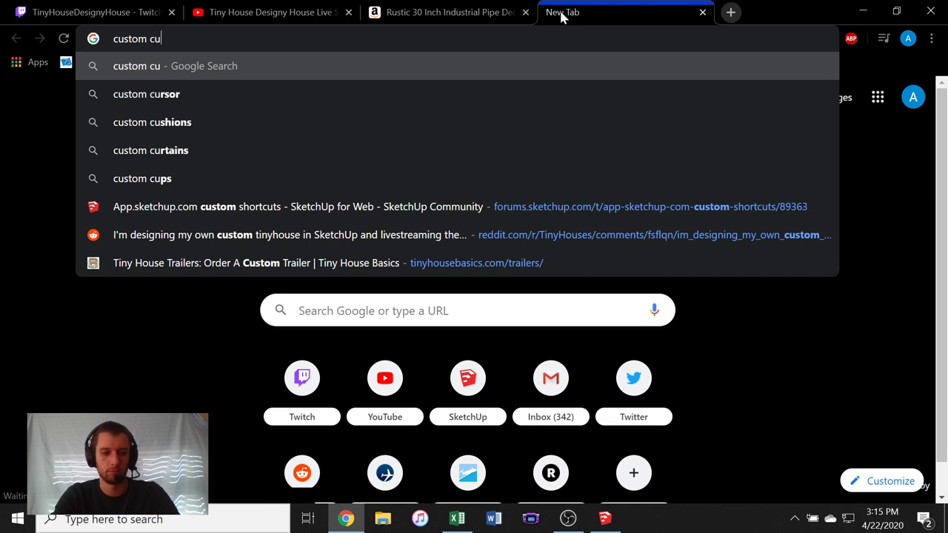
text(t wood)
key(Return)
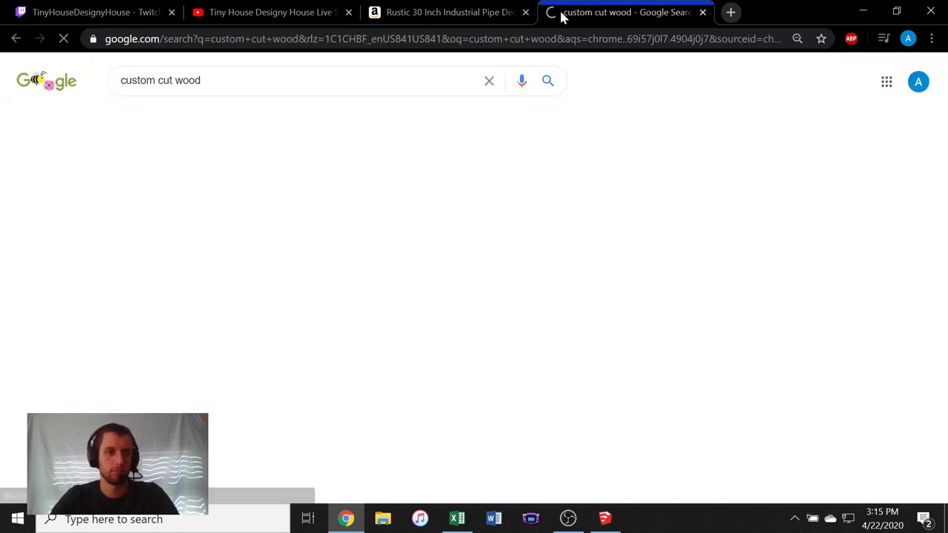
scroll(152, 216, down, 2)
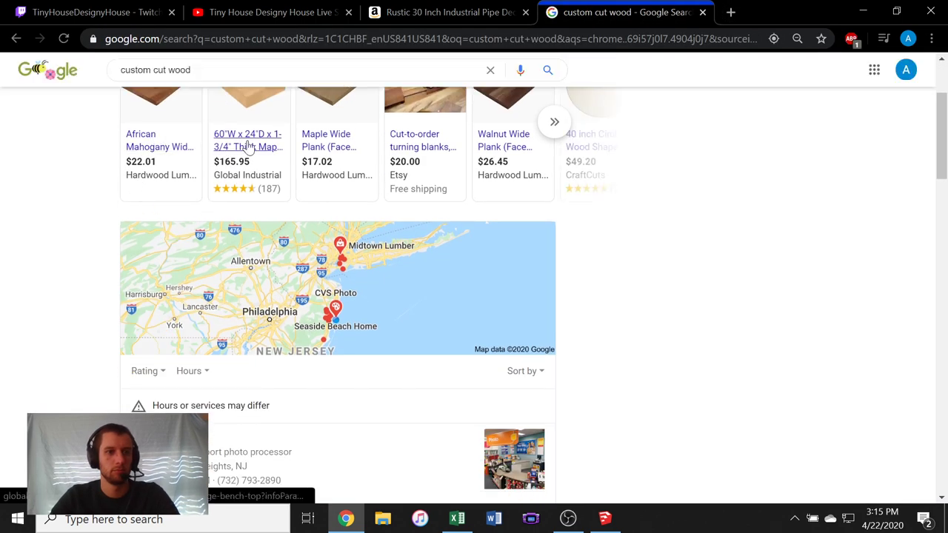
scroll(330, 184, up, 2)
scroll(222, 222, down, 8)
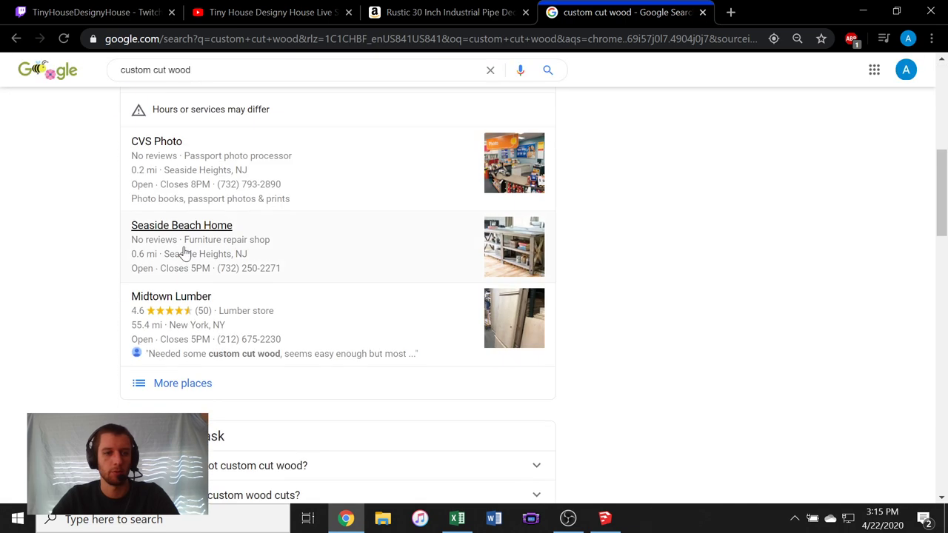
scroll(196, 255, down, 4)
scroll(255, 196, down, 2)
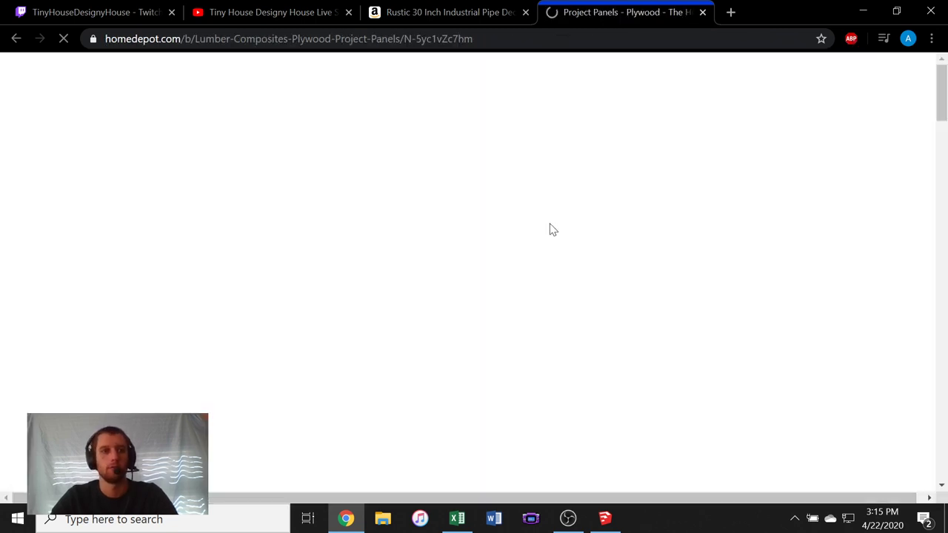
- Look through Home Depot's project panels, checking their sizes and prices for a board that could serve as the desktop
scroll(550, 229, down, 5)
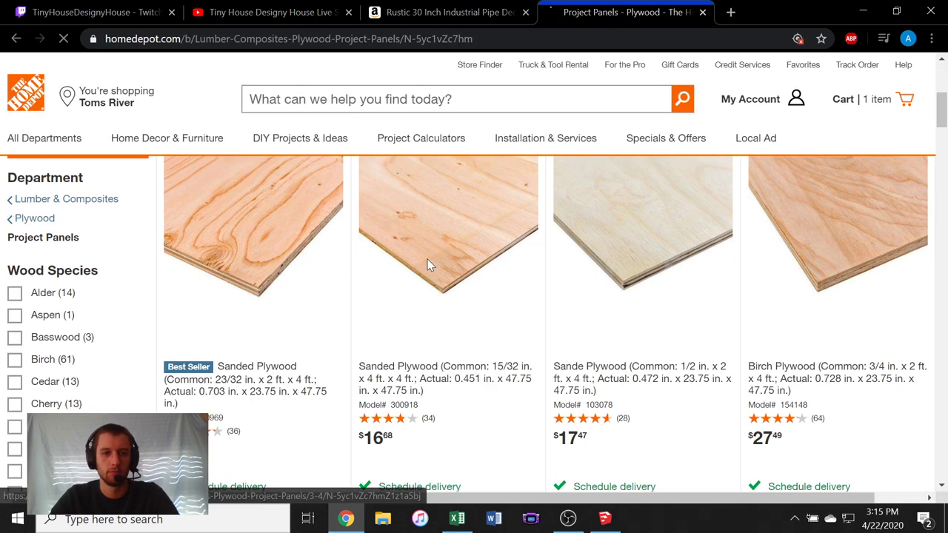
scroll(360, 281, down, 4)
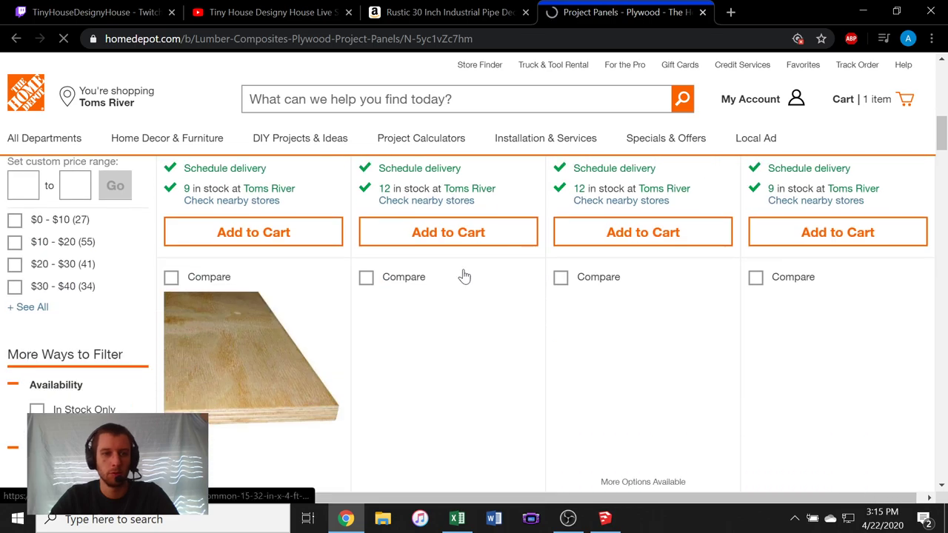
scroll(428, 279, down, 4)
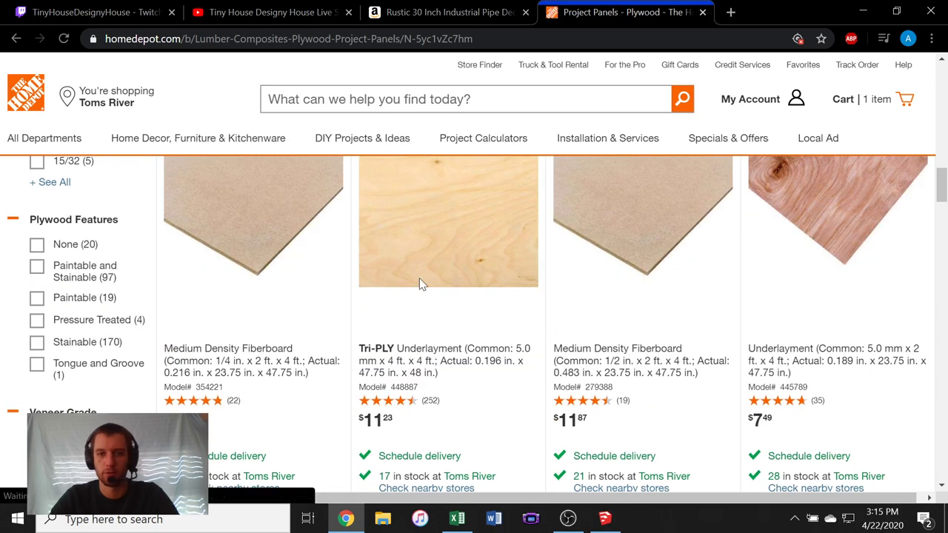
scroll(420, 283, down, 8)
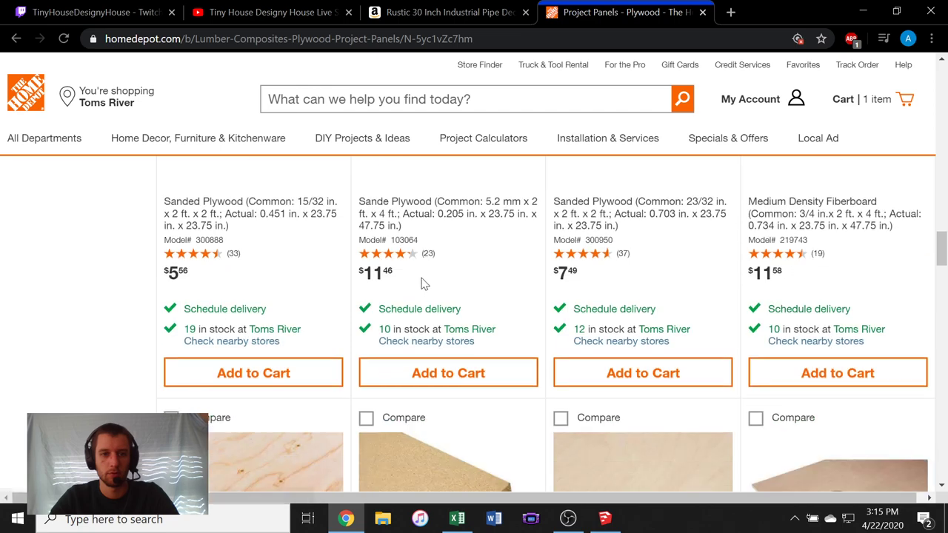
scroll(421, 284, down, 4)
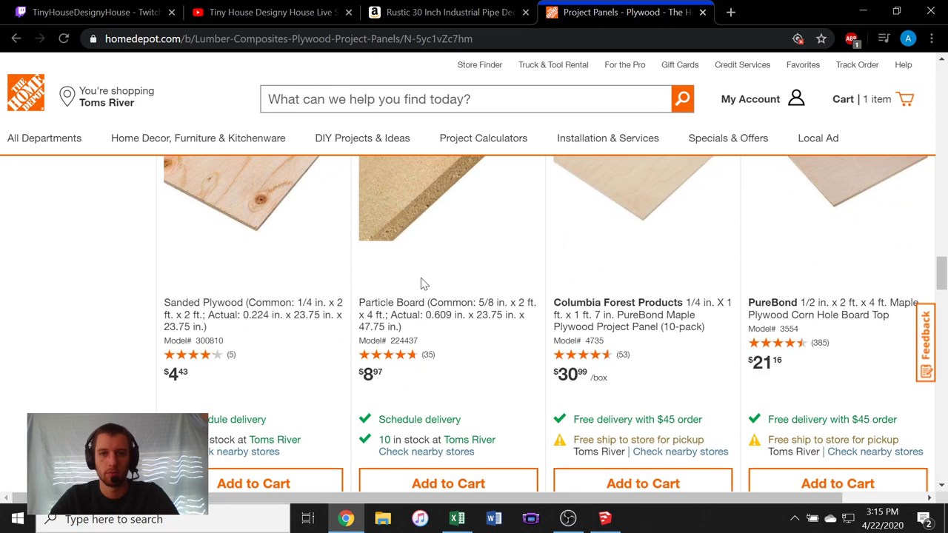
scroll(420, 283, down, 5)
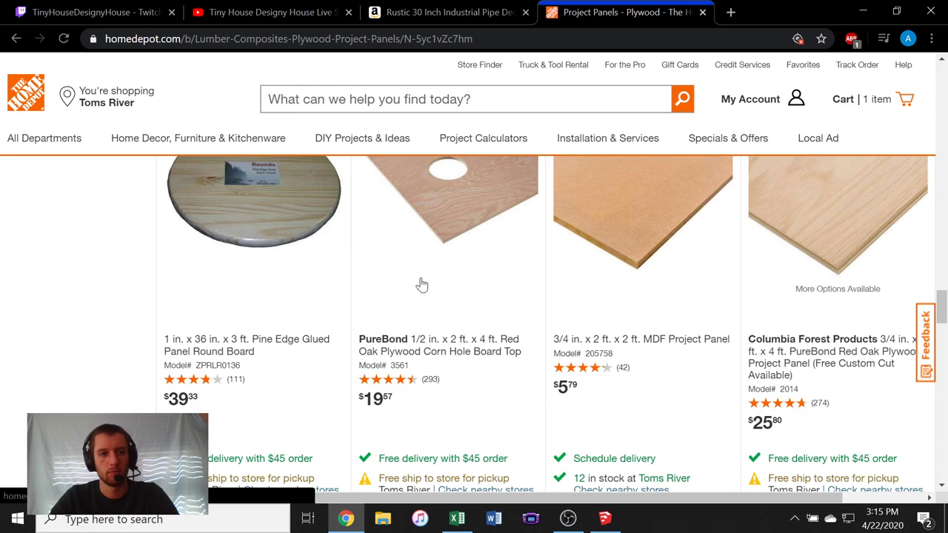
scroll(420, 284, down, 6)
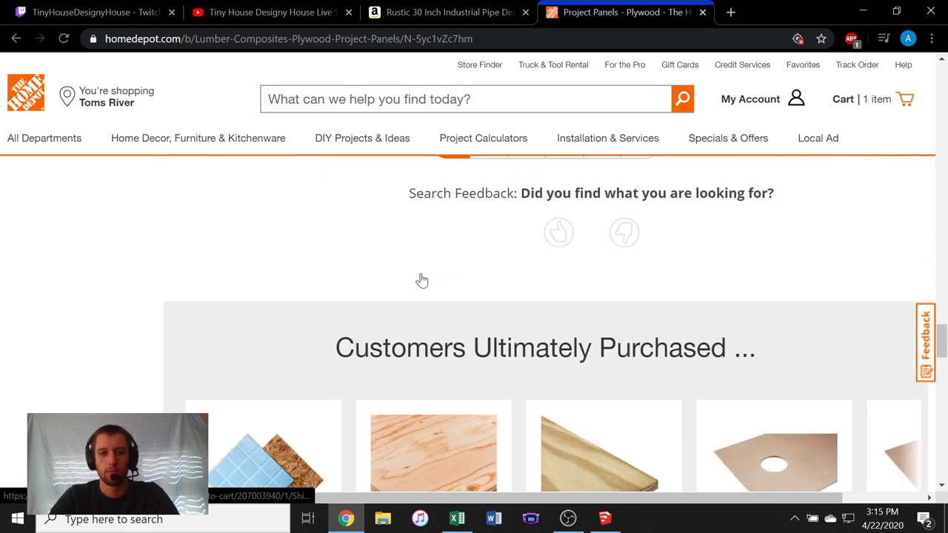
scroll(422, 279, up, 4)
scroll(422, 279, up, 10)
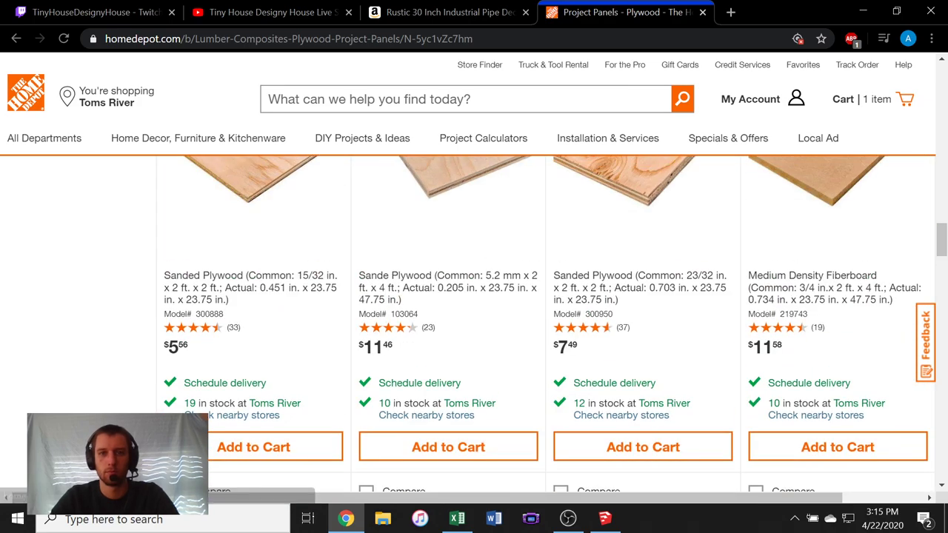
scroll(417, 280, up, 15)
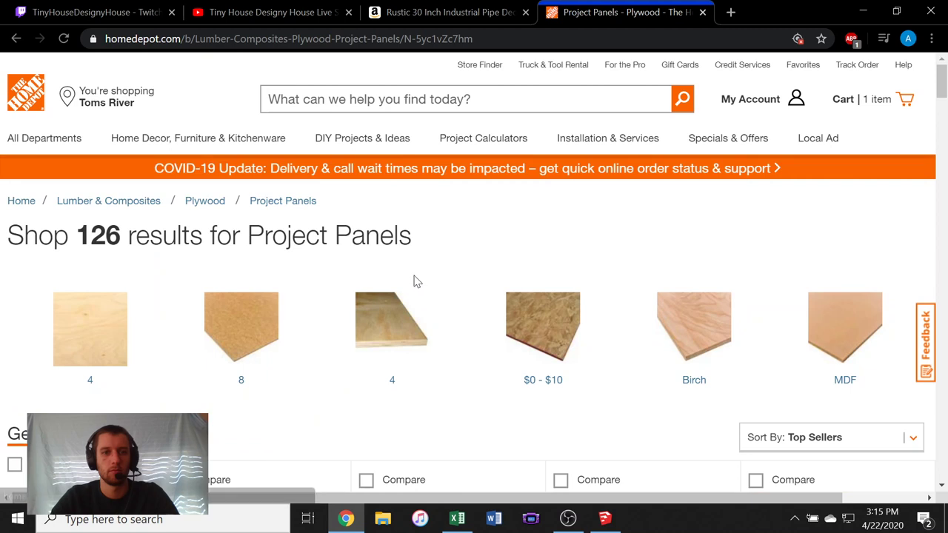
- Search Home Depot for "2' hardwood table top" and look over the first products
click(422, 99)
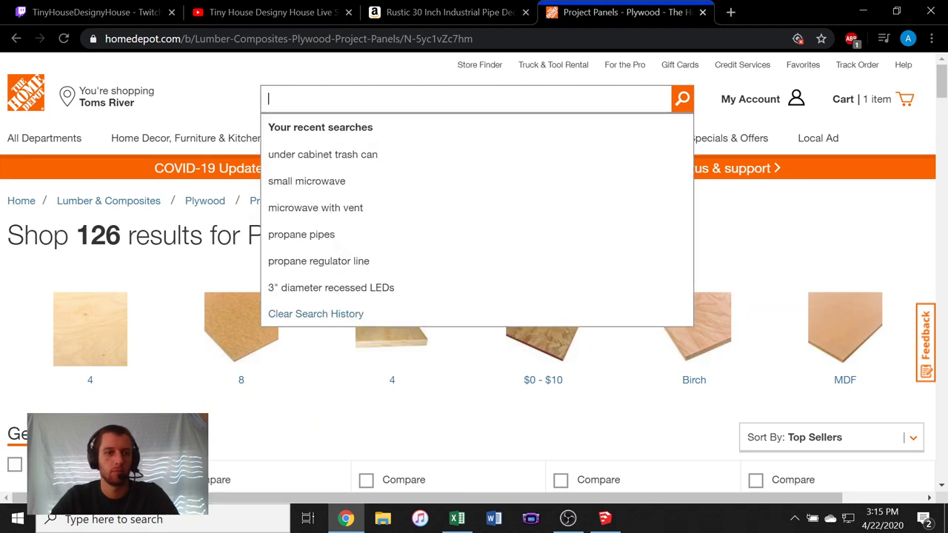
text(2)
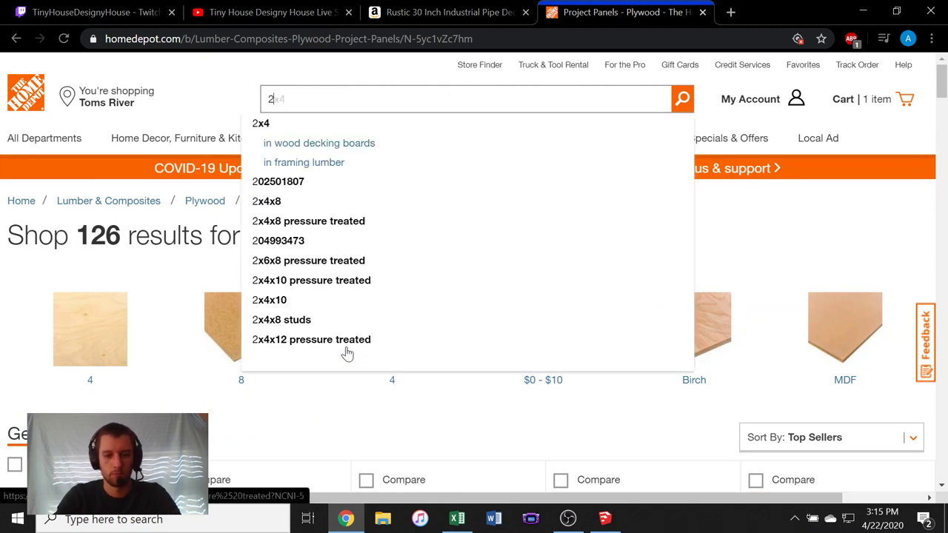
text(' hardwood table top)
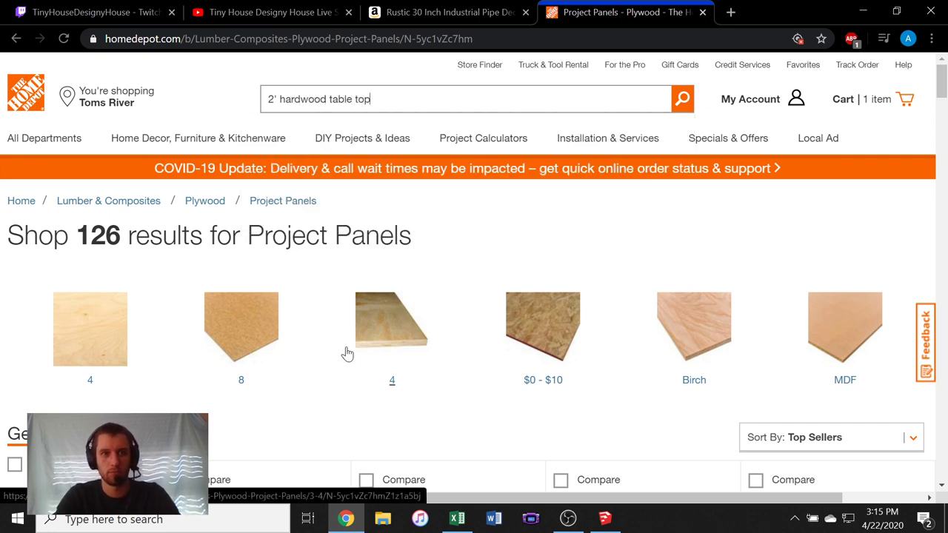
key(Return)
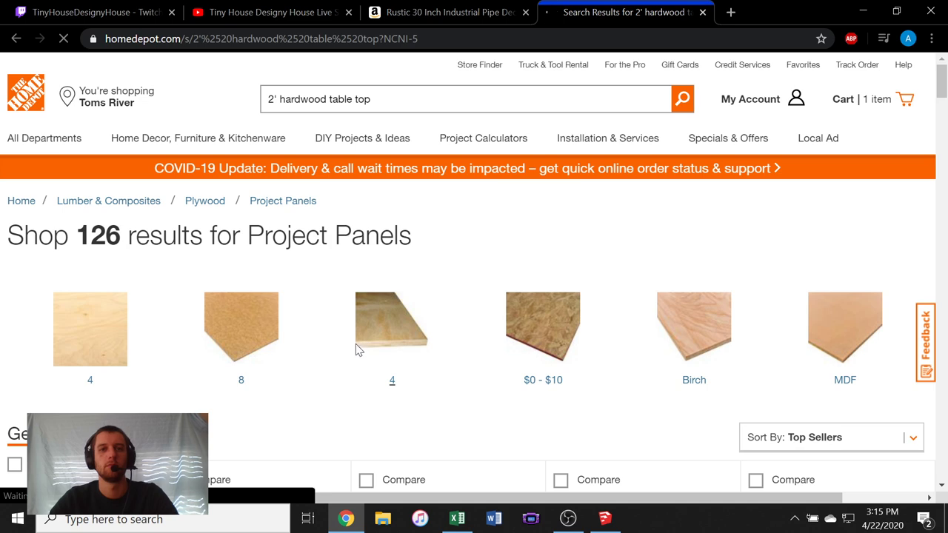
scroll(356, 341, down, 10)
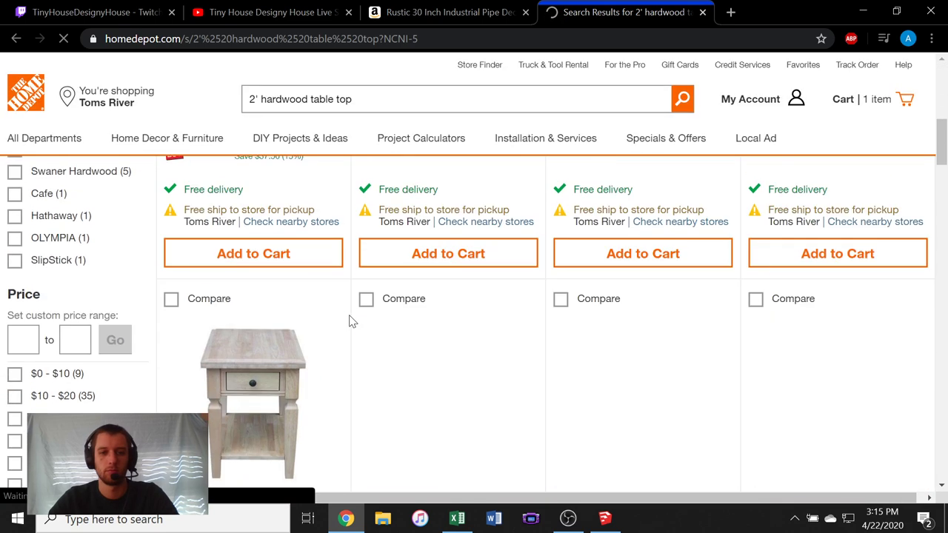
scroll(353, 322, down, 3)
scroll(157, 123, up, 3)
click(17, 37)
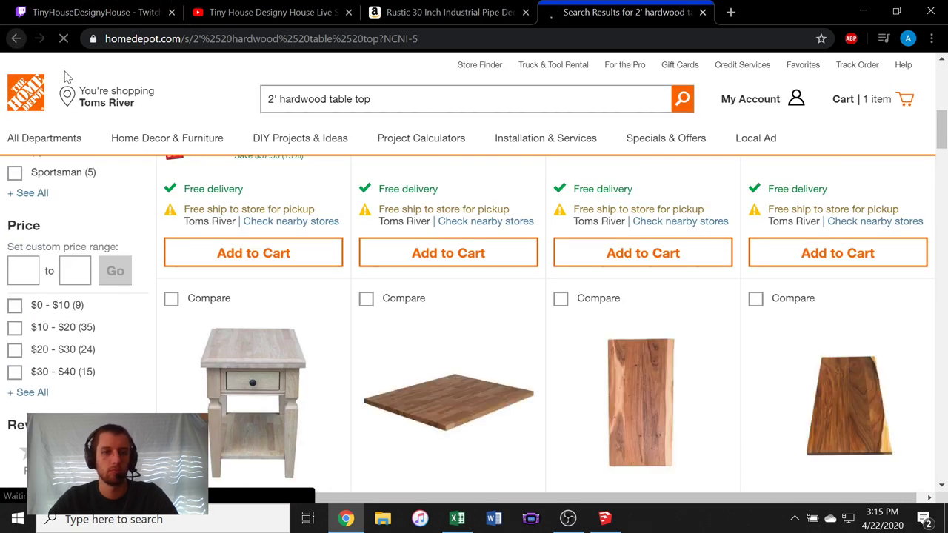
scroll(633, 250, down, 4)
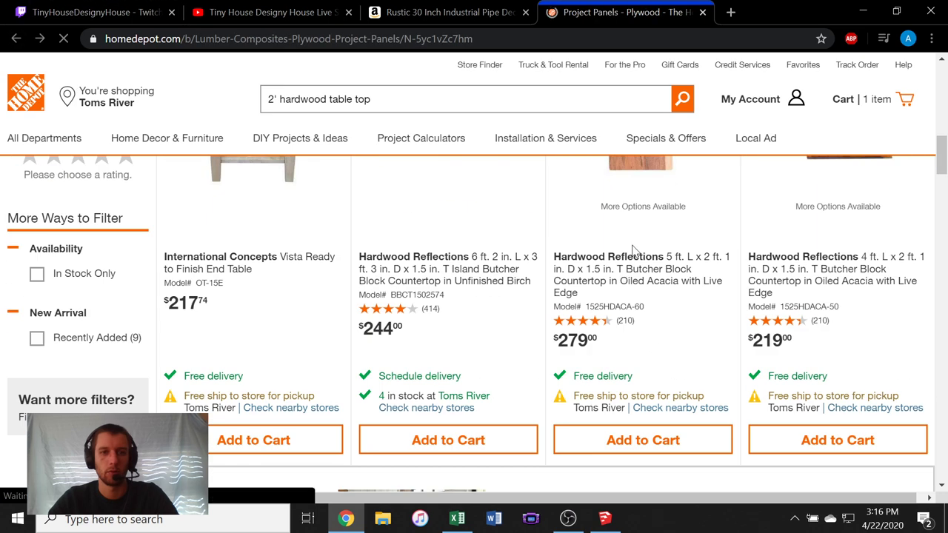
click(45, 39)
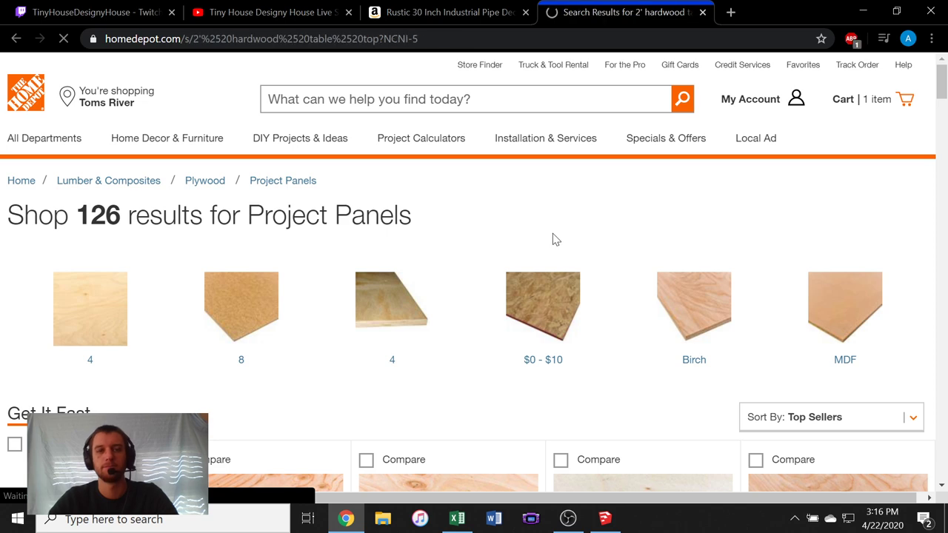
- Compare the Hardwood Reflections countertops and open the 5 ft. L x 2 ft. 1 in. D Butcher Block Countertop in Oiled Acacia with Live Edge
scroll(550, 228, down, 8)
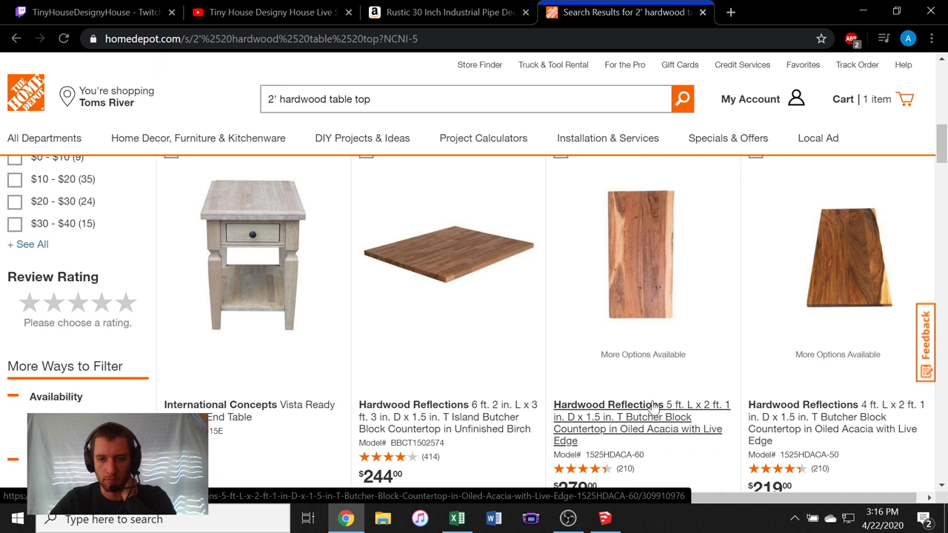
scroll(629, 403, down, 1)
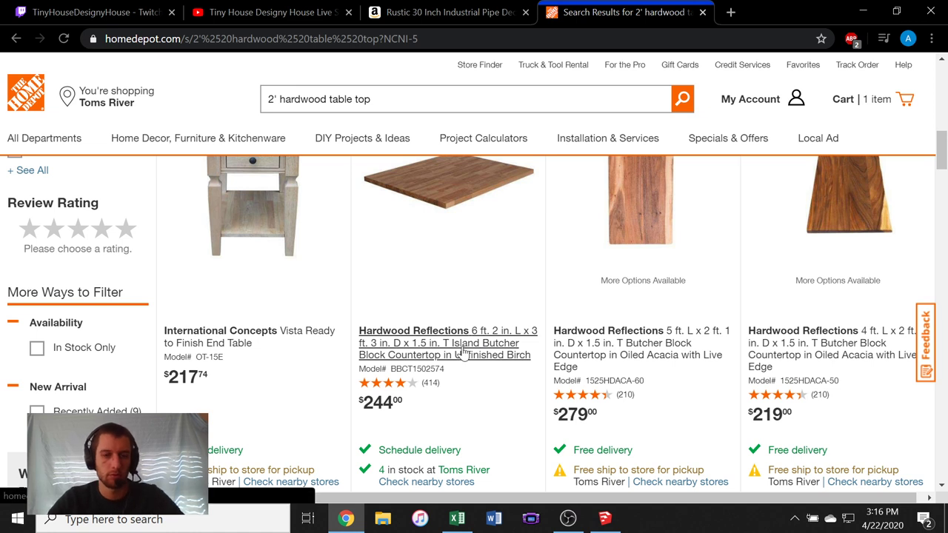
scroll(681, 340, up, 1)
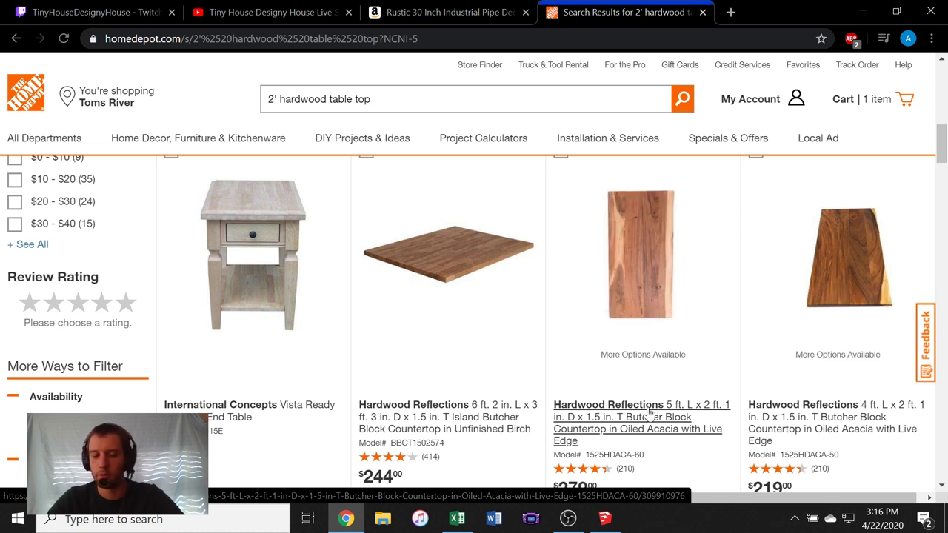
click(639, 287)
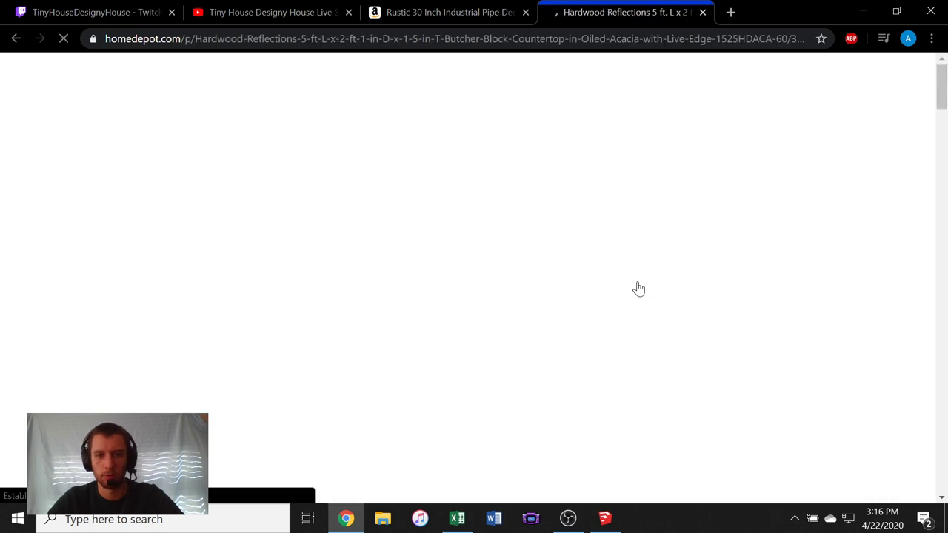
- Examine the acacia countertop's product page for its price, available lengths and delivery options
scroll(459, 256, down, 1)
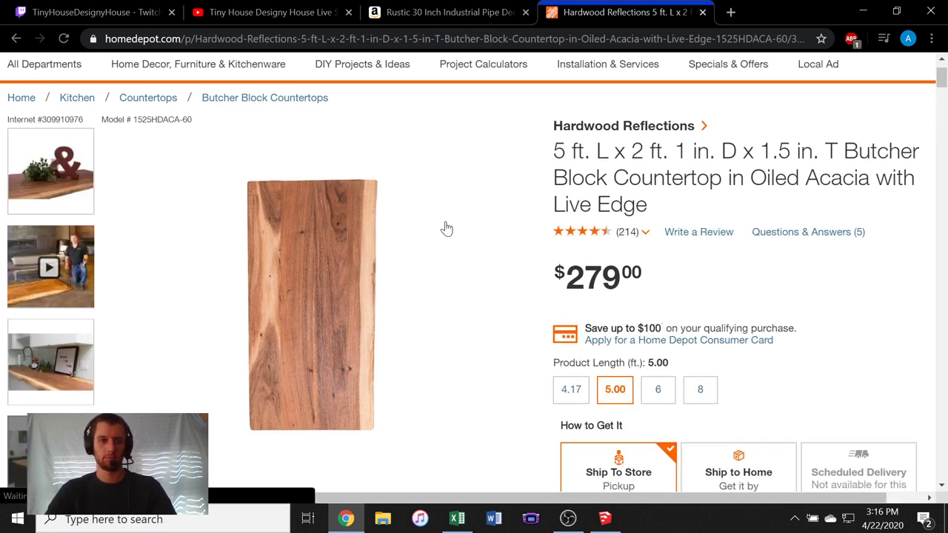
scroll(446, 228, down, 1)
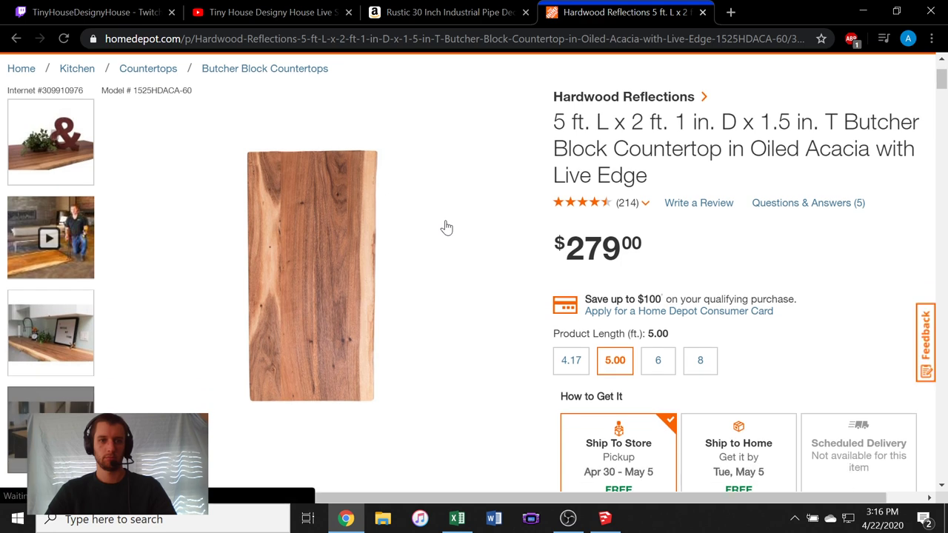
scroll(446, 228, down, 2)
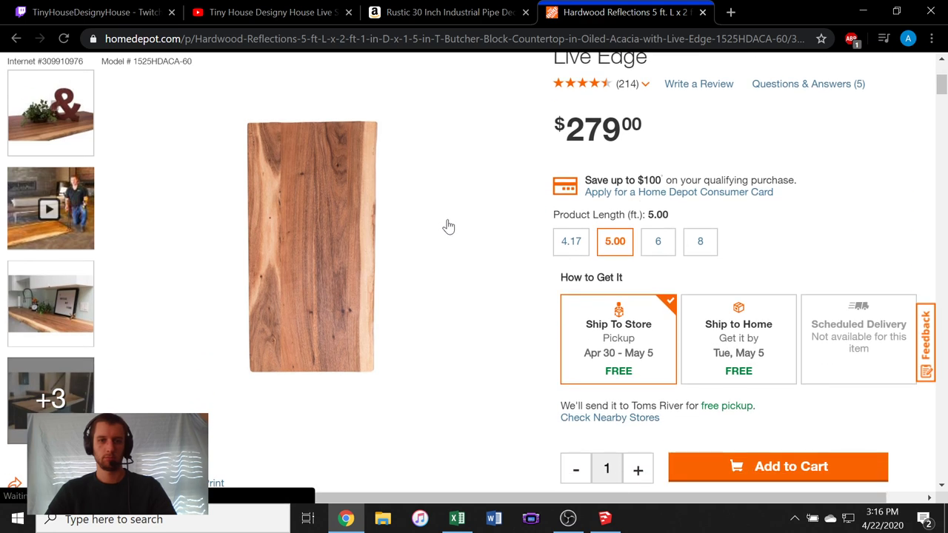
scroll(446, 227, down, 6)
scroll(446, 226, up, 4)
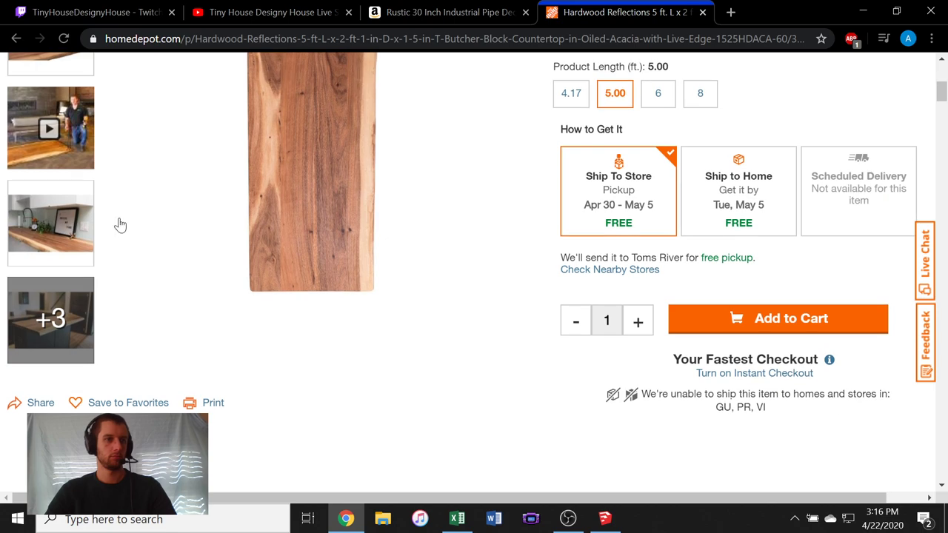
scroll(250, 190, up, 5)
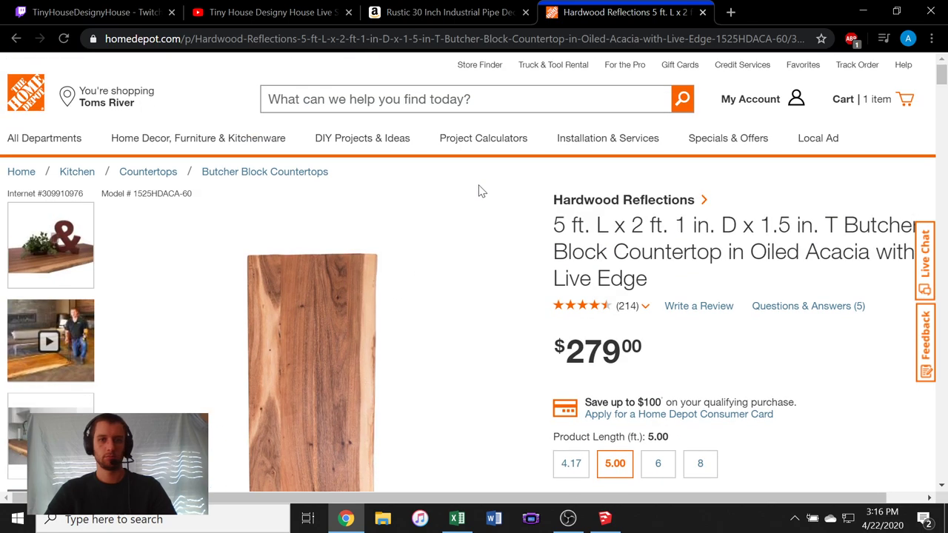
- Read the acacia countertop's Product Overview for material, finish, cutting and live-edge details, and recheck its price and photo
scroll(478, 191, down, 12)
scroll(479, 191, up, 4)
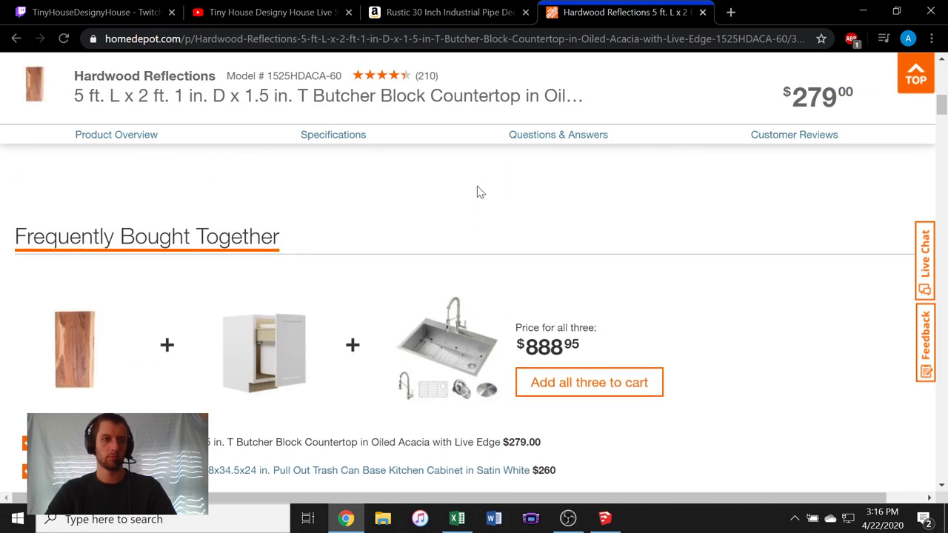
scroll(478, 193, up, 1)
scroll(478, 192, down, 1)
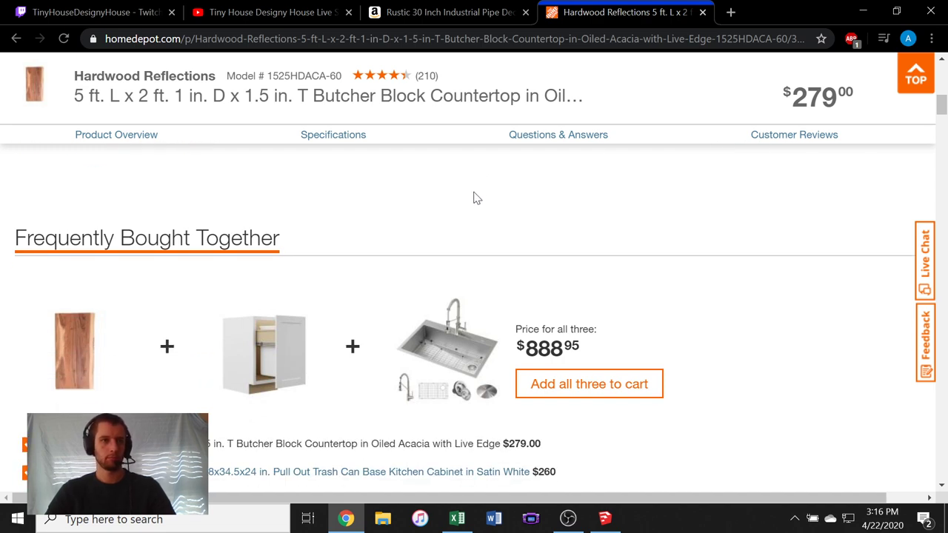
scroll(467, 204, down, 5)
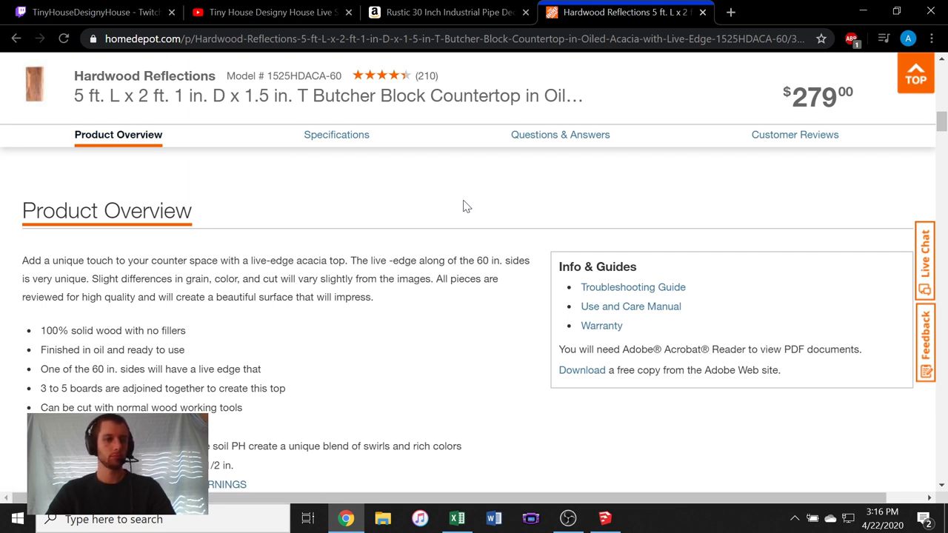
scroll(463, 206, down, 1)
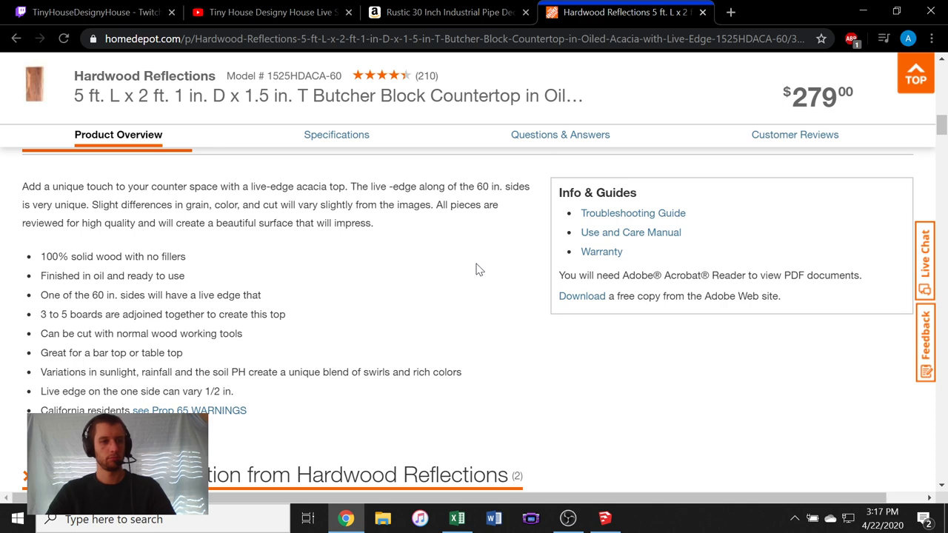
scroll(477, 270, down, 2)
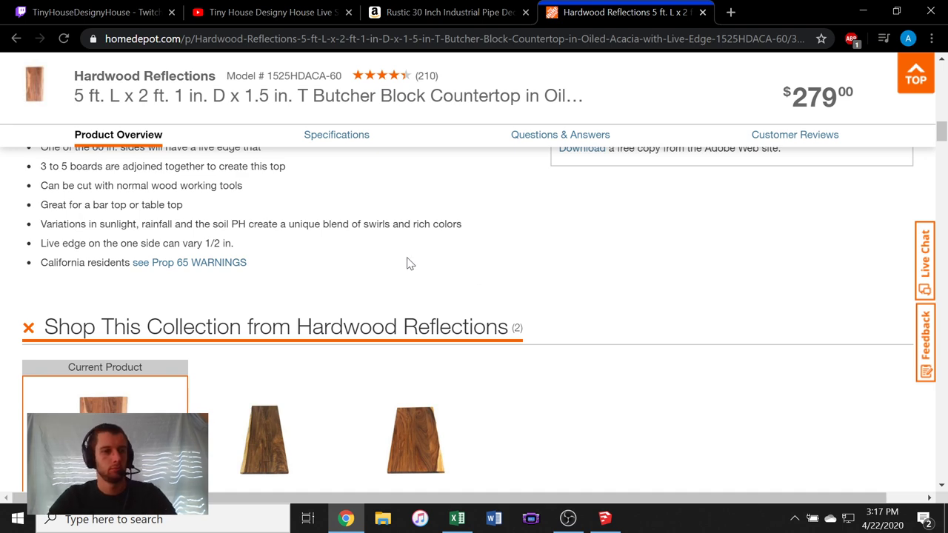
scroll(407, 265, up, 5)
scroll(407, 267, down, 4)
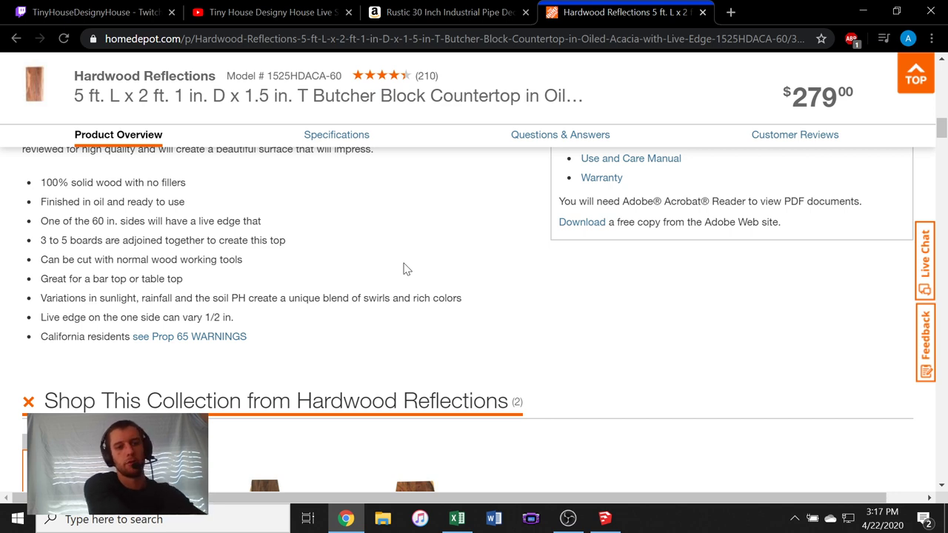
scroll(381, 216, up, 10)
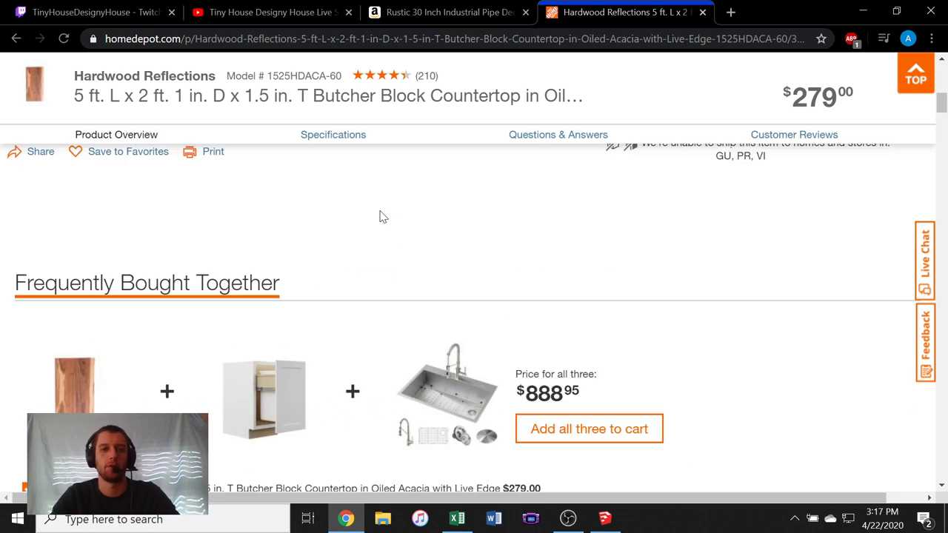
scroll(360, 258, down, 2)
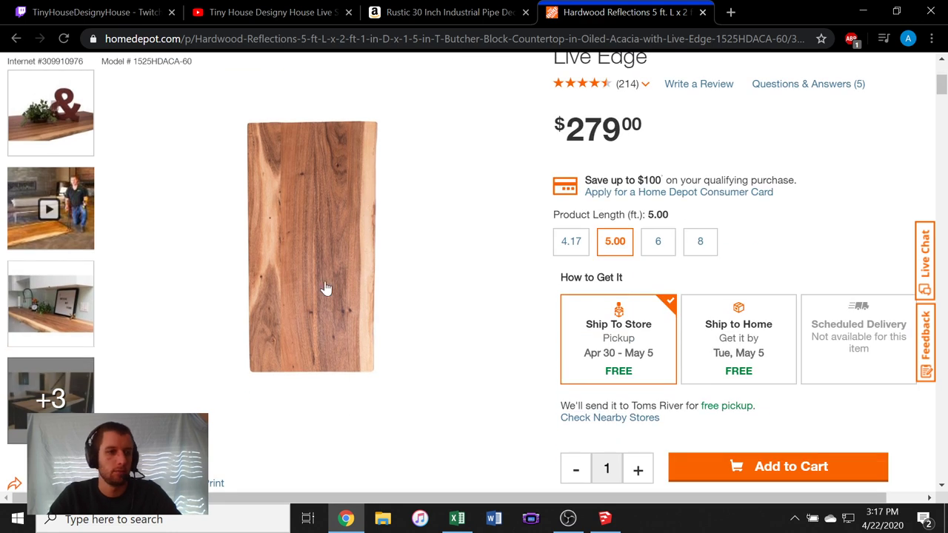
scroll(333, 256, down, 1)
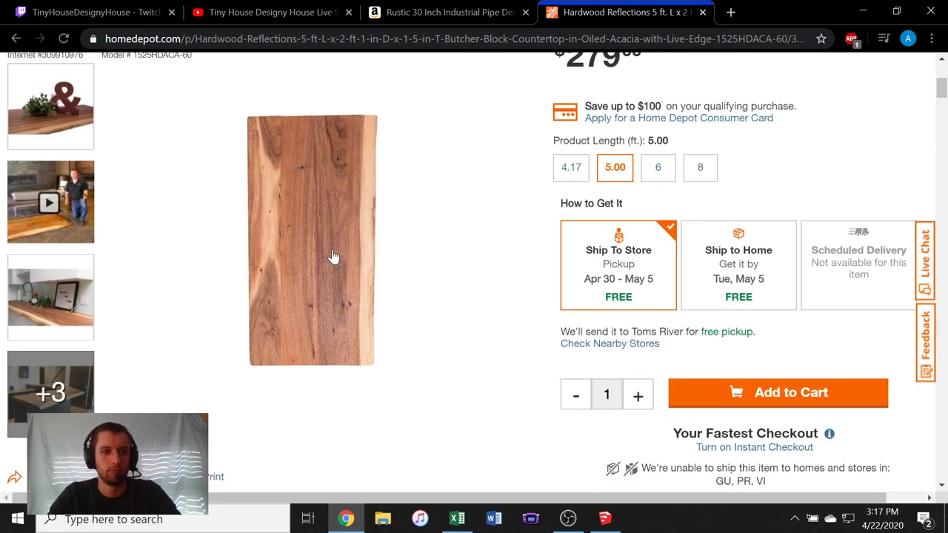
scroll(331, 256, up, 2)
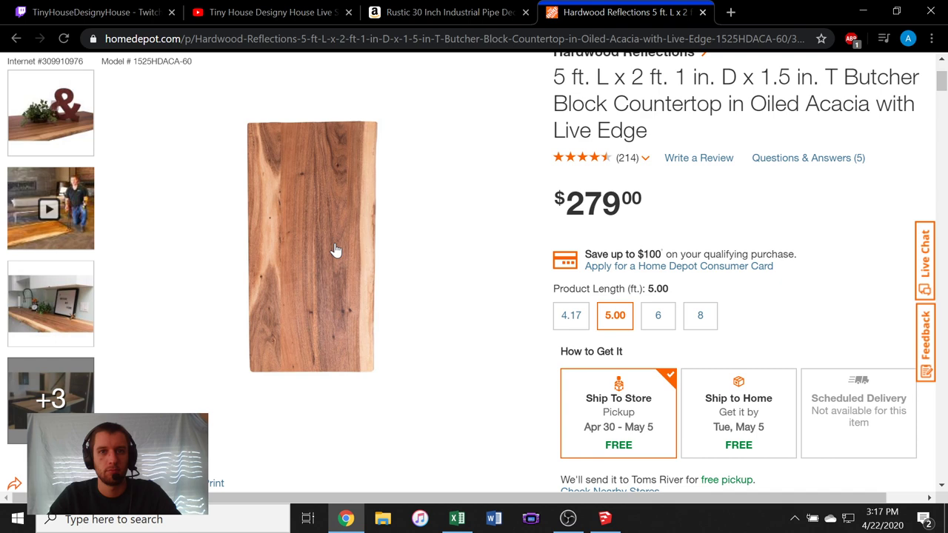
- Record the 2'x5'6" wood plank in the Excel cost matrix with quantity 1, unit cost 279.00 and the countertop's Home Depot link
click(420, 43)
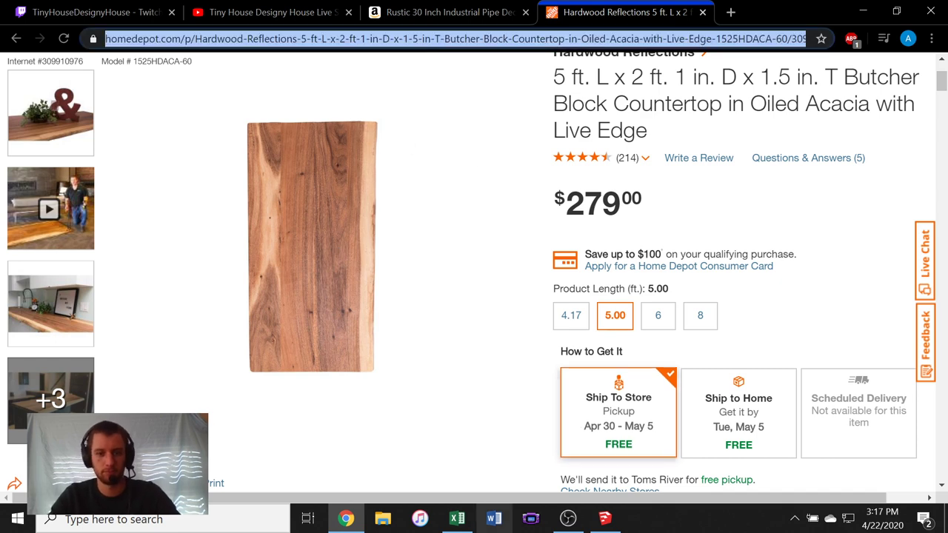
click(457, 518)
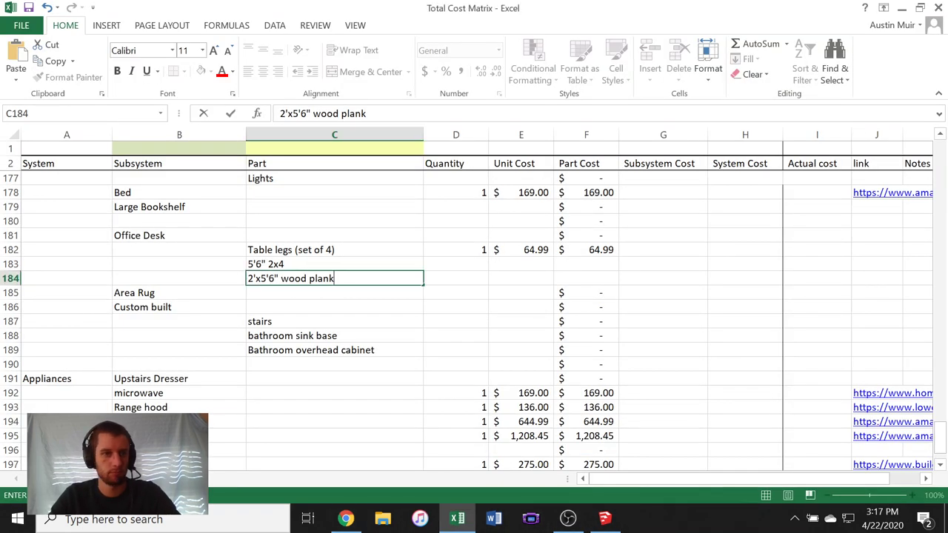
click(480, 278)
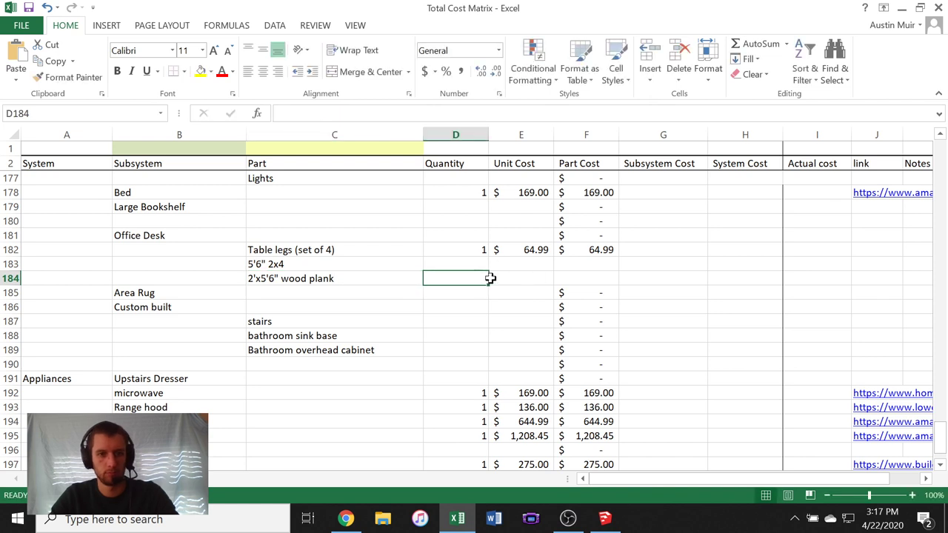
text(1)
click(507, 277)
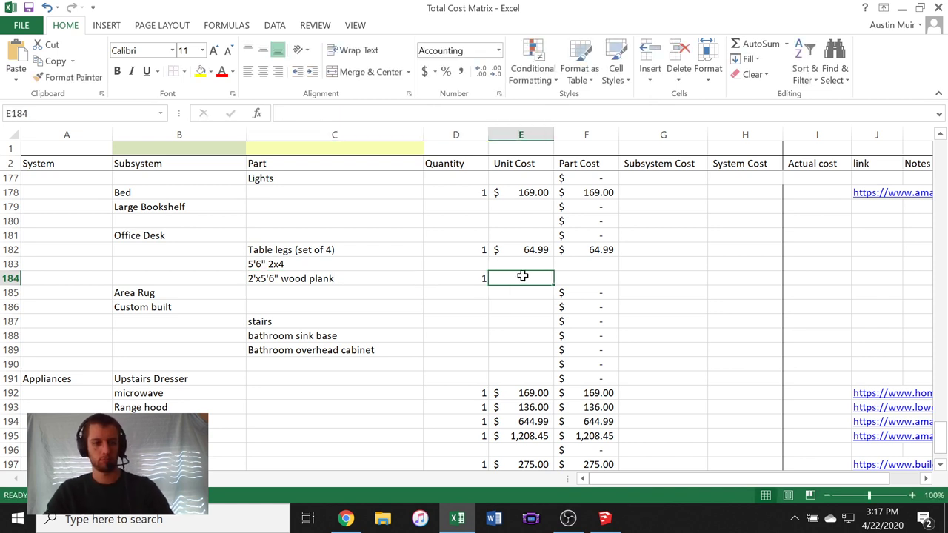
text(279.00)
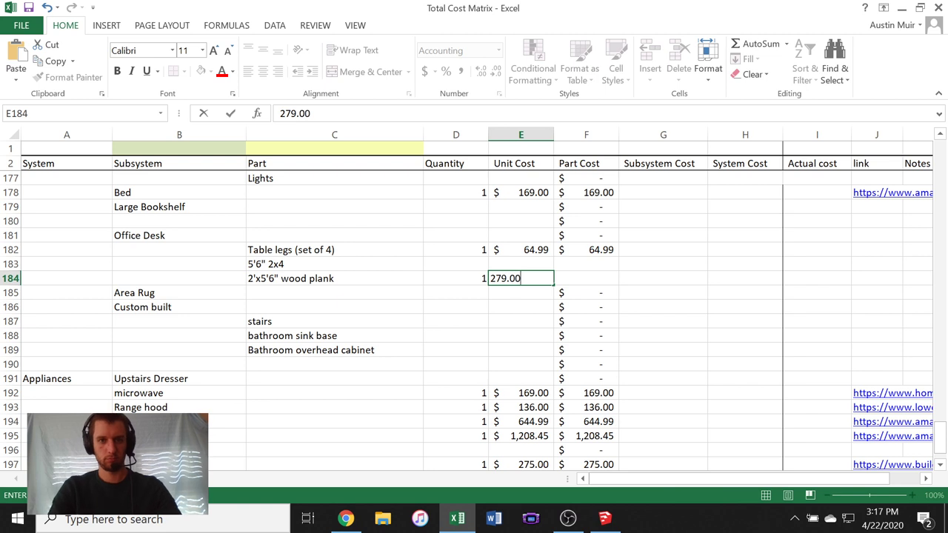
click(567, 275)
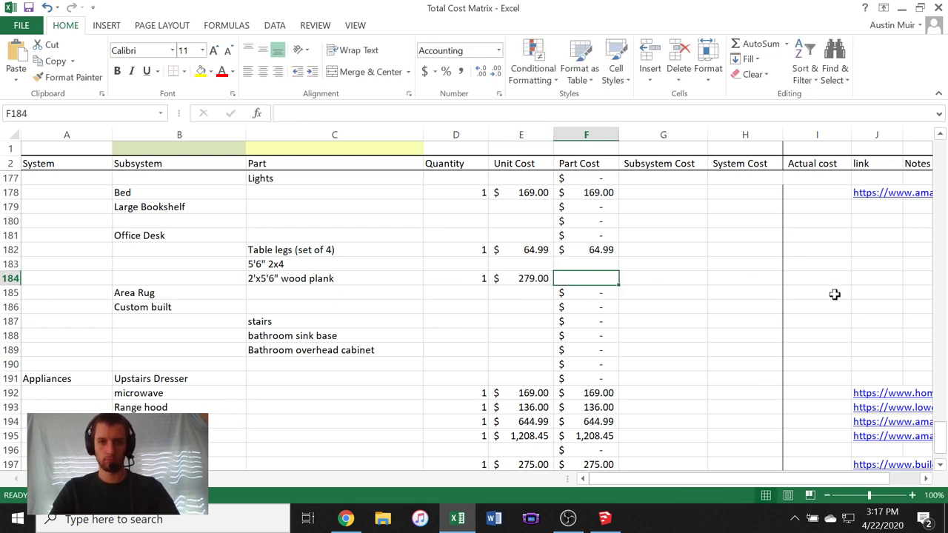
click(874, 282)
text(https://www.homedepot.com/p/Hardwood-Reflections-5-ft-L-x-2-ft-1-in-D-x-1-5-in-T-Butcher-Block-Countertop-in-Oiled-Acacia-with-Live-Edge-1525HDACA-60/309910976)
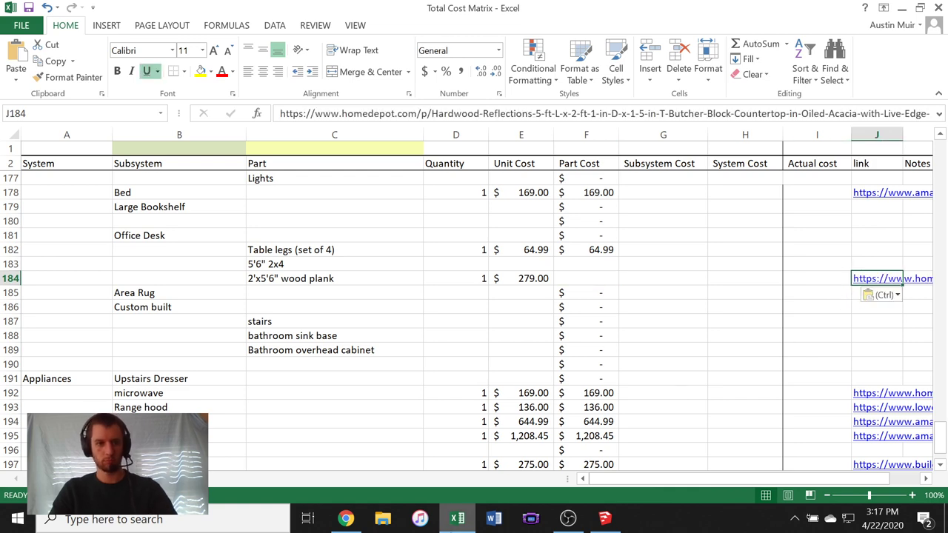
- Copy the Amazon address of the Rustic 30 Inch Industrial Pipe table legs into the link cell of the Table legs row
click(345, 519)
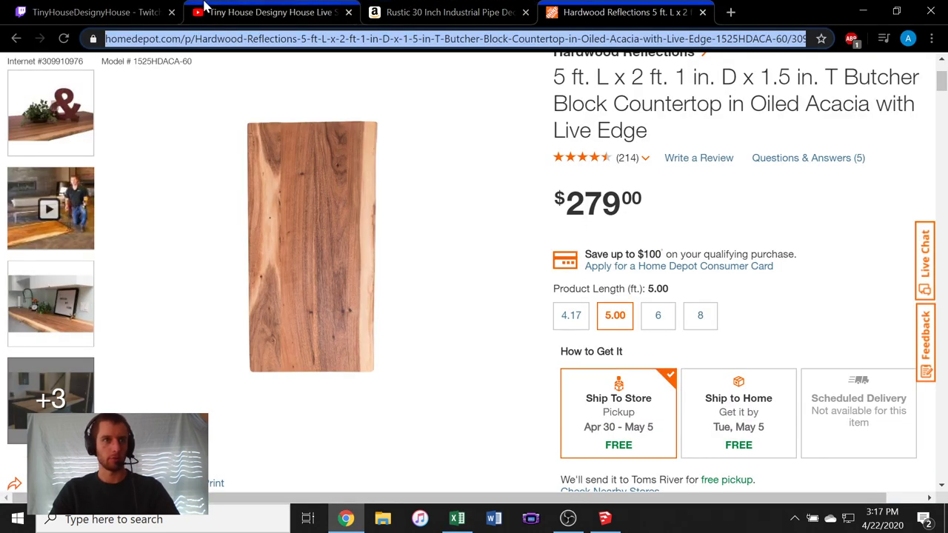
click(404, 9)
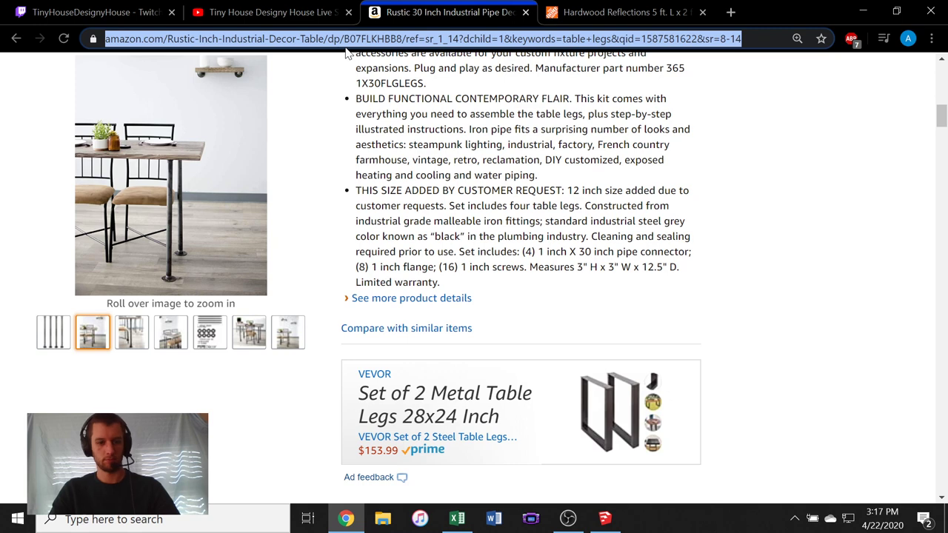
click(457, 519)
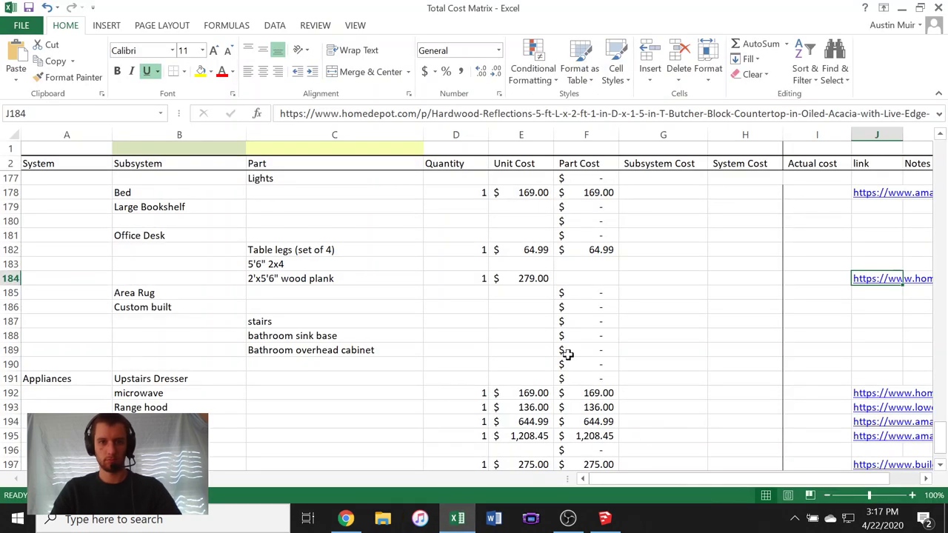
click(881, 250)
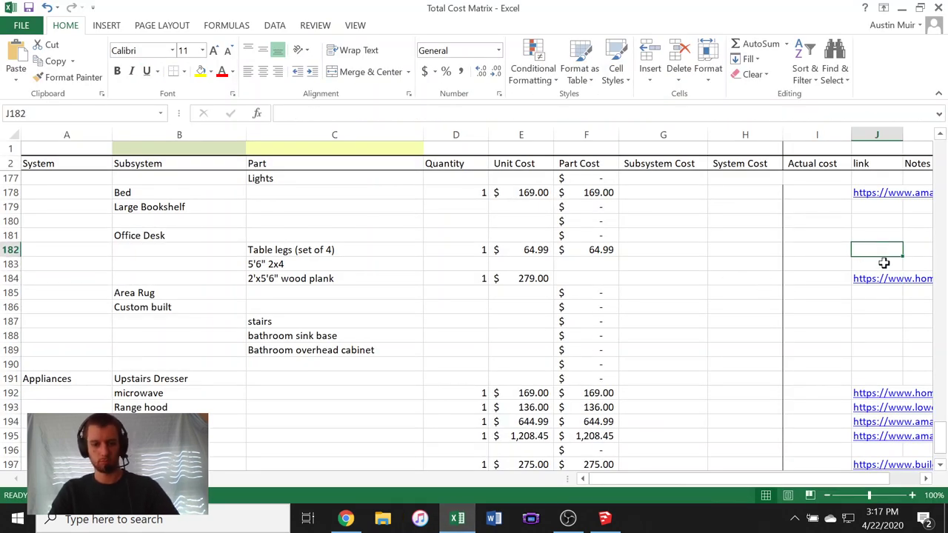
text(https://www.amazon.com/Rustic-Inch-Industrial-Decor-)
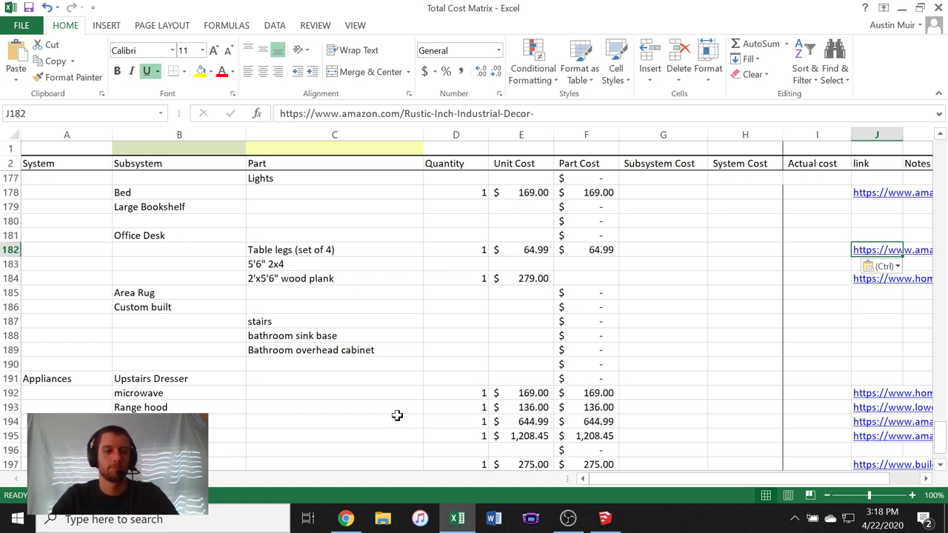
- Shorten the desktop's part name in the cost matrix to "2'x5' wood plank"
double_click(258, 278)
drag(272, 279, 277, 279)
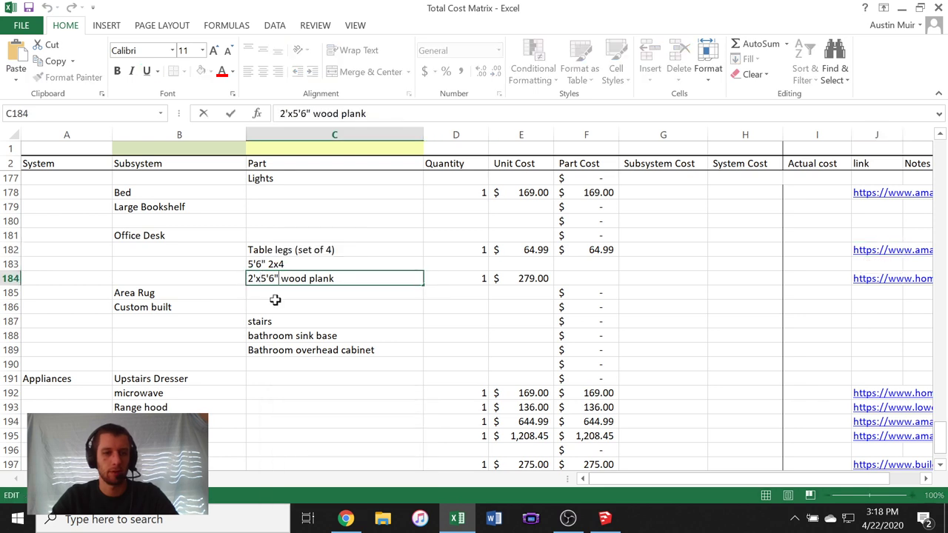
key(BackSpace)
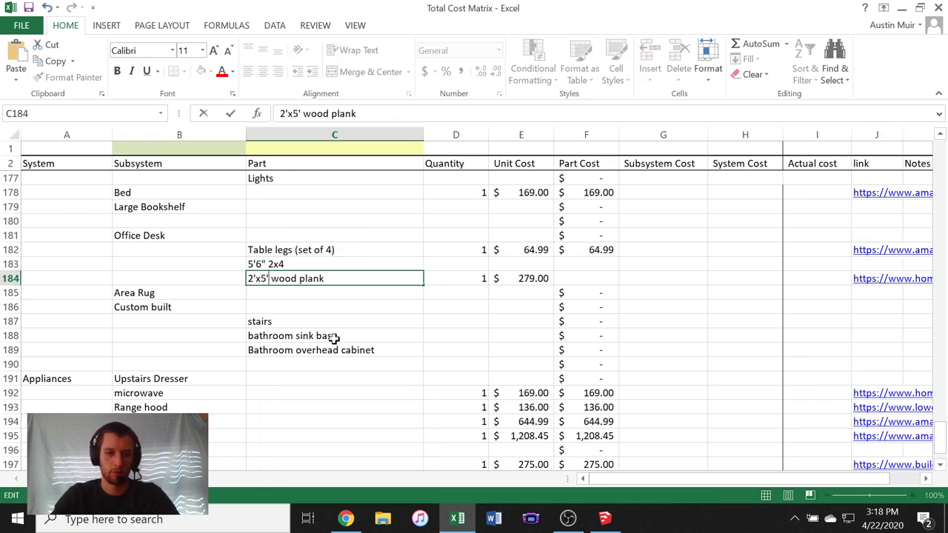
- Switch to the Tiny House model in SketchUp and move the desk's near leg 6" along the green axis toward the far leg
click(606, 519)
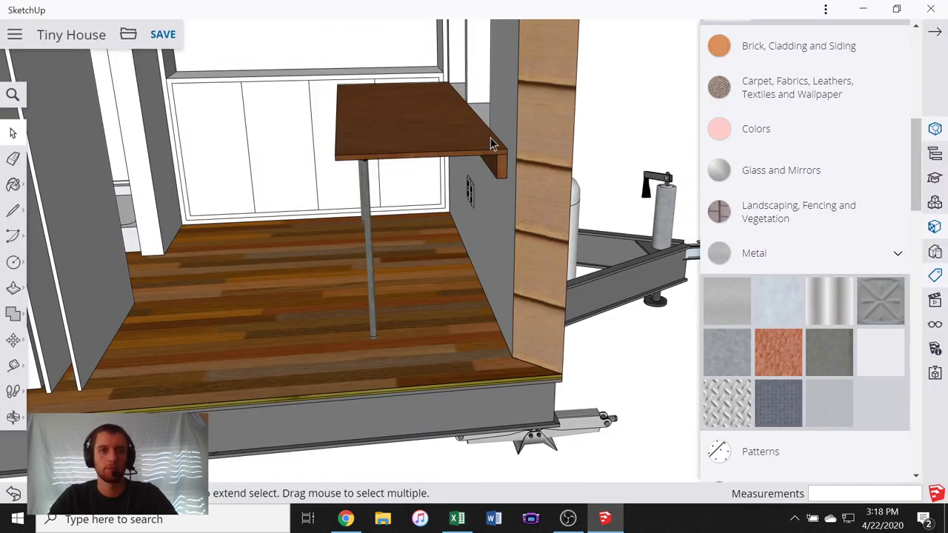
middle_drag(399, 114, 411, 128)
scroll(414, 148, down, 1)
scroll(423, 225, up, 4)
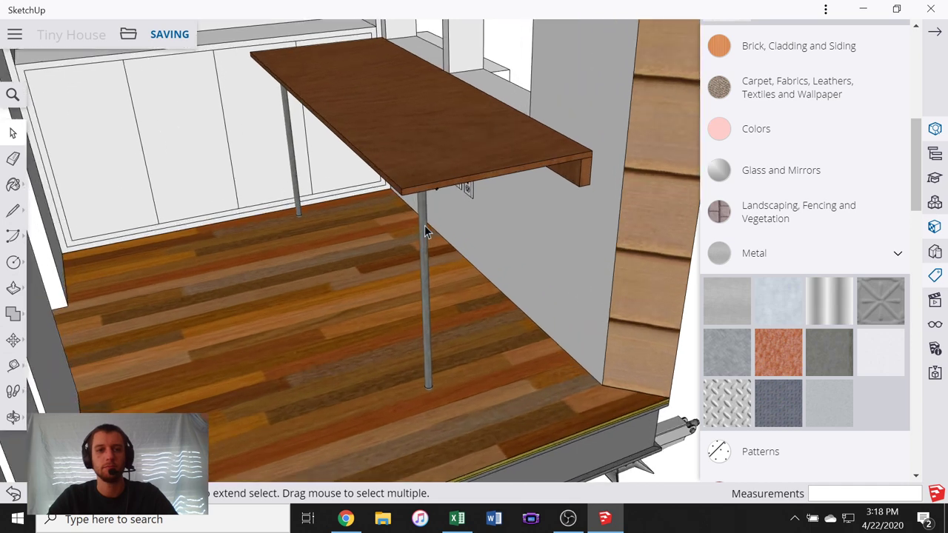
click(425, 225)
key(m)
click(486, 344)
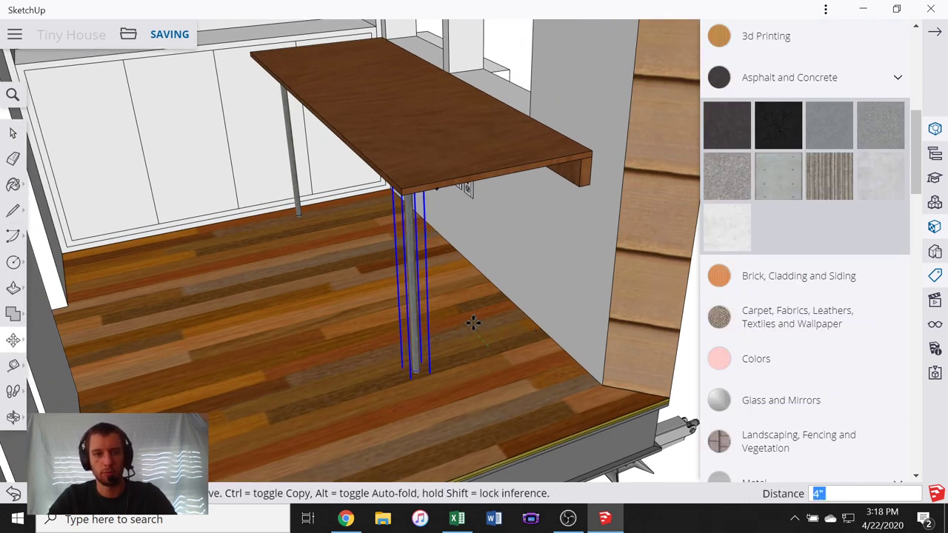
text(5)
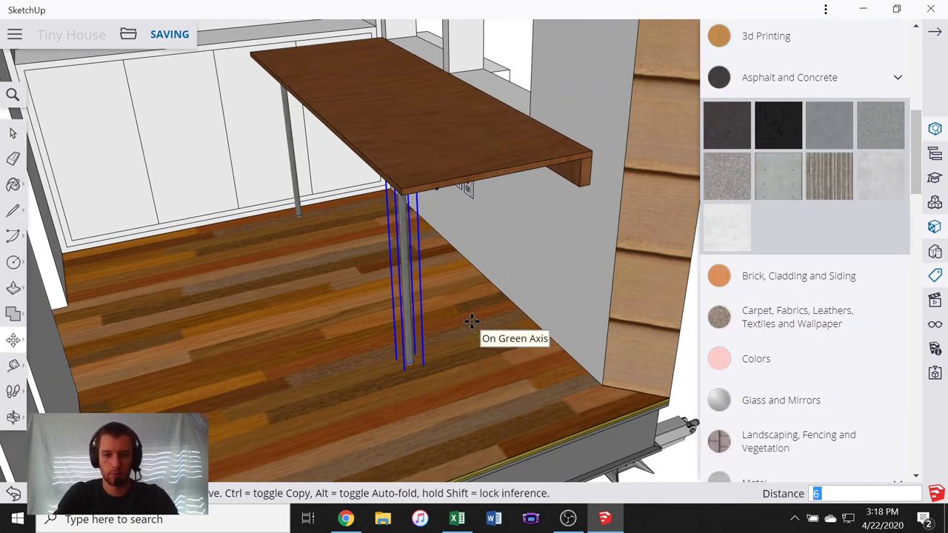
click(471, 319)
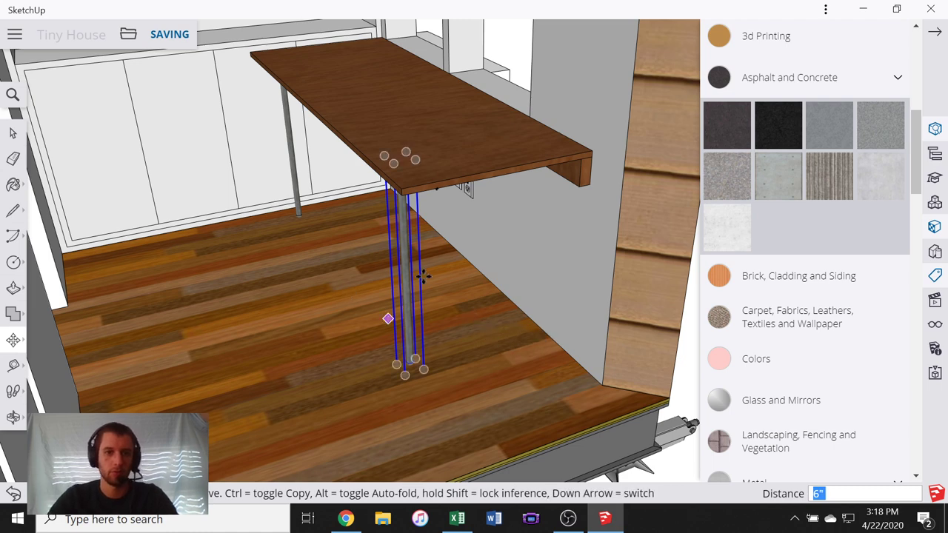
middle_drag(422, 273, 332, 326)
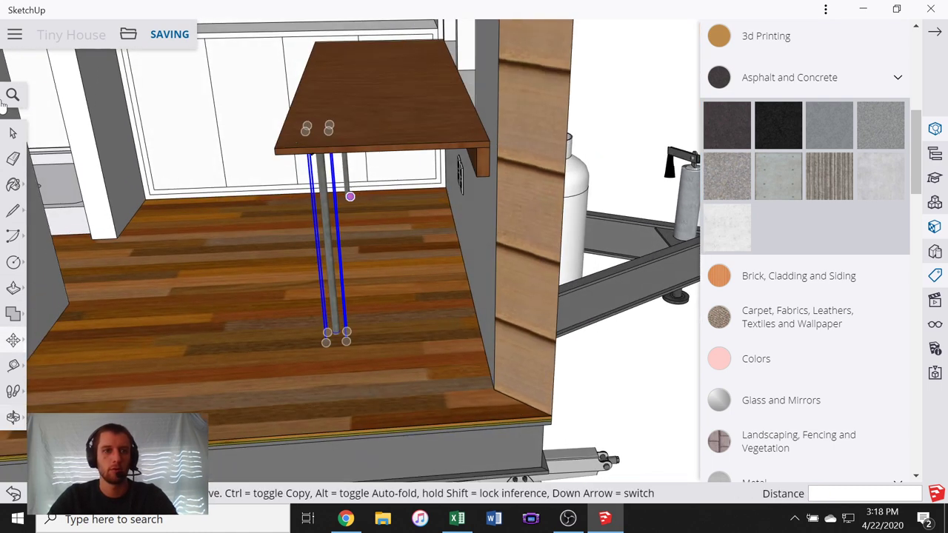
- Open the desktop group for editing and push the desktop's near end face in by 6" to shorten it
click(13, 138)
key(space)
click(429, 142)
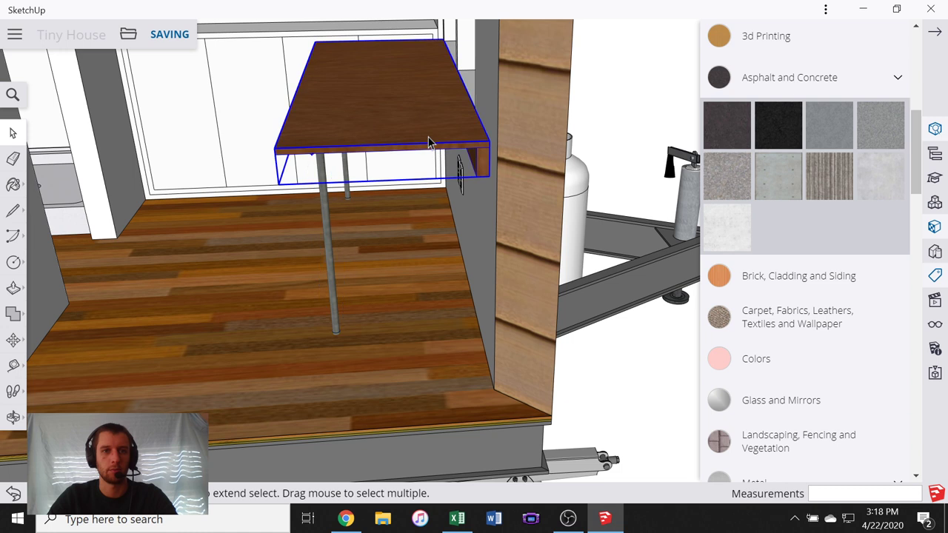
double_click(430, 142)
key(p)
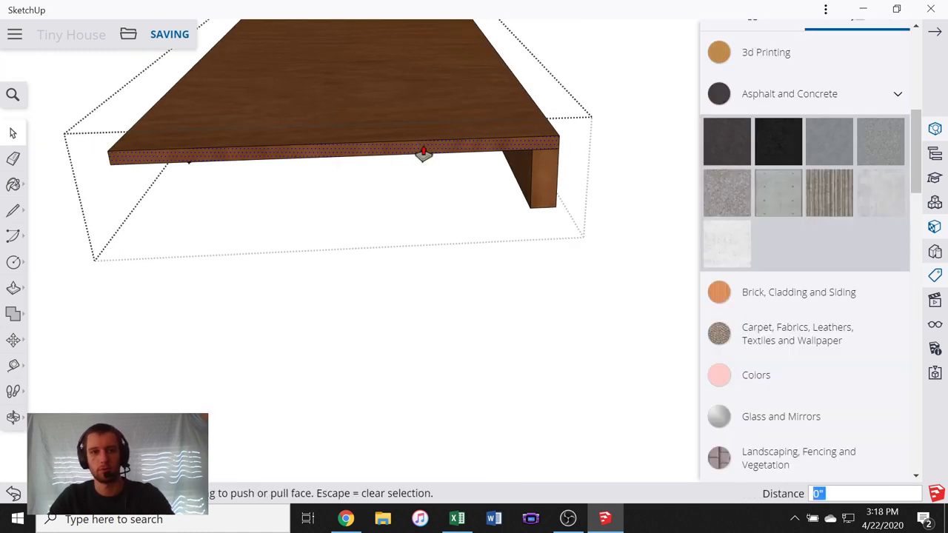
click(423, 148)
click(421, 133)
text(6)
key(Return)
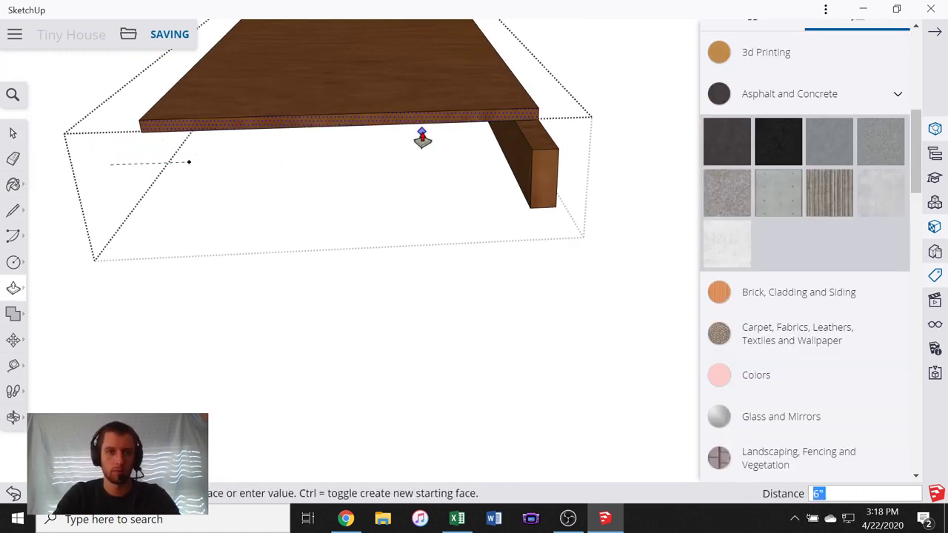
key(space)
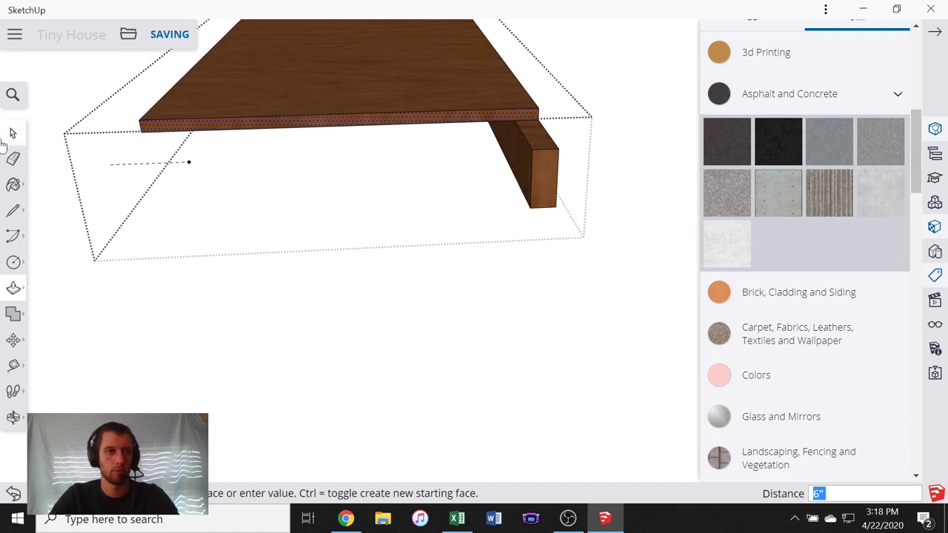
- Open the support beam under the desktop for editing, push its near end face in by 6", and leave the group
double_click(540, 190)
text(p6)
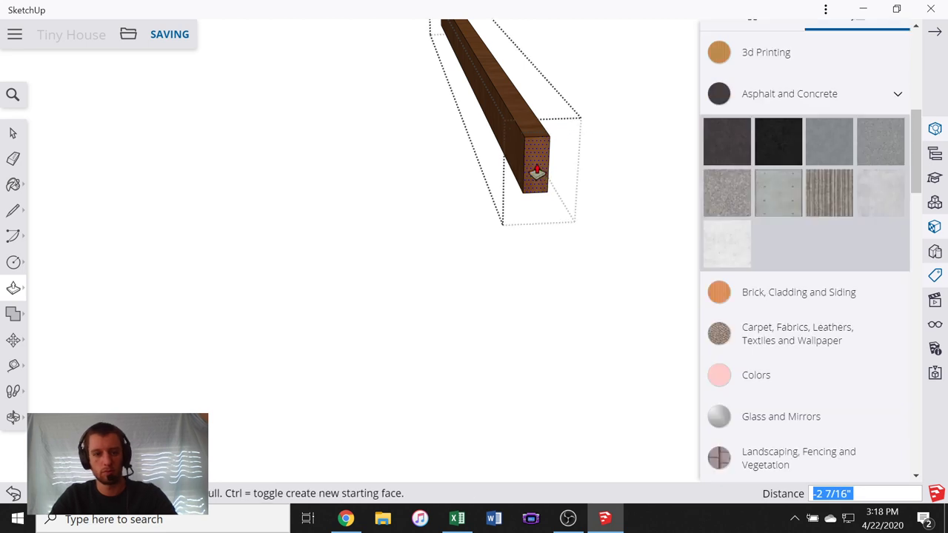
key(Return)
click(4, 134)
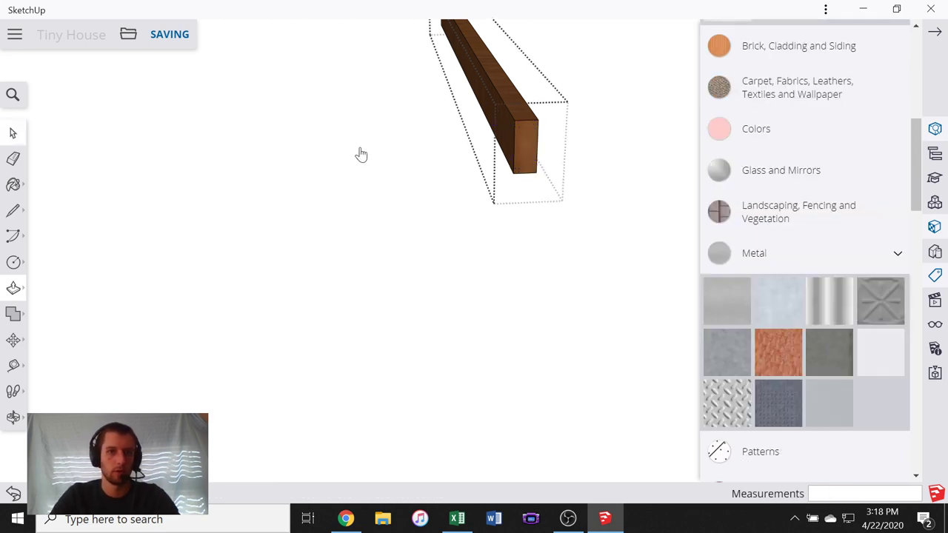
click(587, 101)
scroll(545, 118, down, 4)
scroll(523, 170, down, 1)
click(594, 242)
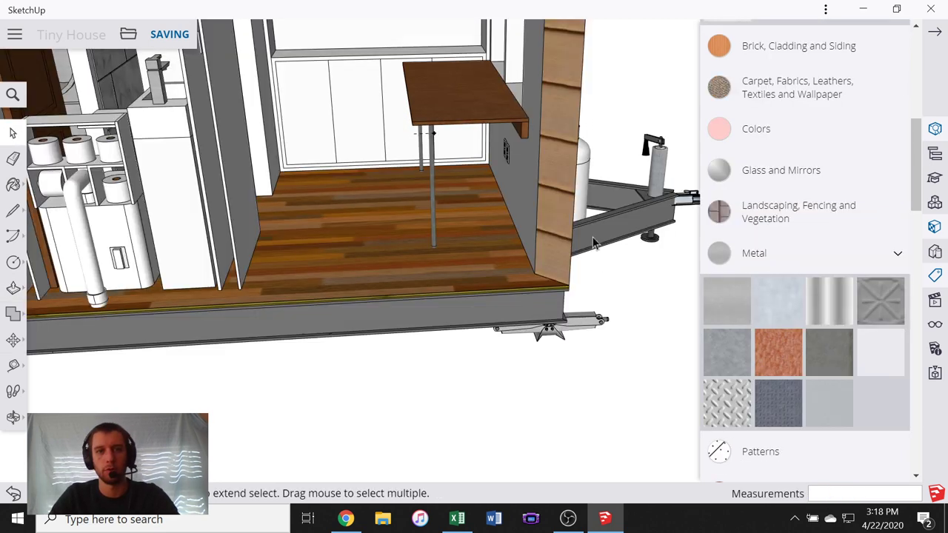
- Examine how the shortened desktop, support beam and legs fit the office wall and floor
scroll(548, 167, down, 2)
scroll(445, 148, up, 7)
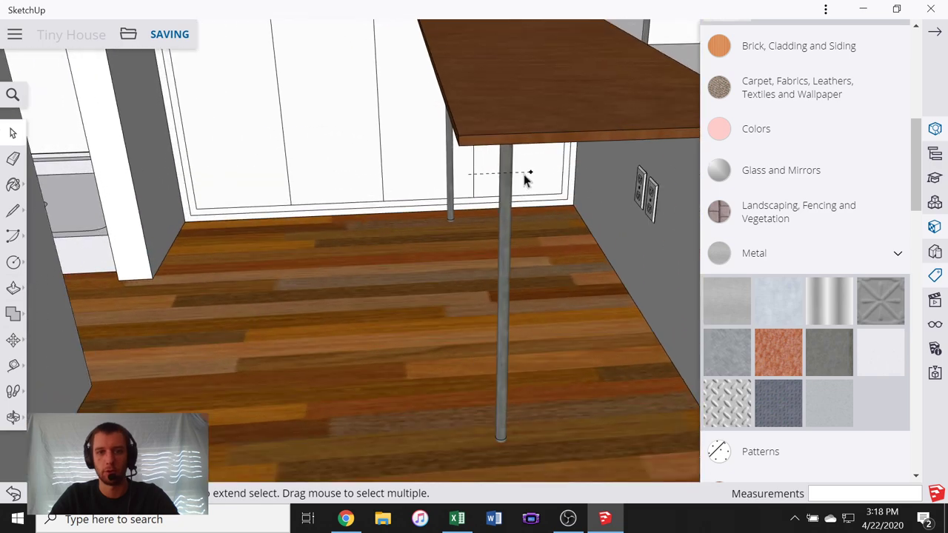
click(524, 176)
right_click(524, 177)
click(348, 223)
scroll(349, 223, down, 2)
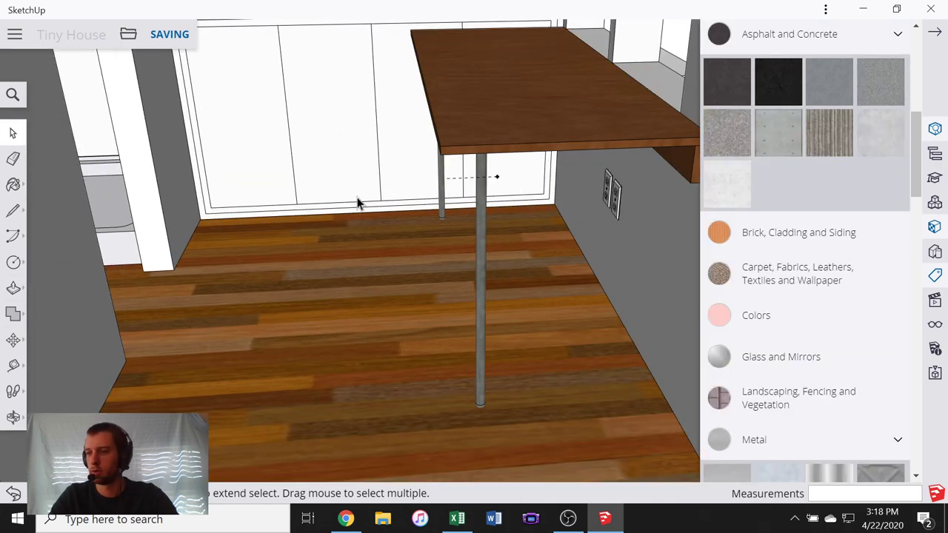
scroll(356, 194, down, 5)
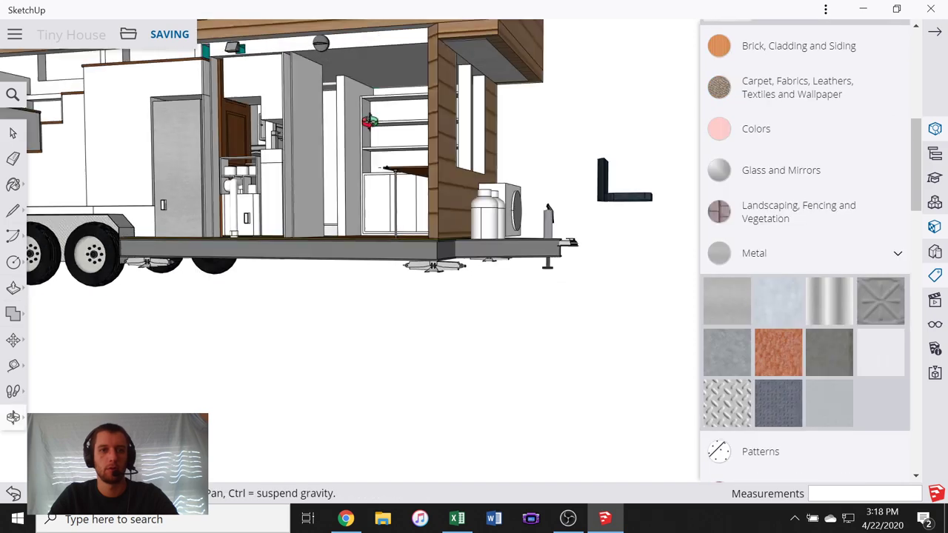
middle_drag(368, 123, 602, 290)
scroll(384, 172, up, 4)
middle_drag(384, 172, 453, 165)
scroll(376, 274, up, 8)
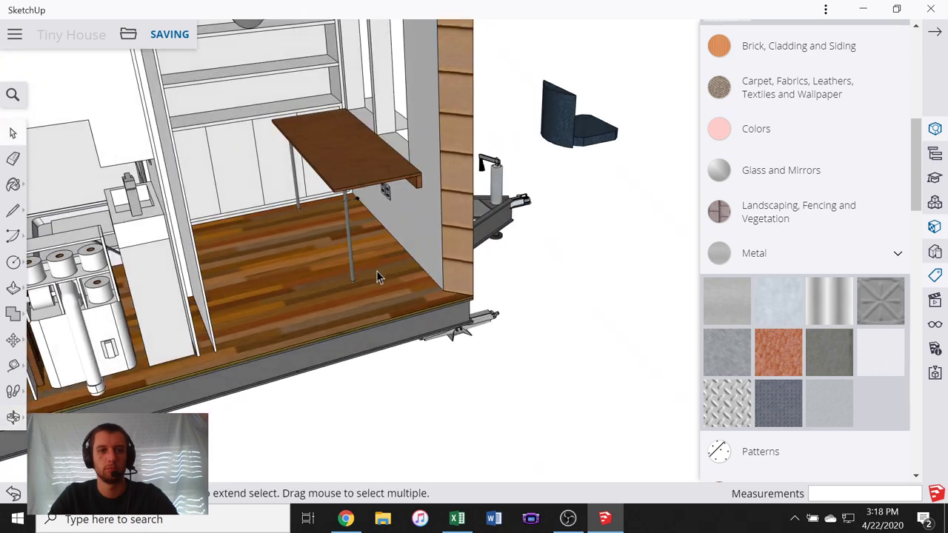
- Inspect the near leg's foot and measure the height from the desktop's lower near corner to the floor
scroll(343, 276, down, 8)
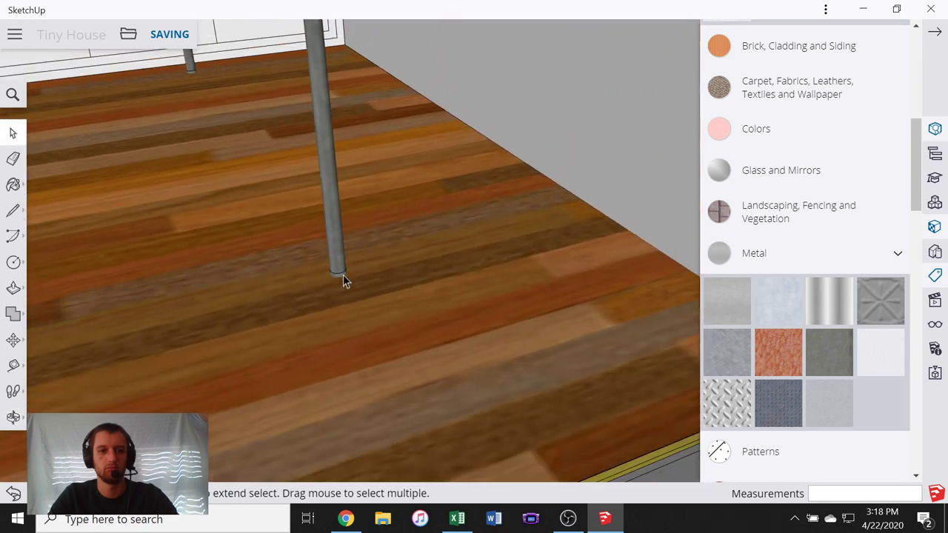
scroll(298, 88, up, 6)
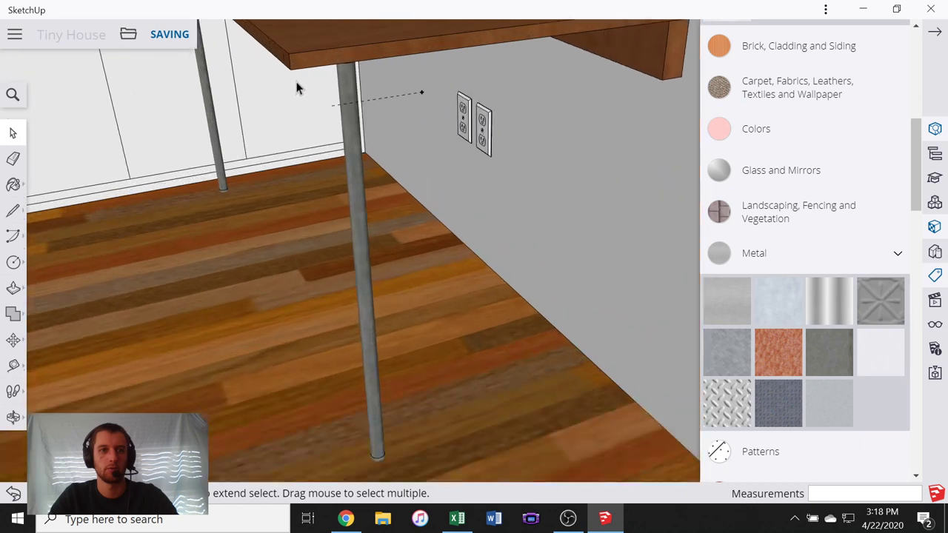
scroll(281, 99, down, 4)
key(t)
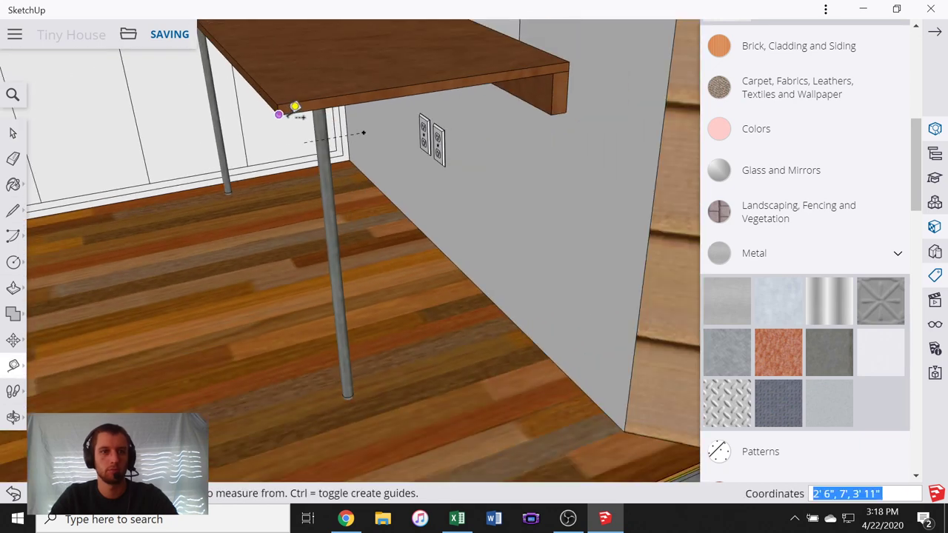
scroll(295, 108, up, 3)
click(259, 108)
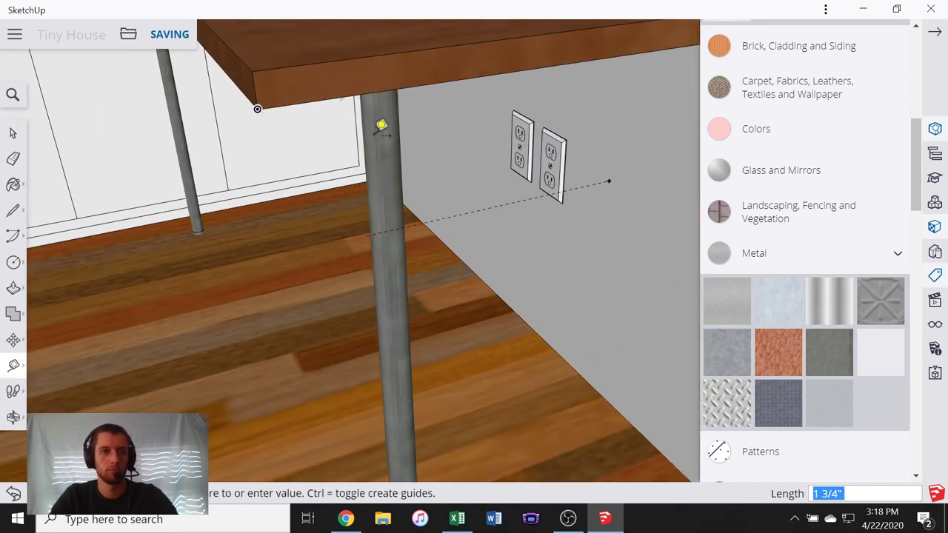
scroll(348, 140, down, 5)
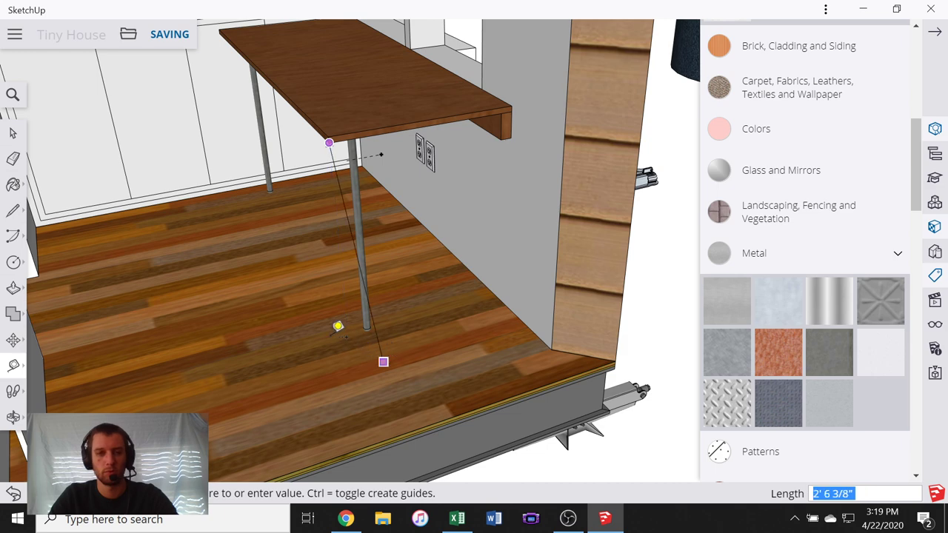
click(335, 209)
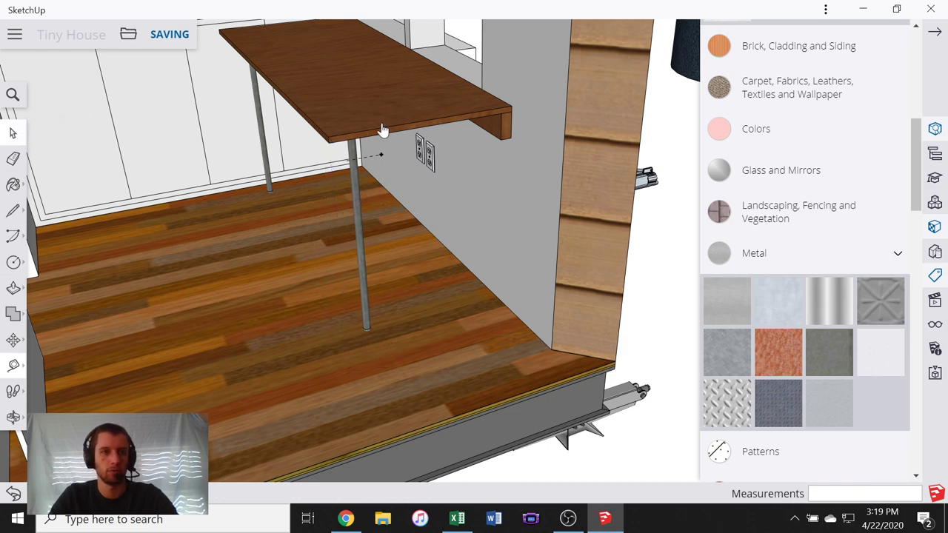
- Select the desktop group and move it vertically by about 2' 5 1/4" so its lower near corner meets the floor
scroll(364, 187, up, 3)
middle_drag(364, 186, 403, 110)
scroll(315, 146, down, 4)
scroll(402, 108, up, 3)
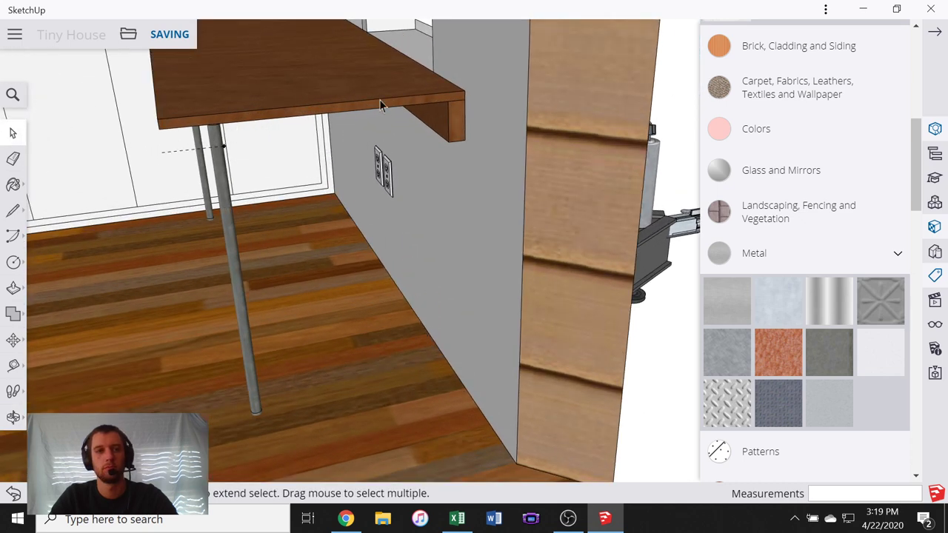
scroll(379, 103, down, 2)
click(242, 102)
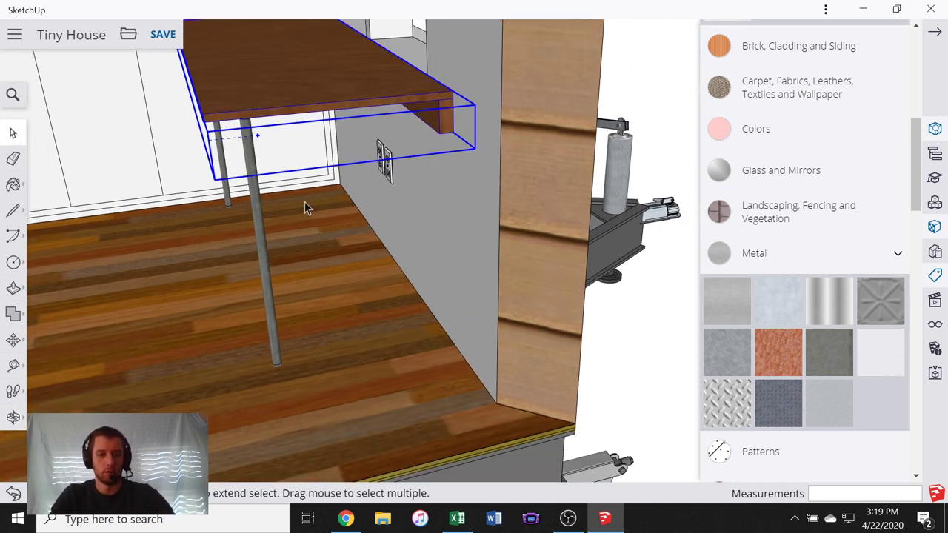
key(m)
scroll(208, 125, up, 1)
click(207, 123)
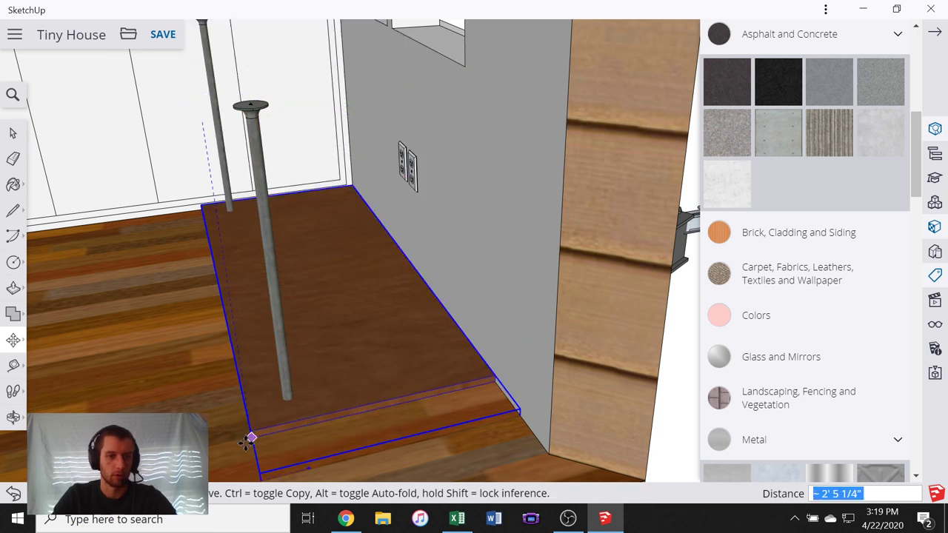
click(249, 439)
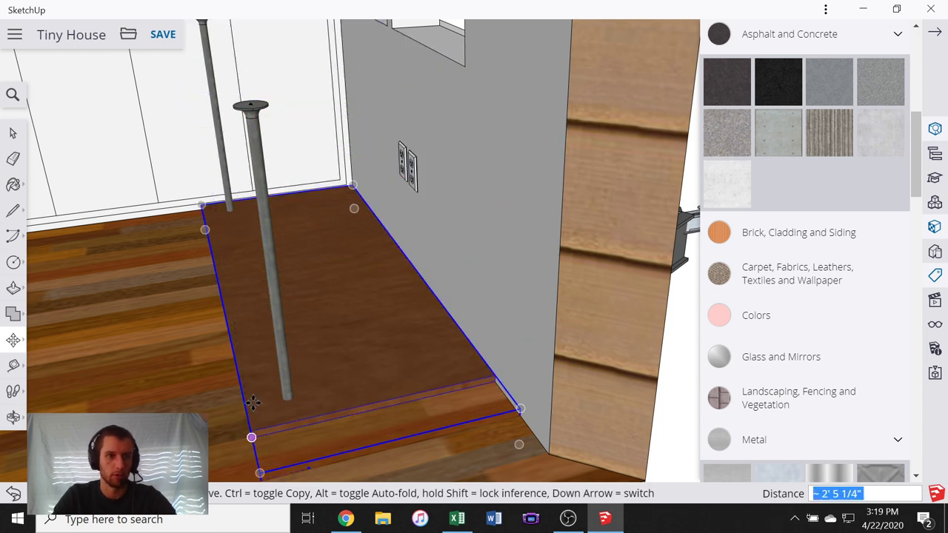
- Lower the desktop 3/4" further so its top is flush with the floor, and raise it 30" along the blue axis
click(364, 339)
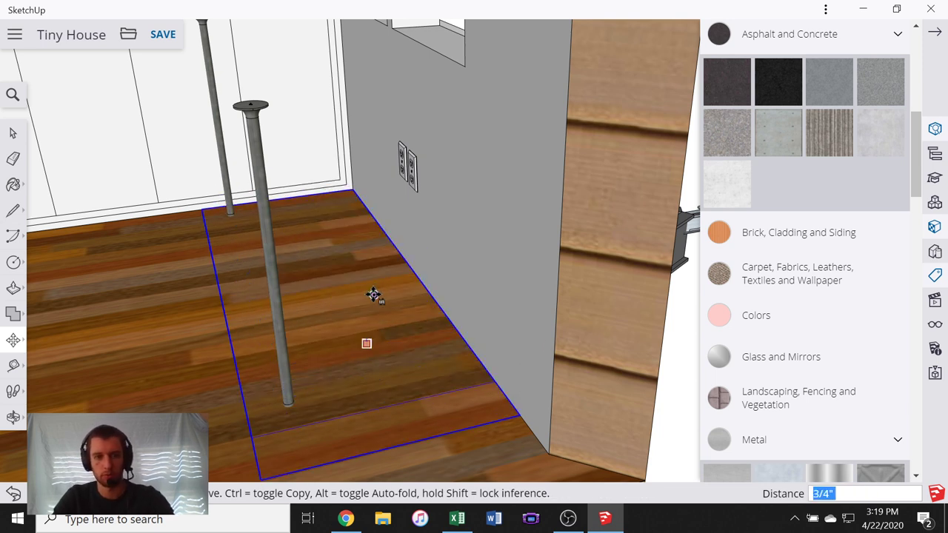
middle_drag(347, 271, 323, 207)
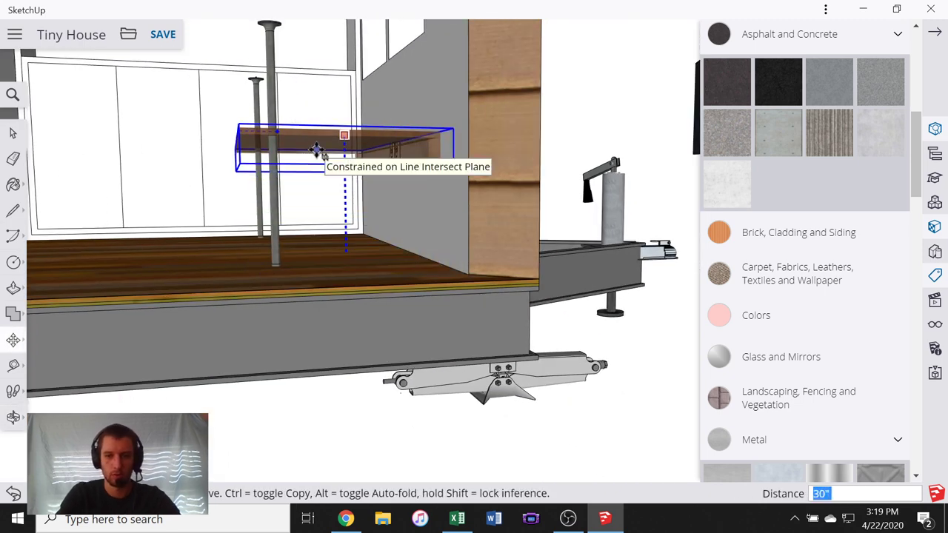
key(Return)
middle_drag(309, 132, 76, 153)
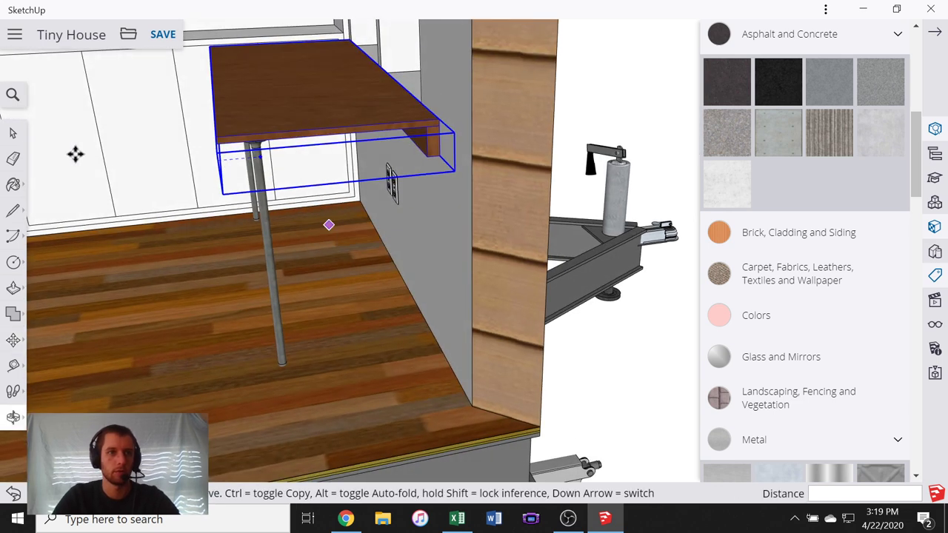
click(14, 134)
- Select the near pipe leg and move it up by about 3/4" to meet the desktop's underside
scroll(282, 169, up, 5)
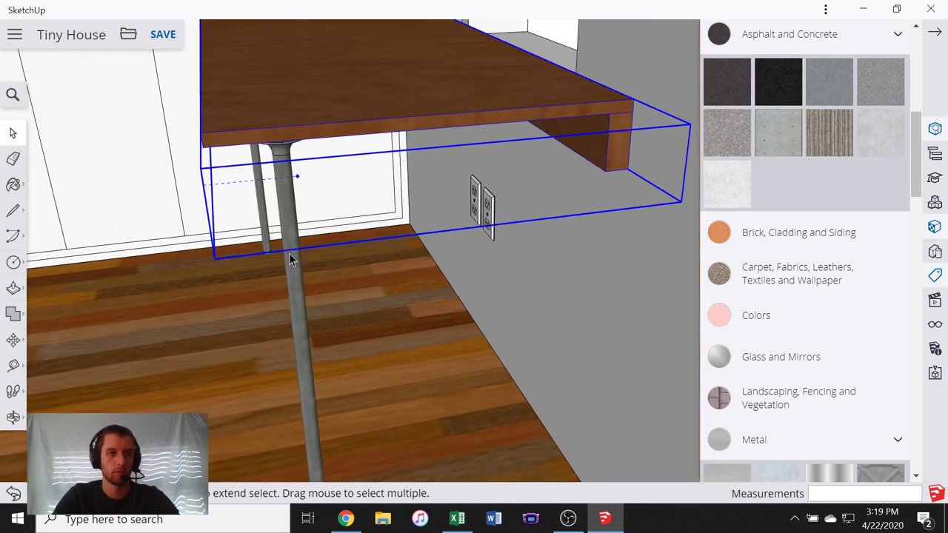
click(298, 302)
middle_drag(334, 303, 389, 255)
scroll(389, 254, down, 5)
scroll(305, 116, up, 4)
middle_drag(349, 200, 377, 174)
scroll(376, 173, up, 2)
key(m)
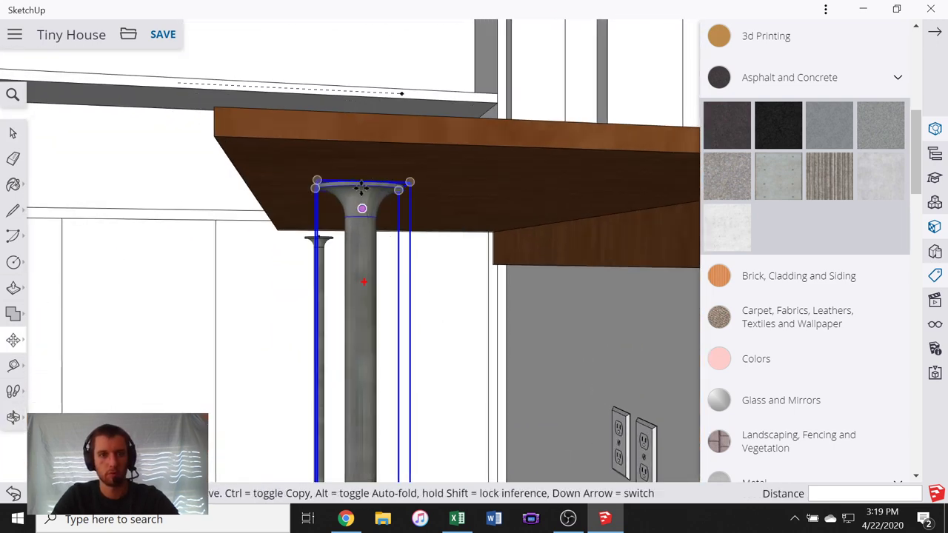
scroll(361, 186, up, 3)
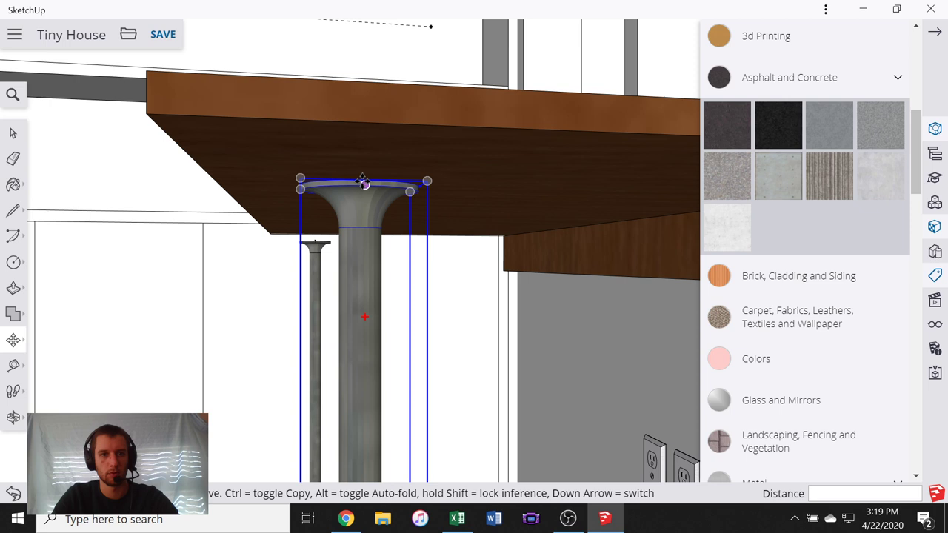
click(435, 169)
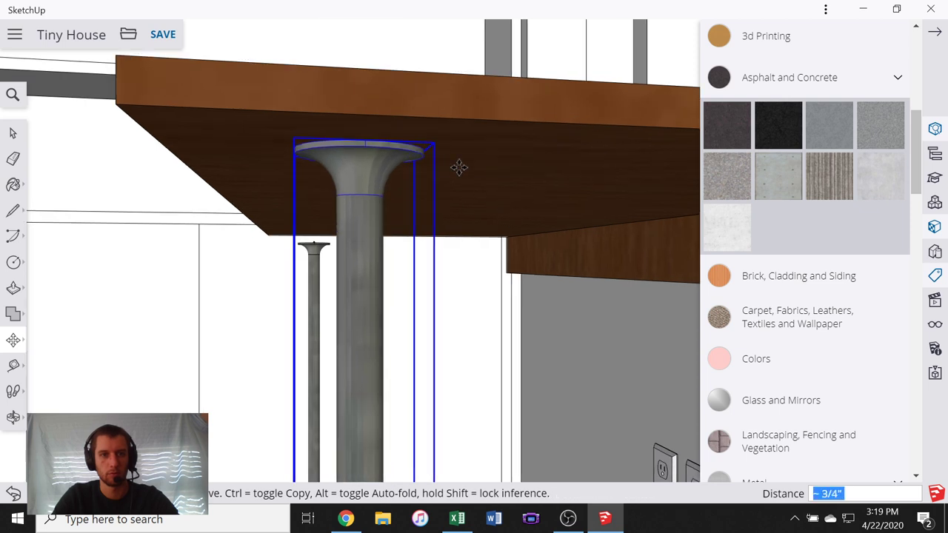
click(14, 135)
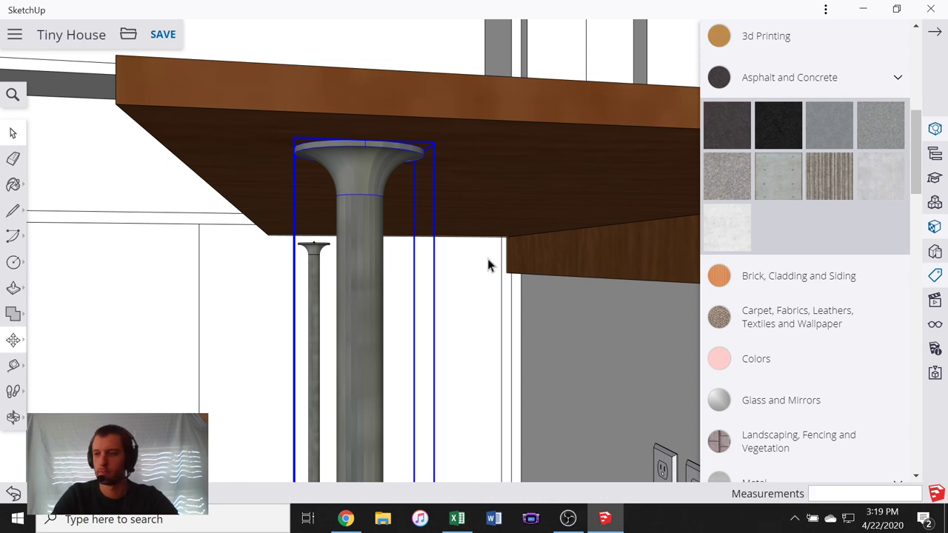
- Move the far pipe leg up by about 3/4" to meet the desktop's underside
scroll(474, 274, down, 5)
scroll(392, 311, up, 6)
scroll(353, 236, up, 4)
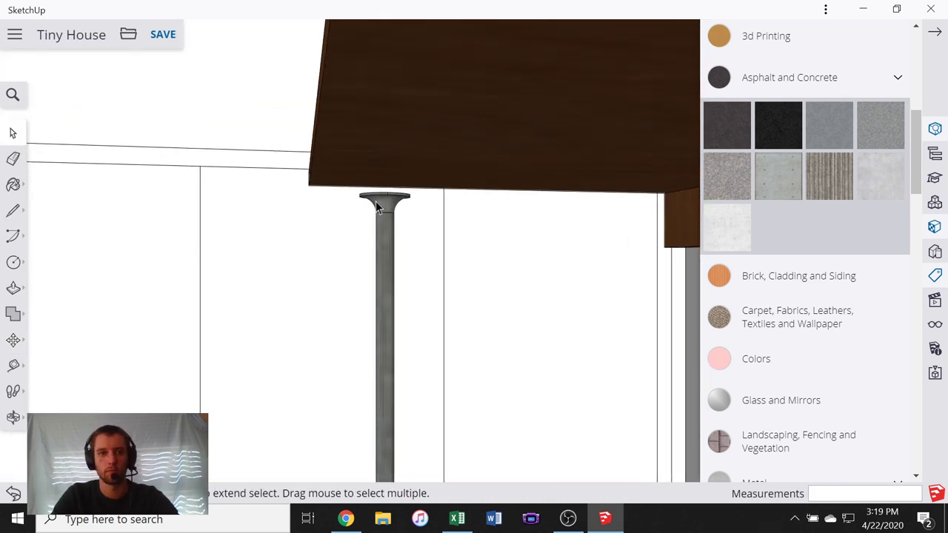
click(403, 209)
key(m)
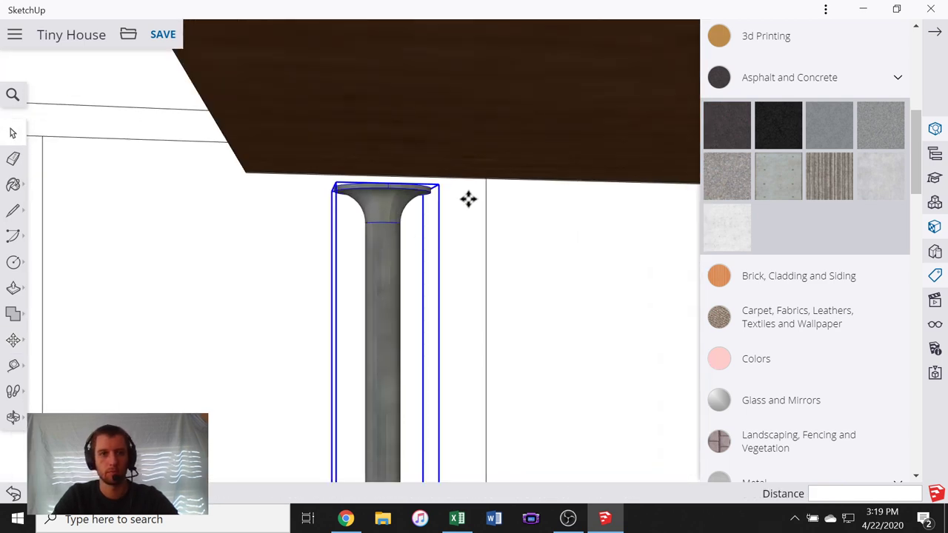
click(438, 182)
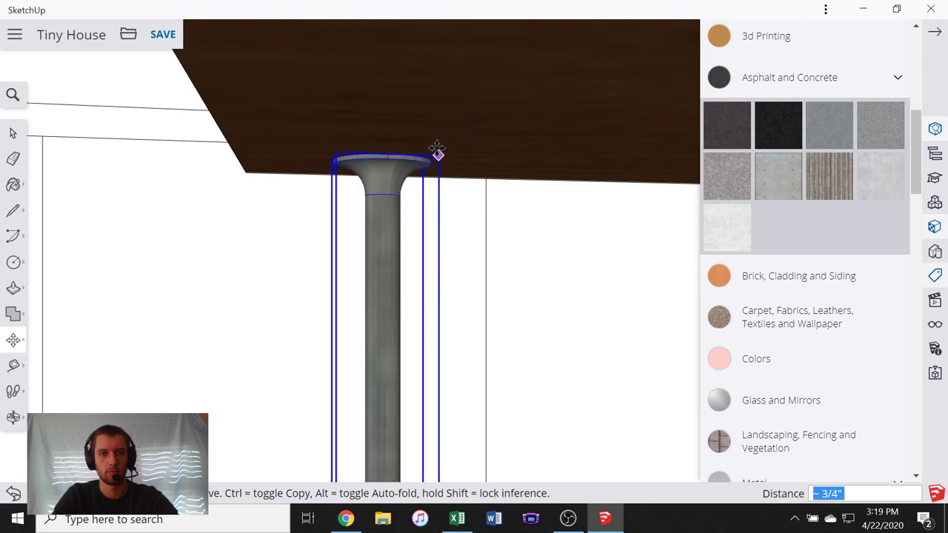
scroll(415, 207, down, 6)
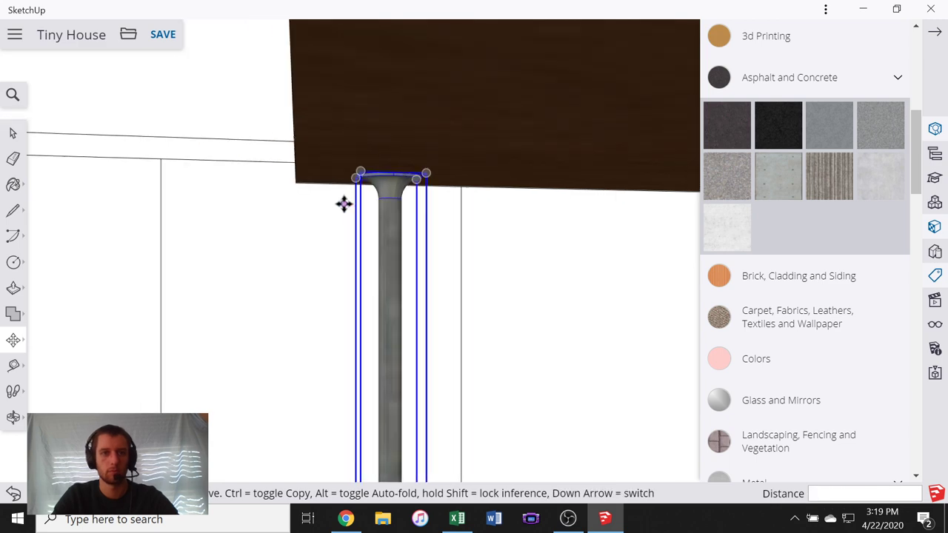
click(362, 214)
scroll(168, 180, down, 2)
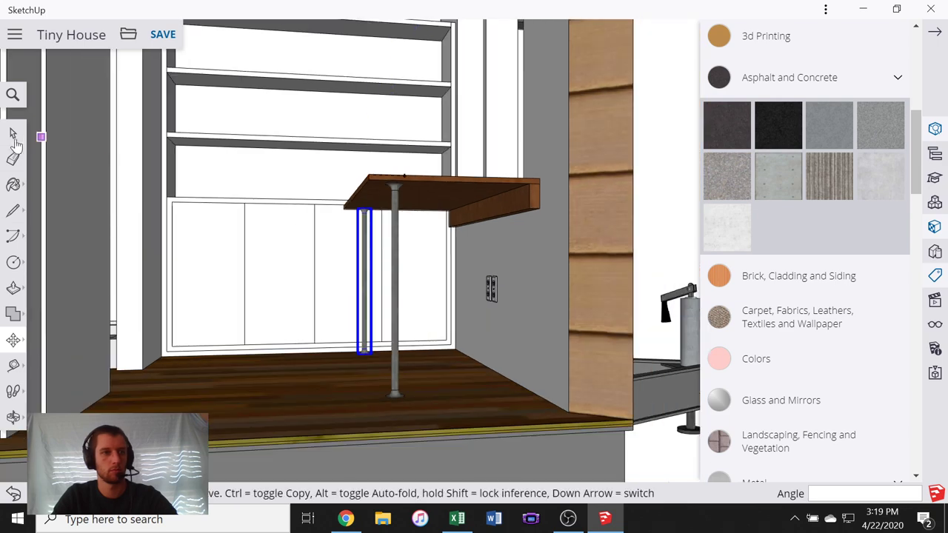
click(13, 138)
- Deselect the far leg and examine the adjusted desk in relation to the office shelves and outlets
scroll(578, 298, down, 5)
scroll(422, 307, down, 2)
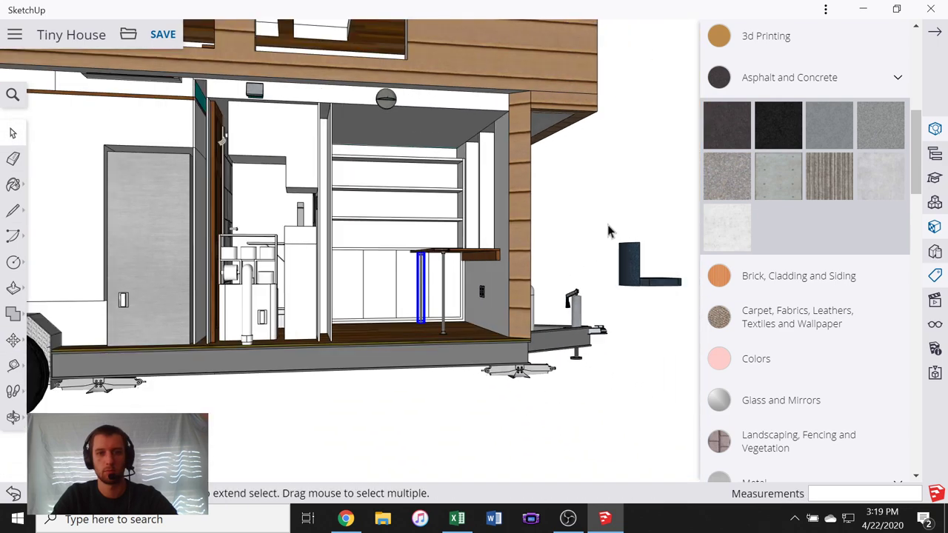
click(608, 193)
middle_drag(490, 266, 433, 265)
scroll(432, 264, up, 5)
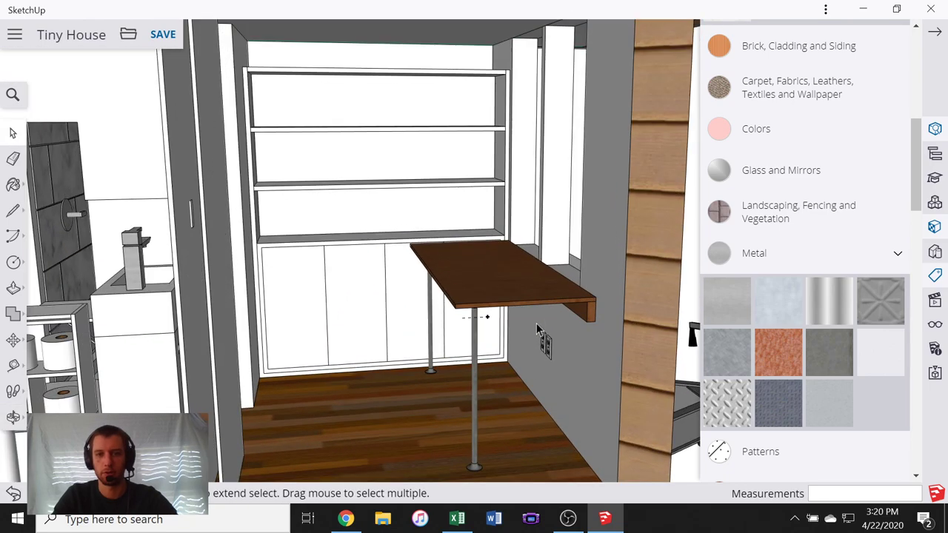
middle_drag(536, 323, 500, 300)
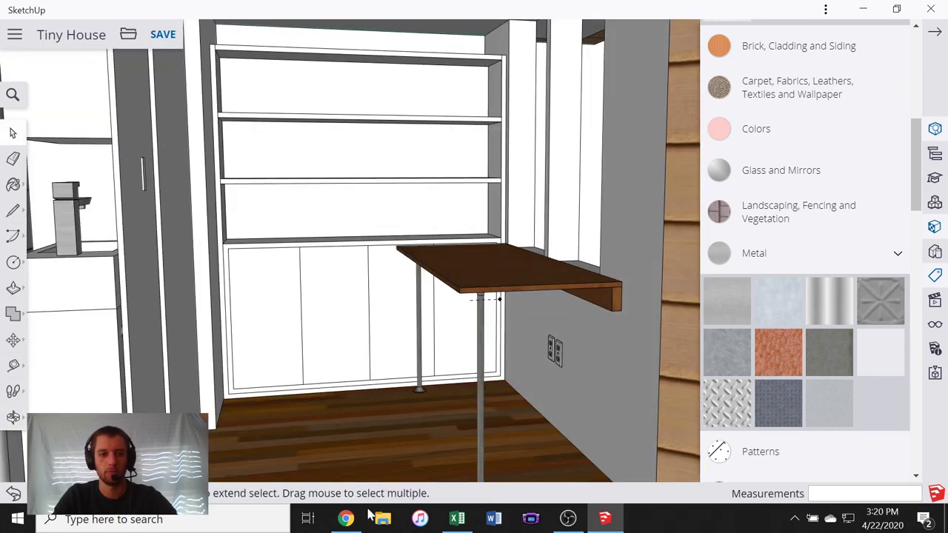
- Measure the overall width and height of the built-in bookshelf behind the desk with the Tape Measure
scroll(474, 257, down, 8)
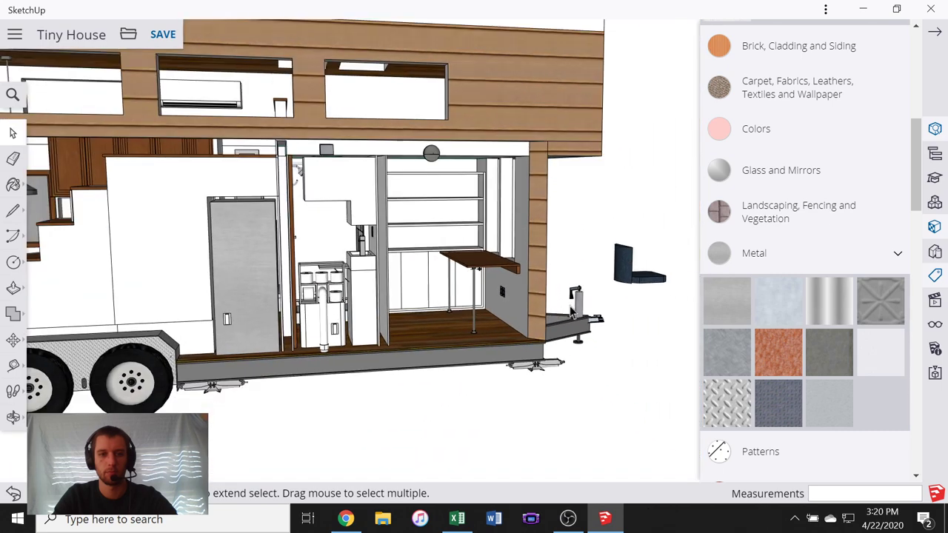
middle_drag(572, 311, 494, 284)
scroll(377, 192, up, 8)
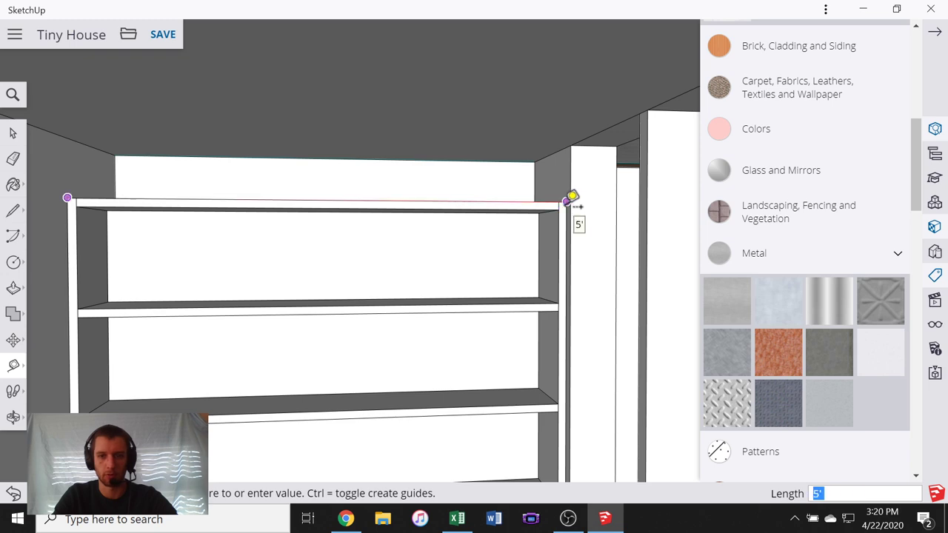
scroll(485, 220, down, 7)
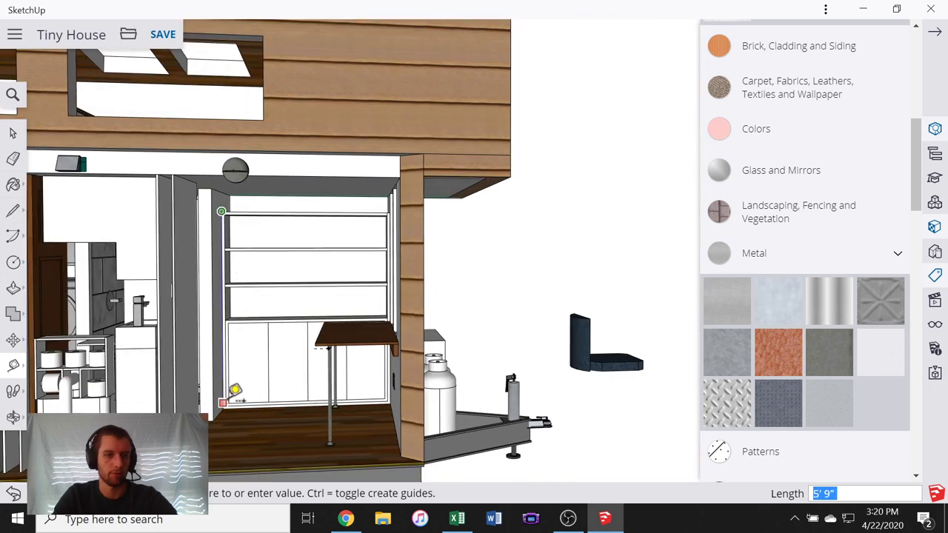
scroll(226, 409, up, 3)
scroll(232, 403, up, 3)
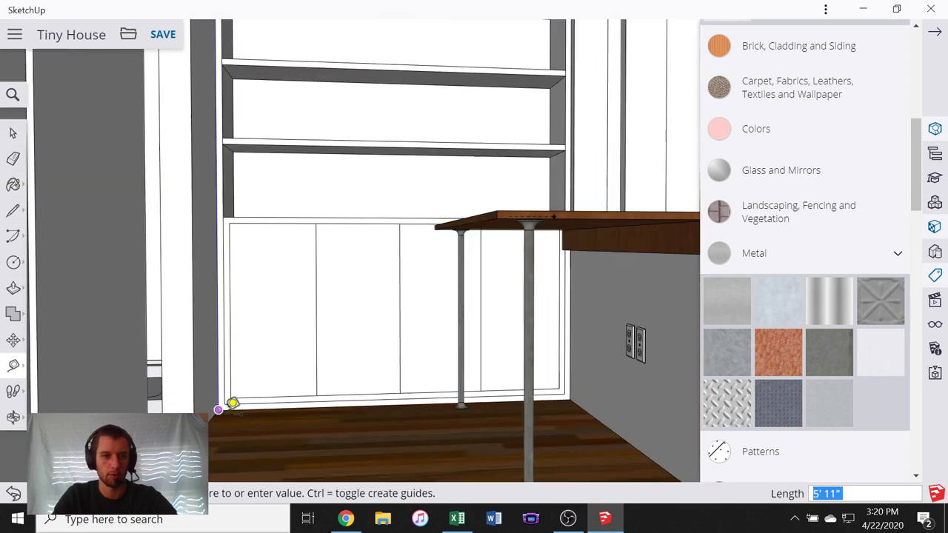
- Measure the depth of the bookshelf along the side edge of its top surface
middle_drag(242, 313, 245, 370)
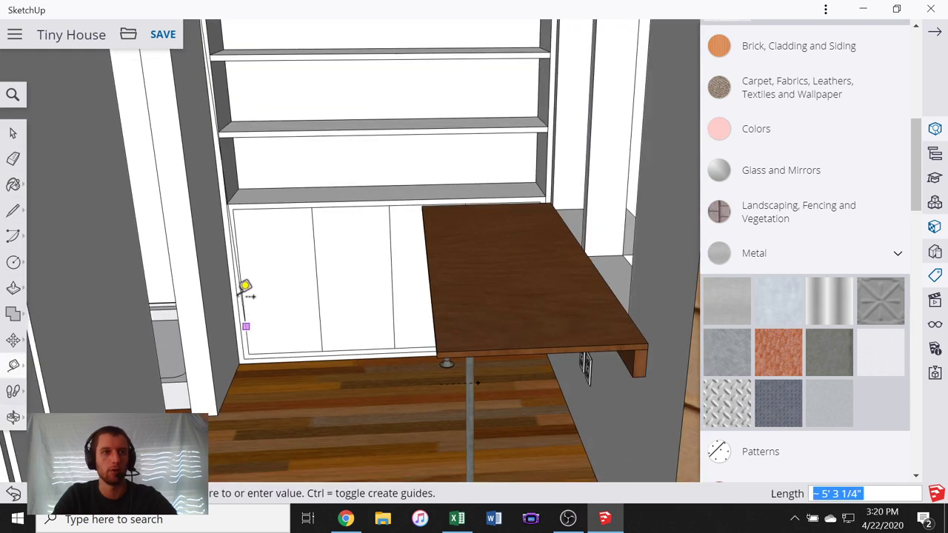
scroll(245, 285, down, 3)
scroll(222, 52, up, 3)
scroll(241, 43, up, 3)
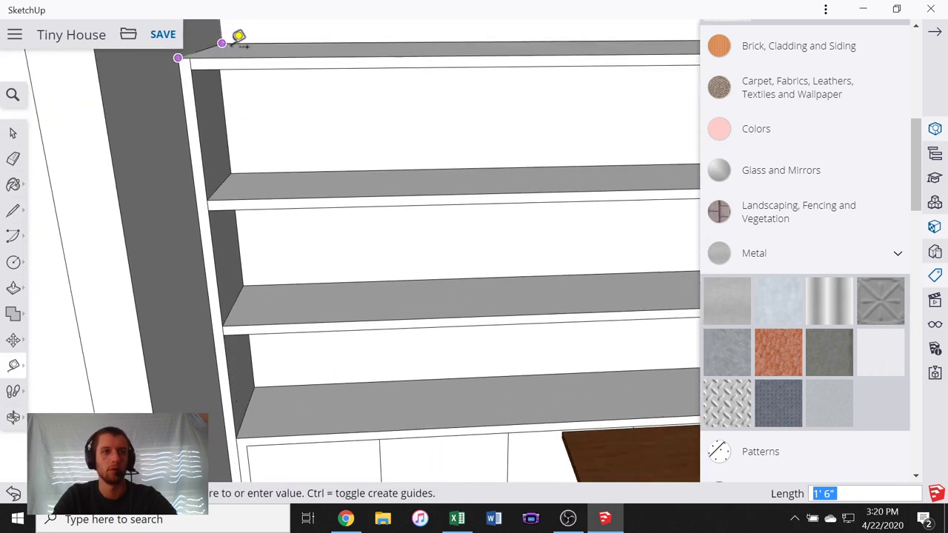
scroll(235, 41, up, 5)
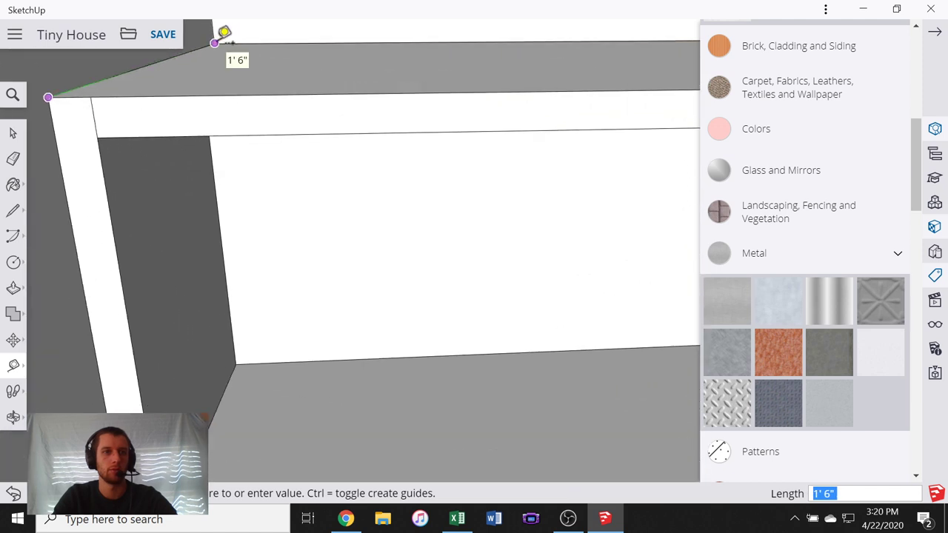
key(Escape)
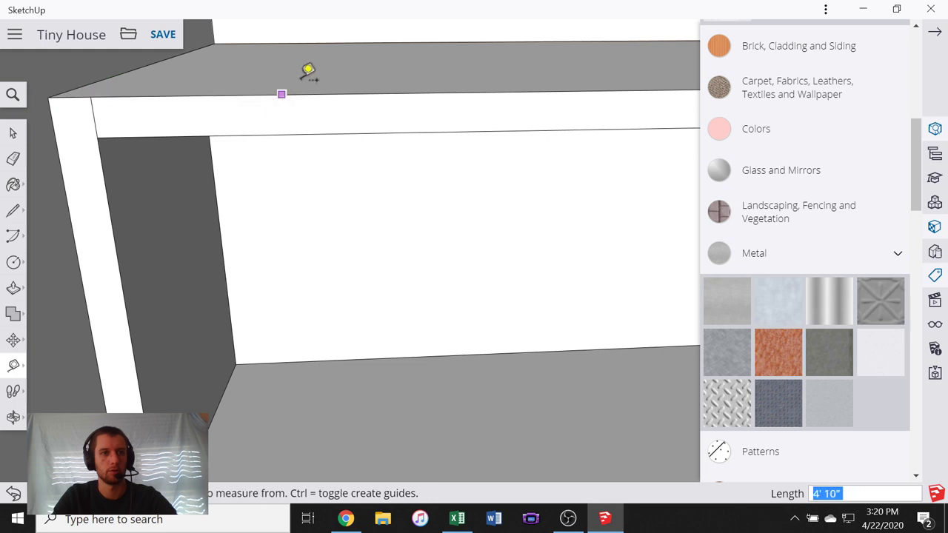
scroll(236, 91, down, 5)
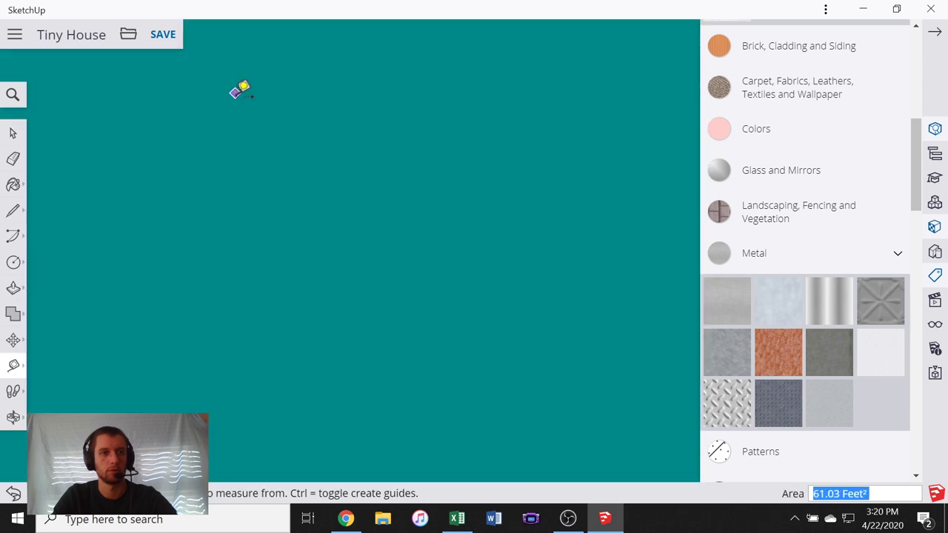
scroll(244, 90, up, 2)
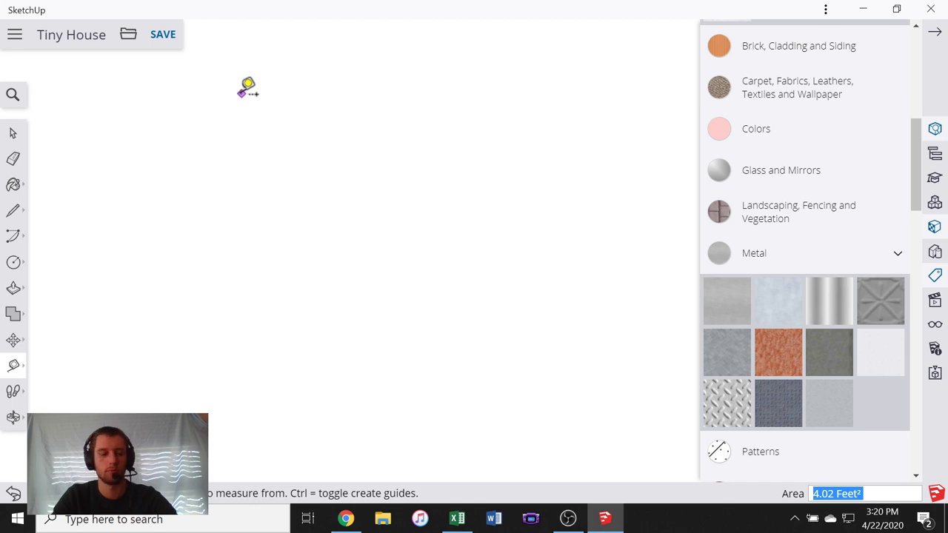
scroll(248, 87, down, 3)
scroll(349, 323, down, 8)
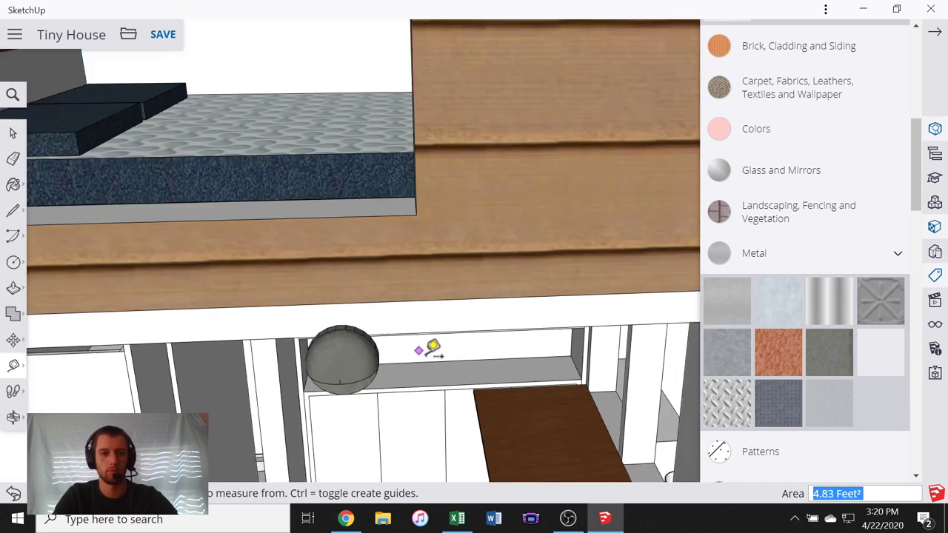
middle_drag(429, 345, 403, 299)
scroll(404, 299, down, 6)
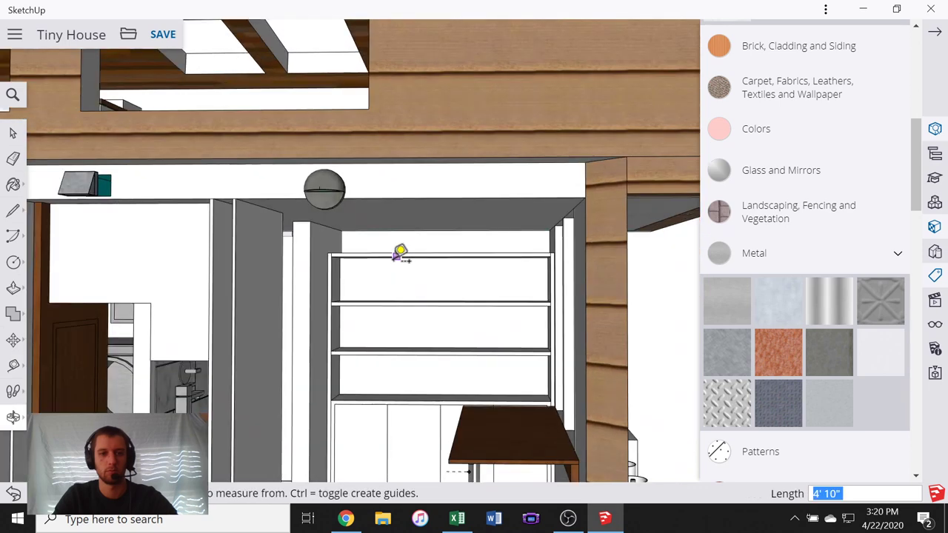
- Switch to Chrome and search Google for "5' by 6' bookcase", replacing the table legs product page
click(342, 519)
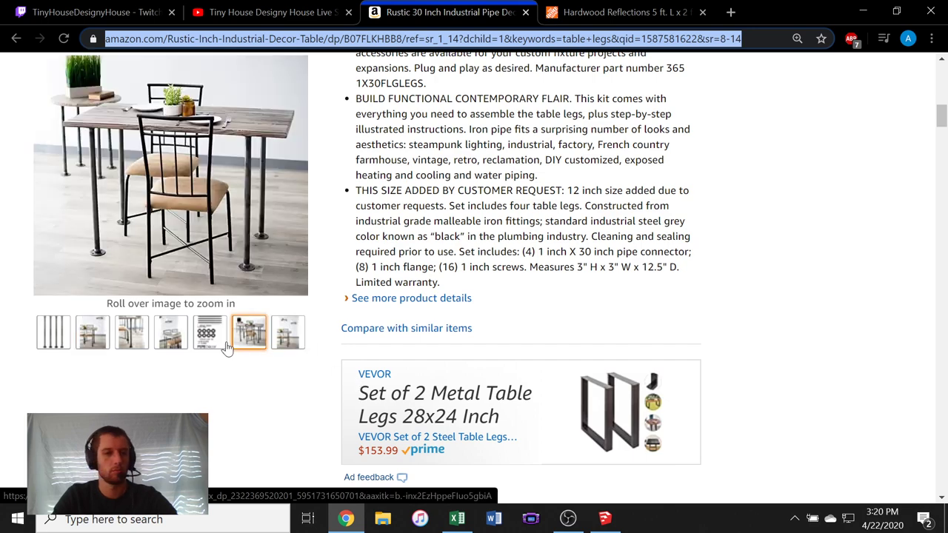
mouse_move(287, 332)
scroll(579, 309, up, 7)
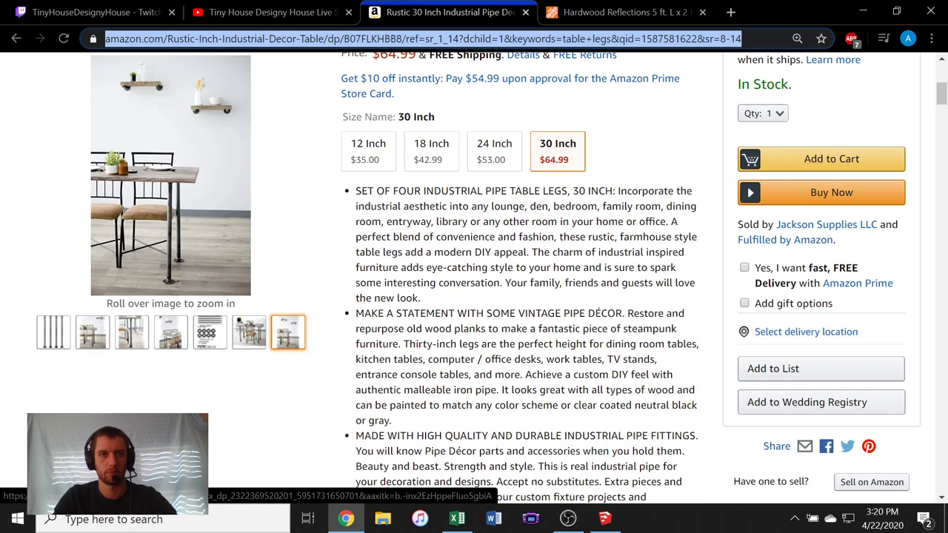
click(516, 38)
triple_click(468, 43)
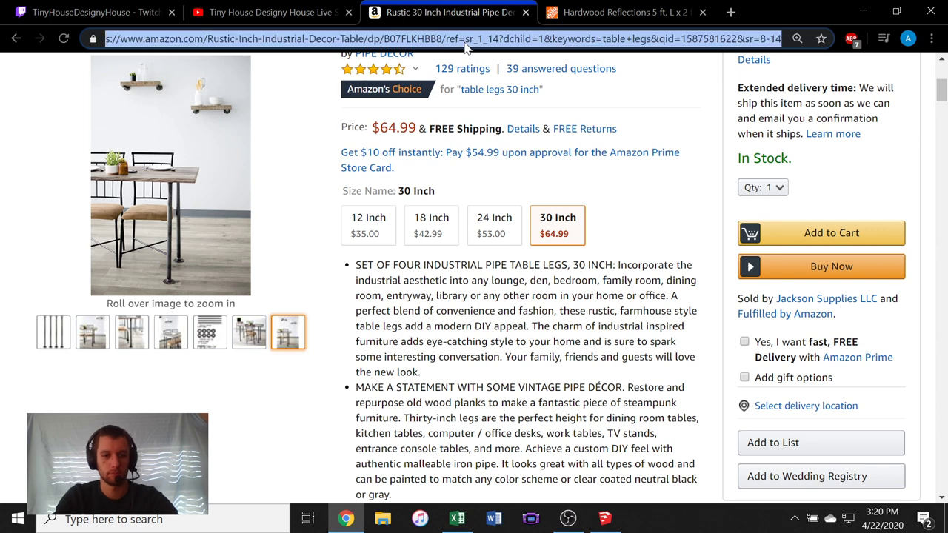
text(s)
key(BackSpace)
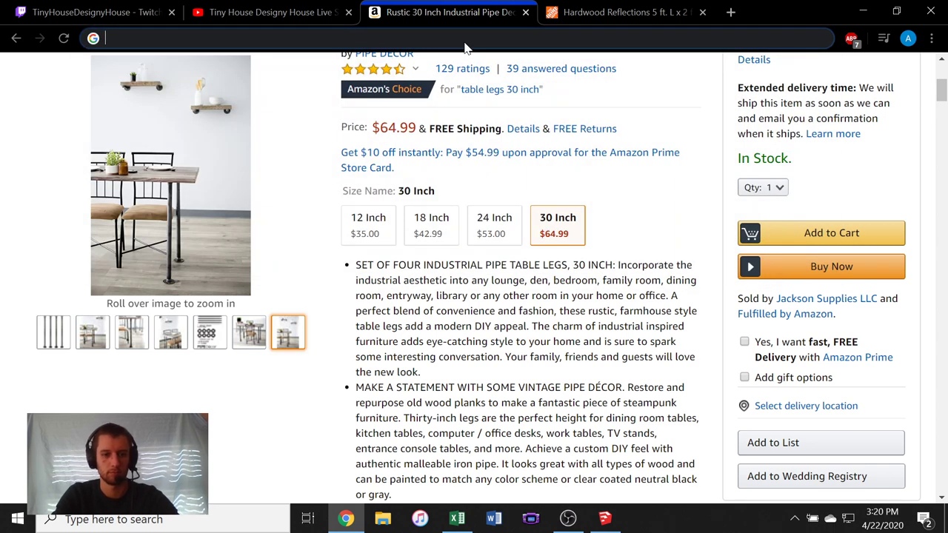
text(5' by )
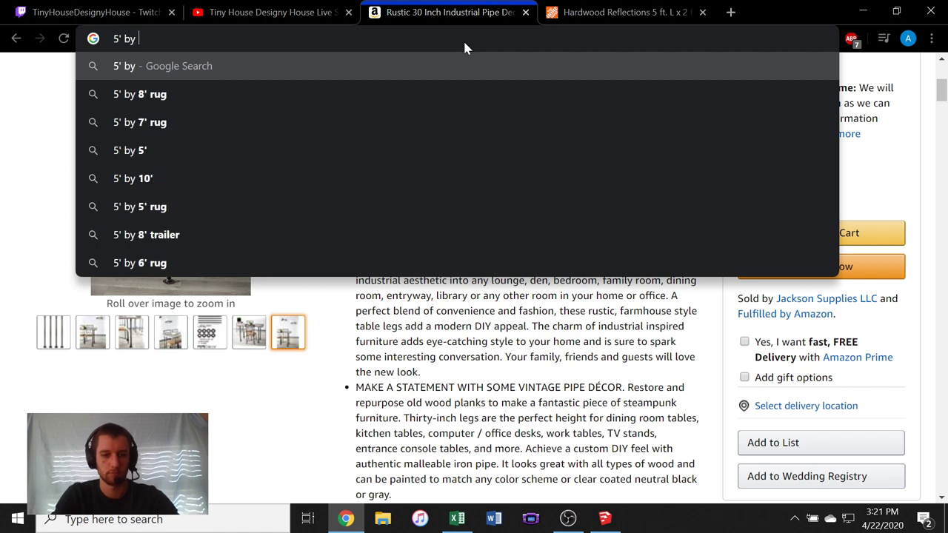
text(6' boo)
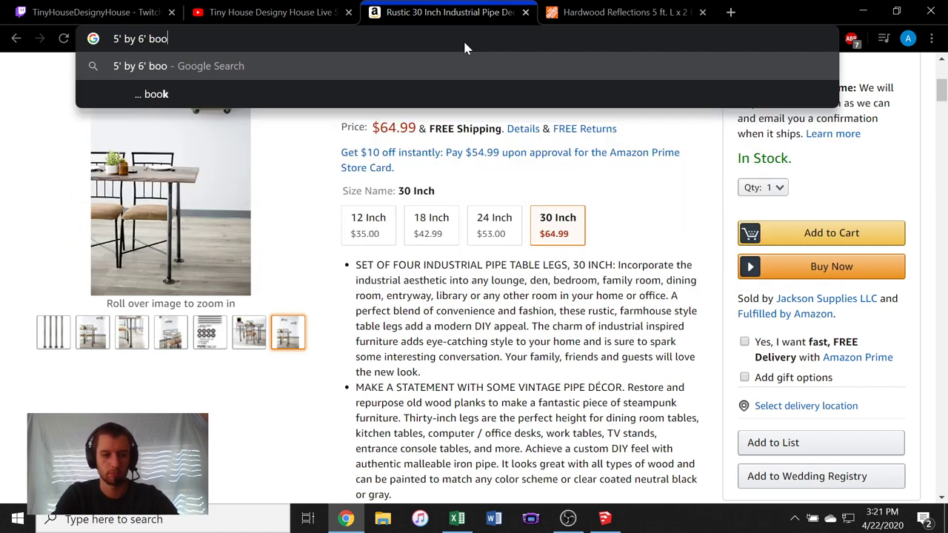
text(kcase)
key(Return)
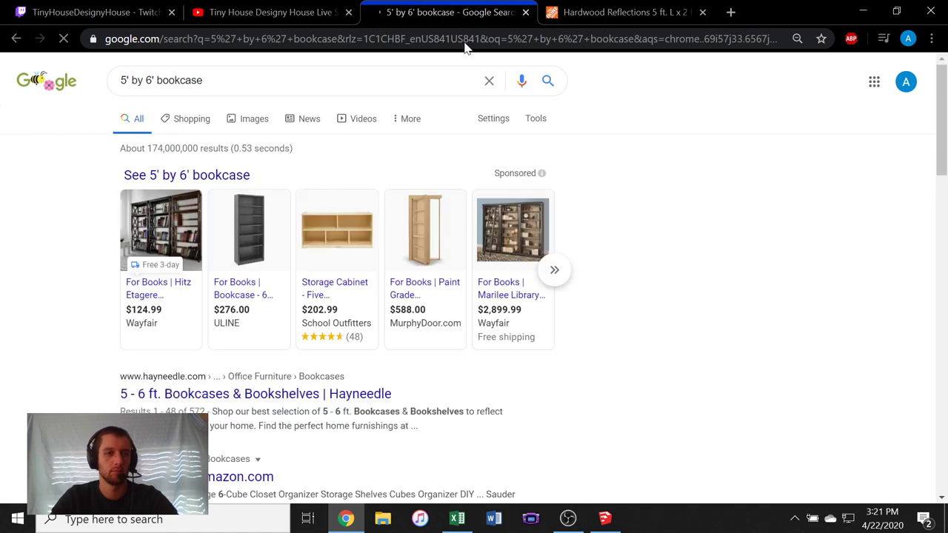
- Look over the sponsored bookcases and open the Amazon Bookcases result
mouse_move(466, 311)
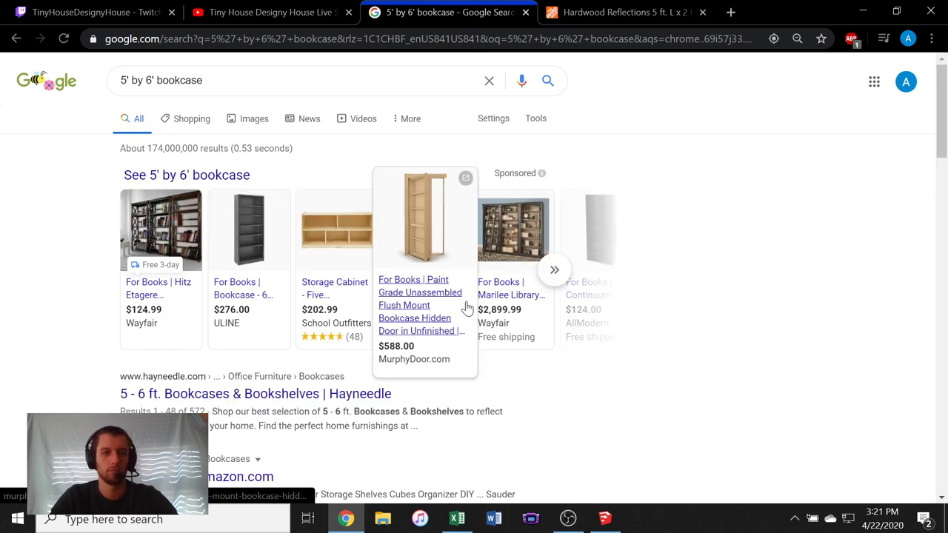
mouse_move(228, 295)
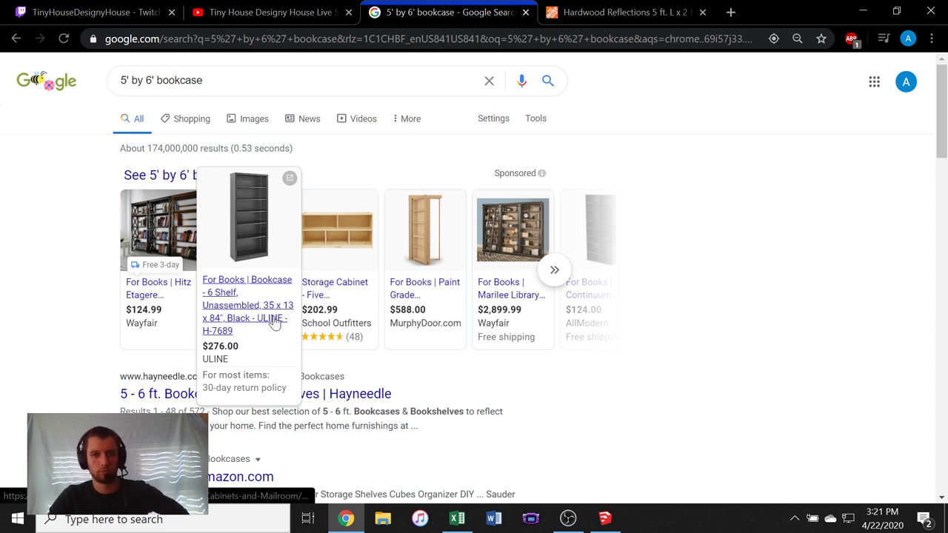
scroll(267, 311, down, 2)
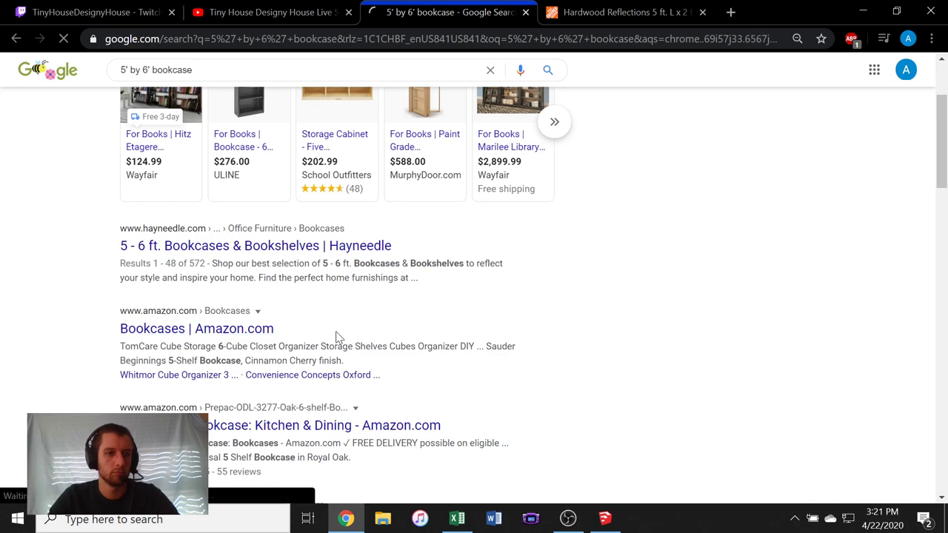
- Examine the recommended, best-selling and most gifted bookcases on the Amazon page for a suitable style and size
scroll(376, 318, down, 3)
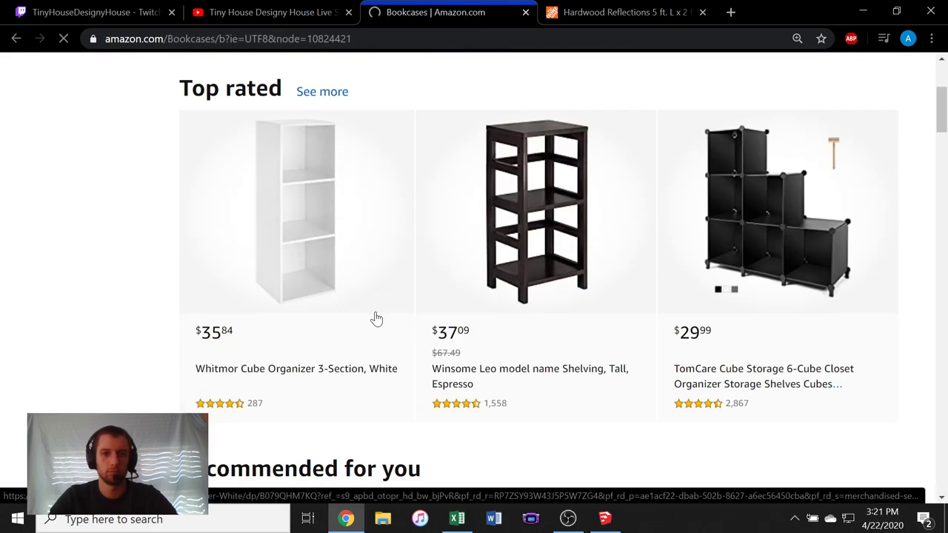
scroll(381, 307, down, 4)
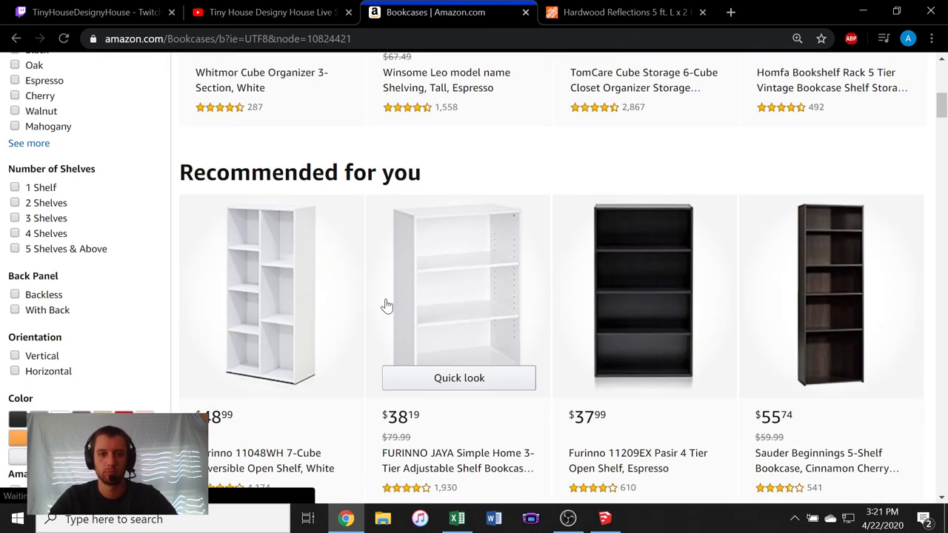
scroll(383, 306, down, 5)
scroll(385, 305, down, 3)
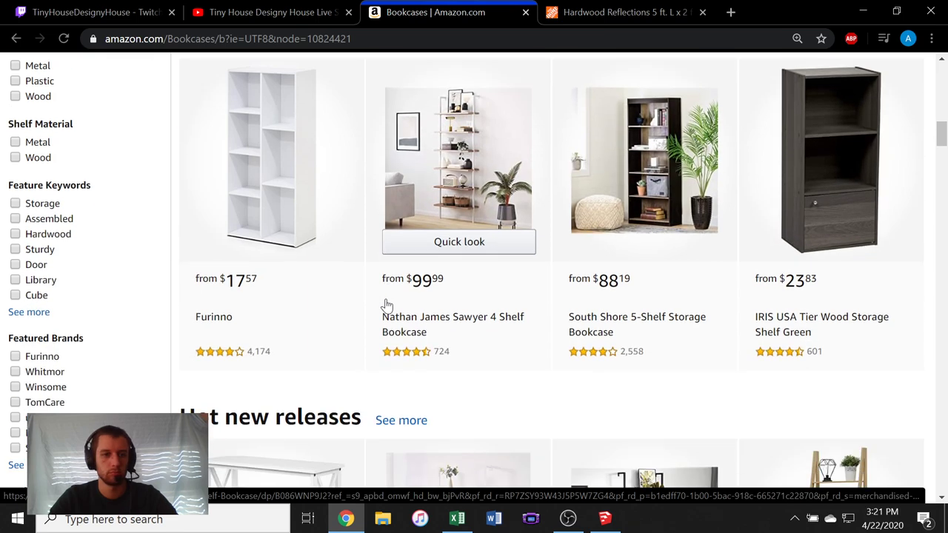
scroll(385, 305, down, 9)
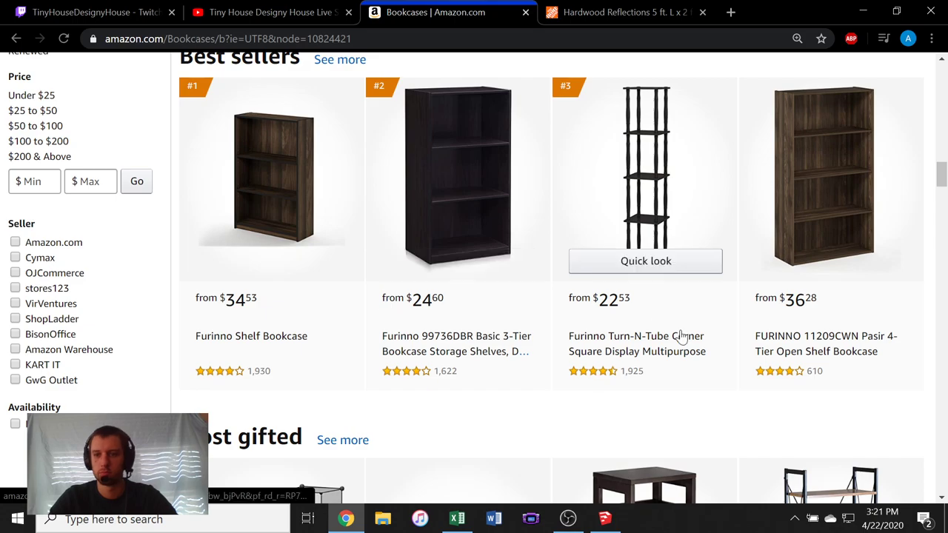
scroll(689, 334, down, 6)
scroll(516, 296, down, 10)
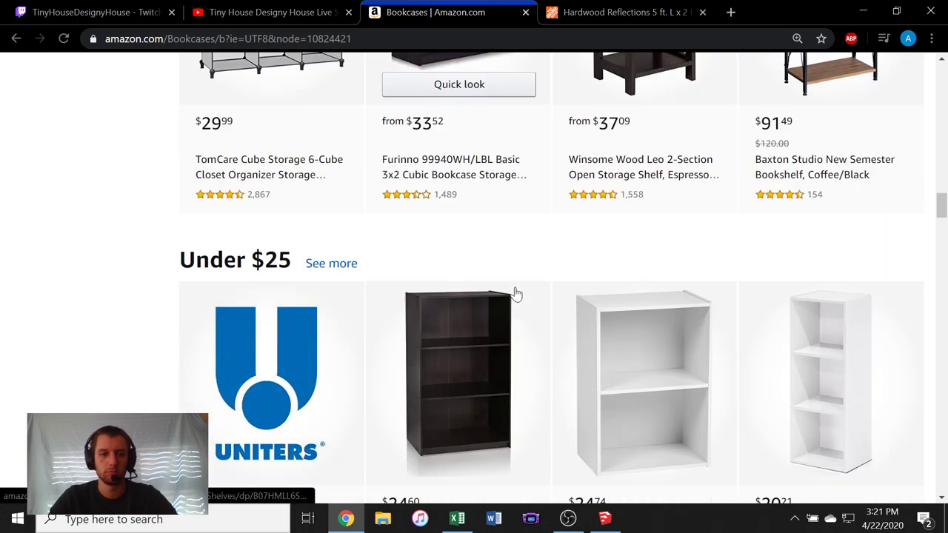
scroll(501, 283, up, 6)
scroll(501, 284, up, 6)
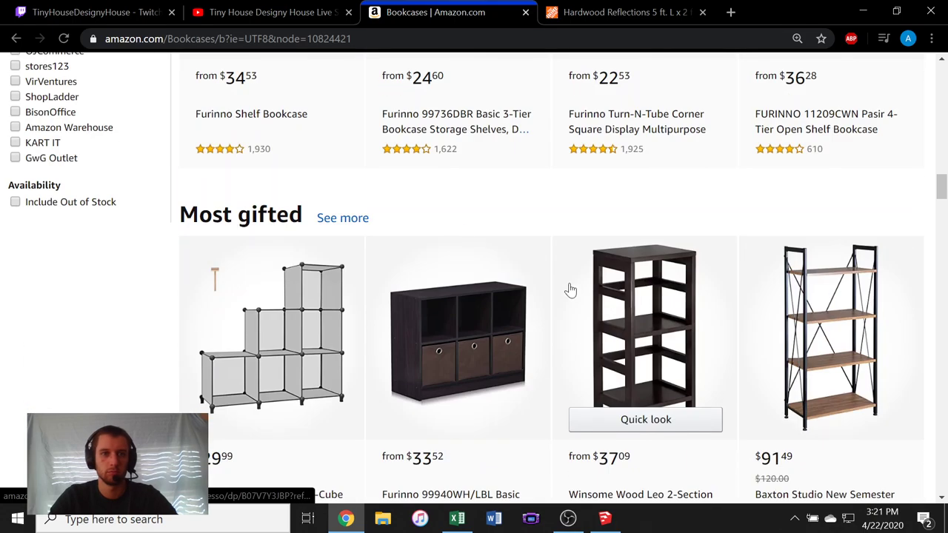
- Return to the Google results and search for "wall size bookshelf" instead
click(17, 38)
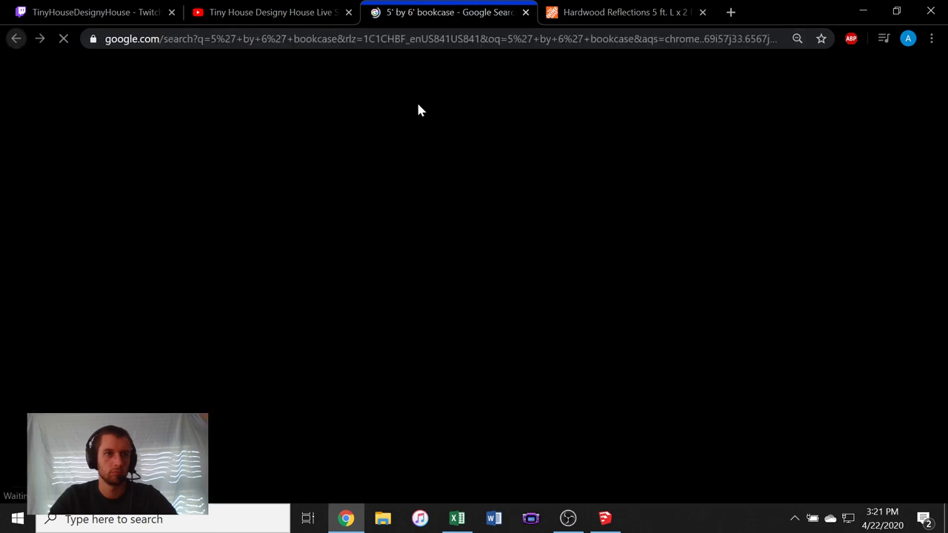
scroll(356, 123, up, 1)
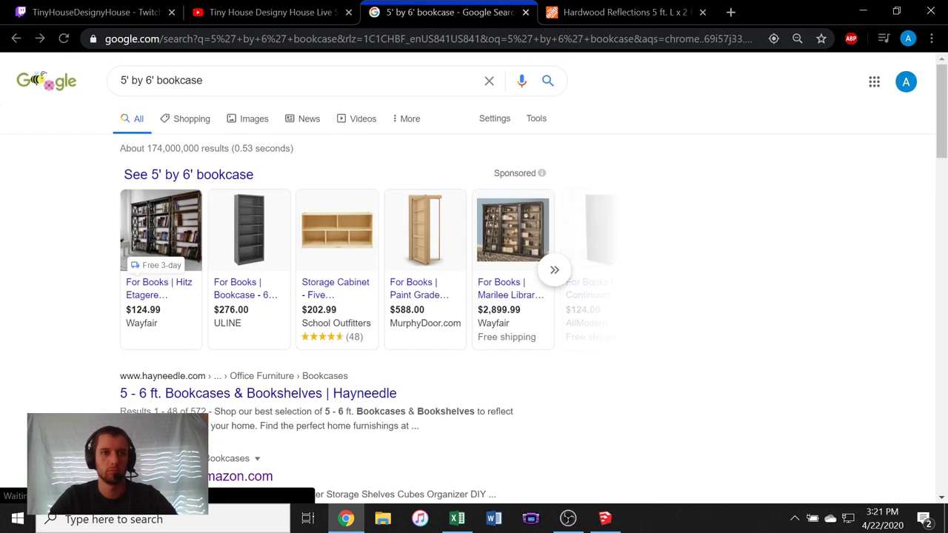
click(337, 81)
text(wa)
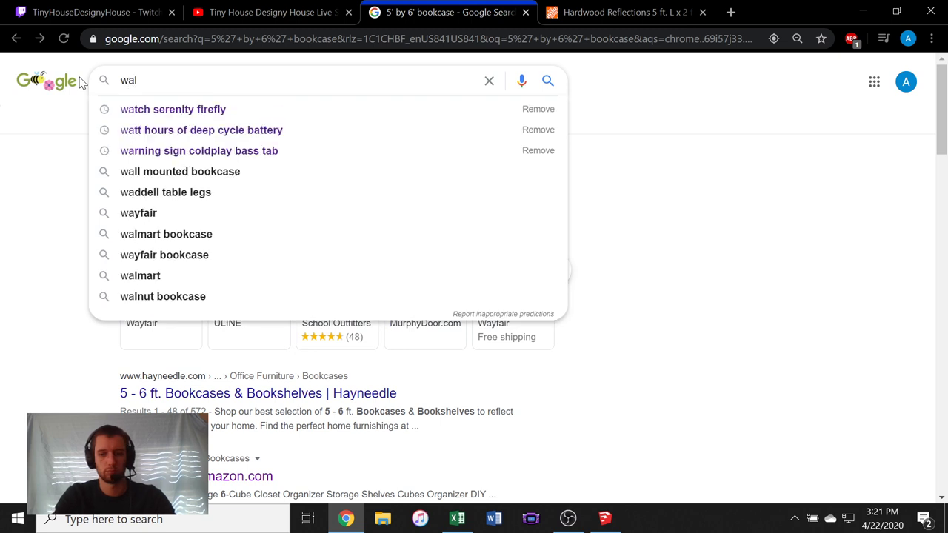
text(ll size bookshelf)
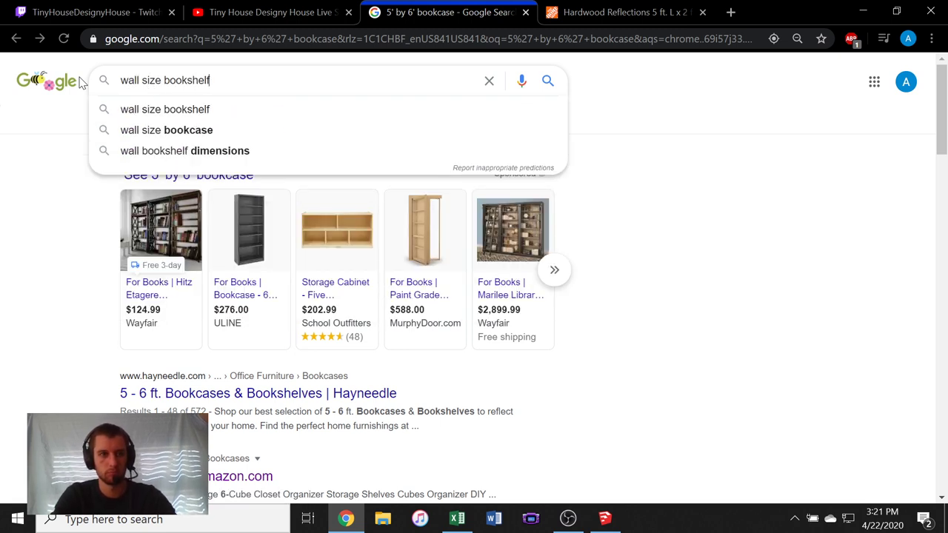
key(Return)
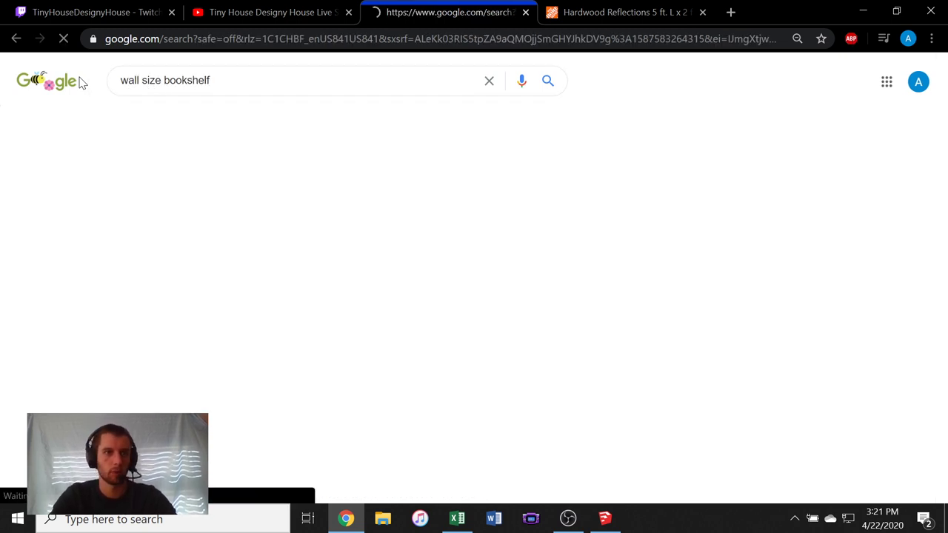
- Open the Wayfair library bookcases result from the wall size bookshelf search
scroll(360, 282, down, 4)
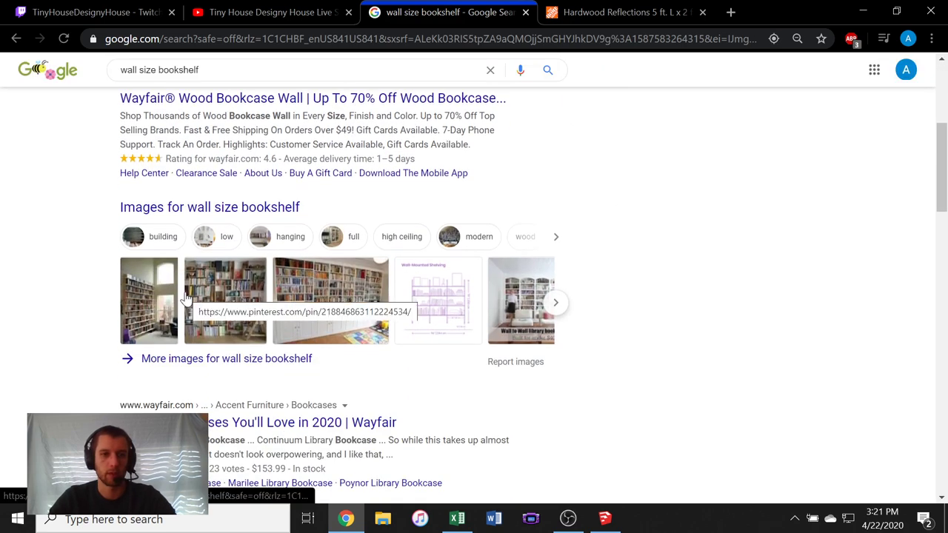
scroll(186, 296, down, 2)
click(181, 275)
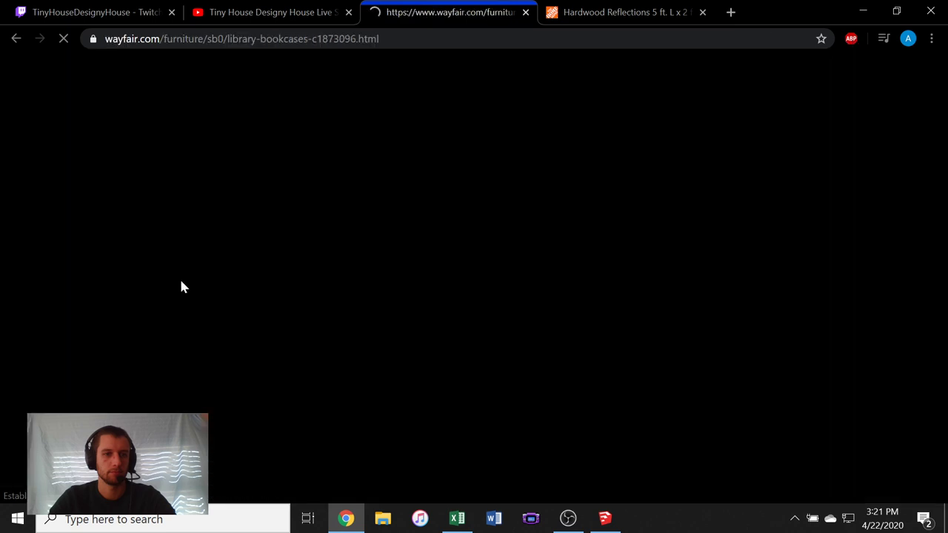
- Examine the Wayfair library bookcases for a suitable style, size and price, and check the Twitch stream chat
scroll(187, 294, down, 3)
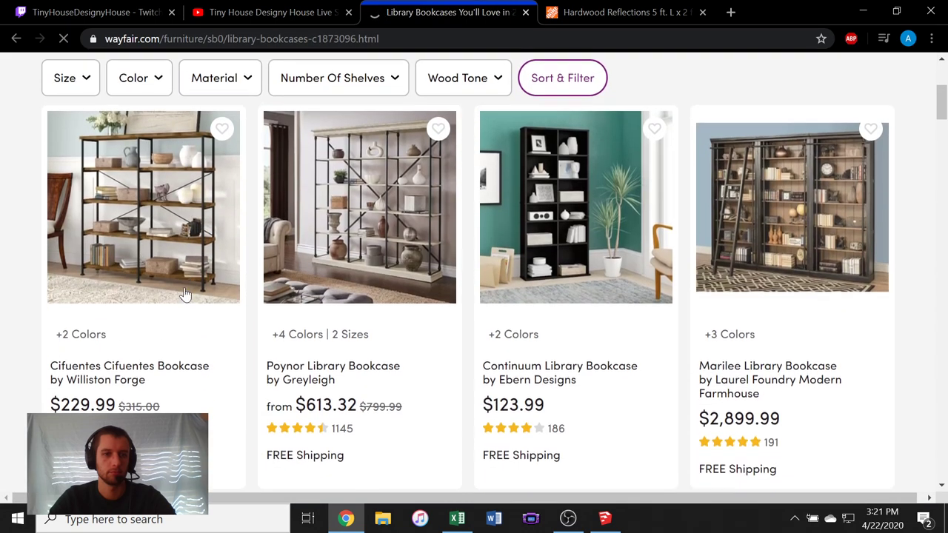
scroll(184, 294, down, 5)
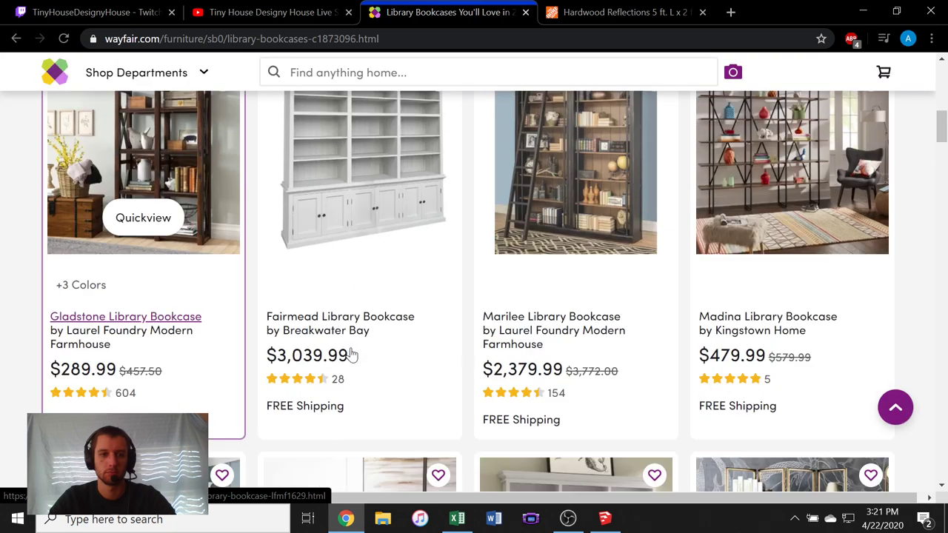
scroll(354, 348, up, 5)
scroll(15, 170, down, 1)
scroll(20, 174, down, 2)
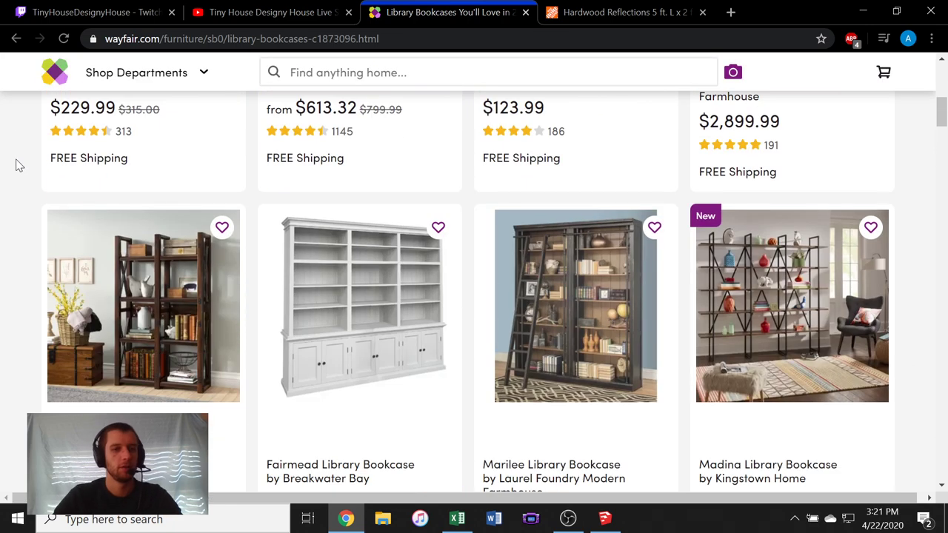
scroll(14, 145, down, 2)
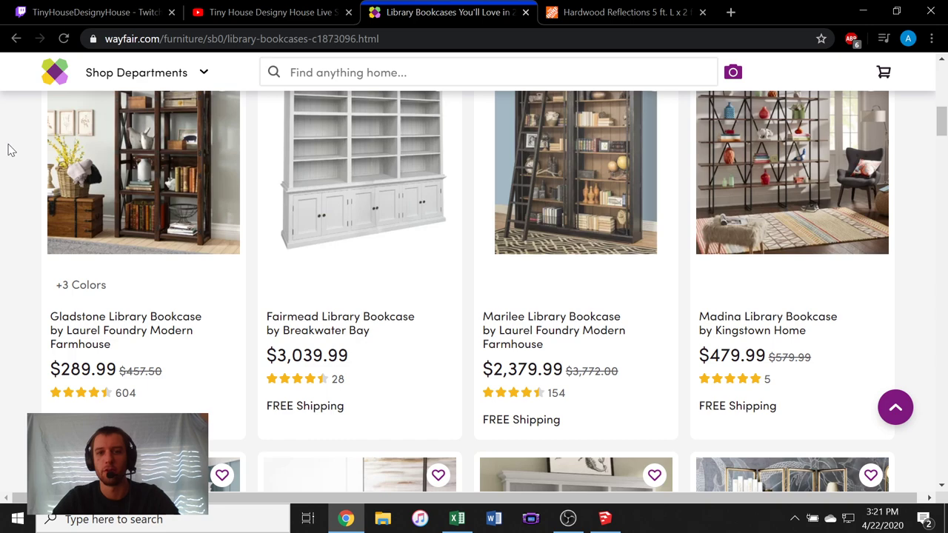
scroll(11, 150, down, 4)
scroll(4, 149, down, 2)
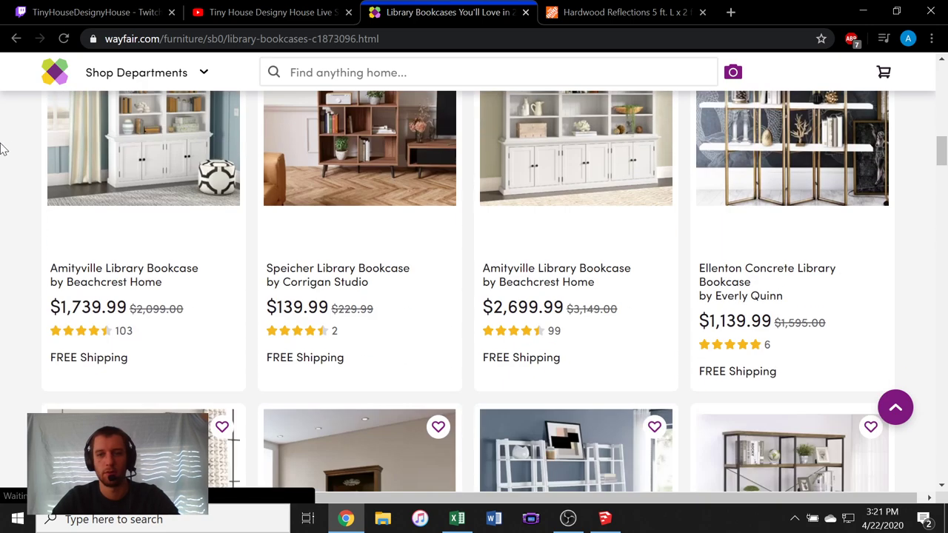
scroll(3, 149, down, 3)
scroll(3, 141, down, 1)
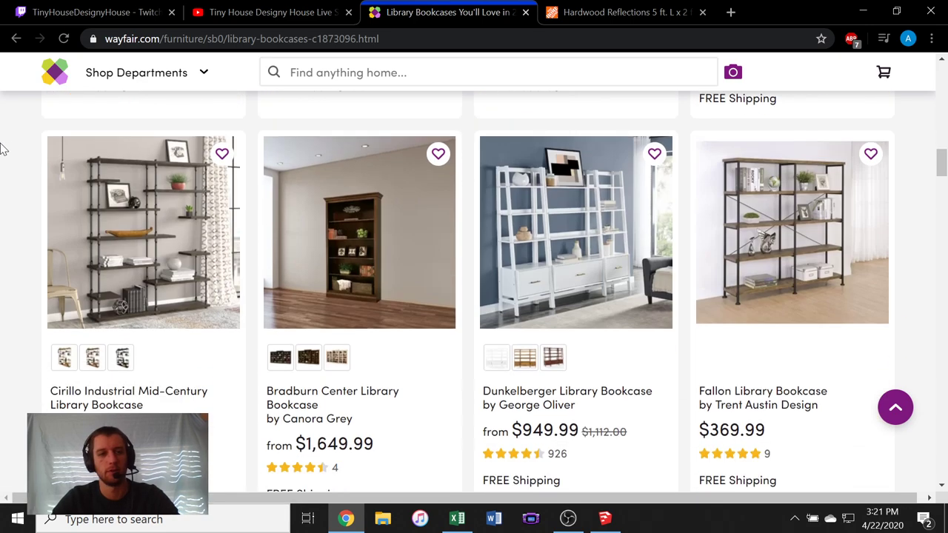
scroll(4, 137, up, 1)
scroll(3, 137, up, 2)
click(92, 11)
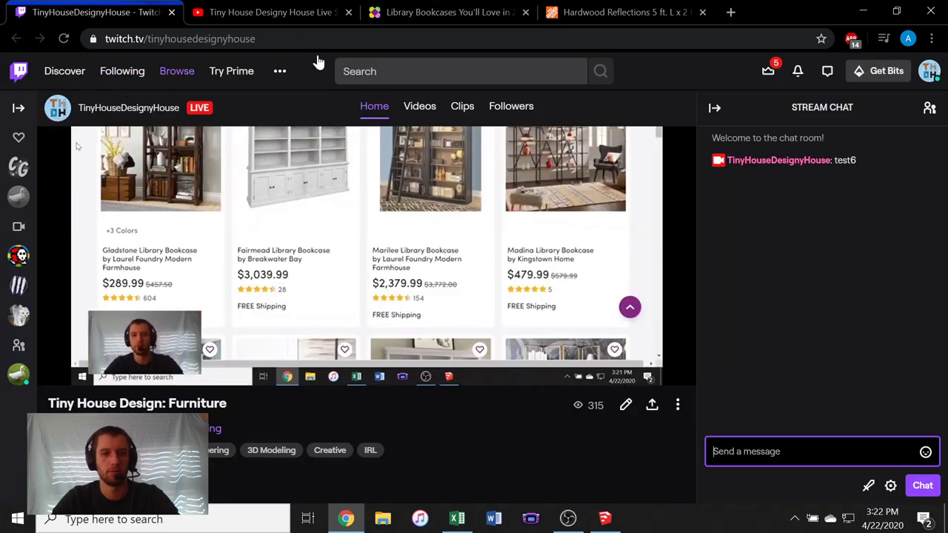
click(497, 11)
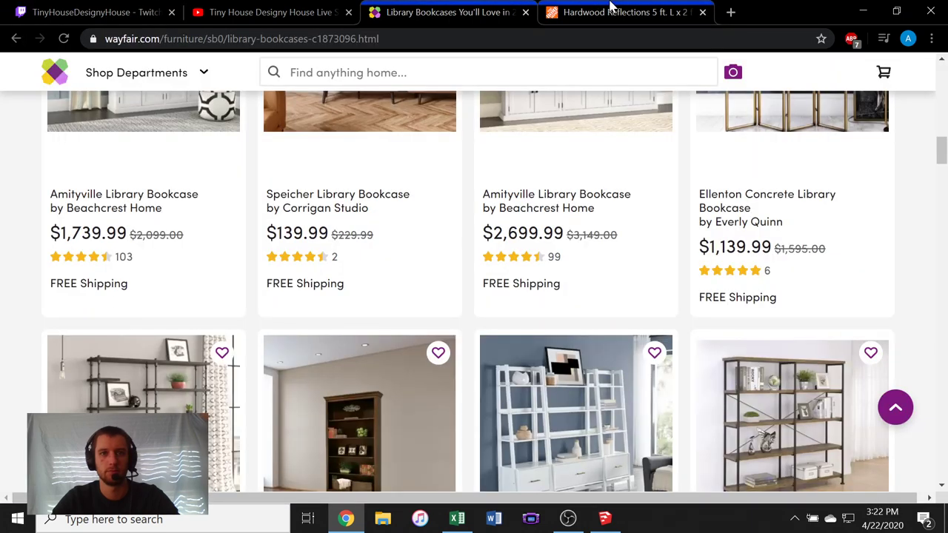
- Return to the Google results for wall size bookshelf and open the Amazon Bookshelf for Wall result
click(16, 39)
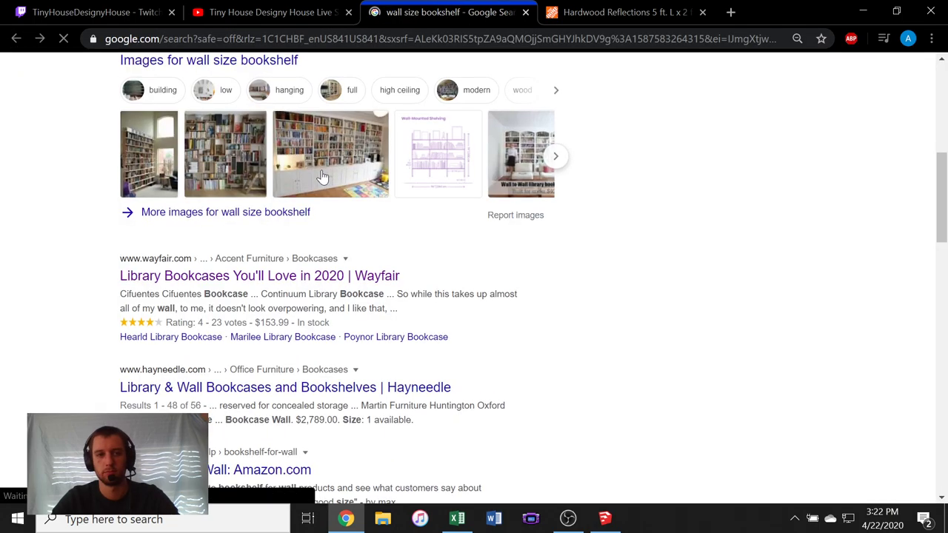
scroll(318, 175, up, 6)
scroll(317, 174, down, 7)
scroll(317, 172, down, 2)
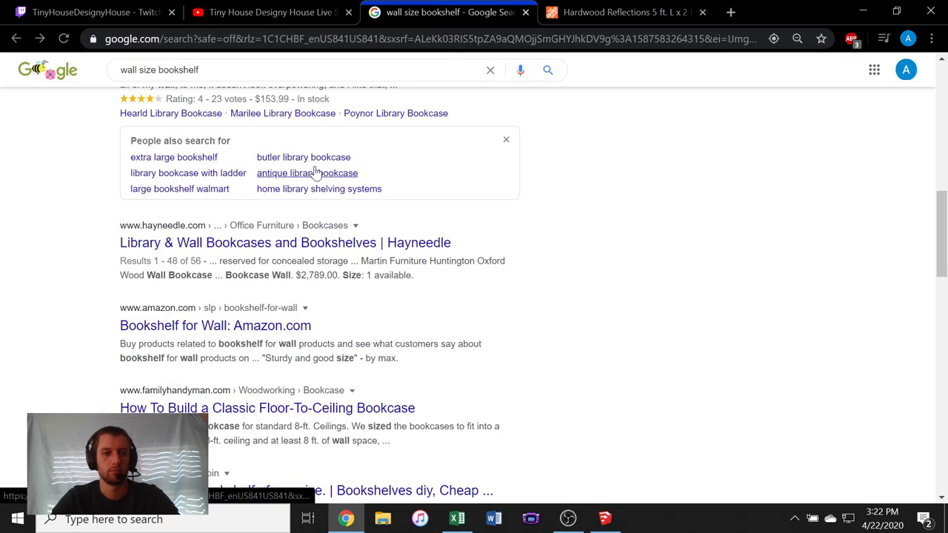
scroll(210, 224, down, 1)
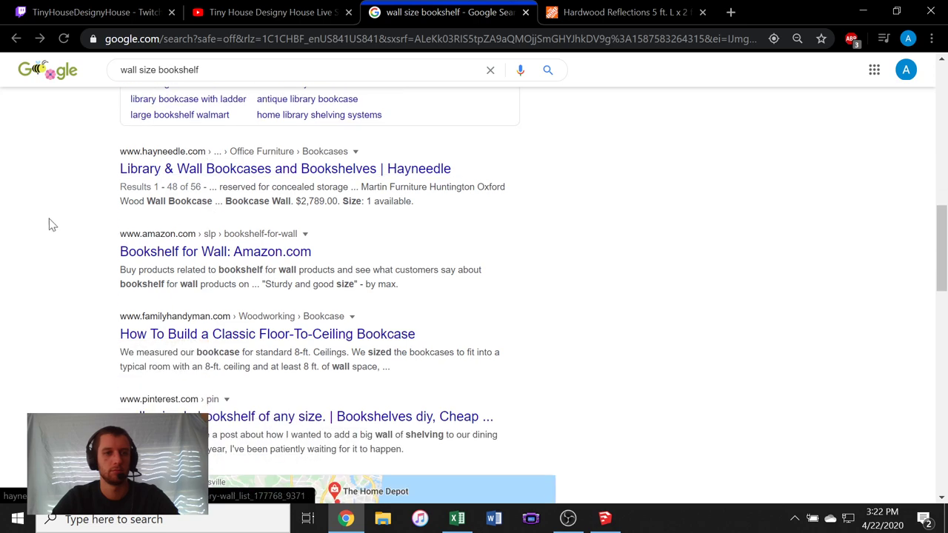
click(157, 252)
- Look through the Amazon list of wall bookshelves for a unit comparable to the built-in one
scroll(326, 228, down, 4)
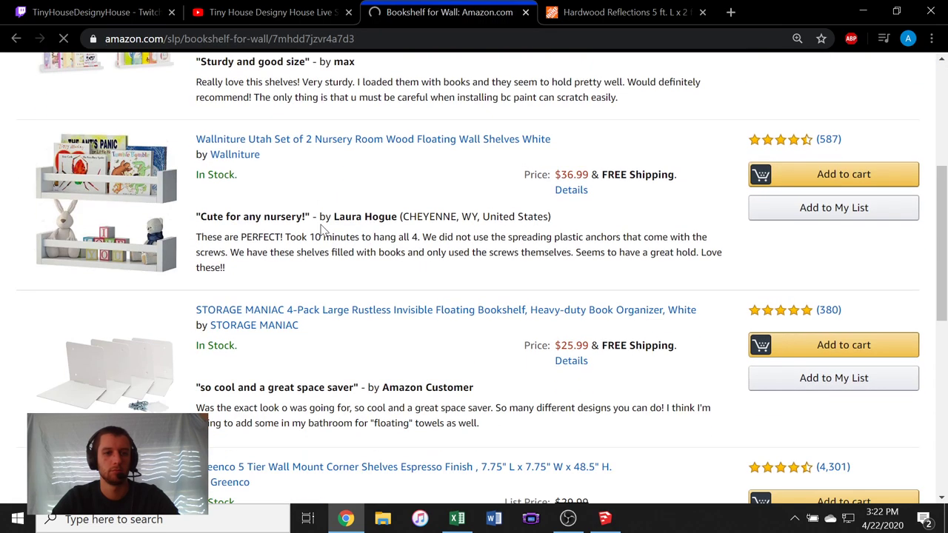
scroll(321, 231, down, 8)
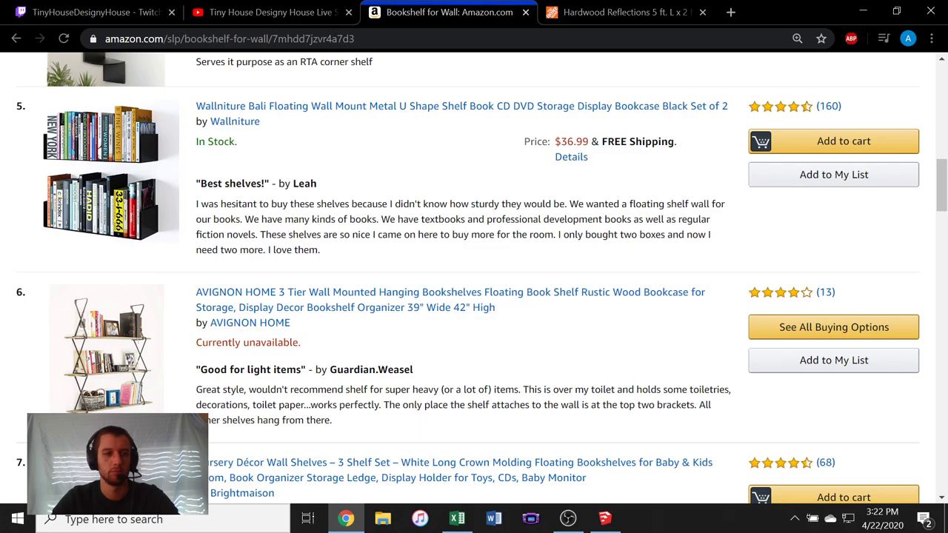
scroll(318, 230, down, 18)
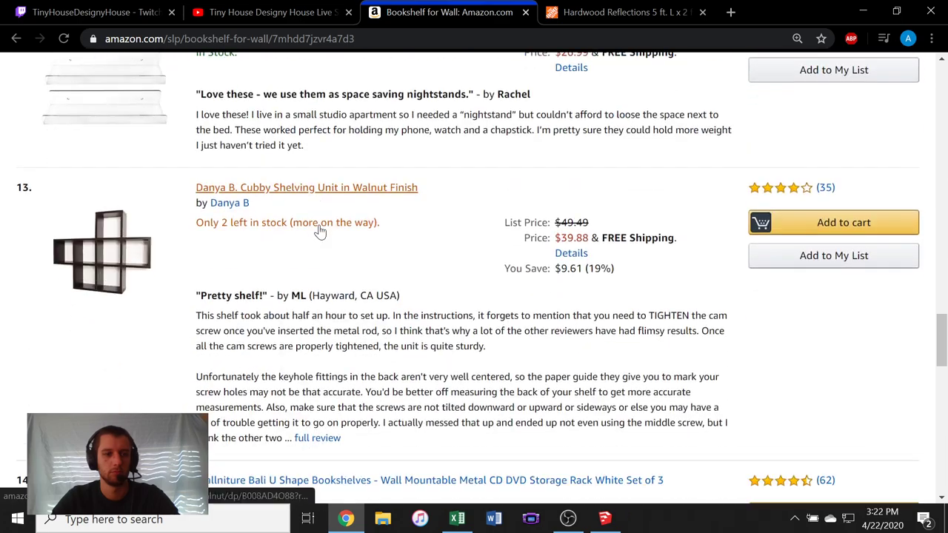
scroll(319, 232, down, 10)
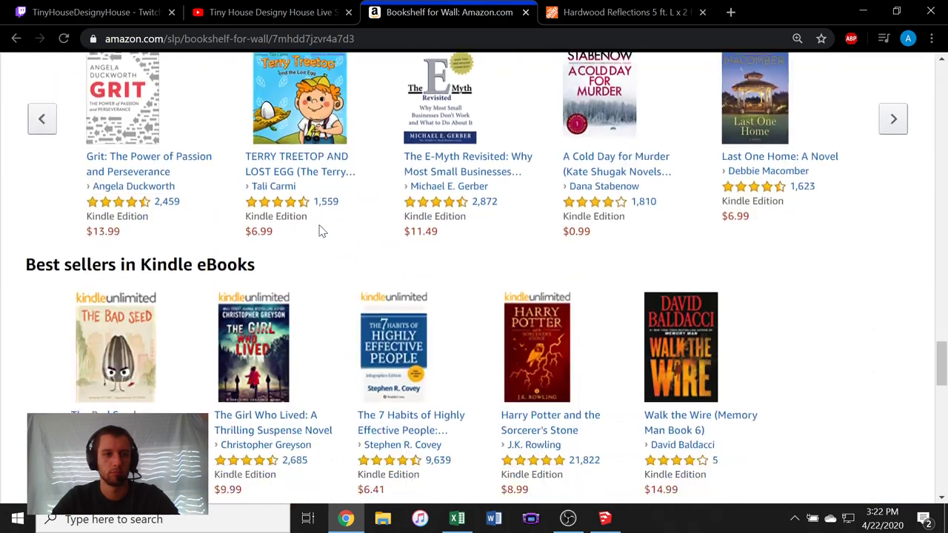
scroll(580, 439, up, 2)
- Switch to SketchUp and inspect the wooden desk group beside the built-in bookshelf, opening and closing it for editing
click(604, 521)
mouse_move(422, 281)
middle_down()
mouse_move(439, 282)
mouse_move(567, 365)
mouse_move(448, 337)
mouse_move(282, 337)
mouse_move(573, 366)
mouse_move(496, 370)
middle_up()
scroll(497, 372, up, 3)
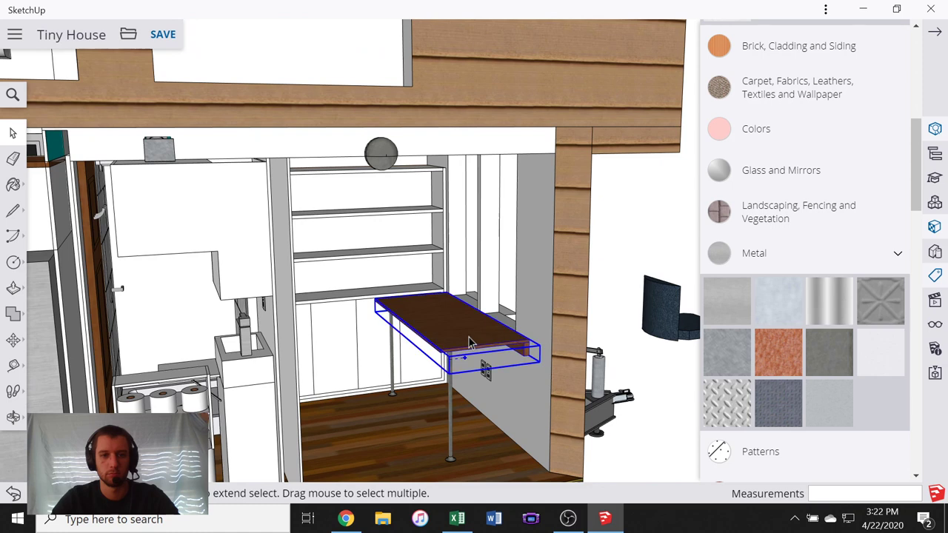
double_click(470, 355)
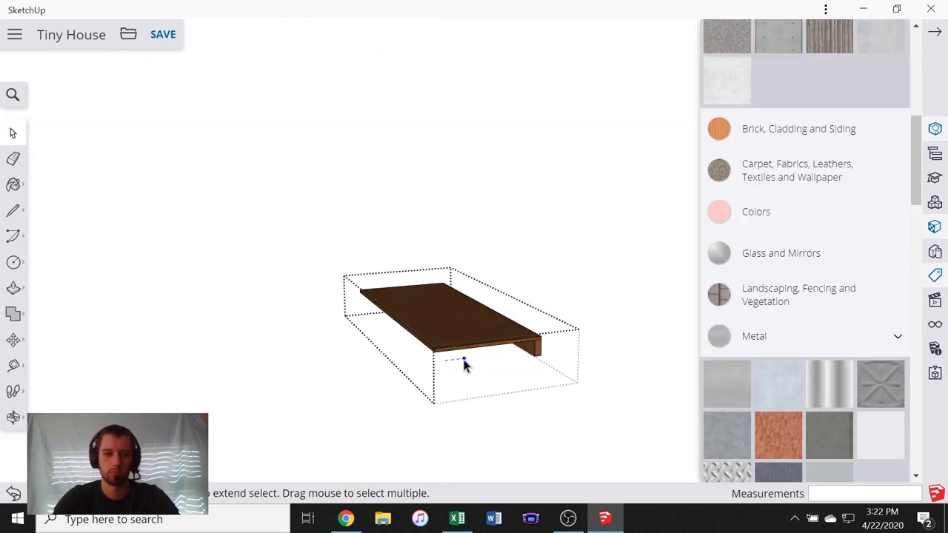
click(516, 137)
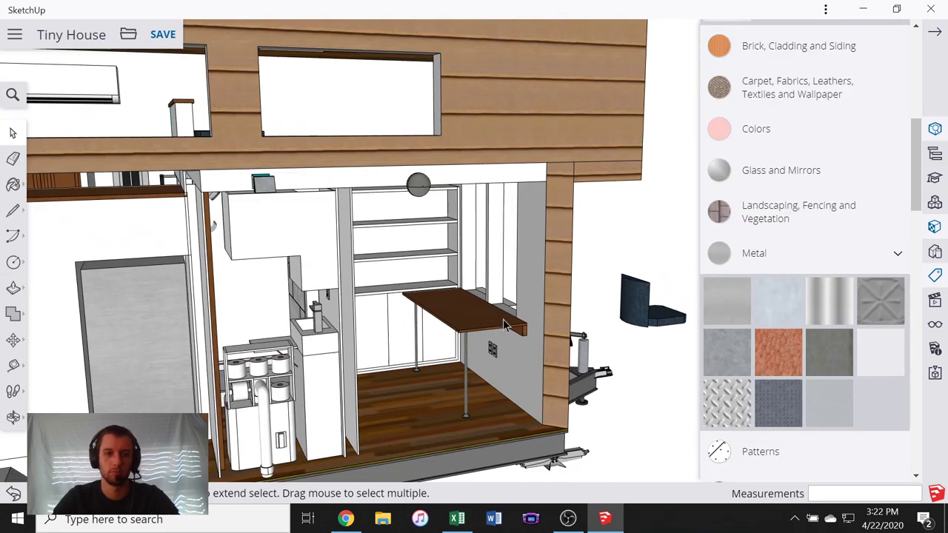
- Examine the tiny house from the trailer hitch end around to the living area, kitchen, wood stove and storage stairs
middle_drag(504, 326, 291, 306)
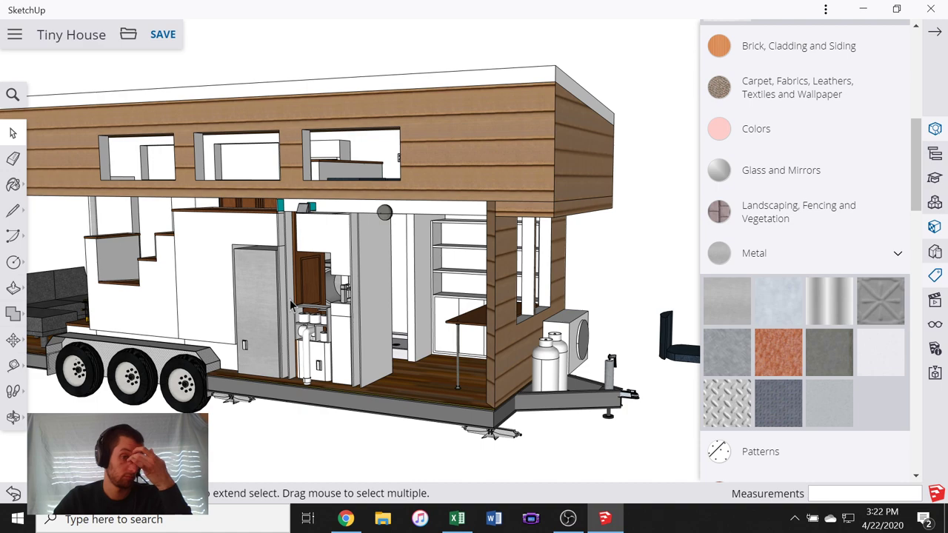
scroll(288, 308, down, 5)
middle_drag(171, 360, 630, 389)
middle_drag(287, 400, 447, 362)
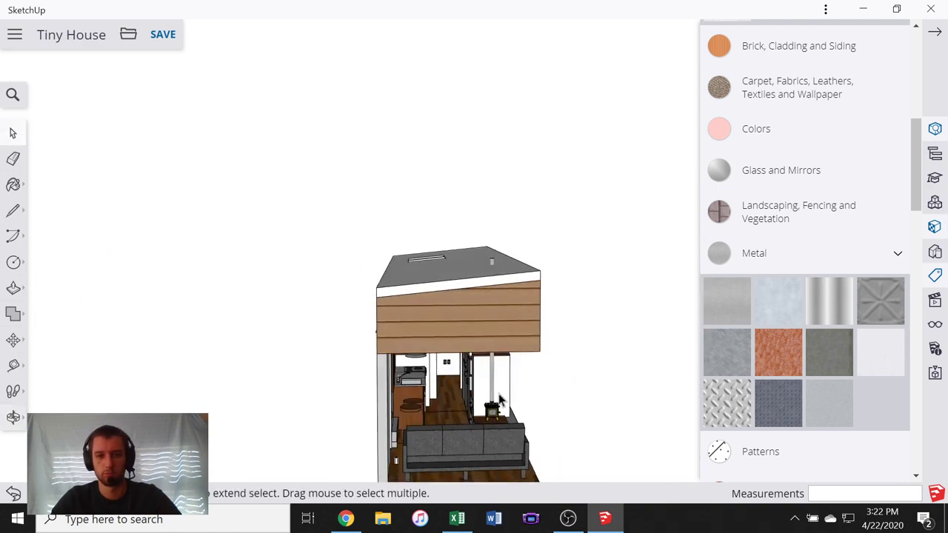
scroll(444, 385, up, 5)
scroll(439, 419, up, 4)
middle_drag(439, 419, 454, 300)
scroll(453, 298, down, 4)
scroll(274, 327, up, 4)
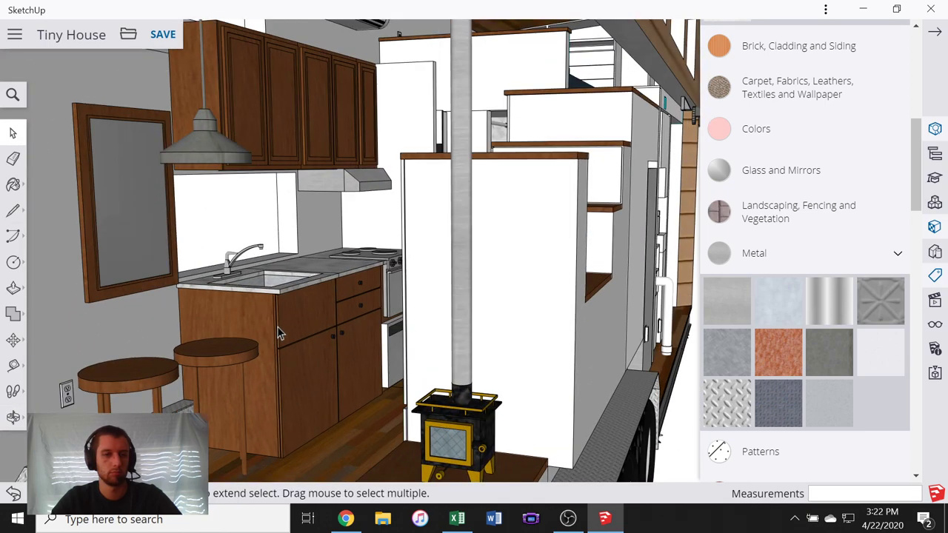
scroll(327, 268, down, 5)
middle_drag(359, 297, 321, 297)
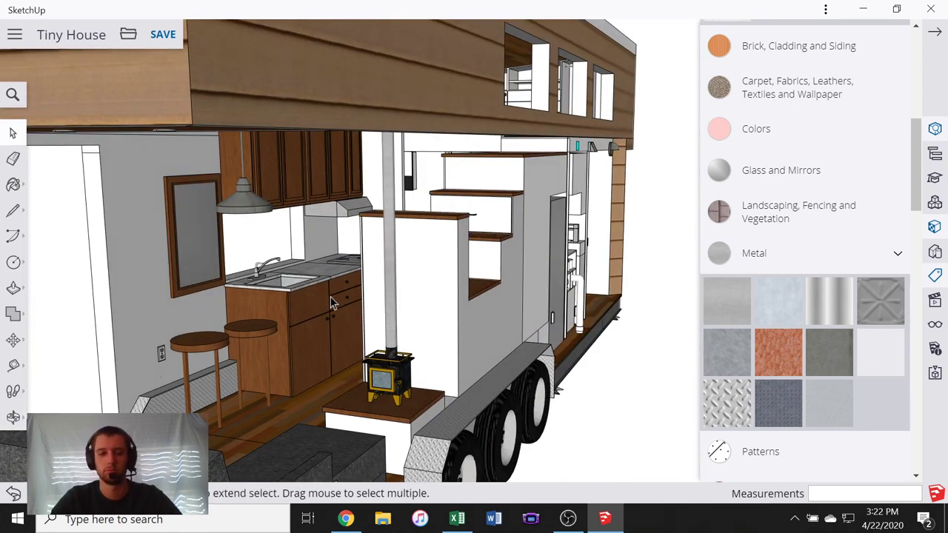
scroll(353, 307, down, 2)
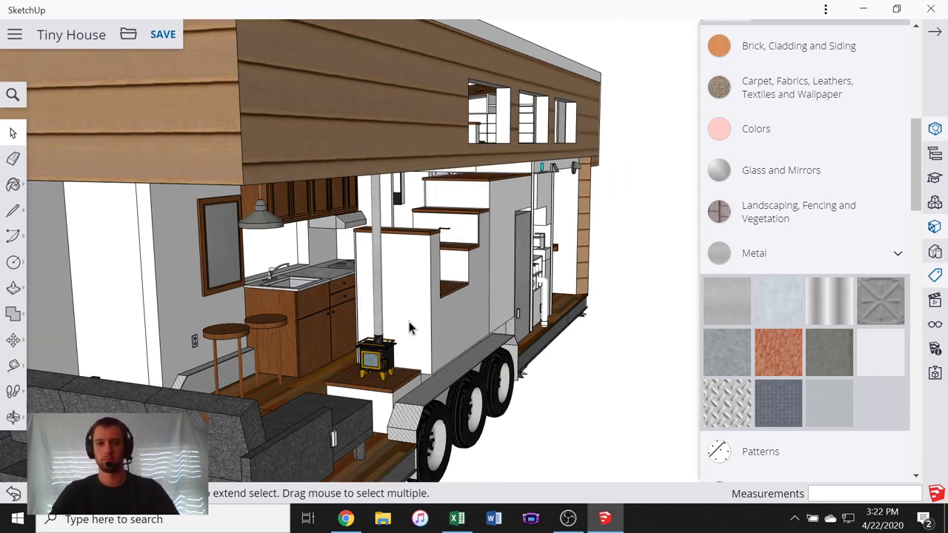
- Check the stream status in OBS, return to SketchUp and view the built-in bookshelf and desk up close
click(569, 520)
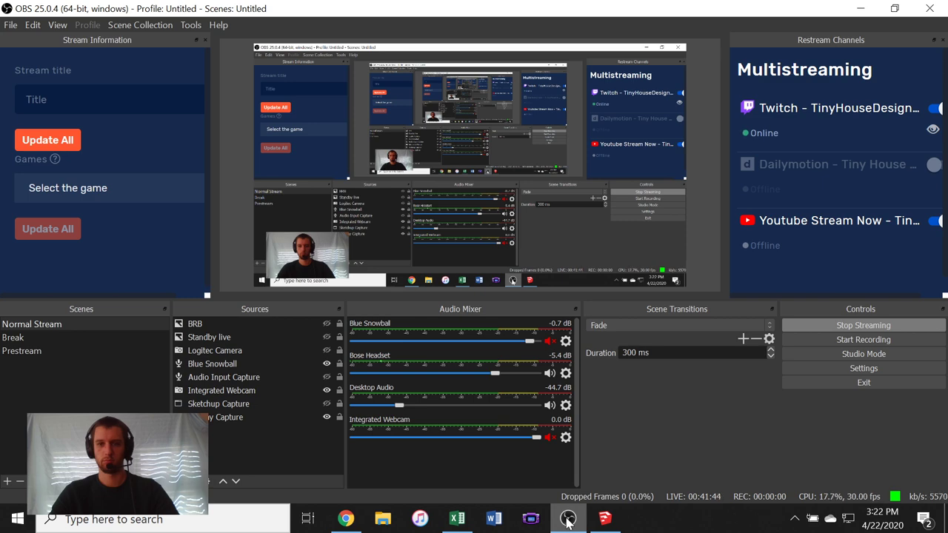
click(567, 519)
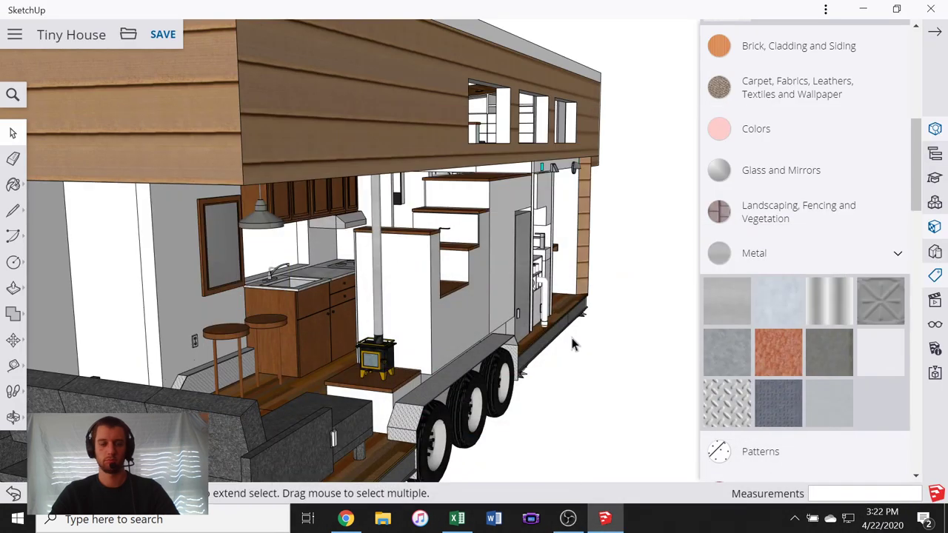
middle_drag(590, 331, 268, 333)
scroll(312, 332, down, 3)
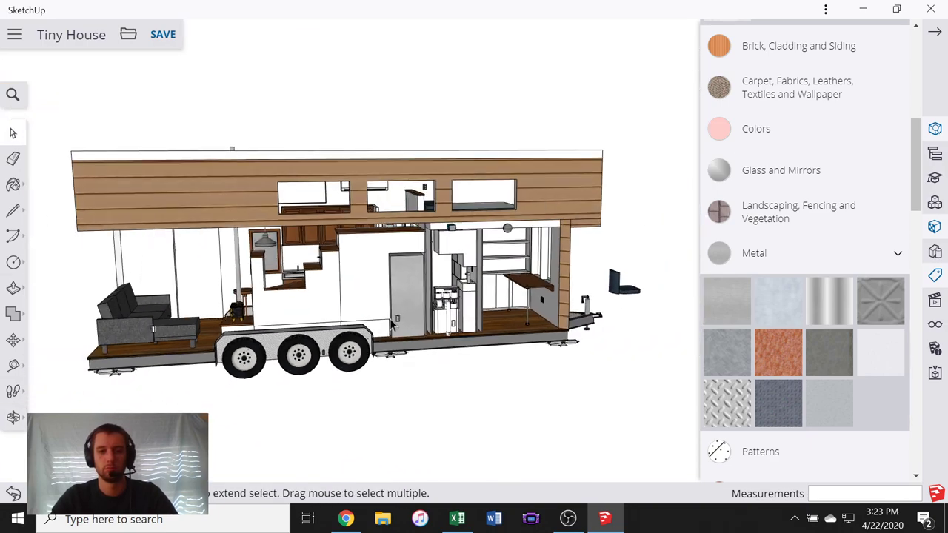
scroll(389, 318, down, 1)
scroll(542, 261, up, 9)
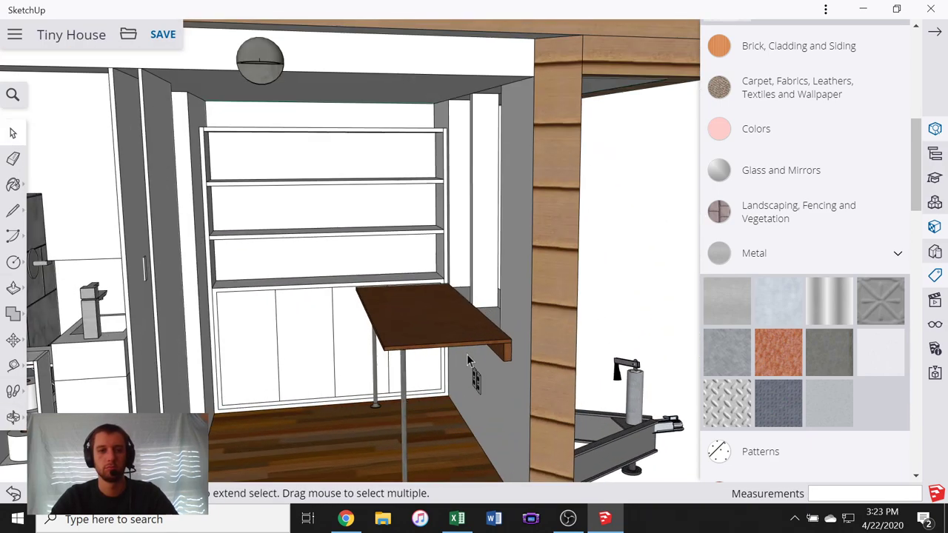
middle_drag(469, 360, 282, 305)
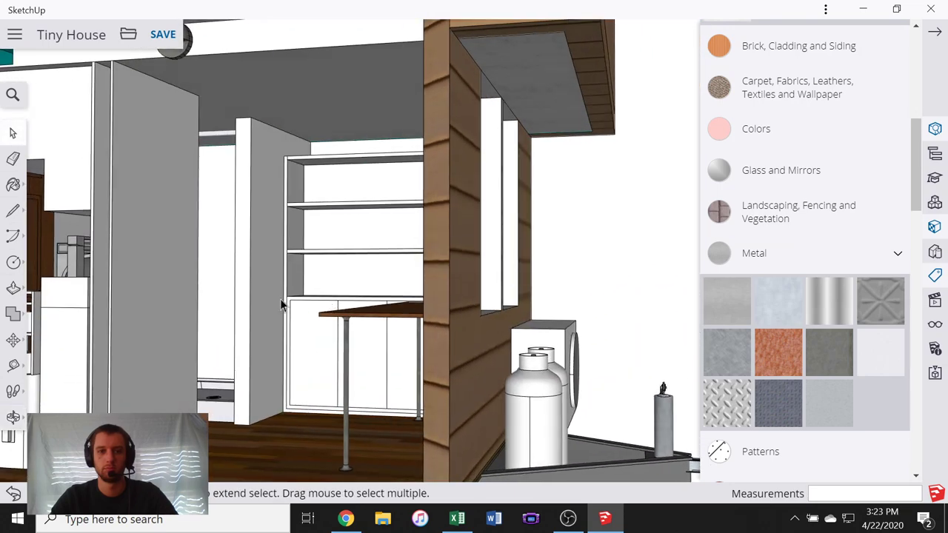
- Examine the open side of the tiny house, the storage stairs and kitchen cabinets, and the bookshelf beside the desk
scroll(573, 214, down, 9)
middle_drag(566, 215, 222, 265)
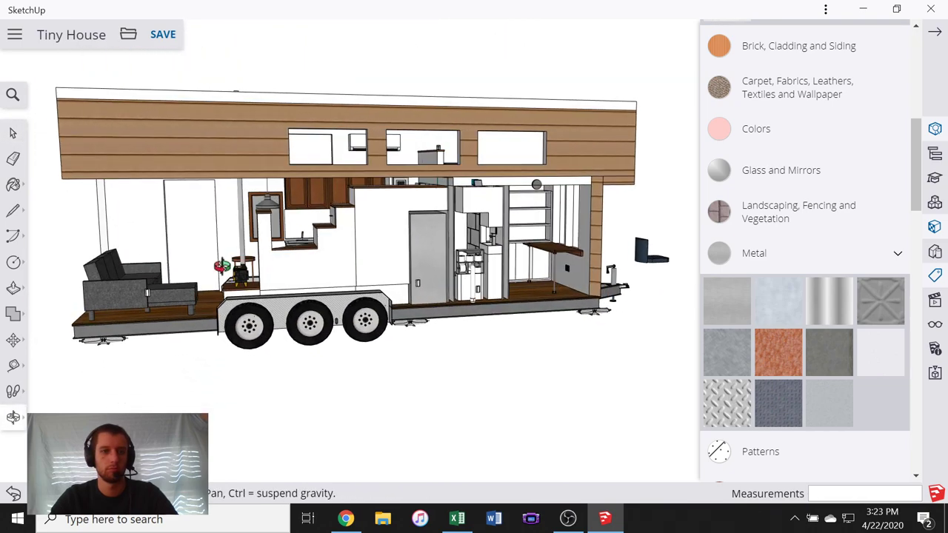
scroll(370, 204, up, 10)
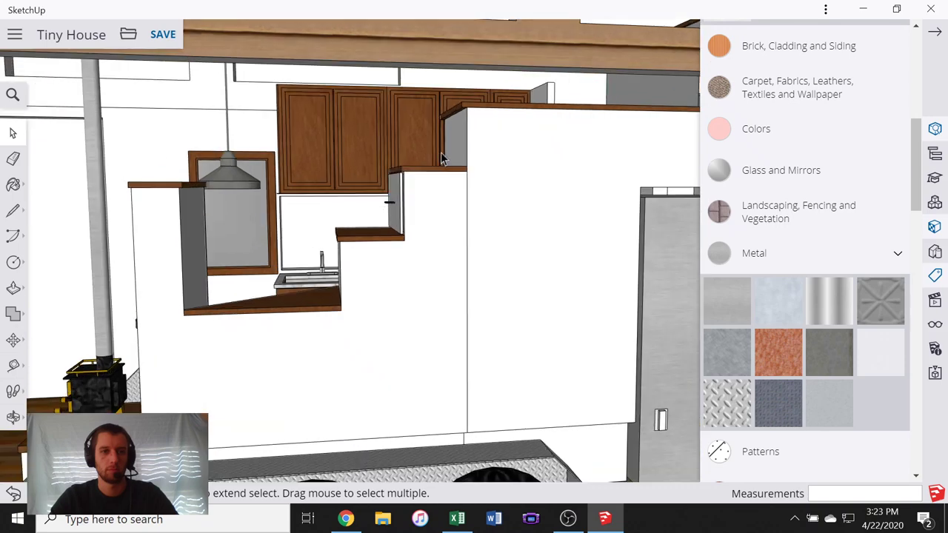
scroll(413, 178, up, 8)
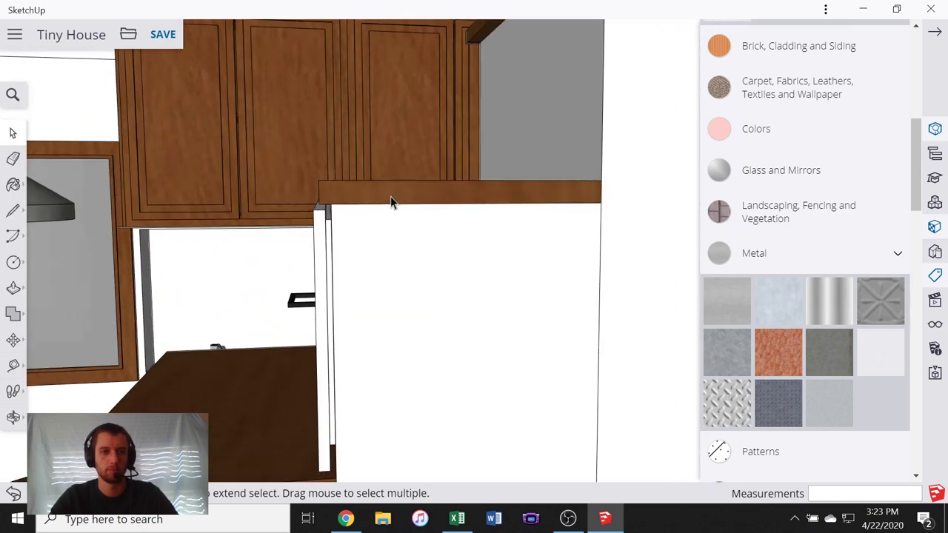
scroll(264, 201, down, 10)
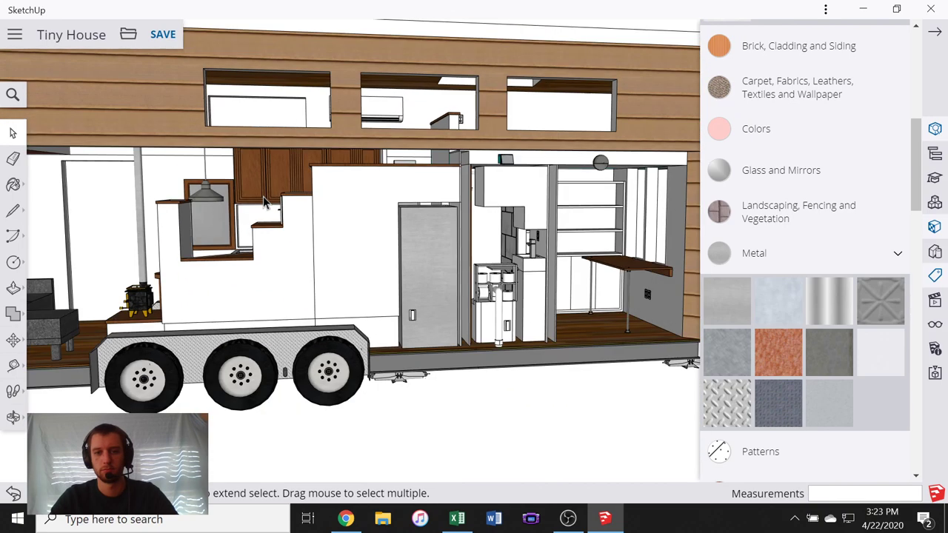
scroll(264, 201, down, 5)
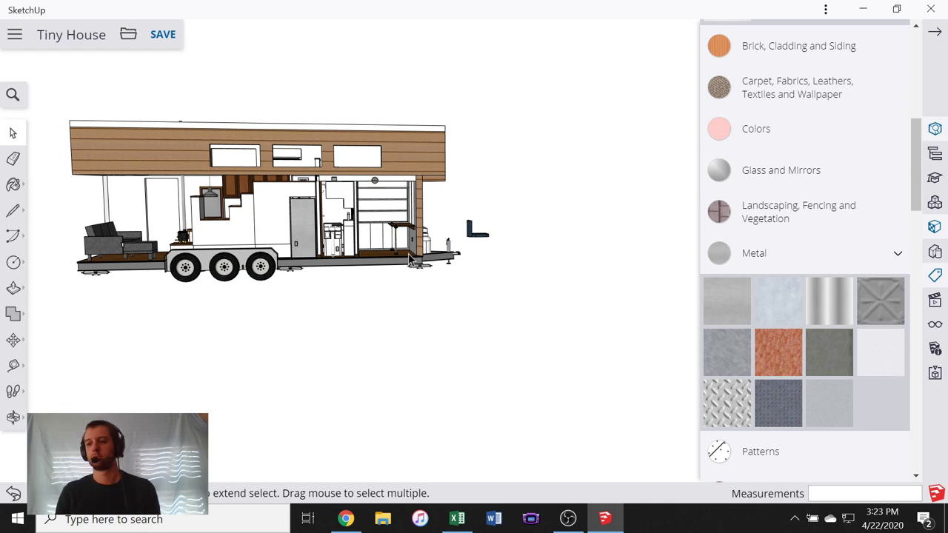
scroll(408, 253, up, 5)
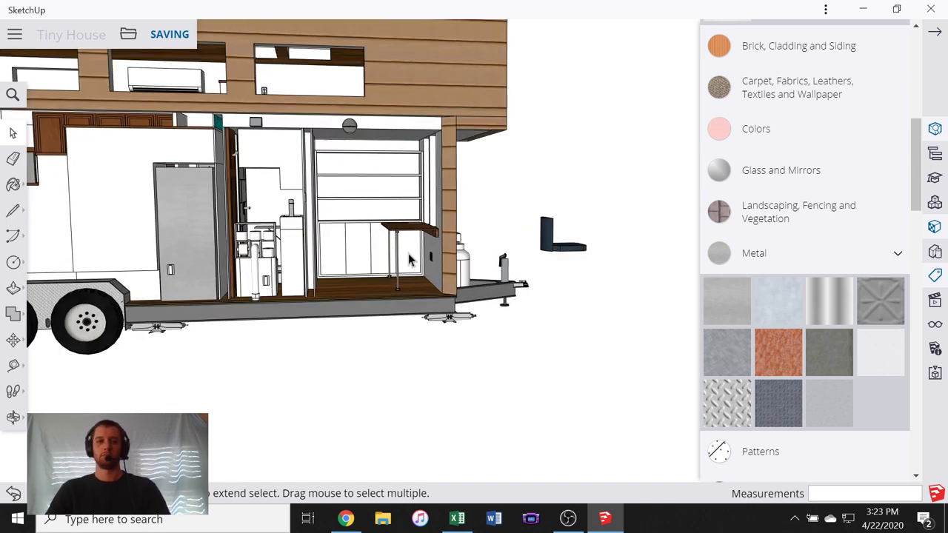
scroll(374, 237, up, 5)
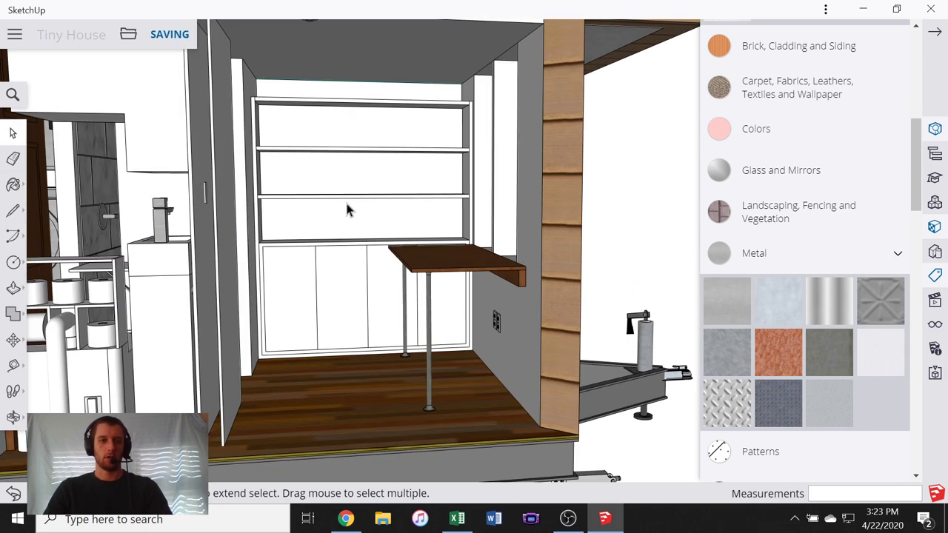
- Select the built-in bookshelf behind the desk and open the Wood material collection
click(345, 200)
scroll(836, 297, up, 3)
scroll(873, 234, up, 2)
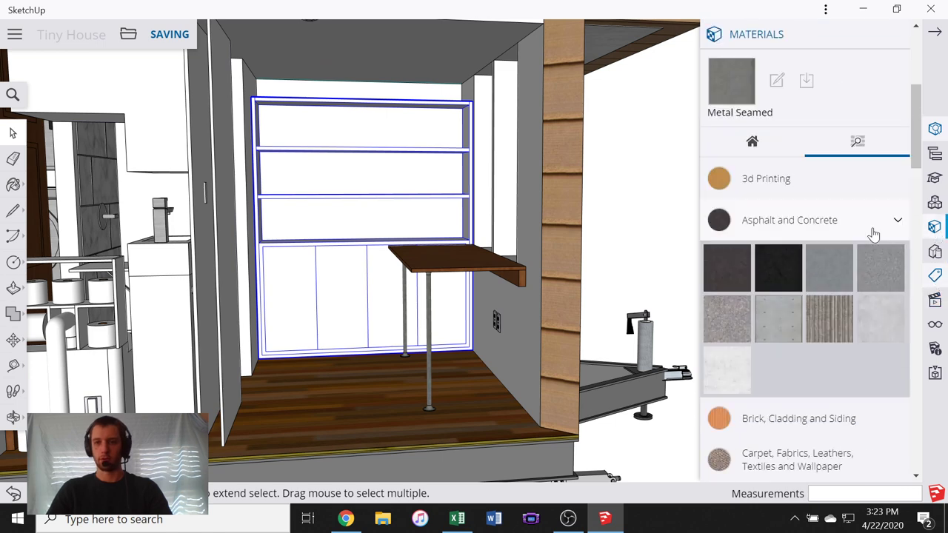
scroll(763, 267, down, 12)
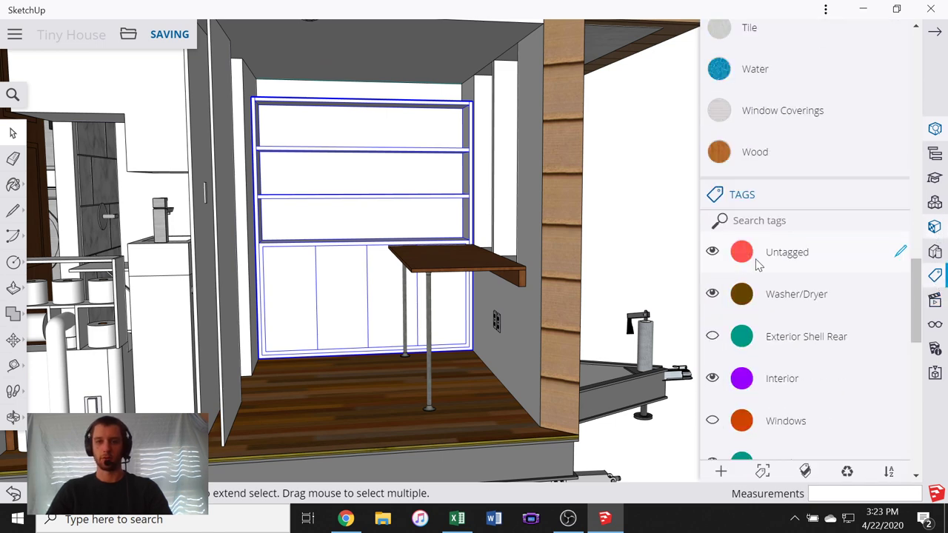
scroll(773, 103, up, 1)
click(774, 92)
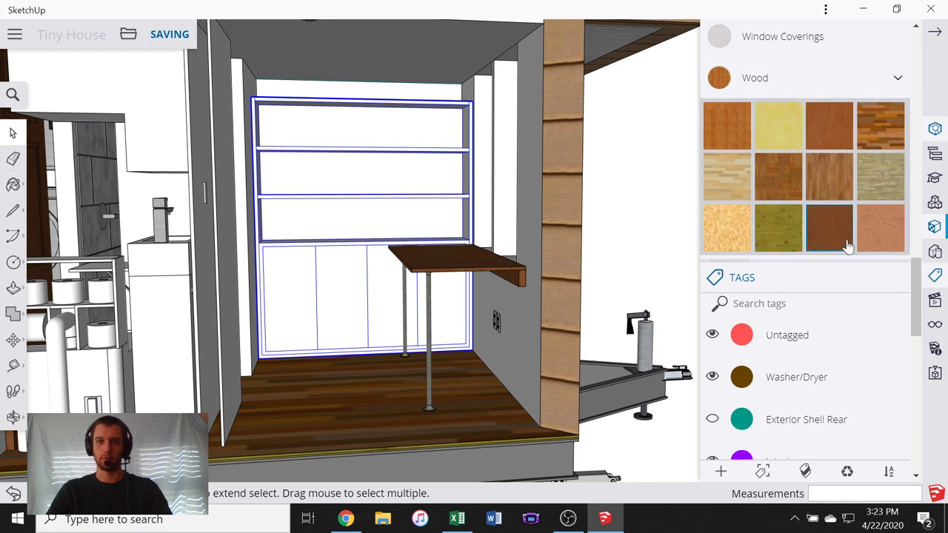
- Open the bookshelf group for editing and paint the back panels of its two upper compartments with the dark brown wood
double_click(372, 185)
click(810, 230)
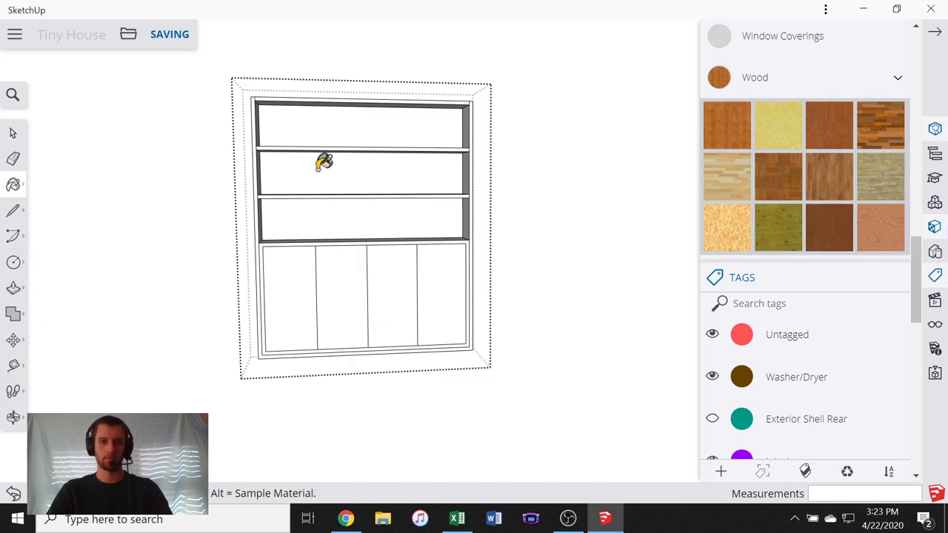
click(324, 162)
click(349, 127)
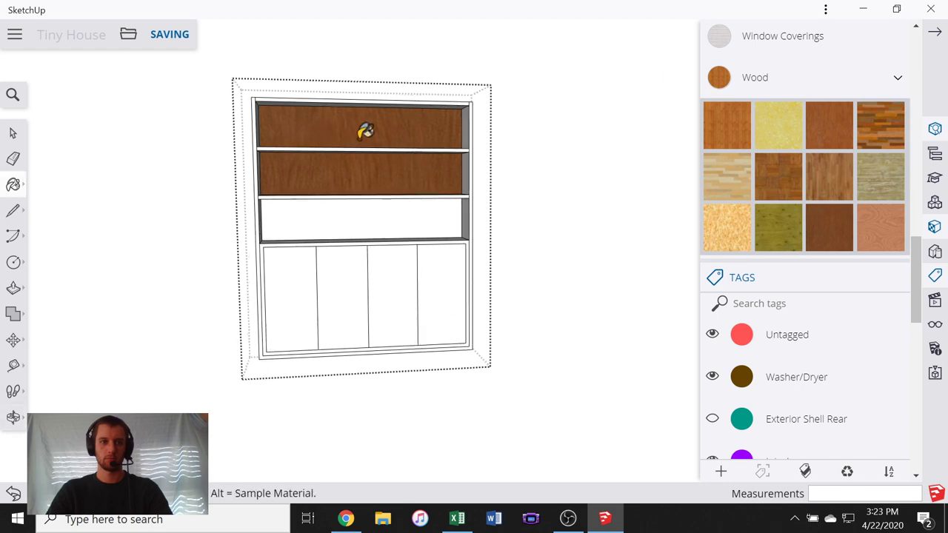
- Apply the dark brown wood to all faces of the bookshelf and close the group
mouse_move(348, 154)
middle_down()
mouse_move(417, 218)
mouse_move(451, 233)
middle_up()
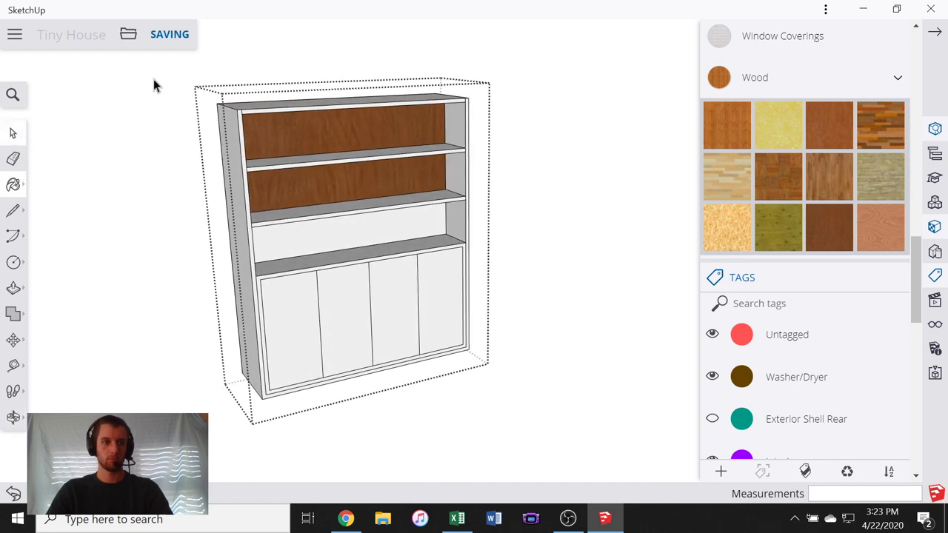
key(space)
mouse_move(142, 59)
mouse_down()
mouse_move(501, 402)
mouse_move(548, 422)
mouse_up()
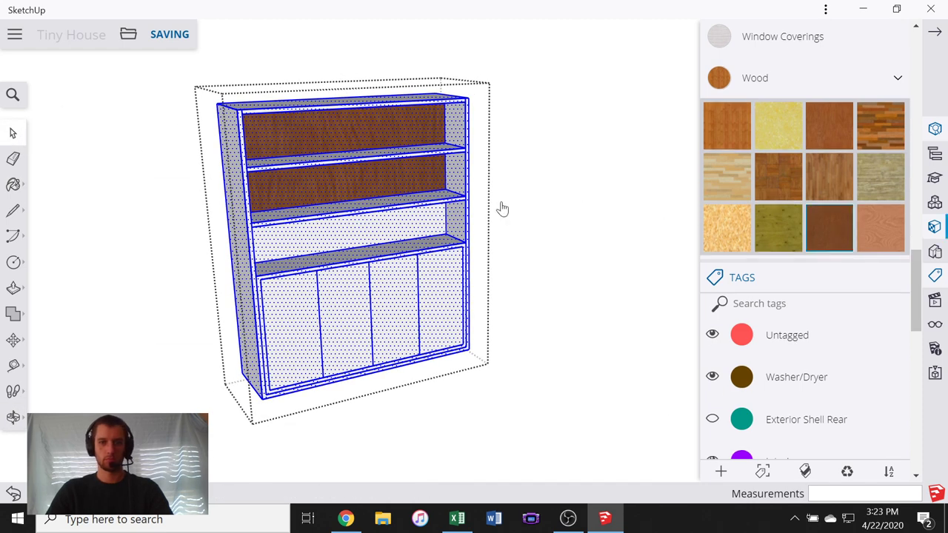
key(b)
click(346, 173)
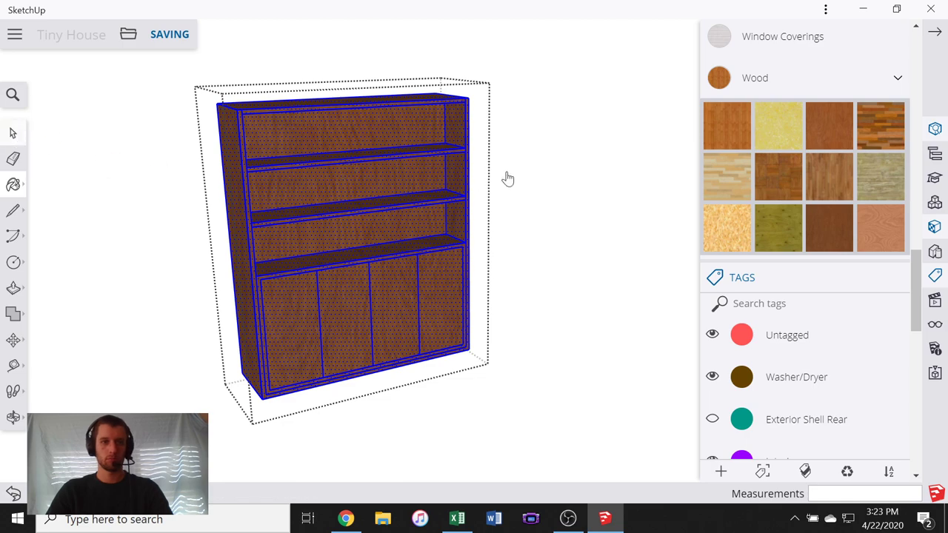
key(space)
click(564, 173)
- Examine the wood-finished bookshelf in place beside the desk, both close up and from the open side of the house
scroll(474, 250, down, 6)
middle_drag(475, 250, 300, 275)
scroll(572, 283, up, 3)
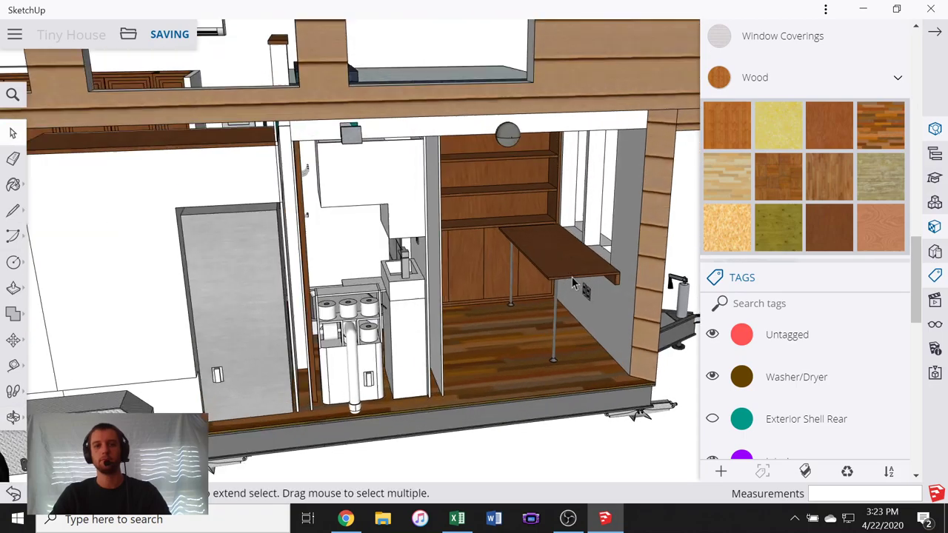
scroll(571, 284, up, 3)
middle_drag(501, 229, 448, 191)
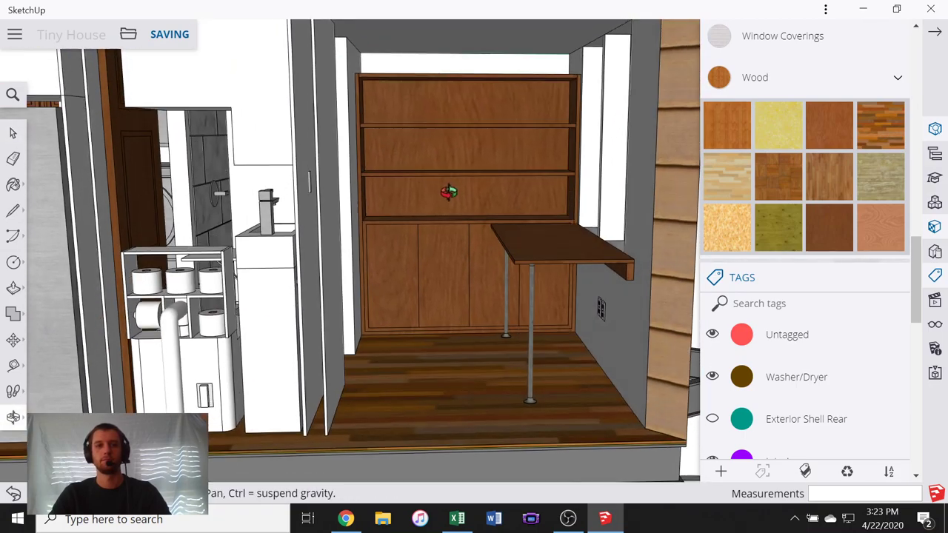
scroll(505, 193, up, 6)
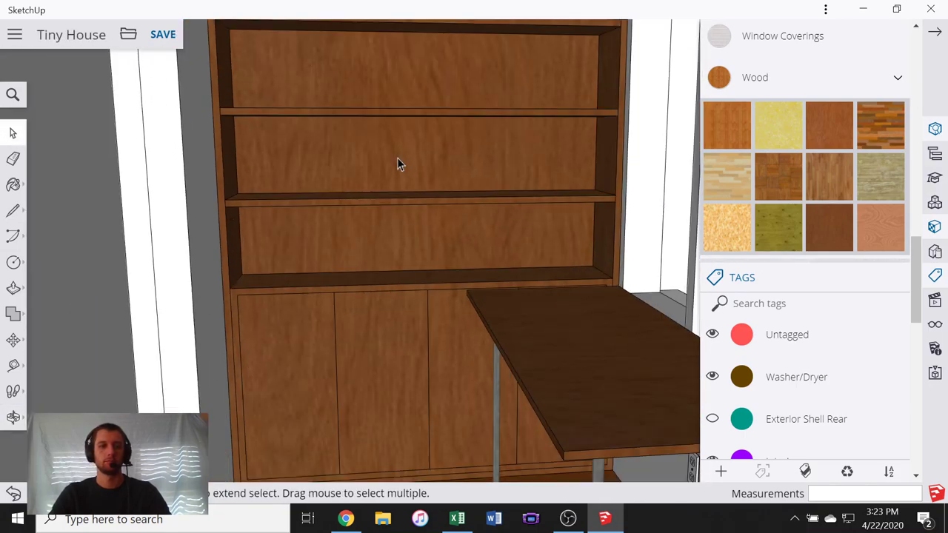
scroll(400, 166, down, 3)
middle_drag(423, 285, 482, 319)
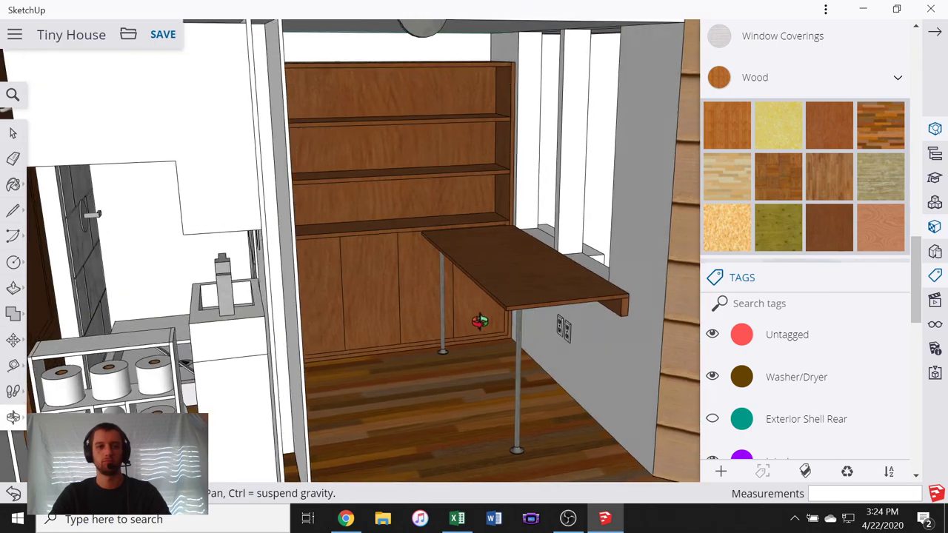
- Examine the kitchen, bar stools, wood stove and storage stairs, finishing with the whole tiny house in view
scroll(489, 269, down, 6)
scroll(508, 270, down, 3)
scroll(183, 299, up, 3)
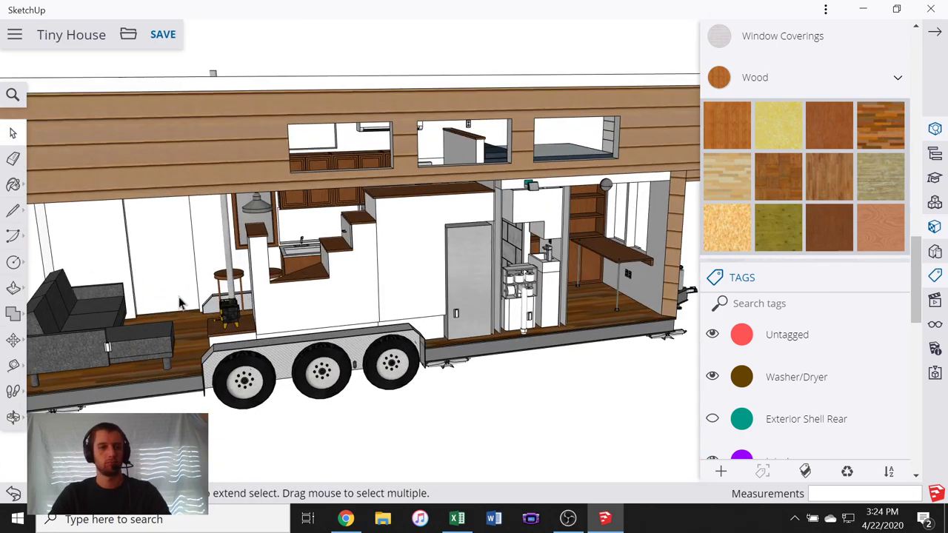
middle_drag(183, 300, 531, 277)
scroll(460, 326, up, 5)
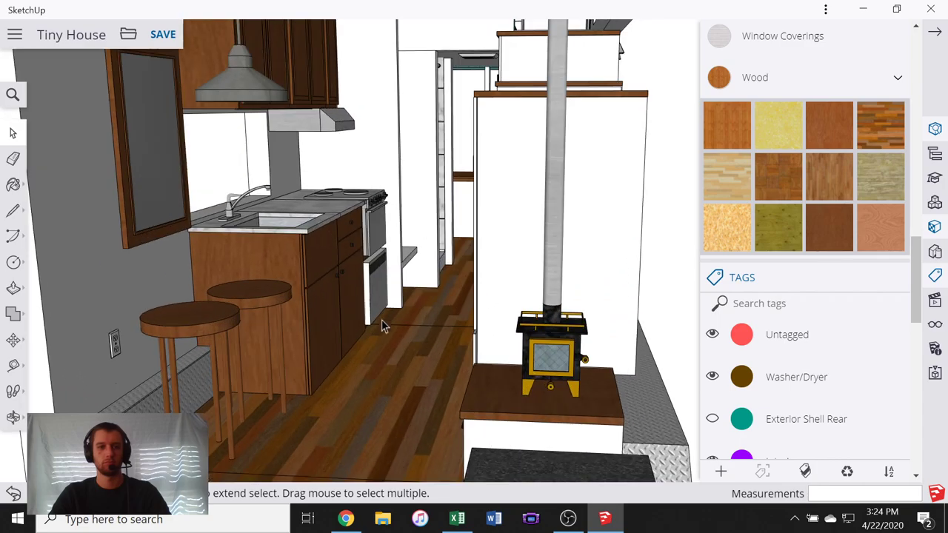
middle_drag(347, 245, 248, 241)
scroll(332, 237, down, 6)
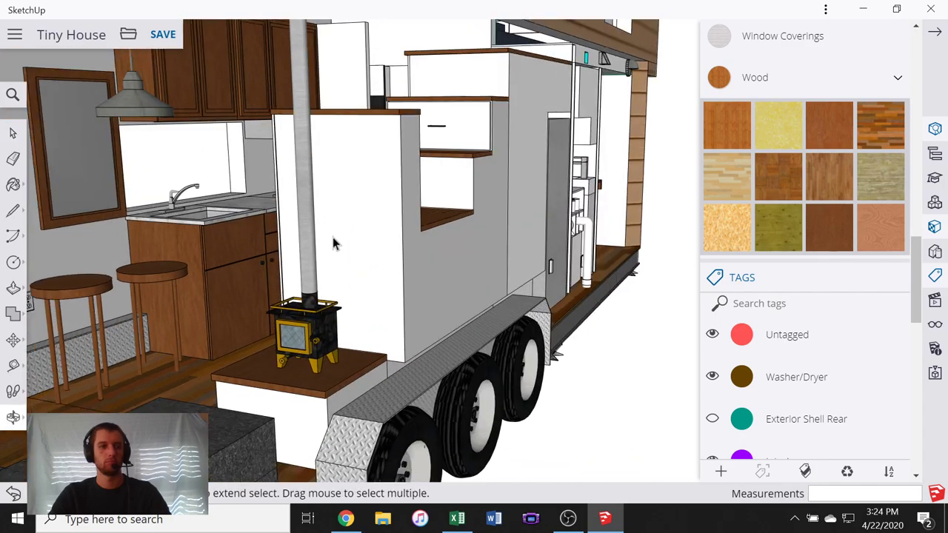
scroll(474, 277, down, 3)
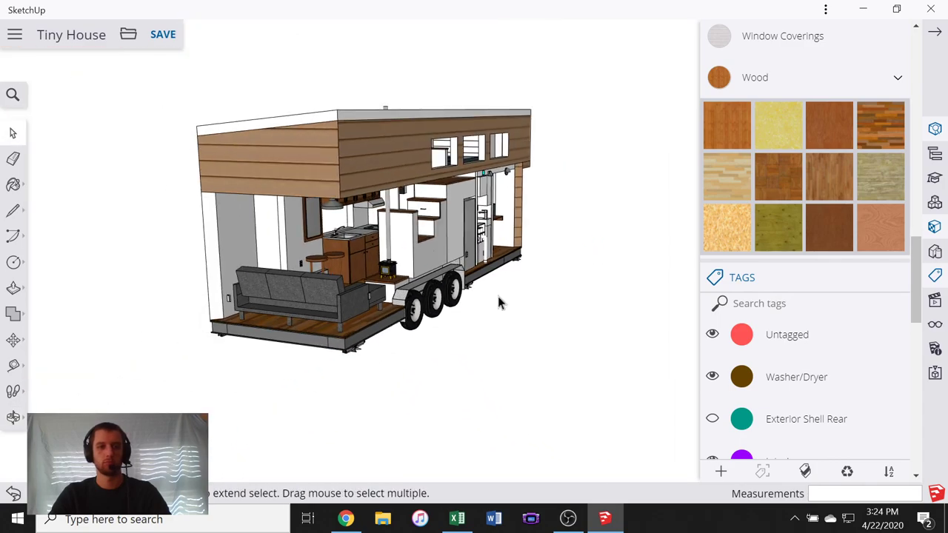
- Switch to OBS and change the stream to the Break scene
click(566, 516)
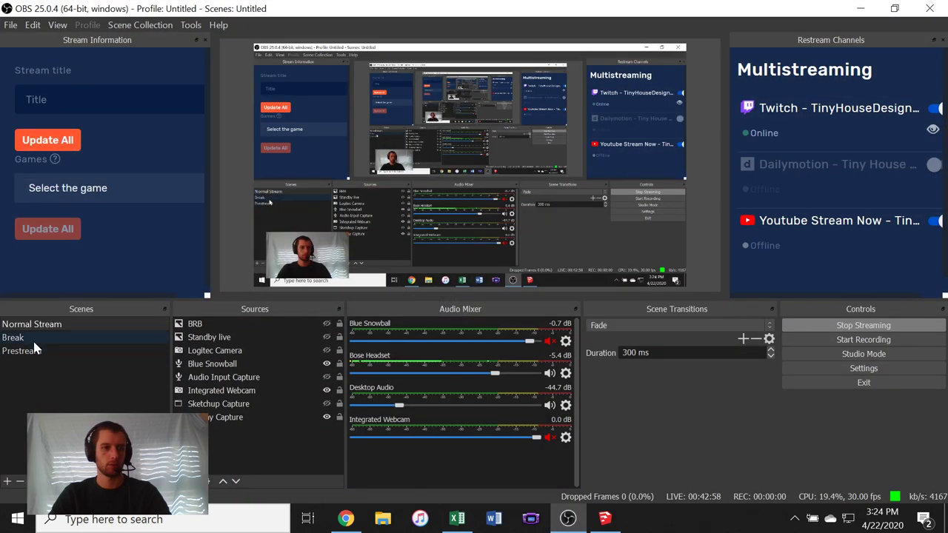
click(33, 338)
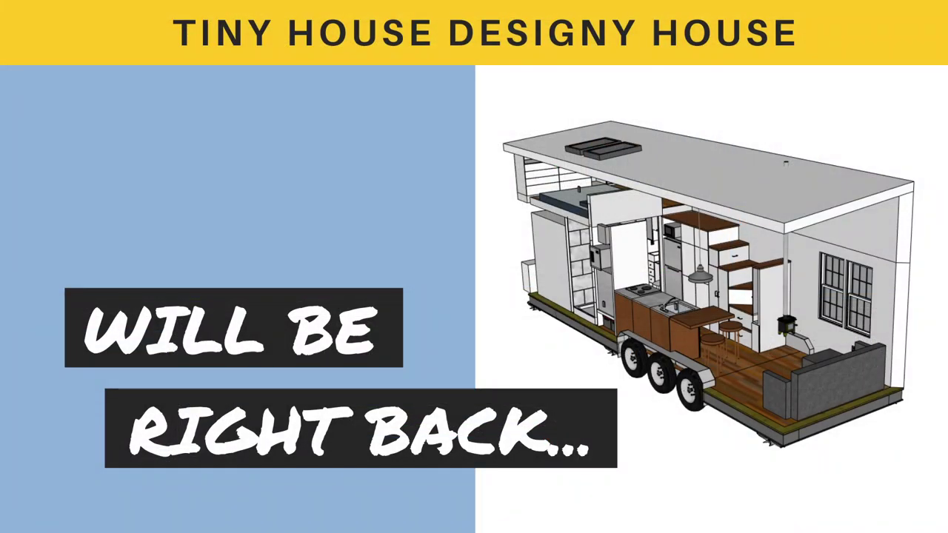
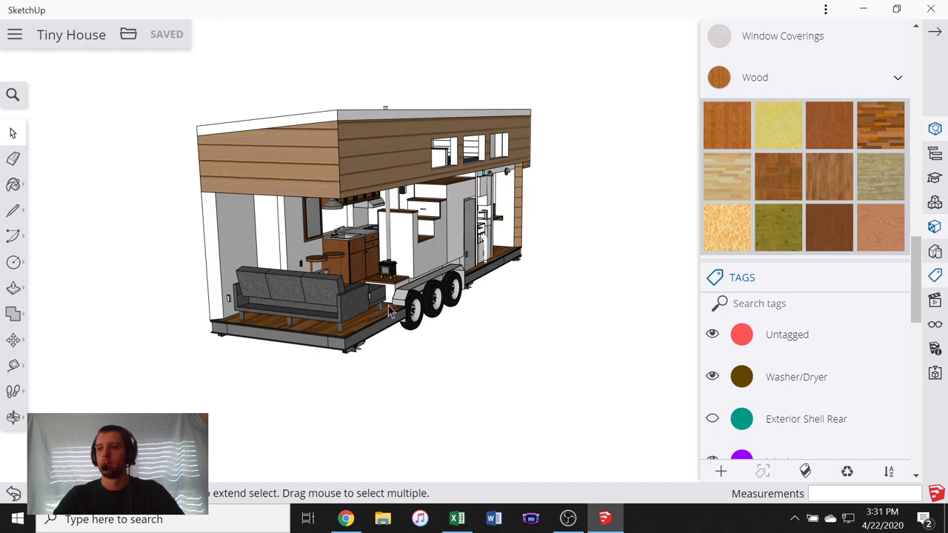
- Inspect the office end of the tiny house, including the wooden bookshelf, desk, bathroom fixtures and trailer hitch
middle_drag(470, 295, 245, 301)
scroll(474, 288, down, 3)
scroll(422, 255, up, 4)
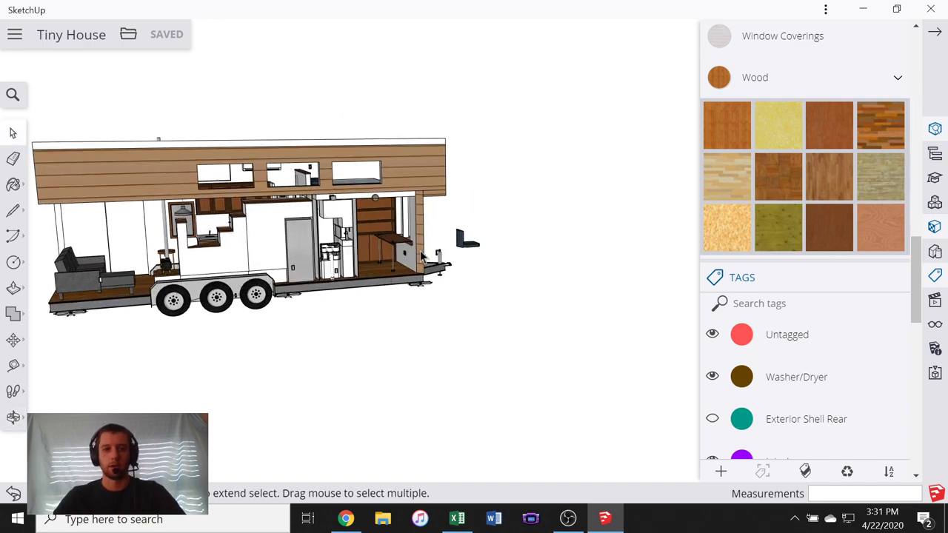
scroll(414, 253, up, 8)
middle_drag(360, 262, 249, 287)
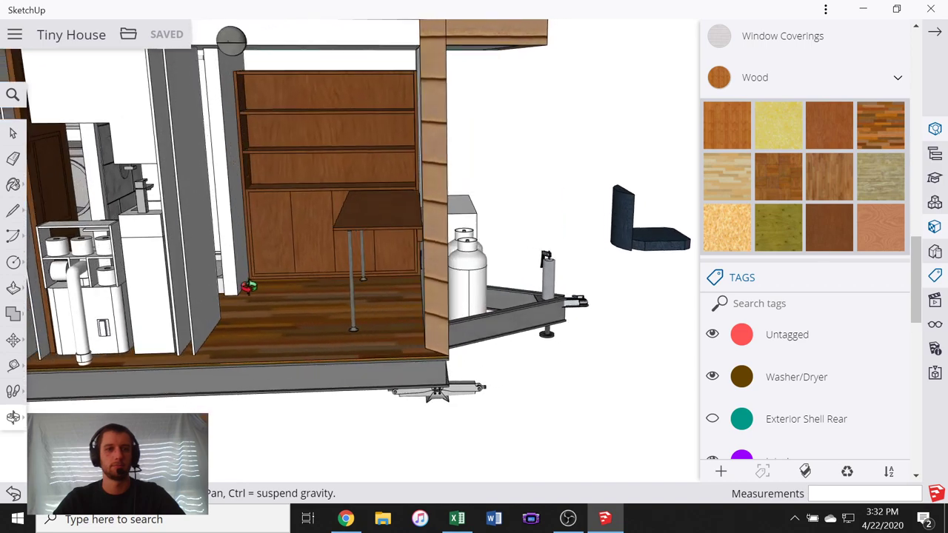
scroll(252, 281, down, 5)
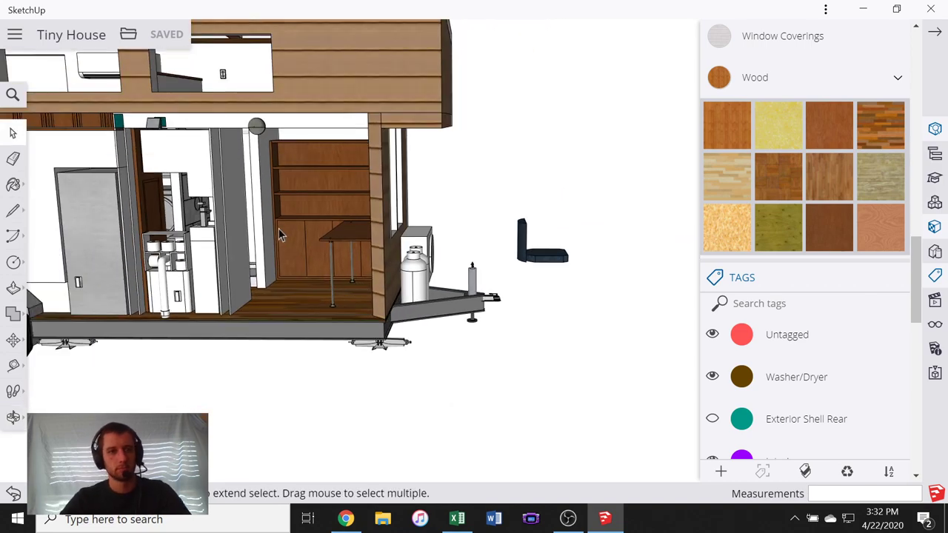
middle_drag(293, 208, 451, 152)
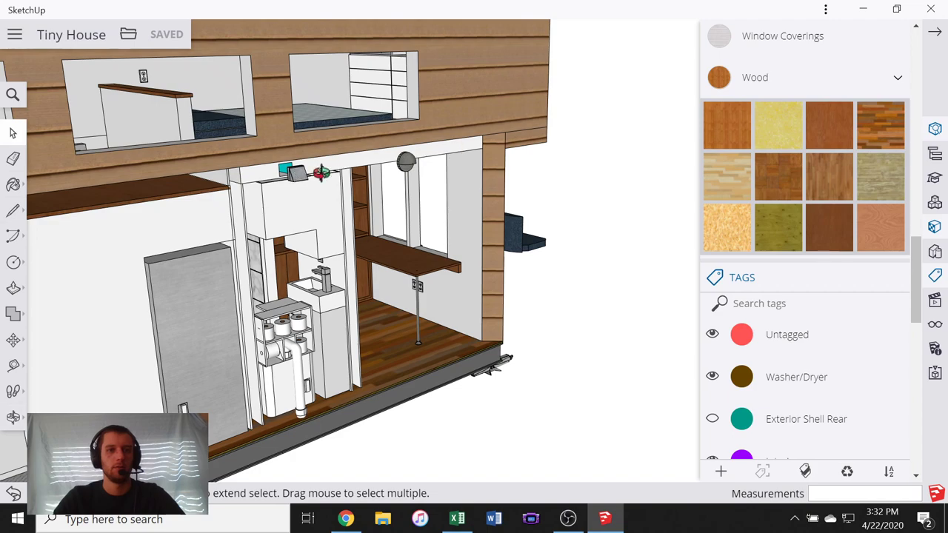
- Inspect the tiny house's living end, including the loft wall, grey sofa, stools, wood stove and kitchen
scroll(391, 174, down, 8)
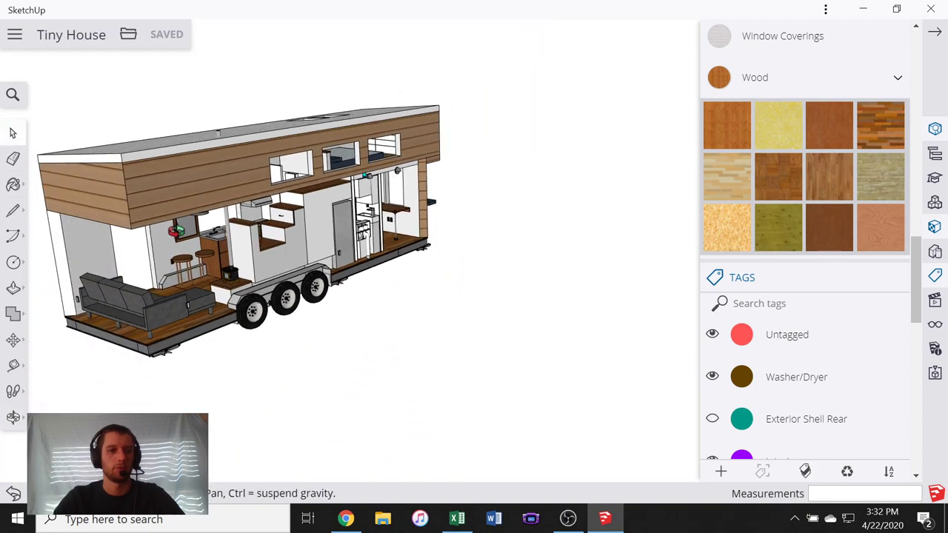
scroll(296, 137, up, 10)
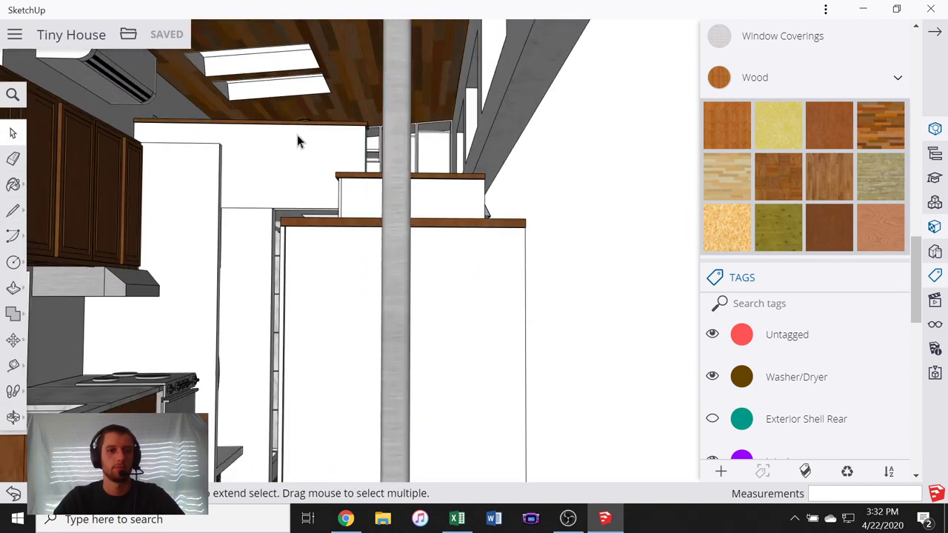
scroll(297, 141, up, 6)
middle_drag(411, 153, 396, 131)
scroll(390, 132, down, 4)
scroll(391, 138, up, 8)
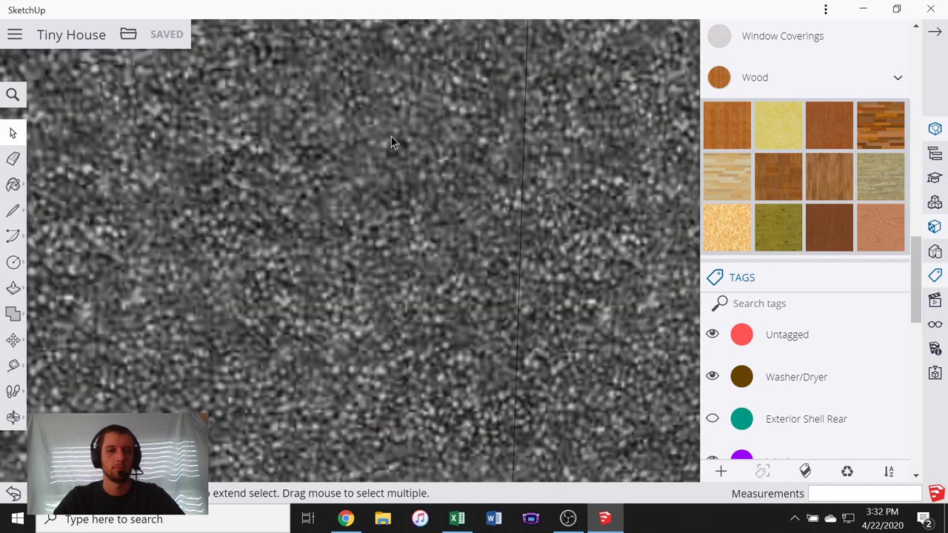
scroll(391, 148, down, 6)
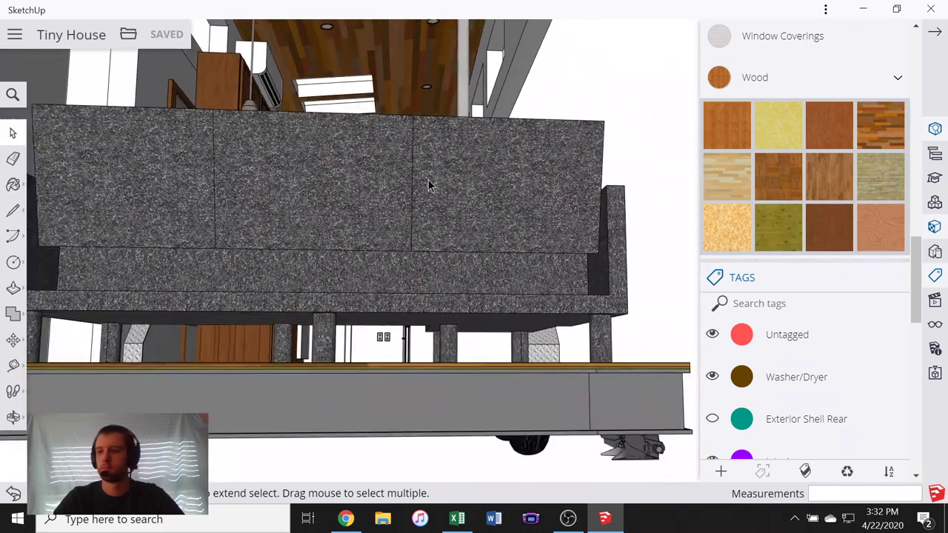
middle_drag(428, 185, 244, 264)
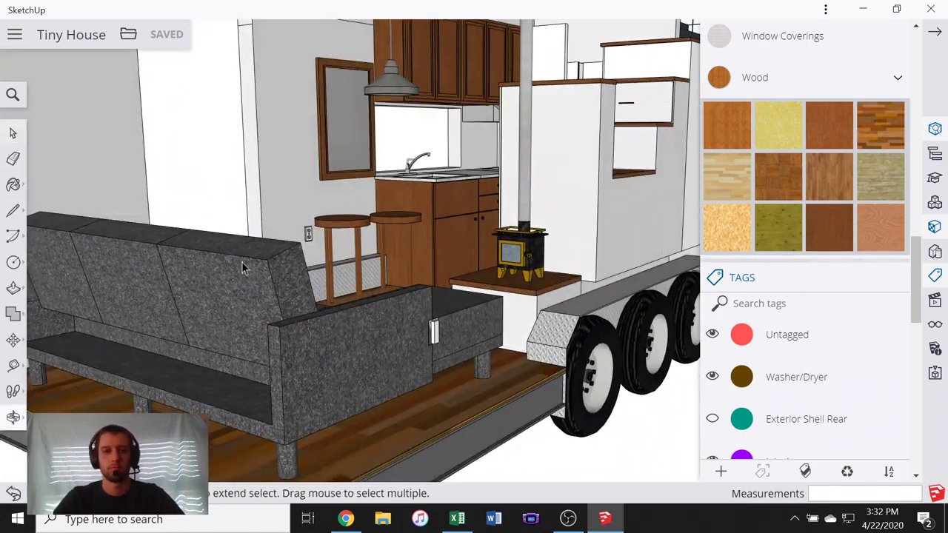
mouse_move(337, 234)
middle_down()
mouse_move(305, 234)
mouse_move(389, 349)
middle_up()
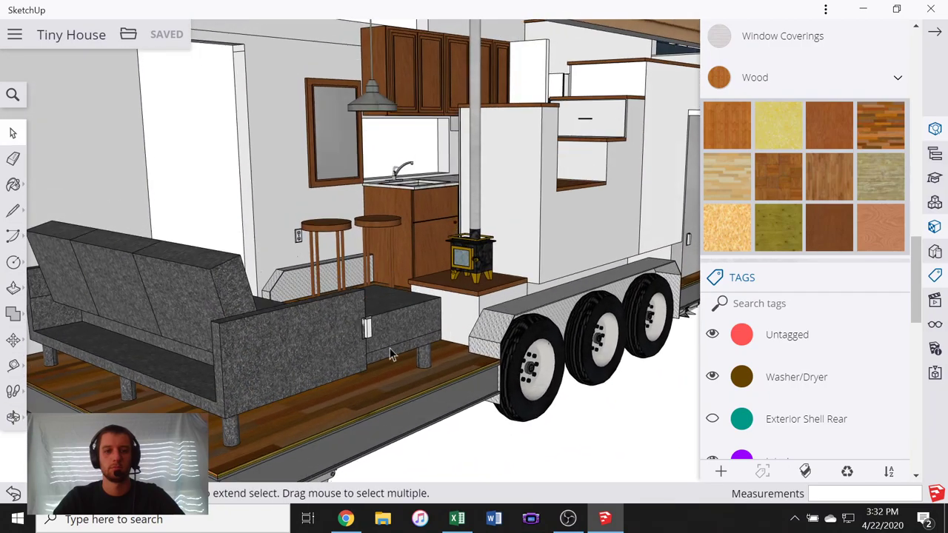
- Switch to the Total Cost Matrix workbook in Excel and review the area rug, custom-built, appliance and other furniture rows
click(457, 519)
scroll(393, 308, down, 3)
scroll(385, 309, up, 2)
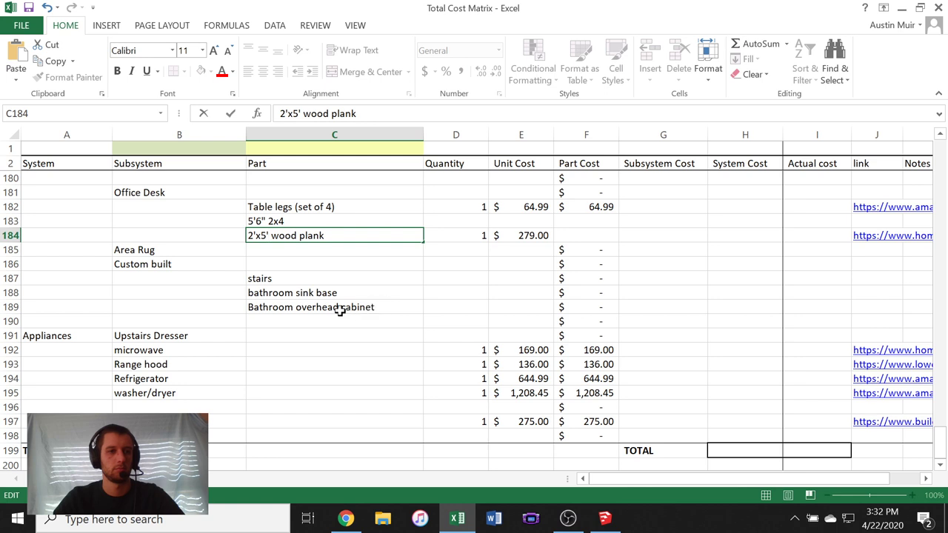
click(191, 251)
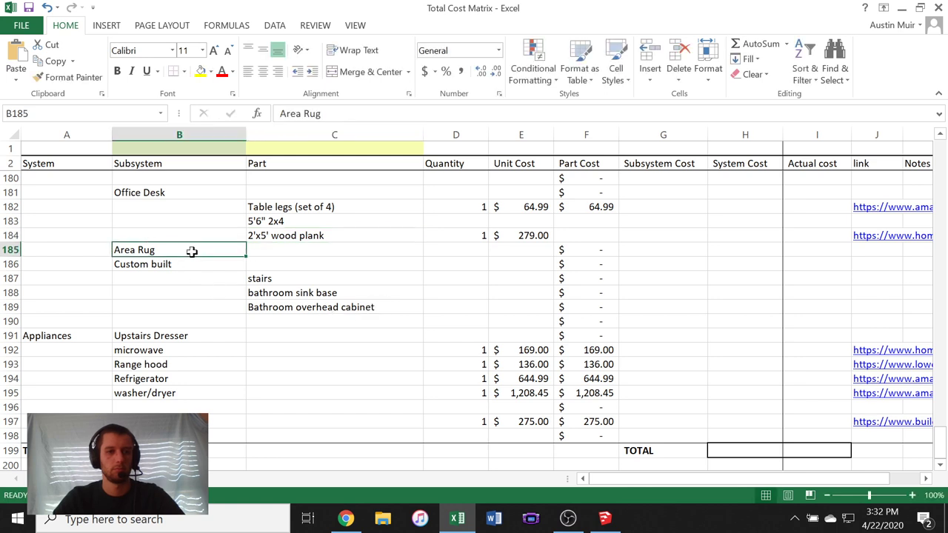
click(191, 265)
click(250, 277)
click(271, 304)
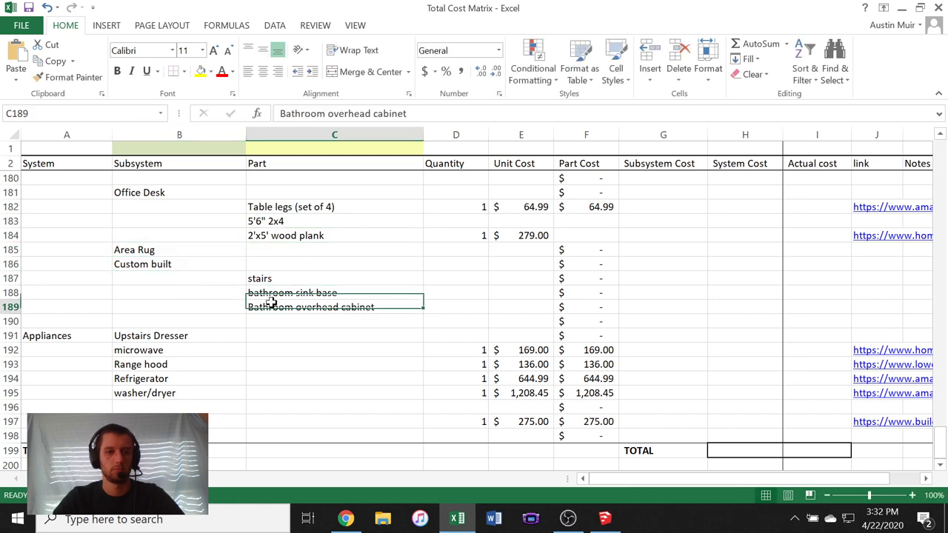
click(307, 293)
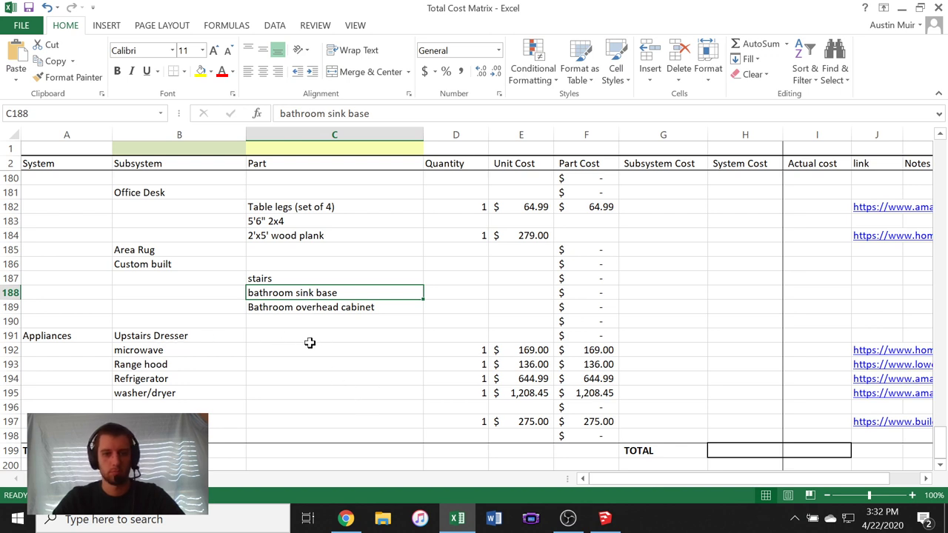
scroll(168, 343, down, 1)
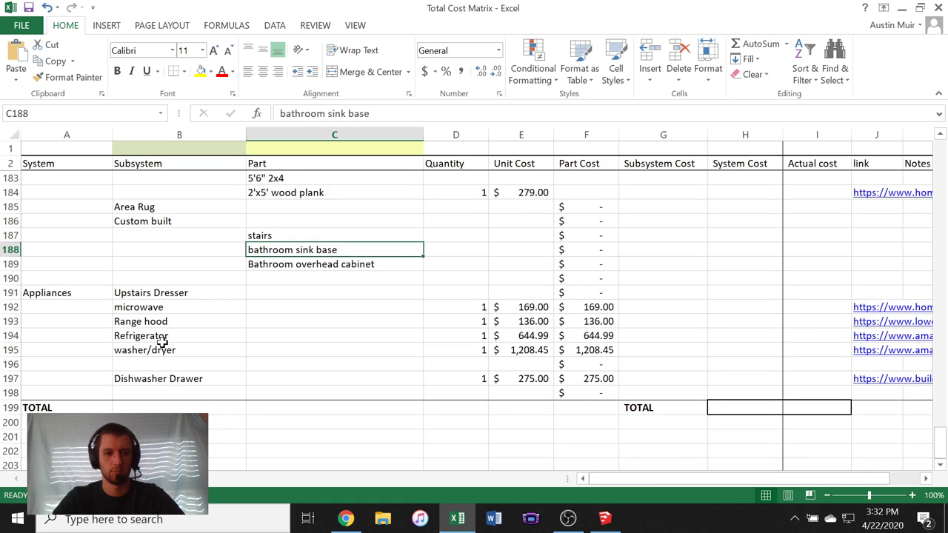
scroll(377, 331, up, 20)
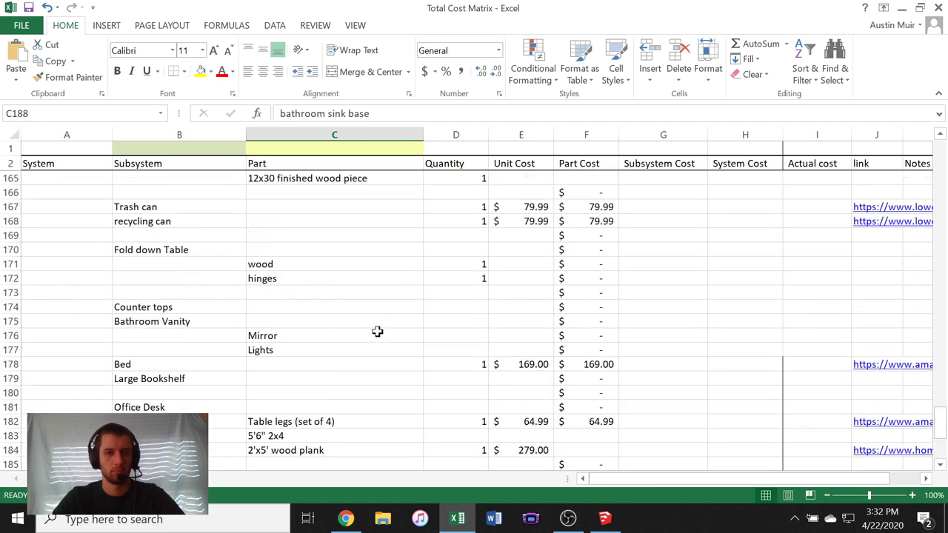
- Review the cost matrix from the furniture rows up through Electrical and plumbing to the Trailer and External Structure sections
scroll(376, 332, up, 20)
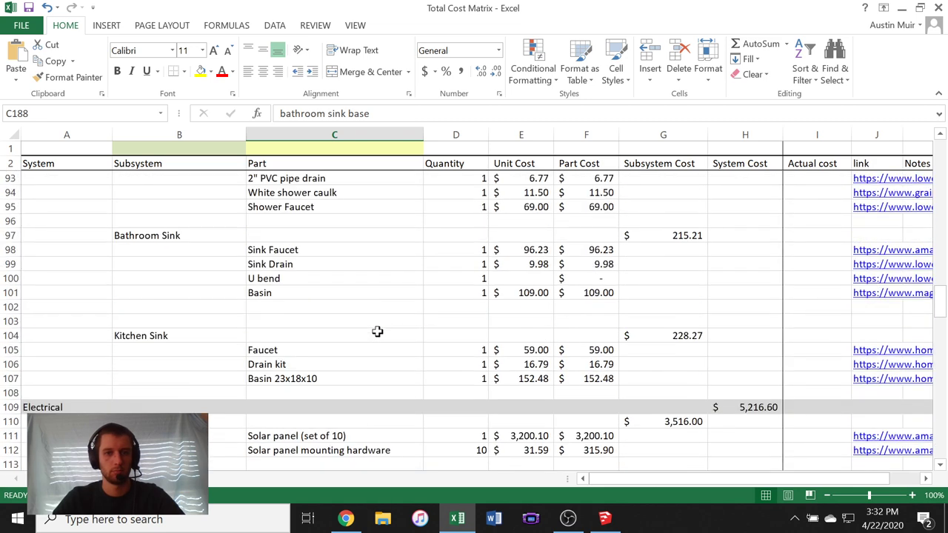
scroll(377, 332, up, 9)
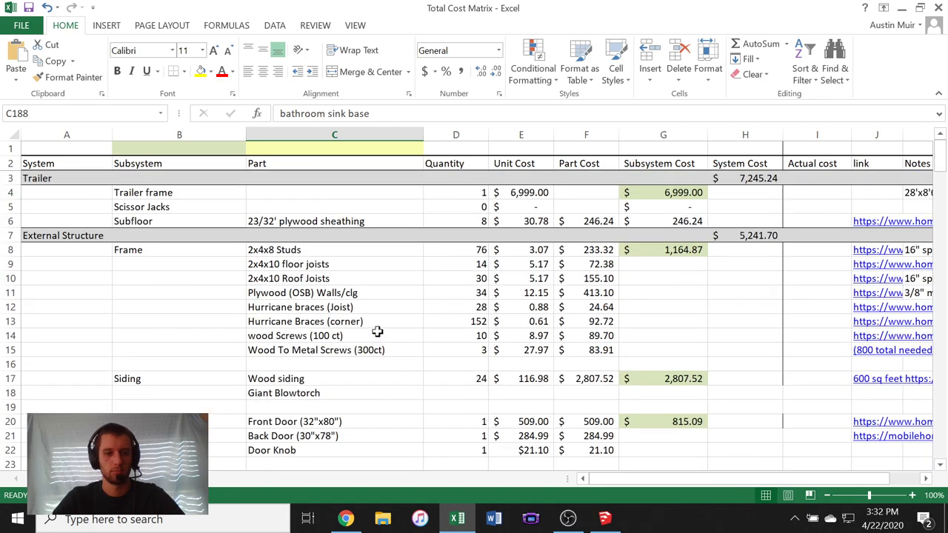
scroll(377, 331, down, 6)
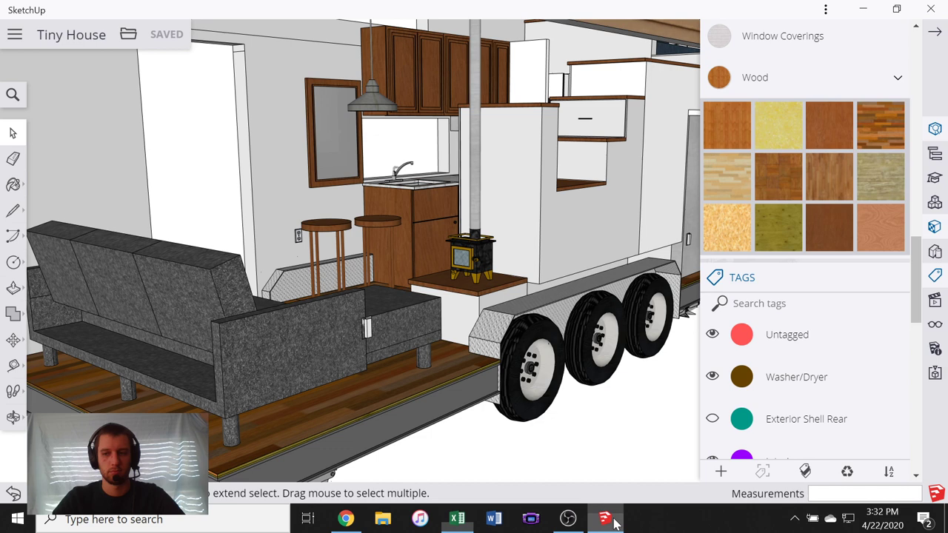
- Switch to SketchUp, bring the open side of the tiny house into view and collapse the materials and tags panels
click(604, 518)
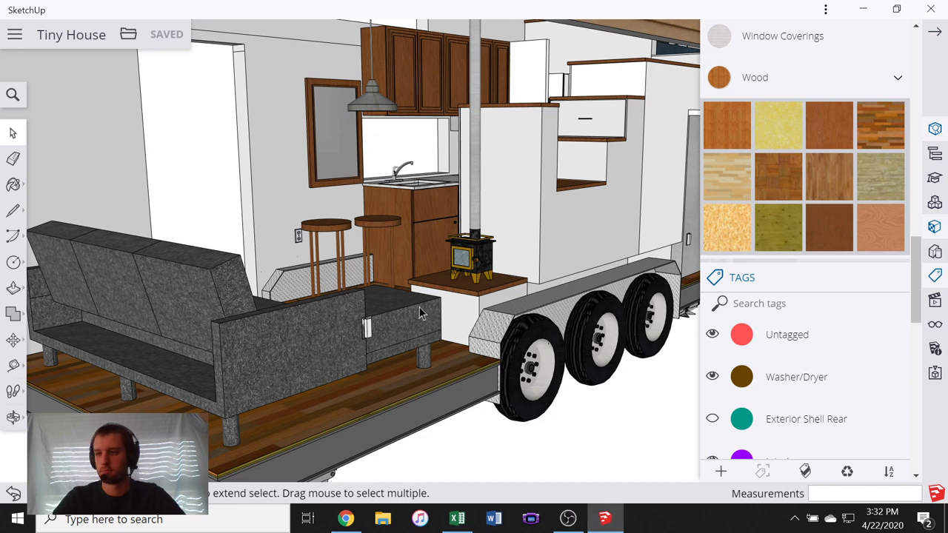
scroll(503, 260, down, 6)
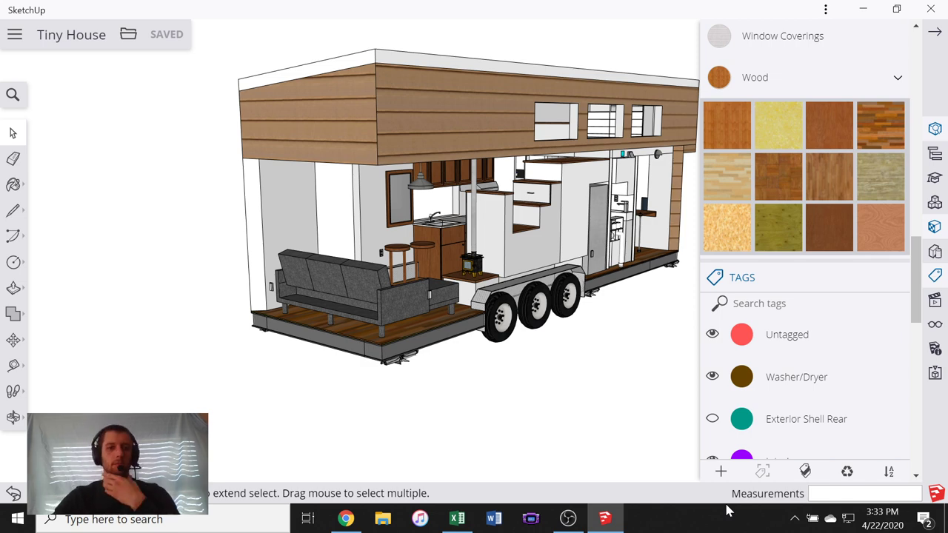
middle_drag(457, 305, 306, 366)
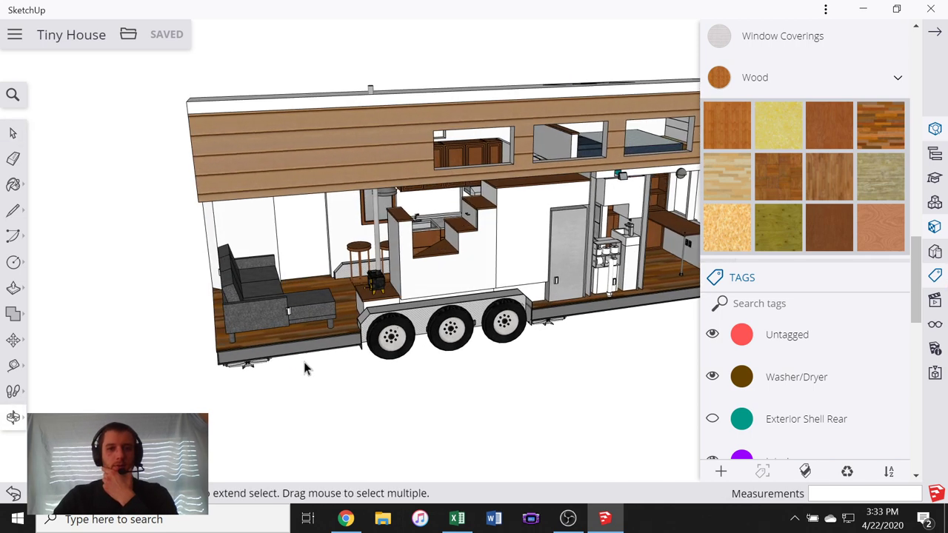
middle_drag(464, 281, 311, 273)
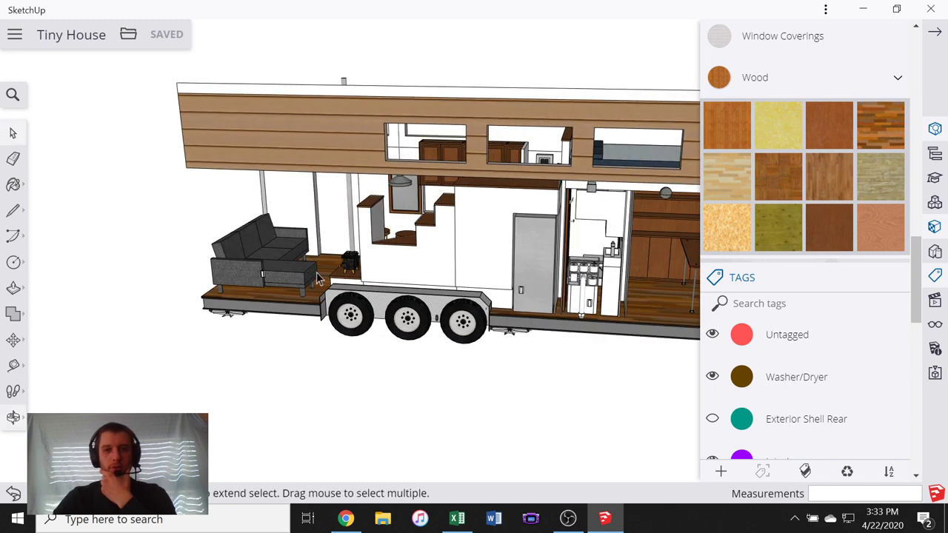
scroll(582, 288, up, 4)
scroll(295, 192, down, 5)
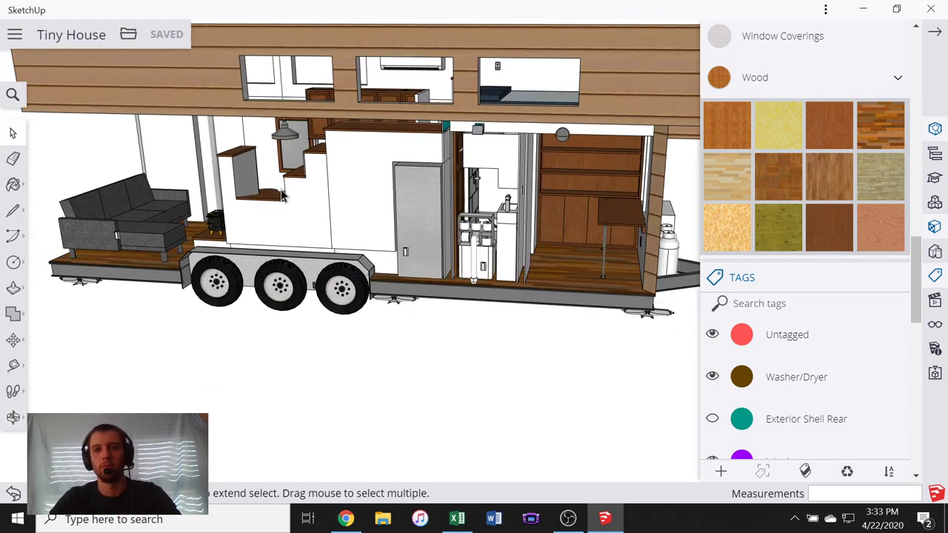
click(912, 41)
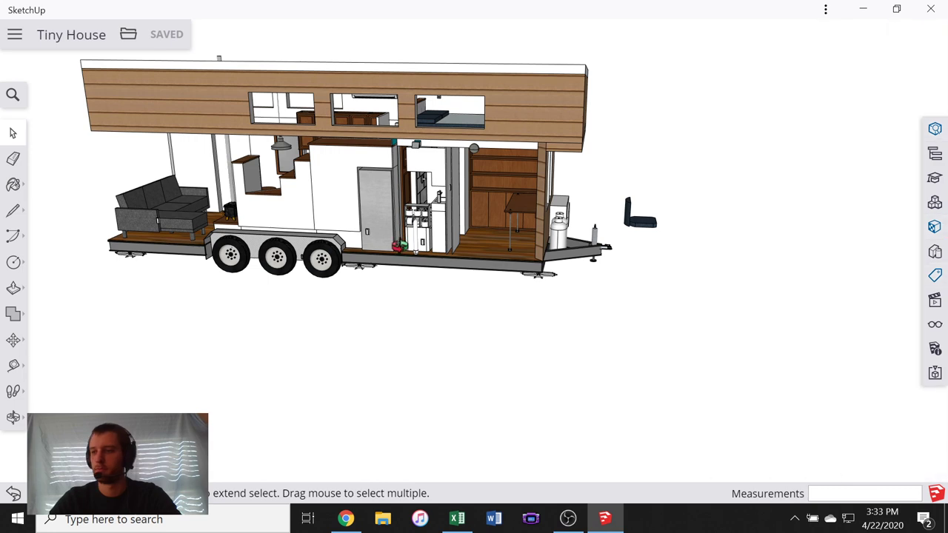
- Inspect the tiny house's living end, including the sofa, stools, wood stove, kitchen and stair unit
middle_drag(394, 239, 790, 256)
scroll(708, 239, down, 4)
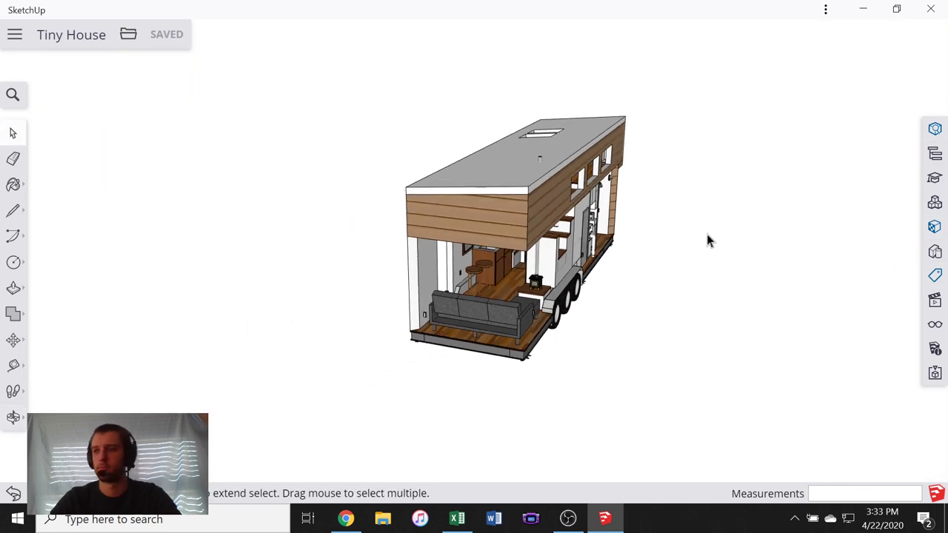
middle_drag(412, 213, 426, 237)
scroll(473, 263, up, 7)
middle_drag(475, 265, 317, 256)
scroll(550, 212, down, 2)
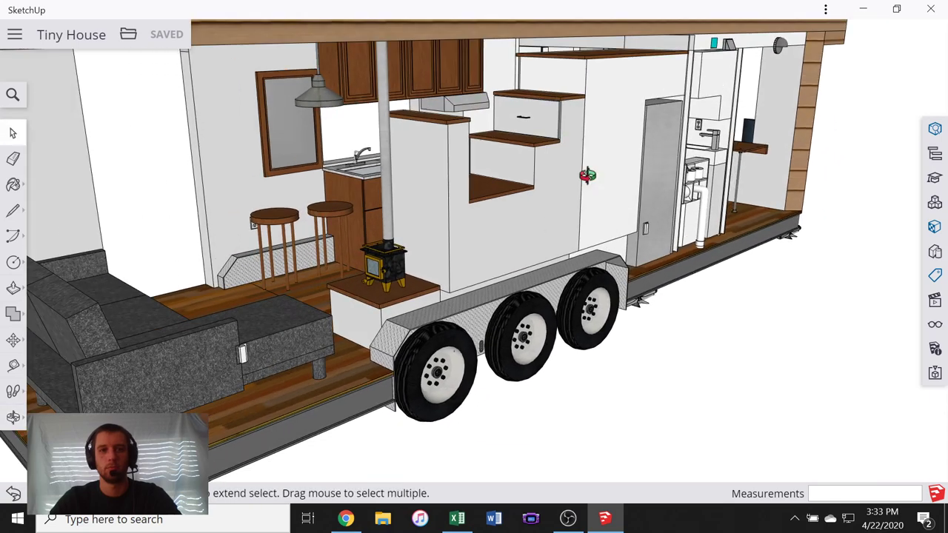
- Inspect the stair storage, bathroom fixtures and office area along the open side of the tiny house
middle_drag(587, 176, 422, 207)
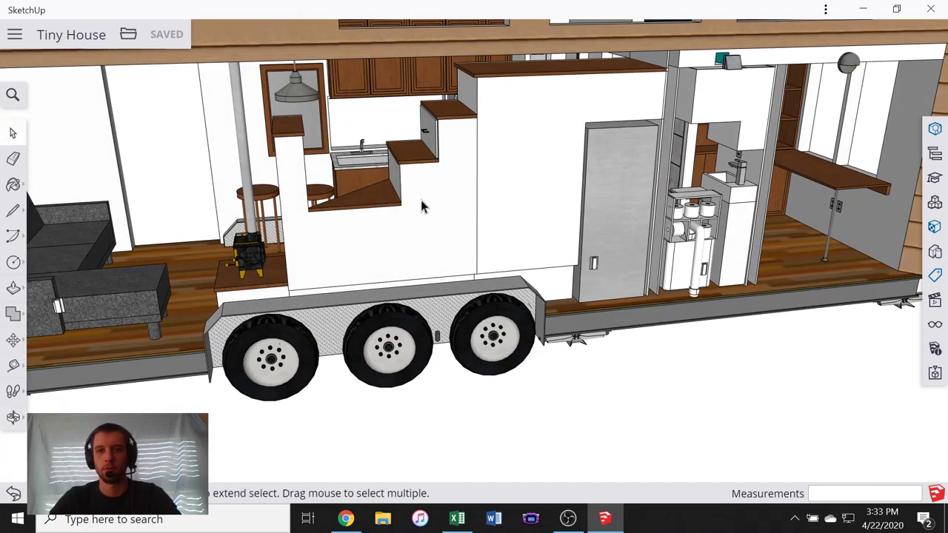
scroll(698, 185, down, 2)
scroll(756, 203, up, 5)
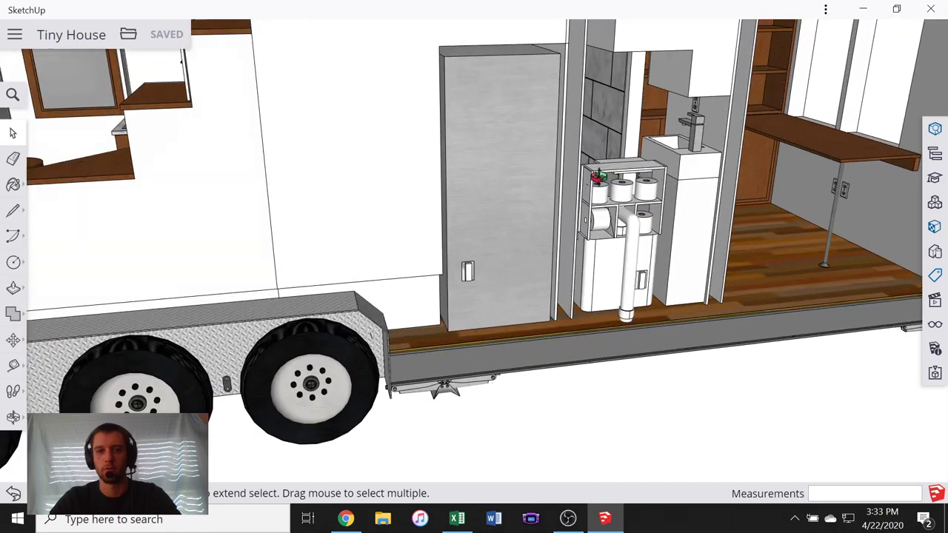
middle_drag(597, 178, 544, 183)
scroll(545, 183, down, 7)
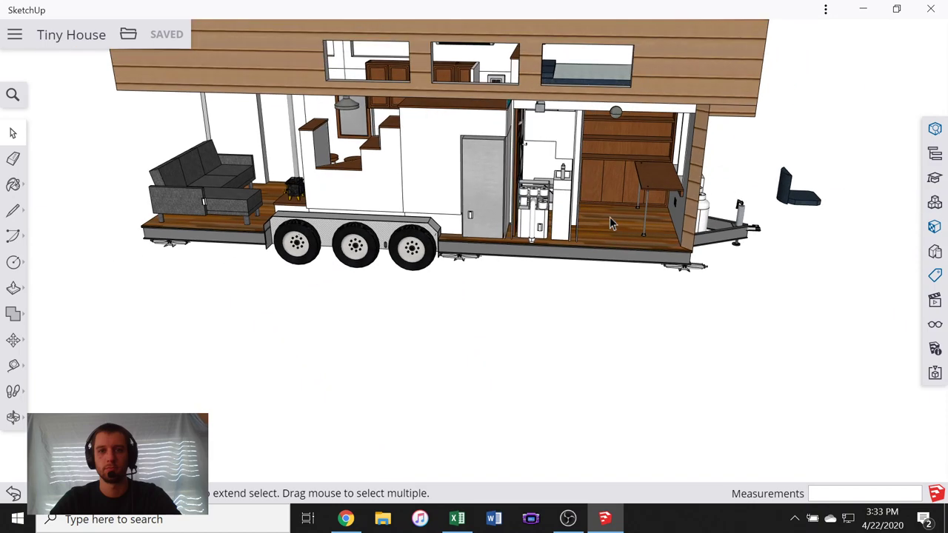
mouse_move(614, 221)
middle_down()
mouse_move(411, 164)
mouse_move(685, 233)
mouse_move(377, 227)
mouse_move(449, 232)
mouse_move(616, 215)
middle_up()
scroll(814, 281, down, 2)
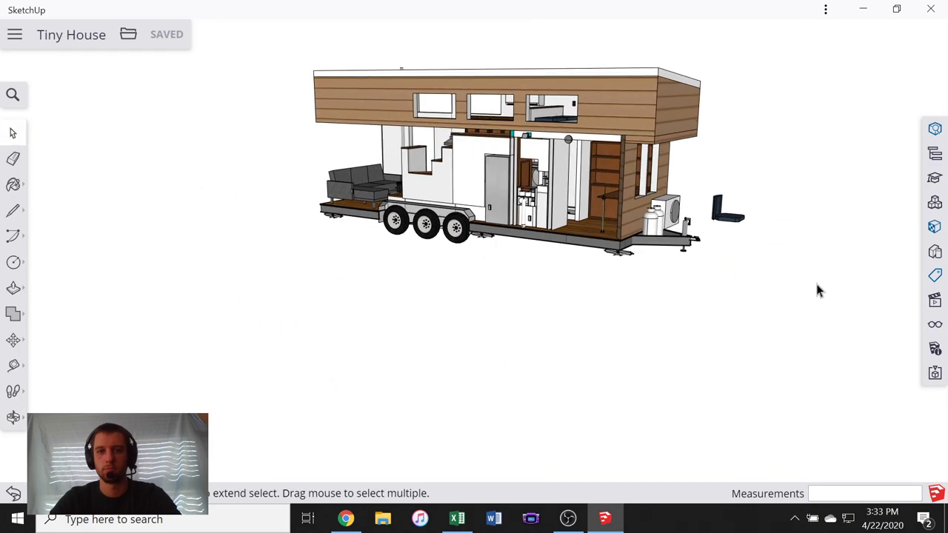
- Try deleting the dark blue chair floating beyond the trailer hitch, and undo the deletion
scroll(730, 226, up, 8)
scroll(688, 196, up, 2)
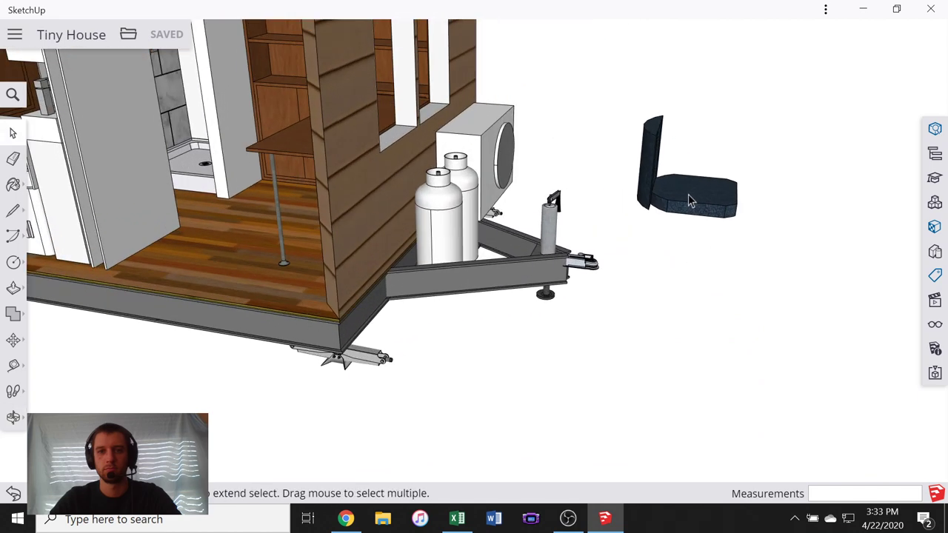
click(688, 194)
middle_drag(688, 274, 639, 250)
key(Delete)
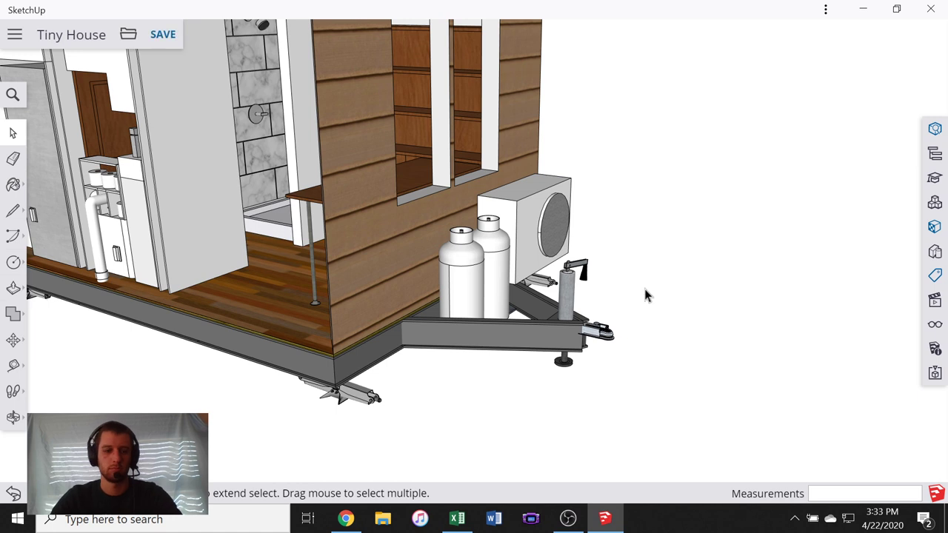
key(ctrl+z)
- Move the floating dark blue chair 10' along the red axis into the office
key(m)
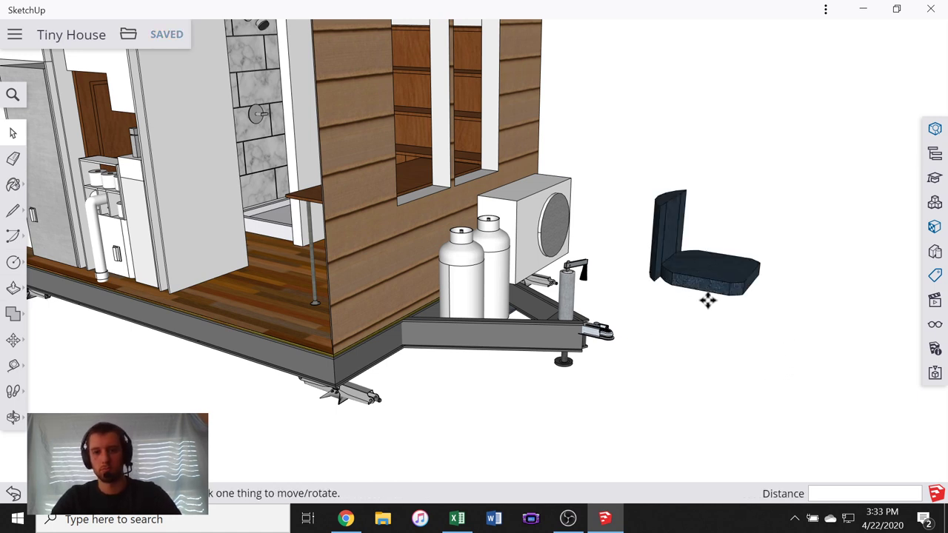
key(space)
click(680, 271)
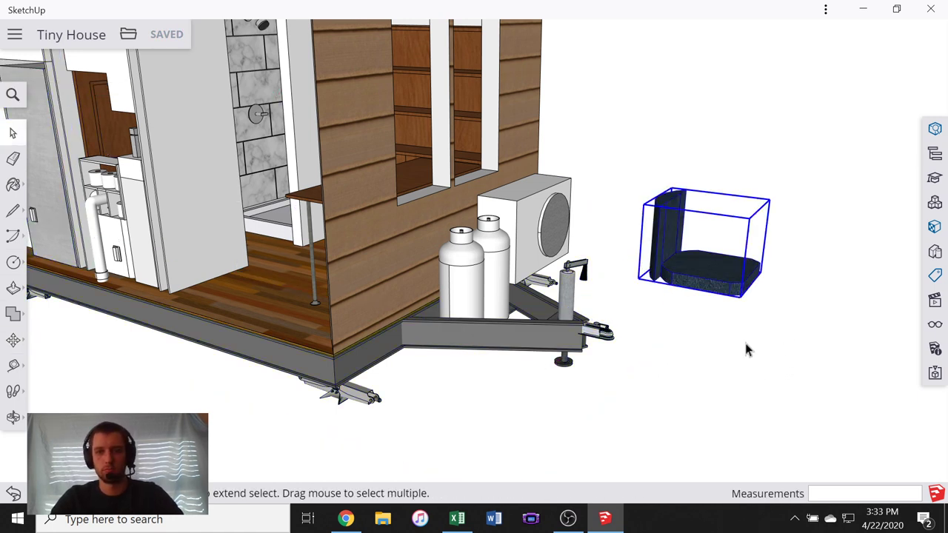
key(m)
click(755, 356)
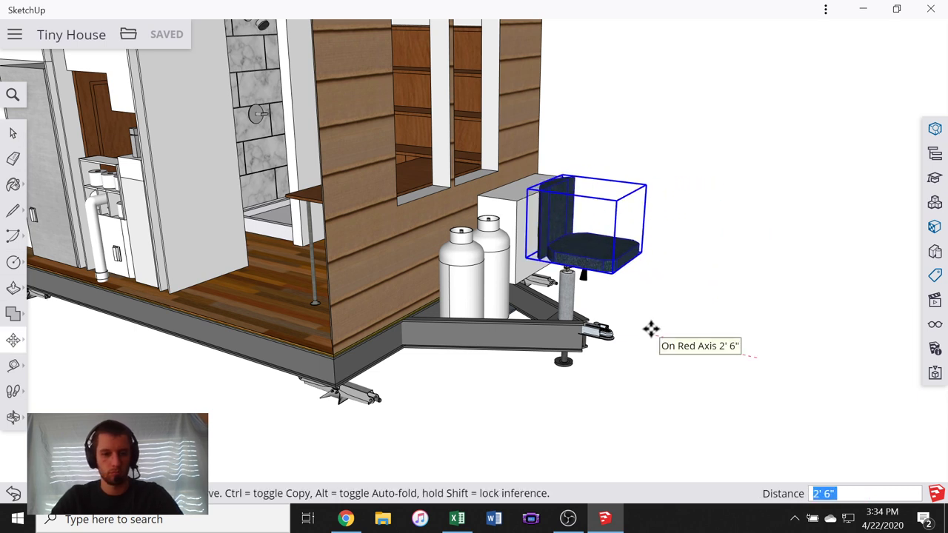
key(Return)
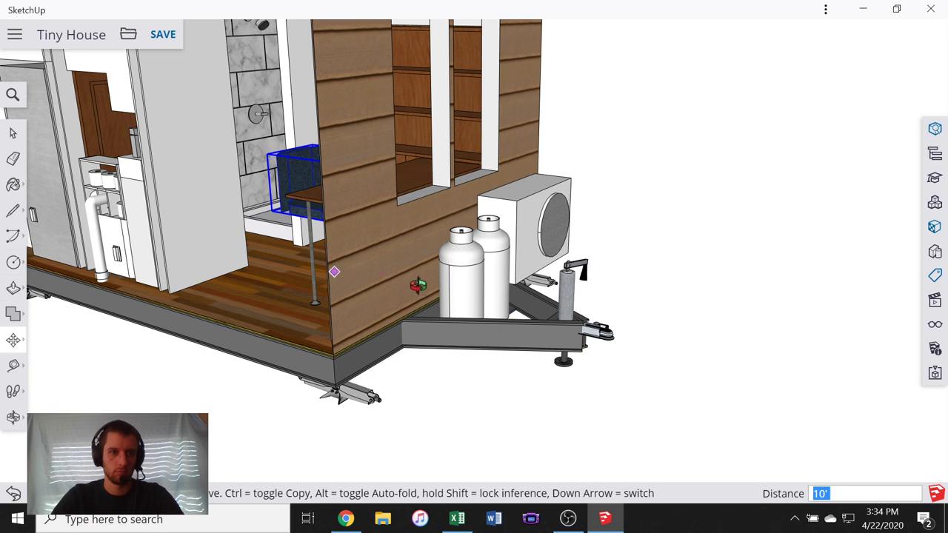
- Move the chair another 2' toward the office desk
middle_drag(417, 285, 485, 231)
scroll(485, 231, down, 4)
scroll(419, 256, up, 6)
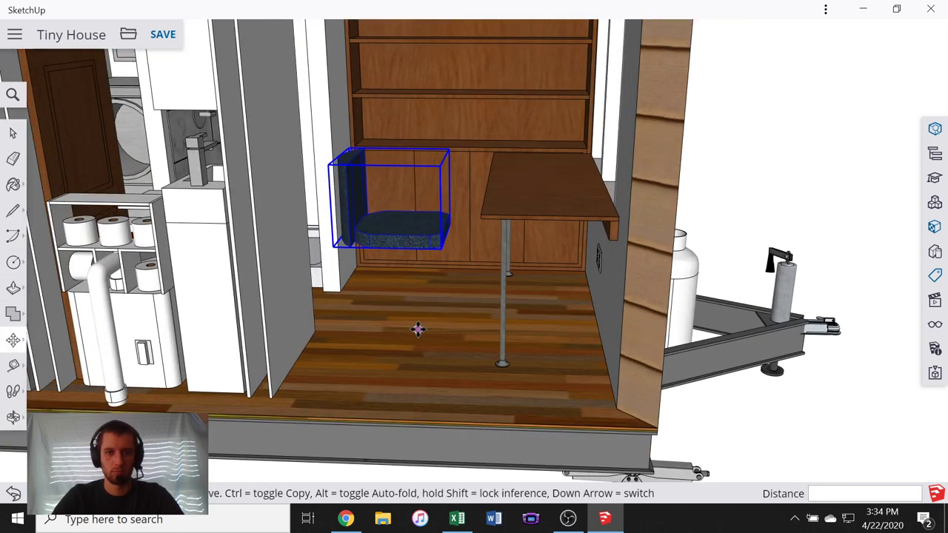
click(417, 329)
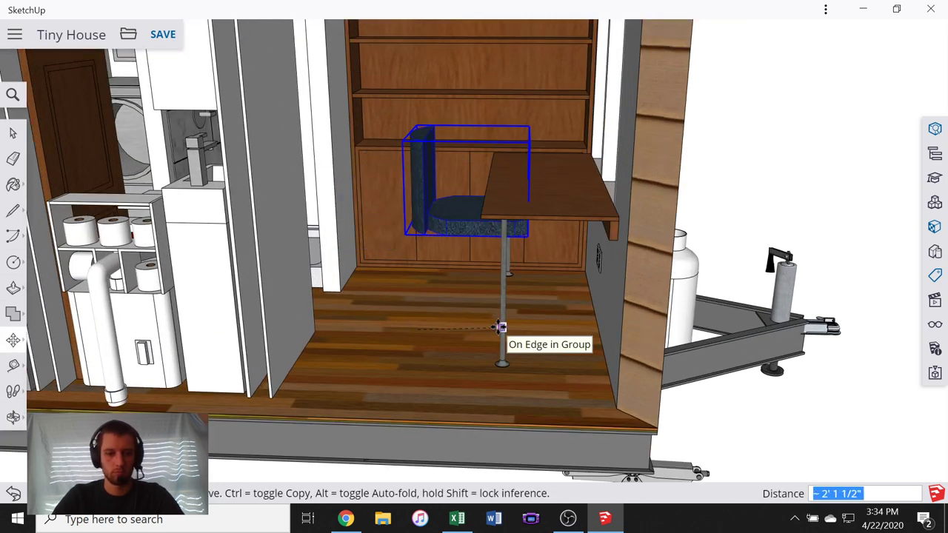
text(2')
key(Return)
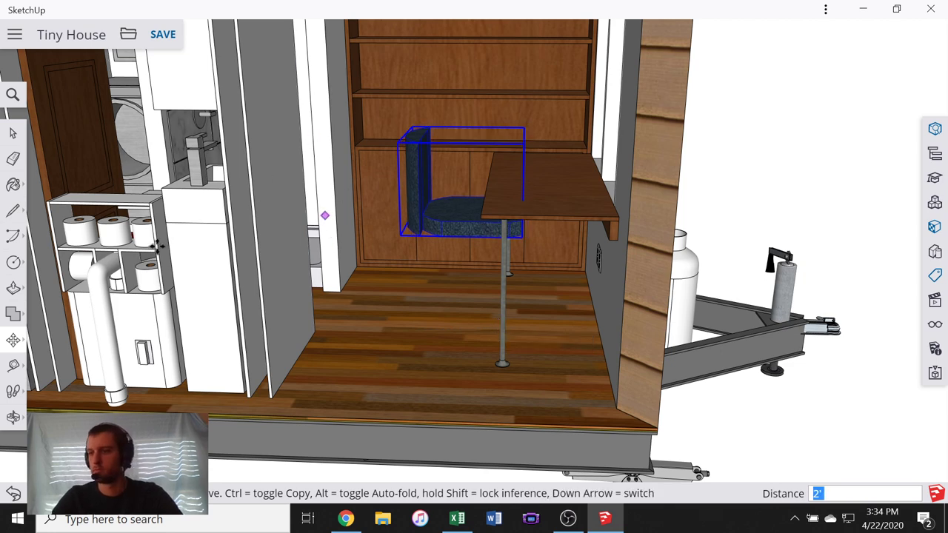
click(12, 133)
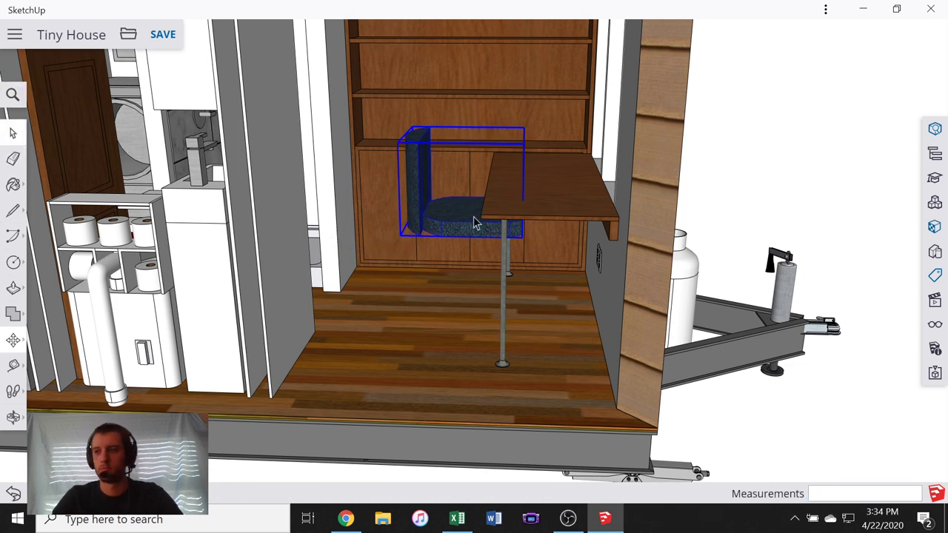
- Examine the tiny house from the office end around to the sofa end and along its open side
scroll(474, 220, down, 3)
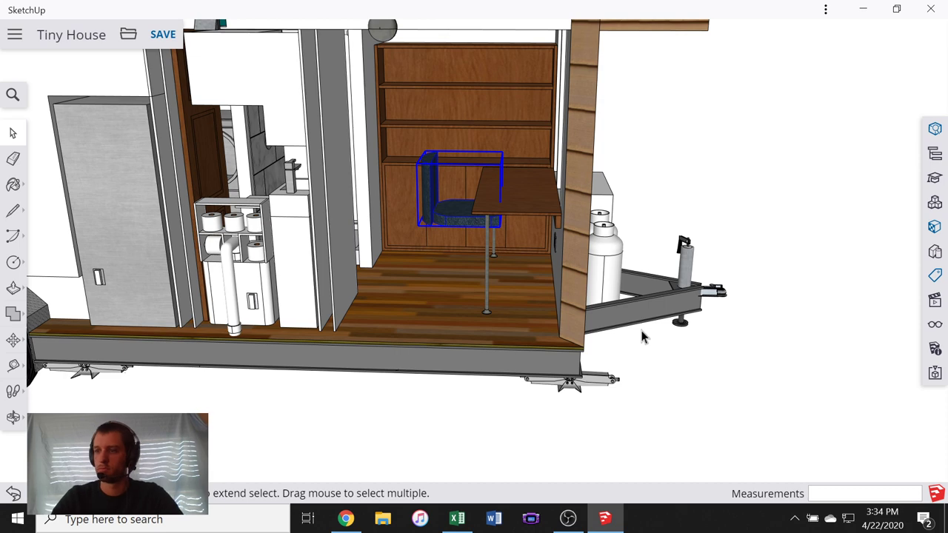
scroll(518, 130, down, 3)
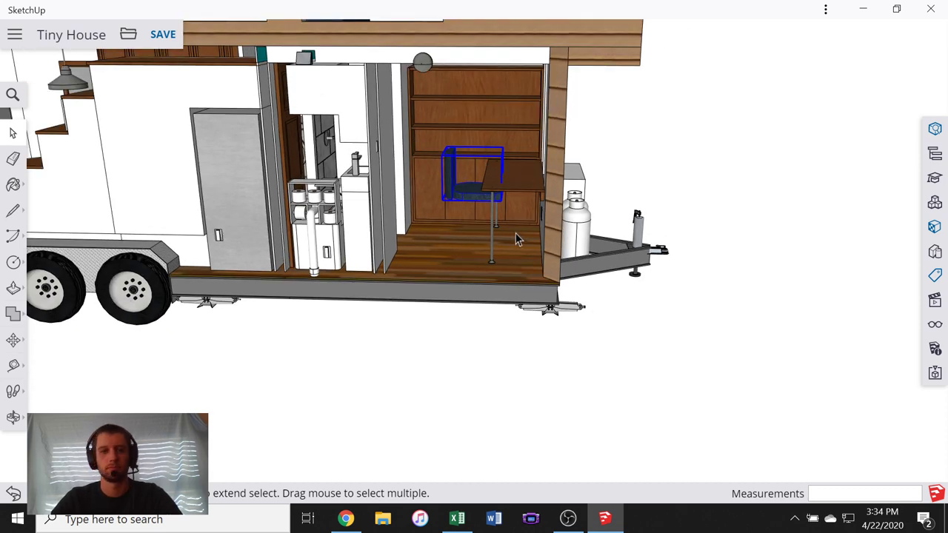
scroll(516, 232, down, 5)
middle_drag(365, 256, 683, 259)
scroll(319, 278, up, 5)
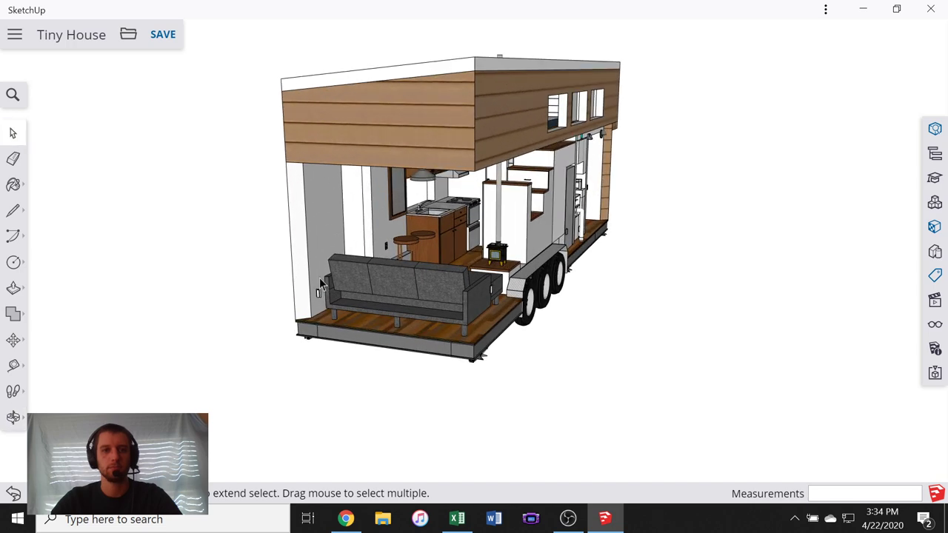
middle_drag(319, 277, 352, 322)
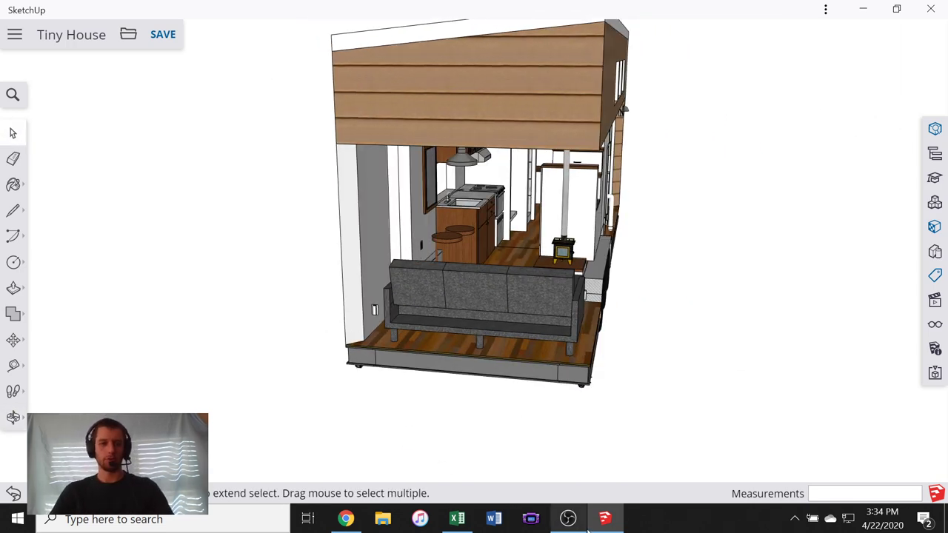
middle_drag(694, 326, 519, 326)
middle_drag(453, 322, 430, 325)
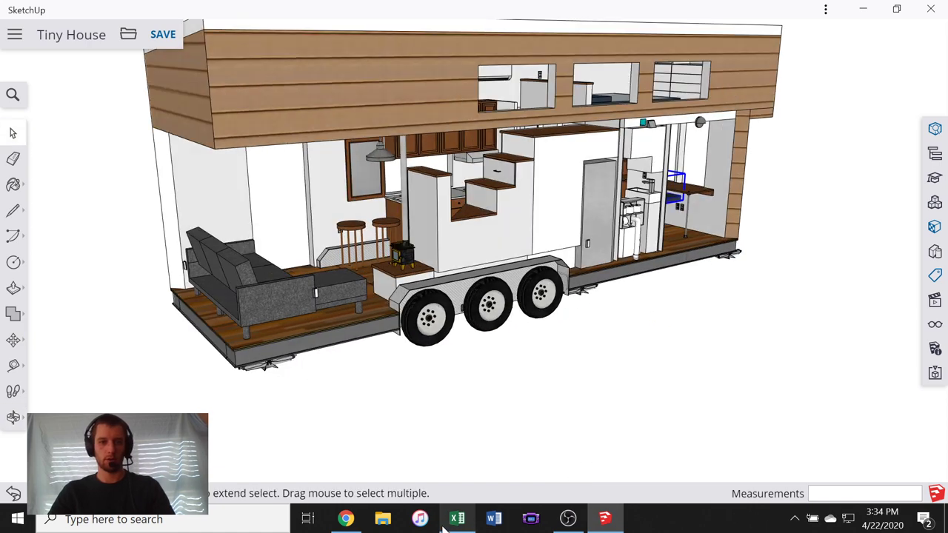
- Switch to the Total Cost Matrix workbook in Excel and review the Trailer, External Structure and Internal Structure rows
click(457, 519)
scroll(344, 351, up, 6)
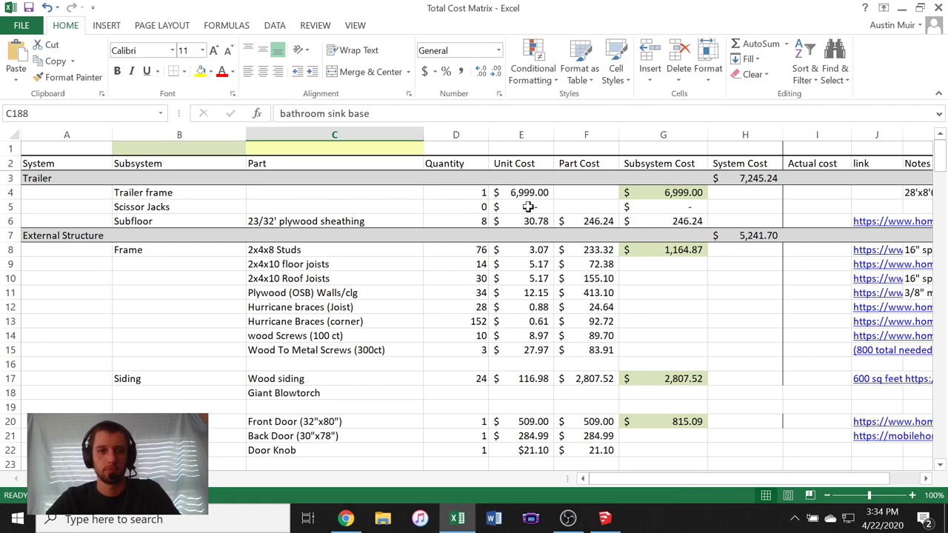
drag(852, 479, 320, 340)
scroll(668, 243, down, 5)
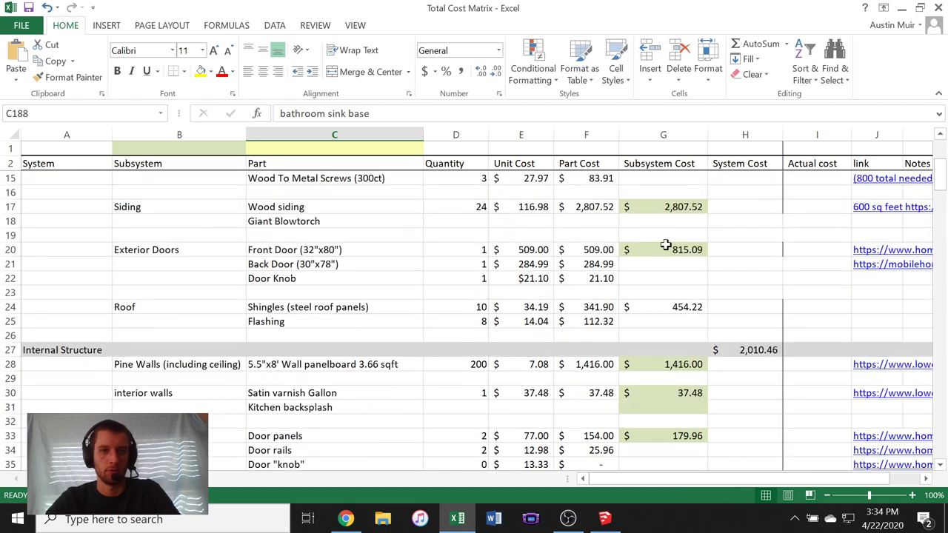
scroll(646, 289, up, 5)
- Extend the Trailer frame entry in the Subsystem column to read "Trailer frame jacks included"
double_click(178, 194)
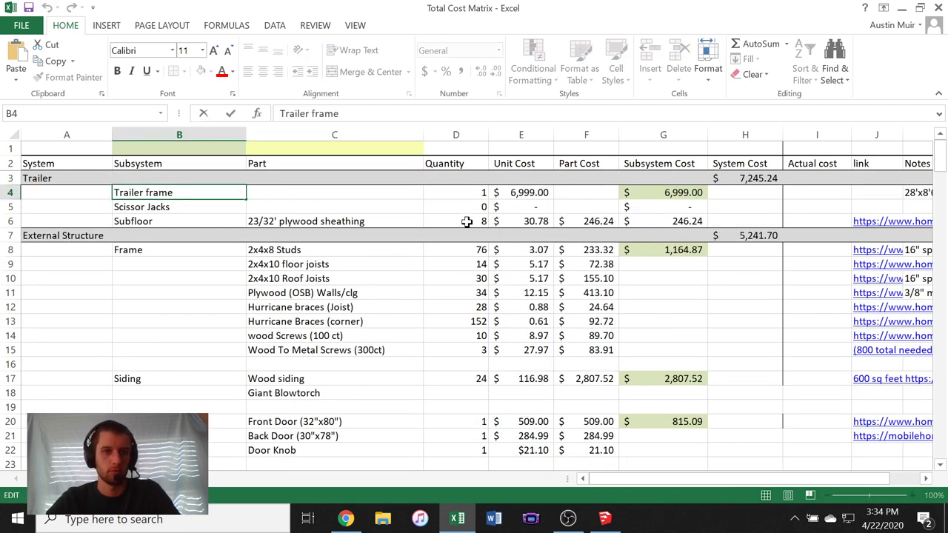
click(529, 210)
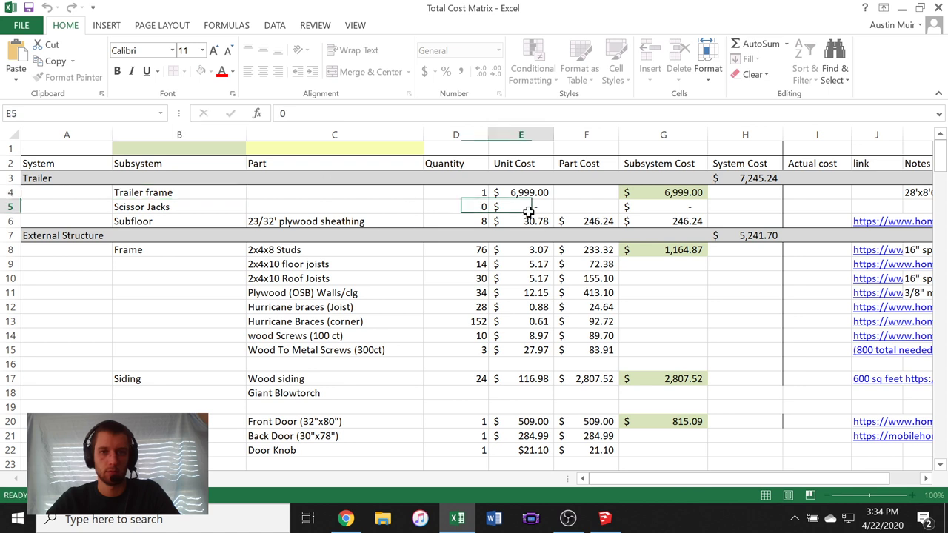
double_click(217, 192)
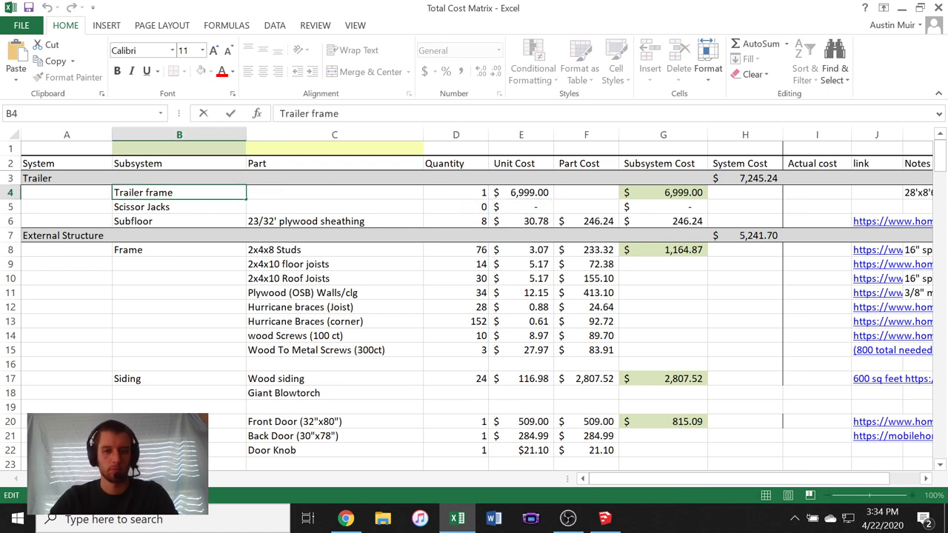
text(jacks inc)
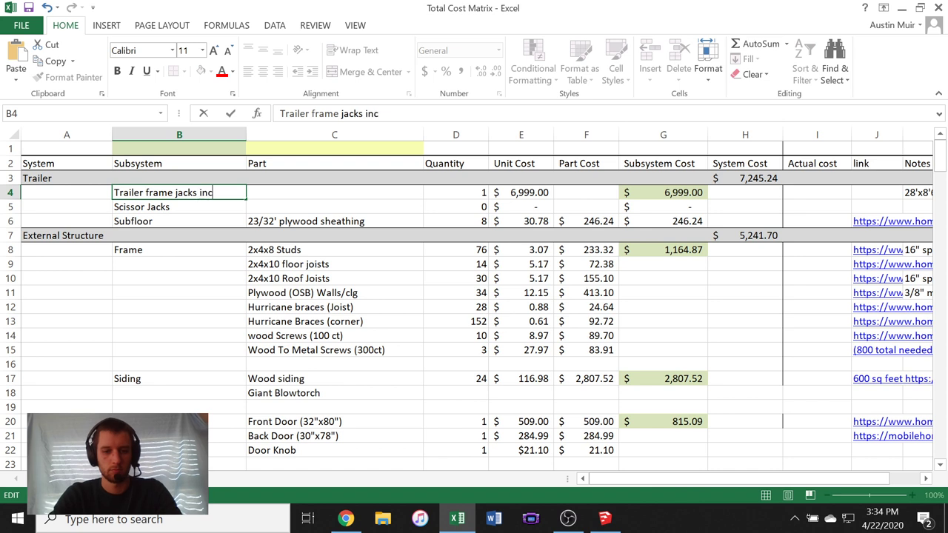
text(luded)
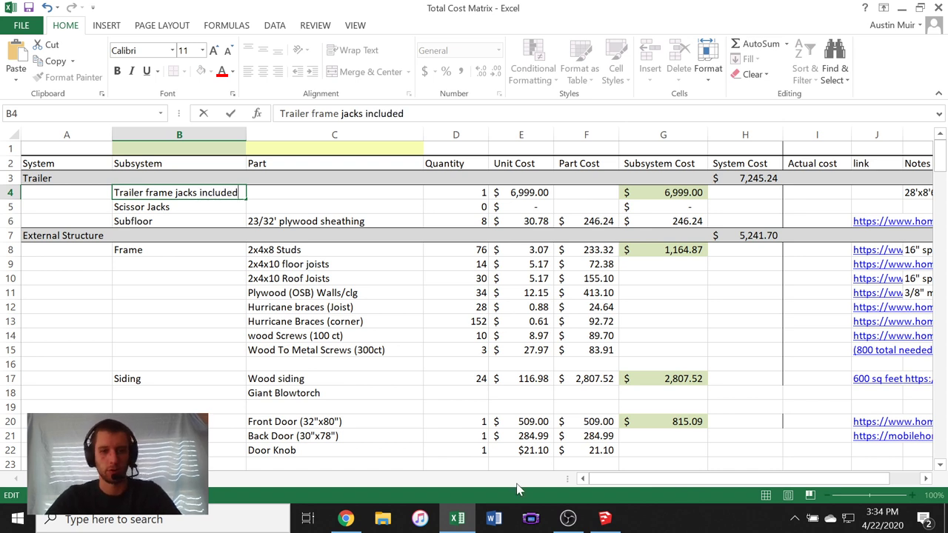
key(Return)
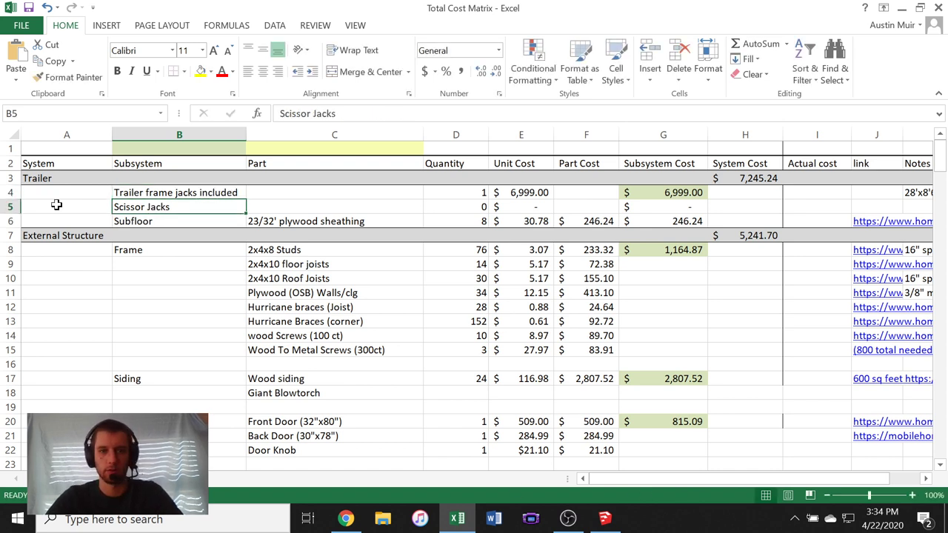
- Clear the Scissor Jacks row under Trailer and delete the emptied row from the sheet
click(10, 207)
key(Delete)
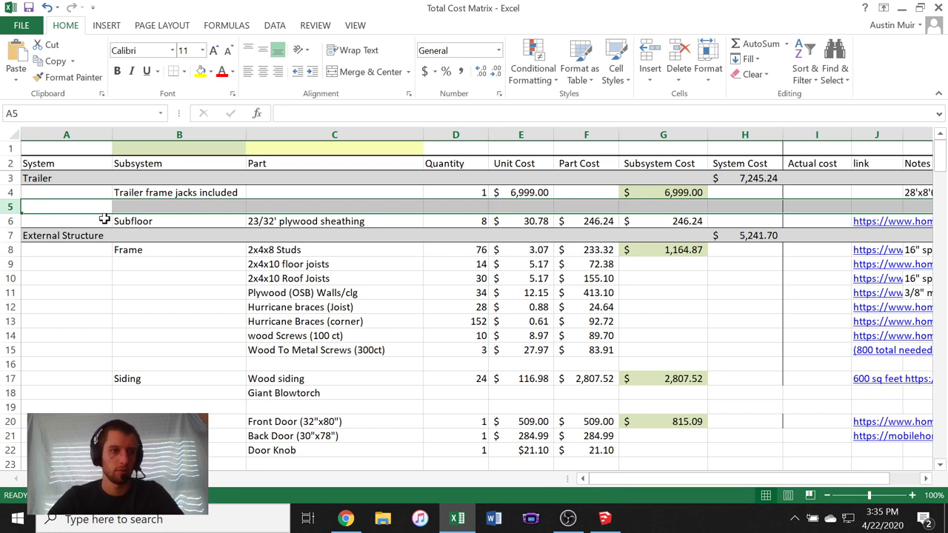
right_click(104, 211)
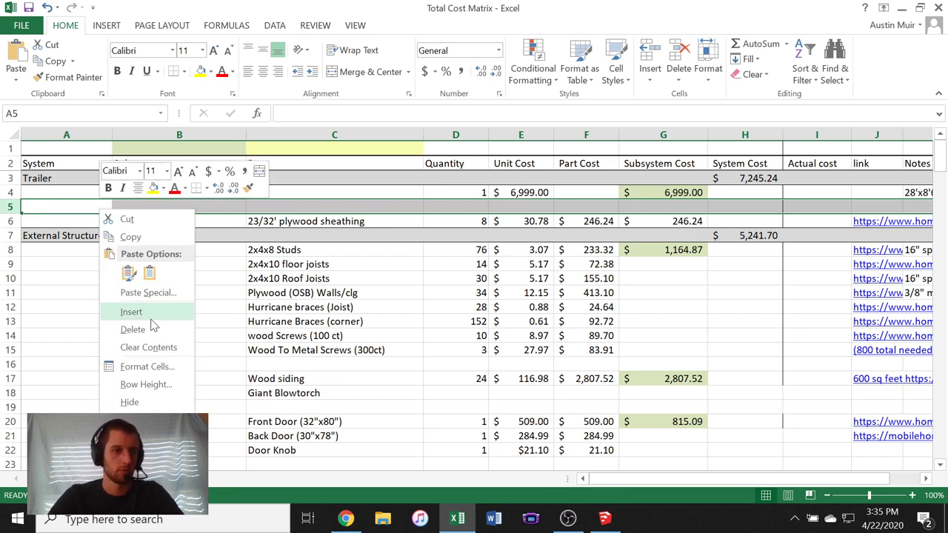
click(152, 333)
click(197, 295)
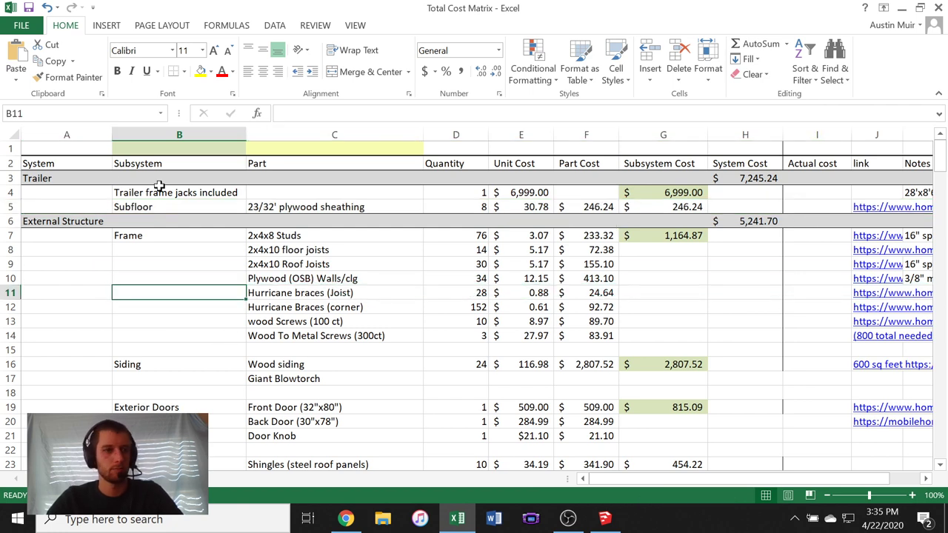
- Switch to SketchUp and examine the Tiny House's open side, sofa end and roof
scroll(159, 187, down, 1)
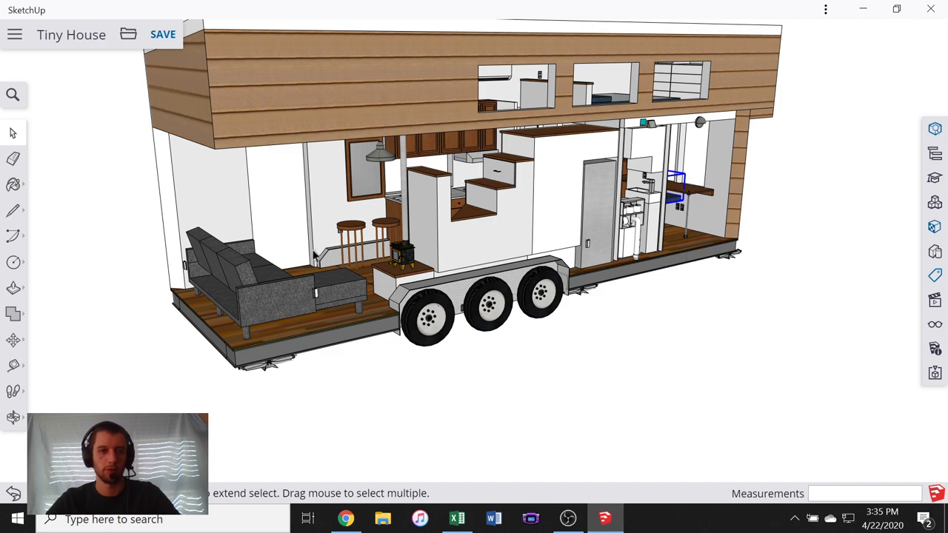
middle_drag(330, 264, 485, 290)
scroll(482, 292, down, 5)
middle_drag(407, 313, 405, 314)
middle_drag(326, 389, 197, 338)
scroll(480, 303, up, 5)
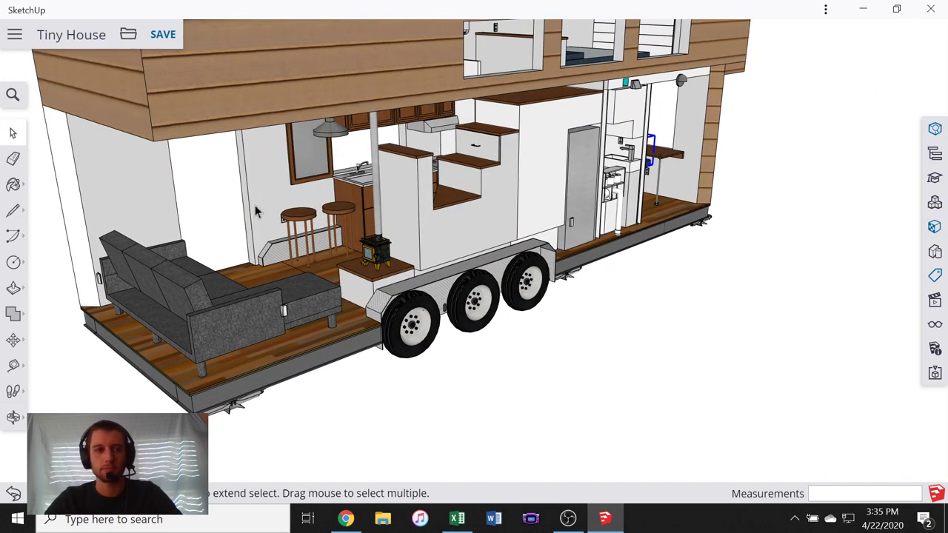
middle_drag(256, 211, 402, 253)
scroll(402, 254, down, 3)
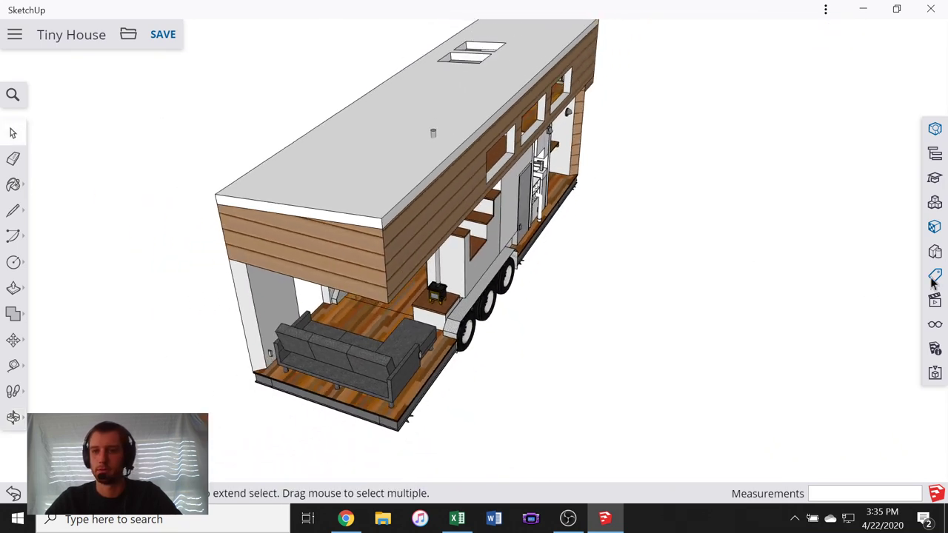
- Check the model's existing tags and add a new tag named Framing
click(935, 276)
scroll(776, 165, up, 10)
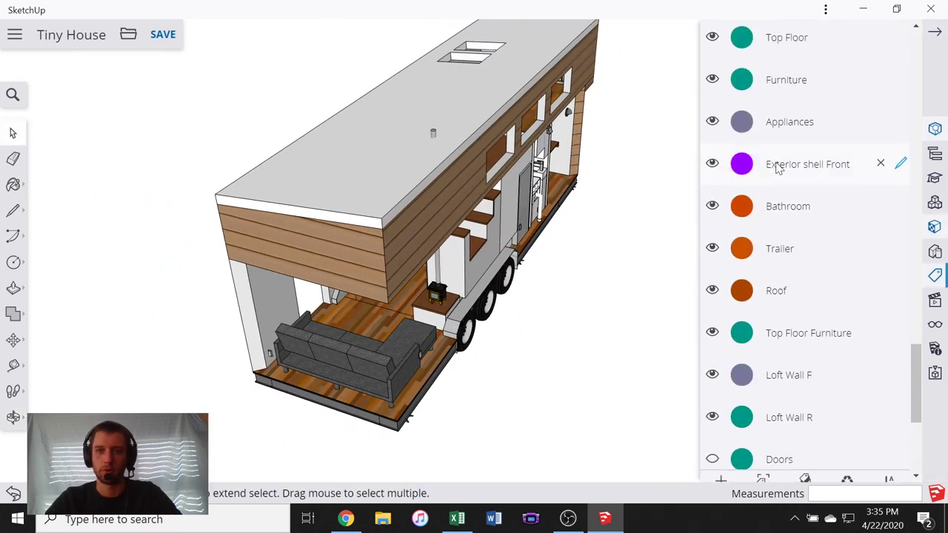
scroll(731, 100, up, 3)
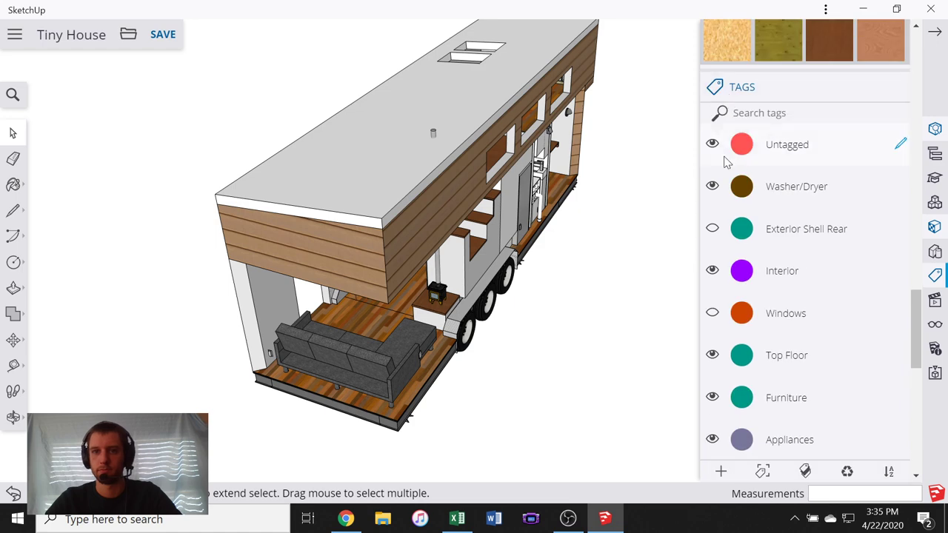
middle_drag(541, 289, 632, 249)
scroll(719, 250, down, 5)
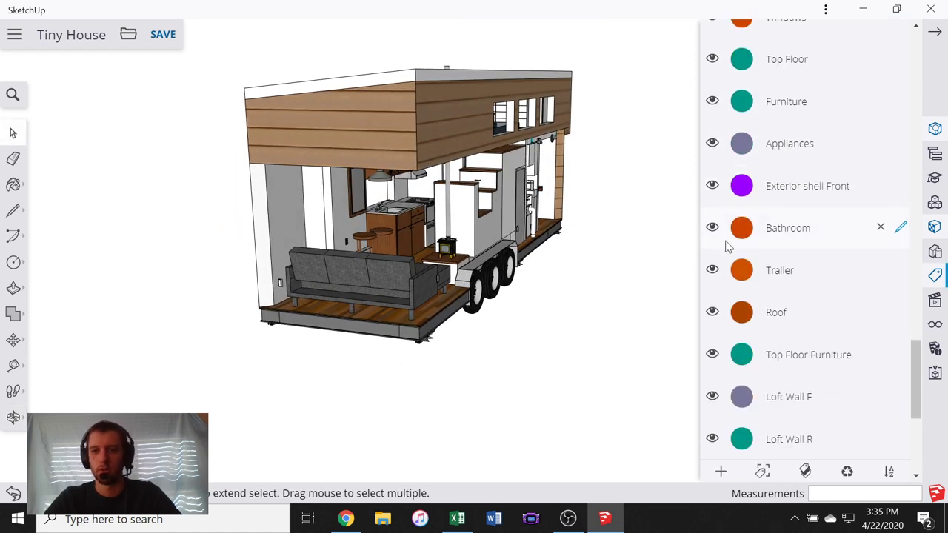
scroll(714, 192, down, 4)
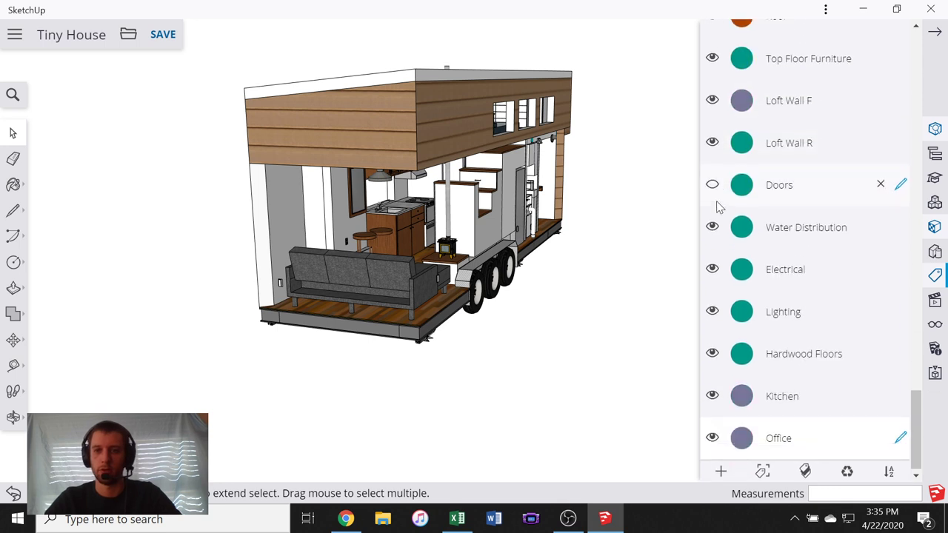
scroll(718, 116, up, 2)
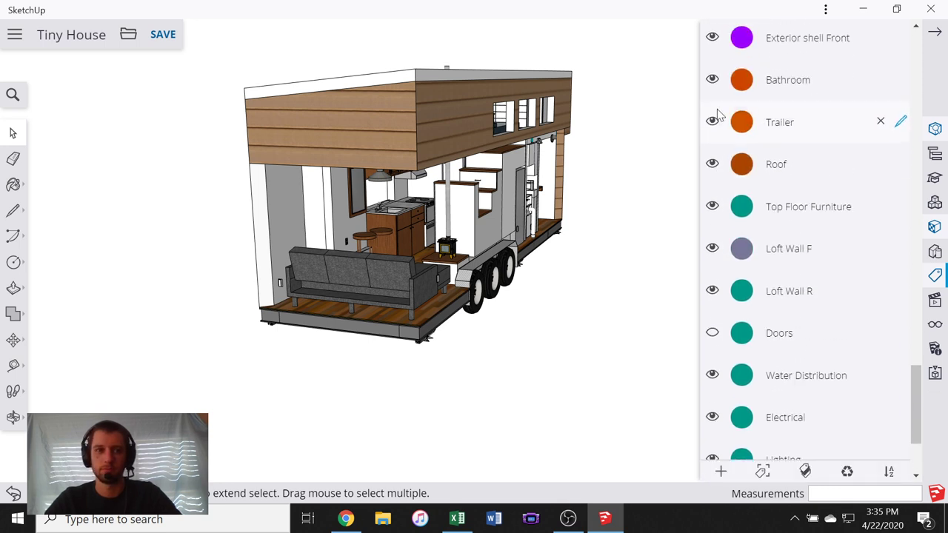
scroll(722, 182, down, 2)
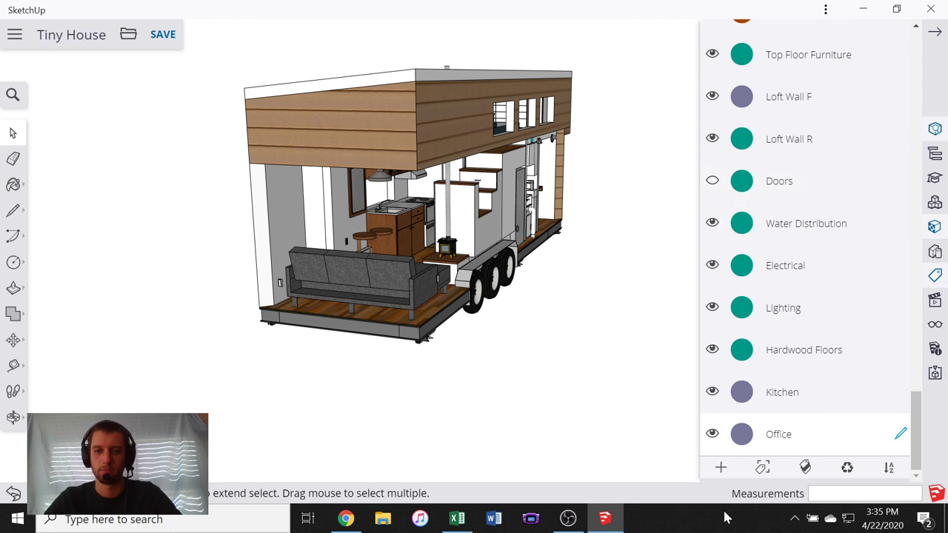
click(719, 468)
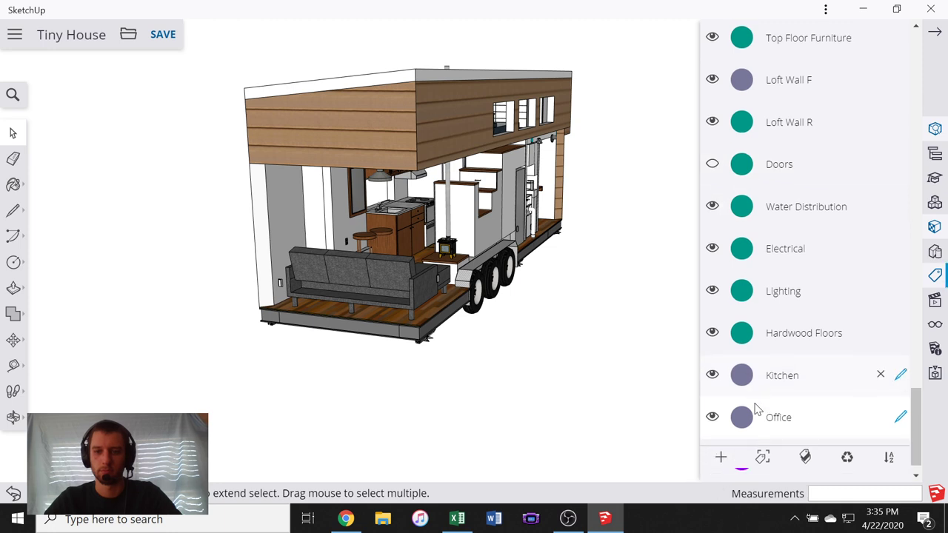
key(BackSpace)
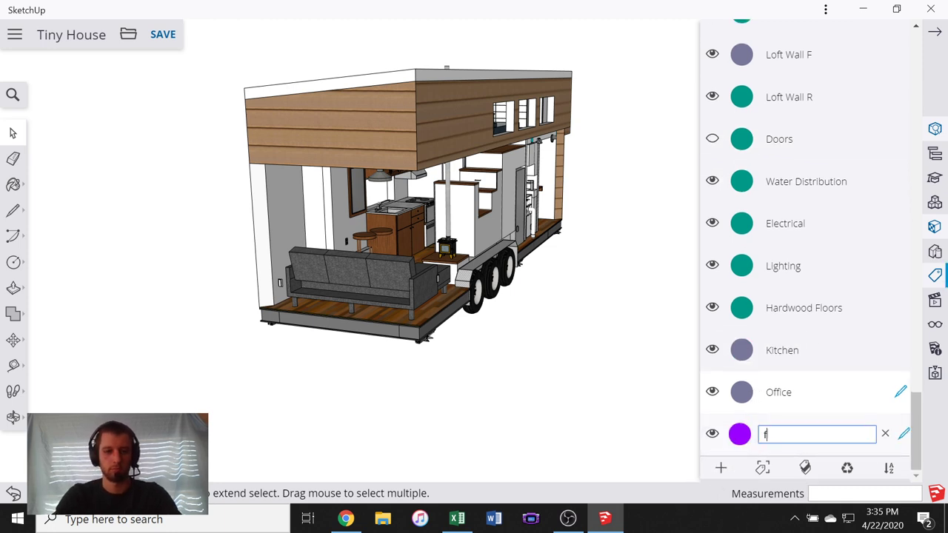
text(Framing)
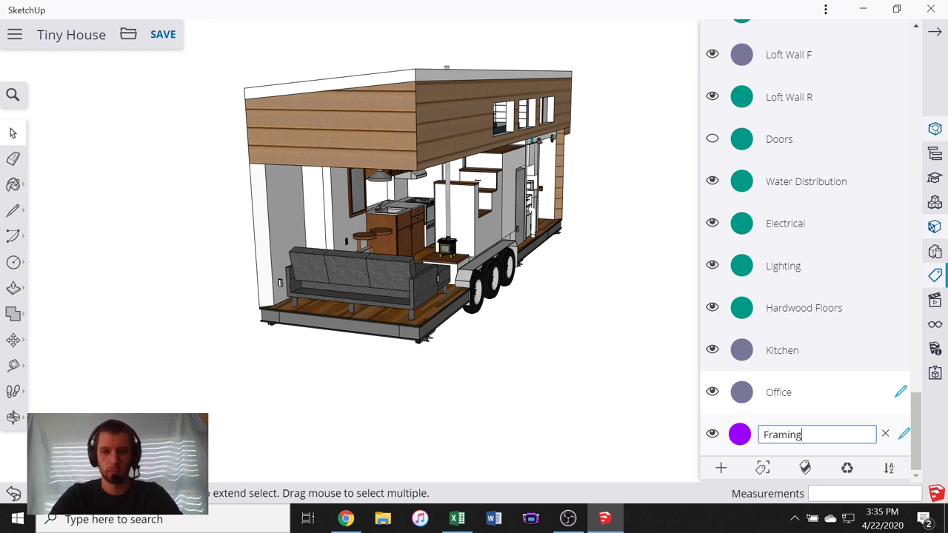
key(Return)
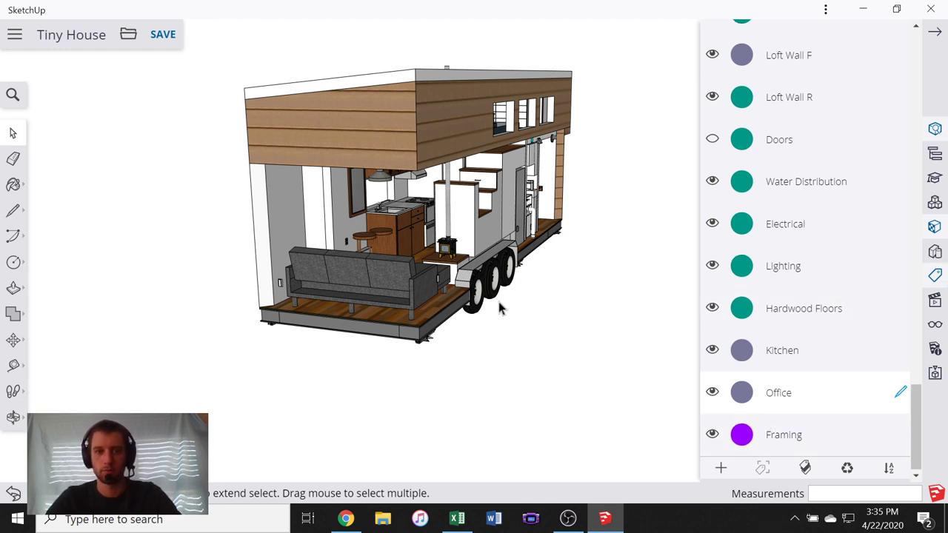
click(932, 39)
- Examine the Tiny House around its sofa end, the siding-clad wall side and the open side
mouse_move(708, 209)
middle_down()
mouse_move(651, 206)
mouse_move(759, 204)
mouse_move(710, 208)
middle_up()
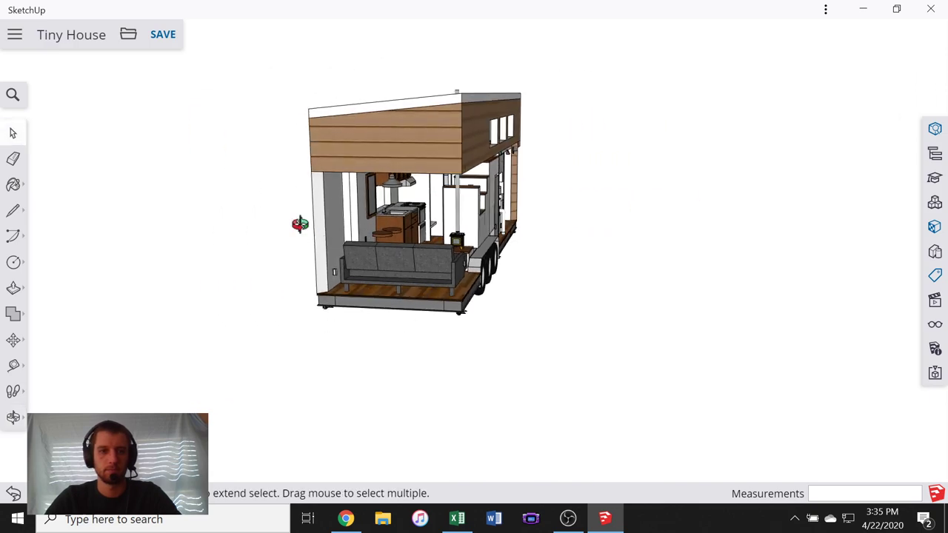
middle_drag(300, 222, 648, 234)
scroll(341, 226, up, 6)
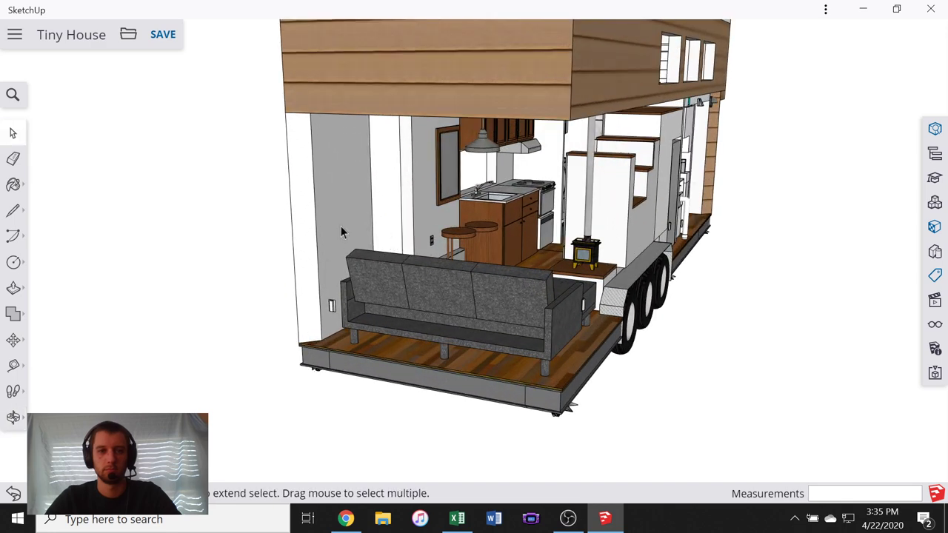
scroll(342, 217, down, 3)
middle_drag(342, 216, 640, 237)
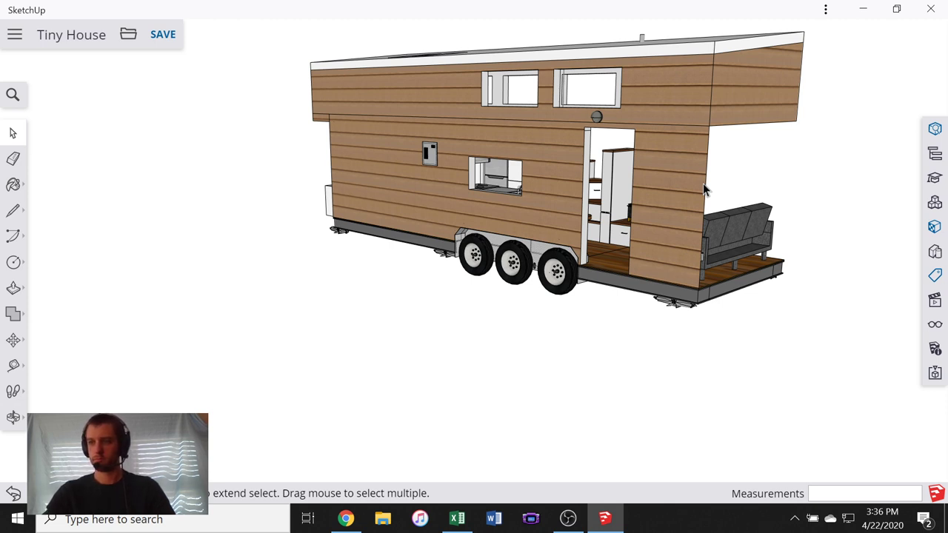
middle_drag(683, 232, 243, 228)
middle_drag(793, 231, 570, 265)
click(933, 277)
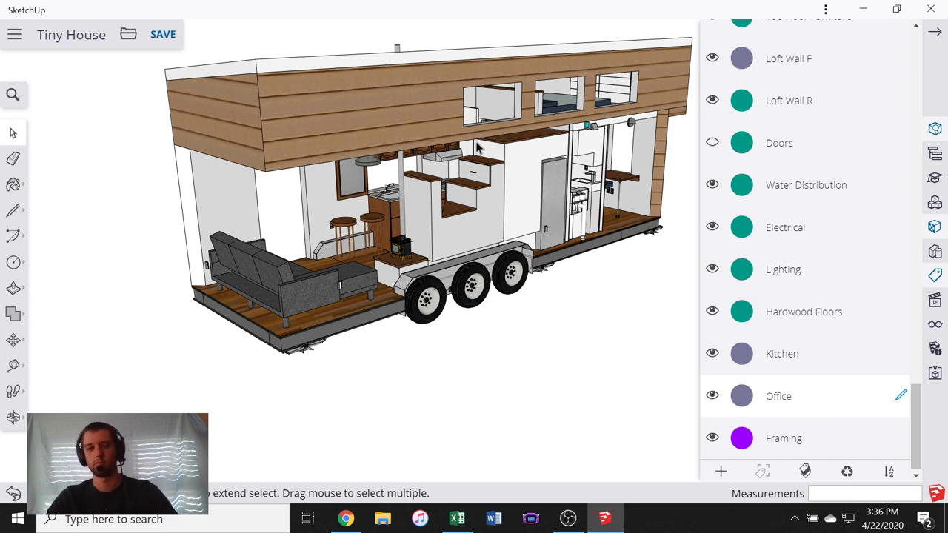
key(o)
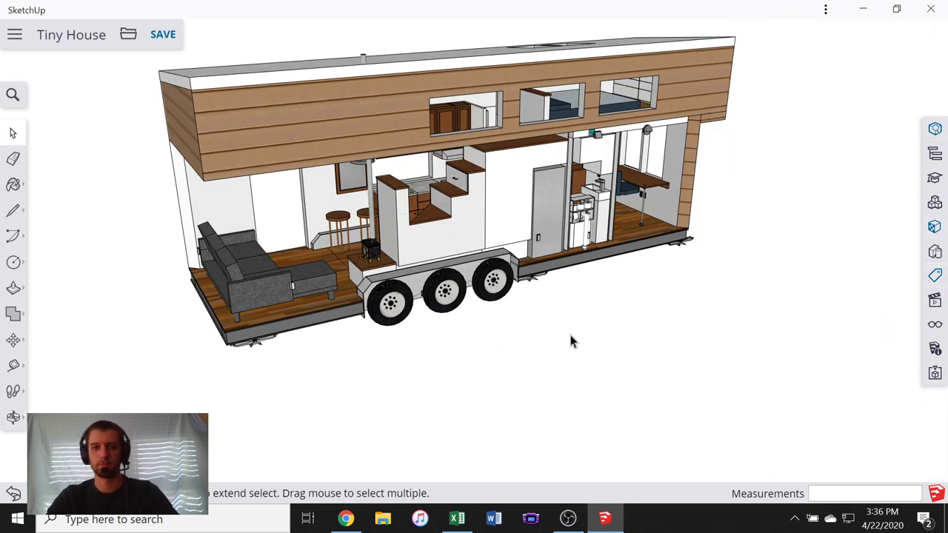
drag(571, 338, 646, 263)
key(space)
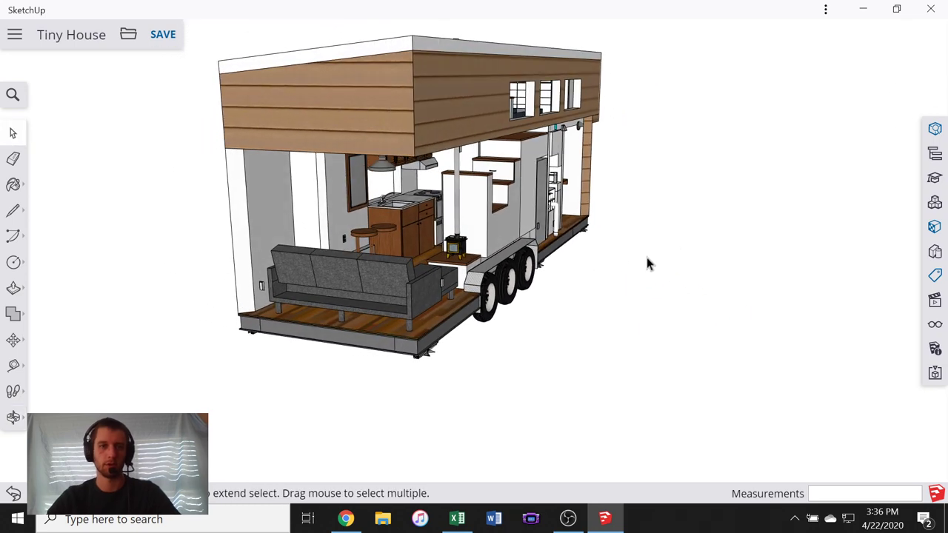
scroll(550, 164, up, 2)
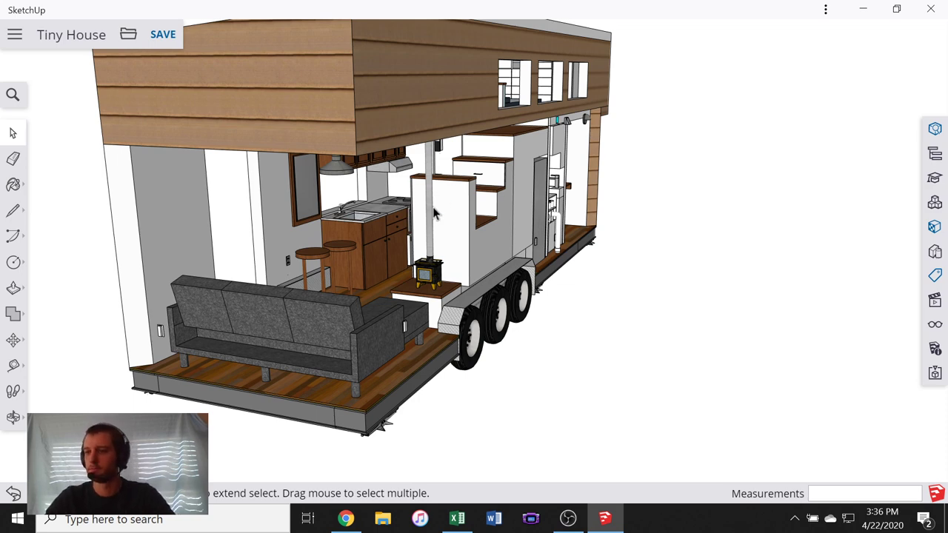
scroll(518, 268, down, 3)
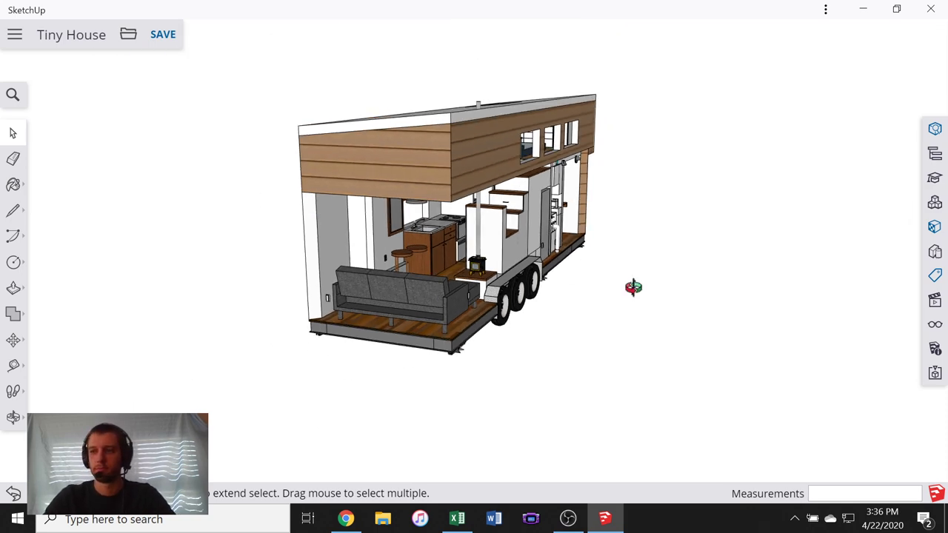
middle_drag(630, 286, 829, 327)
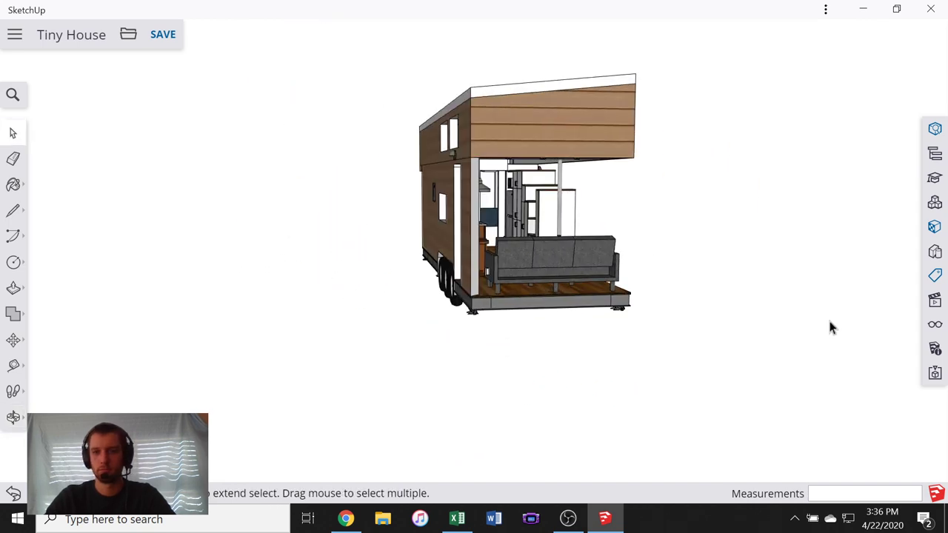
- Review the model's tags and make Framing the active tag
click(934, 277)
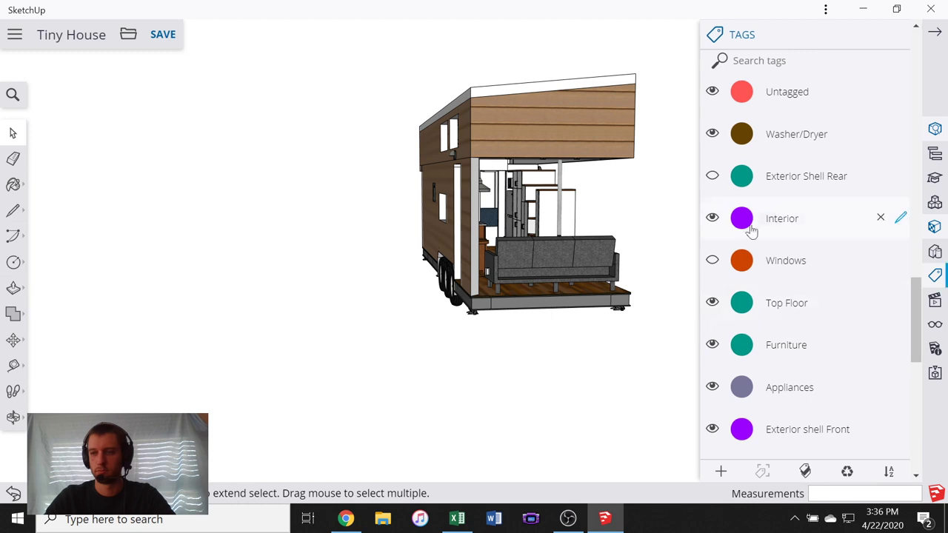
scroll(732, 214, up, 2)
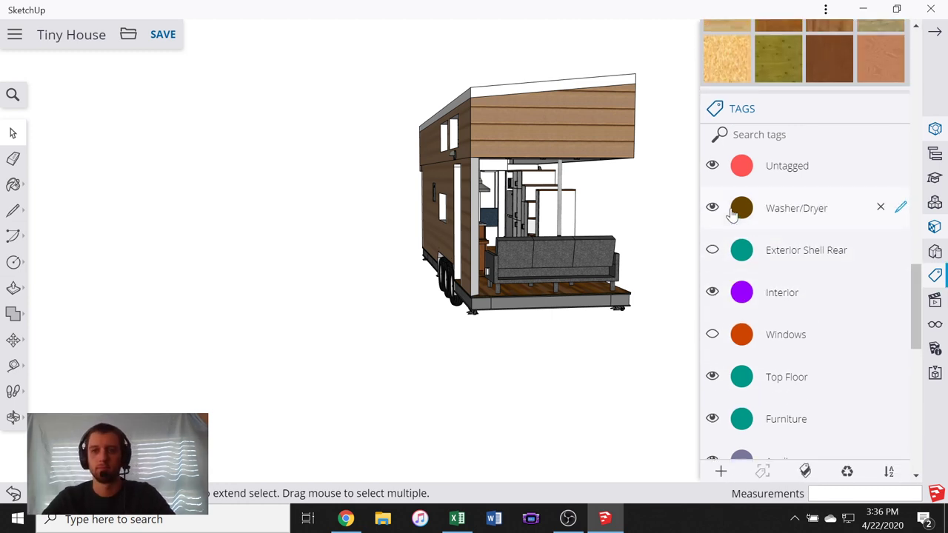
scroll(757, 211, down, 10)
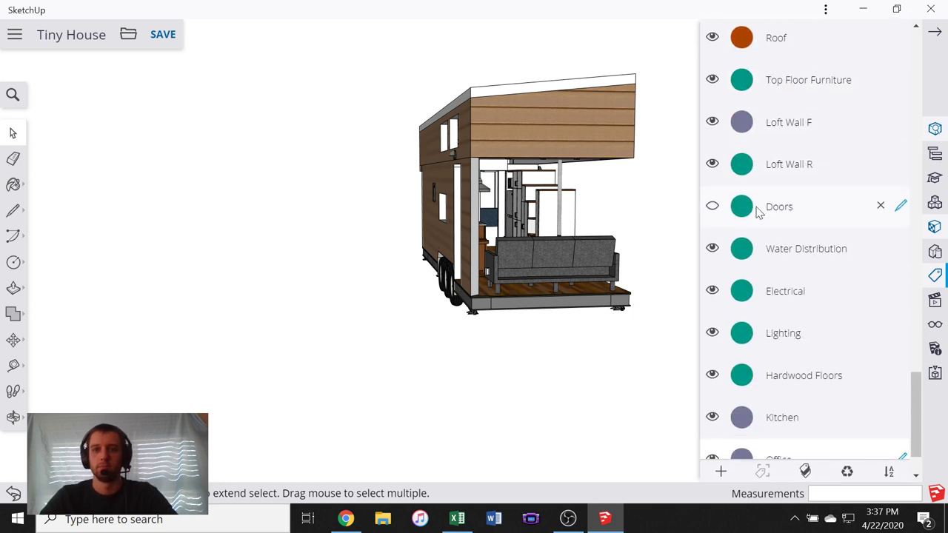
scroll(758, 211, up, 2)
scroll(757, 211, down, 2)
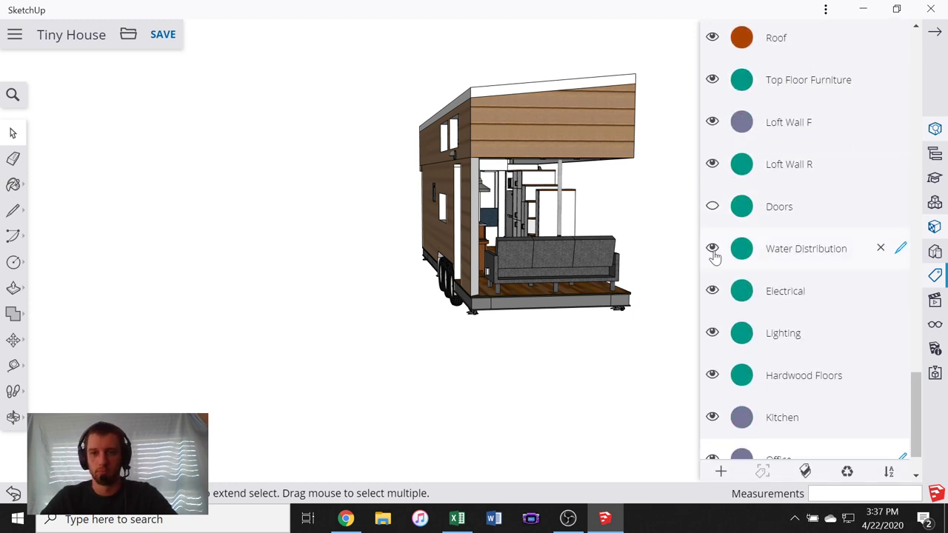
scroll(713, 255, down, 2)
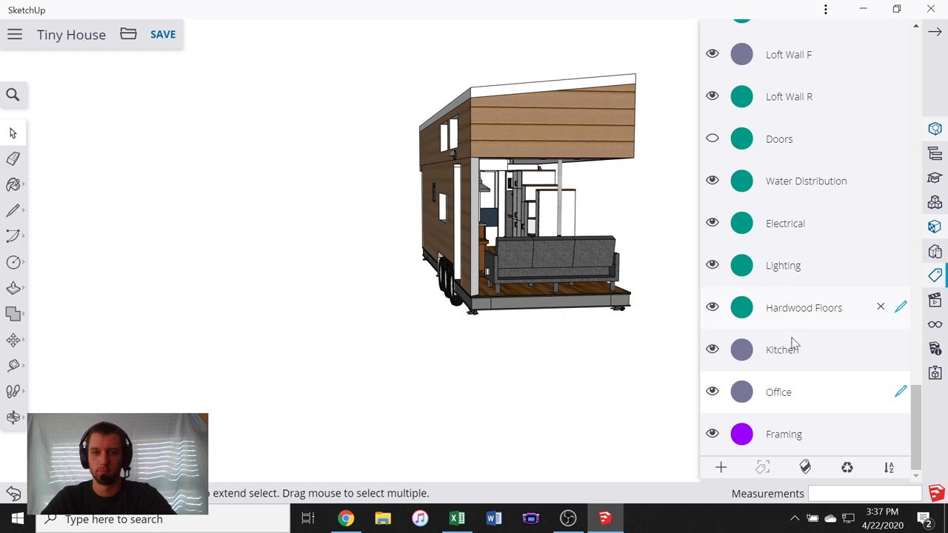
click(900, 435)
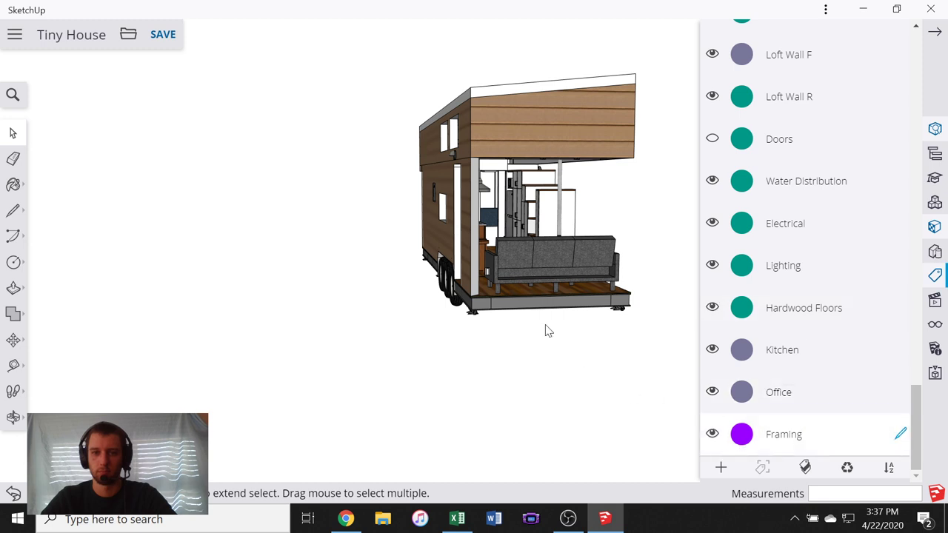
- Toggle the visibility of the Loft Wall F and Loft Wall R tags to check which upper walls they control
scroll(818, 210, up, 6)
click(712, 276)
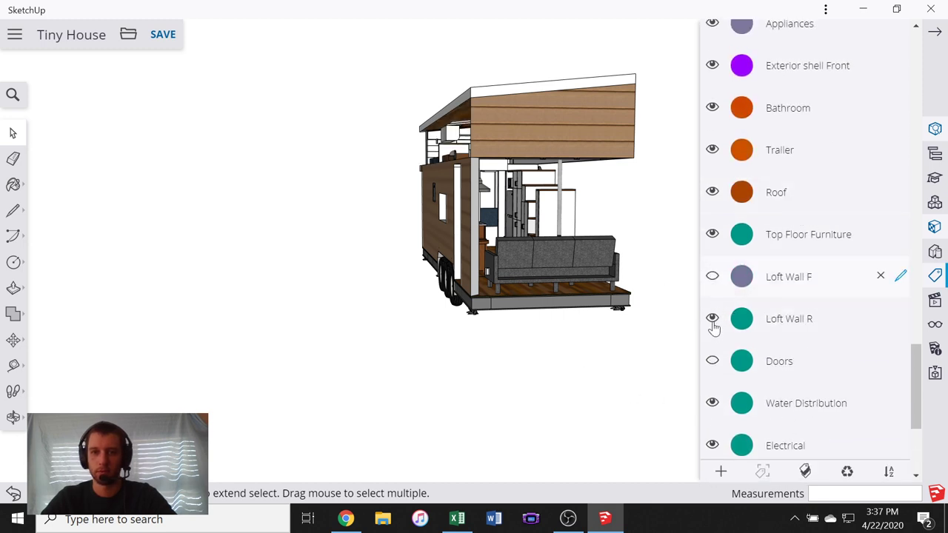
click(712, 318)
middle_drag(619, 218, 622, 252)
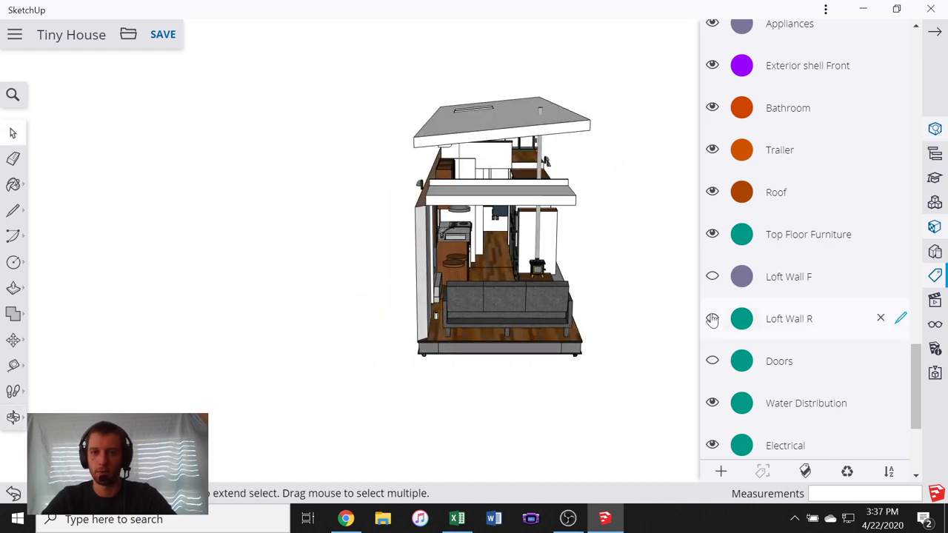
click(711, 319)
- Show the Exterior Shell Rear tag so the house's end wall is displayed
scroll(722, 266, up, 10)
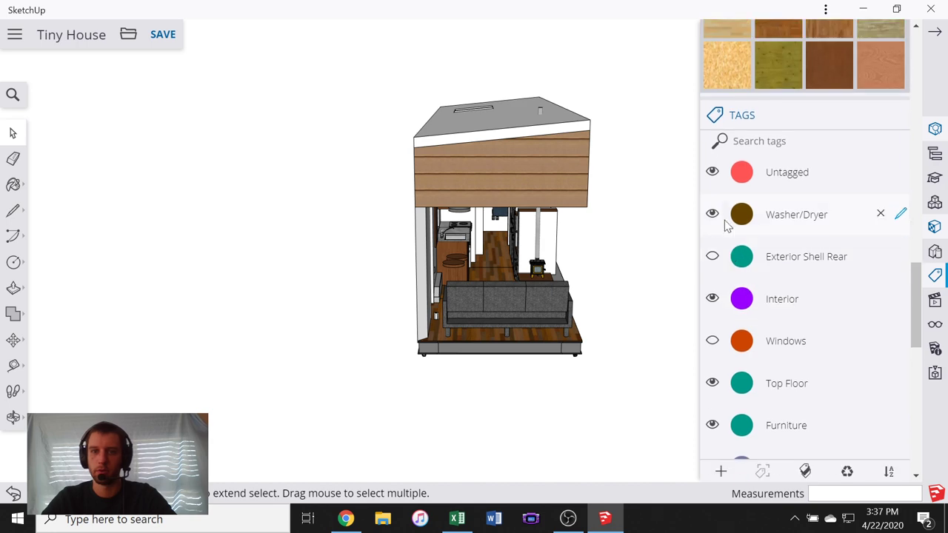
scroll(726, 248, down, 1)
click(711, 182)
scroll(700, 304, down, 3)
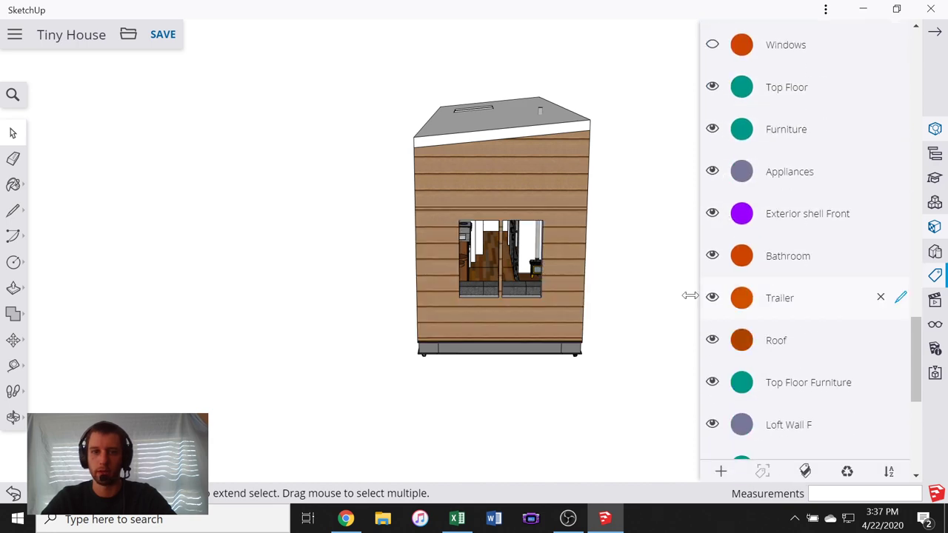
- Examine the Tiny House exterior along the long door side, the trailer hitch end and the windowed end wall
middle_drag(688, 296, 215, 297)
middle_drag(341, 287, 685, 287)
middle_drag(264, 283, 440, 198)
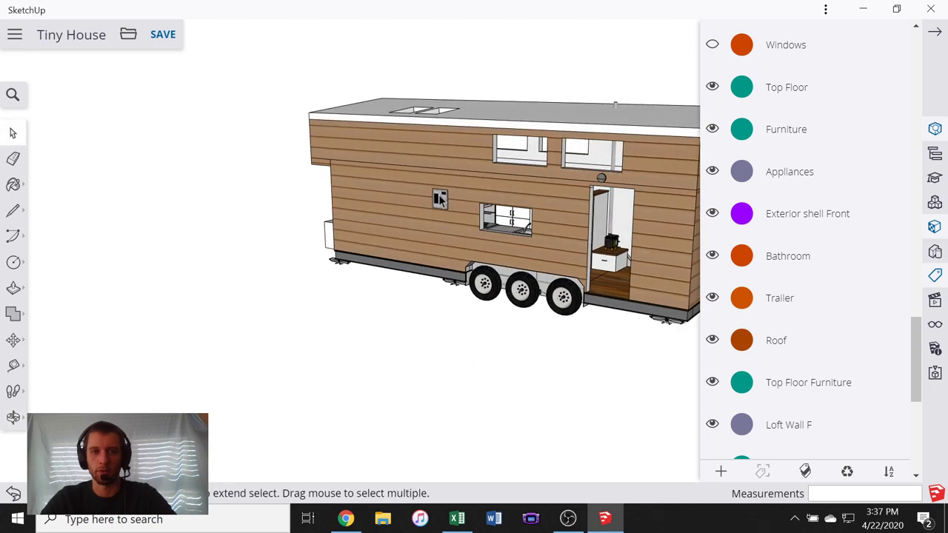
middle_drag(349, 207, 440, 170)
middle_drag(229, 174, 252, 213)
scroll(551, 246, up, 5)
scroll(322, 235, down, 8)
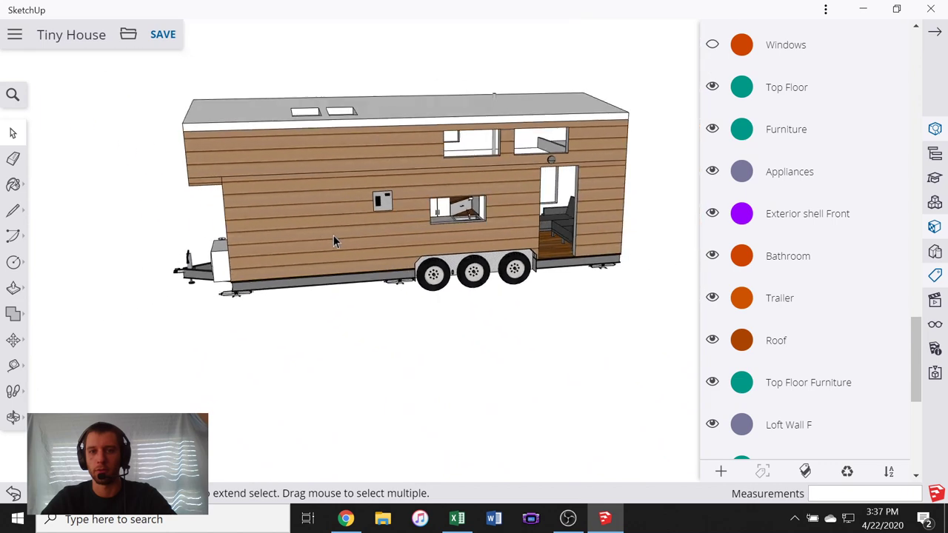
middle_drag(620, 336, 208, 259)
middle_drag(561, 250, 400, 237)
scroll(719, 194, up, 5)
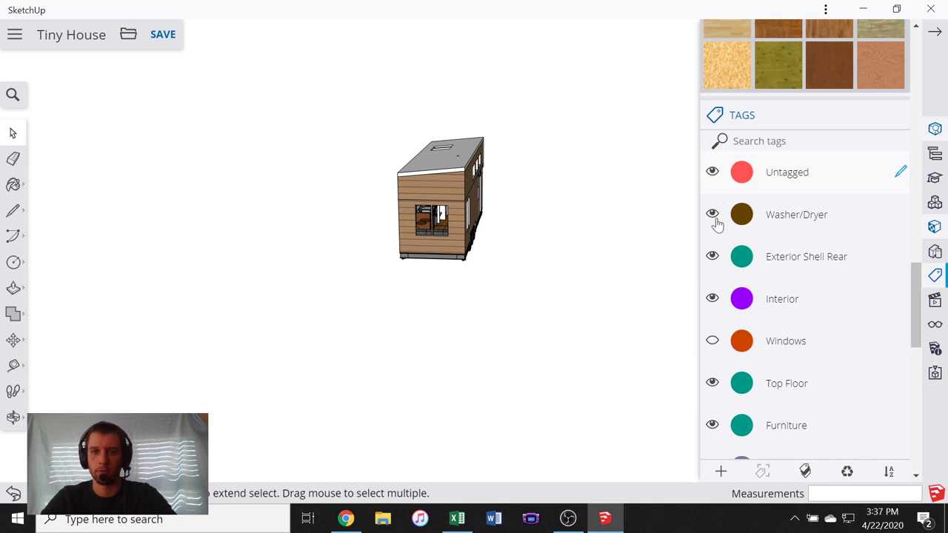
- Hide the Washer/Dryer, Interior, Top Floor, Furniture and Appliances tags while keeping Exterior Shell Rear visible
click(713, 257)
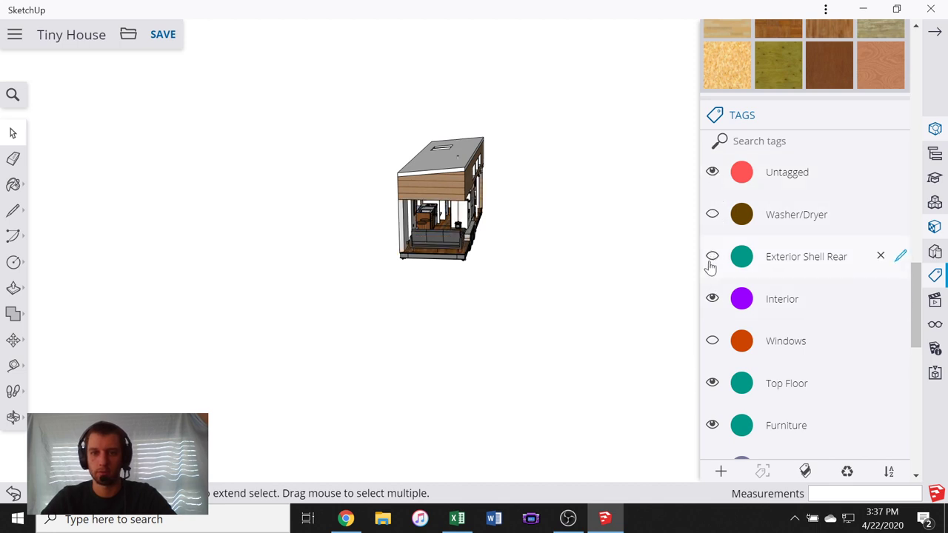
click(712, 256)
click(712, 300)
scroll(720, 157, down, 4)
scroll(720, 155, up, 1)
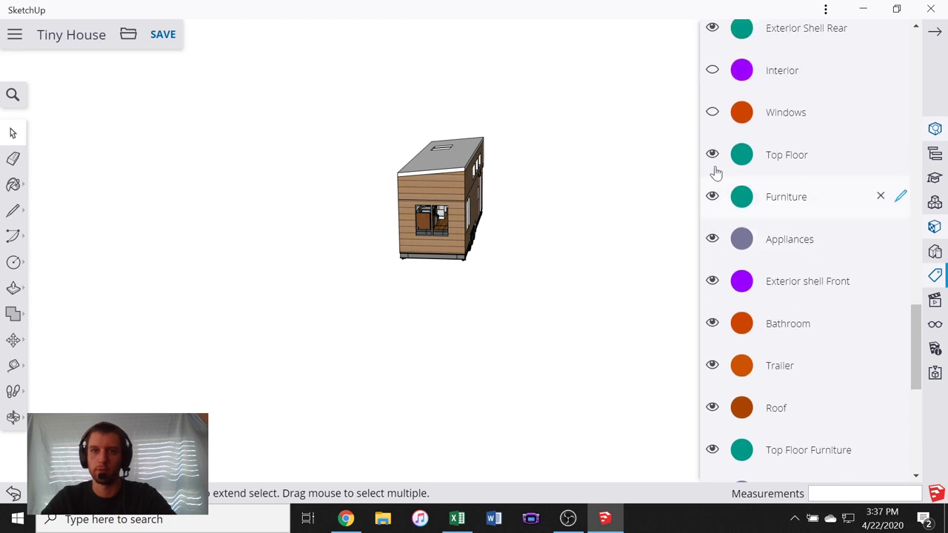
click(712, 204)
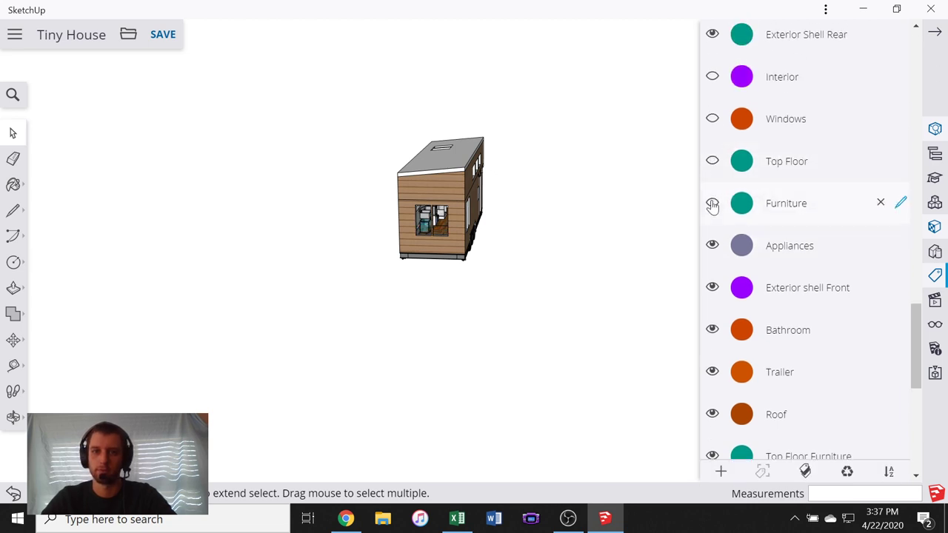
click(712, 246)
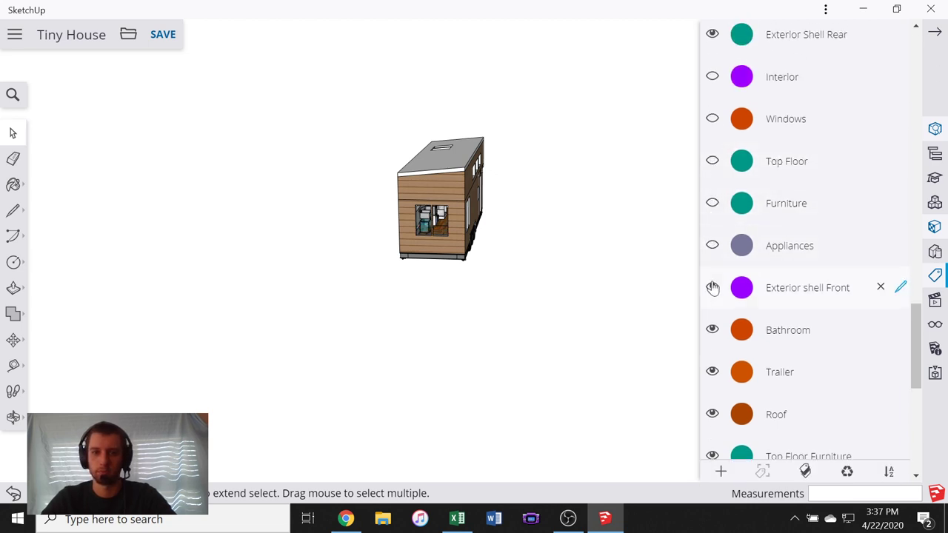
- Hide the Bathroom, Trailer, Roof and Top Floor Furniture tags
click(712, 328)
click(713, 371)
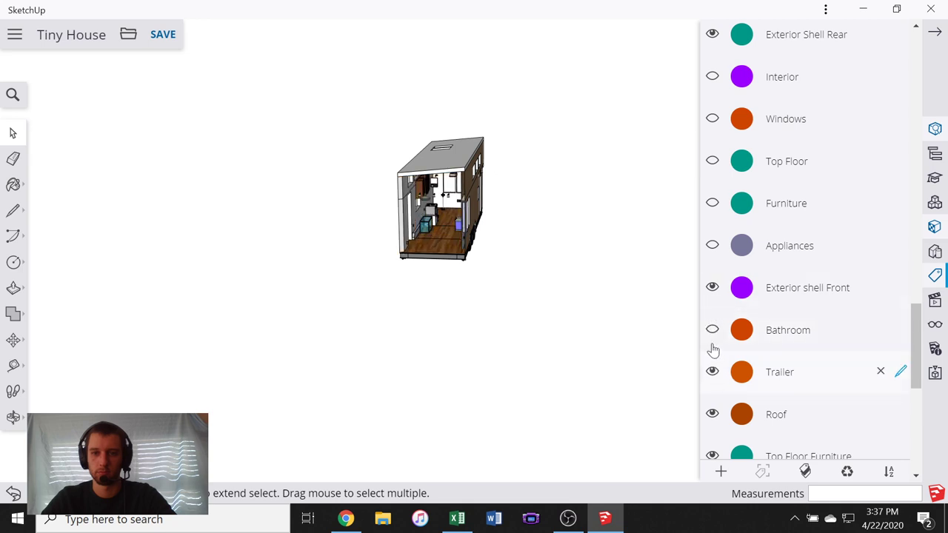
scroll(718, 311, down, 3)
click(711, 266)
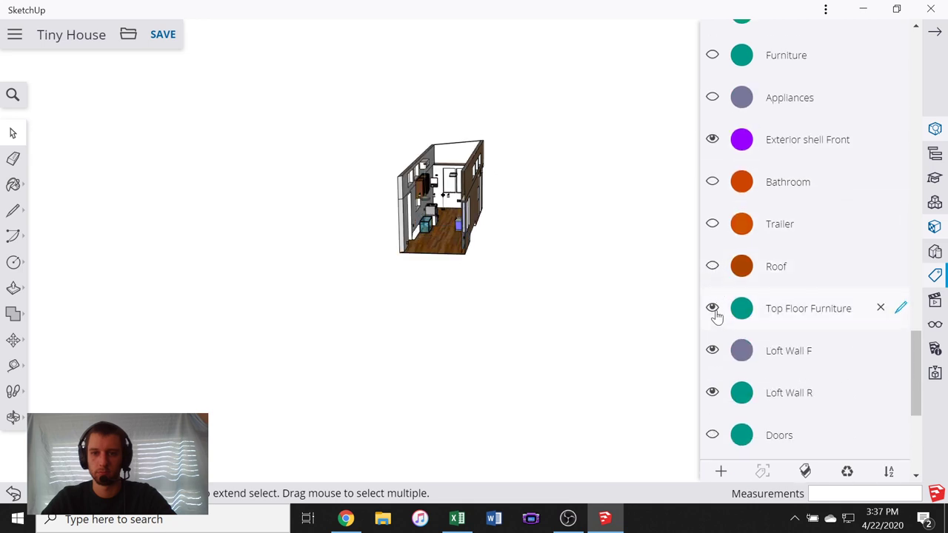
click(713, 348)
- Hide the Water Distribution and Electrical tags
scroll(712, 385, down, 3)
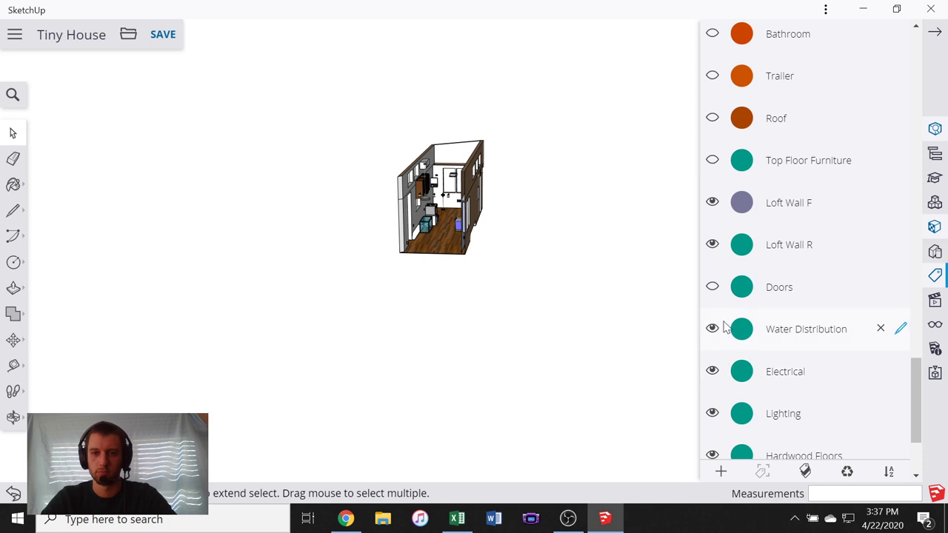
click(713, 329)
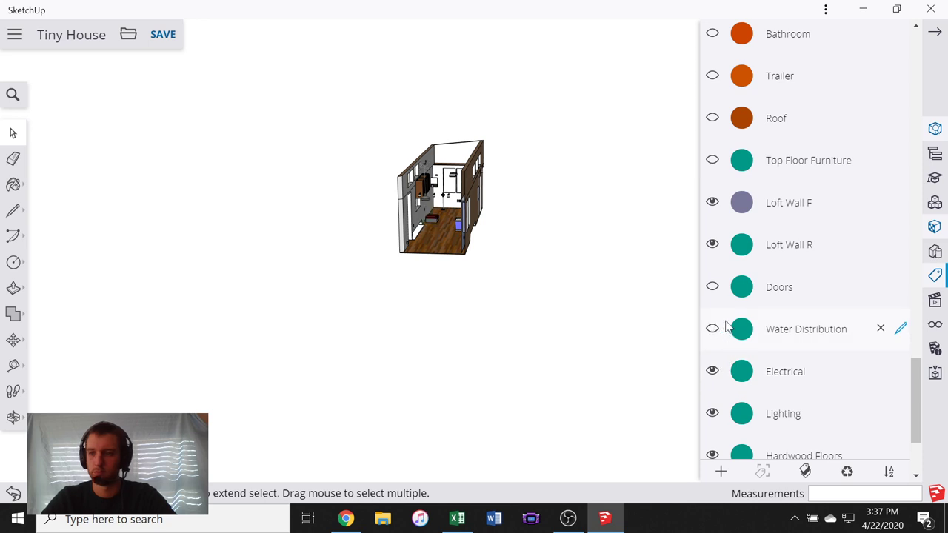
click(712, 371)
- Toggle the Hardwood Floors tag to check what it controls, leave it visible, and examine the remaining shell walls and interior
scroll(715, 371, down, 3)
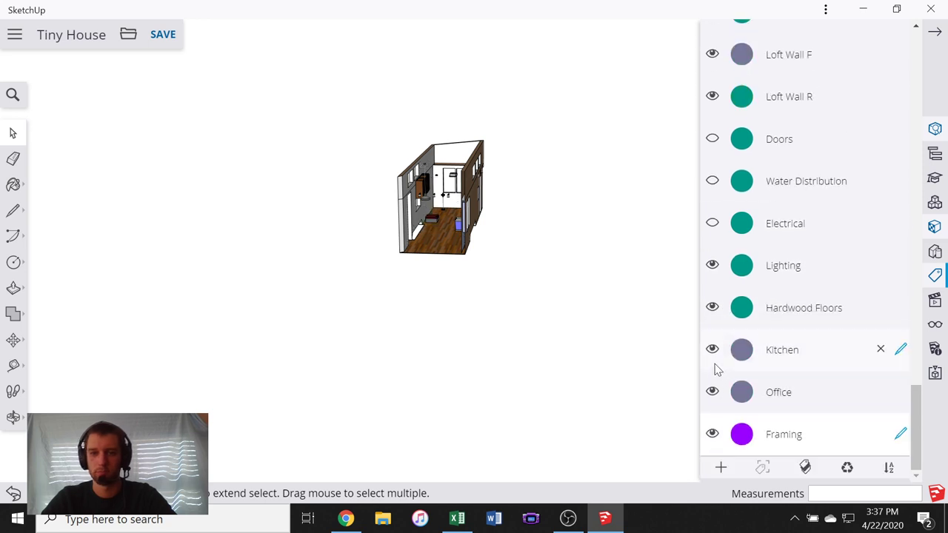
click(712, 308)
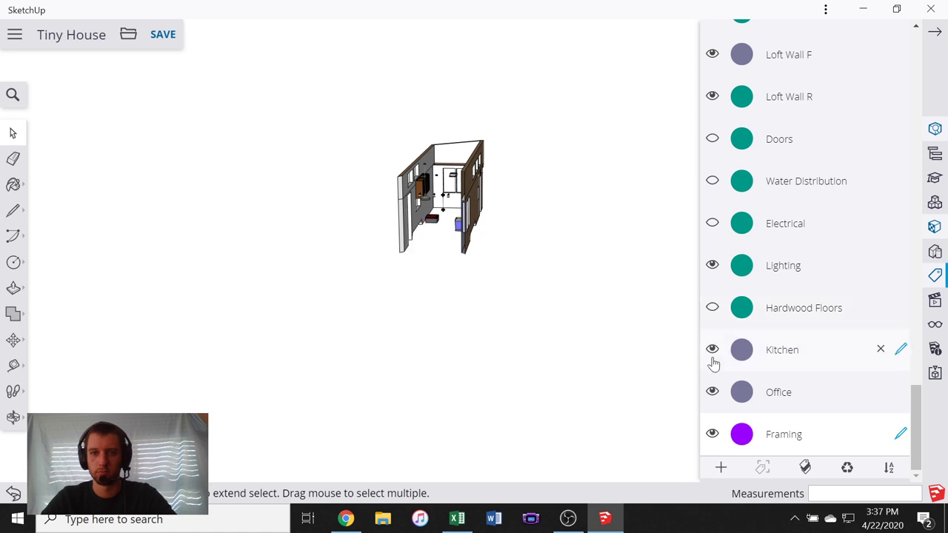
click(713, 308)
click(713, 310)
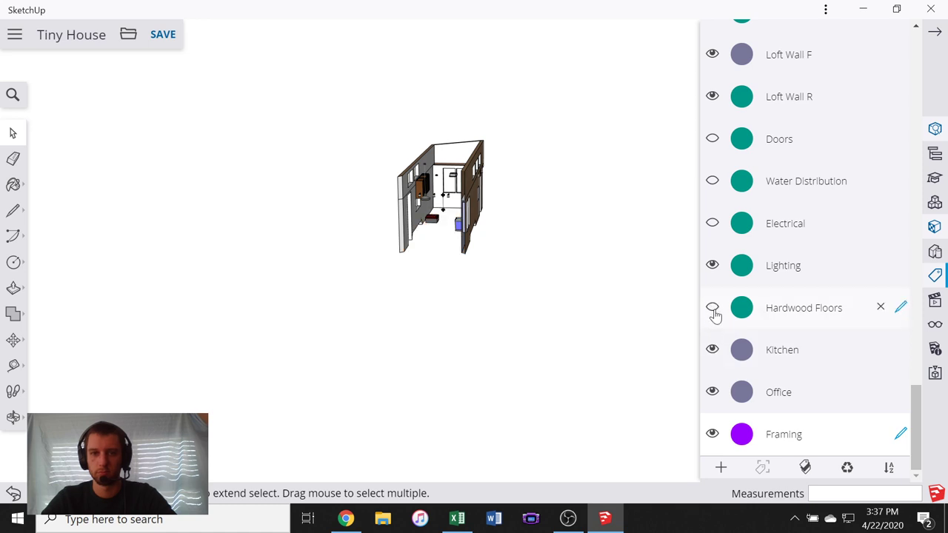
click(713, 308)
middle_drag(603, 312, 452, 380)
scroll(461, 267, up, 5)
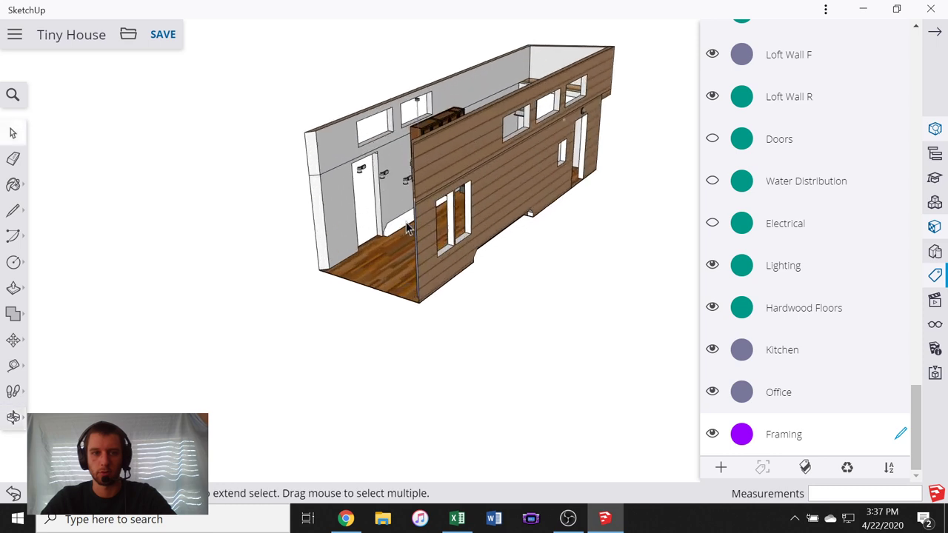
middle_drag(461, 266, 622, 318)
- Show the Electrical, Water Distribution, Doors, Top Floor Furniture, Roof and Trailer tags
click(713, 222)
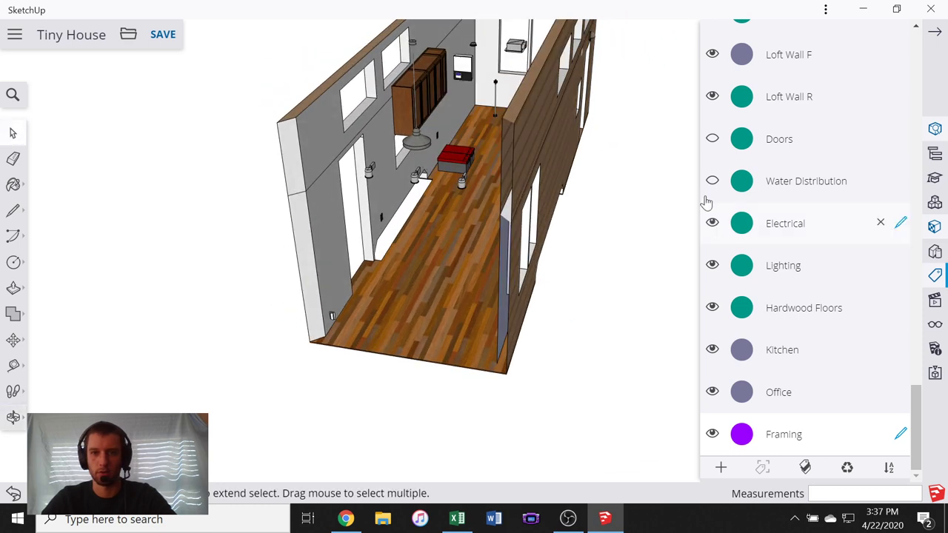
click(711, 182)
click(713, 138)
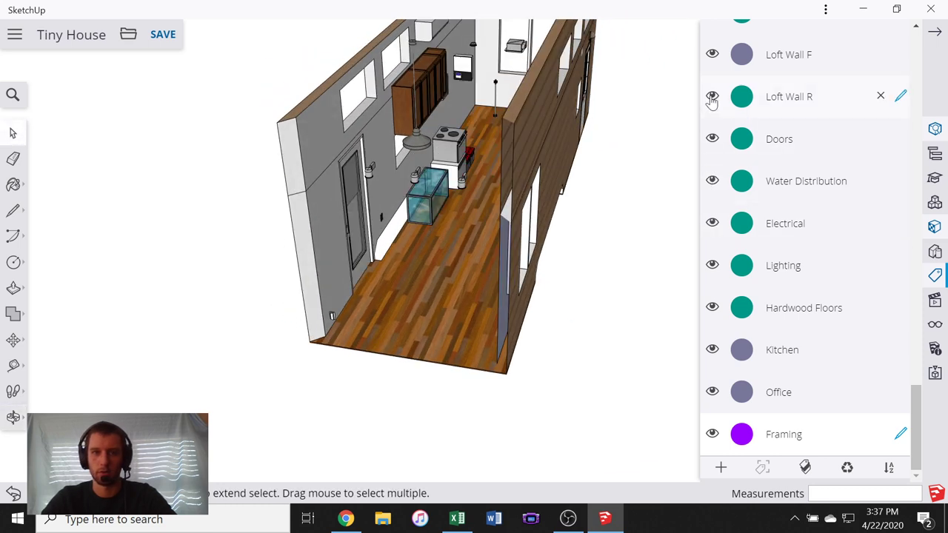
scroll(712, 119, up, 2)
click(713, 159)
click(712, 117)
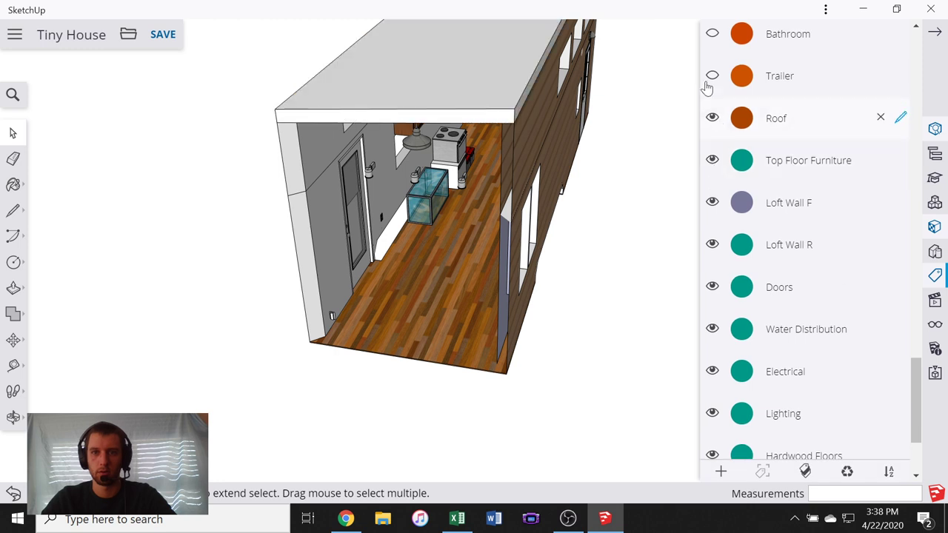
click(712, 75)
- Toggle the Bathroom tag to check which wall it controls and leave it visible
scroll(711, 81, up, 4)
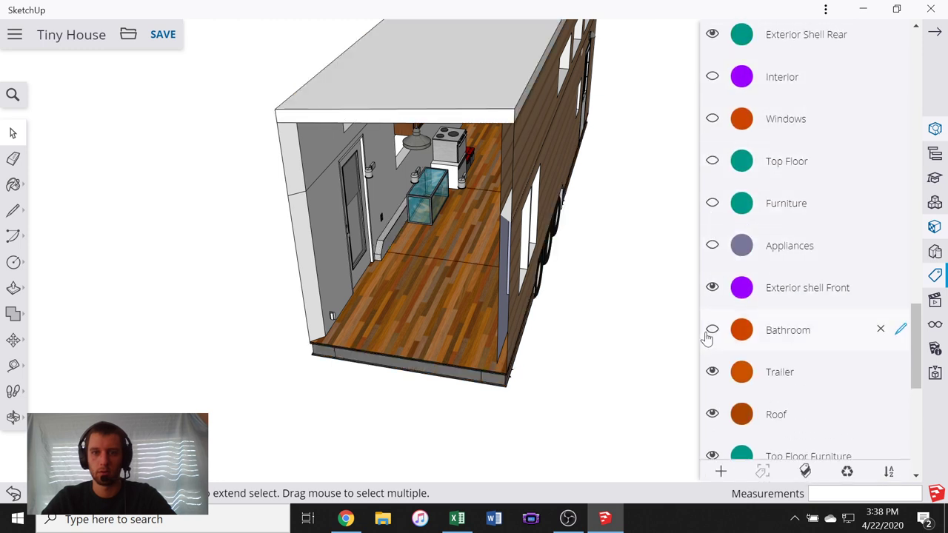
click(711, 330)
click(711, 330)
click(712, 330)
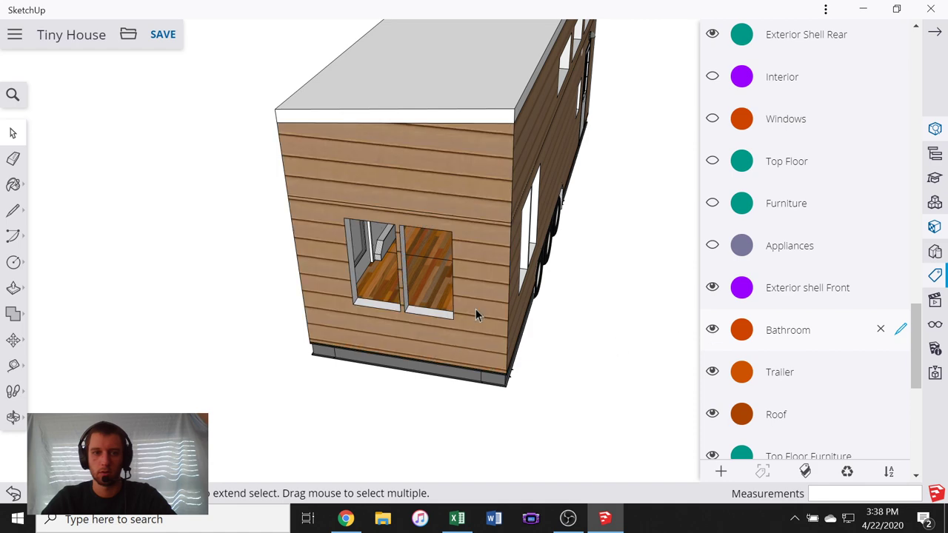
- Open the exterior shell group and assign its windowed end wall a teal-coloured tag in place of Bathroom
double_click(463, 299)
scroll(464, 299, down, 2)
click(475, 265)
right_click(476, 264)
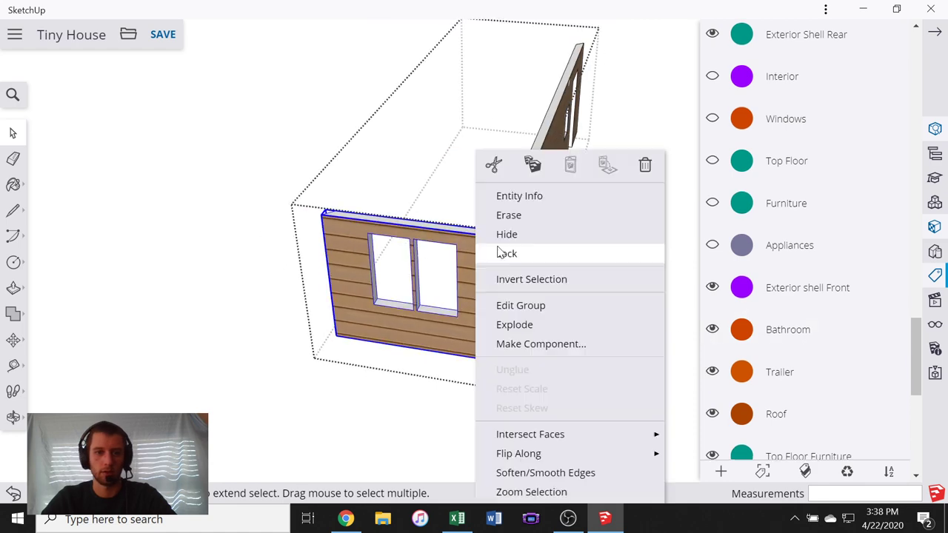
click(550, 198)
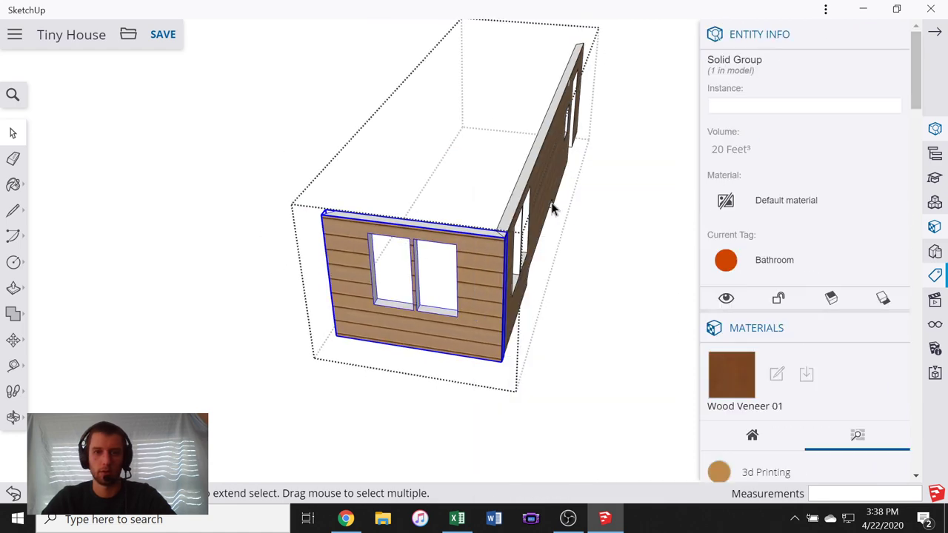
click(776, 265)
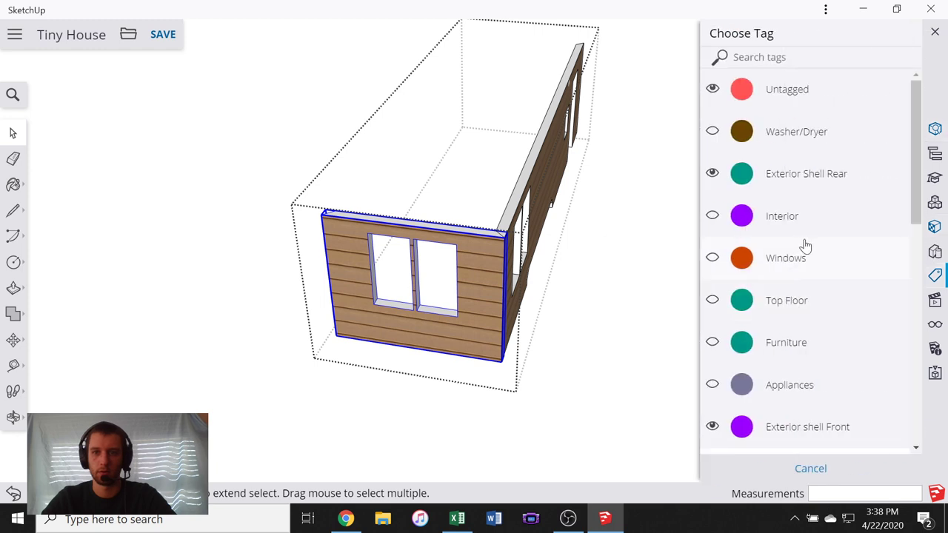
scroll(778, 270, down, 8)
click(776, 237)
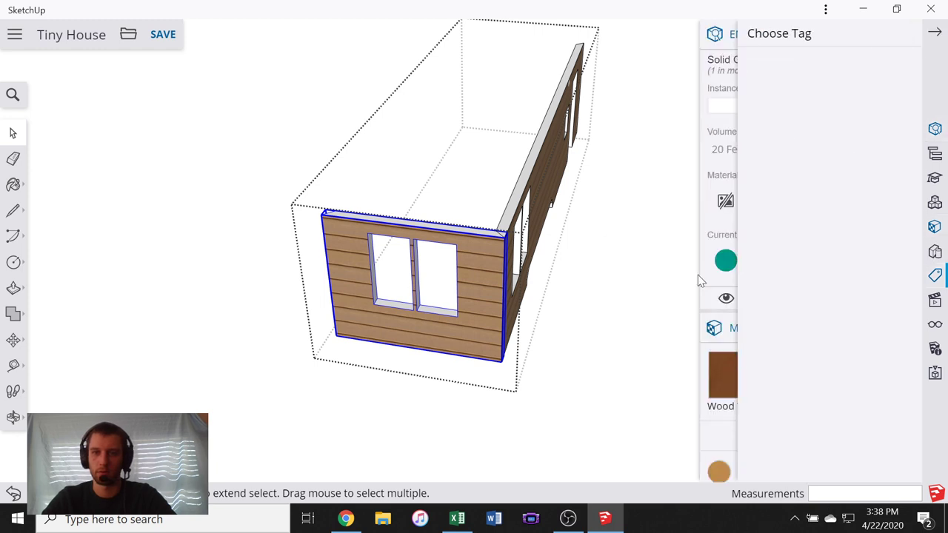
click(614, 285)
middle_drag(544, 302, 592, 244)
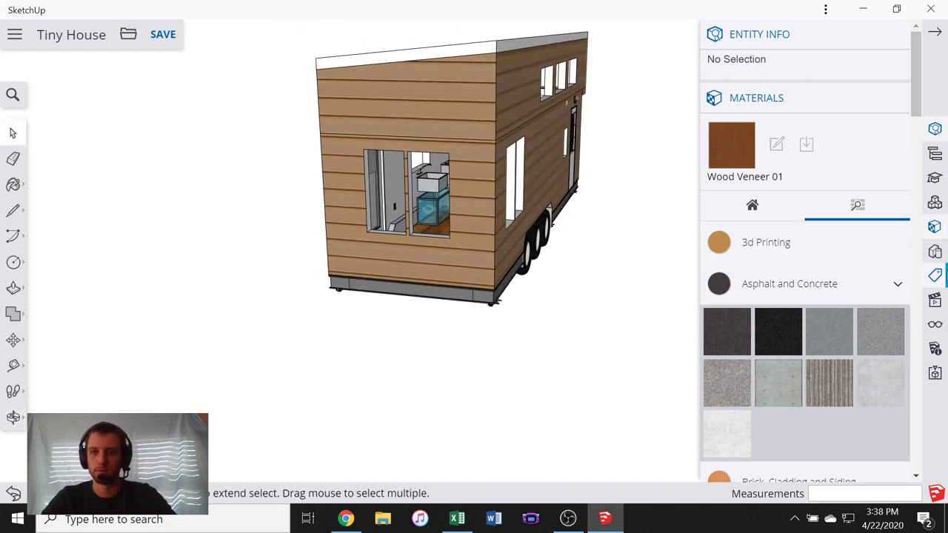
- Review the tag list and toggle the Bathroom tag to check whether it still controls the windowed end wall, leaving it visible
click(937, 275)
scroll(741, 263, up, 5)
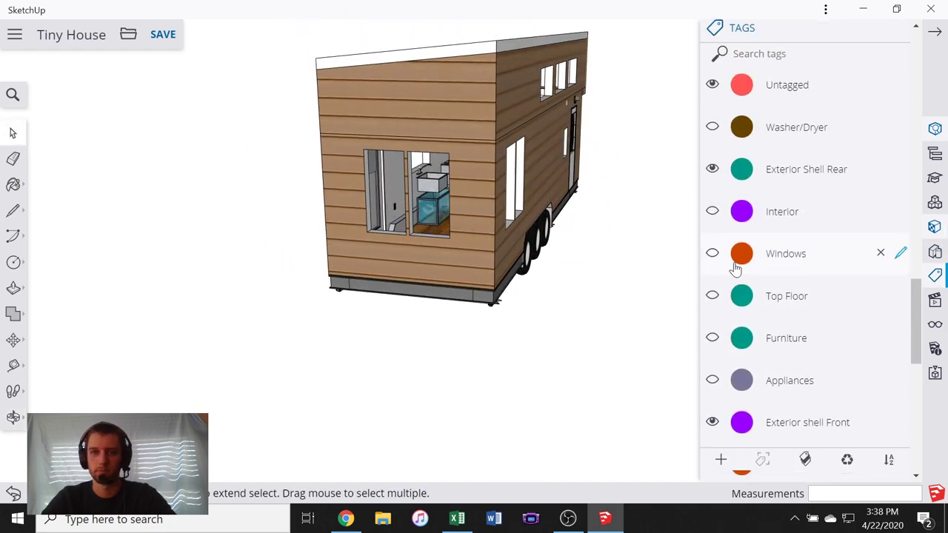
scroll(725, 255, down, 5)
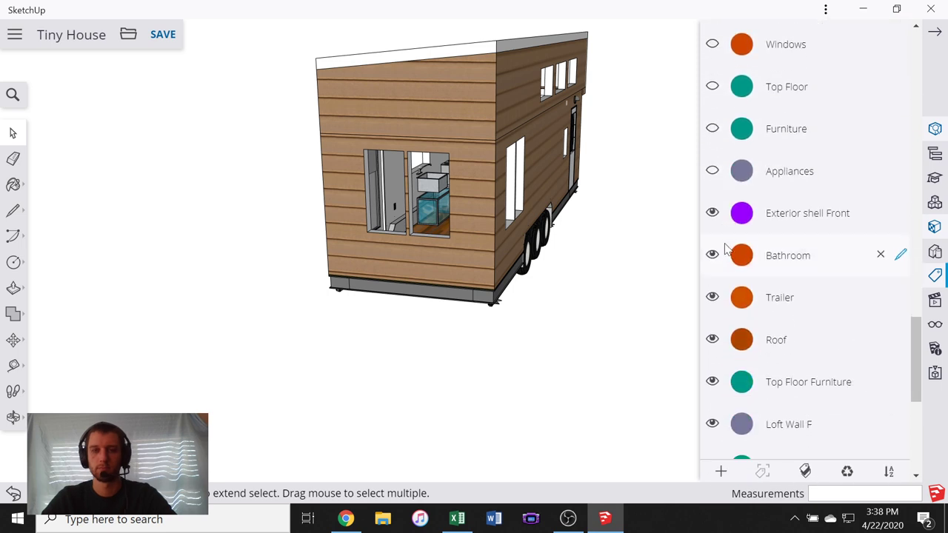
double_click(807, 213)
key(Return)
scroll(715, 238, down, 1)
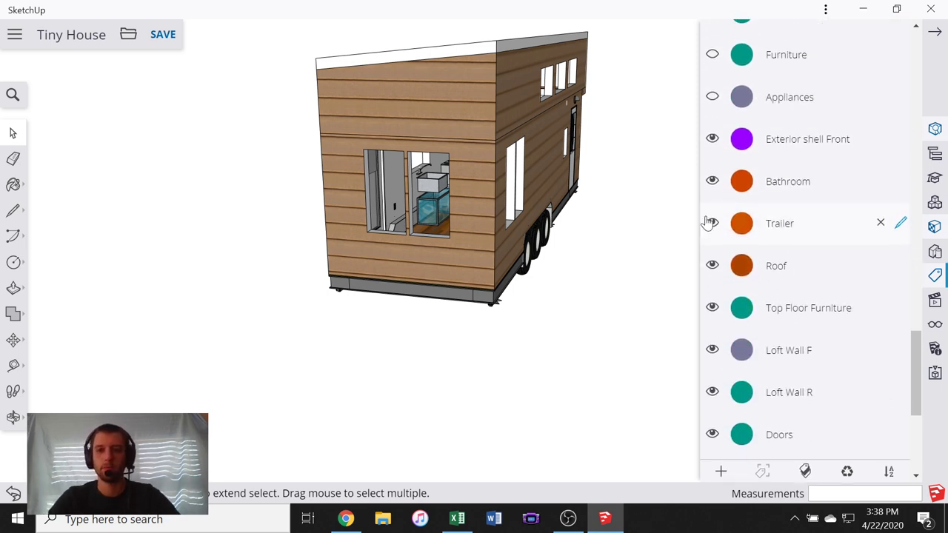
click(712, 181)
click(712, 181)
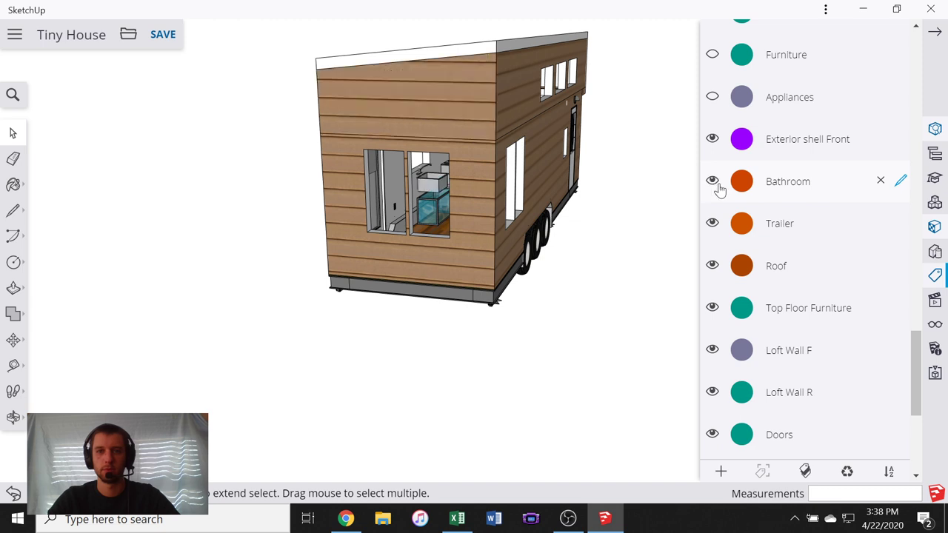
- Open the upper exterior shell group and assign its sloped end wall the Loft Wall R tag
double_click(496, 104)
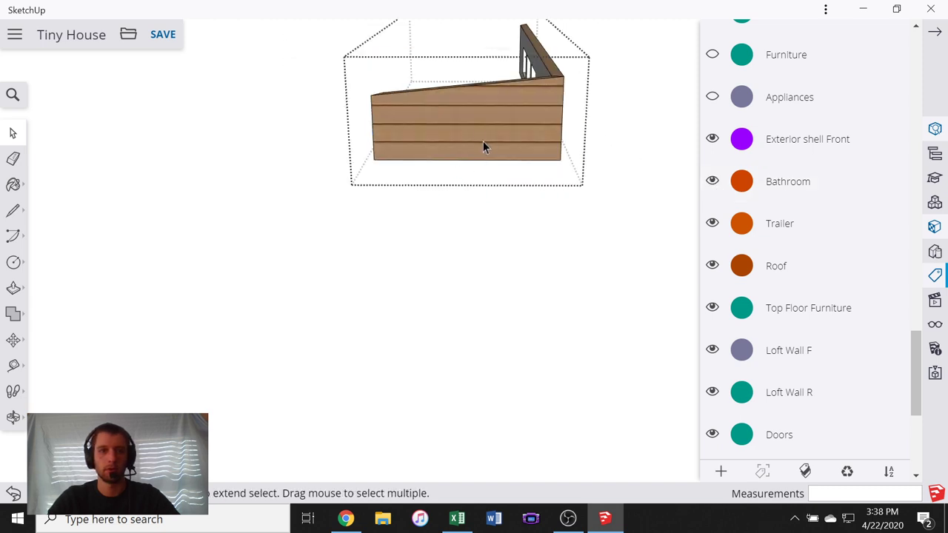
click(492, 140)
right_click(492, 141)
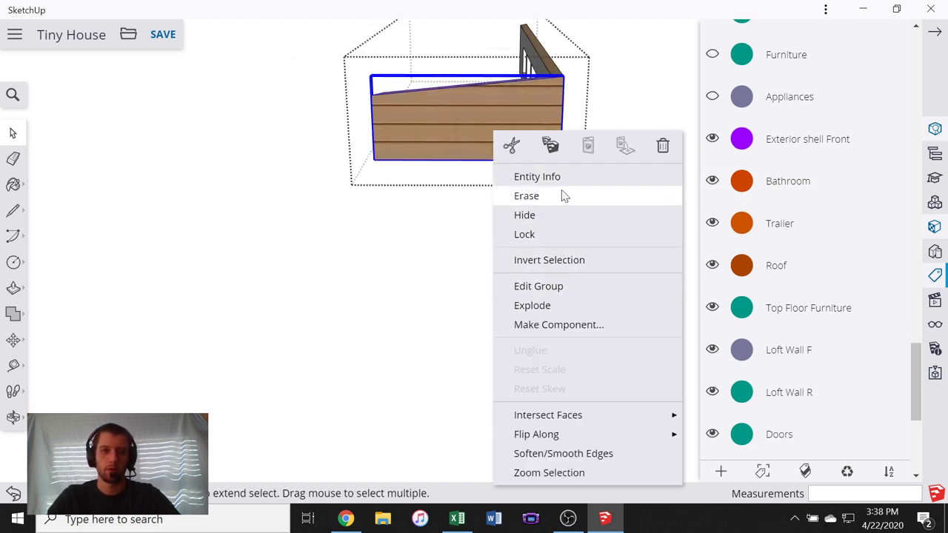
click(548, 176)
click(851, 259)
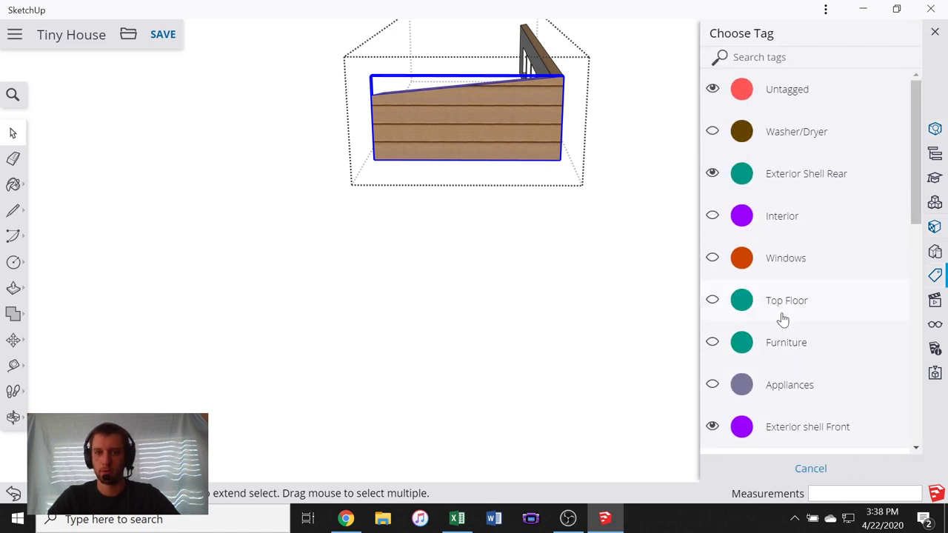
scroll(779, 259, down, 1)
scroll(780, 259, down, 5)
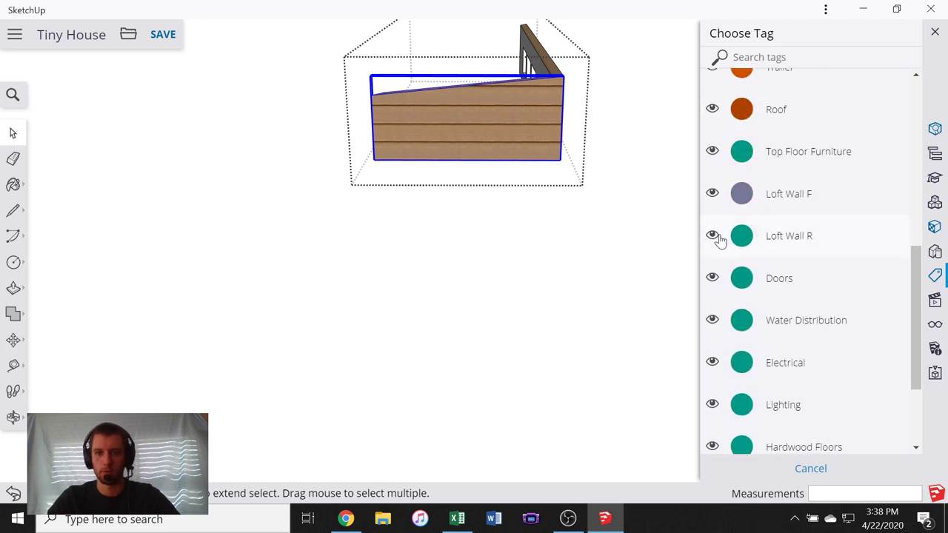
click(716, 236)
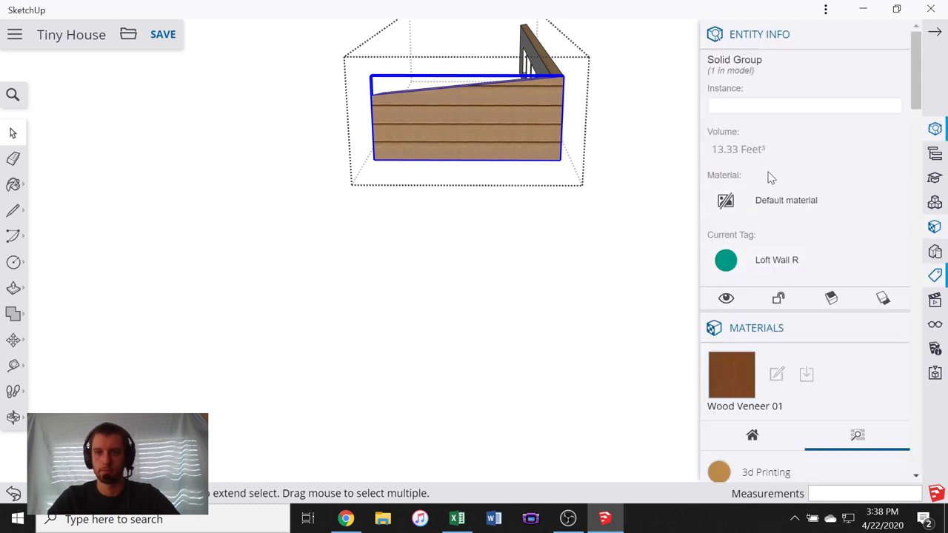
- Close the upper shell group and hide the Roof and Trailer tags
scroll(770, 177, down, 3)
scroll(770, 177, up, 3)
middle_drag(665, 240, 666, 216)
middle_drag(530, 211, 652, 220)
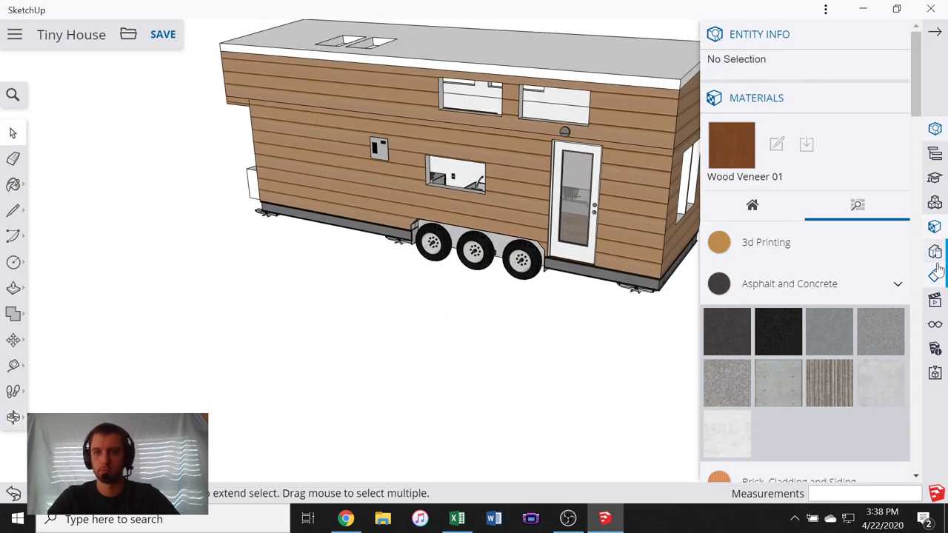
click(935, 274)
click(712, 264)
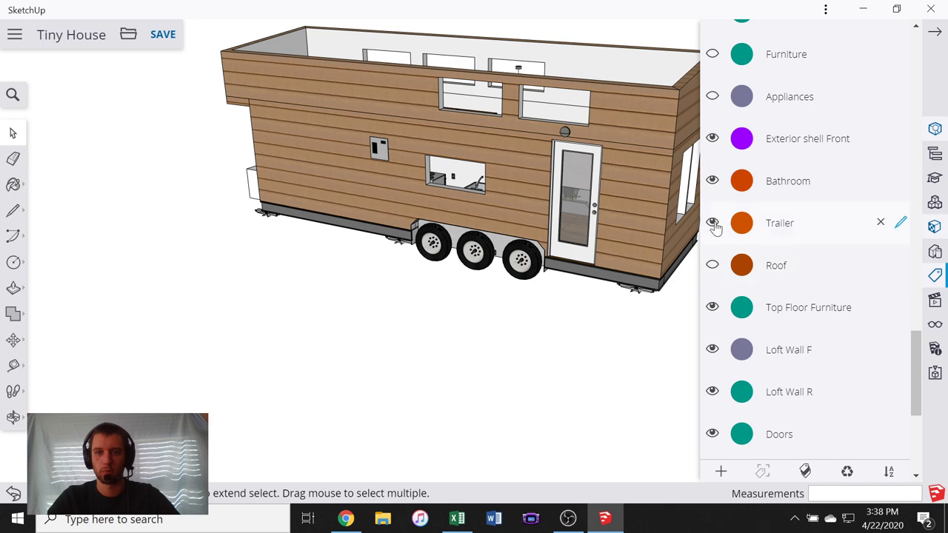
click(712, 223)
middle_drag(619, 257, 444, 304)
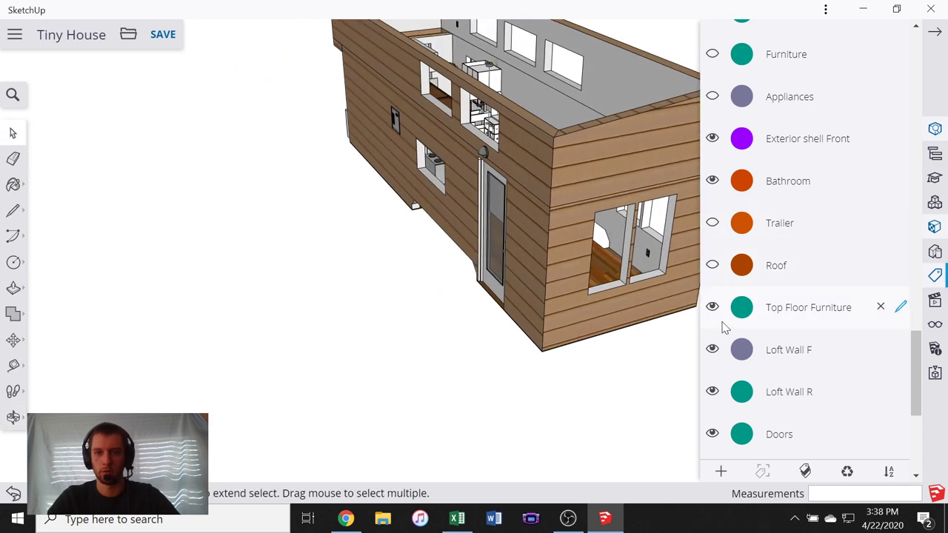
- Hide the Top Floor Furniture, Doors, Water Distribution, Electrical, Lighting, Hardwood Floors, Kitchen and Office tags
click(712, 350)
click(712, 349)
scroll(712, 363, down, 3)
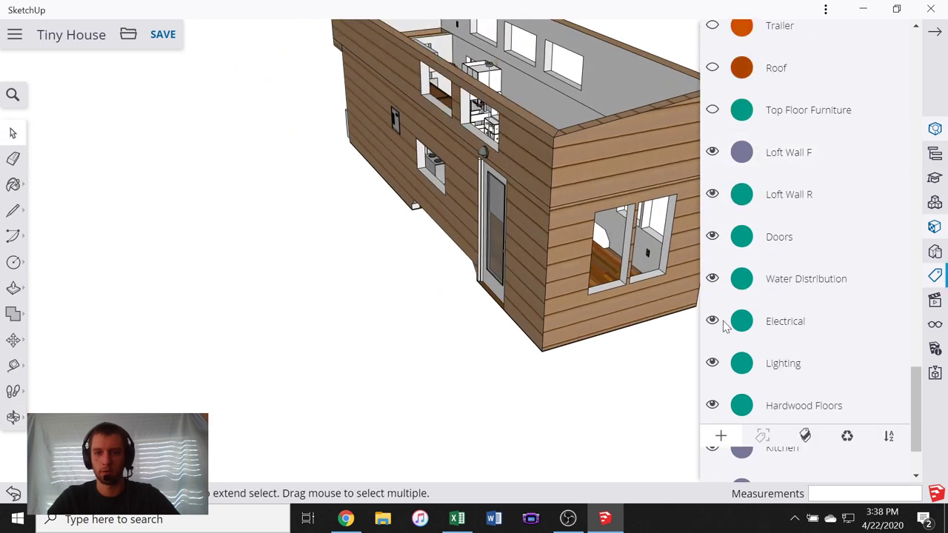
click(713, 213)
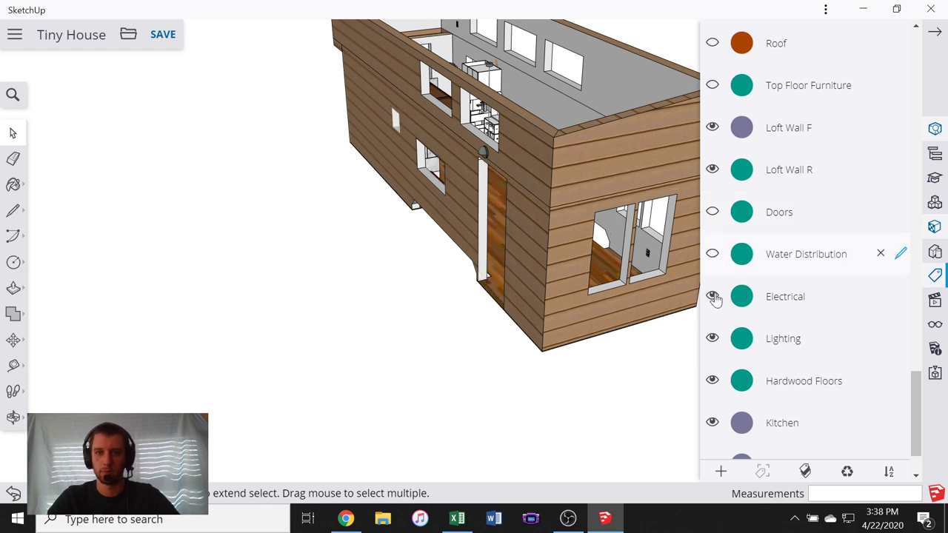
click(712, 380)
middle_drag(652, 318, 479, 232)
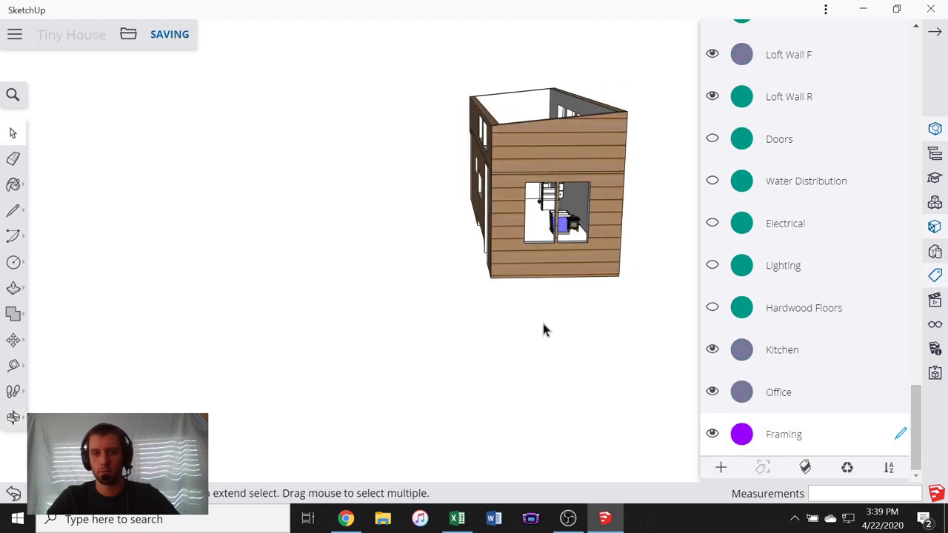
middle_drag(544, 328, 667, 319)
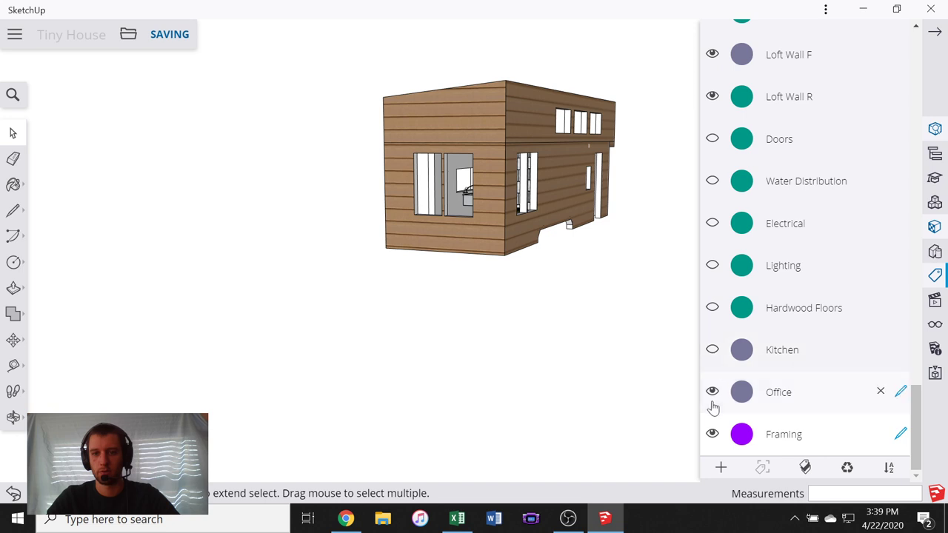
middle_drag(636, 390, 534, 303)
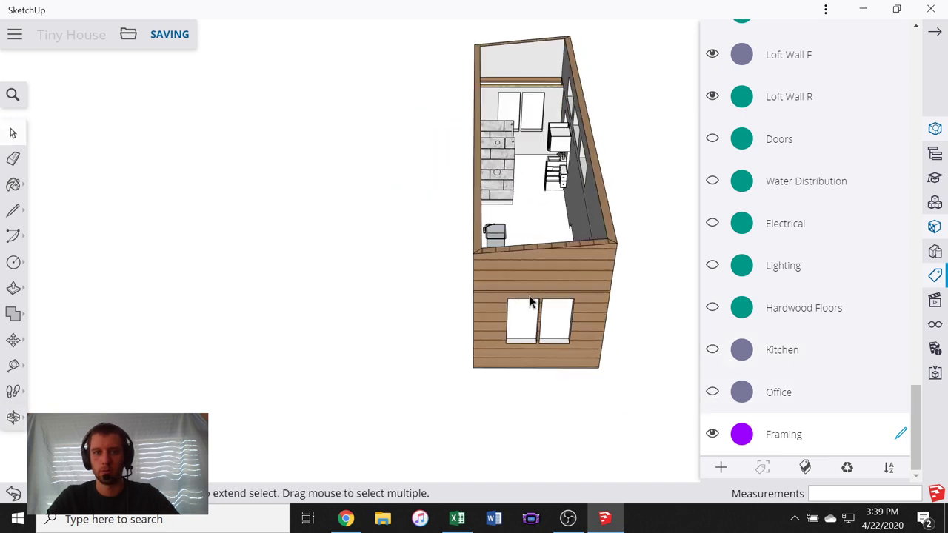
- Check which tag the marble shower wall inside the house uses and hide the Bathroom tag
scroll(518, 155, up, 5)
click(448, 202)
right_click(471, 202)
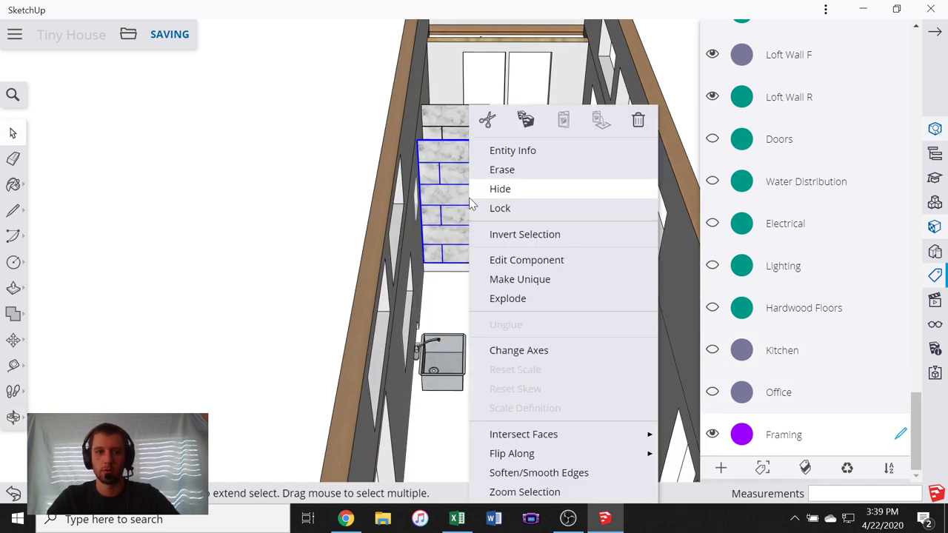
click(534, 152)
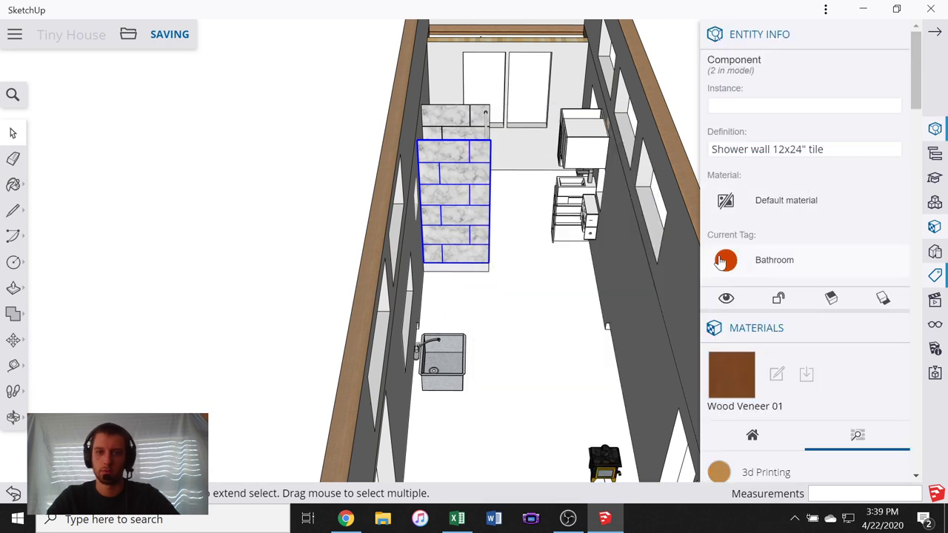
click(935, 278)
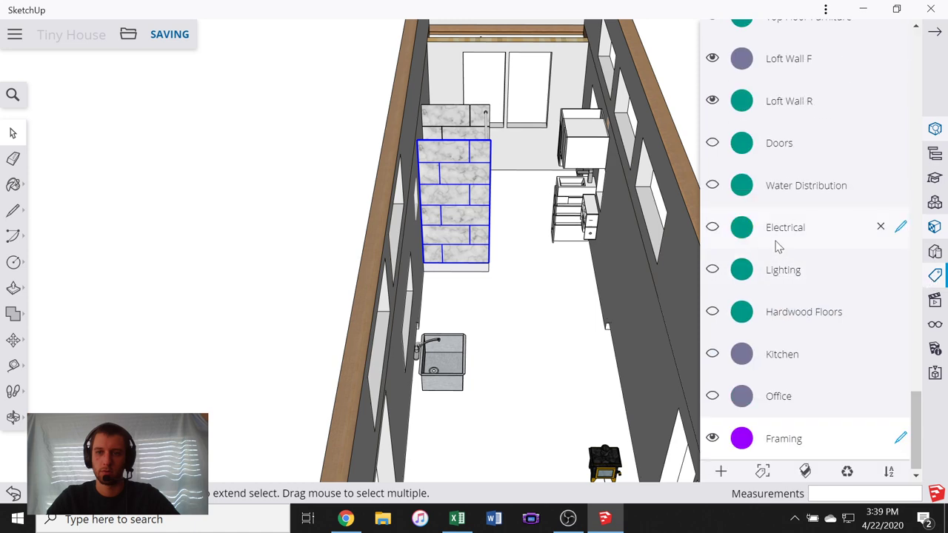
scroll(776, 245, up, 5)
click(712, 186)
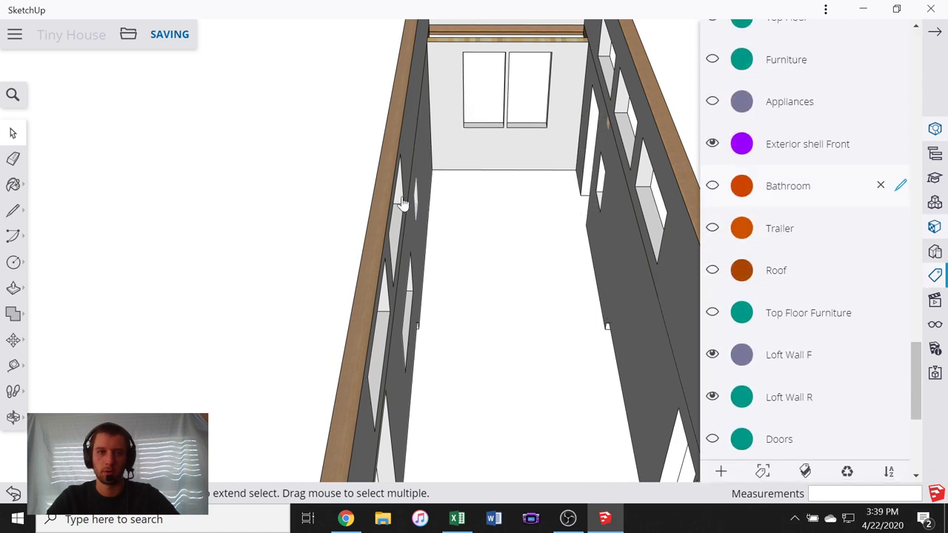
- Examine the bare exterior wall shell from the outside and from above
scroll(437, 214, down, 5)
middle_drag(437, 214, 605, 252)
scroll(518, 219, up, 3)
scroll(529, 298, down, 3)
scroll(382, 211, up, 3)
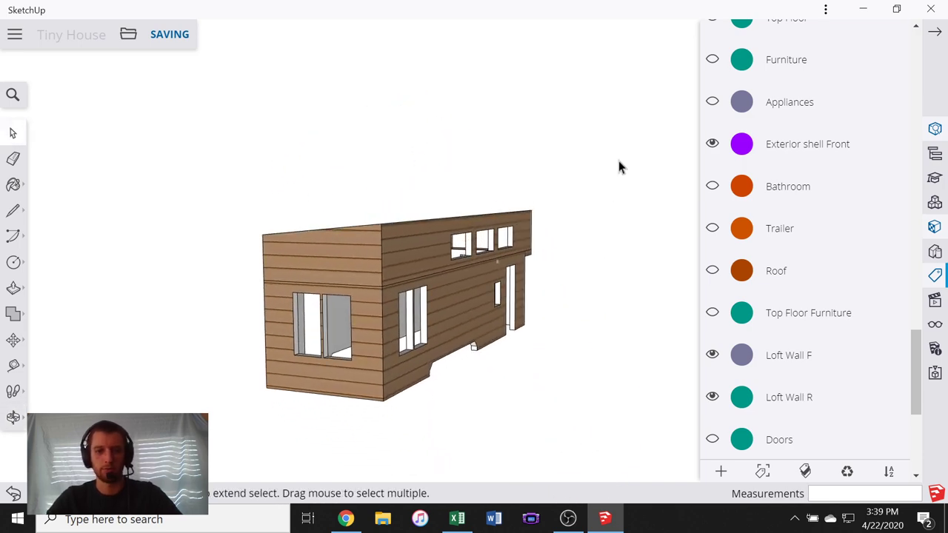
middle_drag(374, 254, 458, 316)
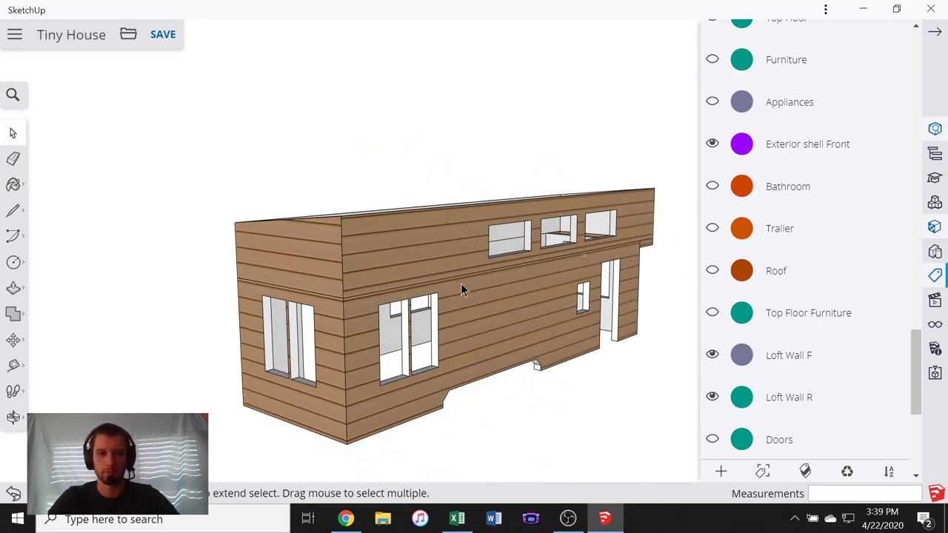
middle_drag(461, 283, 406, 261)
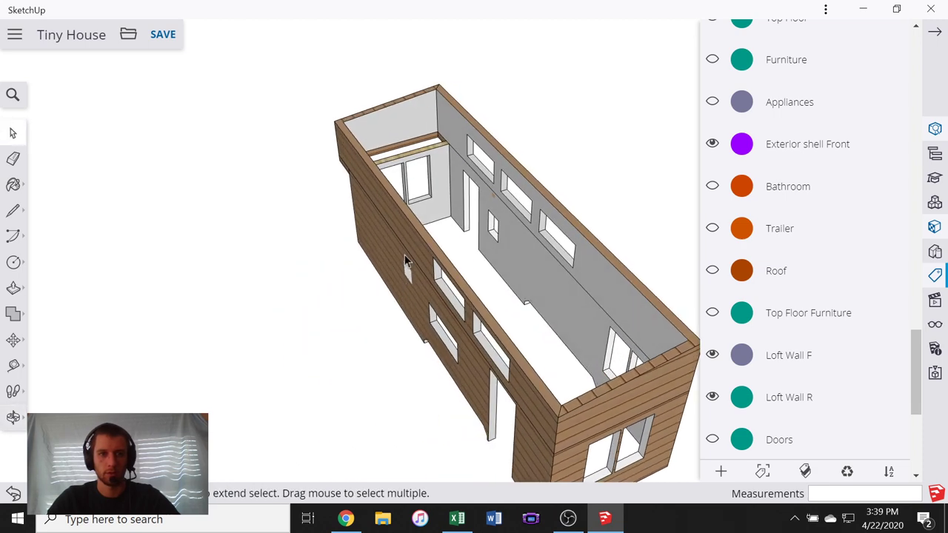
- Open the upper shell wall group for editing and inspect its top faces and the corner with the end wall
click(406, 260)
double_click(419, 251)
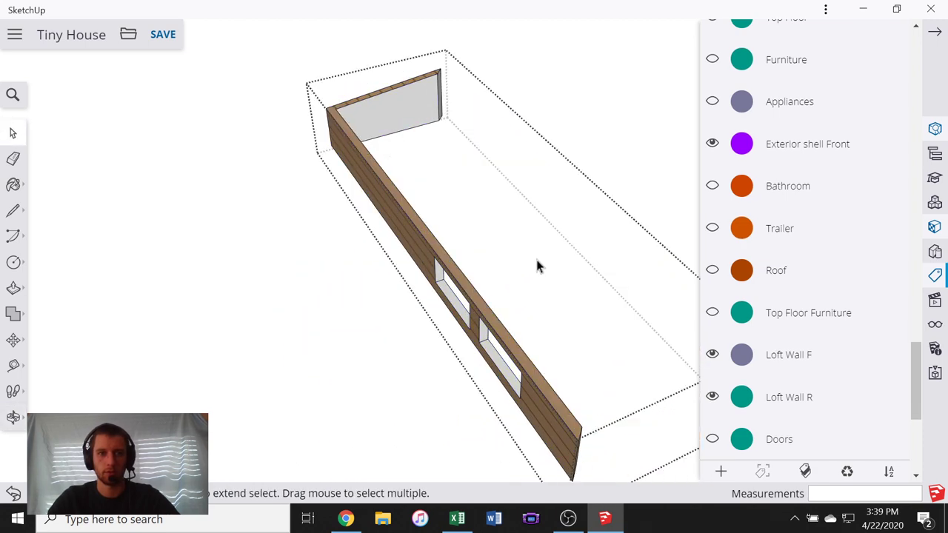
middle_drag(537, 266, 426, 249)
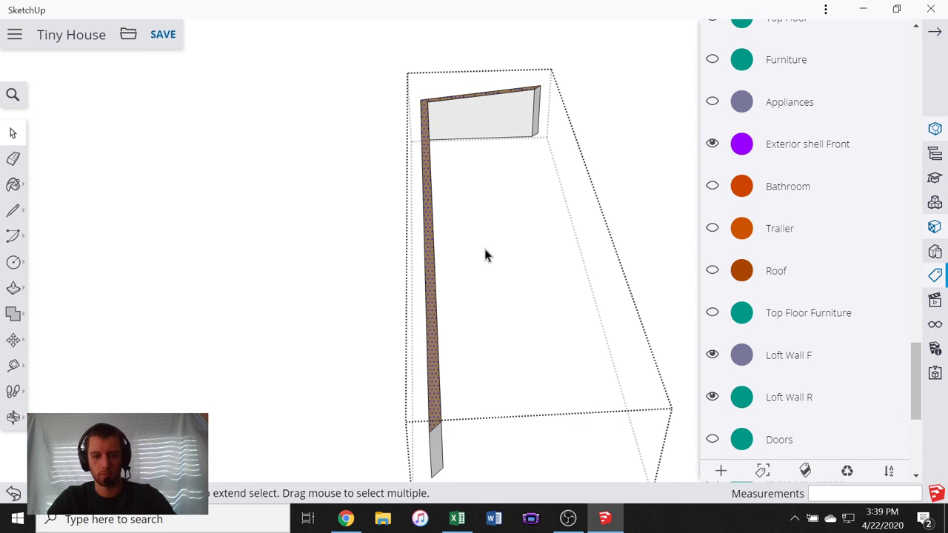
middle_drag(485, 254, 553, 239)
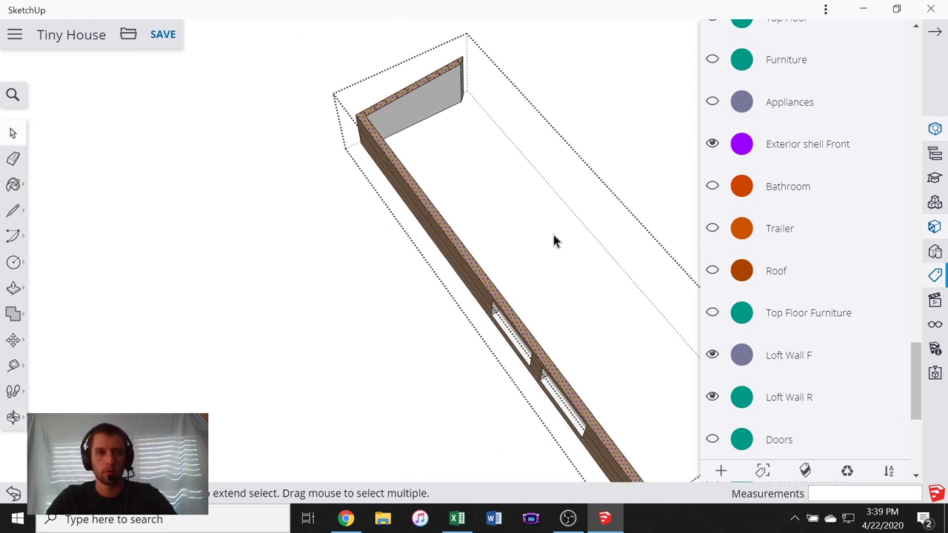
click(397, 107)
mouse_move(271, 158)
middle_down()
mouse_move(455, 184)
mouse_move(571, 186)
mouse_move(454, 208)
mouse_move(398, 332)
middle_up()
scroll(421, 269, up, 8)
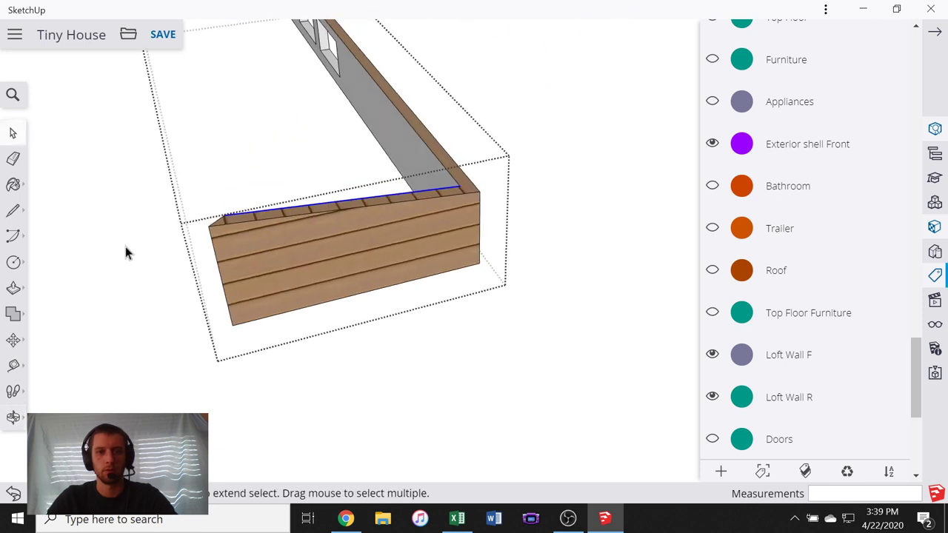
middle_drag(125, 252, 448, 164)
- Try grouping the upper end wall's geometry and moving it out along the red axis, and undo the grouping
click(487, 343)
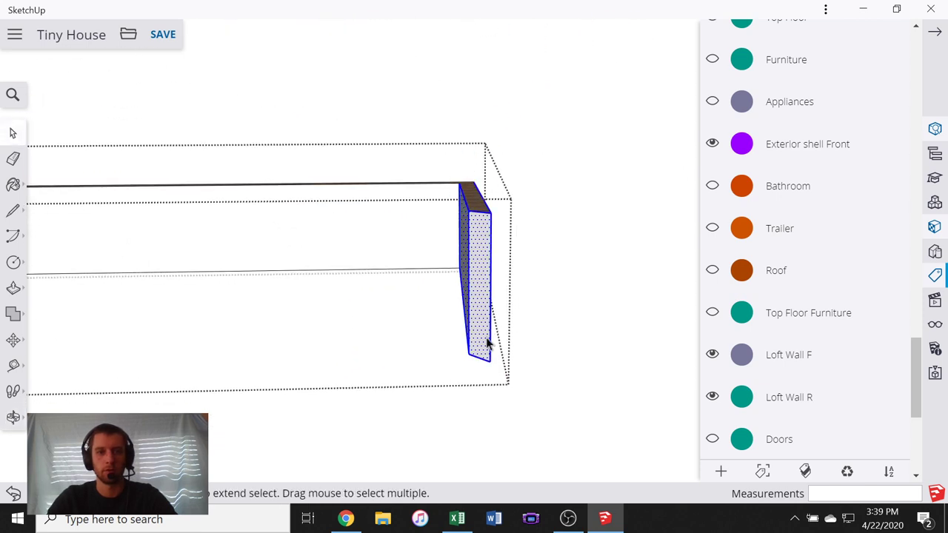
right_click(466, 300)
click(519, 396)
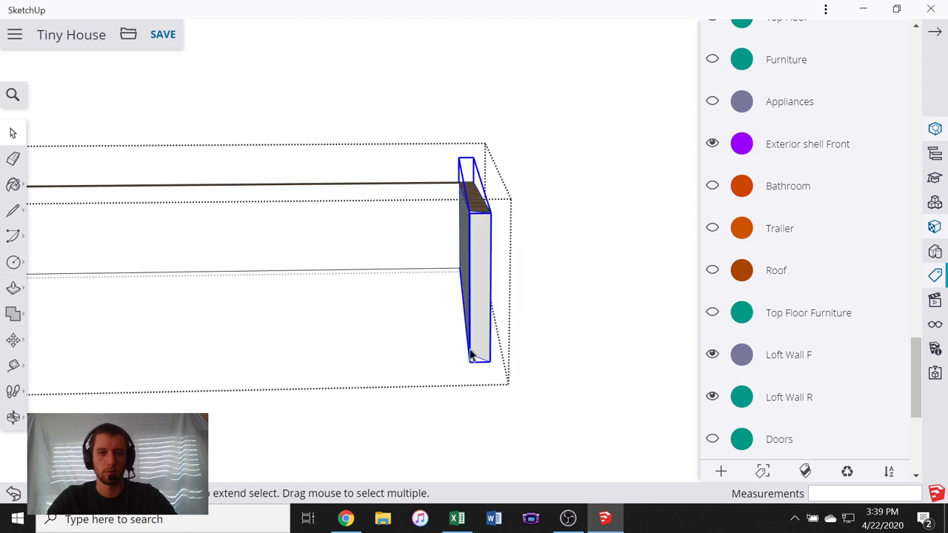
key(m)
click(411, 87)
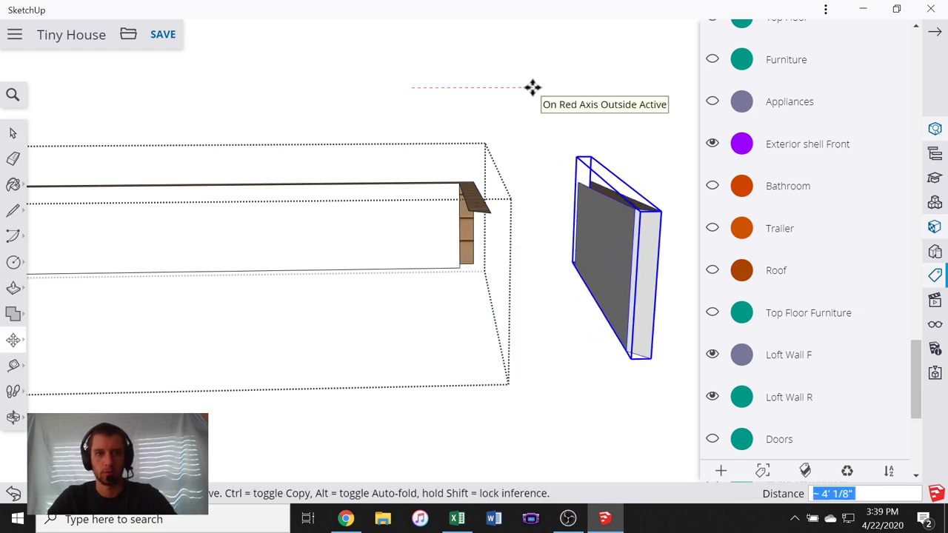
key(Escape)
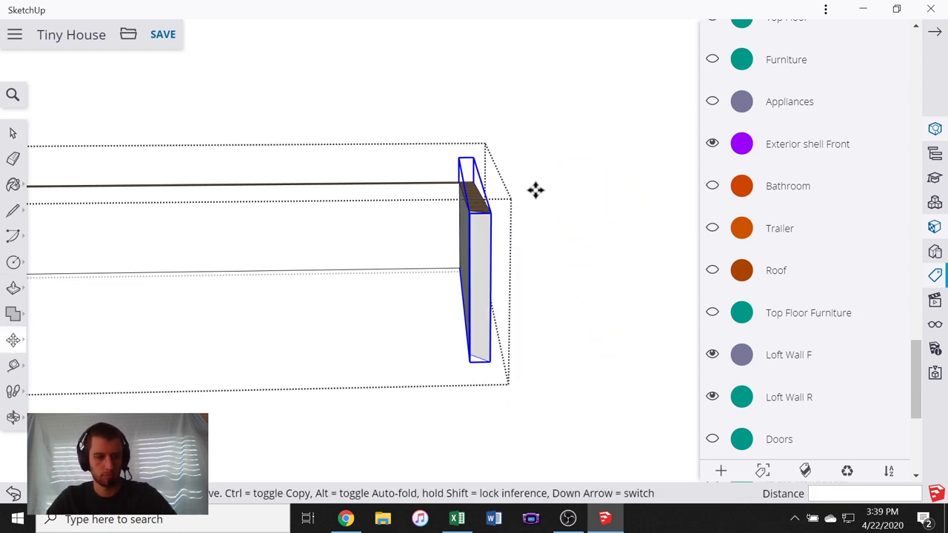
key(ctrl+z)
click(7, 133)
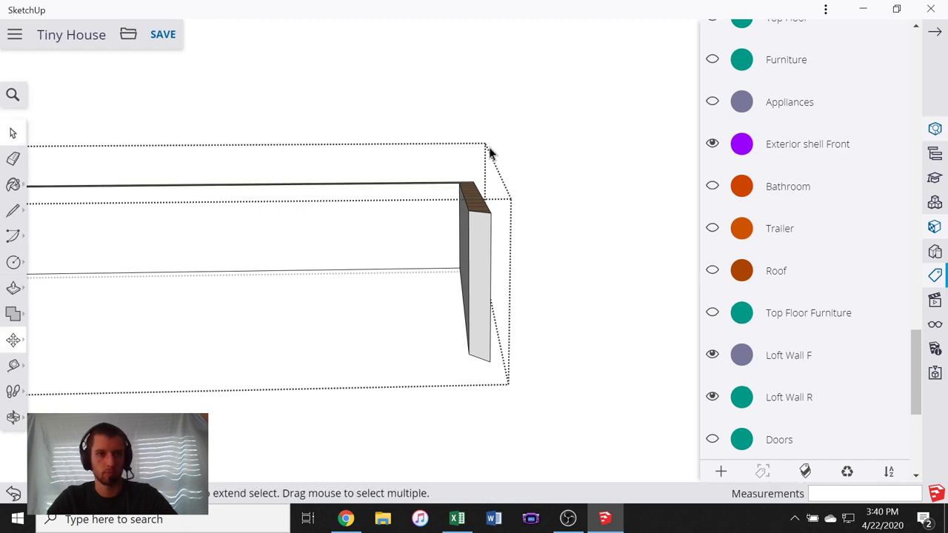
- Draw a line across the wall's top face from the inner to the outer corner, separating the long wall from the end wall
drag(434, 140, 556, 420)
middle_drag(552, 229, 496, 108)
scroll(376, 181, up, 5)
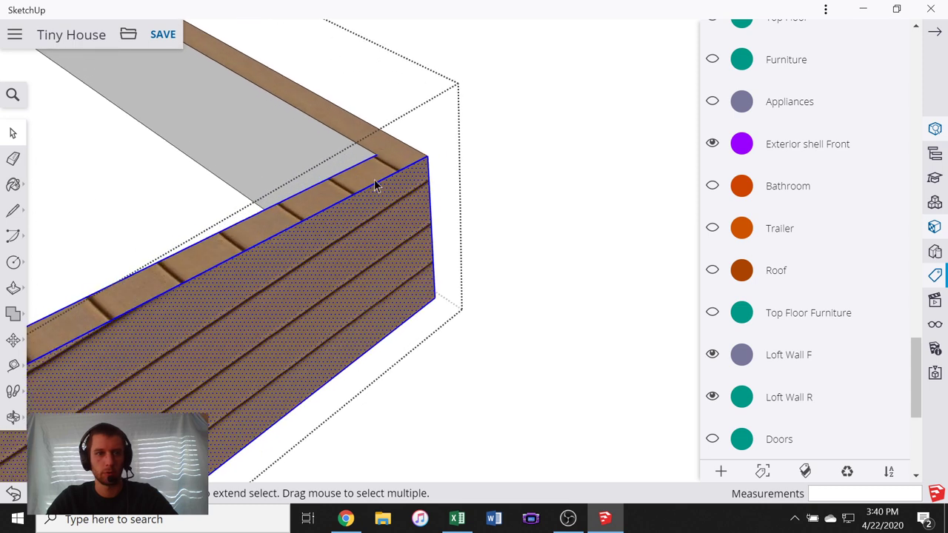
key(l)
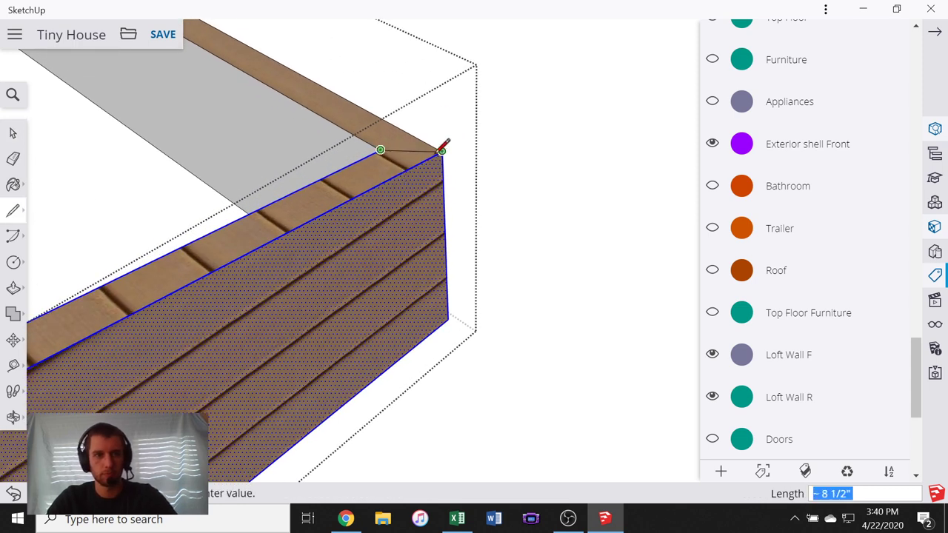
key(Escape)
key(space)
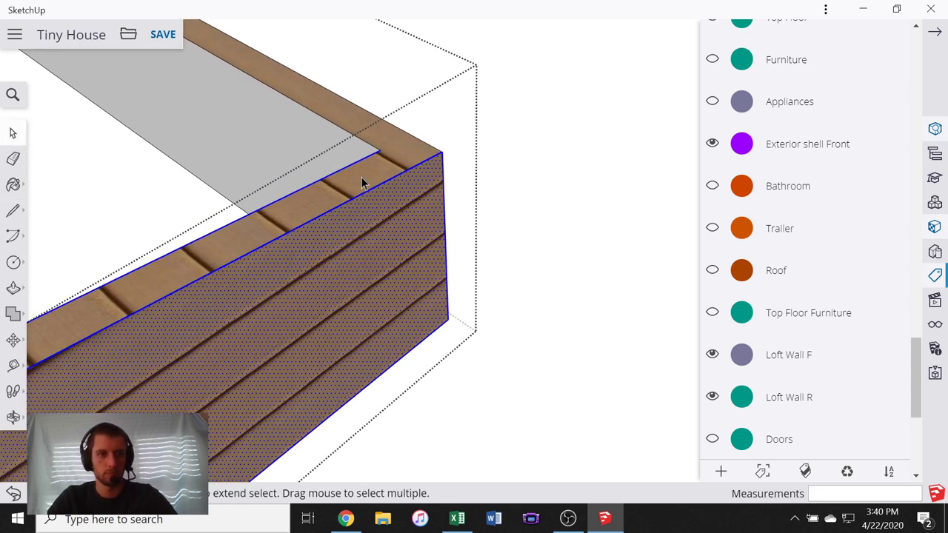
click(372, 182)
key(l)
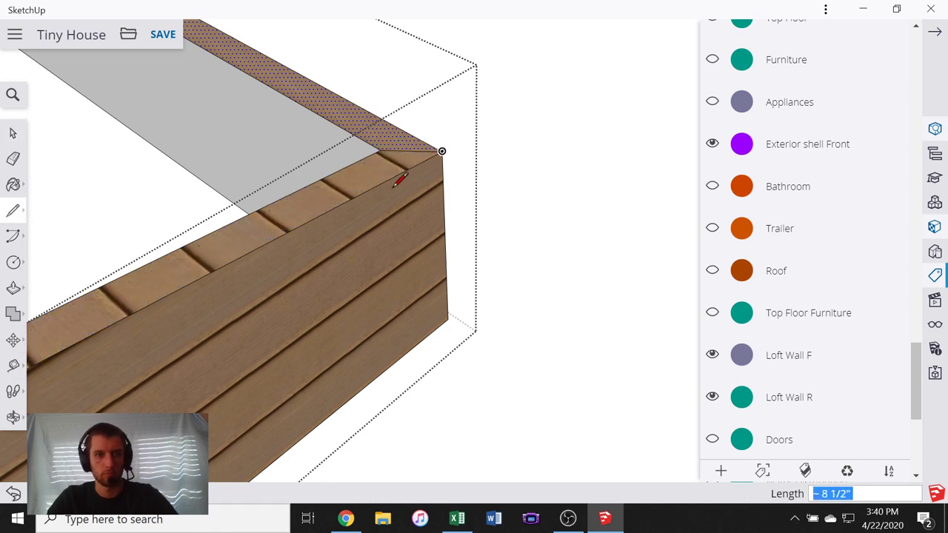
scroll(488, 178, down, 6)
middle_drag(279, 249, 326, 211)
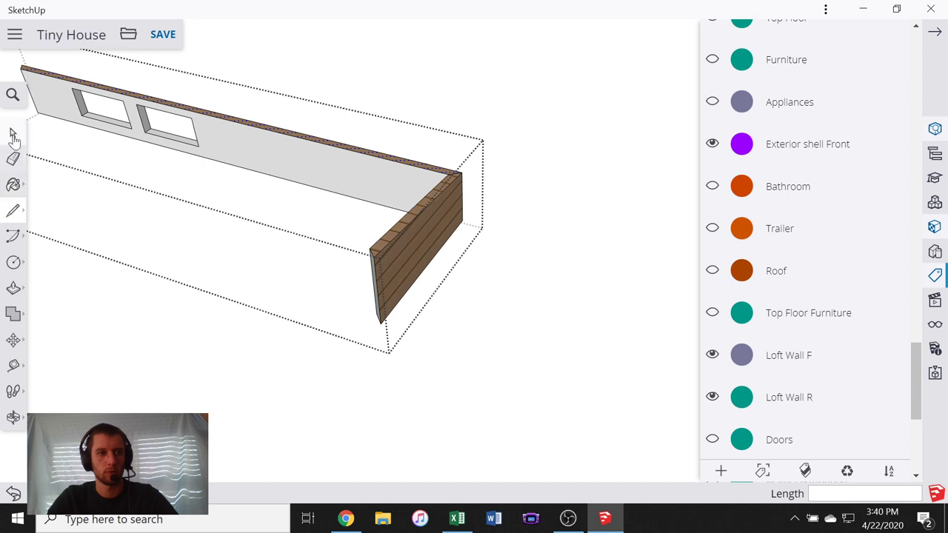
- Try moving the ungrouped end wall 2' out along the red axis, and undo the move
middle_drag(397, 265, 366, 182)
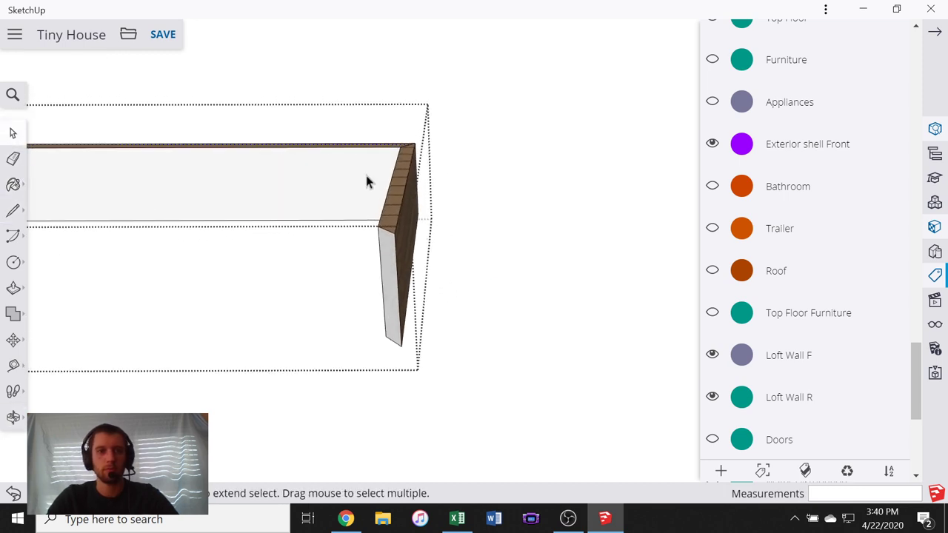
drag(432, 343, 432, 343)
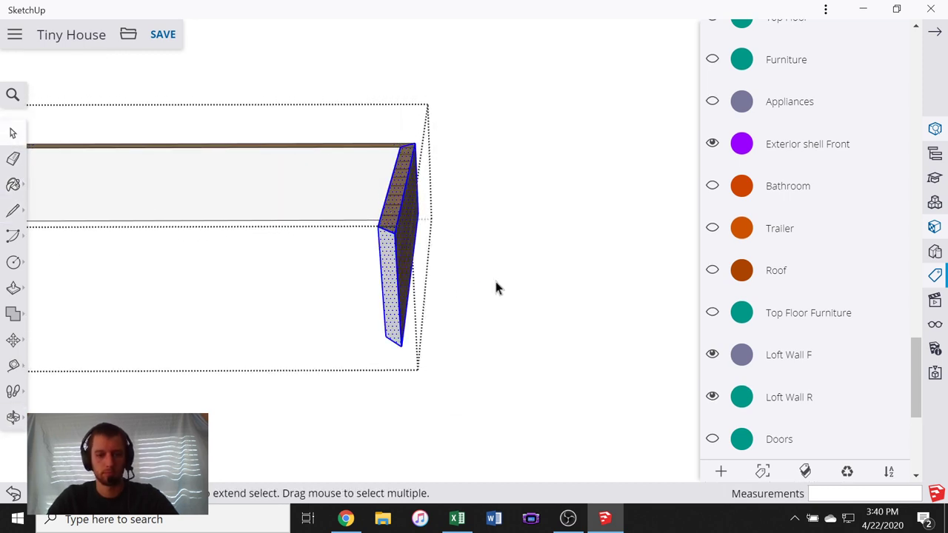
key(m)
click(496, 232)
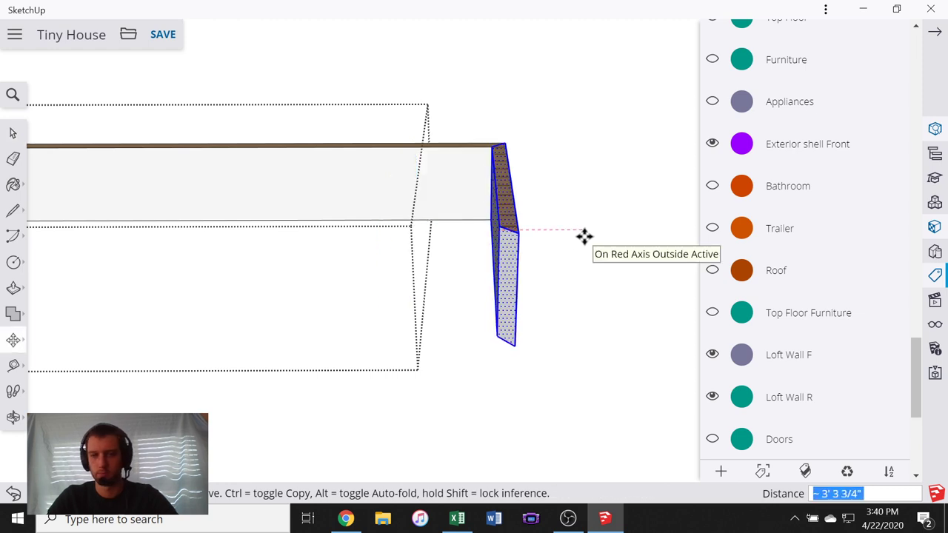
text(2')
key(Return)
key(ctrl+z)
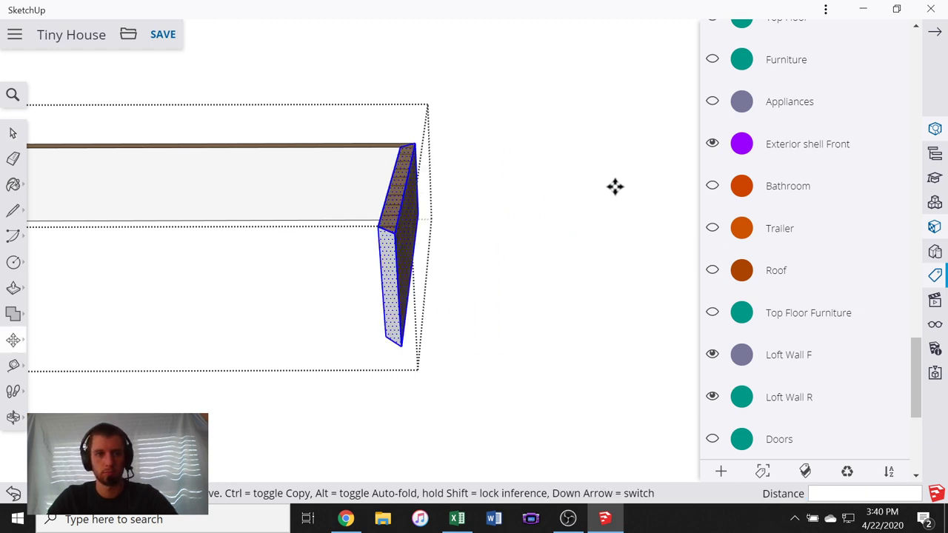
- Make the selected end wall geometry its own group inside the upper shell wall group
scroll(369, 222, down, 2)
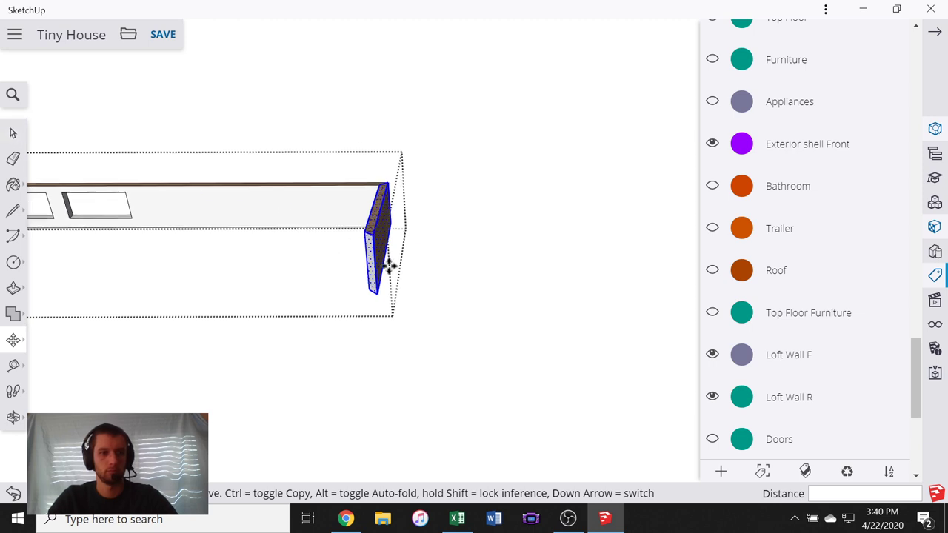
middle_drag(387, 264, 376, 220)
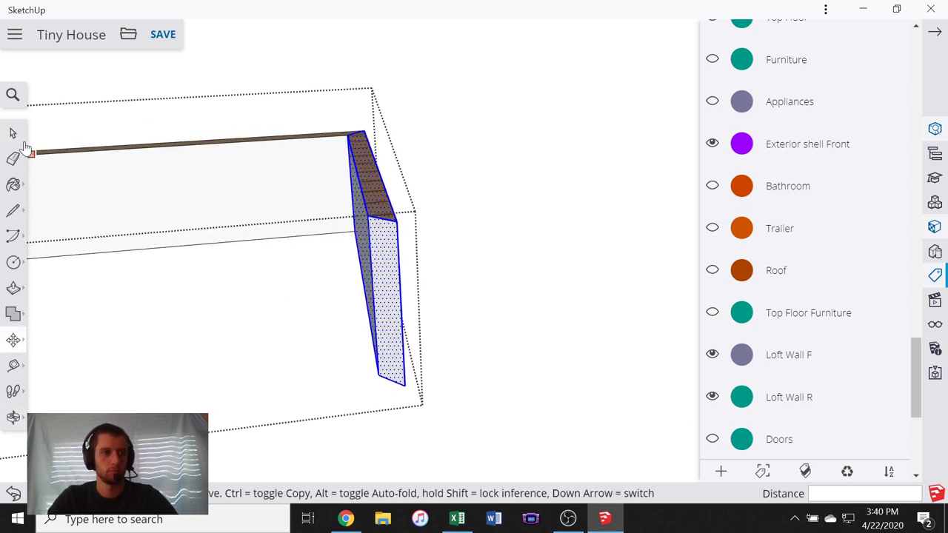
click(14, 136)
right_click(391, 235)
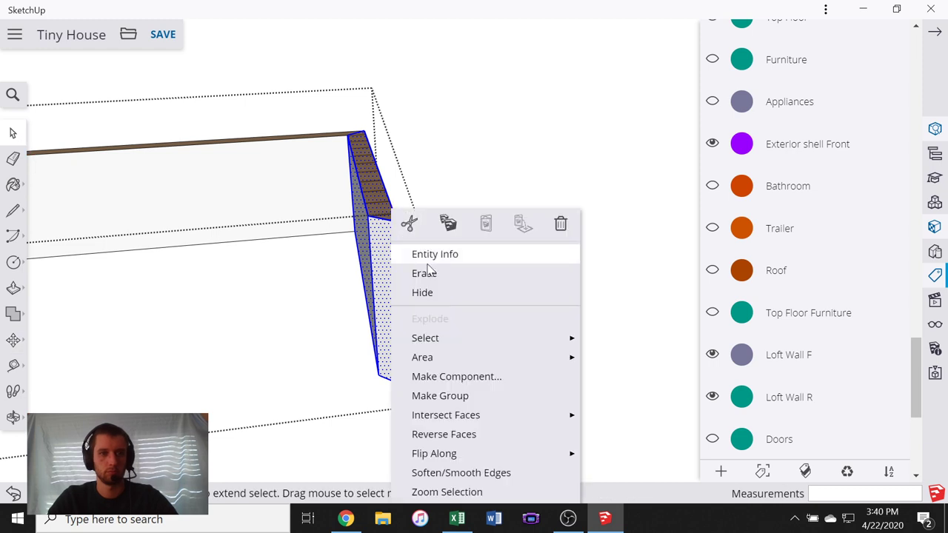
click(474, 395)
- Move the end wall group 10' outward along the red axis, away from the long wall
middle_drag(499, 208, 516, 191)
scroll(515, 190, down, 1)
key(m)
click(446, 78)
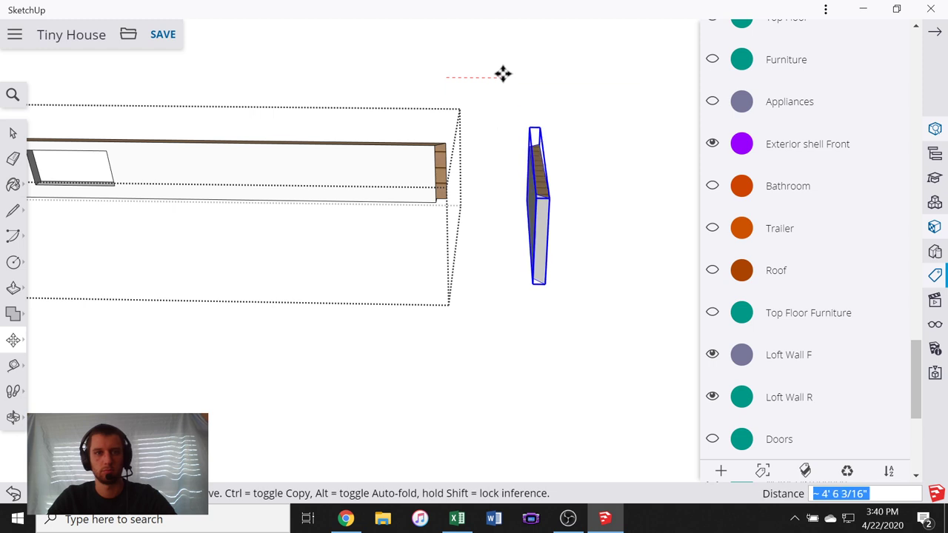
text(10')
key(Return)
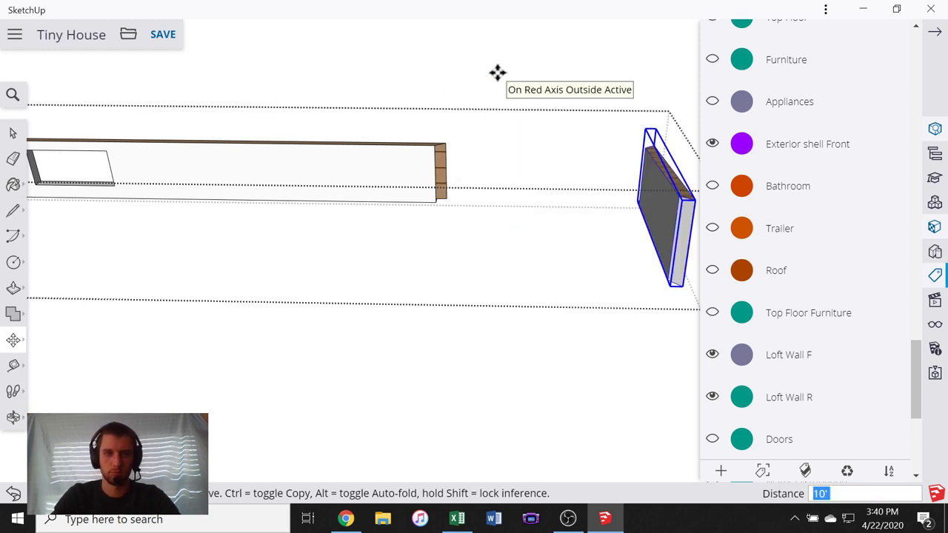
click(12, 133)
- Draw a line across the bottom corner of the long wall's open end to close it with a face
mouse_move(348, 192)
middle_down()
mouse_move(148, 211)
mouse_move(414, 162)
mouse_move(228, 213)
mouse_move(170, 156)
middle_up()
scroll(400, 174, up, 5)
scroll(439, 216, up, 5)
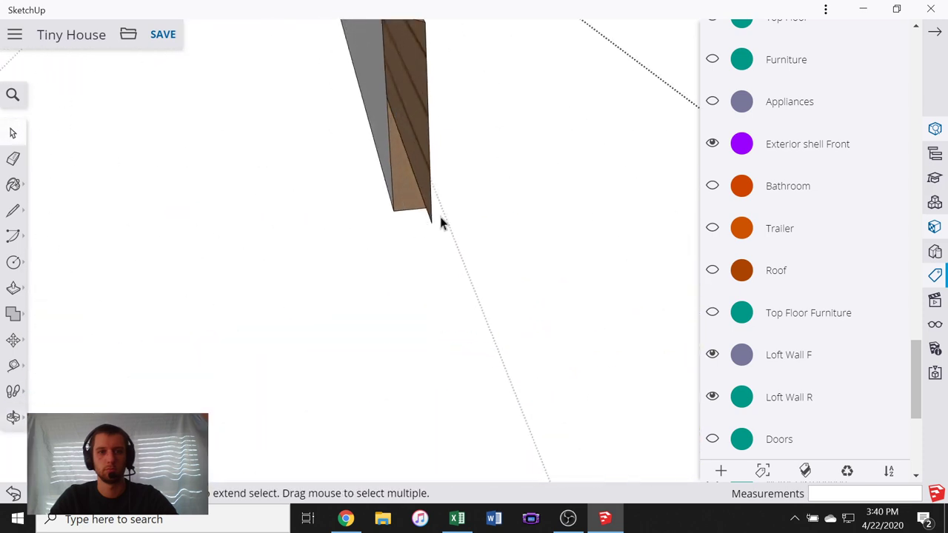
scroll(417, 251, down, 2)
key(l)
click(323, 218)
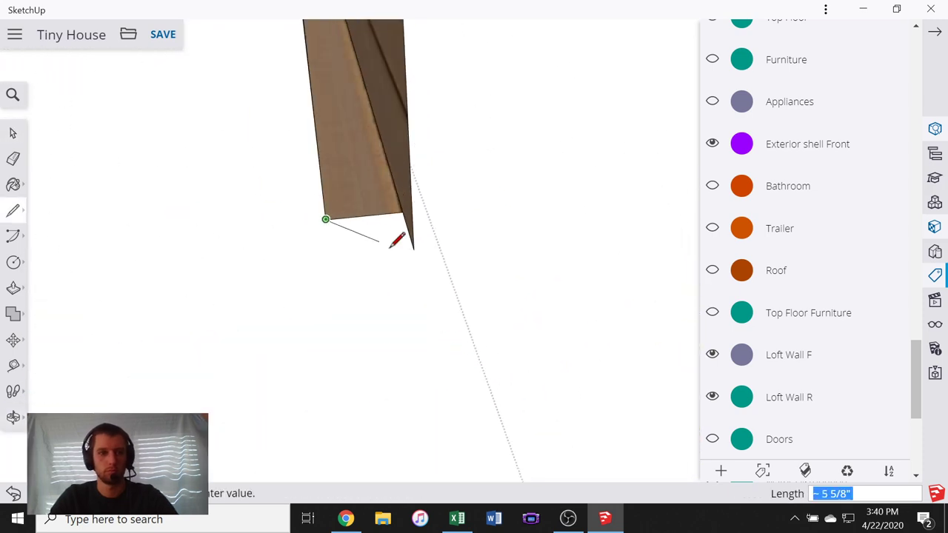
middle_drag(396, 239, 430, 265)
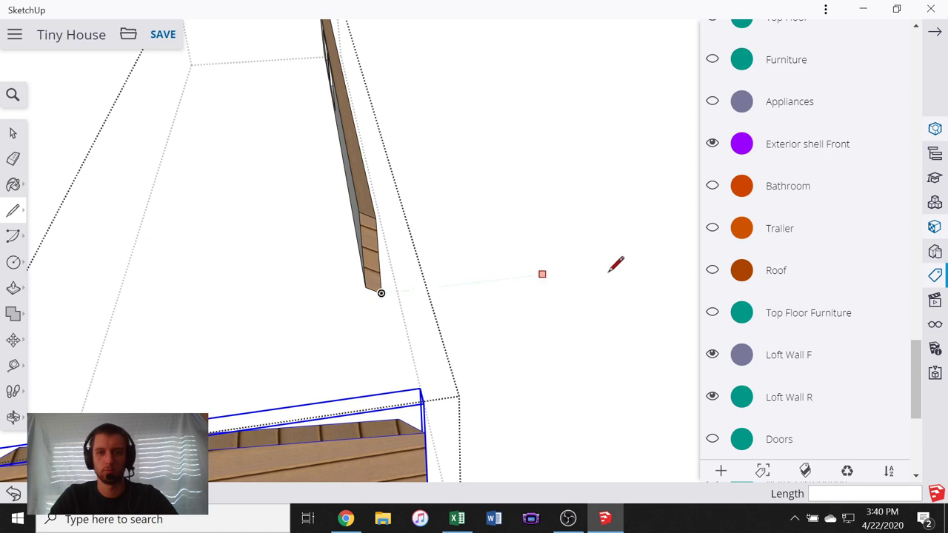
- Paint the long wall's new end face light grey from the Colors material collection
click(934, 227)
scroll(751, 154, up, 5)
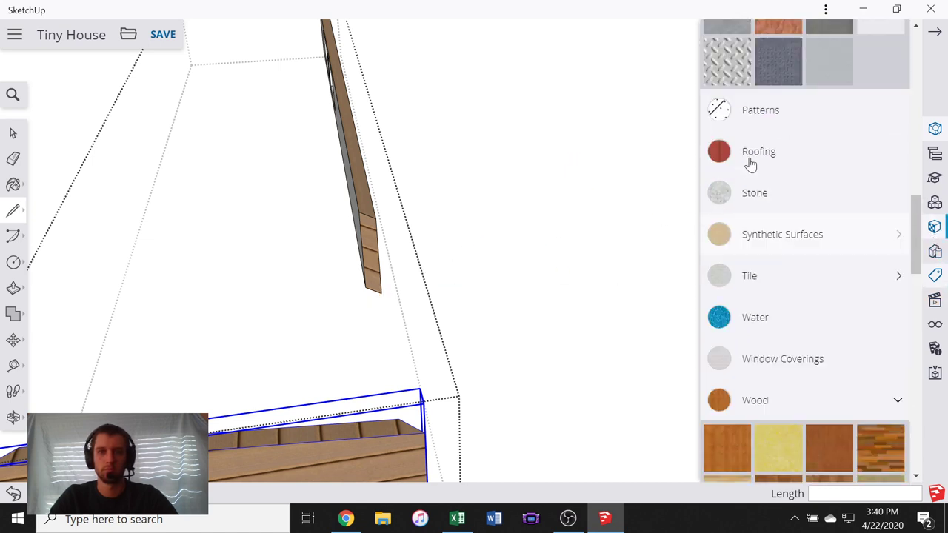
scroll(751, 170, down, 6)
scroll(751, 185, up, 9)
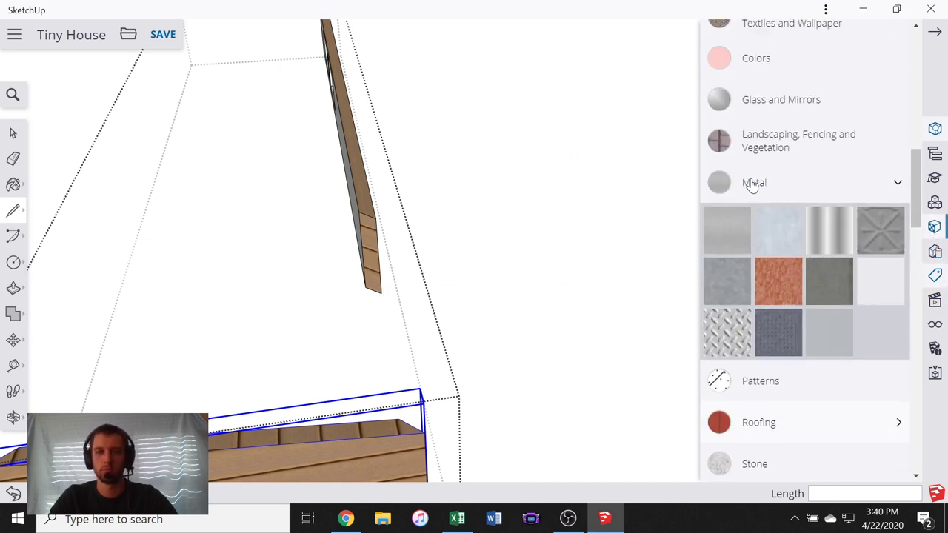
click(822, 285)
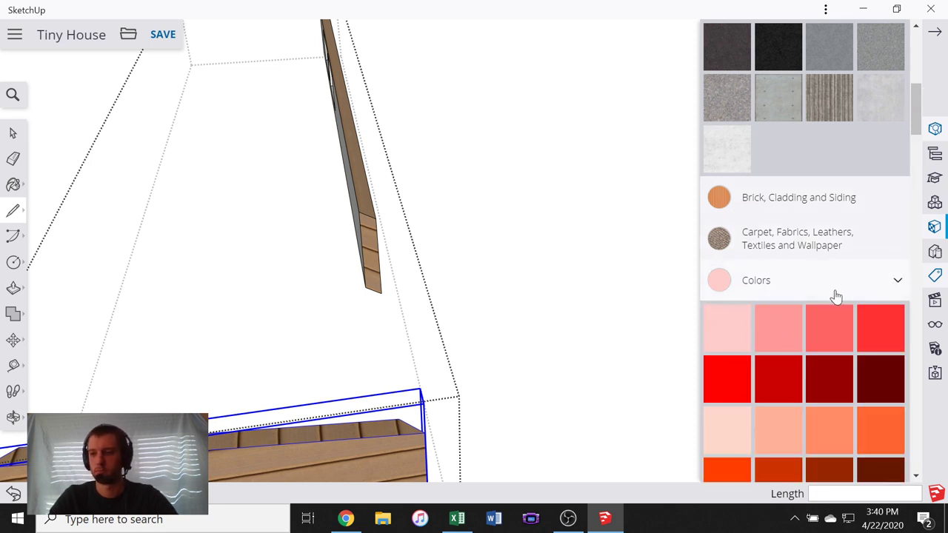
scroll(810, 305, down, 10)
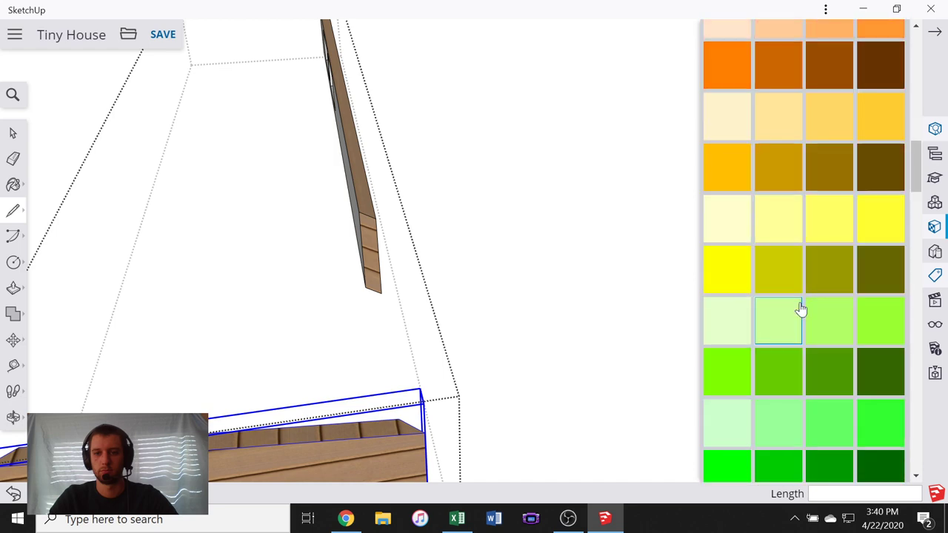
scroll(789, 314, down, 5)
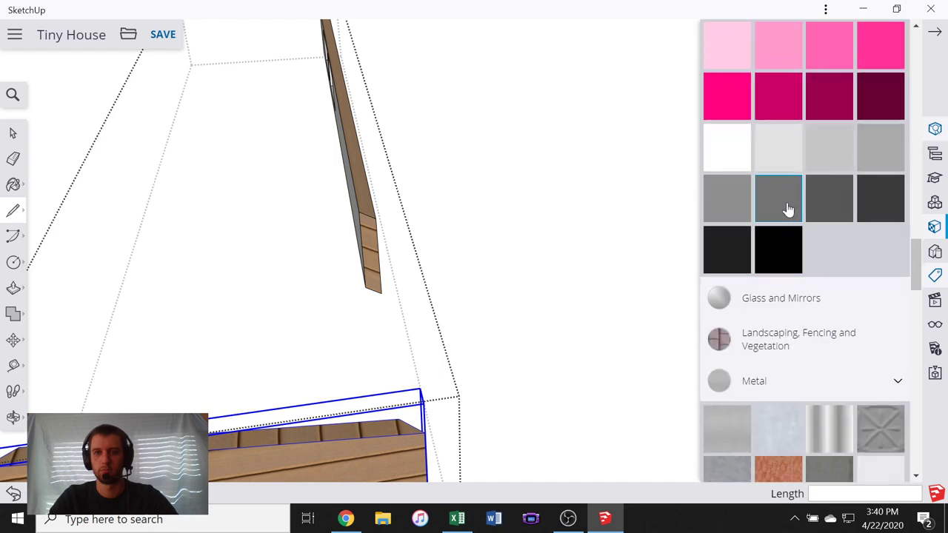
click(778, 148)
mouse_move(309, 301)
middle_down()
mouse_move(511, 239)
mouse_move(334, 284)
mouse_move(579, 289)
mouse_move(493, 334)
mouse_move(440, 296)
middle_up()
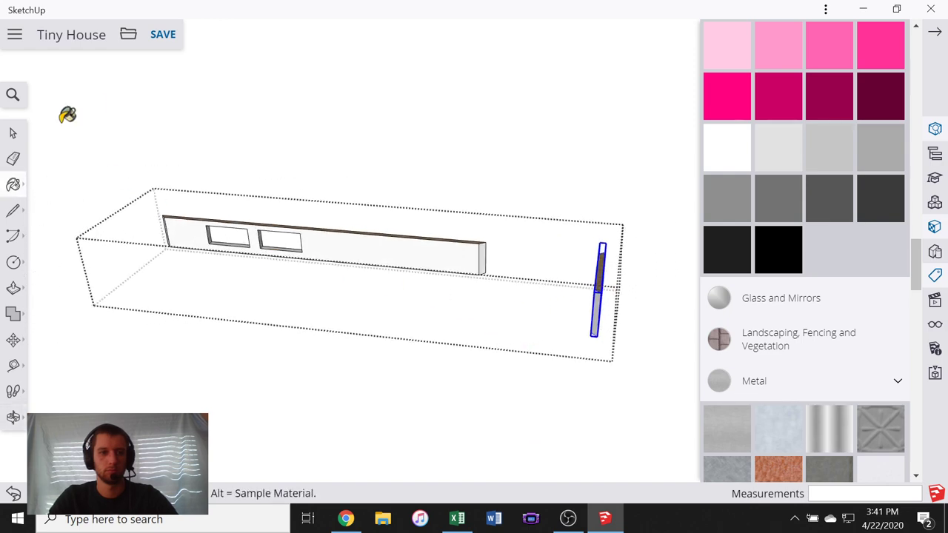
key(space)
click(397, 259)
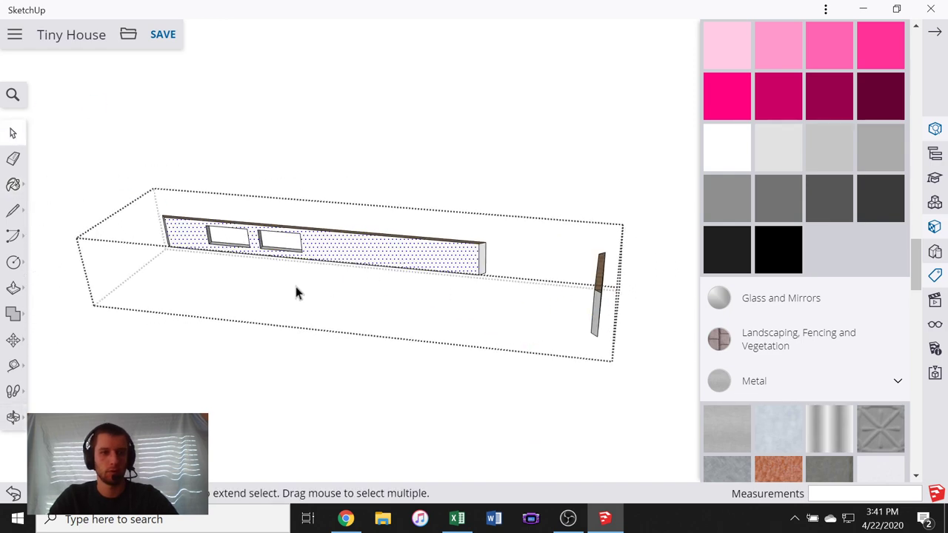
middle_drag(296, 289, 478, 382)
key(m)
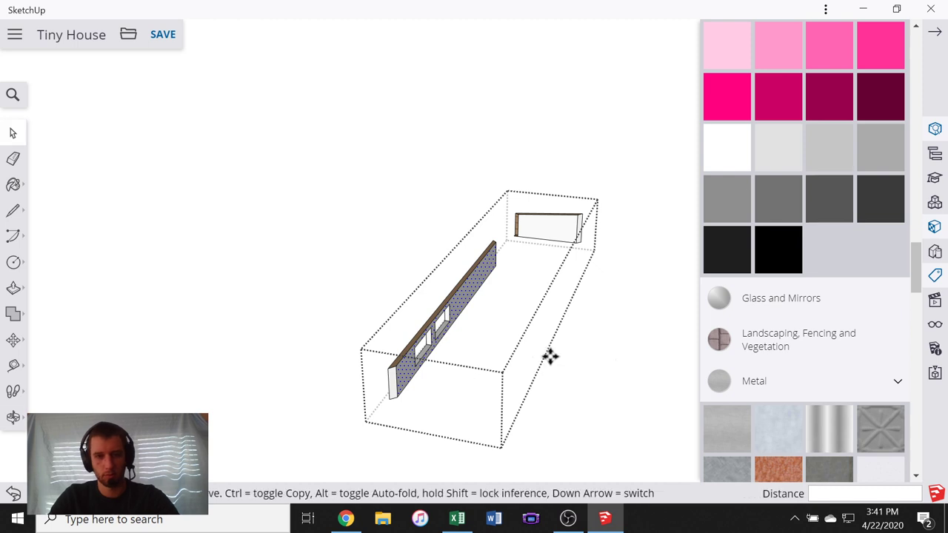
click(550, 356)
key(Escape)
- Select the whole long upper wall with its two windows and make it a group
middle_drag(478, 342, 29, 219)
click(13, 136)
mouse_move(185, 296)
mouse_down()
mouse_move(614, 479)
mouse_move(624, 449)
mouse_move(600, 429)
mouse_up()
right_click(556, 357)
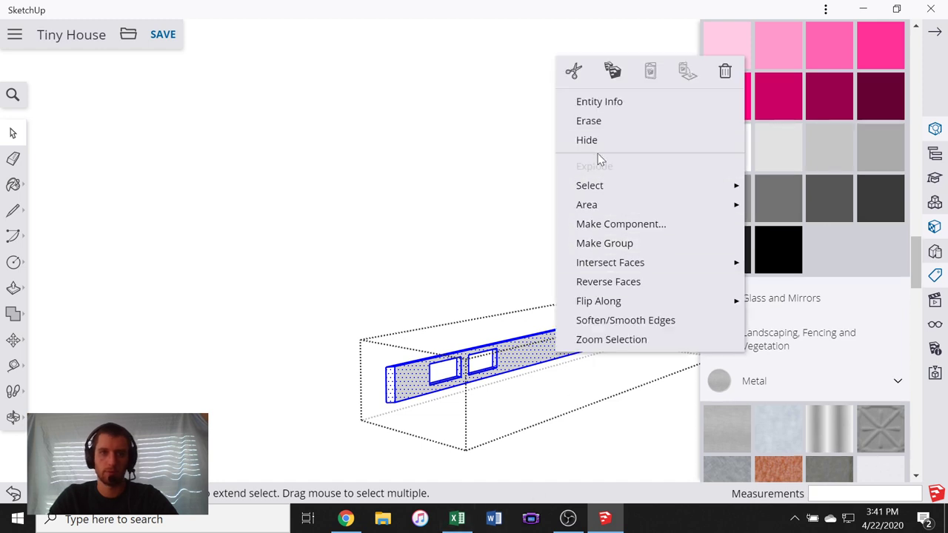
click(609, 243)
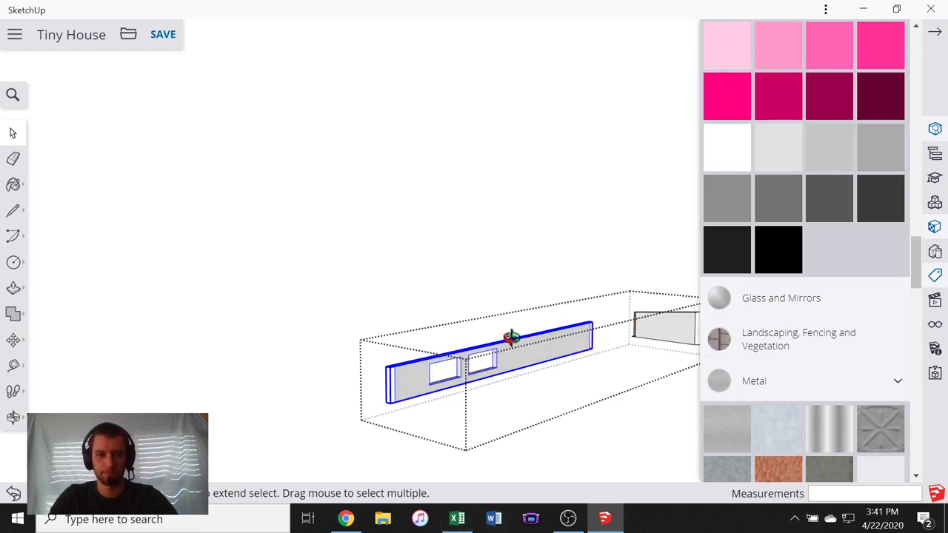
- Move the long wall group 10' outward along the green axis and close the enclosing group
middle_drag(510, 338, 580, 398)
key(m)
click(639, 378)
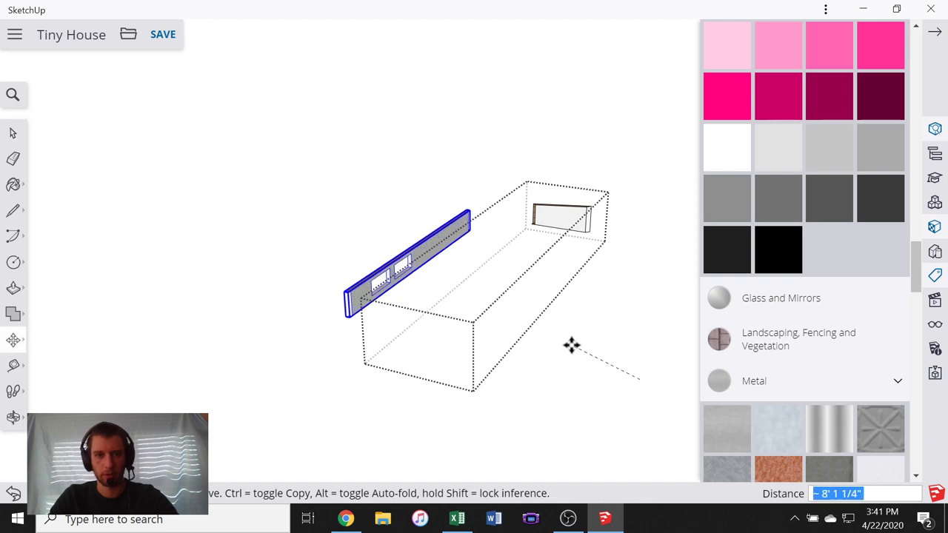
text(10)
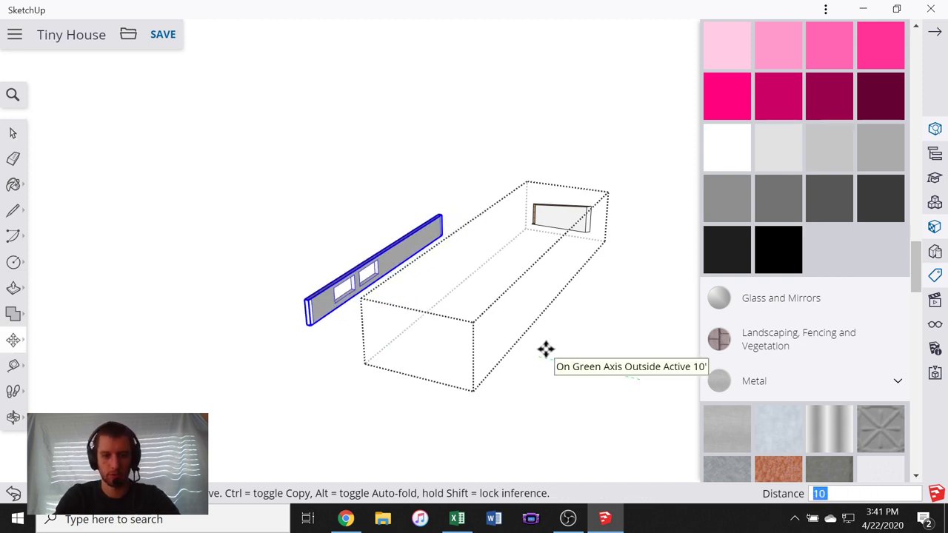
text(')
key(Return)
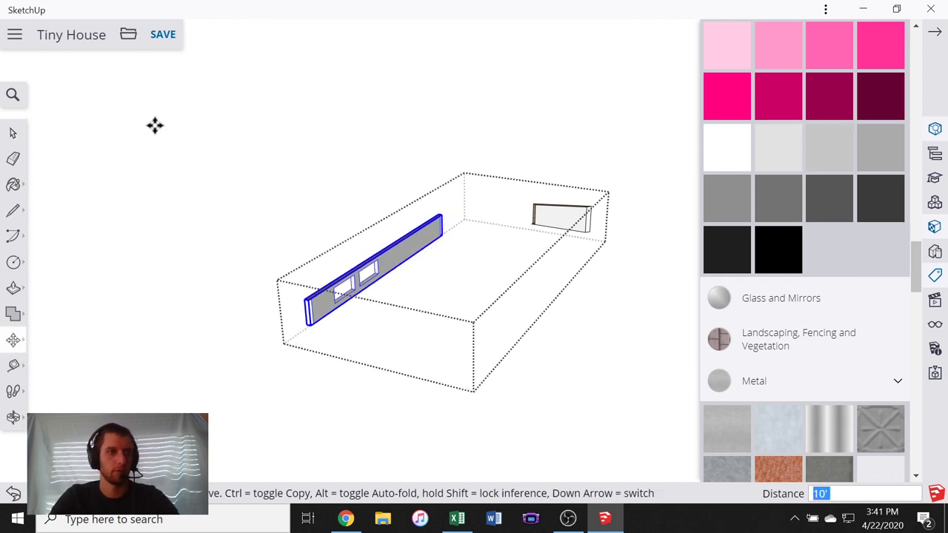
click(11, 140)
click(288, 205)
- Open the other upper shell wall group, the one with three windows, for editing
scroll(288, 205, down, 3)
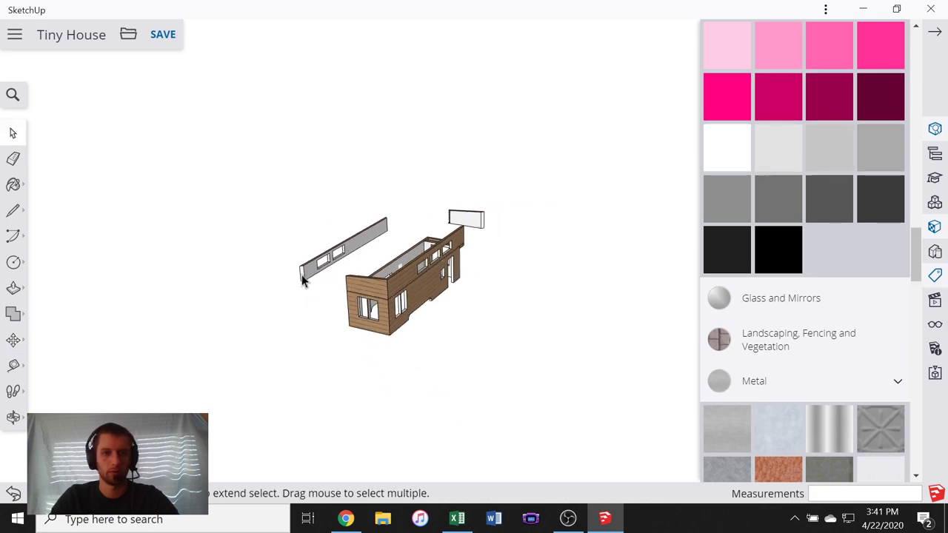
middle_drag(302, 275, 424, 291)
scroll(413, 273, up, 3)
middle_drag(386, 259, 480, 288)
scroll(480, 288, up, 4)
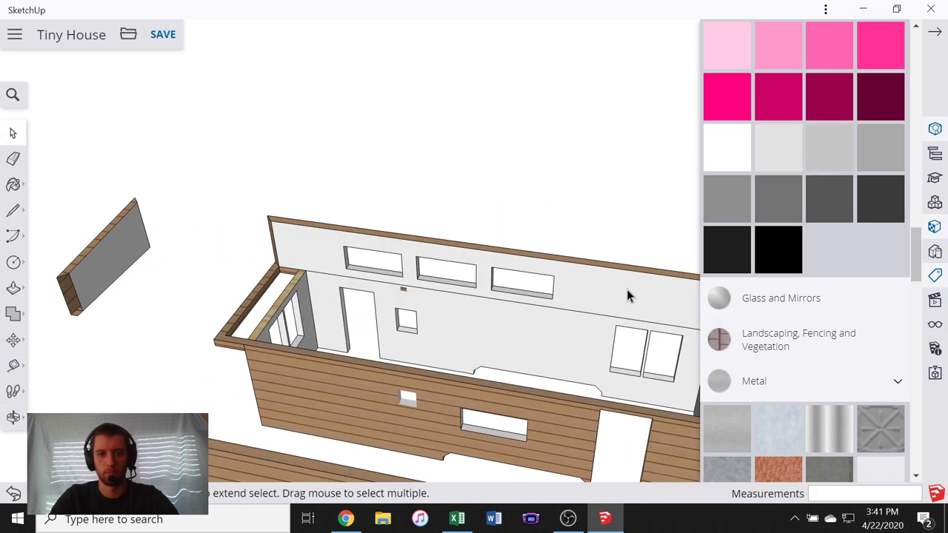
click(627, 290)
middle_drag(219, 266, 342, 284)
scroll(489, 270, down, 1)
double_click(511, 272)
- Draw a diagonal line across the top face from the inner to the outer corner where this long wall meets its end wall
scroll(475, 141, up, 3)
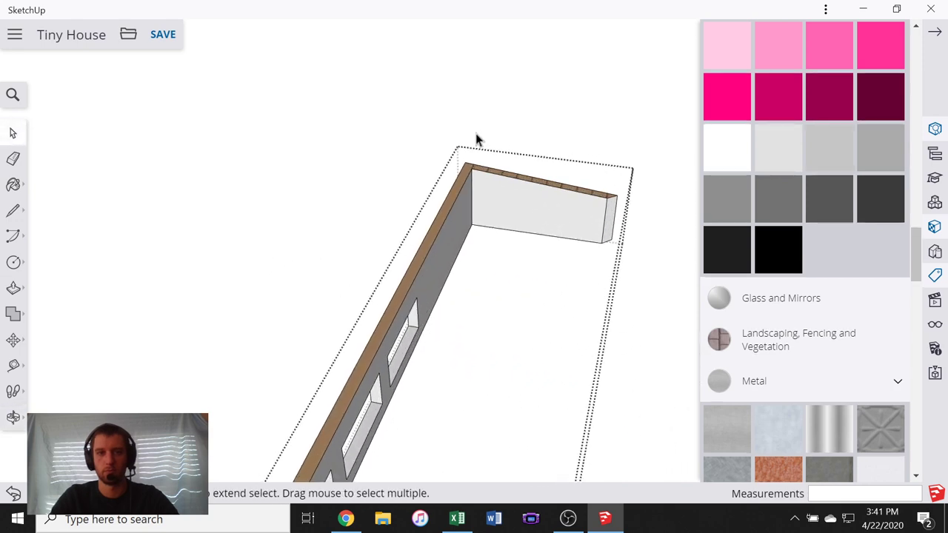
scroll(476, 140, up, 5)
key(l)
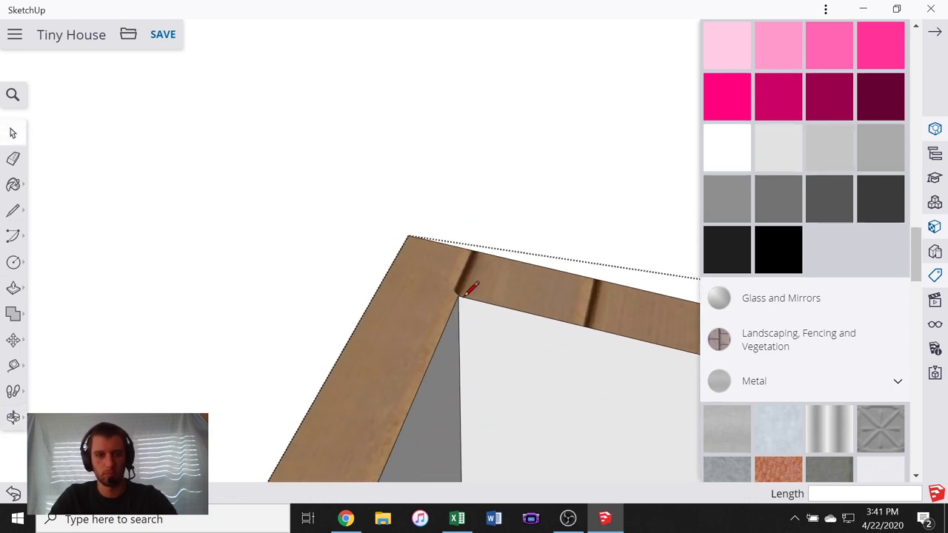
click(409, 236)
scroll(297, 230, down, 5)
middle_drag(478, 311, 175, 155)
click(10, 135)
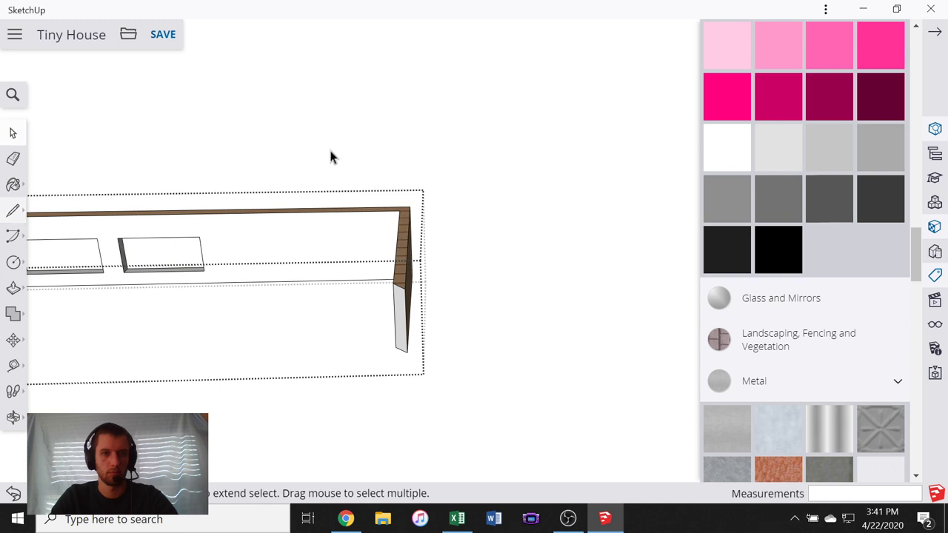
drag(320, 135, 458, 392)
key(m)
click(377, 134)
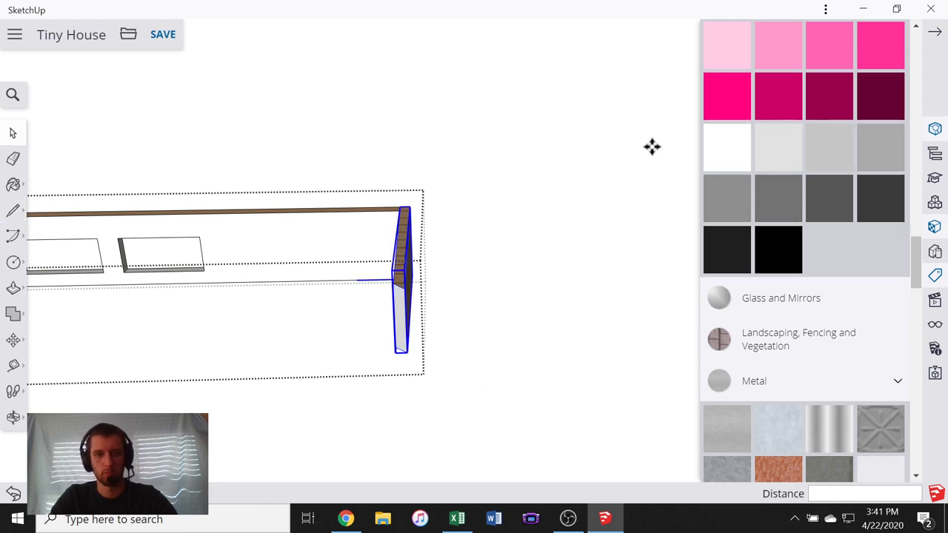
key(Escape)
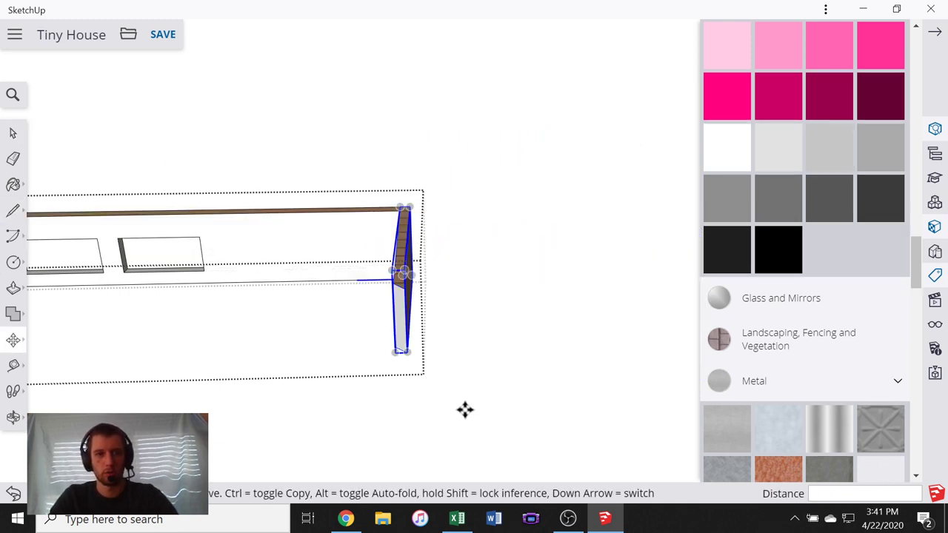
- Select the whole short end wall beside the three-window wall and make it a group
middle_drag(335, 200, 187, 245)
click(13, 133)
middle_drag(371, 407, 449, 332)
scroll(439, 405, down, 3)
scroll(397, 308, down, 3)
click(419, 452)
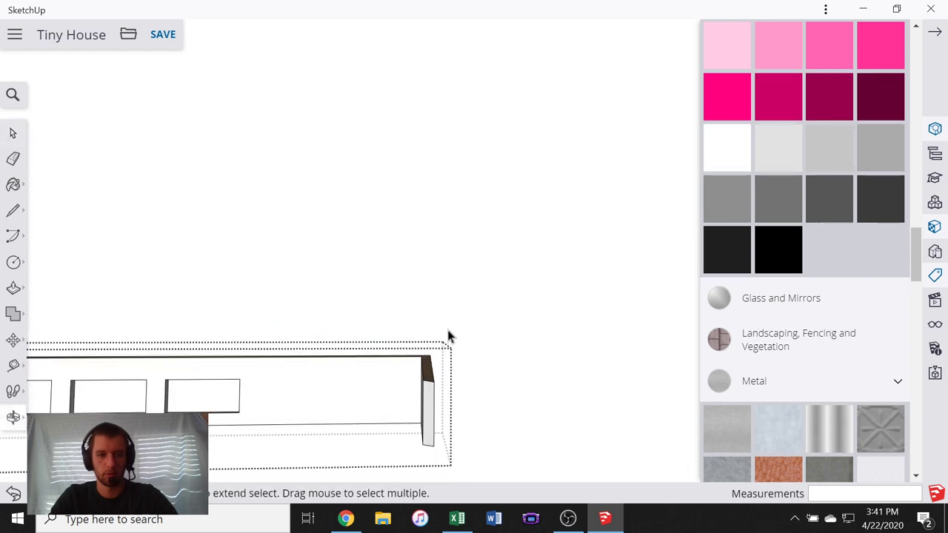
drag(488, 465, 490, 466)
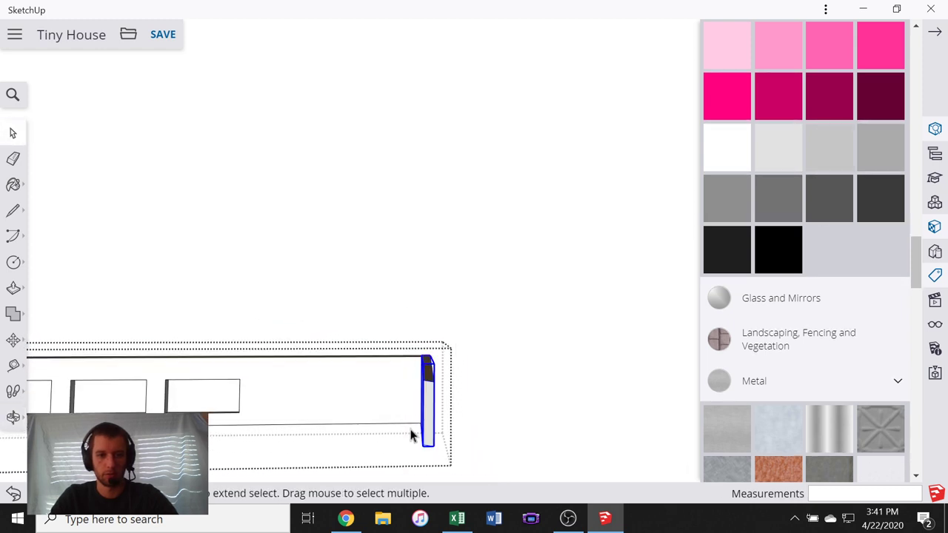
right_click(434, 406)
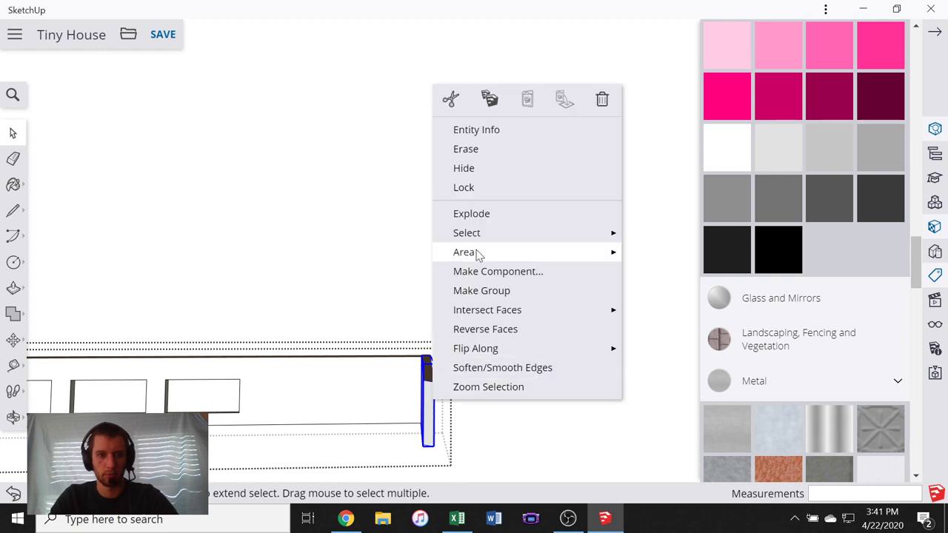
click(481, 290)
- Move the end wall group 10' outward along the red axis
key(m)
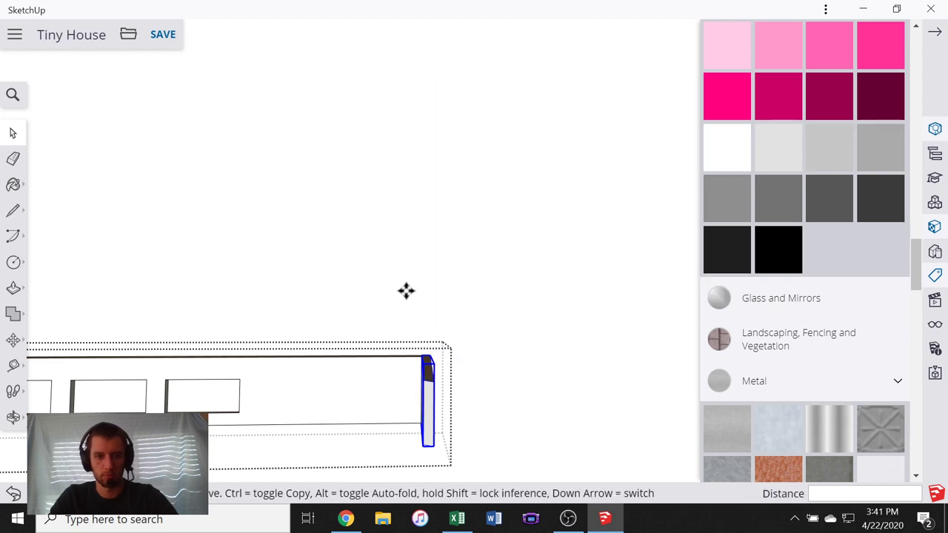
click(406, 289)
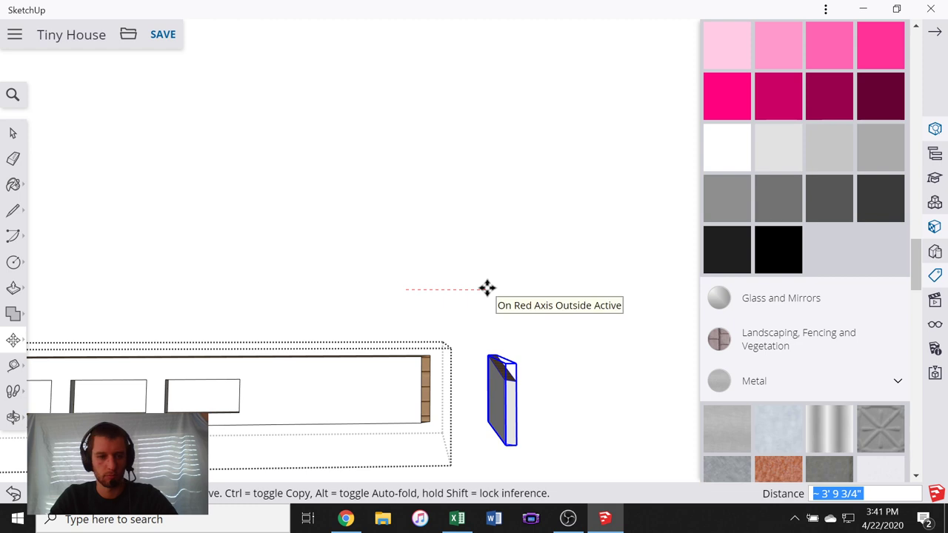
text(10')
key(Return)
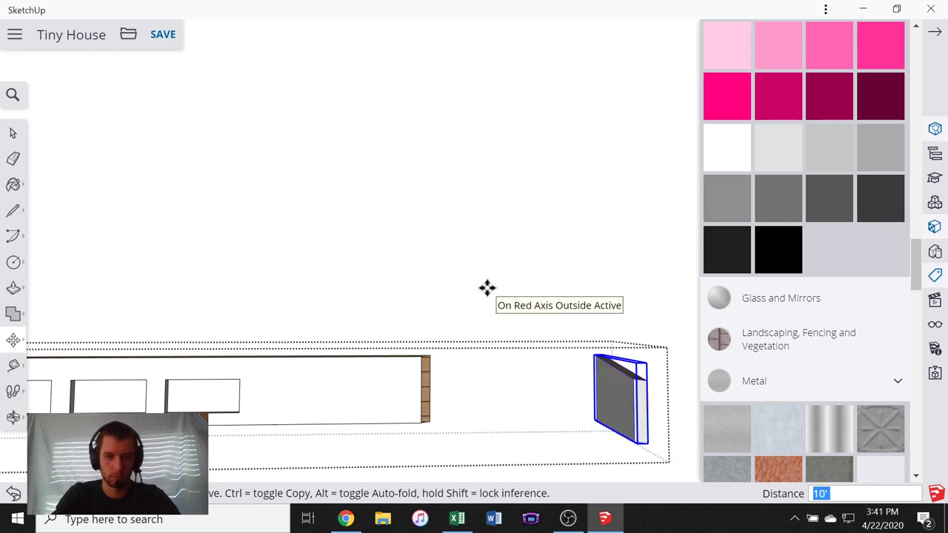
- Open the end wall group, trace lines around its open mitred end to fill it with a face, and close the group
click(13, 134)
scroll(274, 229, down, 5)
middle_drag(422, 345, 319, 397)
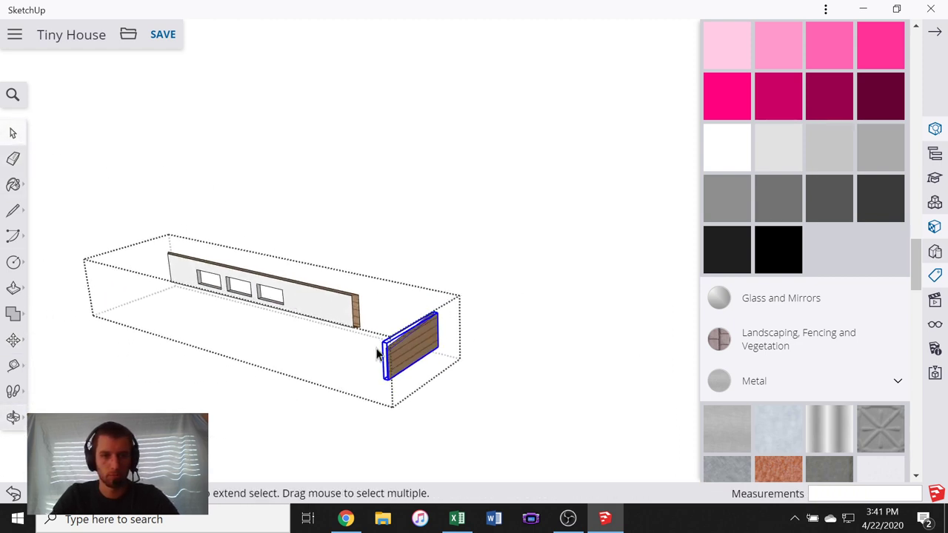
middle_drag(381, 354, 152, 290)
scroll(197, 281, up, 2)
middle_drag(285, 307, 167, 277)
scroll(250, 289, down, 2)
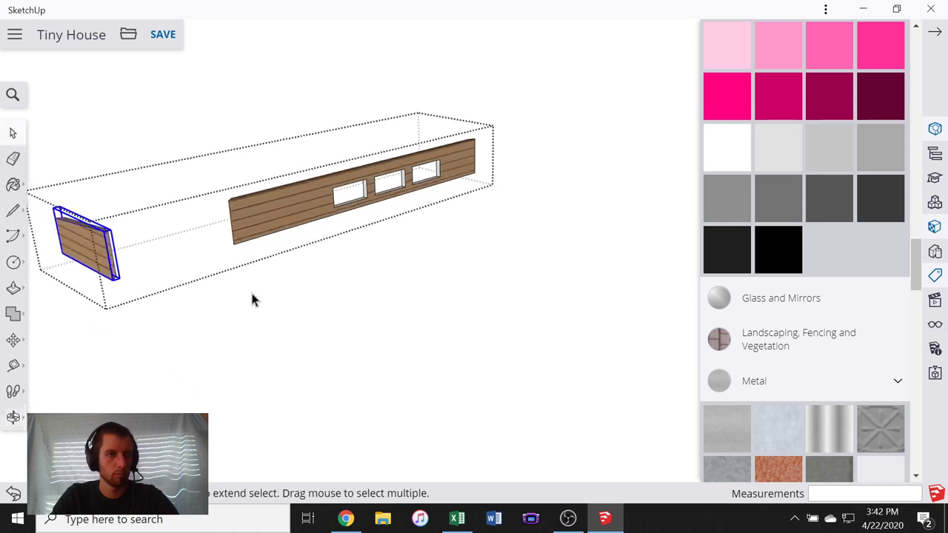
scroll(85, 220, up, 2)
scroll(85, 221, up, 2)
middle_drag(415, 319, 350, 282)
scroll(350, 282, down, 3)
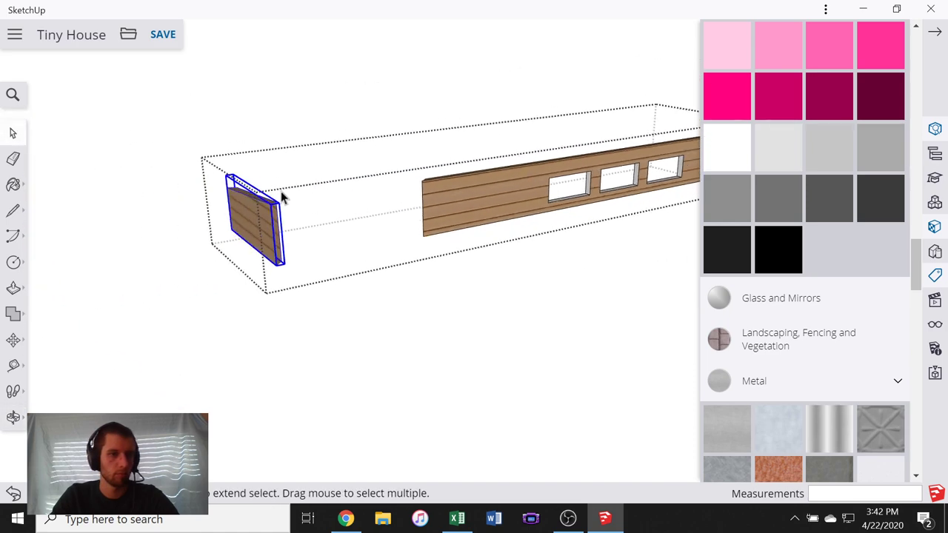
scroll(280, 191, up, 4)
scroll(271, 286, up, 5)
middle_drag(276, 285, 206, 254)
key(l)
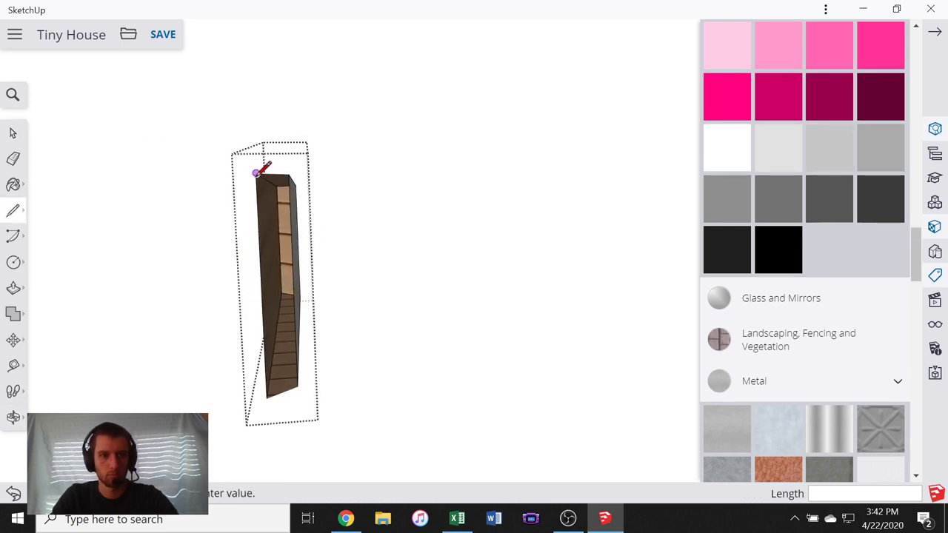
click(255, 174)
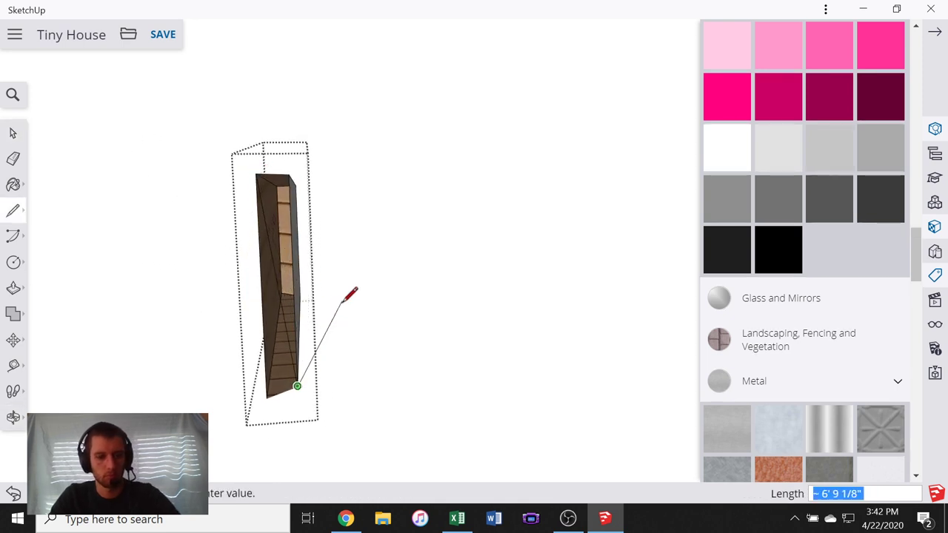
key(Escape)
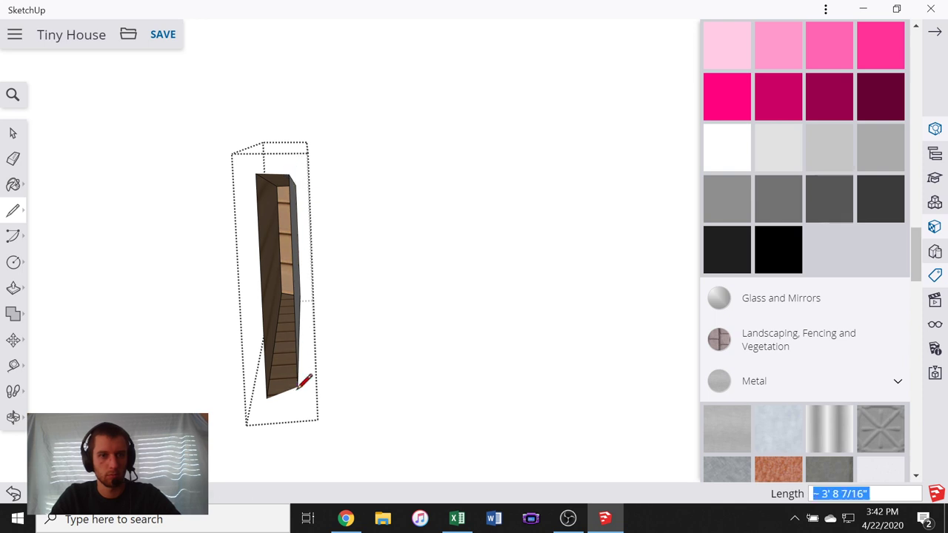
click(266, 398)
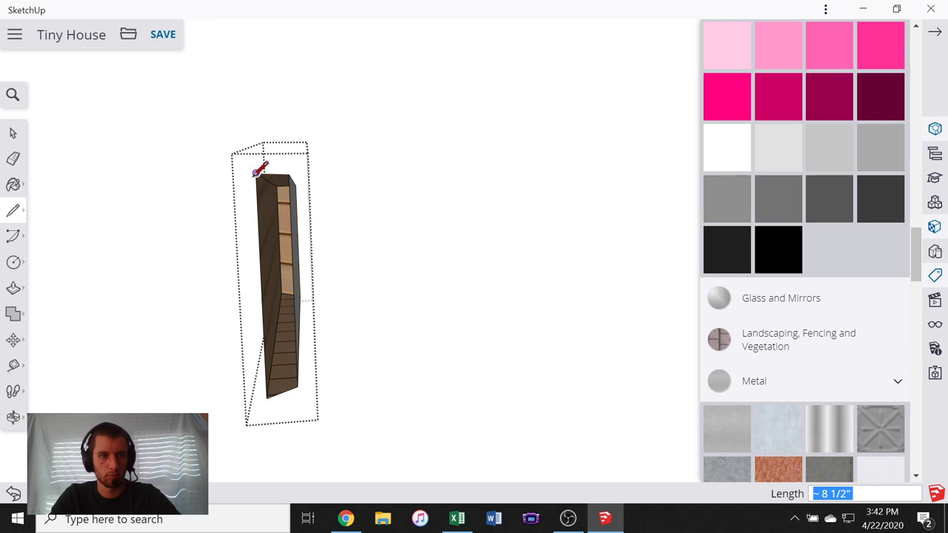
click(289, 174)
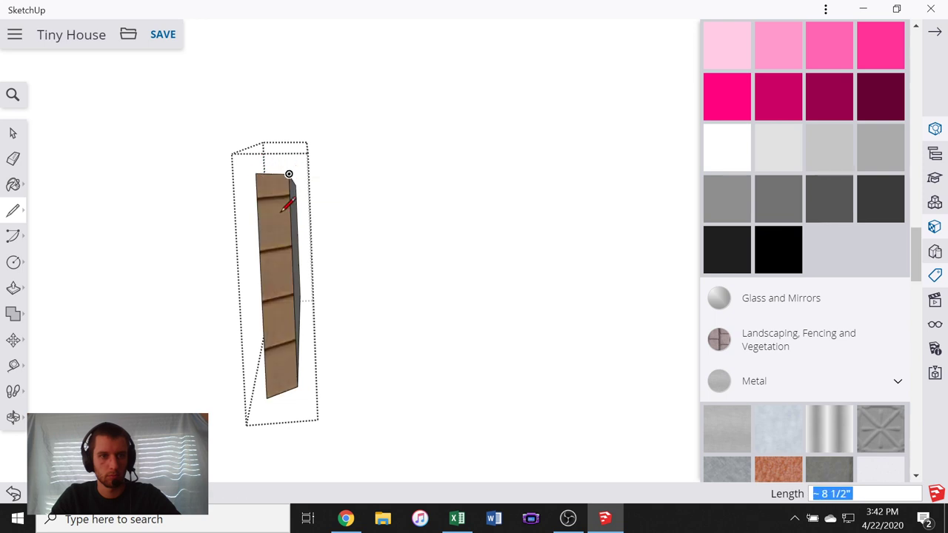
middle_drag(281, 211, 230, 237)
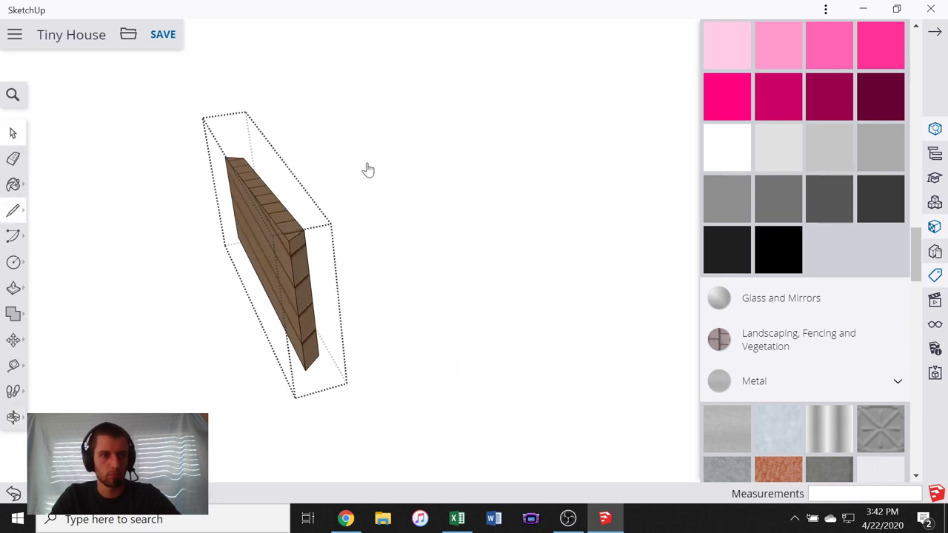
click(380, 257)
- Try to close the three-window wall's open mitred end by tracing lines between its corner endpoints
scroll(380, 257, down, 3)
middle_drag(531, 253, 440, 236)
scroll(440, 235, up, 1)
scroll(237, 194, down, 3)
scroll(518, 185, up, 5)
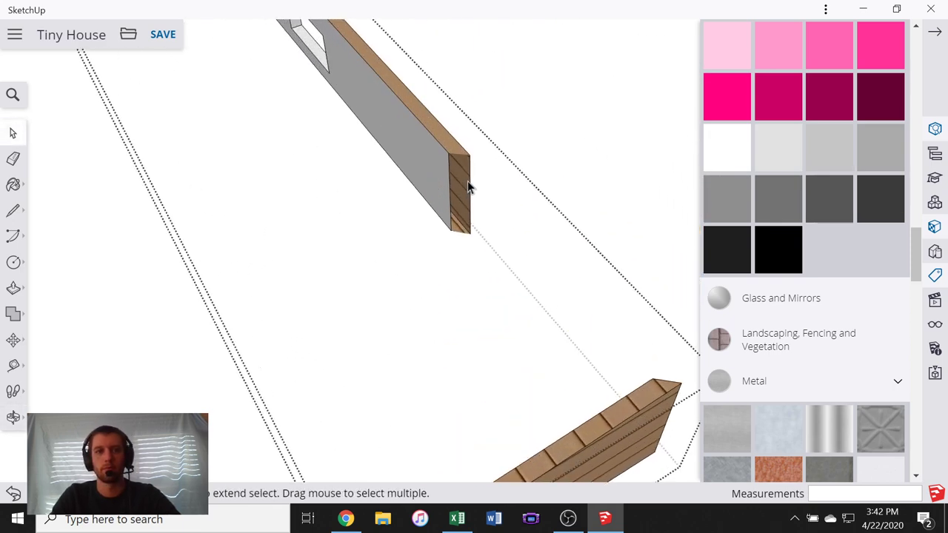
scroll(467, 185, up, 2)
key(l)
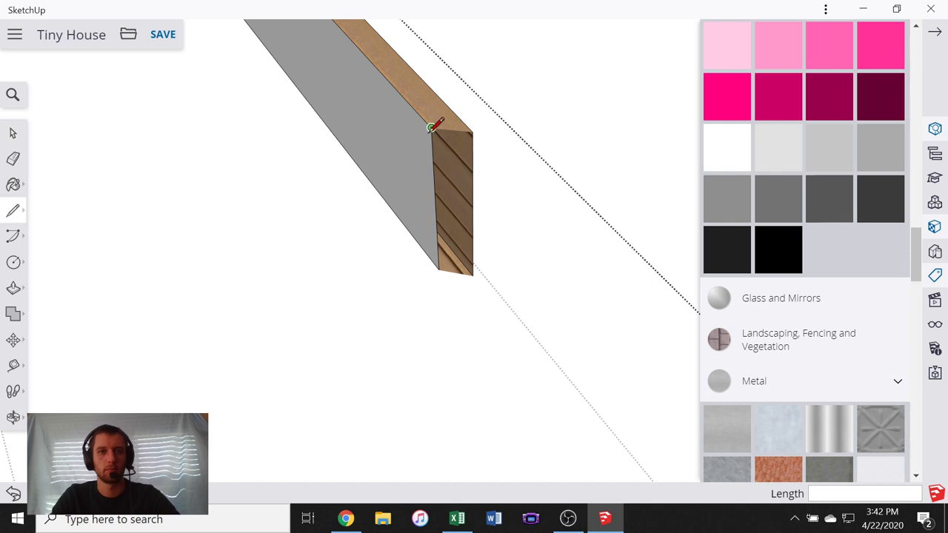
key(space)
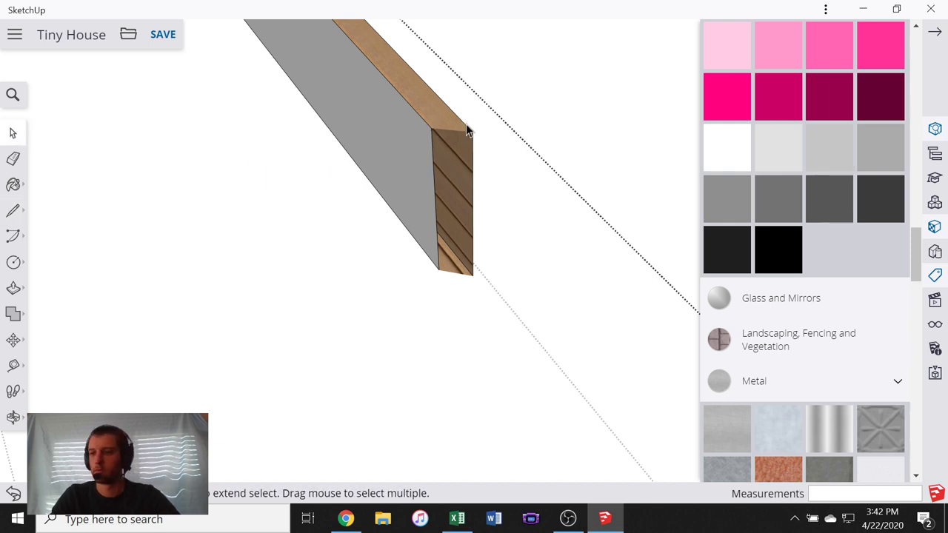
click(379, 140)
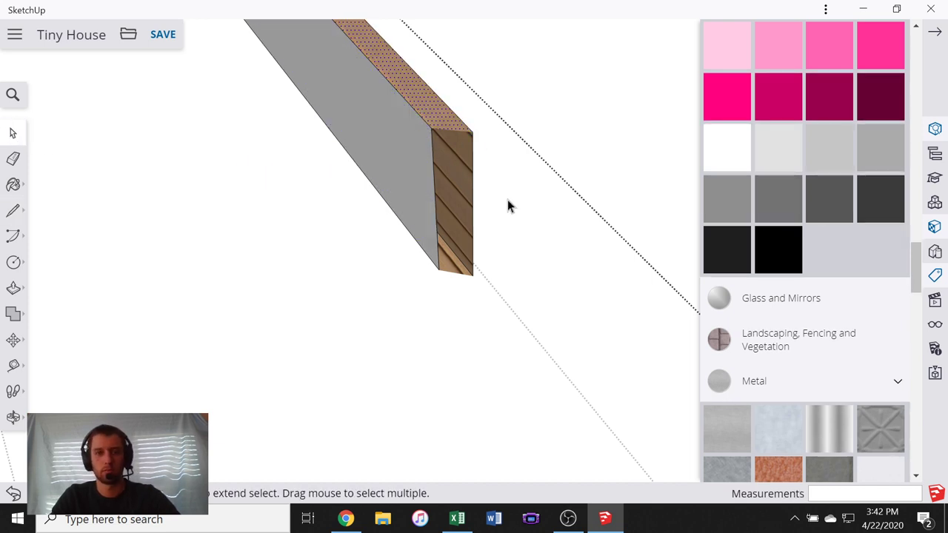
key(l)
click(431, 127)
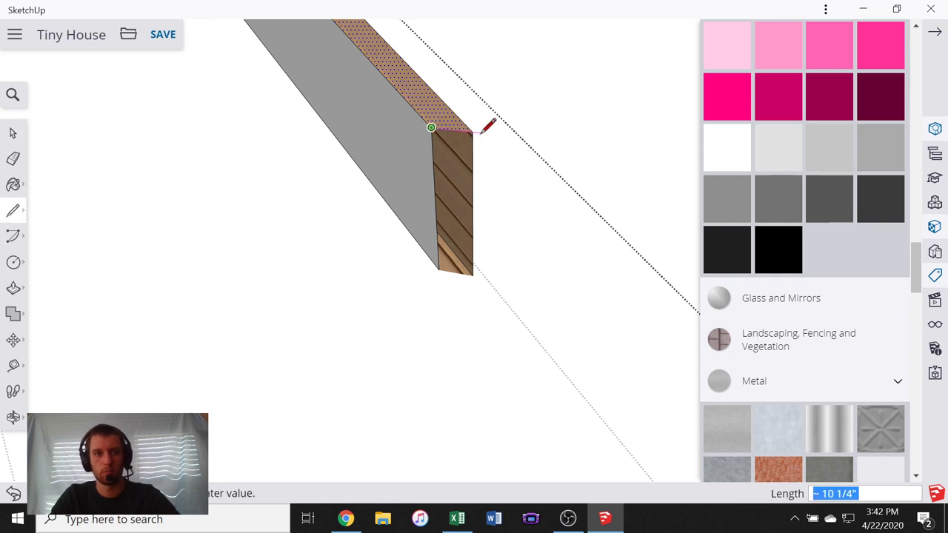
click(439, 268)
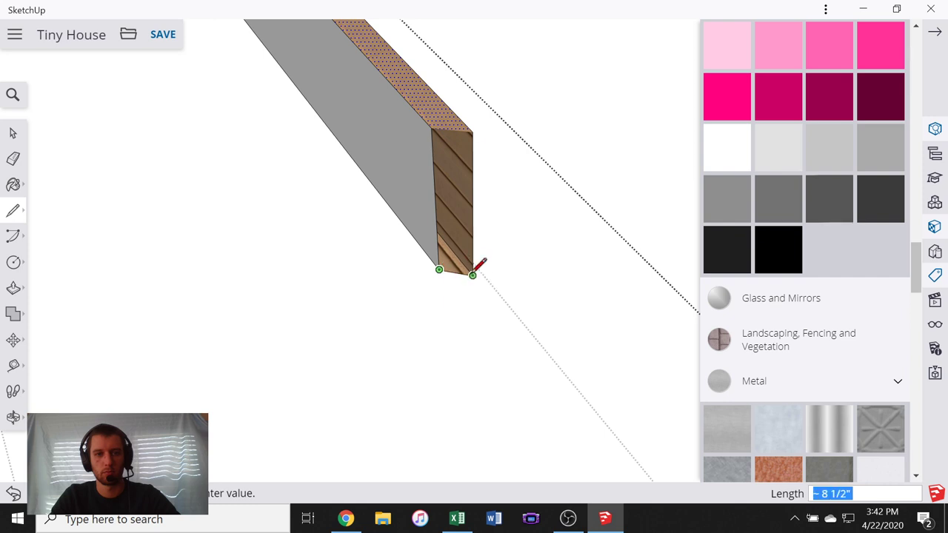
click(474, 134)
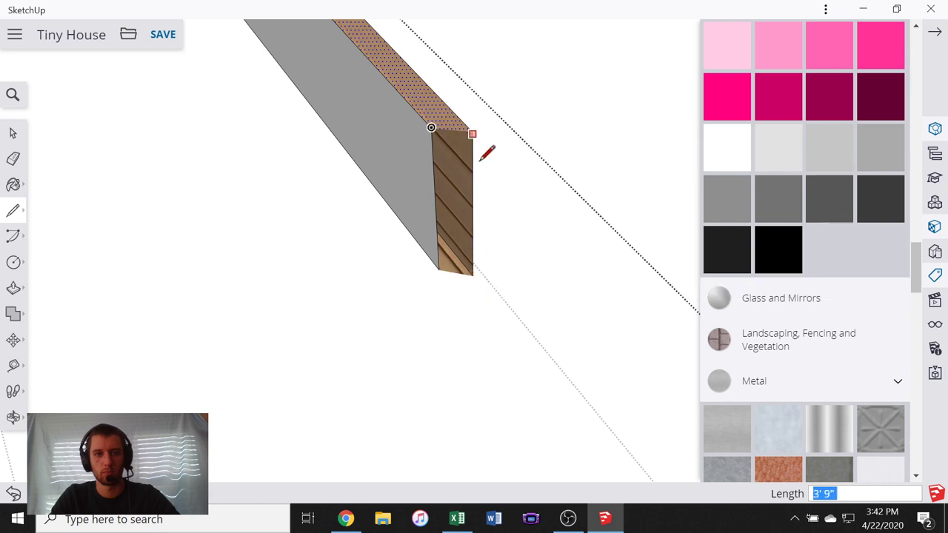
- Open the separated end wall group and examine its mitred ends
middle_drag(487, 153, 438, 212)
scroll(456, 263, down, 6)
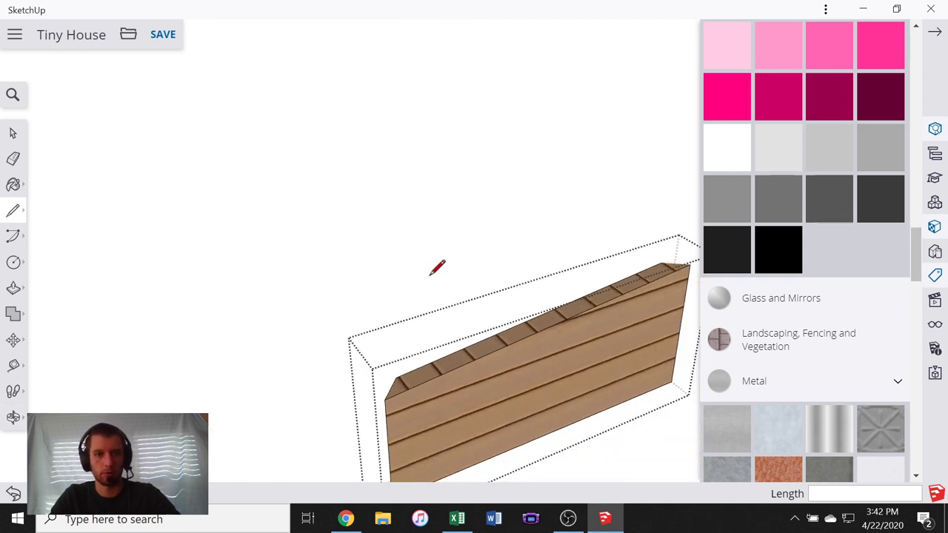
click(12, 132)
middle_drag(110, 227, 415, 338)
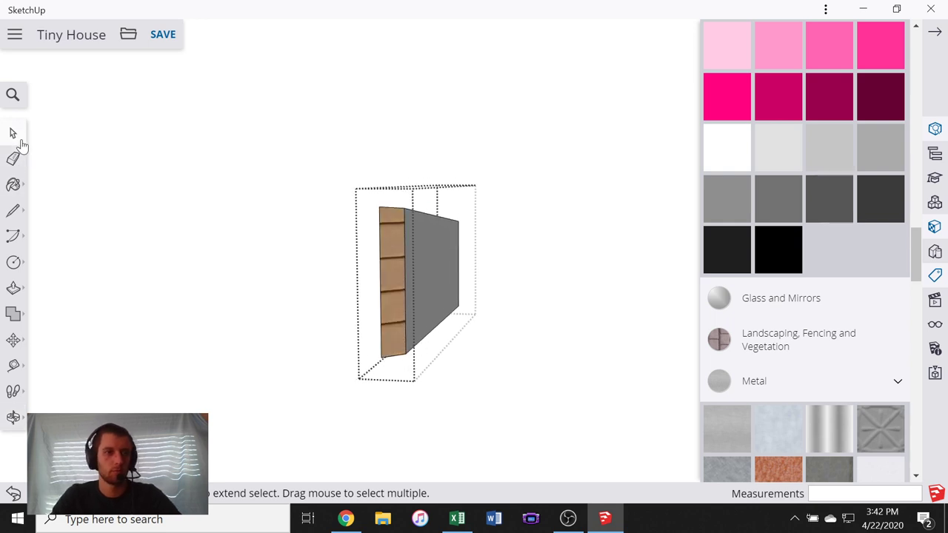
middle_drag(89, 119, 654, 200)
- Try again to fill the three-window wall's open mitred end by tracing lines between its inner and outer corner endpoints
scroll(620, 170, up, 4)
scroll(496, 178, up, 3)
scroll(496, 178, up, 2)
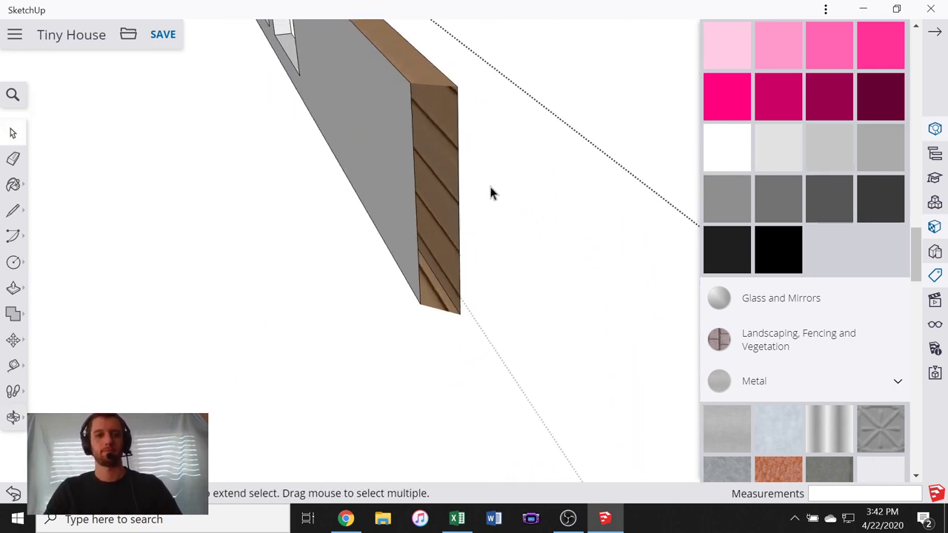
key(l)
scroll(434, 79, up, 5)
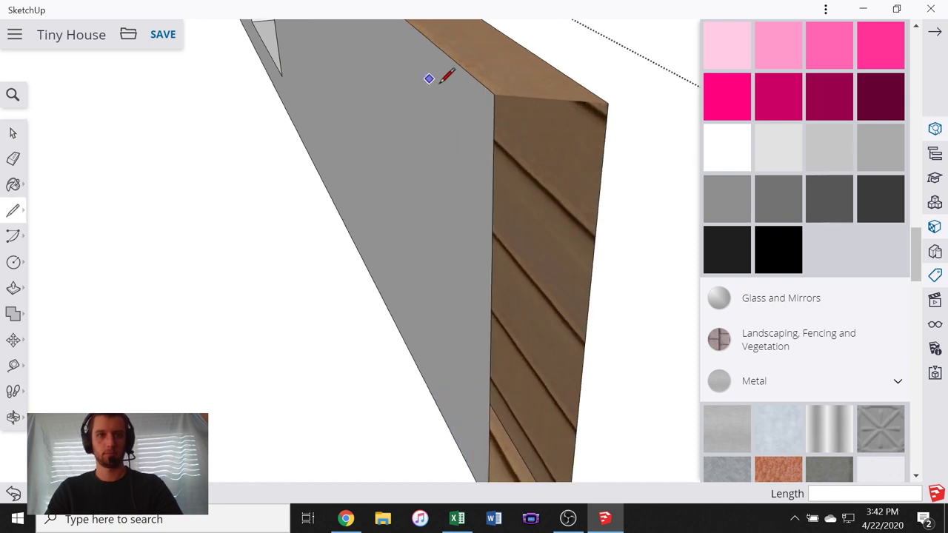
click(451, 97)
scroll(523, 74, down, 6)
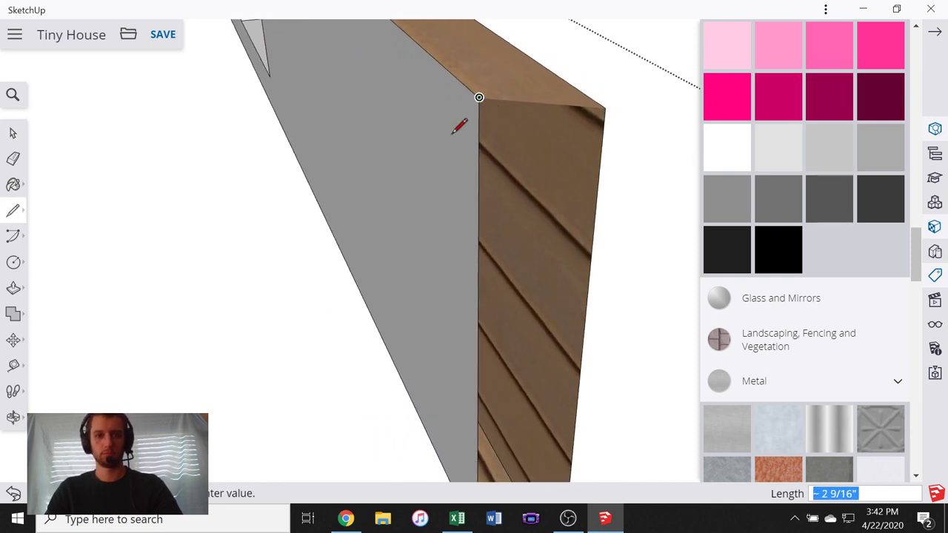
scroll(454, 389, up, 4)
scroll(454, 388, up, 2)
scroll(479, 377, down, 3)
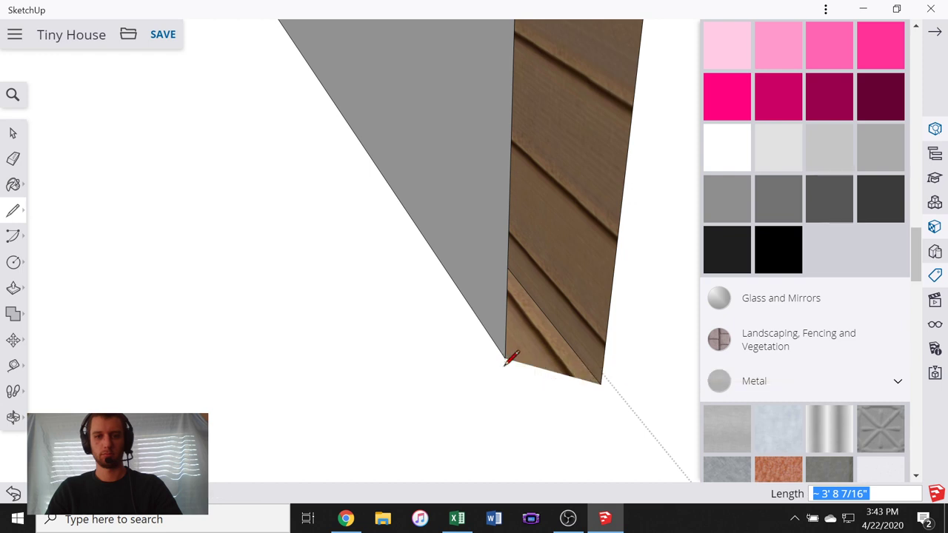
click(505, 358)
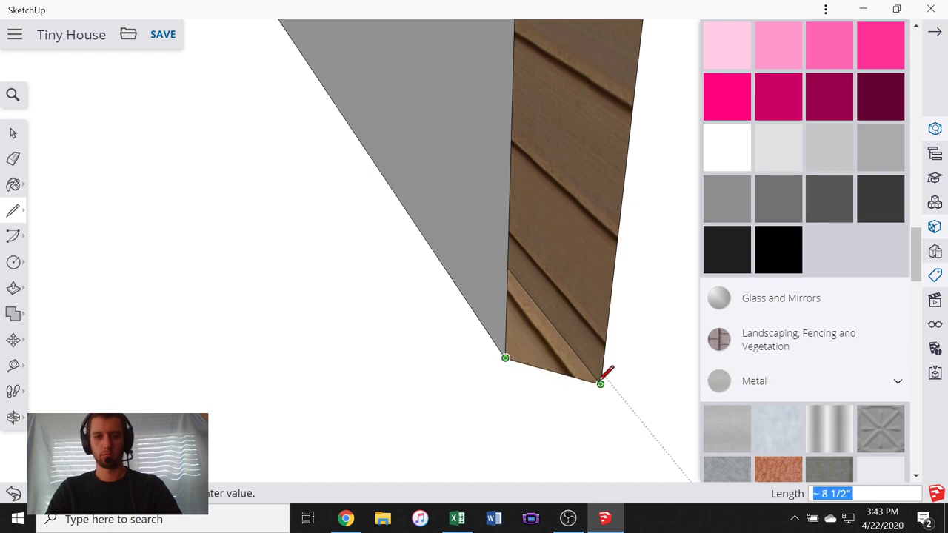
scroll(351, 300, down, 4)
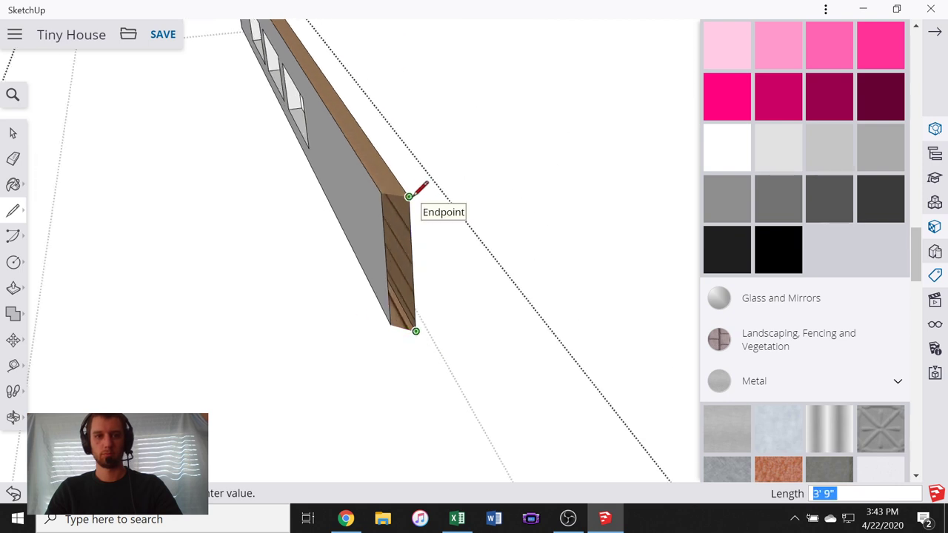
scroll(416, 194, up, 3)
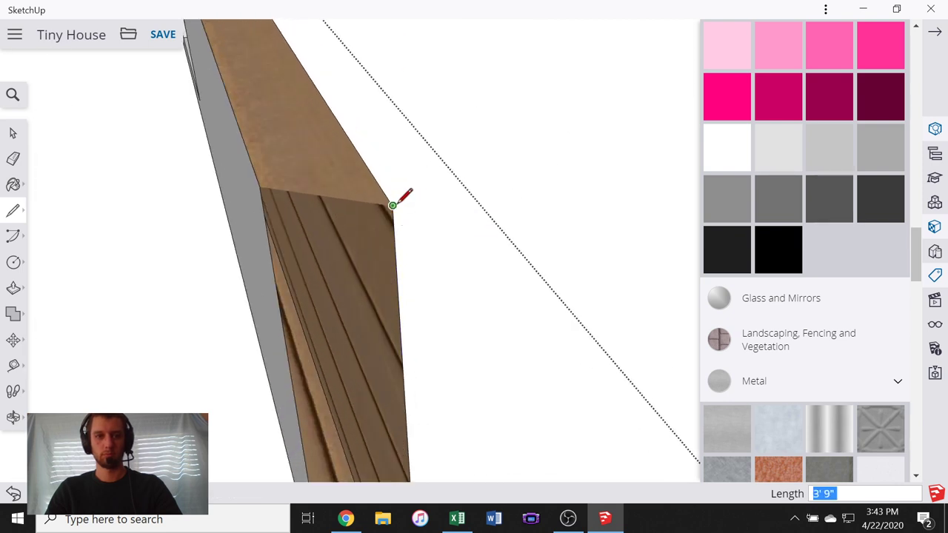
click(392, 205)
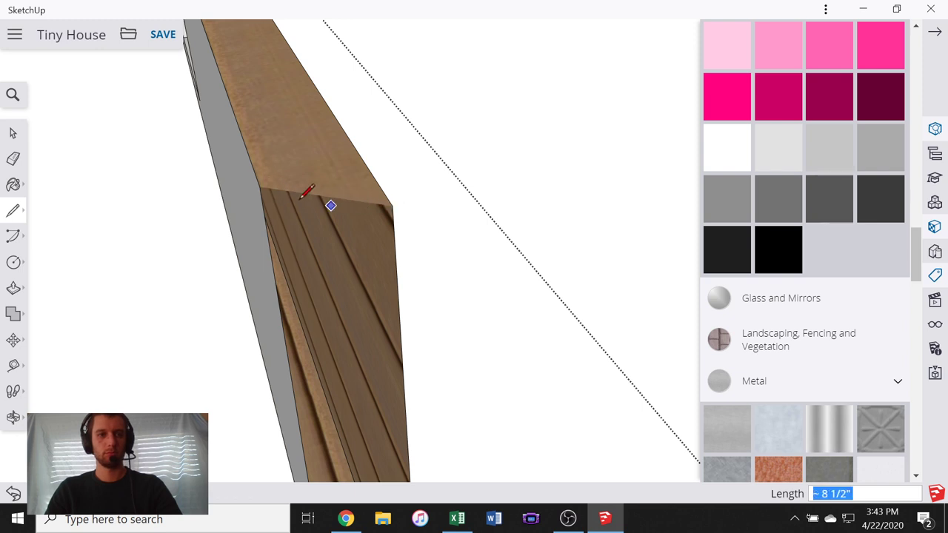
scroll(417, 206, down, 4)
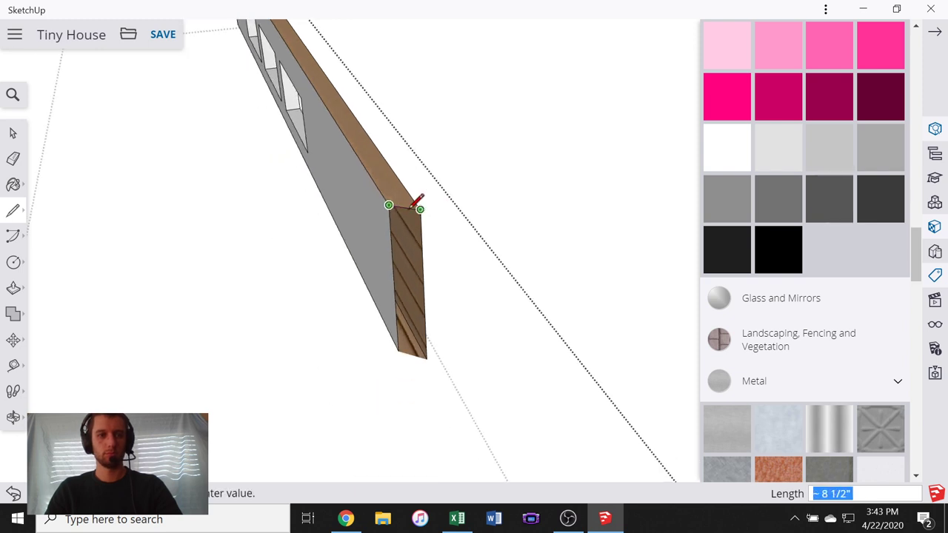
click(430, 348)
scroll(432, 299, up, 2)
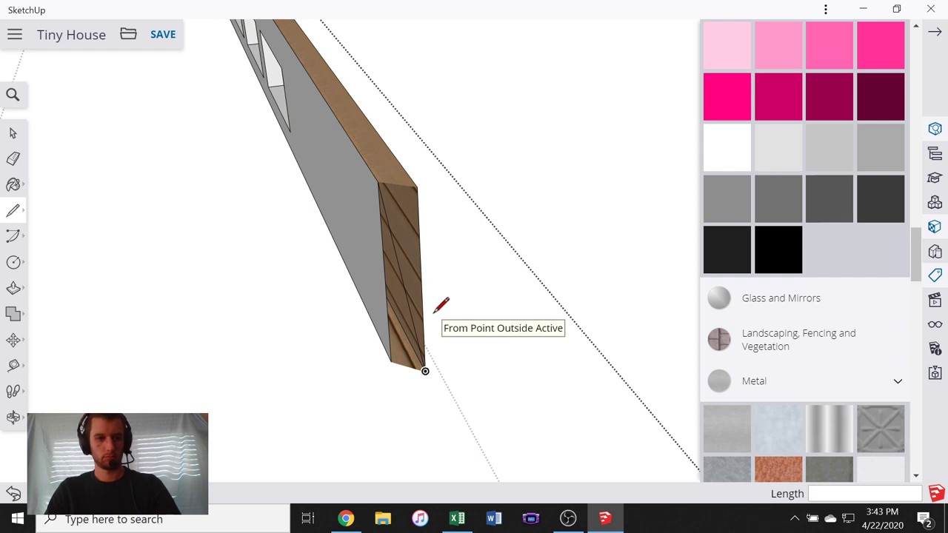
scroll(445, 305, up, 3)
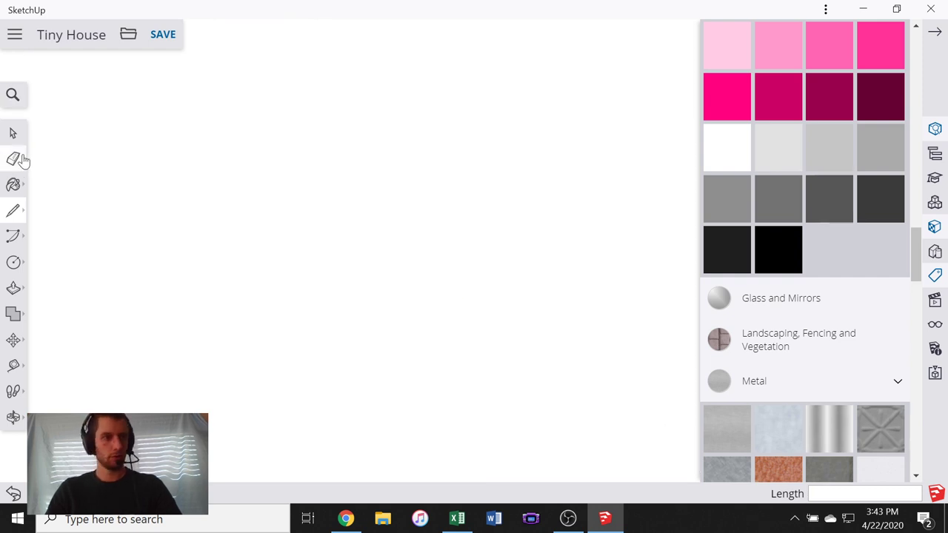
scroll(226, 213, down, 2)
scroll(218, 122, down, 5)
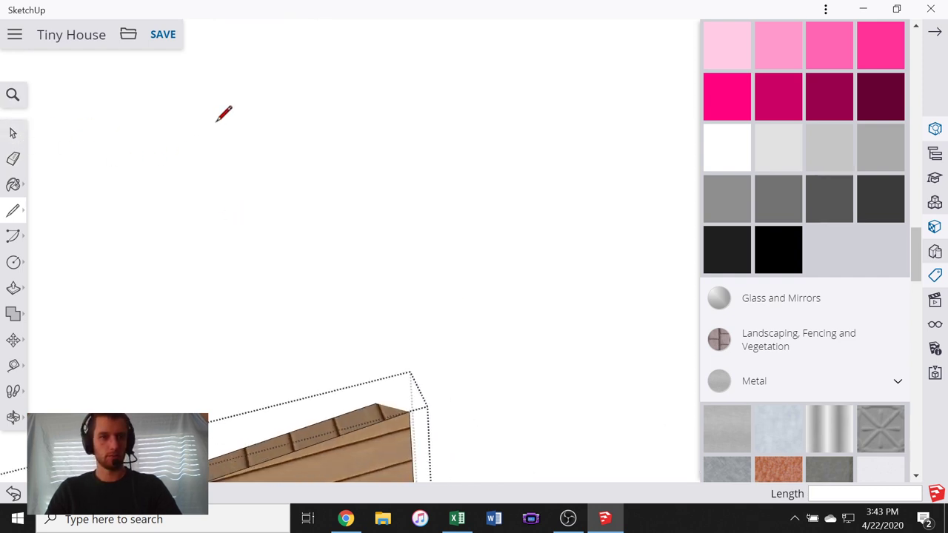
click(276, 151)
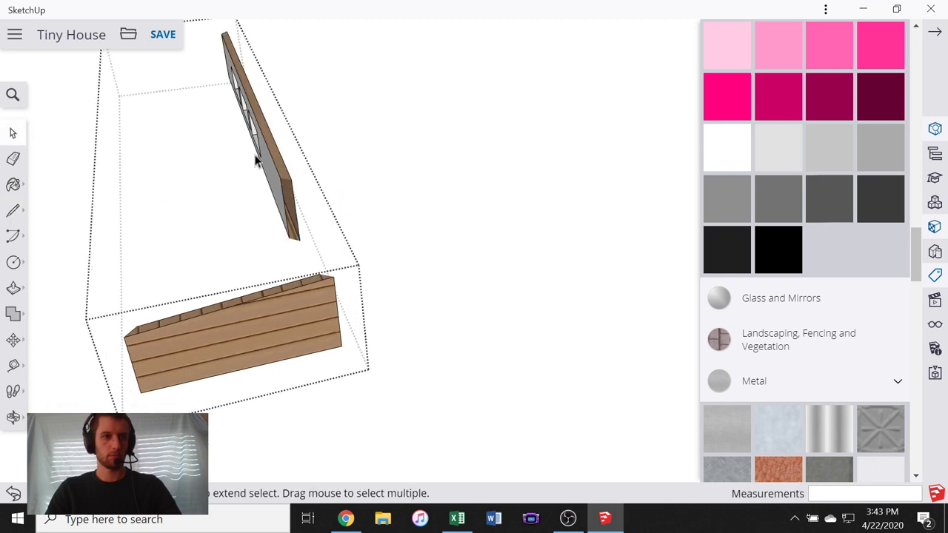
- Examine the three-window wall's open mitred end from the inner side, the lower corner and the siding side
scroll(208, 155, down, 2)
middle_drag(191, 153, 400, 166)
scroll(260, 285, up, 2)
scroll(259, 289, up, 10)
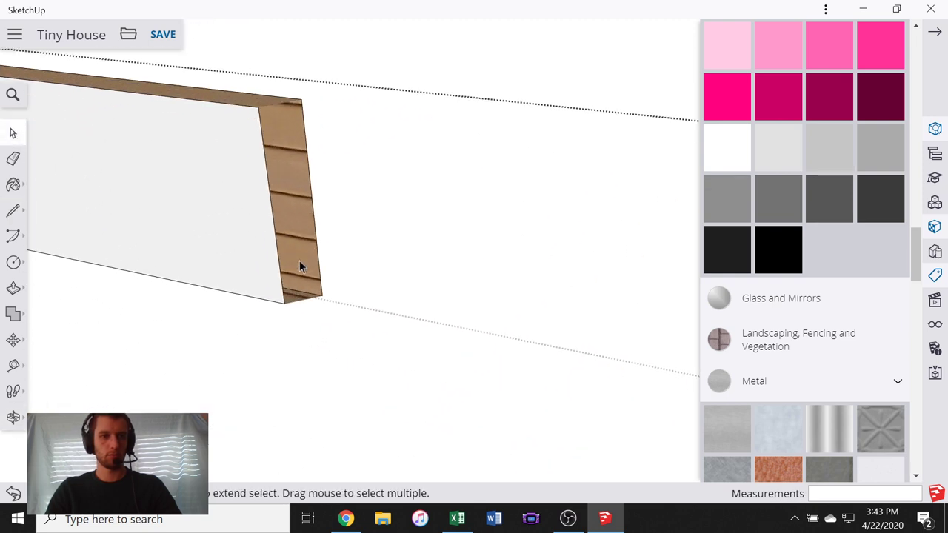
scroll(151, 279, down, 6)
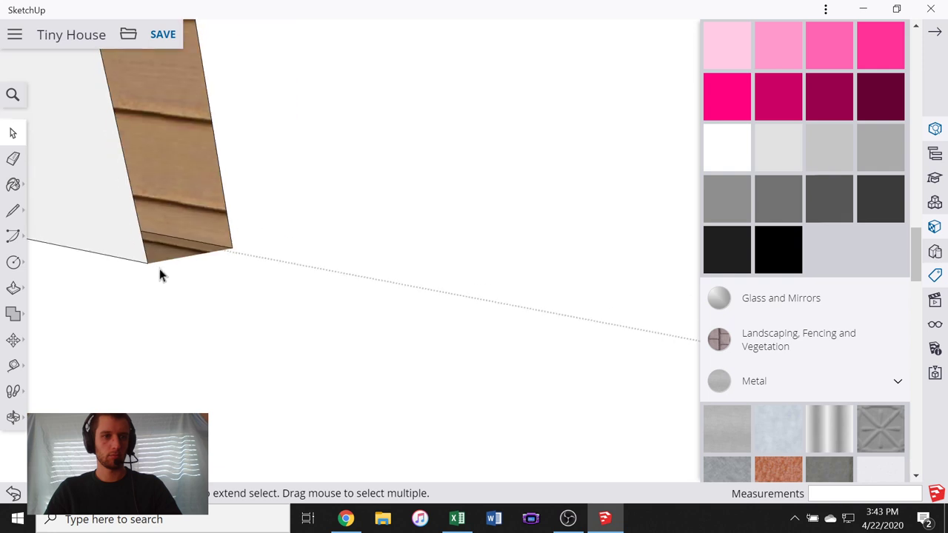
middle_drag(259, 249, 359, 298)
middle_drag(133, 79, 206, 94)
scroll(302, 138, up, 3)
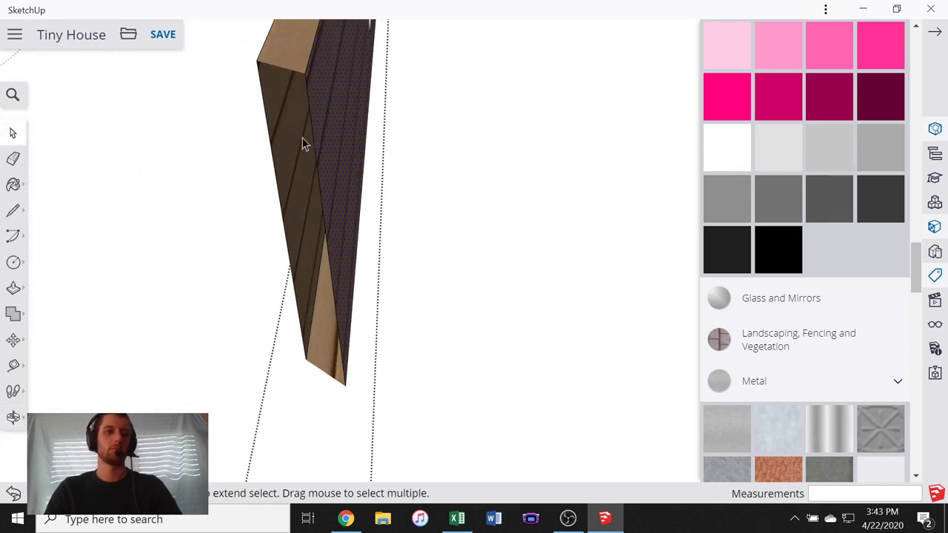
- Try to move the inner vertical edge of the three-window wall's mitred end from its upper endpoint onto the outer corner endpoint
middle_drag(276, 146, 387, 135)
key(m)
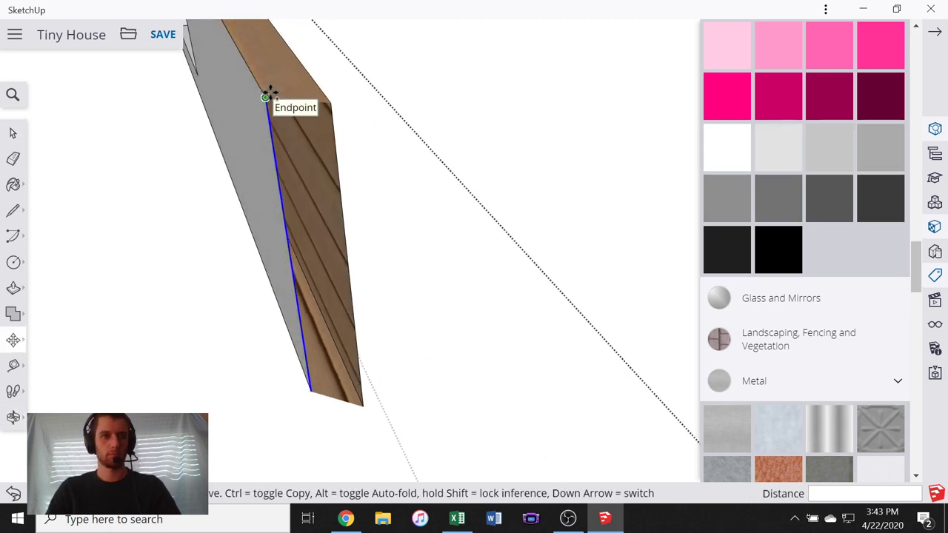
click(265, 97)
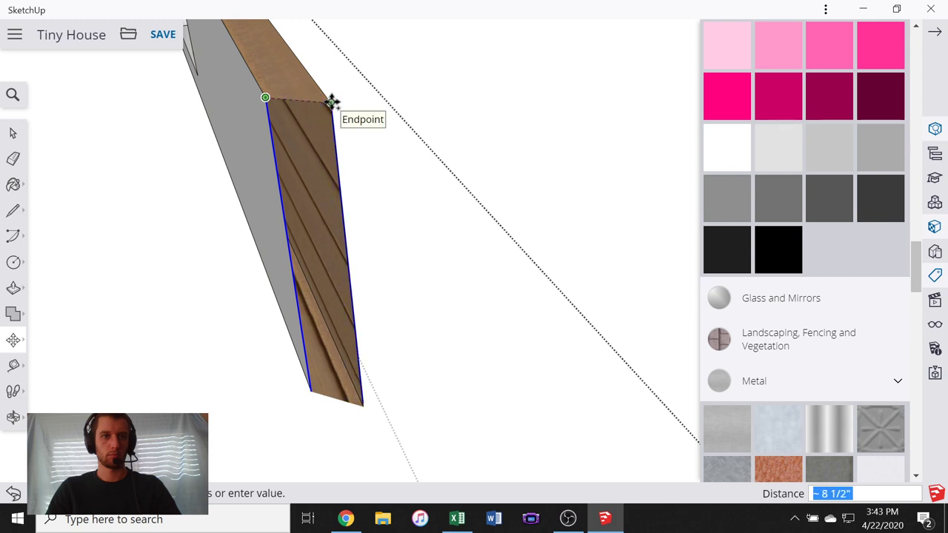
click(330, 99)
middle_drag(459, 138, 279, 190)
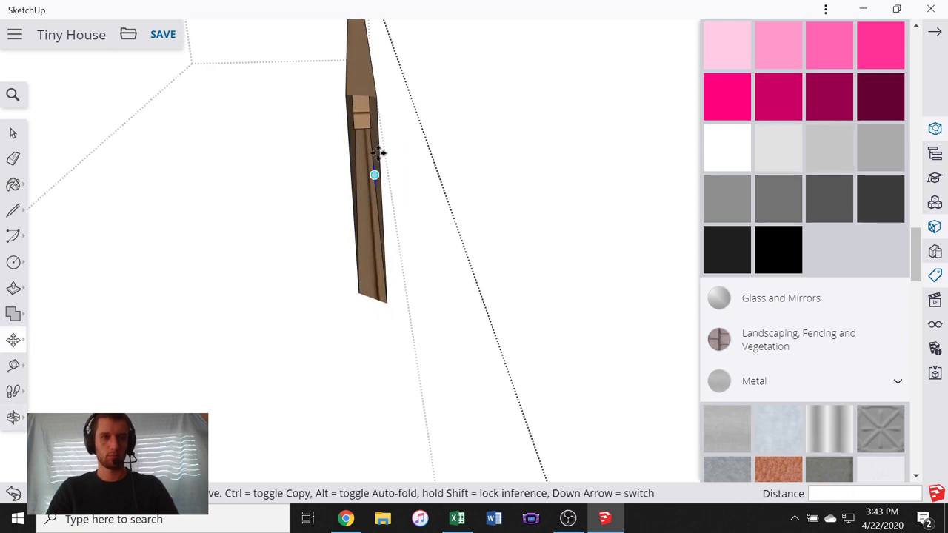
middle_drag(378, 153, 181, 124)
scroll(174, 152, down, 1)
click(13, 134)
- Try to patch the lower part of the mitred end with a line about 8 1/2" long between its vertical edges and lines to the lower corners
mouse_move(130, 186)
middle_down()
mouse_move(230, 229)
mouse_move(358, 214)
mouse_move(290, 185)
mouse_move(414, 199)
middle_up()
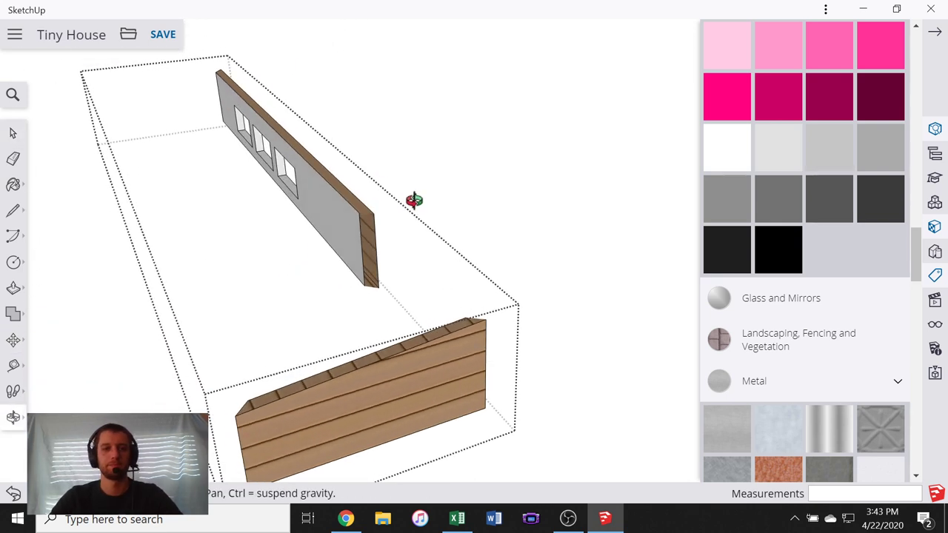
scroll(370, 239, up, 5)
mouse_move(370, 239)
middle_down()
mouse_move(333, 218)
mouse_move(532, 250)
middle_up()
drag(531, 243, 466, 188)
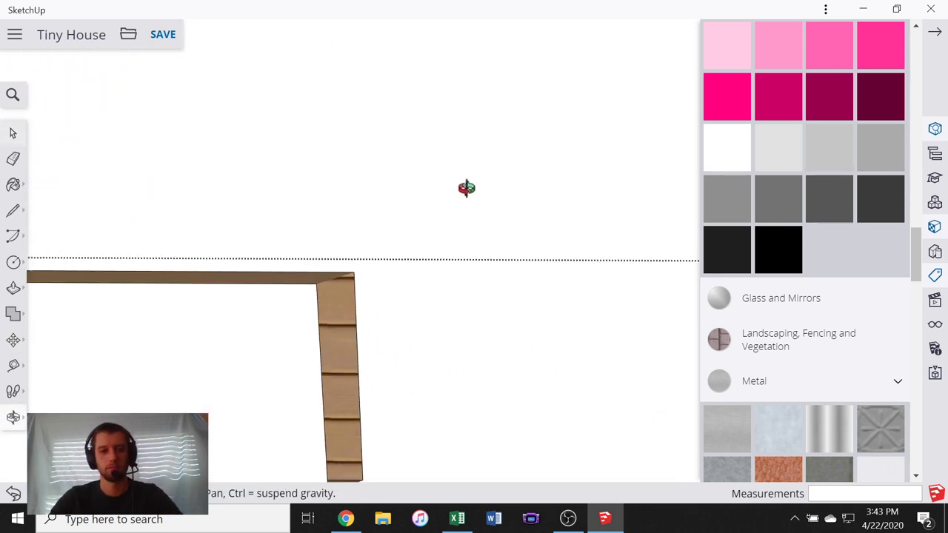
middle_drag(466, 188, 413, 165)
scroll(412, 164, down, 3)
scroll(380, 402, up, 5)
mouse_move(363, 371)
middle_down()
mouse_move(396, 380)
mouse_move(383, 446)
middle_up()
key(l)
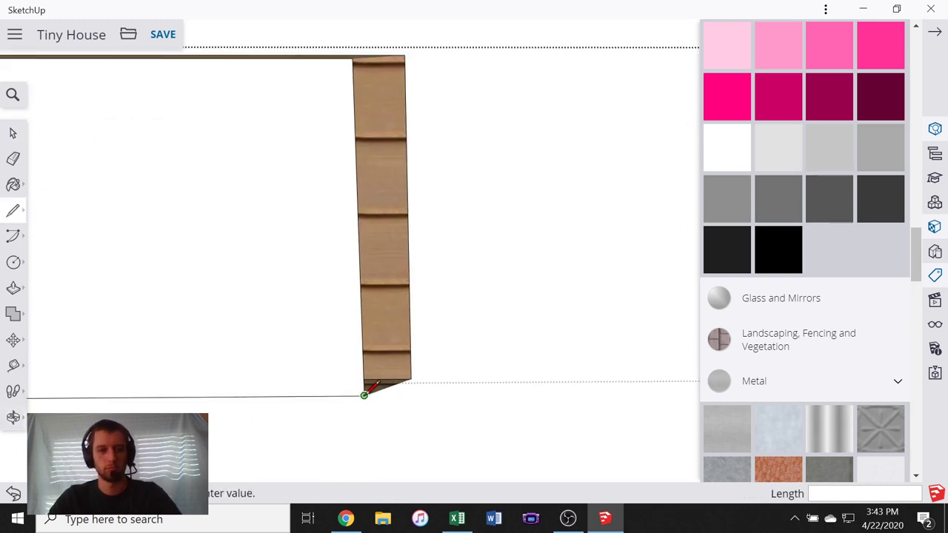
click(362, 339)
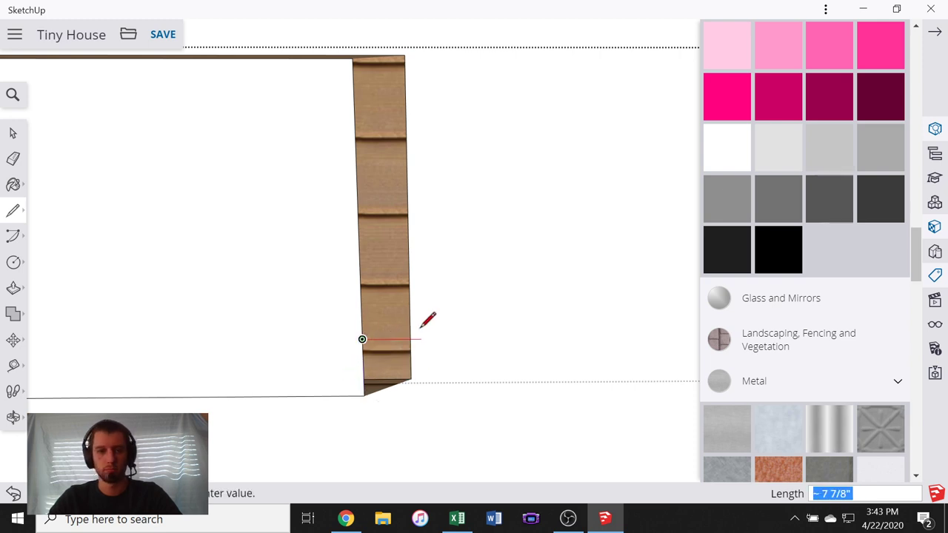
click(410, 324)
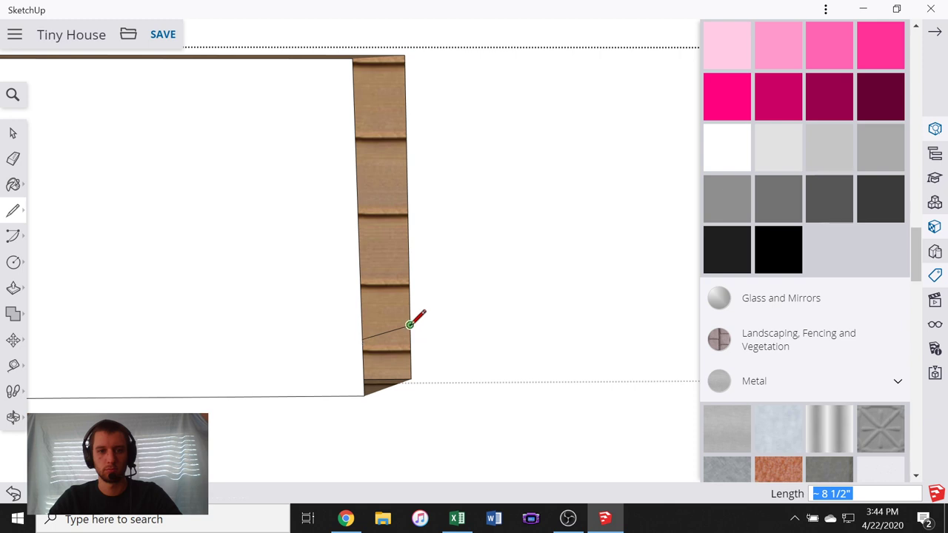
click(412, 378)
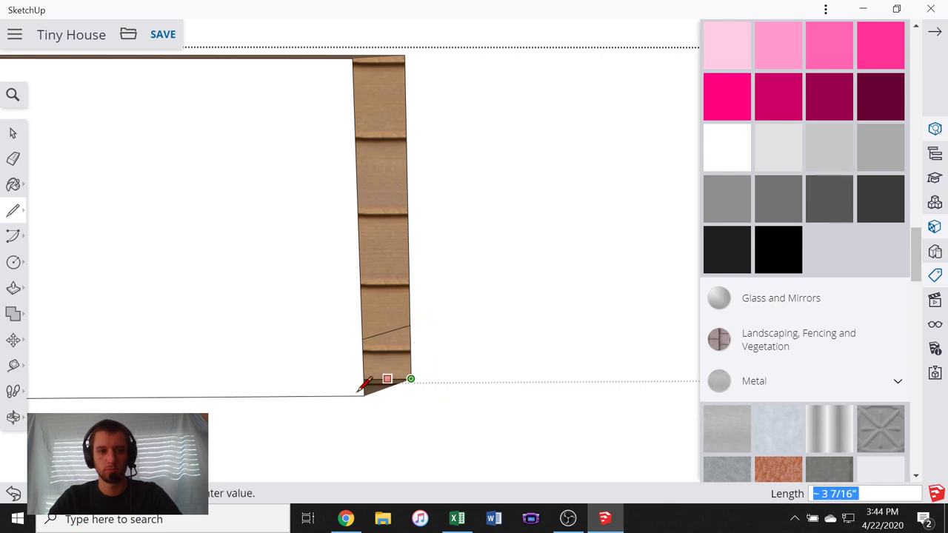
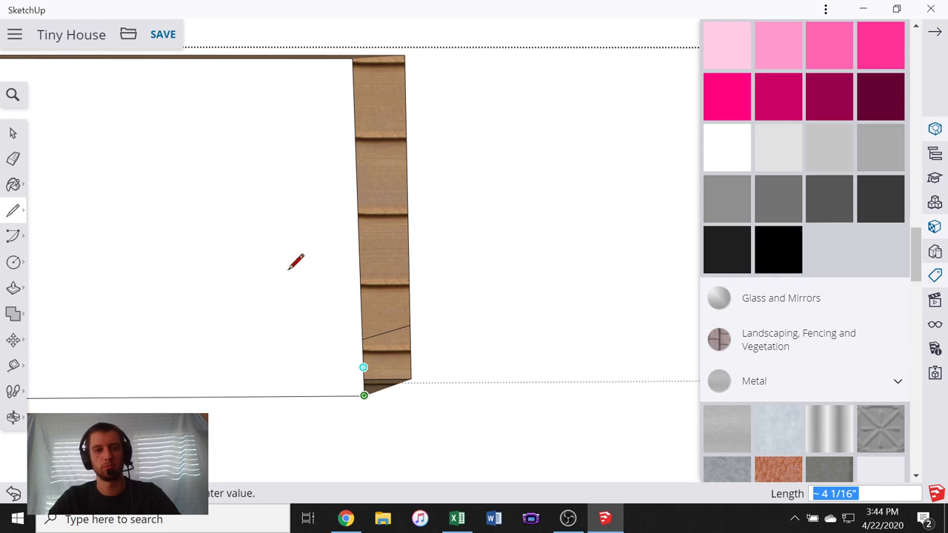
middle_drag(363, 368, 289, 270)
scroll(328, 286, down, 2)
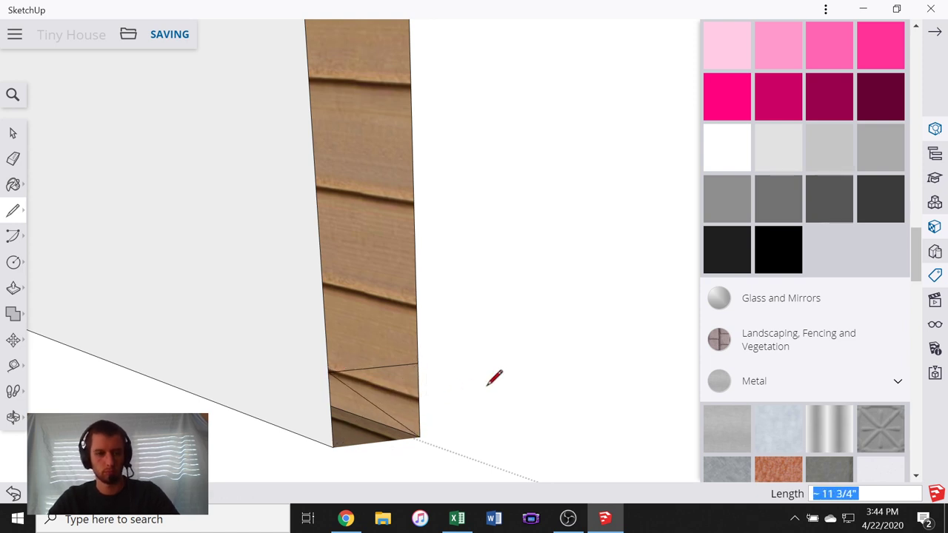
scroll(474, 385, up, 2)
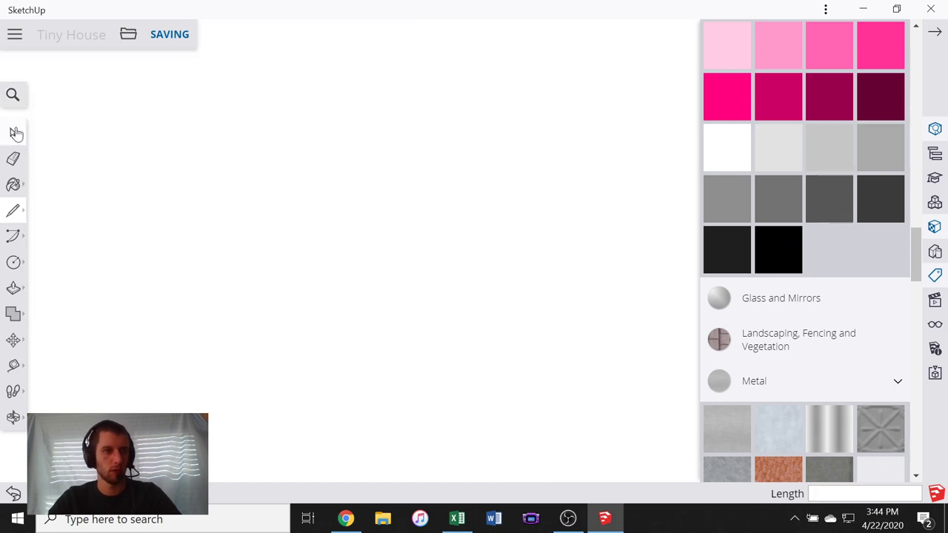
- Select all the geometry of the three-window wall and clear the selection
scroll(516, 168, down, 5)
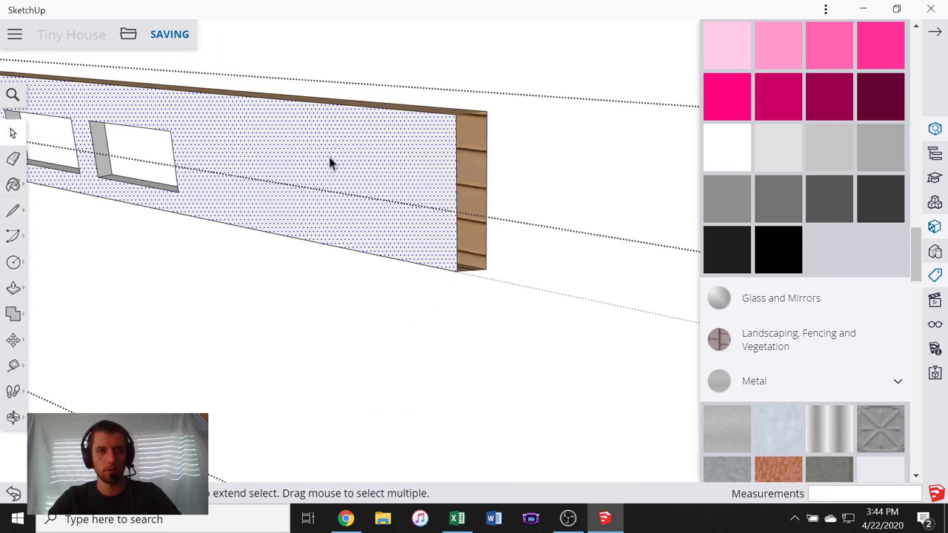
scroll(519, 208, down, 8)
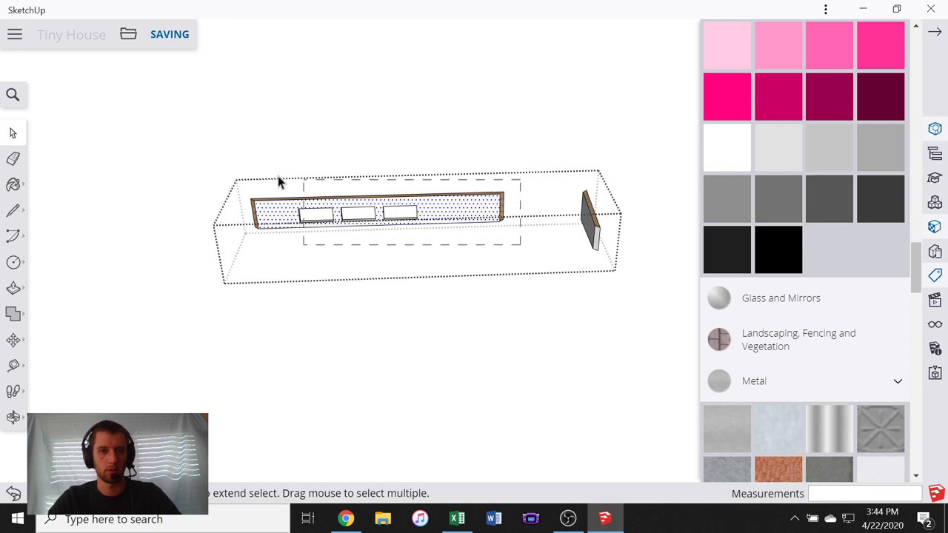
click(343, 203)
right_click(277, 212)
click(349, 252)
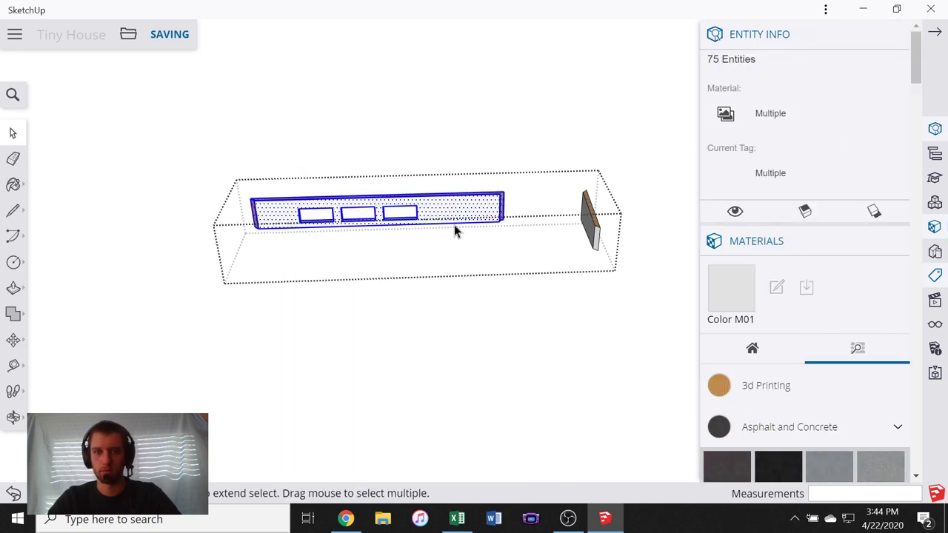
click(475, 246)
- Examine the three-window wall's mitred end, and open the separated end wall group to compare its mitred end before closing it
scroll(501, 205, up, 5)
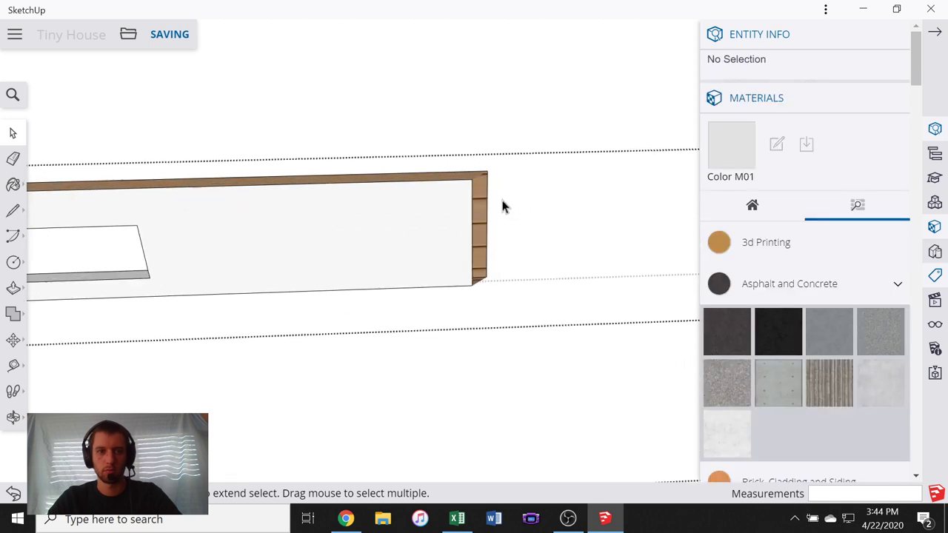
scroll(501, 197, up, 3)
middle_drag(496, 196, 396, 197)
scroll(442, 190, up, 3)
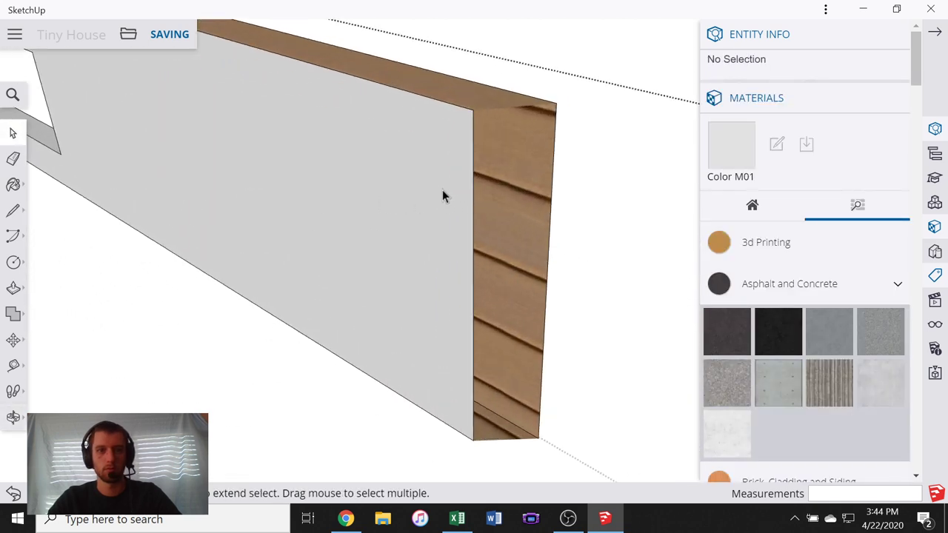
scroll(441, 192, down, 10)
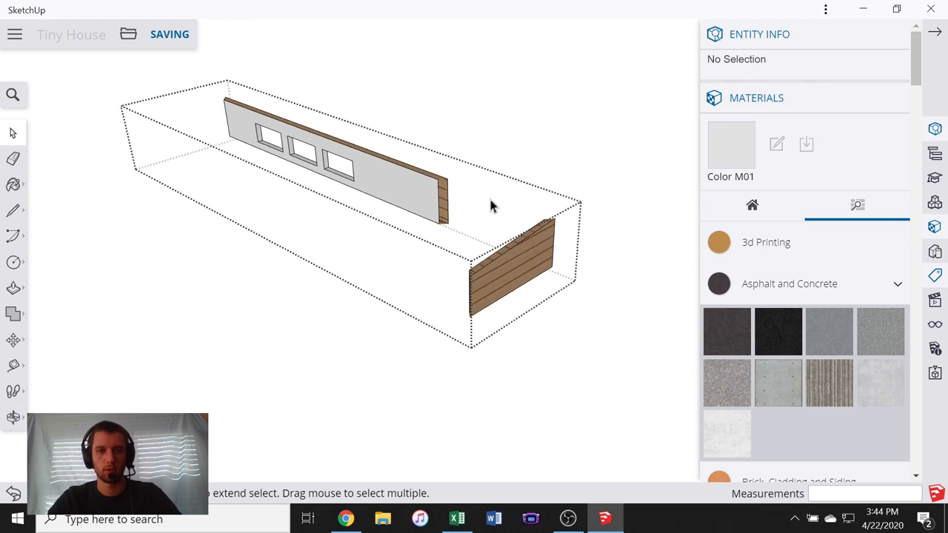
middle_drag(491, 206, 228, 167)
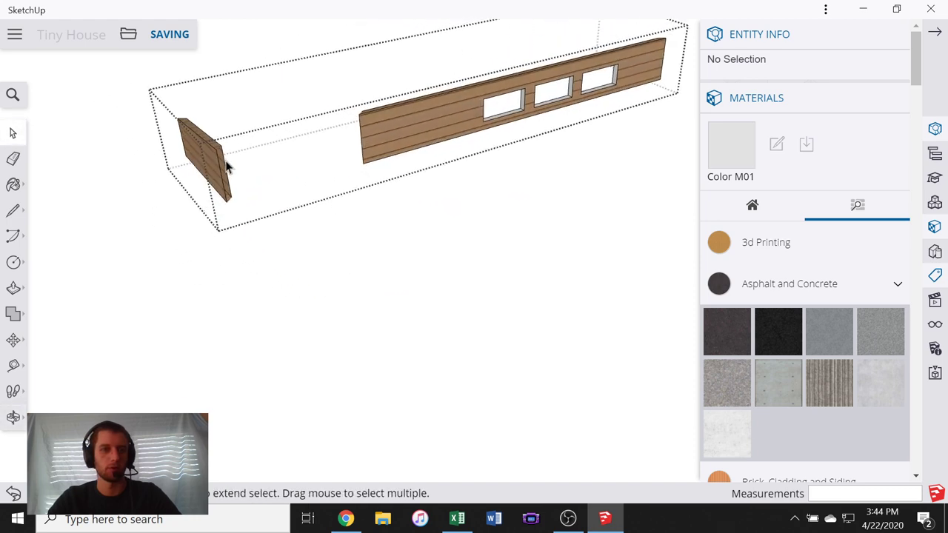
double_click(205, 179)
scroll(208, 180, up, 3)
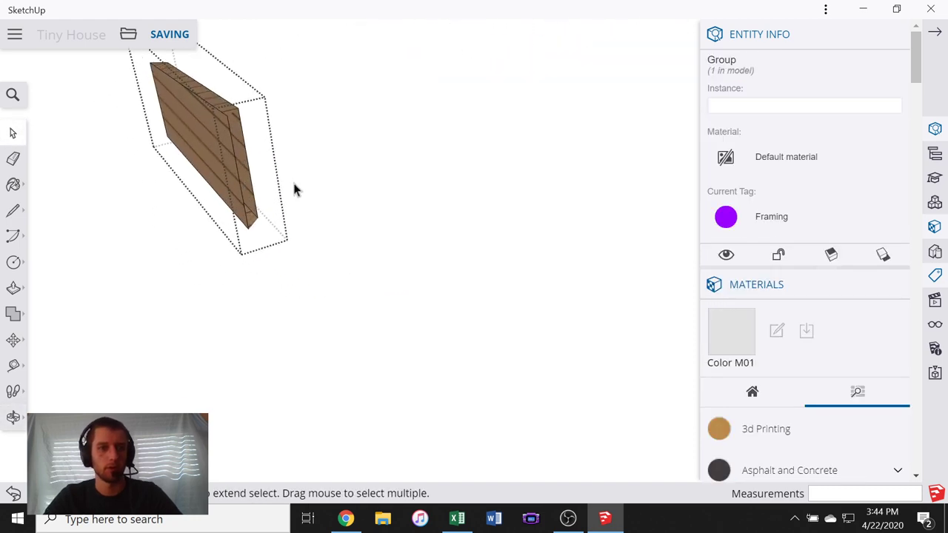
middle_drag(291, 179, 247, 210)
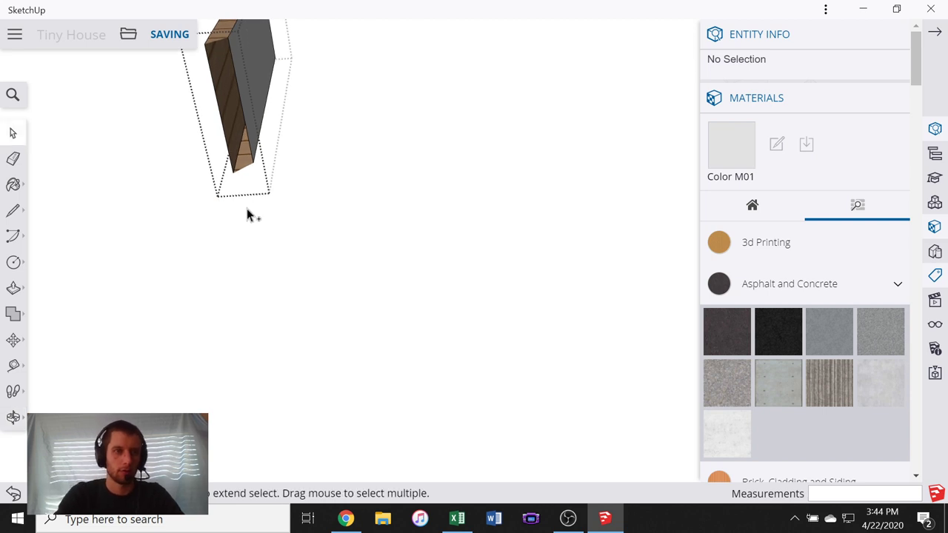
click(421, 207)
scroll(284, 152, down, 5)
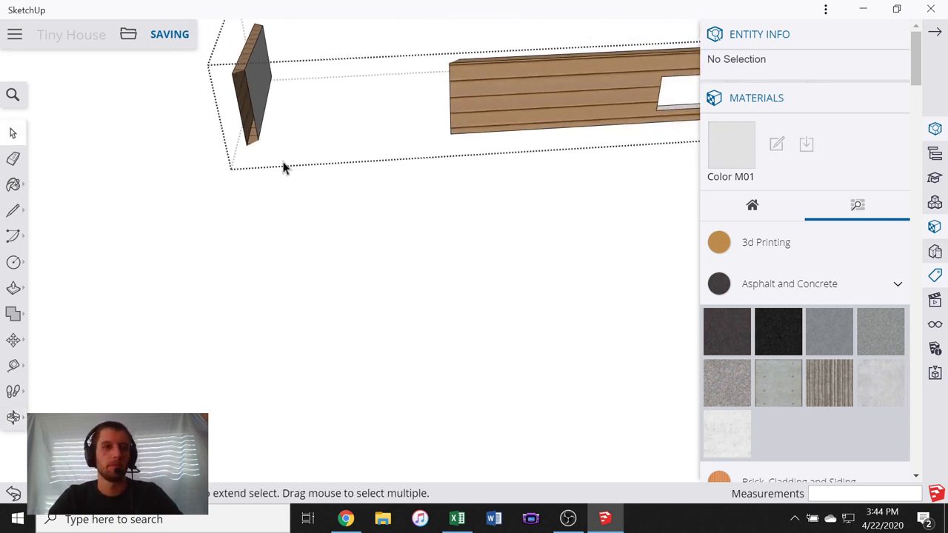
- Leave the parent wall group and select the three-window wall's Loft Wall F group in the full model
scroll(350, 263, down, 5)
mouse_move(501, 208)
middle_down()
mouse_move(239, 215)
mouse_move(499, 217)
middle_up()
scroll(370, 167, up, 8)
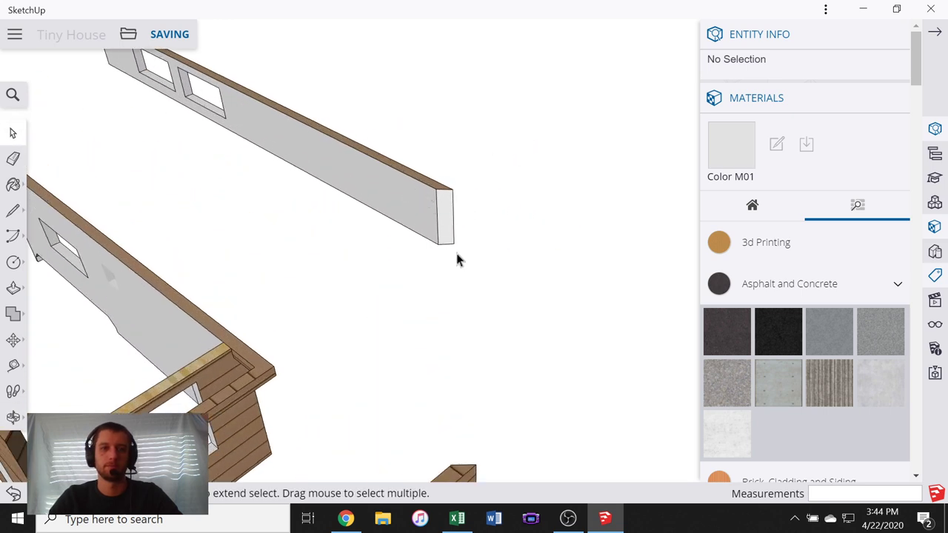
drag(411, 155, 409, 185)
scroll(405, 220, up, 3)
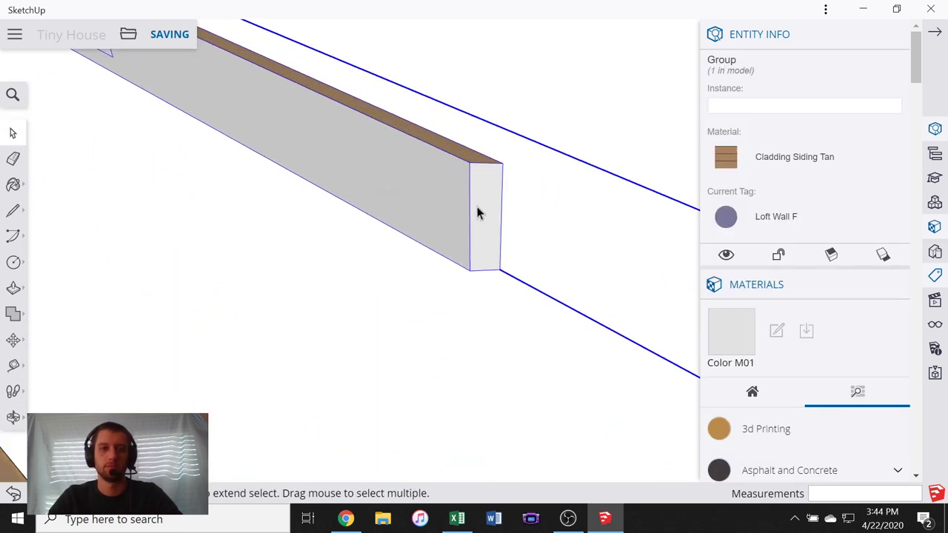
- Assign the Loft Wall F tag to the end face geometry of the separated long wall, then close the group
drag(468, 133, 537, 282)
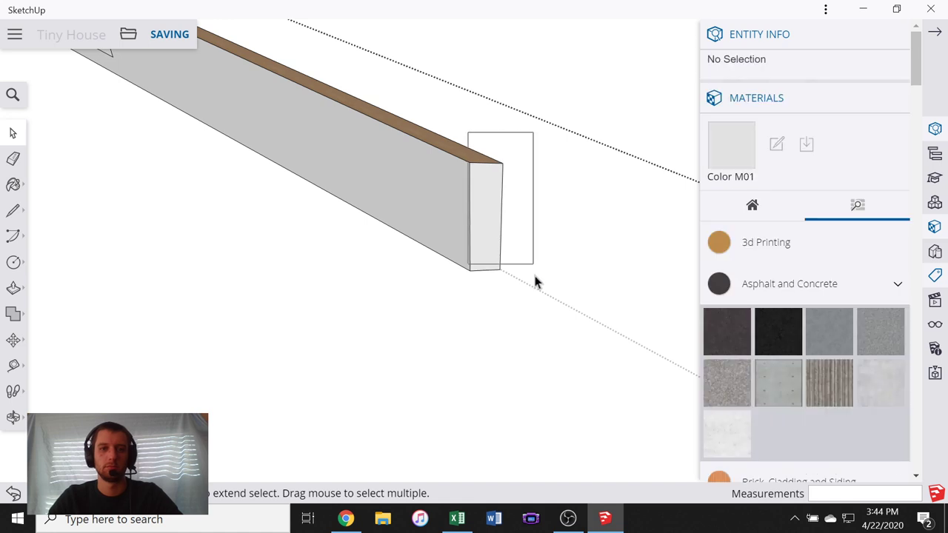
click(481, 215)
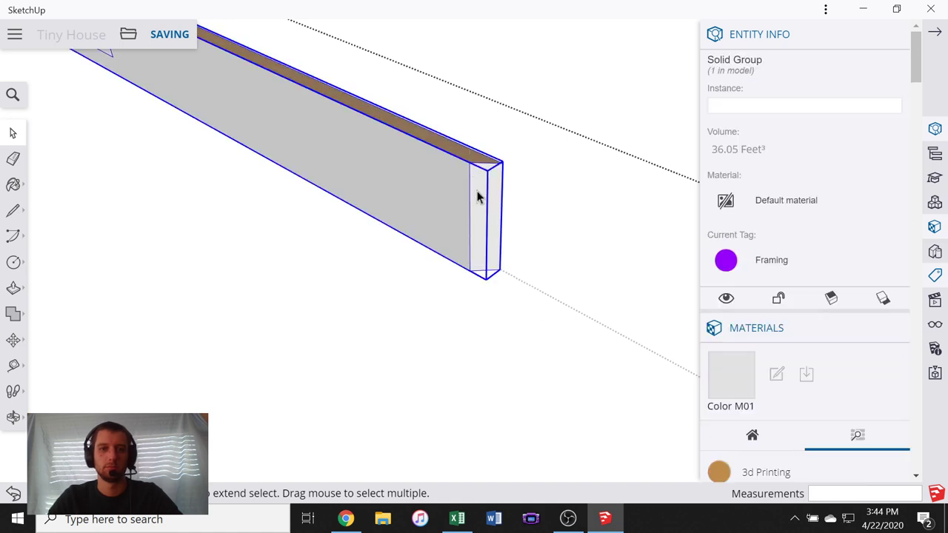
double_click(478, 196)
click(485, 214)
right_click(495, 226)
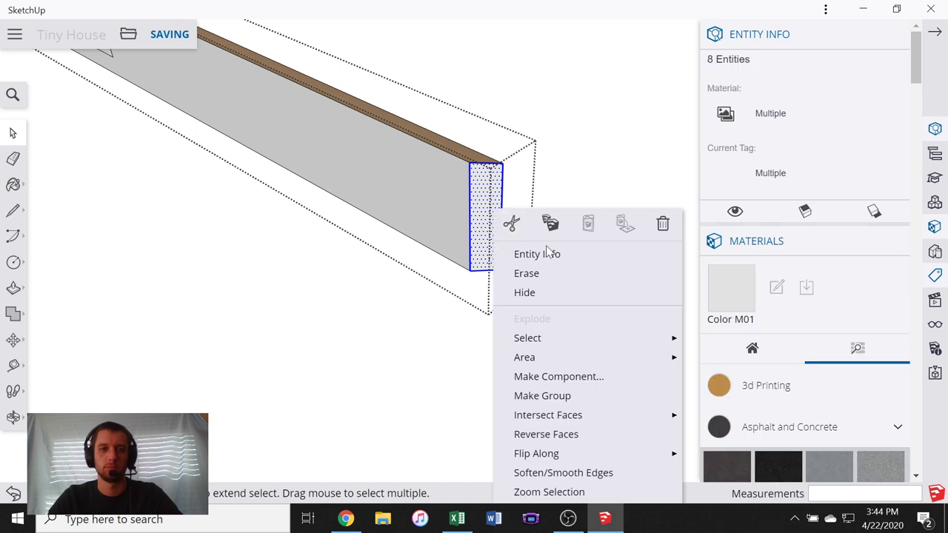
click(815, 178)
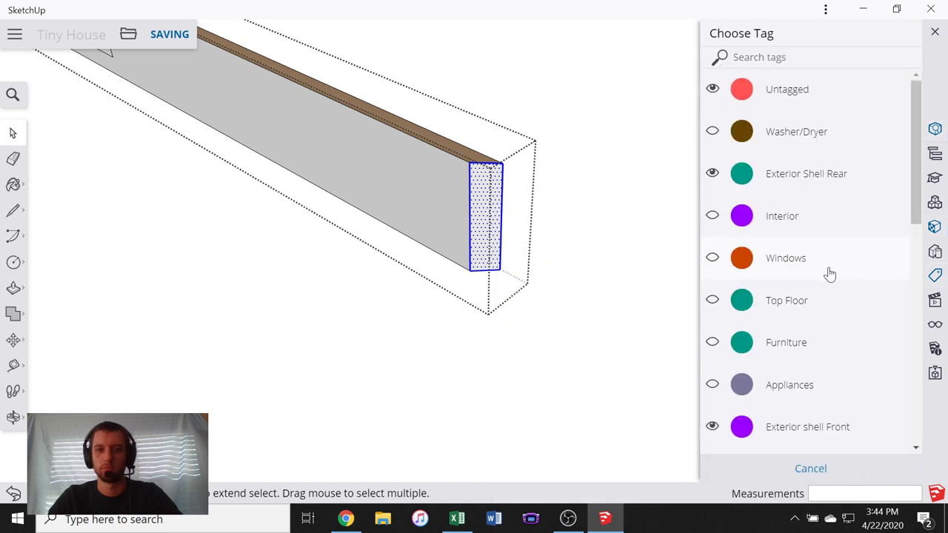
scroll(830, 273, down, 7)
scroll(799, 281, up, 3)
scroll(778, 245, up, 1)
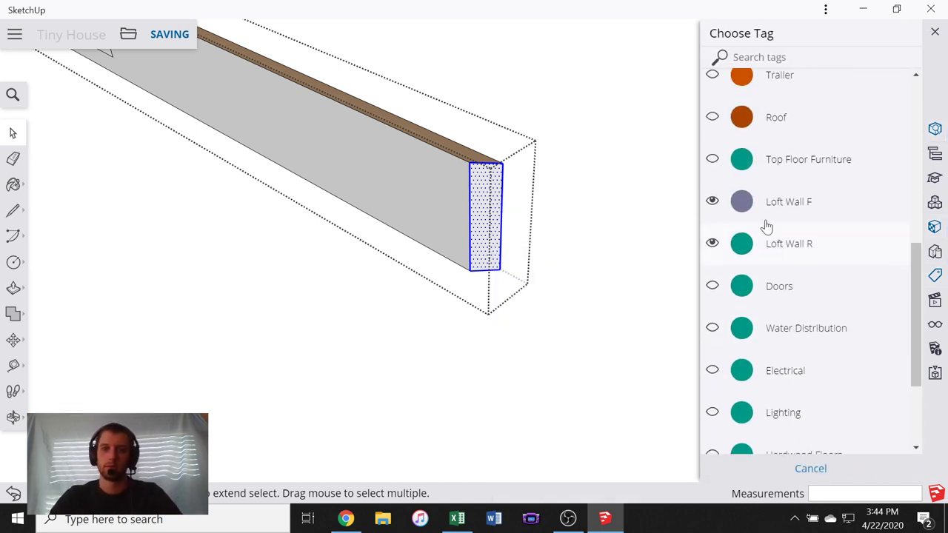
click(766, 207)
click(620, 252)
scroll(614, 260, down, 5)
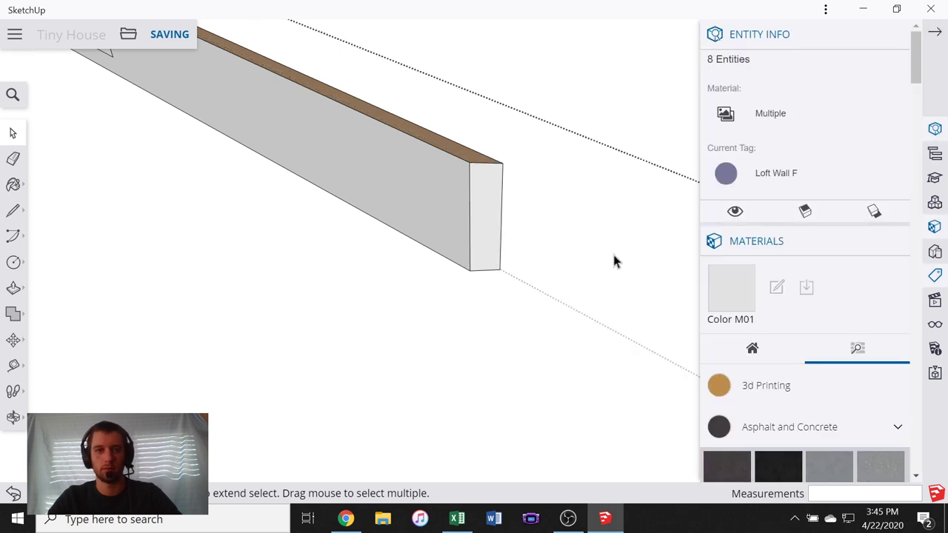
scroll(538, 277, down, 2)
click(617, 239)
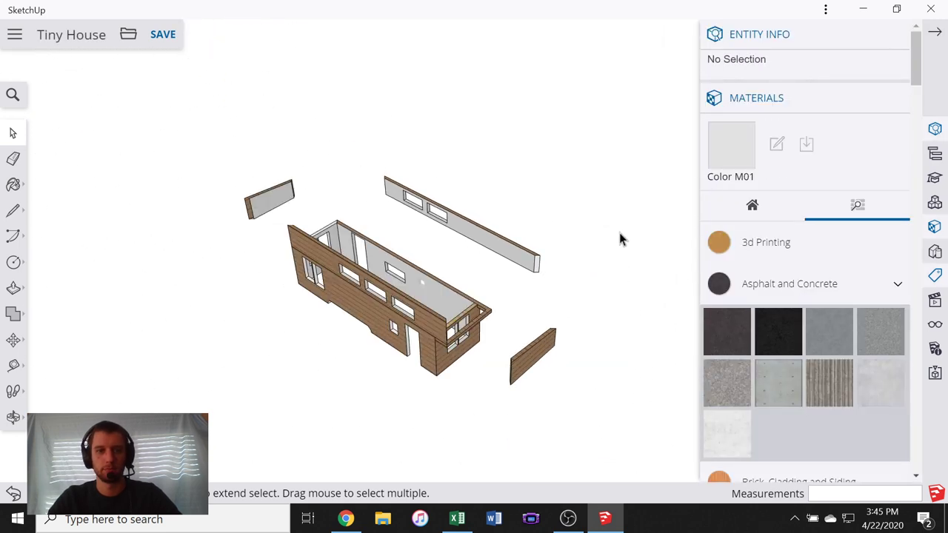
- Open the Loft Wall R group for editing from the open end of the house
middle_drag(619, 233, 185, 243)
middle_drag(612, 289, 607, 324)
scroll(592, 292, up, 12)
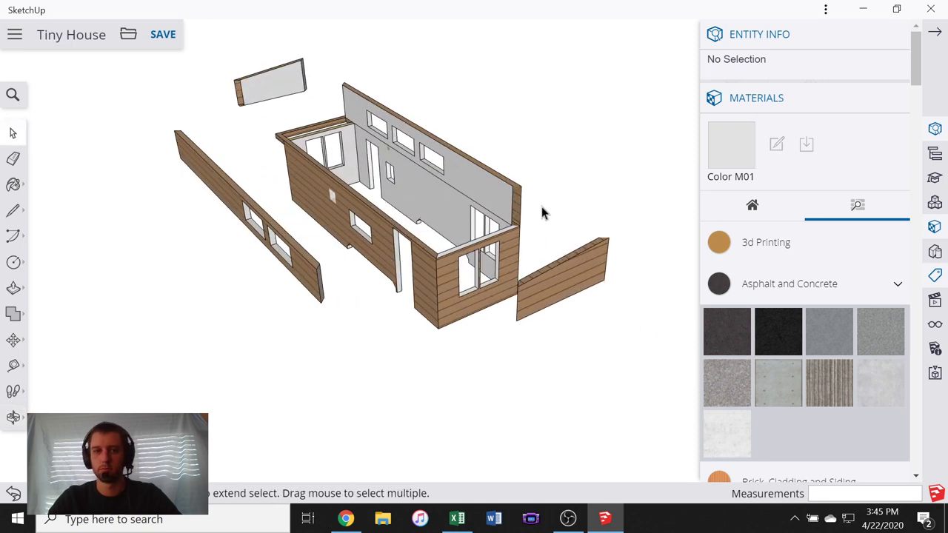
click(513, 228)
middle_drag(516, 250, 337, 214)
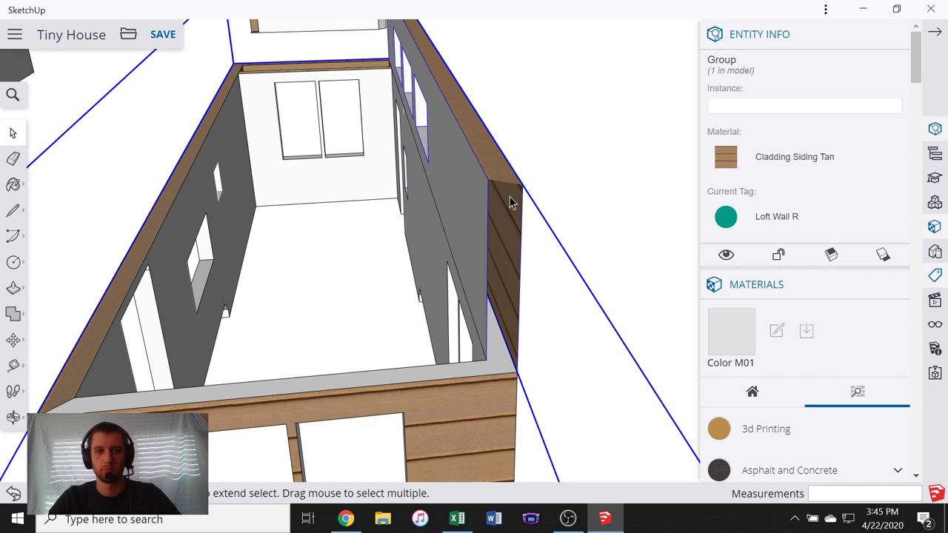
double_click(509, 202)
scroll(470, 225, down, 4)
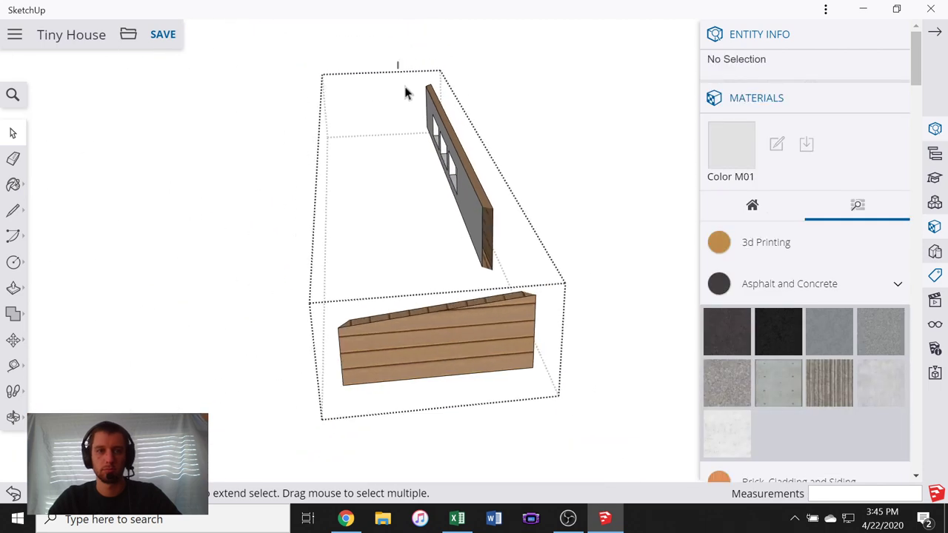
- Move the long wall with three windows 10' outward along the green axis, away from the short end wall
drag(398, 64, 541, 281)
key(m)
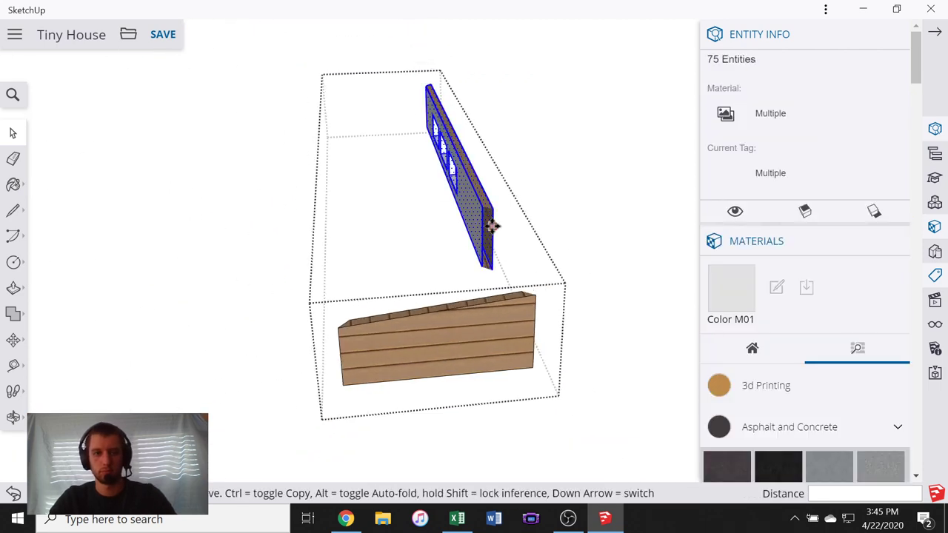
click(313, 233)
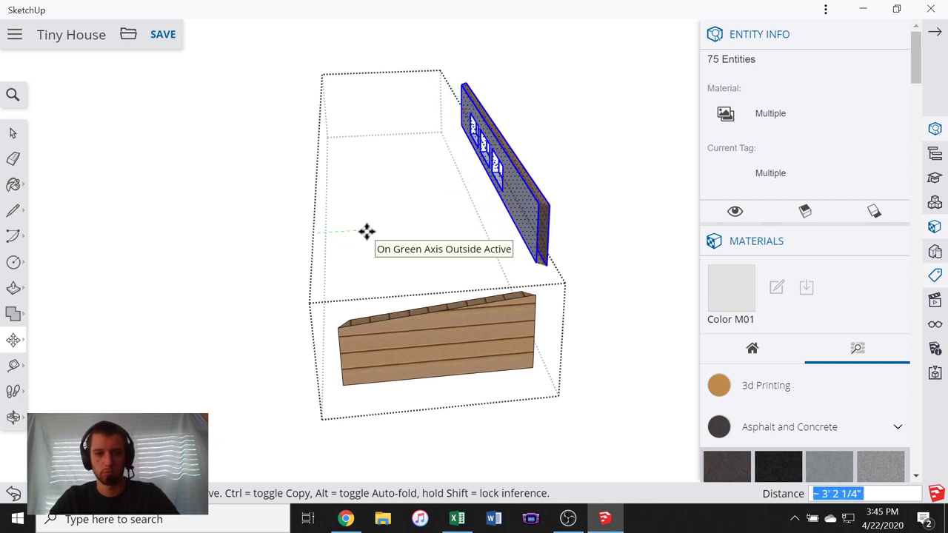
text(10')
key(Return)
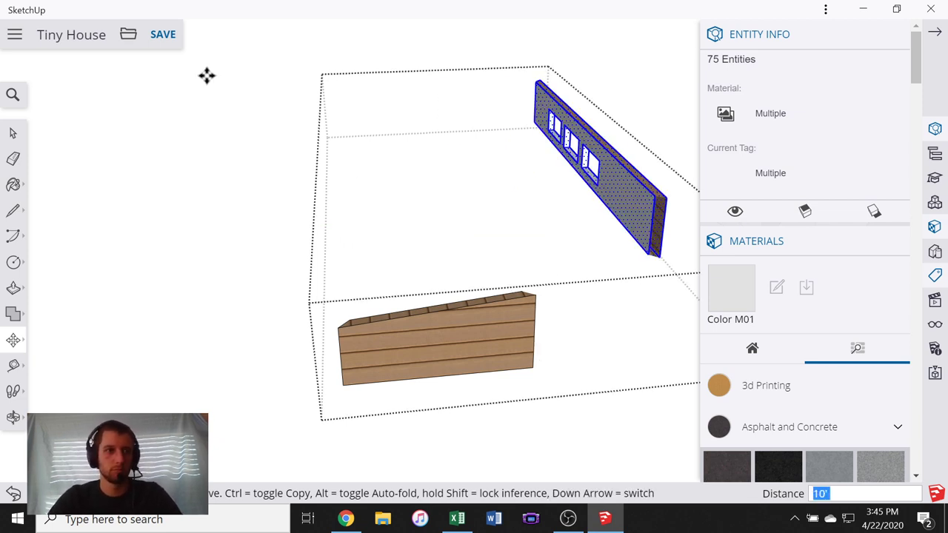
click(11, 135)
click(565, 192)
- Try to close the open end of the three-window wall by drawing lines between its end corners
scroll(452, 200, down, 4)
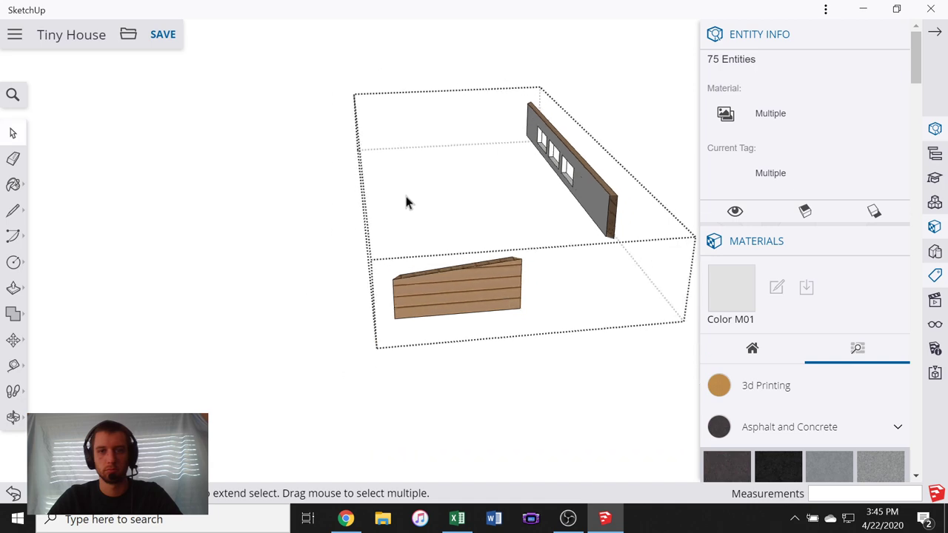
scroll(661, 214, up, 3)
scroll(661, 220, up, 3)
middle_drag(565, 229, 561, 122)
scroll(481, 114, up, 3)
scroll(481, 122, down, 3)
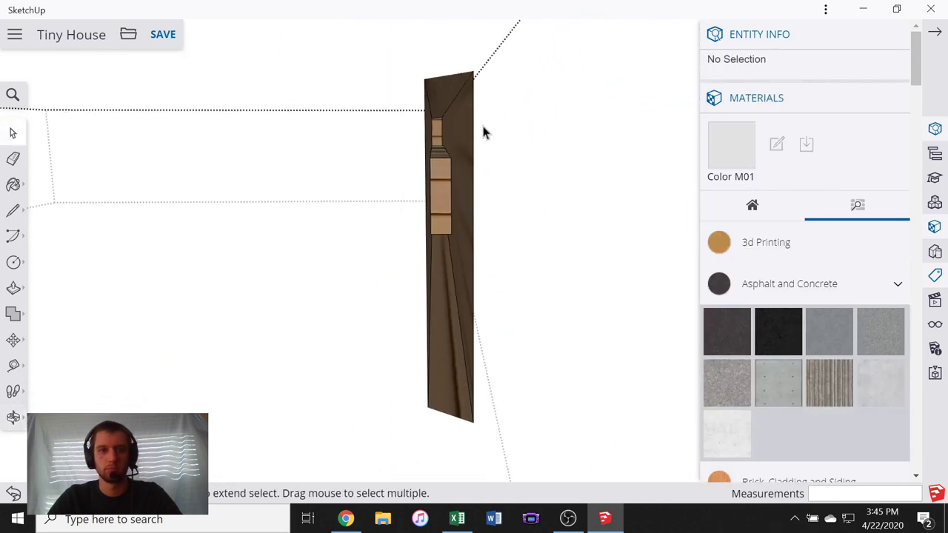
middle_drag(482, 125, 503, 218)
key(l)
click(480, 105)
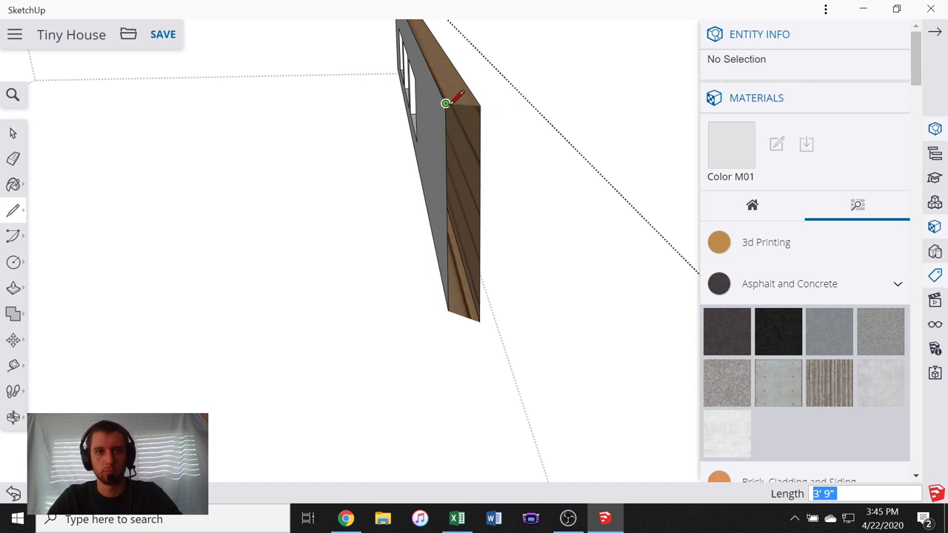
click(448, 310)
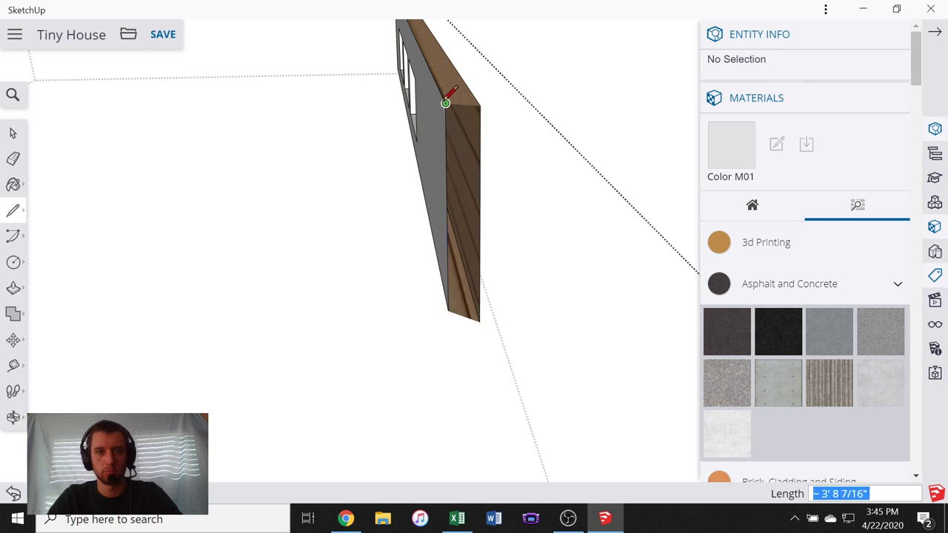
click(445, 103)
click(480, 105)
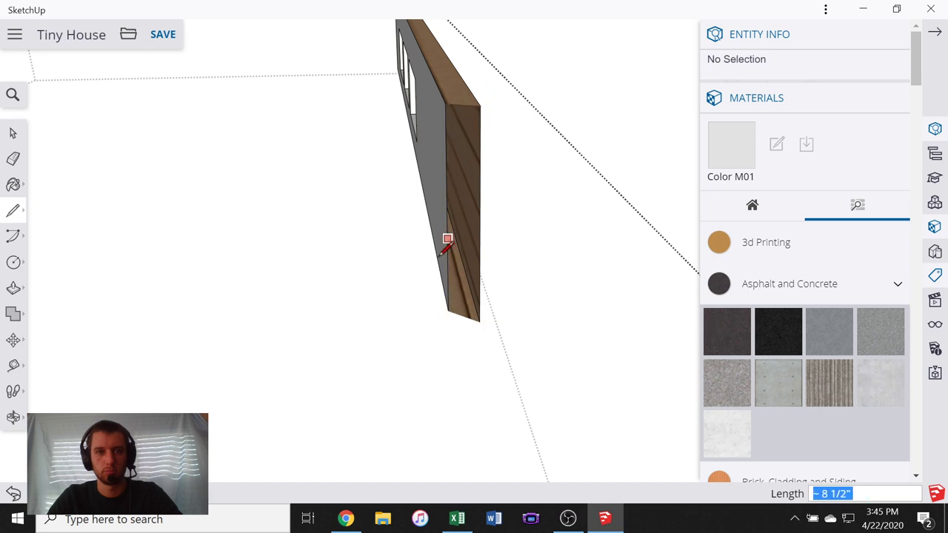
click(448, 310)
- Examine the open end of the three-window wall and its lower corners up close
mouse_move(523, 105)
middle_down()
mouse_move(290, 215)
mouse_move(474, 140)
mouse_move(427, 381)
mouse_move(453, 148)
mouse_move(538, 205)
mouse_move(573, 205)
mouse_move(445, 101)
mouse_move(605, 99)
mouse_move(355, 170)
mouse_move(691, 42)
mouse_move(315, 205)
mouse_move(391, 112)
middle_up()
scroll(392, 111, up, 5)
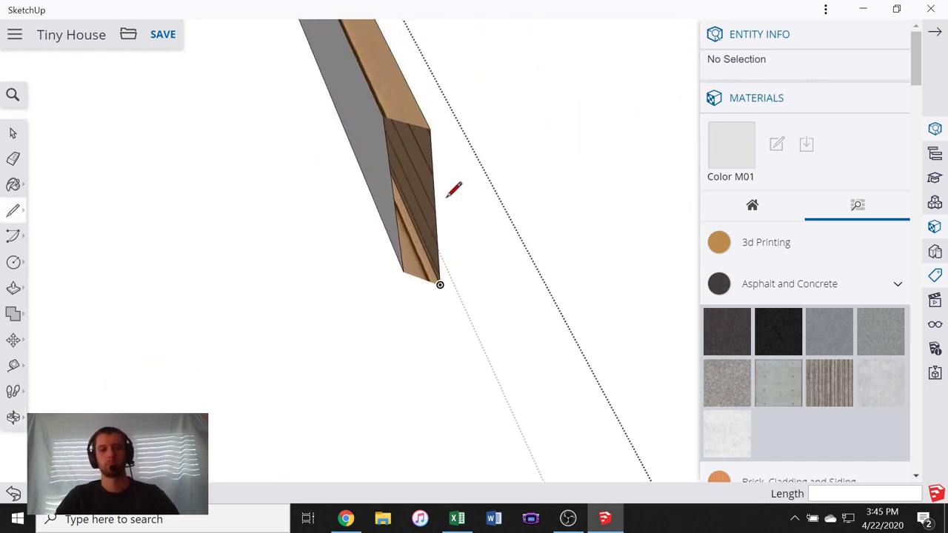
middle_drag(371, 291, 425, 119)
scroll(423, 134, down, 5)
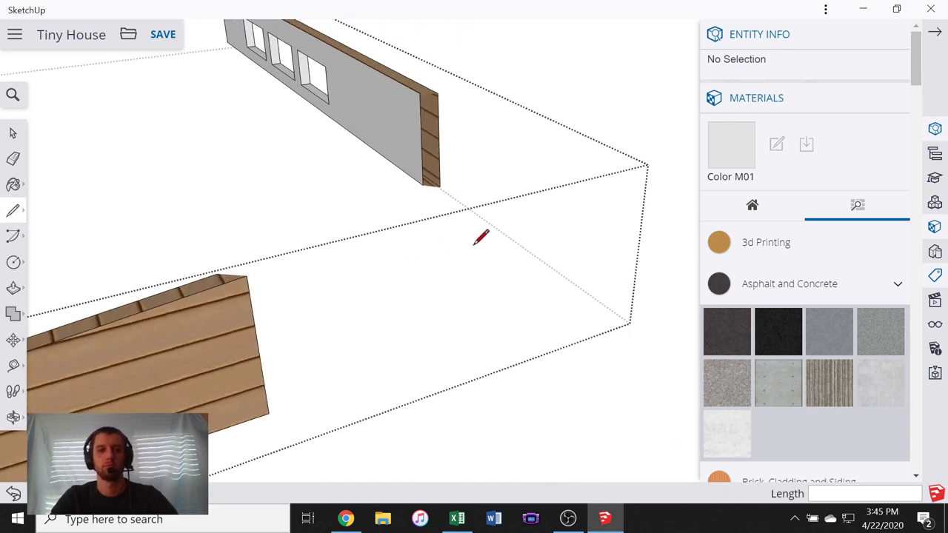
middle_drag(476, 245, 433, 183)
scroll(430, 166, up, 6)
scroll(400, 200, down, 4)
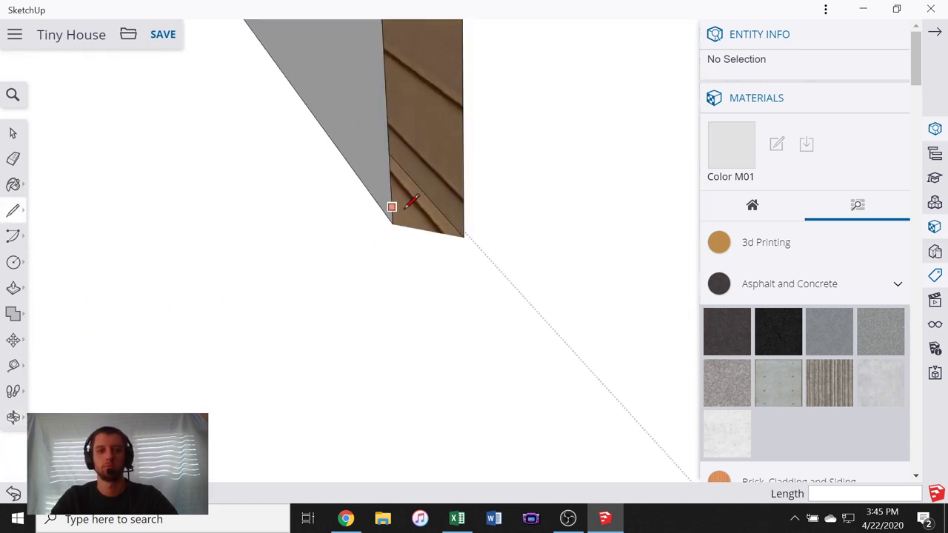
scroll(403, 215, up, 1)
scroll(392, 220, up, 5)
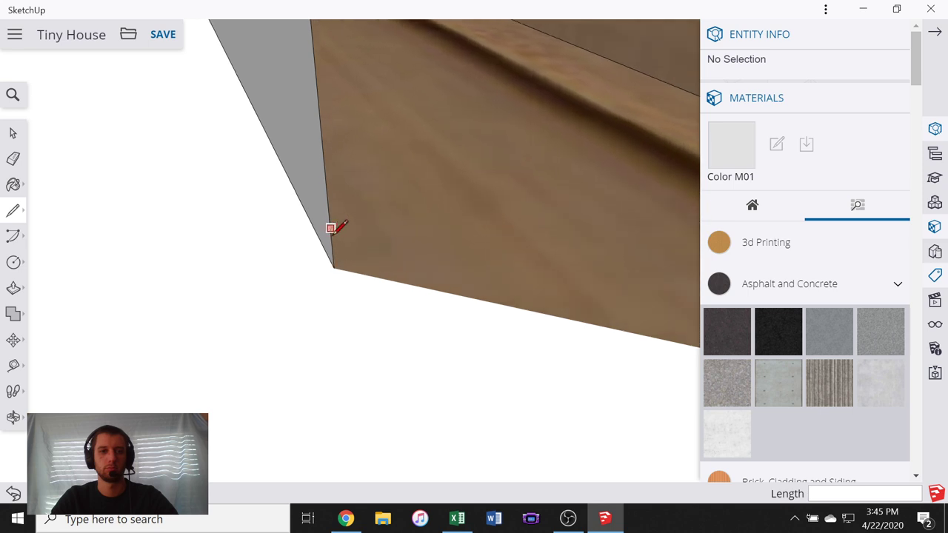
scroll(337, 256, up, 3)
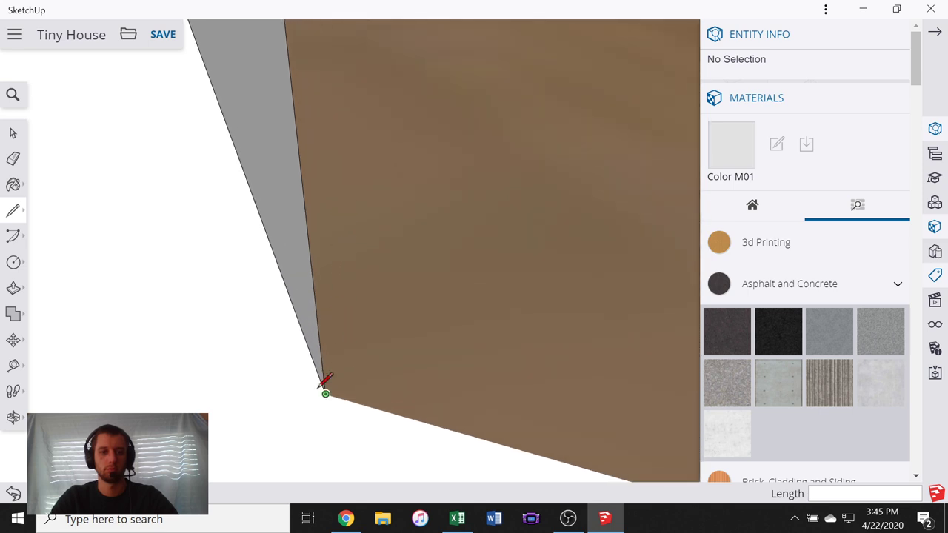
click(326, 393)
scroll(319, 253, down, 5)
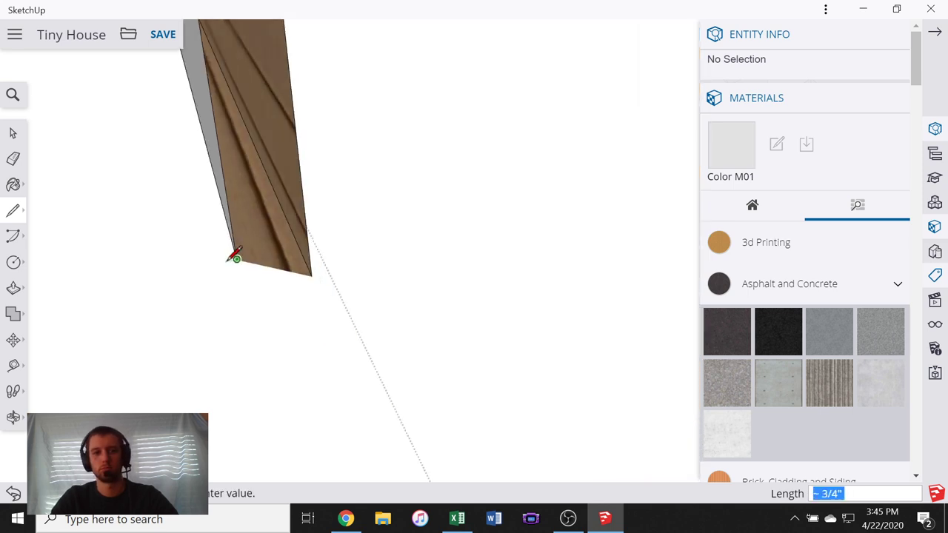
scroll(252, 261, up, 6)
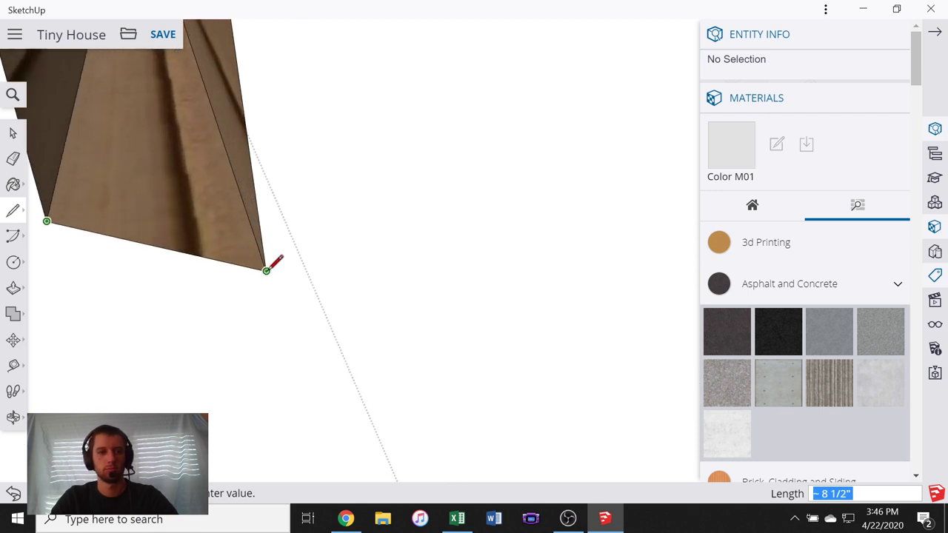
scroll(266, 271, up, 2)
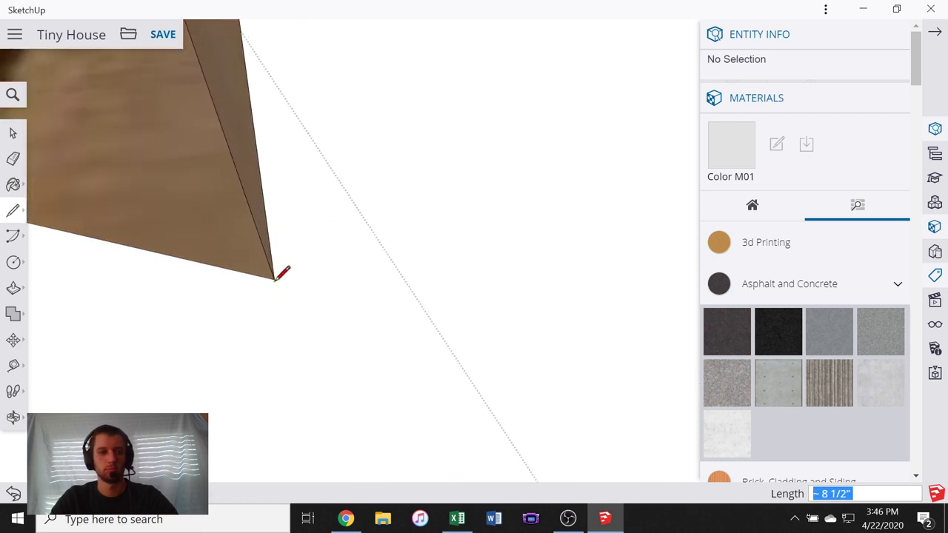
key(Escape)
- Try to close the wall's open end by retracing its outer vertical edge and top edge with lines
scroll(245, 314, down, 5)
scroll(243, 320, up, 4)
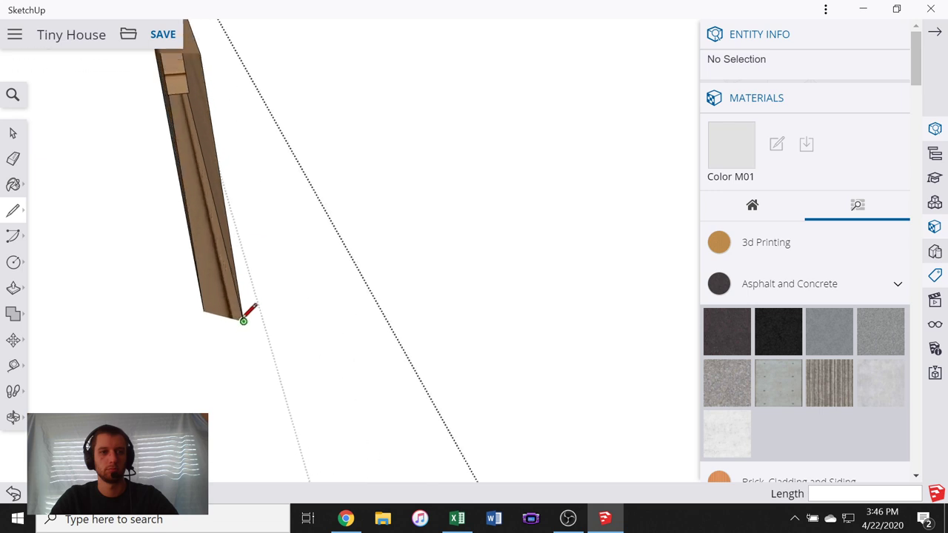
scroll(243, 324, up, 1)
click(243, 324)
scroll(236, 279, down, 5)
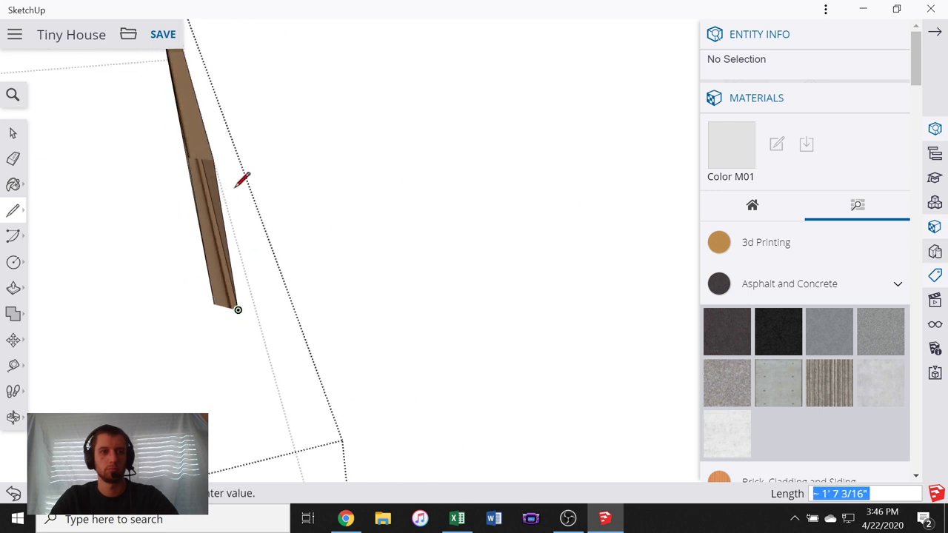
click(213, 159)
click(214, 159)
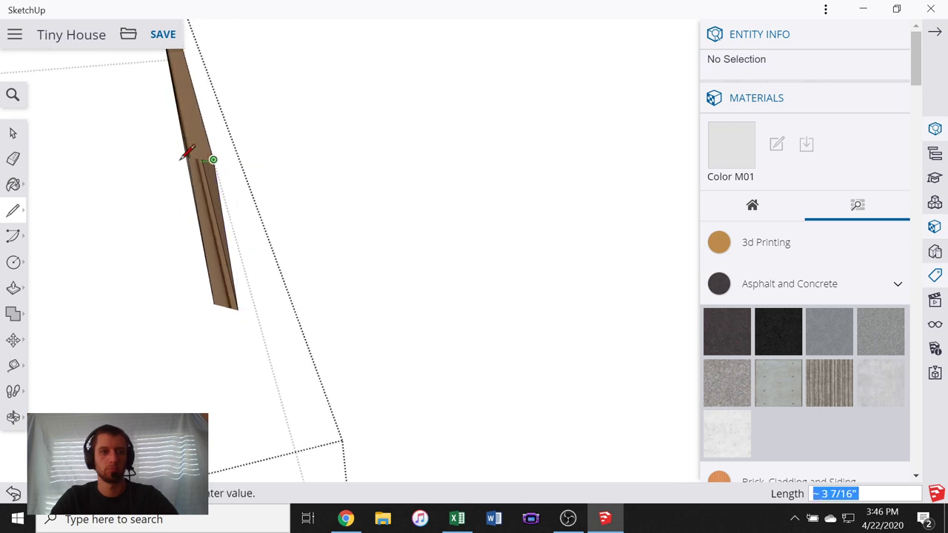
click(189, 157)
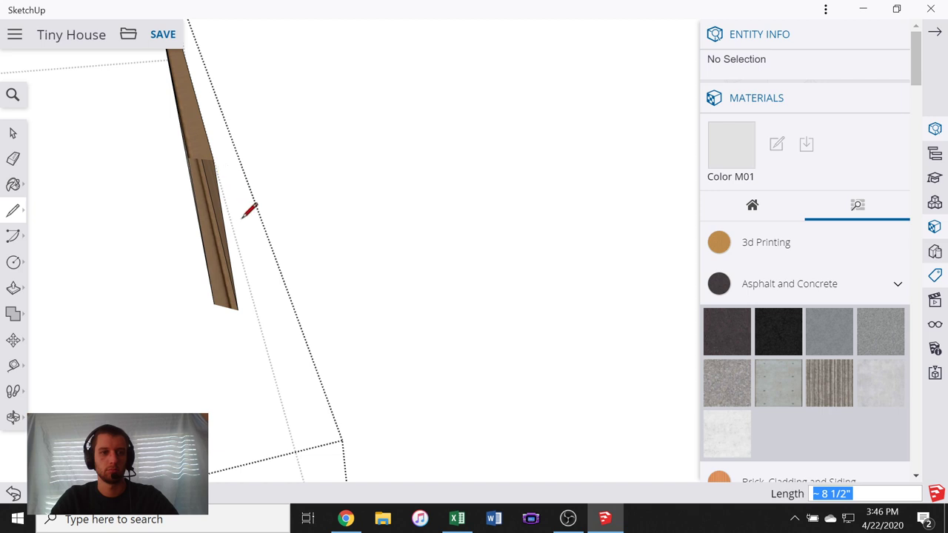
- Turn on the display of hidden objects, hidden geometry and section planes
middle_drag(242, 218, 182, 161)
scroll(228, 213, down, 8)
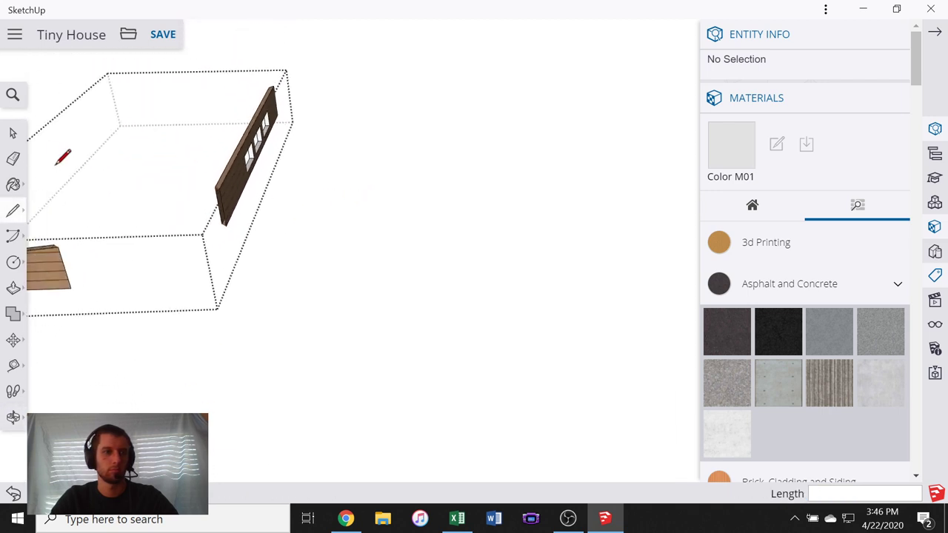
click(13, 133)
scroll(822, 266, down, 10)
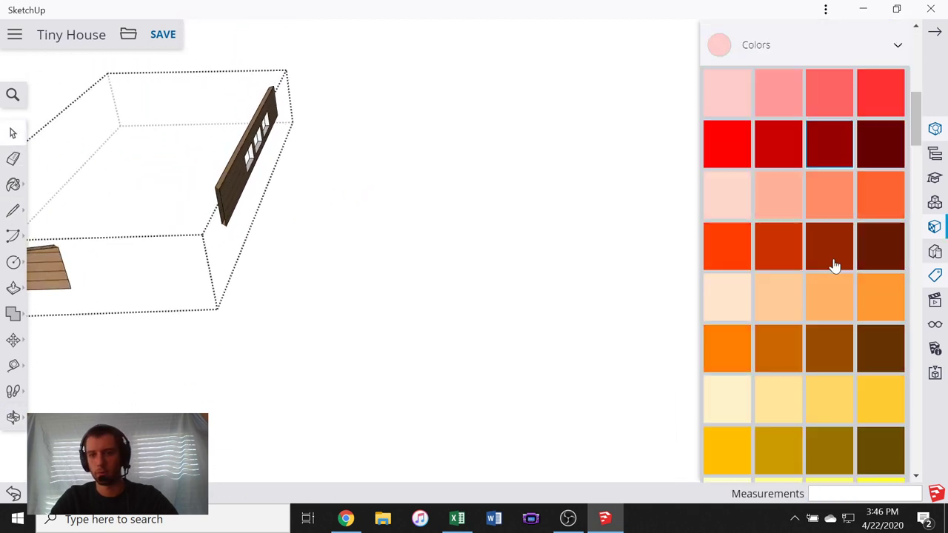
click(935, 327)
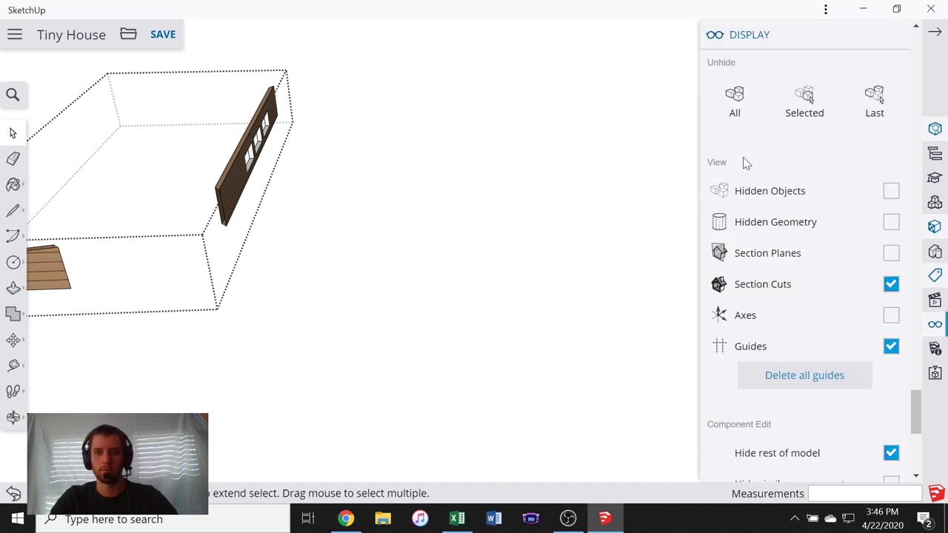
click(783, 196)
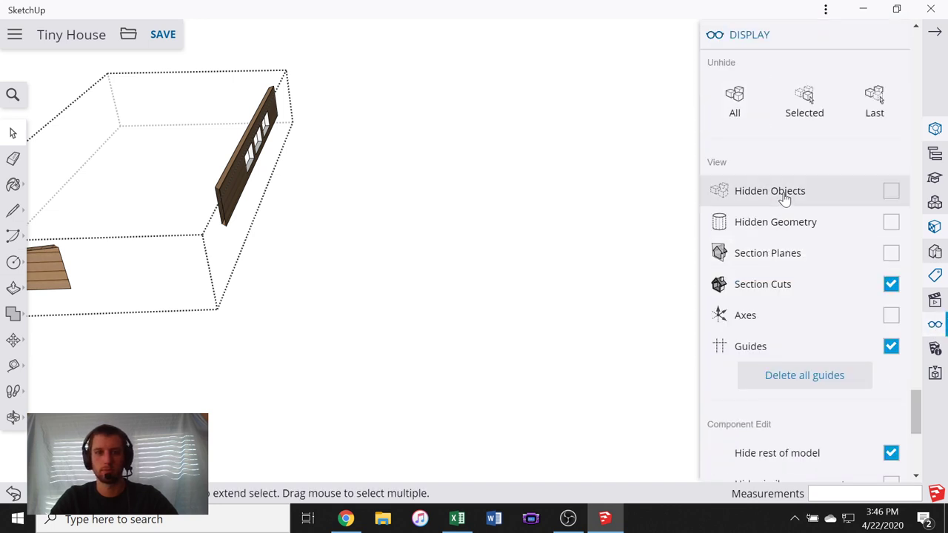
click(854, 222)
click(860, 252)
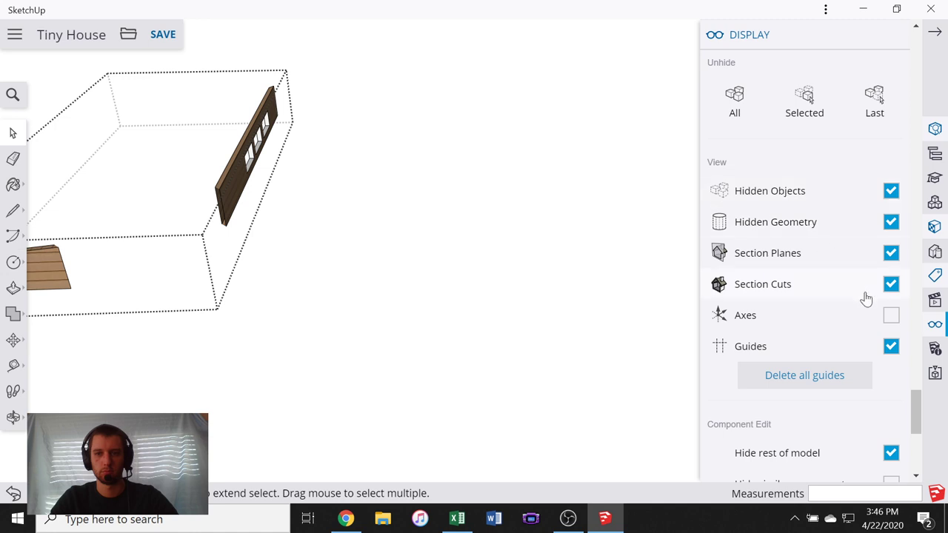
- Turn on the display of the axes and unhide all hidden objects
click(877, 317)
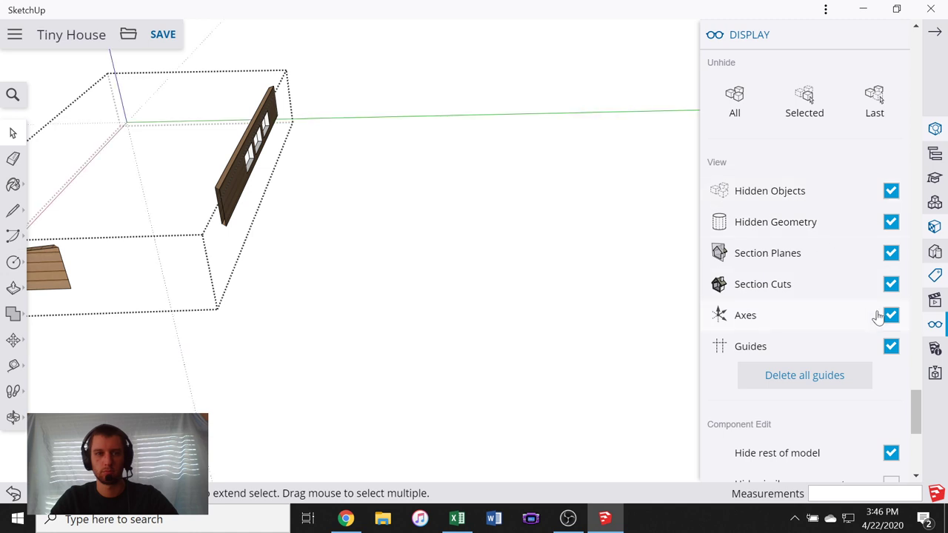
click(734, 119)
- Select the geometry at the open end of the three-window wall and delete it
middle_drag(405, 224, 316, 289)
scroll(213, 236, up, 6)
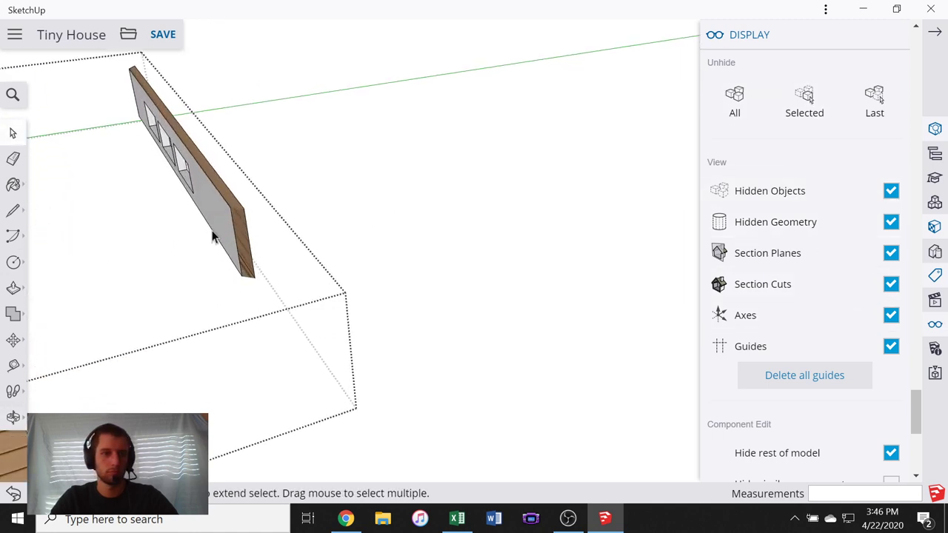
middle_drag(212, 236, 263, 158)
drag(262, 158, 362, 361)
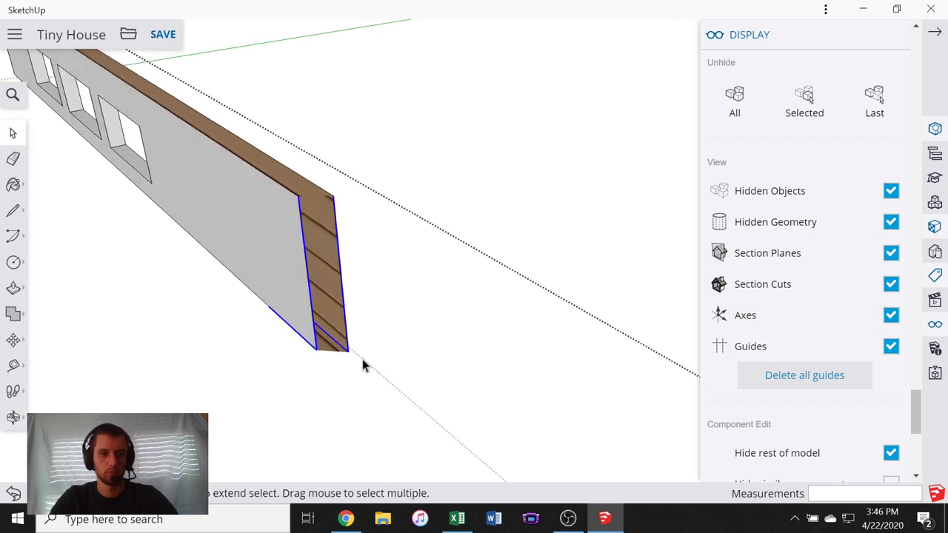
middle_drag(362, 361, 522, 225)
key(Delete)
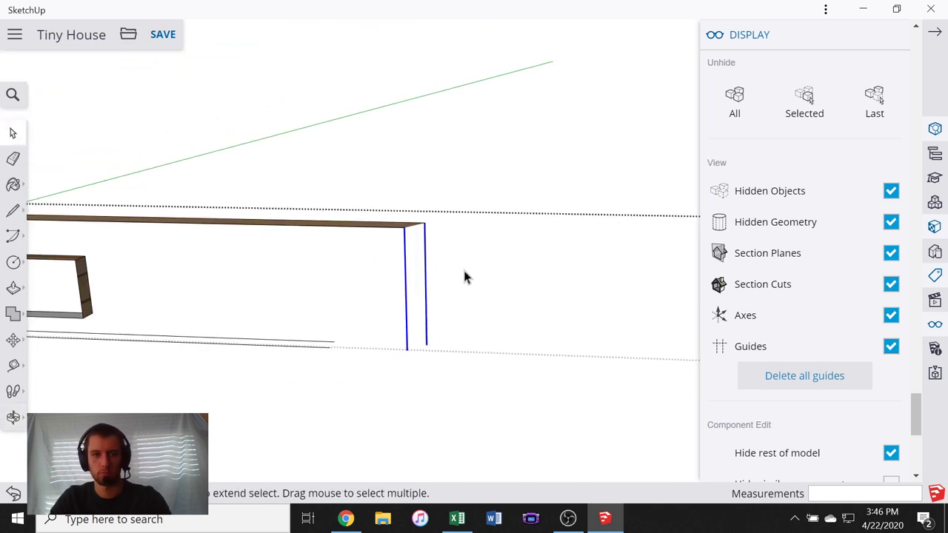
- Delete the loose bottom edge segments near the open end of the three-window wall
middle_drag(499, 282, 203, 350)
scroll(204, 350, down, 2)
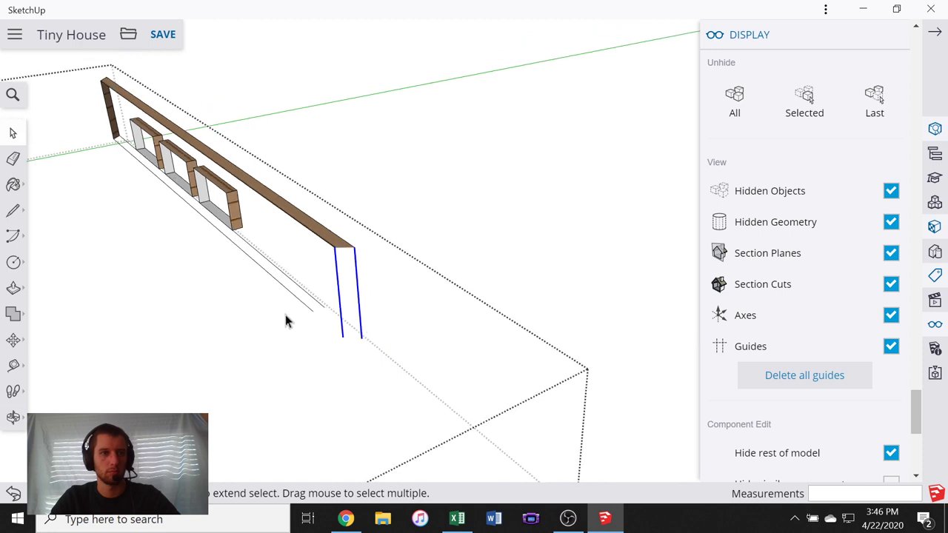
scroll(286, 316, up, 4)
click(330, 313)
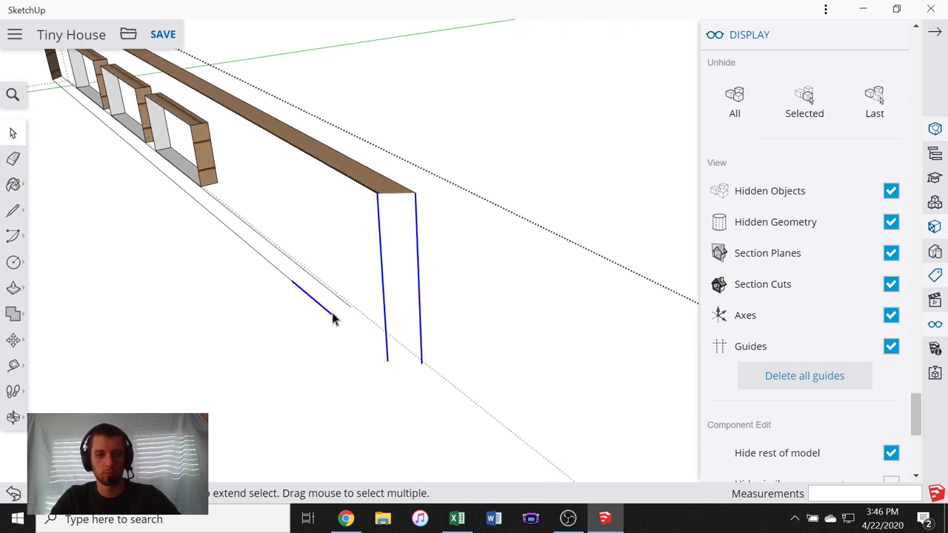
key(l)
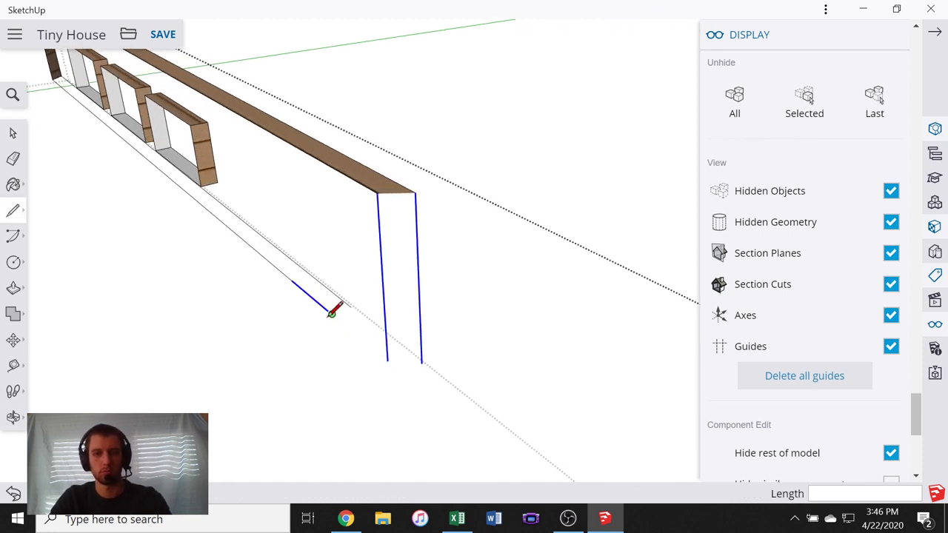
click(12, 134)
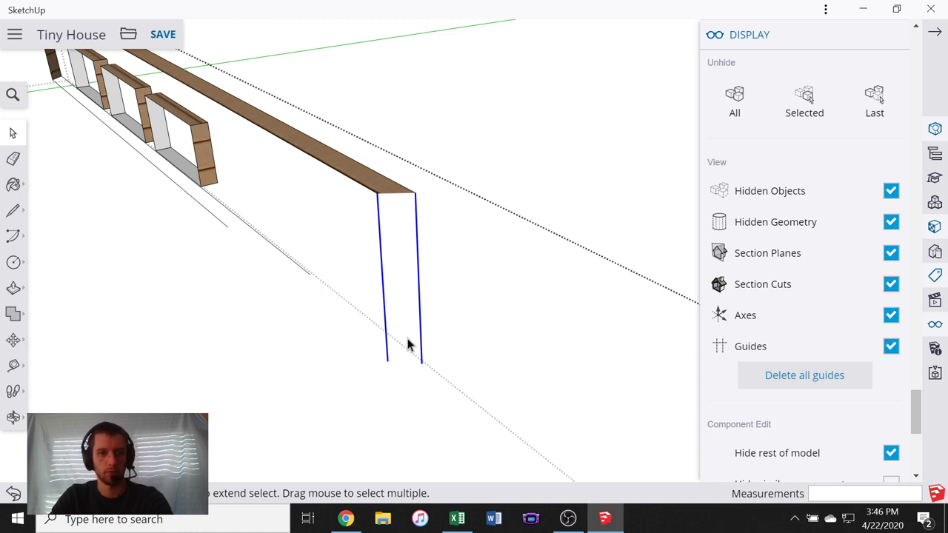
scroll(406, 344, down, 3)
middle_drag(395, 333, 305, 292)
scroll(302, 285, up, 3)
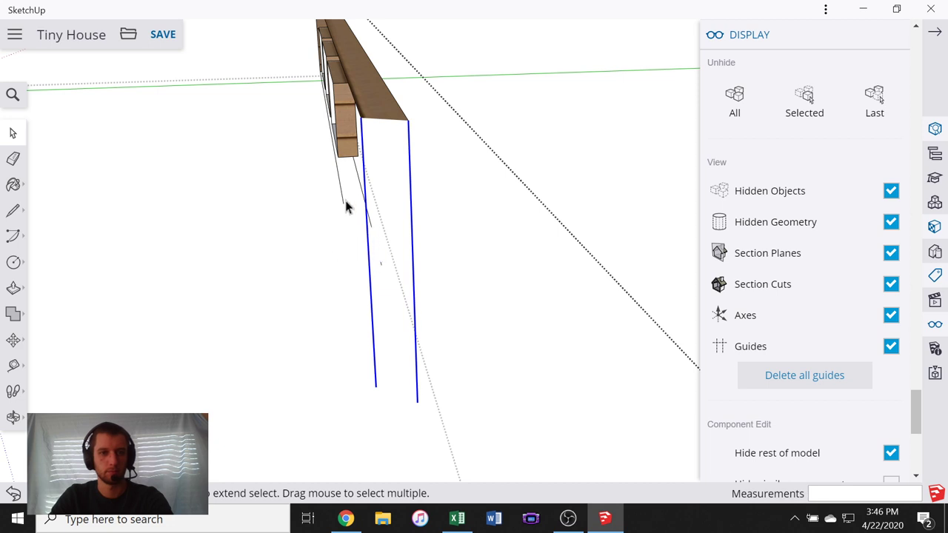
- Select the remaining long bottom edges of the three-window wall and delete them
middle_drag(267, 227, 460, 234)
scroll(503, 234, down, 3)
scroll(207, 305, up, 3)
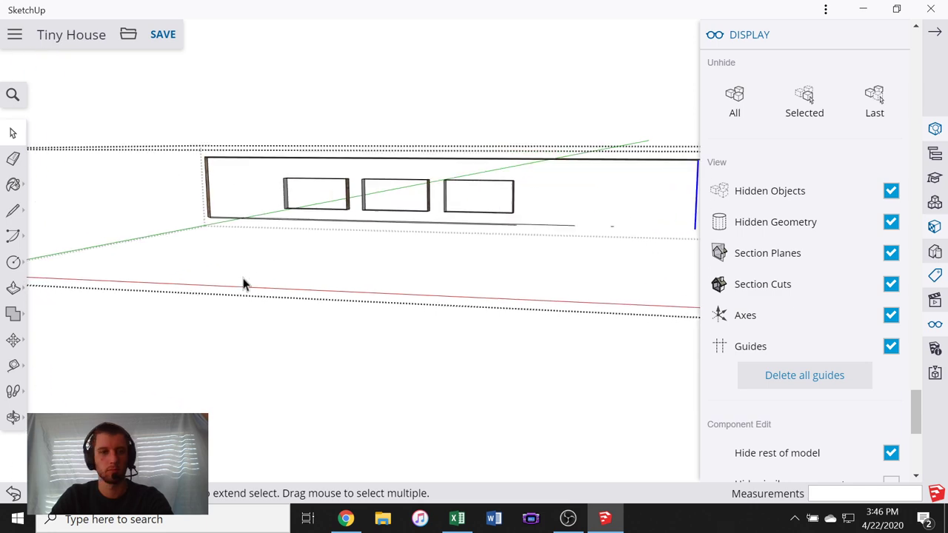
drag(235, 218, 235, 219)
key(Delete)
- Draw a line joining the bottom ends of the two vertical edges at the wall's open end
scroll(209, 224, up, 3)
middle_drag(210, 229, 366, 254)
scroll(549, 239, up, 3)
scroll(548, 239, up, 3)
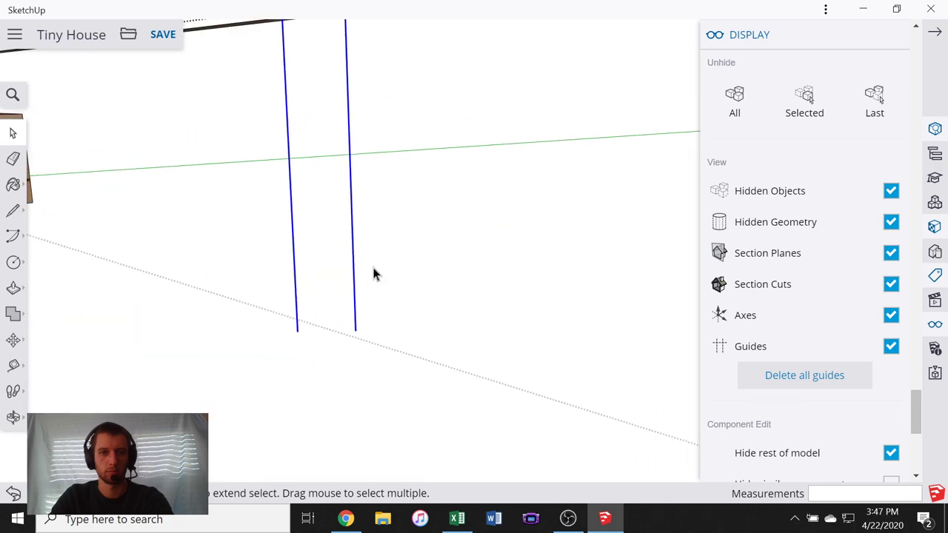
key(l)
click(297, 330)
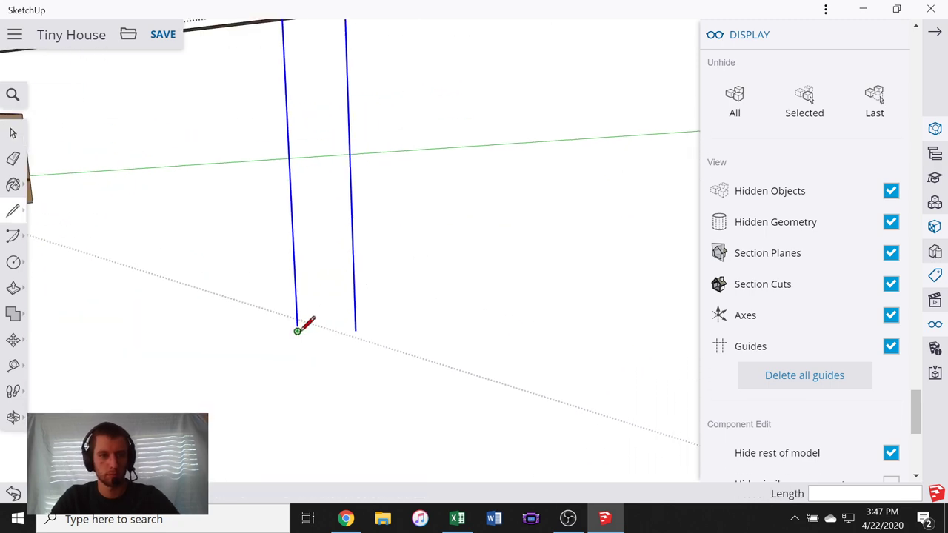
click(356, 328)
scroll(356, 327, down, 4)
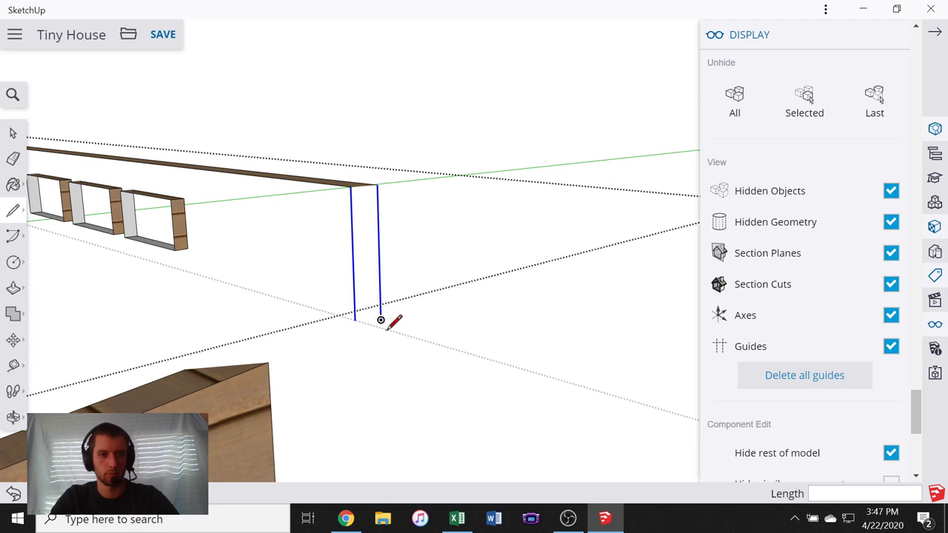
middle_drag(412, 311, 304, 326)
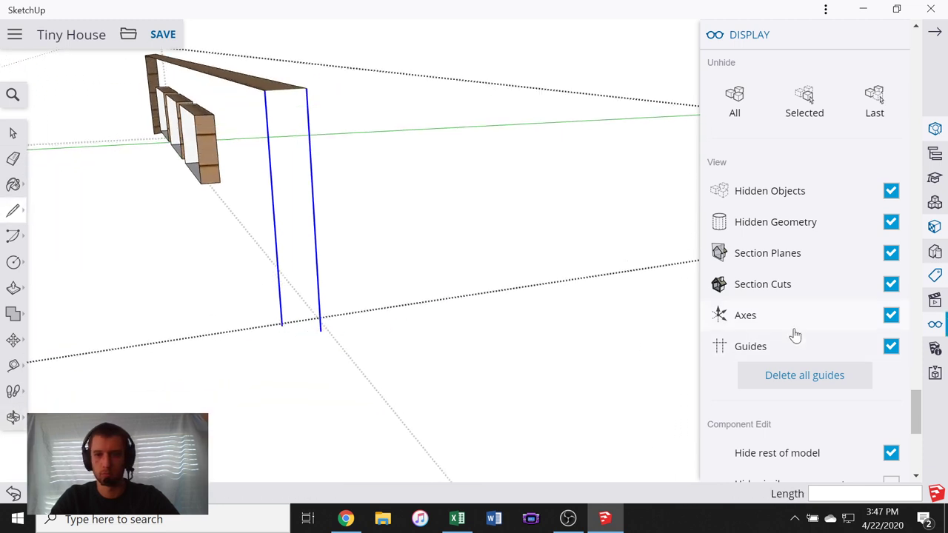
scroll(318, 318, up, 4)
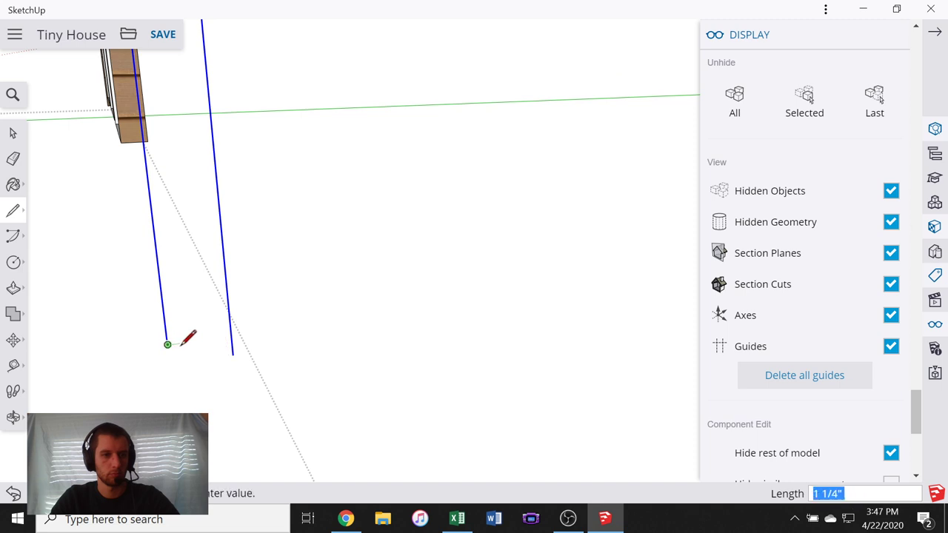
key(Escape)
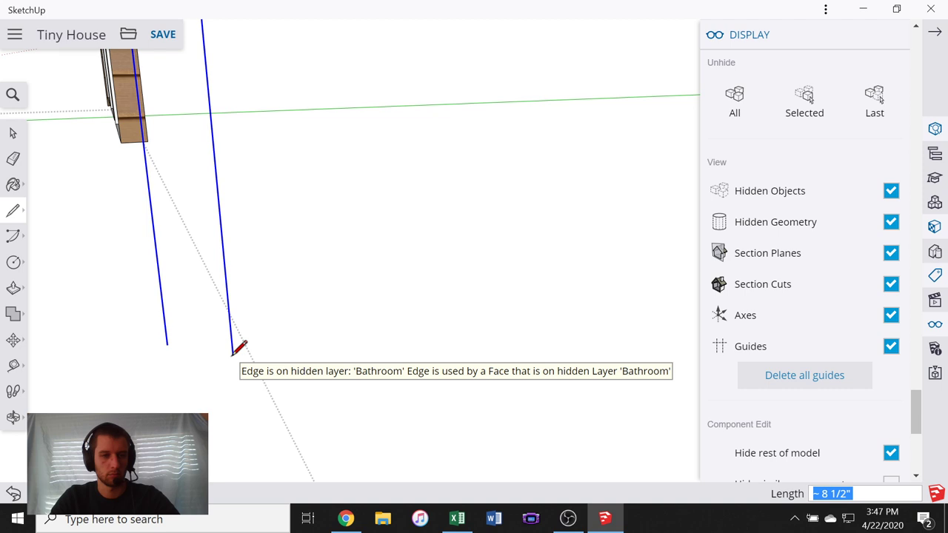
- Make the Bathroom tag visible
click(935, 276)
click(712, 186)
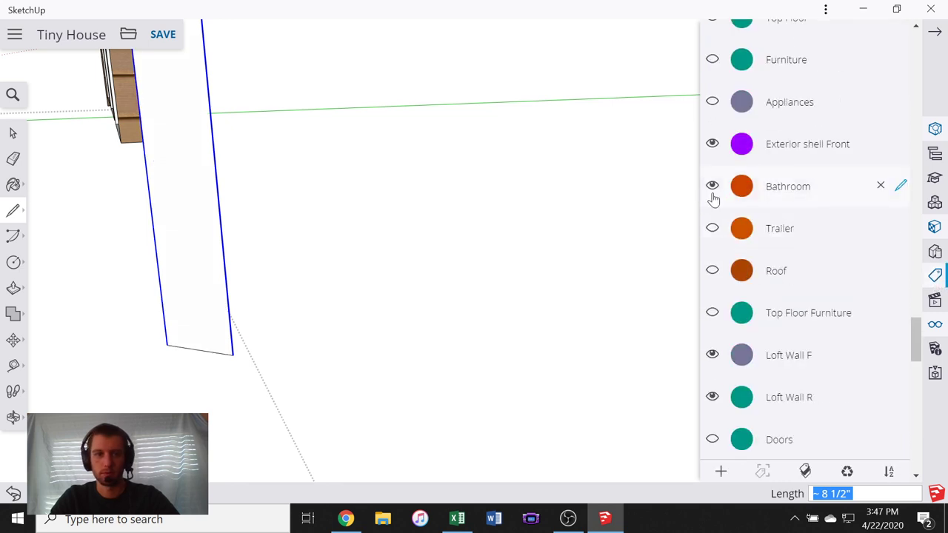
middle_drag(667, 222, 516, 305)
scroll(463, 264, up, 4)
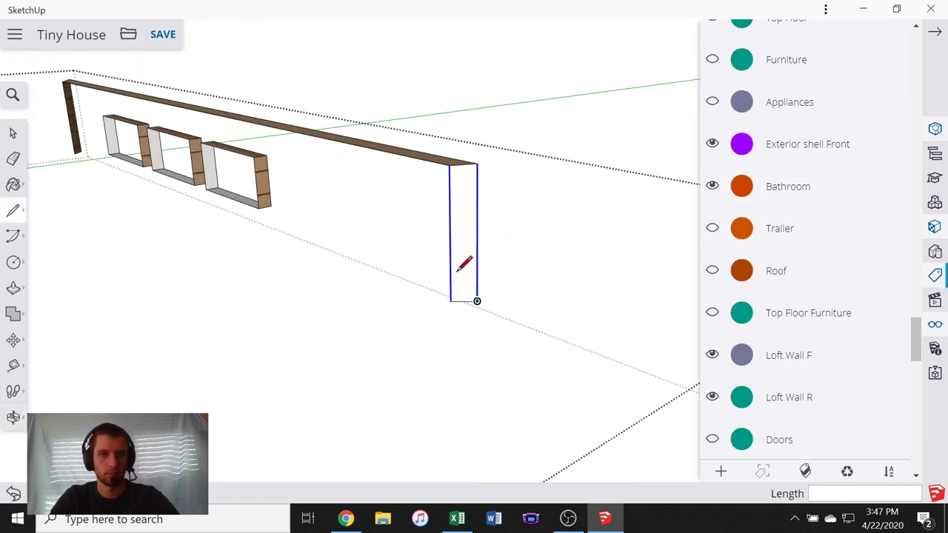
scroll(235, 202, down, 5)
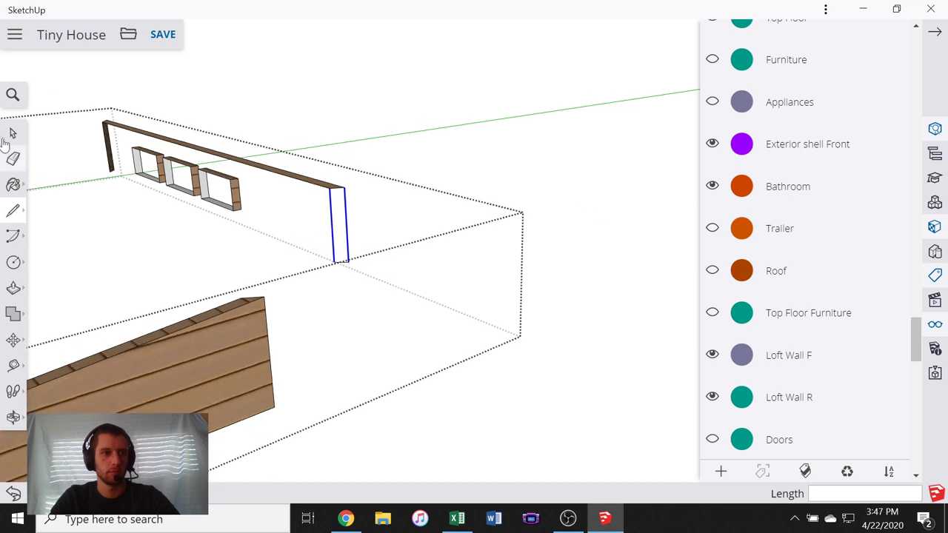
- Make all remaining hidden tags visible, including Appliances, Furniture, Top Floor, Doors, Kitchen and Office
scroll(522, 222, down, 5)
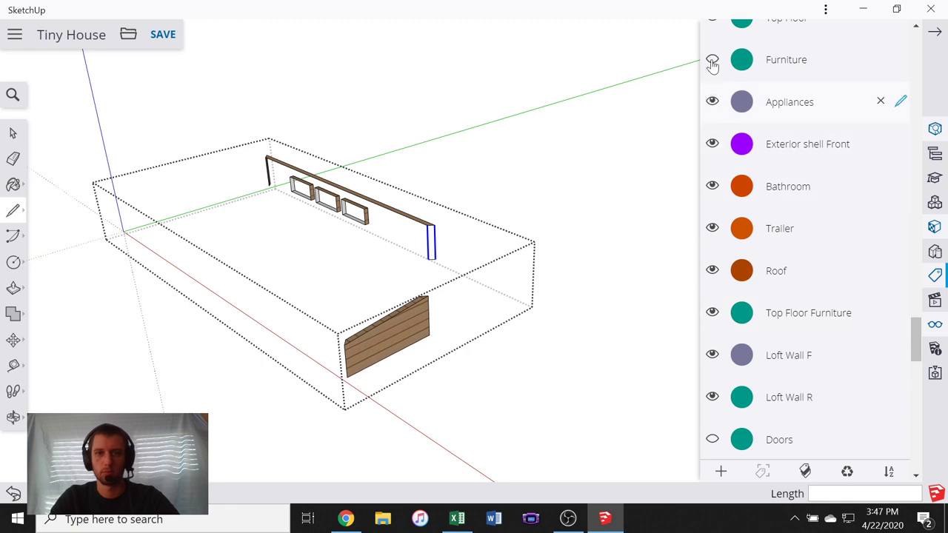
scroll(707, 131, up, 8)
scroll(716, 178, down, 4)
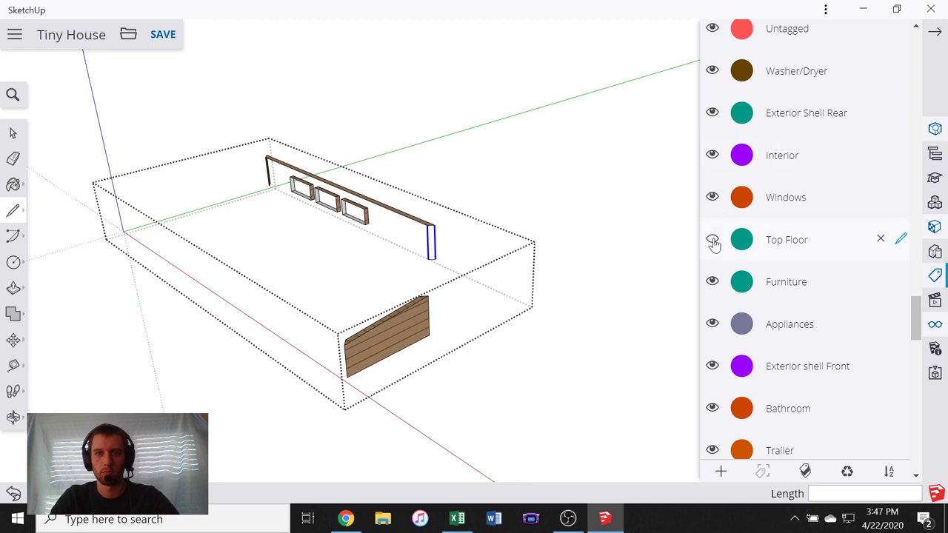
scroll(725, 230, down, 5)
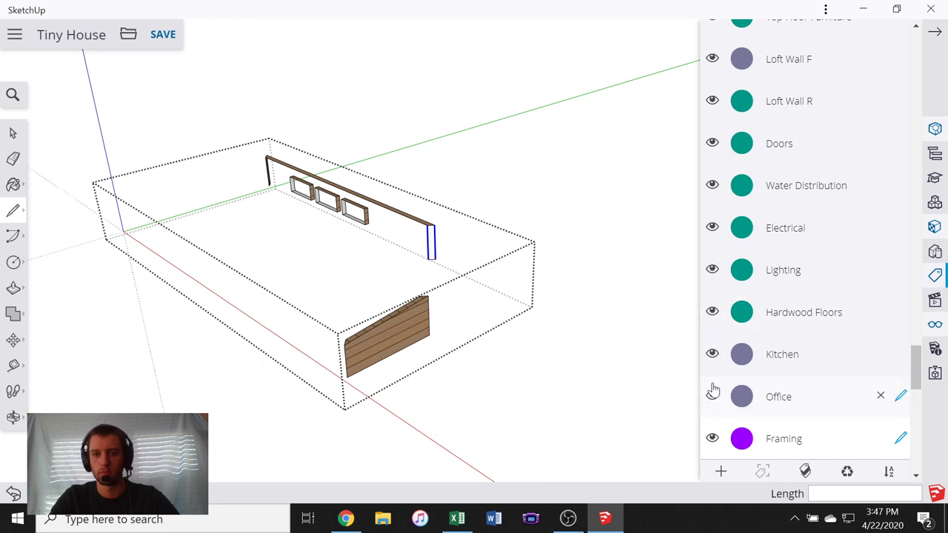
scroll(718, 311, down, 5)
scroll(605, 218, up, 3)
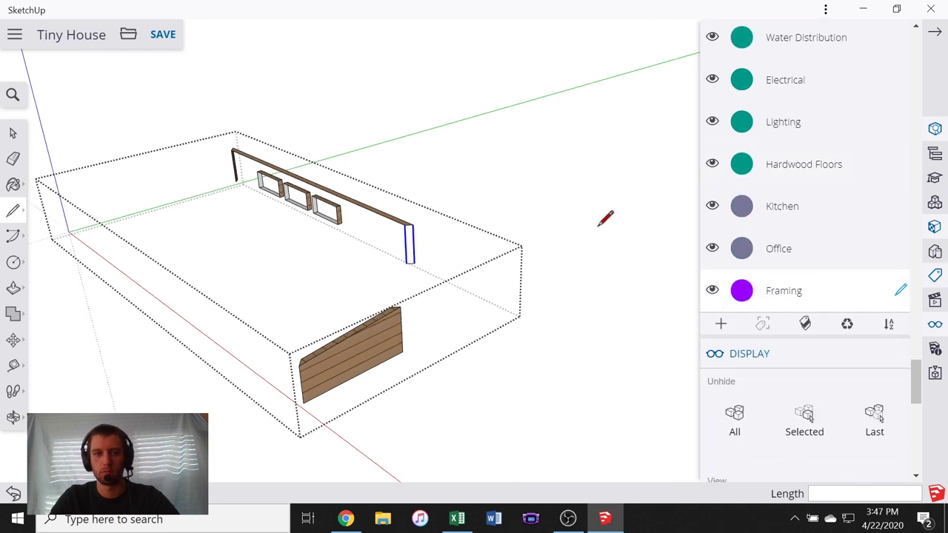
- Assign all remaining geometry of the three-window wall to the Loft Wall R tag and leave the wall group
click(13, 134)
scroll(393, 245, down, 2)
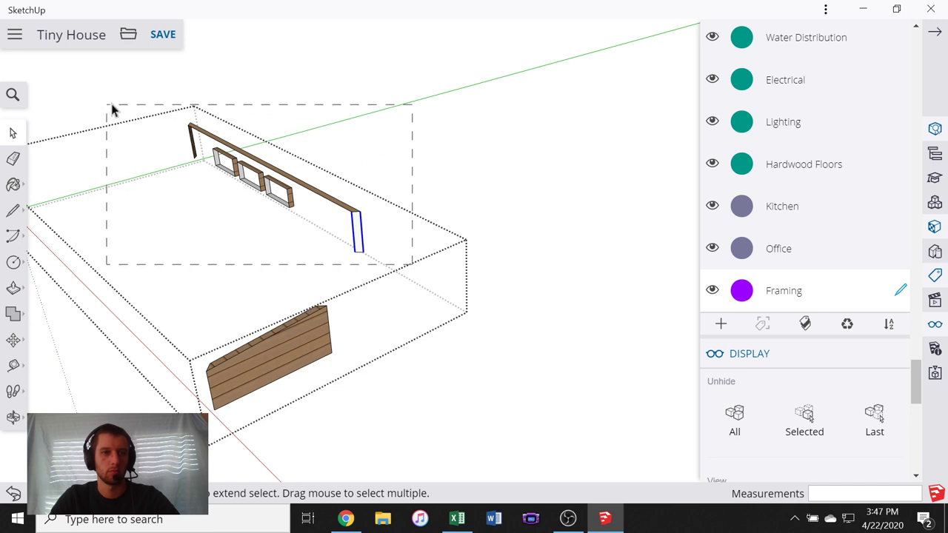
drag(112, 110, 111, 110)
right_click(191, 130)
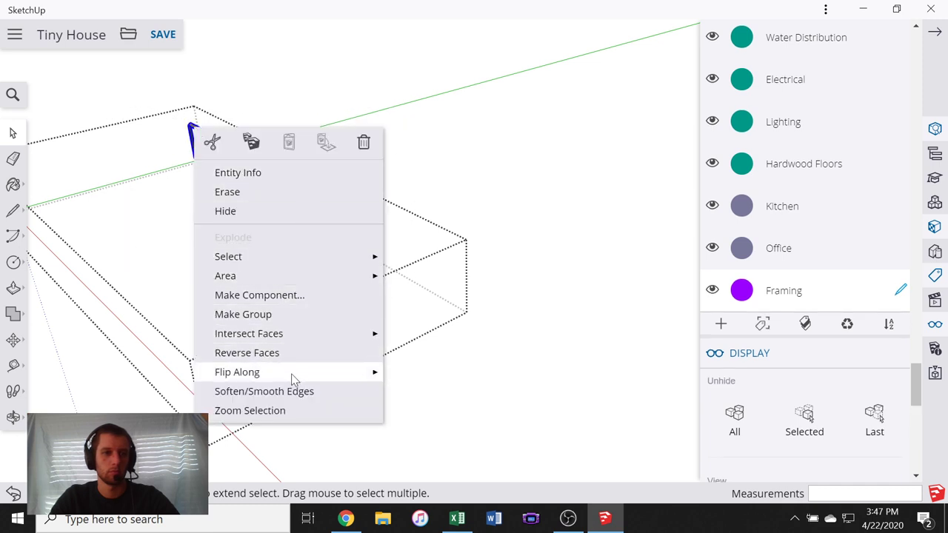
click(238, 172)
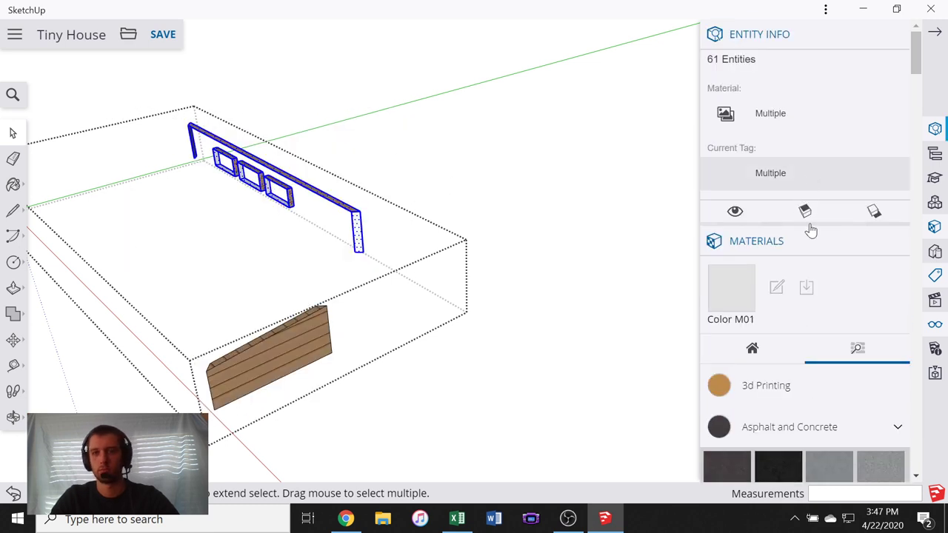
click(805, 213)
scroll(804, 297, down, 6)
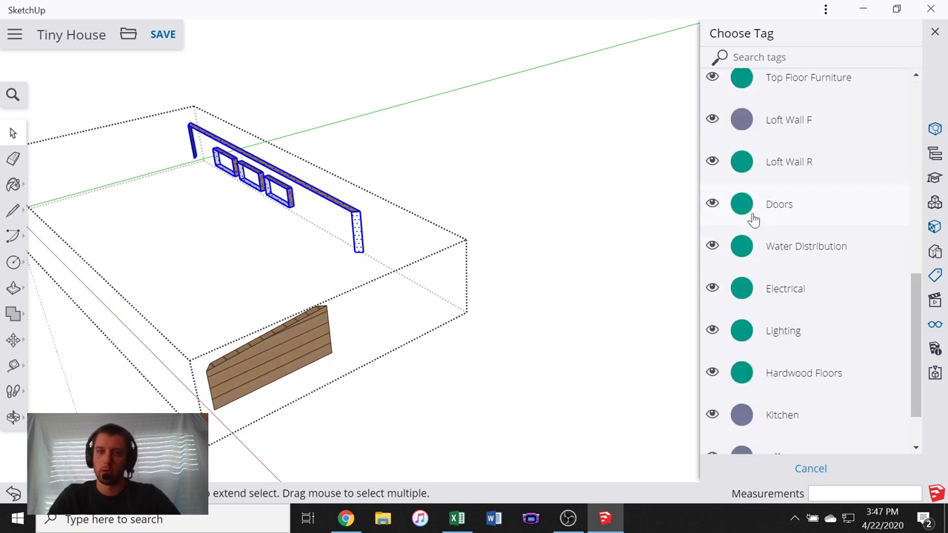
click(806, 171)
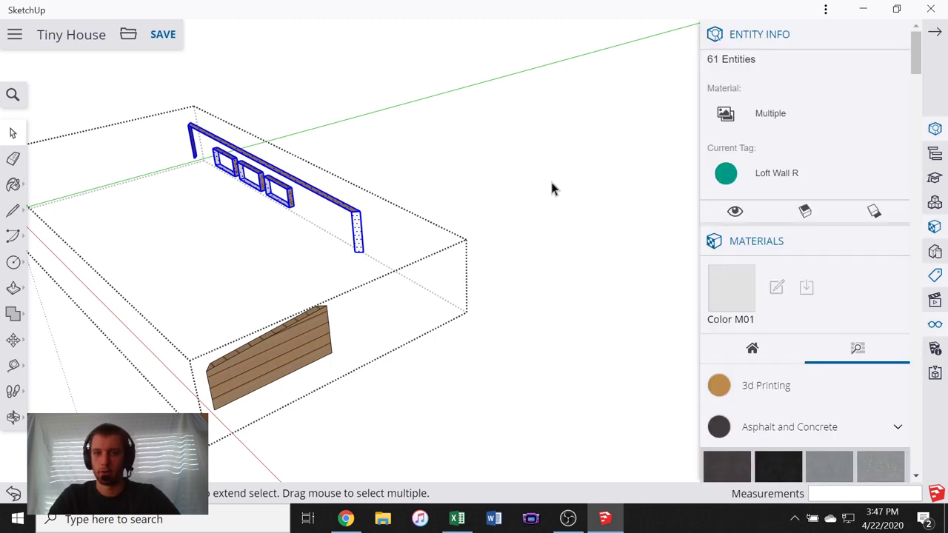
click(602, 167)
scroll(536, 156, down, 3)
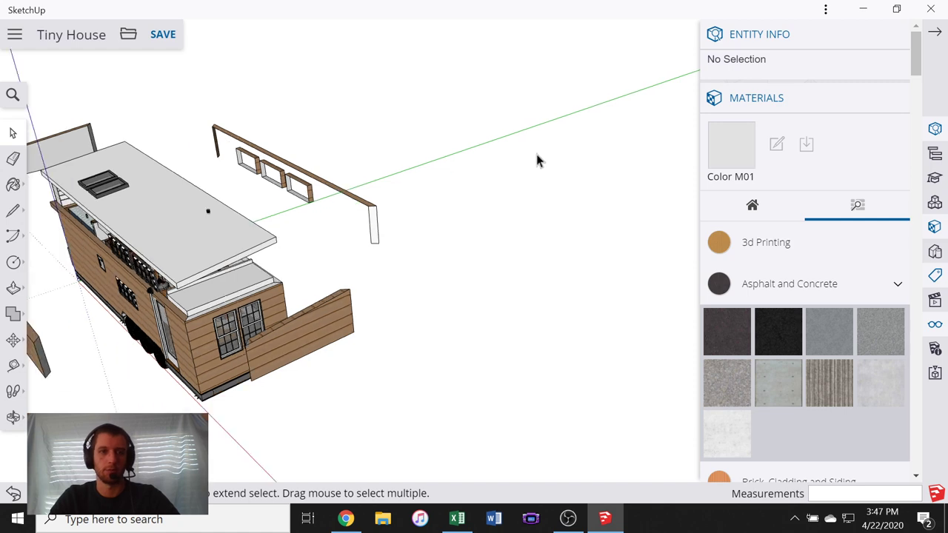
click(935, 34)
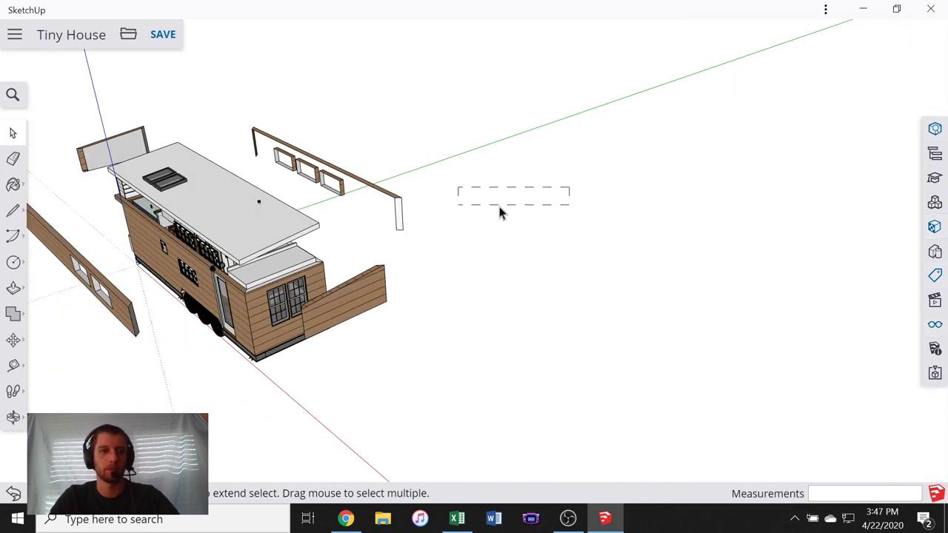
- Reopen the group containing the three-window wall for editing
middle_drag(652, 176, 11, 141)
middle_drag(303, 193, 594, 167)
scroll(482, 215, up, 5)
double_click(503, 190)
scroll(497, 205, up, 3)
mouse_move(497, 205)
middle_down()
mouse_move(535, 269)
mouse_move(620, 237)
middle_up()
- Draw a 29' line along the missing bottom edge between the three-window wall's lower corners to rebuild its face
key(l)
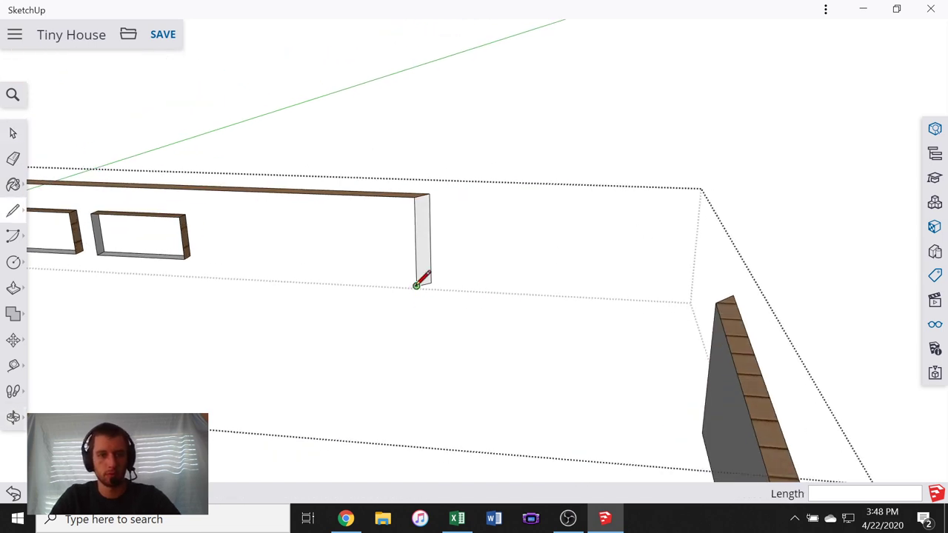
click(416, 285)
scroll(629, 288, down, 5)
scroll(186, 300, up, 3)
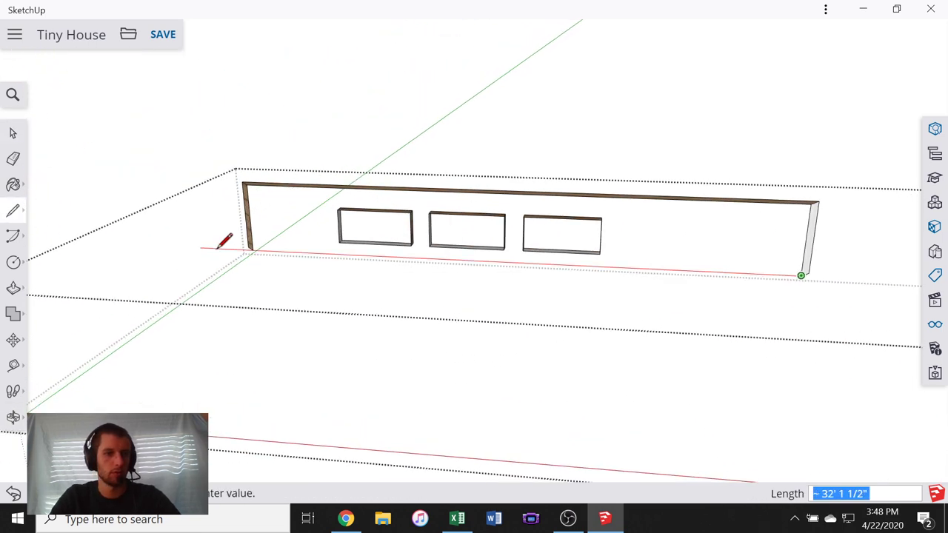
scroll(254, 252, up, 5)
scroll(460, 313, down, 1)
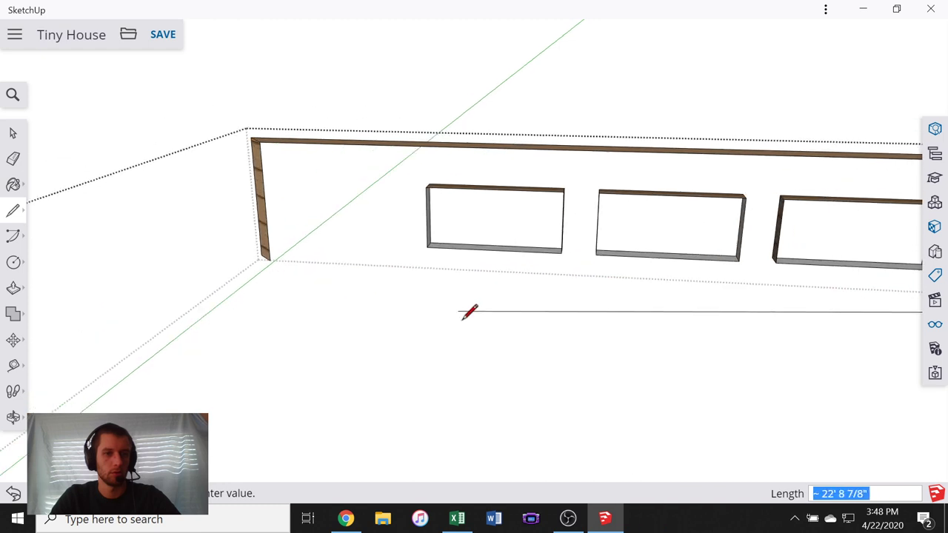
scroll(306, 268, down, 3)
scroll(309, 260, up, 4)
click(316, 271)
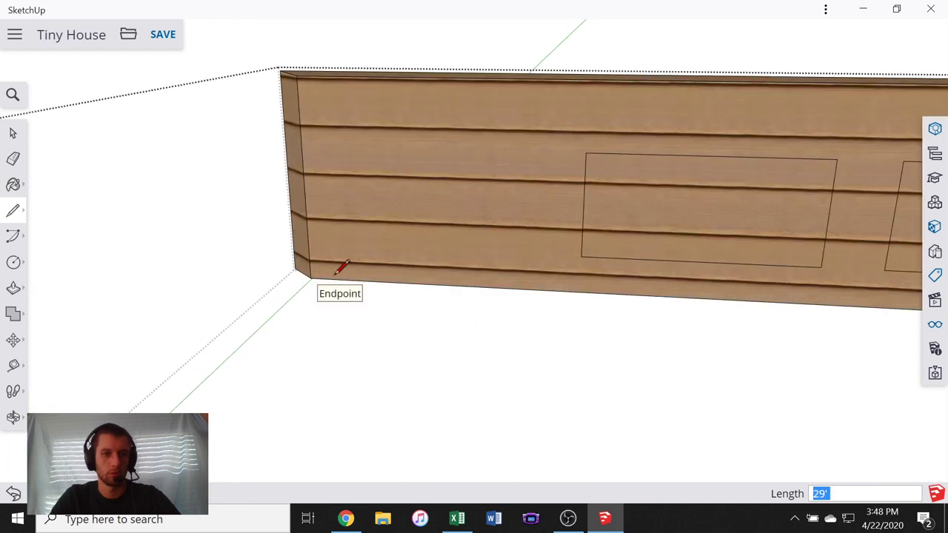
scroll(271, 249, down, 4)
key(space)
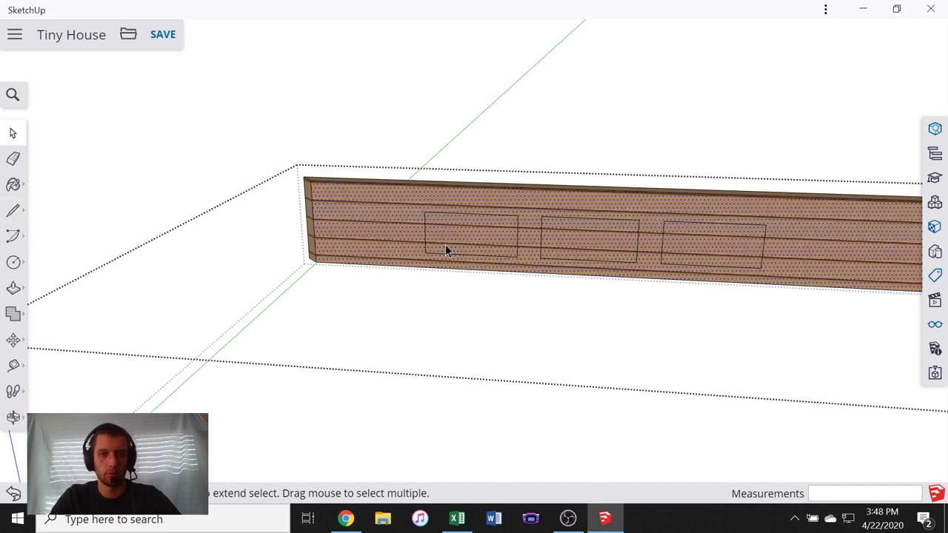
- Trace 4' lines over the top edges of the three window outlines to separate them from the rebuilt wall face
key(l)
click(424, 211)
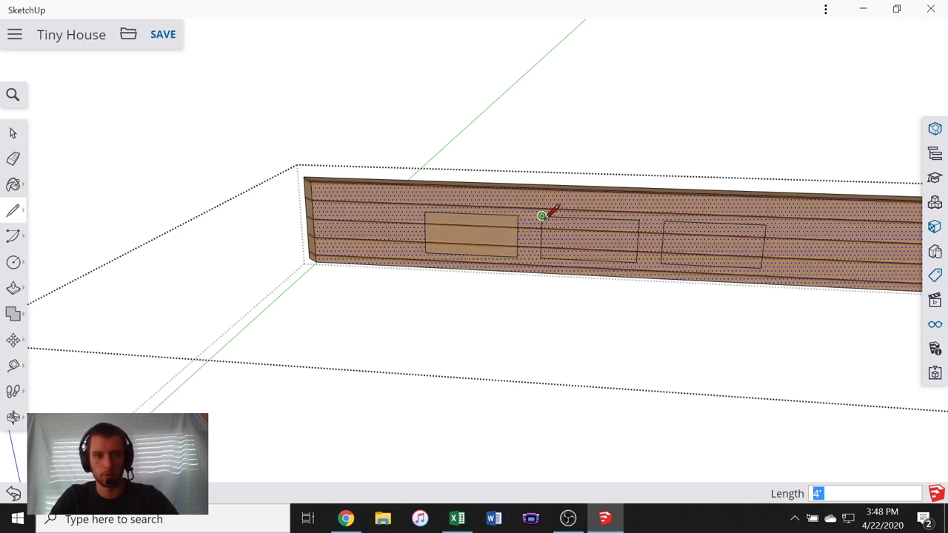
click(662, 217)
click(766, 222)
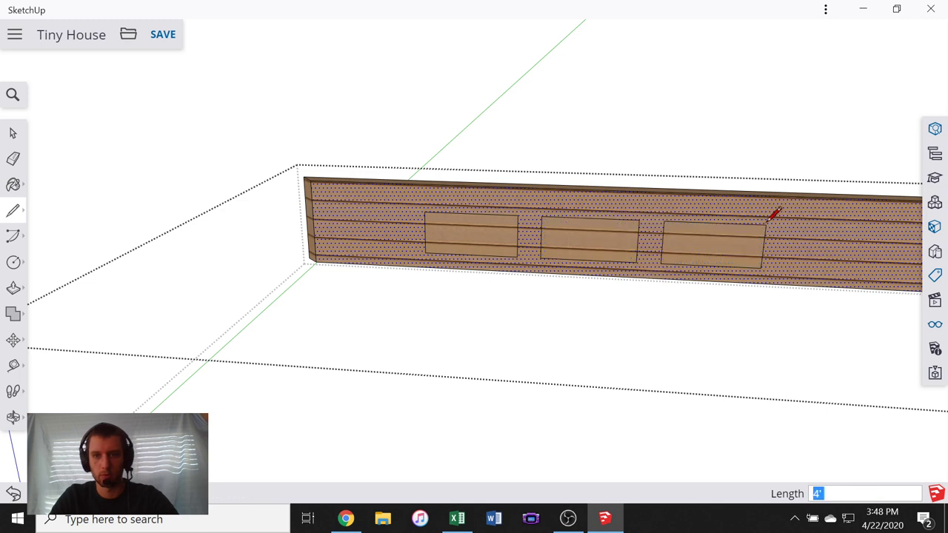
key(Delete)
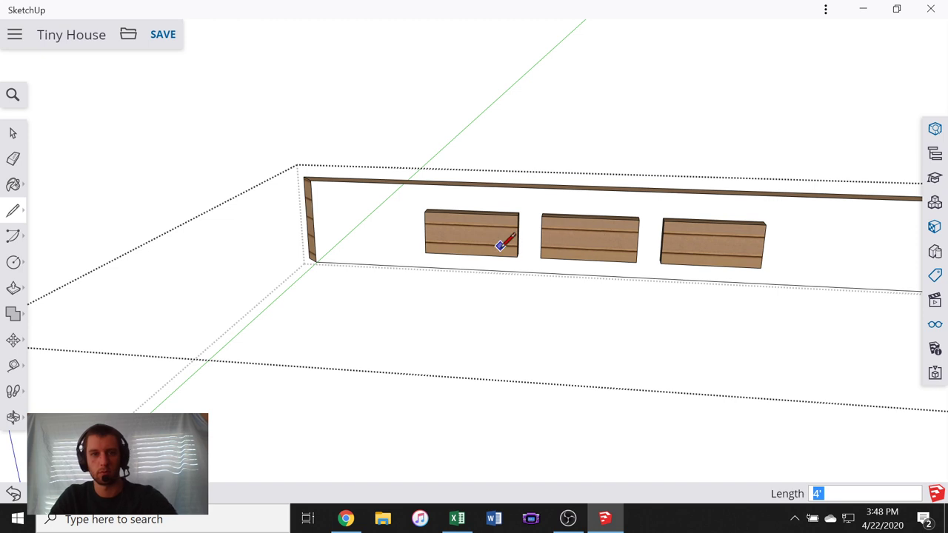
key(ctrl+z)
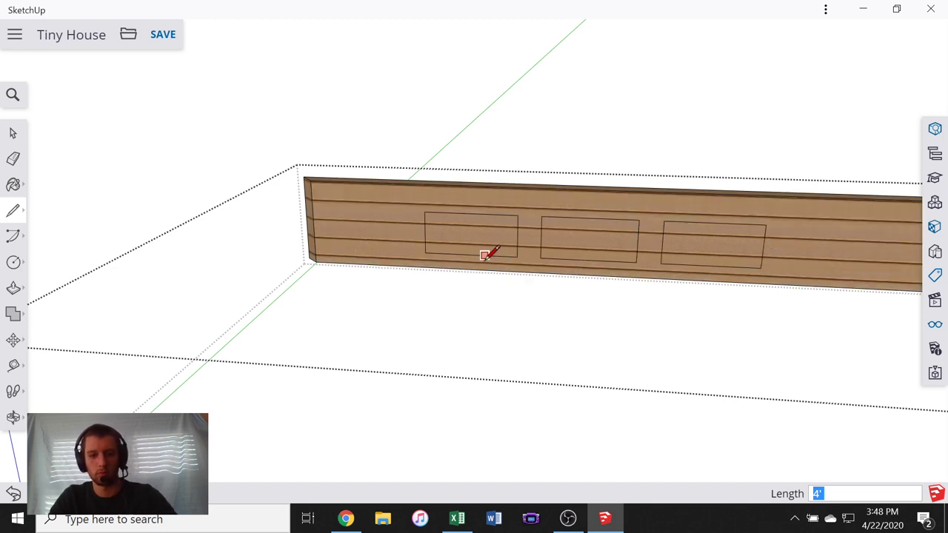
- Delete the three rectangular faces covering the window openings on this side of the wall
key(space)
click(483, 239)
key(Delete)
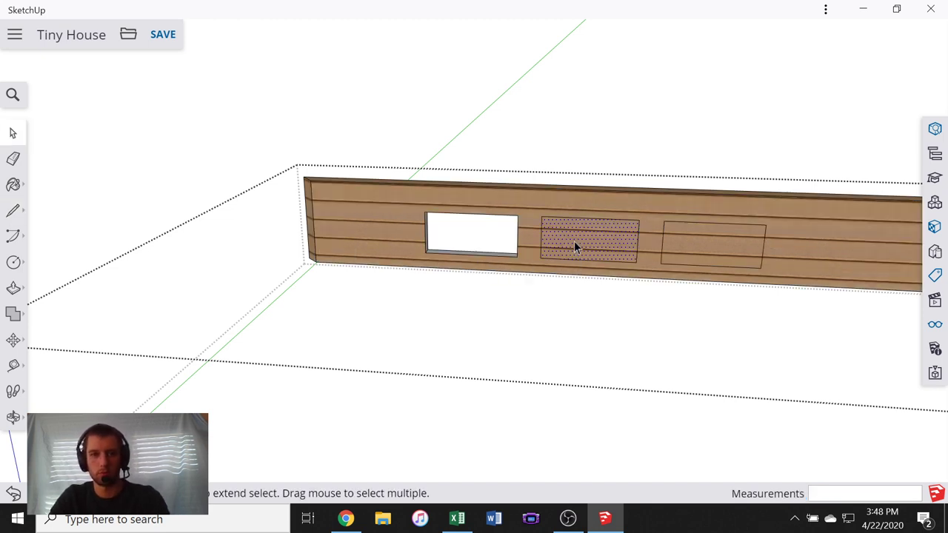
key(Delete)
click(717, 249)
key(Delete)
- Draw a line between the lower corners on the opposite side of the three-window wall to rebuild that face
middle_drag(440, 271, 219, 304)
key(l)
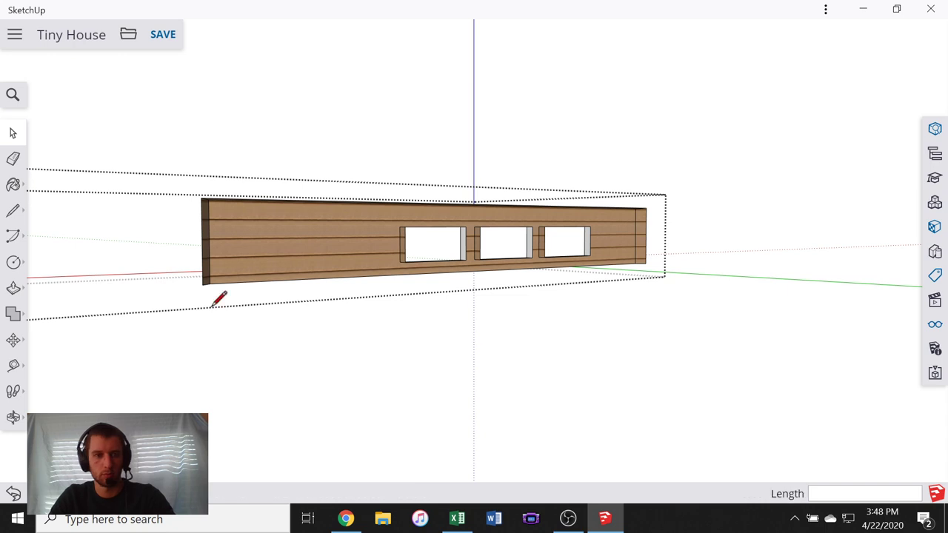
scroll(205, 288, up, 4)
scroll(437, 356, down, 3)
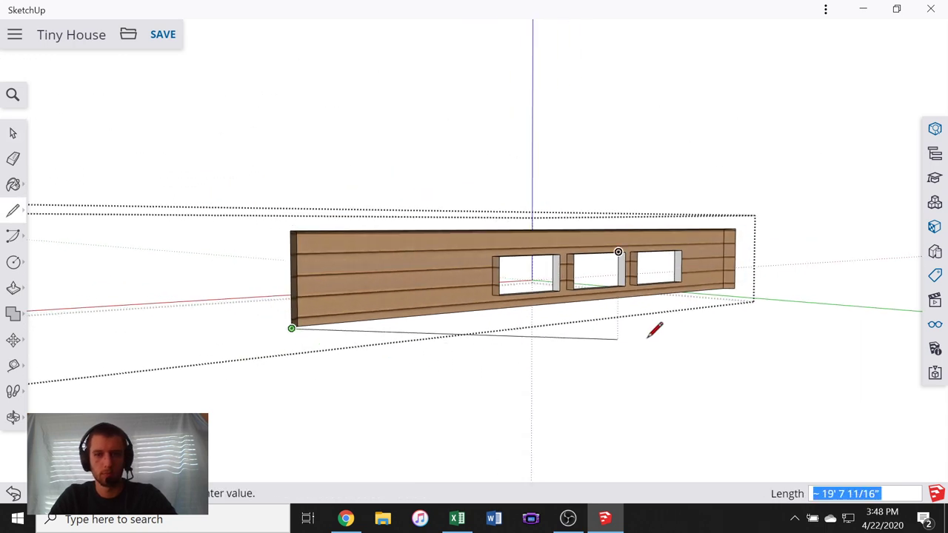
scroll(770, 266, up, 4)
click(733, 282)
click(717, 294)
scroll(489, 303, down, 2)
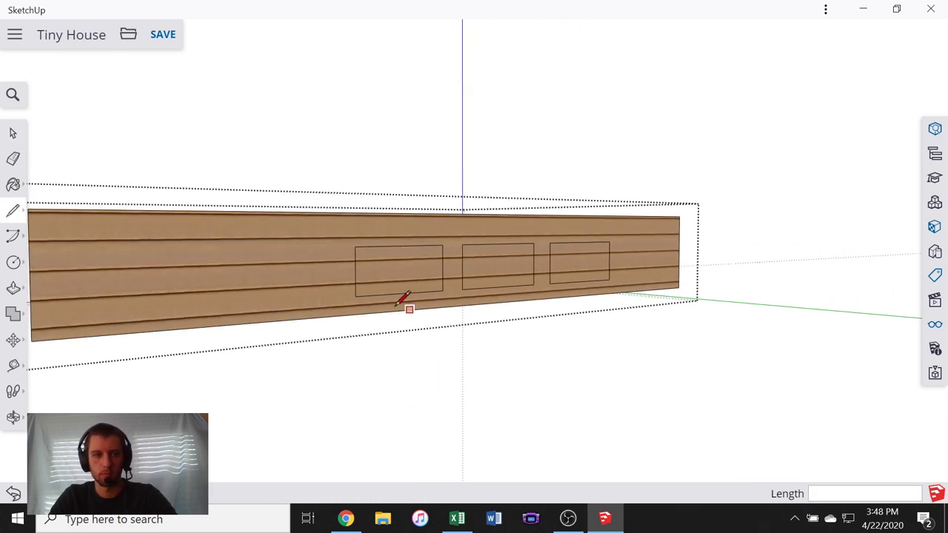
- Trace 4' lines over the top edges of the three window outlines on the wall's opposite face
key(space)
click(404, 267)
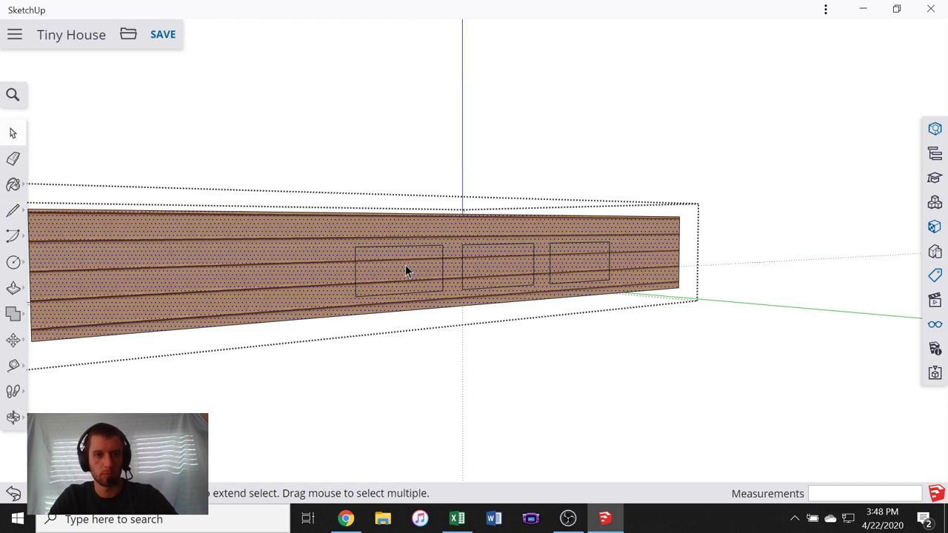
key(l)
click(356, 247)
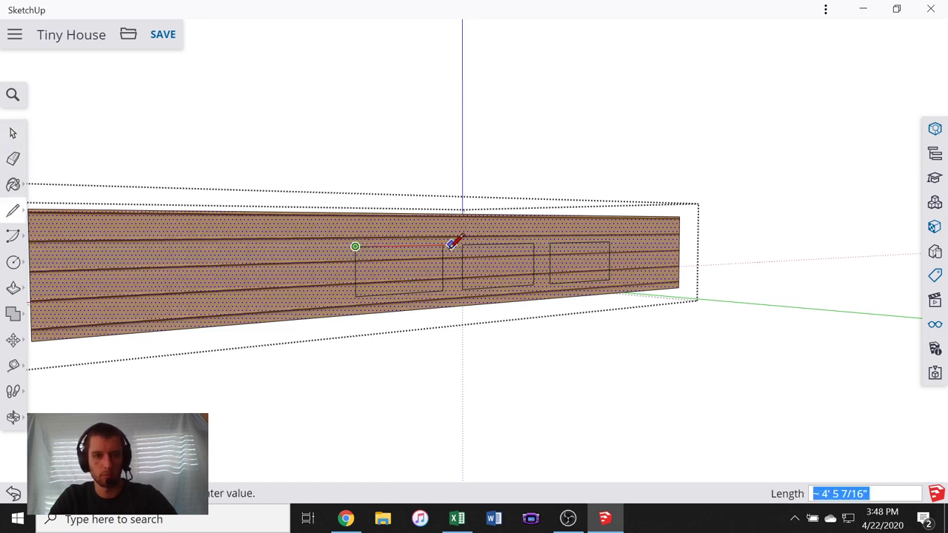
click(442, 244)
click(462, 244)
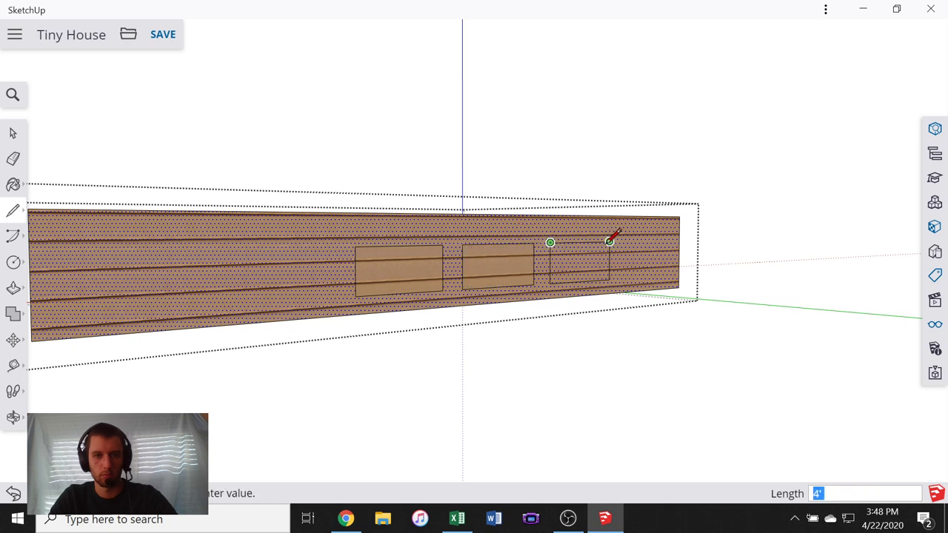
click(609, 242)
click(14, 135)
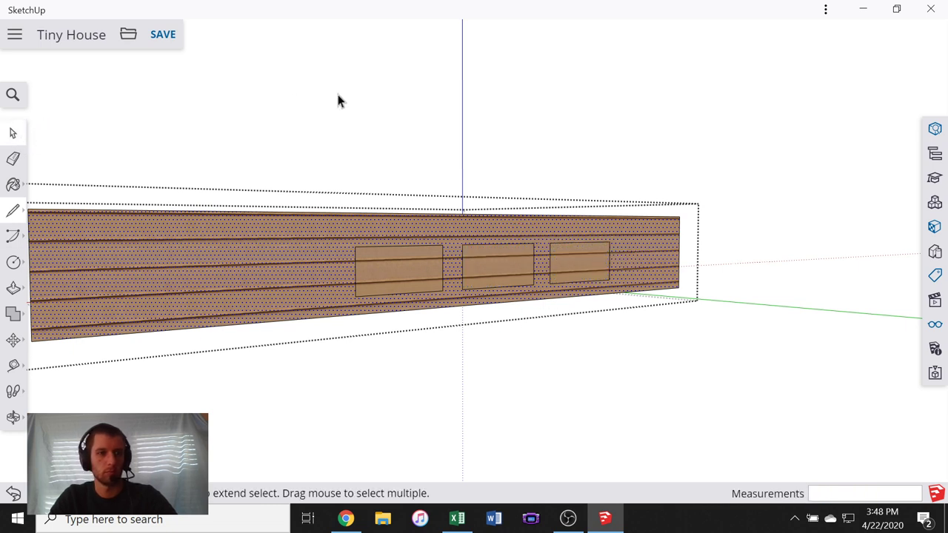
- Reopen the three-window wall group and delete the three faces covering the window openings on its opposite side
click(338, 94)
scroll(420, 264, down, 2)
scroll(404, 274, up, 3)
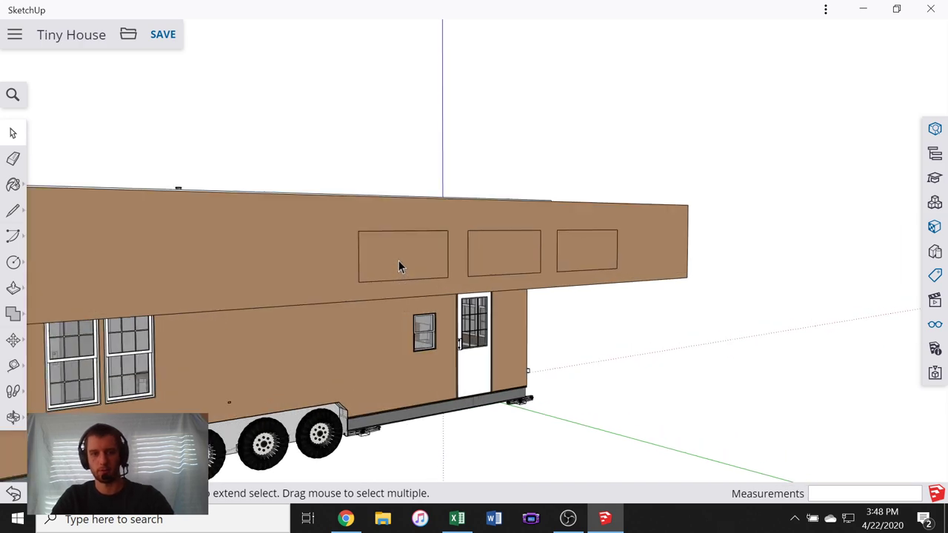
click(399, 260)
double_click(409, 251)
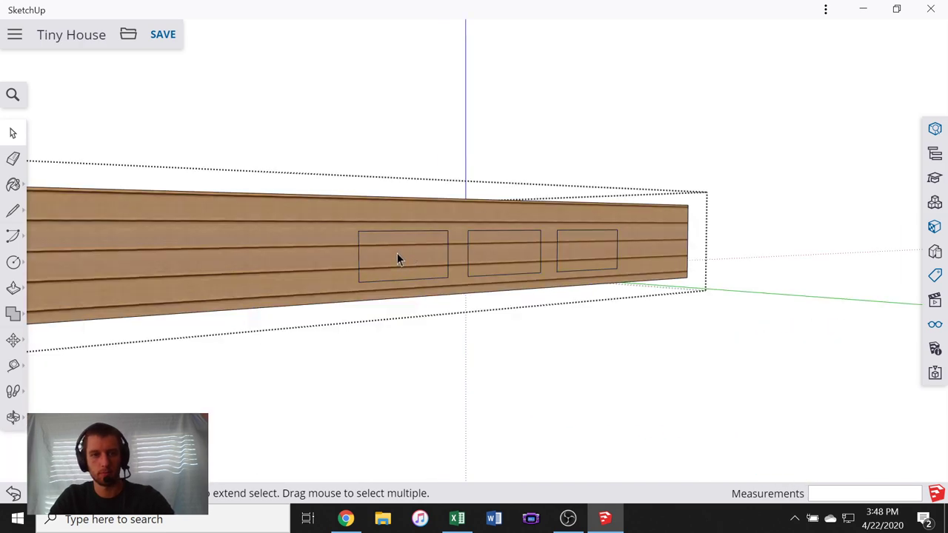
click(499, 254)
double_click(501, 254)
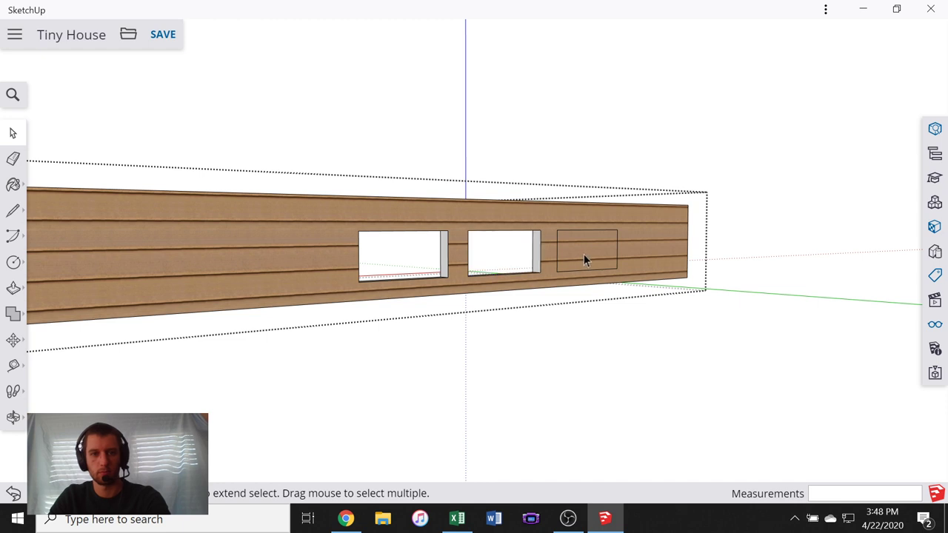
double_click(585, 254)
scroll(648, 264, down, 2)
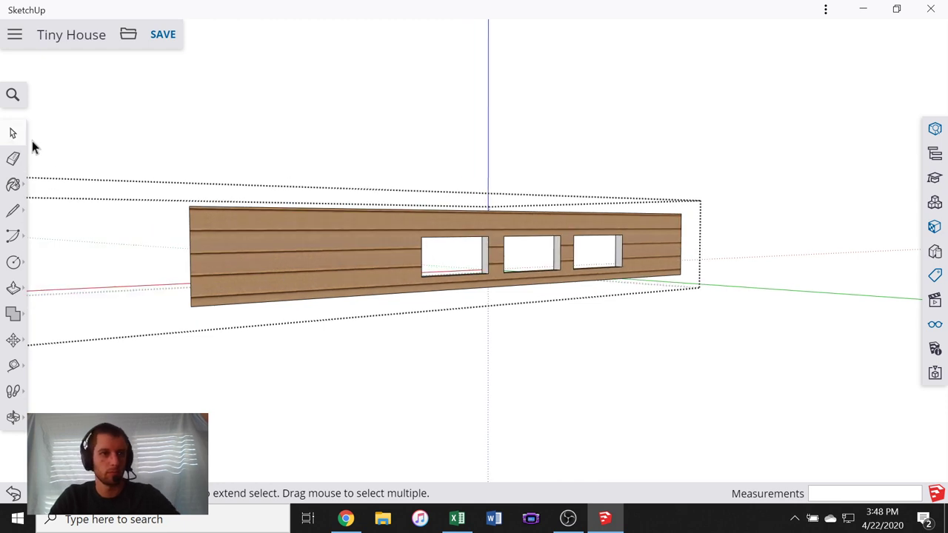
click(435, 176)
scroll(433, 195, down, 3)
middle_drag(423, 274, 736, 326)
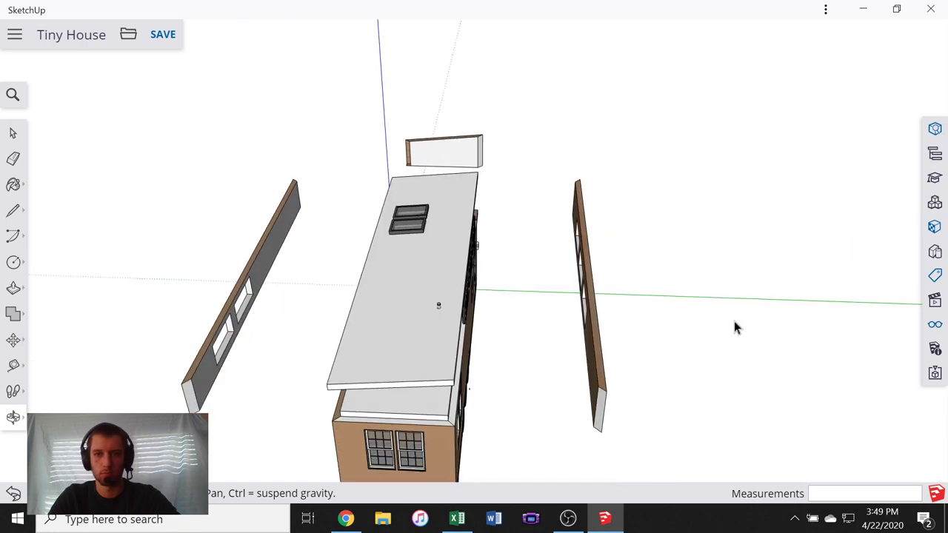
- Hide the Trailer tag
click(932, 280)
scroll(736, 239, down, 4)
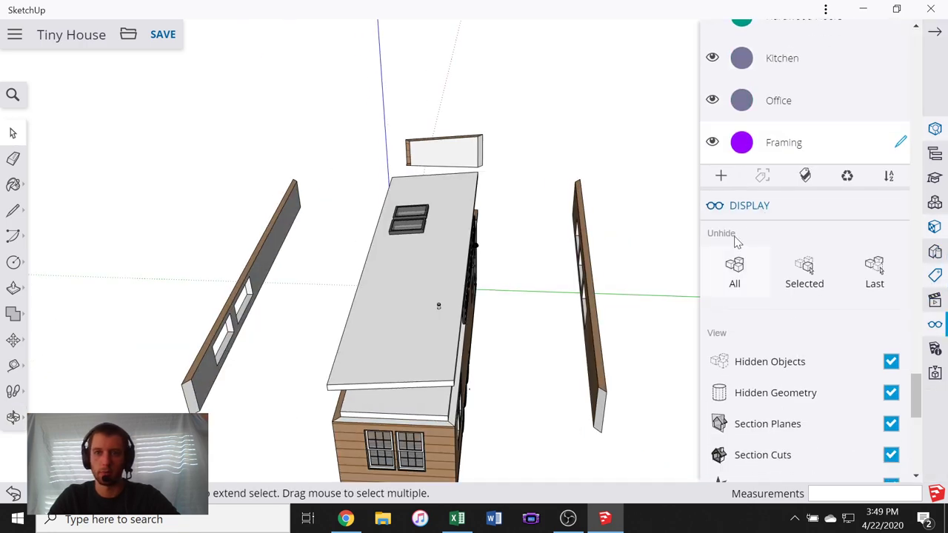
scroll(729, 152, up, 3)
scroll(729, 152, up, 5)
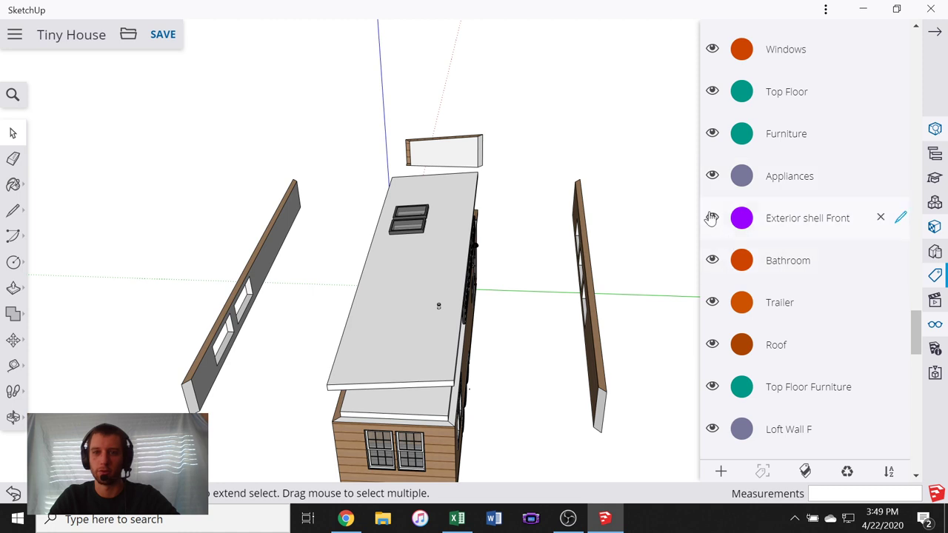
scroll(710, 215, up, 6)
scroll(715, 208, down, 5)
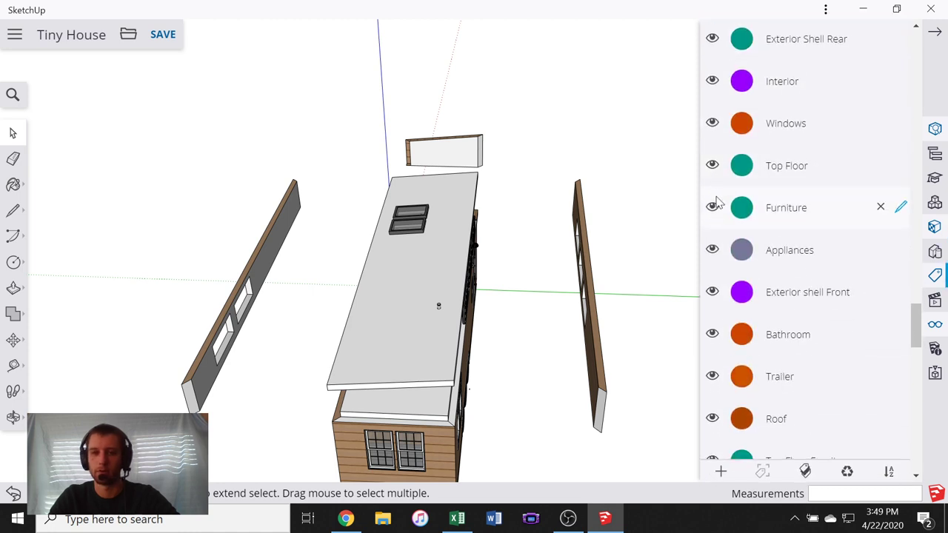
scroll(712, 200, down, 3)
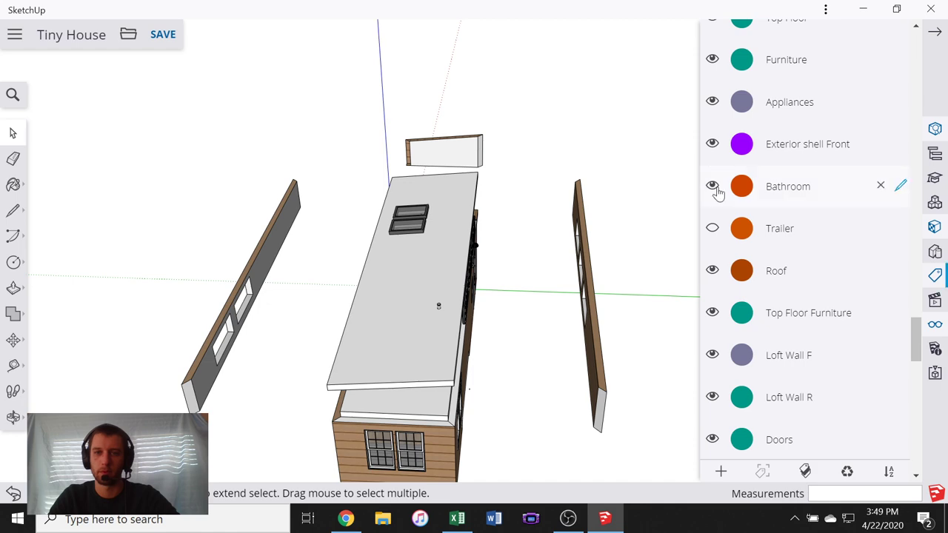
- Open the remaining walls' group and its nested short end wall for editing, viewing the wall's open side
middle_drag(447, 193, 459, 168)
double_click(445, 153)
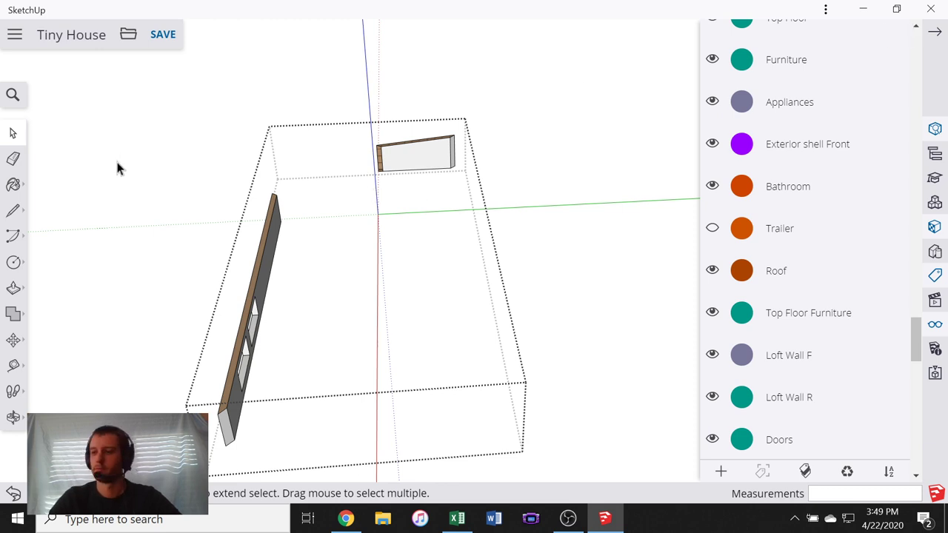
middle_drag(117, 162, 120, 167)
scroll(117, 170, up, 1)
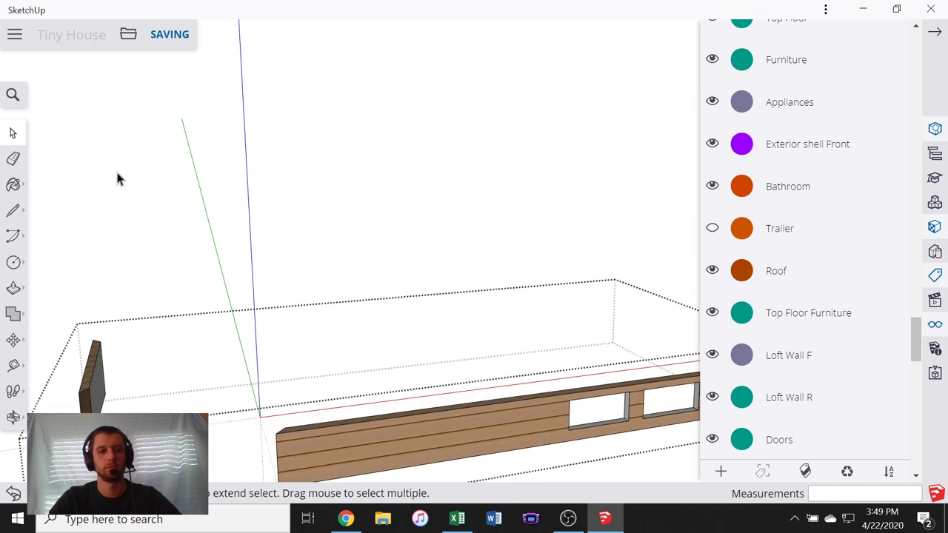
scroll(124, 222, down, 3)
scroll(89, 354, up, 3)
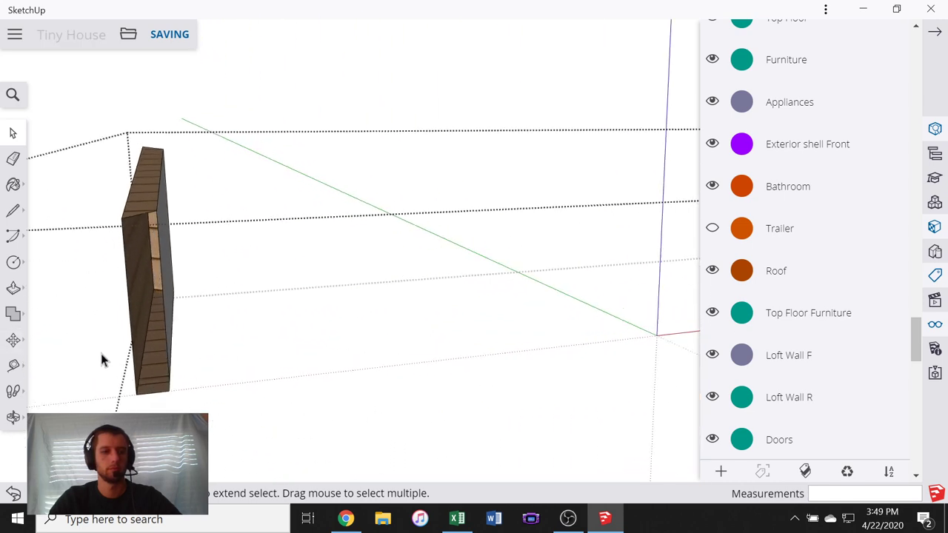
click(155, 341)
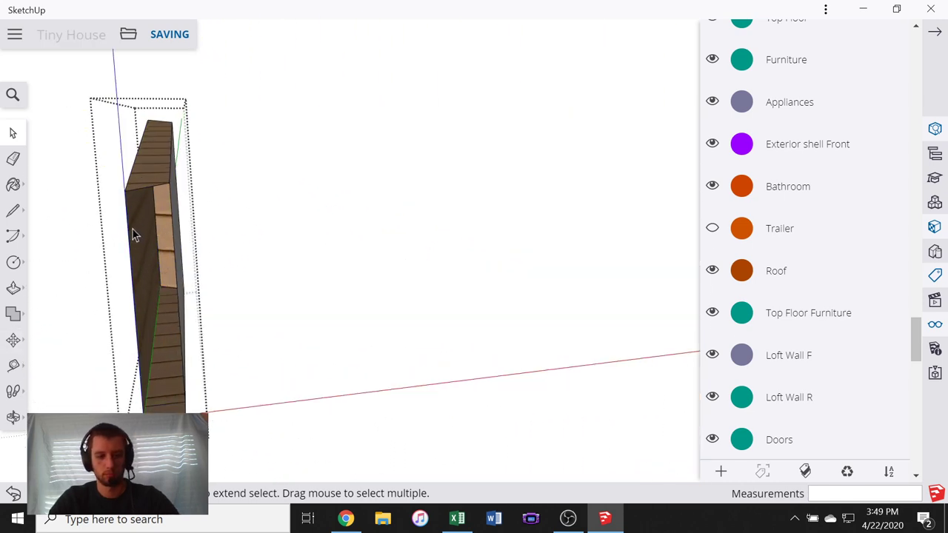
- Draw lines between the corners of the short end wall's open side to close its missing face
key(m)
key(l)
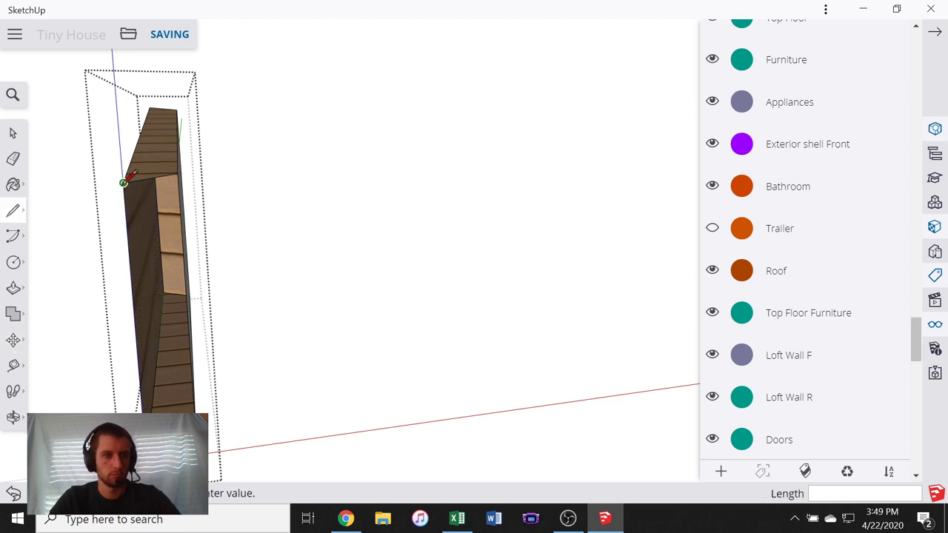
click(123, 182)
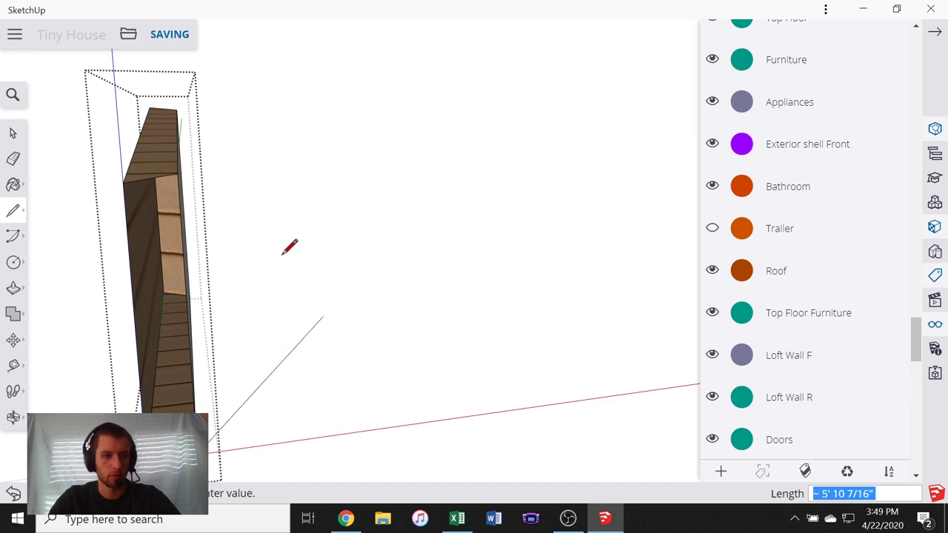
click(177, 177)
scroll(148, 179, up, 3)
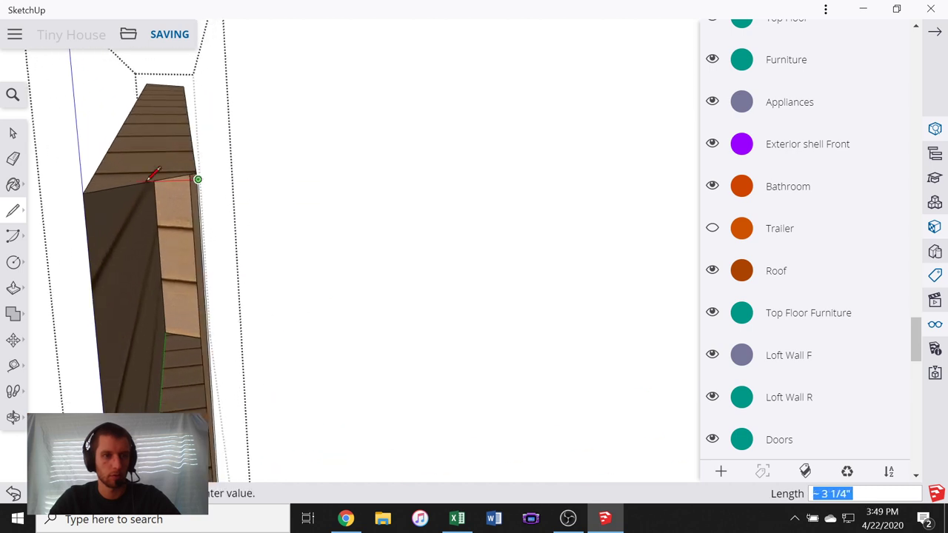
click(200, 182)
scroll(221, 144, down, 4)
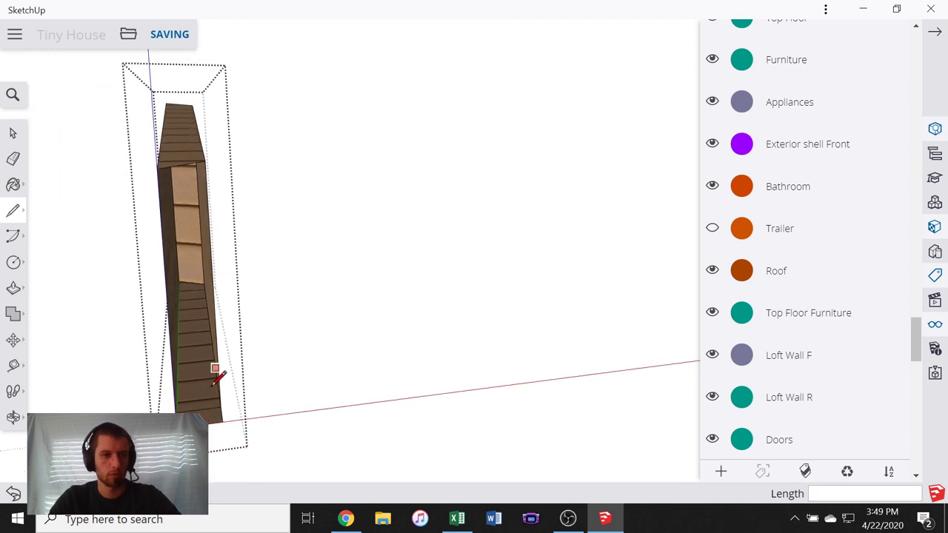
click(223, 419)
scroll(223, 133, up, 4)
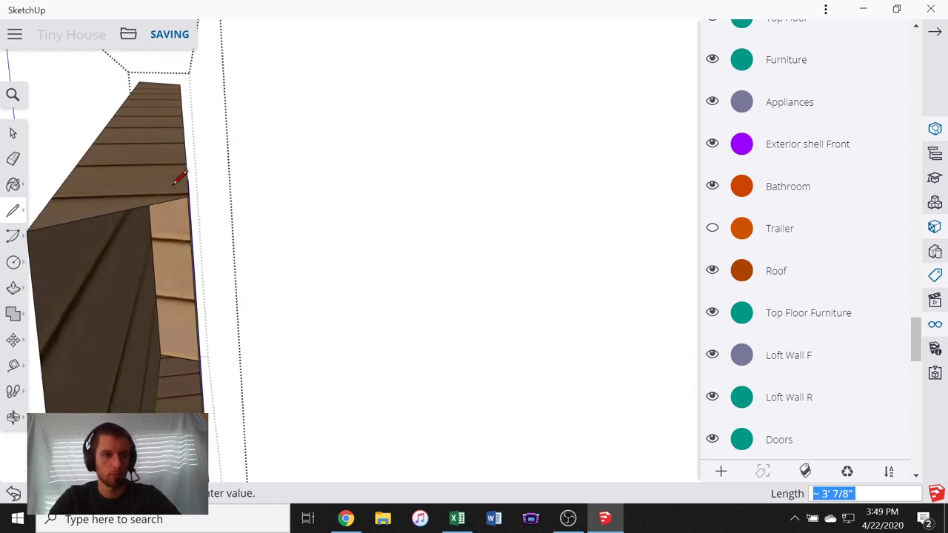
click(190, 195)
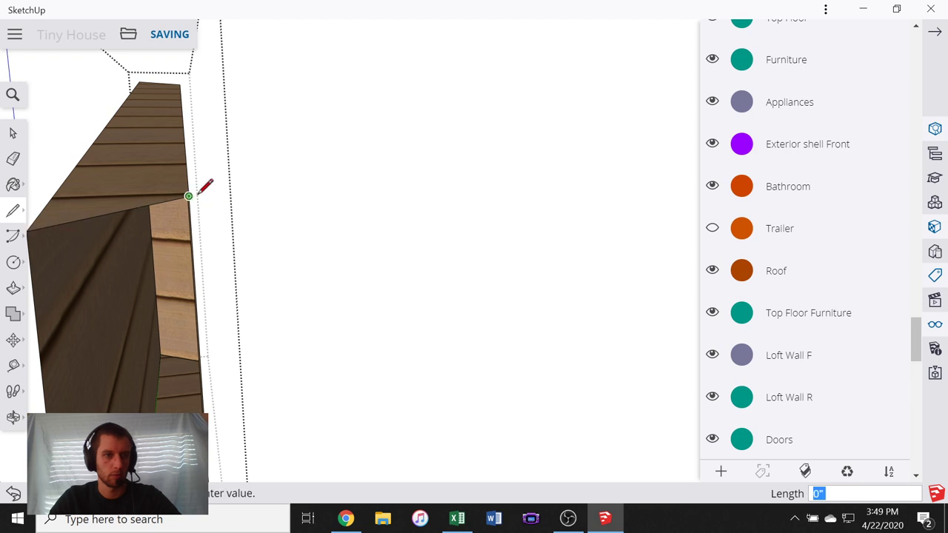
middle_drag(194, 191, 231, 271)
click(200, 225)
scroll(271, 230, down, 4)
- Assign all of the short end wall's geometry to the Exterior Shell Rear tag and close its group
click(11, 135)
drag(185, 144, 335, 411)
right_click(245, 291)
click(400, 260)
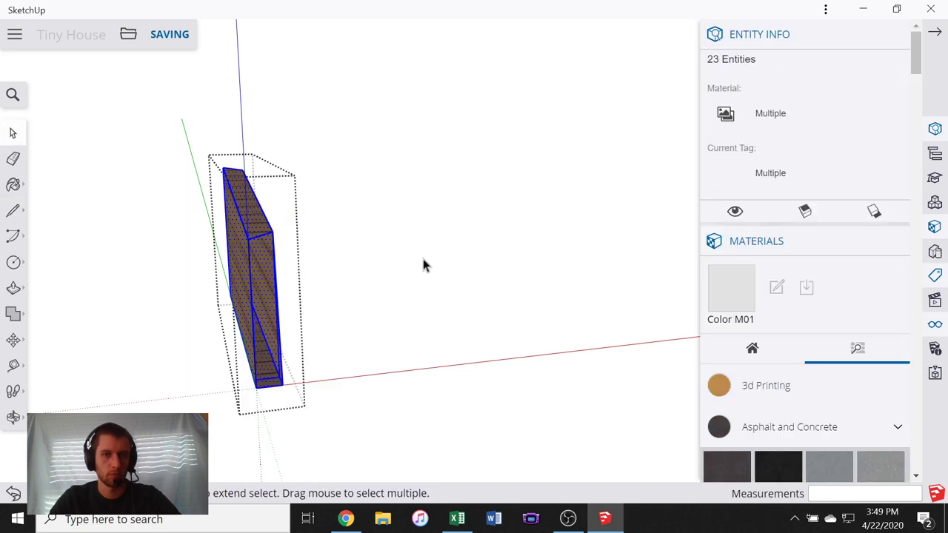
click(788, 177)
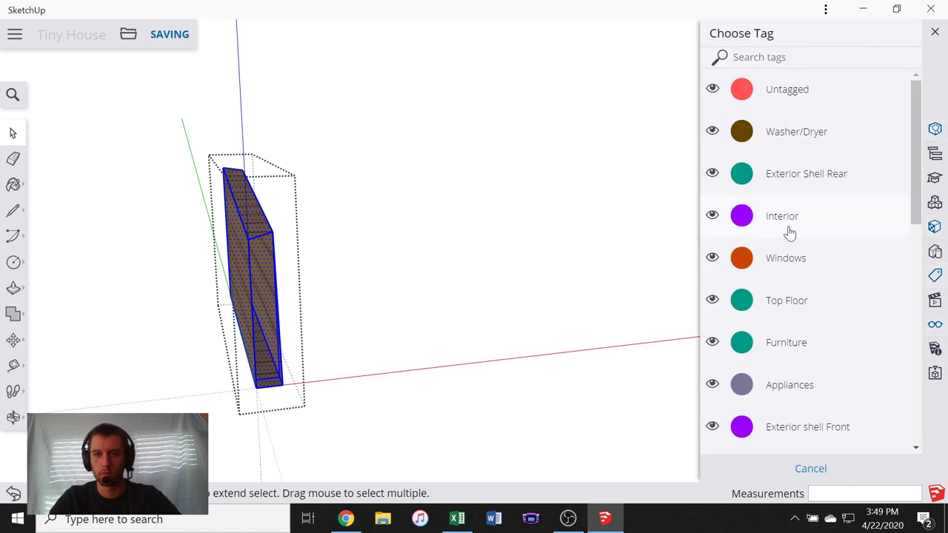
scroll(789, 259, down, 3)
scroll(809, 271, down, 1)
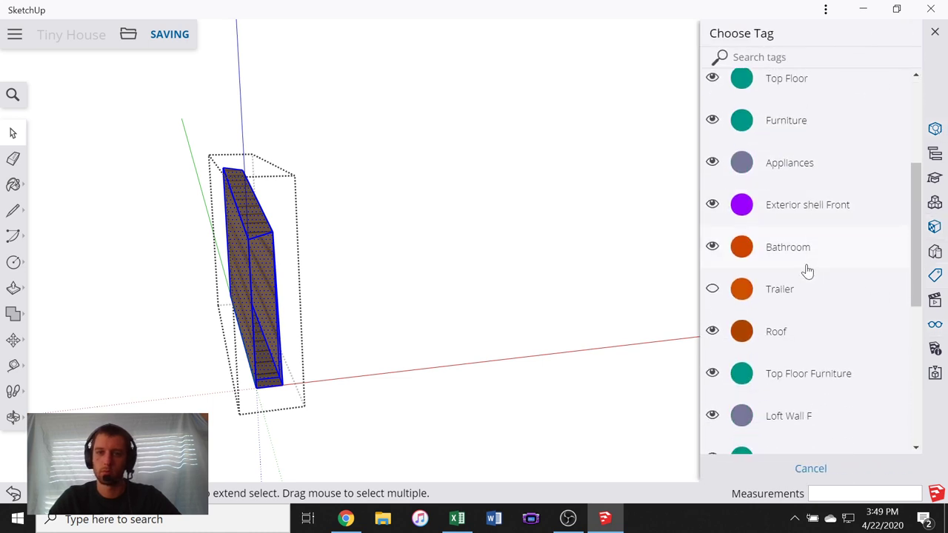
scroll(757, 191, up, 3)
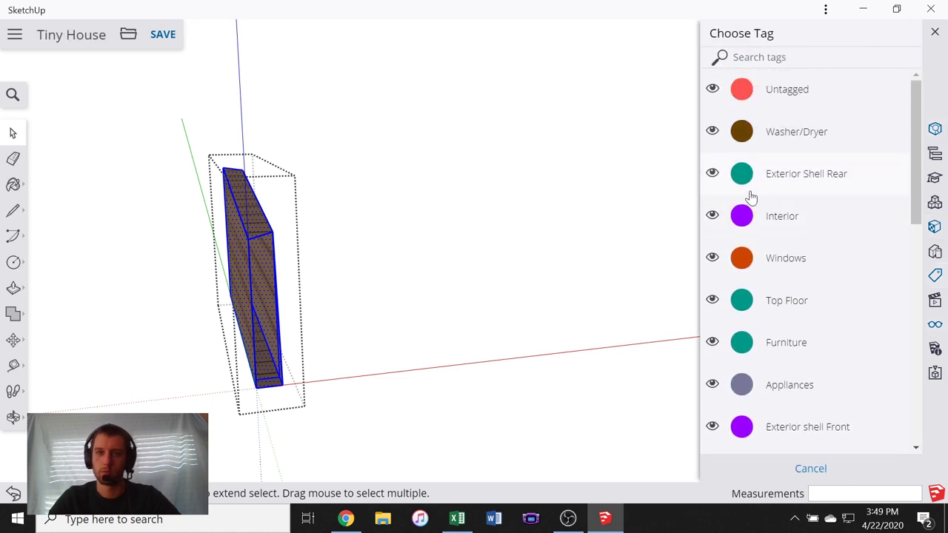
click(831, 176)
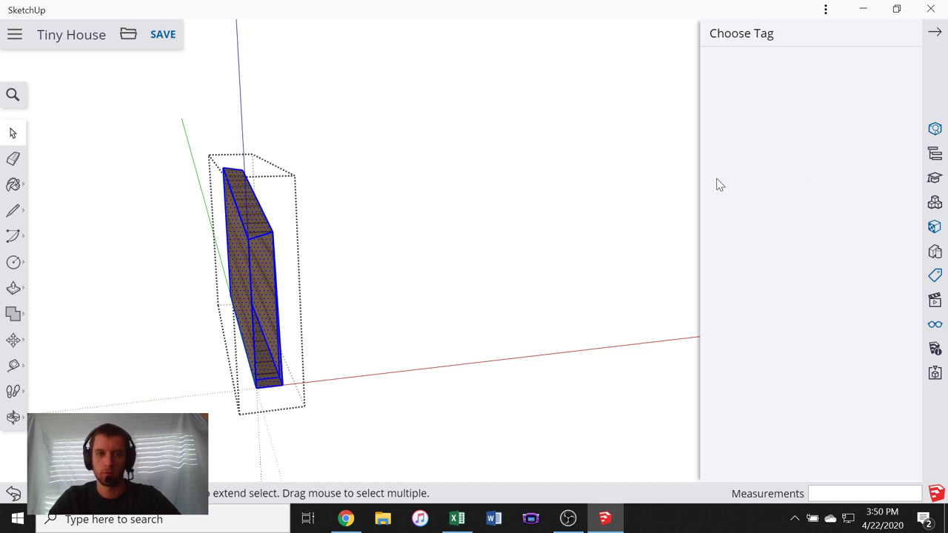
click(372, 227)
- Try to draw a line between the two bottom corners at the short end wall's open end
scroll(248, 273, up, 3)
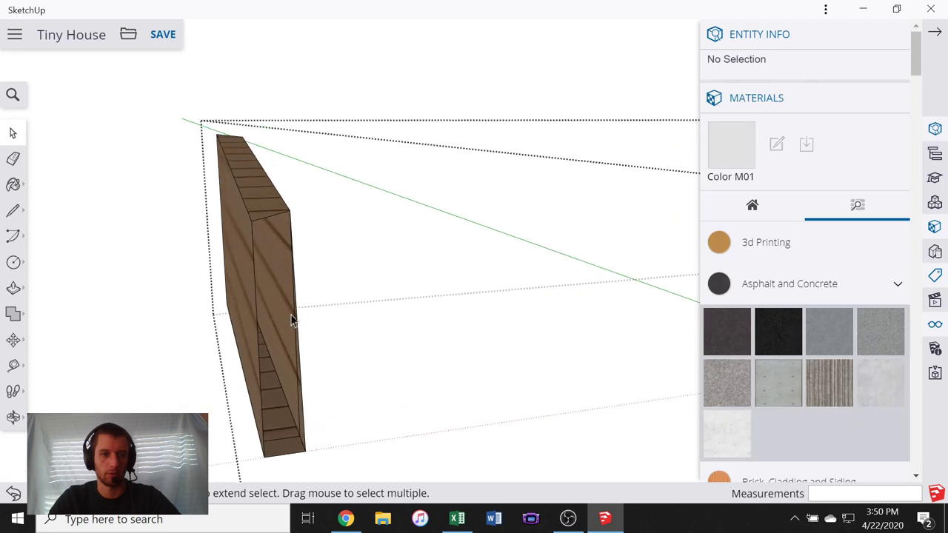
middle_drag(294, 320, 290, 287)
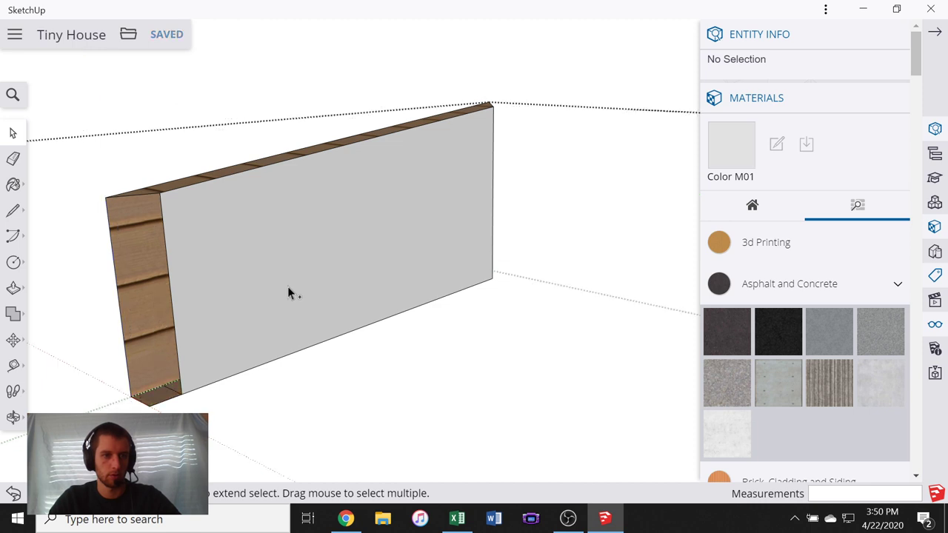
scroll(319, 384, up, 3)
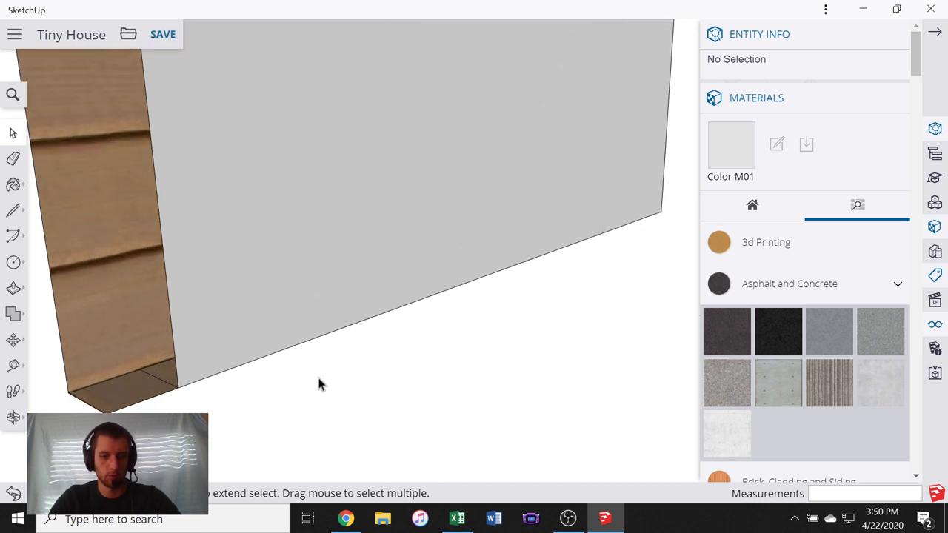
key(l)
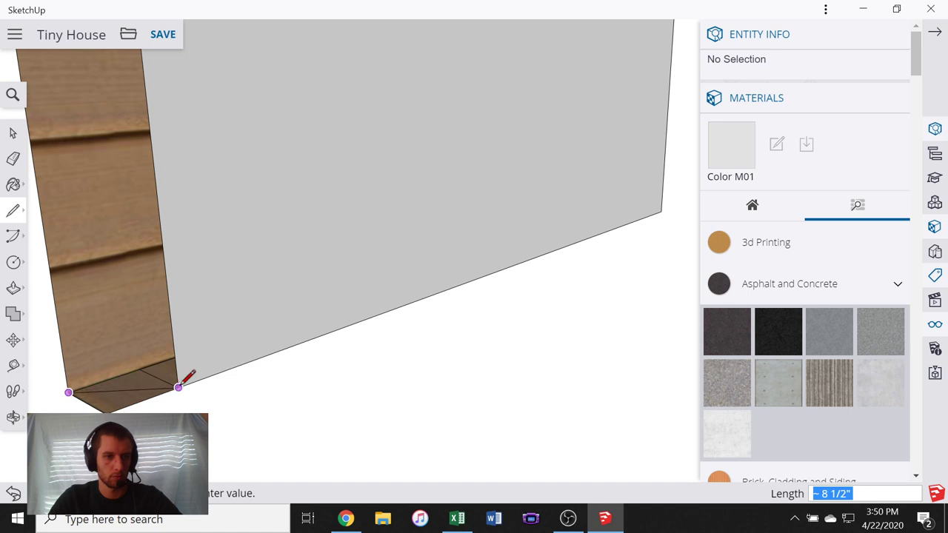
click(13, 132)
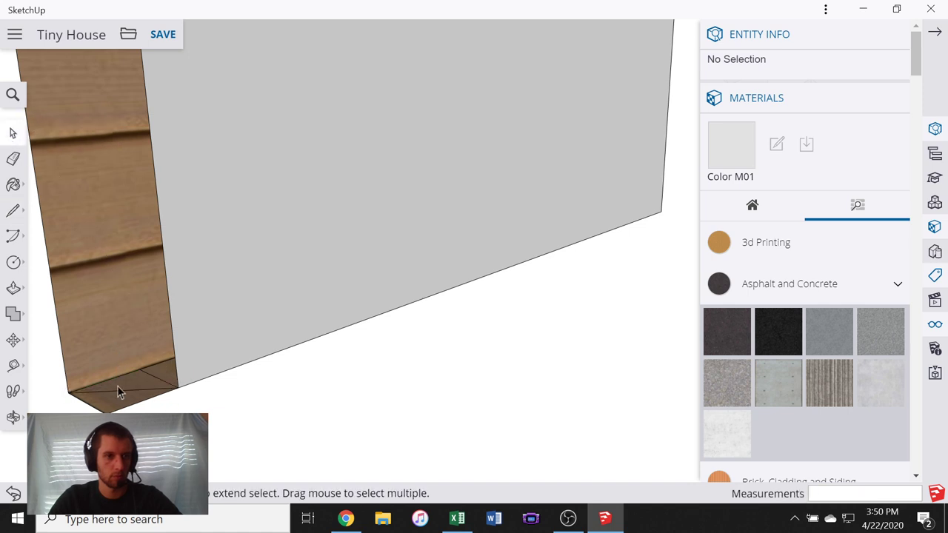
click(123, 408)
double_click(113, 330)
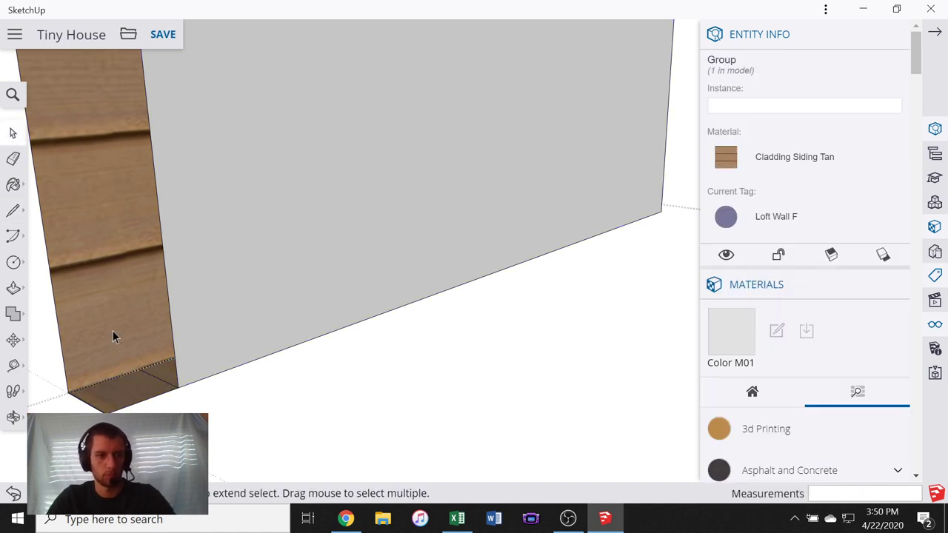
middle_drag(113, 330, 350, 343)
scroll(350, 343, down, 2)
key(ctrl+z)
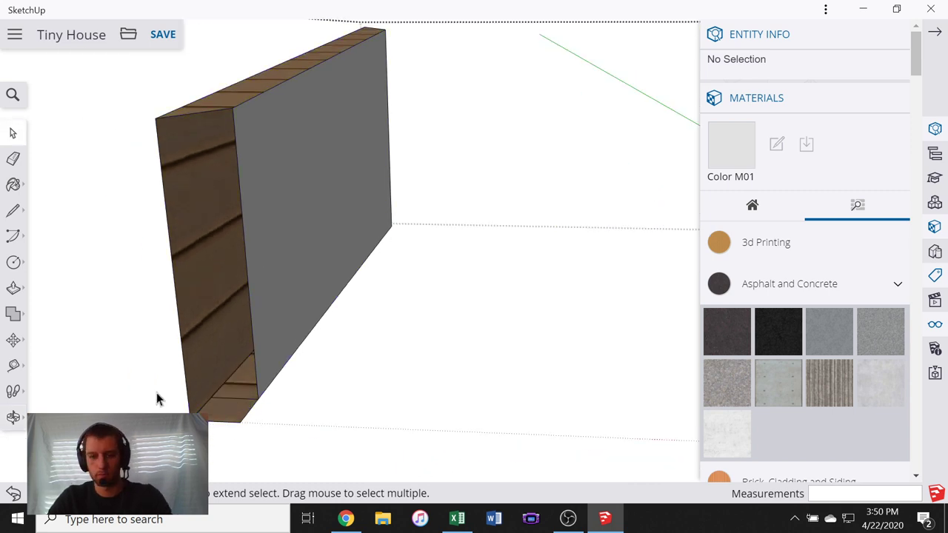
- Retry the corner-to-corner line across the short end wall's bottom face and undo it
key(l)
scroll(185, 409, up, 3)
click(196, 409)
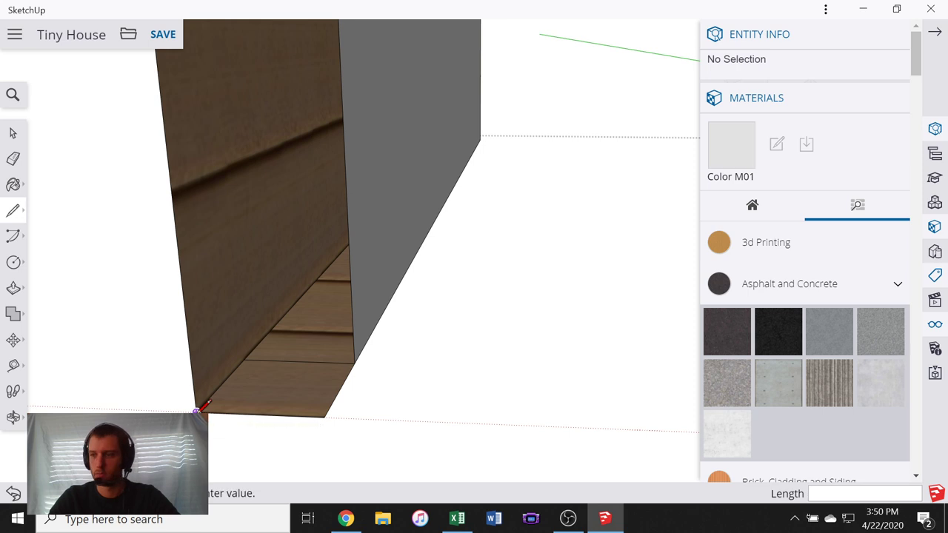
click(354, 363)
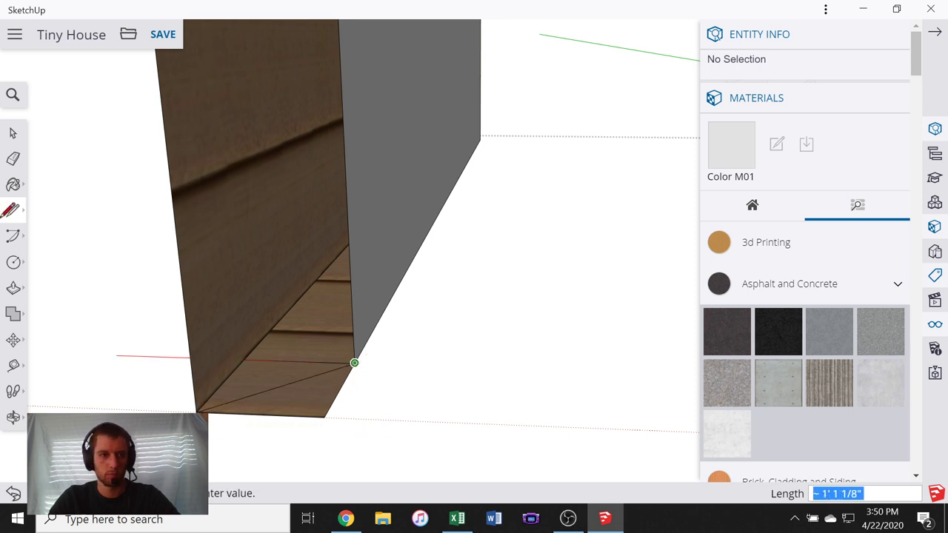
click(12, 132)
click(320, 404)
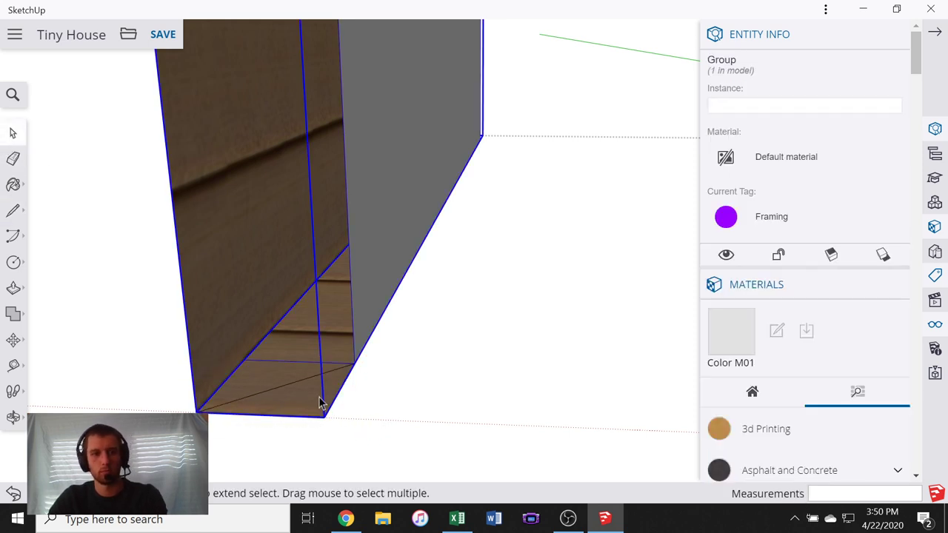
double_click(312, 400)
key(ctrl+z)
key(ctrl+z)
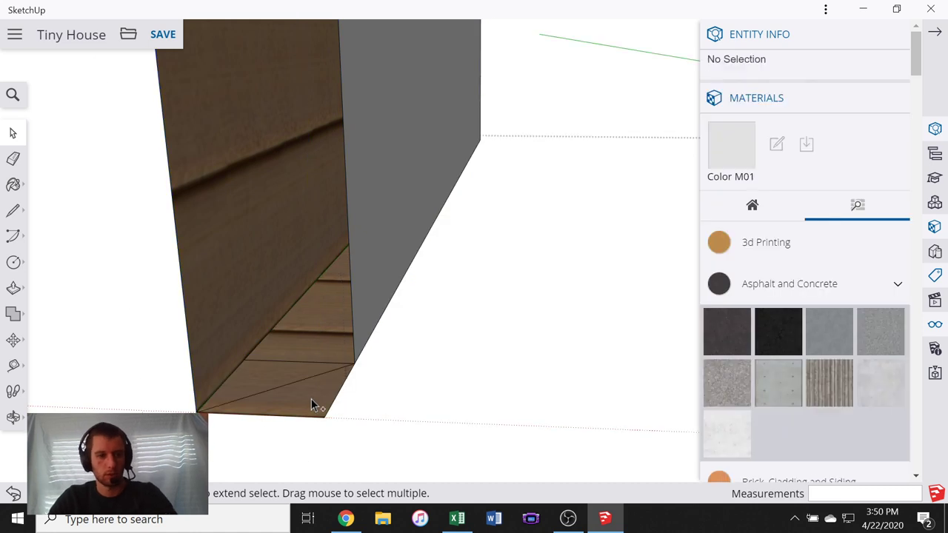
- Inside the short end wall's group, draw a line between the open end's bottom corners and delete the triangular bottom face beyond it
double_click(308, 391)
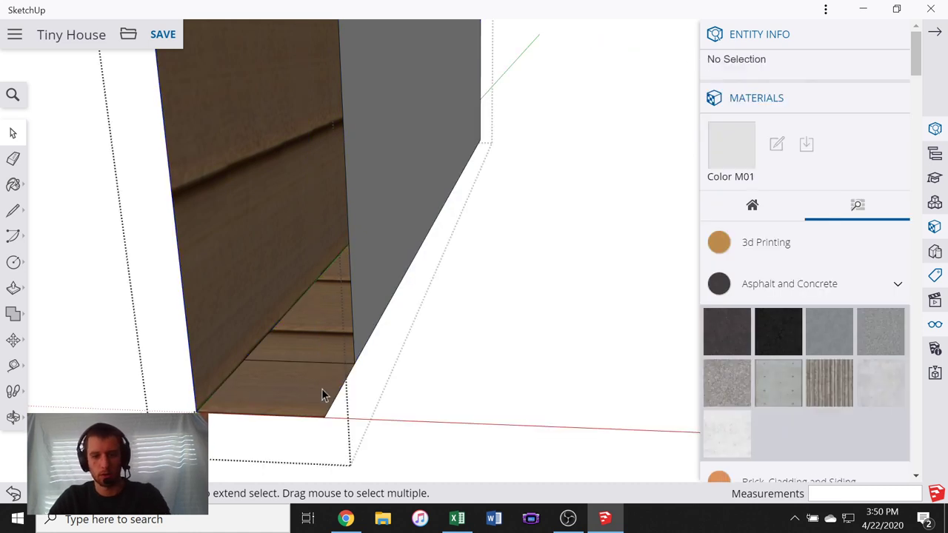
key(l)
click(197, 412)
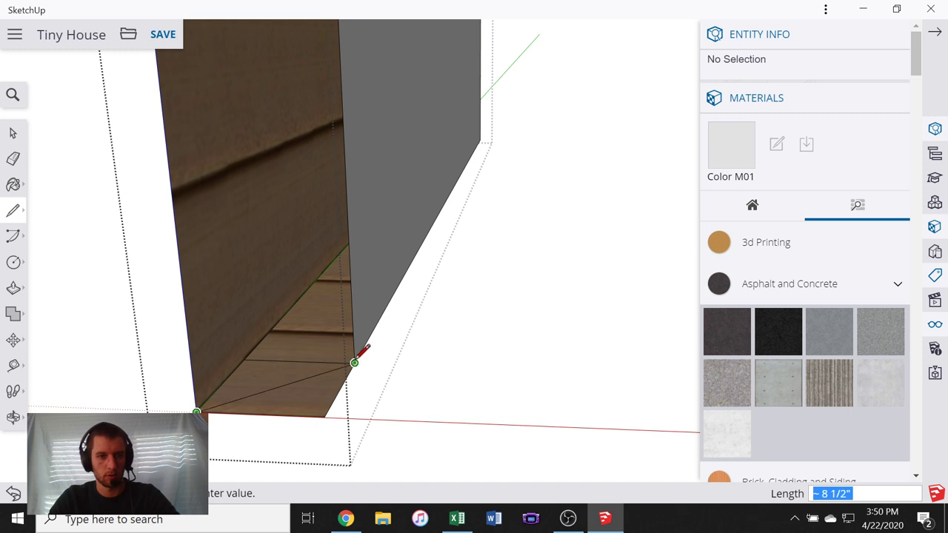
click(354, 363)
scroll(232, 298, down, 2)
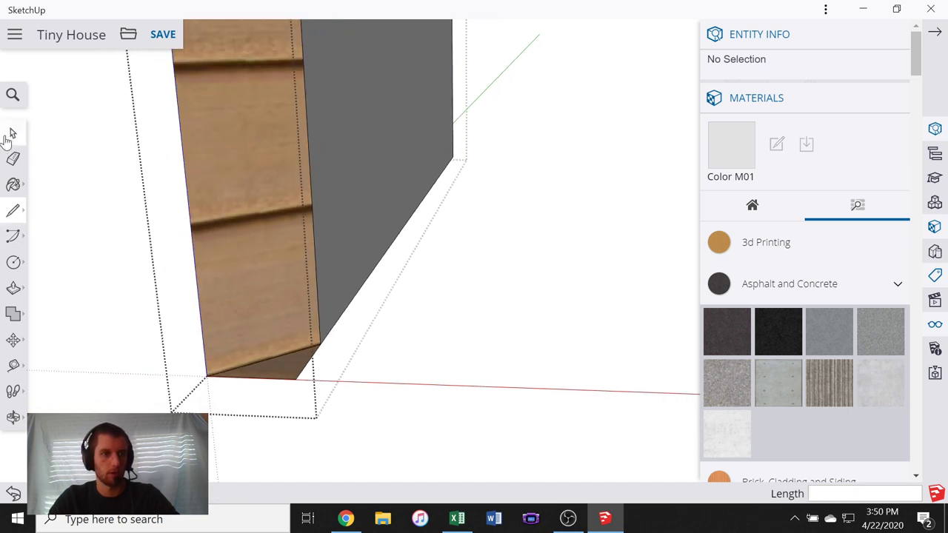
key(space)
click(292, 382)
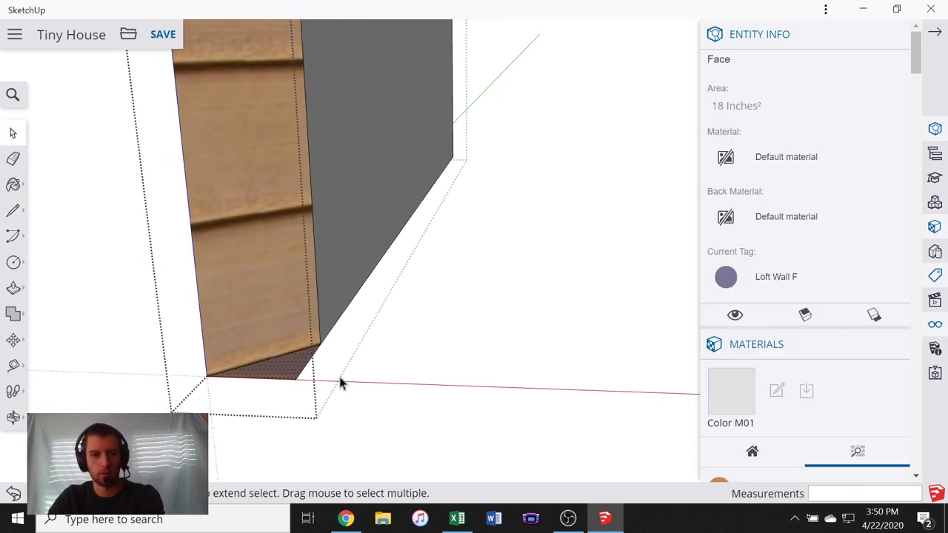
key(Delete)
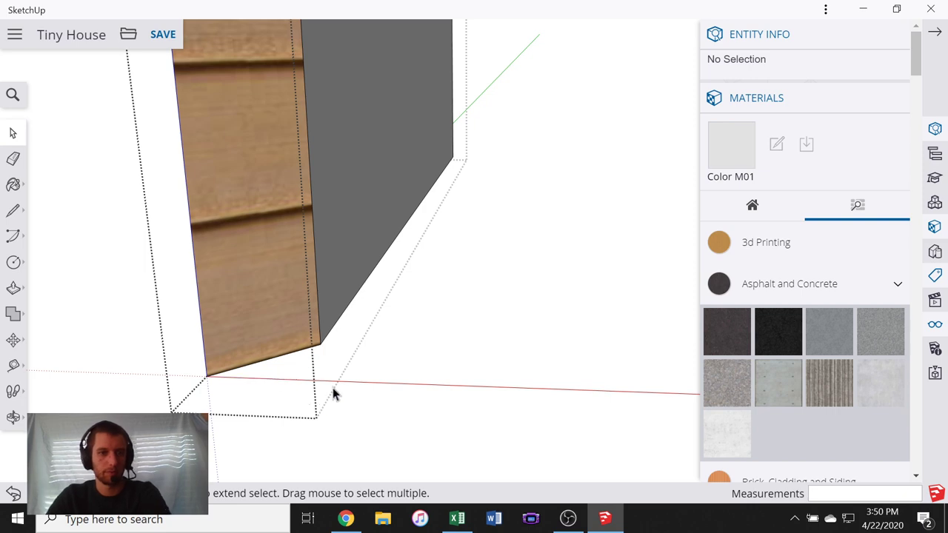
scroll(340, 386, down, 3)
middle_drag(355, 385, 113, 190)
click(532, 186)
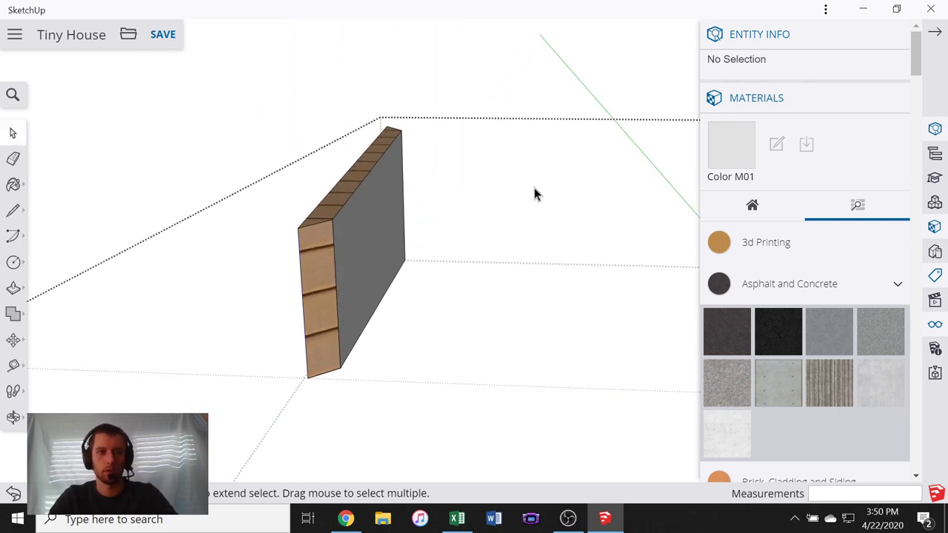
- Close the walls' group and turn off the display of hidden objects and hidden geometry
scroll(510, 197, down, 5)
scroll(265, 240, down, 2)
scroll(264, 241, down, 1)
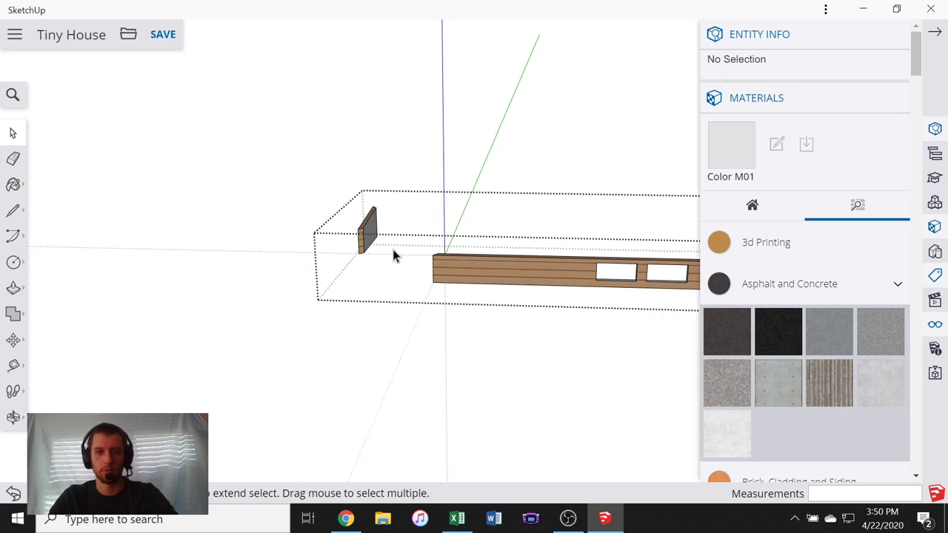
middle_drag(393, 249, 296, 254)
scroll(296, 254, down, 1)
click(617, 178)
middle_drag(585, 206, 579, 261)
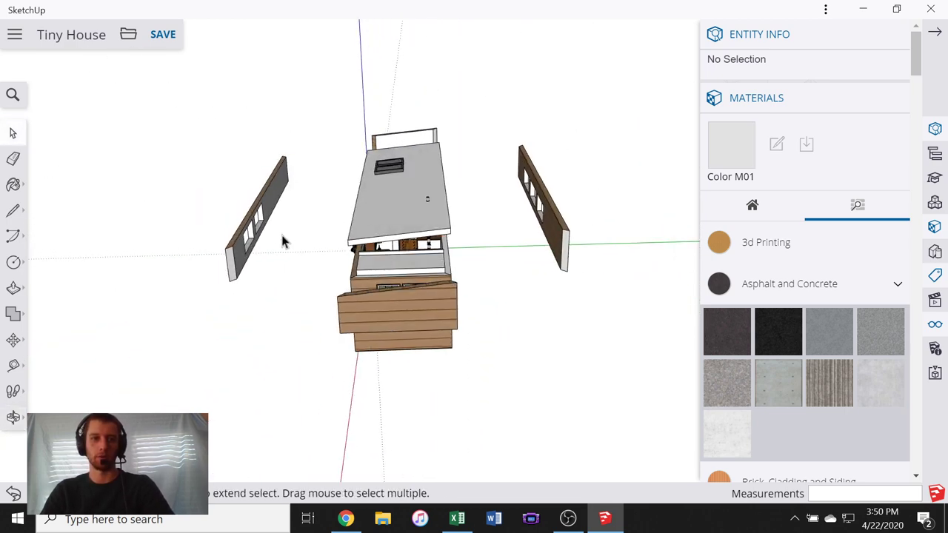
middle_drag(287, 235, 537, 172)
click(935, 327)
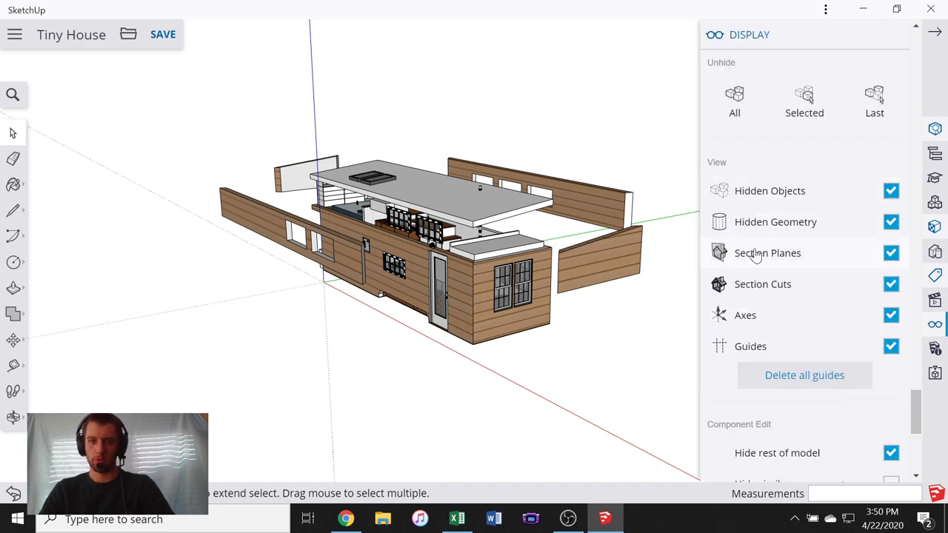
click(891, 191)
click(891, 222)
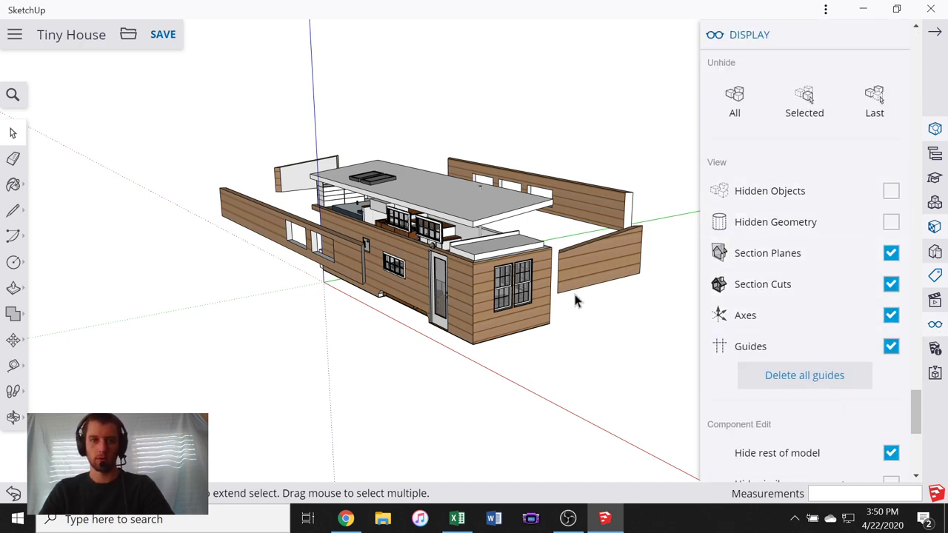
- Examine the separated loft walls around the house from several sides
middle_drag(576, 300, 615, 231)
scroll(596, 194, up, 5)
middle_drag(556, 208, 516, 215)
scroll(517, 217, down, 5)
middle_drag(278, 213, 622, 232)
scroll(484, 270, up, 5)
middle_drag(485, 271, 407, 329)
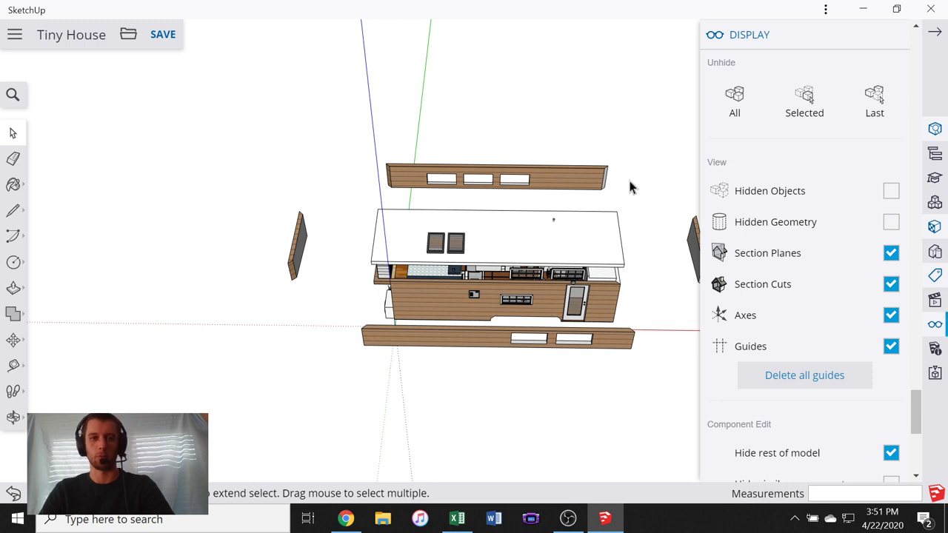
middle_drag(410, 350, 372, 234)
scroll(478, 374, up, 10)
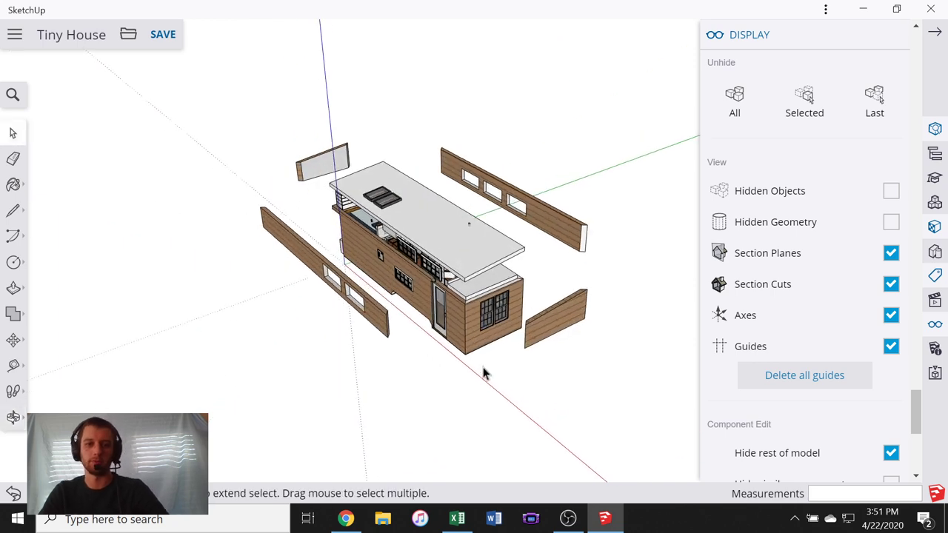
- Open the lower exterior shell's wall group for editing, viewing the corner between the long wall and the windowed end wall
click(455, 323)
double_click(455, 323)
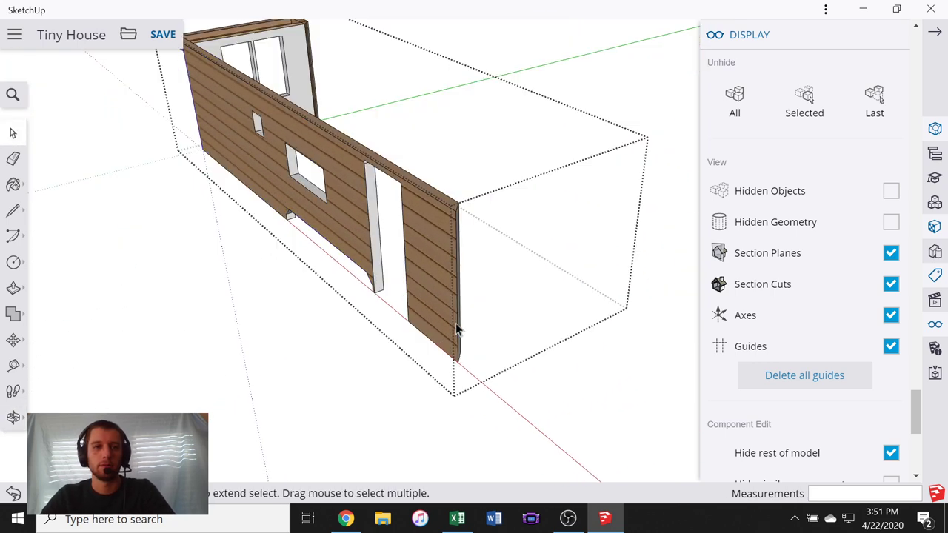
scroll(359, 281, down, 3)
middle_drag(360, 282, 558, 305)
scroll(558, 305, down, 4)
scroll(557, 304, down, 1)
scroll(333, 284, up, 4)
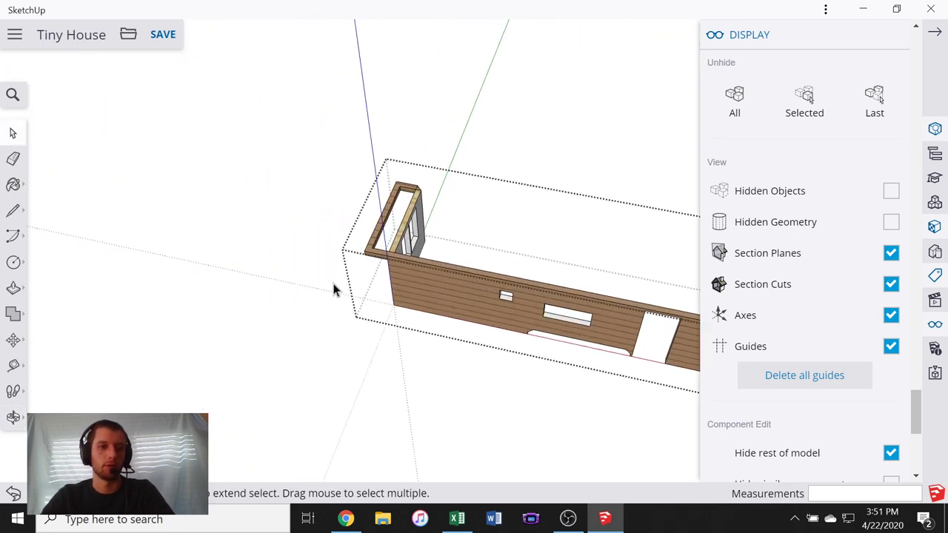
middle_drag(335, 283, 496, 284)
scroll(413, 265, up, 5)
scroll(429, 264, down, 2)
scroll(495, 285, up, 2)
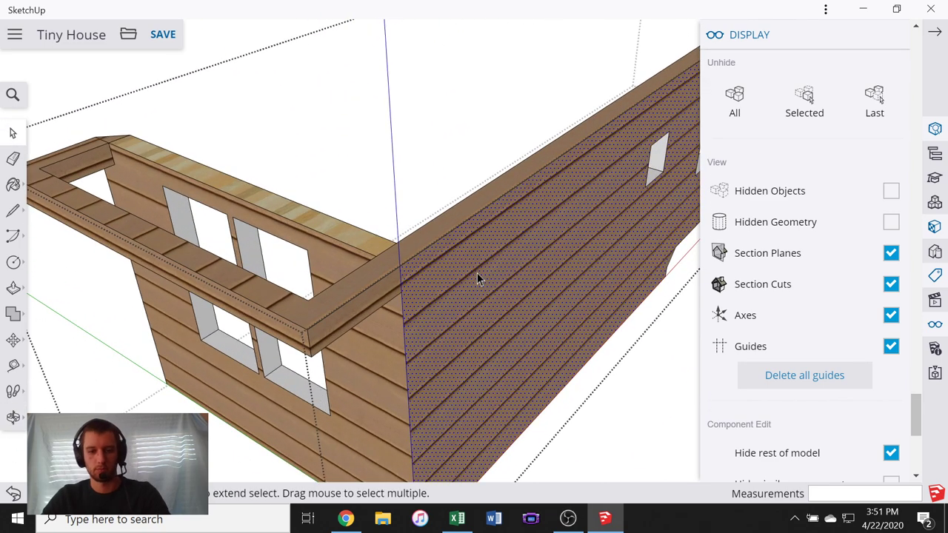
- Draw lines across the joint between the long wall and the windowed end wall, connecting the outer and inner corners
key(l)
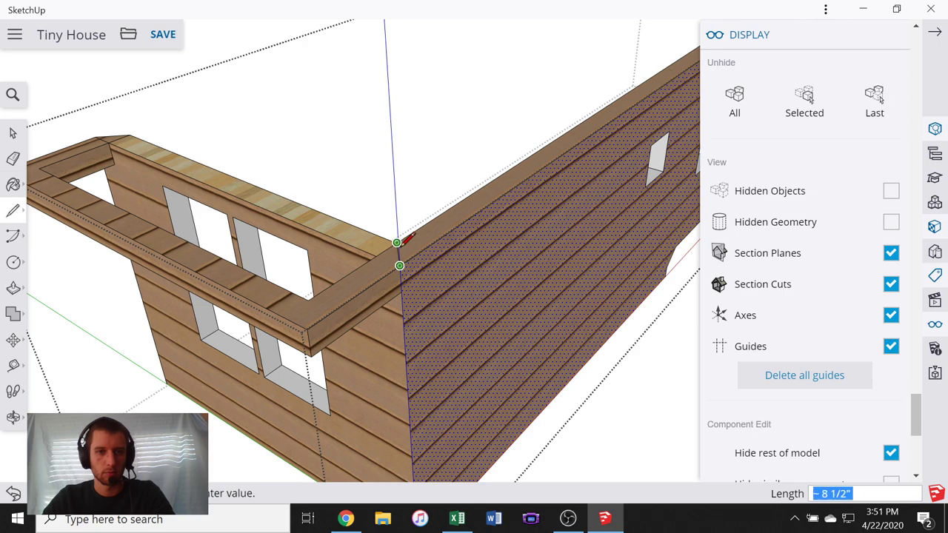
scroll(405, 237, down, 5)
mouse_move(429, 237)
middle_down()
mouse_move(422, 233)
mouse_move(438, 247)
middle_up()
scroll(439, 247, up, 6)
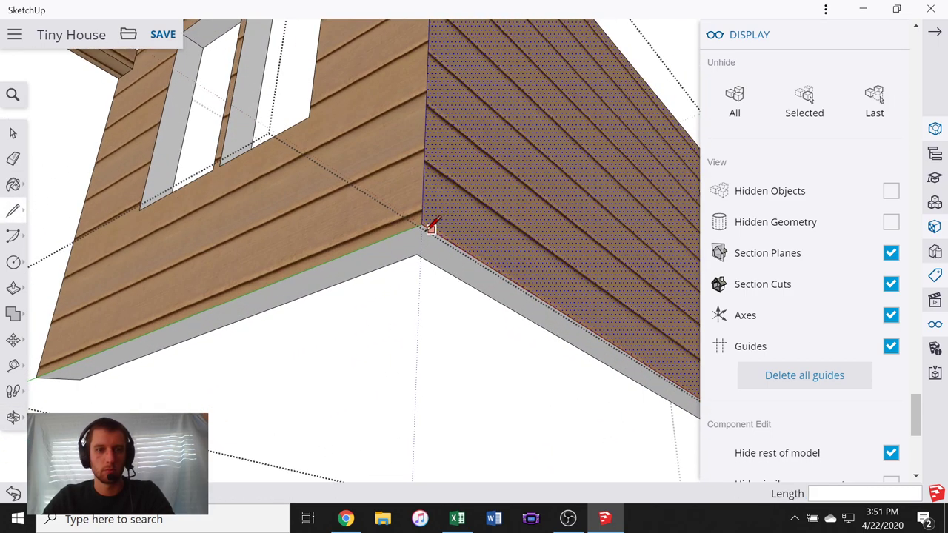
scroll(428, 347, down, 5)
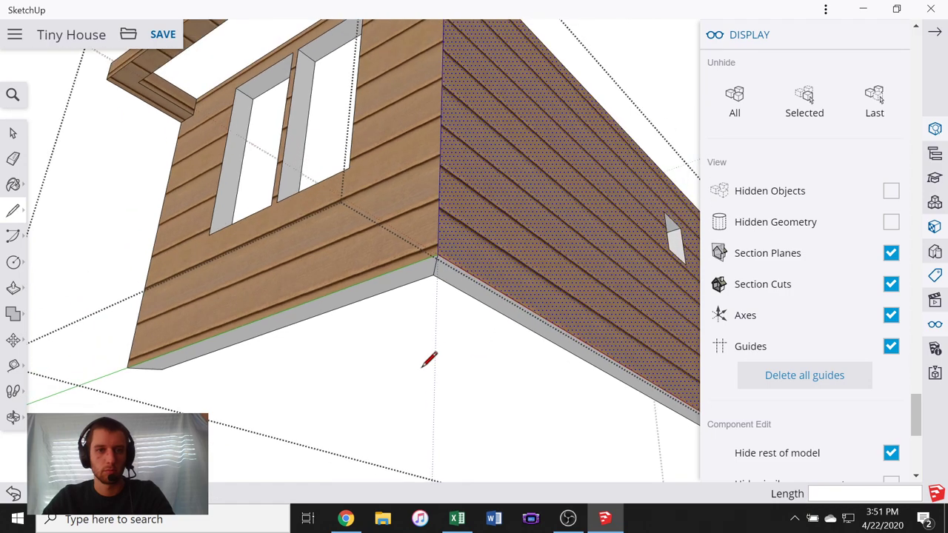
click(13, 133)
middle_drag(218, 228, 307, 430)
middle_drag(496, 416, 471, 215)
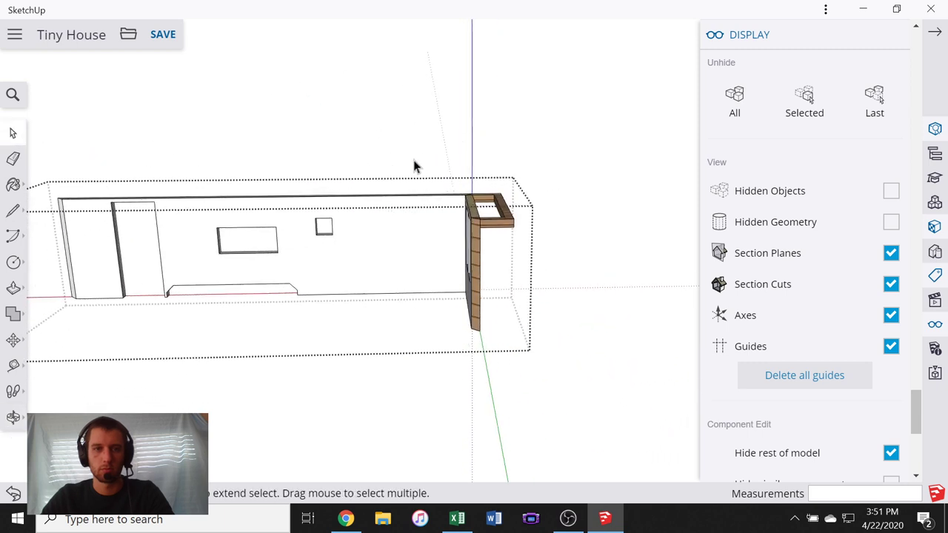
- Tag all geometry of the windowed end wall as Exterior shell Front and close the wall group
click(511, 273)
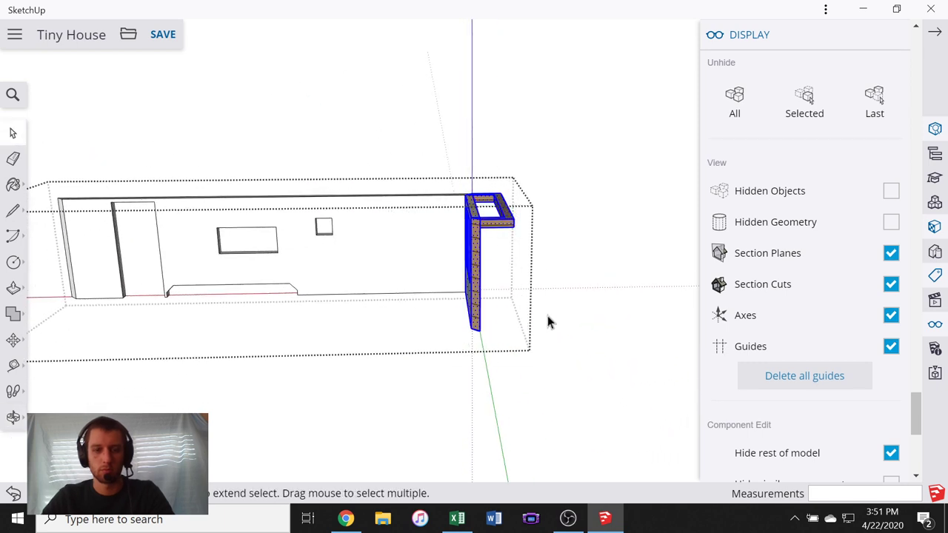
right_click(476, 303)
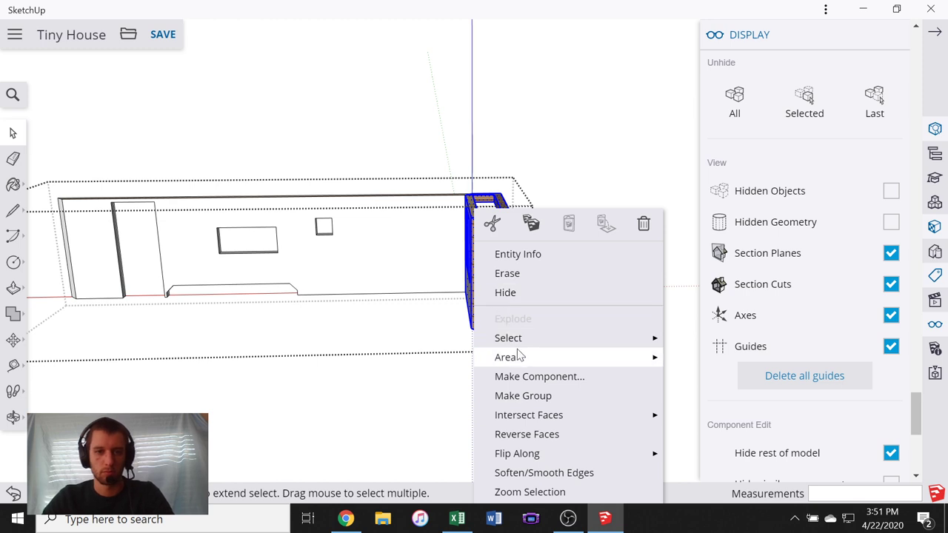
click(518, 254)
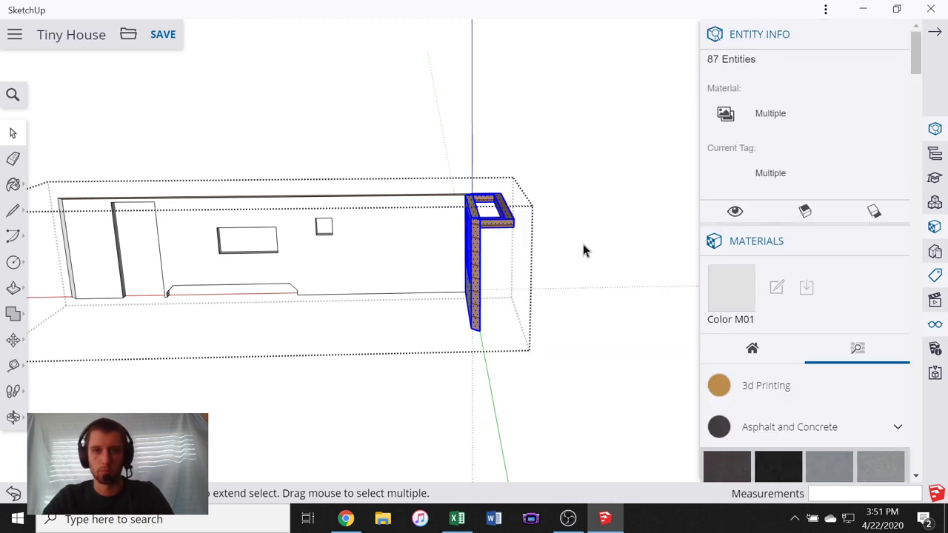
click(807, 175)
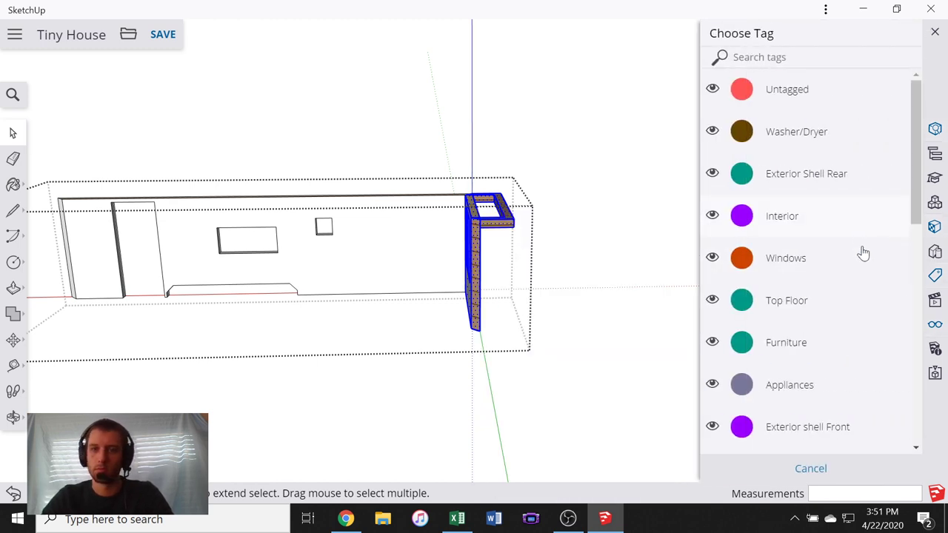
click(798, 435)
click(556, 215)
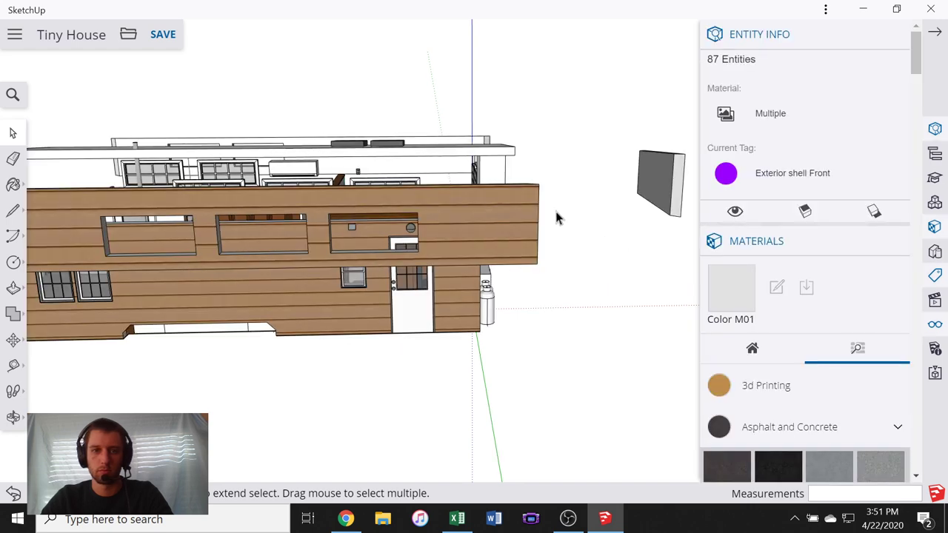
- Reopen the lower exterior shell's wall group and select the entire windowed end wall
middle_drag(582, 187, 614, 246)
double_click(458, 274)
drag(451, 133, 550, 336)
key(m)
click(459, 136)
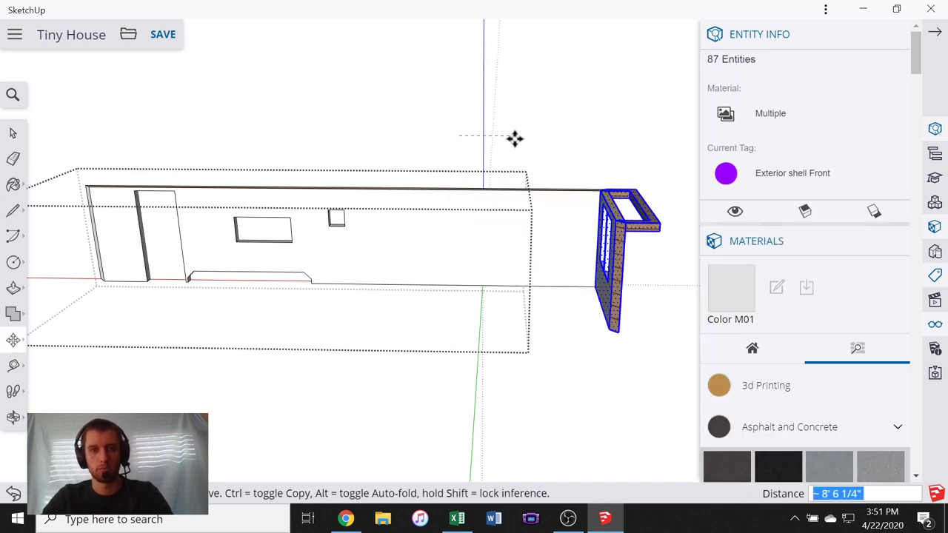
key(Escape)
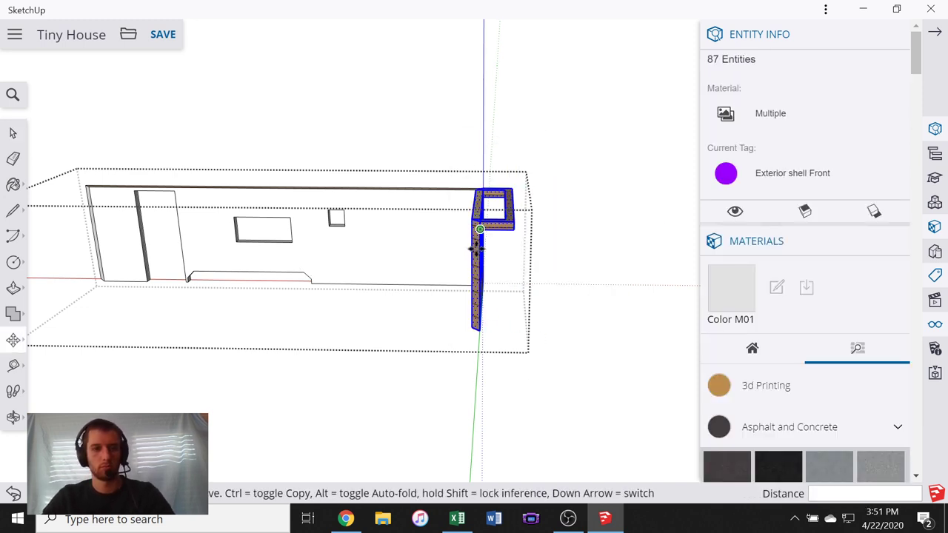
click(14, 135)
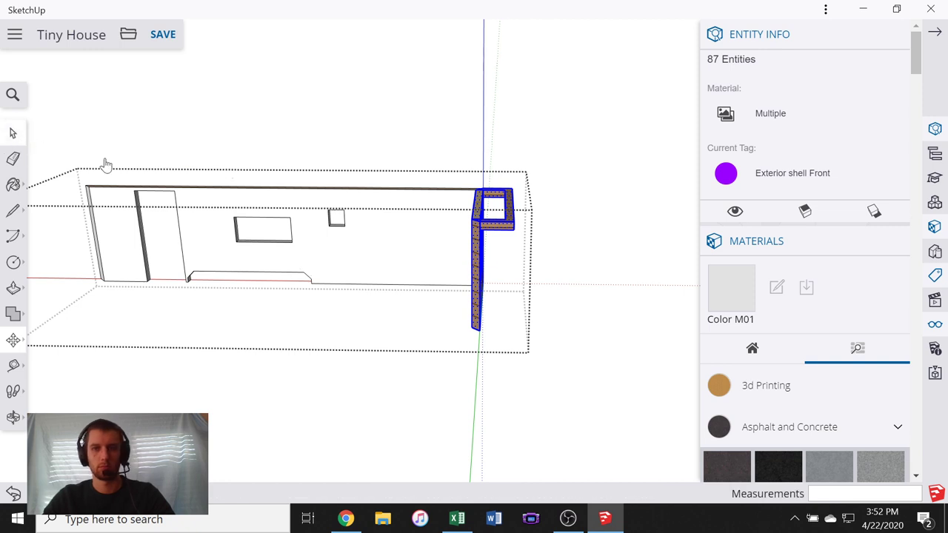
- Group the selected windowed end wall and move the group 10' outward along the red axis
right_click(474, 264)
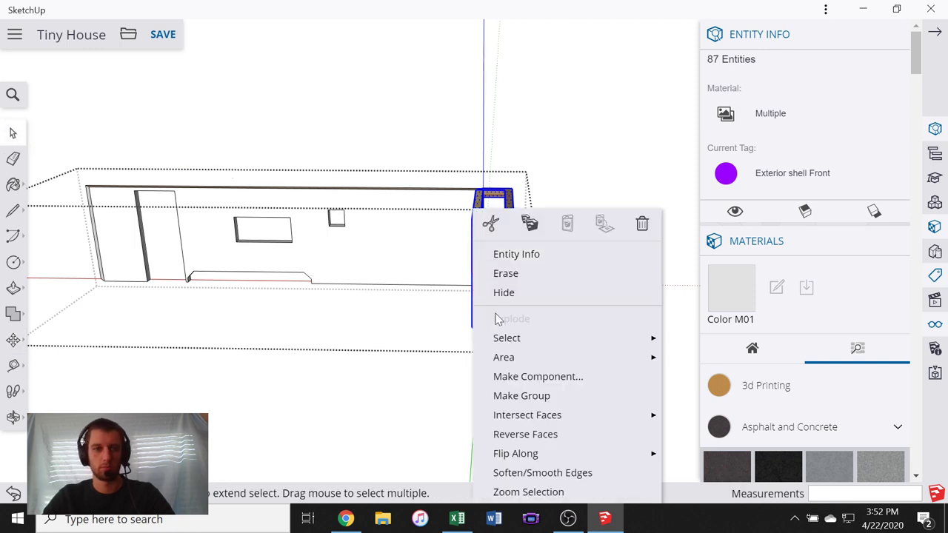
click(523, 395)
key(m)
click(469, 87)
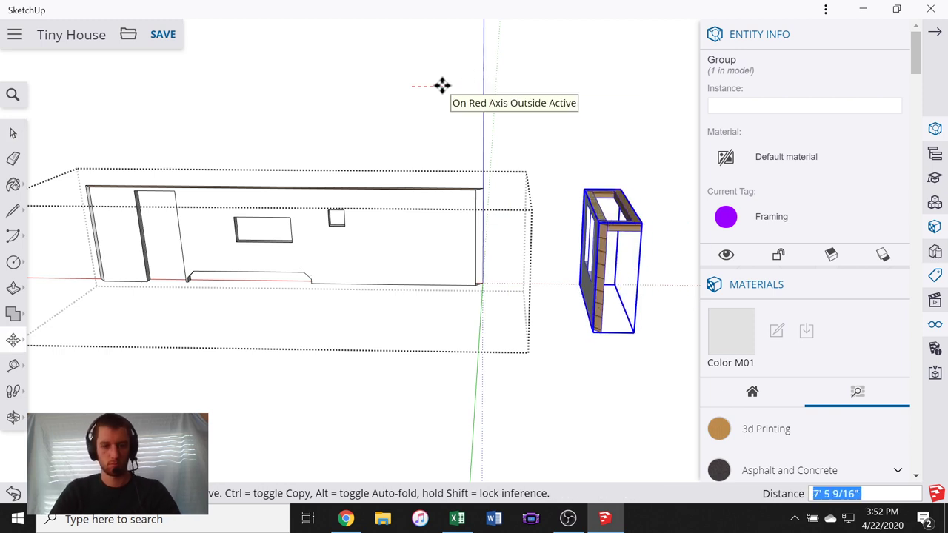
text(10')
key(Return)
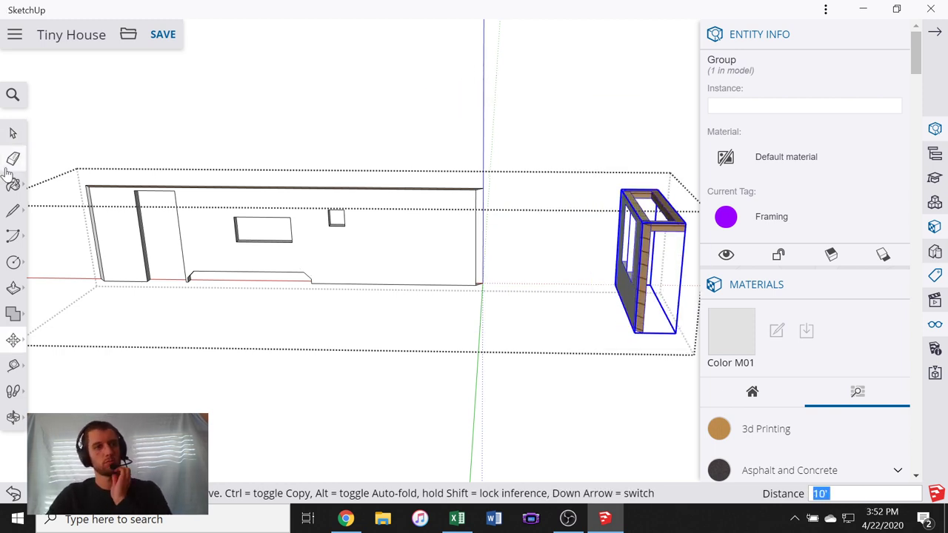
click(13, 132)
- Select the entire long wall with the door opening, tag it as Exterior shell Front, and put the side panel away
middle_drag(489, 211, 468, 266)
scroll(511, 309, up, 5)
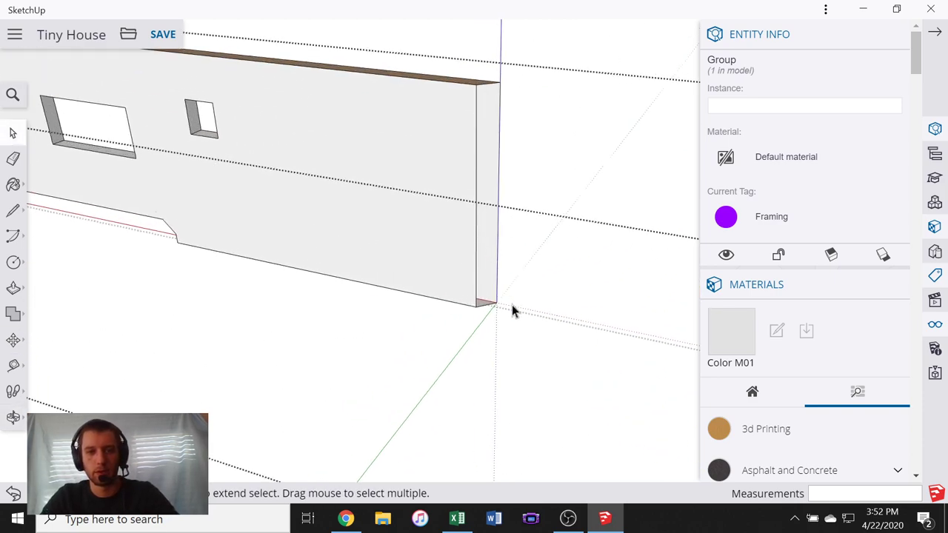
click(482, 264)
scroll(544, 267, down, 4)
middle_drag(554, 290, 366, 255)
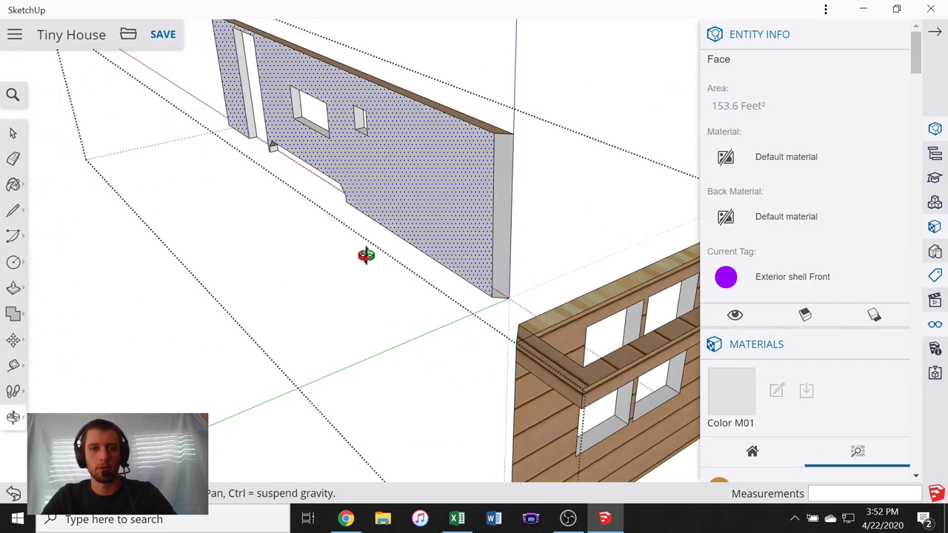
scroll(366, 255, down, 5)
middle_drag(595, 232, 370, 248)
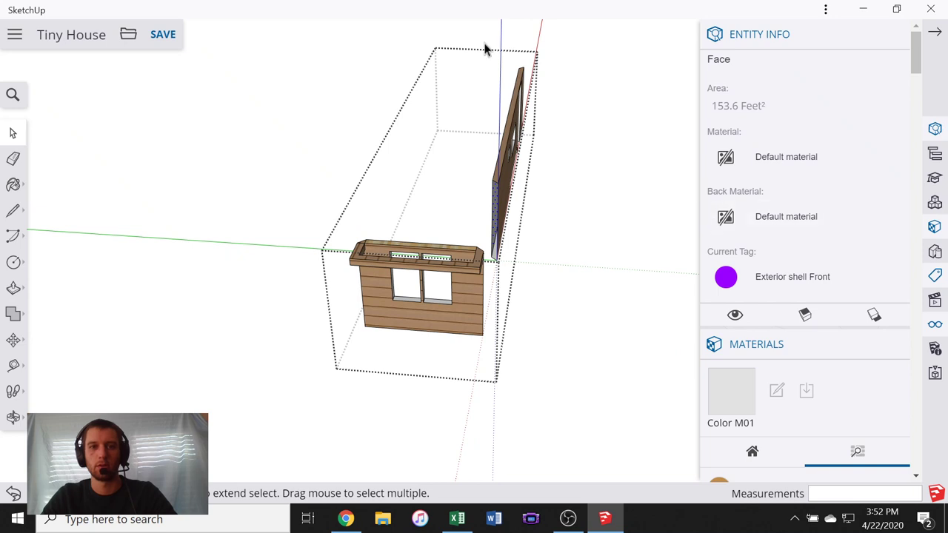
drag(598, 267, 598, 268)
middle_drag(597, 268, 422, 245)
right_click(543, 208)
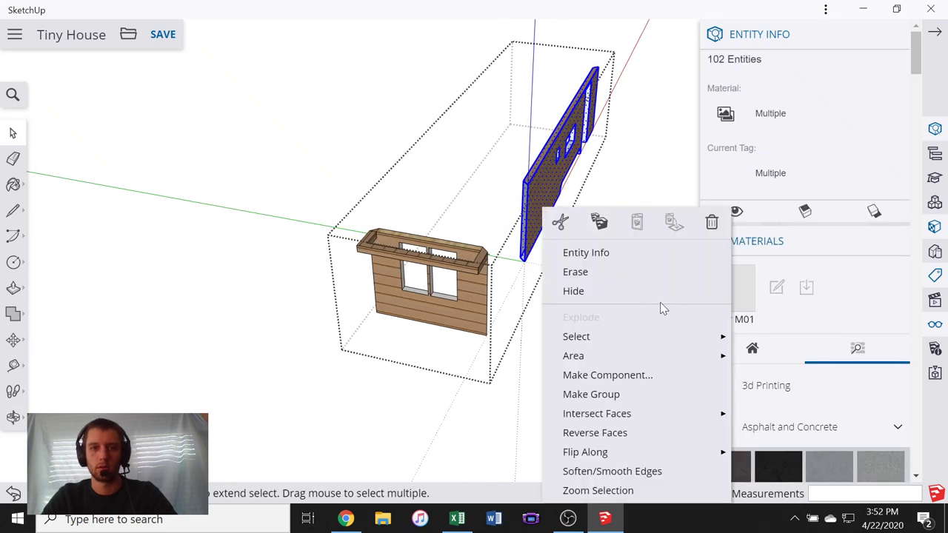
click(657, 255)
click(807, 172)
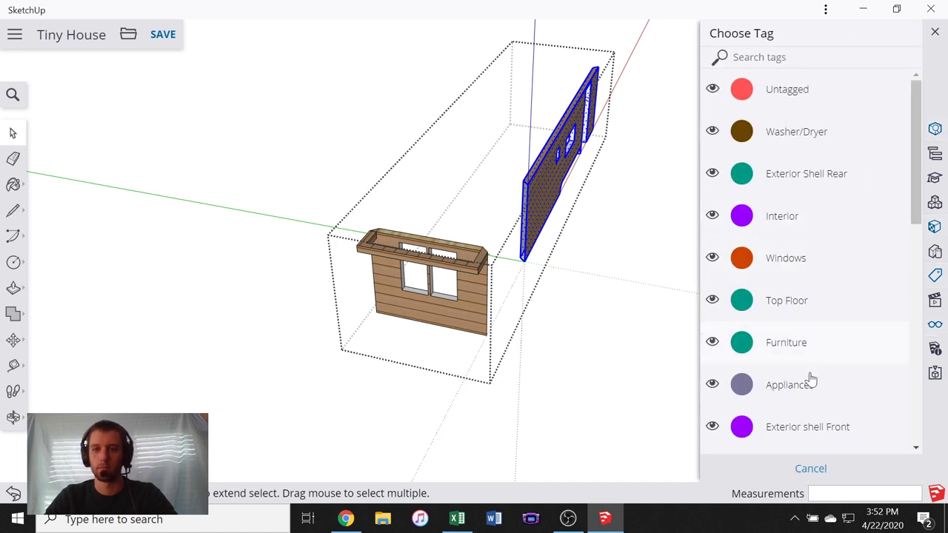
click(806, 428)
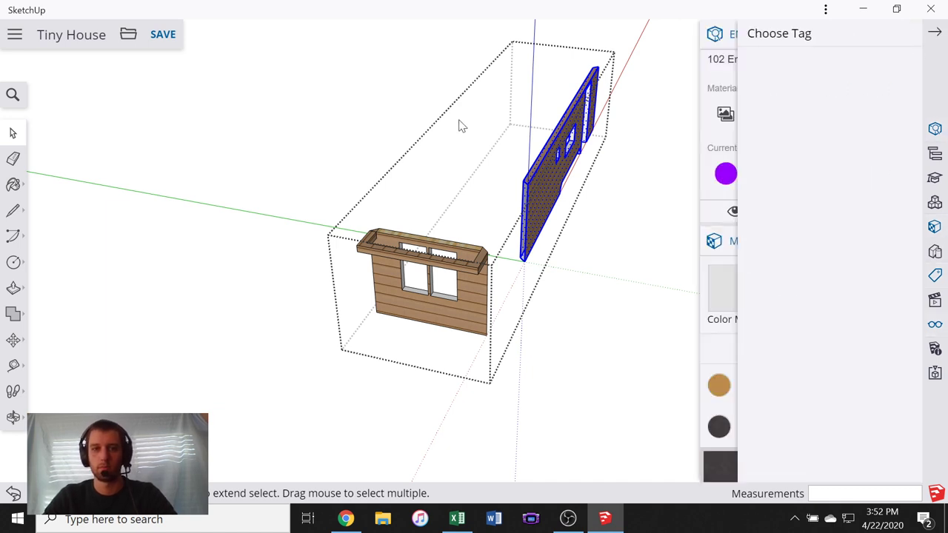
click(936, 34)
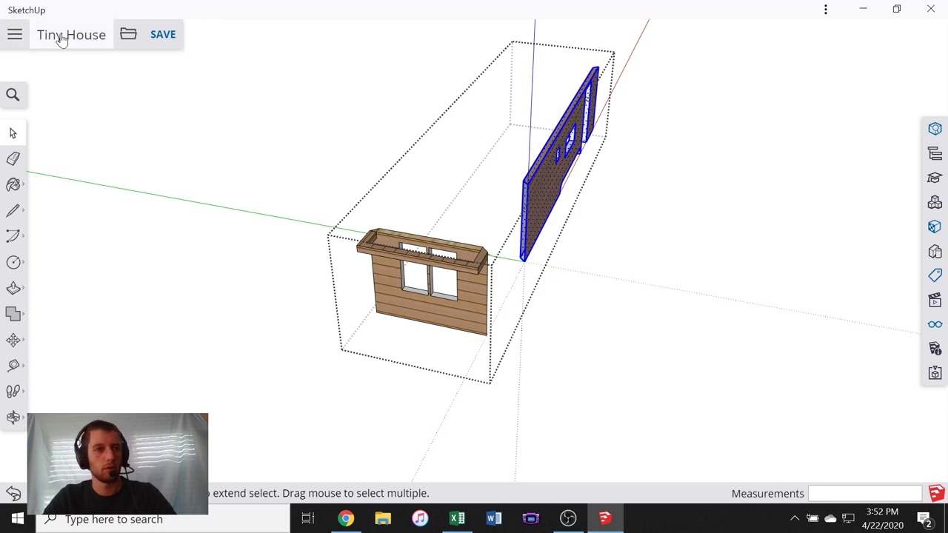
- Move the selected long wall 10' outward along the green axis, away from the house
scroll(535, 209, up, 1)
middle_drag(535, 208, 470, 222)
key(m)
click(469, 222)
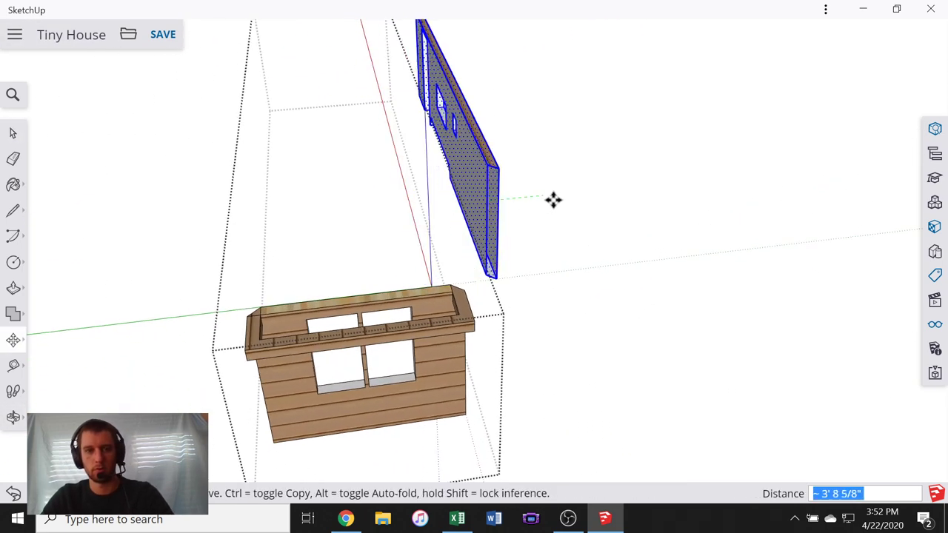
text(10')
key(Return)
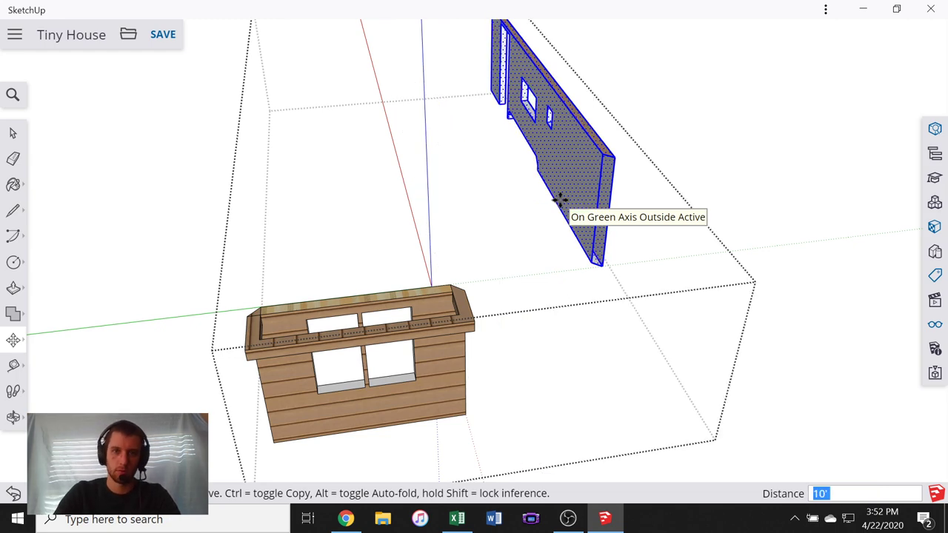
click(13, 134)
middle_drag(708, 281, 444, 229)
- Switch to OBS, start a recording, and return to the Tiny House model in SketchUp
click(568, 519)
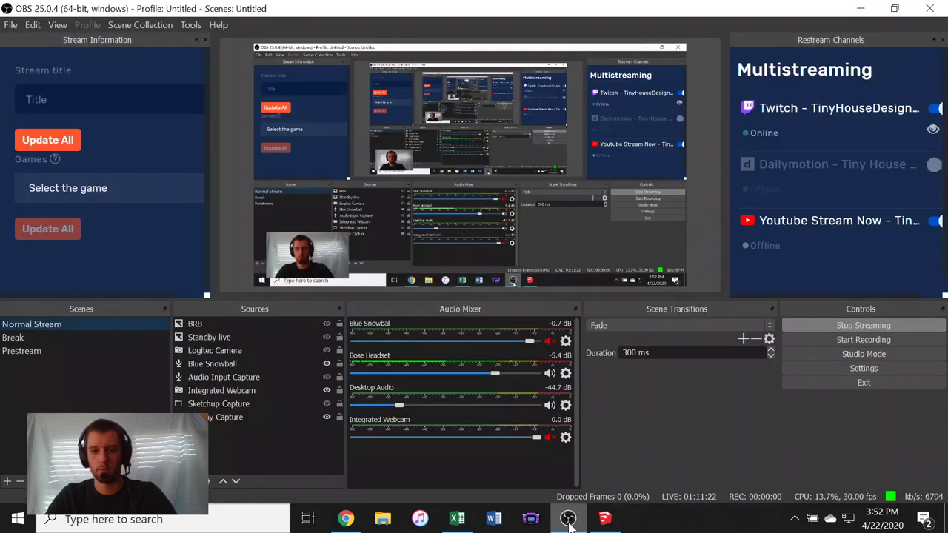
click(864, 338)
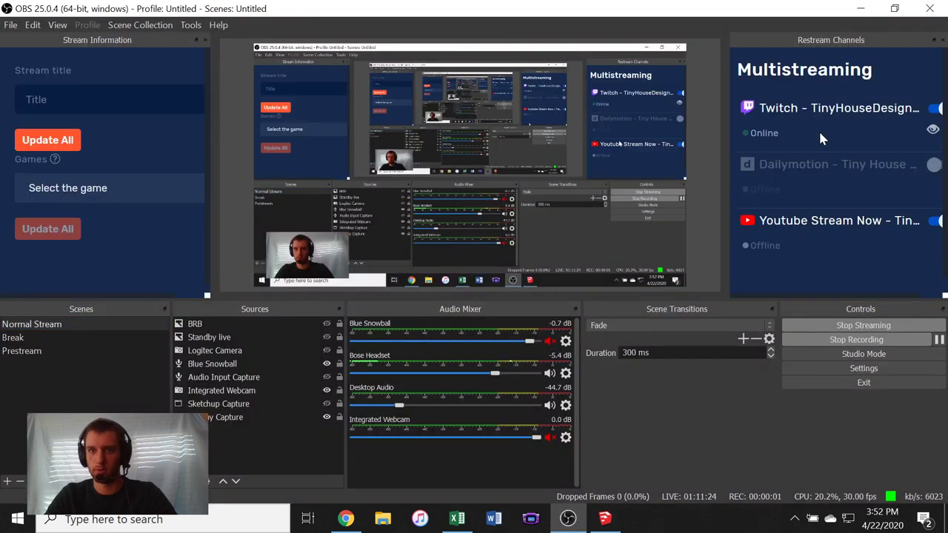
click(858, 9)
- Close the open end of the moved long wall with a 7' line along its outer vertical edge, and exit the group
middle_drag(529, 153, 636, 289)
scroll(667, 250, up, 4)
click(672, 255)
scroll(636, 299, up, 3)
scroll(636, 305, down, 5)
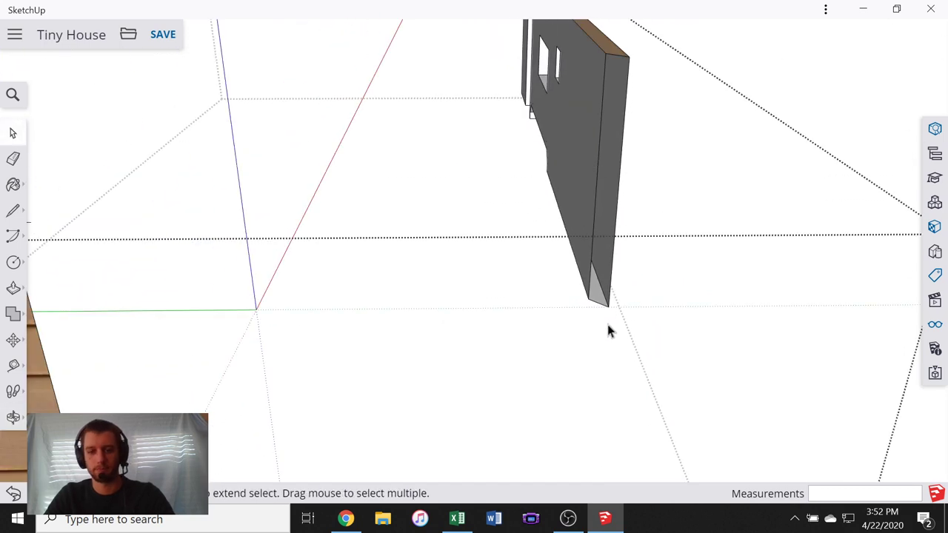
key(l)
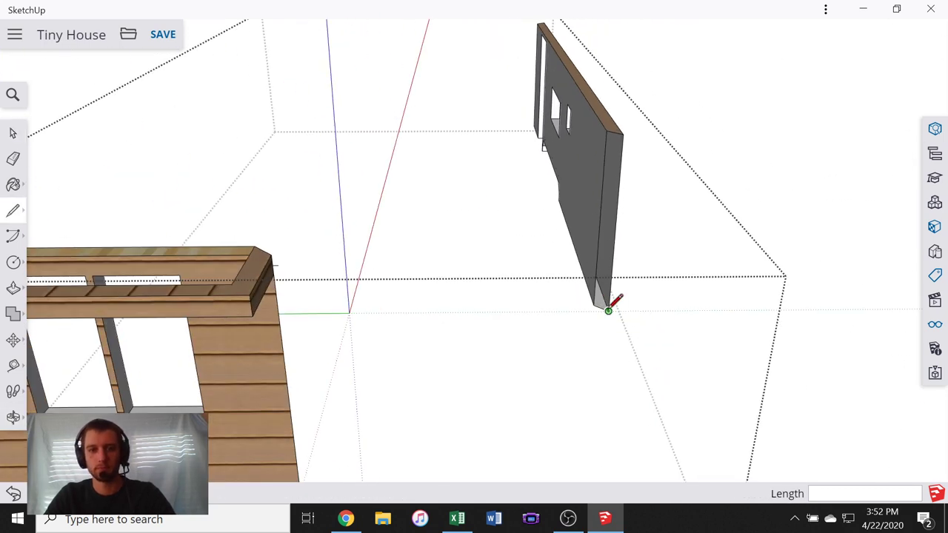
click(625, 137)
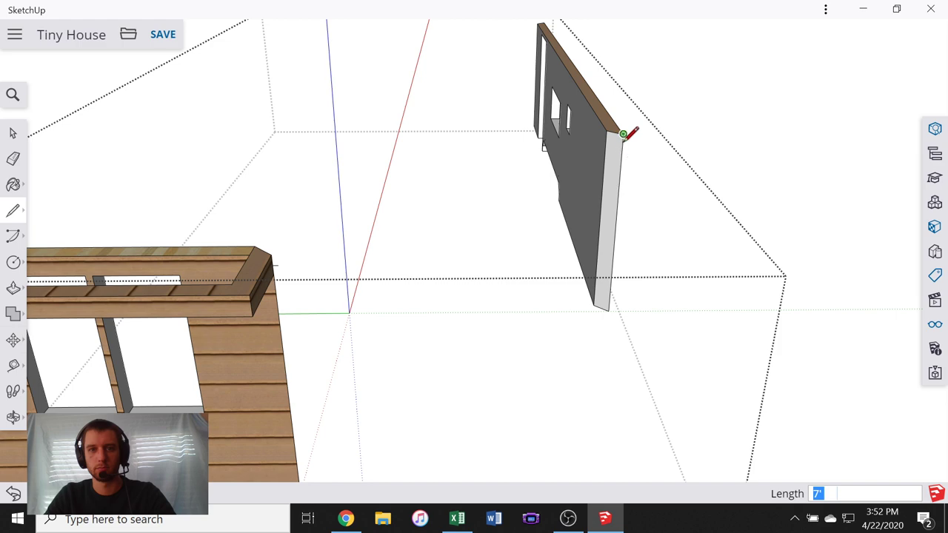
scroll(624, 222, down, 4)
middle_drag(624, 271, 112, 84)
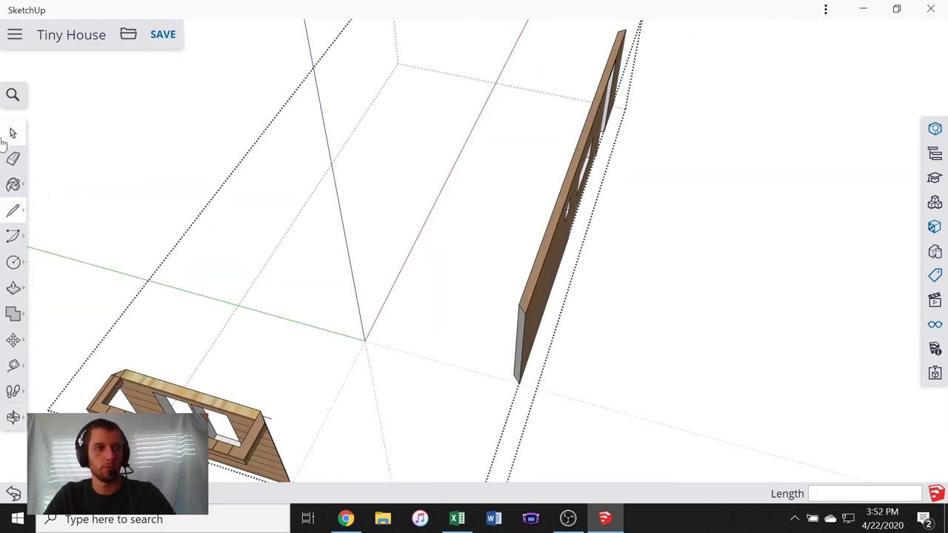
click(771, 176)
- Open the remaining lower shell wall group for editing, viewing its long wall and attached windowed end wall from outside
scroll(748, 168, down, 5)
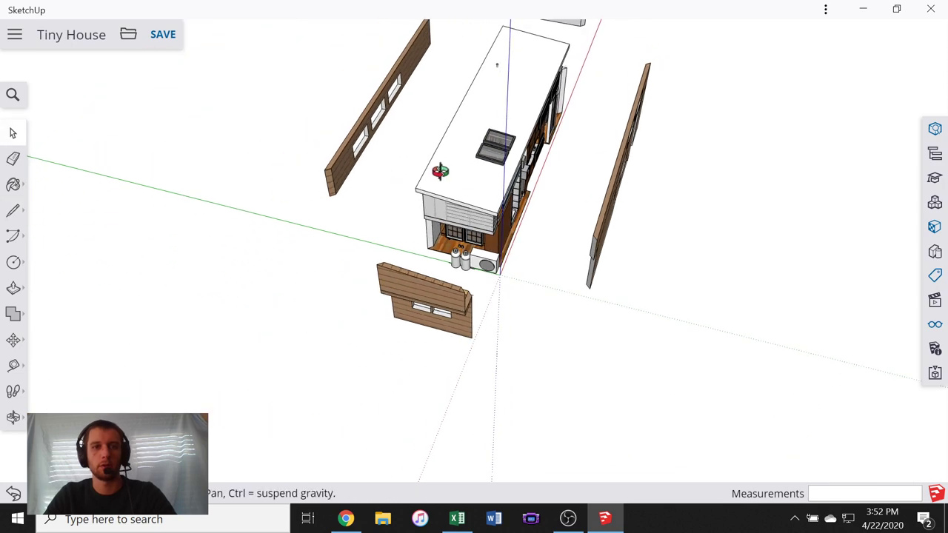
middle_drag(439, 171, 501, 104)
scroll(531, 212, up, 5)
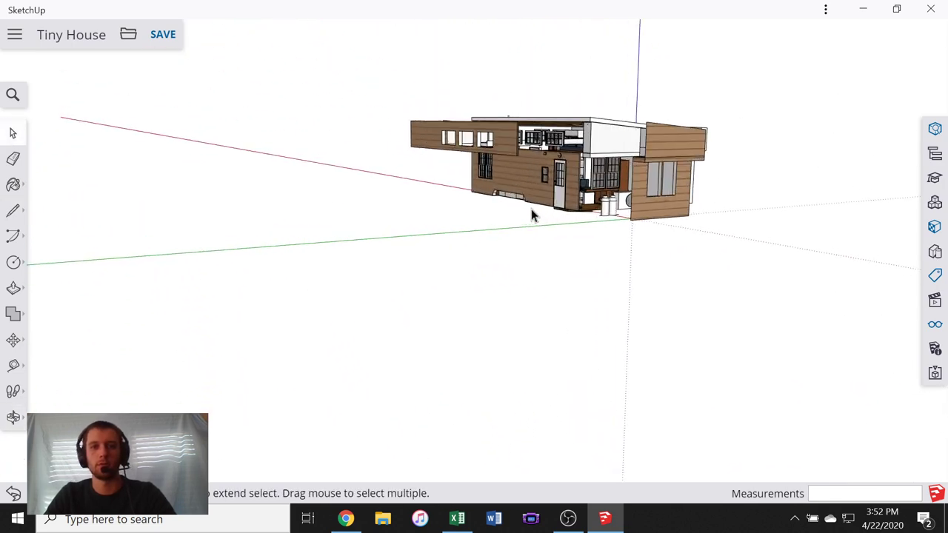
click(522, 164)
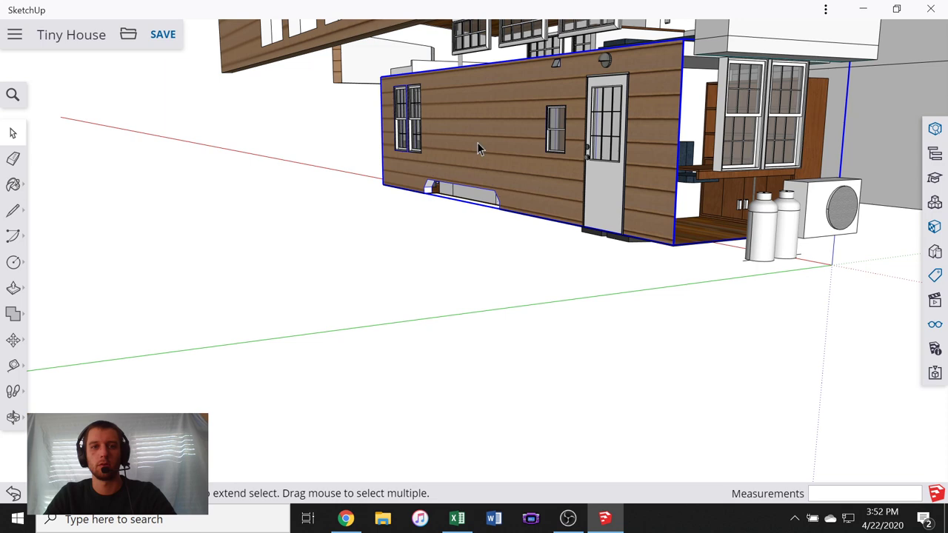
double_click(613, 145)
middle_drag(604, 141, 366, 239)
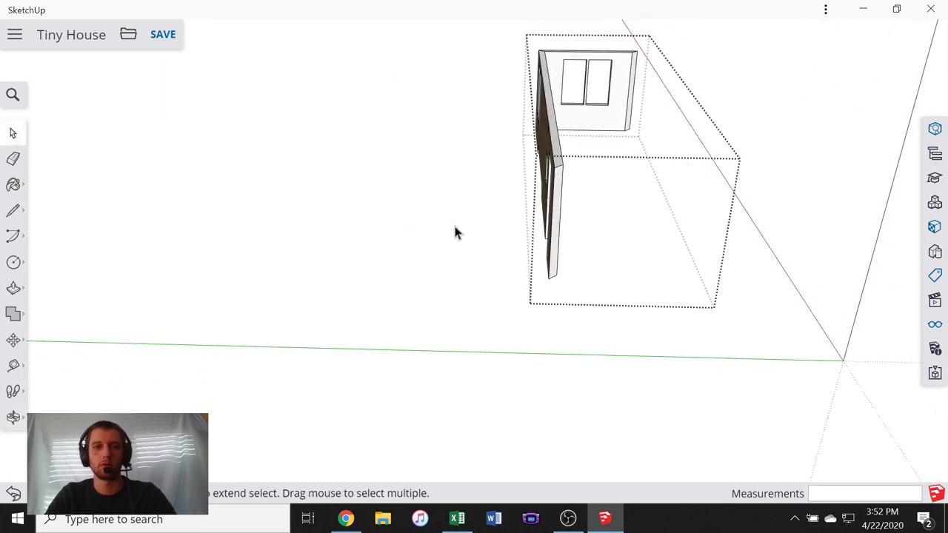
middle_drag(454, 224, 317, 133)
scroll(345, 219, down, 4)
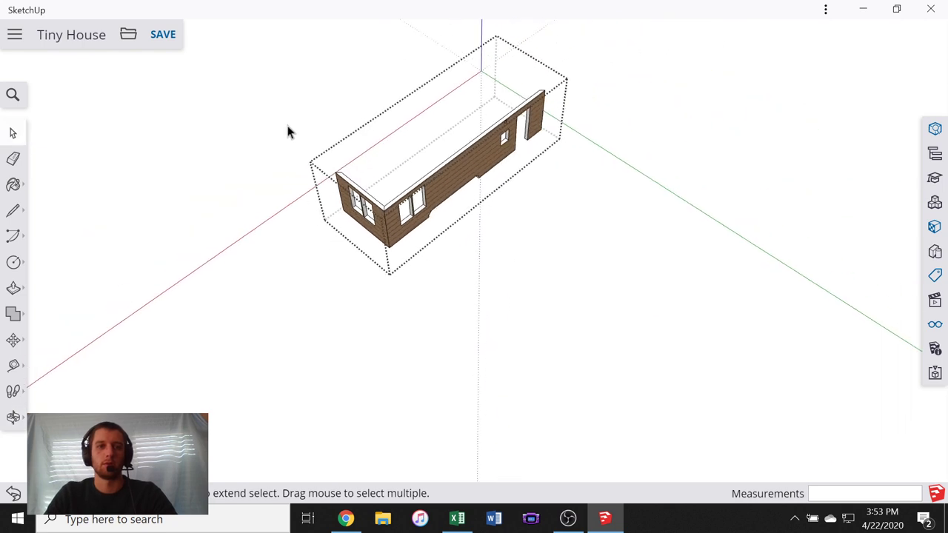
- Tag all geometry of the remaining long wall and end wall as Exterior Shell Rear, and close the group
drag(297, 106, 690, 327)
drag(331, 74, 689, 378)
right_click(447, 175)
click(490, 219)
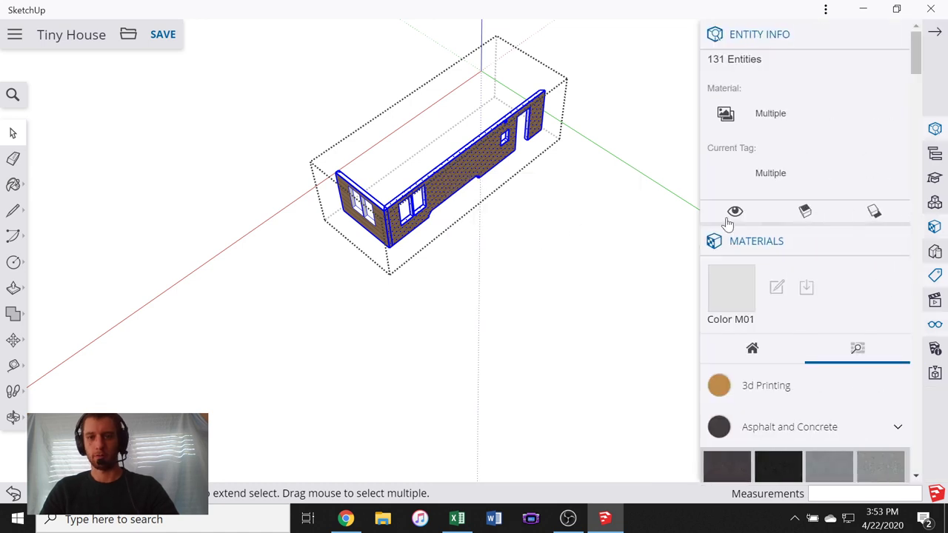
click(835, 178)
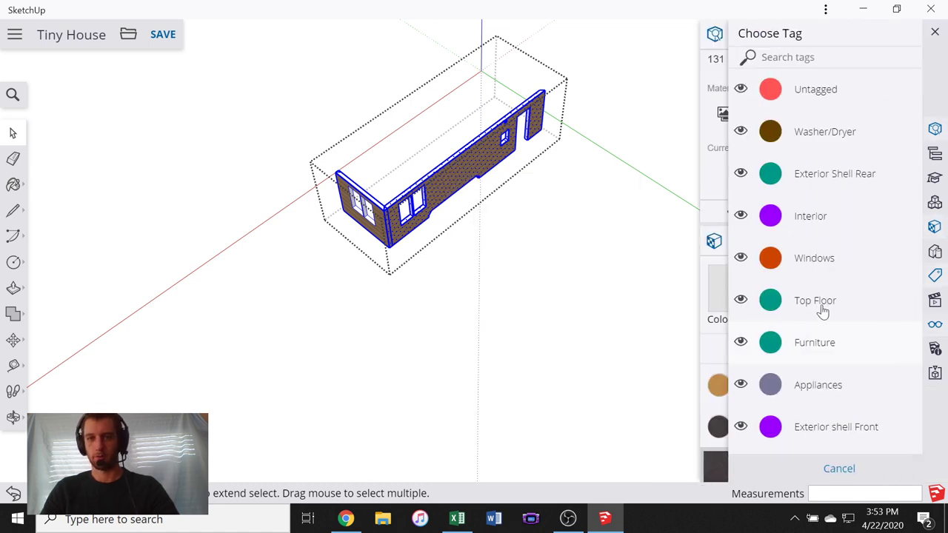
click(830, 178)
click(506, 277)
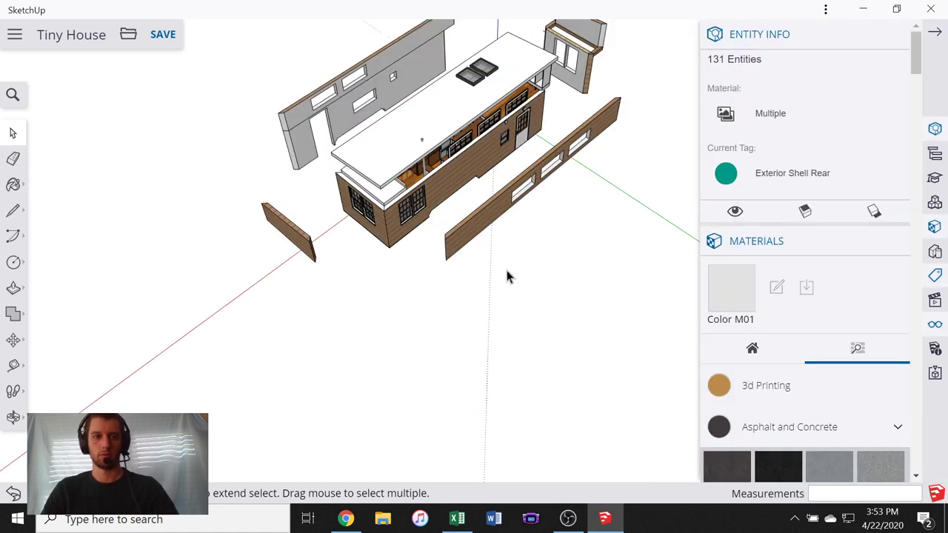
- Reopen the remaining lower wall group for editing, viewing the corner between the end wall and the long wall
middle_drag(447, 194, 422, 119)
scroll(348, 259, up, 4)
double_click(348, 259)
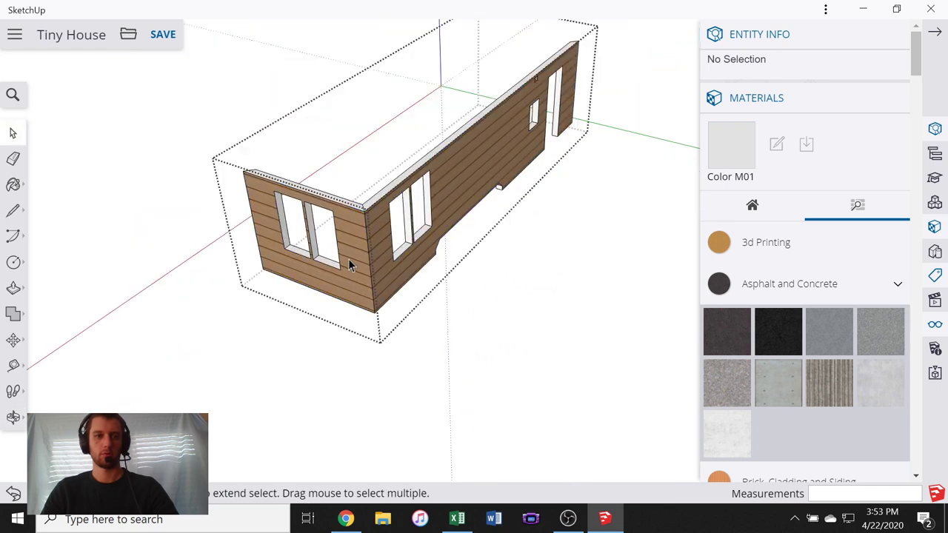
scroll(312, 164, up, 1)
drag(372, 310, 416, 417)
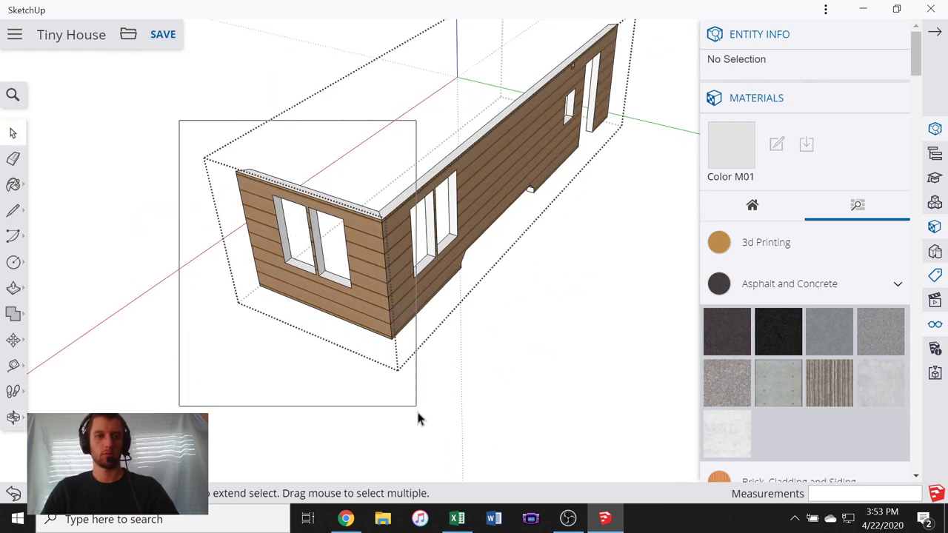
middle_drag(232, 307, 635, 353)
key(m)
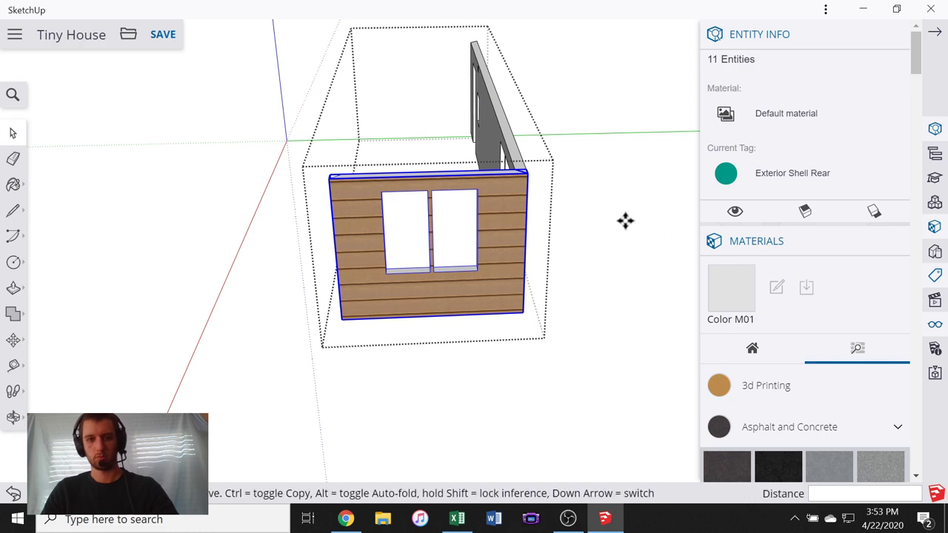
click(588, 198)
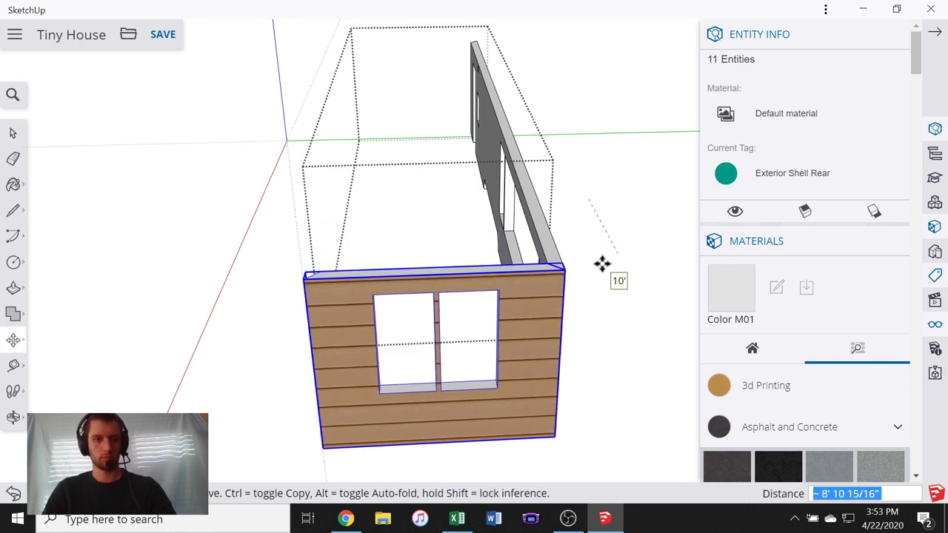
key(Escape)
- Select only the windowed end wall's geometry and make it a group
middle_drag(434, 305, 109, 193)
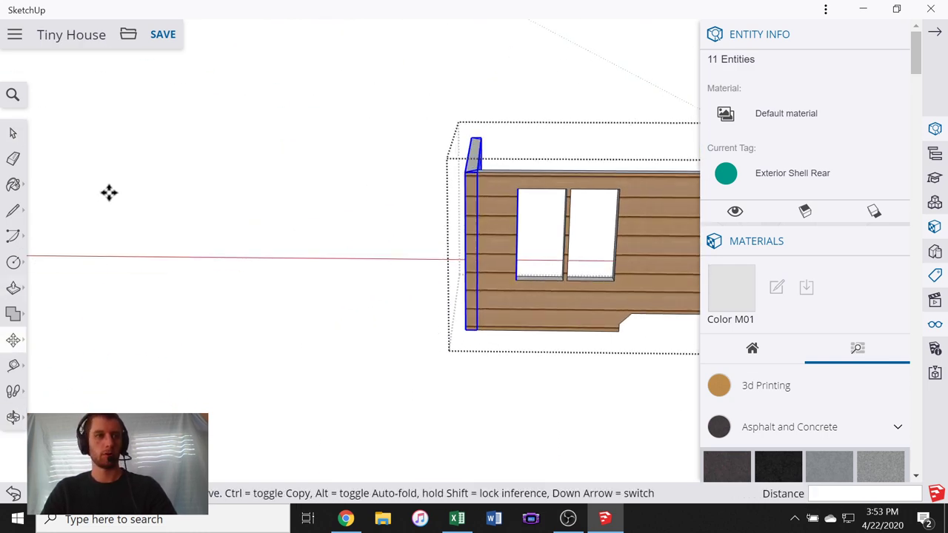
click(13, 134)
drag(385, 118, 465, 353)
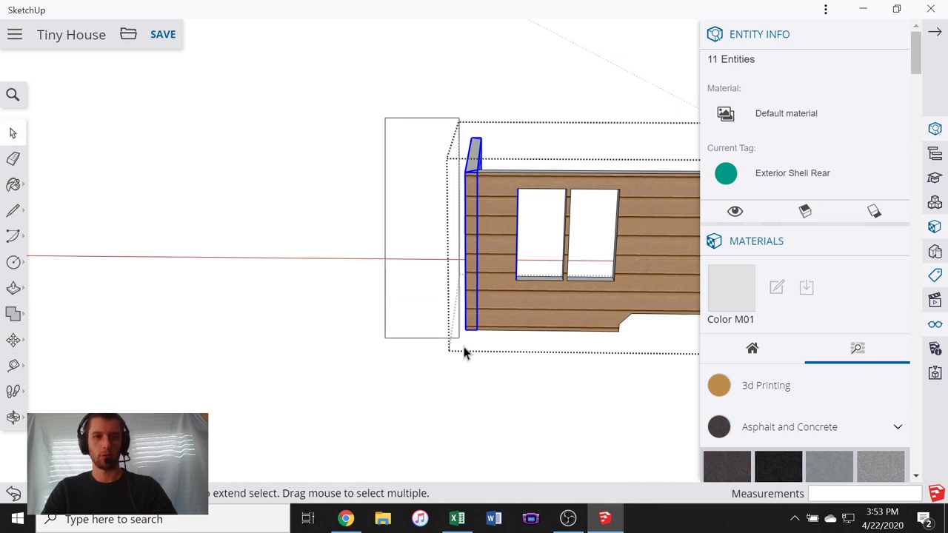
drag(511, 402, 511, 402)
right_click(470, 158)
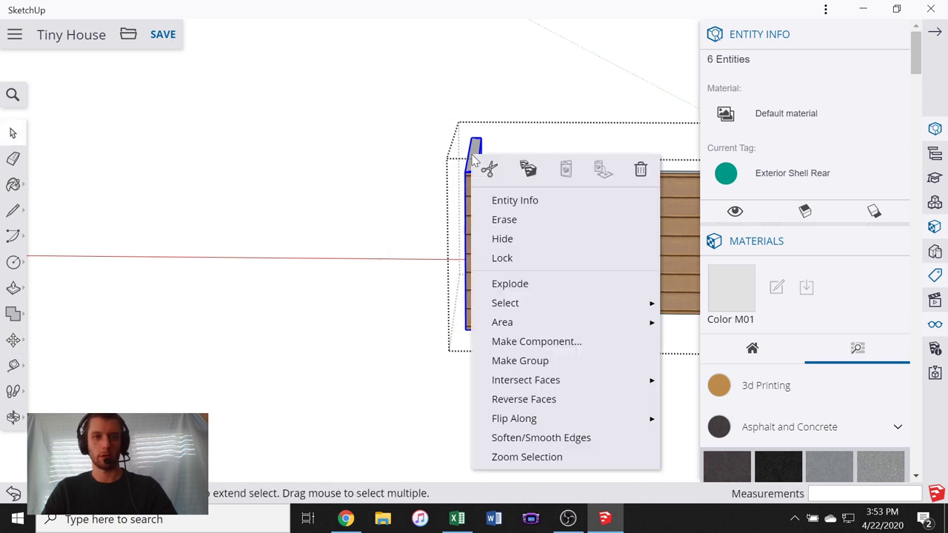
click(503, 360)
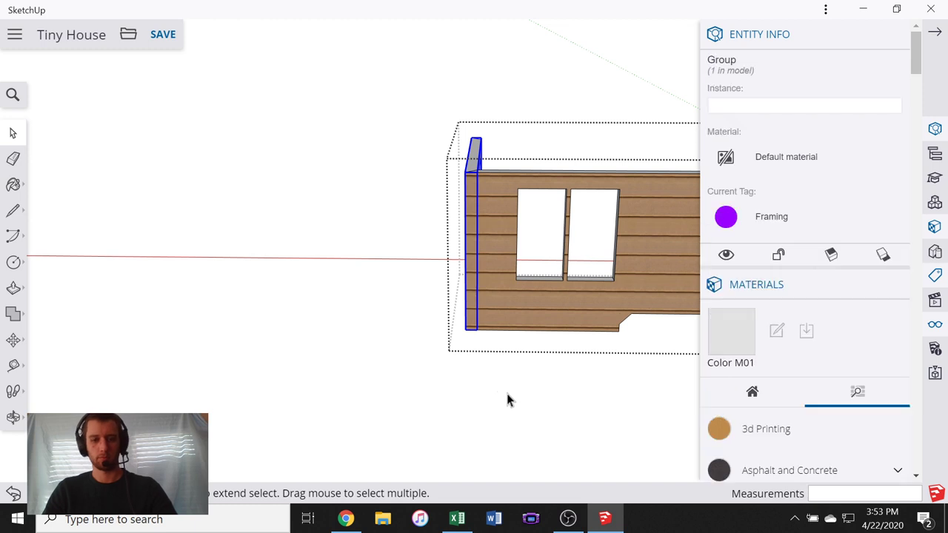
- Move the grouped end wall 10' outward along the red axis and close the enclosing wall group
key(m)
click(567, 390)
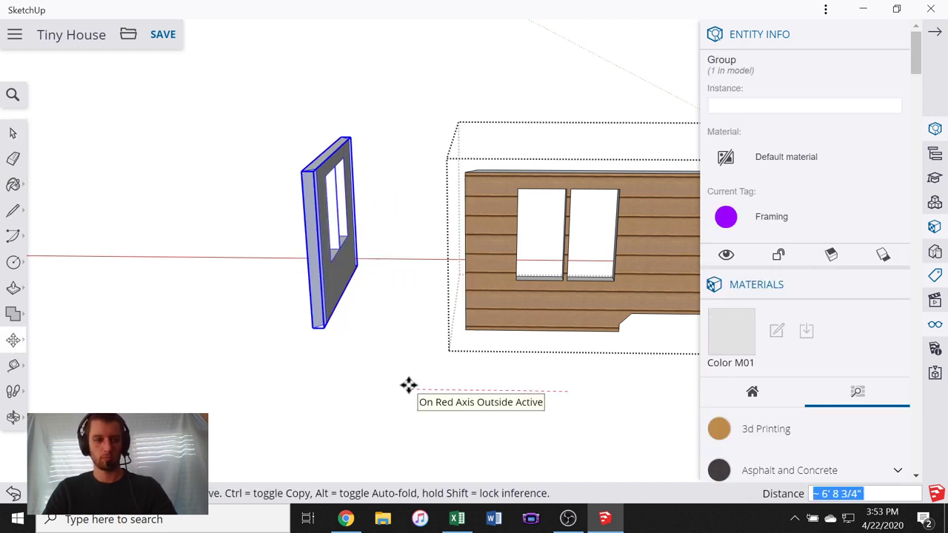
text(10')
key(Return)
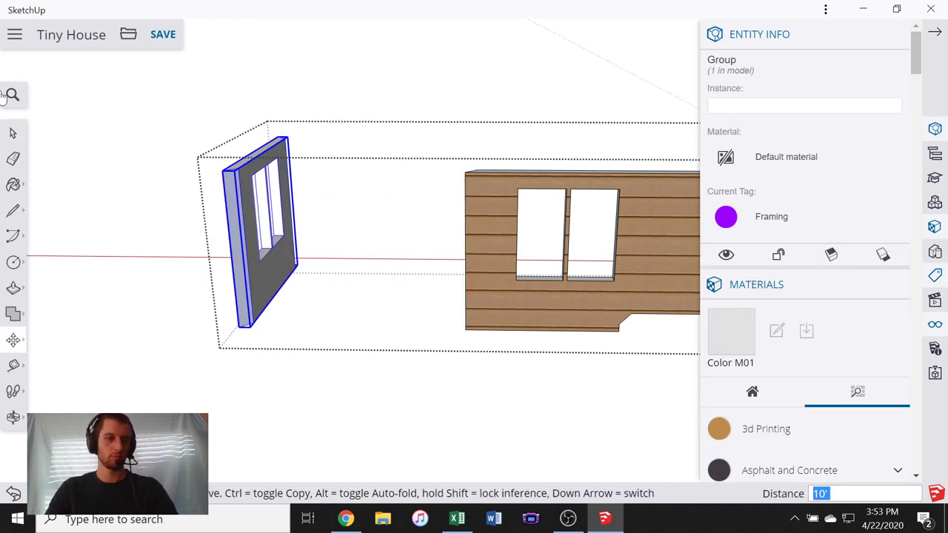
click(11, 132)
click(510, 433)
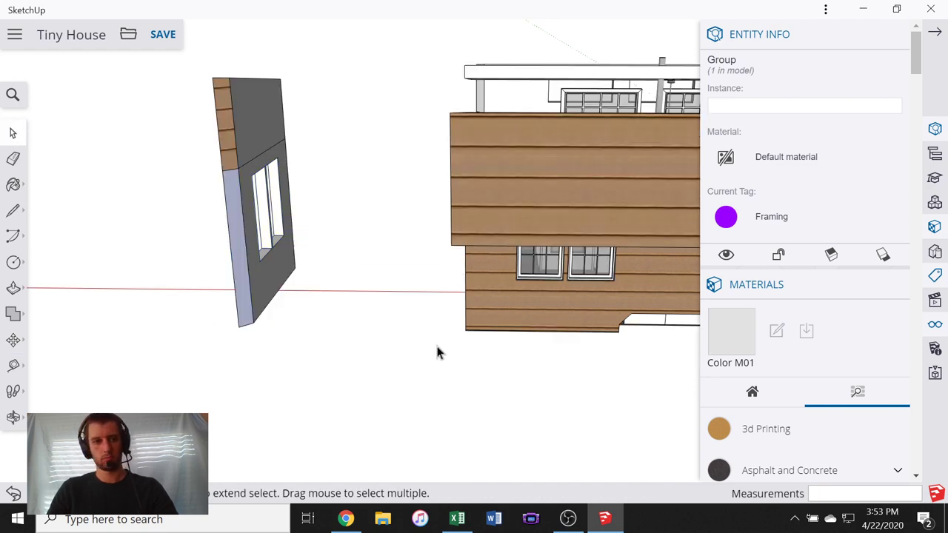
- Reopen the rear shell group containing the long wall and the moved end wall for editing
scroll(435, 342, down, 2)
middle_drag(323, 166, 280, 291)
scroll(294, 266, up, 5)
scroll(290, 265, down, 4)
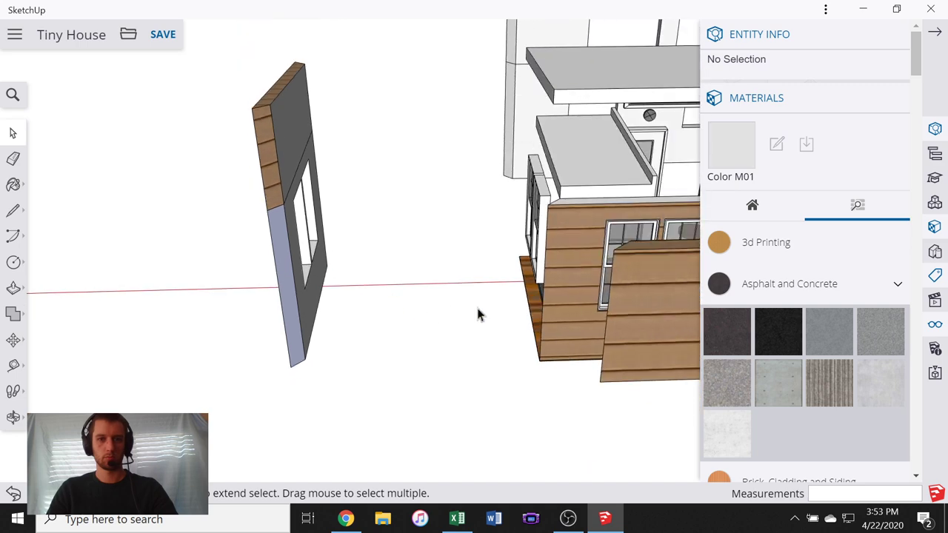
scroll(569, 289, up, 3)
click(592, 228)
scroll(469, 284, down, 3)
click(571, 276)
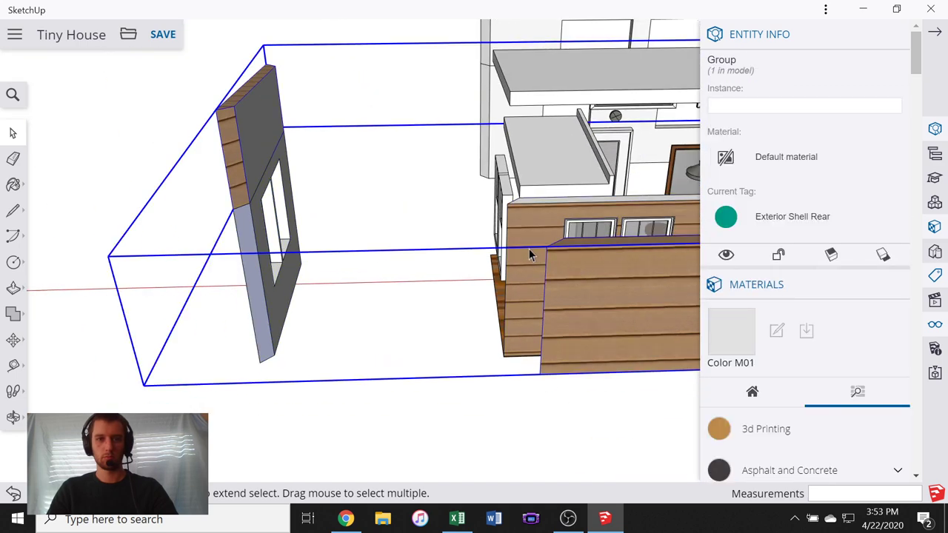
click(524, 242)
double_click(524, 241)
scroll(524, 242, down, 1)
- Make Exterior Shell Rear the active tag for new geometry
middle_drag(424, 249, 465, 269)
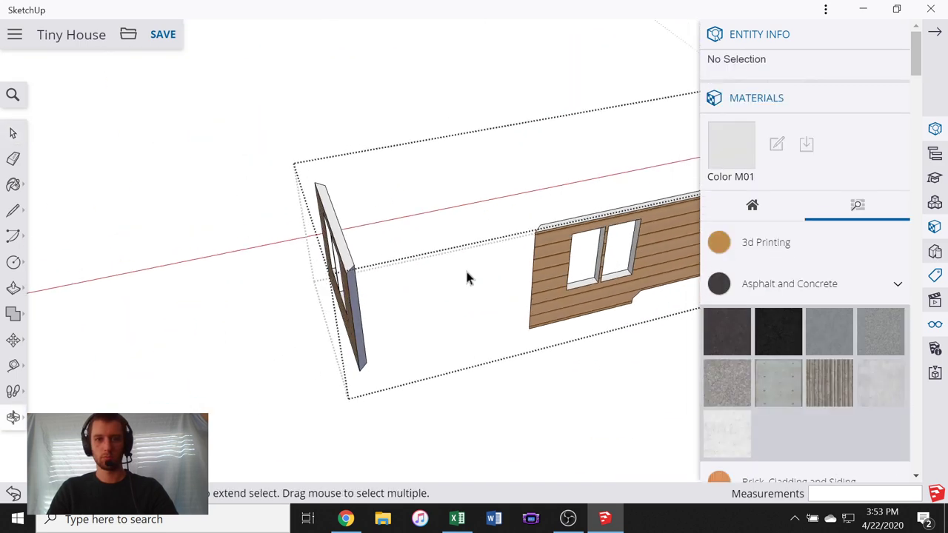
scroll(463, 267, down, 3)
middle_drag(303, 248, 397, 249)
scroll(397, 249, down, 2)
scroll(496, 202, up, 3)
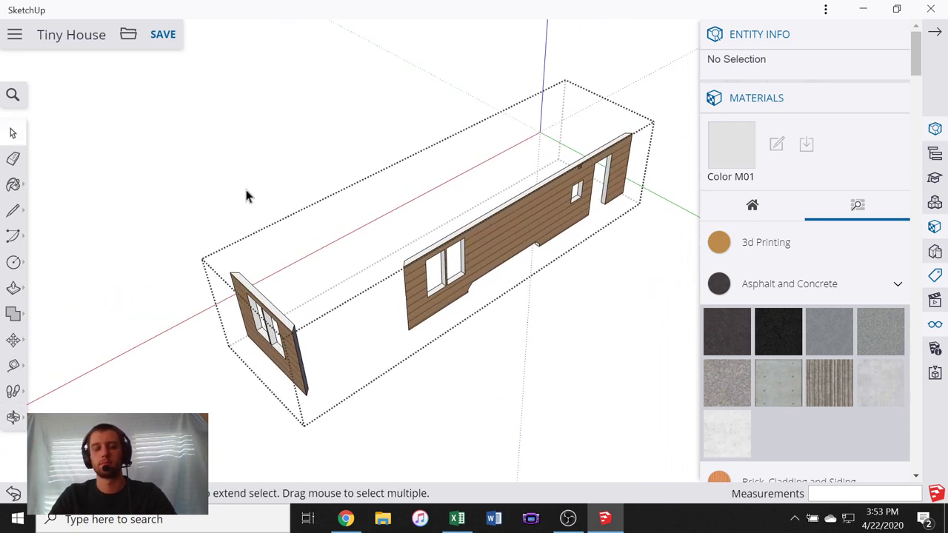
middle_drag(245, 186, 465, 368)
scroll(493, 215, up, 2)
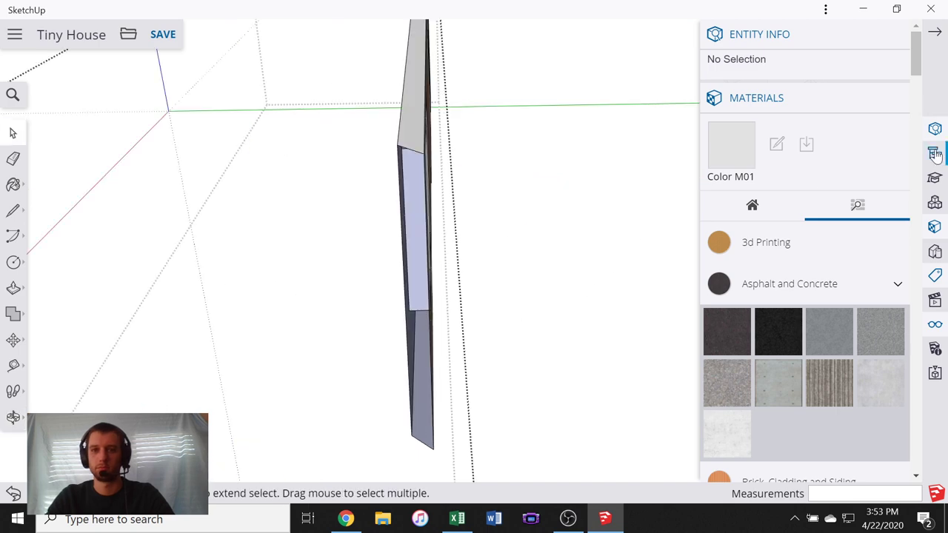
click(935, 280)
scroll(793, 211, down, 9)
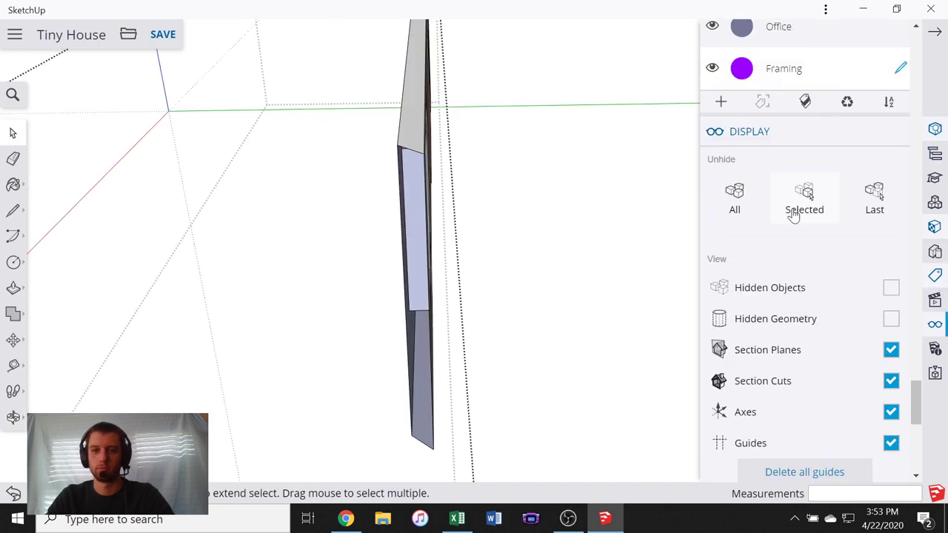
scroll(790, 213, up, 3)
scroll(793, 213, up, 8)
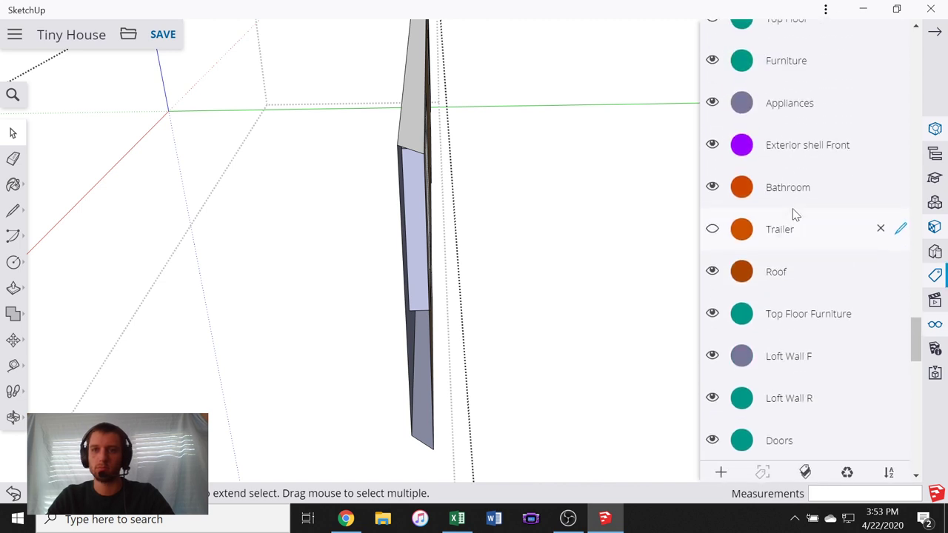
scroll(818, 218, up, 3)
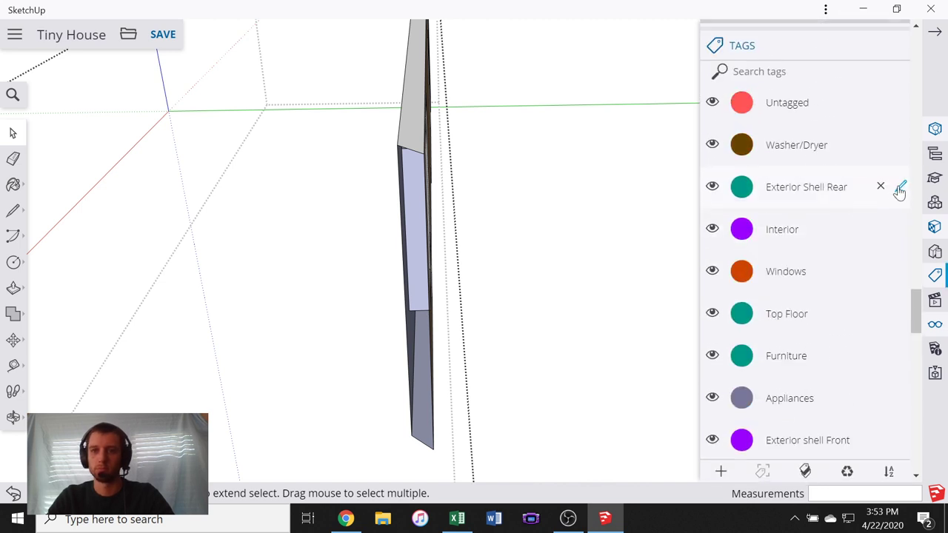
- Select all geometry of the long wall without the end wall and show its entity info
middle_drag(666, 227, 478, 276)
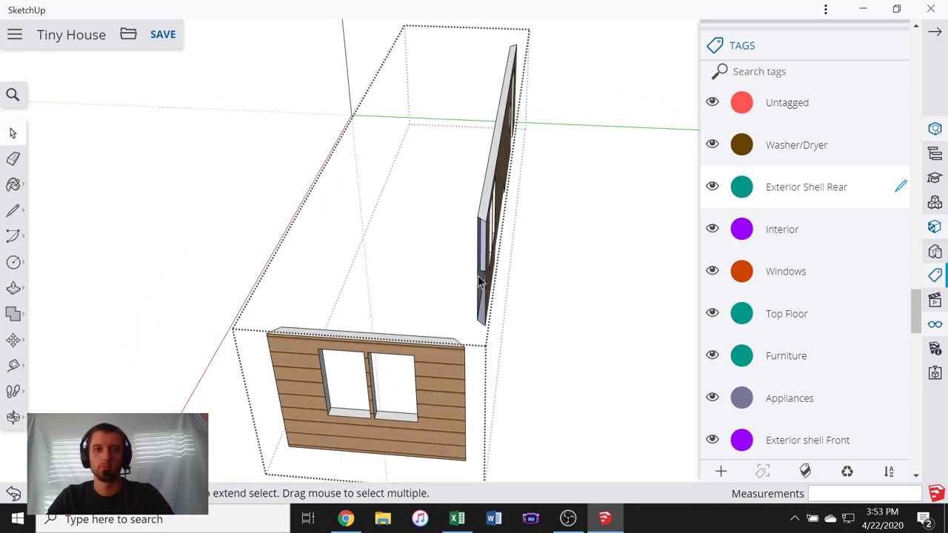
middle_drag(541, 227, 404, 117)
scroll(404, 117, down, 2)
middle_drag(492, 217, 308, 215)
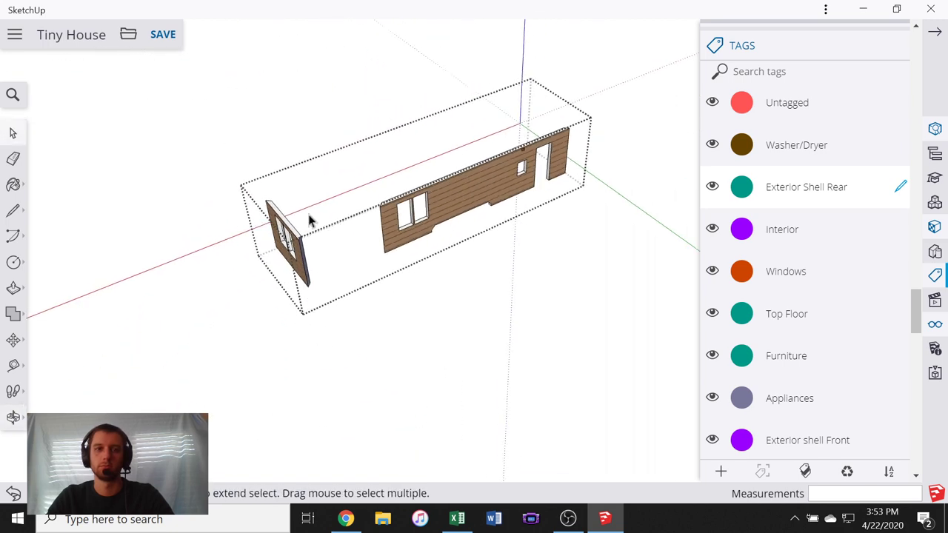
scroll(308, 215, down, 1)
drag(345, 122, 595, 331)
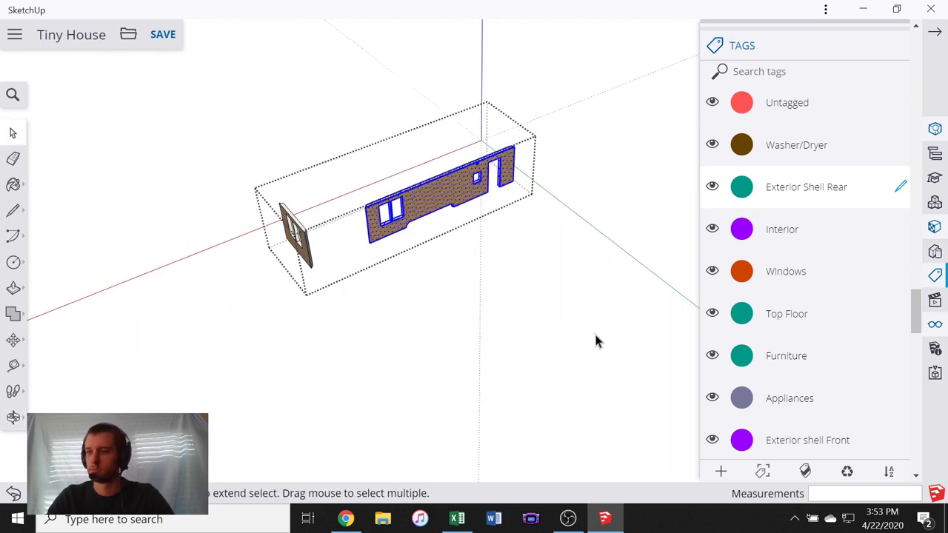
scroll(396, 245, down, 2)
scroll(400, 214, up, 6)
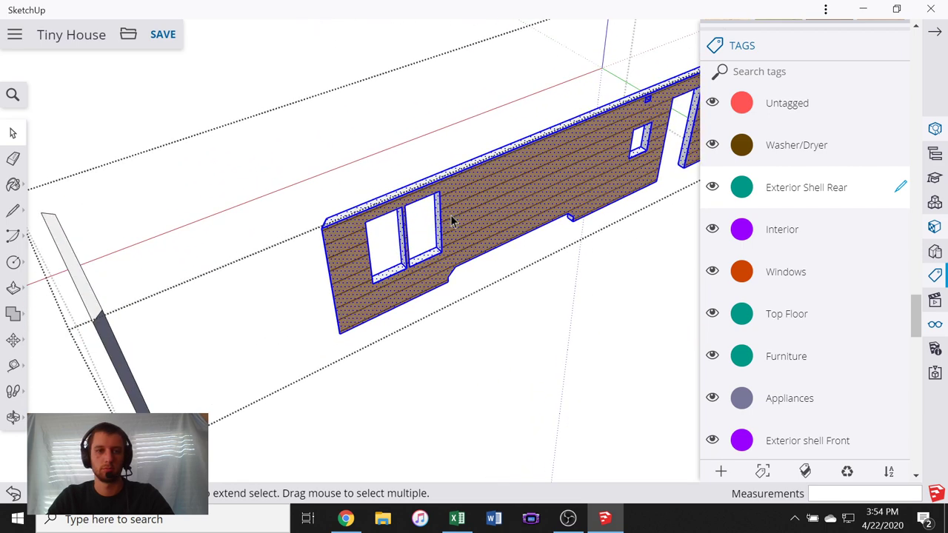
right_click(451, 216)
click(496, 256)
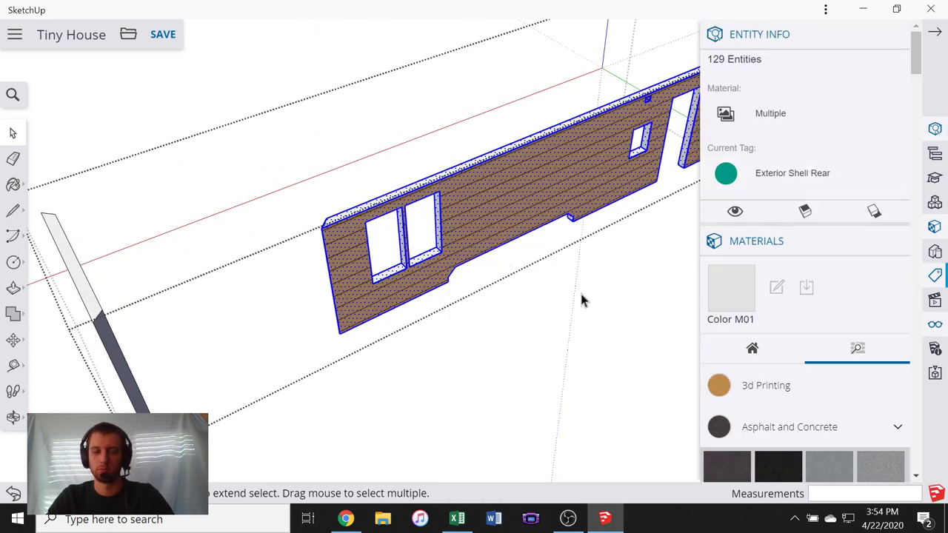
- Close the open corner end of the long wall with a 7' line along its inner vertical edge, and clear the selection
middle_drag(581, 300, 450, 259)
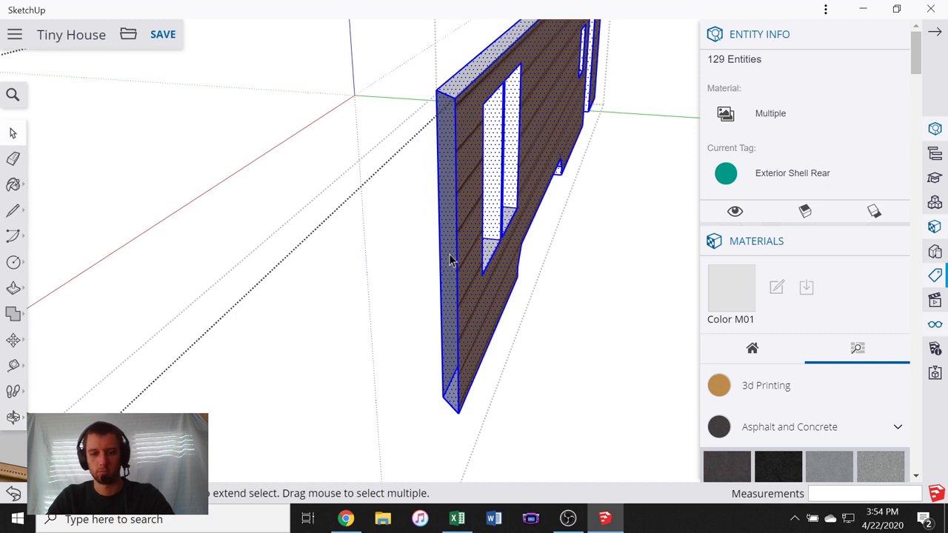
key(l)
click(436, 90)
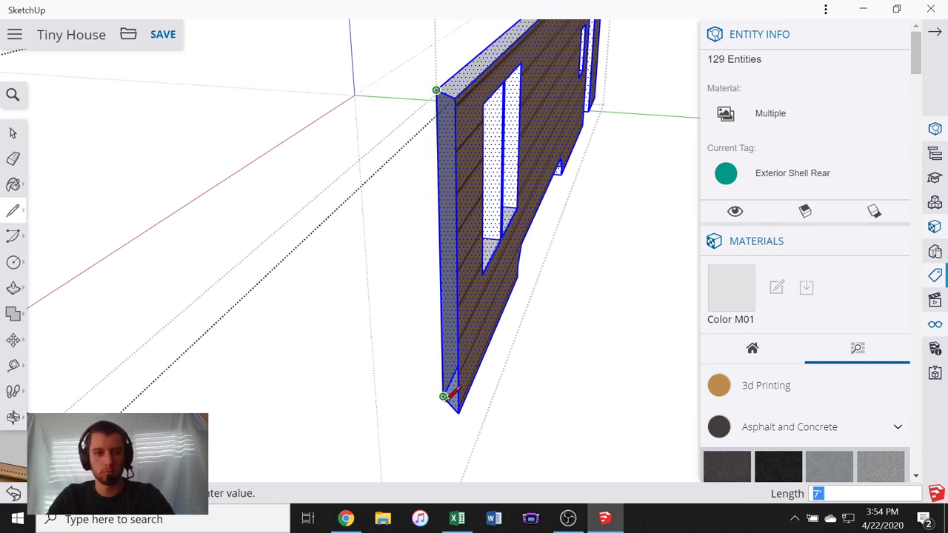
click(443, 396)
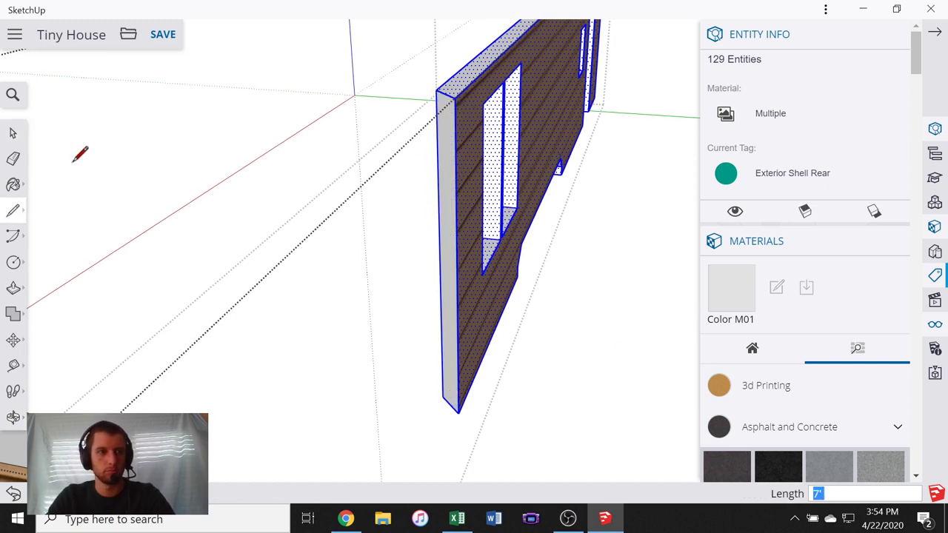
scroll(239, 277, down, 4)
click(244, 275)
- Select the entire long wall and make it a group
middle_drag(256, 285, 511, 348)
middle_drag(352, 309, 246, 136)
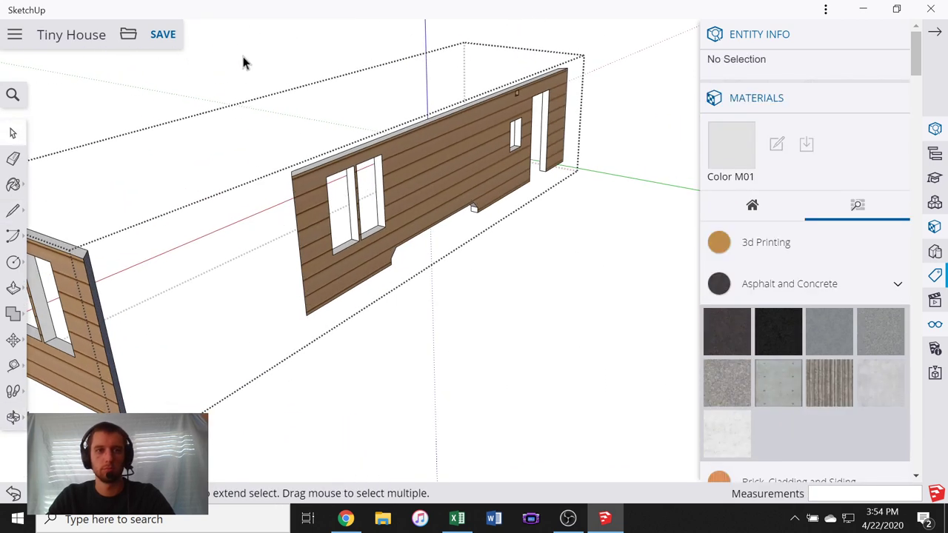
scroll(245, 63, down, 2)
scroll(294, 311, down, 2)
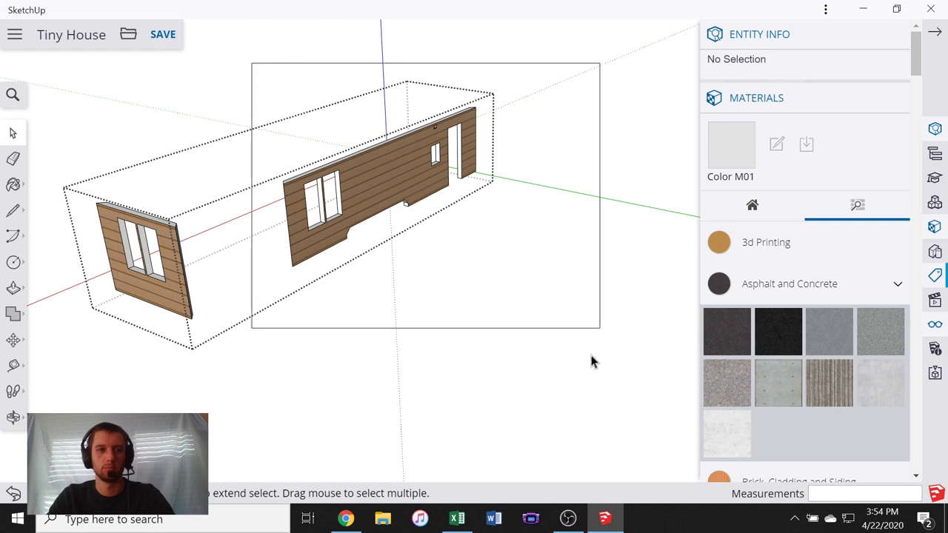
triple_click(377, 188)
right_click(377, 188)
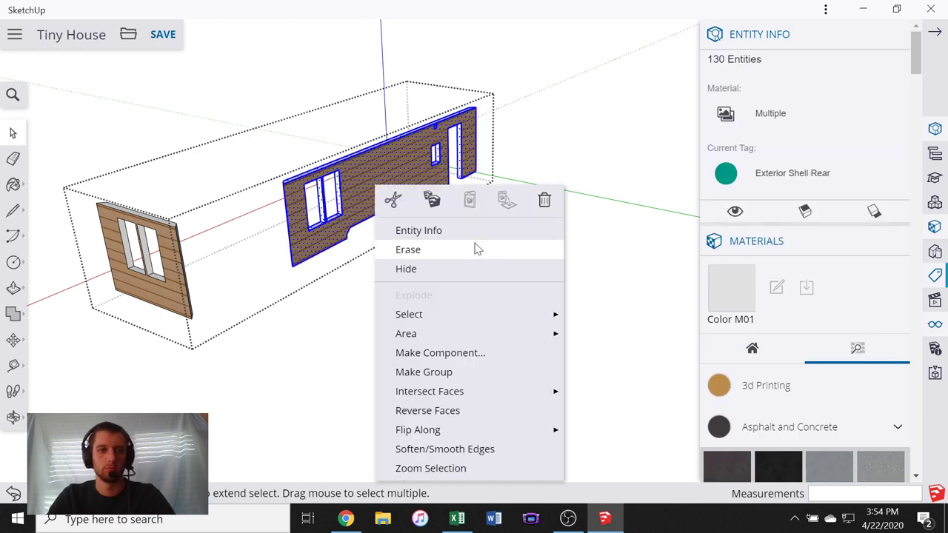
click(457, 372)
- Move the grouped long wall 10' outward along the green axis and close the enclosing group
middle_drag(356, 256, 393, 235)
key(m)
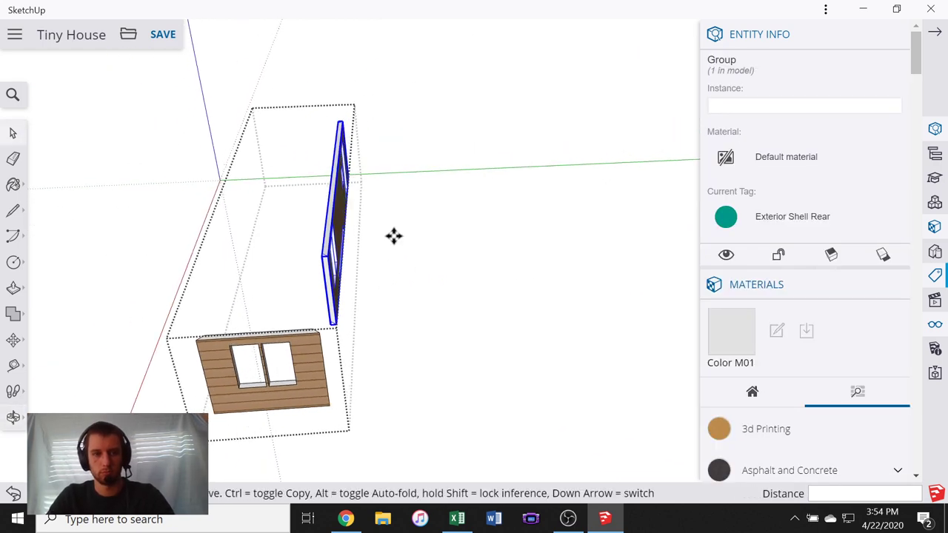
click(394, 235)
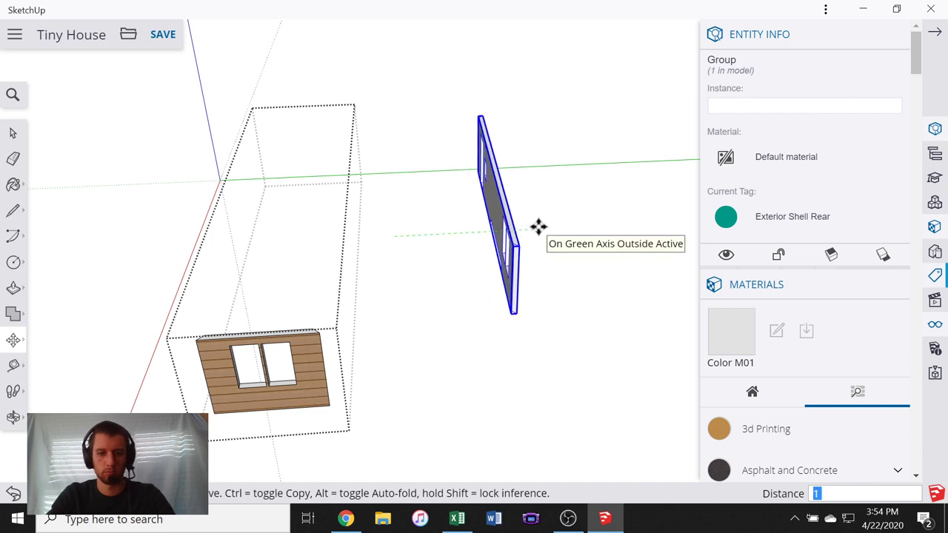
key(Escape)
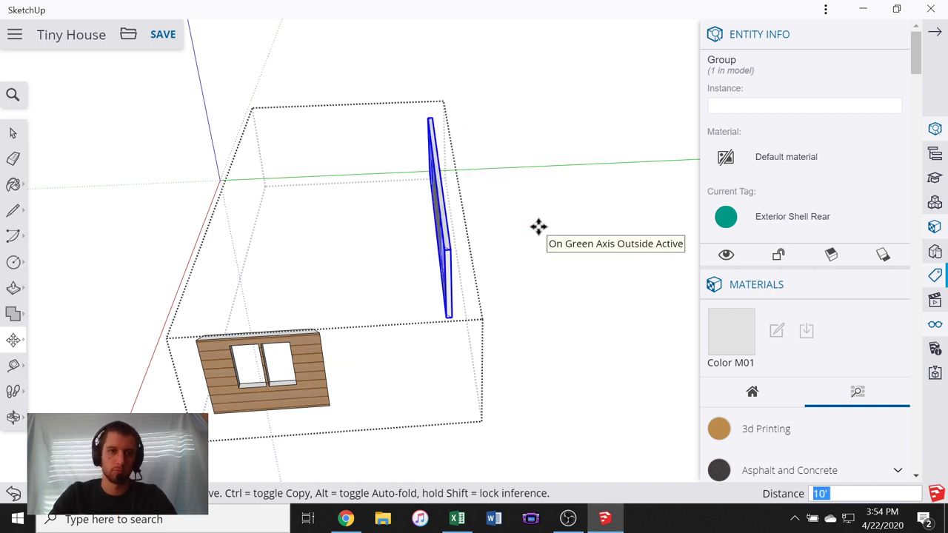
click(14, 138)
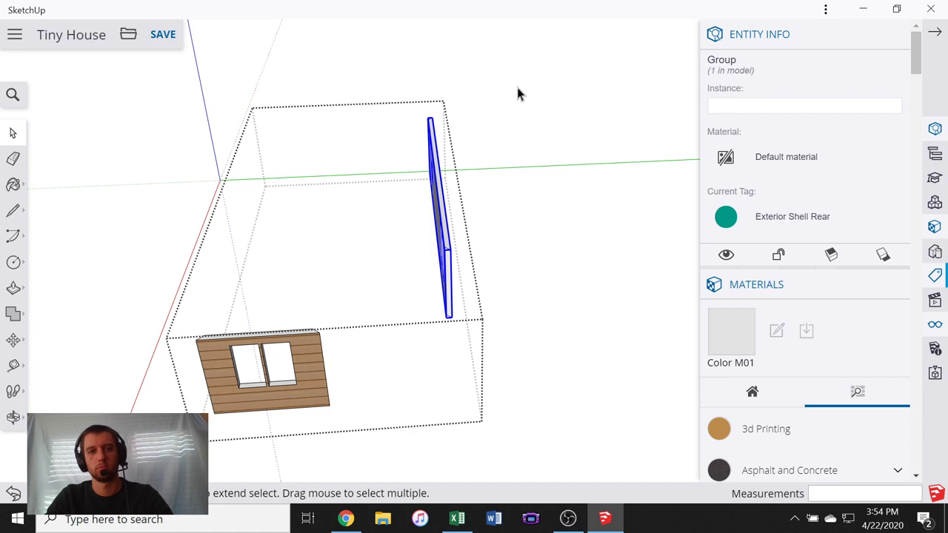
click(517, 87)
scroll(482, 90, down, 4)
middle_drag(494, 175, 316, 191)
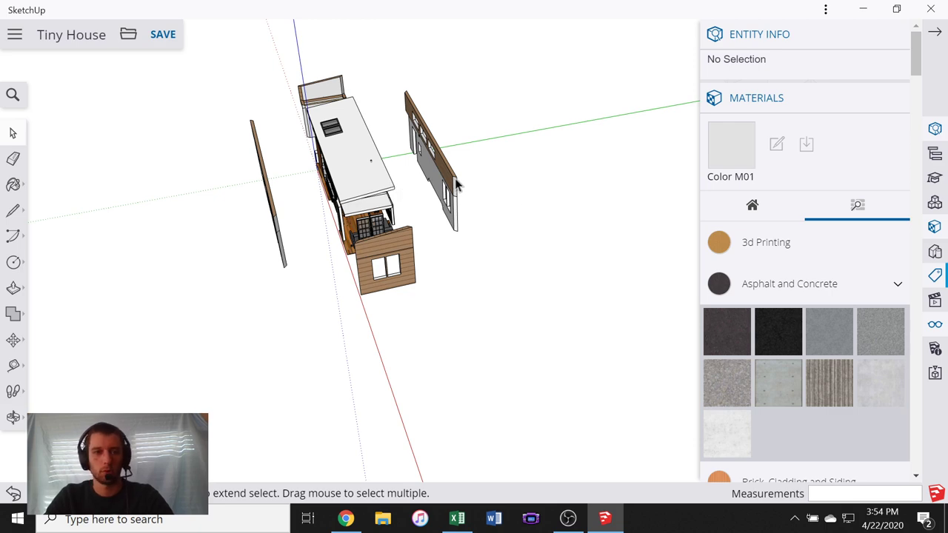
middle_drag(256, 162, 384, 160)
scroll(385, 161, down, 2)
scroll(263, 170, up, 5)
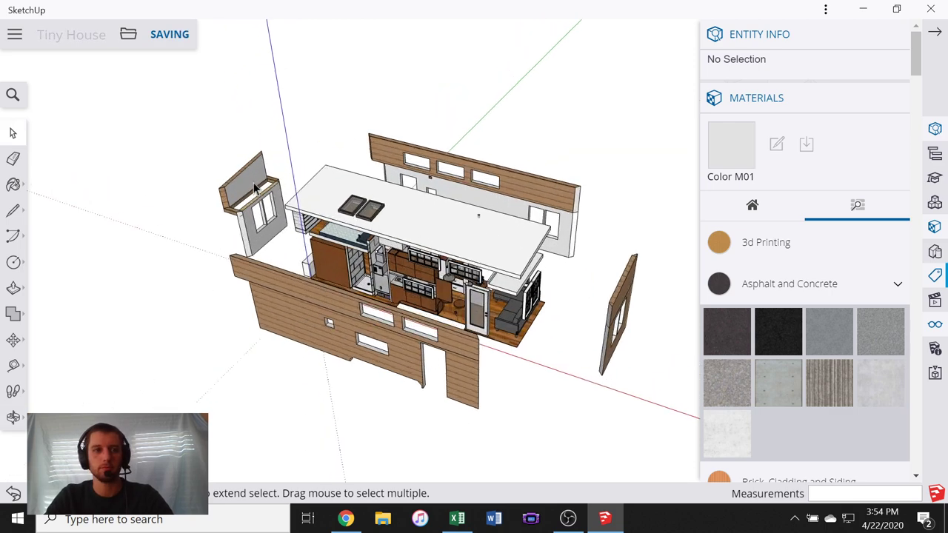
- Delete the short stray line near the top inner corner of the end wall and close its group
middle_drag(204, 166, 240, 163)
scroll(186, 301, up, 6)
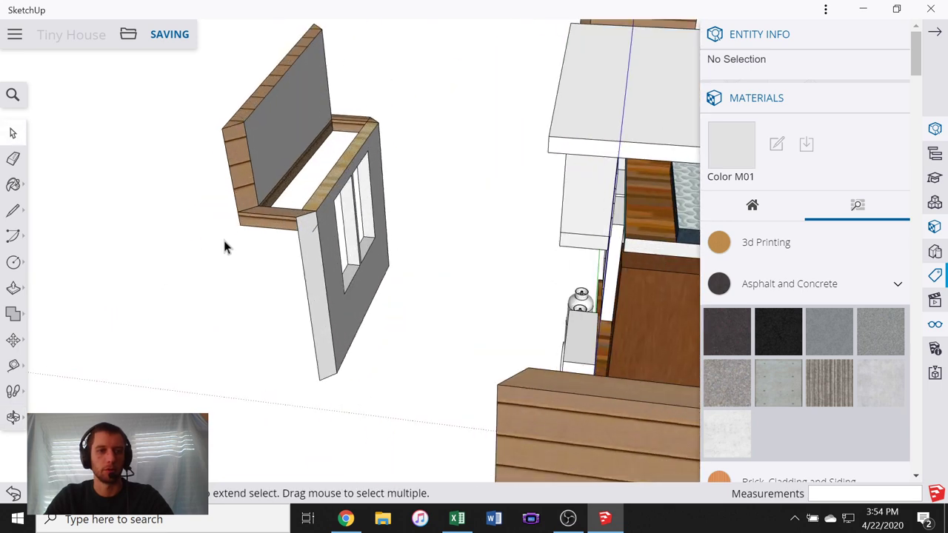
middle_drag(225, 245, 304, 276)
scroll(312, 197, up, 4)
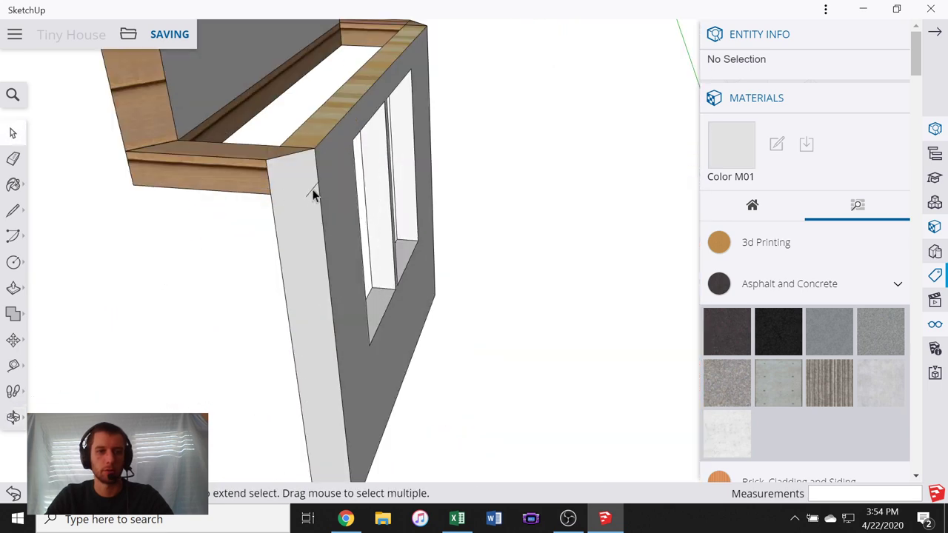
click(312, 192)
click(312, 195)
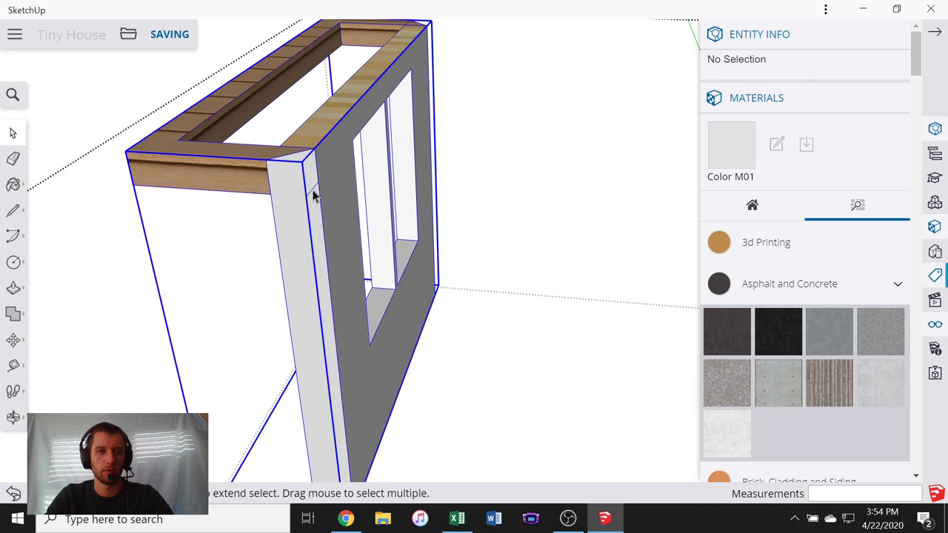
double_click(313, 195)
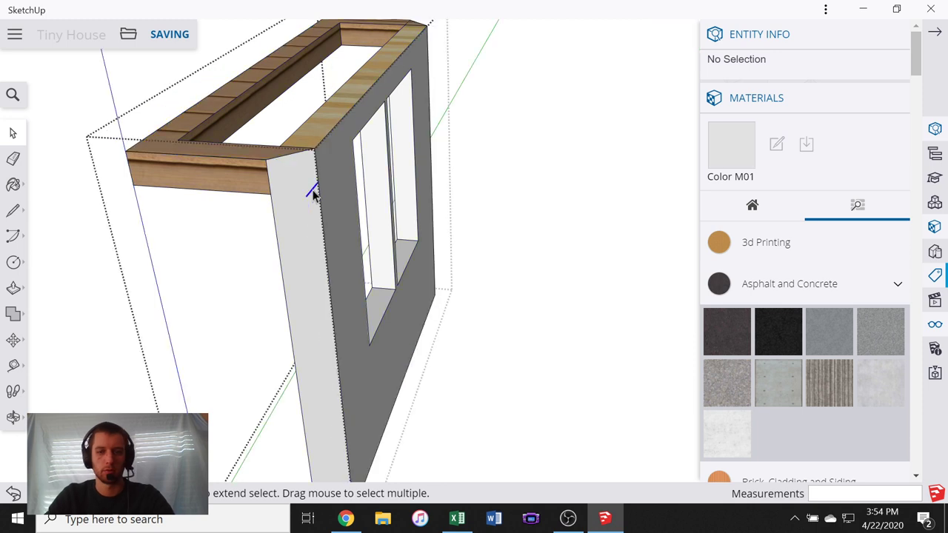
click(312, 195)
click(402, 196)
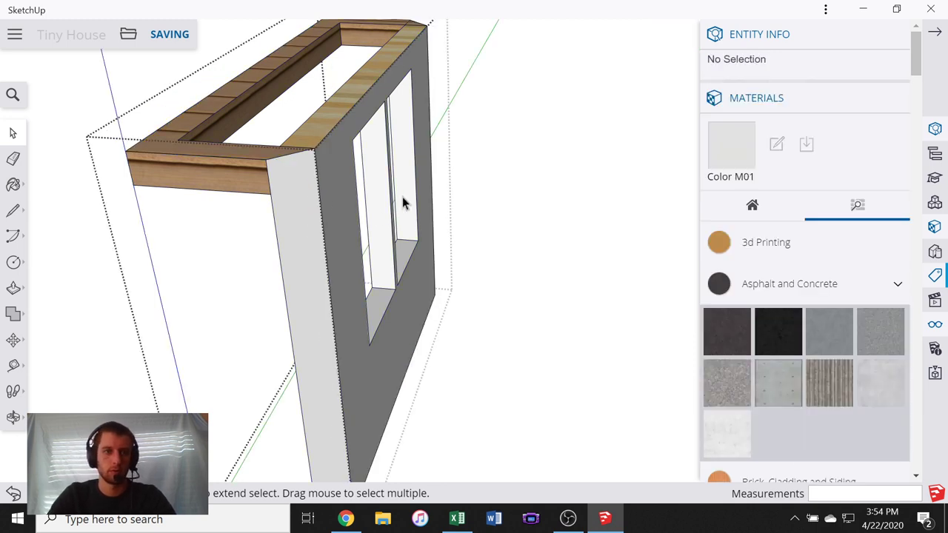
scroll(508, 146, down, 5)
scroll(395, 161, down, 8)
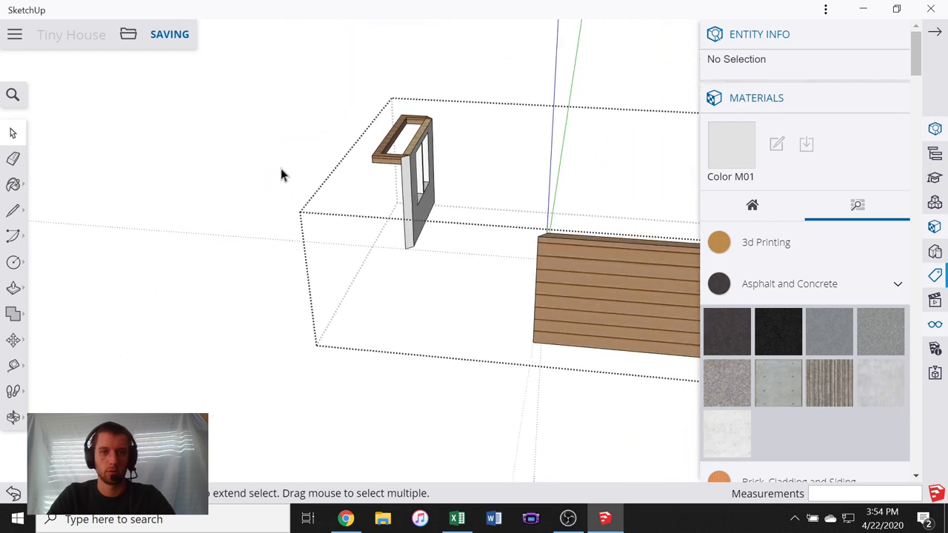
click(362, 321)
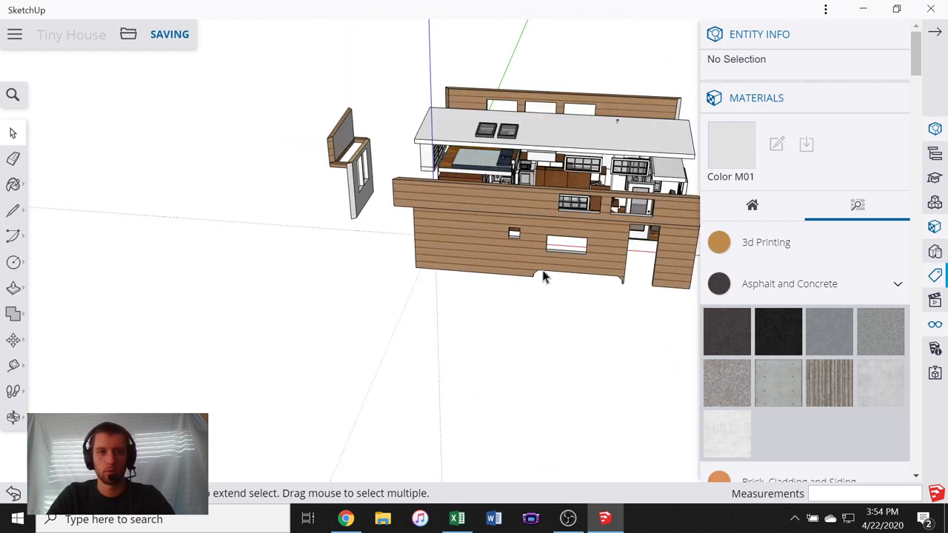
- Inspect the separated shell walls around the house from several sides
scroll(544, 276, down, 3)
middle_drag(514, 248, 280, 294)
middle_drag(521, 228, 211, 296)
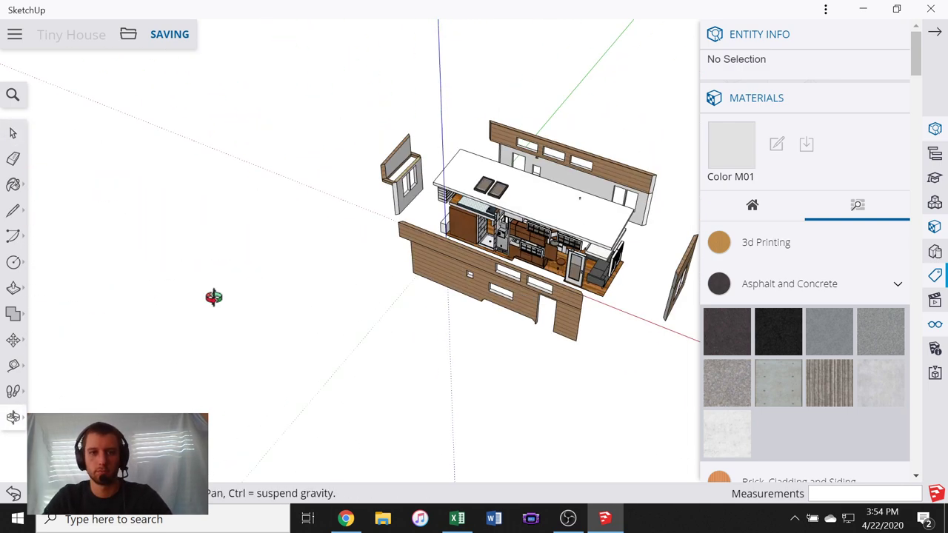
scroll(309, 217, down, 3)
scroll(543, 272, up, 5)
middle_drag(544, 272, 610, 360)
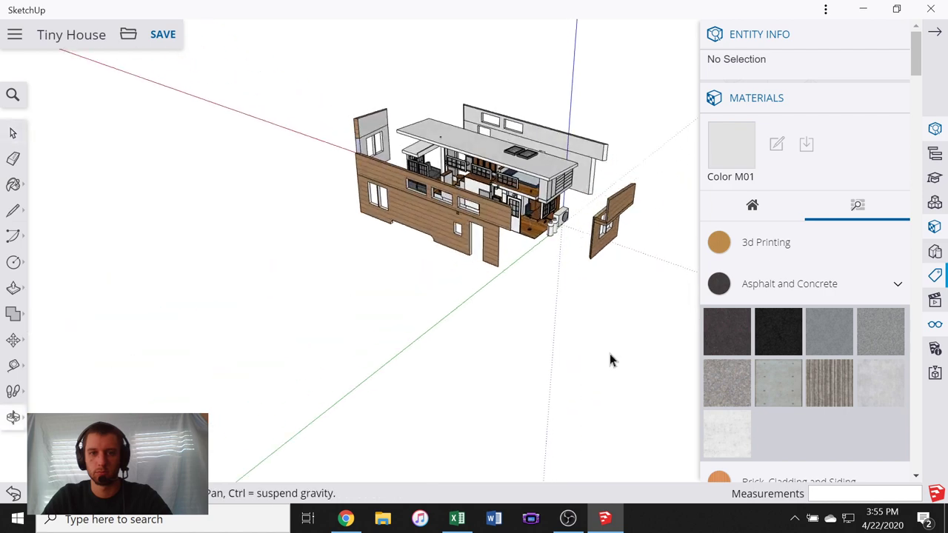
scroll(627, 233, up, 3)
scroll(490, 194, up, 3)
scroll(490, 194, down, 5)
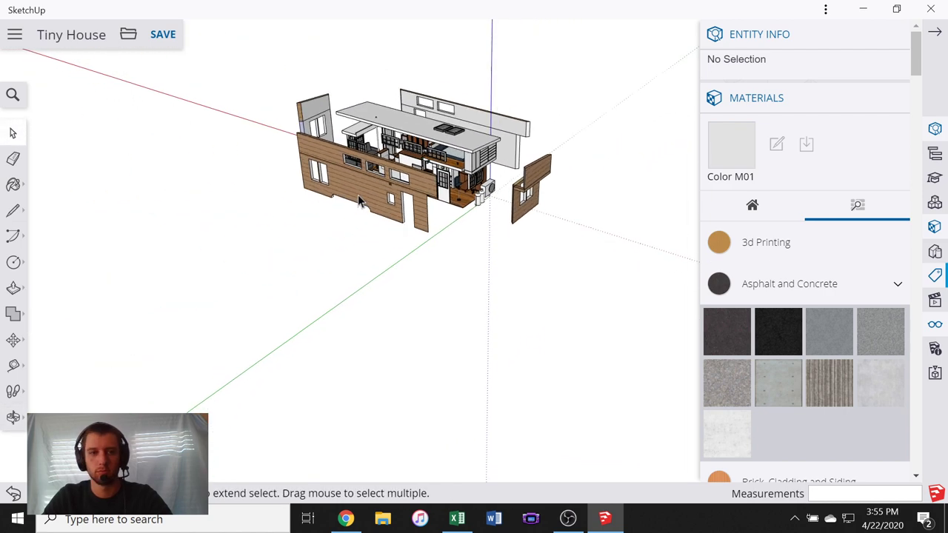
middle_drag(490, 194, 391, 311)
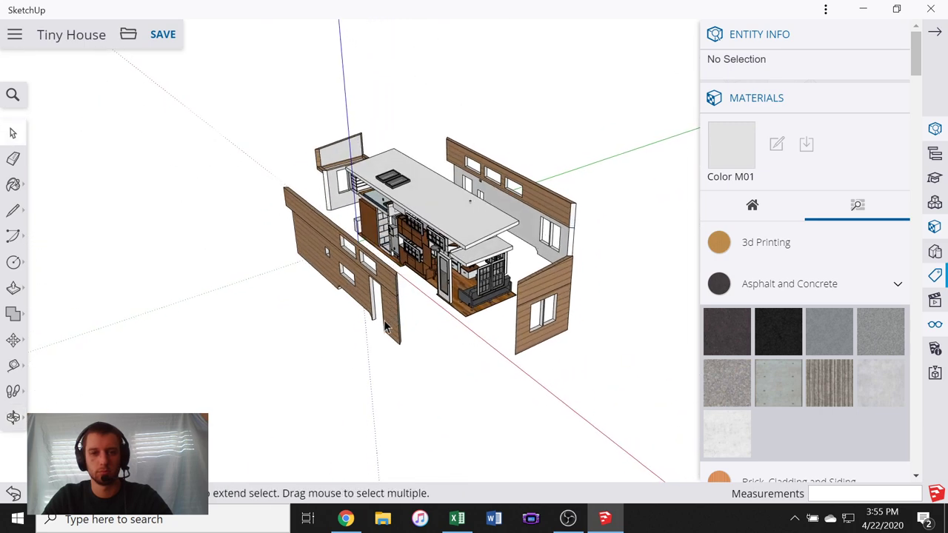
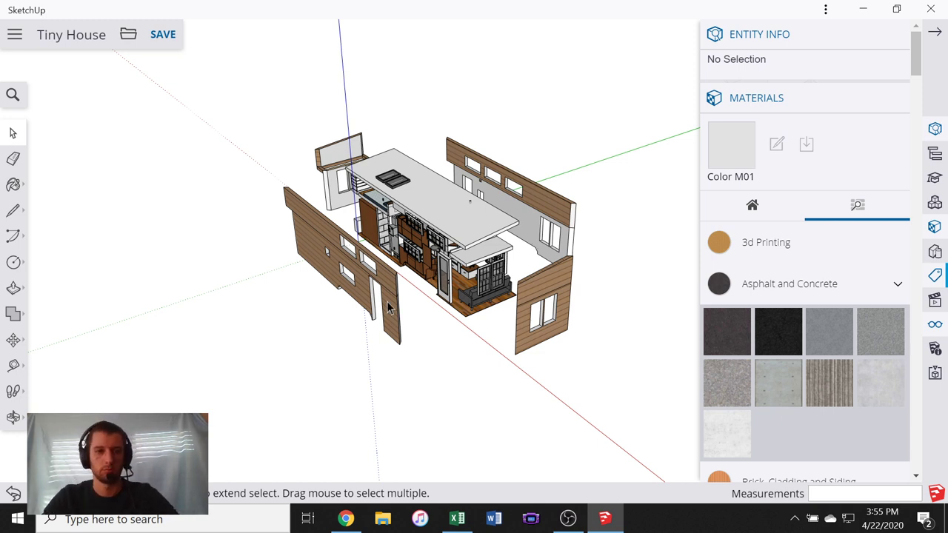
scroll(434, 333, up, 2)
middle_drag(485, 309, 54, 239)
middle_drag(155, 218, 223, 215)
scroll(484, 152, up, 6)
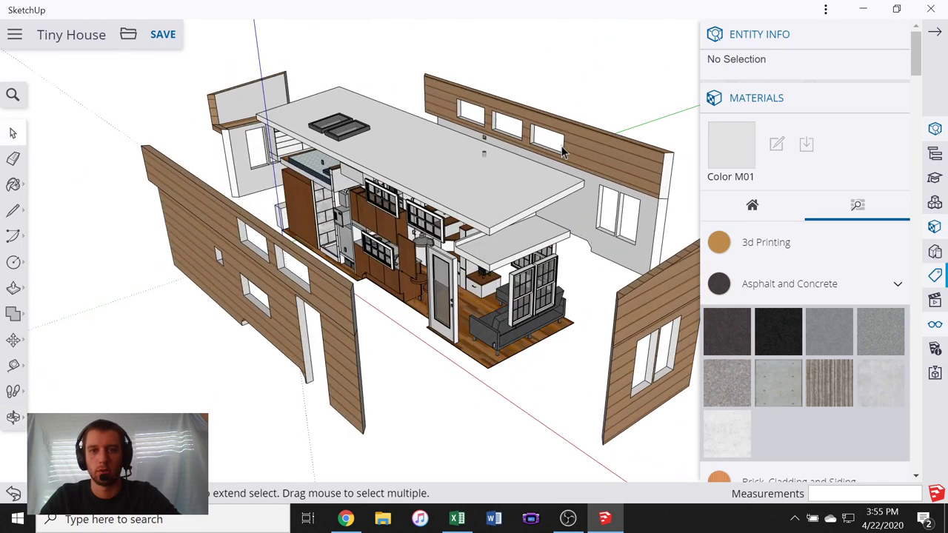
- Paint the upper inner face of the long wall with the three high windows light grey and close its group
double_click(670, 184)
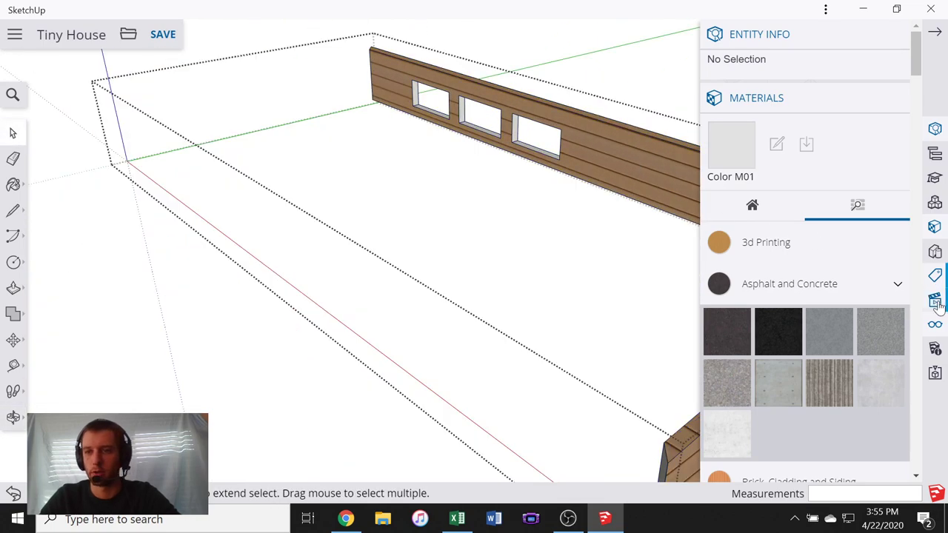
click(936, 228)
scroll(844, 239, down, 7)
scroll(729, 259, down, 15)
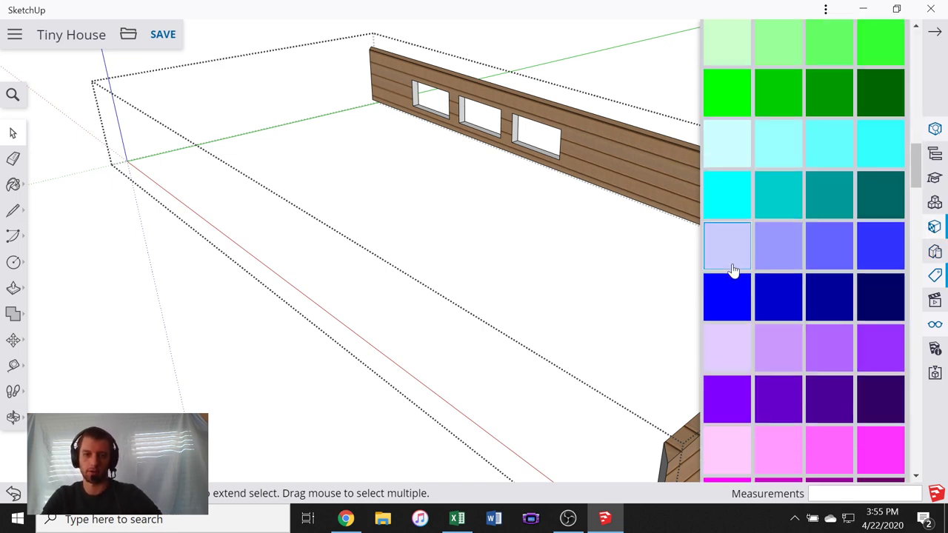
click(777, 196)
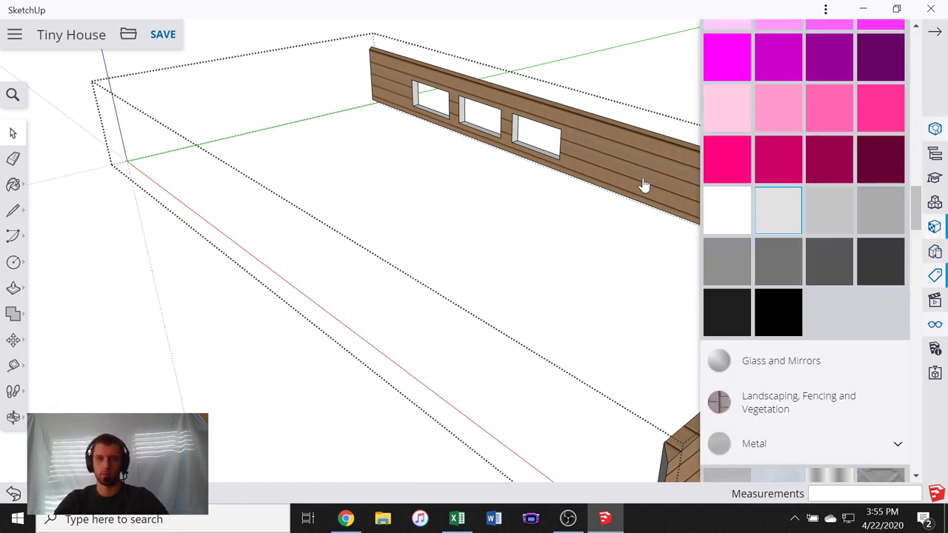
click(611, 154)
scroll(620, 209, down, 5)
middle_drag(620, 210, 330, 214)
click(11, 134)
click(533, 366)
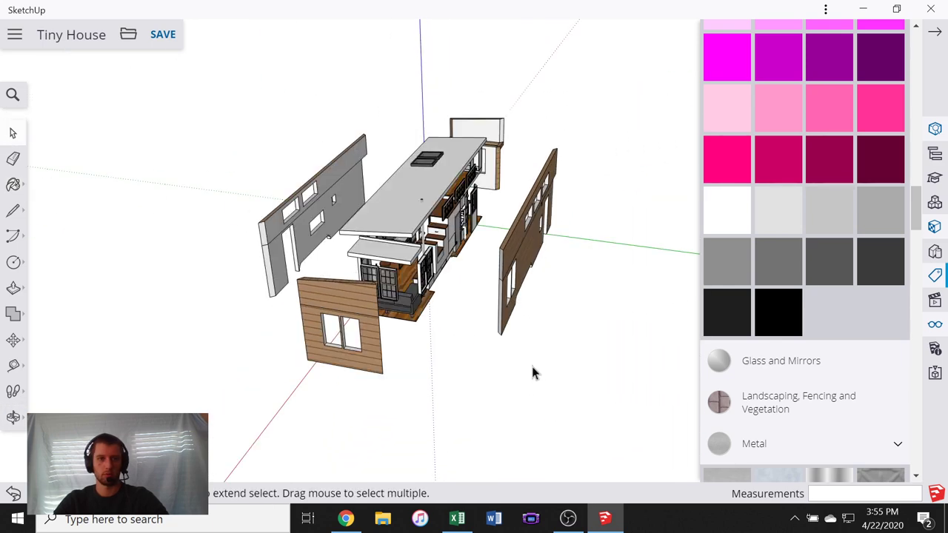
- Examine the model's existing tags from the first entry to the last
middle_drag(241, 313, 313, 220)
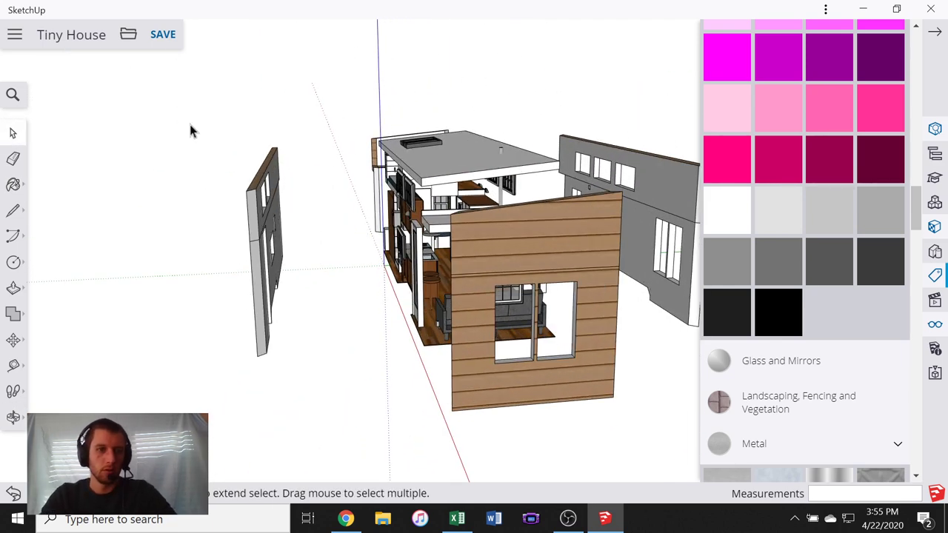
click(934, 276)
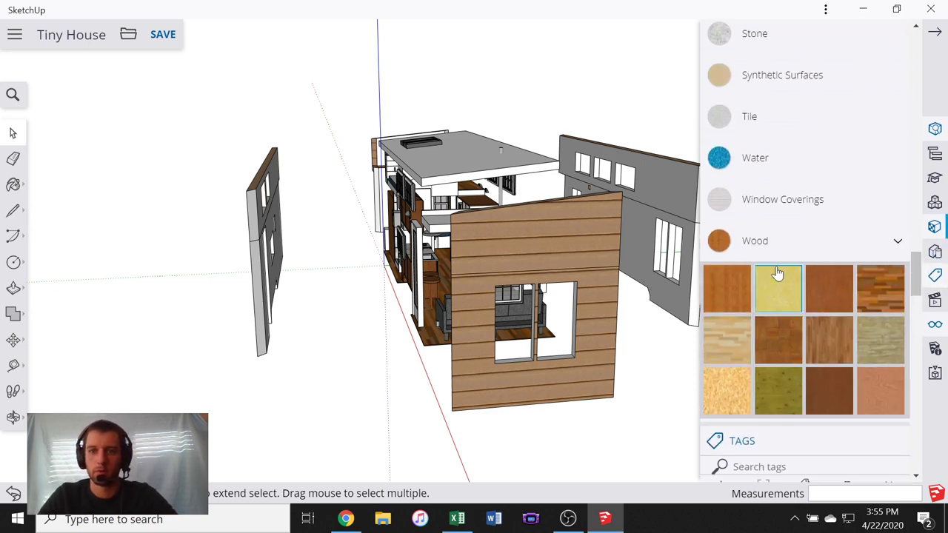
scroll(799, 244, down, 10)
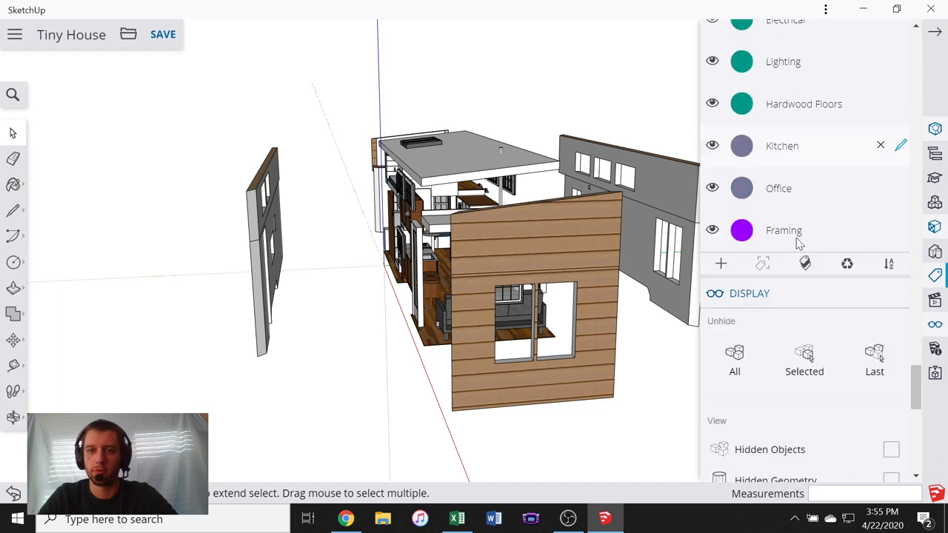
scroll(800, 244, up, 8)
scroll(810, 133, down, 10)
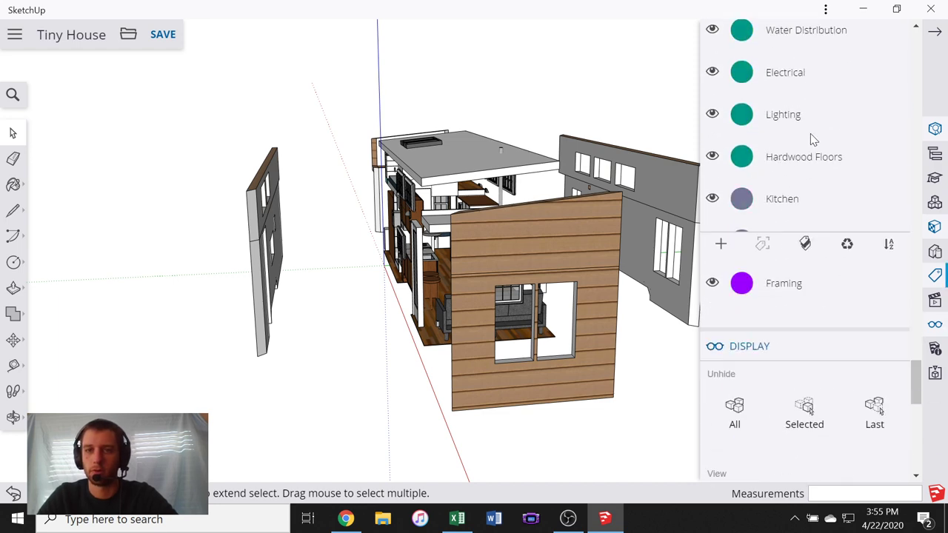
scroll(792, 170, up, 1)
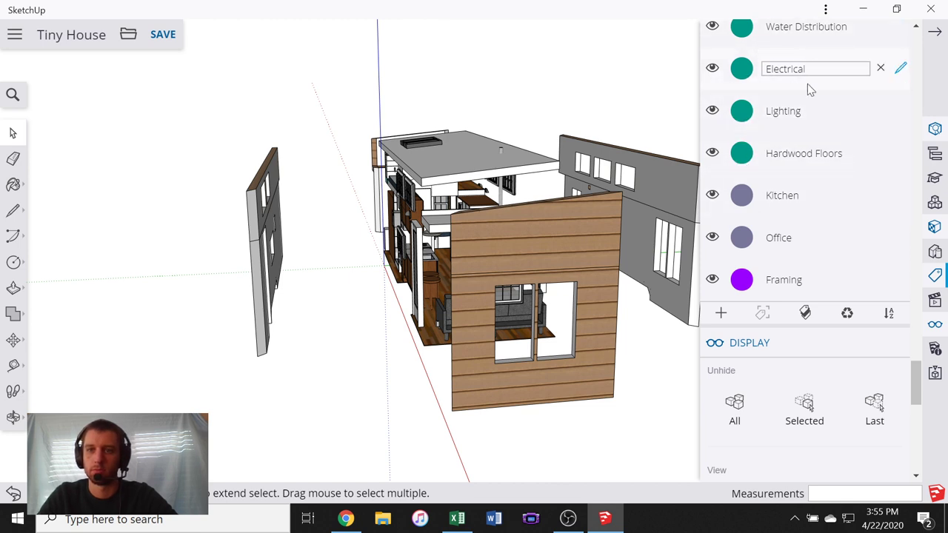
scroll(815, 212, up, 12)
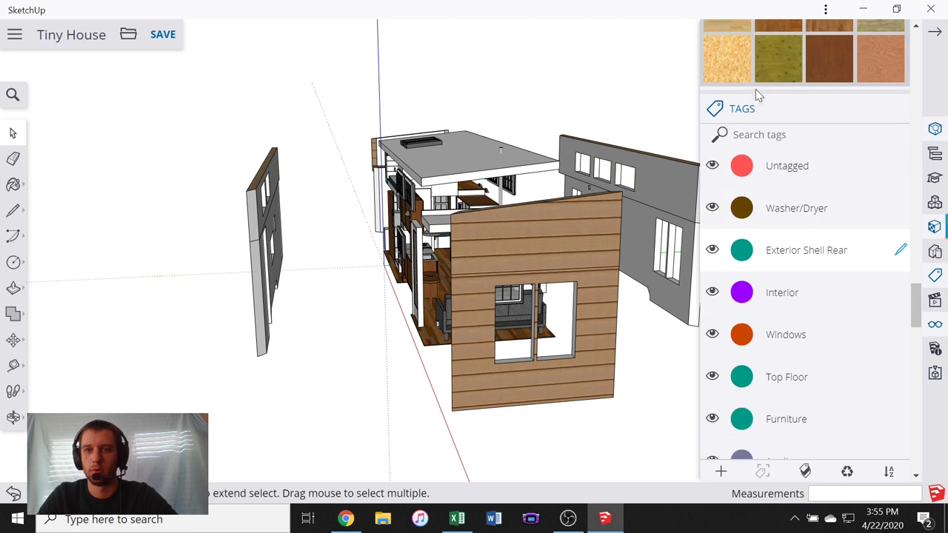
click(783, 120)
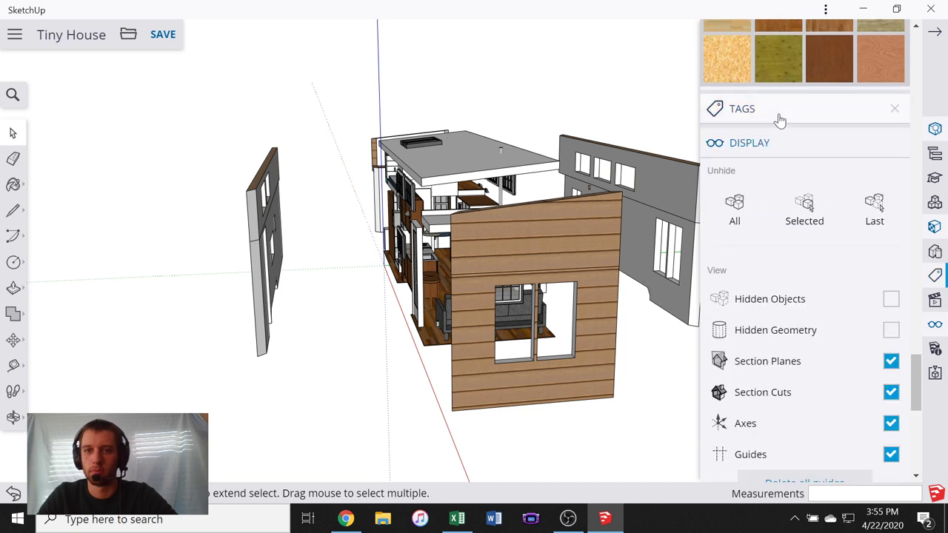
click(779, 118)
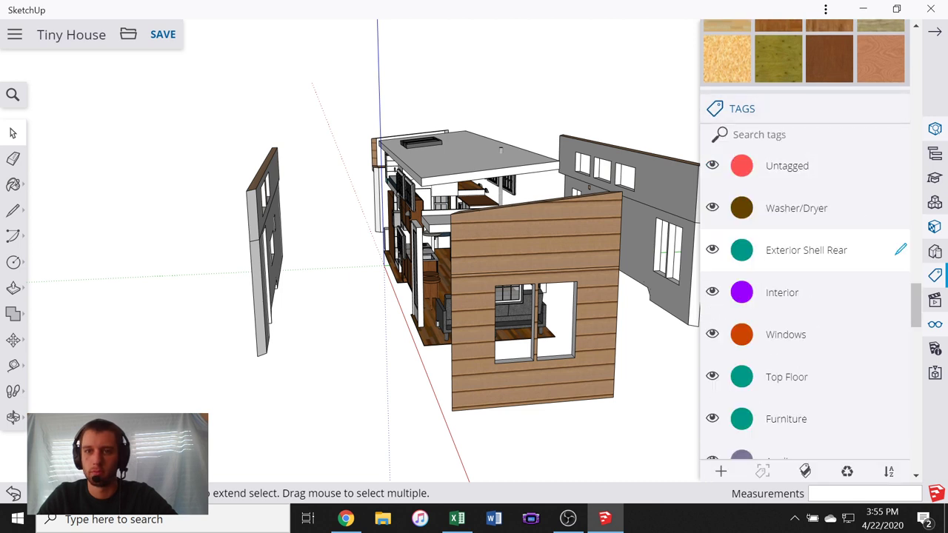
scroll(770, 178, down, 10)
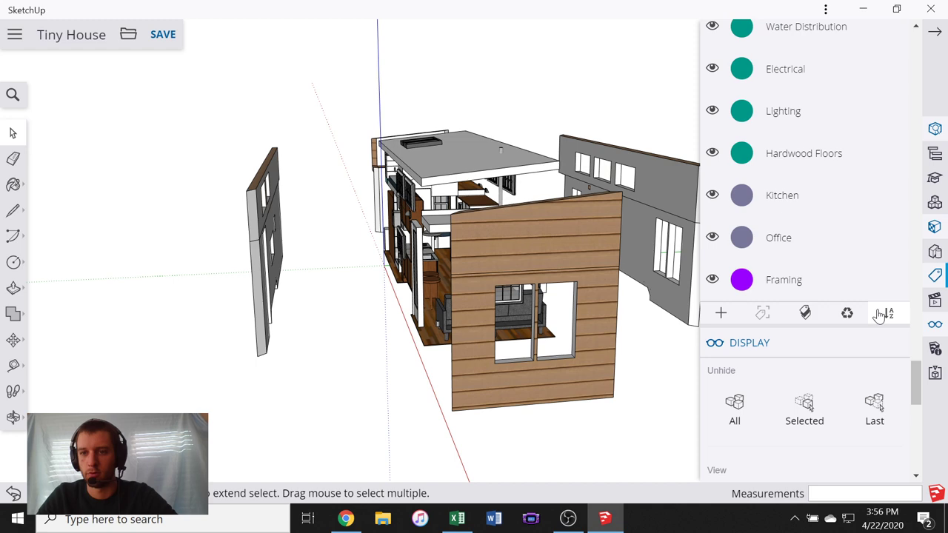
scroll(792, 299, up, 10)
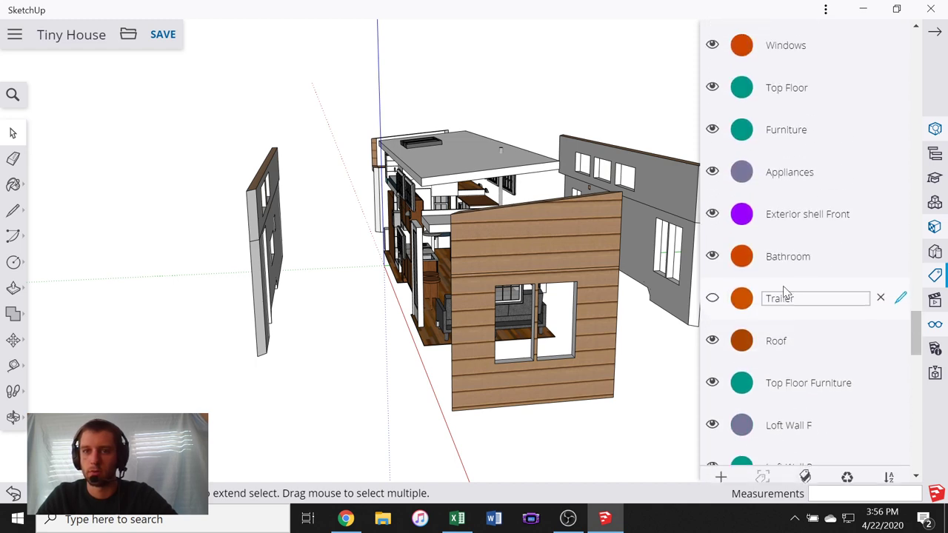
scroll(778, 301, down, 10)
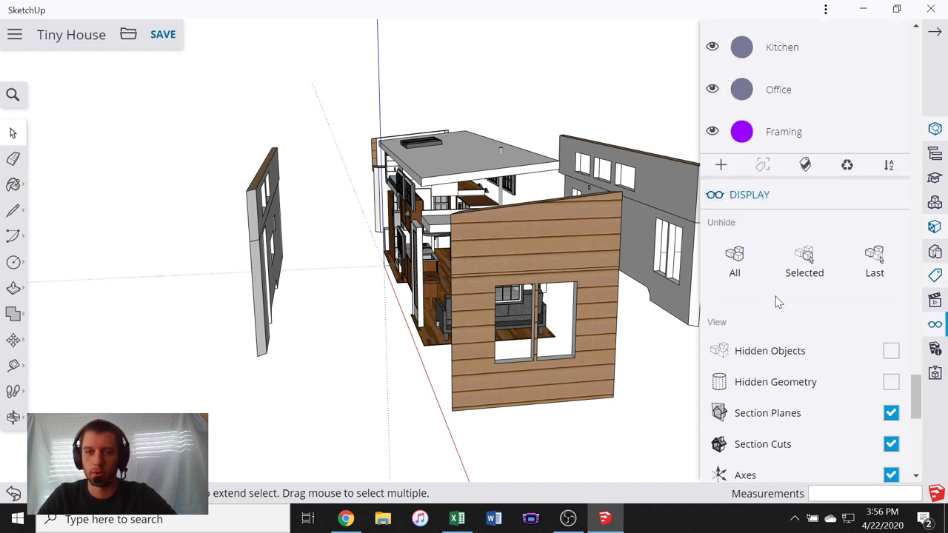
- Add a new tag named N Wall and set its colour to red (#CC0000)
click(721, 164)
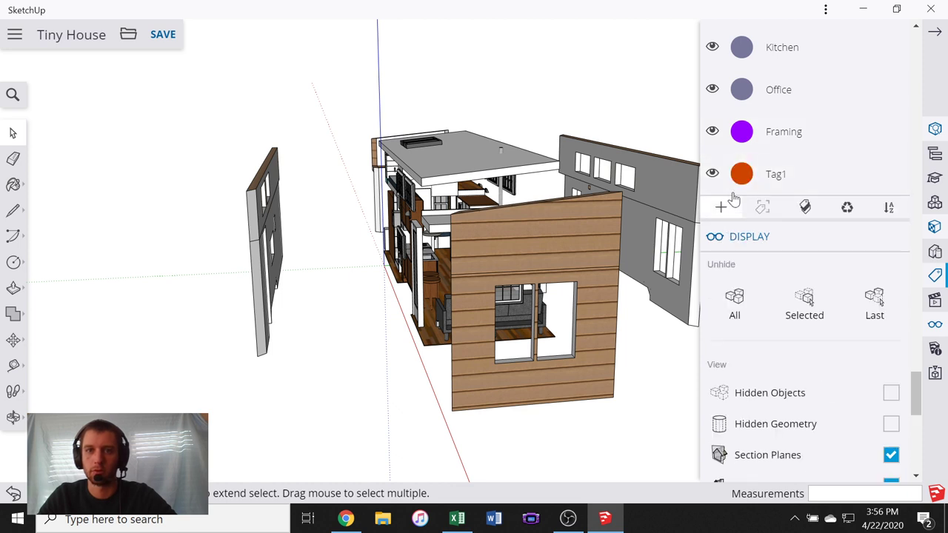
click(741, 174)
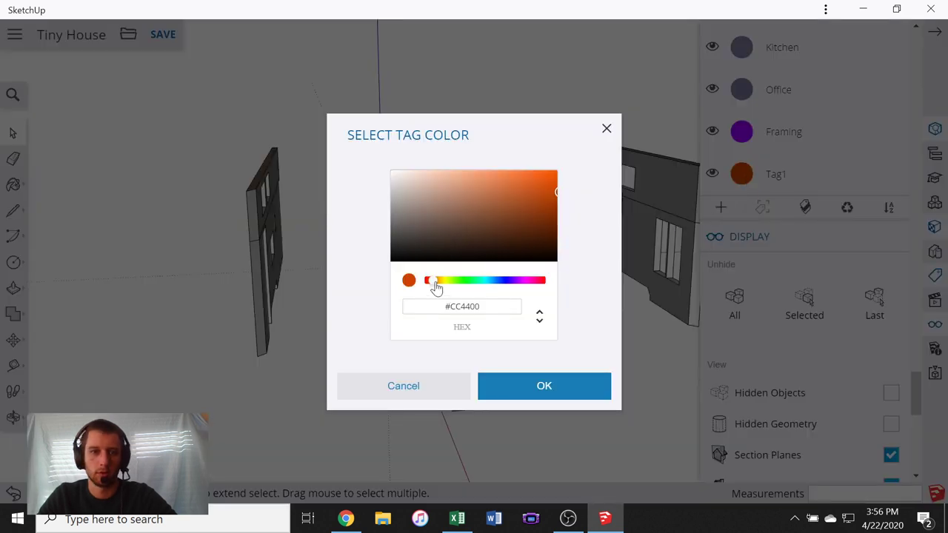
drag(437, 287, 544, 285)
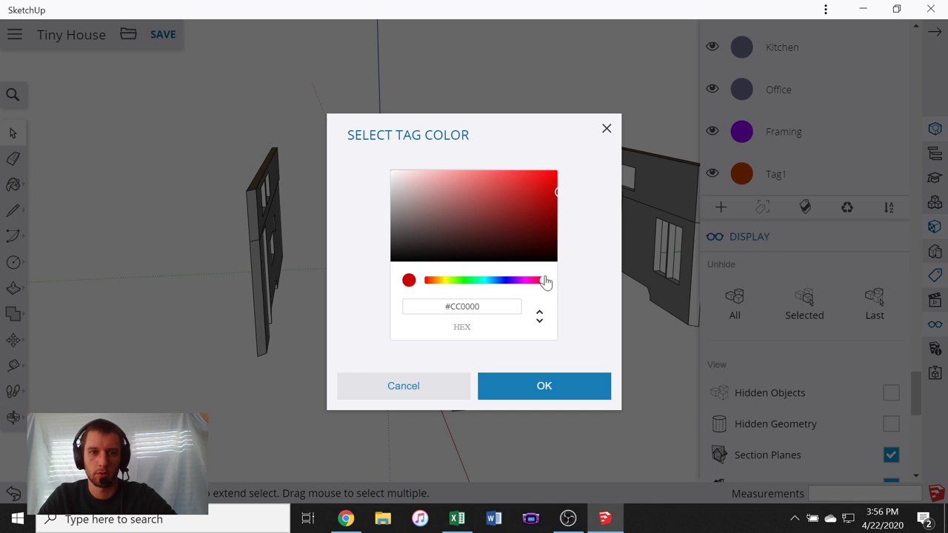
click(529, 380)
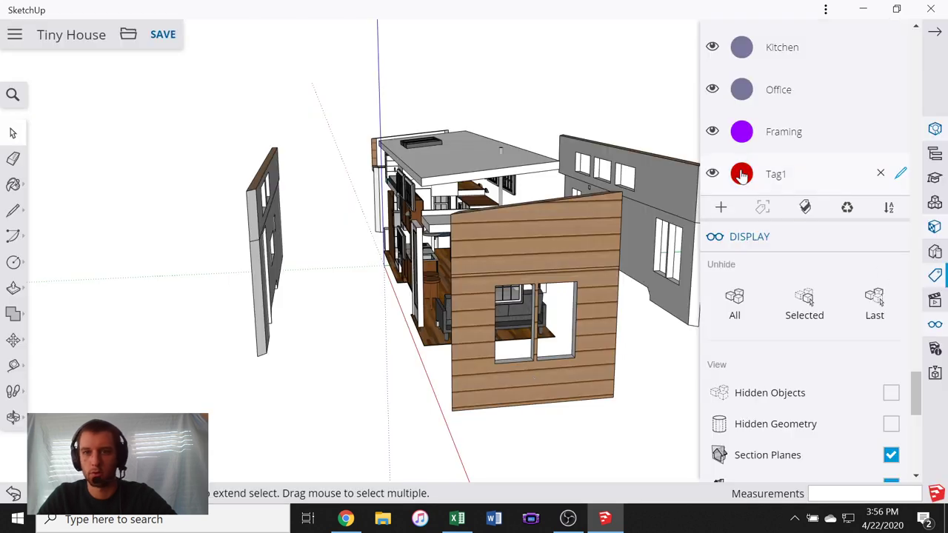
double_click(776, 174)
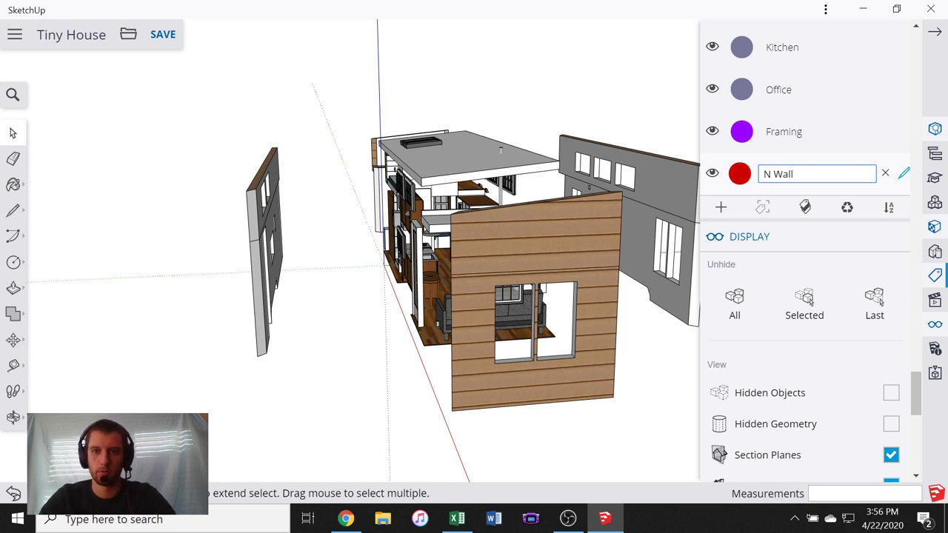
text(N Wall)
key(Return)
scroll(790, 172, down, 5)
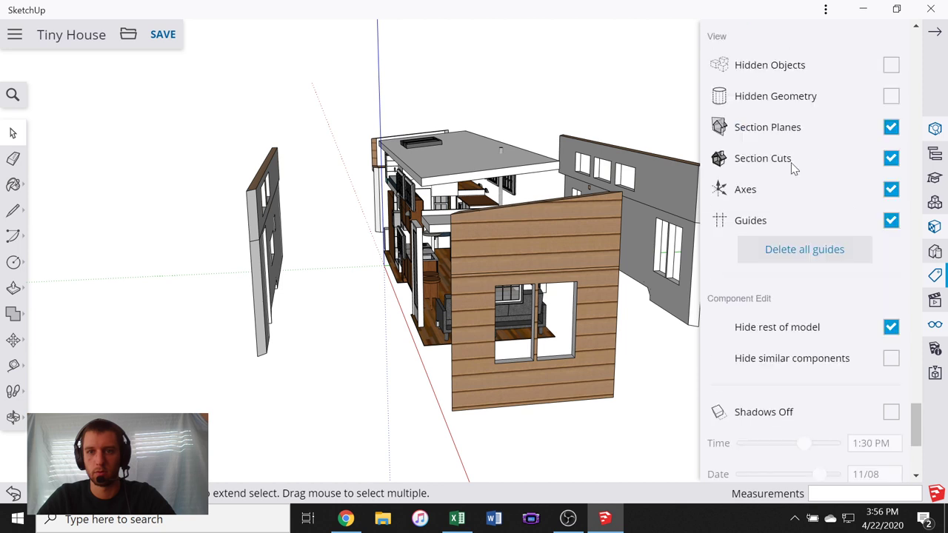
scroll(791, 174, up, 5)
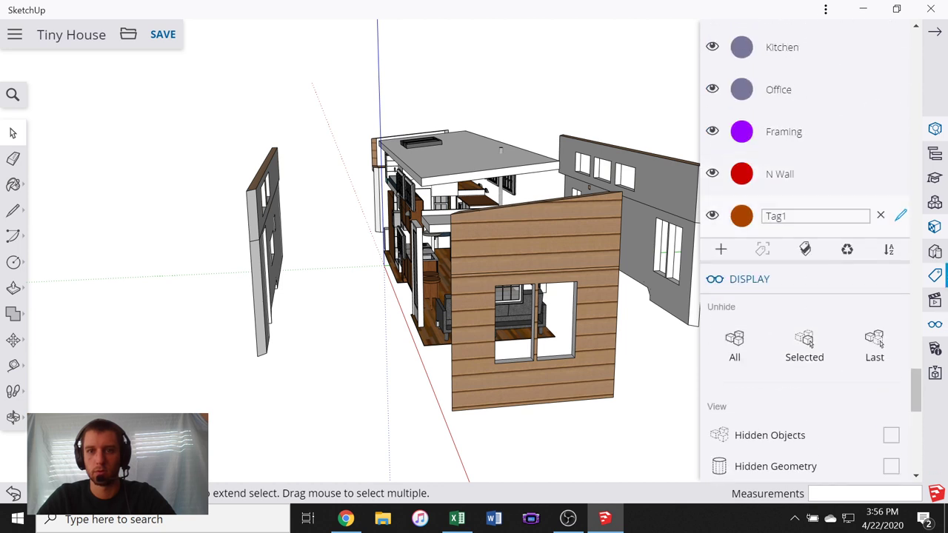
- Name the new tag S wall, and add two more tags named E wall and W wall
click(791, 216)
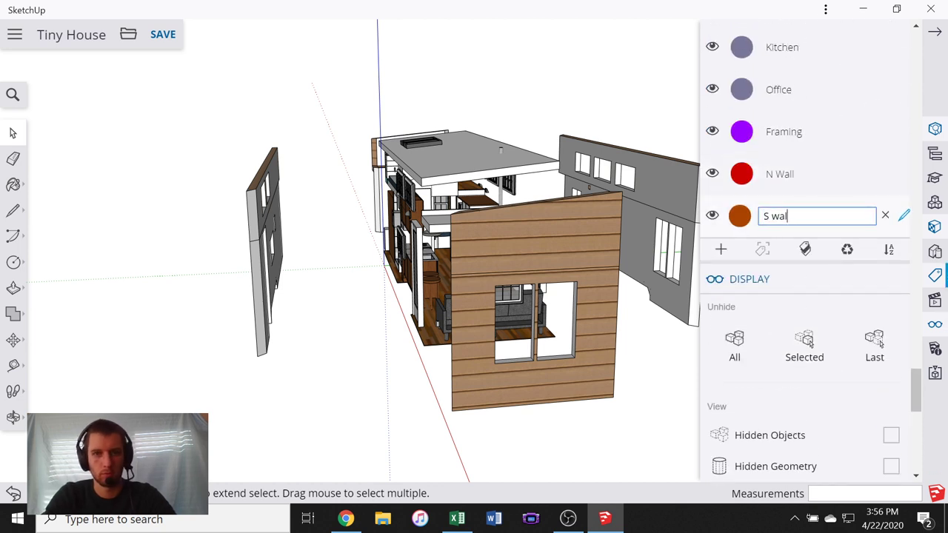
click(722, 250)
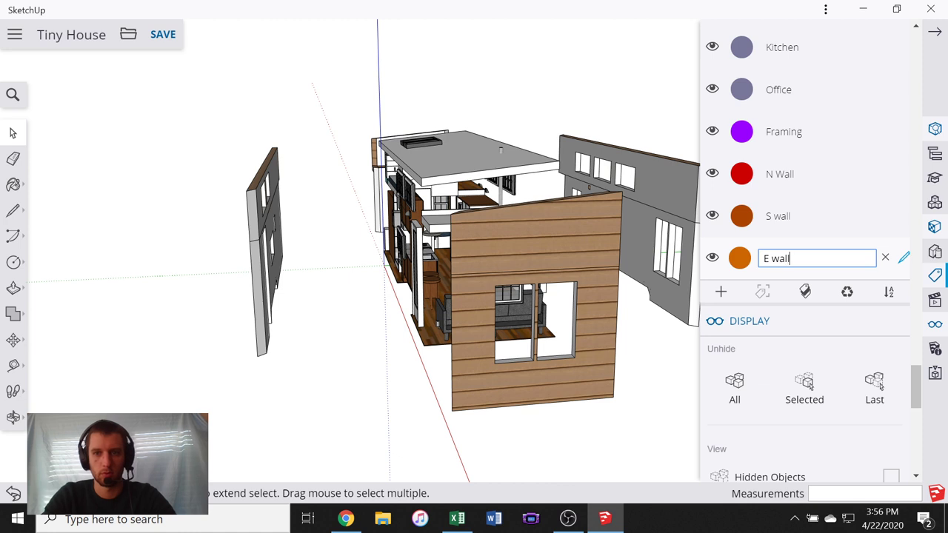
click(721, 292)
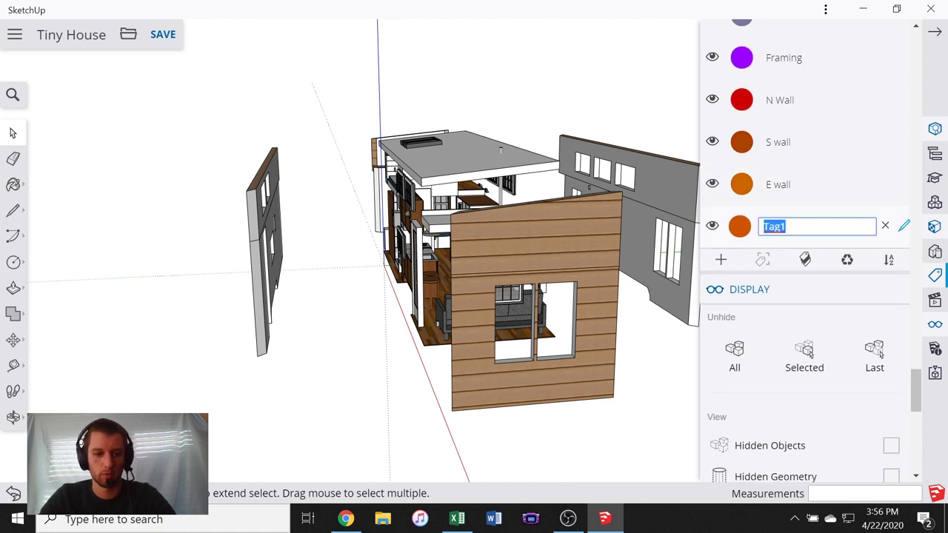
text(W wall)
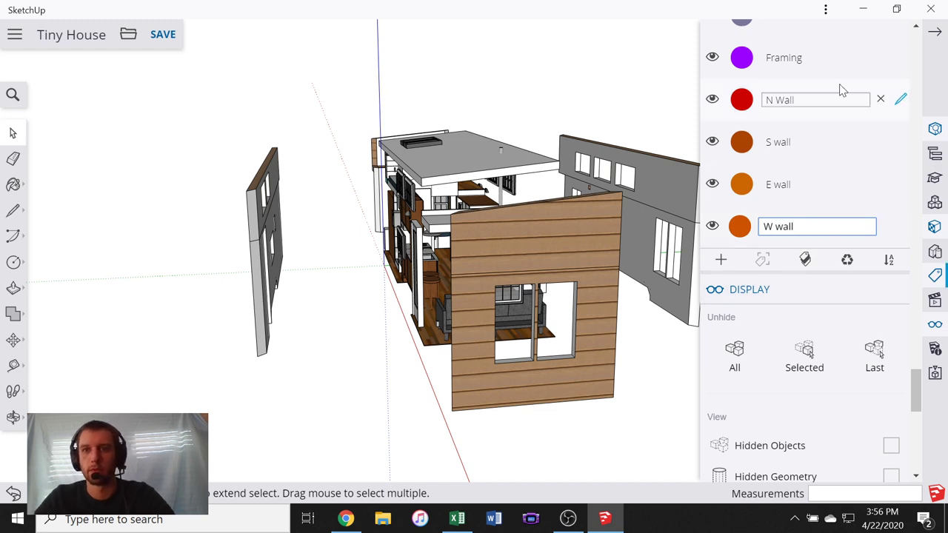
- Examine the separated shell walls and check which parts are grouped with the long wall with the three high windows
scroll(799, 212, up, 3)
middle_drag(453, 335, 500, 348)
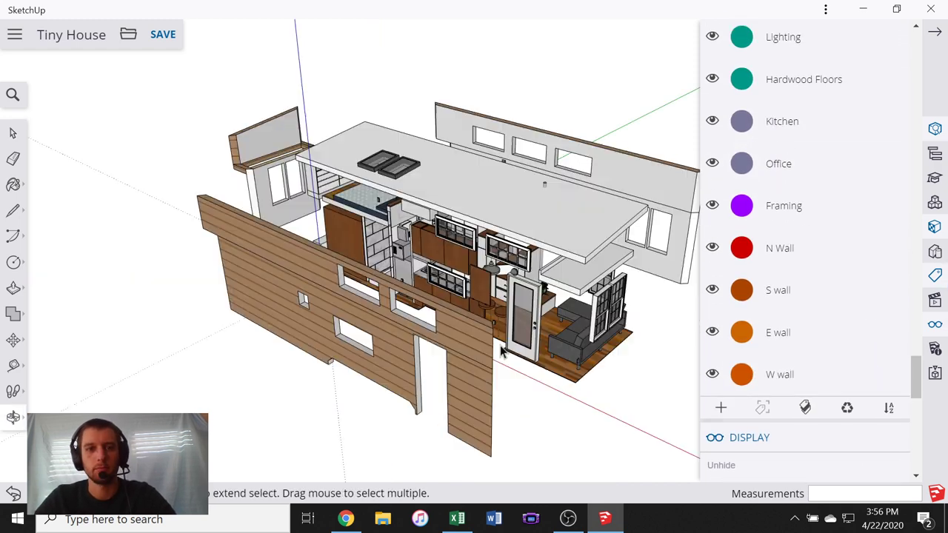
scroll(500, 348, down, 1)
middle_drag(632, 271, 369, 264)
scroll(370, 265, down, 4)
scroll(590, 392, up, 2)
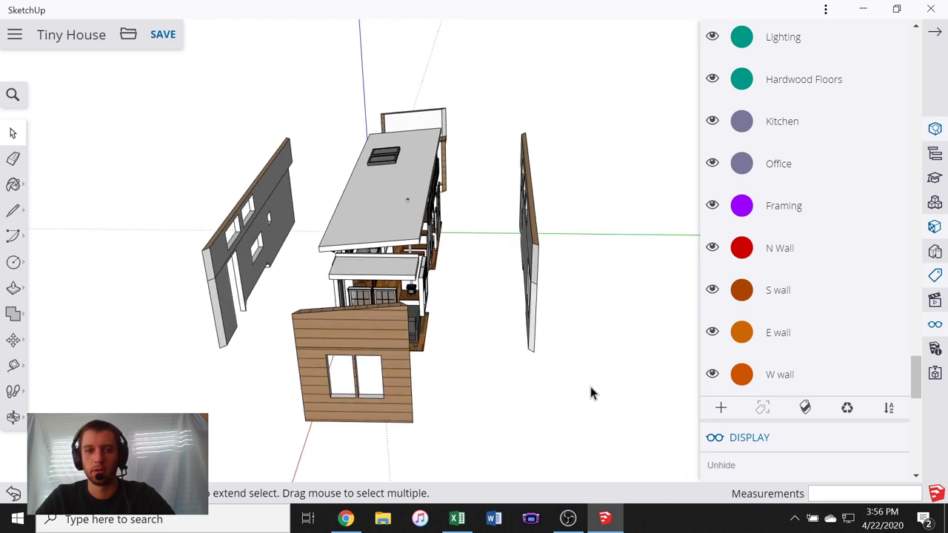
drag(561, 250, 509, 118)
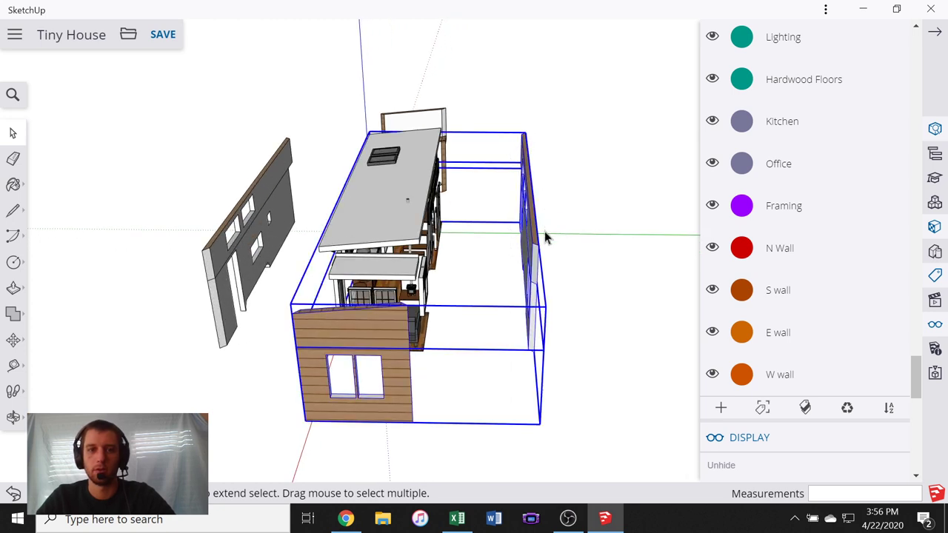
scroll(533, 260, up, 2)
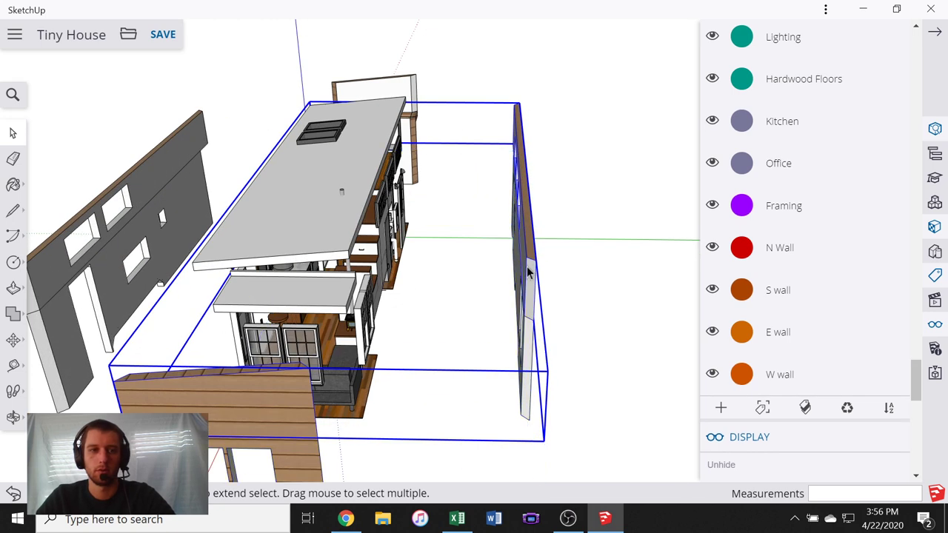
double_click(524, 273)
middle_drag(304, 299, 538, 289)
key(Escape)
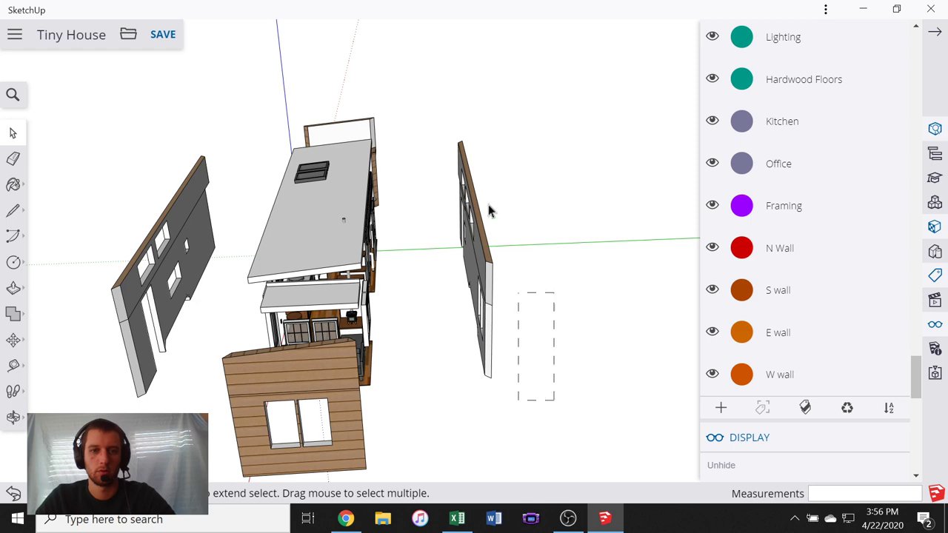
- Explode the group joining the end wall to the long three-window wall, and explode the long wall's remaining groups
click(487, 248)
right_click(486, 250)
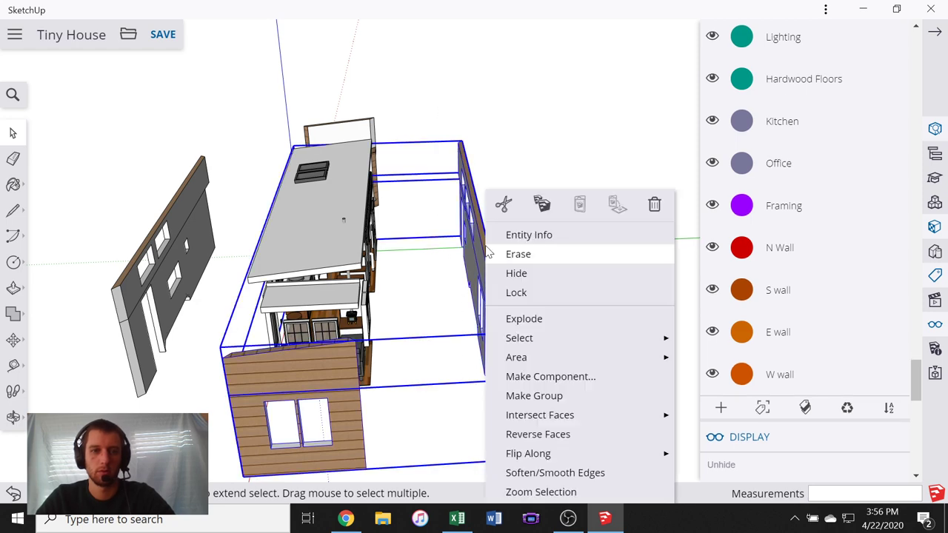
click(524, 321)
middle_drag(546, 307, 516, 400)
drag(514, 400, 474, 169)
right_click(470, 265)
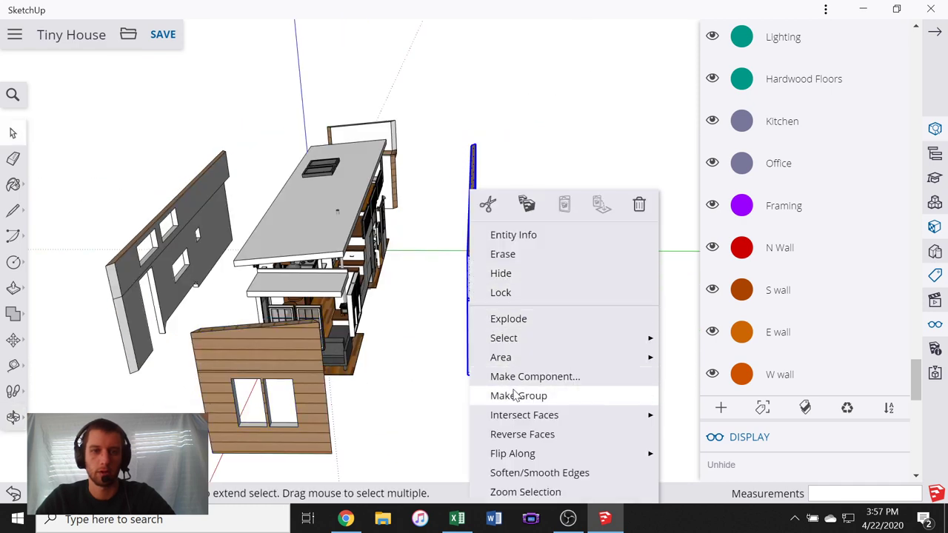
click(517, 322)
- Check that the exploded long wall's lower face and the end wall's lower part can be selected separately
middle_drag(580, 312, 437, 252)
click(432, 245)
click(440, 271)
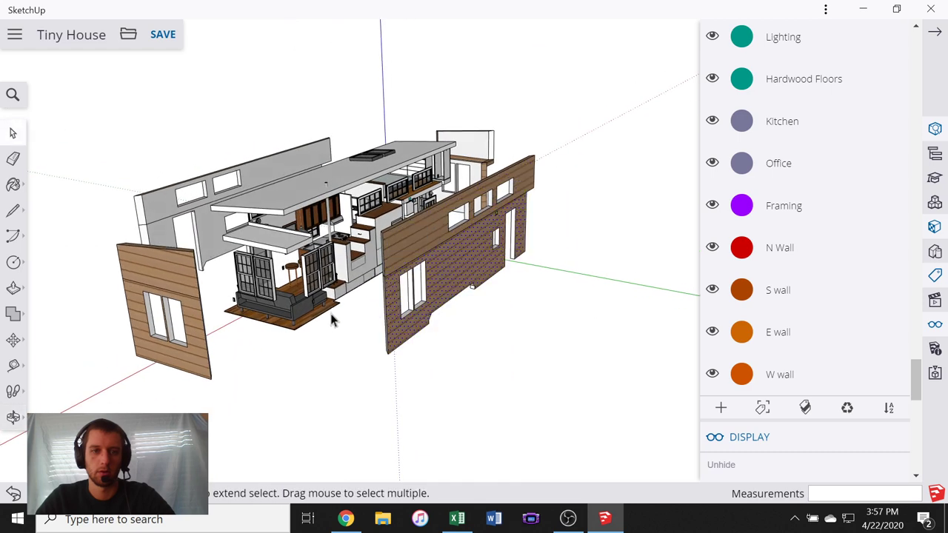
click(135, 306)
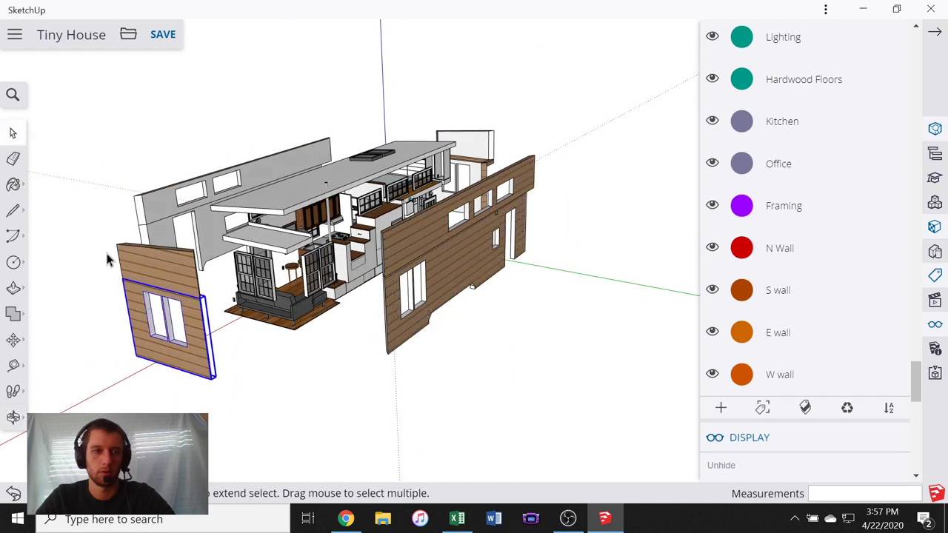
- Merge the long wall's upper and lower parts by removing the seam between them
middle_drag(257, 310, 432, 313)
scroll(459, 309, up, 3)
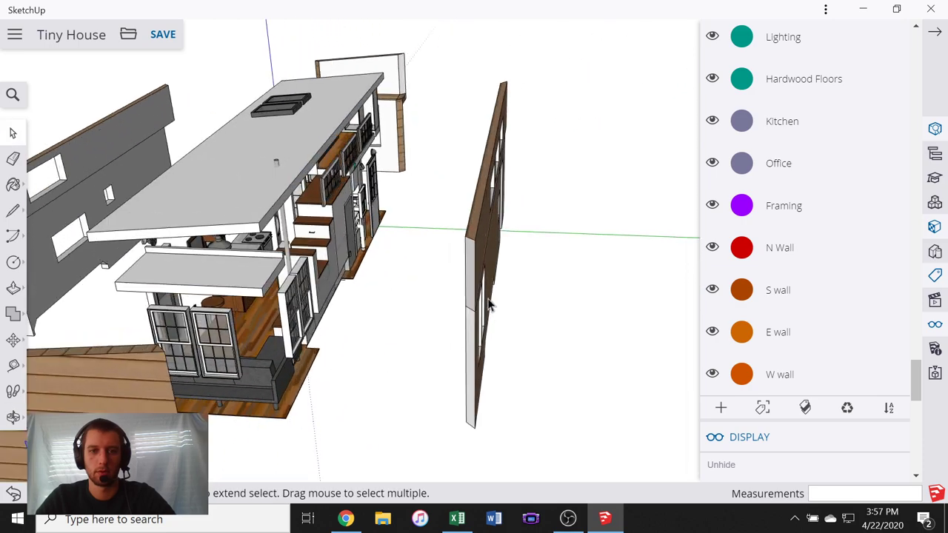
scroll(485, 307, up, 2)
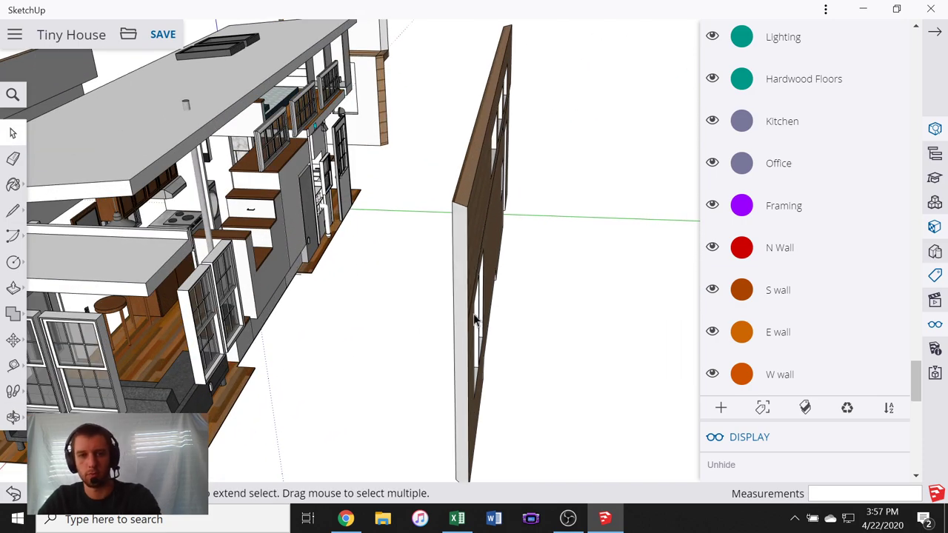
middle_drag(402, 259, 233, 246)
scroll(233, 246, down, 2)
- Paint the merged long wall's outer face with the brown horizontal plank siding from the Brick, Cladding and Siding materials
click(934, 226)
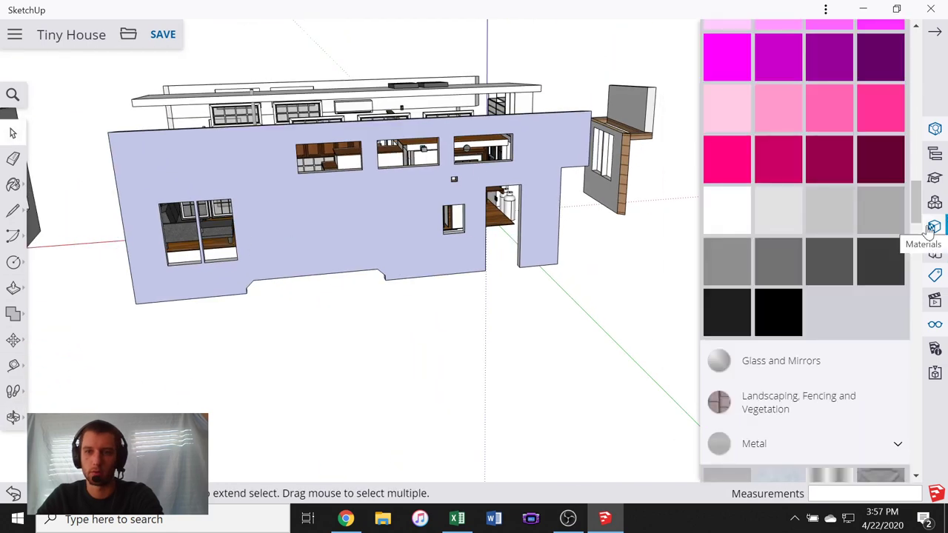
scroll(856, 232, up, 10)
scroll(784, 207, up, 4)
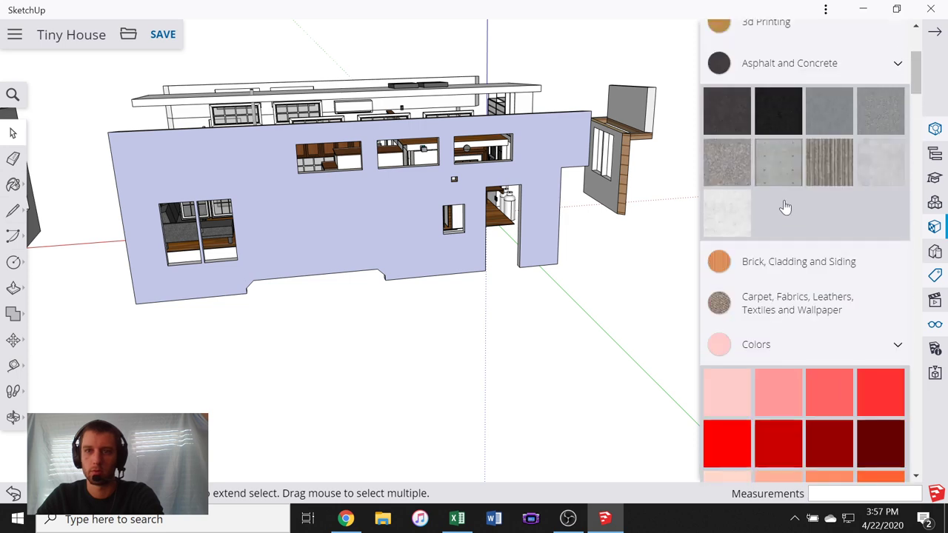
scroll(759, 218, down, 10)
scroll(769, 225, down, 10)
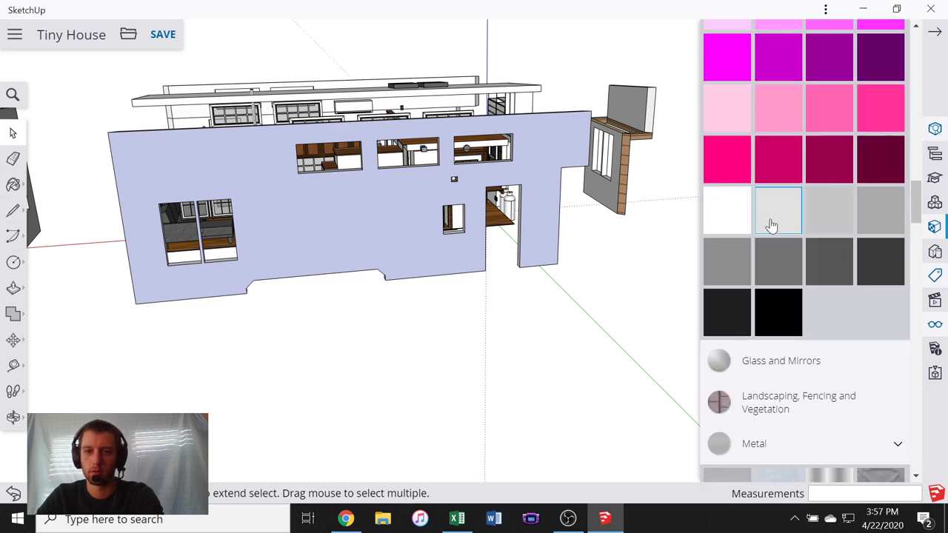
scroll(768, 226, up, 5)
scroll(752, 211, down, 6)
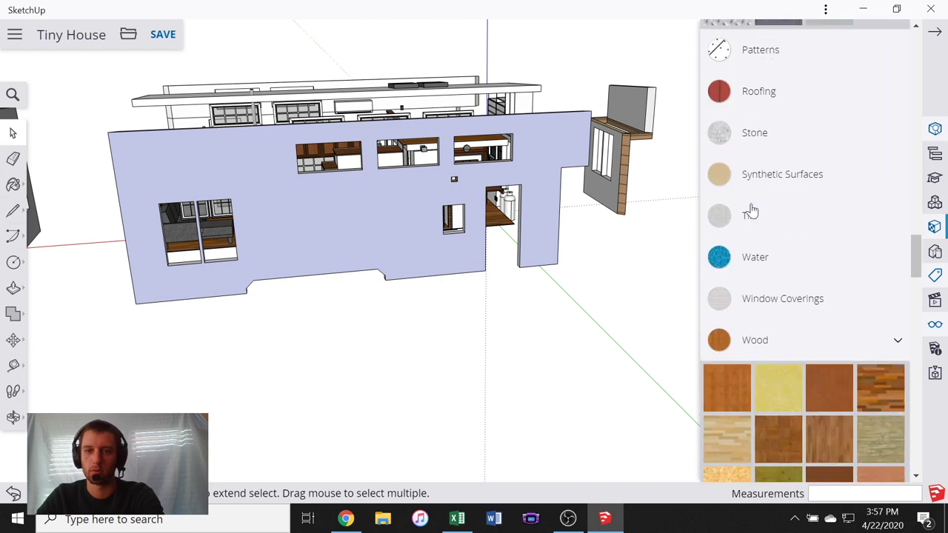
scroll(810, 311, down, 3)
scroll(804, 271, up, 4)
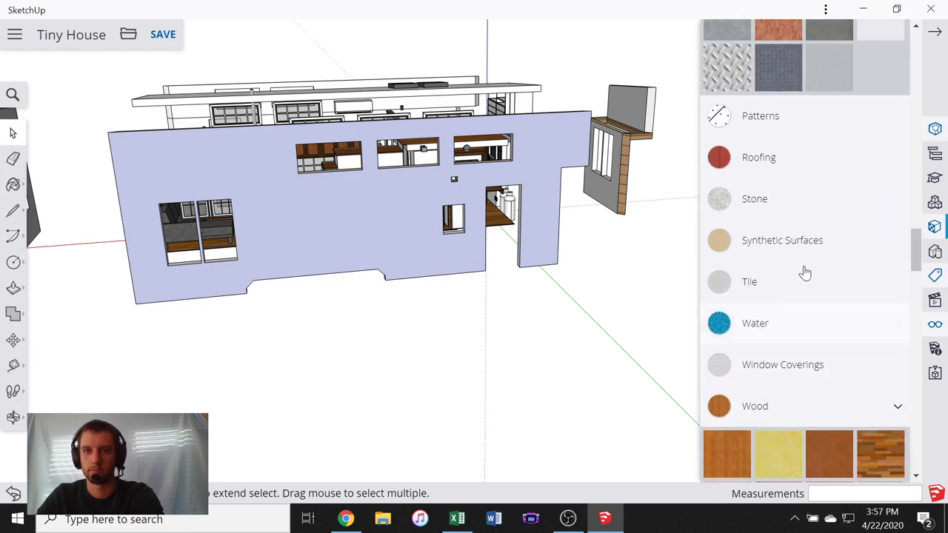
scroll(819, 236, down, 4)
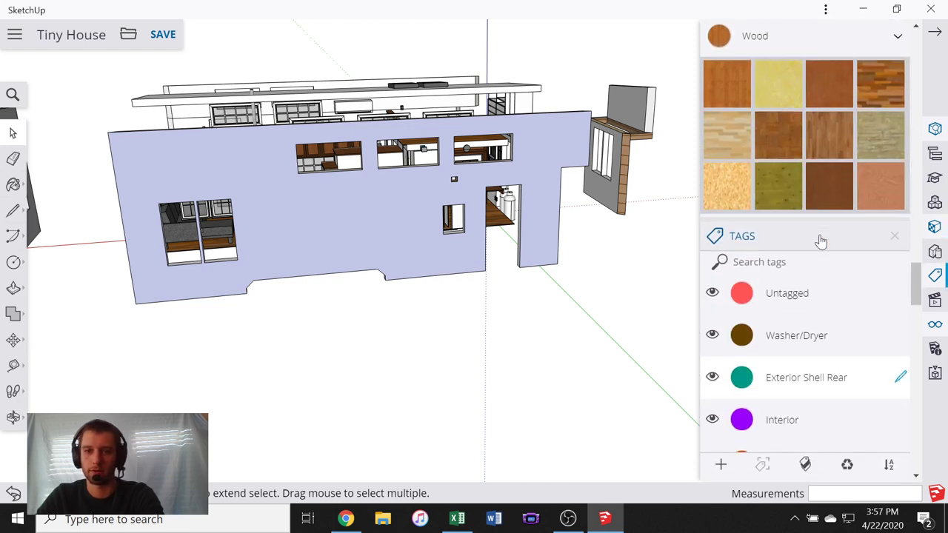
scroll(819, 239, up, 8)
scroll(820, 240, up, 10)
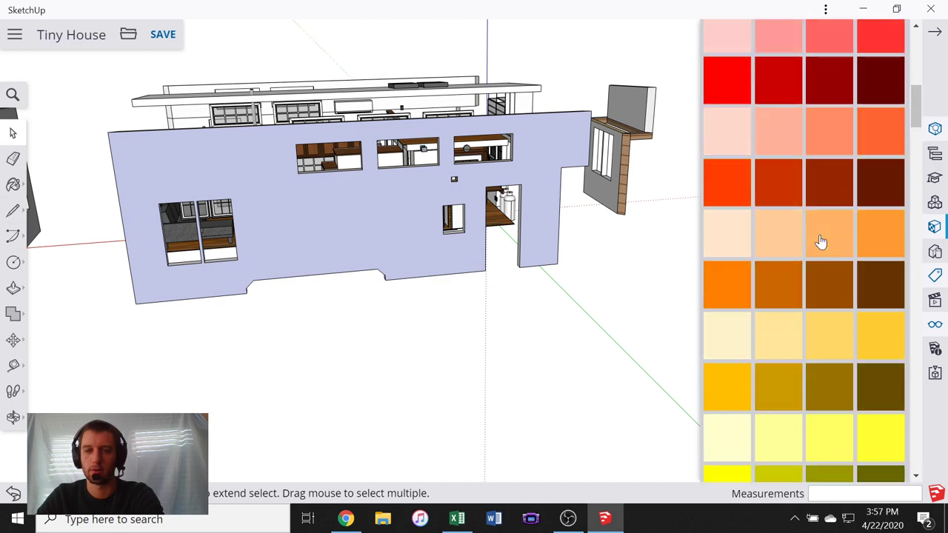
scroll(819, 241, up, 3)
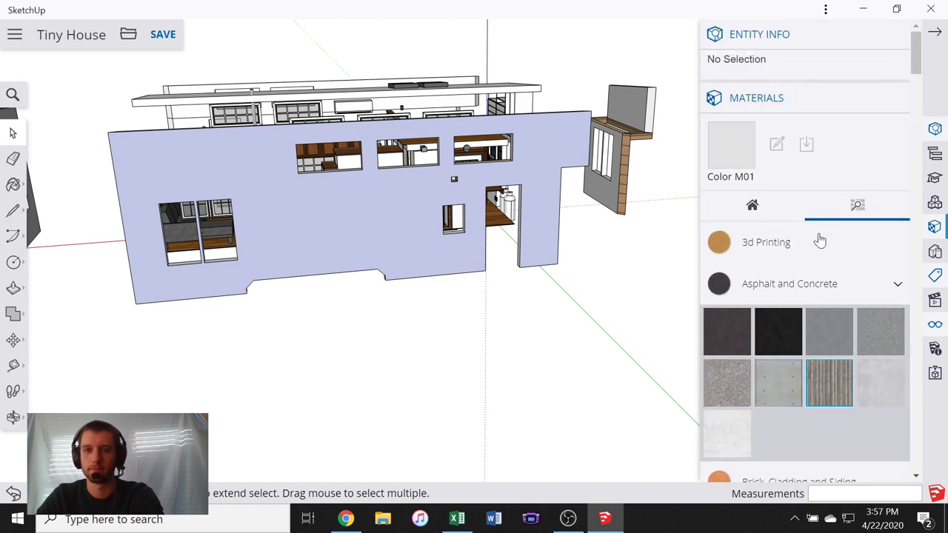
scroll(819, 244, down, 5)
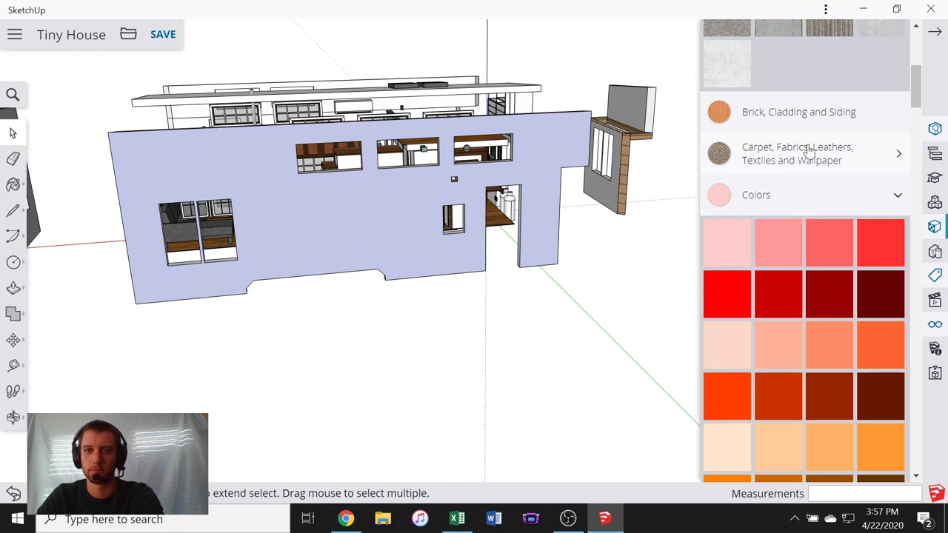
click(831, 116)
click(780, 255)
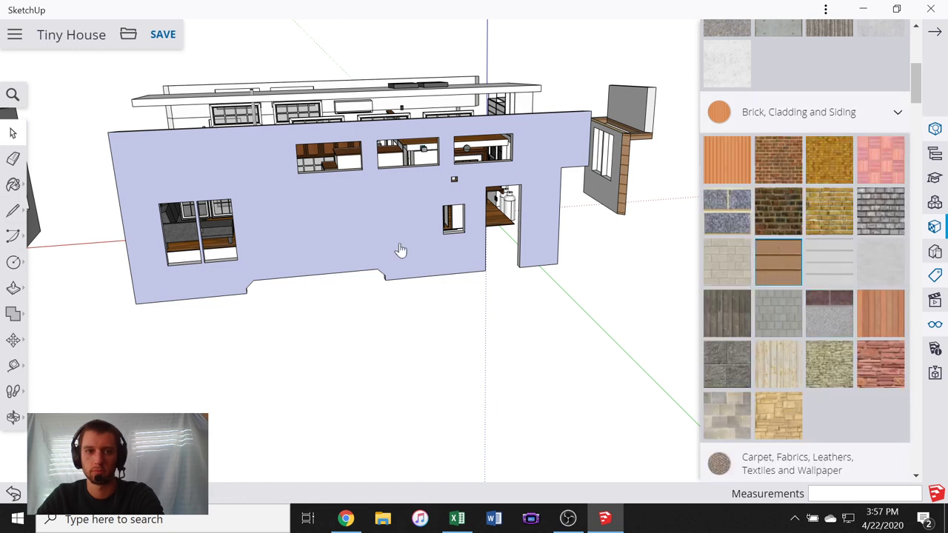
click(373, 207)
middle_drag(300, 269, 222, 269)
scroll(187, 235, up, 2)
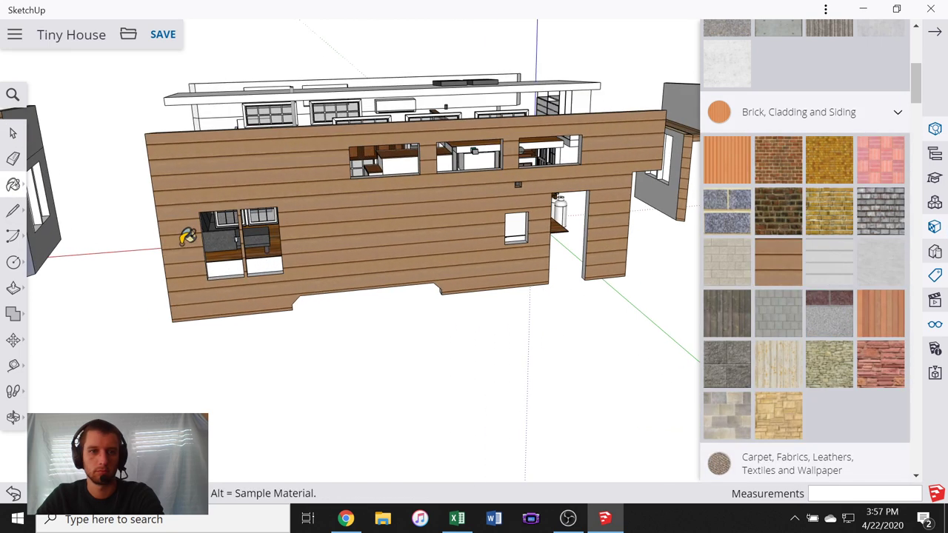
- Paint the same long wall's inner face light grey from the Colors materials
click(13, 133)
middle_drag(412, 230, 96, 211)
scroll(351, 163, up, 3)
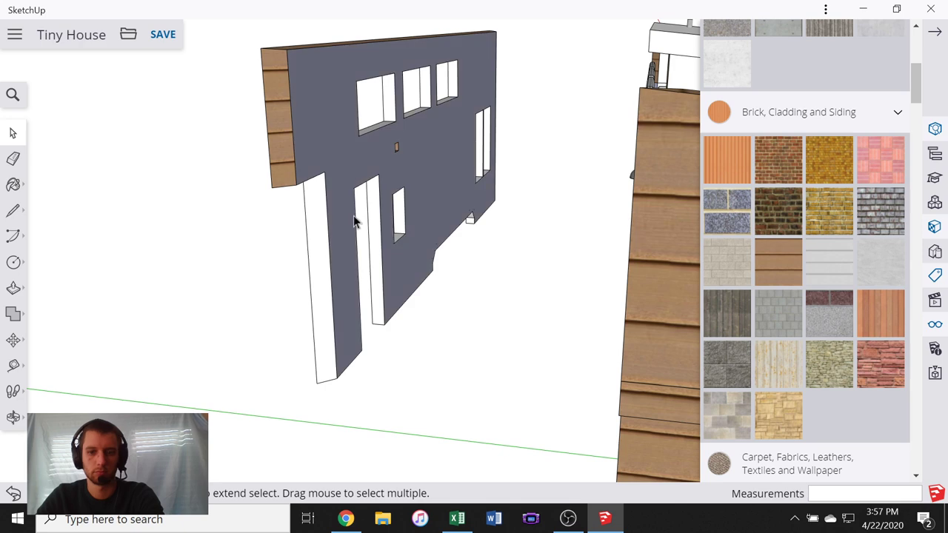
scroll(565, 230, down, 3)
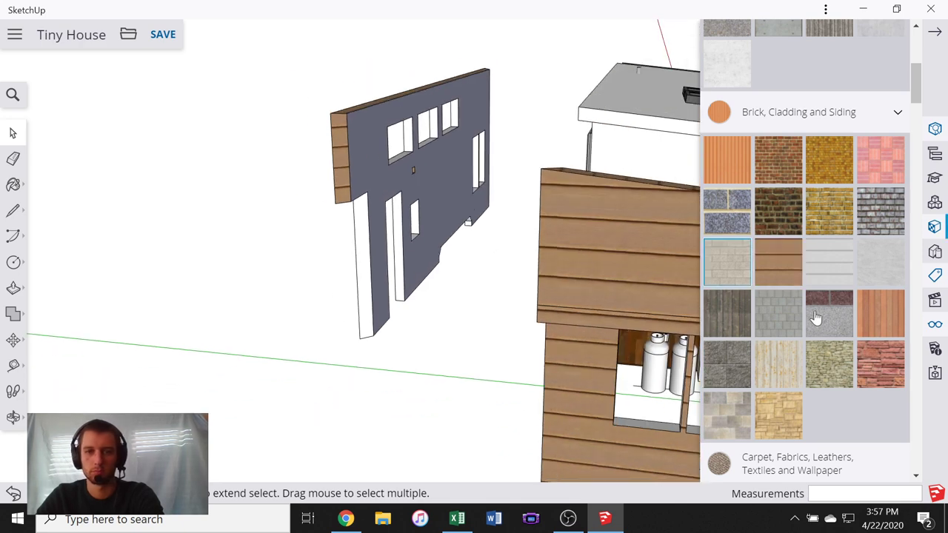
scroll(772, 269, down, 10)
scroll(772, 269, down, 10)
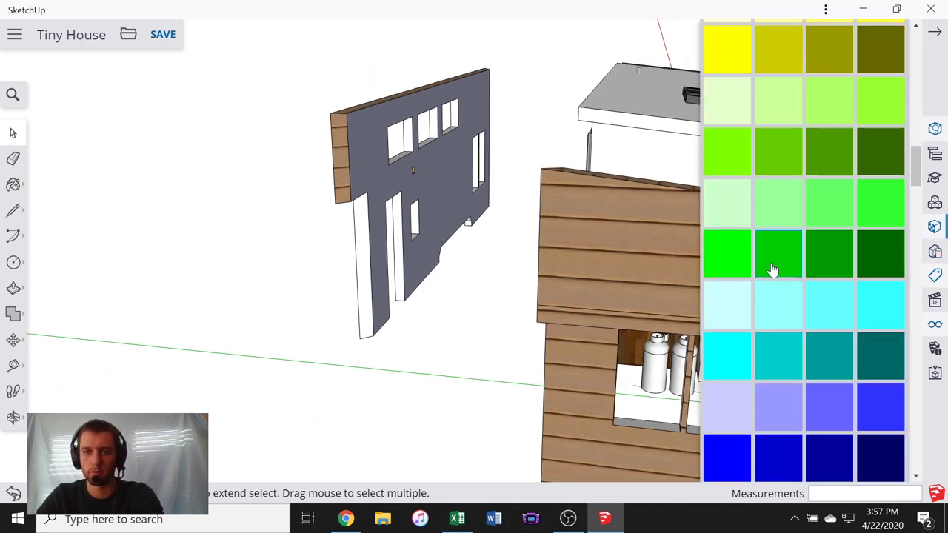
click(776, 250)
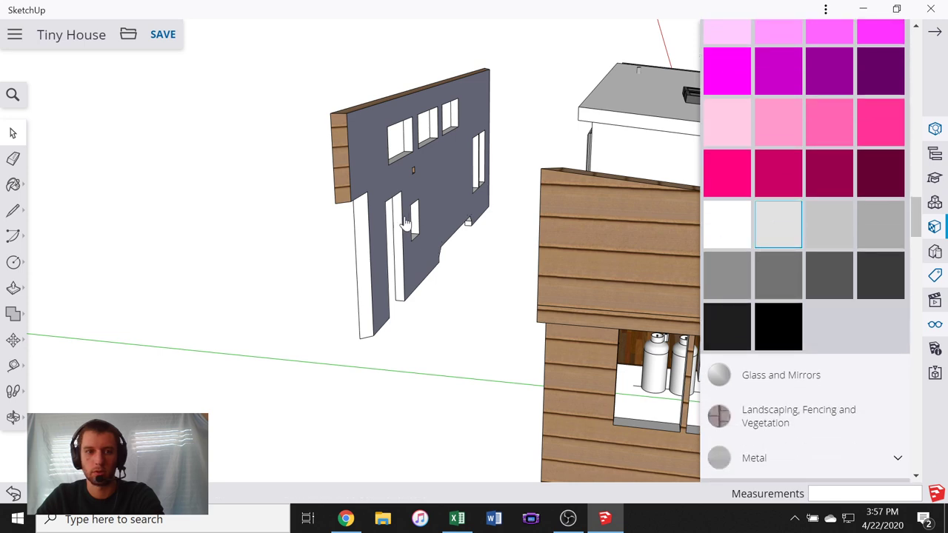
click(381, 159)
- Make the whole painted, merged long wall a component named "North wall"
mouse_move(301, 224)
middle_down()
mouse_move(405, 179)
mouse_move(294, 125)
mouse_move(272, 159)
mouse_move(484, 237)
mouse_move(239, 214)
mouse_move(145, 225)
mouse_move(172, 249)
mouse_move(516, 248)
middle_up()
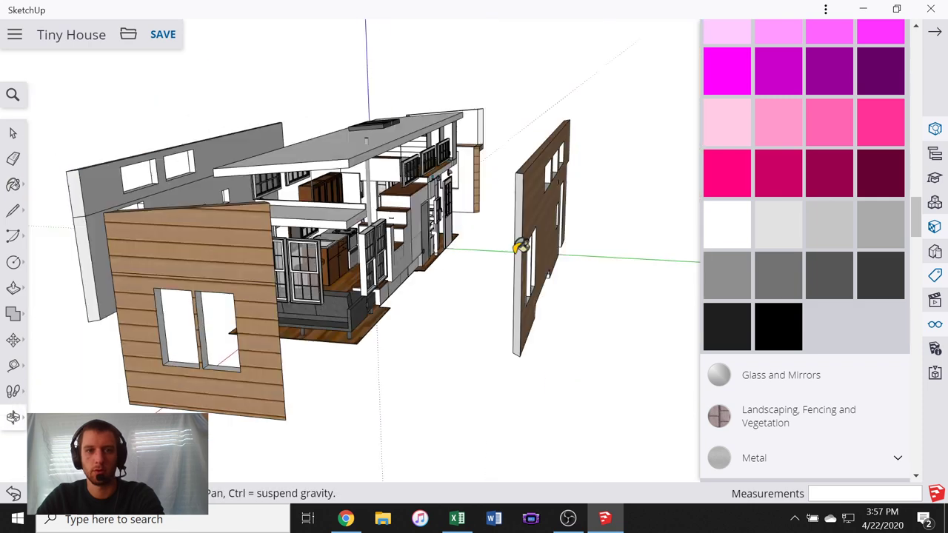
scroll(313, 294, down, 4)
scroll(475, 315, up, 3)
middle_drag(475, 317, 444, 296)
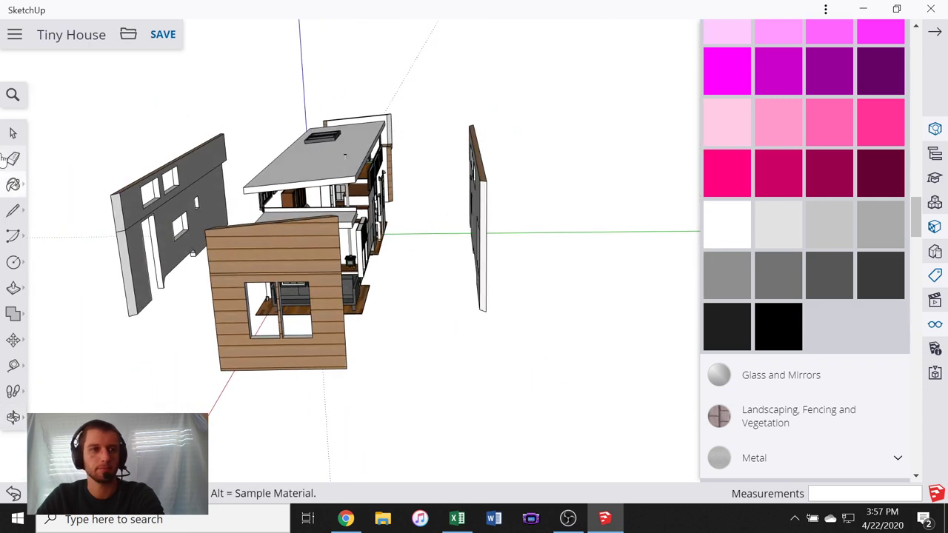
click(13, 133)
drag(496, 237, 509, 317)
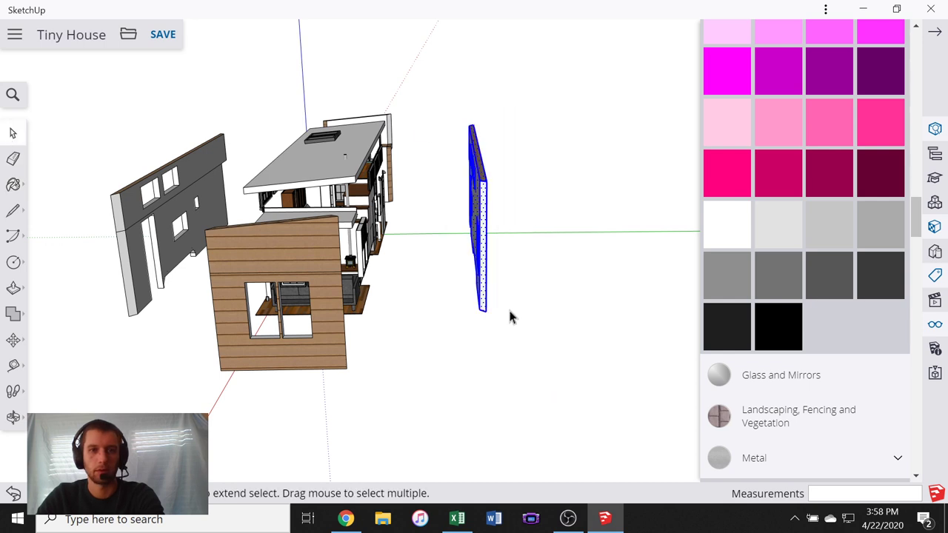
right_click(484, 226)
click(538, 377)
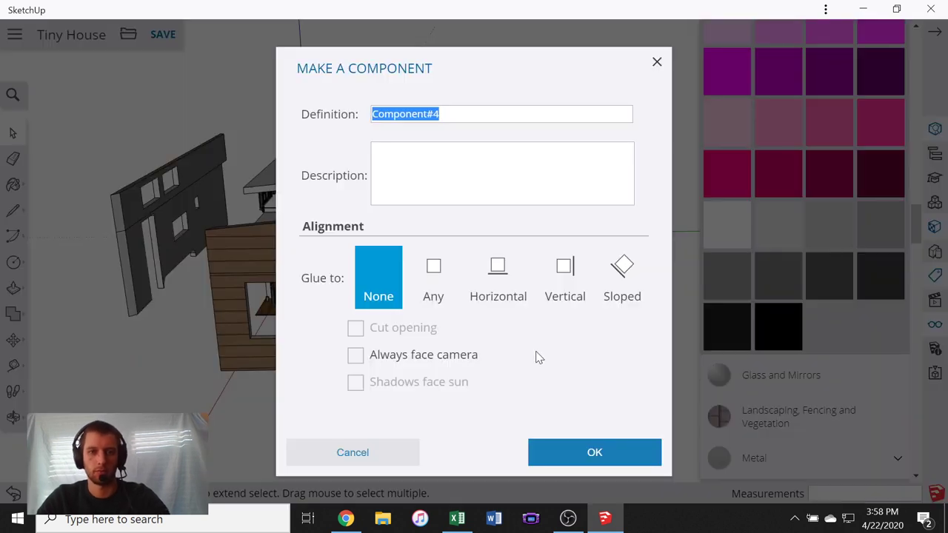
text(North wall)
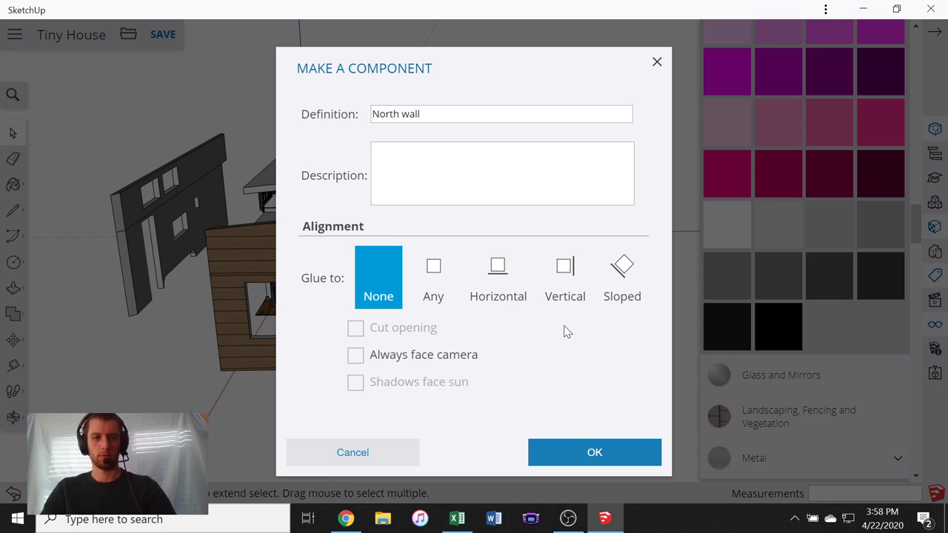
click(586, 453)
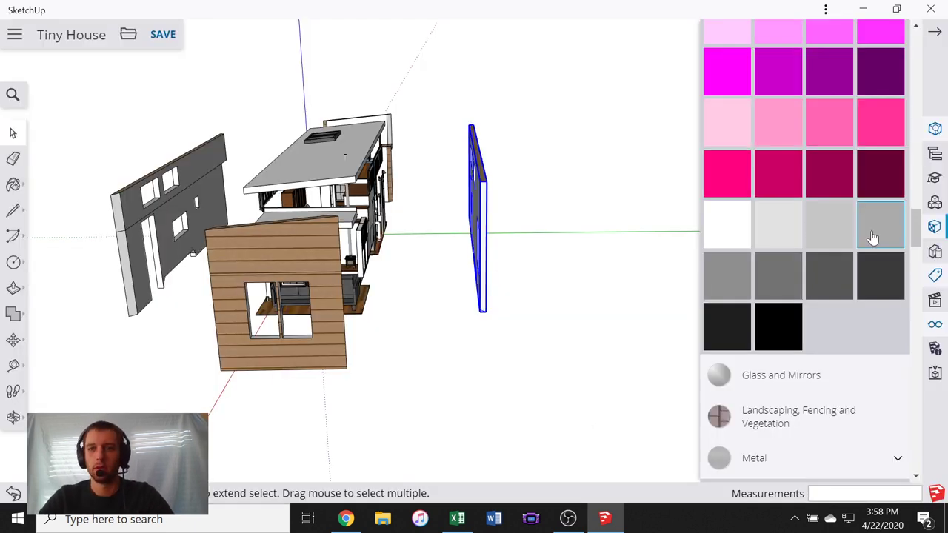
- Assign the N Wall tag to all the geometry inside the North wall component
scroll(870, 237, up, 15)
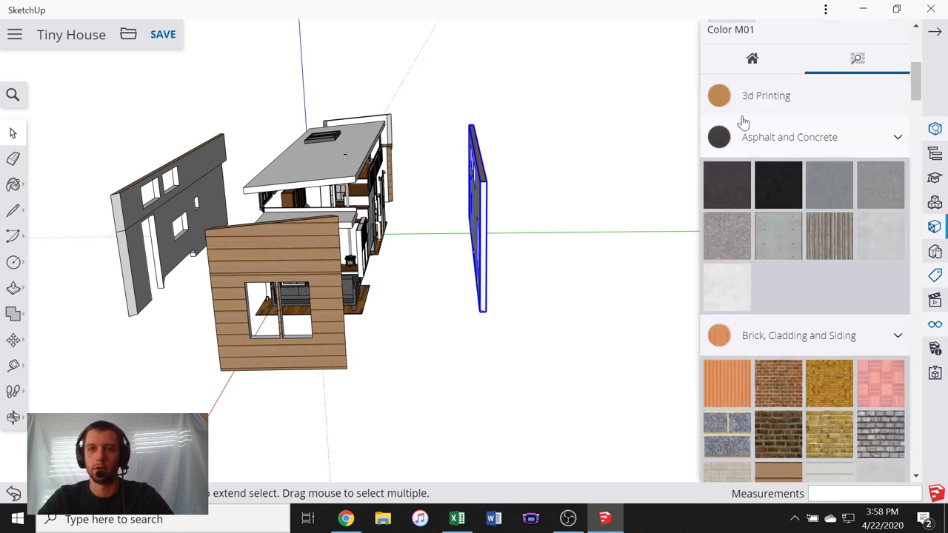
scroll(743, 122, up, 3)
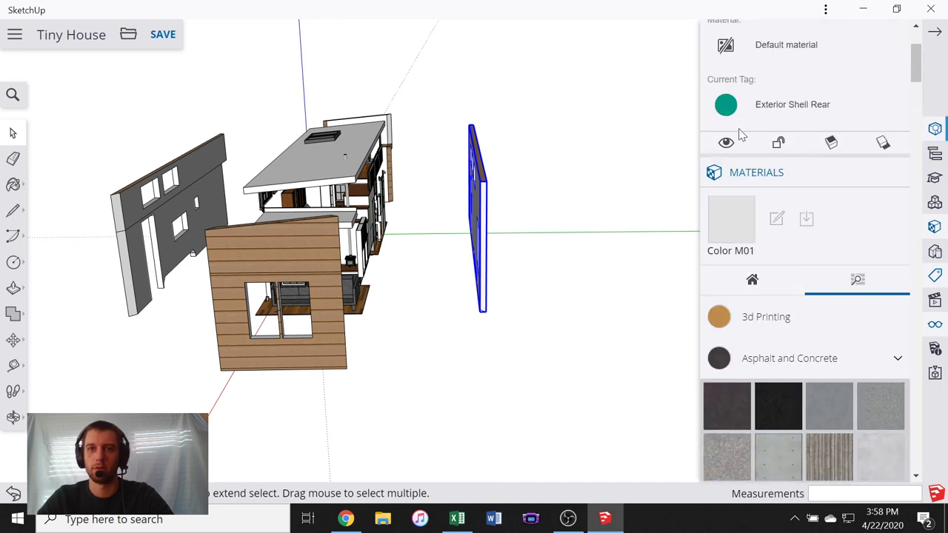
double_click(484, 231)
triple_click(477, 170)
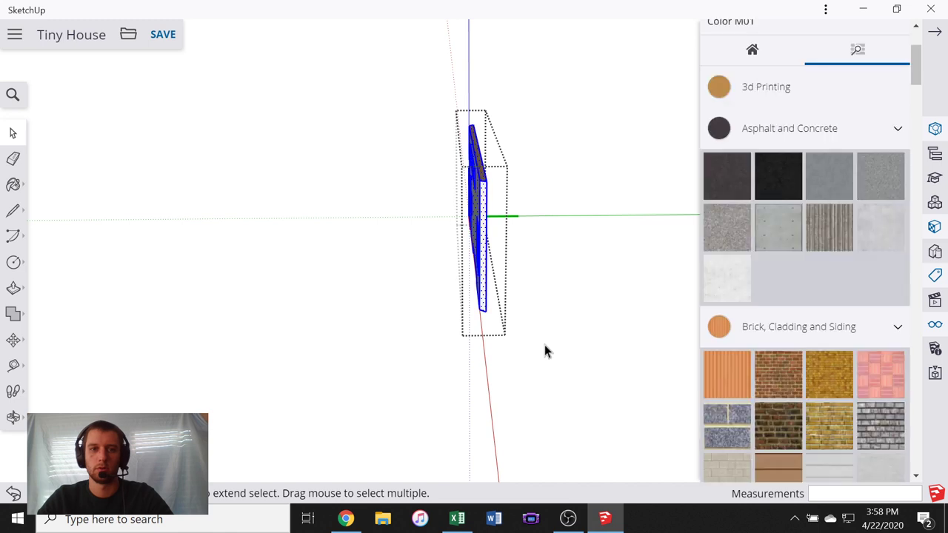
right_click(485, 226)
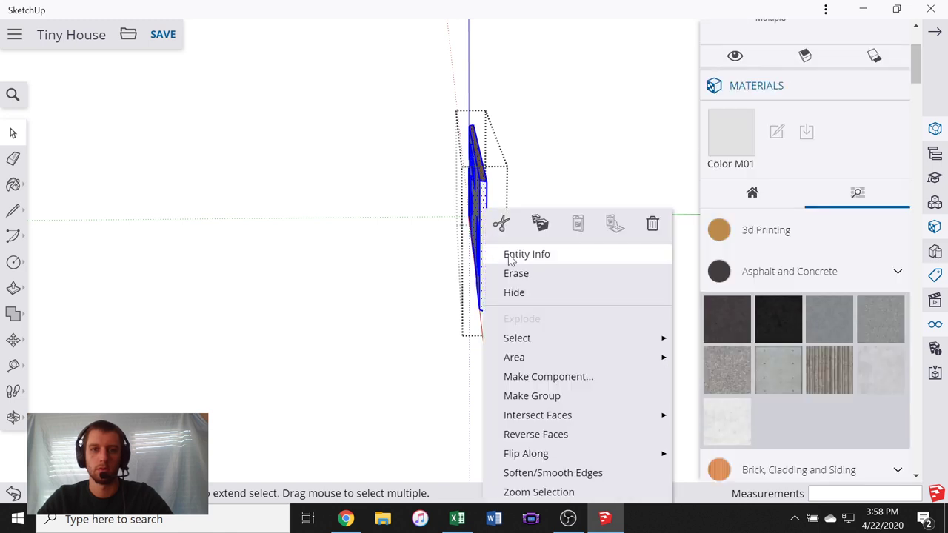
click(526, 253)
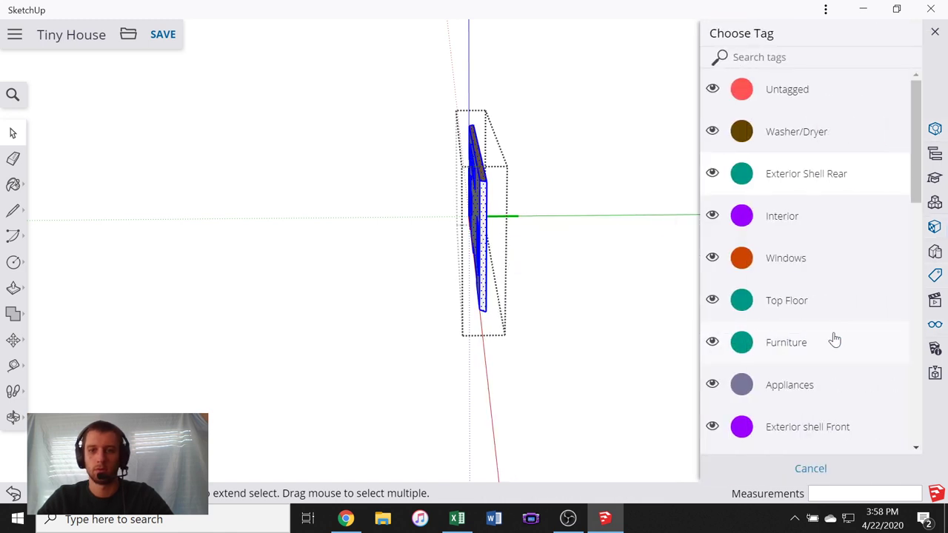
scroll(832, 339, down, 10)
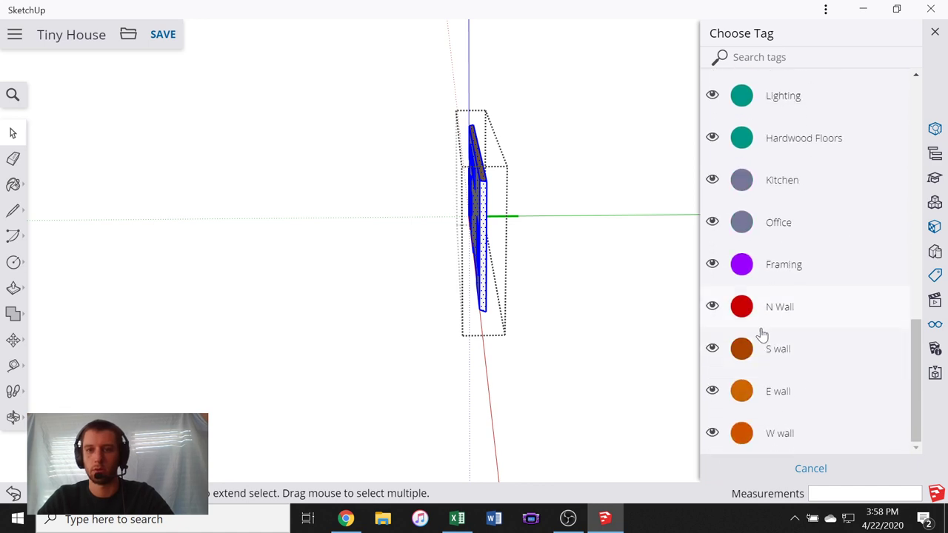
click(782, 306)
click(594, 259)
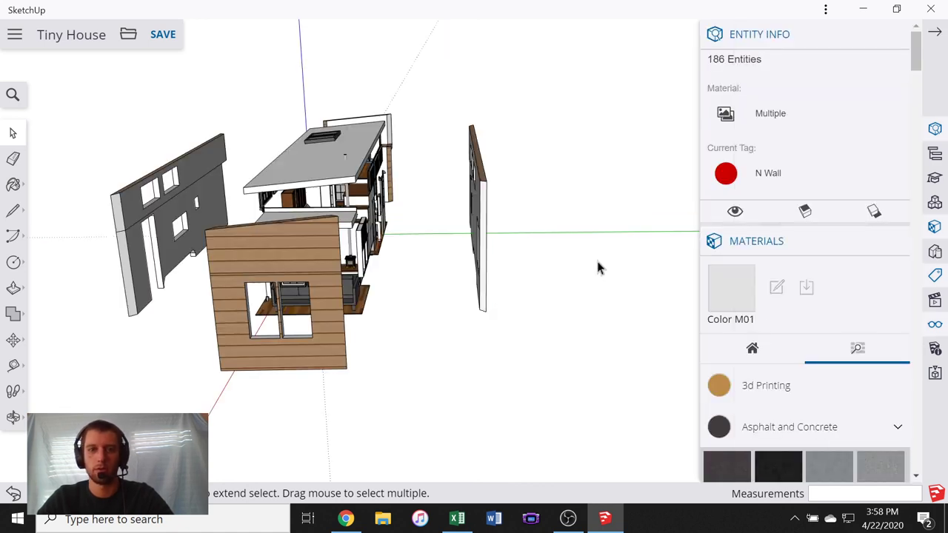
- Assign the N Wall tag to the North wall component itself
click(488, 233)
right_click(488, 235)
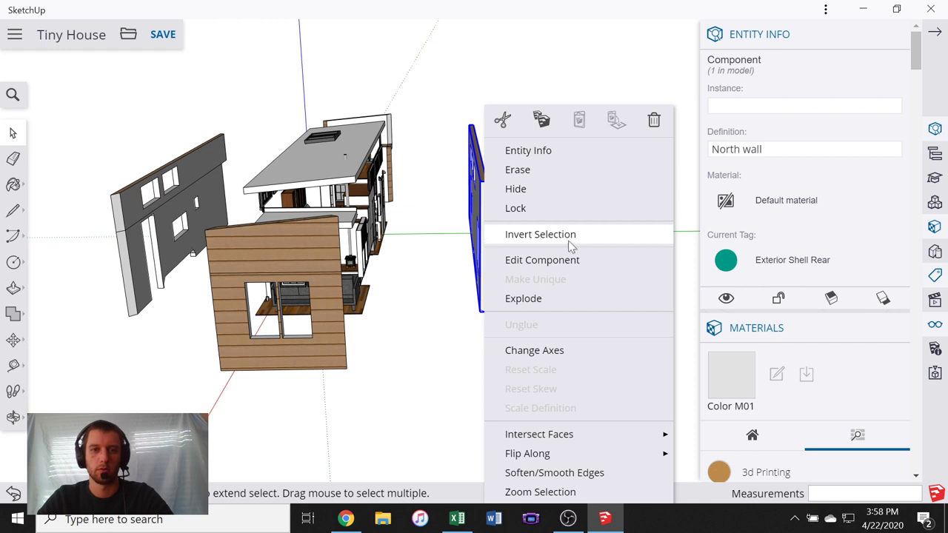
click(573, 160)
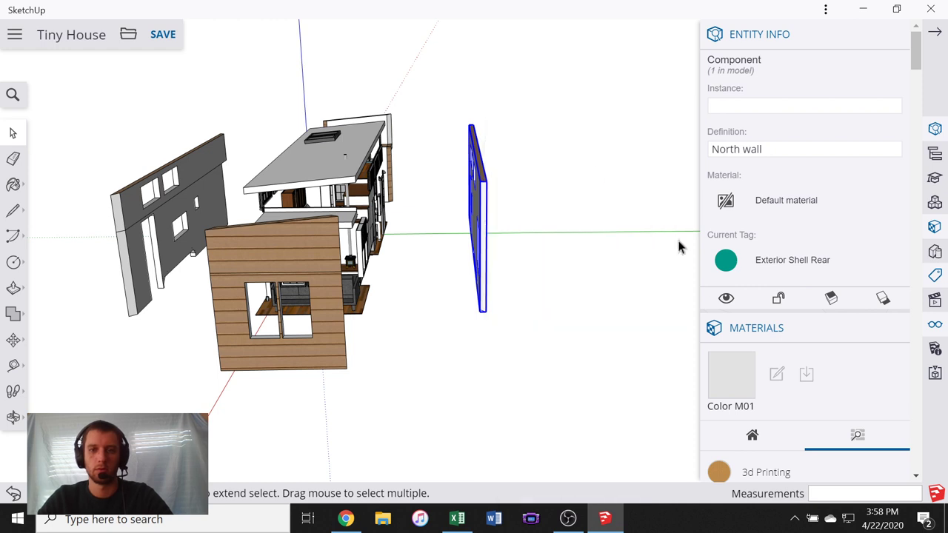
click(818, 278)
scroll(823, 314, down, 6)
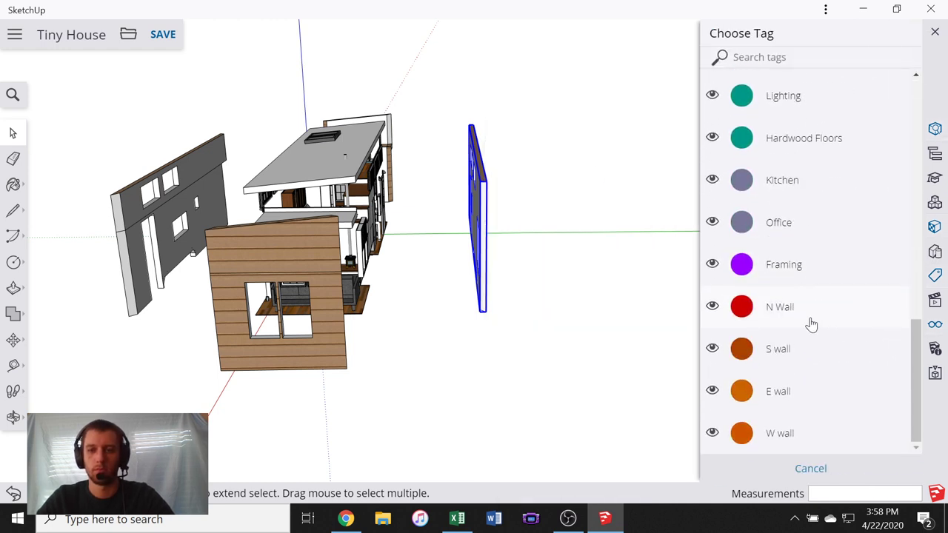
click(774, 310)
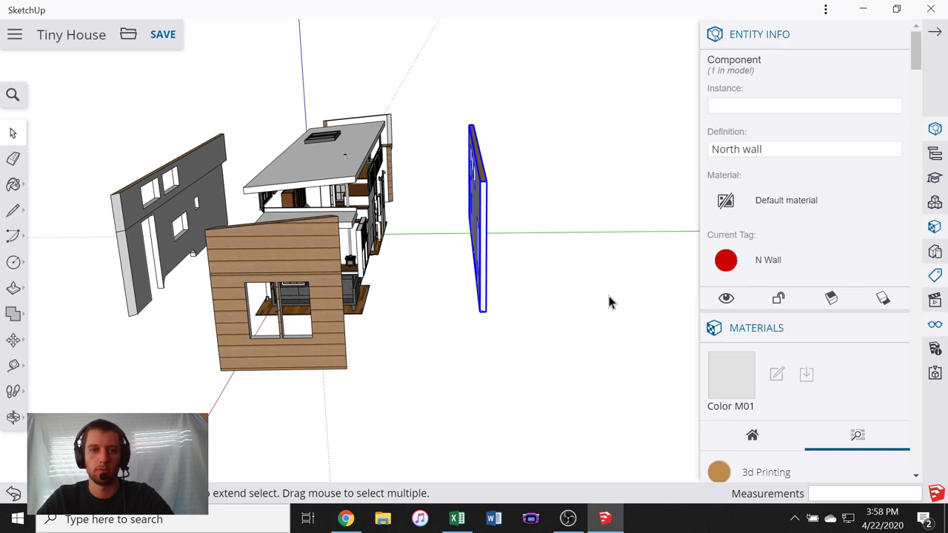
- Explode the groups that form the upper and lower parts of the opposite long wall
middle_drag(610, 303, 581, 317)
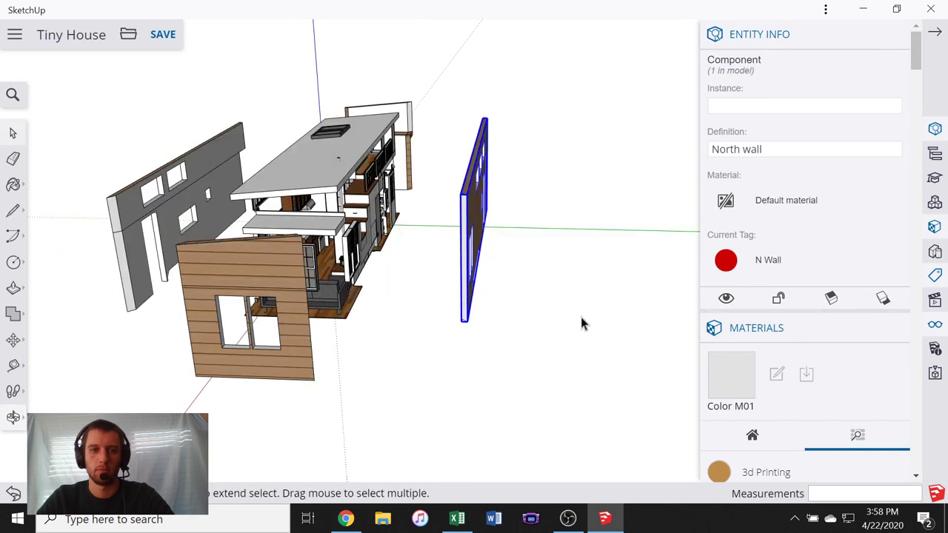
middle_drag(390, 331, 507, 375)
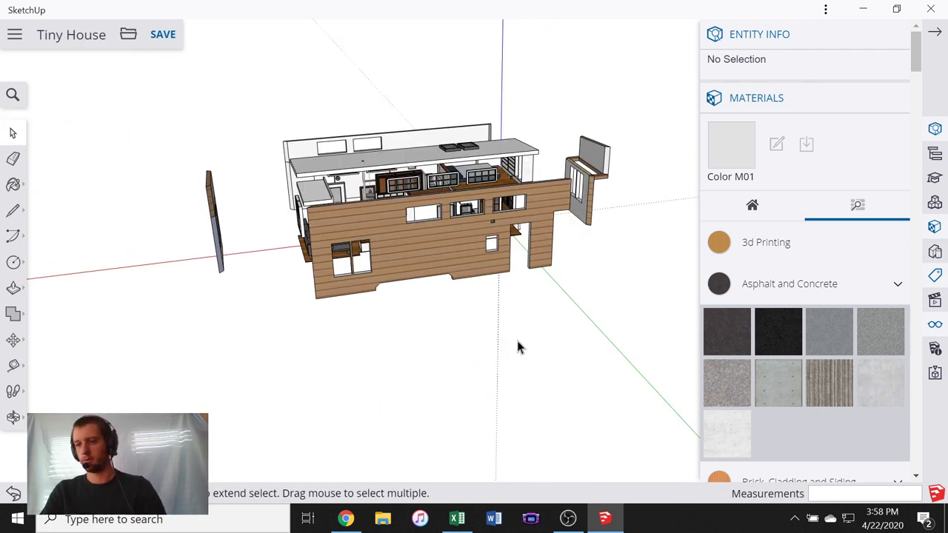
scroll(170, 208, up, 6)
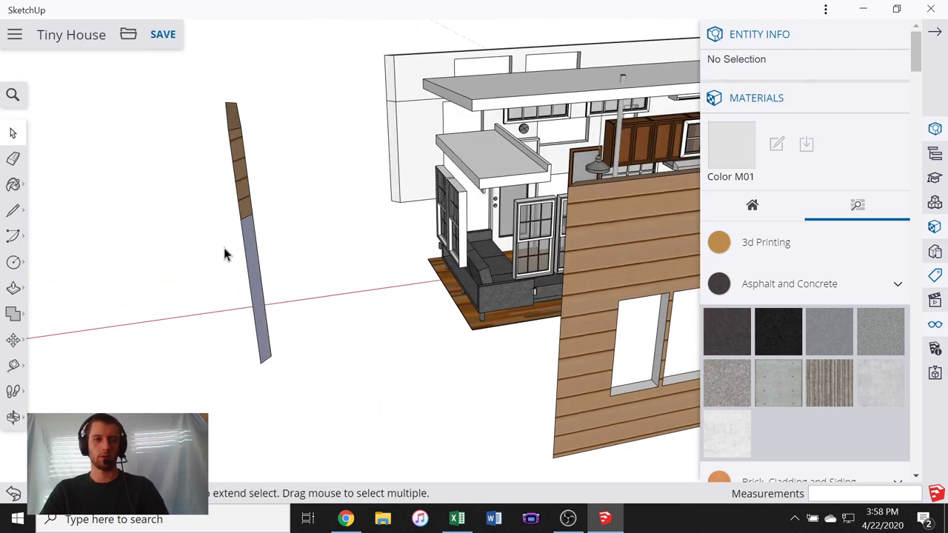
middle_drag(191, 275, 384, 270)
scroll(411, 285, down, 6)
drag(382, 323, 322, 120)
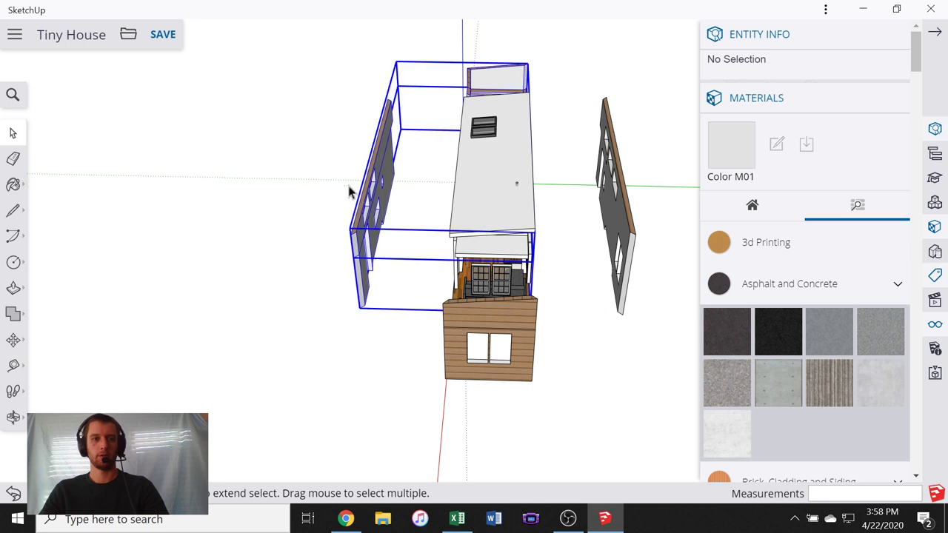
right_click(395, 181)
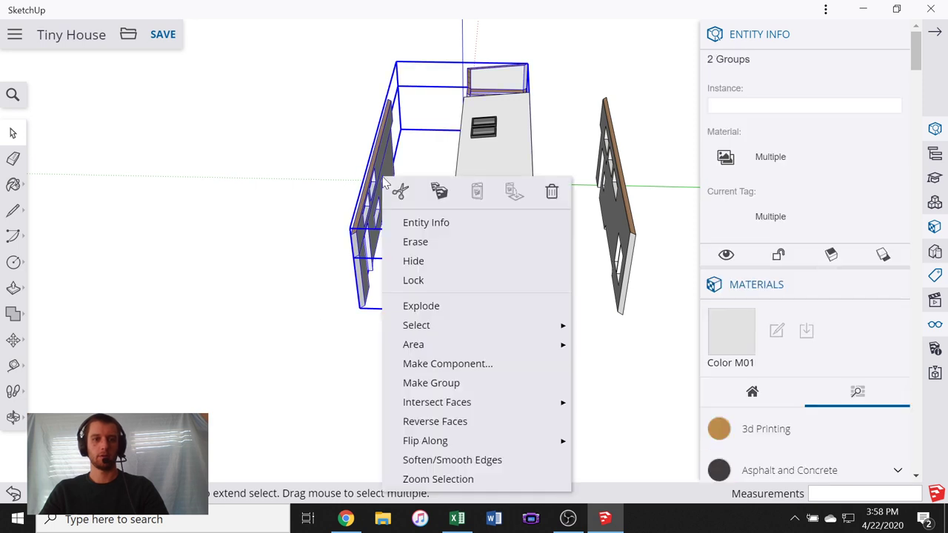
click(416, 310)
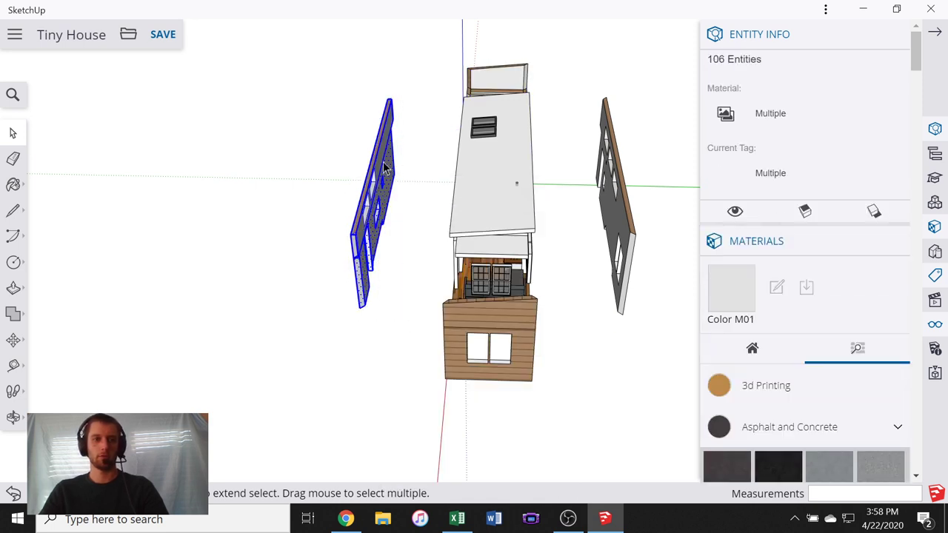
right_click(383, 163)
click(422, 288)
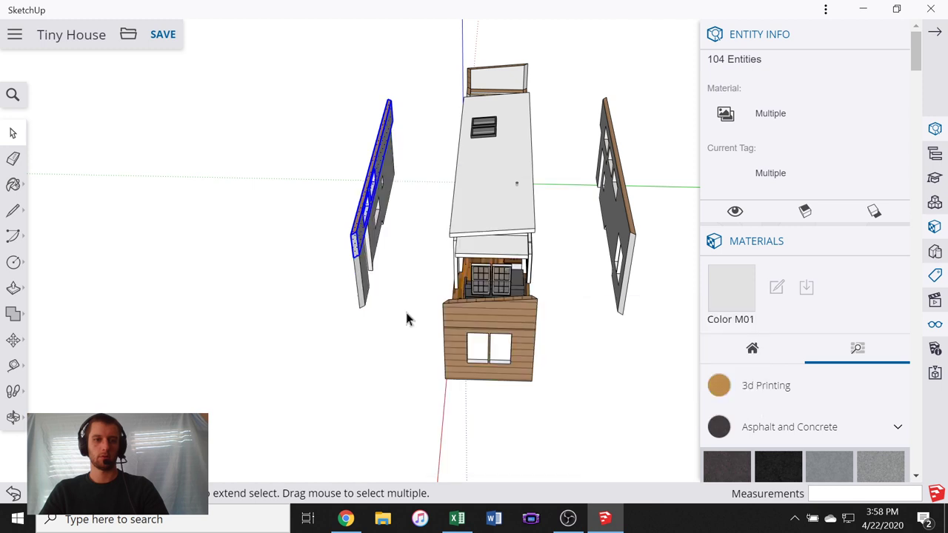
drag(383, 321, 320, 88)
right_click(372, 191)
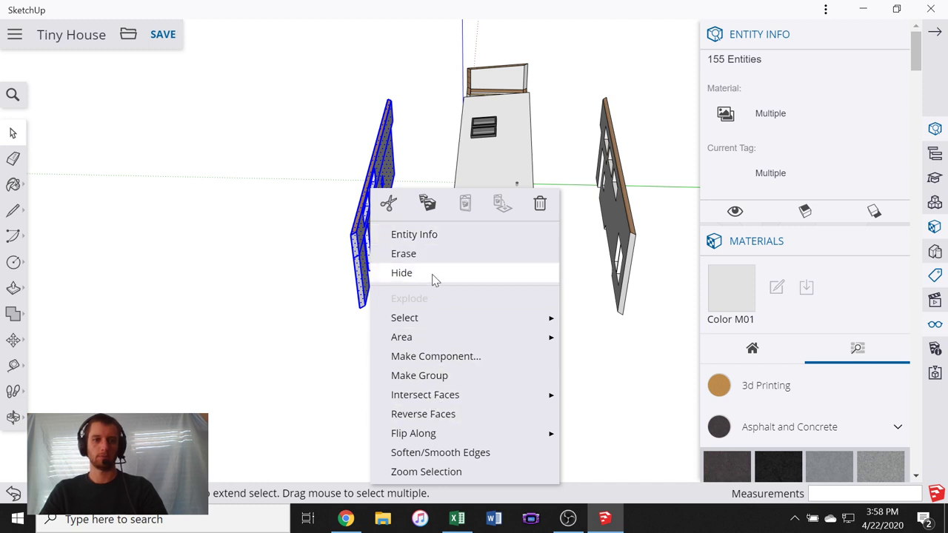
click(337, 321)
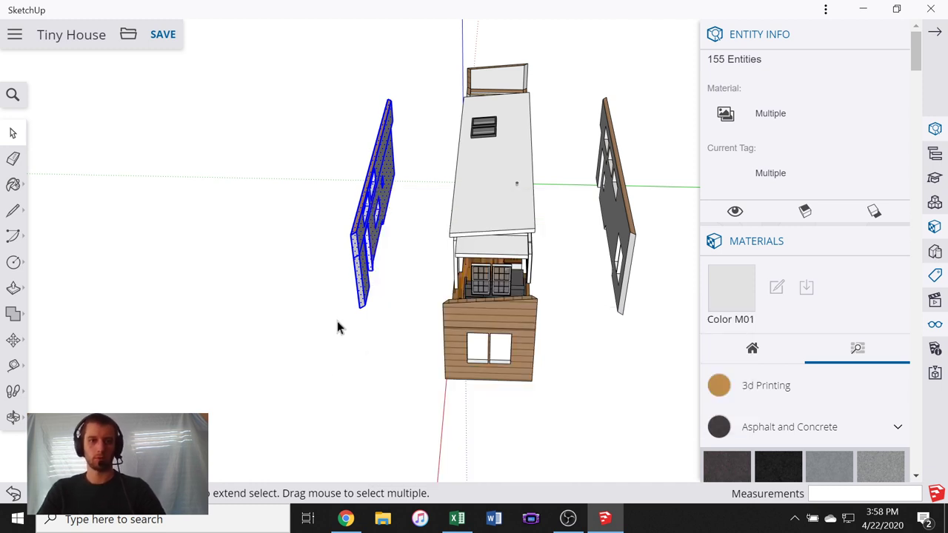
click(337, 320)
- Merge the opposite long wall's upper and lower parts by deleting the seam edges on its inner face and end face
middle_drag(359, 261, 345, 205)
scroll(384, 217, up, 3)
scroll(384, 216, up, 5)
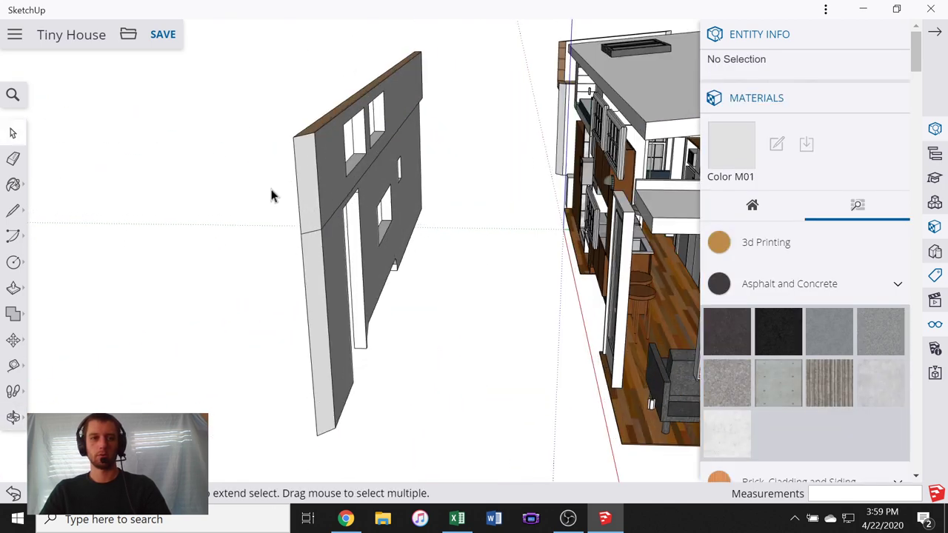
click(362, 240)
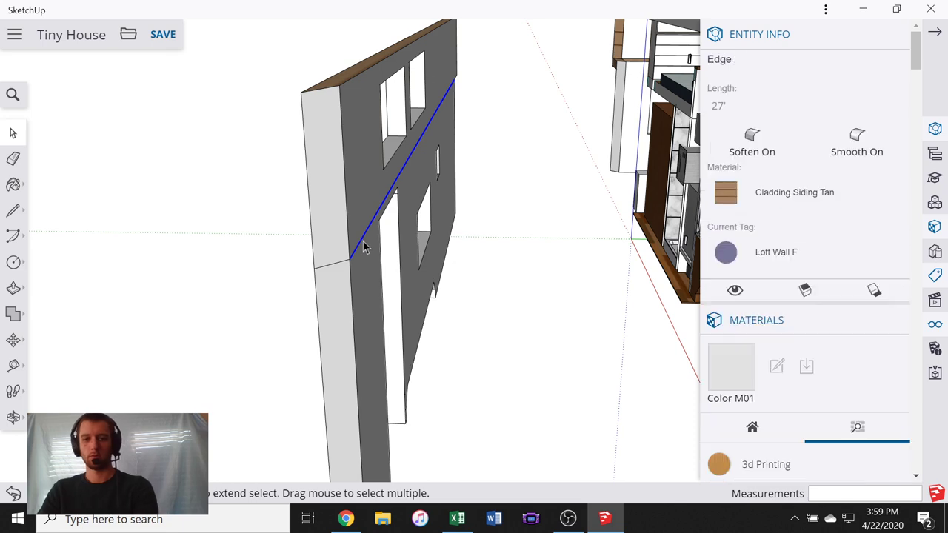
key(Delete)
click(329, 265)
key(Delete)
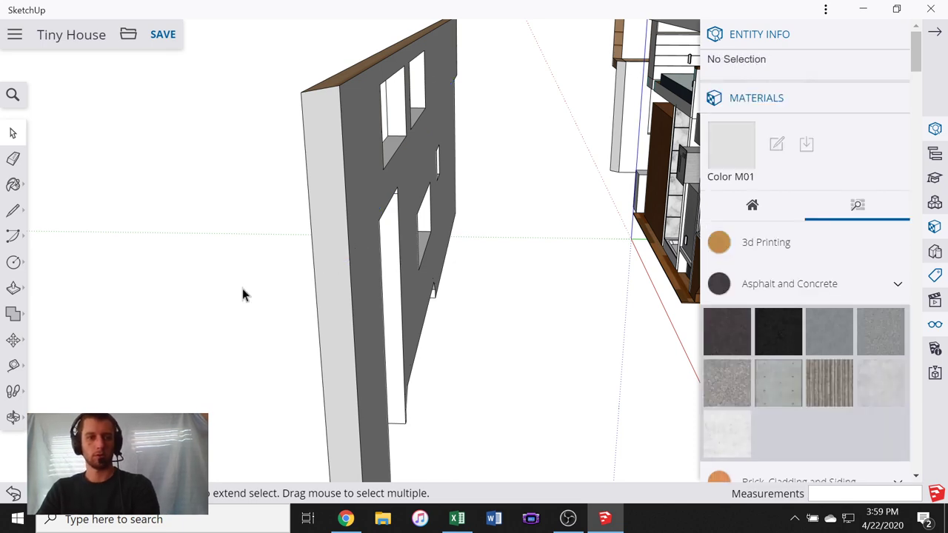
- Paint the opposite long wall's outer face with the brown horizontal plank siding from the Brick, Cladding and Siding materials
mouse_move(340, 286)
middle_down()
mouse_move(408, 274)
mouse_move(496, 146)
mouse_move(464, 177)
mouse_move(265, 195)
mouse_move(414, 239)
mouse_move(322, 248)
mouse_move(470, 239)
mouse_move(635, 248)
mouse_move(334, 271)
middle_up()
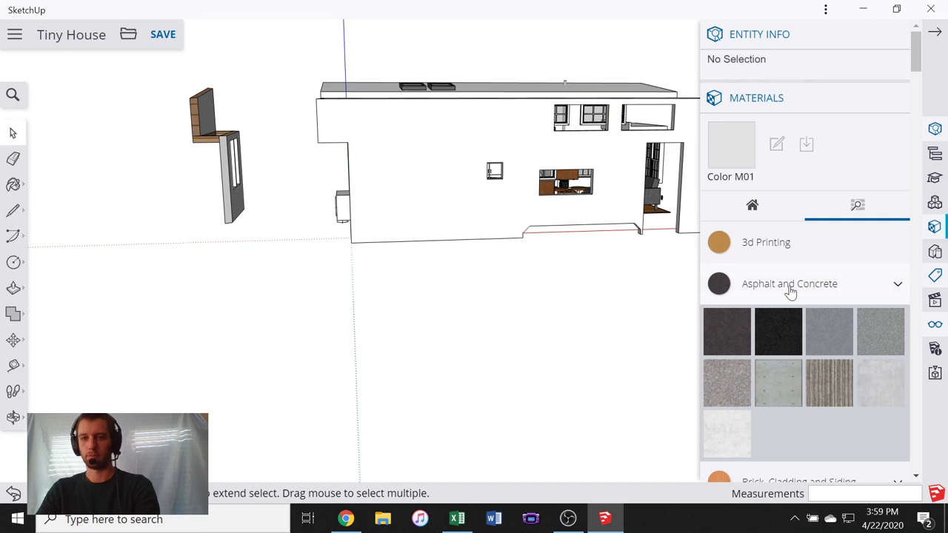
scroll(789, 304, down, 5)
click(776, 264)
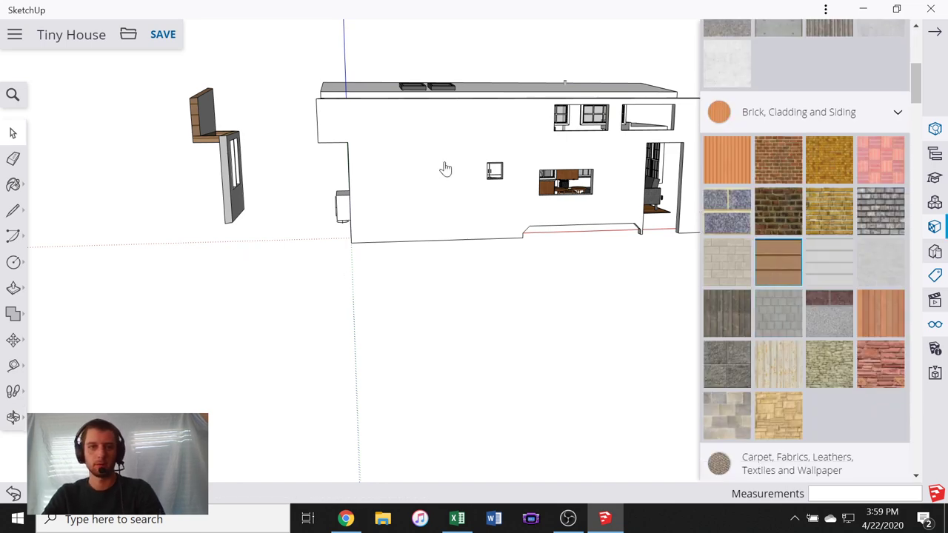
click(459, 174)
- Choose the light grey Color M01 from the Colors materials for painting
mouse_move(462, 172)
middle_down()
mouse_move(148, 220)
mouse_move(535, 237)
middle_up()
scroll(788, 307, down, 10)
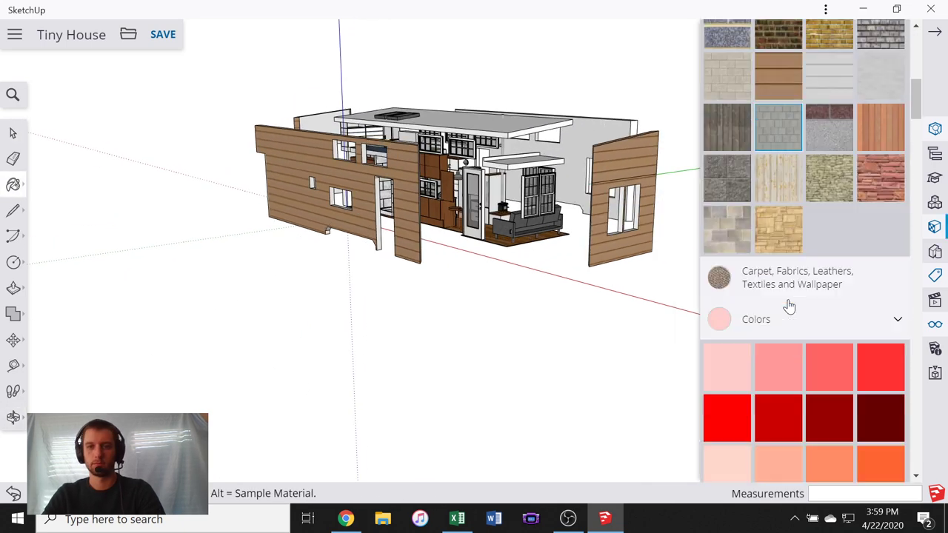
scroll(789, 307, down, 10)
scroll(785, 222, up, 4)
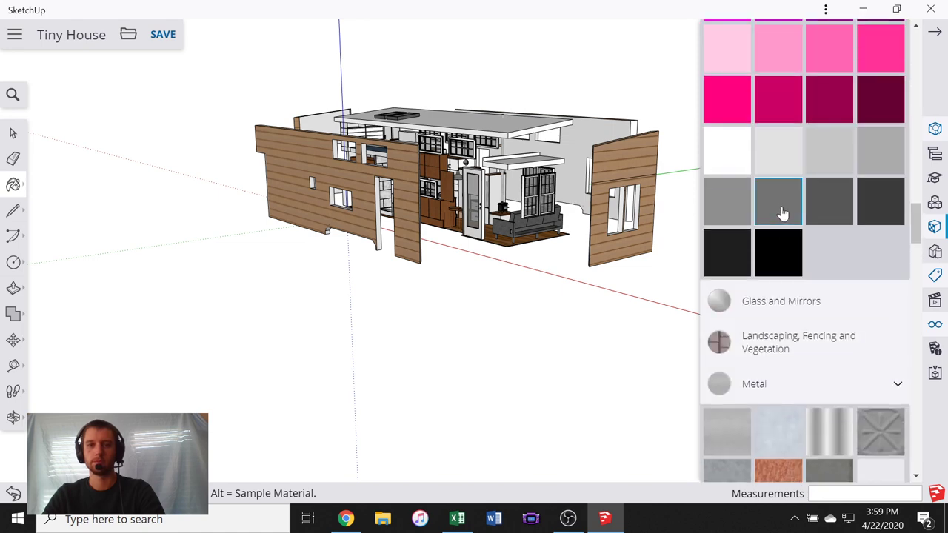
click(770, 169)
- Examine the inner faces, end faces and outer siding of the exploded walls from all sides of the house
middle_drag(575, 279, 121, 402)
scroll(327, 153, up, 6)
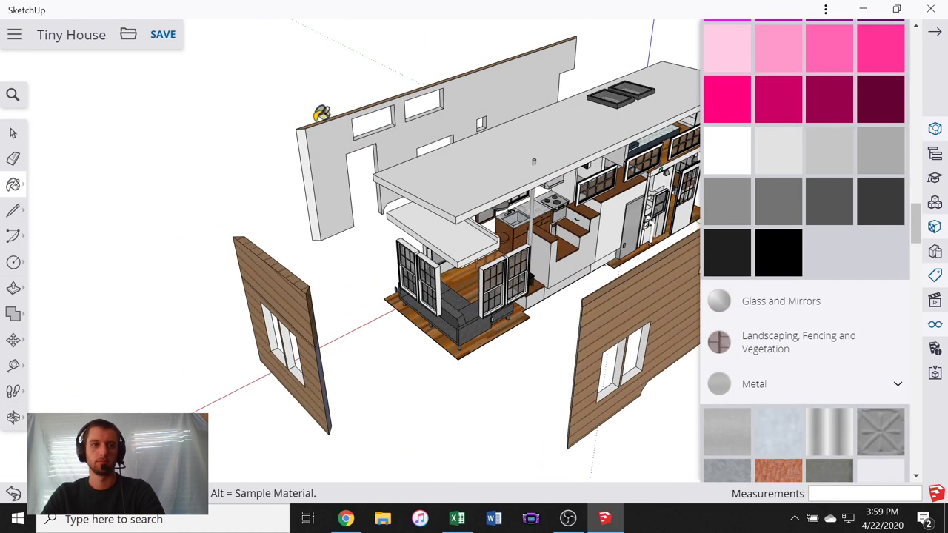
scroll(327, 153, up, 1)
scroll(206, 221, down, 7)
drag(206, 222, 199, 231)
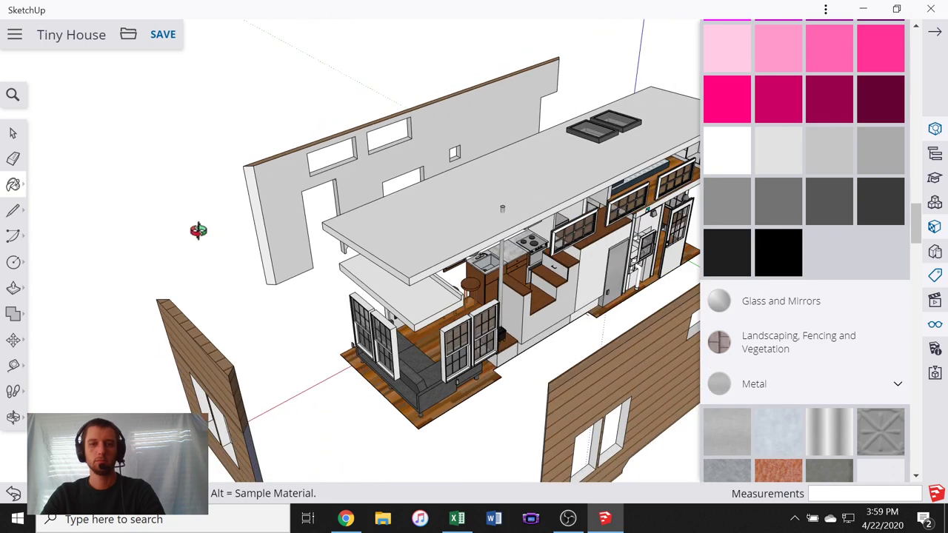
middle_drag(199, 230, 527, 245)
scroll(527, 244, down, 3)
middle_drag(233, 247, 629, 140)
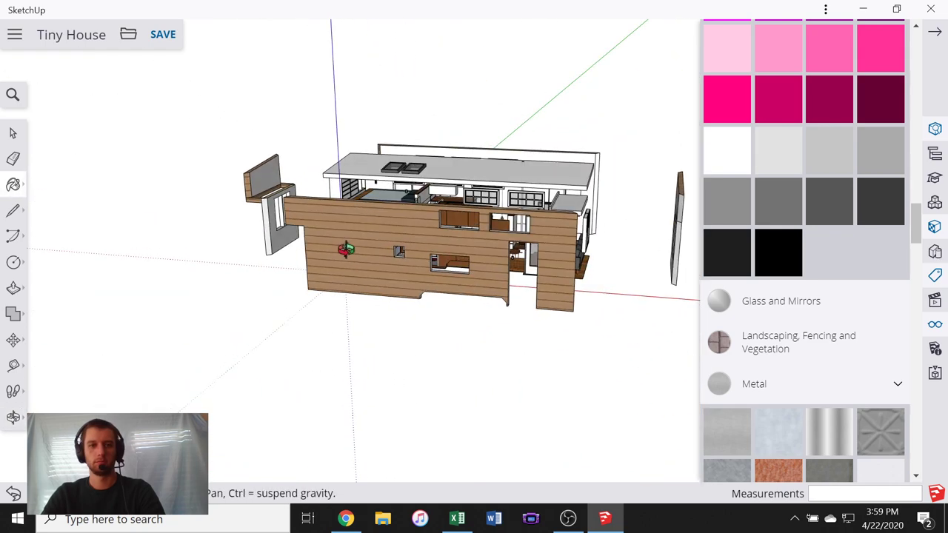
- Select all geometry of the opposite long wall and assign it the S wall tag
middle_drag(345, 249, 170, 260)
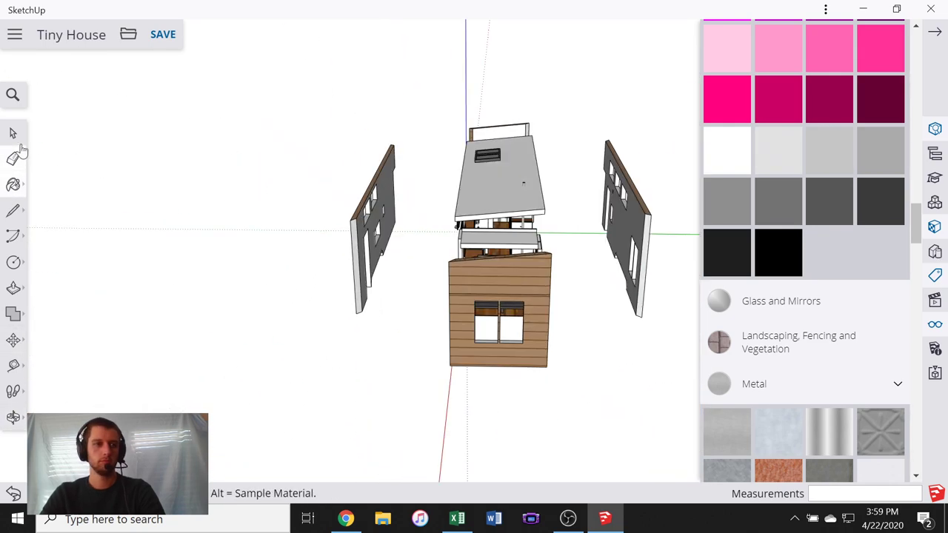
key(space)
drag(316, 116, 315, 111)
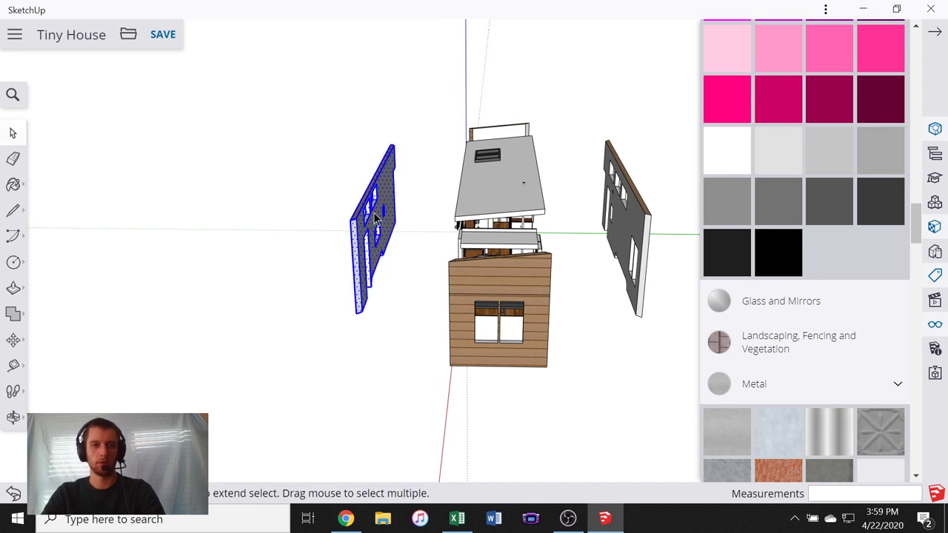
right_click(379, 249)
click(400, 253)
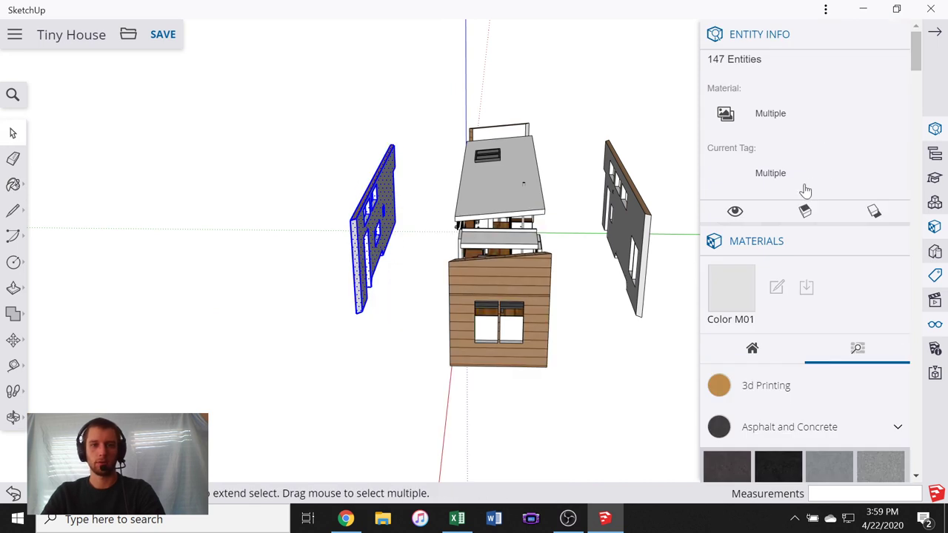
click(873, 185)
scroll(822, 309, down, 2)
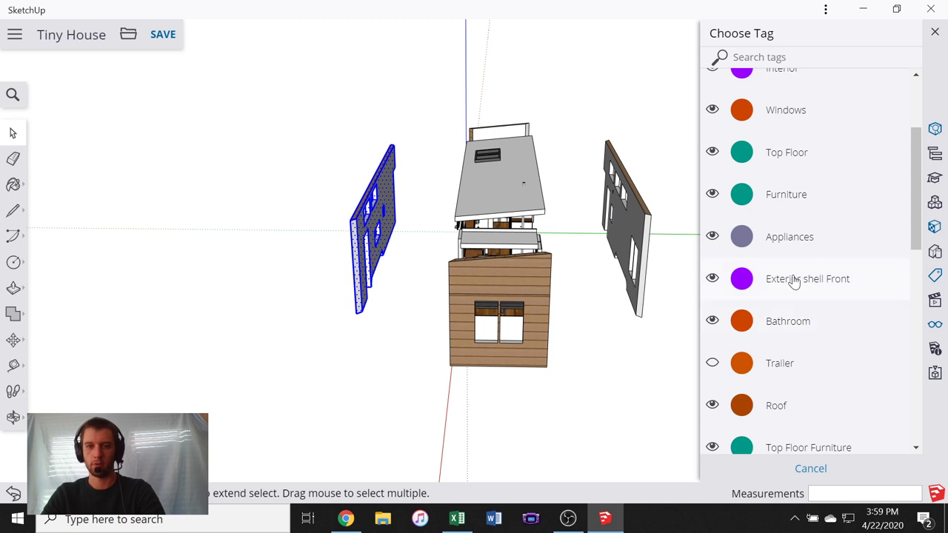
scroll(794, 281, down, 8)
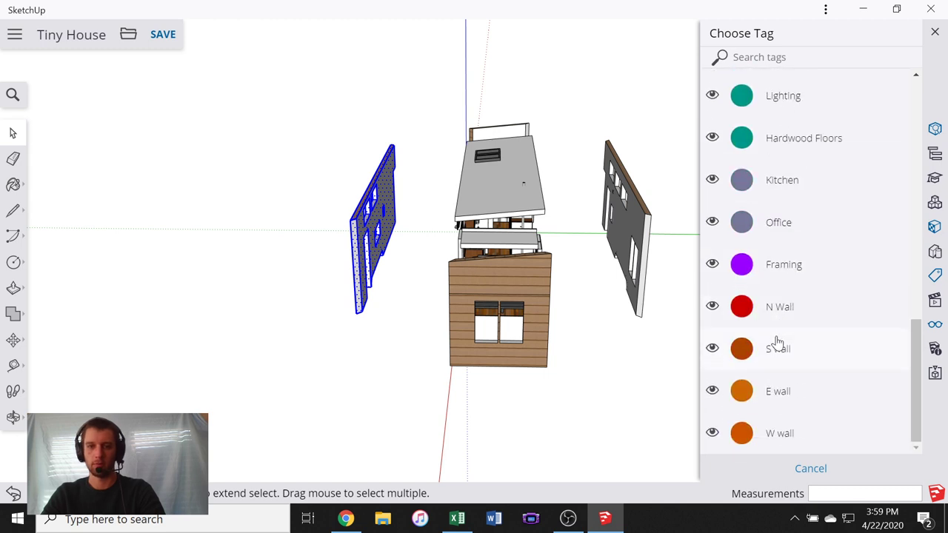
click(777, 346)
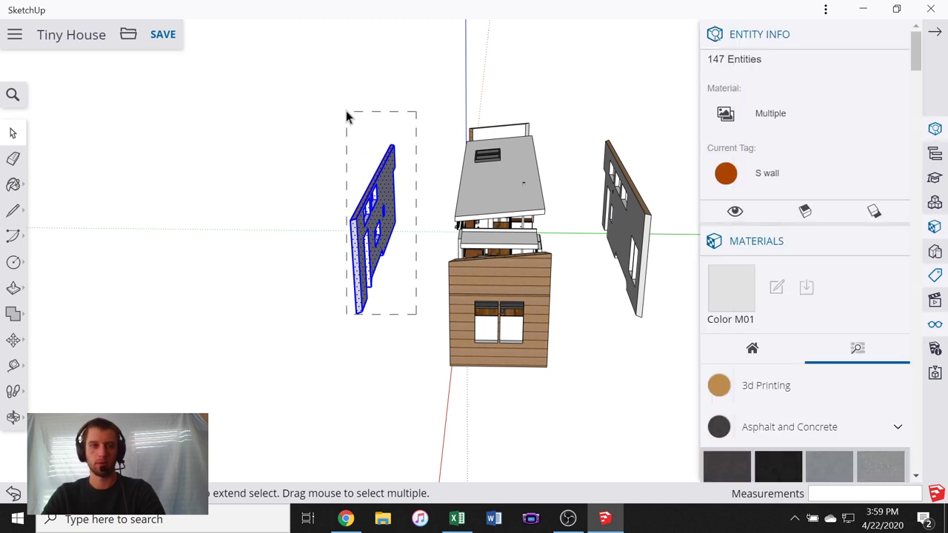
- Make the selected long wall geometry a component named South Wall
right_click(378, 190)
click(436, 359)
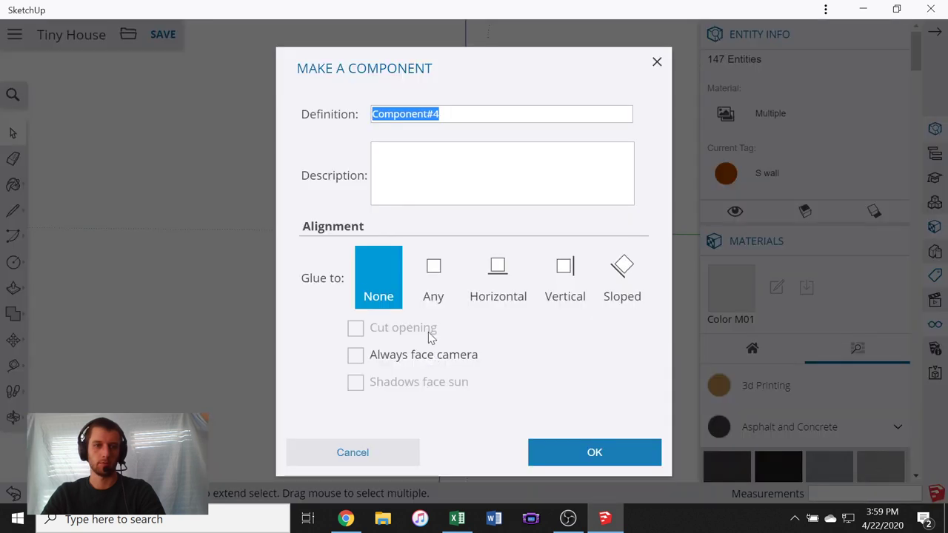
text(South Wall)
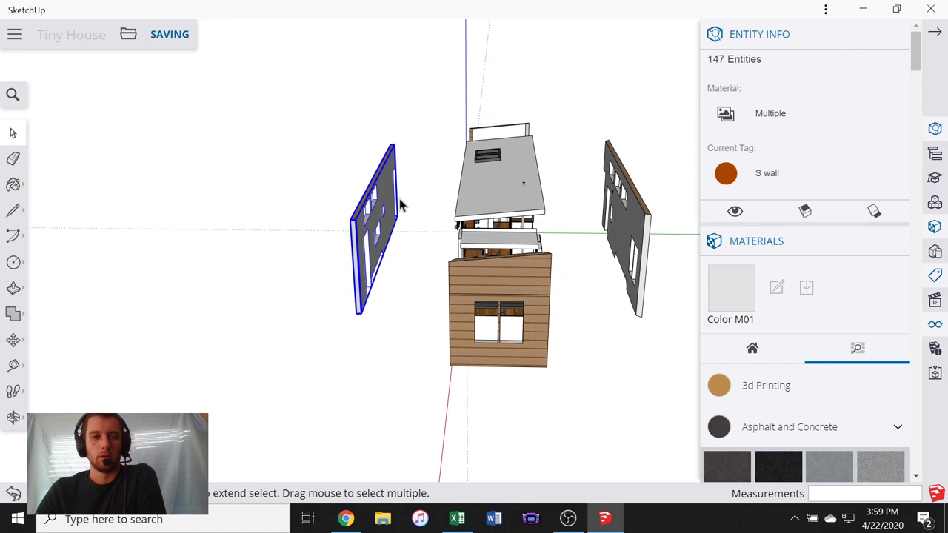
- Assign the S wall tag to the South Wall component itself
middle_drag(344, 252, 384, 227)
key(space)
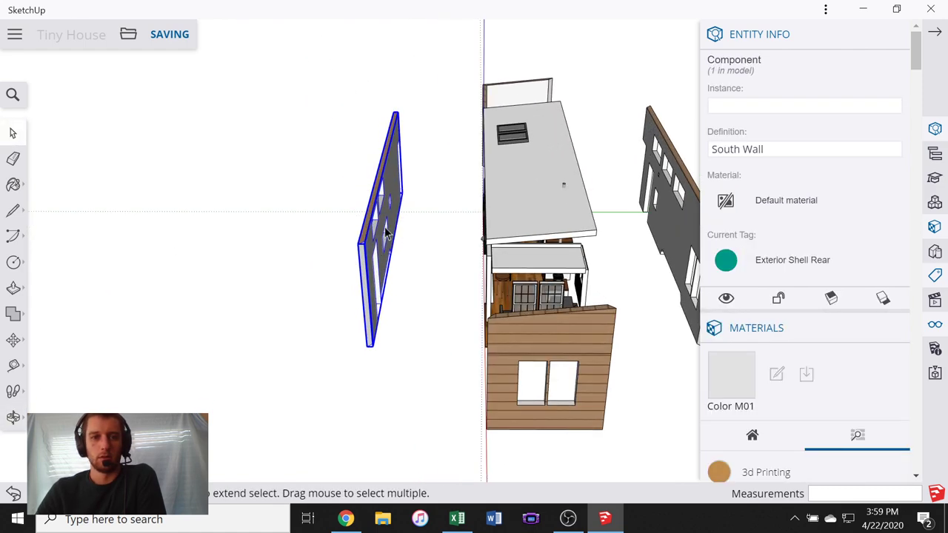
right_click(384, 227)
click(449, 154)
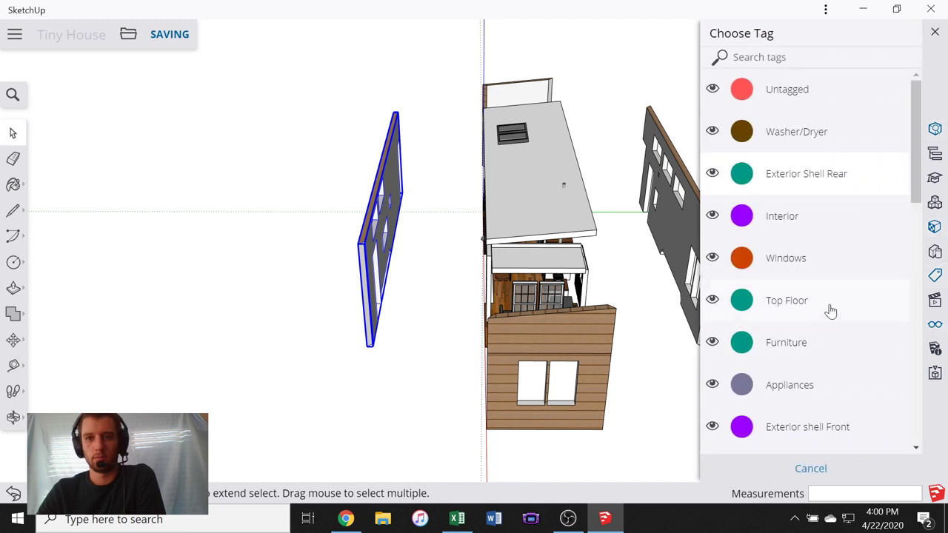
scroll(873, 244, down, 10)
click(811, 354)
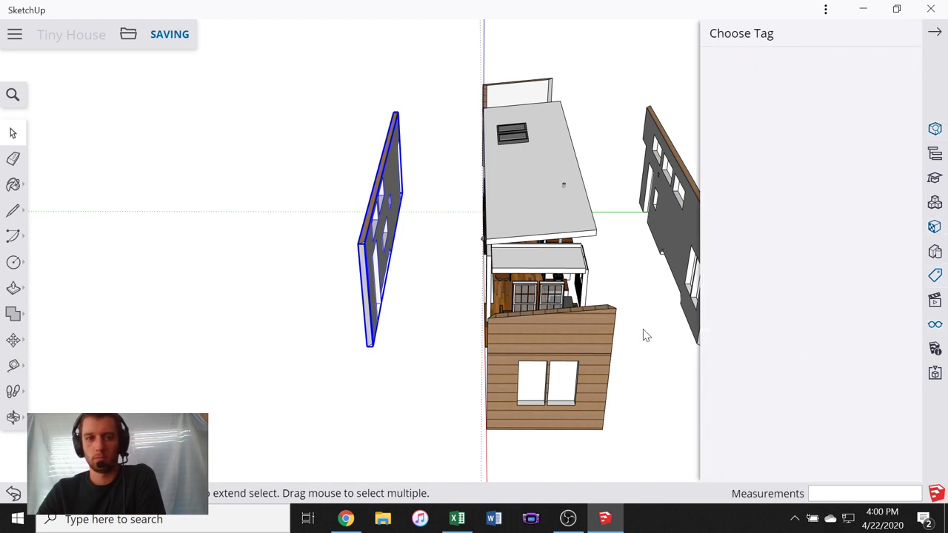
- Check the tags of the North and South wall components and of the geometry inside the South Wall
click(673, 229)
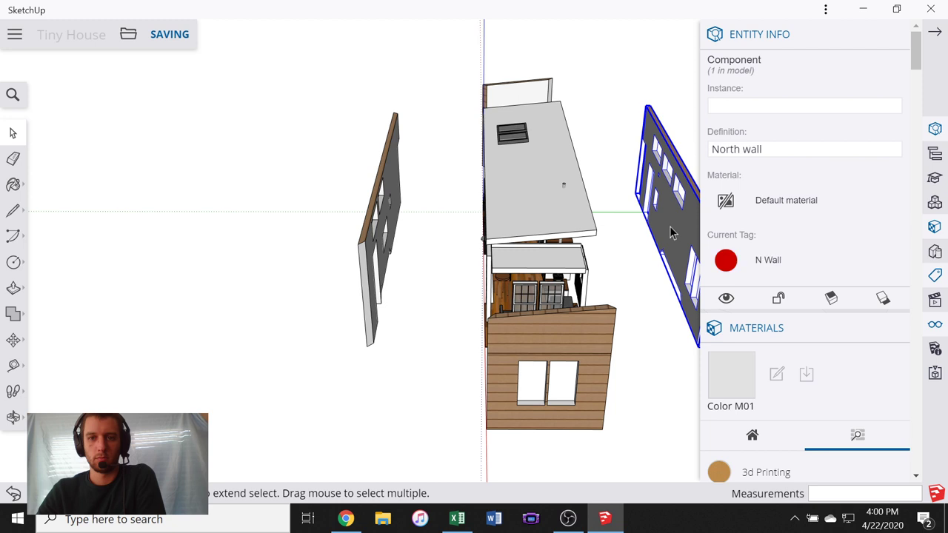
middle_drag(673, 229, 661, 226)
click(491, 237)
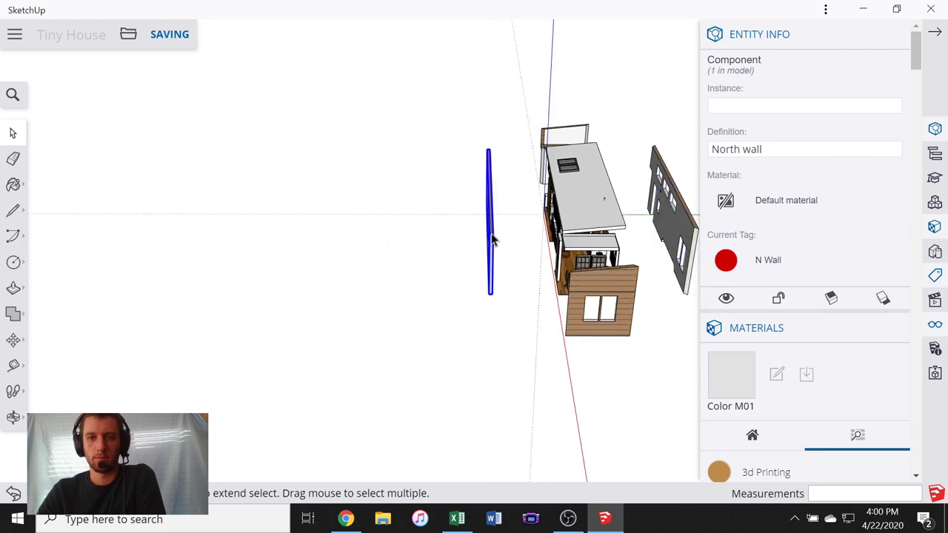
double_click(492, 236)
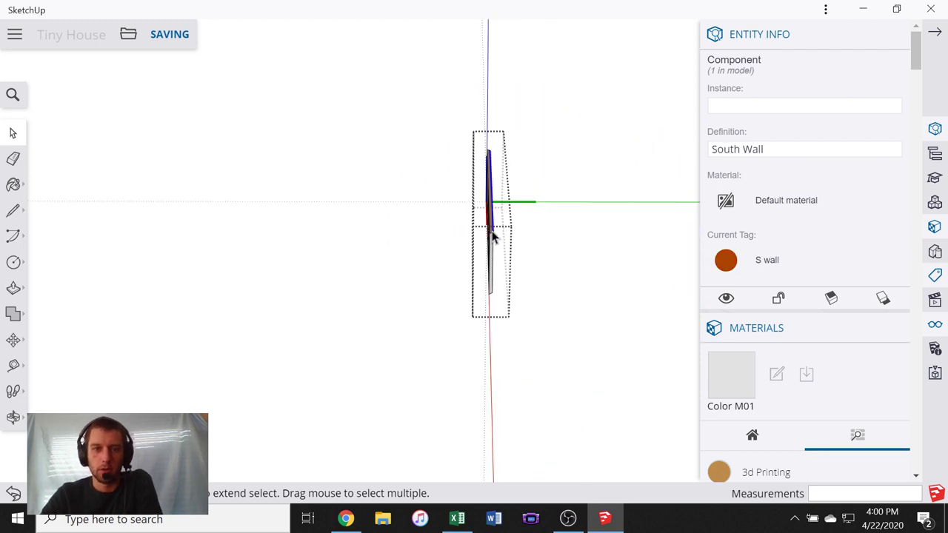
drag(470, 96, 541, 346)
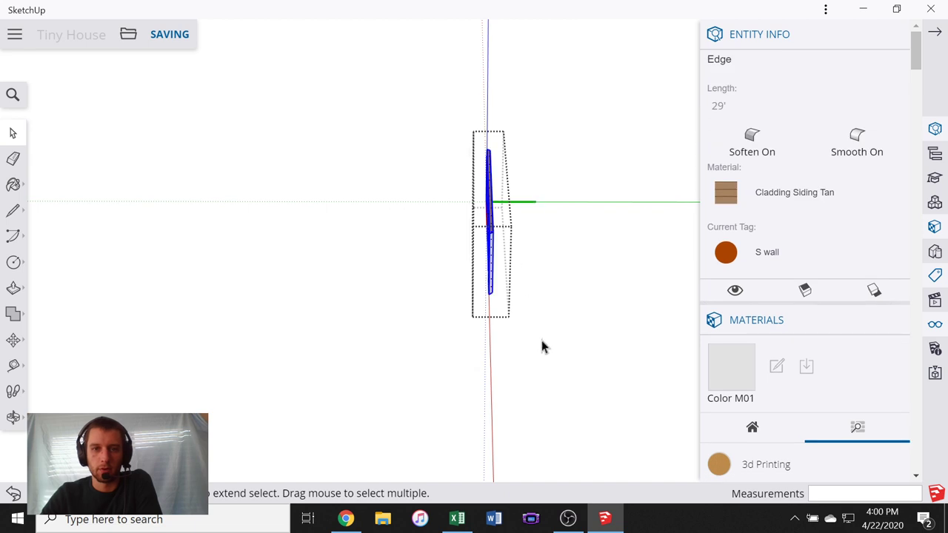
click(354, 343)
- Explode the groups that form the upper and lower parts of the short end wall near the sofa
scroll(398, 333, down, 2)
middle_drag(498, 326, 325, 318)
scroll(340, 319, down, 1)
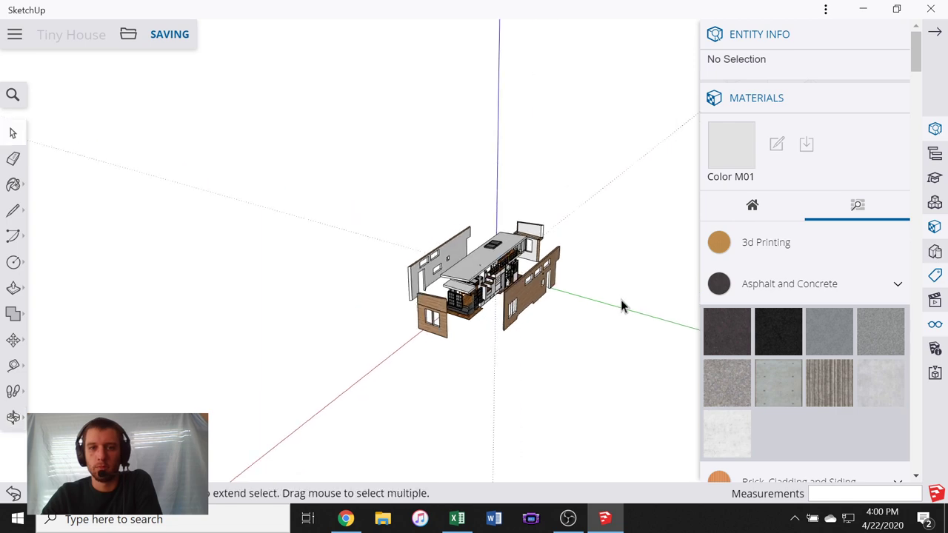
mouse_move(621, 268)
middle_down()
mouse_move(504, 274)
mouse_move(395, 318)
mouse_move(247, 358)
middle_up()
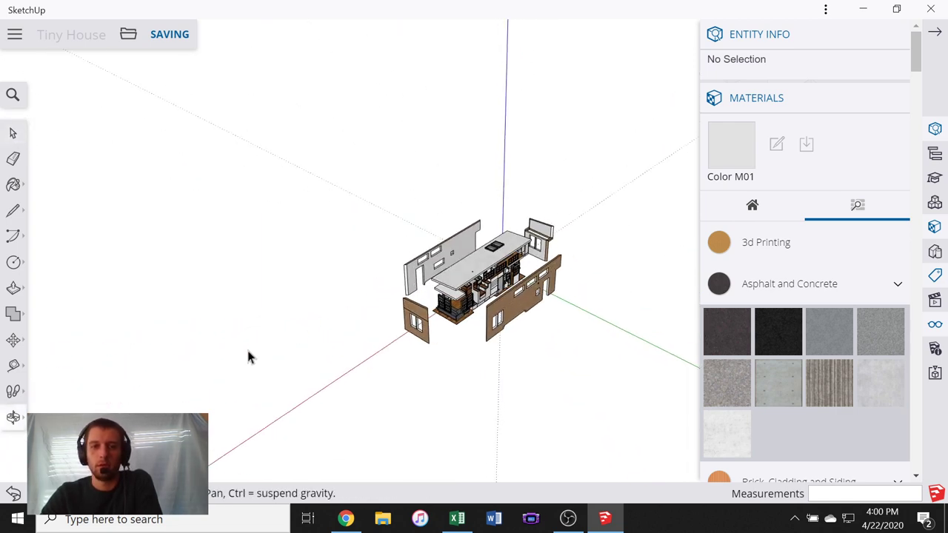
mouse_move(497, 353)
middle_down()
mouse_move(293, 358)
mouse_move(226, 337)
middle_up()
scroll(397, 318, up, 4)
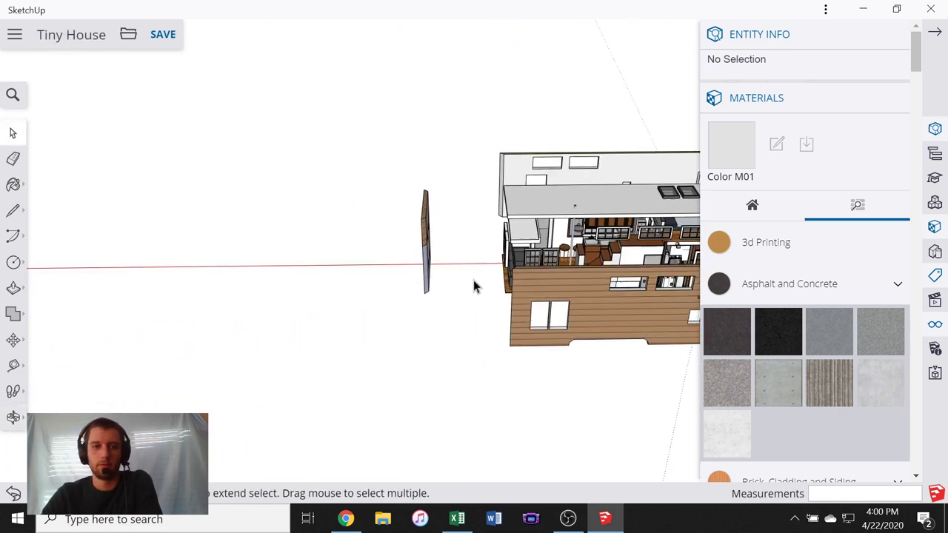
scroll(472, 280, up, 2)
drag(450, 337, 323, 136)
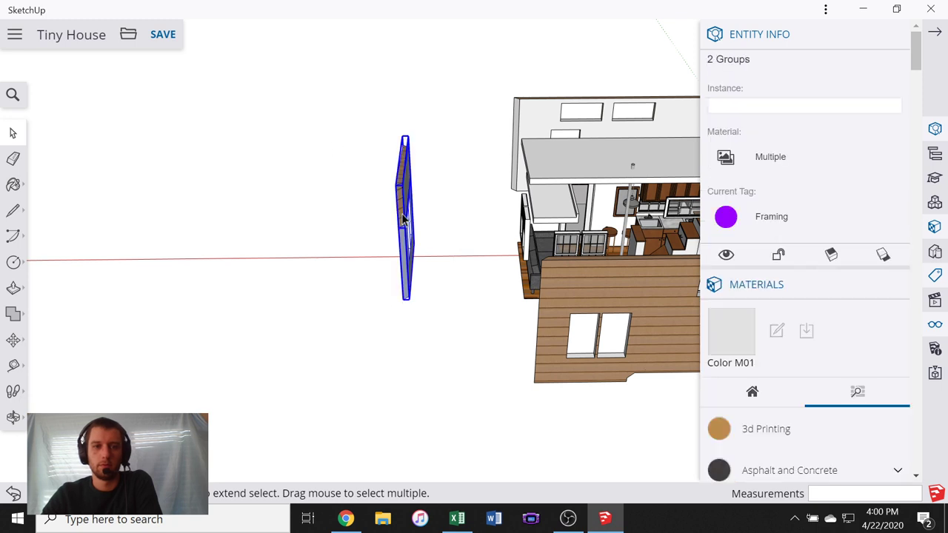
right_click(400, 215)
click(450, 340)
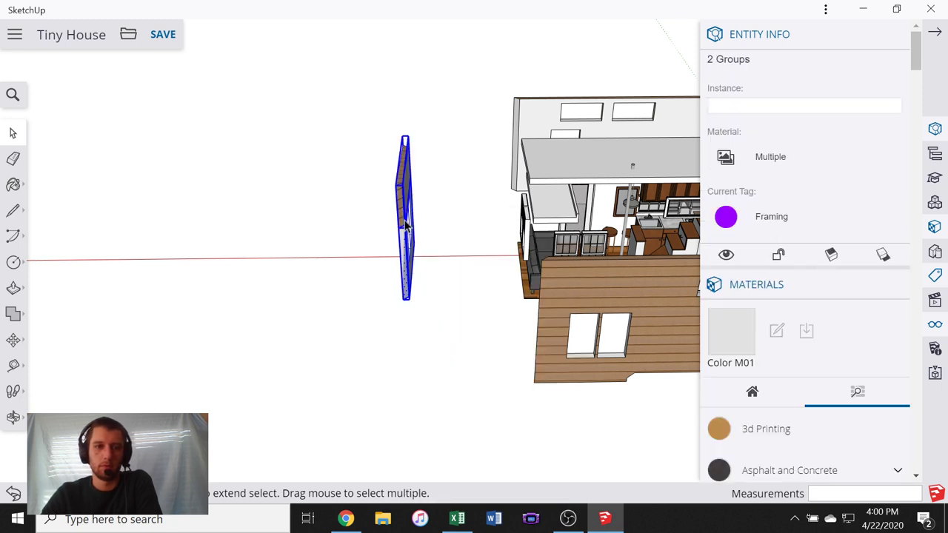
right_click(407, 226)
click(438, 320)
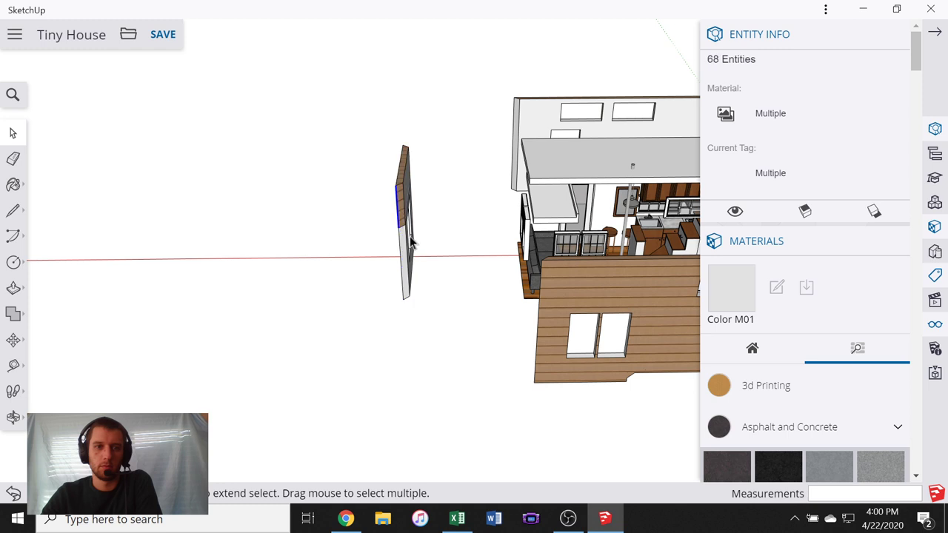
- Select the whole sofa-side end wall to check for groups that are not yet exploded
right_click(404, 218)
click(355, 159)
drag(356, 153, 431, 336)
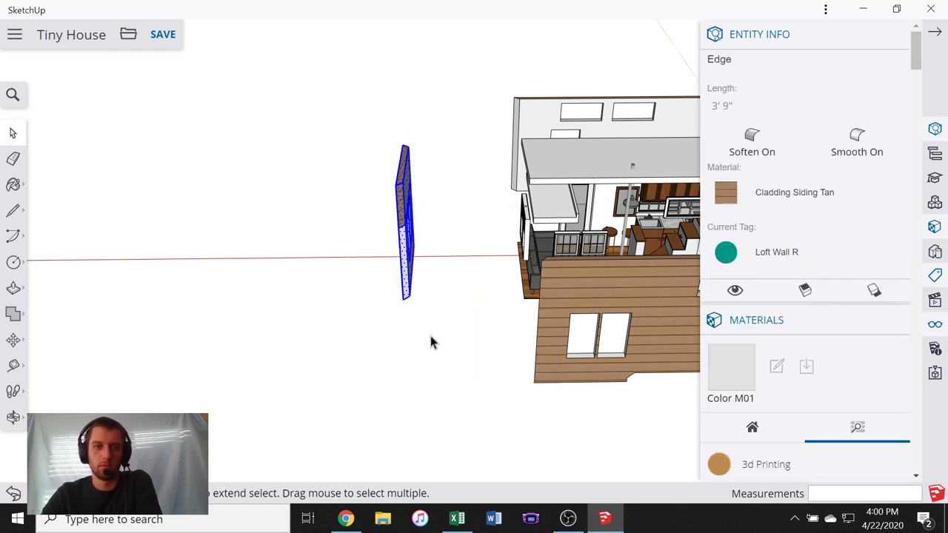
right_click(406, 281)
click(427, 311)
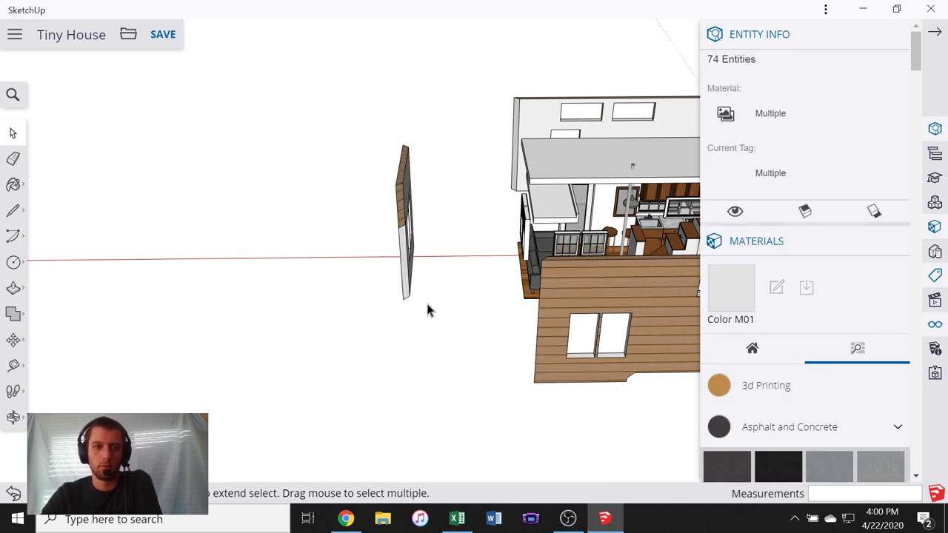
- Delete the seam edges between the upper and lower parts on the sofa-side end wall's inner face and end face
scroll(427, 260, up, 5)
middle_drag(446, 280, 323, 305)
scroll(370, 181, up, 3)
click(351, 182)
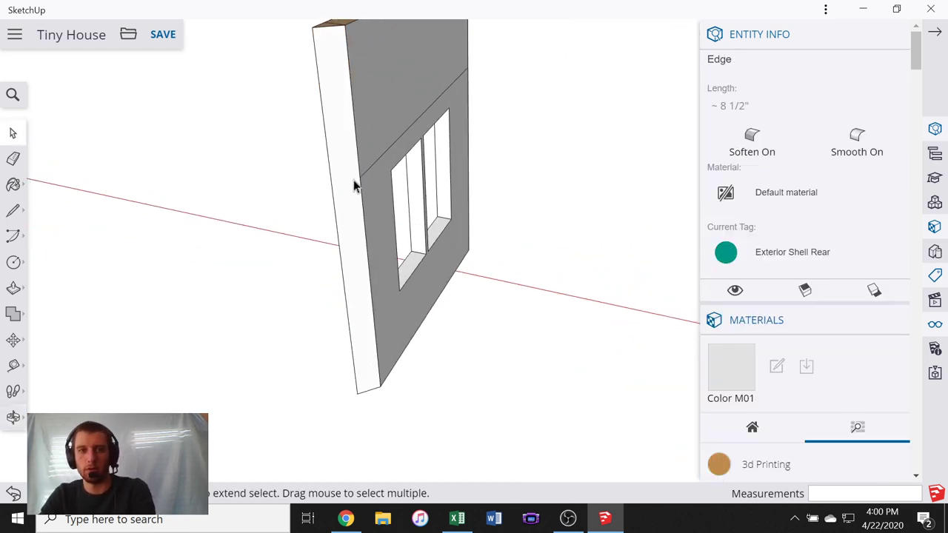
key(Escape)
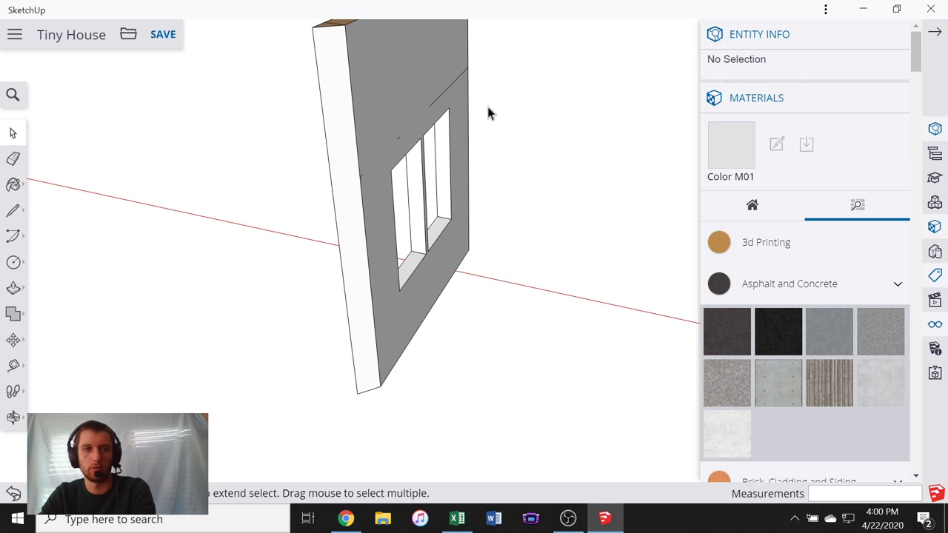
middle_drag(488, 113, 487, 169)
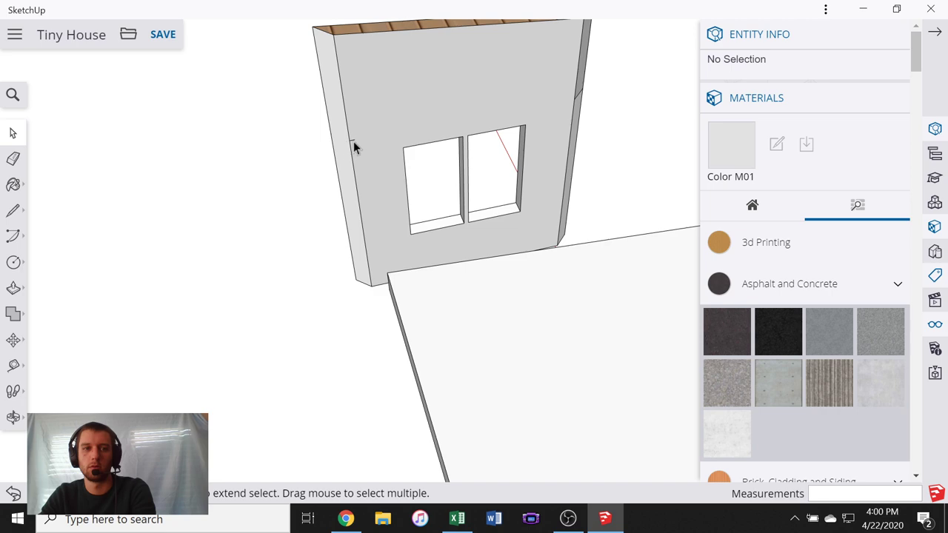
middle_drag(378, 174, 554, 142)
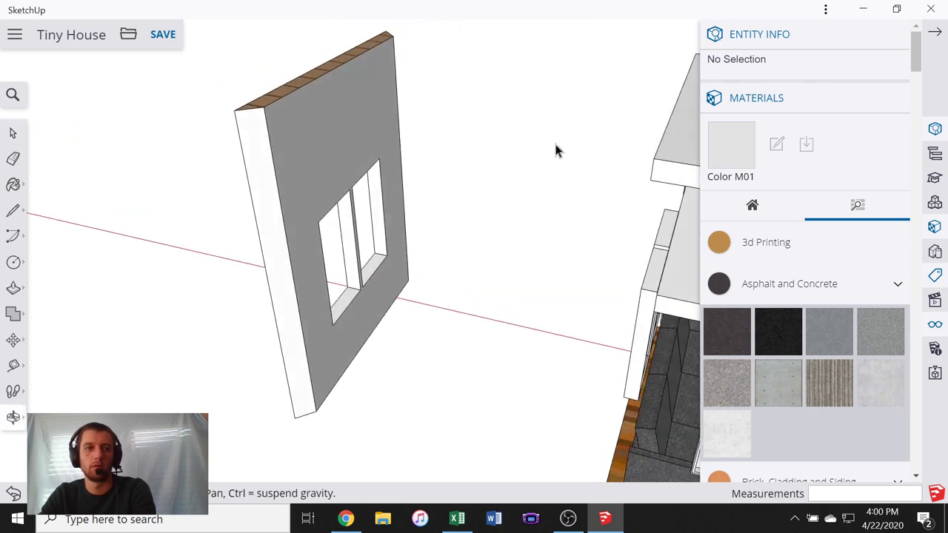
- Delete the horizontal seam edges above the windows on the sofa-side end wall's outer siding face
scroll(554, 142, down, 3)
middle_drag(277, 281, 595, 236)
middle_drag(344, 263, 514, 135)
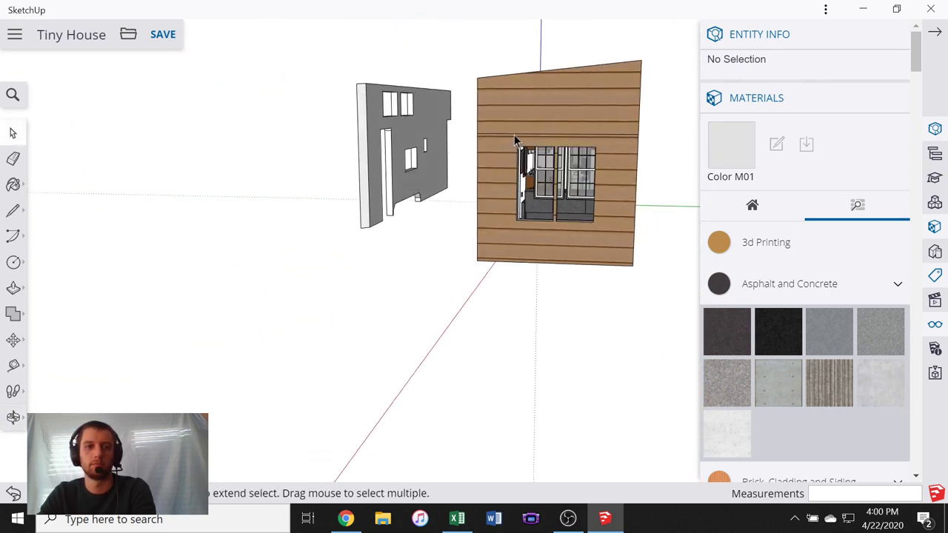
scroll(514, 134, up, 3)
key(Delete)
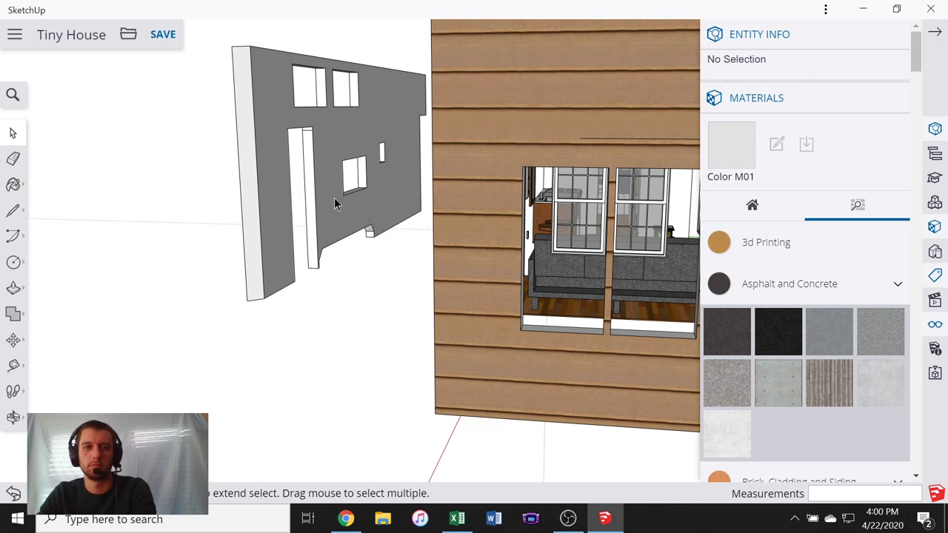
scroll(349, 207, down, 5)
scroll(507, 182, up, 2)
scroll(506, 183, up, 2)
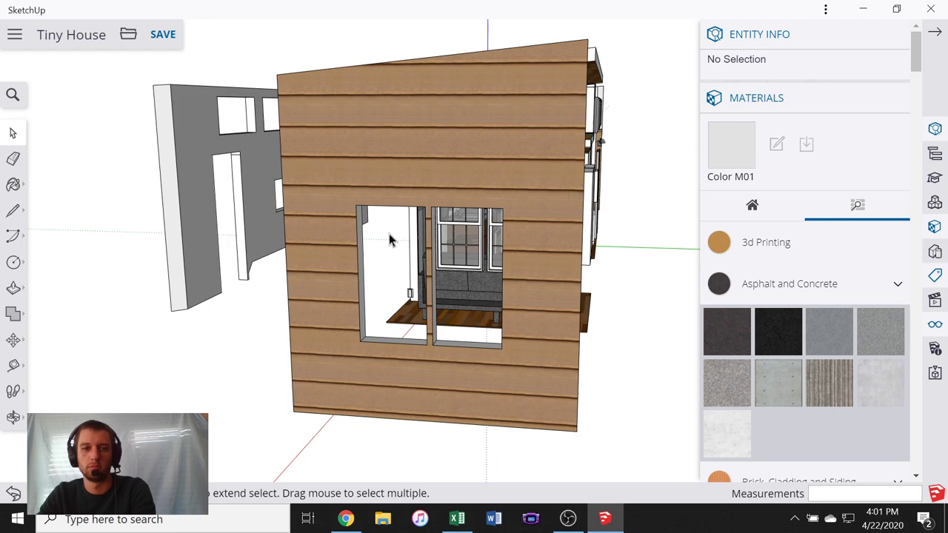
scroll(384, 259, down, 3)
middle_drag(335, 328, 656, 300)
scroll(311, 304, down, 3)
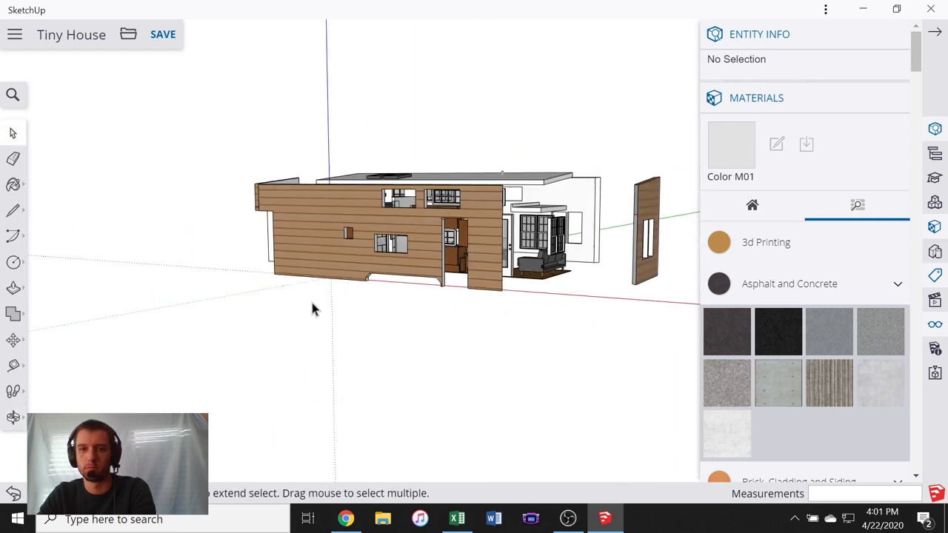
- Assign the E wall tag to all geometry of the detached end wall beside the living room
scroll(588, 222, up, 10)
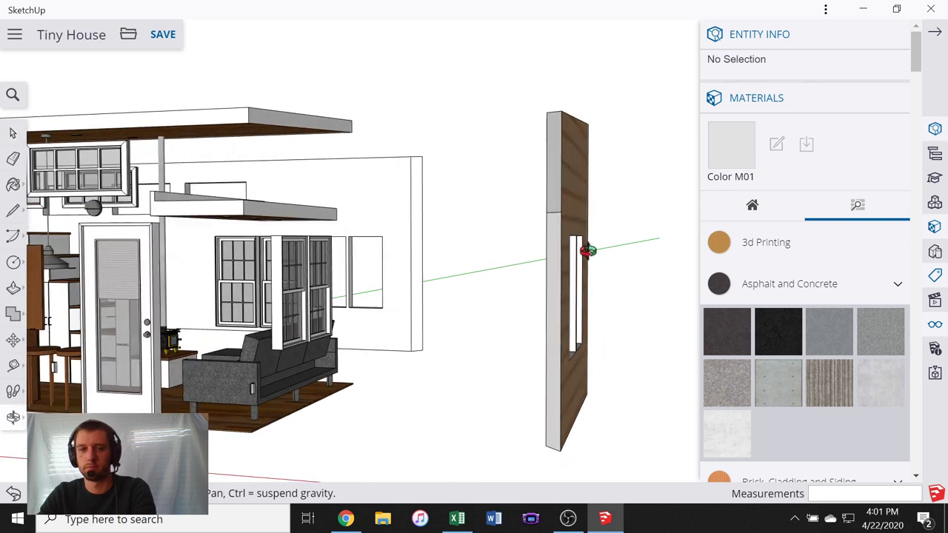
scroll(588, 250, up, 5)
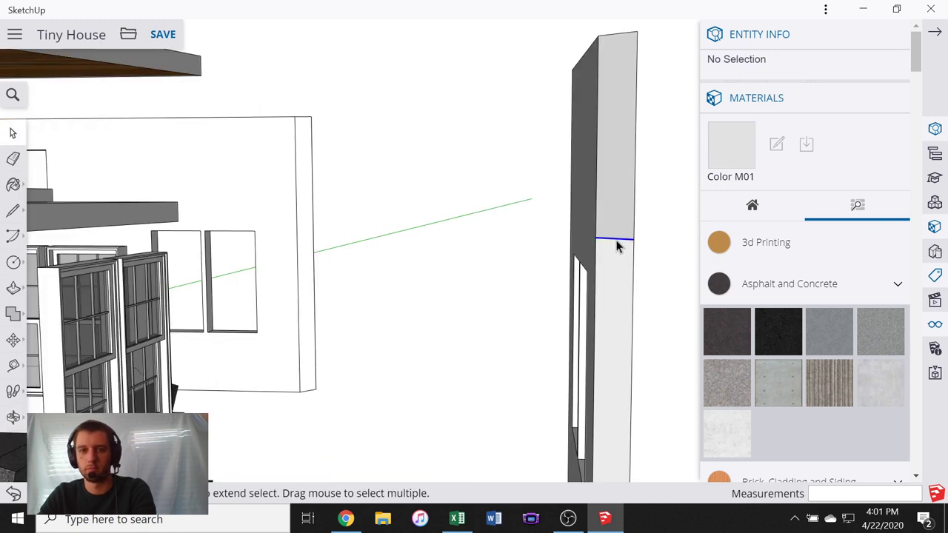
scroll(616, 241, down, 4)
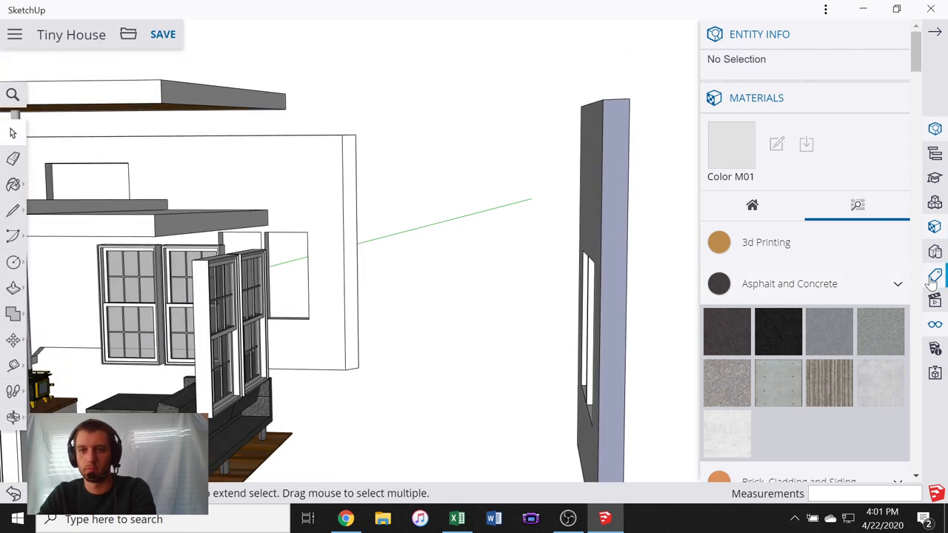
click(932, 278)
scroll(745, 226, down, 5)
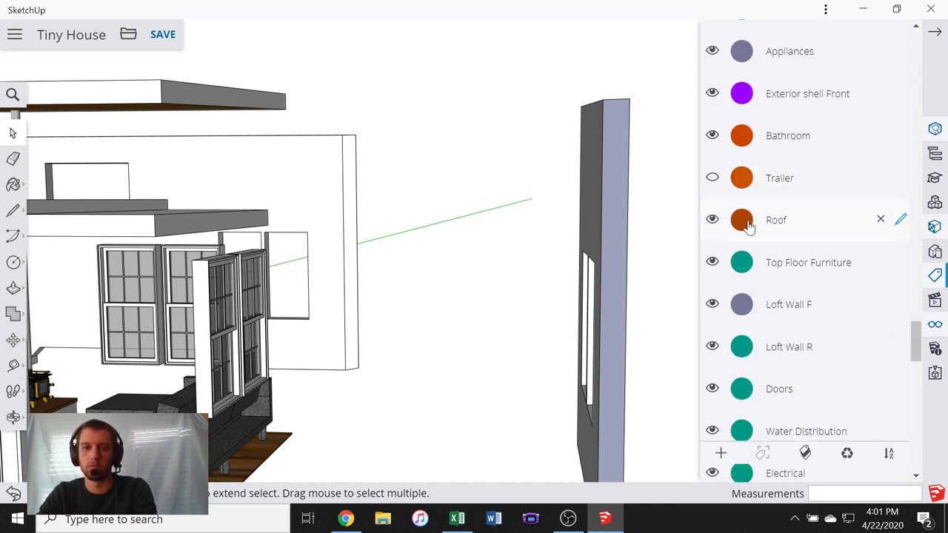
scroll(748, 225, down, 5)
scroll(514, 215, down, 5)
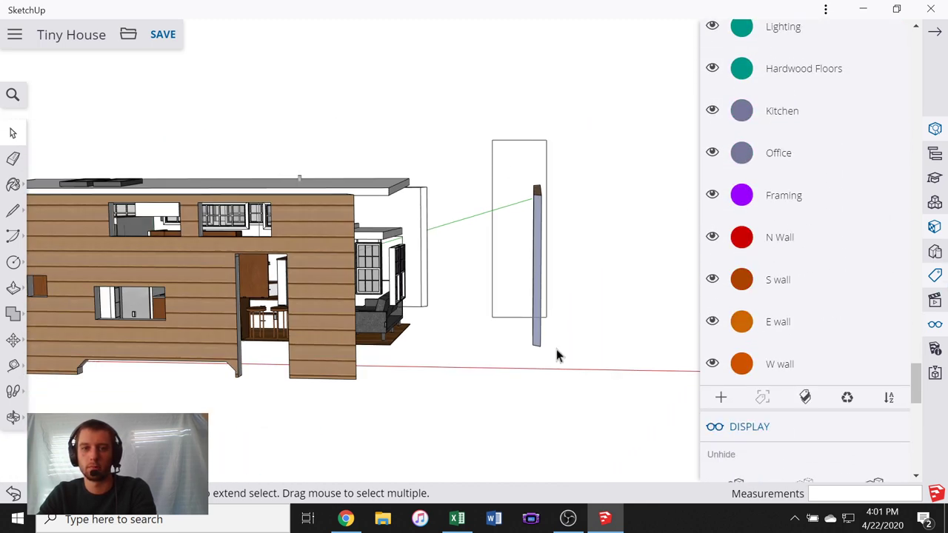
click(540, 271)
right_click(539, 253)
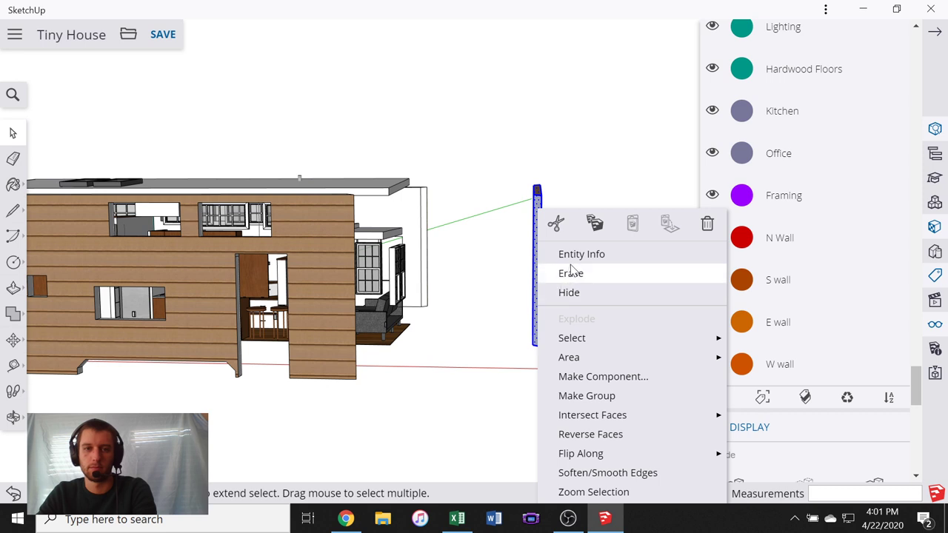
click(574, 254)
click(820, 181)
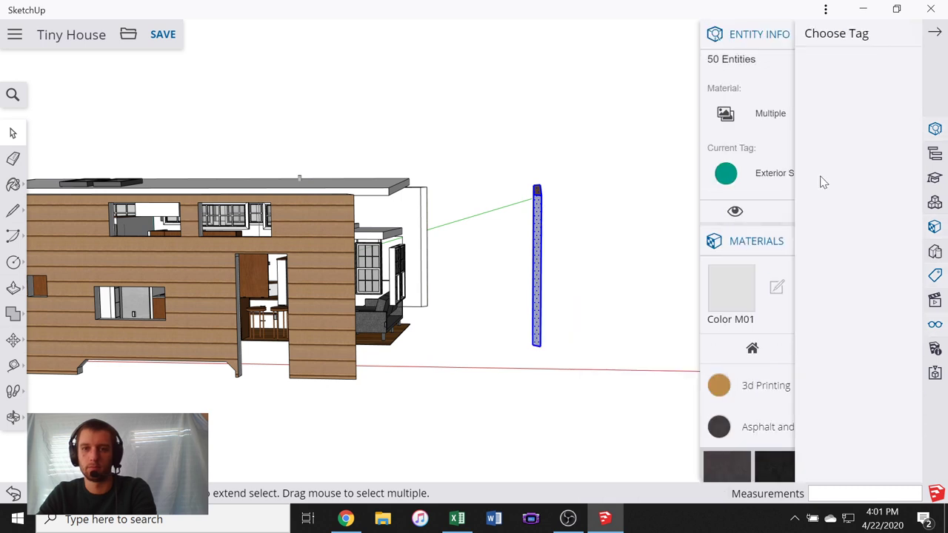
scroll(846, 232, down, 10)
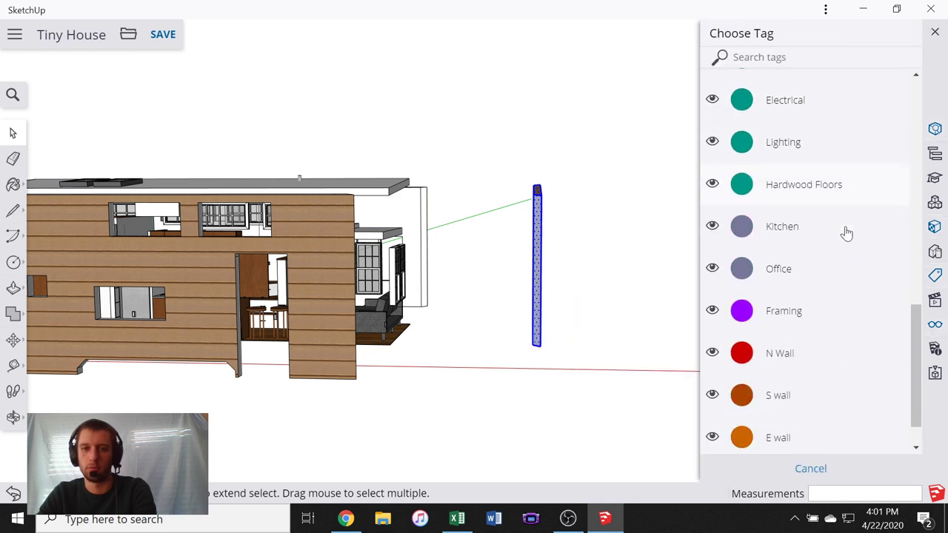
click(770, 387)
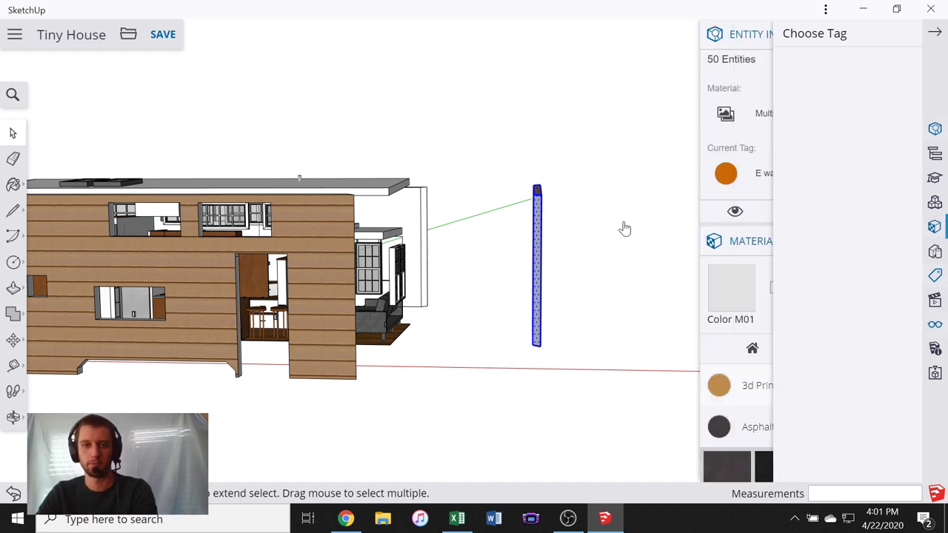
- Make the selected end wall geometry into a component named East Wall, glued to None
middle_drag(630, 247, 592, 268)
scroll(489, 252, up, 3)
middle_drag(455, 220, 526, 239)
right_click(525, 243)
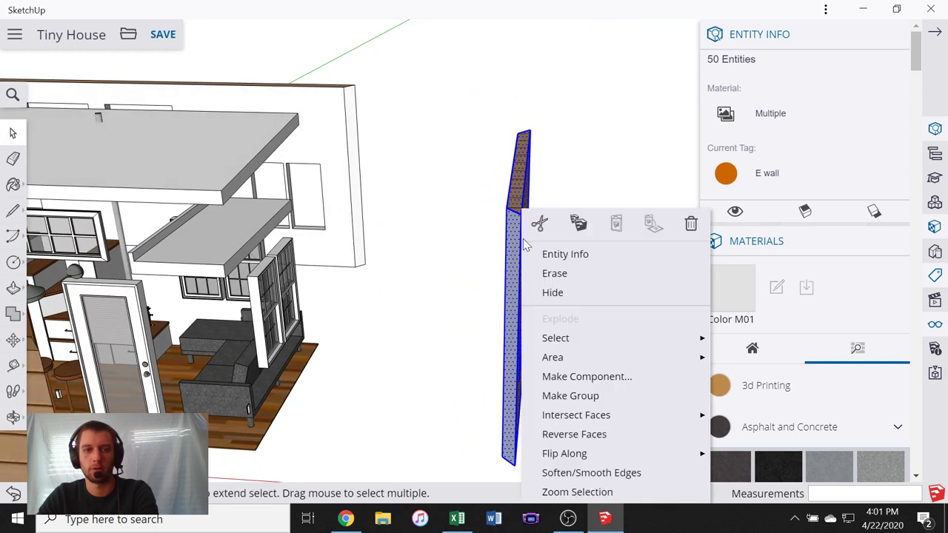
click(563, 376)
text(East)
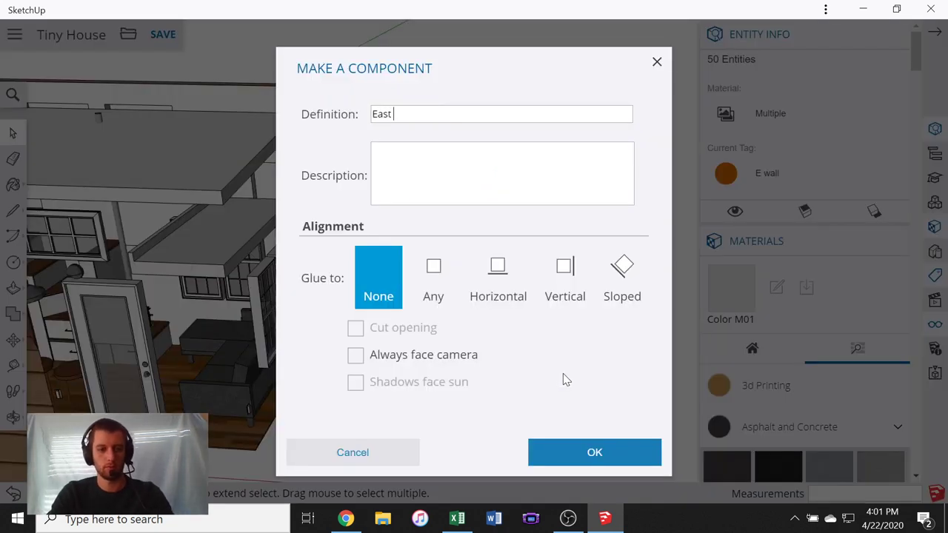
text( Wall)
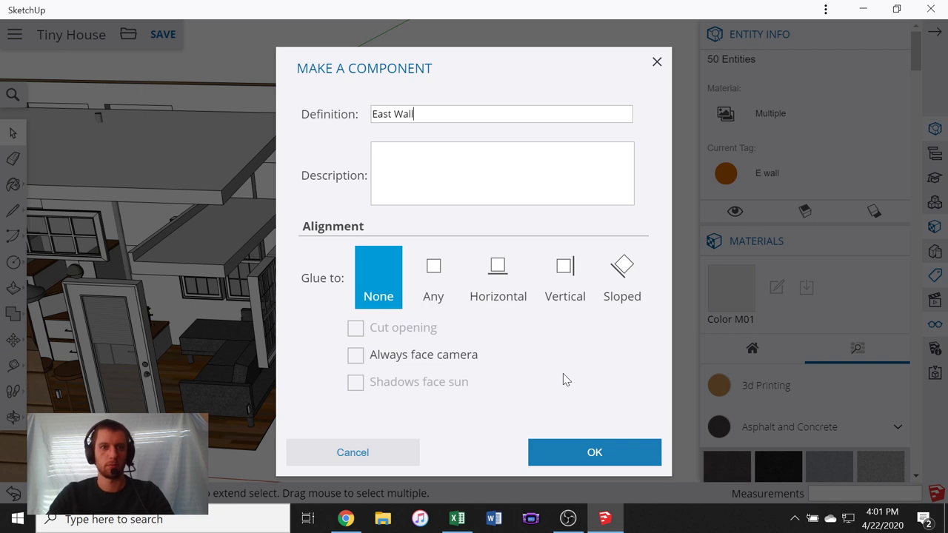
click(595, 456)
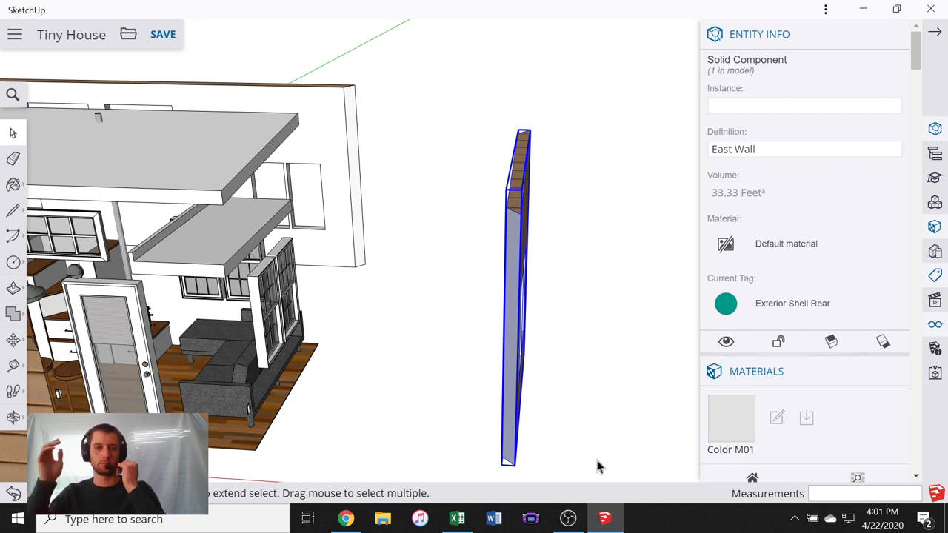
click(587, 219)
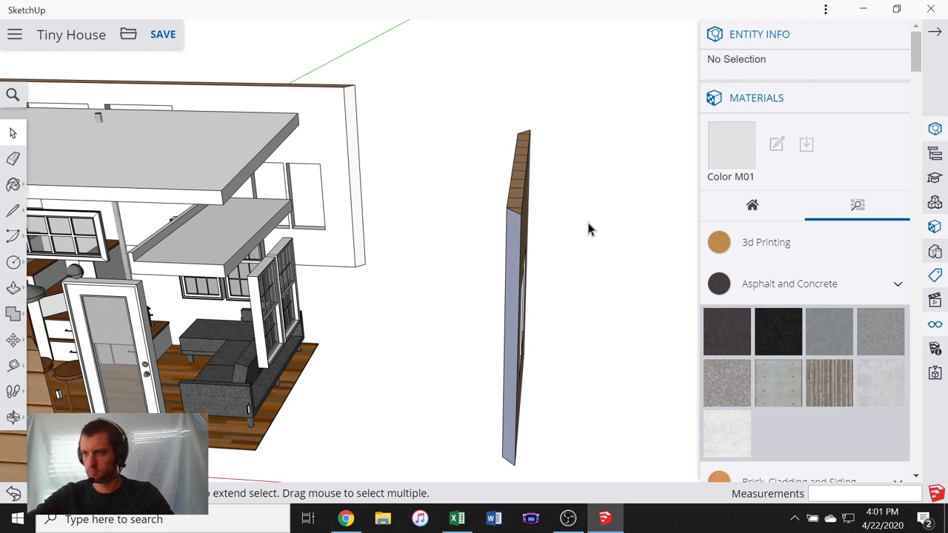
scroll(684, 284, down, 4)
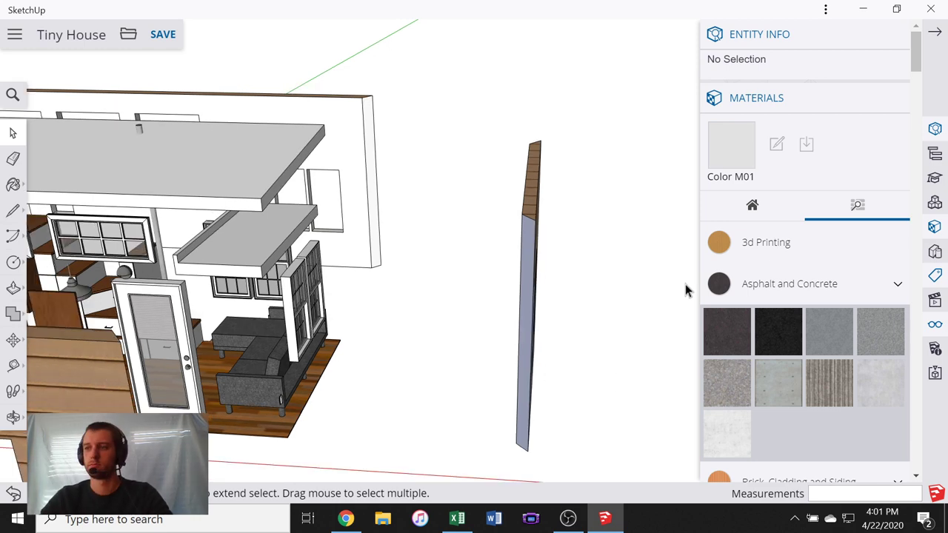
scroll(375, 280, down, 3)
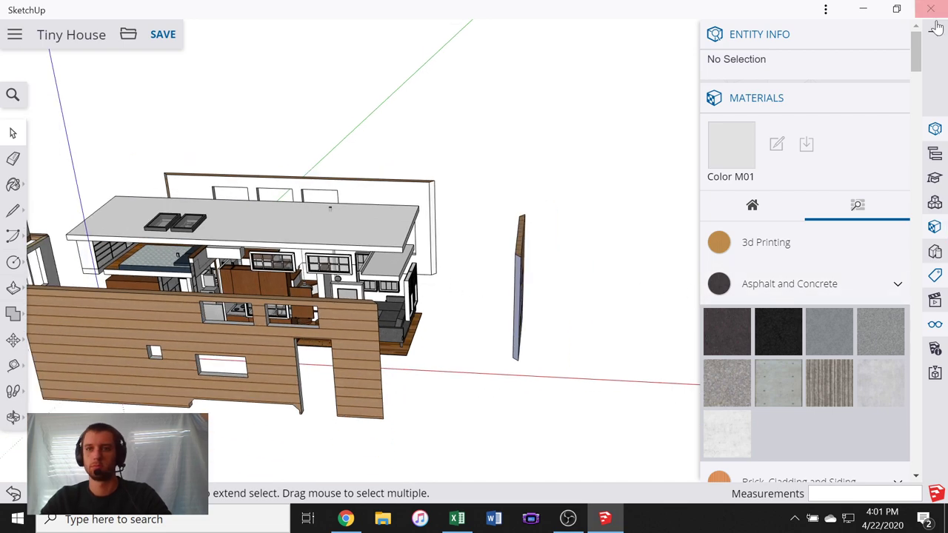
middle_drag(441, 290, 576, 312)
scroll(575, 306, up, 4)
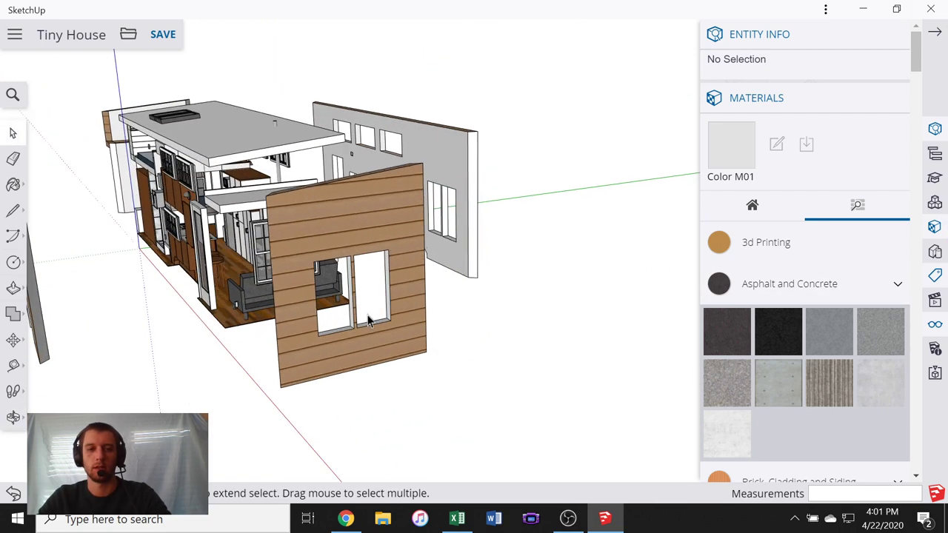
middle_drag(367, 318, 666, 359)
scroll(516, 296, up, 3)
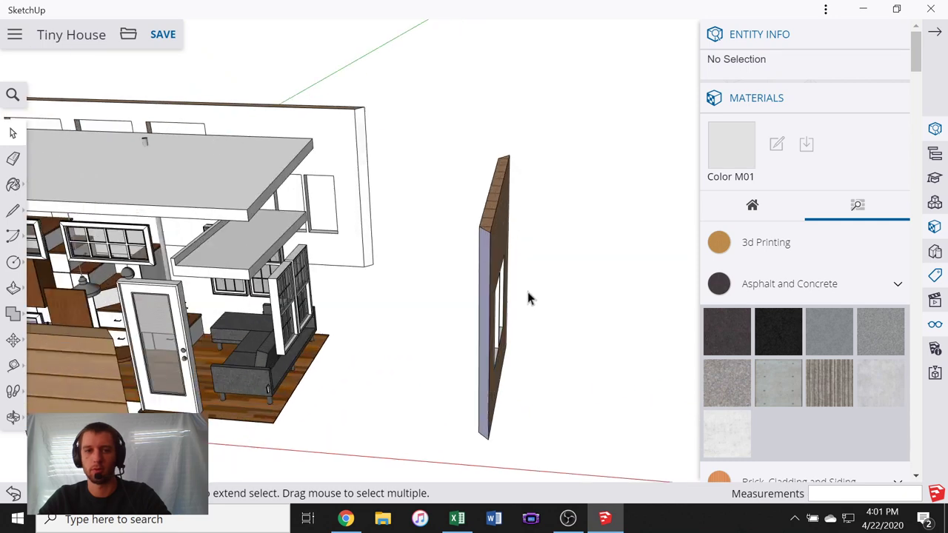
right_click(494, 276)
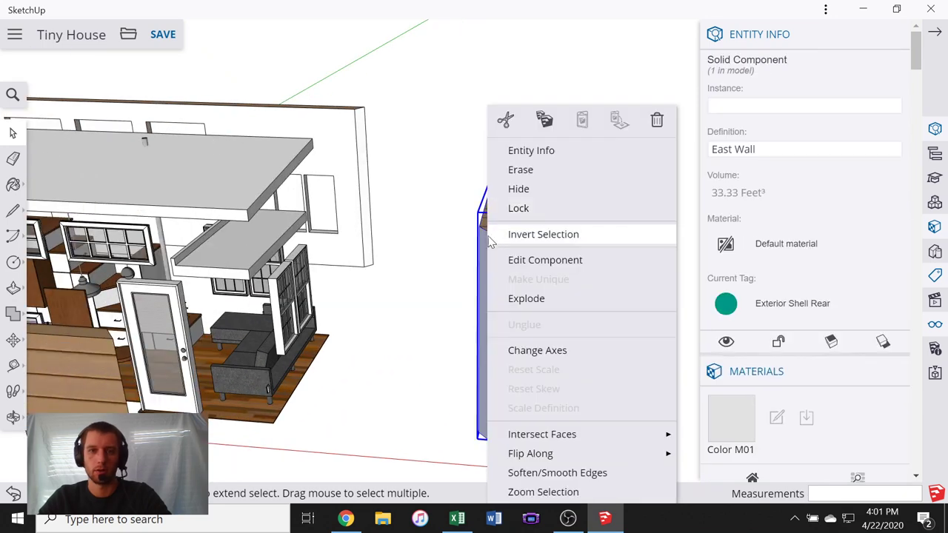
click(460, 270)
click(533, 315)
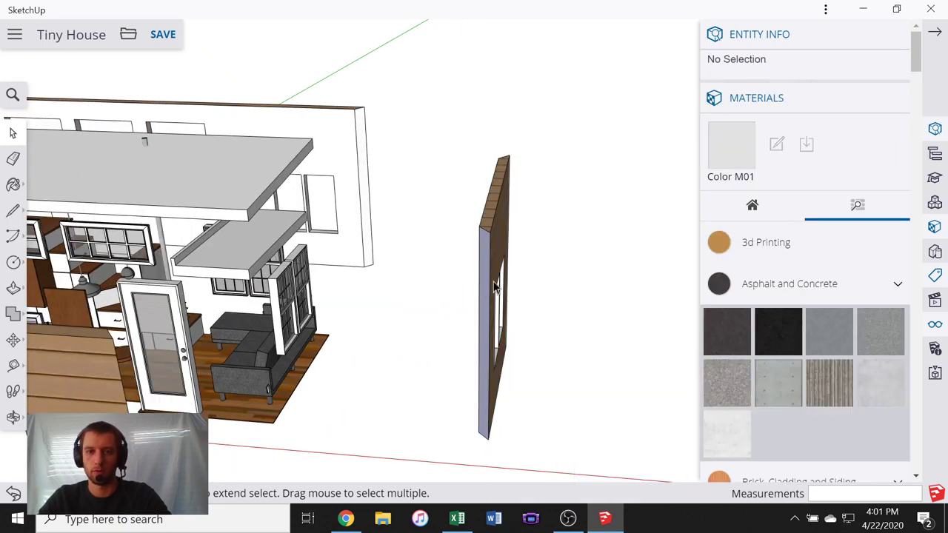
- Assign the E wall tag to the East Wall component
click(495, 283)
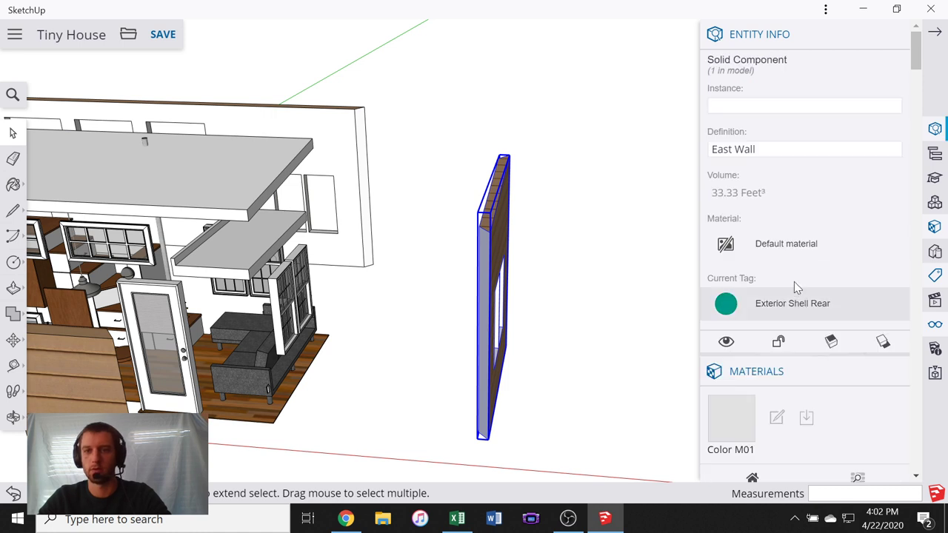
click(794, 292)
scroll(797, 287, down, 6)
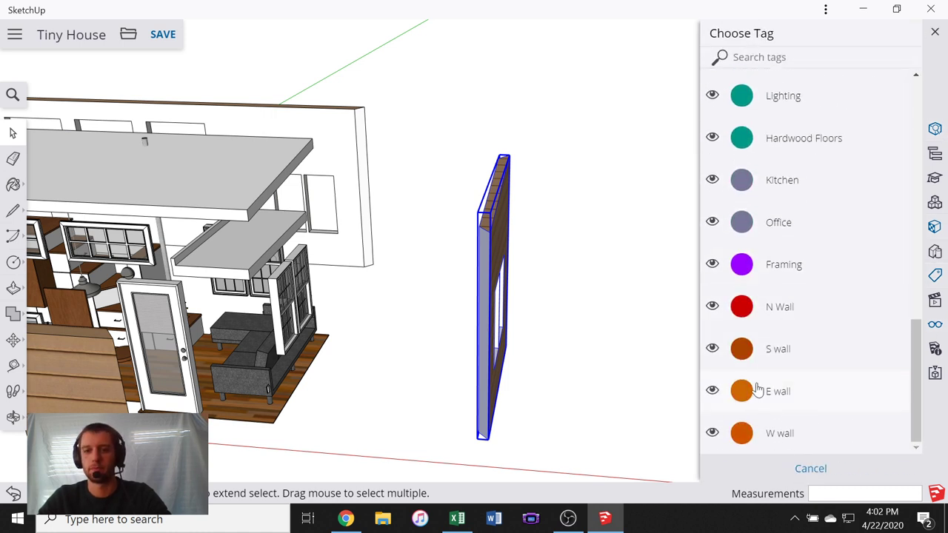
click(787, 392)
click(574, 275)
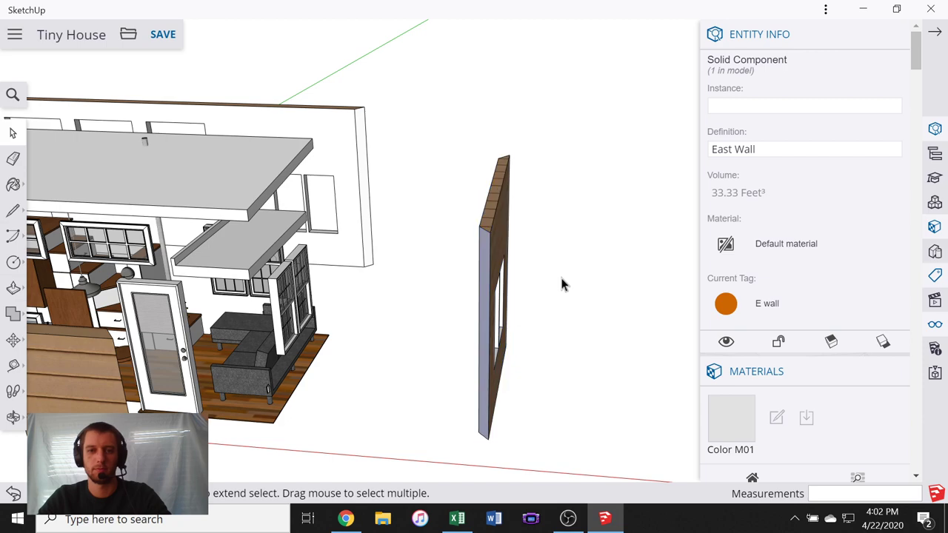
scroll(560, 275, down, 3)
middle_drag(618, 272, 298, 300)
scroll(351, 300, down, 2)
mouse_move(388, 316)
middle_down()
mouse_move(503, 304)
mouse_move(247, 313)
mouse_move(377, 254)
mouse_move(177, 239)
mouse_move(66, 245)
mouse_move(177, 172)
mouse_move(346, 195)
mouse_move(286, 328)
mouse_move(519, 212)
mouse_move(547, 217)
mouse_move(429, 265)
mouse_move(609, 269)
middle_up()
scroll(422, 302, down, 4)
scroll(526, 322, up, 4)
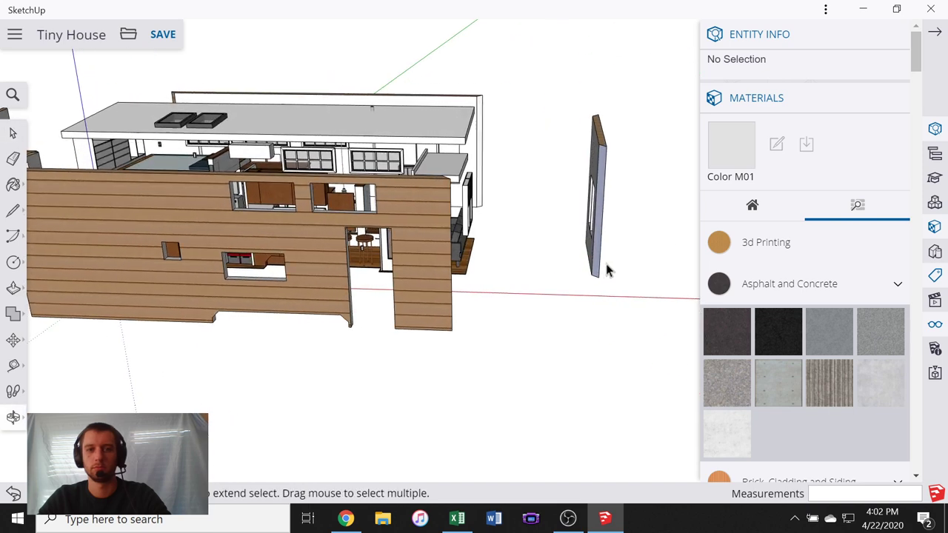
scroll(764, 311, down, 15)
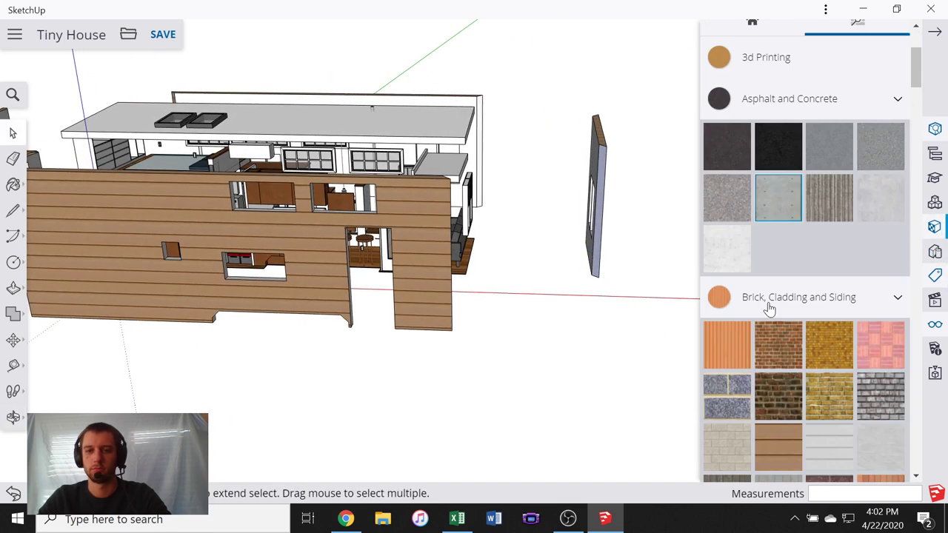
scroll(764, 311, down, 10)
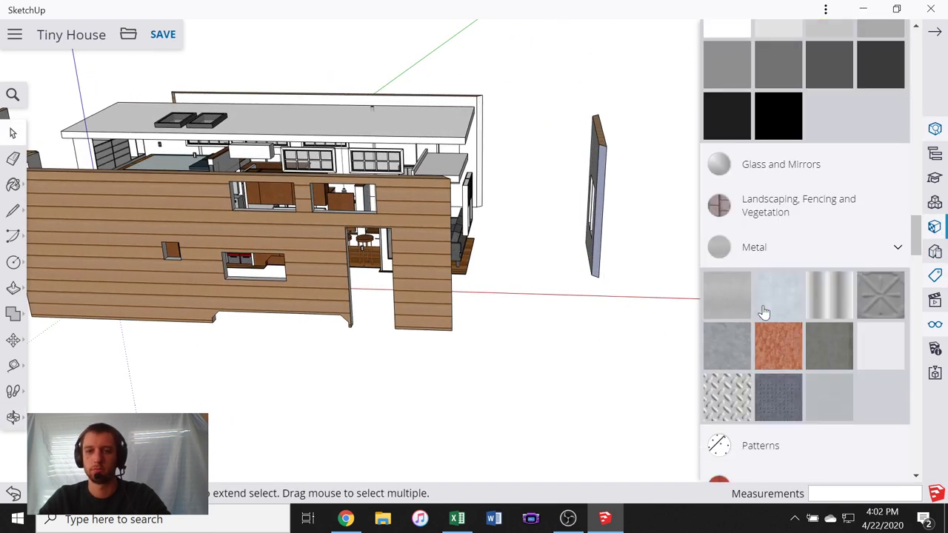
scroll(762, 313, up, 5)
click(774, 377)
scroll(606, 211, up, 5)
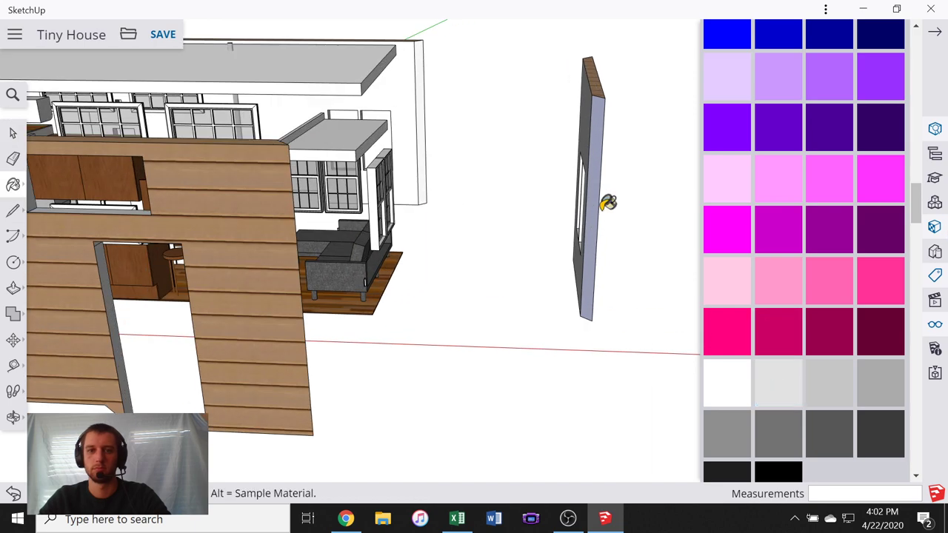
scroll(489, 211, down, 5)
mouse_move(489, 212)
middle_down()
mouse_move(704, 254)
mouse_move(294, 252)
mouse_move(88, 192)
middle_up()
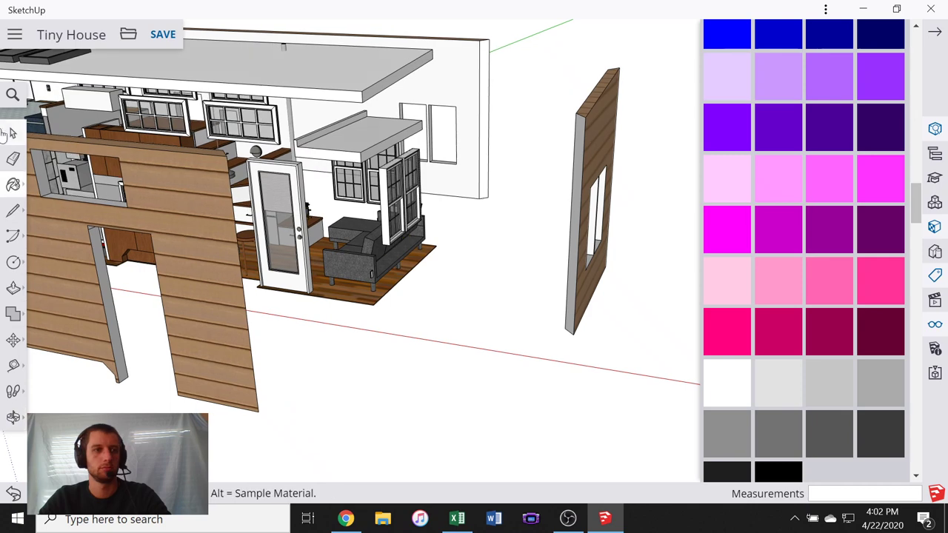
key(space)
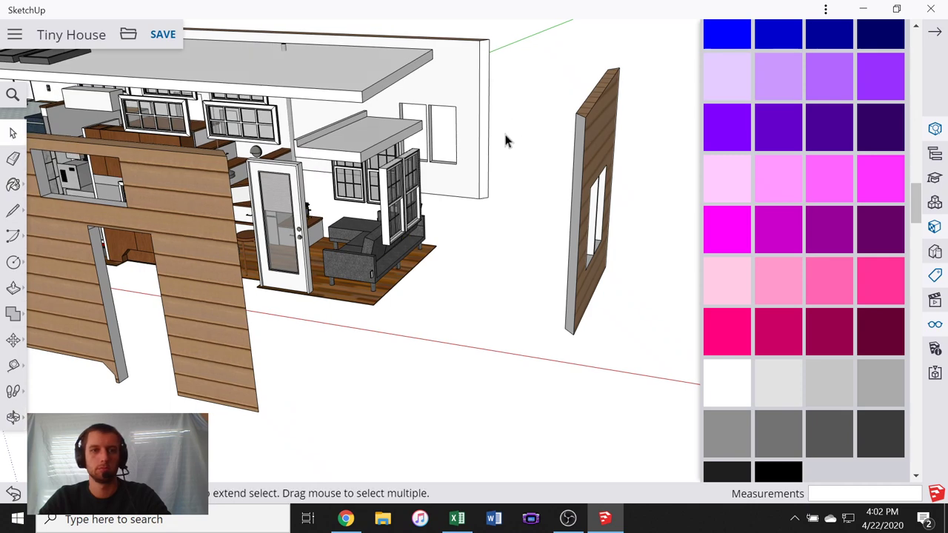
- Examine the exploded tiny house from all sides, checking the four detached exterior walls, the roof and the interior
scroll(503, 131, down, 5)
mouse_move(503, 141)
middle_down()
mouse_move(358, 150)
mouse_move(72, 208)
mouse_move(588, 148)
mouse_move(503, 133)
middle_up()
scroll(393, 139, up, 5)
scroll(393, 138, up, 3)
middle_drag(373, 153, 185, 163)
scroll(204, 170, down, 4)
scroll(204, 170, down, 5)
middle_drag(444, 175, 81, 196)
middle_drag(508, 192, 548, 259)
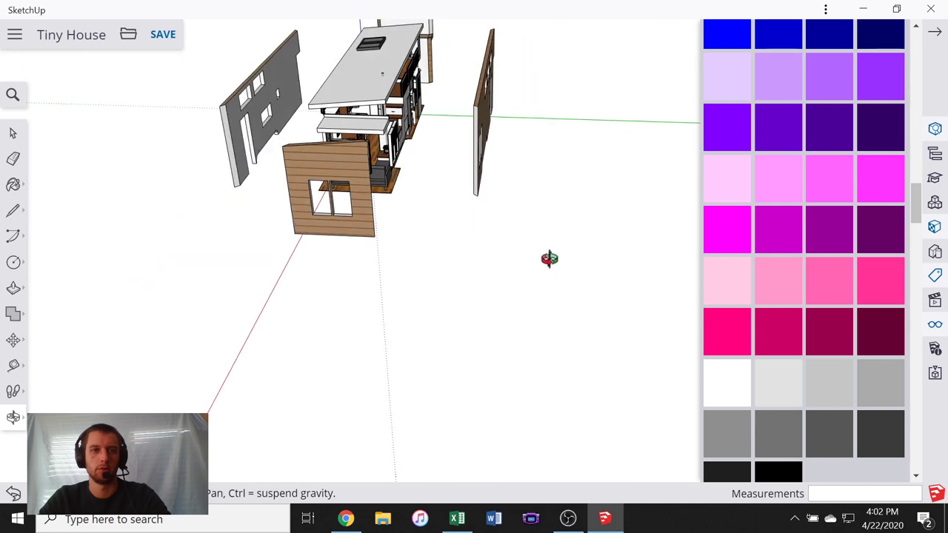
middle_drag(428, 136, 268, 104)
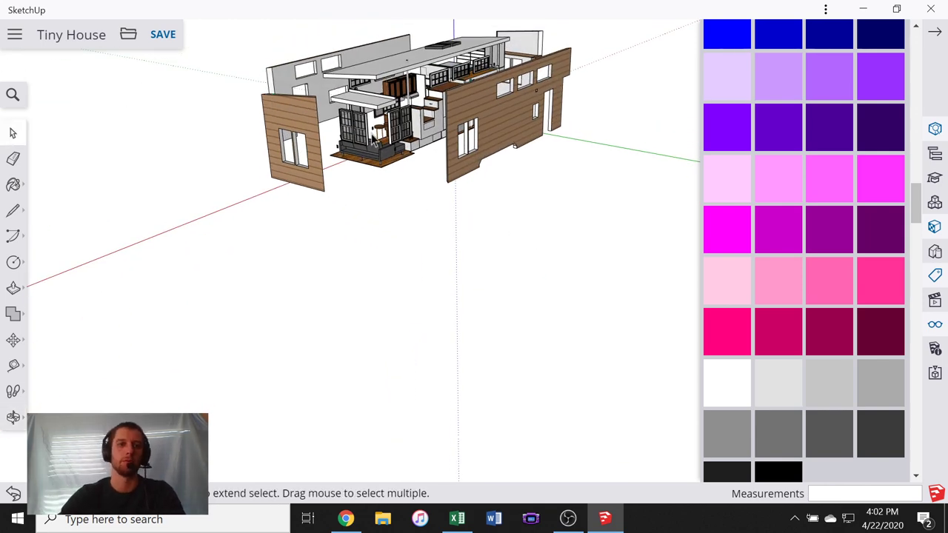
scroll(385, 166, up, 3)
scroll(385, 167, down, 5)
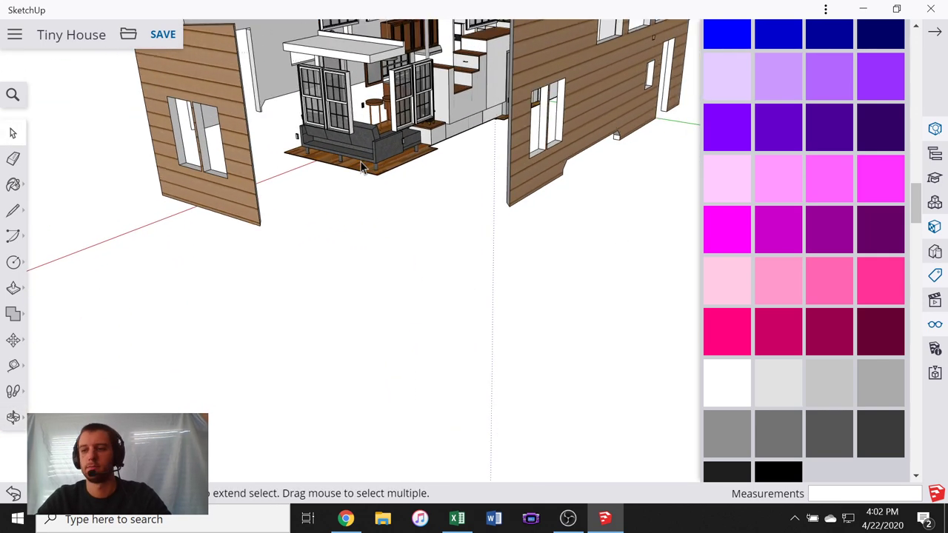
middle_drag(384, 169, 685, 201)
middle_drag(438, 196, 637, 194)
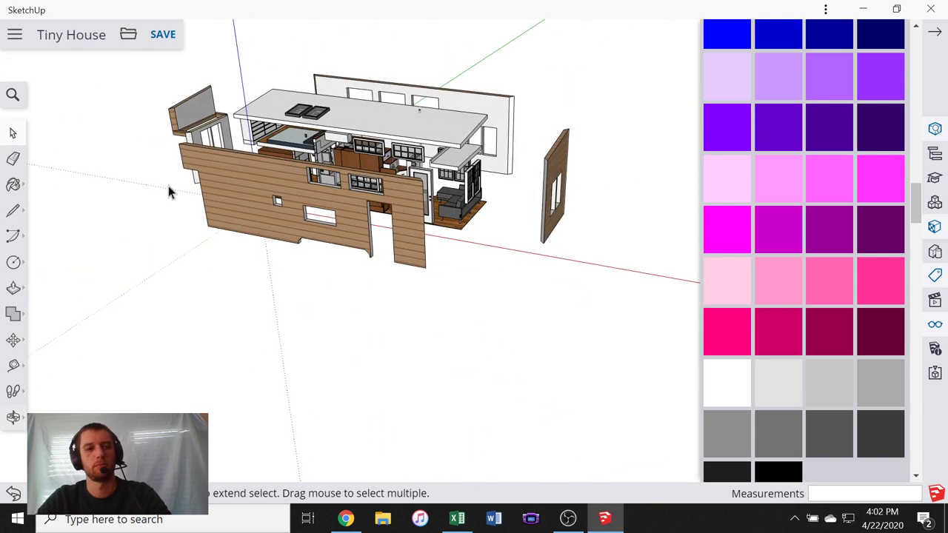
mouse_move(168, 186)
middle_down()
mouse_move(531, 169)
mouse_move(373, 179)
middle_up()
scroll(437, 166, down, 5)
scroll(310, 200, up, 4)
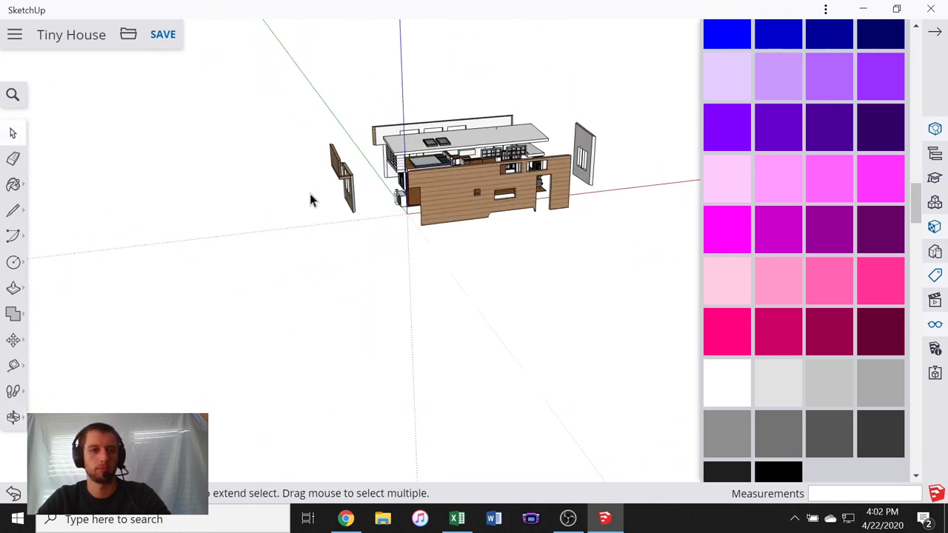
- Switch to OBS to check the live stream and its scenes, and return to the tiny house model in SketchUp
click(345, 519)
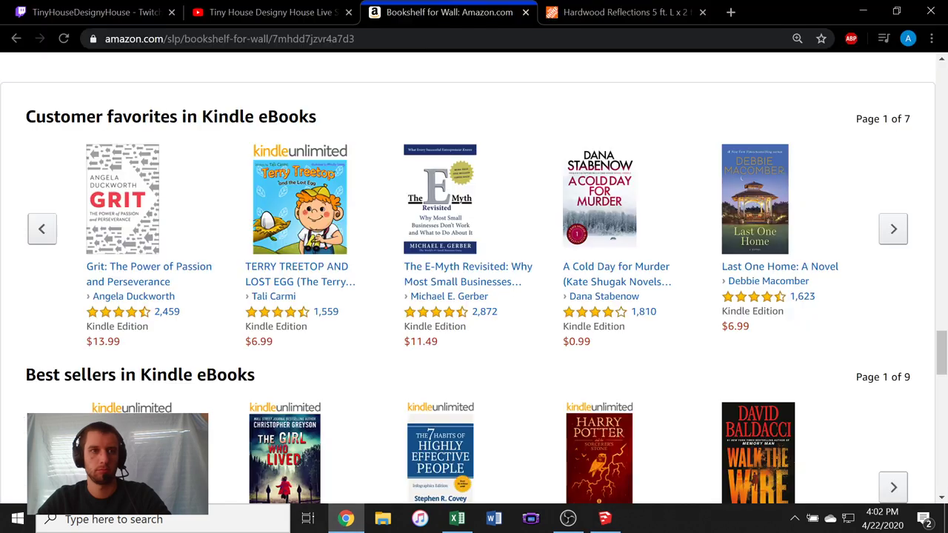
click(568, 518)
click(30, 341)
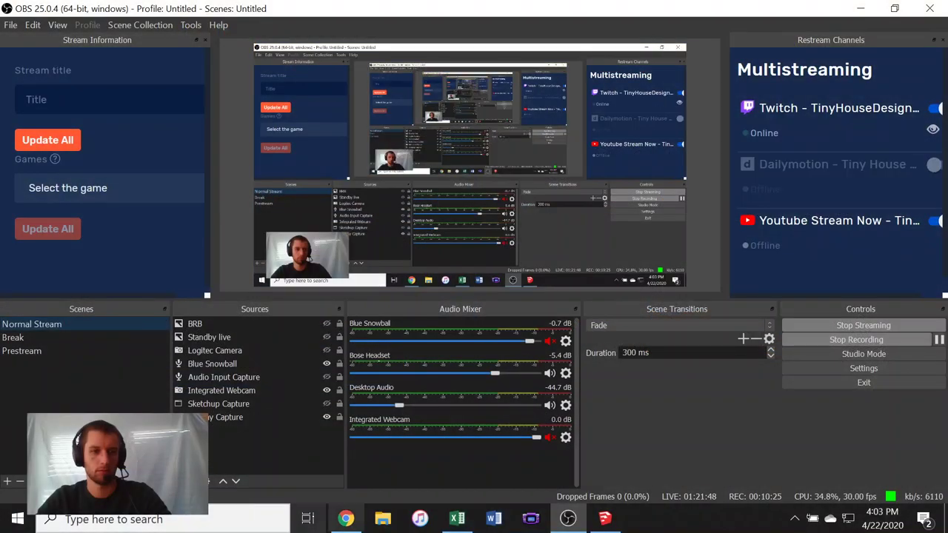
click(603, 518)
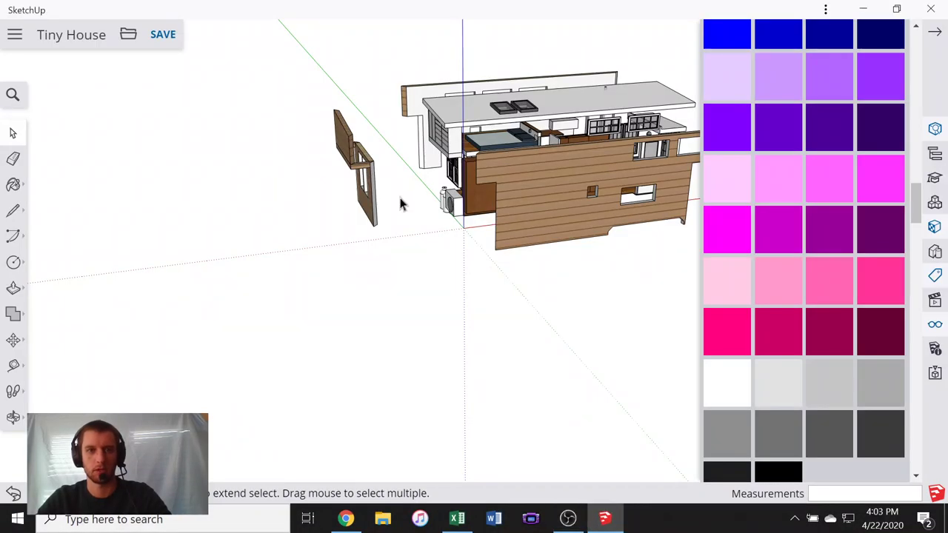
- Check the entity info of the East Wall component for its definition and tag, and deselect it
mouse_move(400, 205)
middle_down()
mouse_move(227, 277)
mouse_move(239, 229)
mouse_move(529, 126)
middle_up()
scroll(498, 171, up, 5)
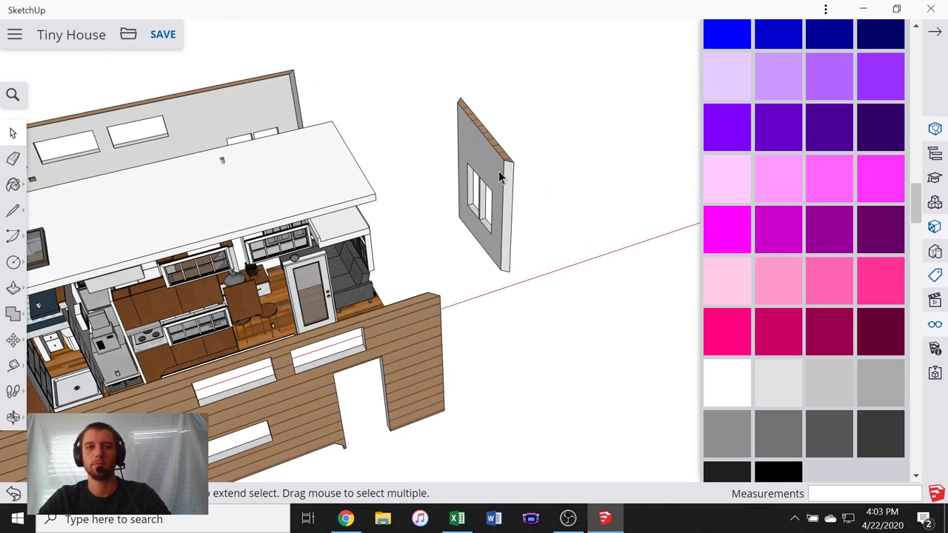
click(499, 176)
right_click(483, 177)
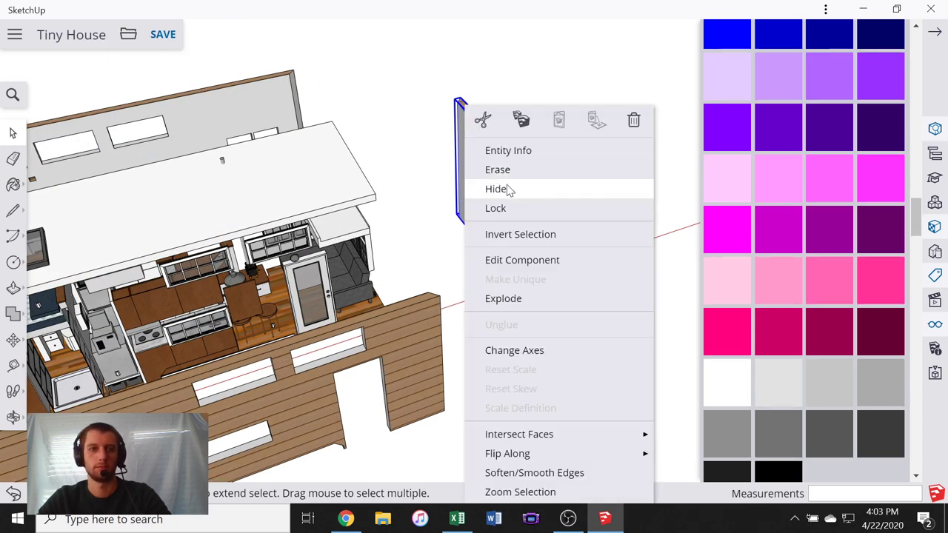
click(506, 154)
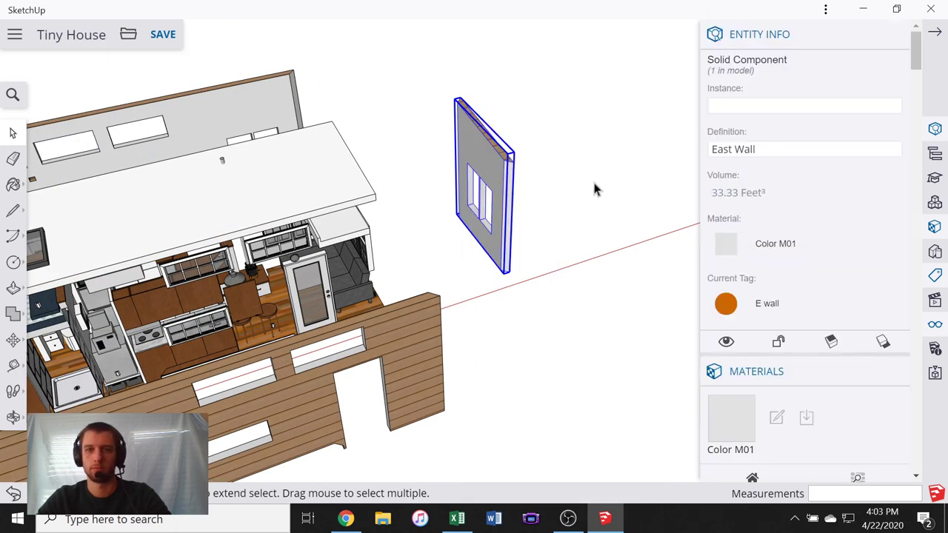
click(596, 185)
- Open the top floor group for editing, examine its loft floor pieces from above and below, and leave the group
middle_drag(307, 187, 196, 124)
scroll(471, 216, down, 6)
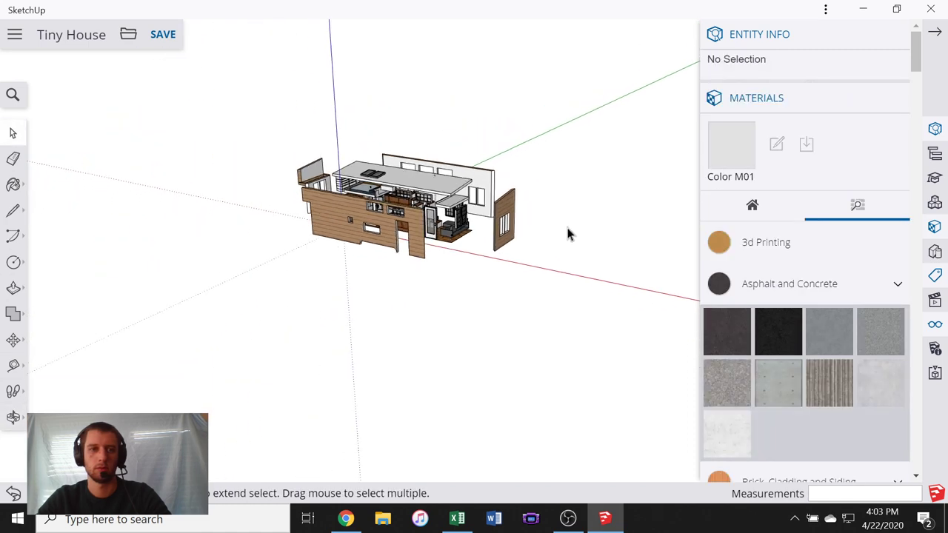
middle_drag(292, 169, 403, 167)
scroll(253, 220, up, 6)
middle_drag(267, 219, 402, 199)
scroll(442, 215, up, 3)
click(402, 199)
double_click(401, 198)
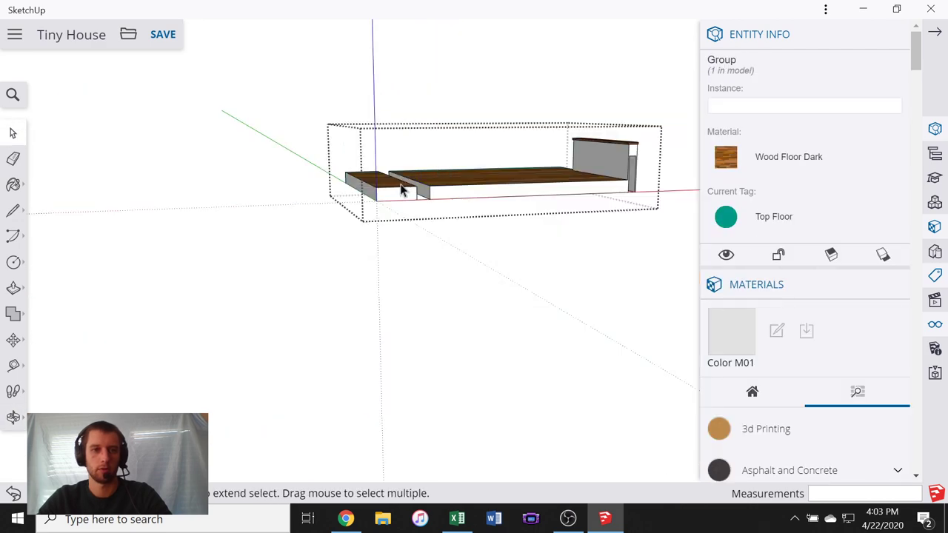
click(239, 232)
middle_drag(239, 233, 232, 264)
scroll(363, 191, up, 5)
middle_drag(363, 191, 508, 25)
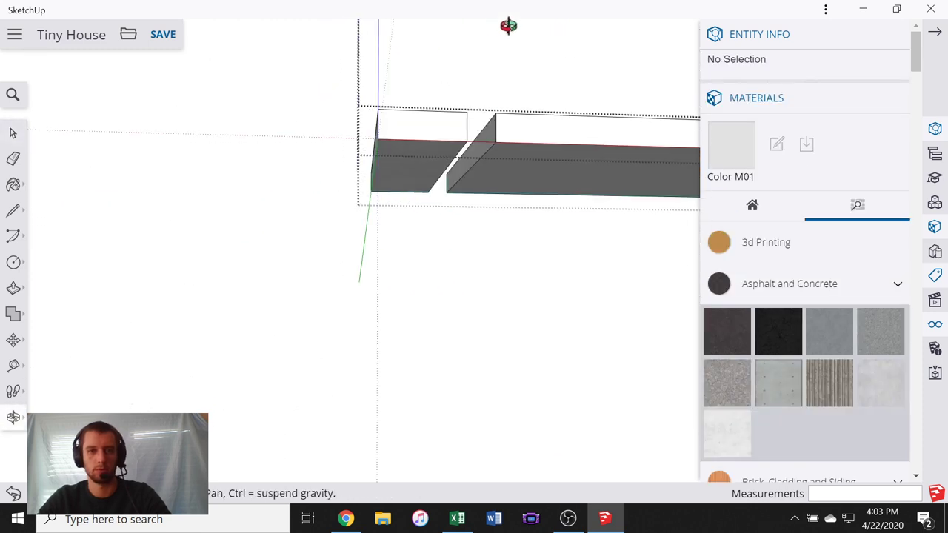
drag(508, 26, 474, 155)
key(space)
drag(347, 75, 421, 244)
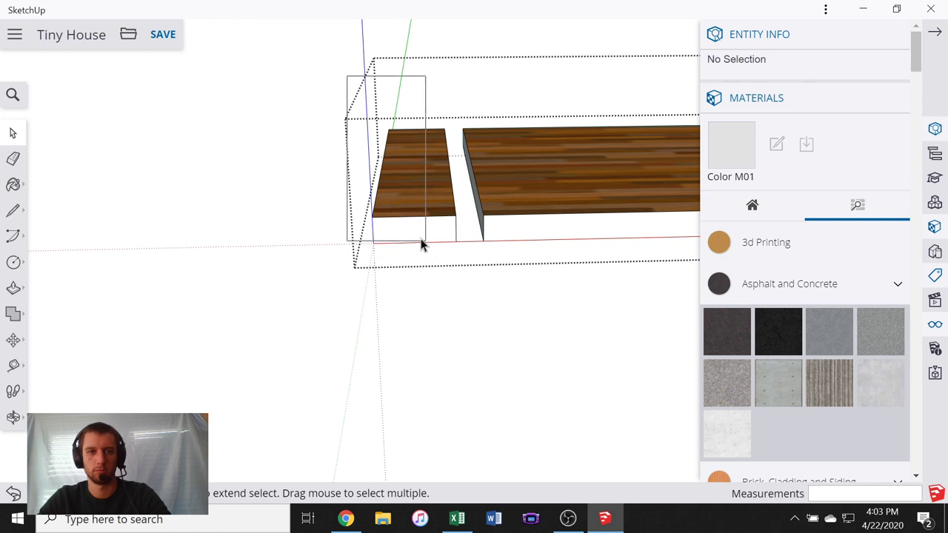
drag(318, 189, 330, 298)
click(314, 282)
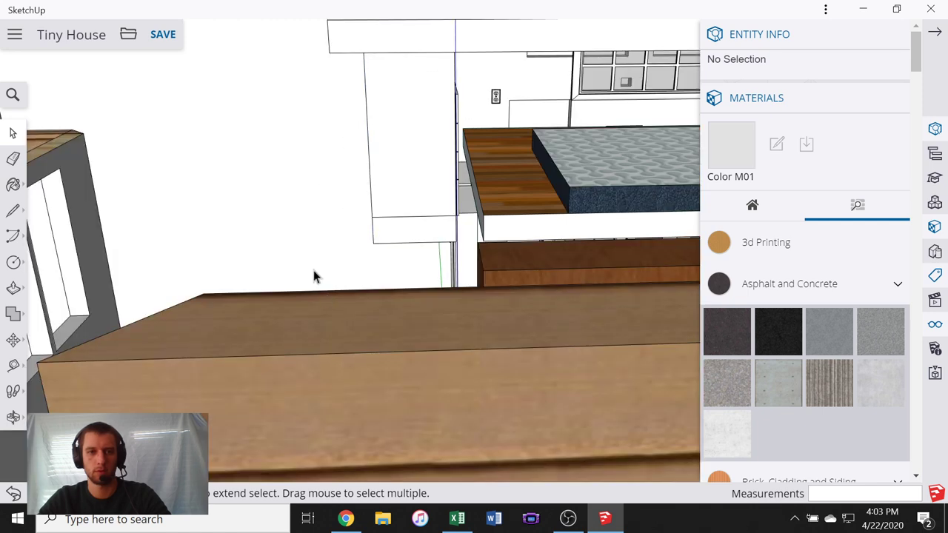
- Examine the detached west end wall beside the loft, opening its lower group to inspect the window section
scroll(314, 275, down, 8)
middle_drag(310, 232, 396, 228)
scroll(192, 275, down, 4)
scroll(200, 275, up, 4)
scroll(385, 220, up, 1)
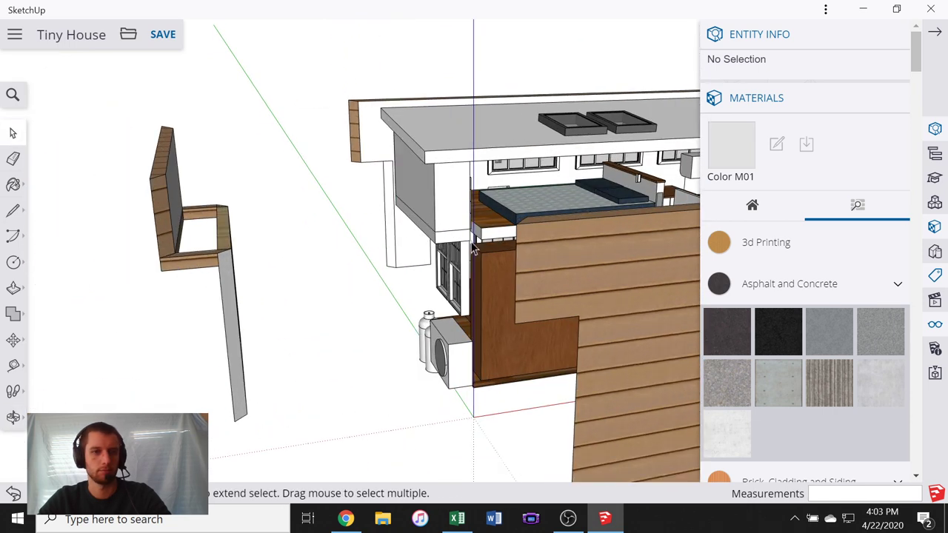
scroll(475, 250, up, 3)
scroll(459, 238, down, 5)
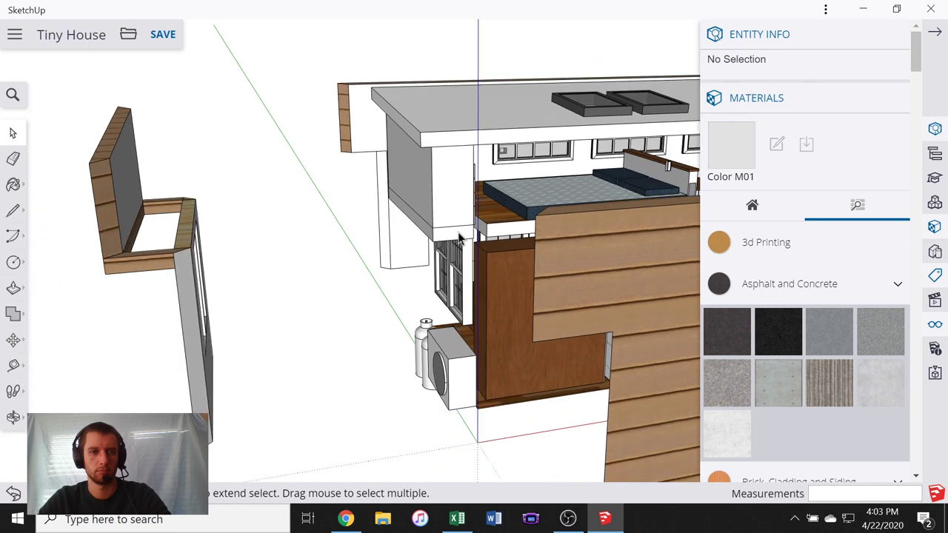
double_click(276, 248)
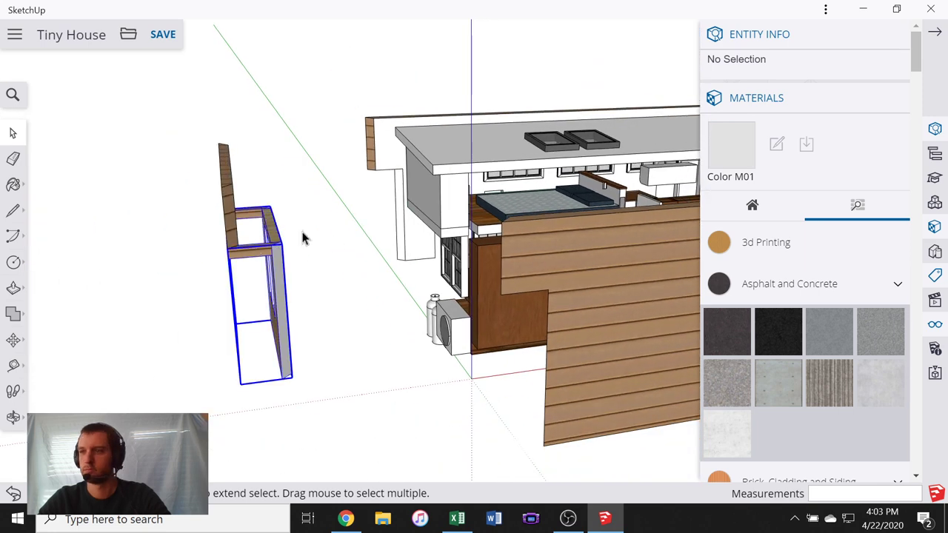
middle_drag(213, 222, 257, 229)
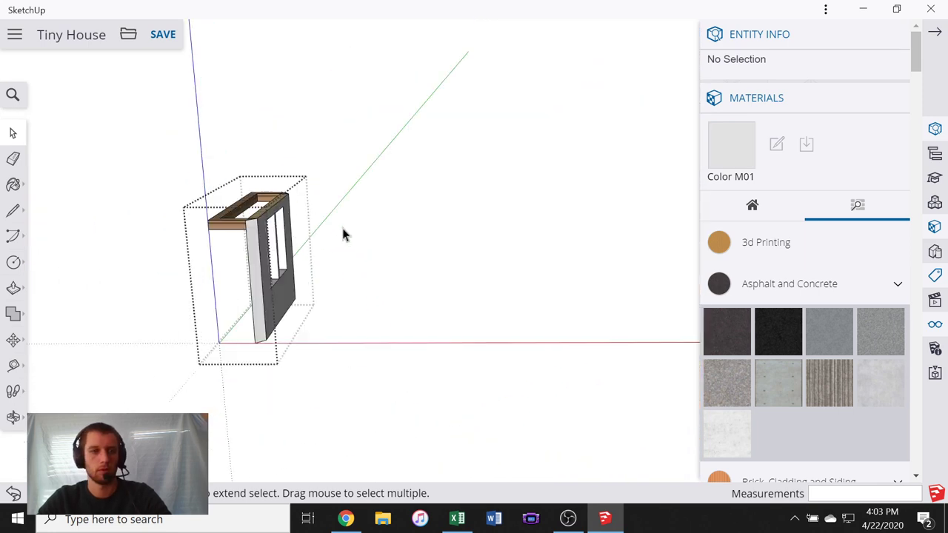
click(342, 228)
- Explode the two groups that form the upper and lower parts of the detached west end wall
drag(148, 87, 300, 339)
click(263, 319)
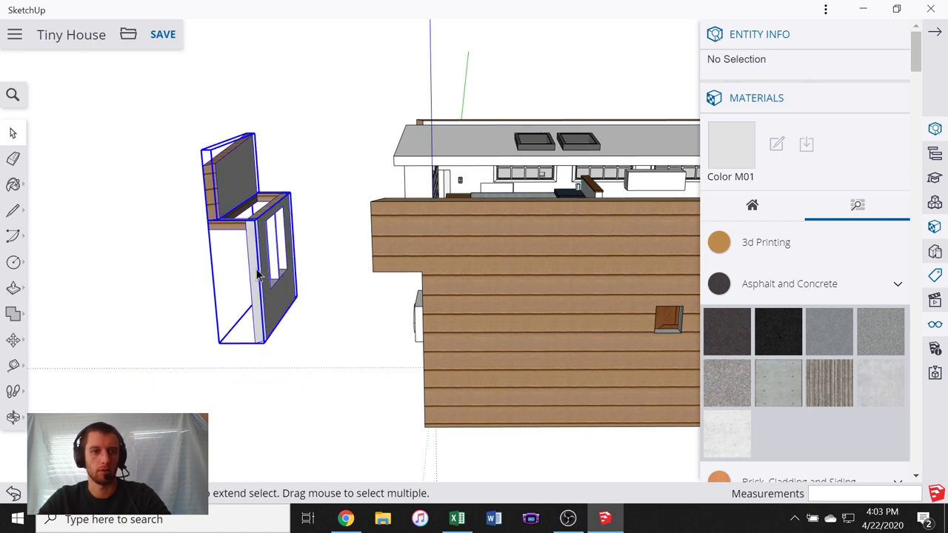
right_click(257, 274)
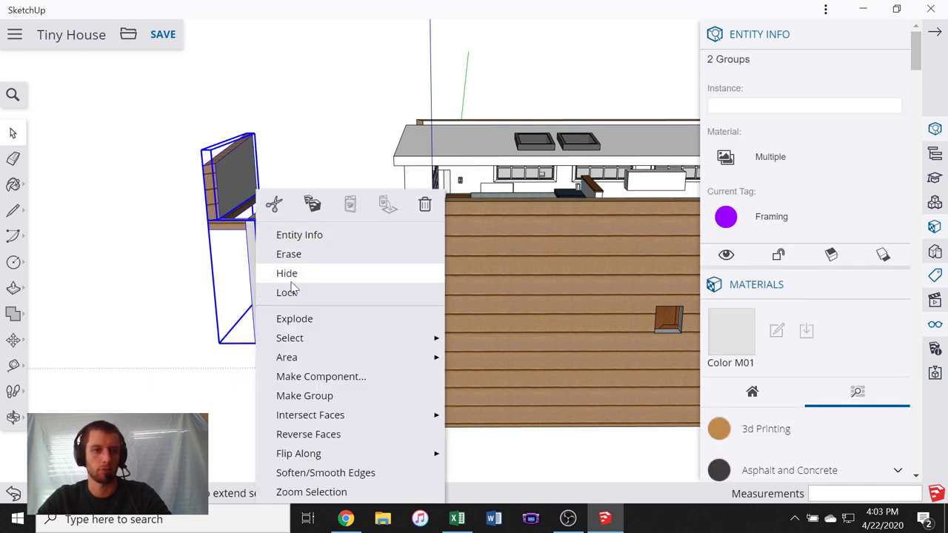
click(301, 321)
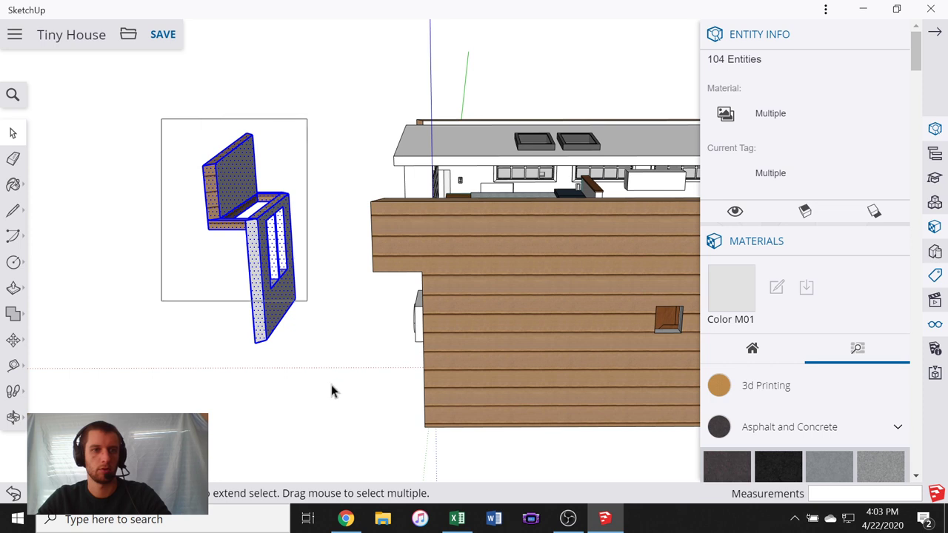
- Assign the W wall tag to all the exploded geometry of the detached west end wall
right_click(282, 314)
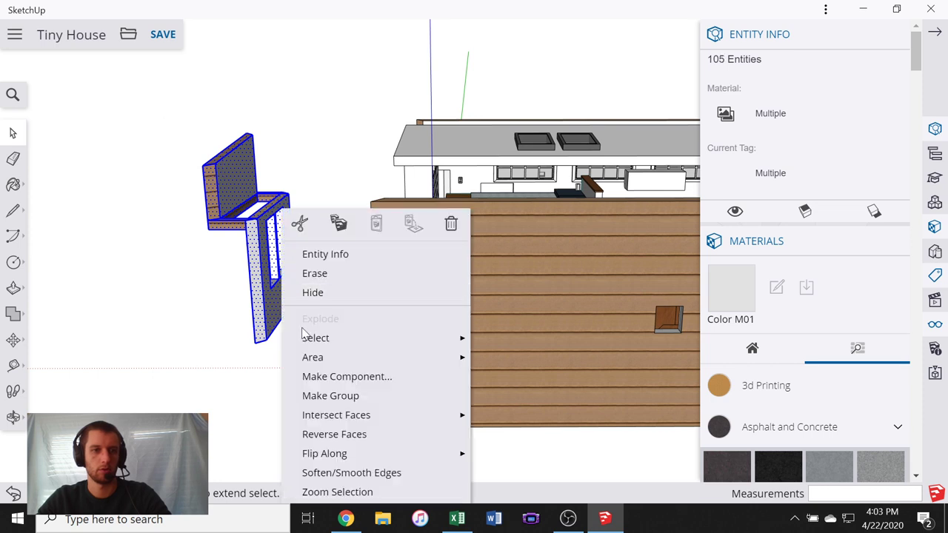
click(182, 309)
click(182, 308)
drag(159, 95, 328, 382)
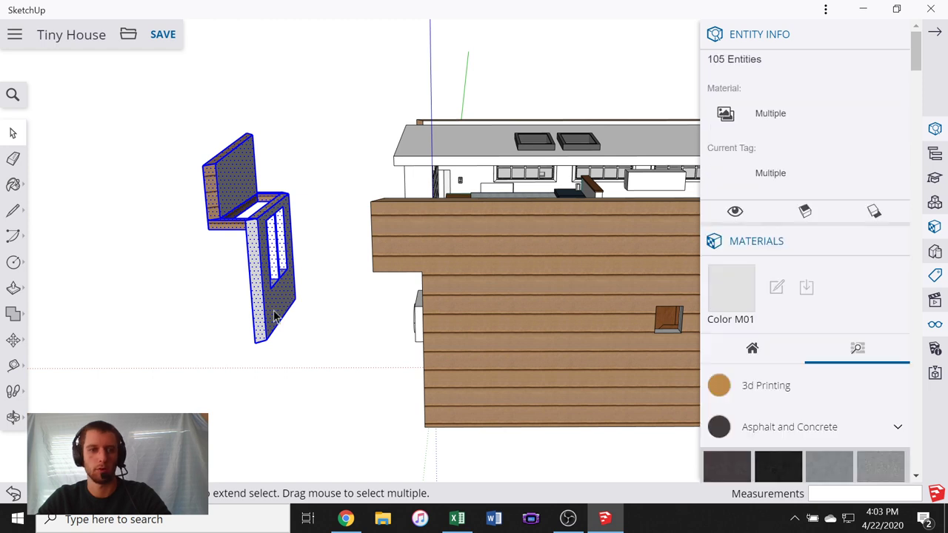
right_click(274, 315)
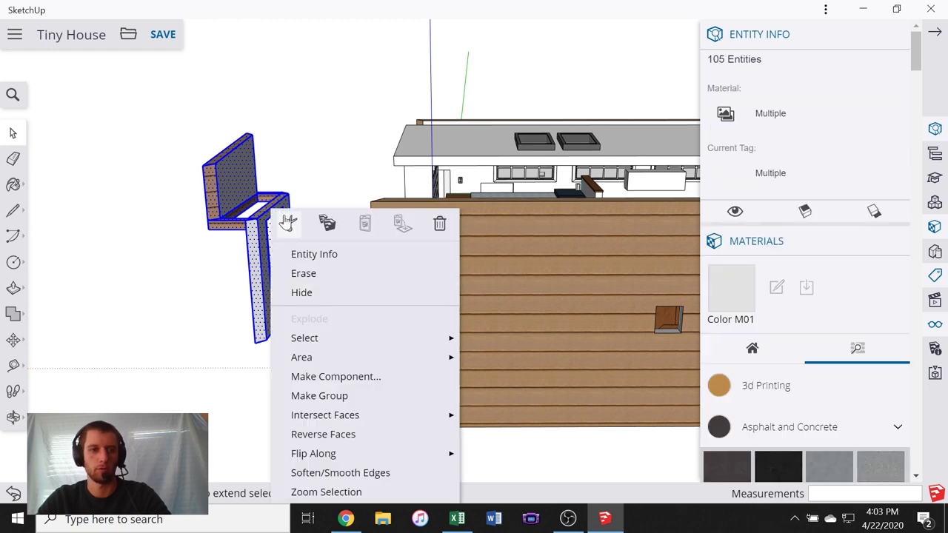
click(824, 191)
scroll(784, 333, down, 10)
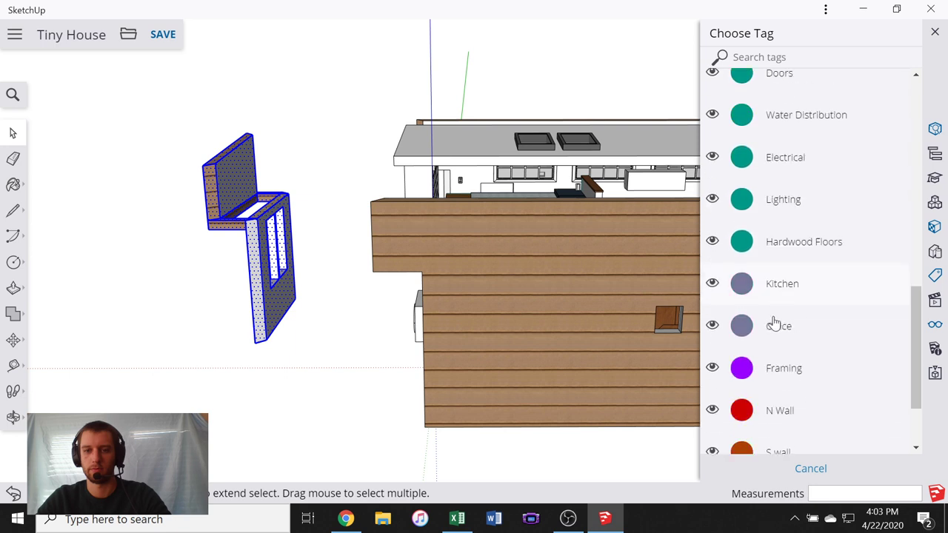
scroll(773, 323, down, 3)
click(777, 434)
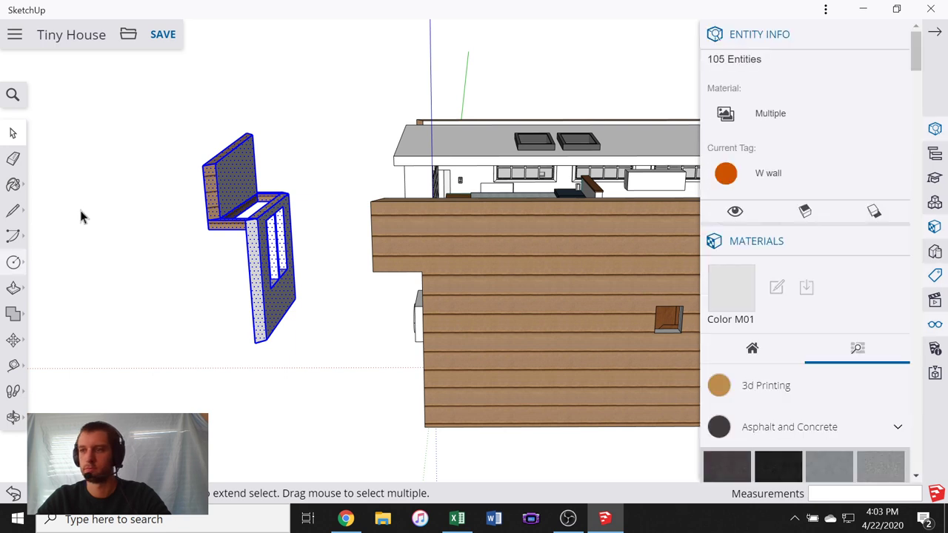
- Make the selected west end wall geometry into a component named West Wall, glued to None
right_click(209, 193)
click(271, 355)
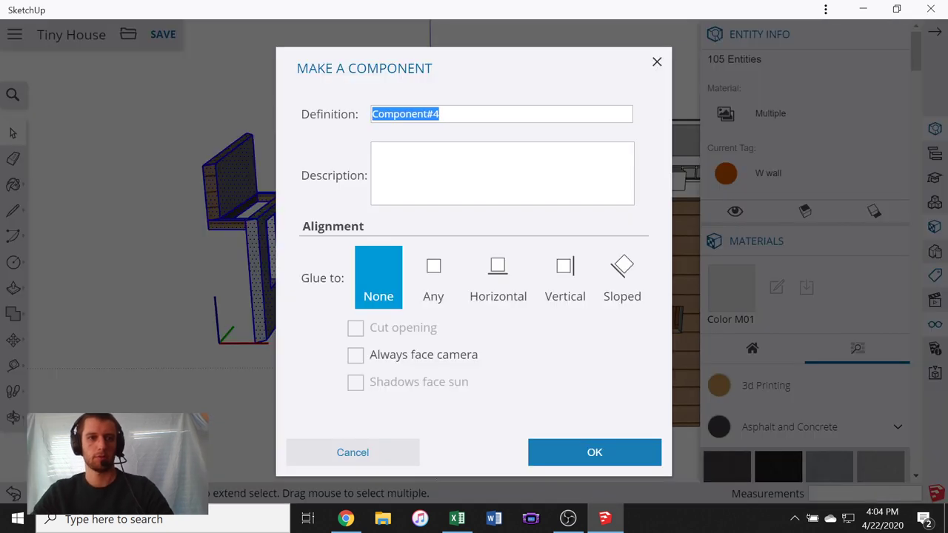
text(e)
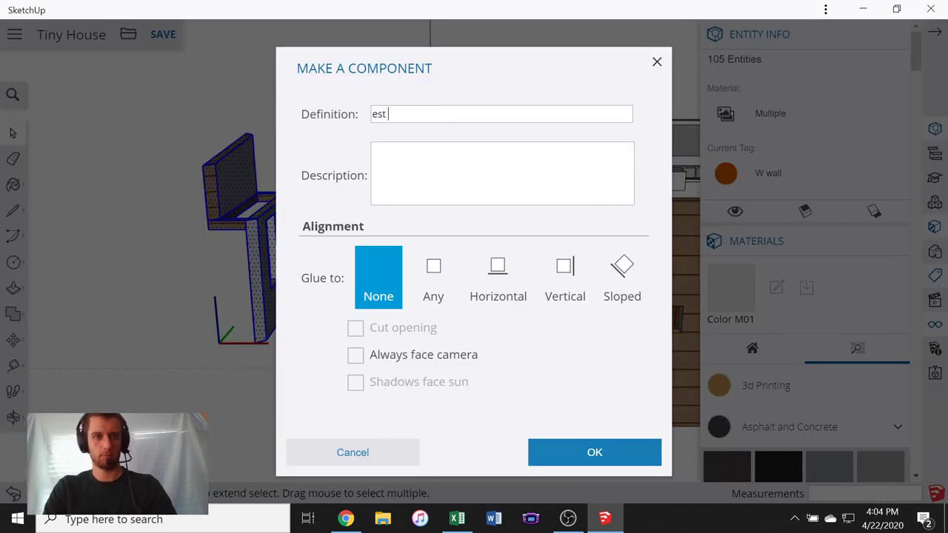
key(BackSpace)
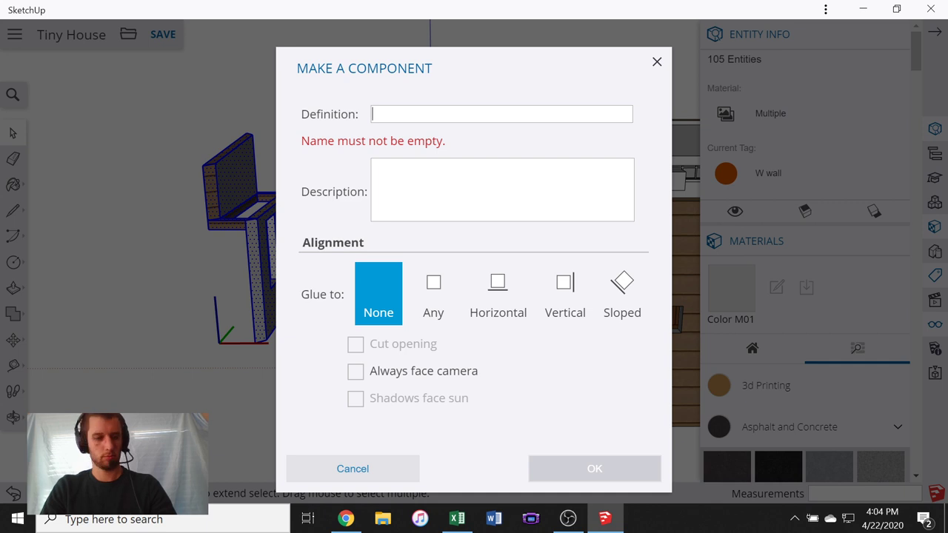
text(West Wall)
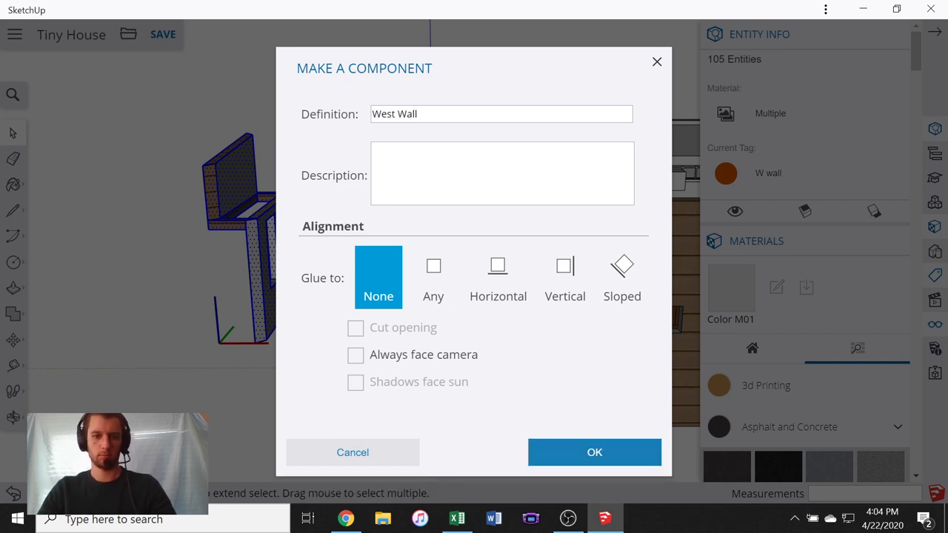
click(606, 451)
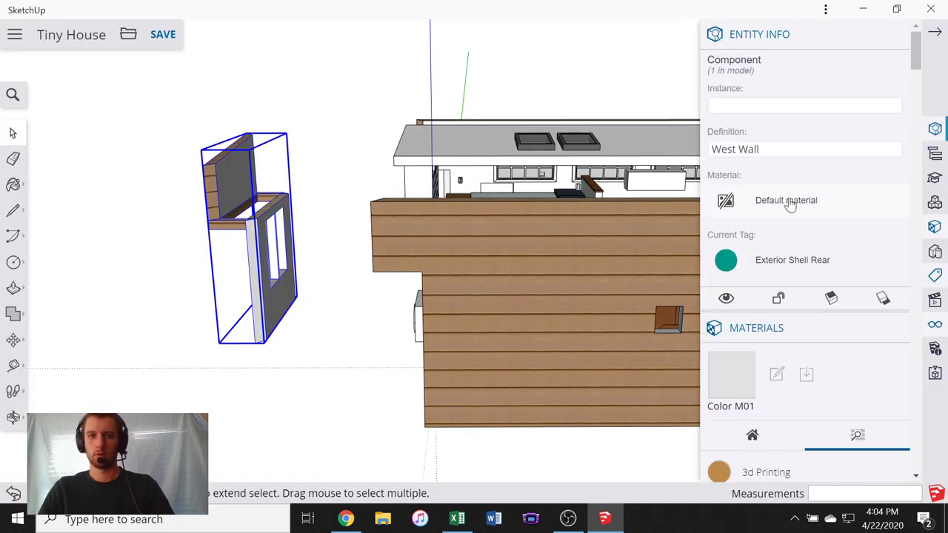
- Assign the W wall tag to the West Wall component
click(745, 275)
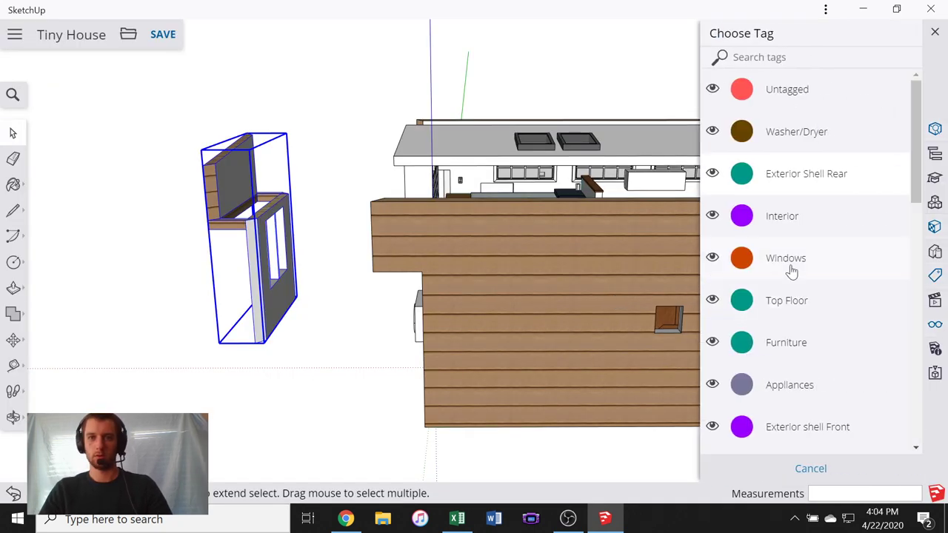
scroll(827, 229, down, 3)
scroll(825, 229, down, 5)
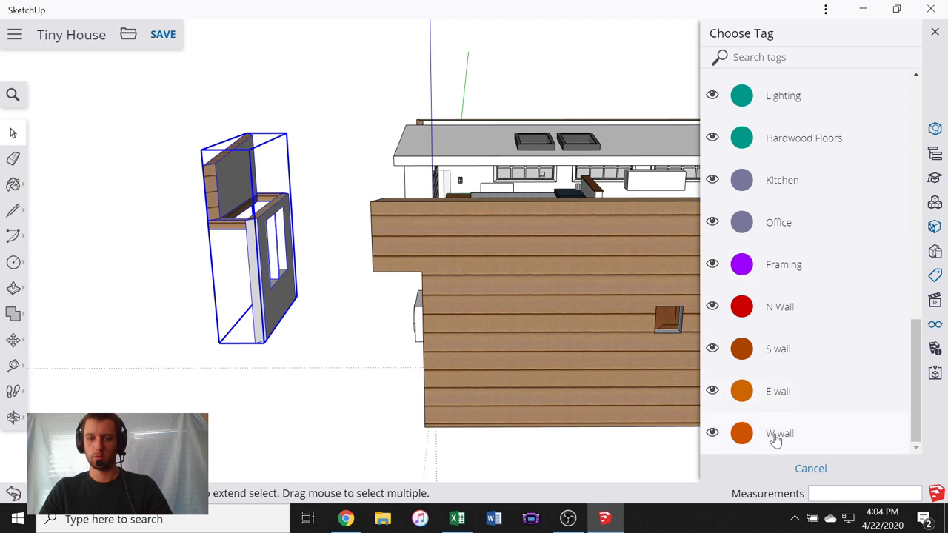
click(778, 434)
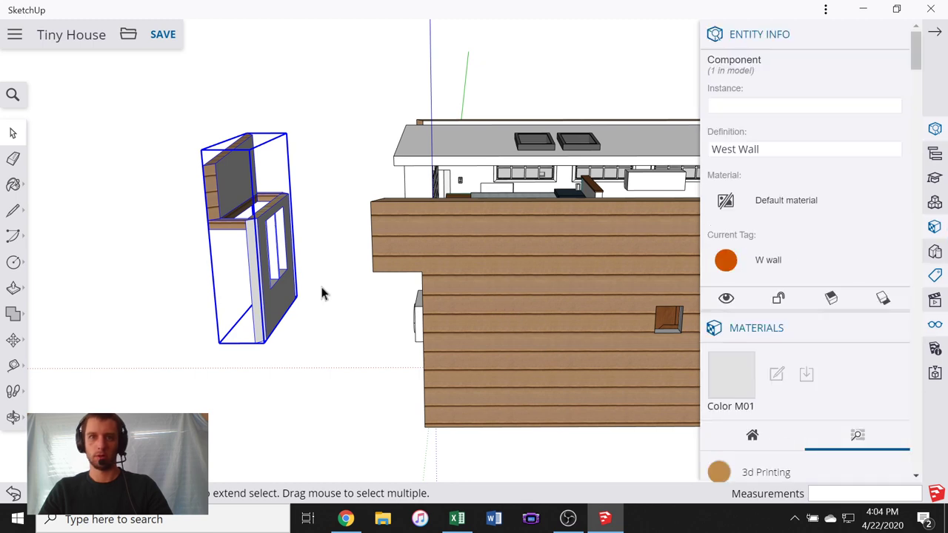
- Open the West Wall component for editing and examine its siding, ledge and window openings from both sides
middle_drag(393, 254, 597, 284)
scroll(503, 274, down, 4)
middle_drag(448, 290, 159, 292)
scroll(294, 242, up, 5)
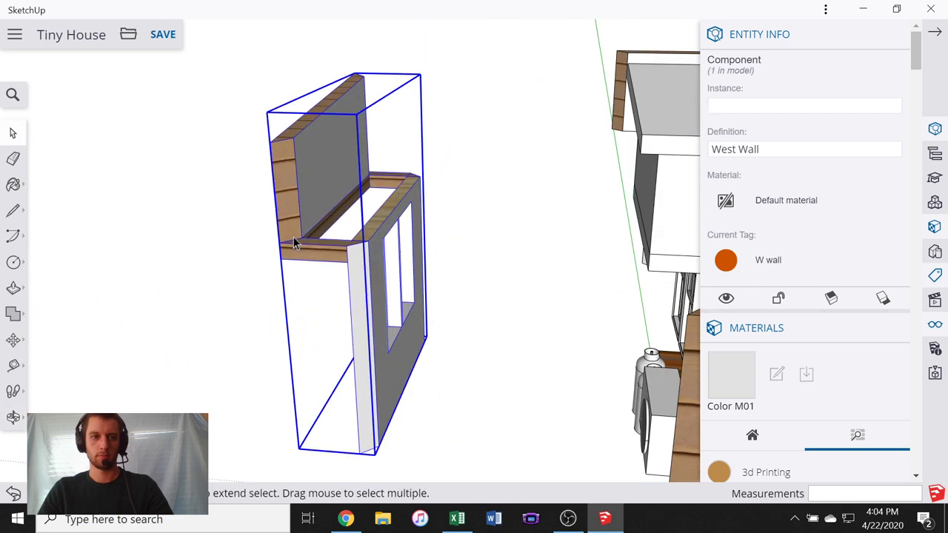
scroll(315, 252, up, 3)
middle_drag(315, 252, 461, 172)
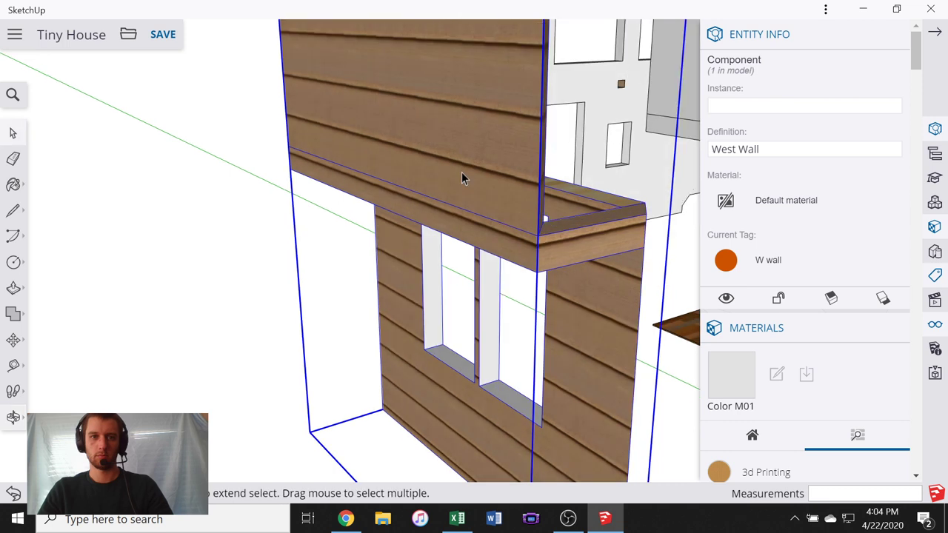
double_click(461, 171)
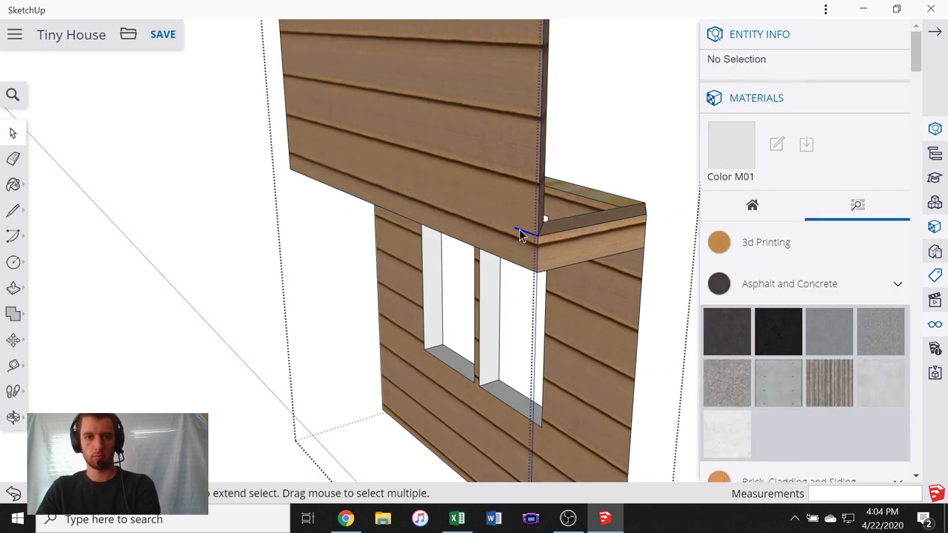
scroll(486, 250, down, 4)
middle_drag(349, 229, 563, 300)
key(space)
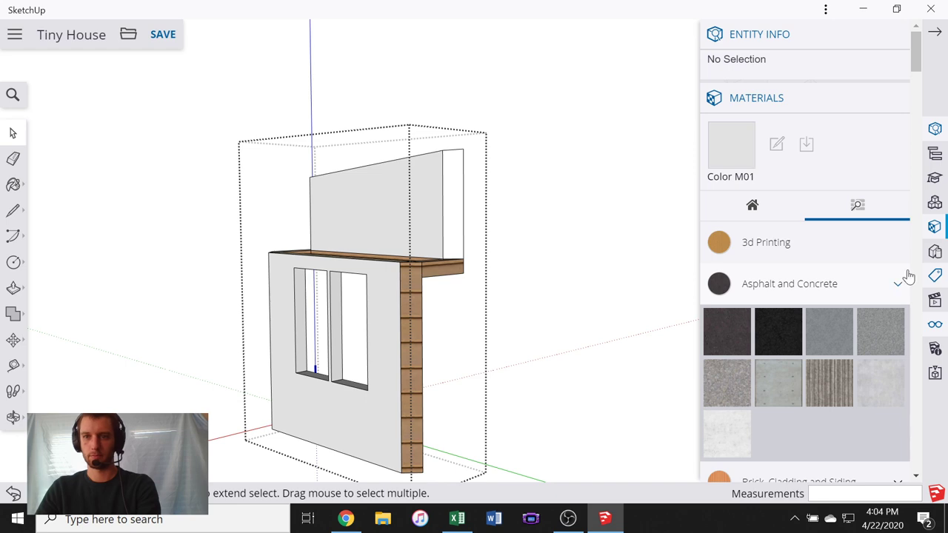
- Paint the siding-textured end face of the West Wall with light grey Color M01, check both sides, and close the component
scroll(907, 259, down, 10)
click(758, 365)
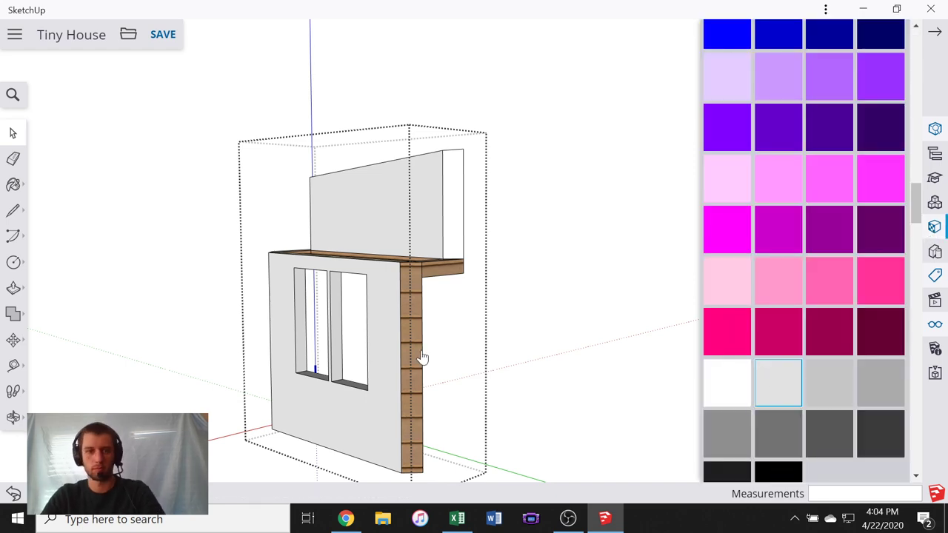
click(415, 315)
mouse_move(495, 264)
middle_down()
mouse_move(259, 364)
mouse_move(462, 256)
mouse_move(440, 271)
mouse_move(274, 275)
middle_up()
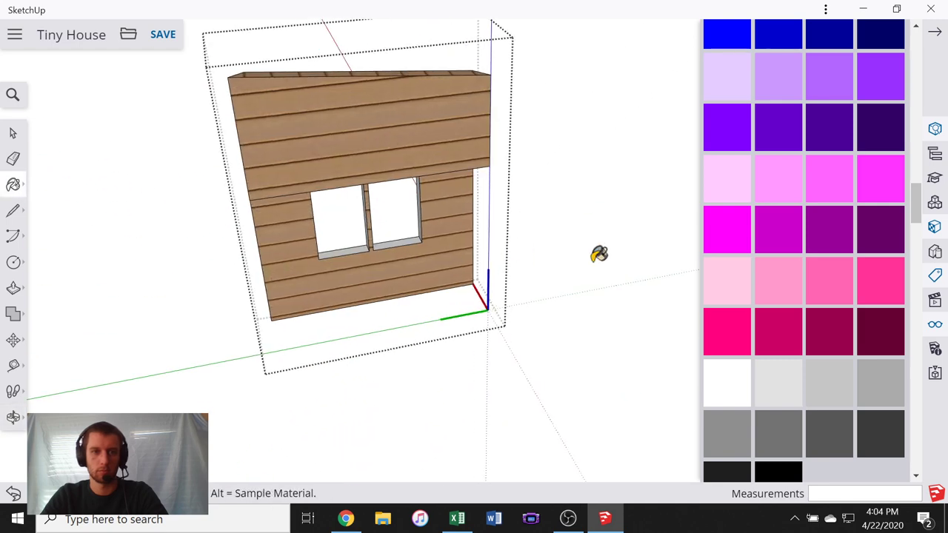
middle_drag(599, 254, 230, 250)
middle_drag(485, 167, 170, 185)
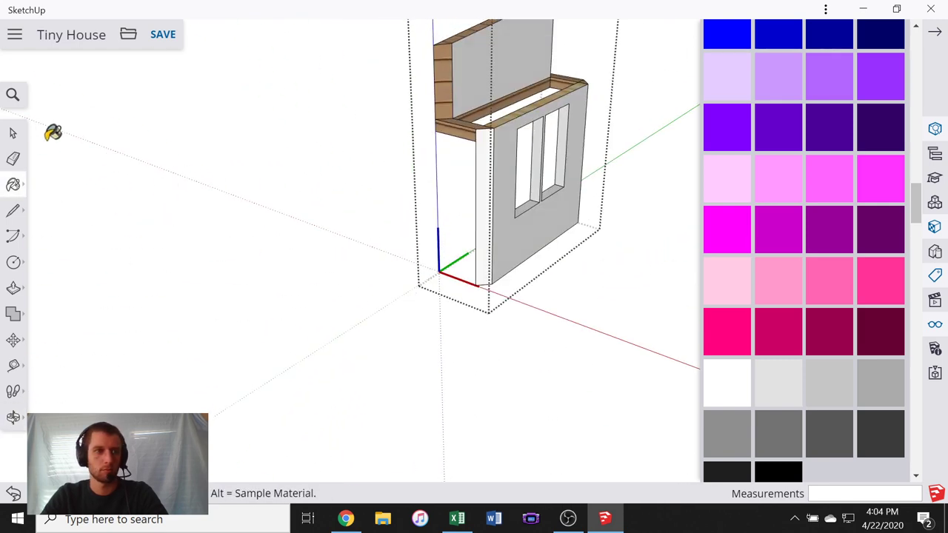
click(13, 134)
click(237, 200)
scroll(236, 200, down, 2)
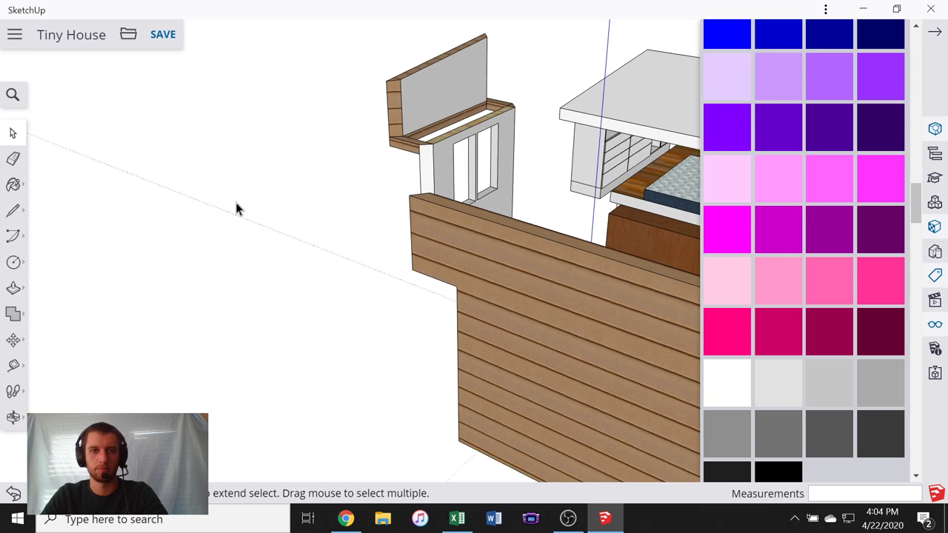
scroll(235, 203, down, 8)
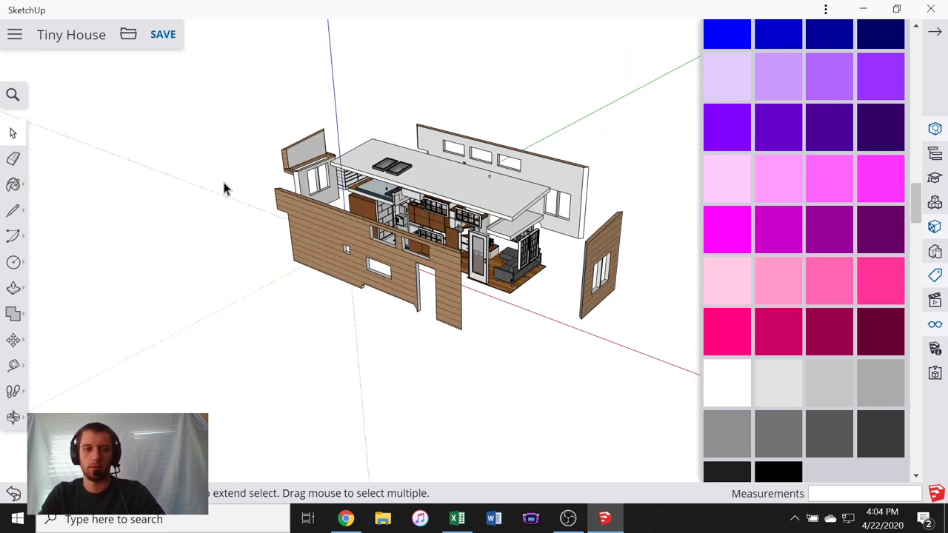
- Examine the tiny house and its four detached exterior walls from all around
middle_drag(534, 290, 503, 172)
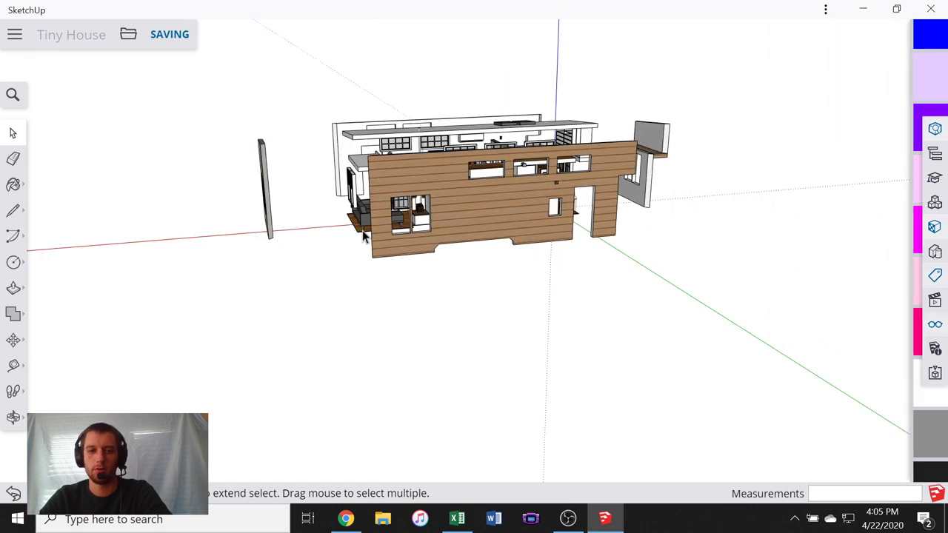
scroll(590, 195, down, 4)
middle_drag(425, 214, 675, 287)
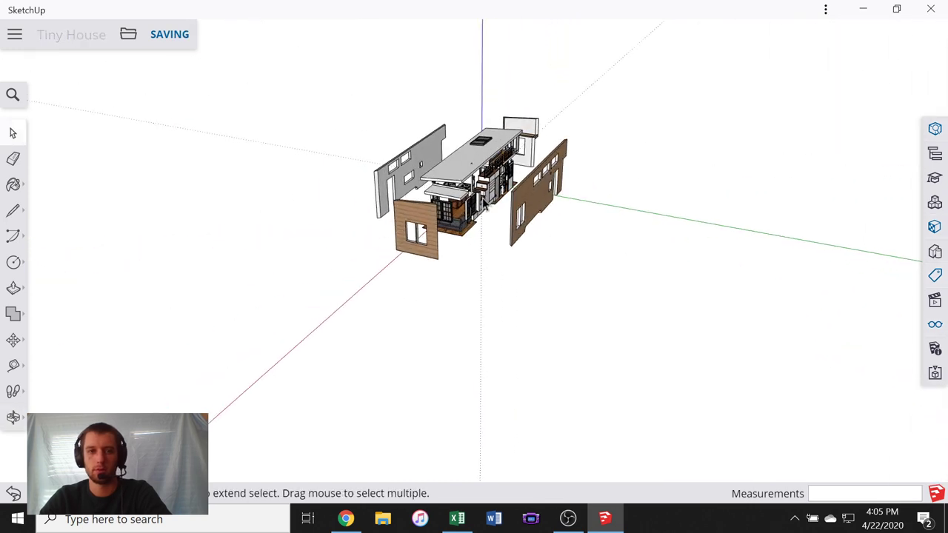
scroll(481, 193, up, 6)
middle_drag(476, 253, 680, 210)
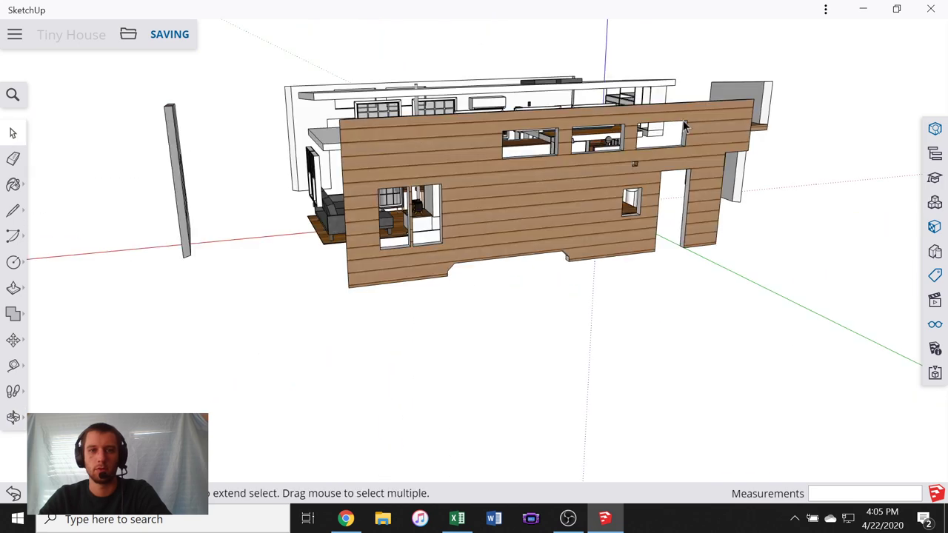
scroll(358, 178, down, 3)
middle_drag(467, 217, 536, 218)
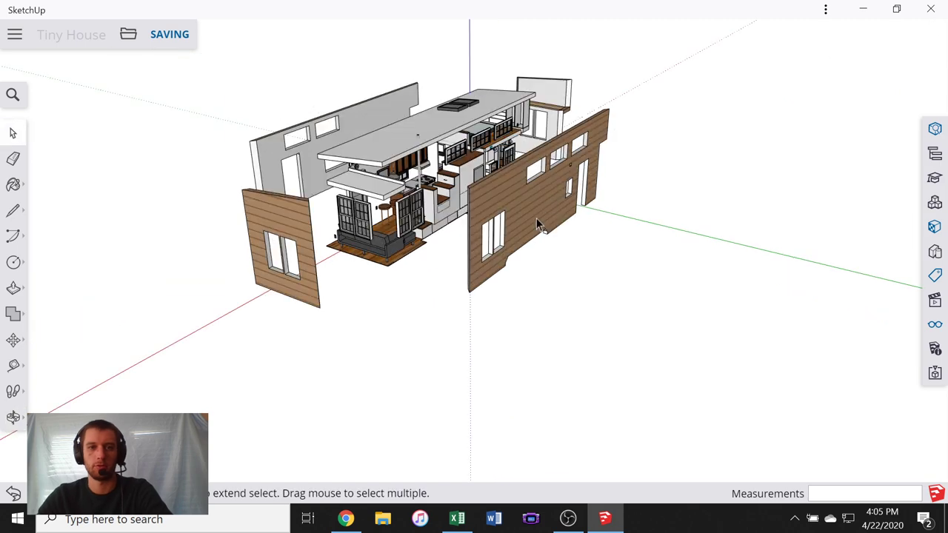
middle_drag(293, 222, 391, 193)
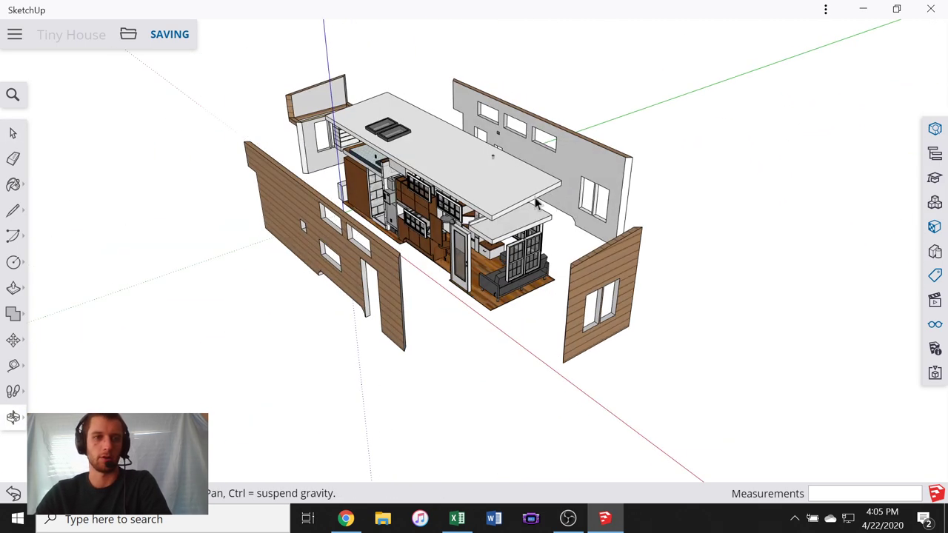
scroll(334, 205, up, 4)
middle_drag(225, 193, 474, 253)
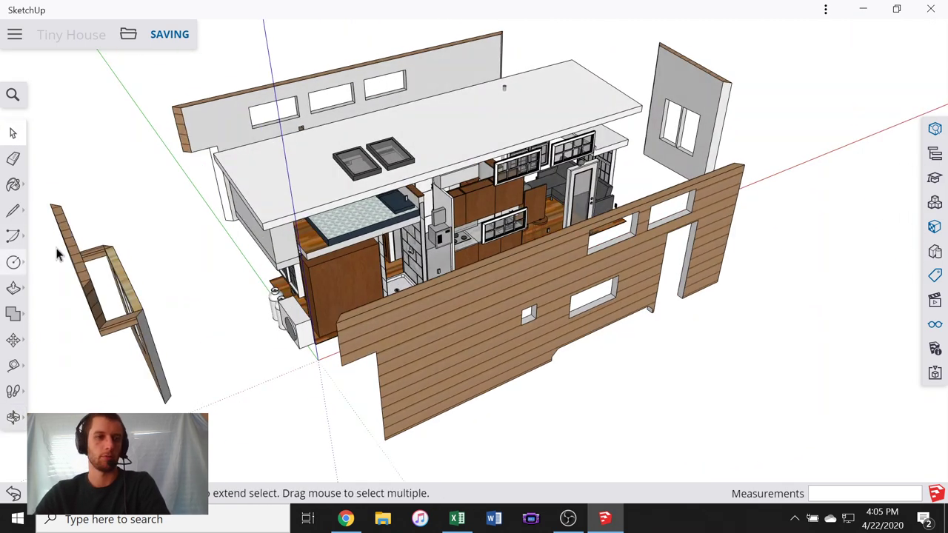
- Select the main roof and examine the windows, loft and interior beneath it from the open sides
click(297, 206)
middle_drag(364, 200, 524, 335)
middle_drag(335, 314, 511, 150)
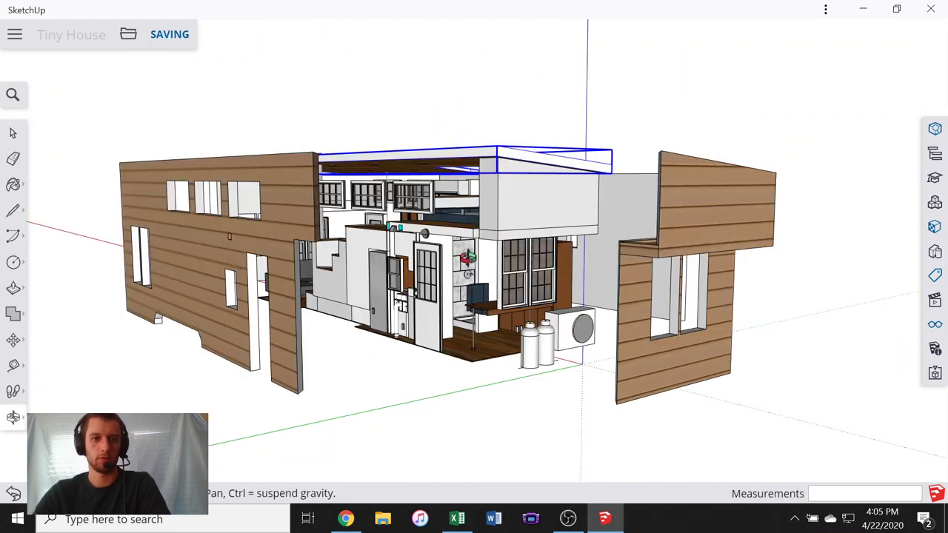
scroll(468, 259, up, 4)
middle_drag(468, 259, 422, 232)
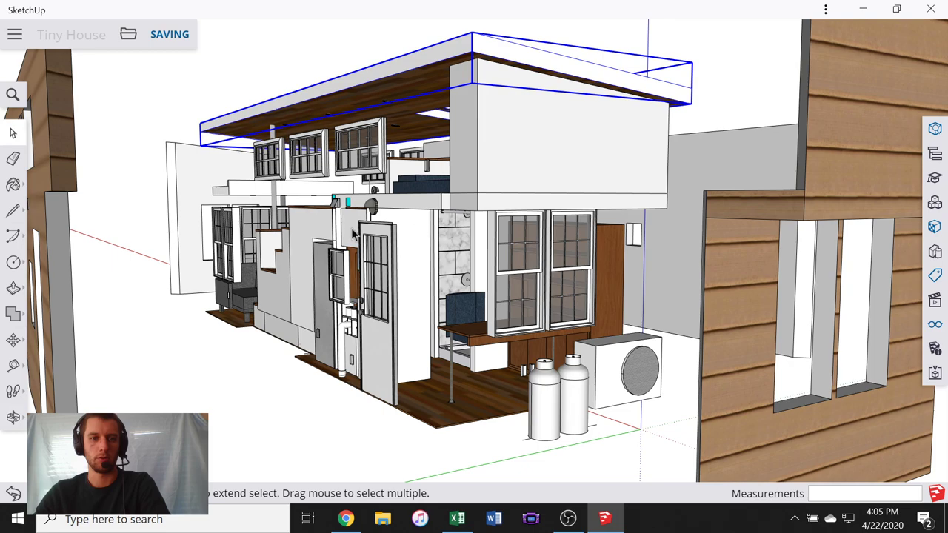
scroll(323, 256, up, 3)
middle_drag(324, 256, 557, 331)
scroll(556, 331, down, 5)
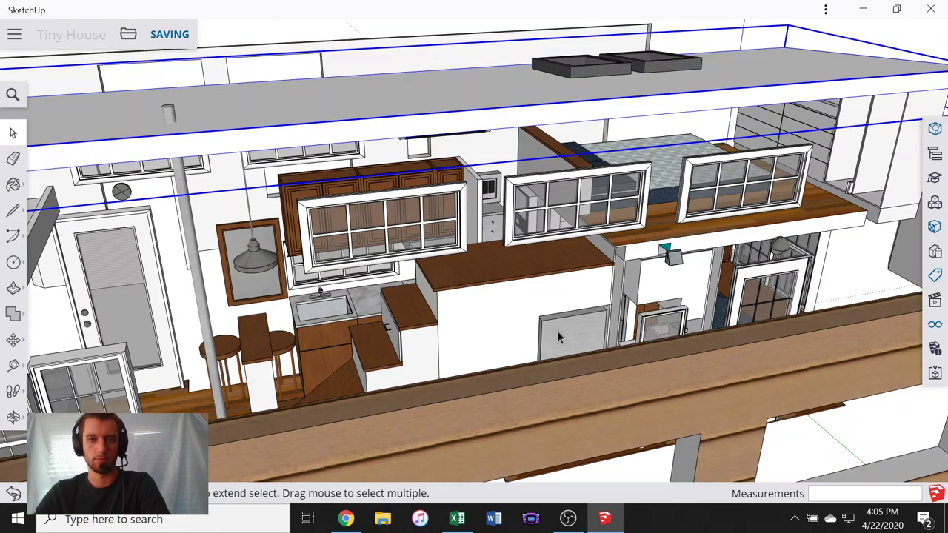
scroll(556, 330, down, 5)
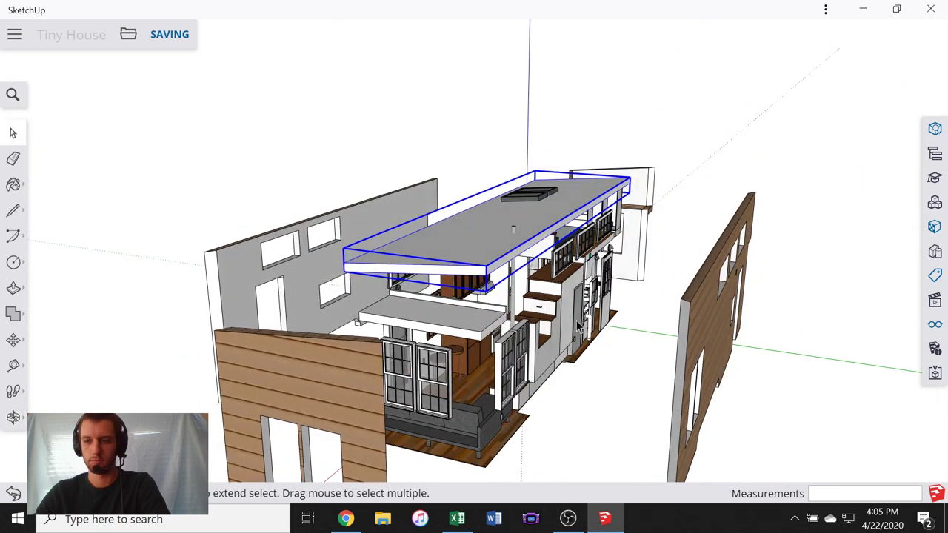
scroll(565, 341, down, 2)
scroll(565, 341, up, 3)
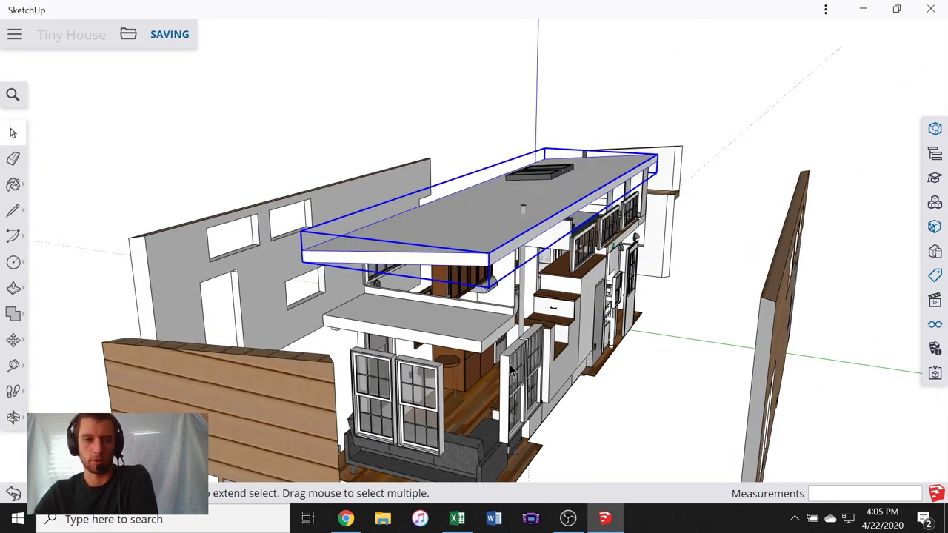
- Open the small slab group above the sofa area and assign the Top Floor tag to all its geometry
middle_drag(511, 370, 294, 289)
click(290, 280)
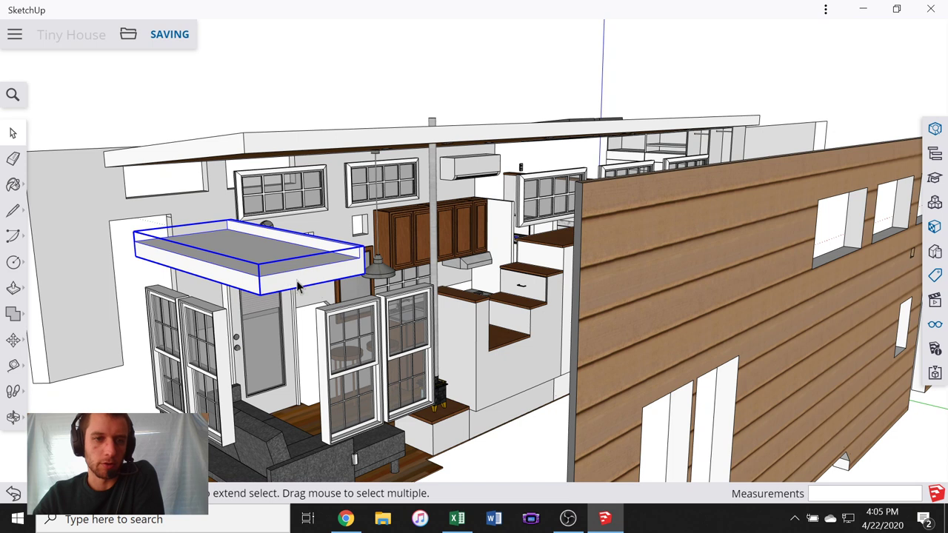
double_click(208, 256)
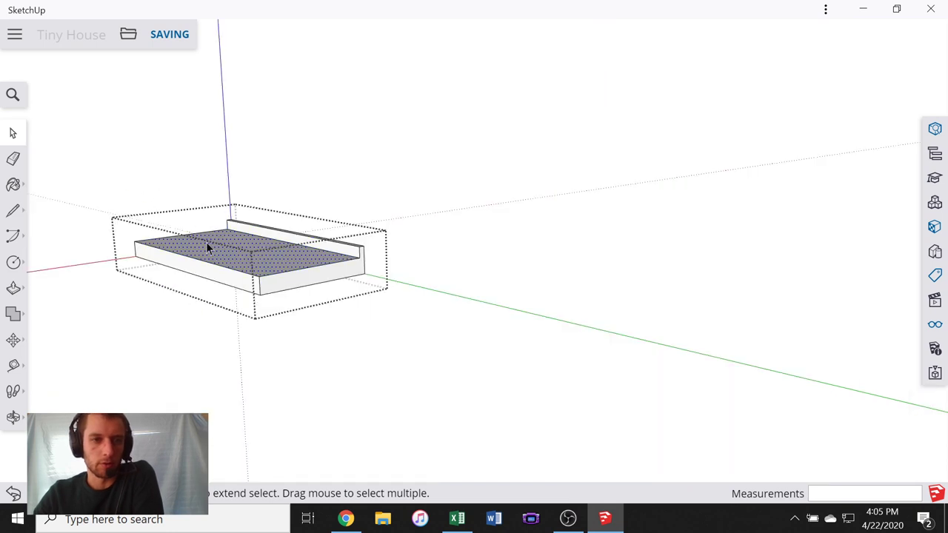
drag(104, 156, 393, 396)
right_click(346, 272)
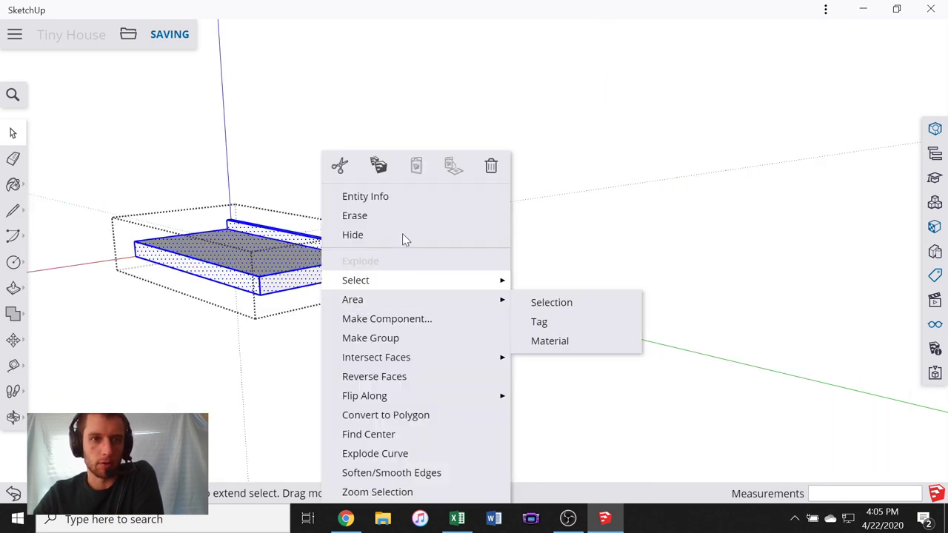
click(405, 200)
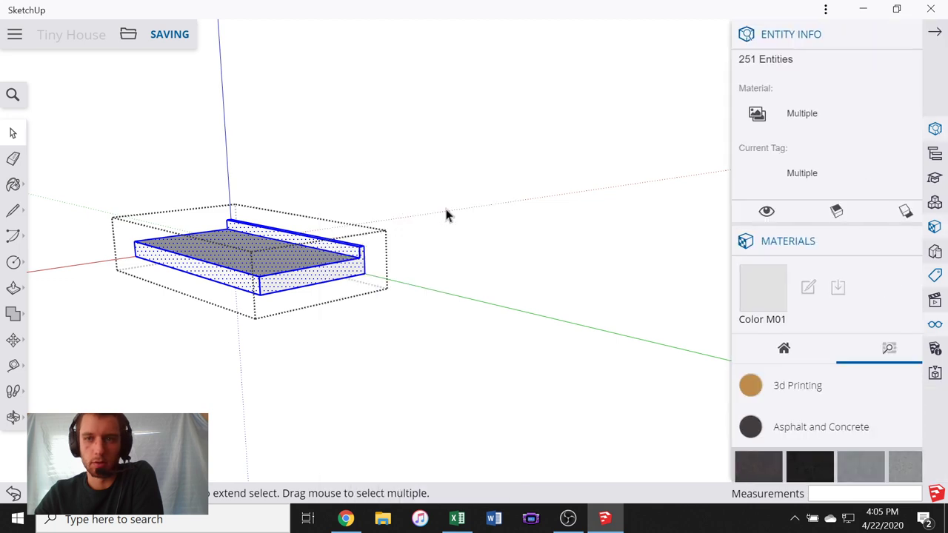
click(796, 175)
scroll(817, 178, down, 4)
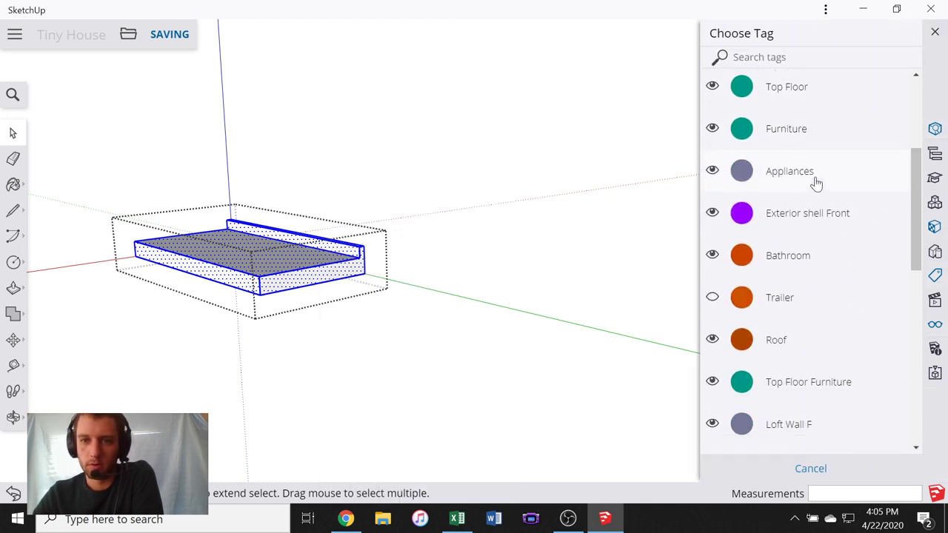
scroll(817, 185, up, 2)
click(785, 156)
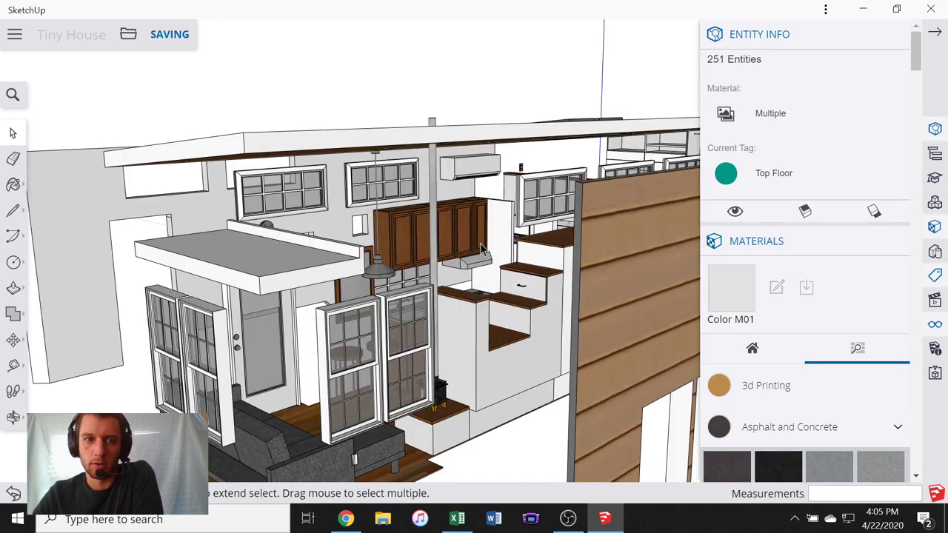
- Check the small slab group's tag in its entity info, then clear the selection
right_click(293, 266)
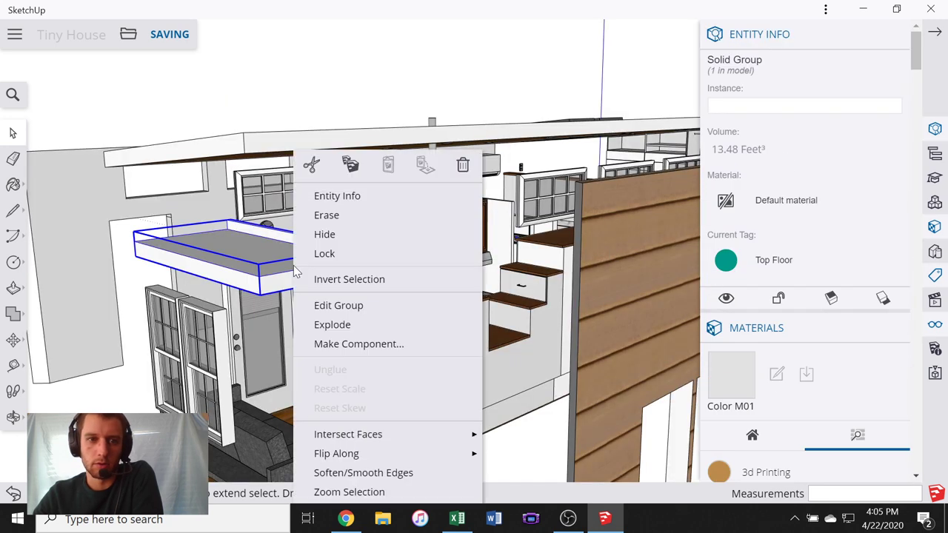
click(311, 195)
click(474, 77)
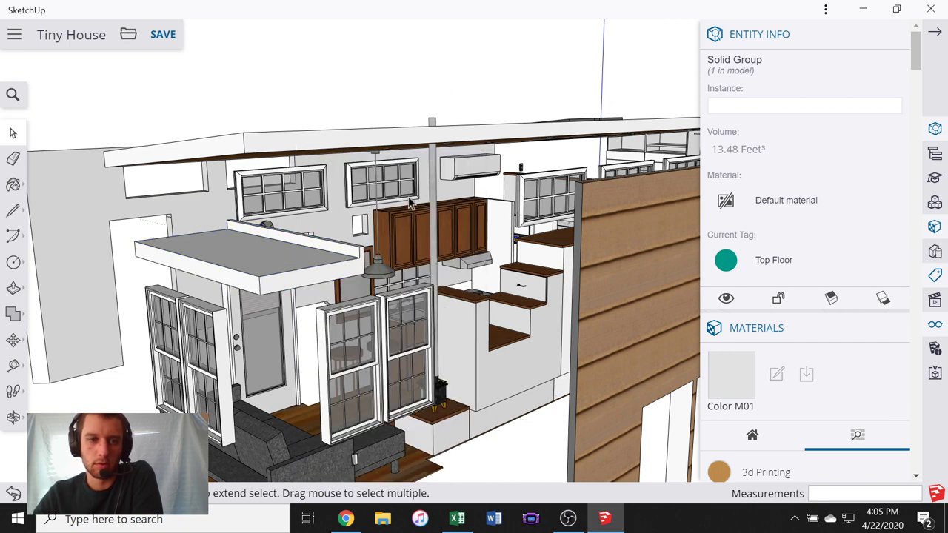
scroll(414, 231, down, 5)
scroll(423, 247, down, 3)
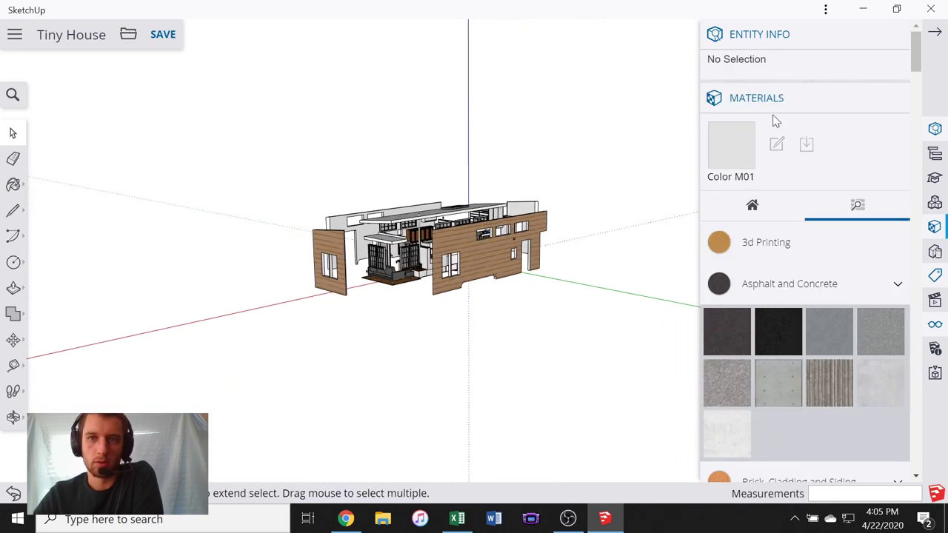
click(935, 32)
- Examine the model with its walls pulled away, including the stairs, kitchen, bathroom, loft and overhang on the west end
middle_drag(669, 214, 383, 238)
scroll(427, 339, up, 6)
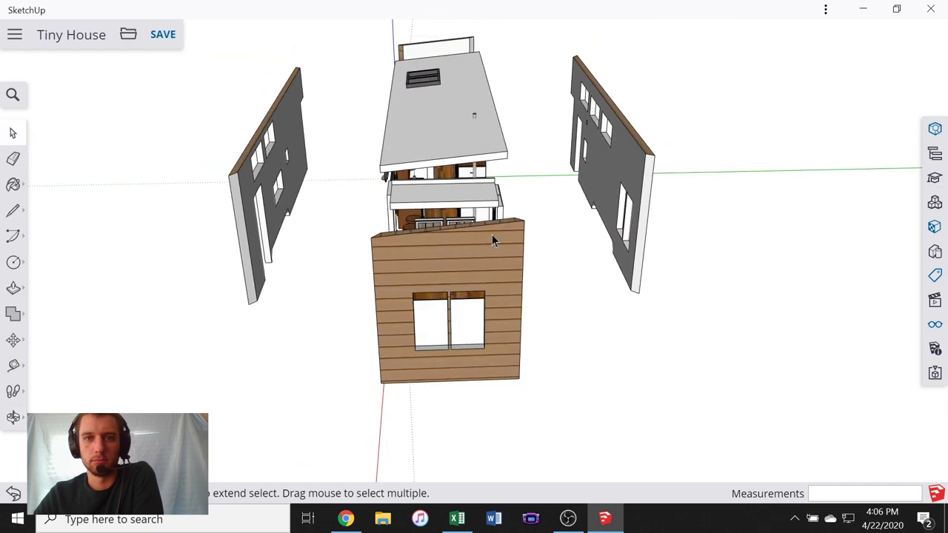
middle_drag(491, 240, 471, 230)
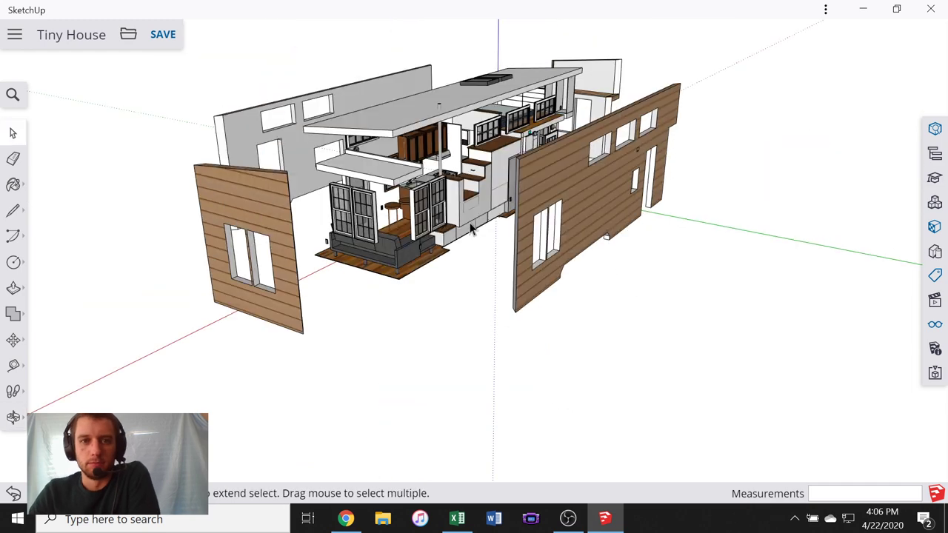
scroll(481, 237, up, 6)
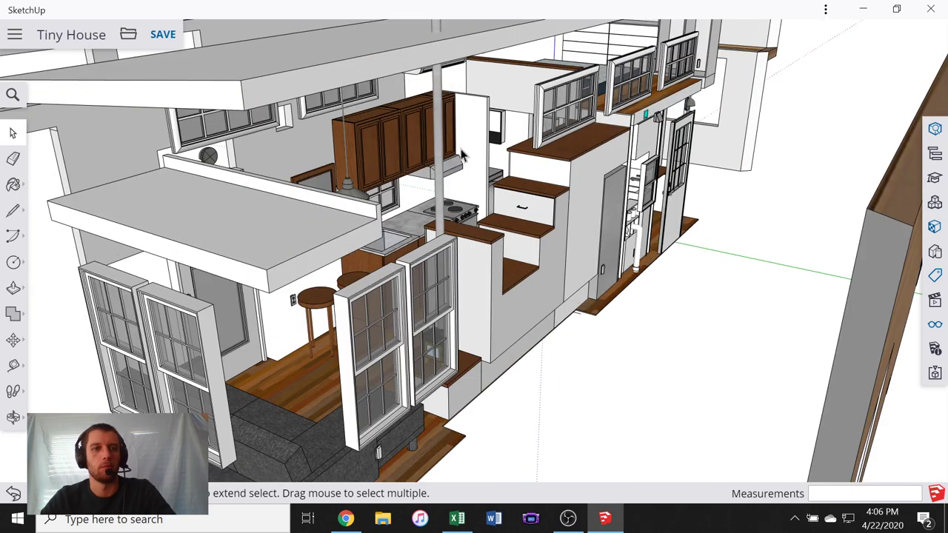
middle_drag(460, 154, 445, 189)
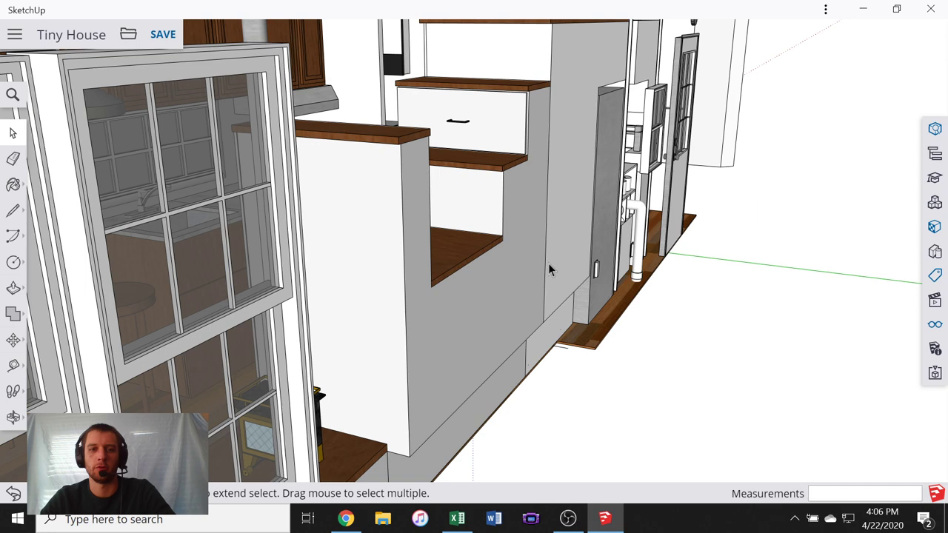
scroll(548, 269, down, 5)
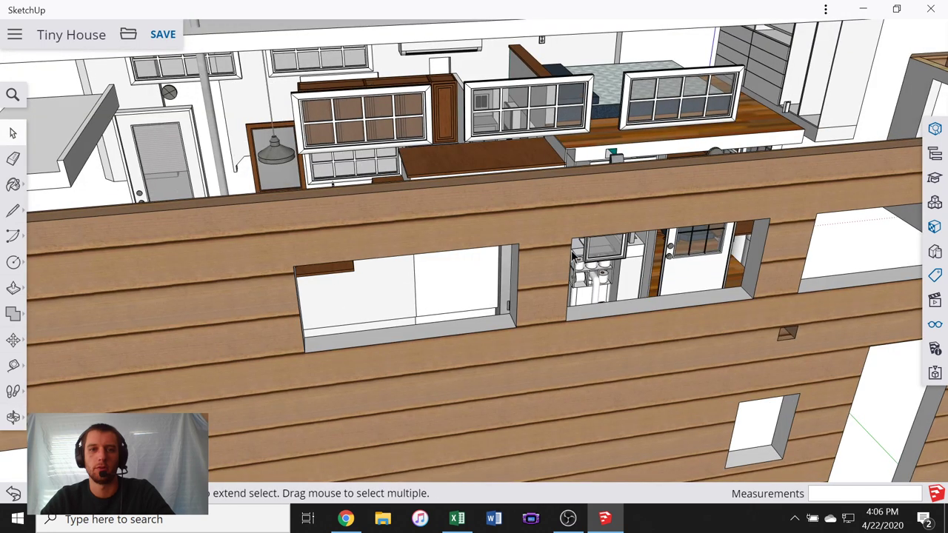
scroll(671, 183, up, 5)
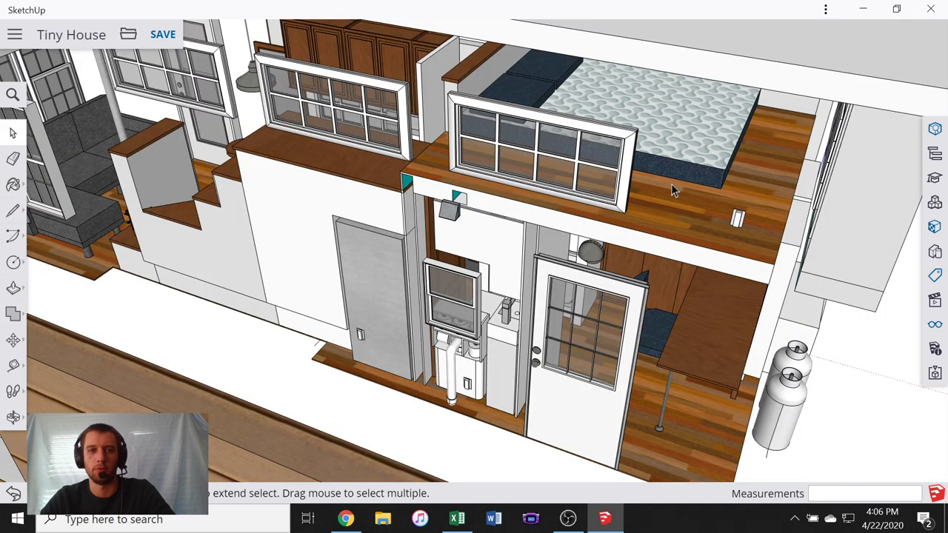
scroll(671, 183, down, 5)
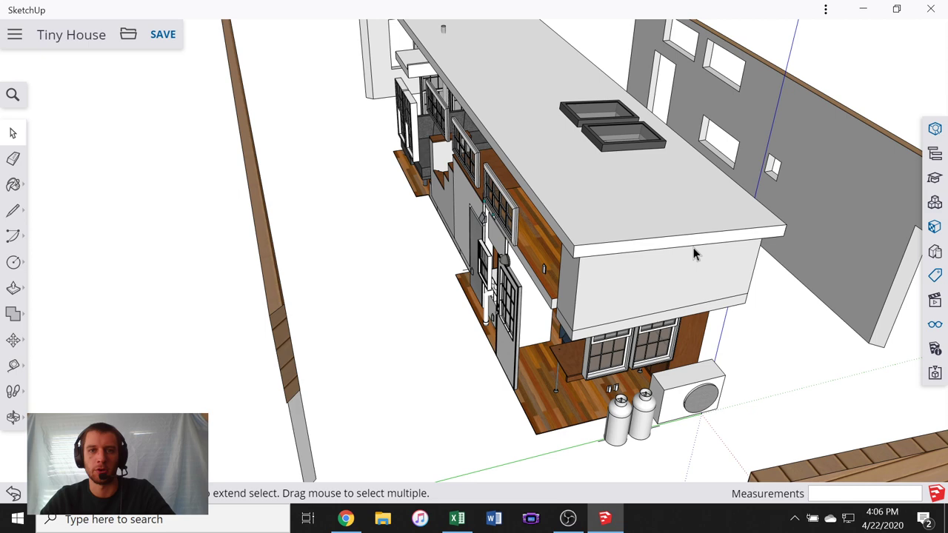
middle_drag(694, 254, 674, 150)
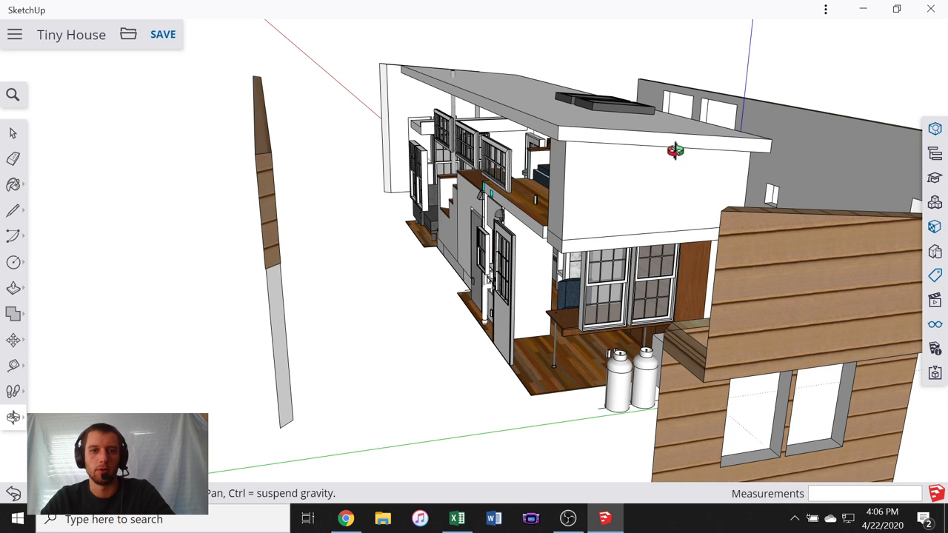
middle_drag(675, 151, 771, 185)
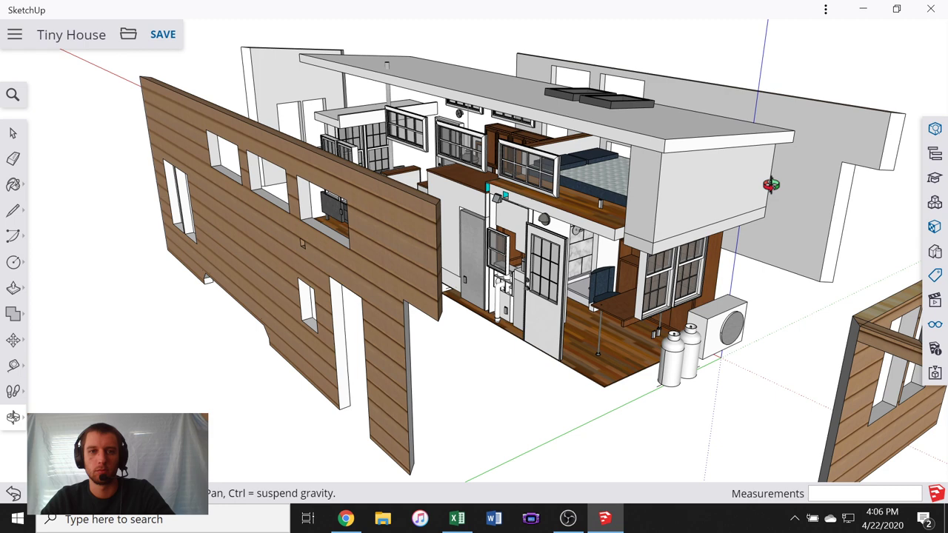
middle_drag(771, 185, 663, 215)
scroll(663, 215, down, 2)
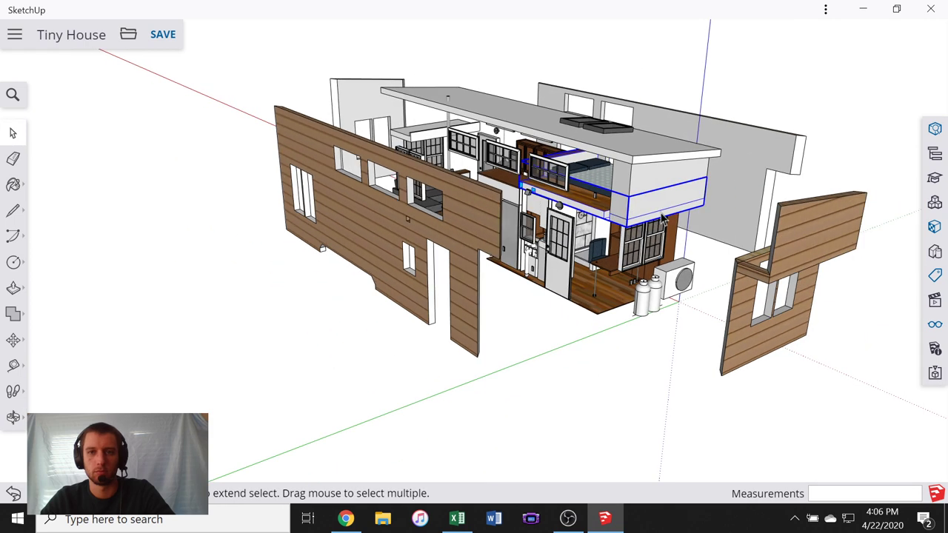
- Examine the shower, wardrobe and kitchen area up close, and the detached walls around the house from several sides
middle_drag(663, 215, 765, 252)
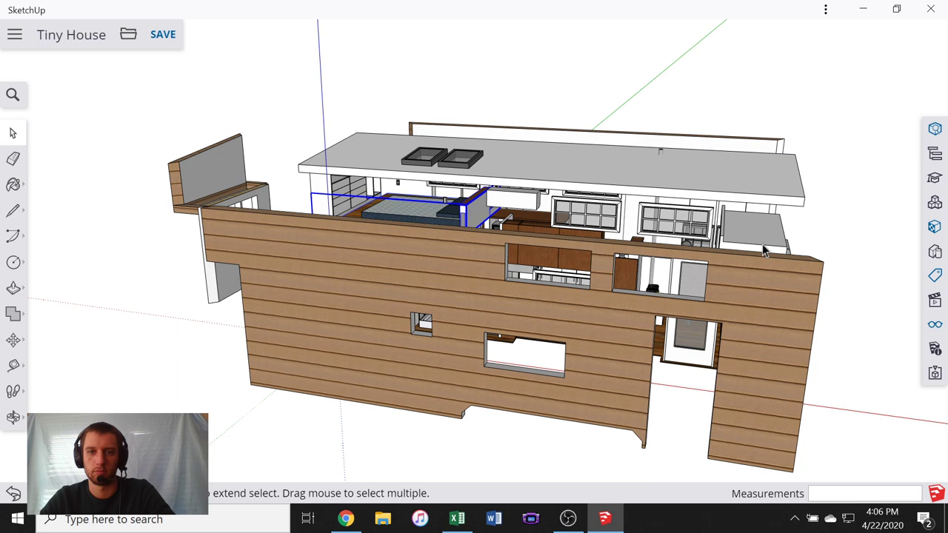
scroll(451, 296, up, 6)
middle_drag(451, 304, 523, 286)
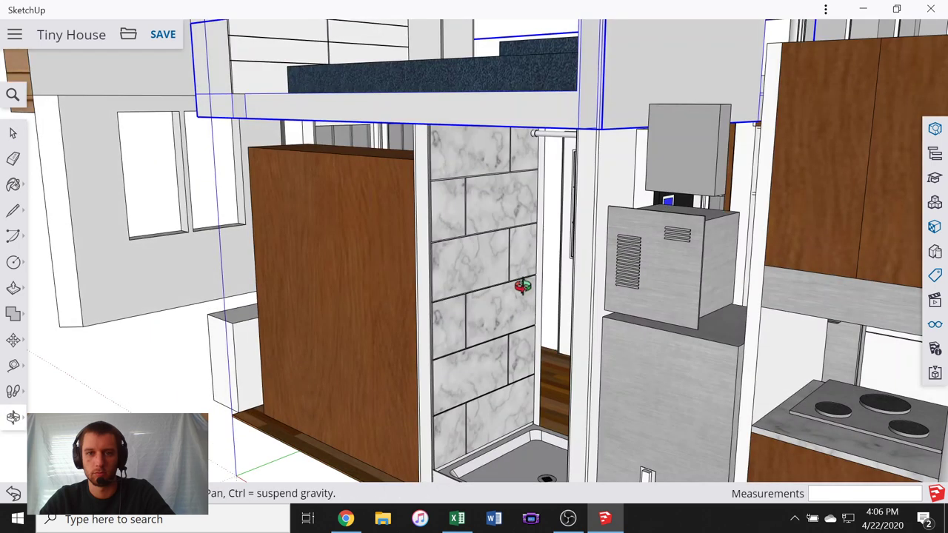
drag(522, 287, 603, 308)
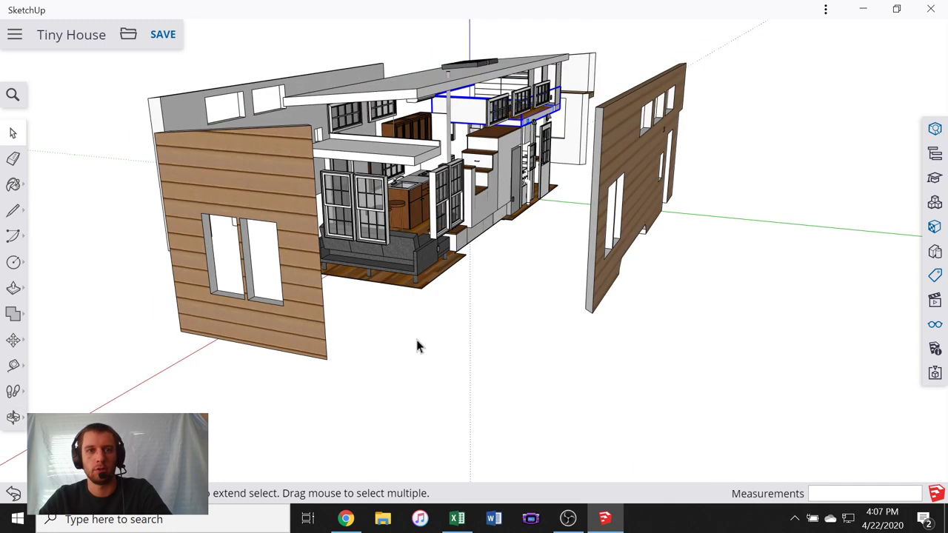
middle_drag(417, 345, 487, 317)
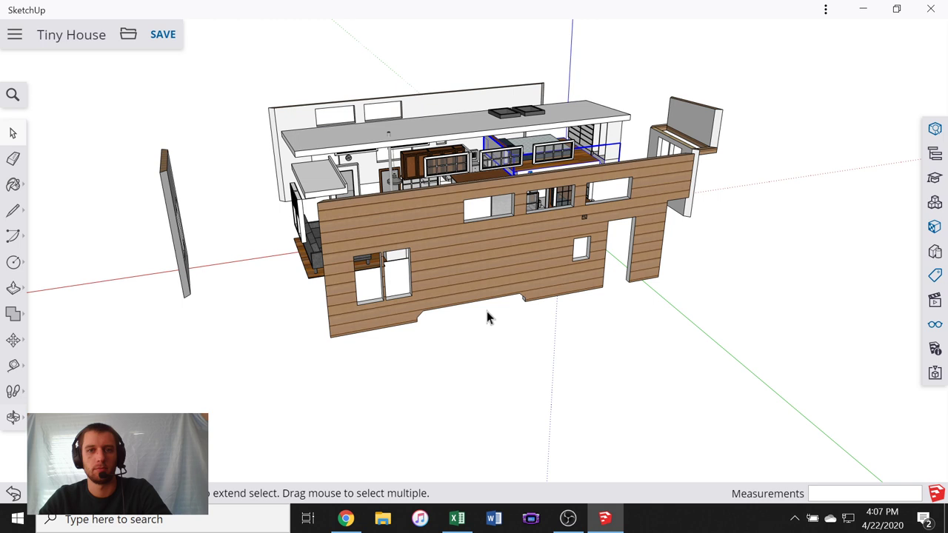
middle_drag(486, 317, 433, 257)
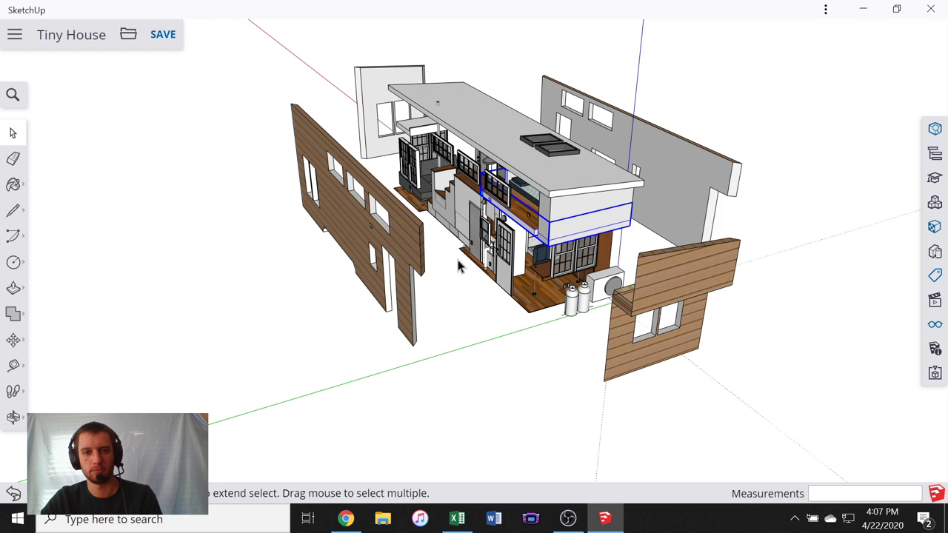
scroll(496, 248, up, 2)
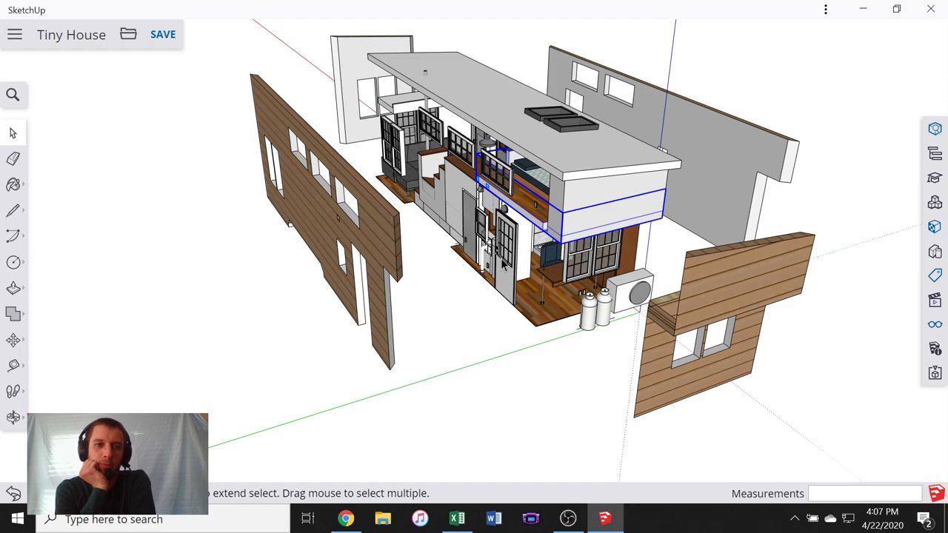
scroll(582, 309, up, 1)
scroll(582, 309, up, 2)
- Examine the living area, its windows, sofa, stairs and roof overhang between the pulled-away walls
middle_drag(582, 309, 681, 275)
scroll(681, 275, down, 3)
middle_drag(404, 170, 503, 186)
scroll(343, 194, up, 4)
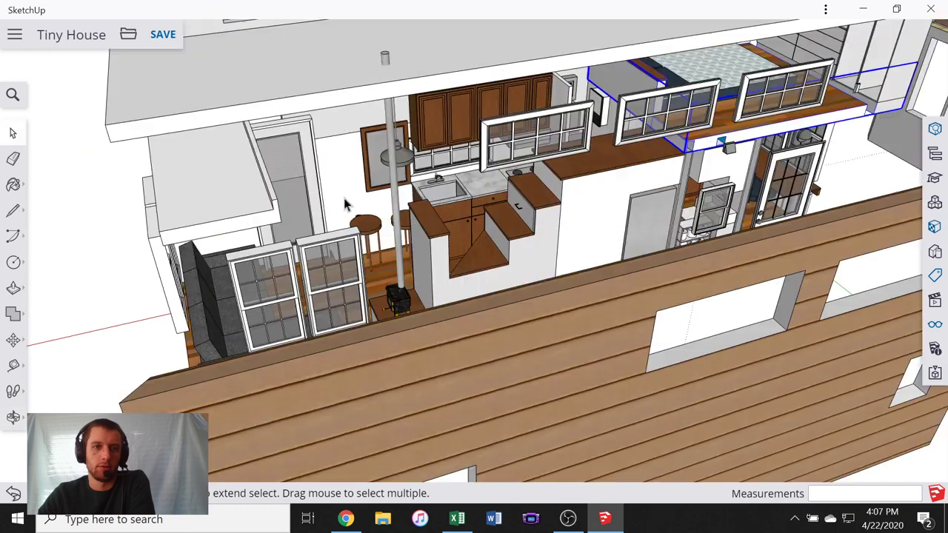
middle_drag(343, 197, 484, 156)
scroll(467, 272, up, 1)
scroll(484, 156, down, 2)
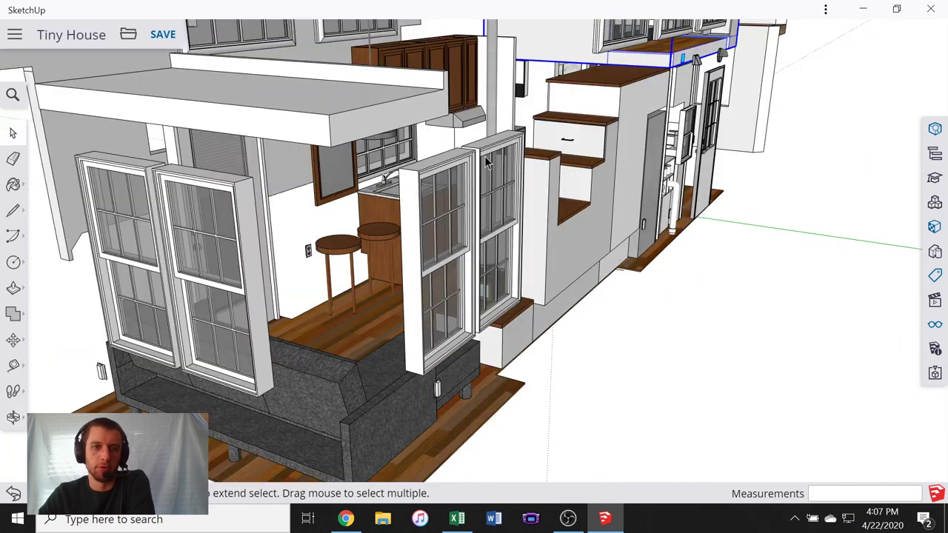
scroll(485, 156, down, 1)
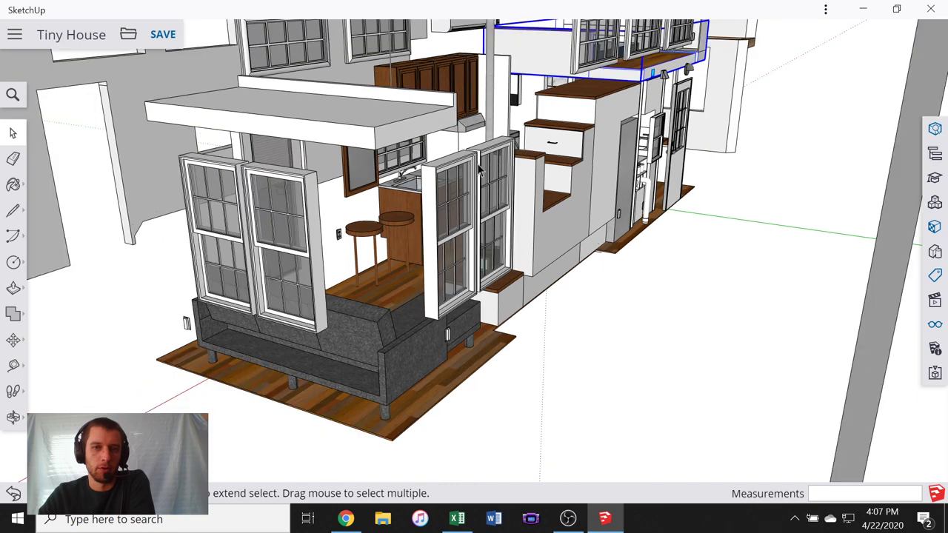
scroll(477, 168, down, 4)
middle_drag(477, 169, 445, 220)
scroll(511, 226, up, 3)
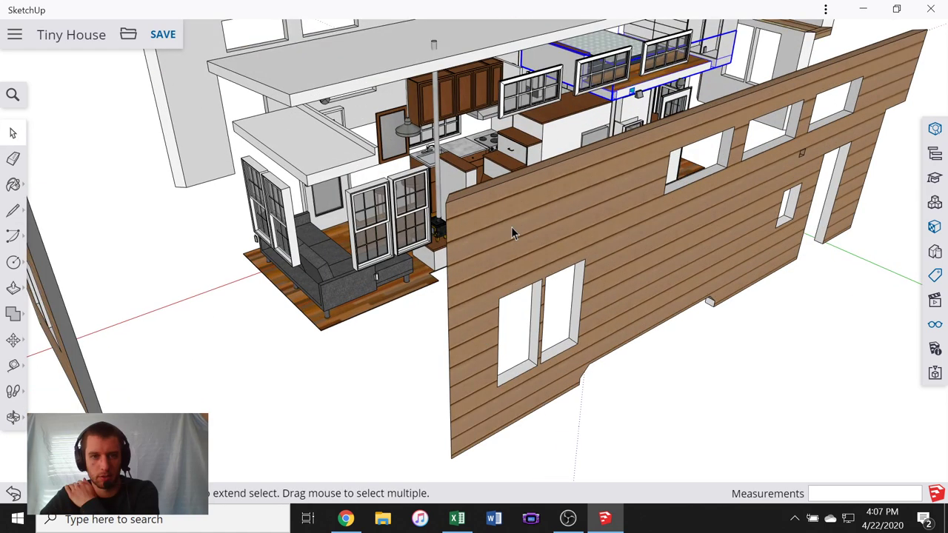
middle_drag(511, 227, 607, 250)
scroll(607, 250, down, 3)
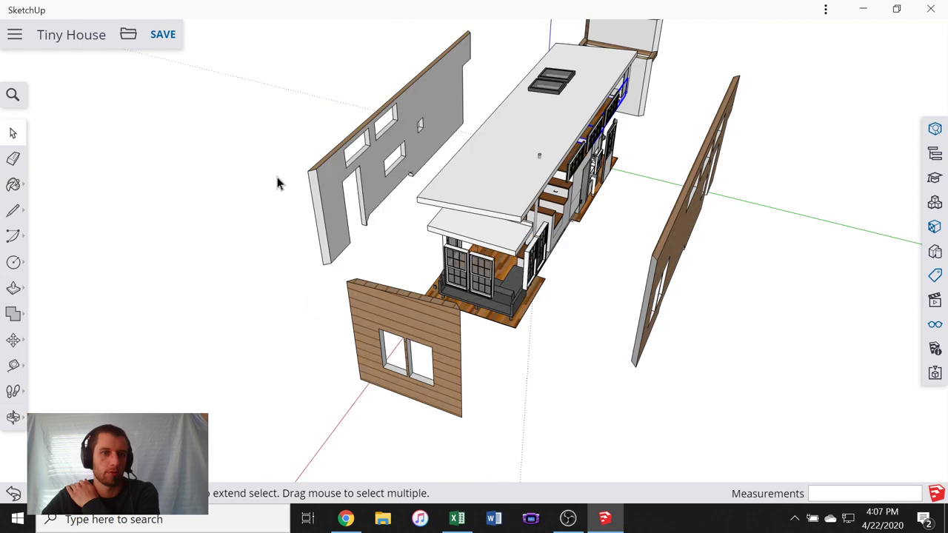
- Open the detached long wall with the small square window for editing and select its interior face
scroll(402, 220, up, 5)
click(406, 236)
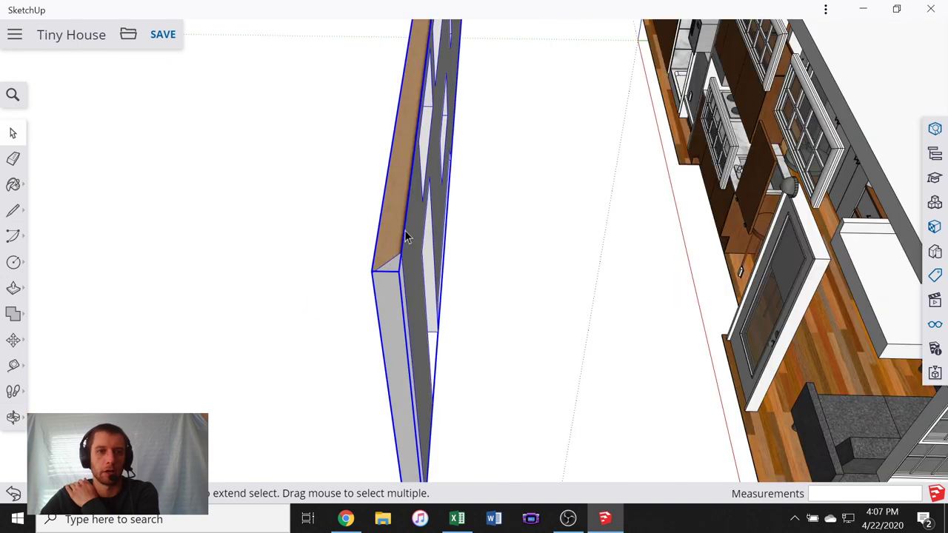
double_click(423, 247)
middle_drag(274, 269, 355, 252)
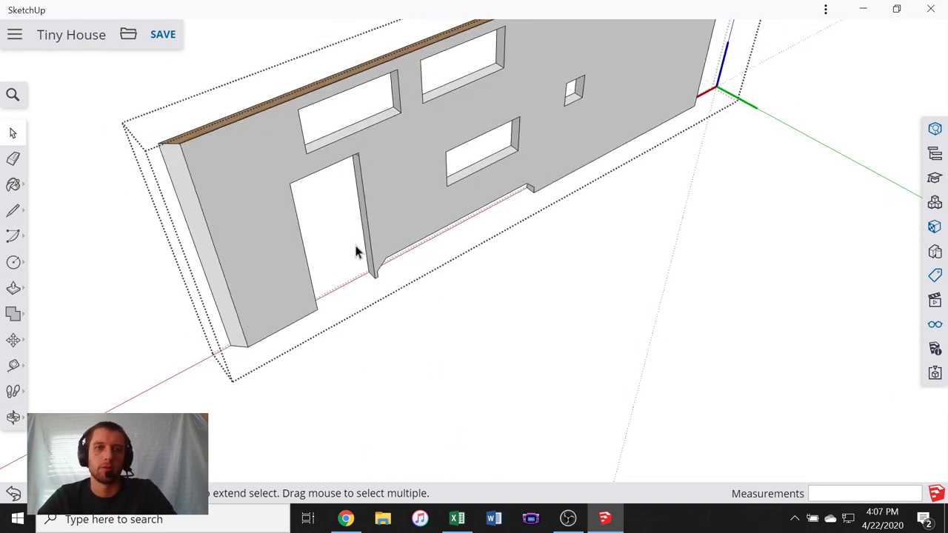
scroll(564, 227, down, 3)
middle_drag(406, 213, 361, 153)
click(412, 218)
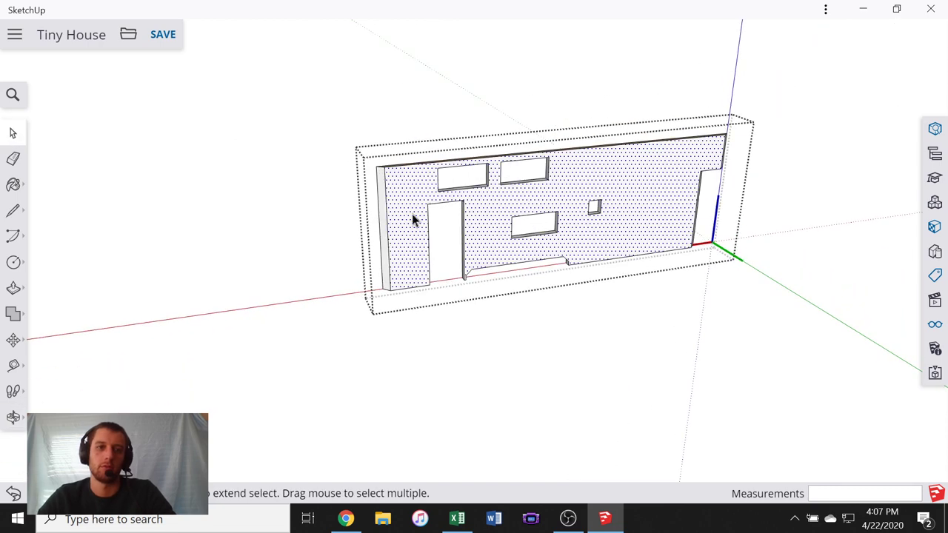
- Measure the wall's thickness across its top surface near the mitred end
scroll(508, 215, up, 4)
middle_drag(508, 216, 406, 207)
scroll(420, 272, up, 4)
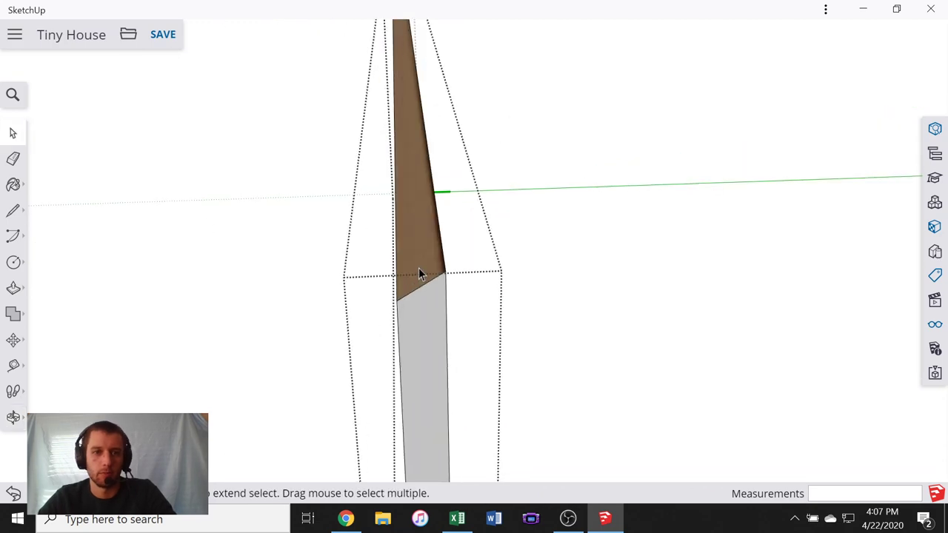
key(t)
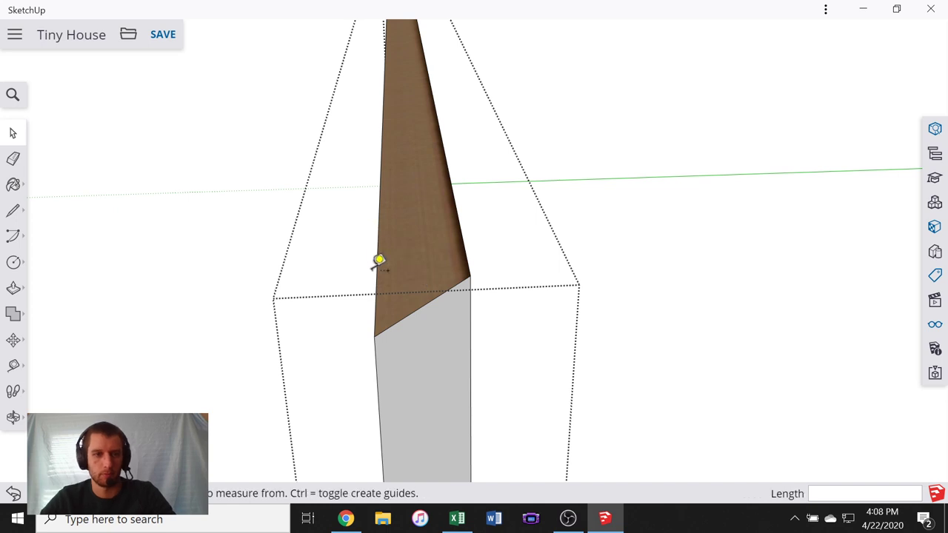
click(377, 254)
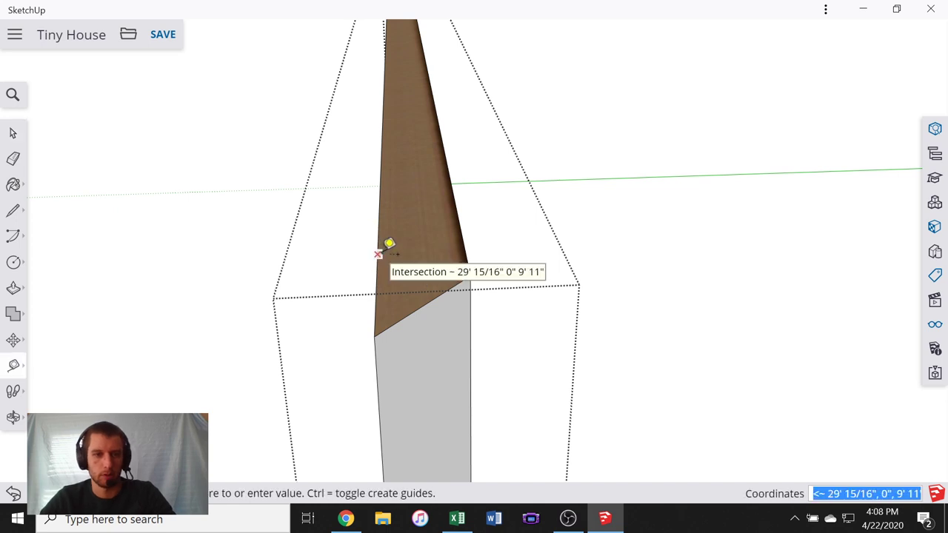
click(465, 251)
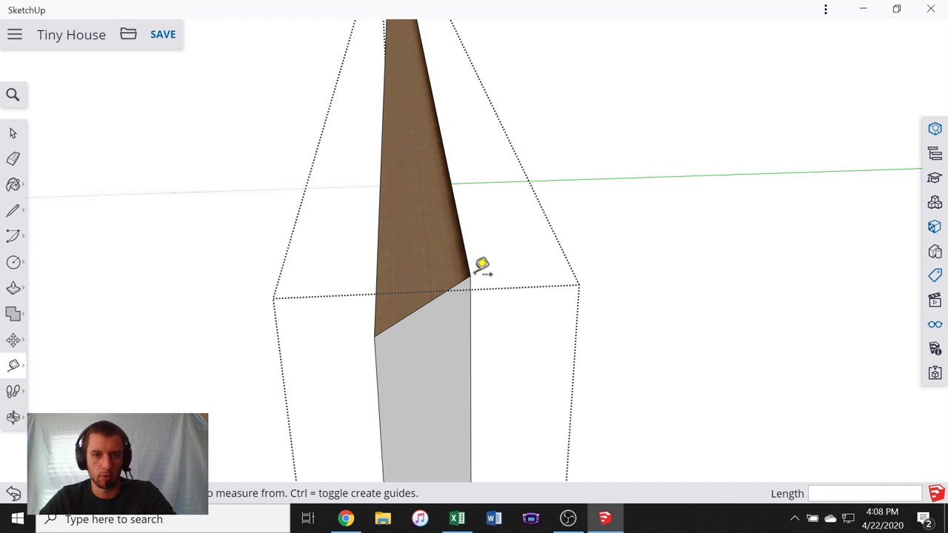
click(469, 275)
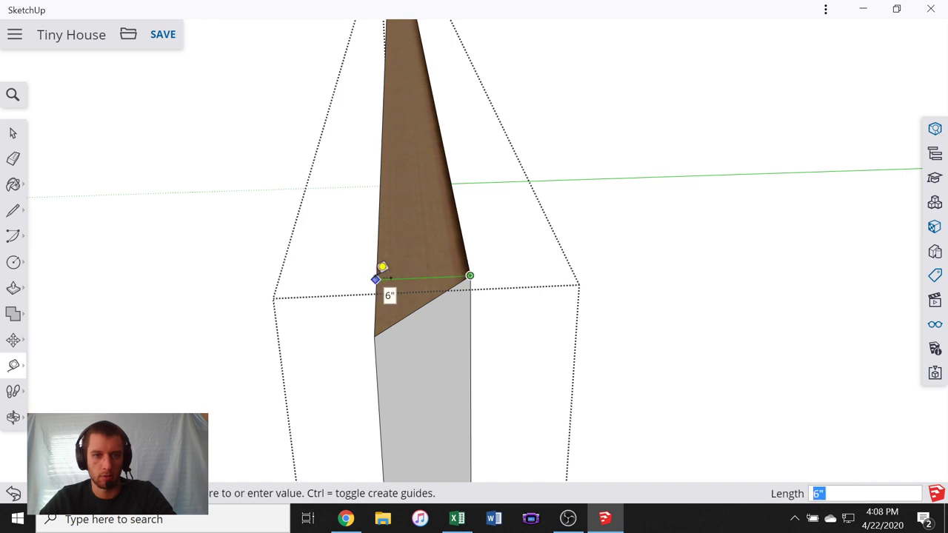
click(389, 260)
- Switch to Chrome and open a new browser tab
click(345, 524)
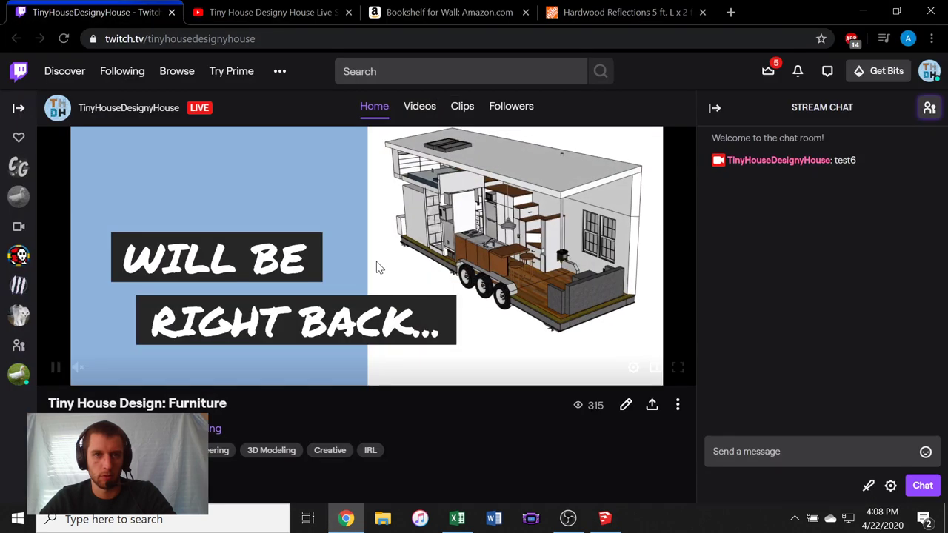
click(730, 12)
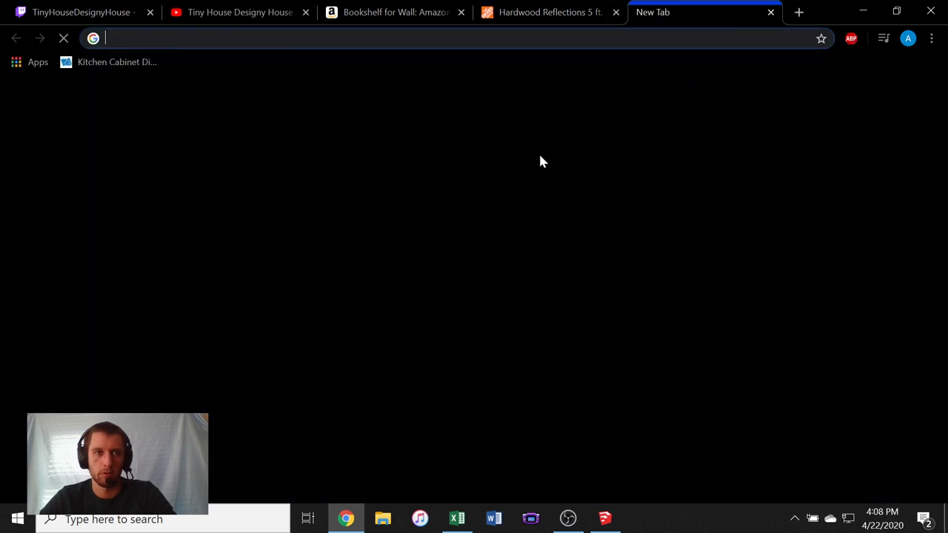
text(ext)
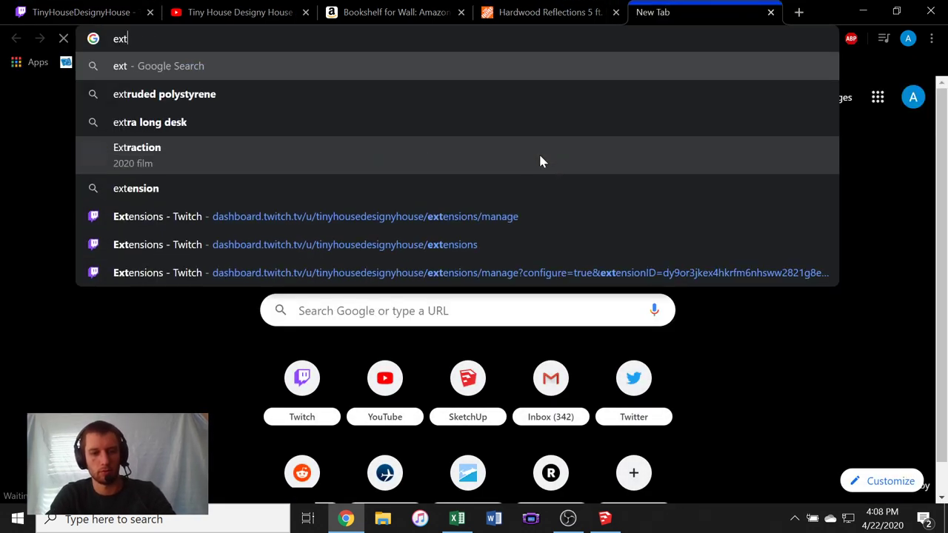
text(er)
key(BackSpace)
key(BackSpace)
key(BackSpace)
key(BackSpace)
key(BackSpace)
- Search Google for "house exterior wall cross section"
text(ho)
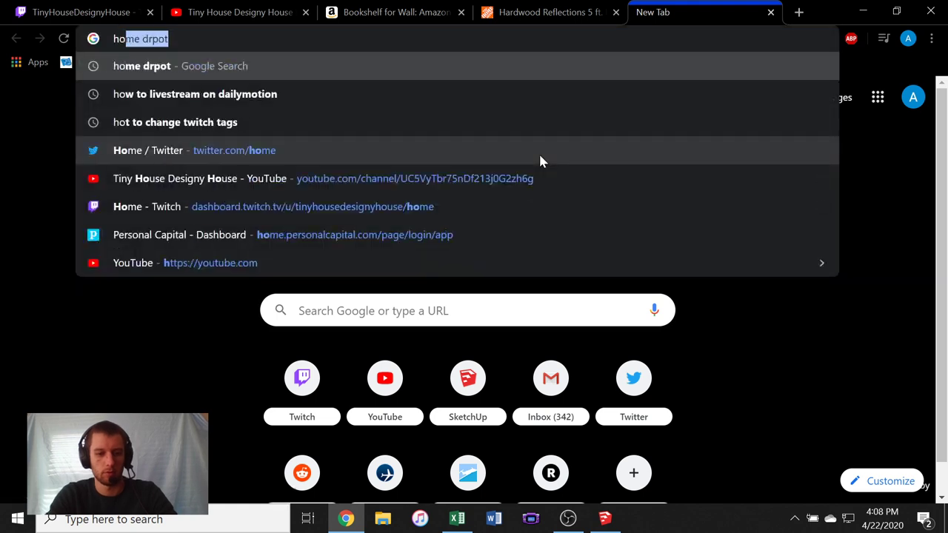
text(use exteri)
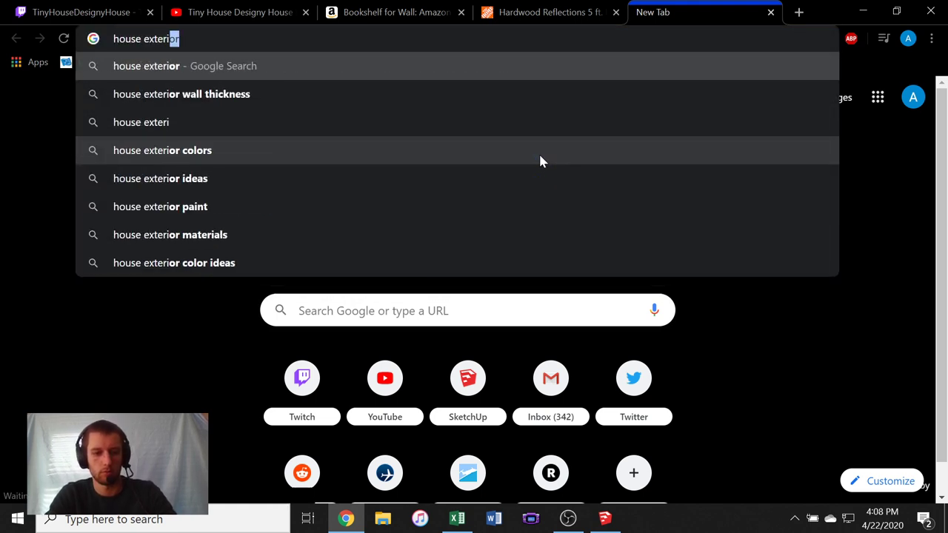
text(or wall cros)
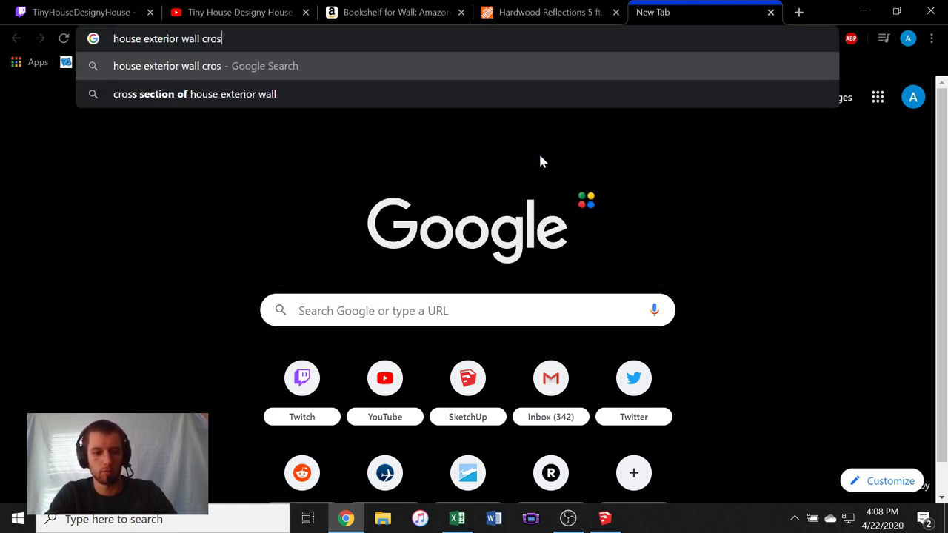
text(s section)
key(Return)
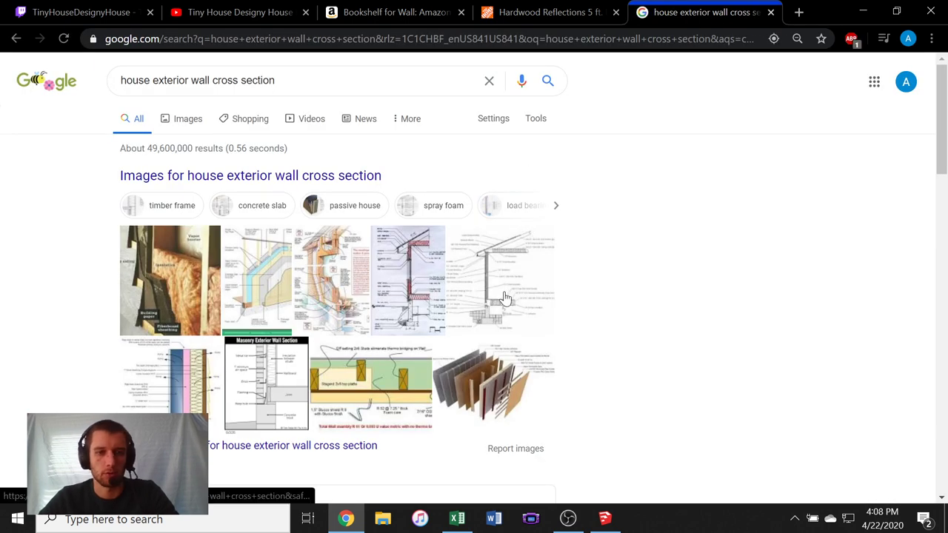
- Show the image results and open the REMOTE Construction with Outside Insulation wall diagram
scroll(503, 298, down, 1)
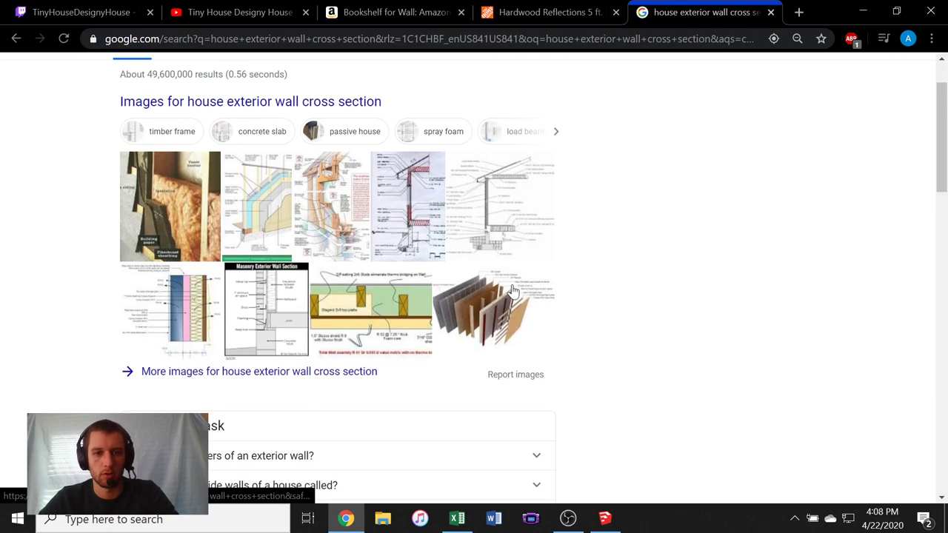
click(268, 311)
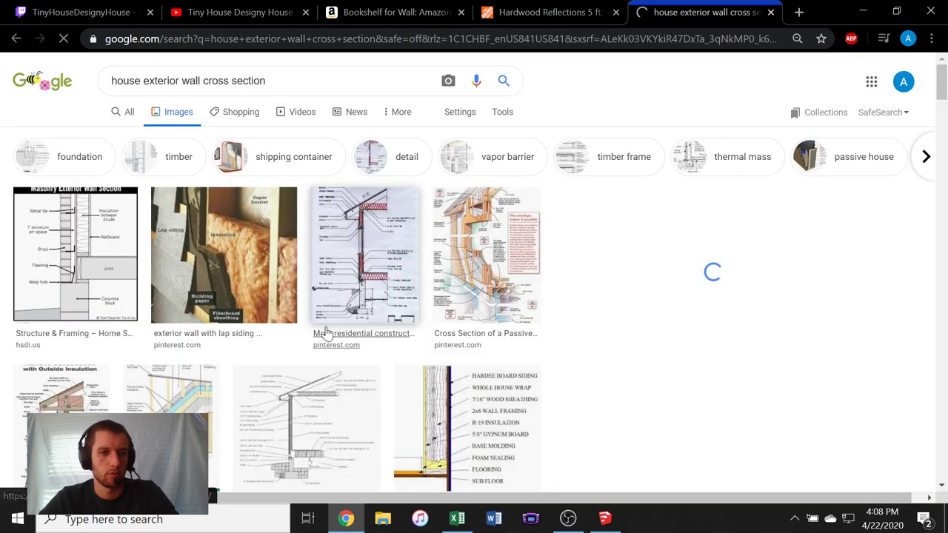
scroll(222, 325, down, 2)
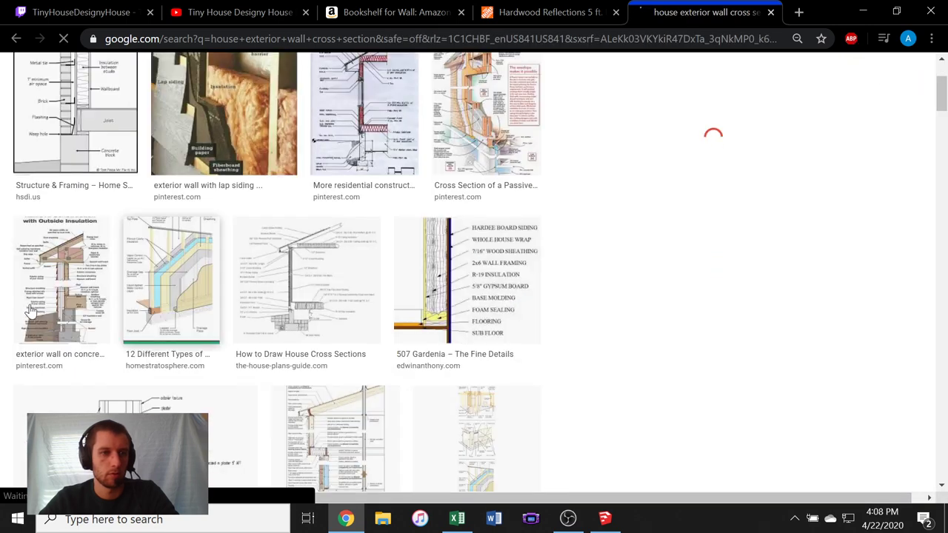
click(85, 131)
click(85, 141)
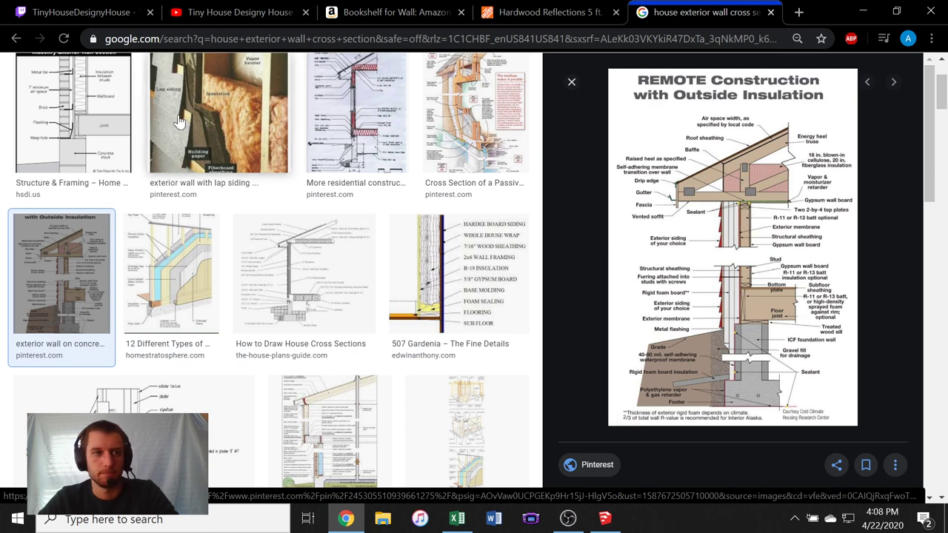
- Browse further wall section images and open the Insulating Walls diagram from nrcan.gc.ca
scroll(711, 244, down, 2)
scroll(319, 281, down, 9)
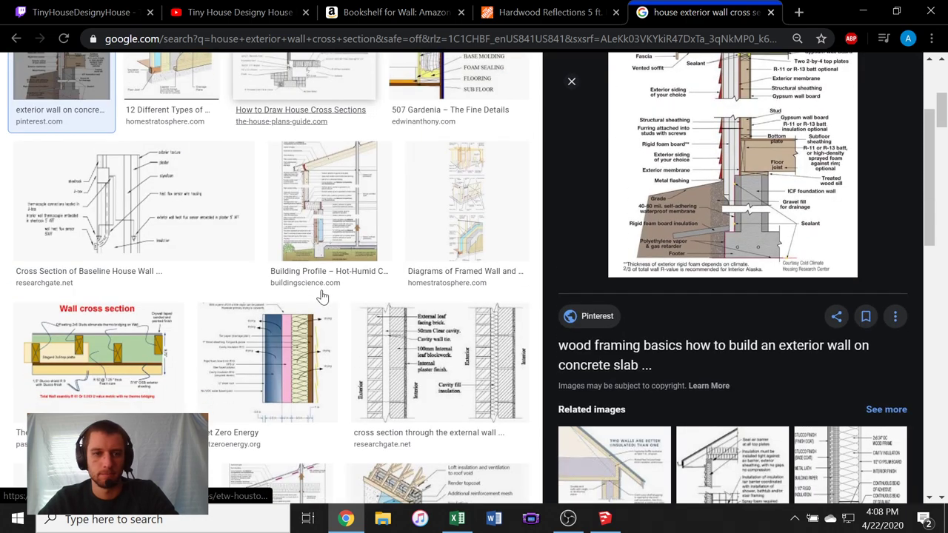
scroll(319, 294, down, 2)
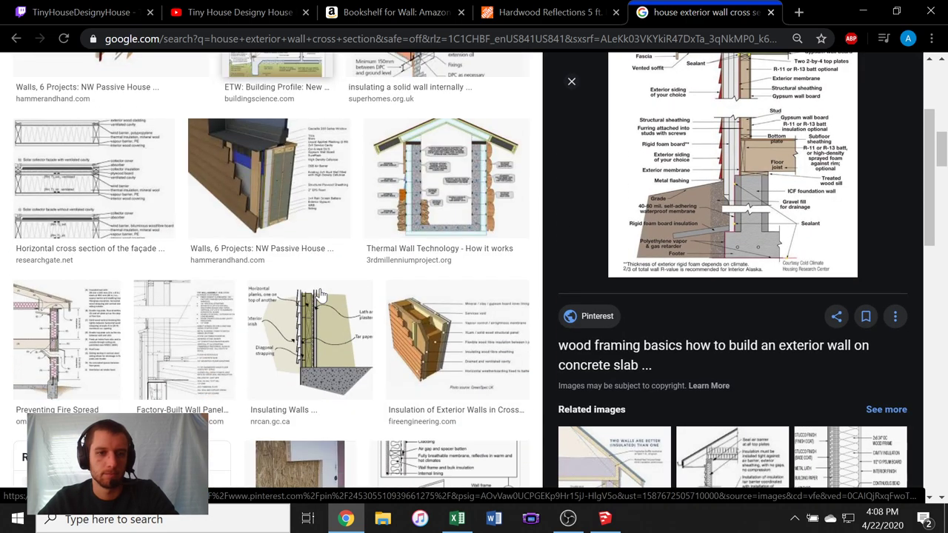
scroll(320, 294, down, 1)
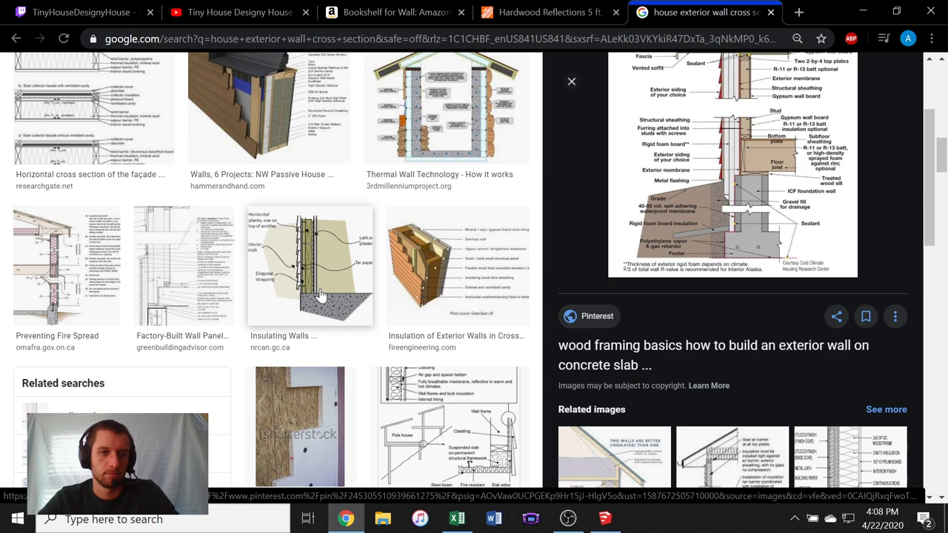
click(321, 287)
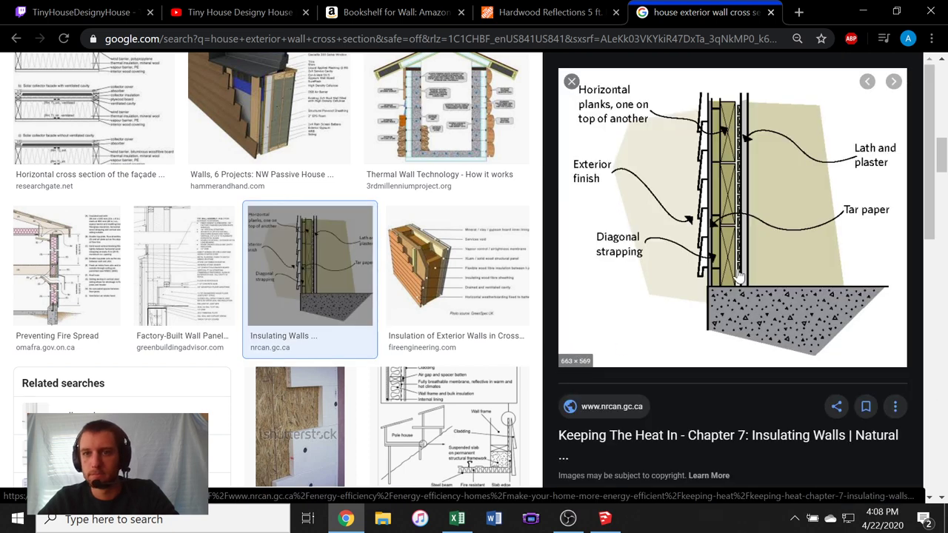
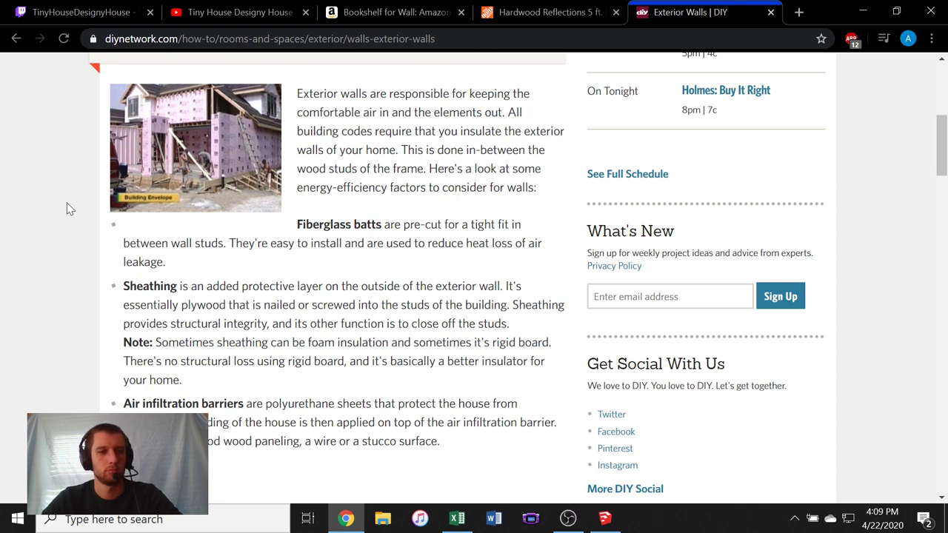
- Read the DIY Network article on exterior walls, covering fiberglass batts, sheathing and air infiltration barriers
scroll(66, 209, down, 1)
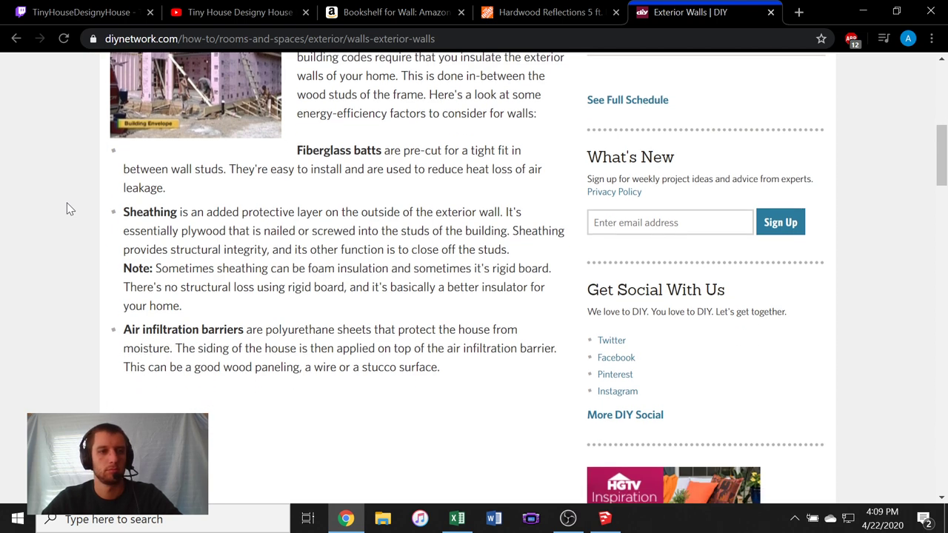
scroll(66, 208, down, 1)
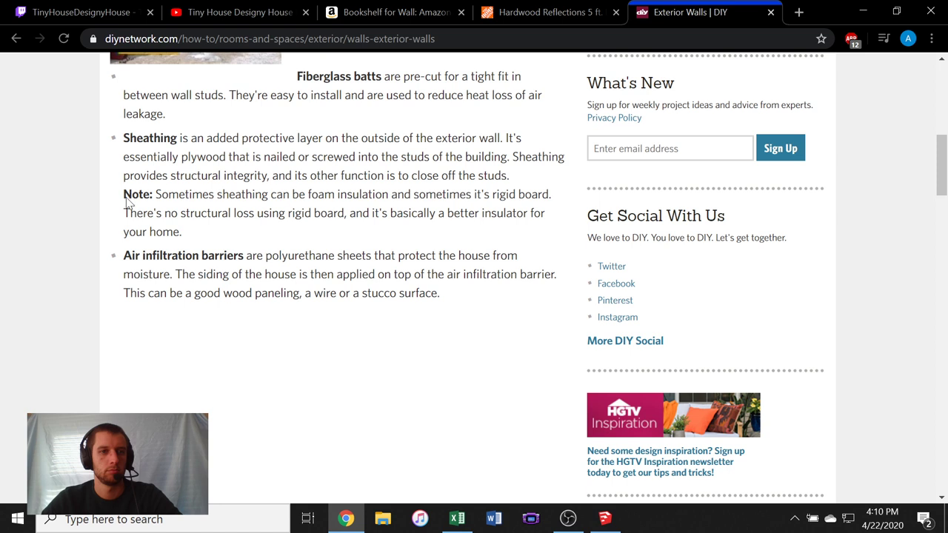
scroll(127, 204, down, 1)
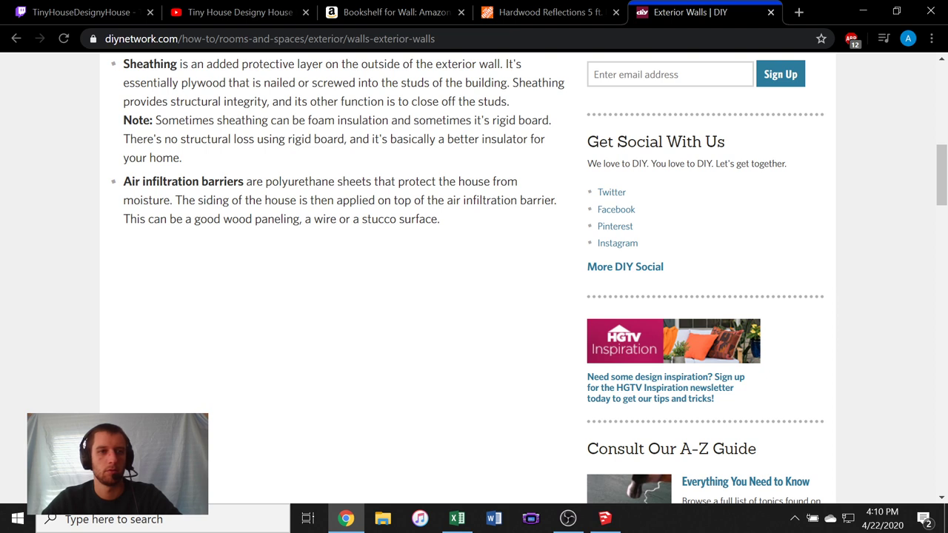
scroll(47, 212, down, 15)
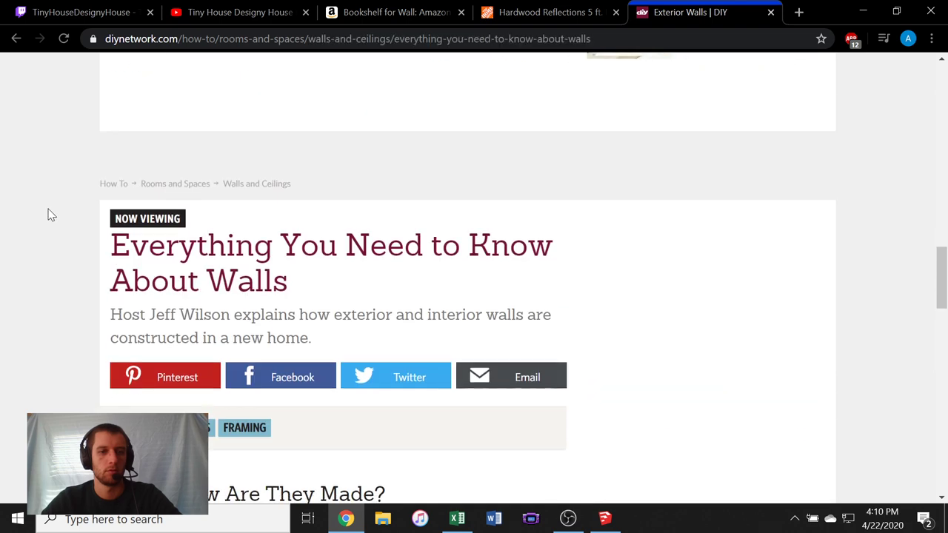
- Return to the Google results and search for "exterior house cross section"
click(16, 39)
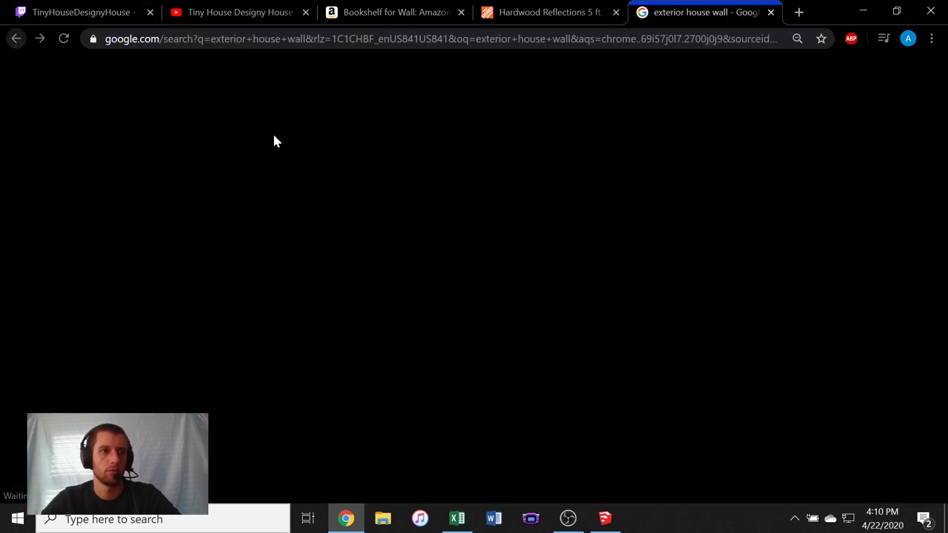
scroll(216, 119, up, 10)
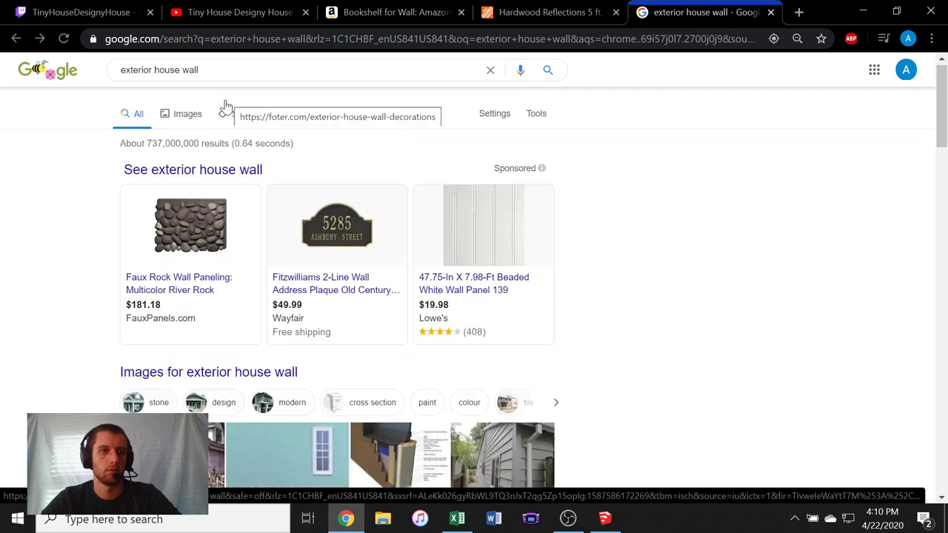
double_click(200, 80)
text(cro)
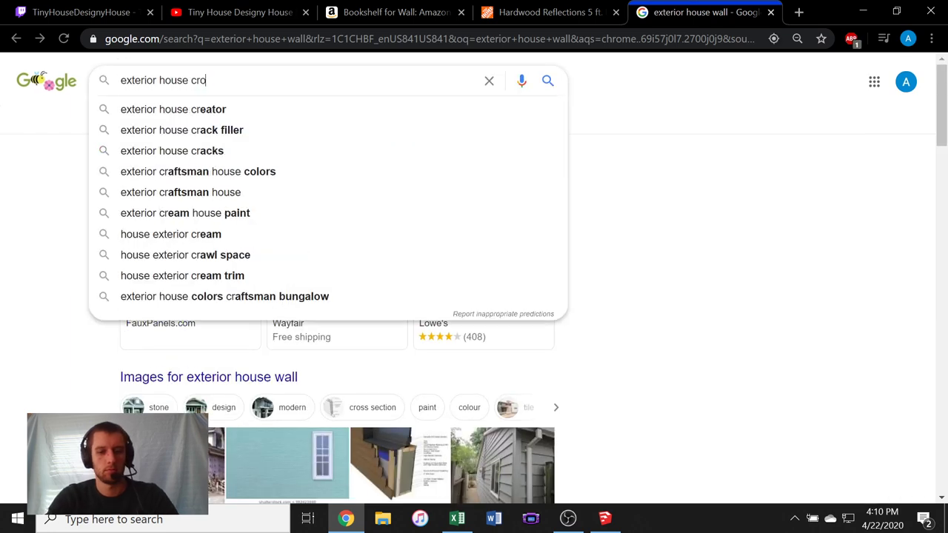
text(ss section)
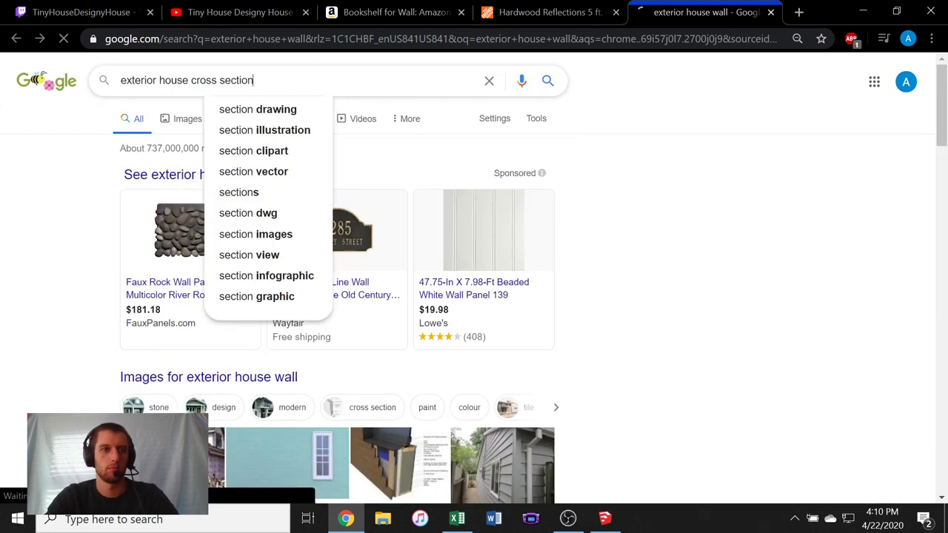
key(Return)
- Browse the cross section results through to the second page and view ResearchGate's illustrated cross section of an external building wall
scroll(146, 200, down, 1)
scroll(138, 207, down, 4)
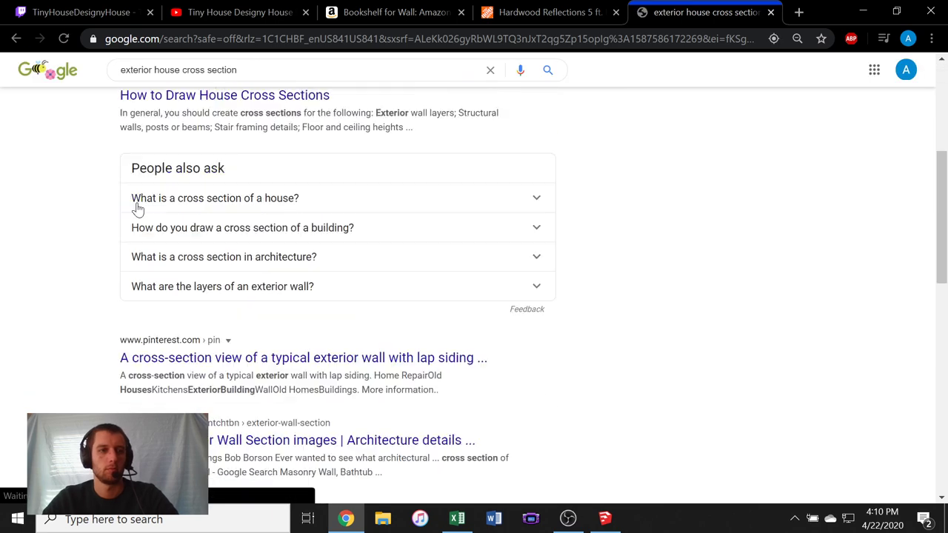
scroll(122, 170, up, 1)
scroll(125, 269, down, 3)
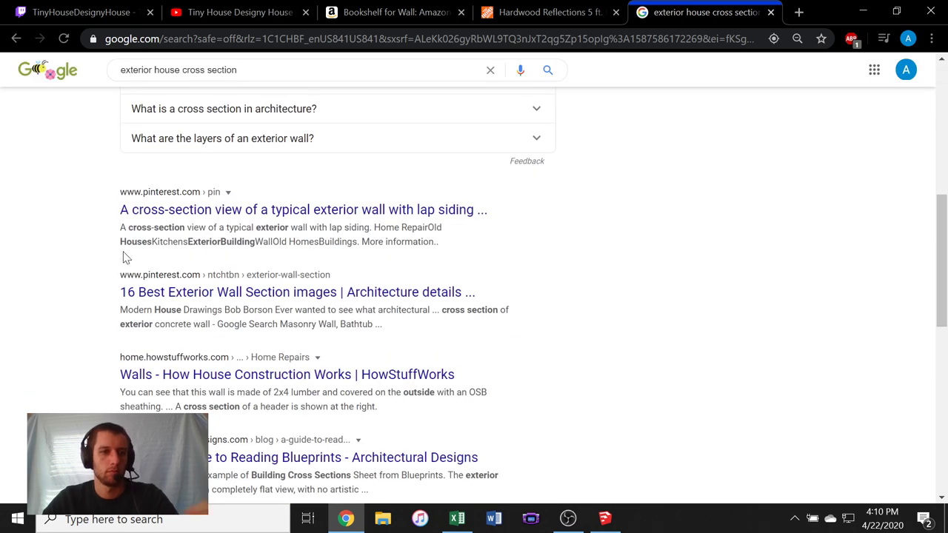
scroll(123, 257, up, 6)
scroll(77, 262, down, 15)
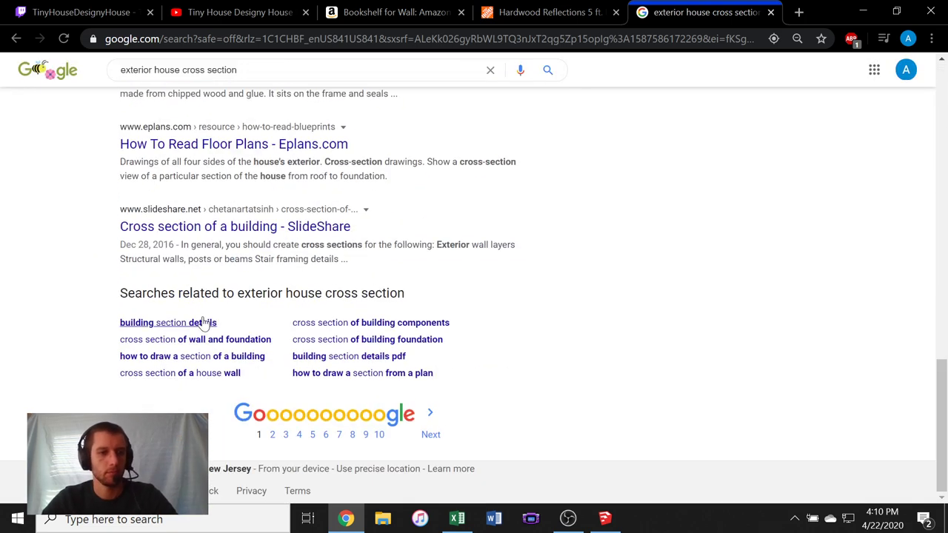
click(273, 434)
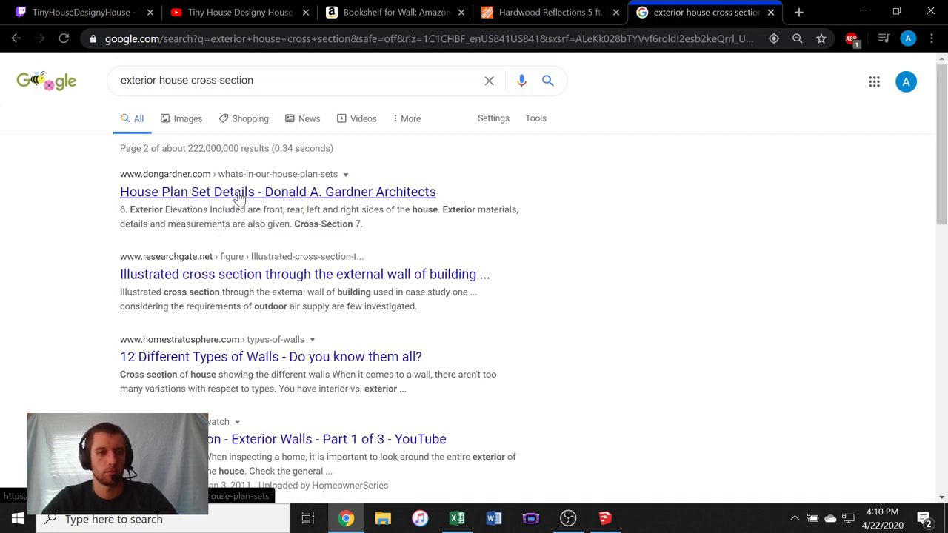
click(277, 276)
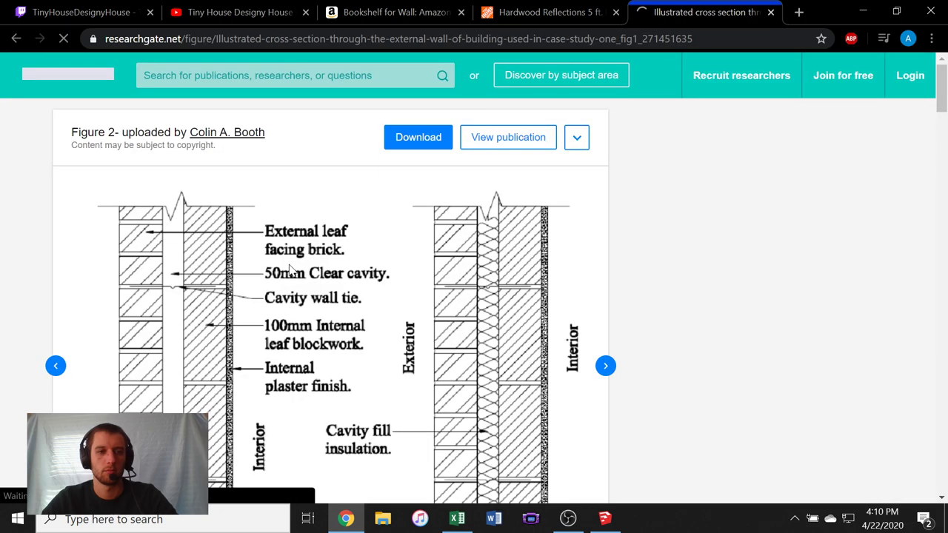
scroll(254, 247, down, 1)
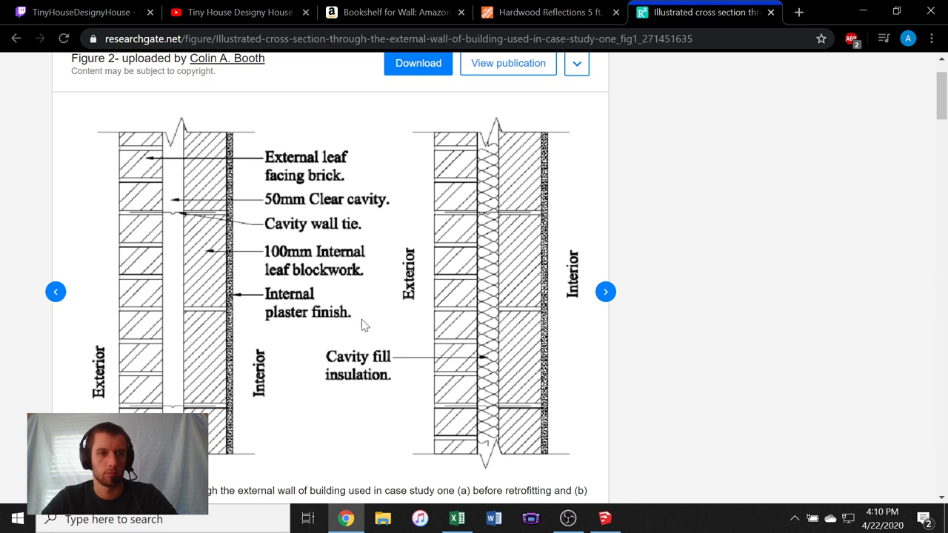
- Return to the Google results and search for "stud spacing"
click(16, 38)
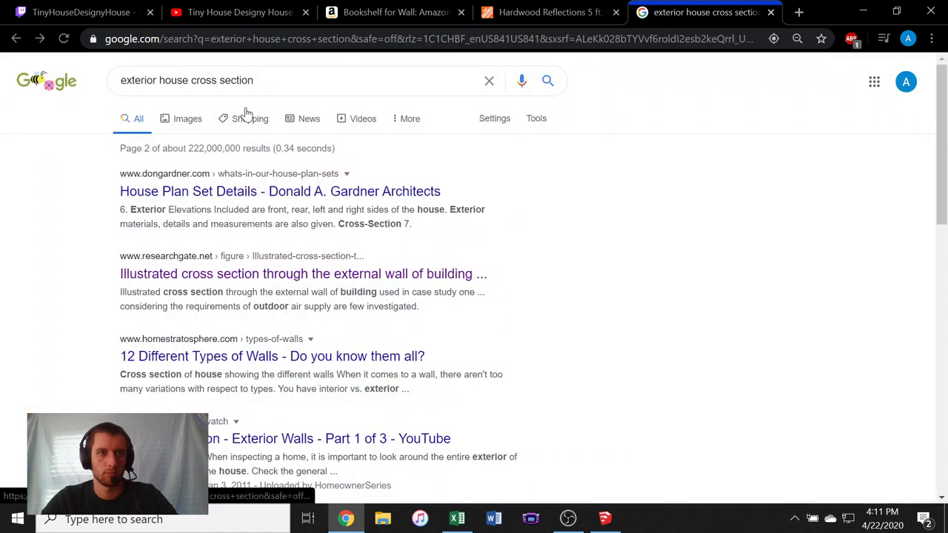
drag(256, 80, 156, 131)
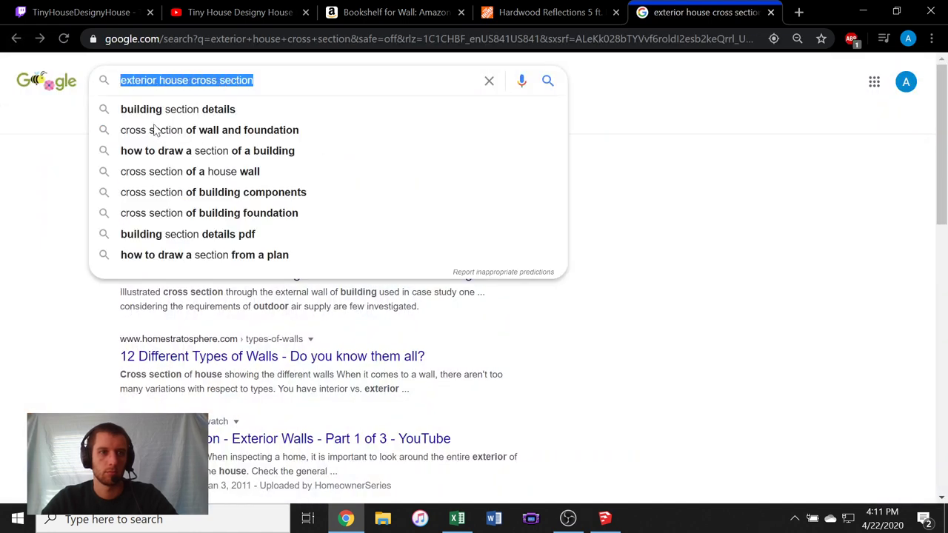
text(stud )
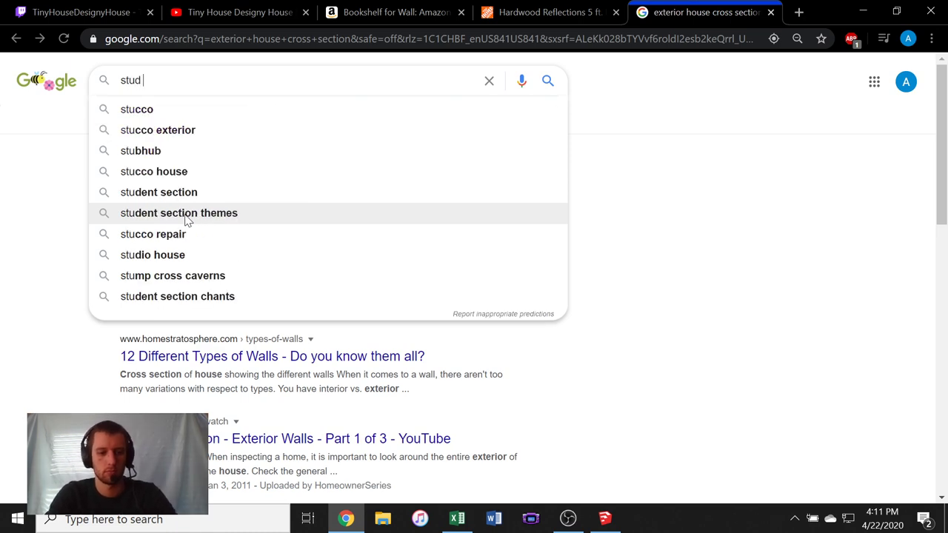
text(spacing)
key(Return)
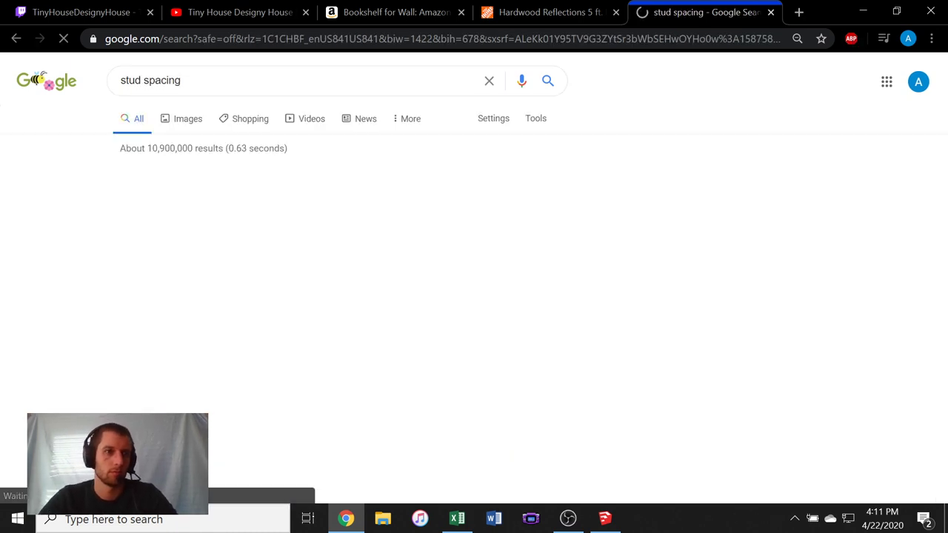
- Show the stud spacing images and open the Building Interior Wall Frames diagram from Do-it-yourself-help.com
click(264, 237)
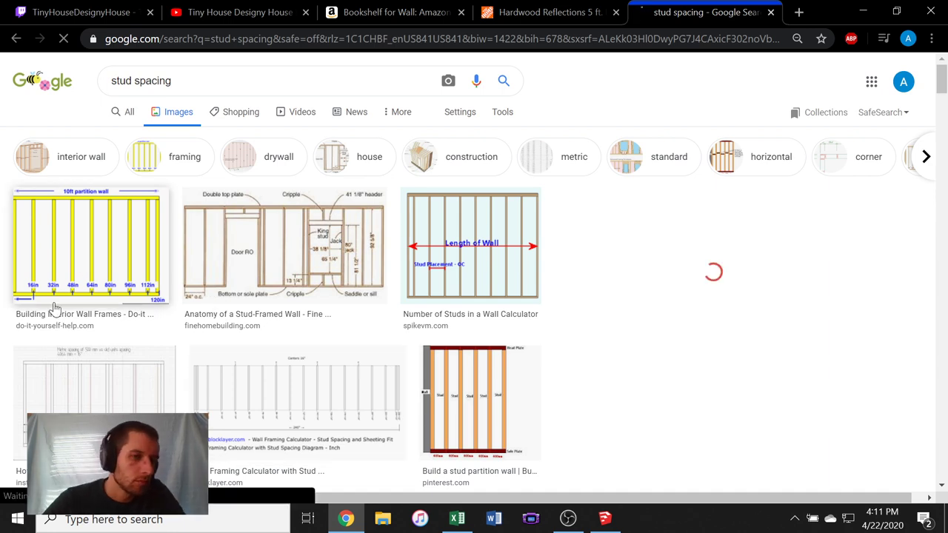
click(53, 306)
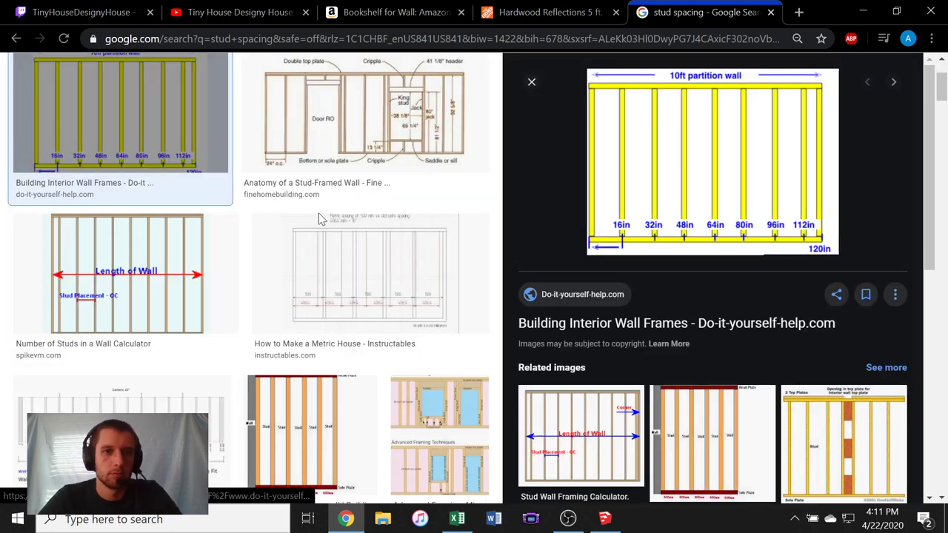
scroll(296, 185, up, 3)
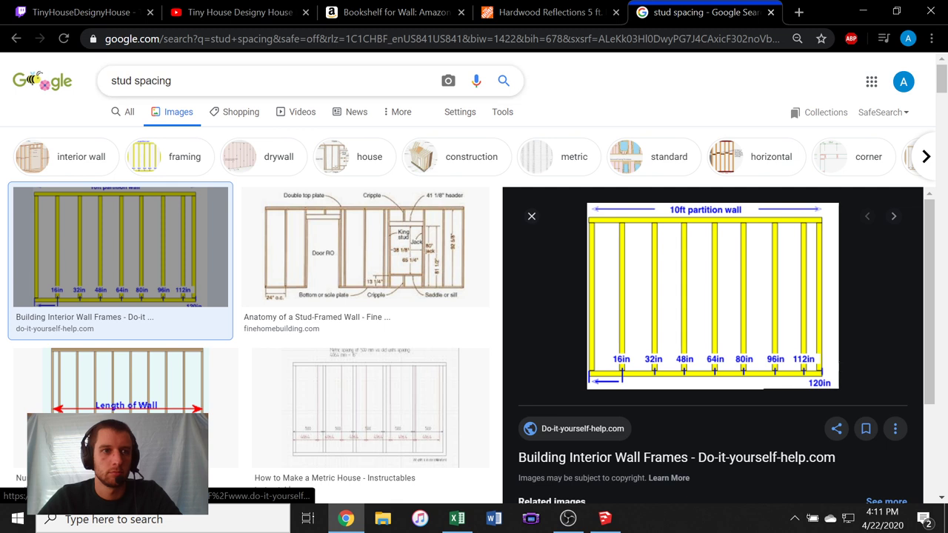
- Go back to the general web results and search for "exterior wall stud spacing"
click(123, 111)
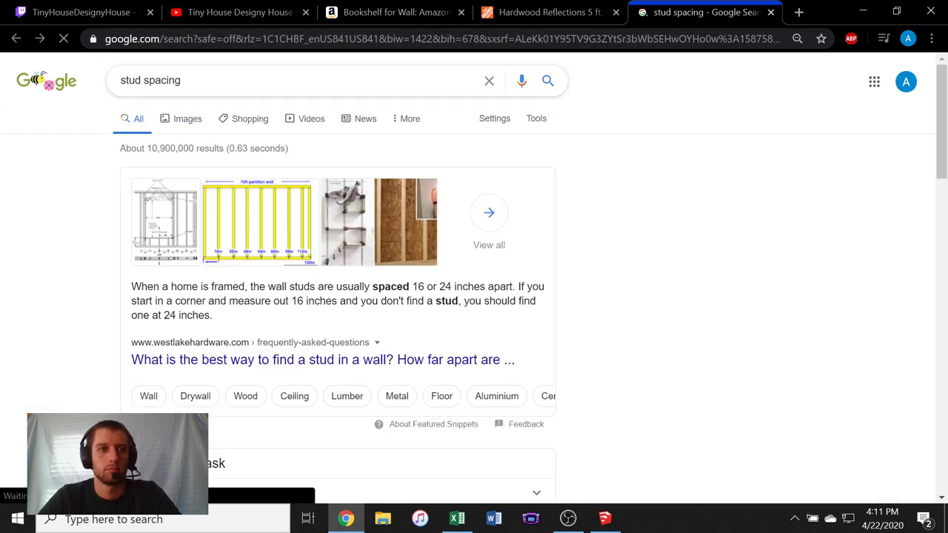
drag(183, 81, 123, 109)
text(exterior )
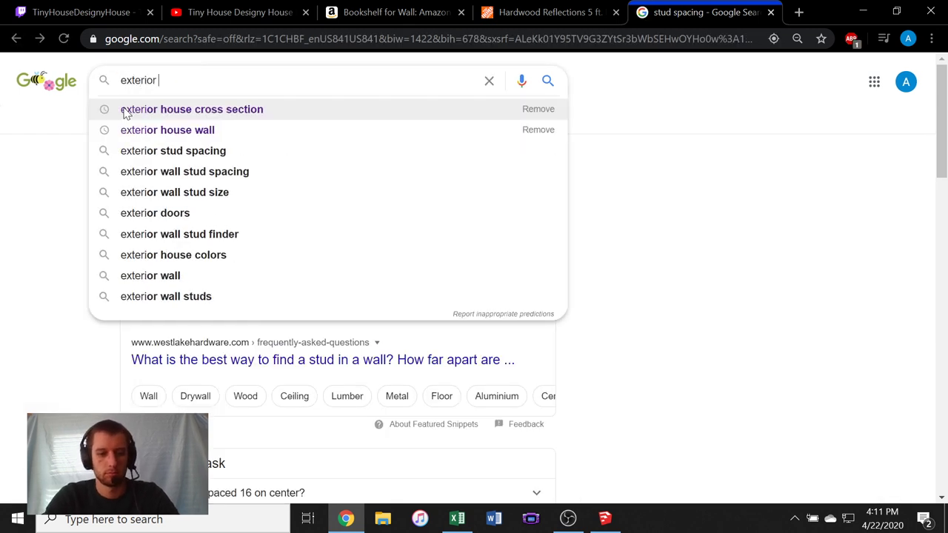
text(wall stud spa)
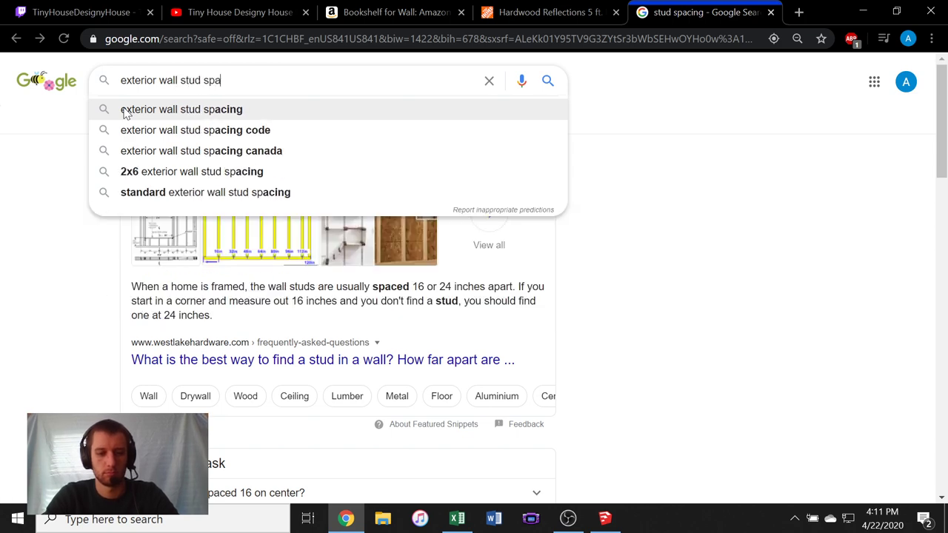
text(cing)
key(Return)
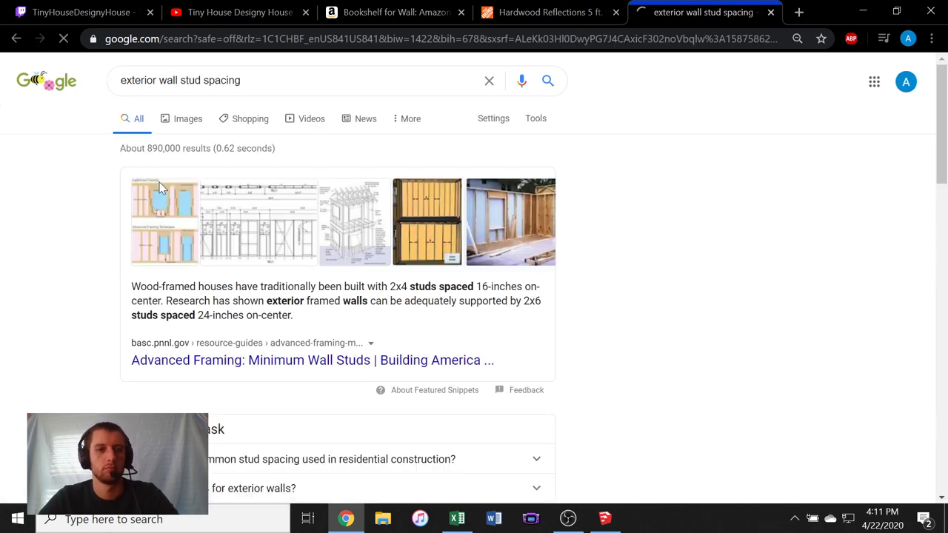
- Look through the stud spacing results and expand the question "Can you use 2x4 for exterior walls?"
scroll(99, 296, down, 6)
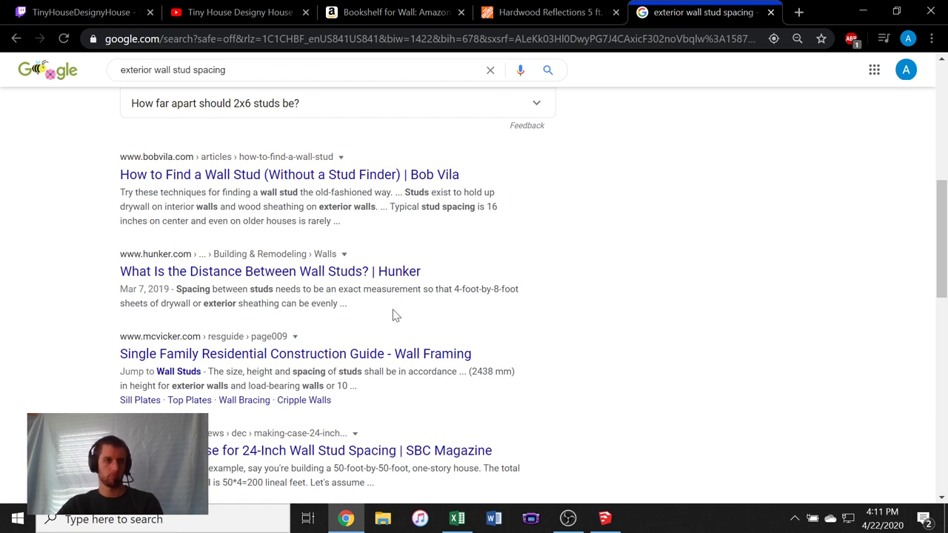
scroll(391, 318, up, 2)
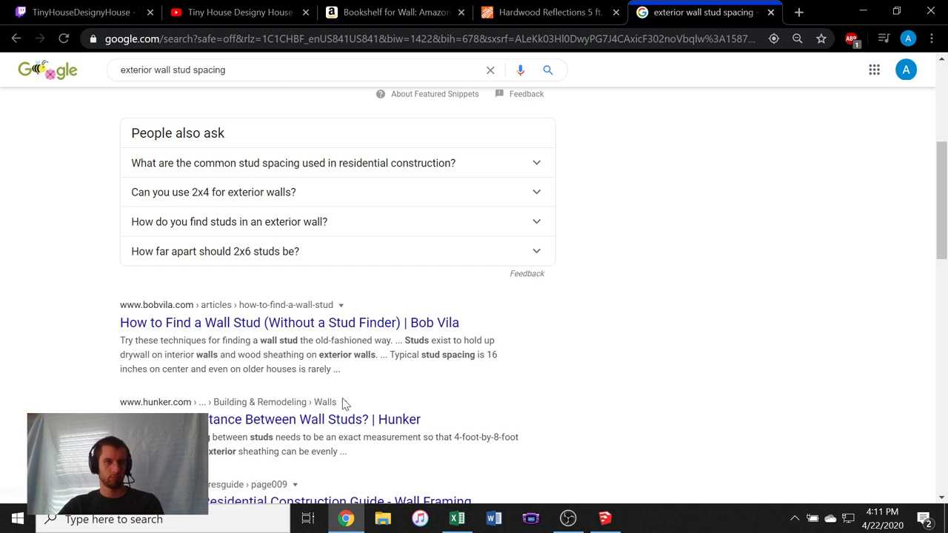
click(451, 203)
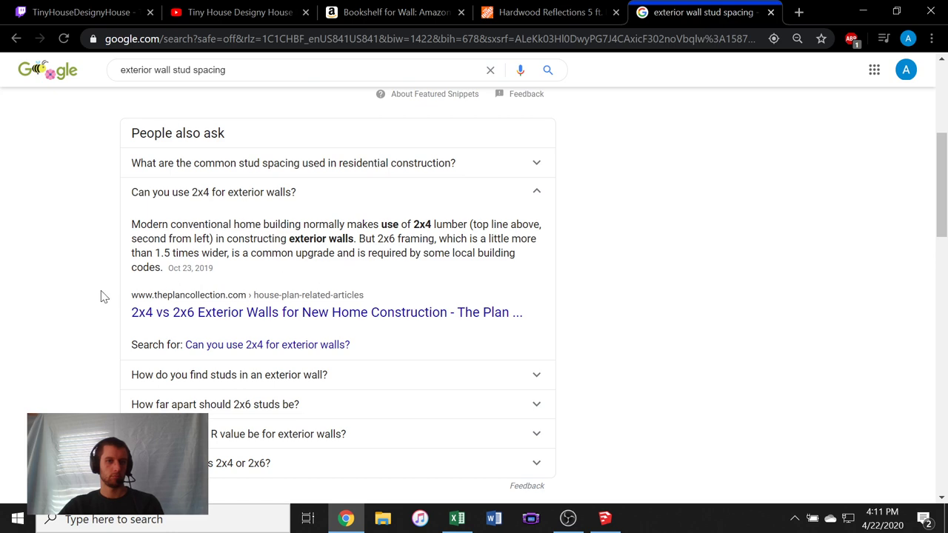
- Open the Single Family Residential Construction Guide result from mcvicker.com and go to its Wall Framing section
scroll(102, 296, down, 5)
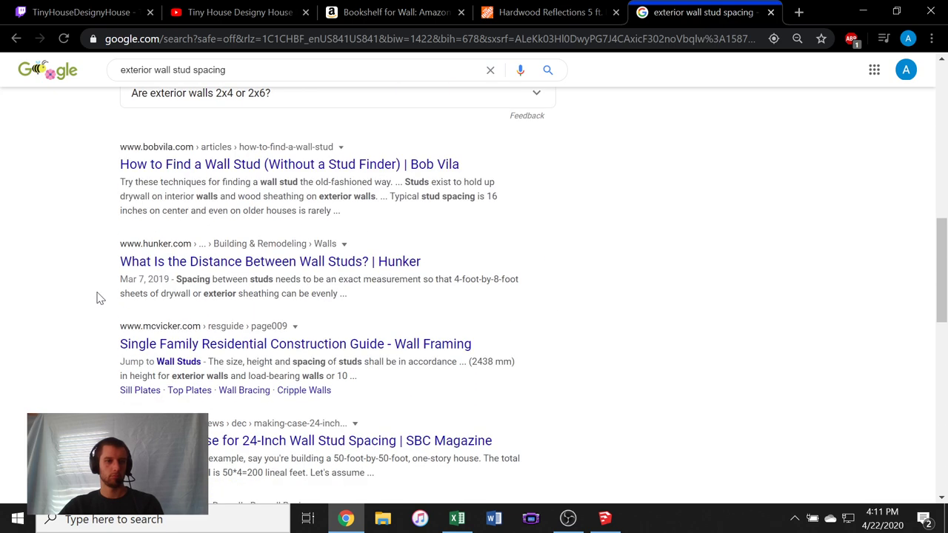
scroll(100, 297, down, 1)
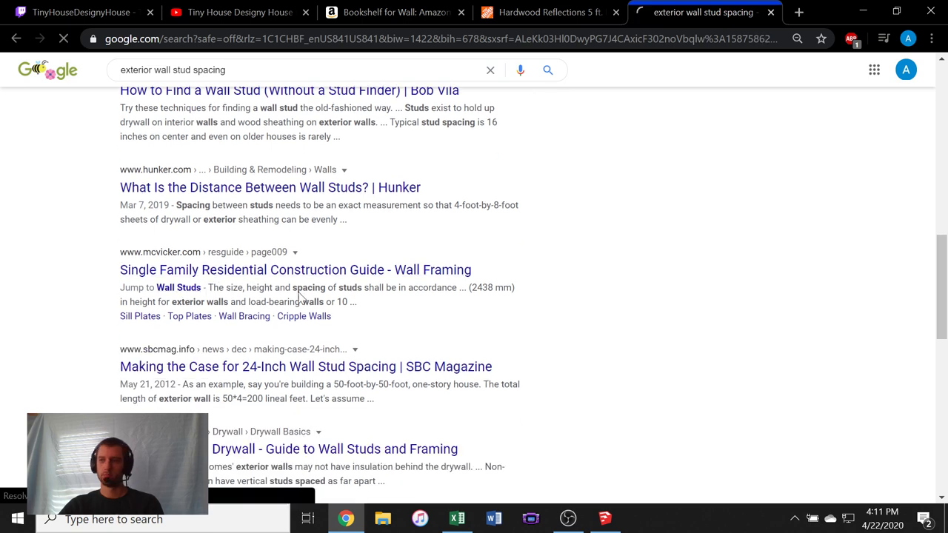
click(222, 270)
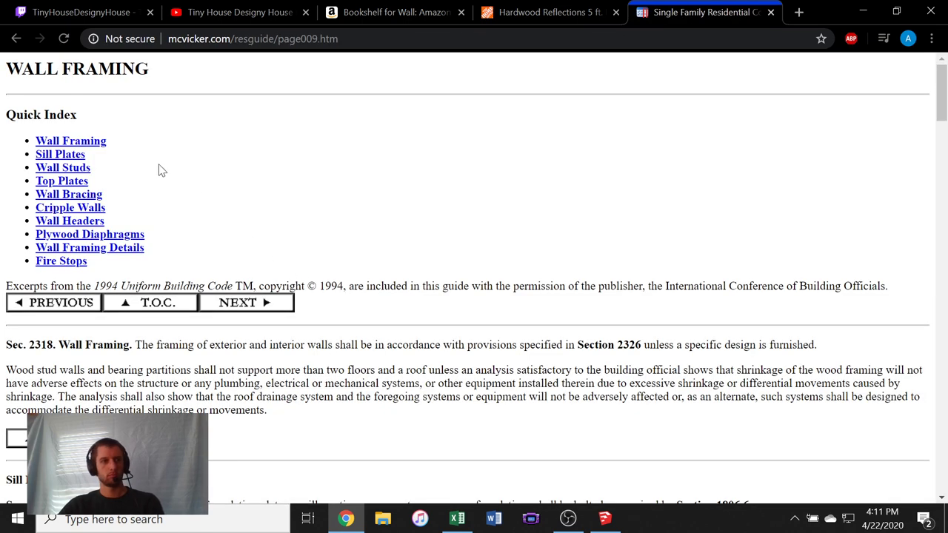
click(94, 142)
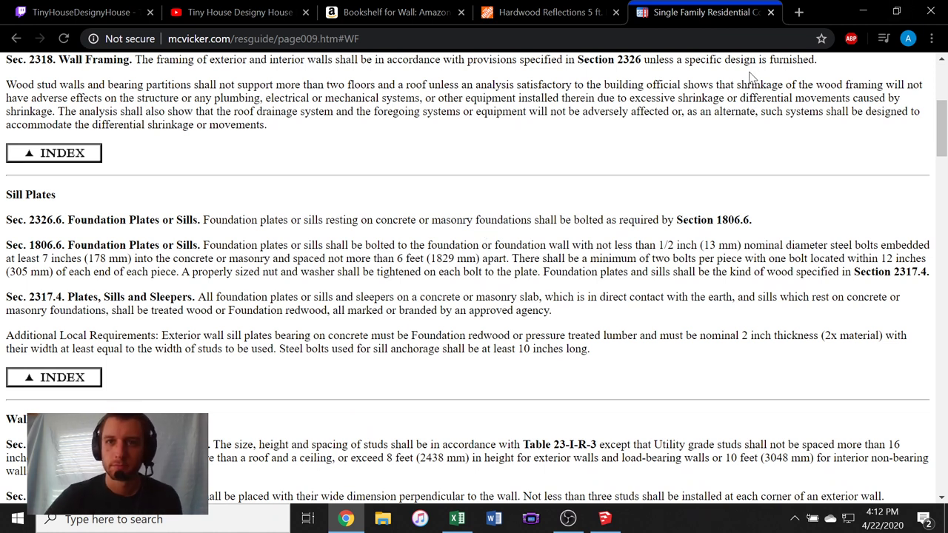
- Switch to SketchUp and examine the thickness of the open exterior wall along its top edge and end
click(607, 520)
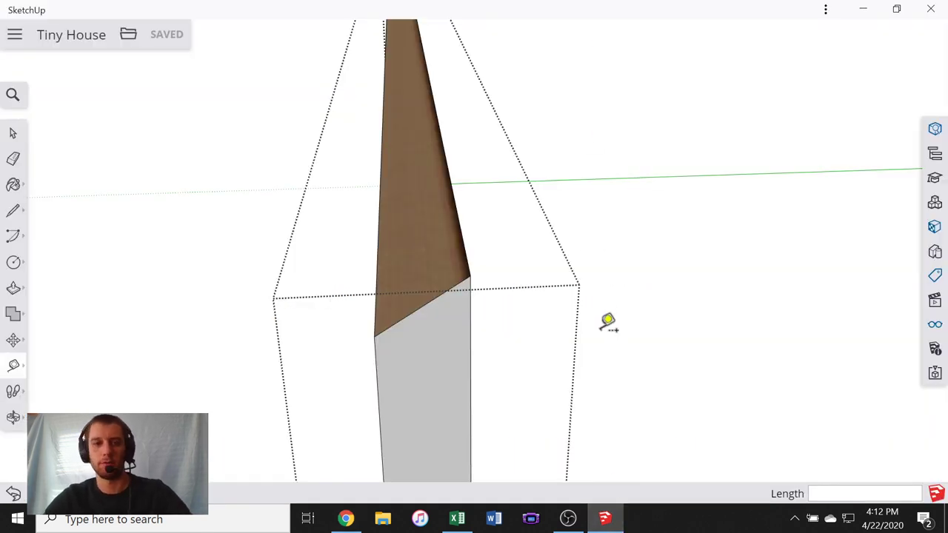
middle_drag(607, 322, 222, 148)
click(13, 134)
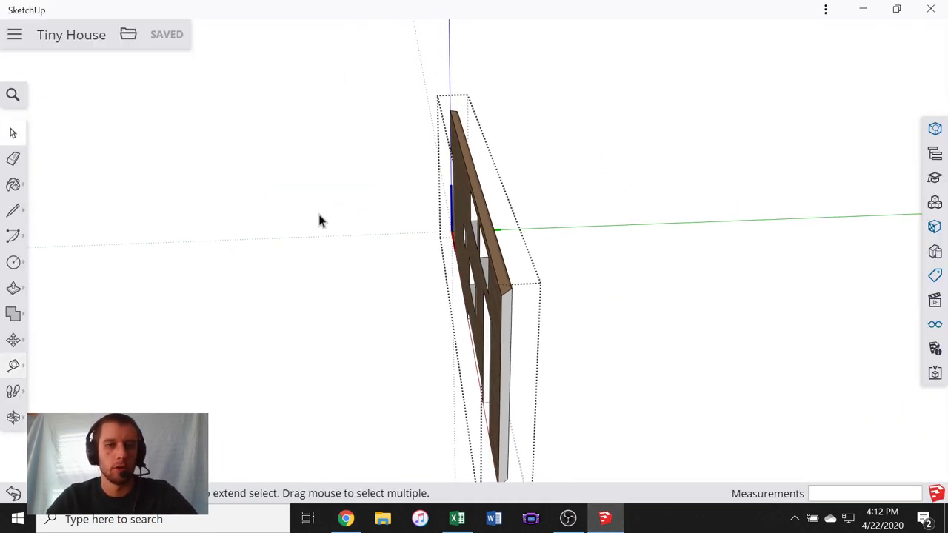
middle_drag(414, 237, 257, 68)
scroll(458, 223, up, 3)
middle_drag(459, 225, 489, 127)
scroll(488, 126, up, 3)
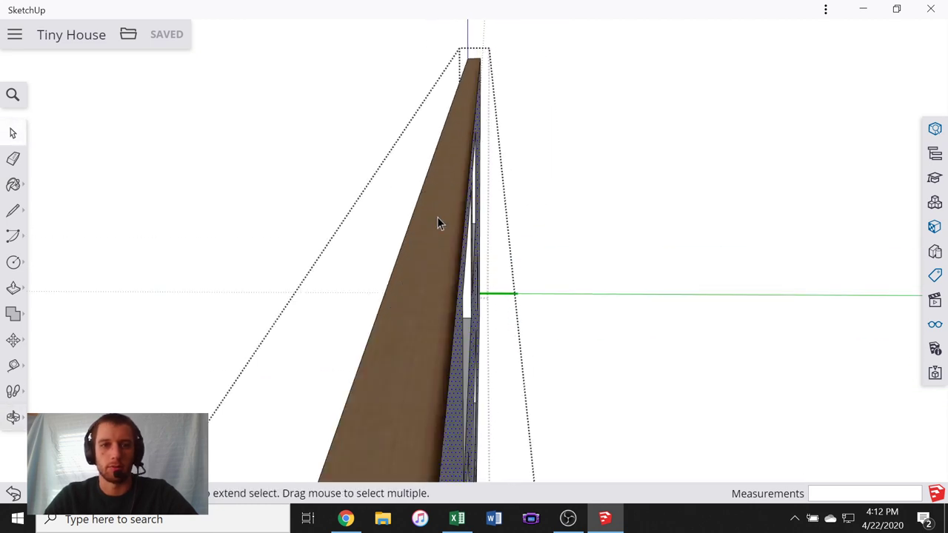
middle_drag(438, 222, 442, 254)
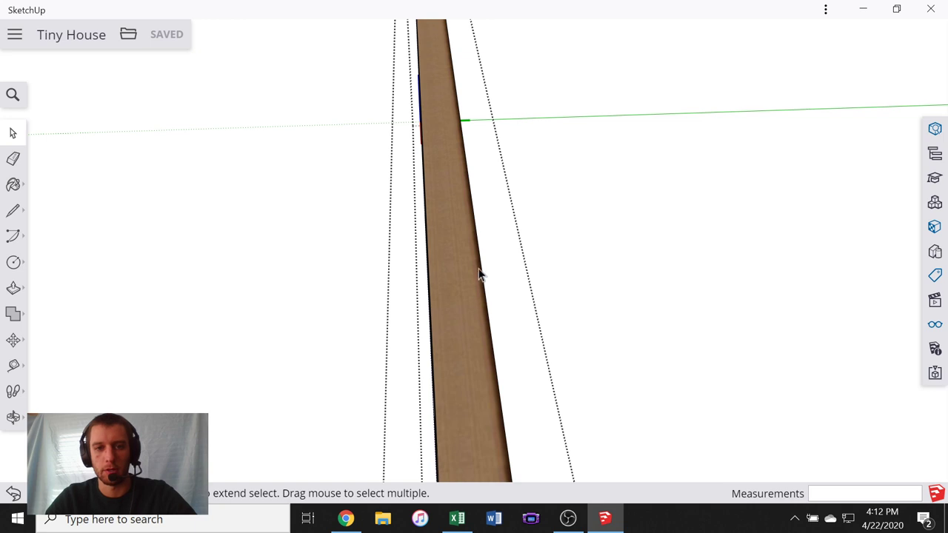
middle_drag(539, 319, 433, 334)
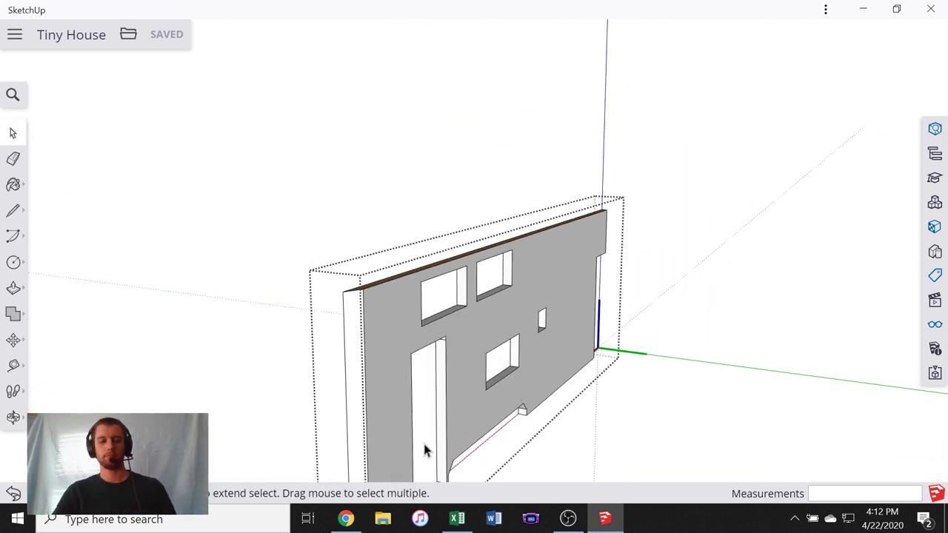
- Leave the wall's group editing and inspect the detached exterior walls around the whole tiny house model
middle_drag(398, 250, 557, 342)
scroll(562, 293, down, 2)
click(566, 345)
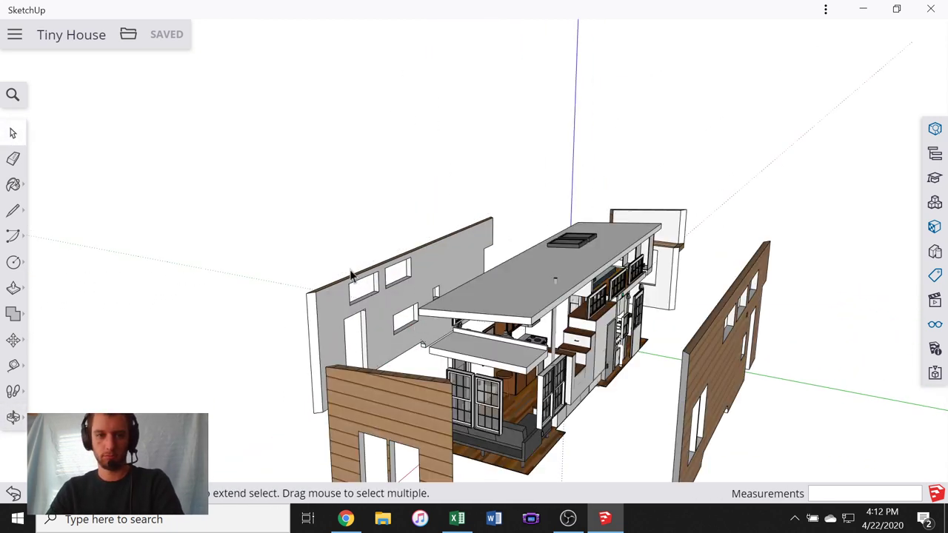
middle_drag(501, 330, 516, 323)
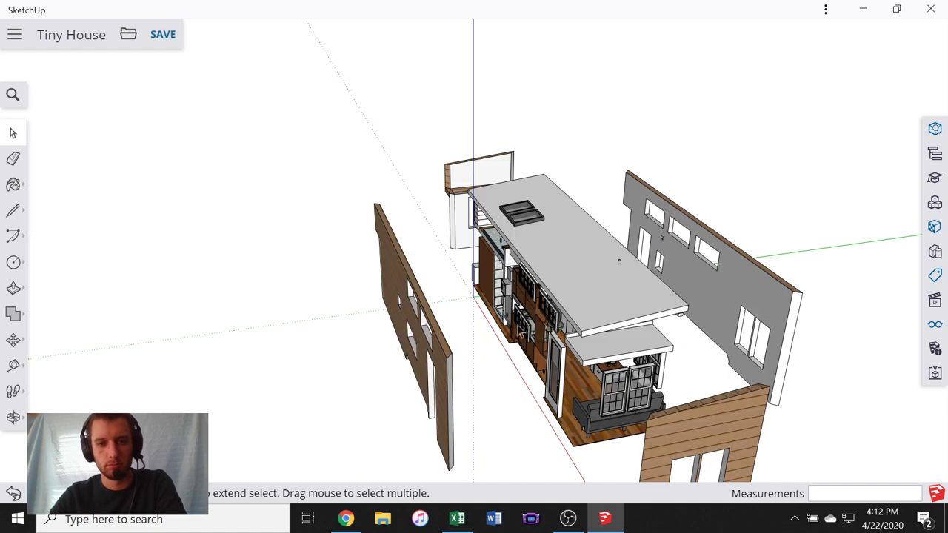
middle_drag(512, 408, 481, 289)
scroll(380, 307, up, 3)
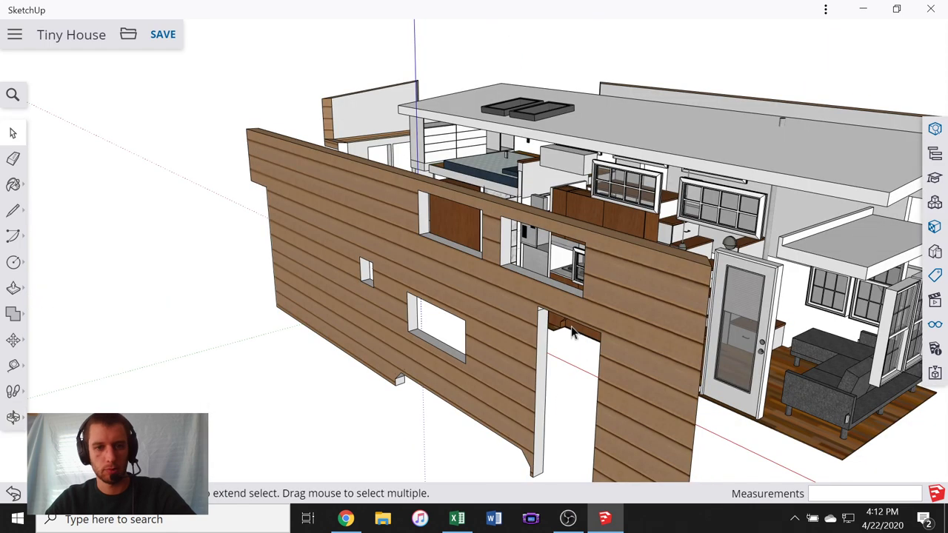
middle_drag(628, 300, 439, 274)
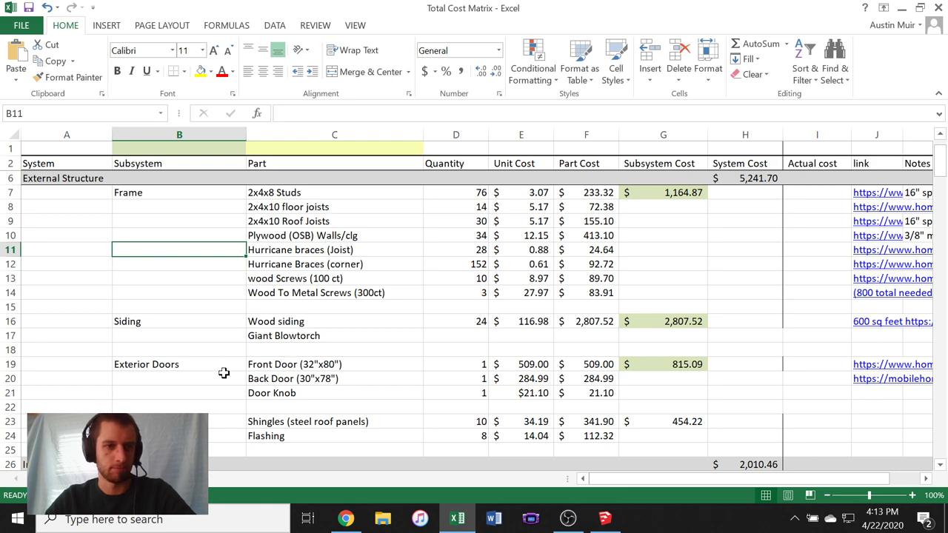
- In the Total Cost Matrix workbook, open the product link for the 5.5"x8' wall panelboard under Internal Structure
scroll(300, 392, down, 1)
scroll(299, 390, down, 4)
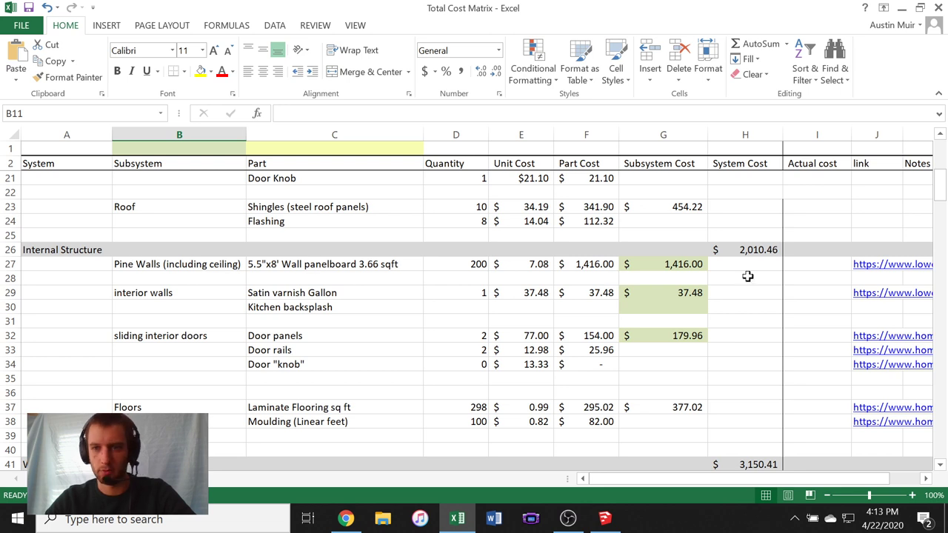
click(885, 267)
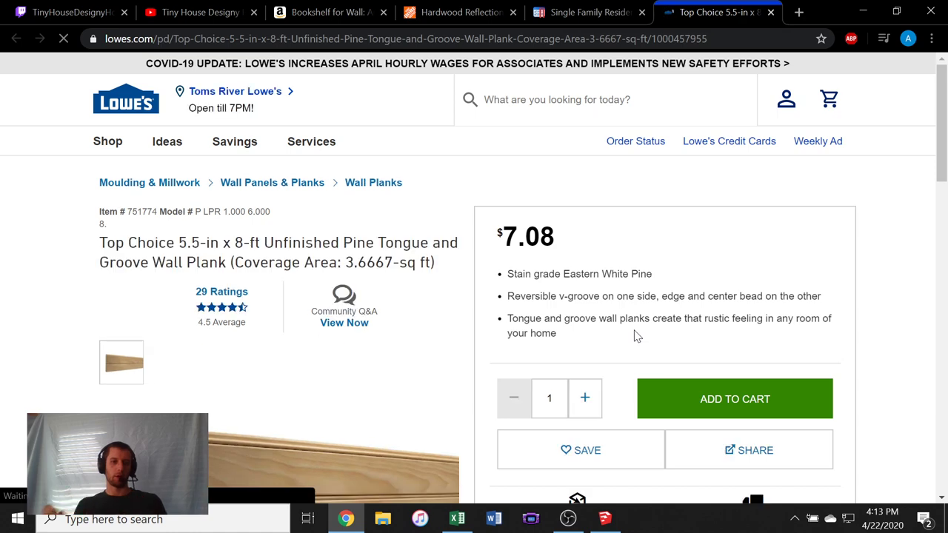
- Look through the Lowe's pine wall plank page and check the thickness in its product specifications
scroll(275, 269, down, 4)
scroll(195, 360, up, 2)
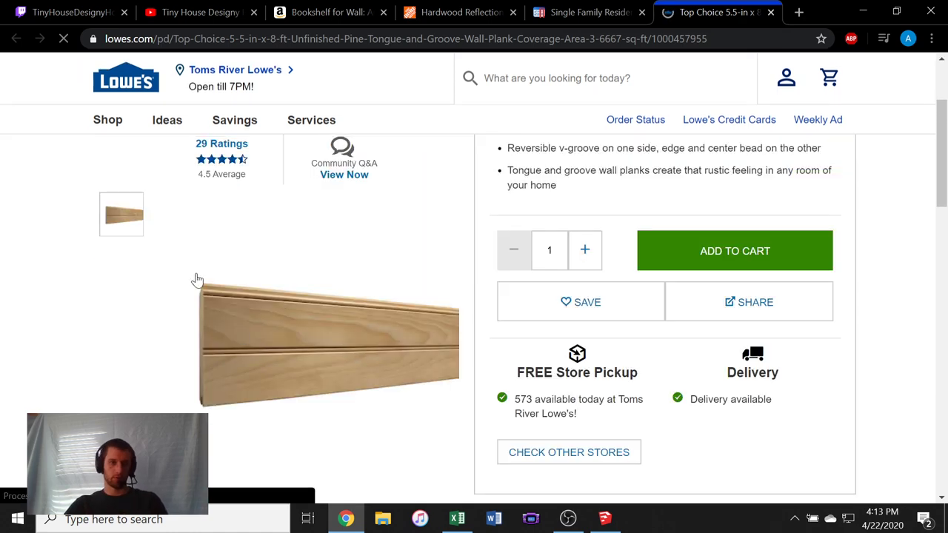
scroll(314, 395, up, 3)
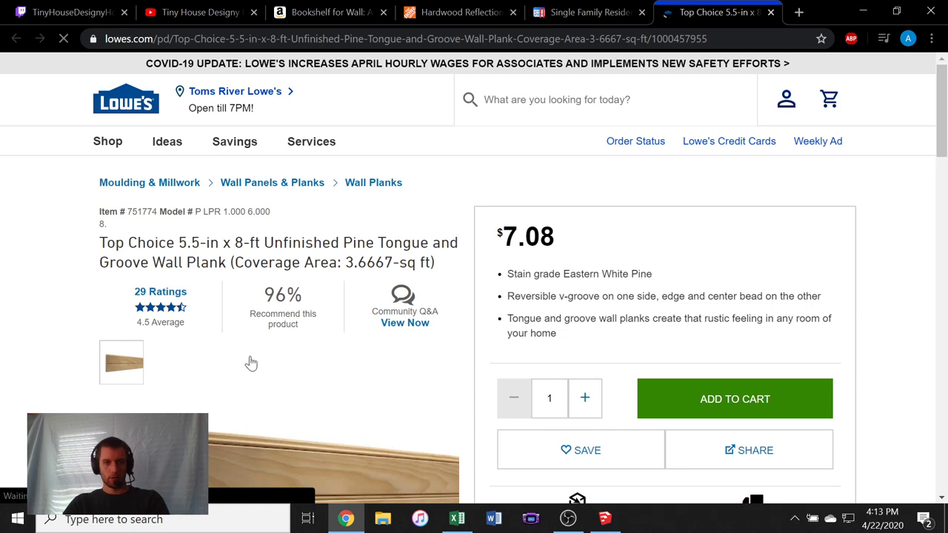
scroll(349, 366, down, 3)
scroll(455, 293, up, 2)
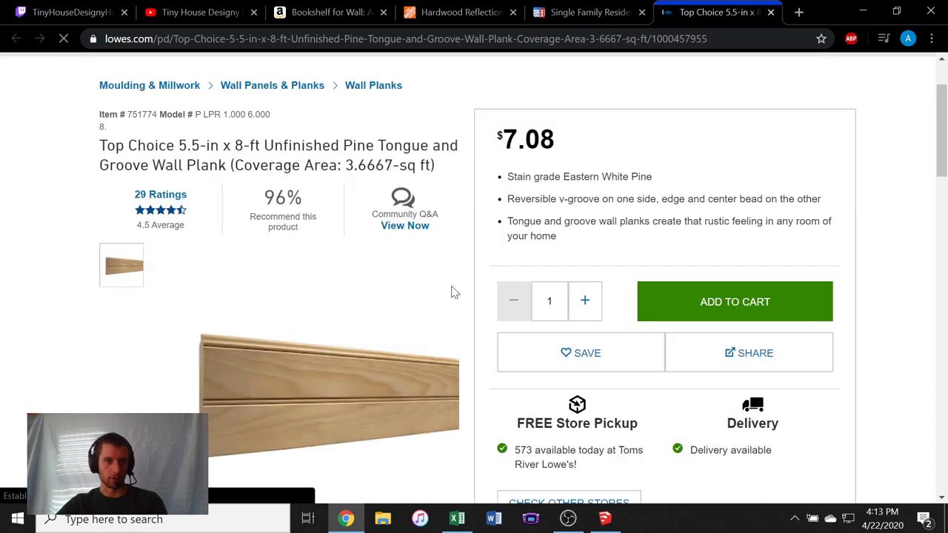
scroll(330, 309, down, 5)
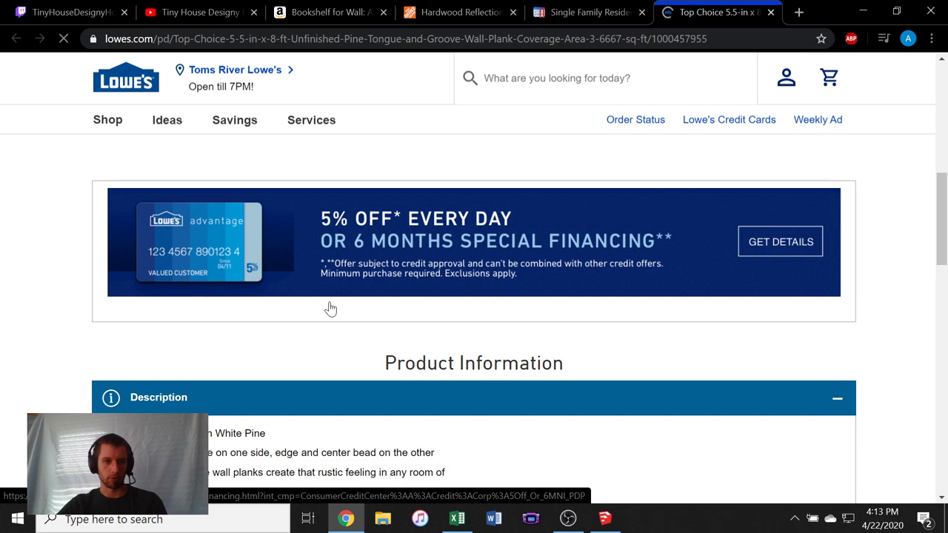
scroll(328, 309, down, 4)
click(184, 330)
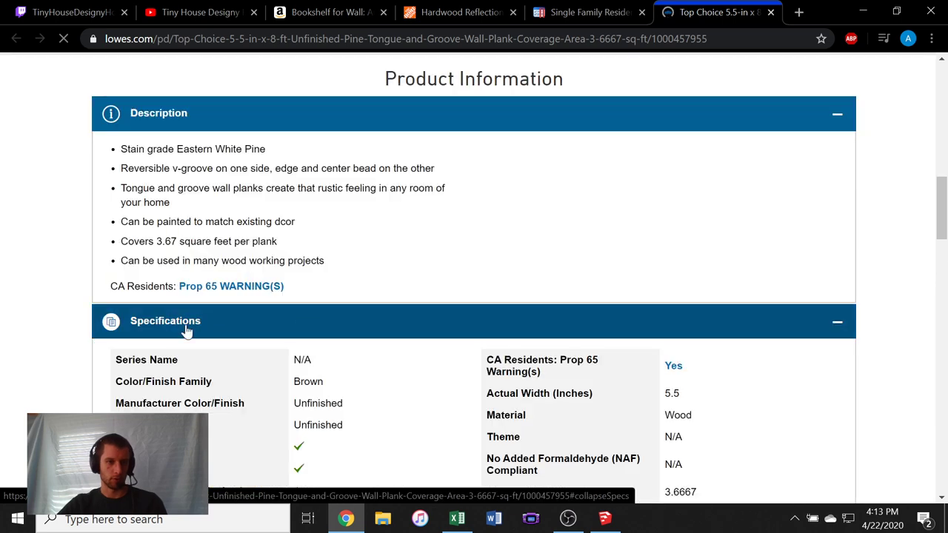
scroll(434, 242, down, 2)
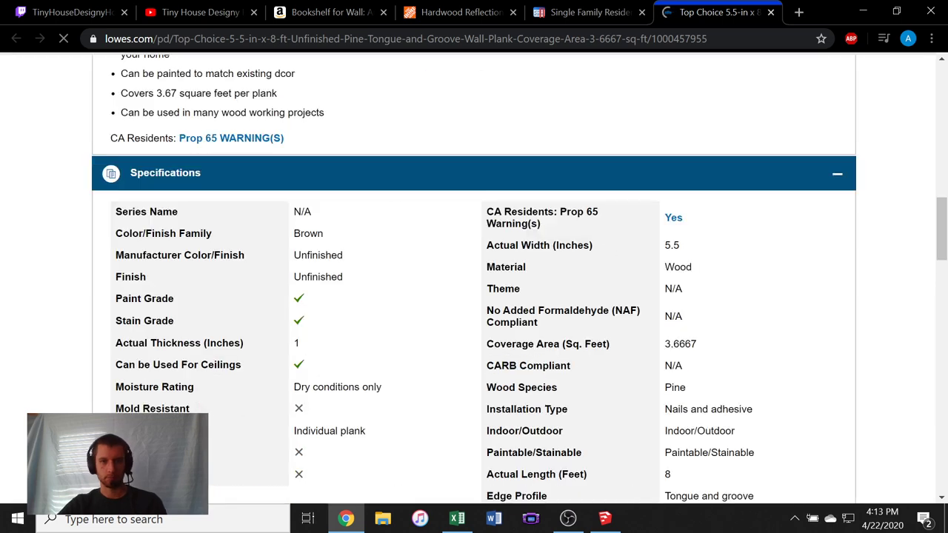
scroll(664, 249, down, 1)
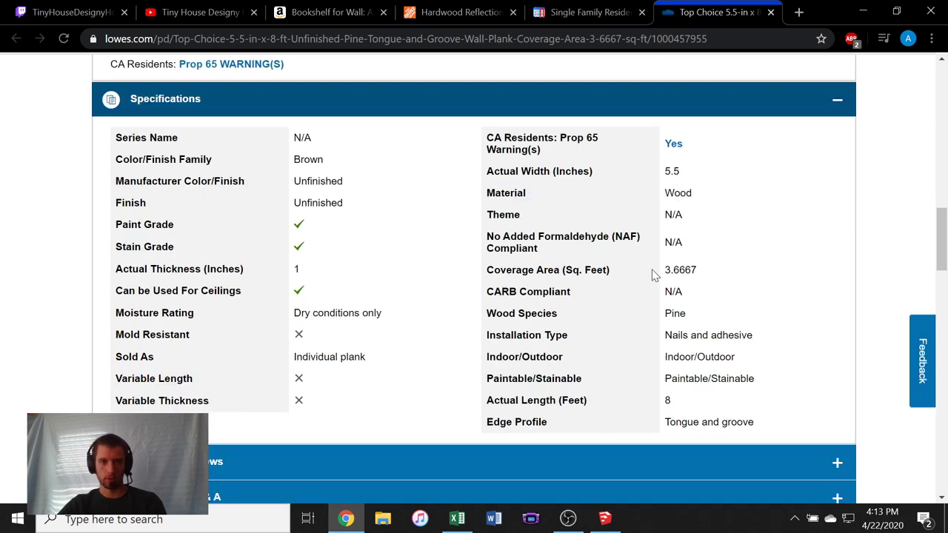
- Browse the related items below the pine plank's specifications and return to the product overview
scroll(541, 275, down, 3)
scroll(541, 275, down, 6)
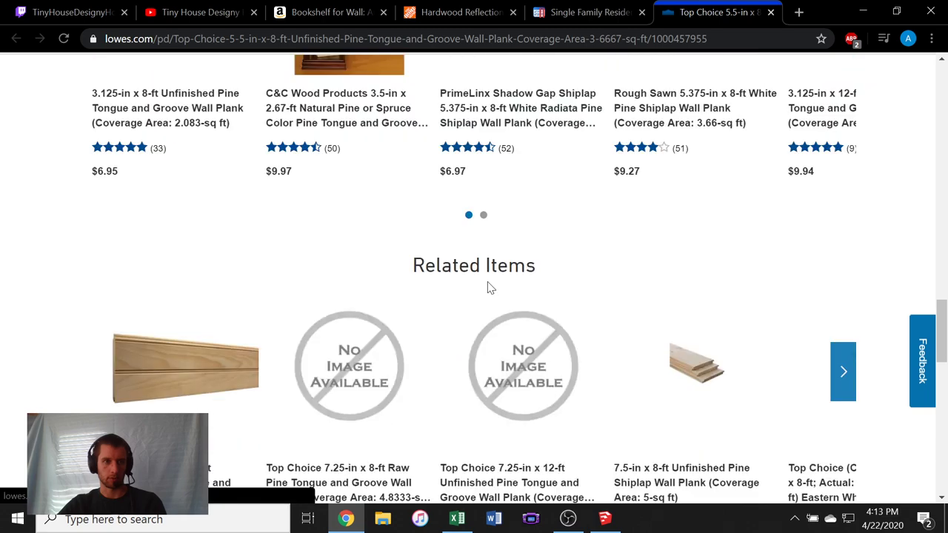
scroll(491, 288, up, 6)
scroll(480, 223, up, 15)
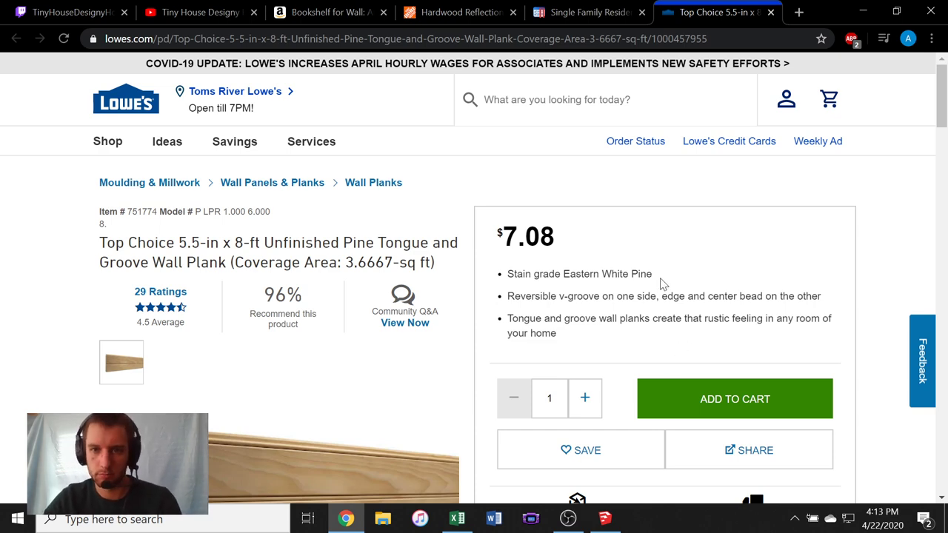
- Review the pine plank's photo, description and specifications again for its actual thickness
scroll(375, 317, down, 3)
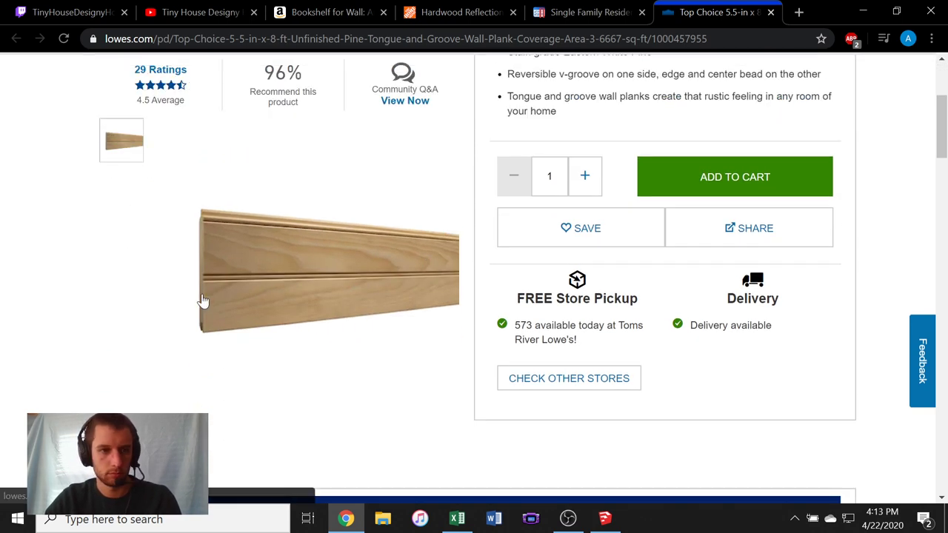
scroll(360, 318, down, 6)
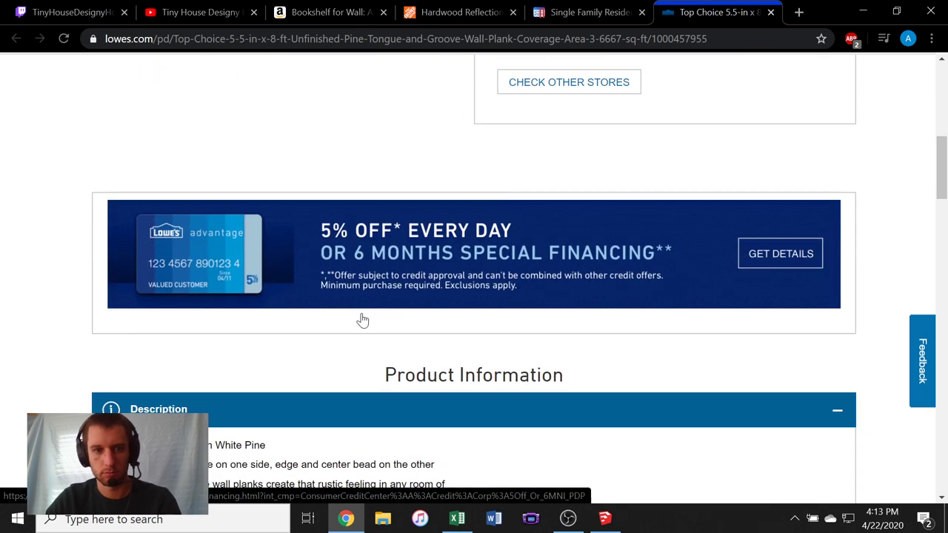
scroll(359, 321, down, 1)
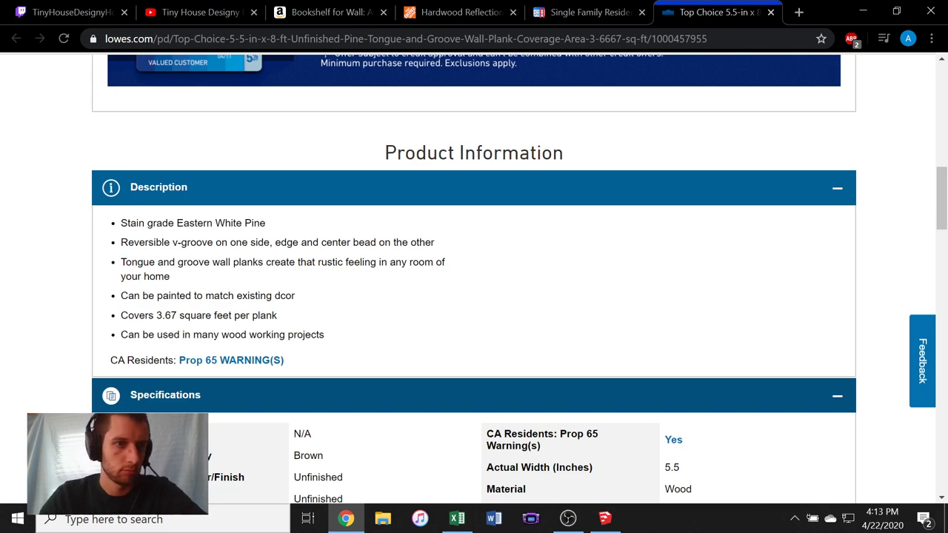
scroll(200, 493, down, 3)
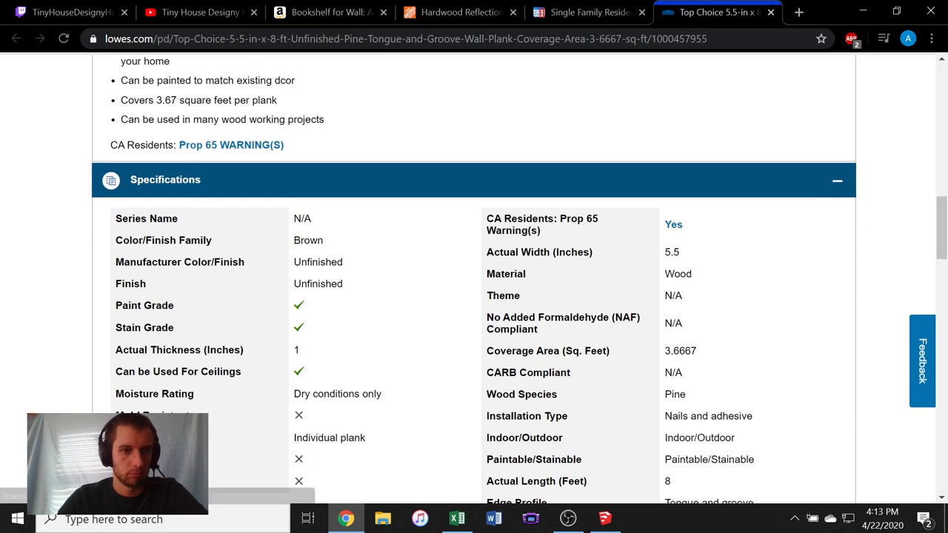
scroll(296, 247, down, 1)
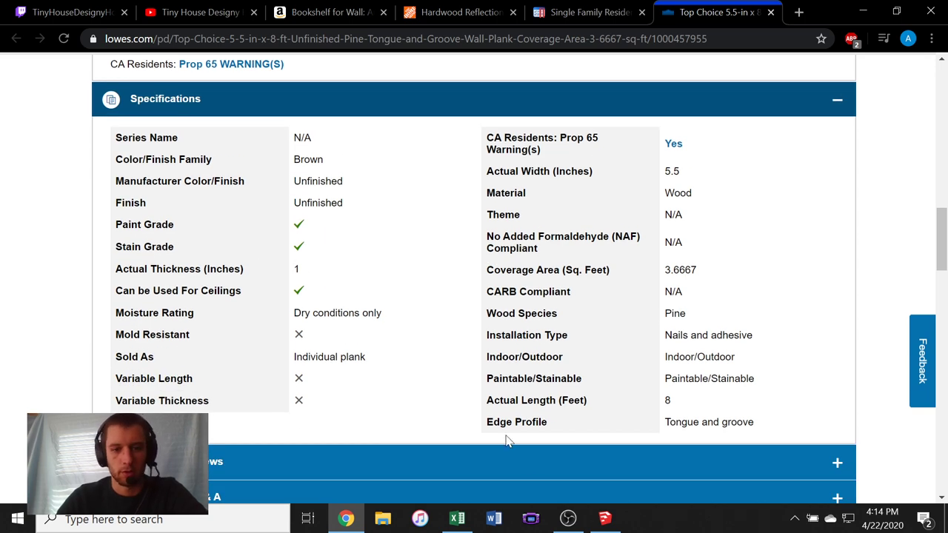
- Switch to SketchUp and view the top edge of the detached siding wall from both sides
click(615, 522)
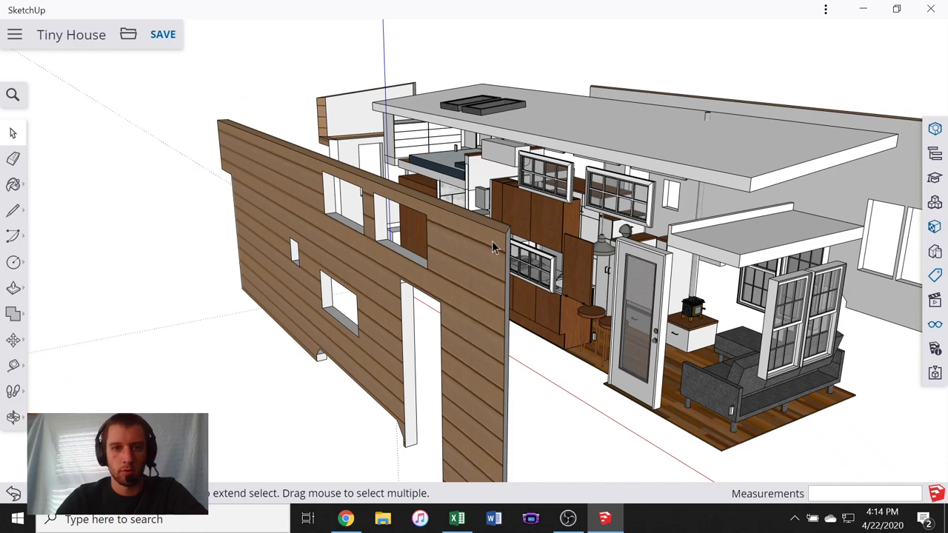
mouse_move(496, 248)
middle_down()
mouse_move(355, 274)
mouse_move(282, 257)
mouse_move(303, 210)
mouse_move(328, 227)
middle_up()
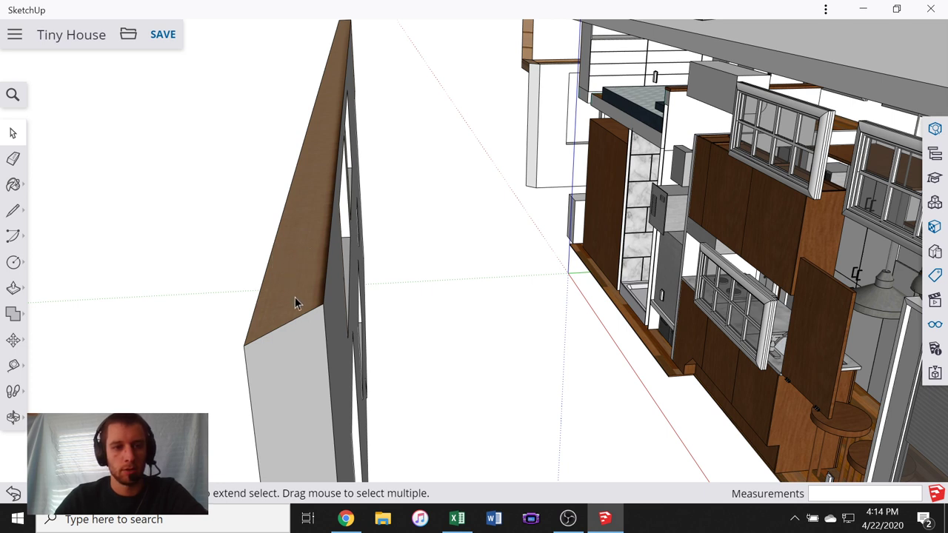
middle_drag(295, 297, 347, 280)
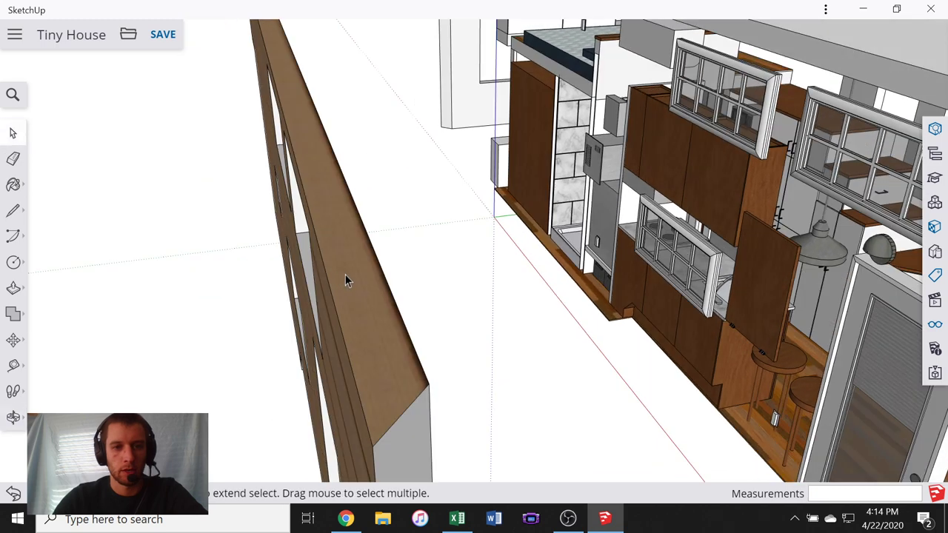
- Return to the Total Cost Matrix in Excel, review the External Structure parts and open the product link for Wood siding
click(346, 518)
click(455, 519)
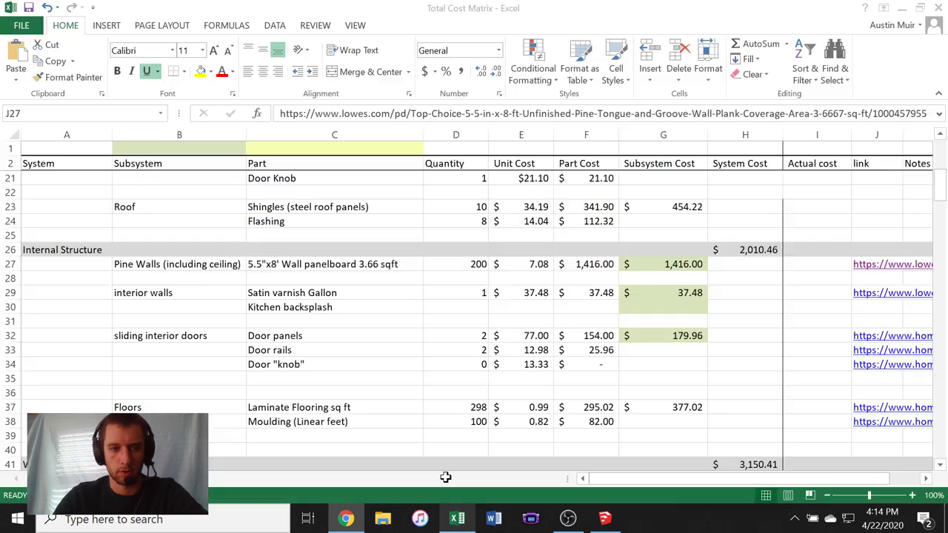
scroll(194, 303, up, 5)
scroll(185, 307, up, 2)
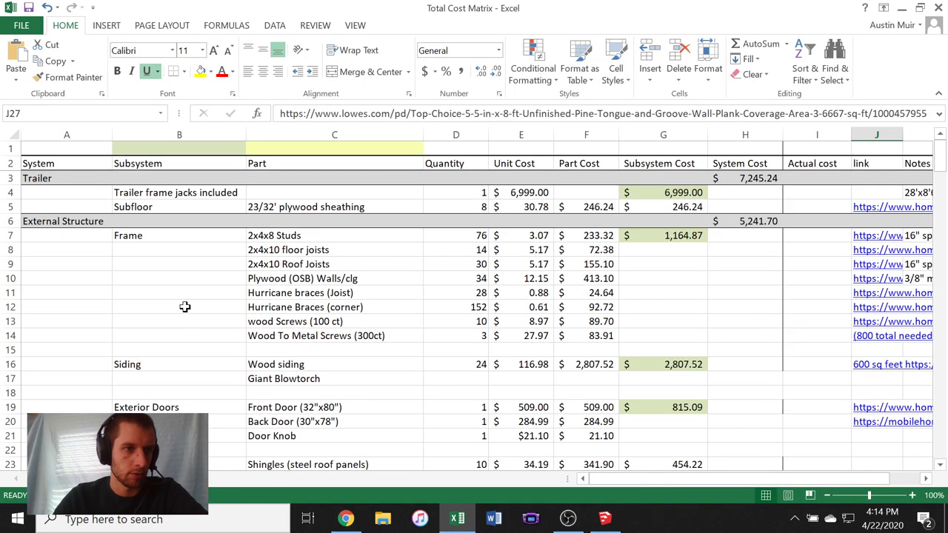
scroll(333, 274, down, 2)
click(414, 297)
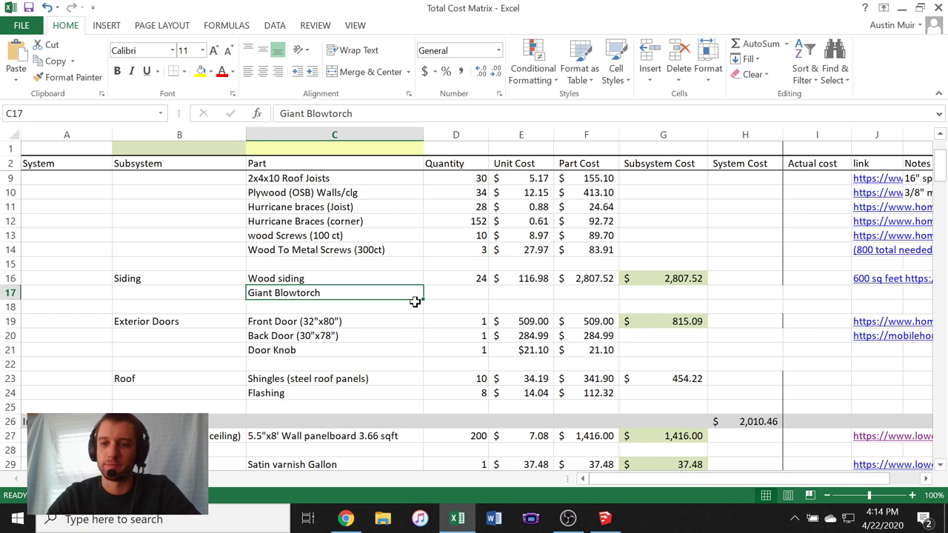
click(310, 278)
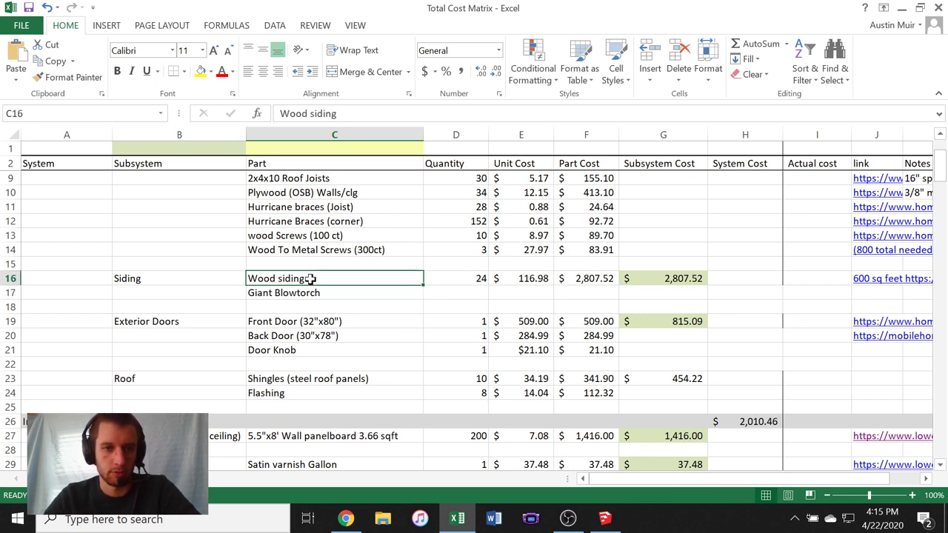
click(871, 286)
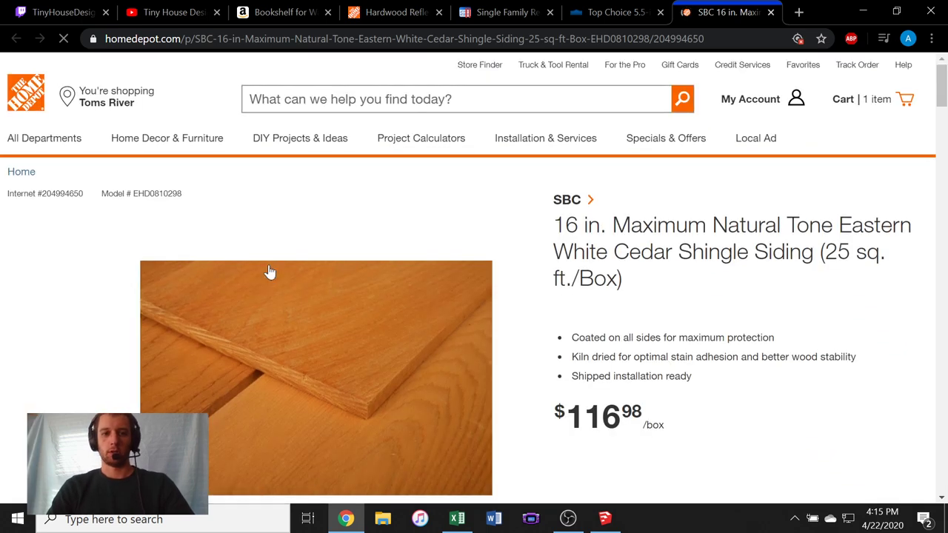
- Skim the cedar shingle siding's product page from its photos through the related items to the product overview
scroll(361, 234, down, 3)
scroll(259, 230, up, 2)
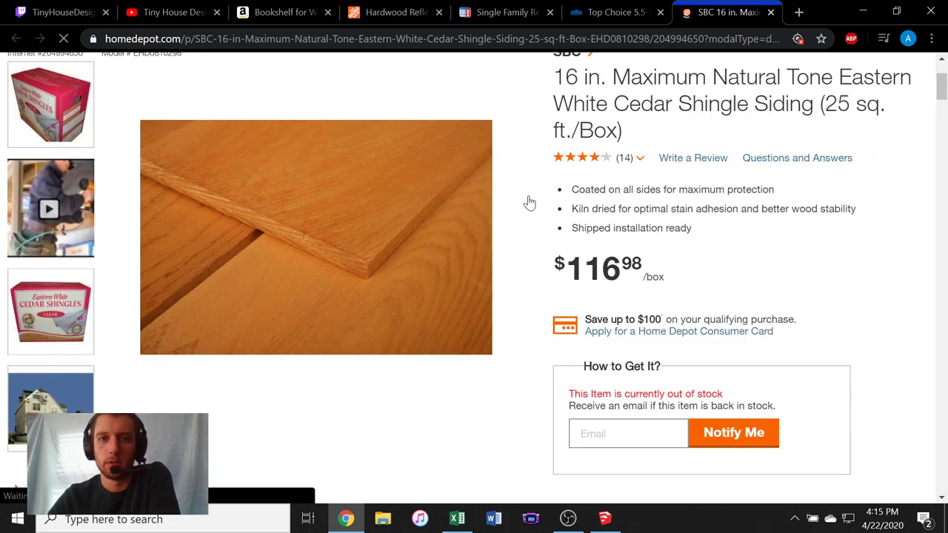
scroll(480, 213, down, 4)
scroll(479, 213, up, 5)
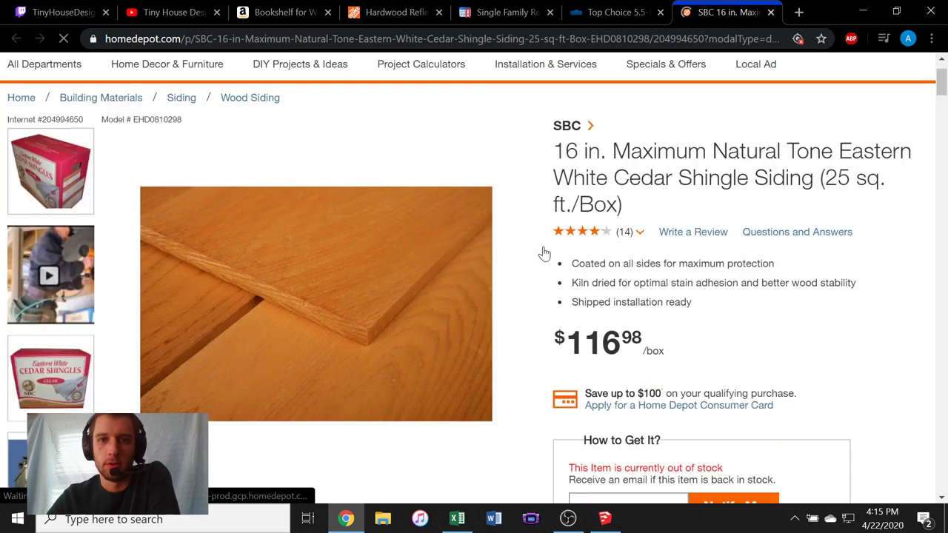
scroll(642, 254, down, 8)
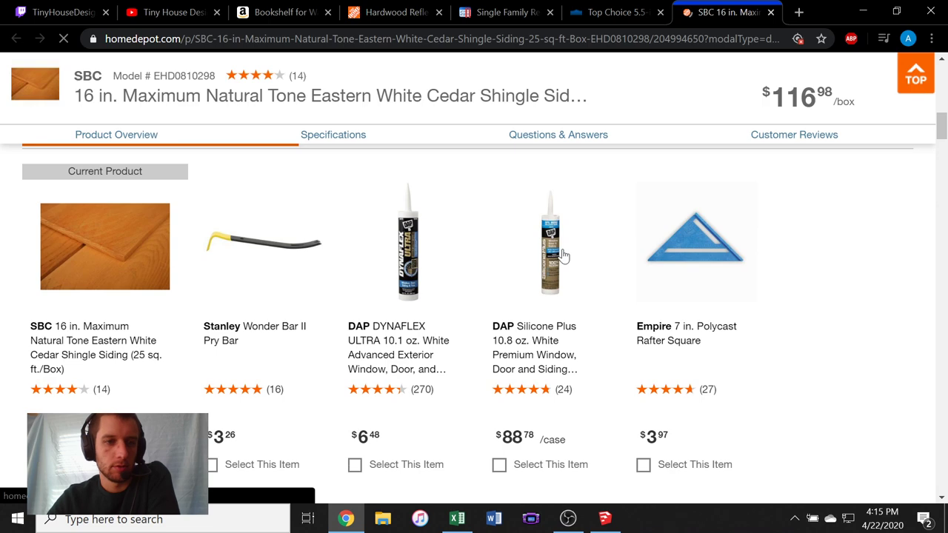
scroll(223, 260, down, 2)
scroll(222, 255, down, 4)
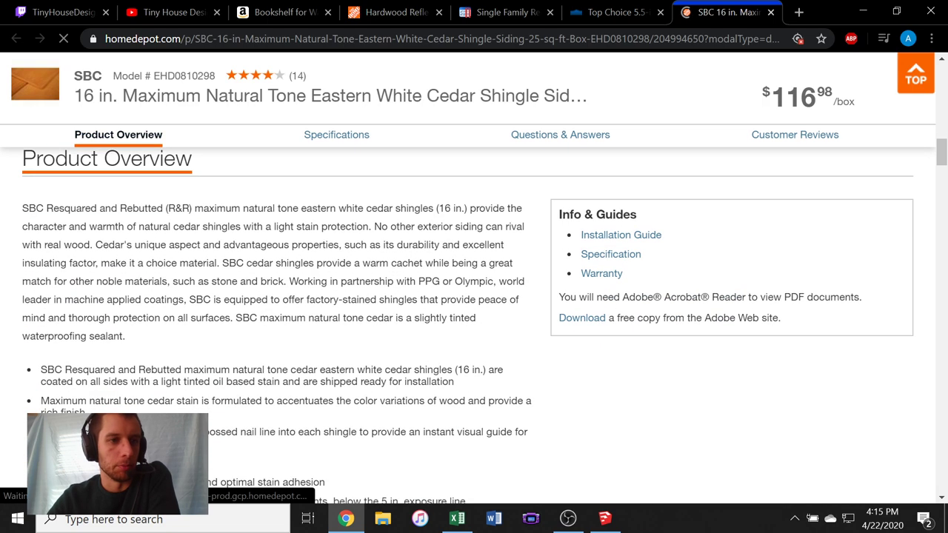
- Read the cedar shingle siding's overview text and bullet points, and return to the product photos
scroll(222, 255, down, 2)
scroll(222, 255, up, 2)
drag(48, 209, 523, 211)
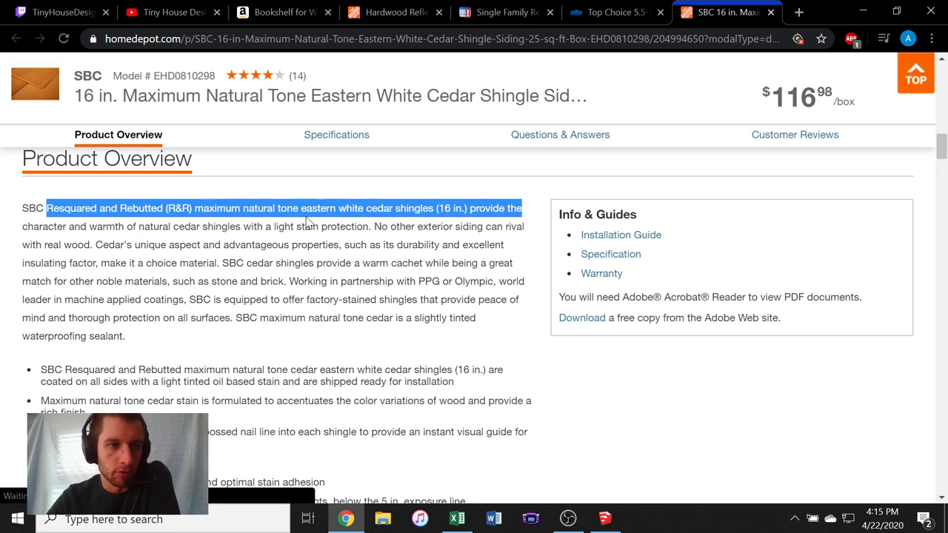
scroll(250, 247, down, 2)
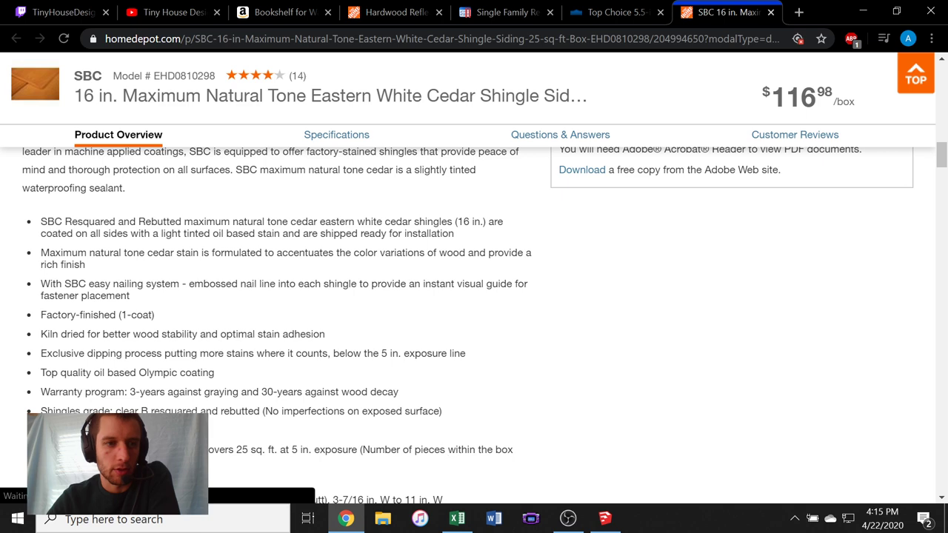
scroll(153, 328, down, 5)
scroll(265, 281, up, 10)
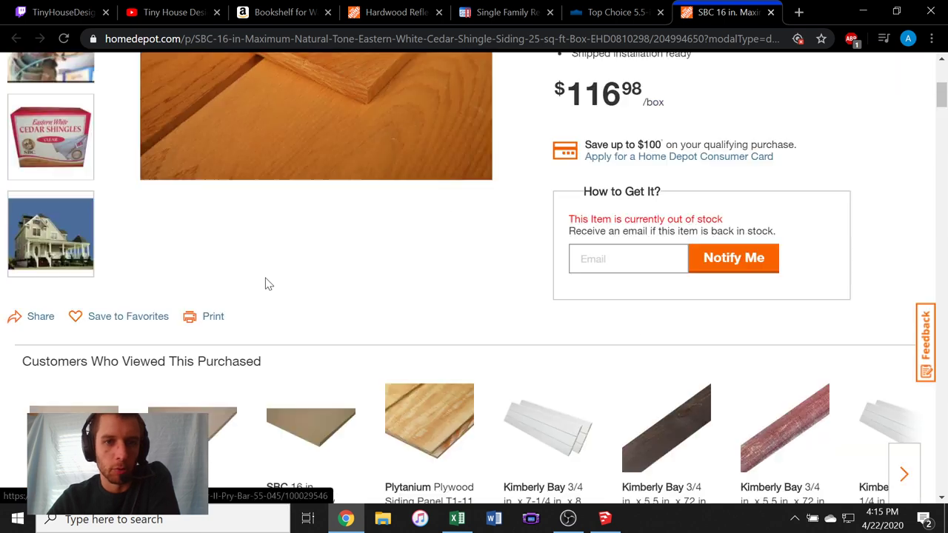
scroll(509, 294, down, 3)
scroll(508, 294, up, 1)
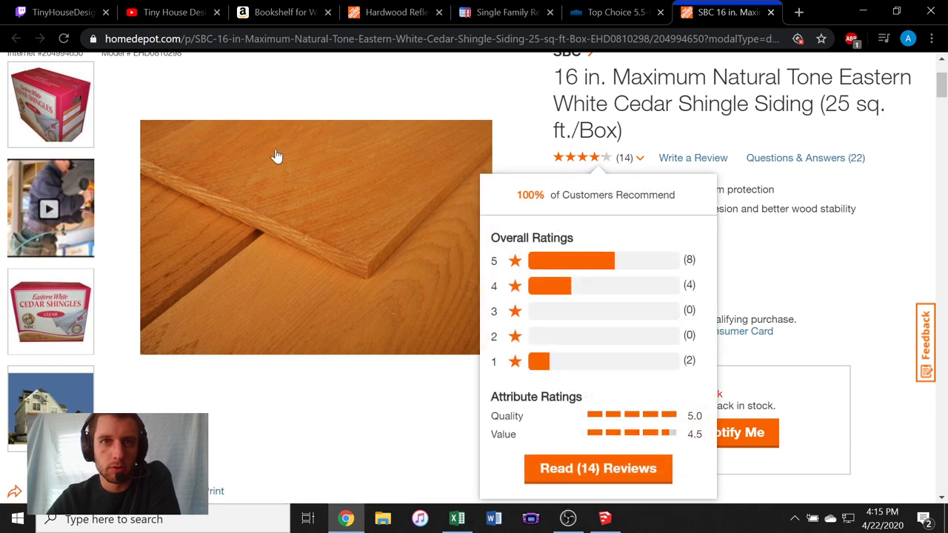
- Check the frame and siding parts in the Total Cost Matrix in Excel and bring up the oriented strand board product page
key(alt+Tab)
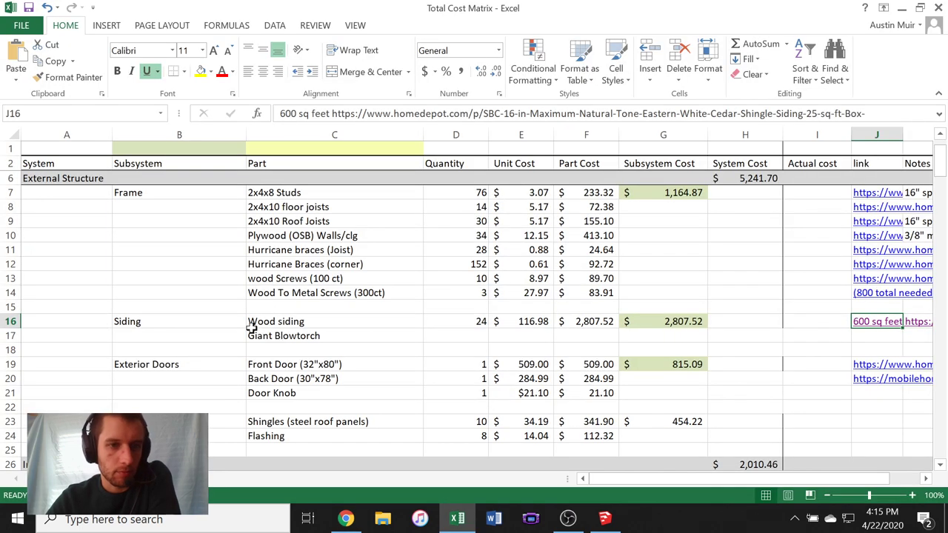
scroll(258, 326, up, 1)
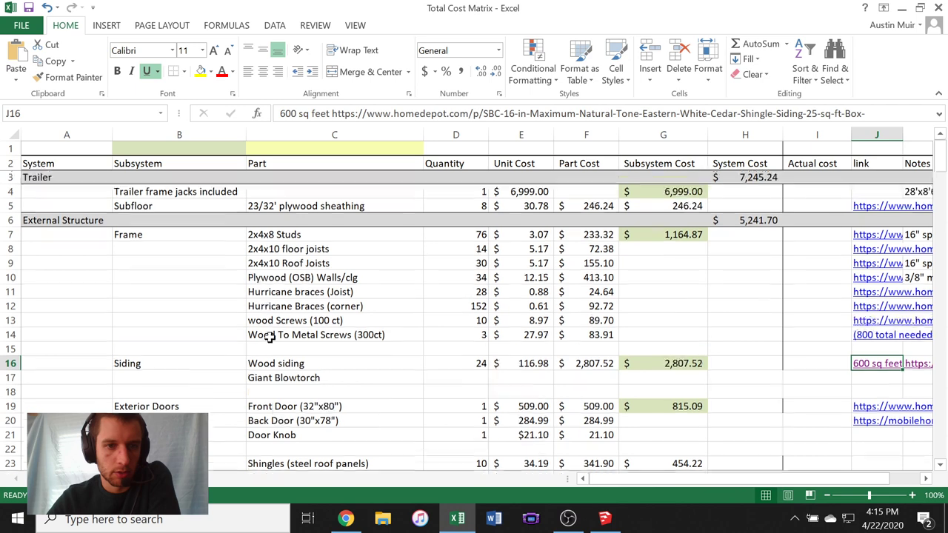
key(alt+Tab)
scroll(533, 283, down, 1)
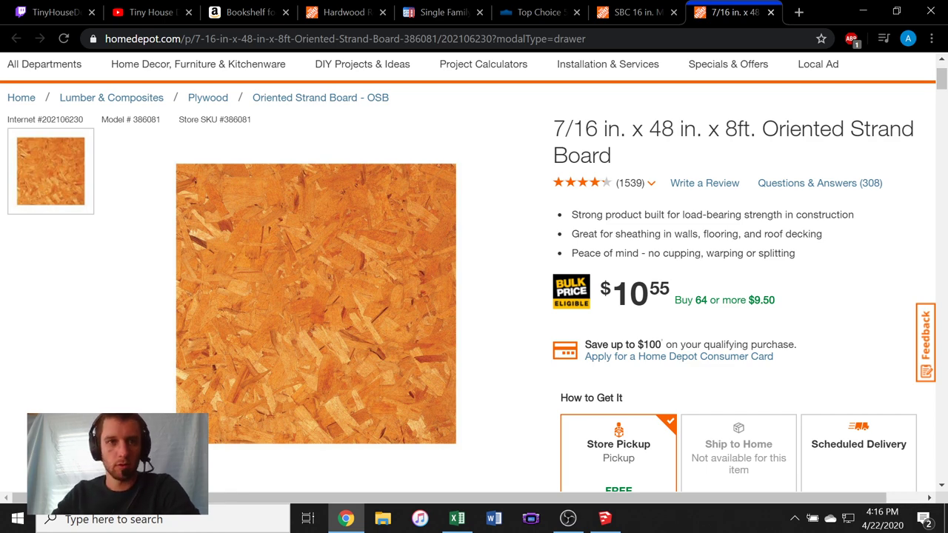
- Return to the cedar shingle siding page and find the shingle thickness in the product overview
right_click(434, 94)
click(609, 7)
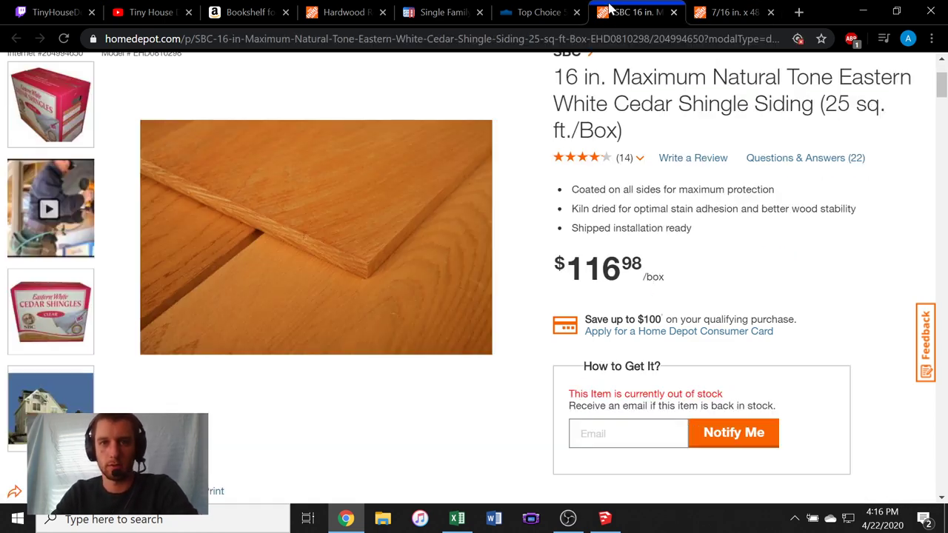
scroll(406, 382, down, 15)
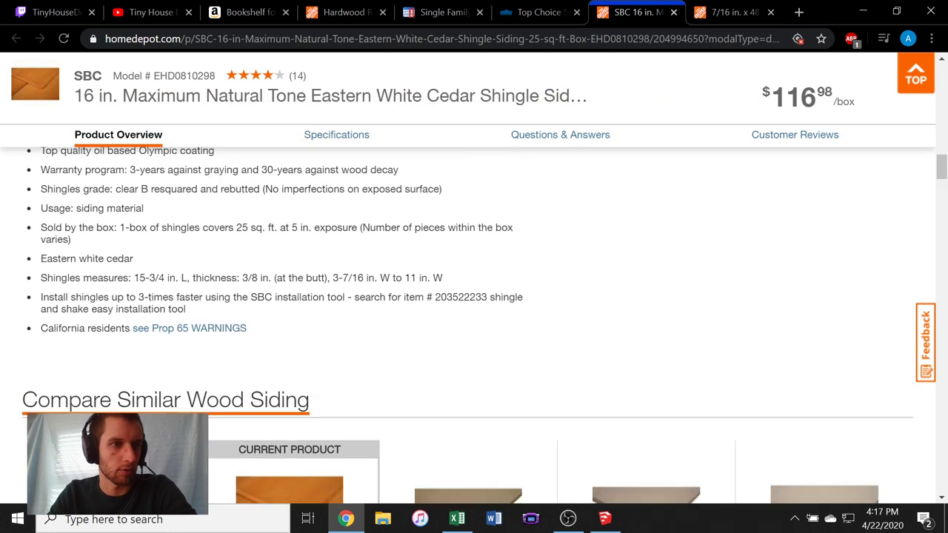
scroll(406, 381, up, 3)
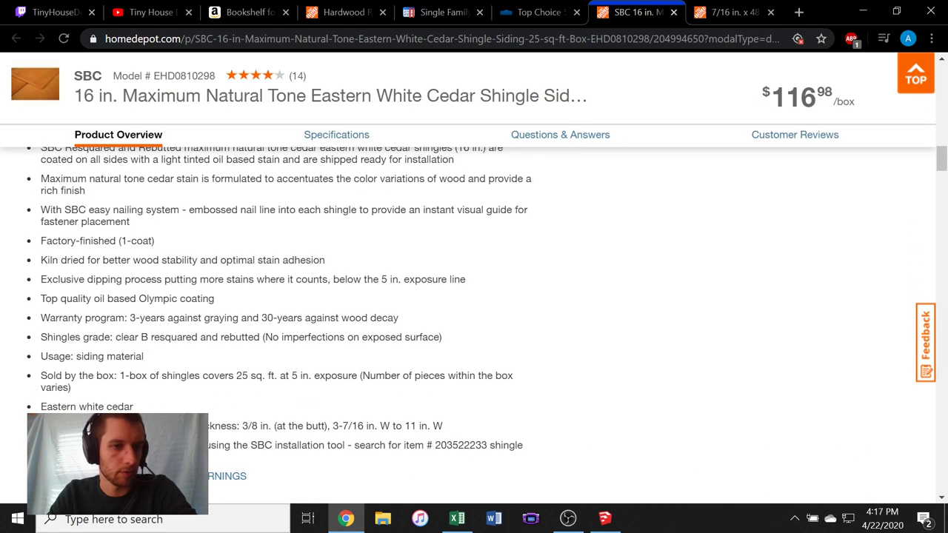
scroll(474, 323, down, 1)
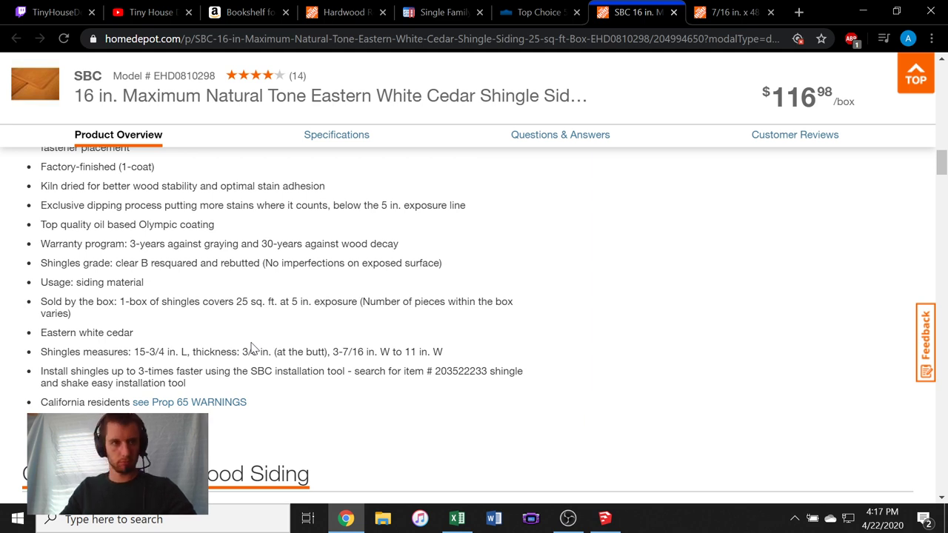
- Compare the oriented strand board page with the shingle measurements and look over the cedar shingle photos again
click(737, 12)
click(635, 11)
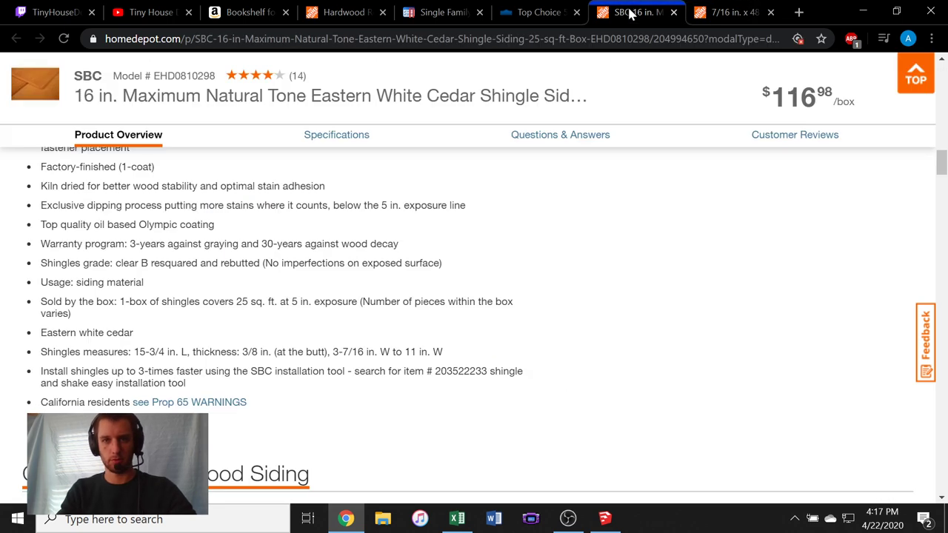
click(745, 9)
click(635, 11)
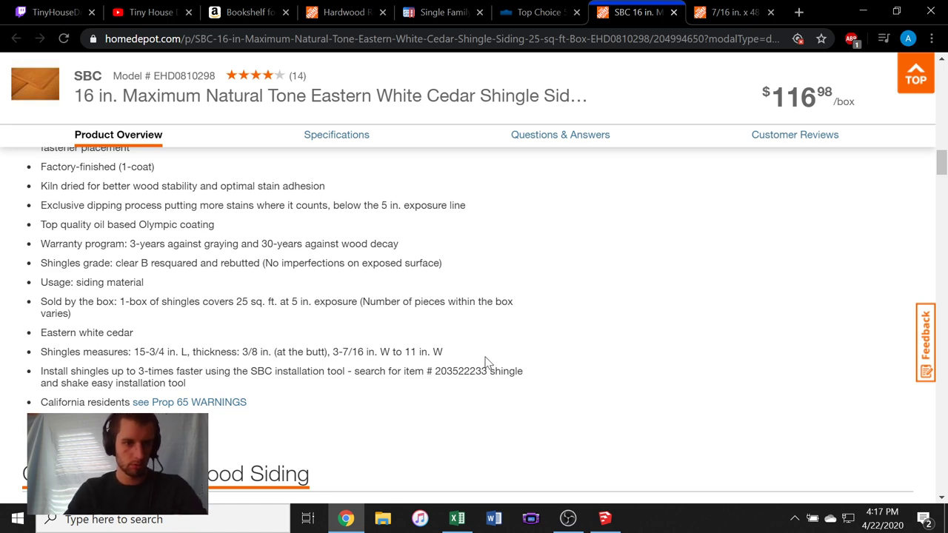
scroll(485, 357, up, 20)
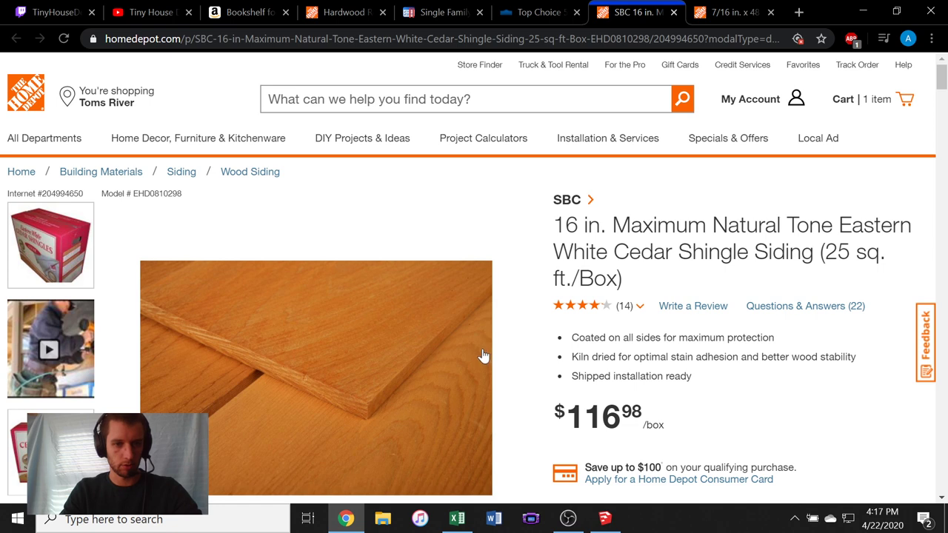
scroll(485, 355, down, 4)
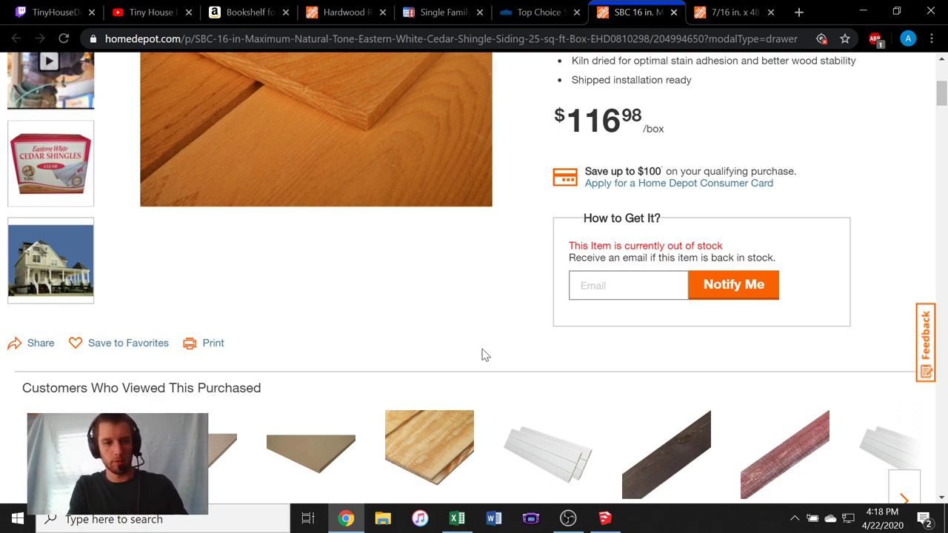
- Switch to SketchUp and examine the thickness of the detached siding wall from its outer and inner sides
key(alt+Tab)
scroll(498, 301, down, 8)
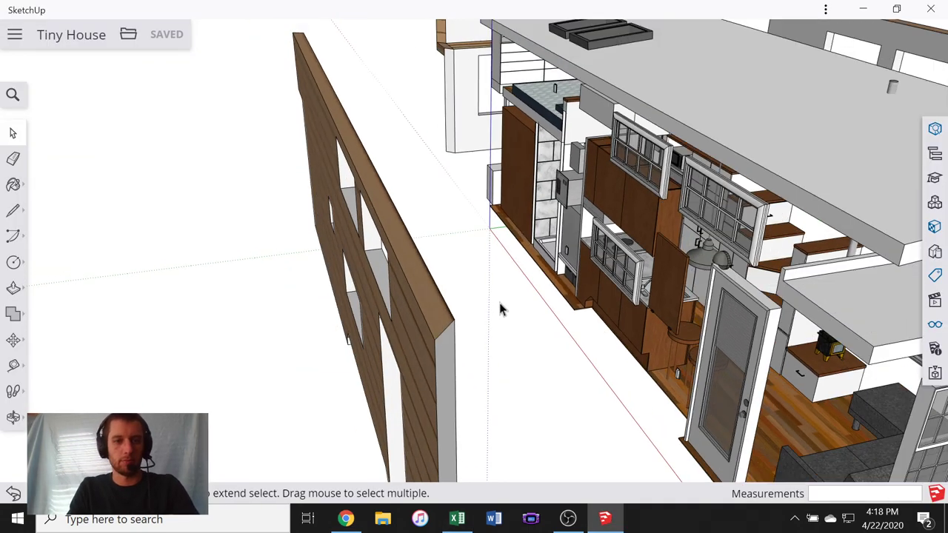
middle_drag(486, 317, 237, 262)
scroll(223, 196, up, 1)
scroll(422, 325, up, 3)
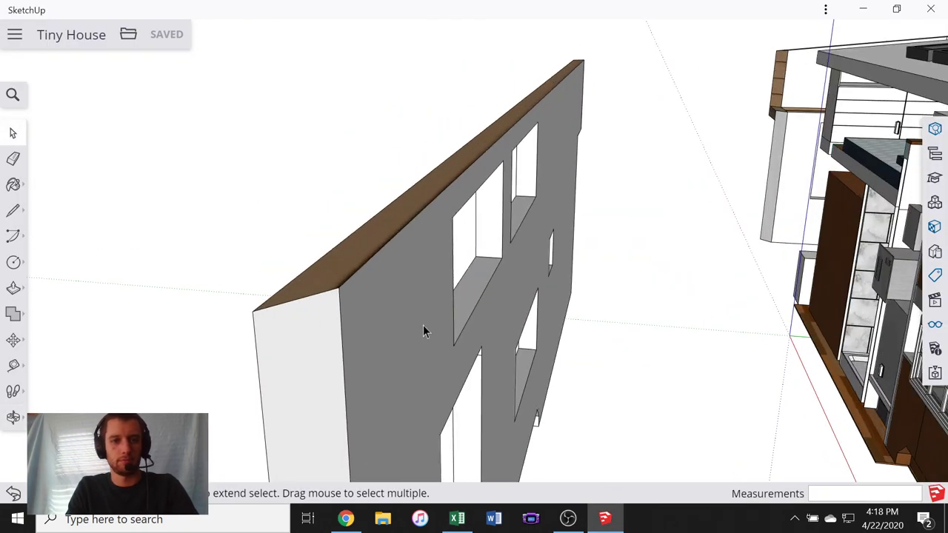
middle_drag(422, 325, 306, 260)
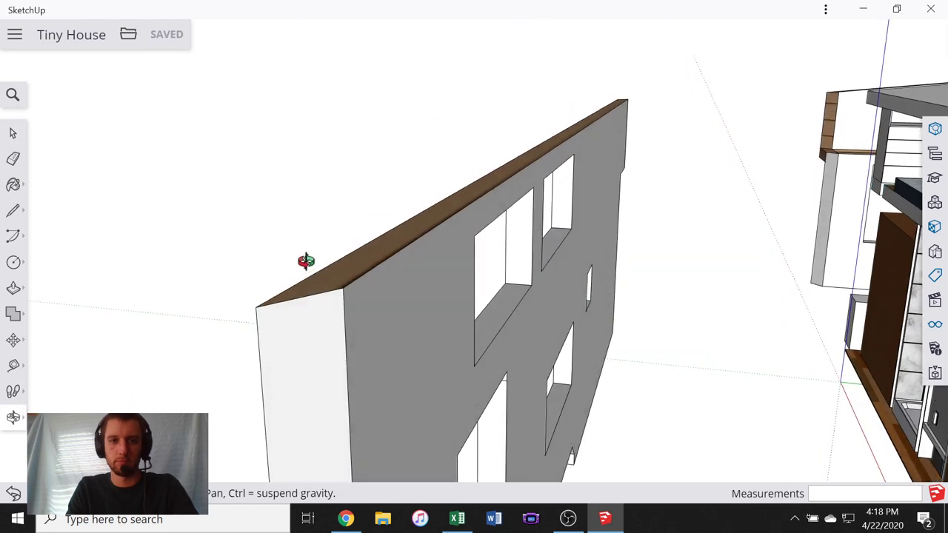
middle_drag(306, 261, 444, 353)
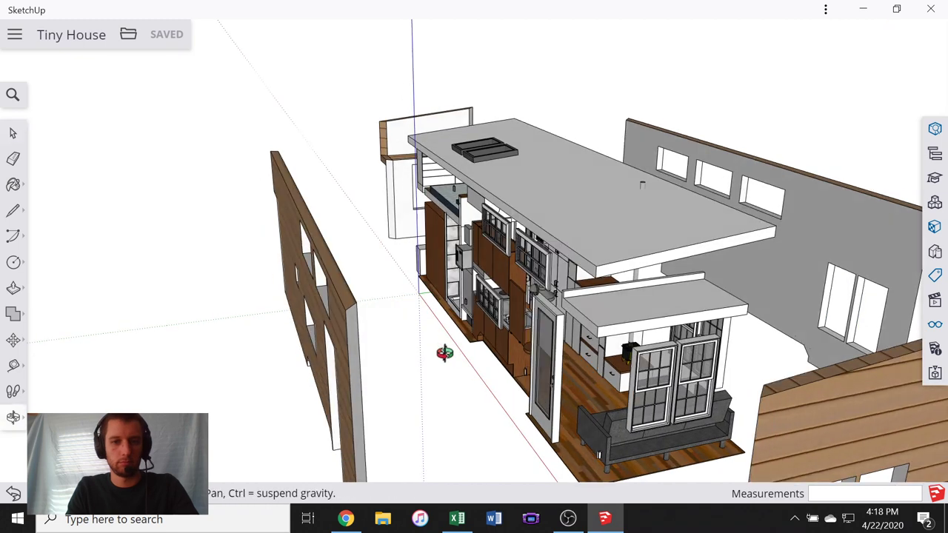
middle_drag(444, 353, 273, 271)
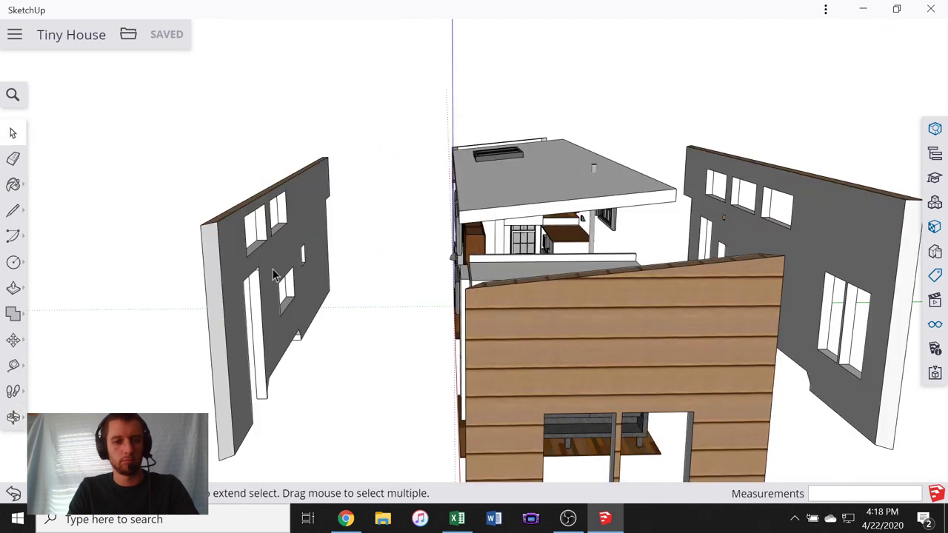
- Select the inner face of the detached south wall inside its group and show its entity info
scroll(274, 271, up, 3)
scroll(234, 264, up, 1)
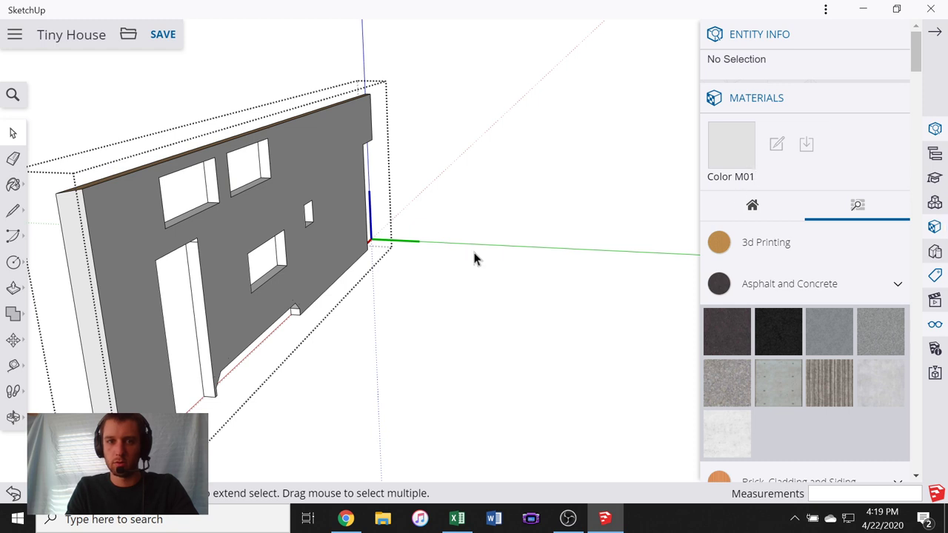
click(208, 257)
right_click(209, 257)
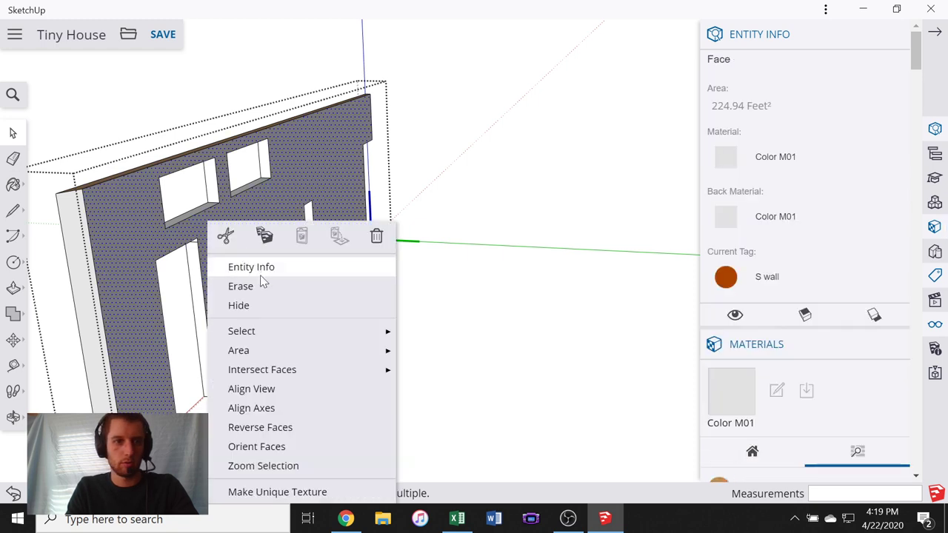
click(264, 268)
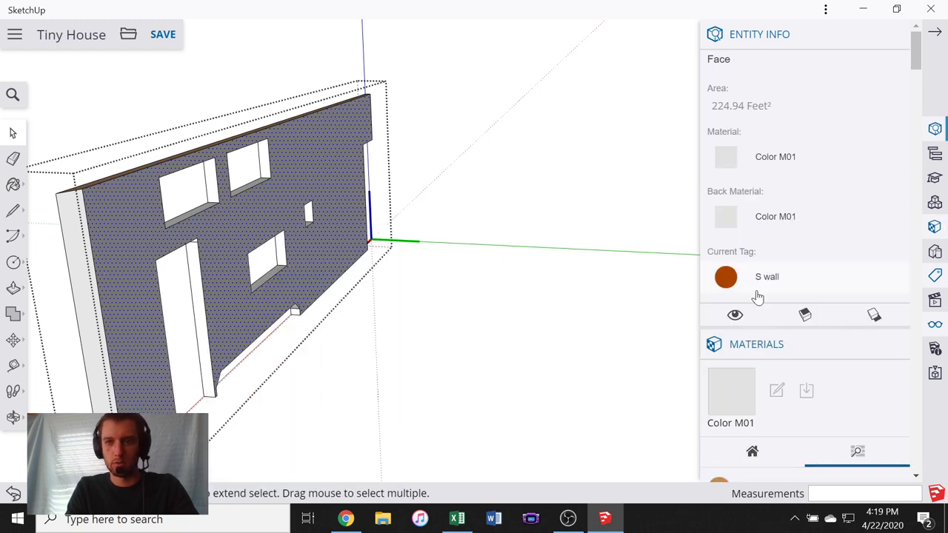
- Look through the model's tag list from the wall tags up to Untagged
click(934, 323)
scroll(659, 223, down, 5)
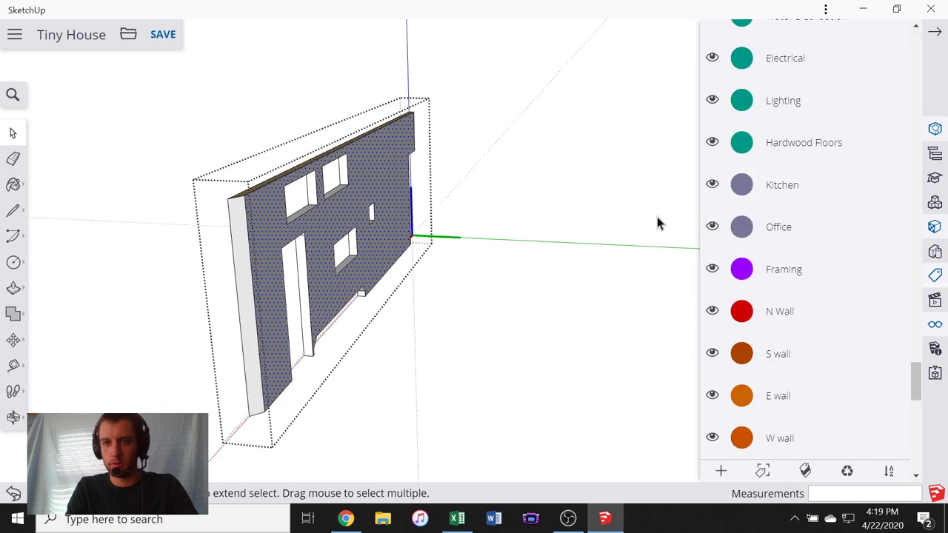
scroll(780, 242, up, 4)
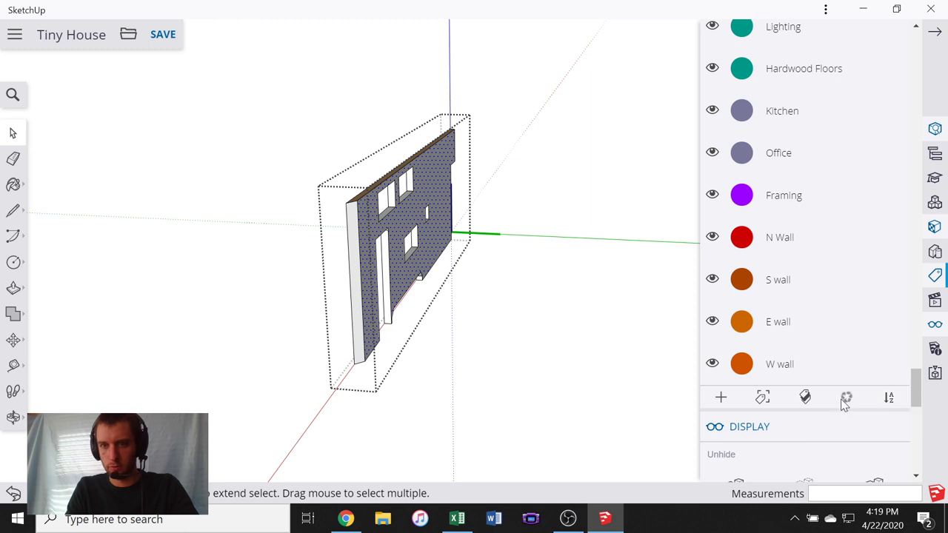
scroll(841, 402, down, 3)
scroll(821, 355, up, 7)
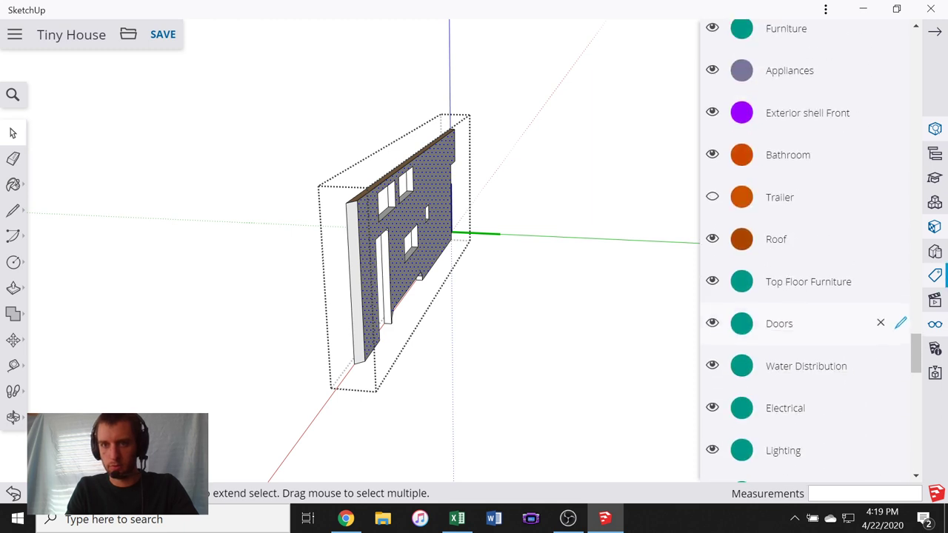
scroll(796, 325, down, 2)
scroll(806, 348, up, 4)
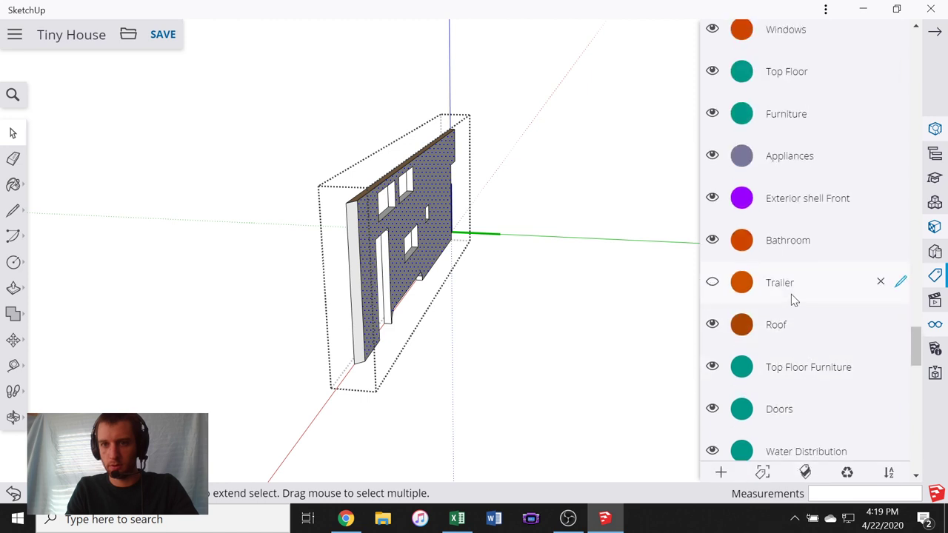
scroll(793, 299, up, 4)
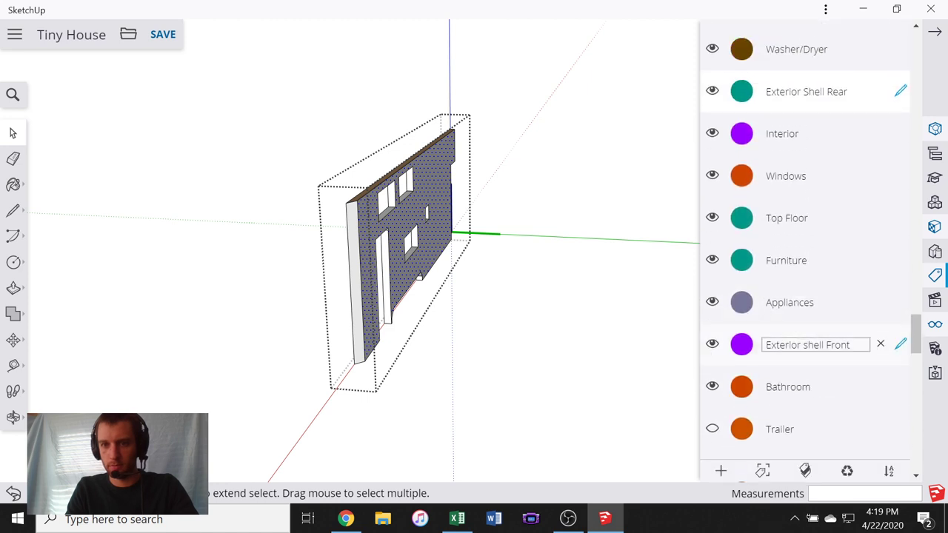
scroll(792, 307, up, 1)
scroll(814, 292, up, 3)
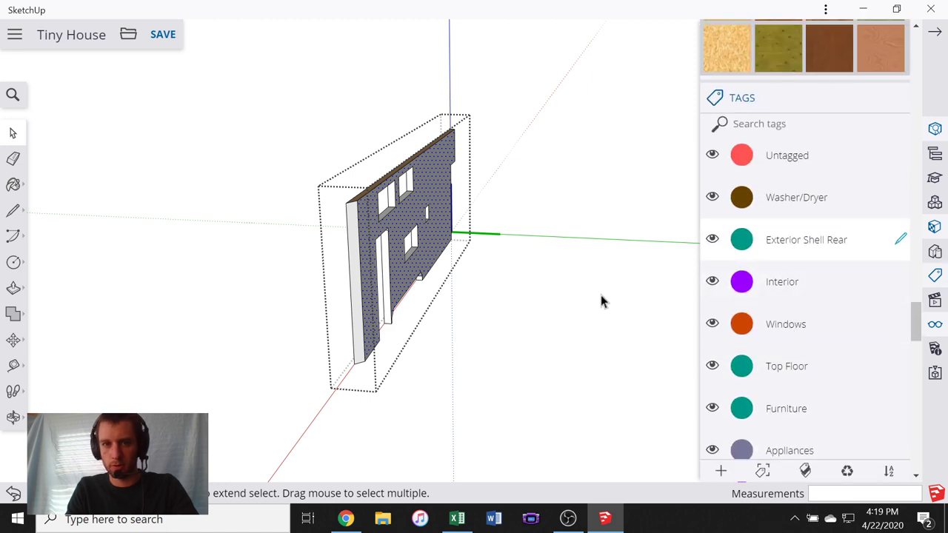
- Leave the wall's group and view the whole exploded house beside the tag list
click(589, 274)
middle_drag(584, 265, 537, 298)
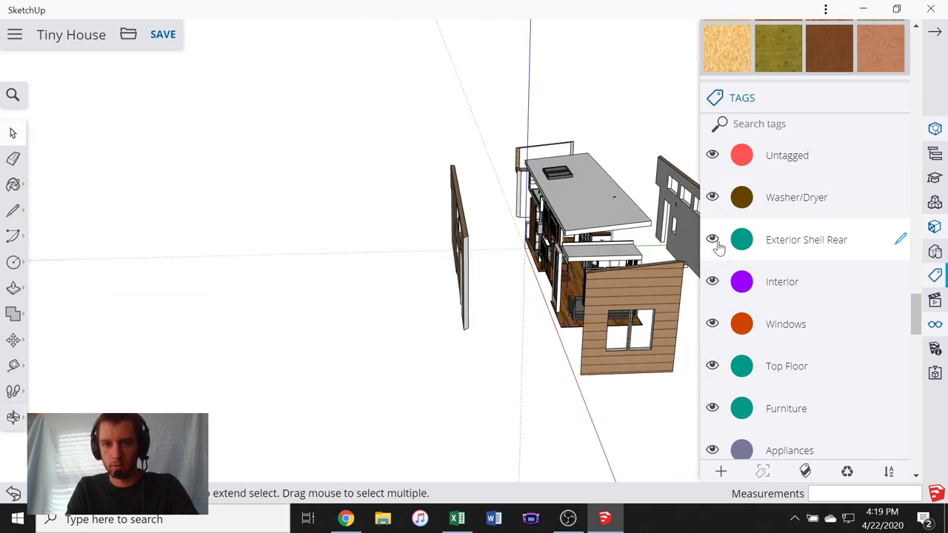
scroll(725, 246, up, 3)
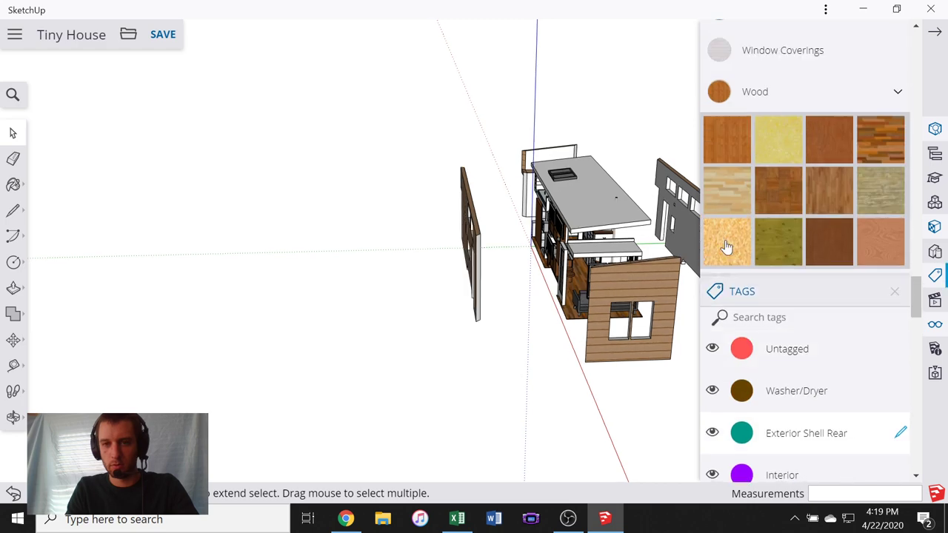
- Make S wall the active tag and view the mitered end of the detached south wall up close
scroll(726, 247, down, 3)
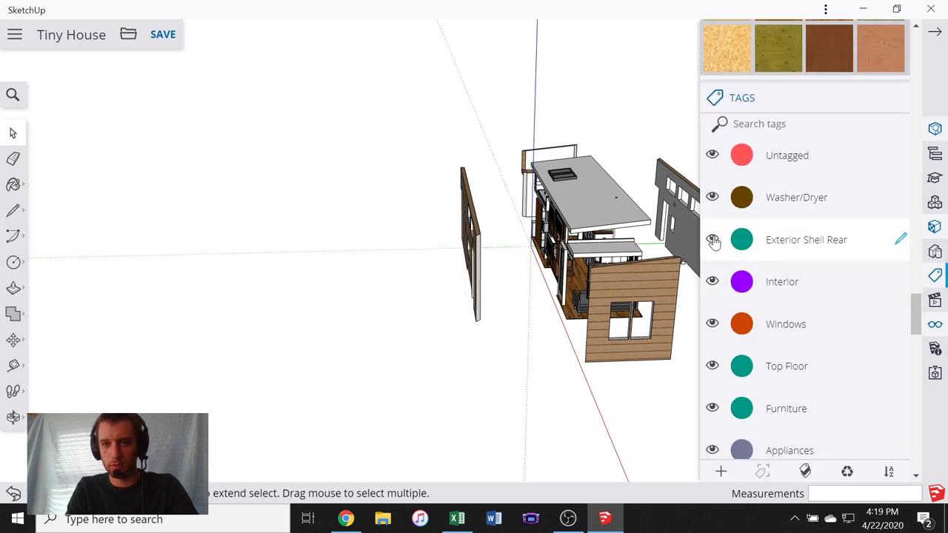
scroll(787, 263, down, 15)
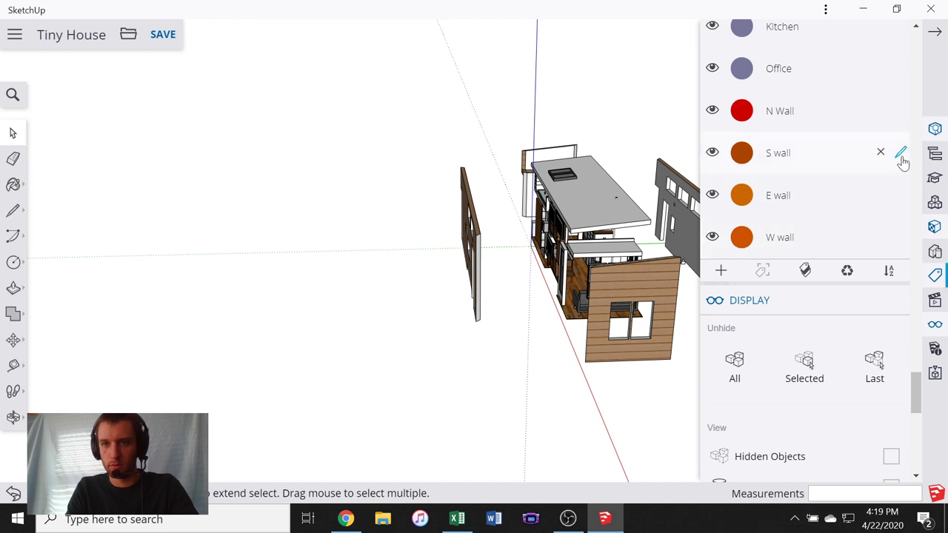
click(901, 154)
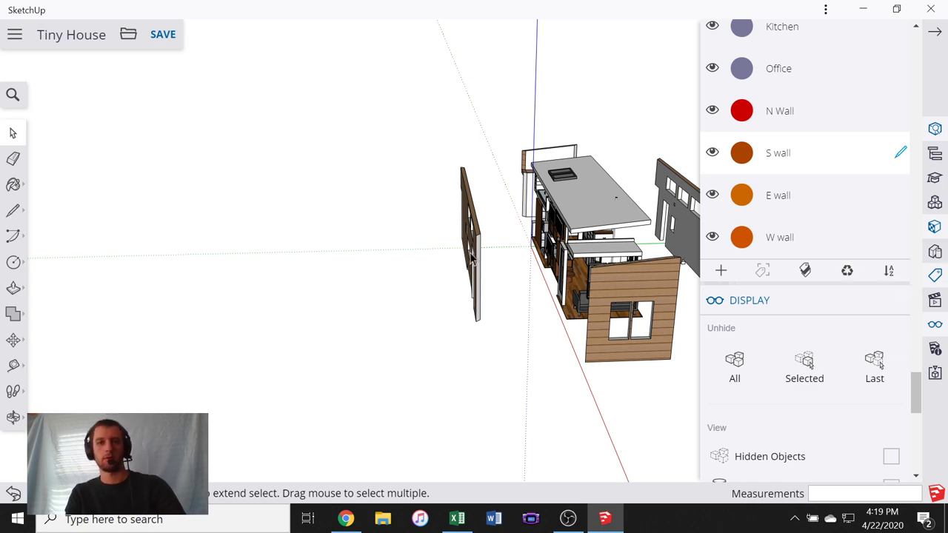
scroll(487, 246, up, 5)
middle_drag(486, 252, 424, 256)
scroll(419, 292, up, 5)
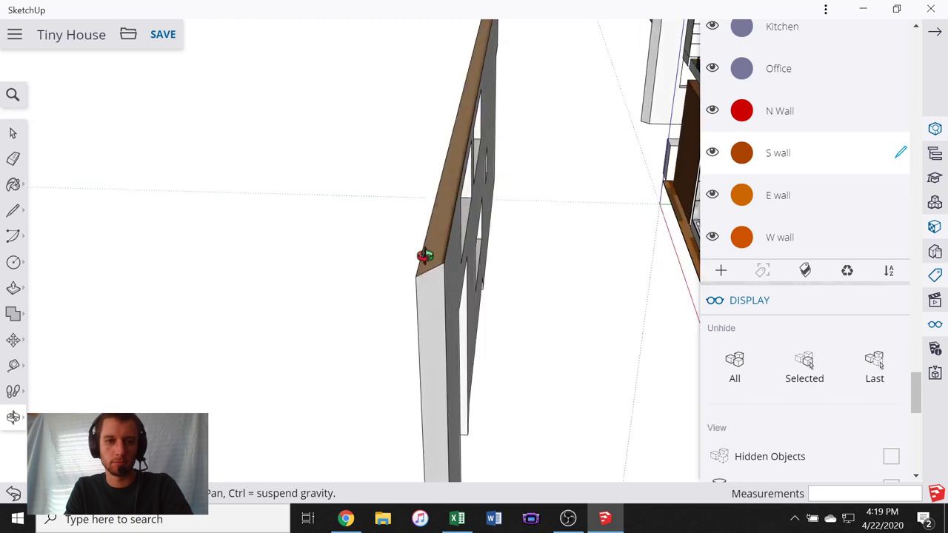
- Switch to Chrome and search the web for "making a house corner" in a new tab
click(853, 8)
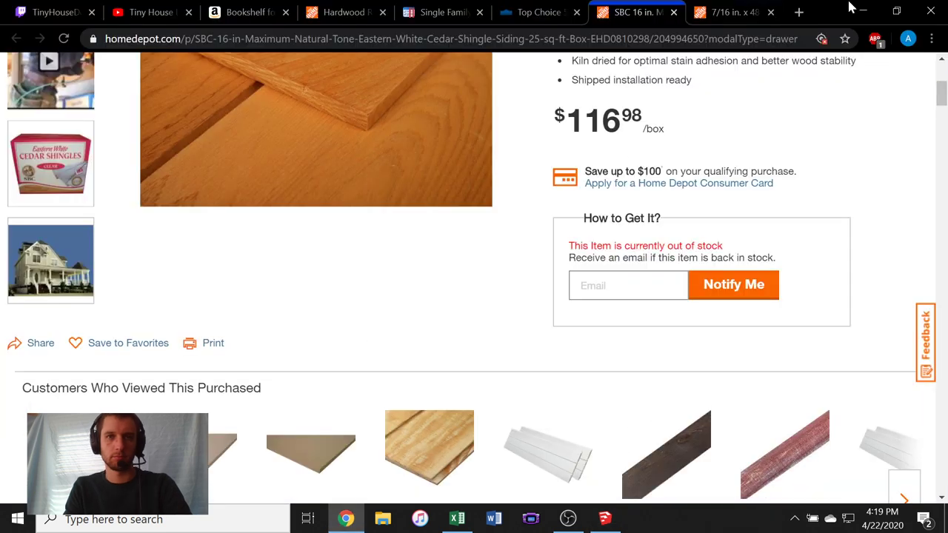
click(799, 12)
text(making )
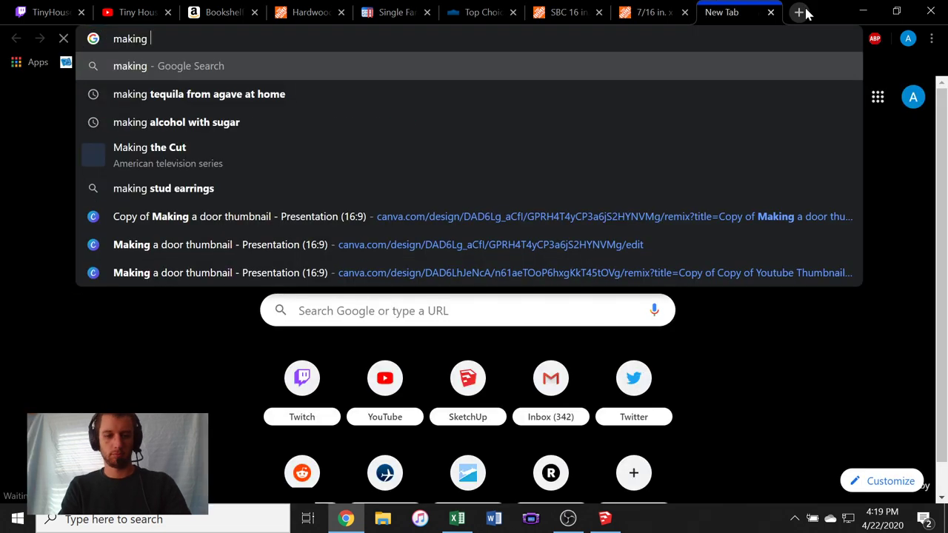
text(a corner)
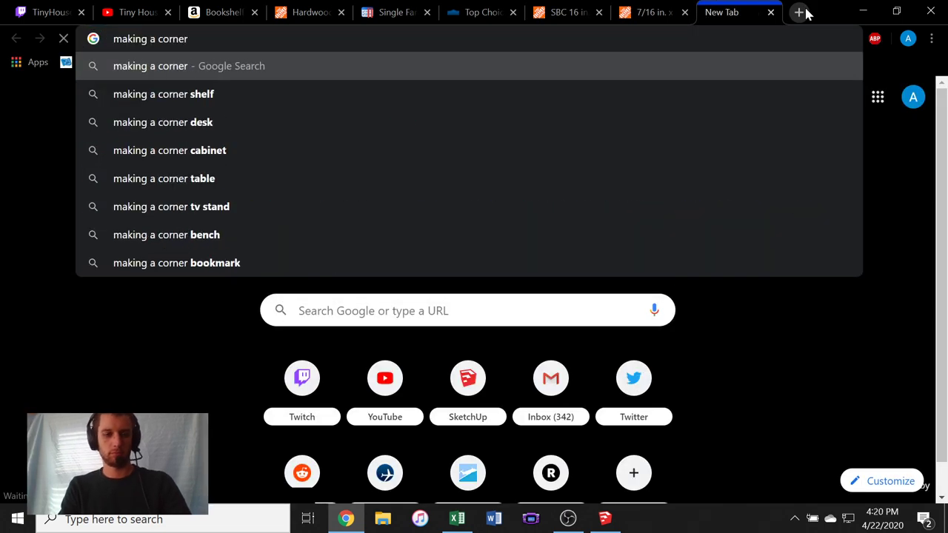
key(BackSpace)
key(BackSpace)
key(BackSpace)
key(BackSpace)
key(BackSpace)
key(BackSpace)
key(BackSpace)
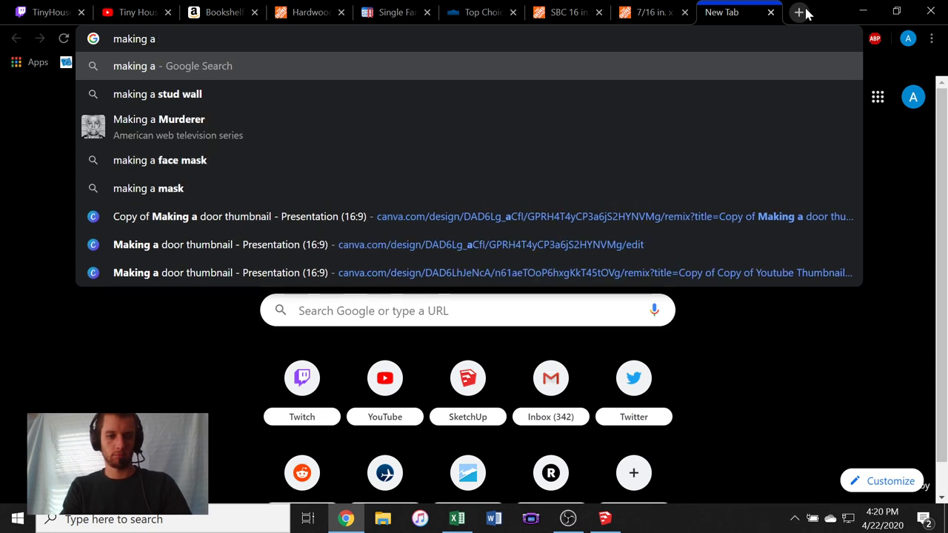
text(house corner)
key(Return)
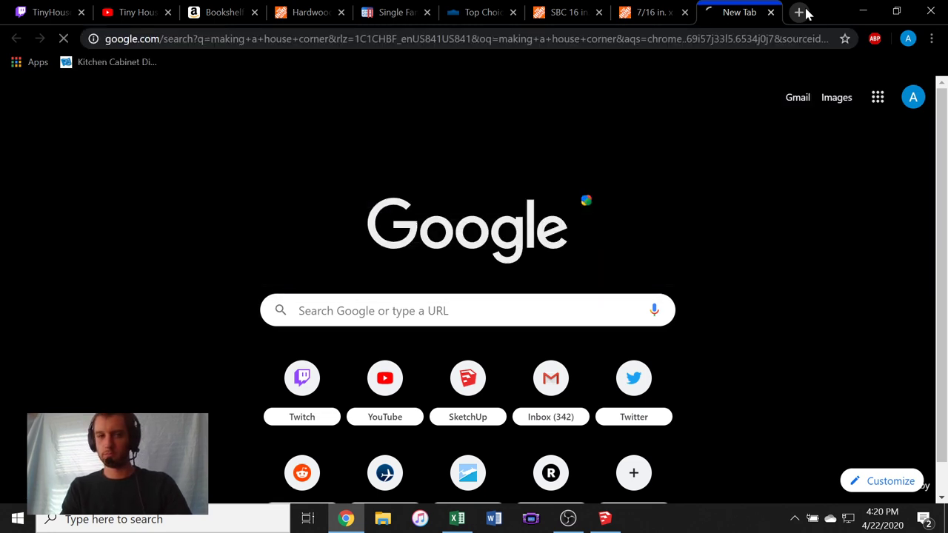
- Open the Extreme How To "Complete Guide To Framing Corners" article and look through its corner framing diagrams down to Diagram 4
scroll(395, 219, down, 2)
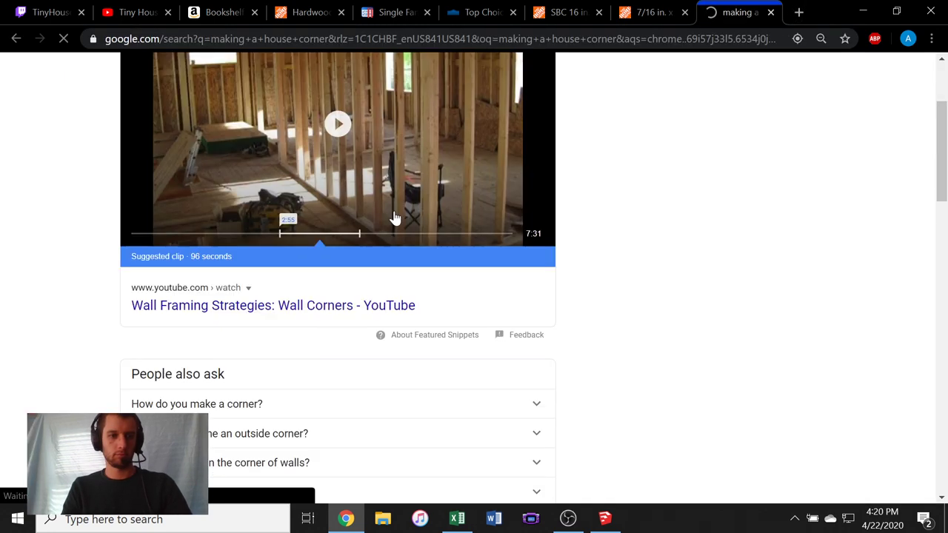
scroll(394, 219, down, 4)
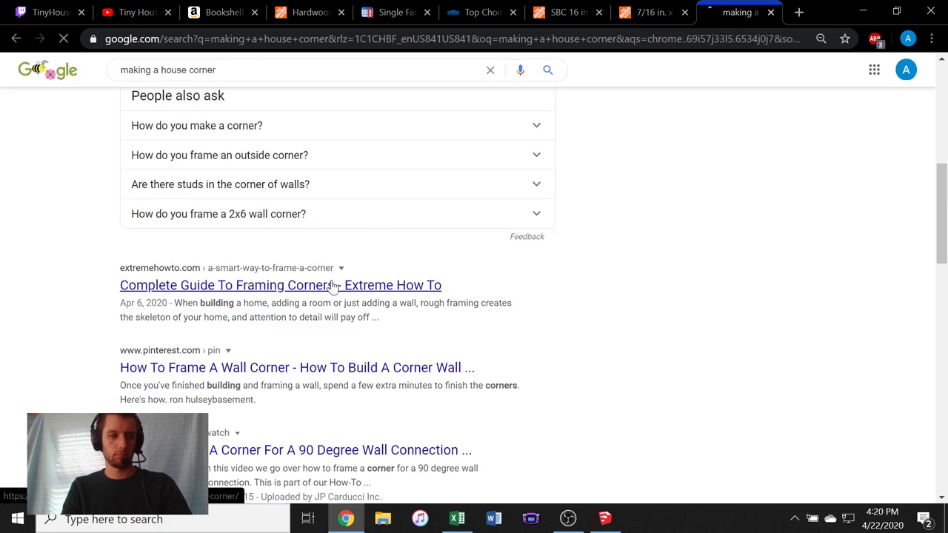
click(332, 287)
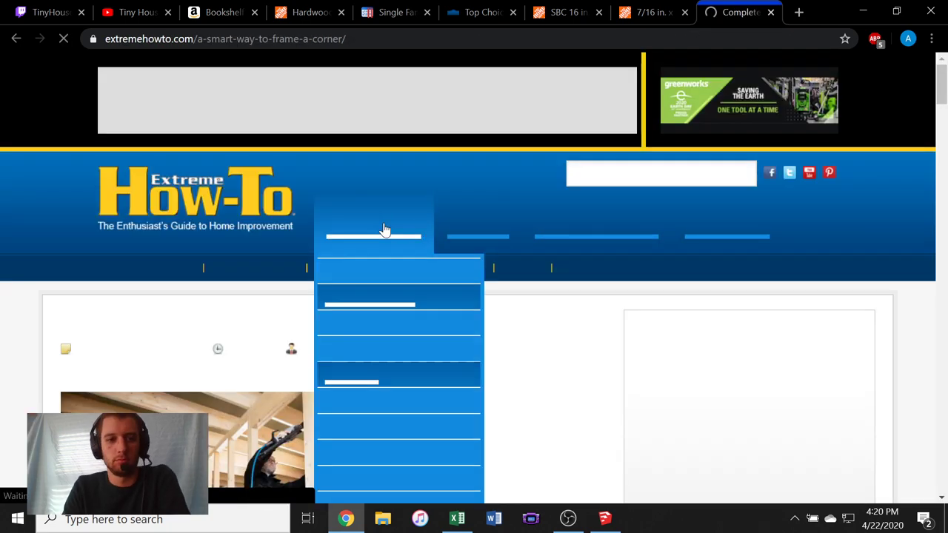
scroll(384, 230, down, 15)
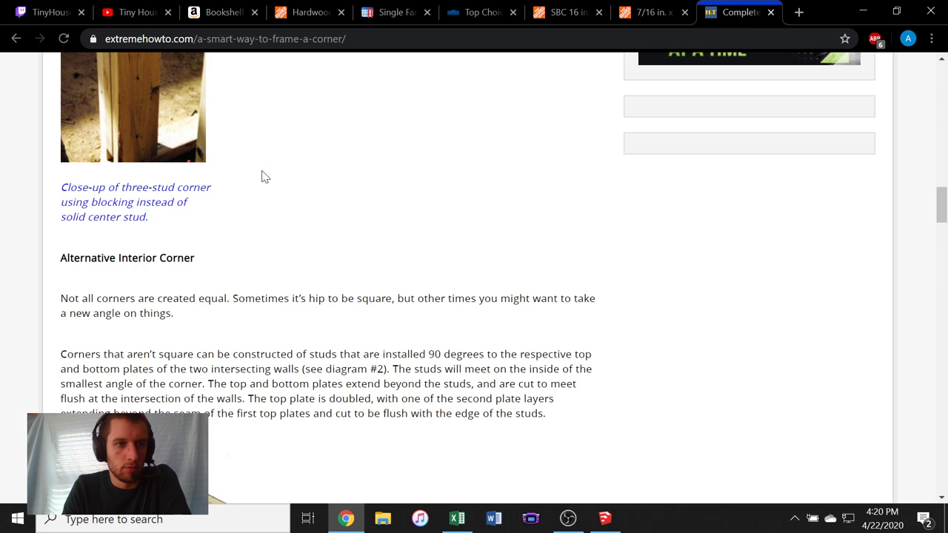
scroll(266, 177, down, 4)
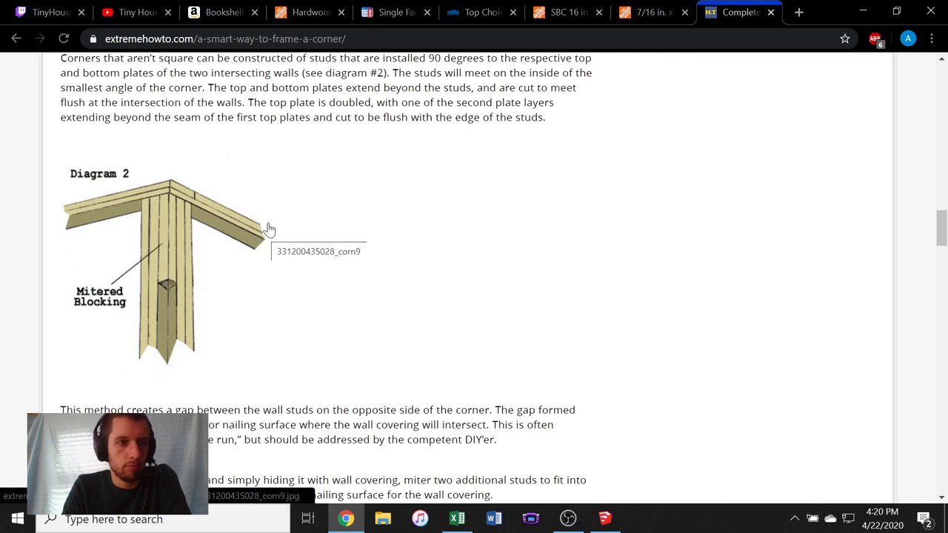
scroll(268, 229, down, 5)
scroll(268, 224, down, 6)
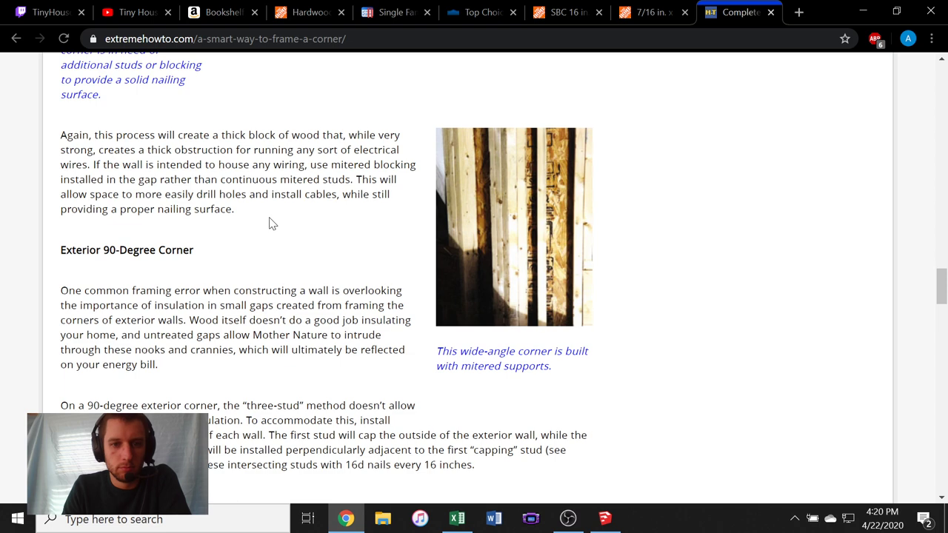
scroll(271, 223, down, 6)
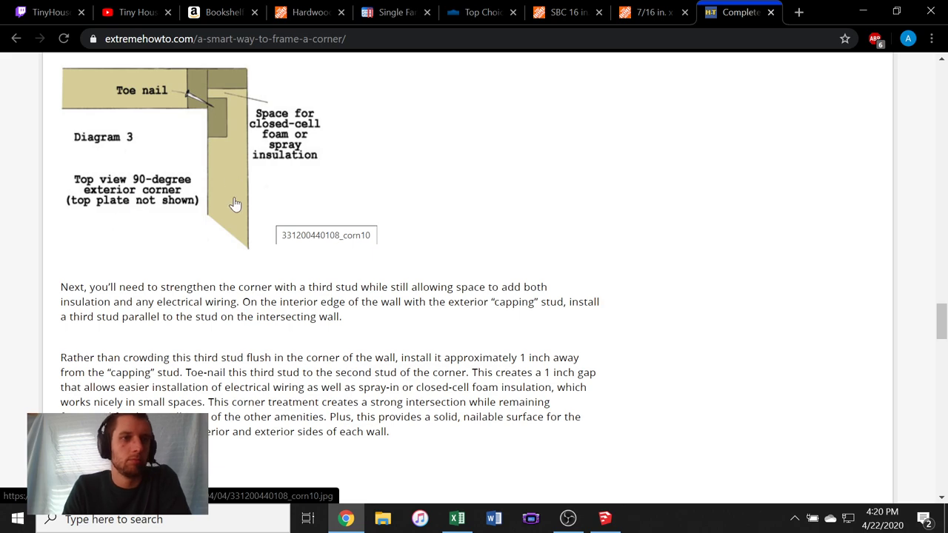
scroll(244, 187, down, 1)
scroll(305, 194, down, 10)
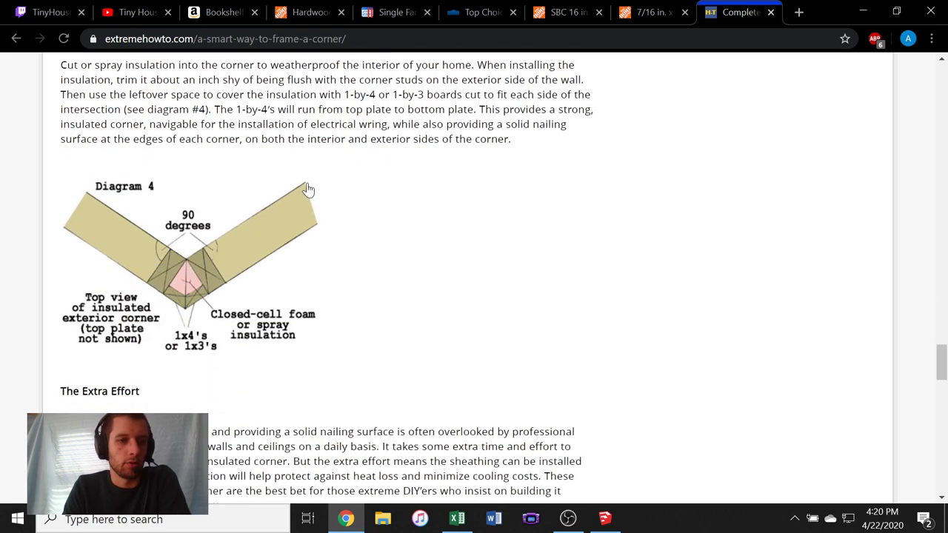
- Go back to the Exterior 90-Degree Corner section and study its instructions together with Diagram 3
scroll(305, 192, up, 15)
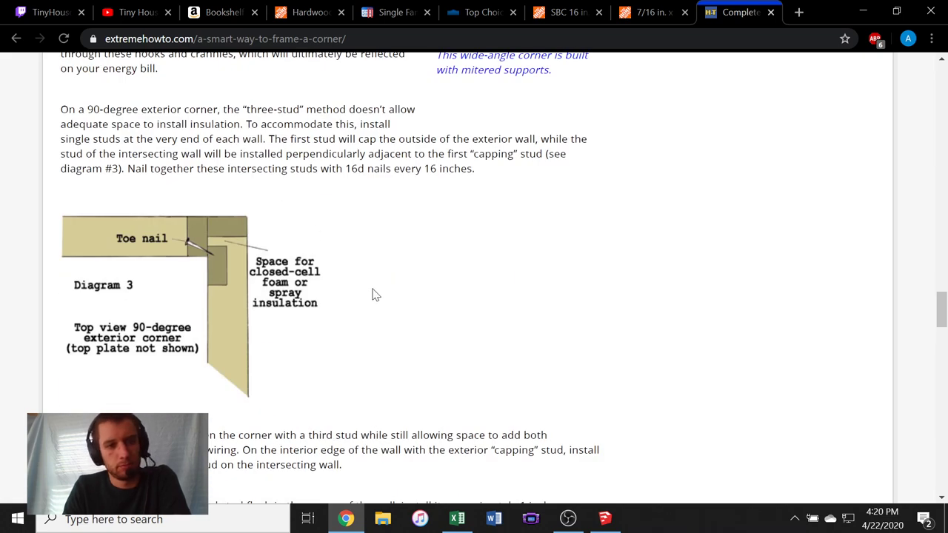
scroll(374, 295, up, 4)
scroll(374, 295, down, 2)
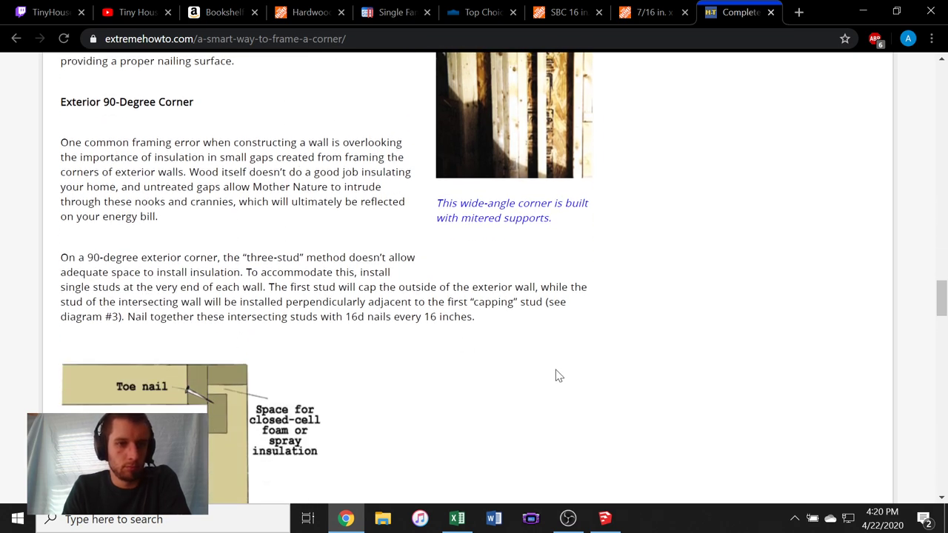
scroll(558, 376, down, 1)
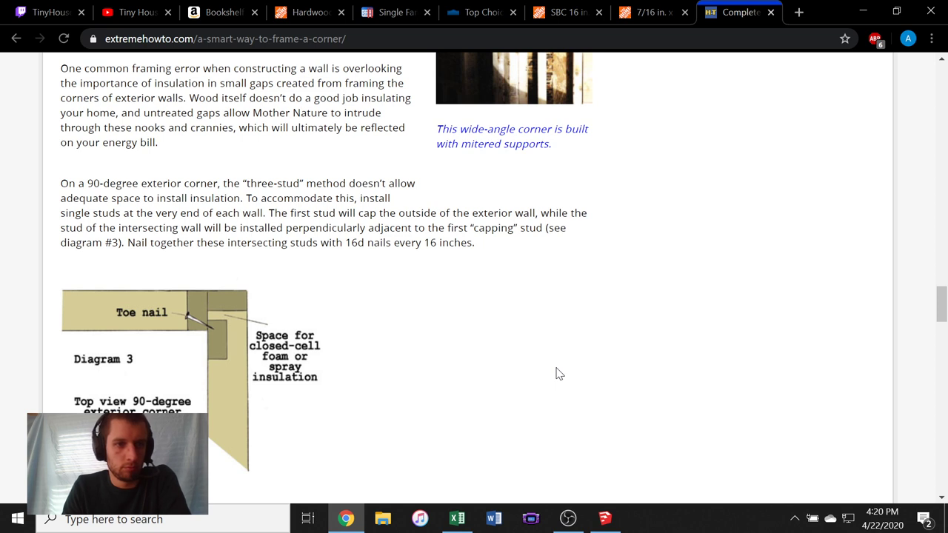
scroll(558, 373, down, 1)
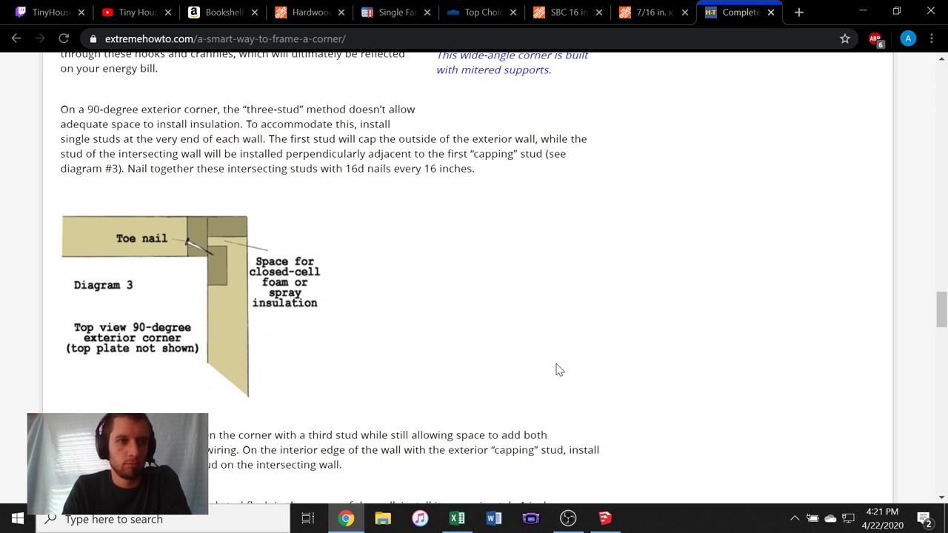
scroll(559, 370, down, 4)
scroll(558, 370, up, 3)
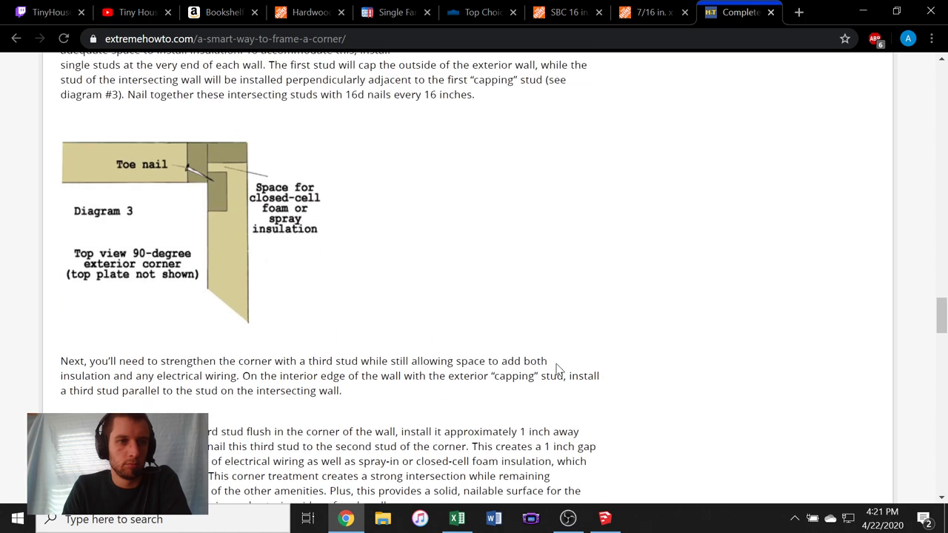
scroll(559, 369, up, 1)
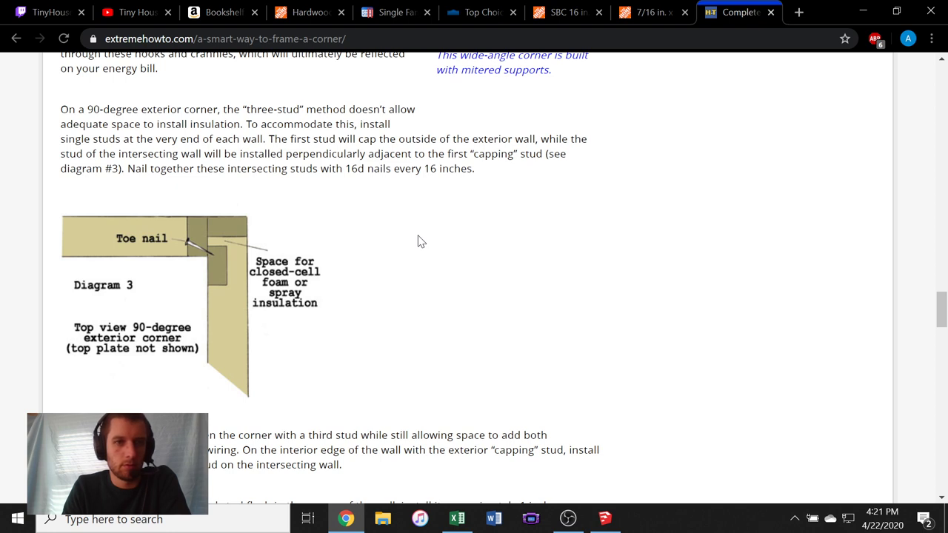
scroll(418, 241, up, 4)
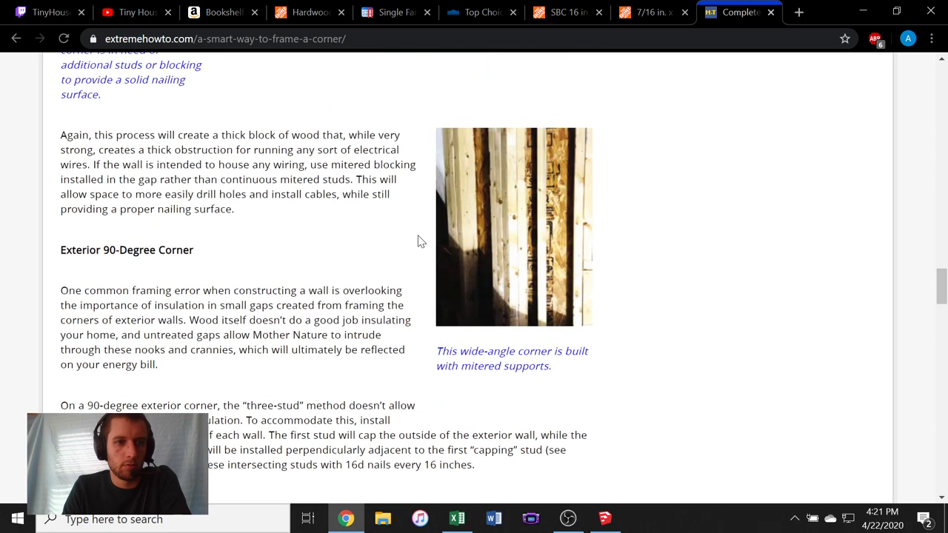
scroll(416, 240, down, 2)
scroll(416, 241, down, 2)
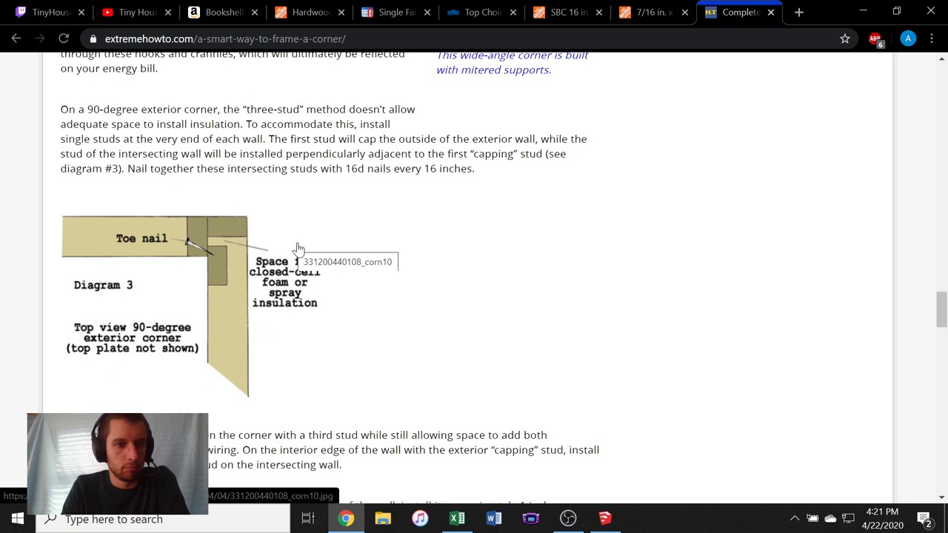
scroll(300, 252, down, 2)
- Switch to SketchUp and examine how the ends of the detached walls are cut at the house corners
click(605, 518)
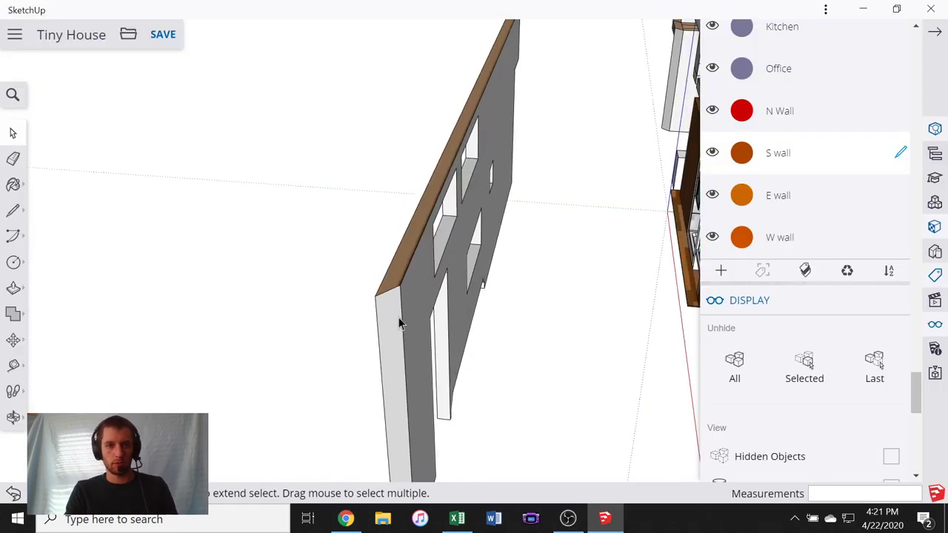
scroll(397, 318, down, 10)
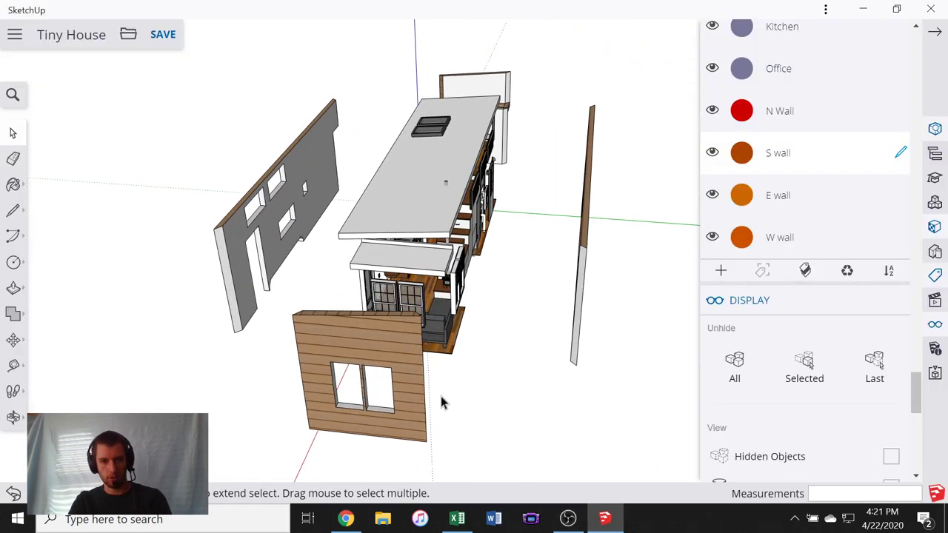
scroll(357, 303, up, 3)
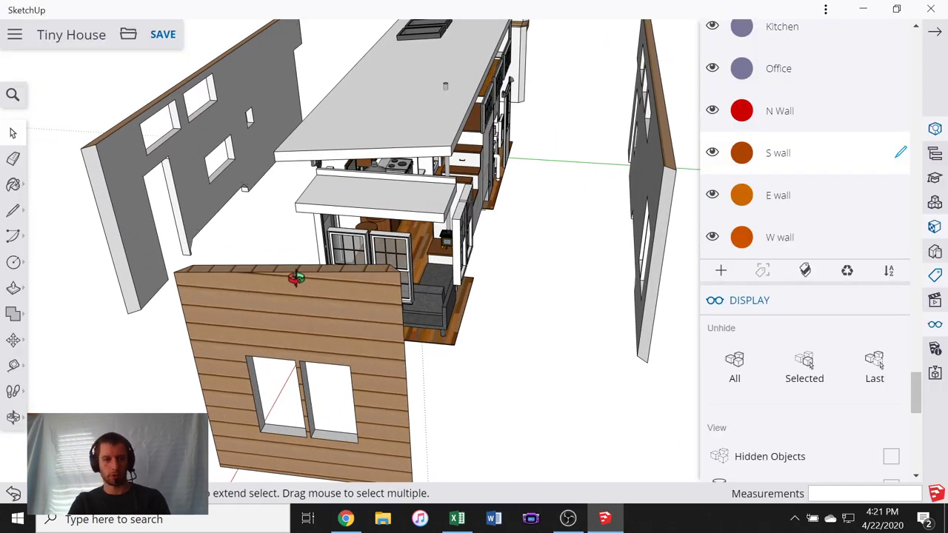
middle_drag(296, 278, 358, 386)
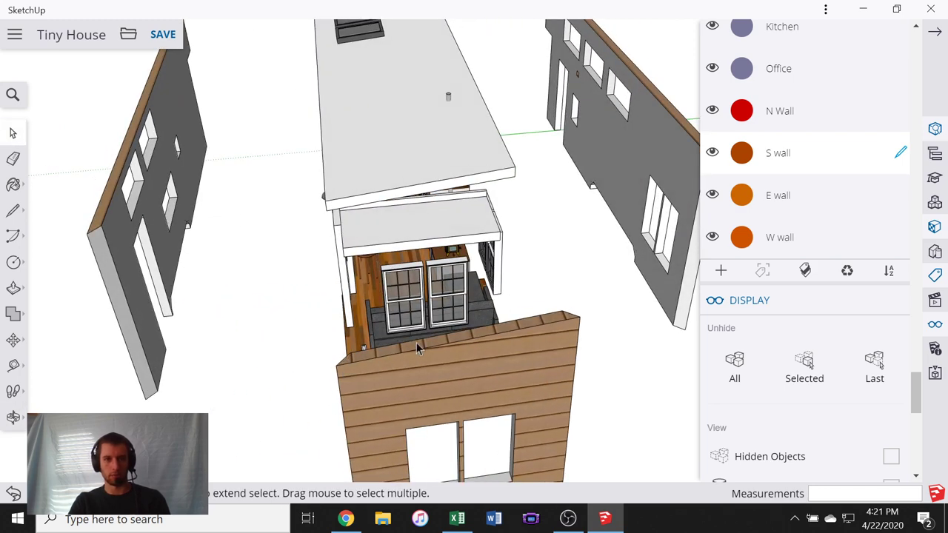
scroll(111, 222, up, 5)
scroll(177, 211, down, 5)
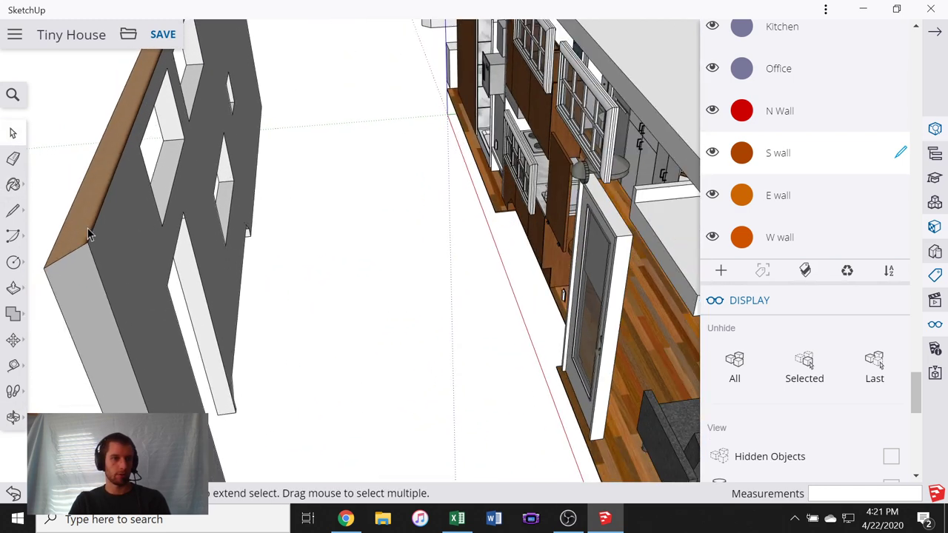
mouse_move(167, 175)
middle_down()
mouse_move(207, 95)
mouse_move(228, 161)
middle_up()
scroll(232, 353, up, 4)
scroll(169, 352, up, 4)
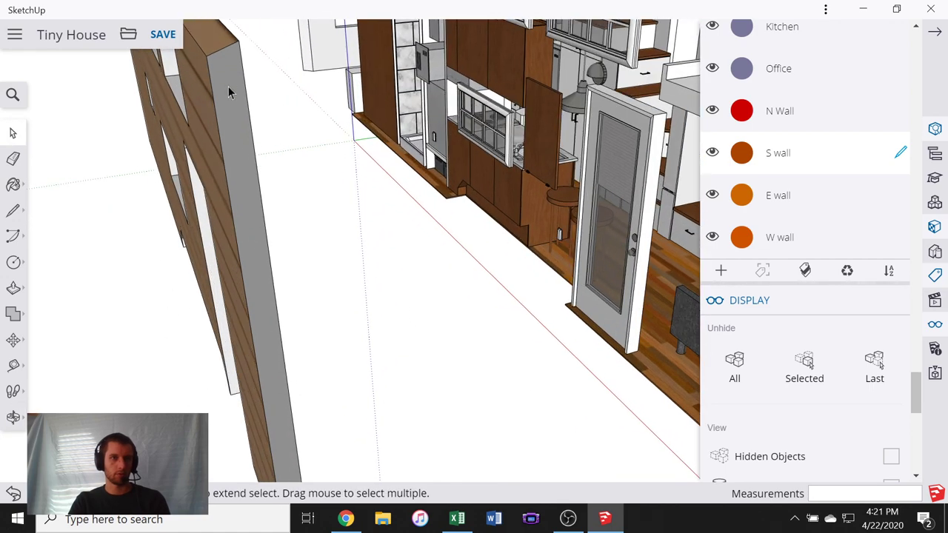
mouse_move(230, 94)
middle_down()
mouse_move(309, 165)
mouse_move(411, 209)
mouse_move(280, 225)
middle_up()
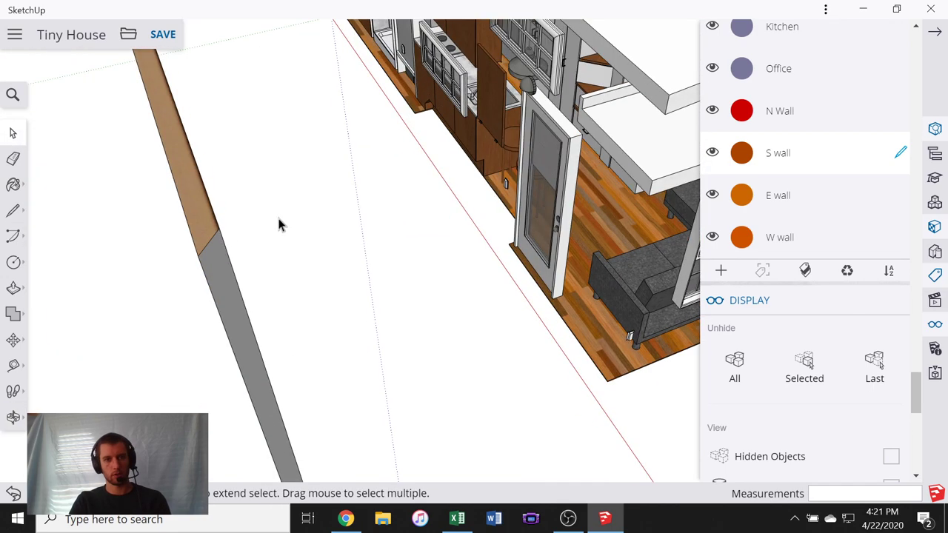
scroll(227, 153, down, 6)
mouse_move(227, 152)
middle_down()
mouse_move(138, 236)
mouse_move(415, 247)
middle_up()
scroll(136, 235, up, 4)
middle_drag(525, 218, 450, 217)
scroll(484, 94, down, 6)
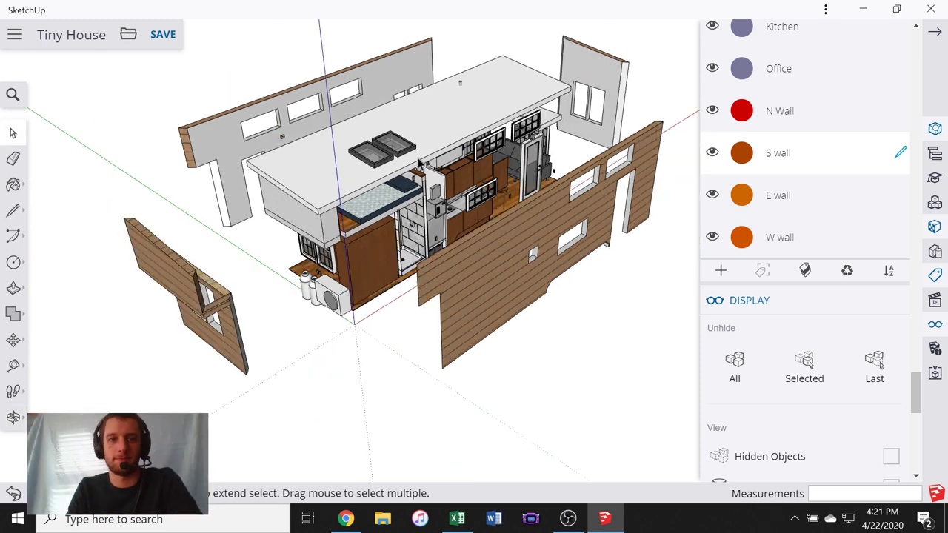
middle_drag(484, 93, 476, 144)
scroll(494, 130, up, 8)
click(508, 146)
double_click(494, 207)
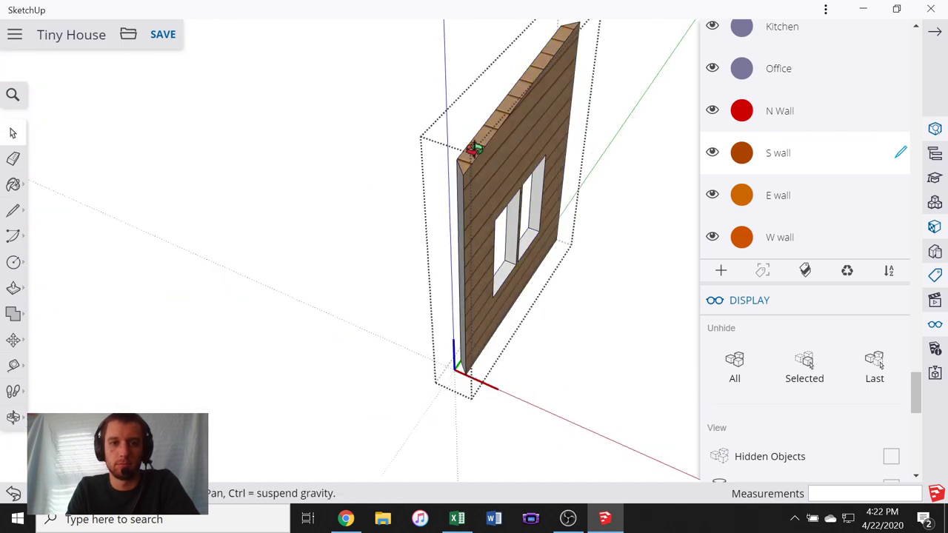
scroll(486, 222, up, 5)
key(l)
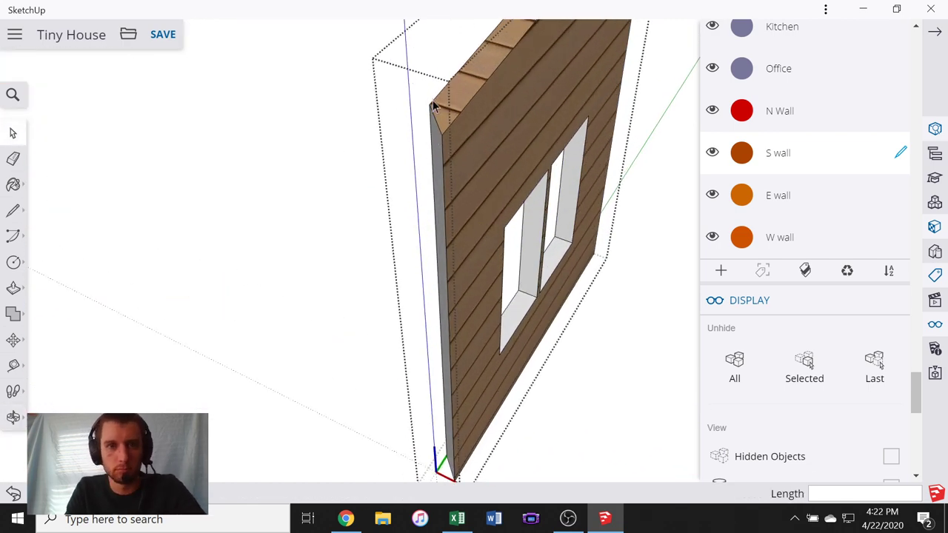
middle_drag(465, 370, 470, 121)
scroll(469, 121, down, 5)
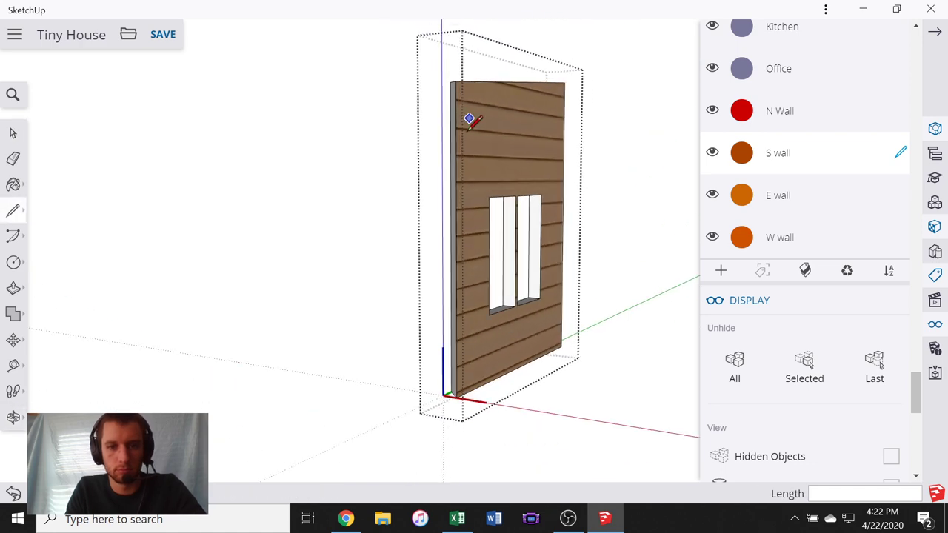
middle_drag(467, 414, 482, 320)
scroll(480, 320, up, 3)
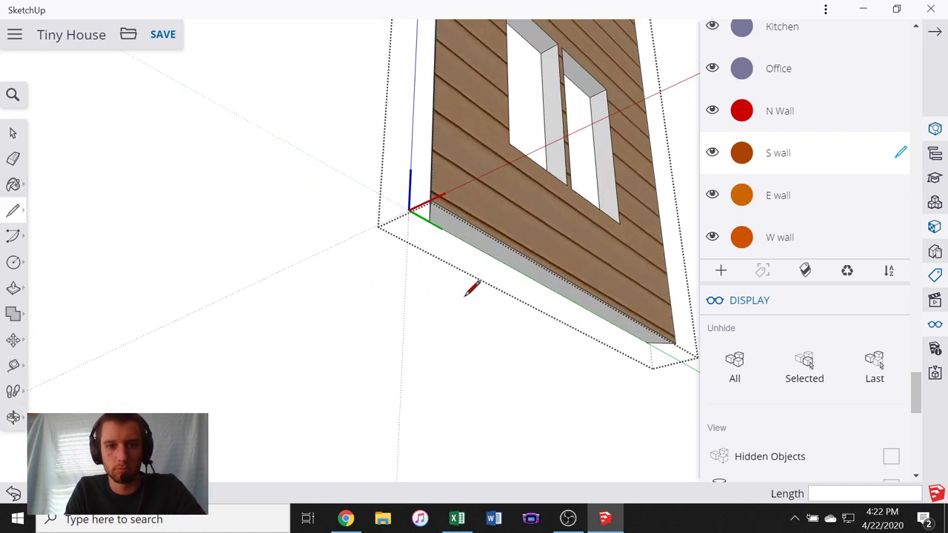
mouse_move(427, 230)
middle_down()
mouse_move(310, 199)
mouse_move(331, 201)
middle_up()
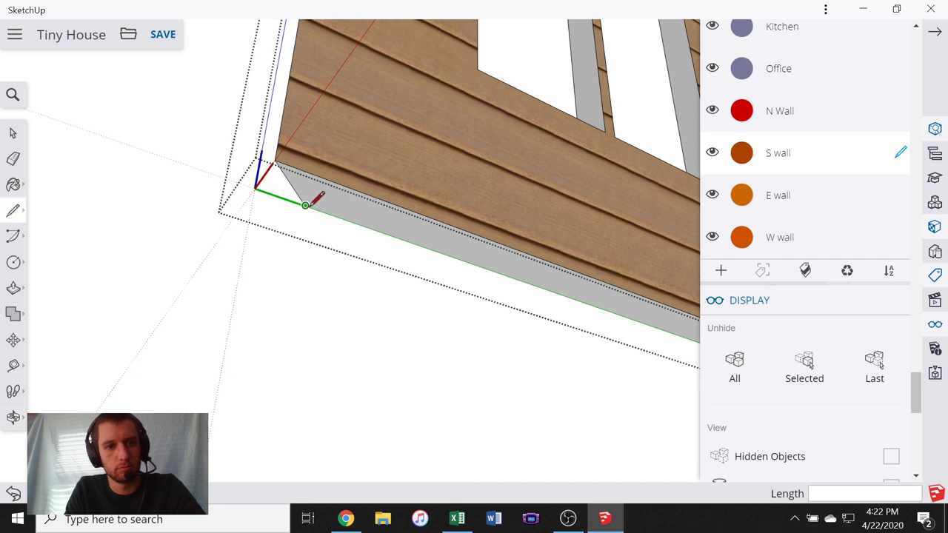
click(305, 205)
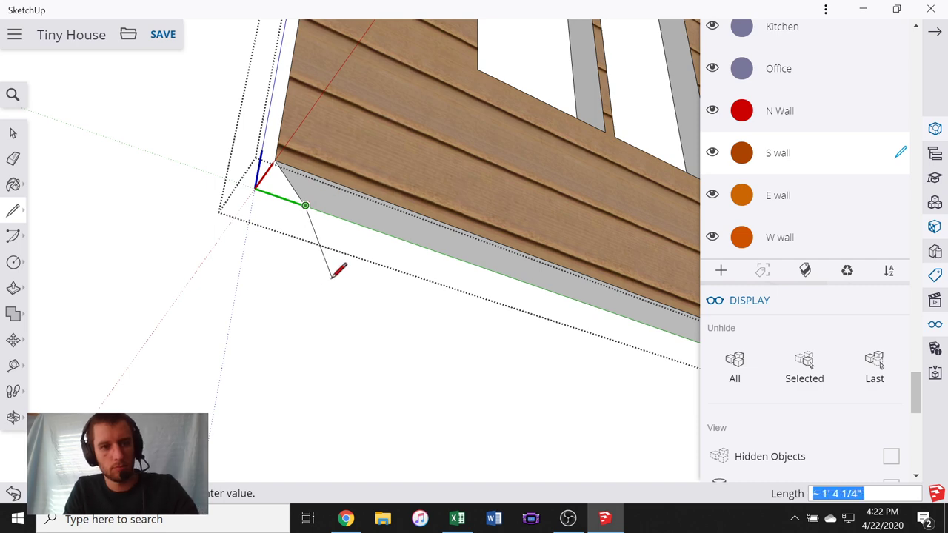
key(Escape)
scroll(267, 218, down, 3)
middle_drag(271, 219, 178, 254)
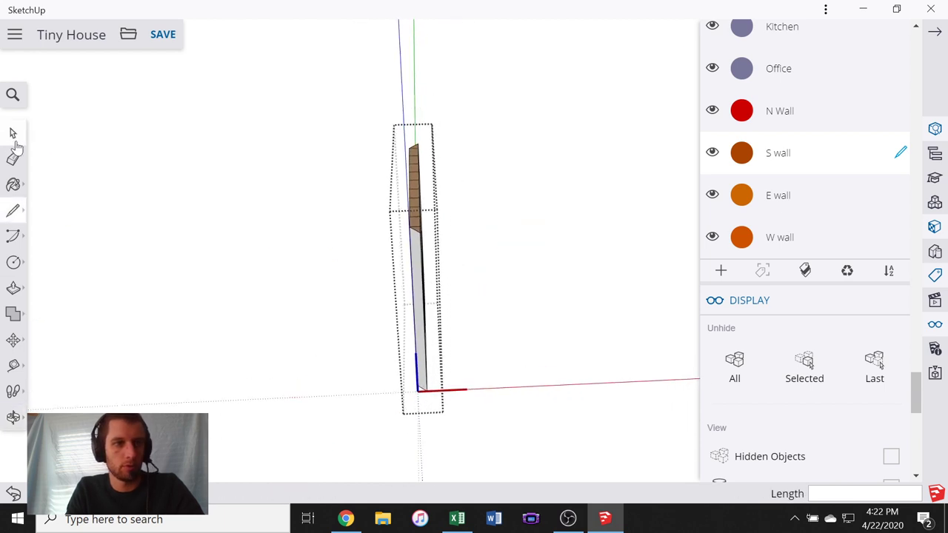
click(12, 137)
click(509, 226)
- Open the long wood-clad wall with the notched lower corner for editing
scroll(523, 217, down, 3)
middle_drag(390, 294, 291, 368)
scroll(341, 333, down, 5)
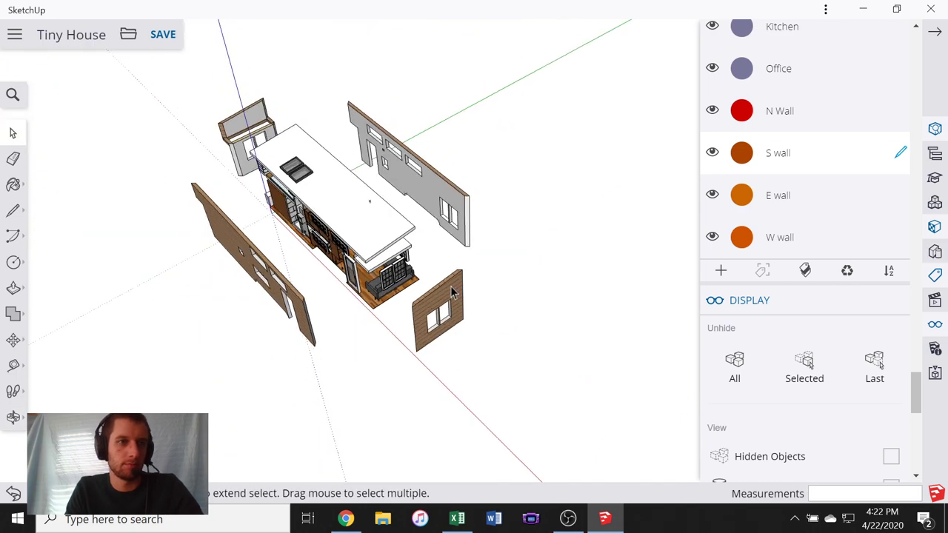
scroll(115, 195, up, 3)
middle_drag(209, 200, 394, 383)
scroll(259, 331, up, 3)
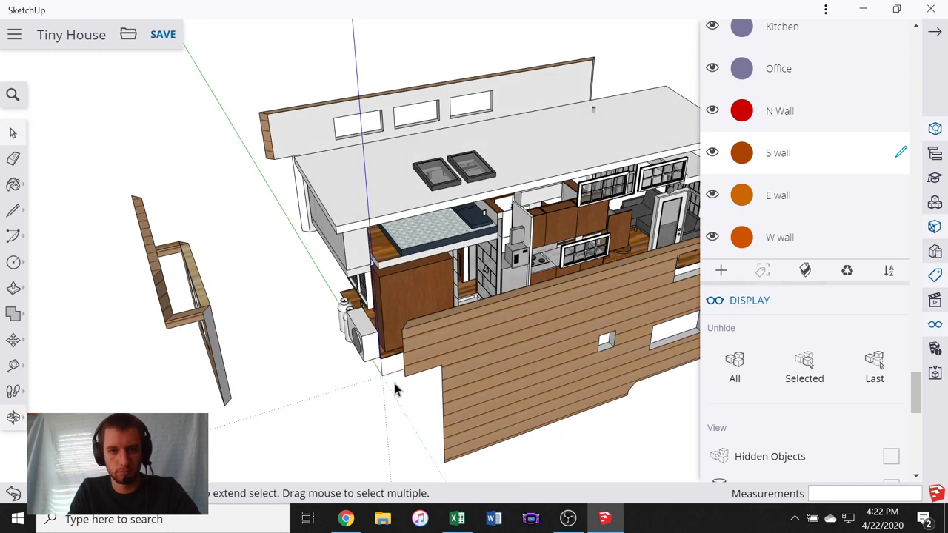
scroll(436, 335, up, 3)
double_click(439, 335)
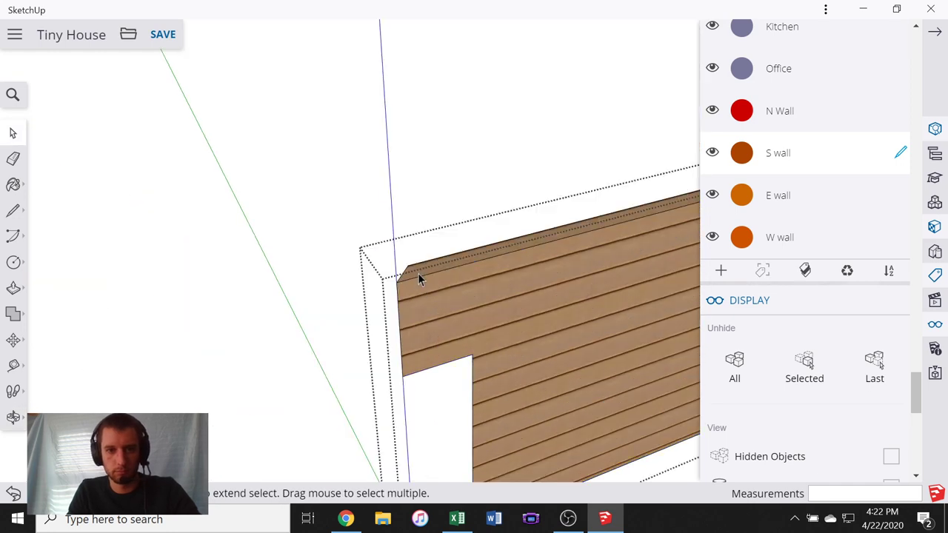
scroll(417, 271, up, 3)
key(l)
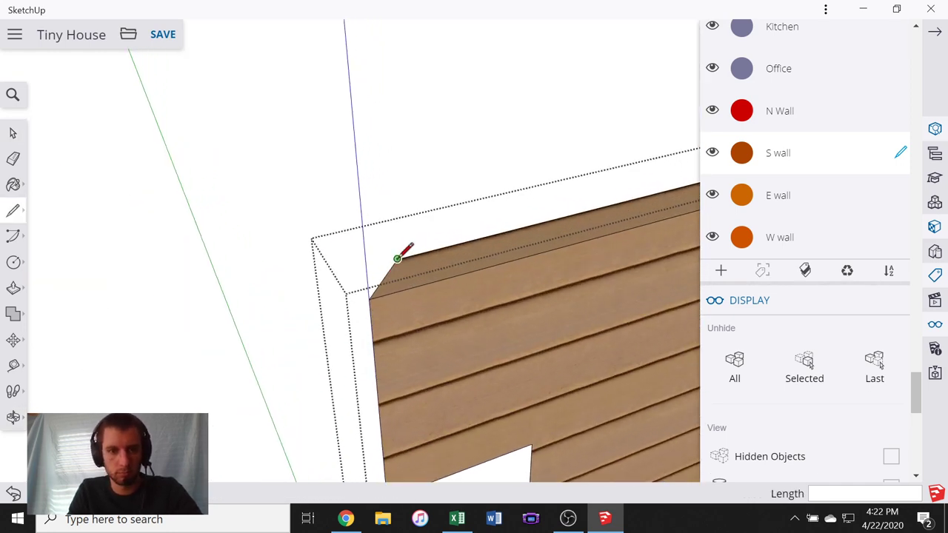
click(397, 259)
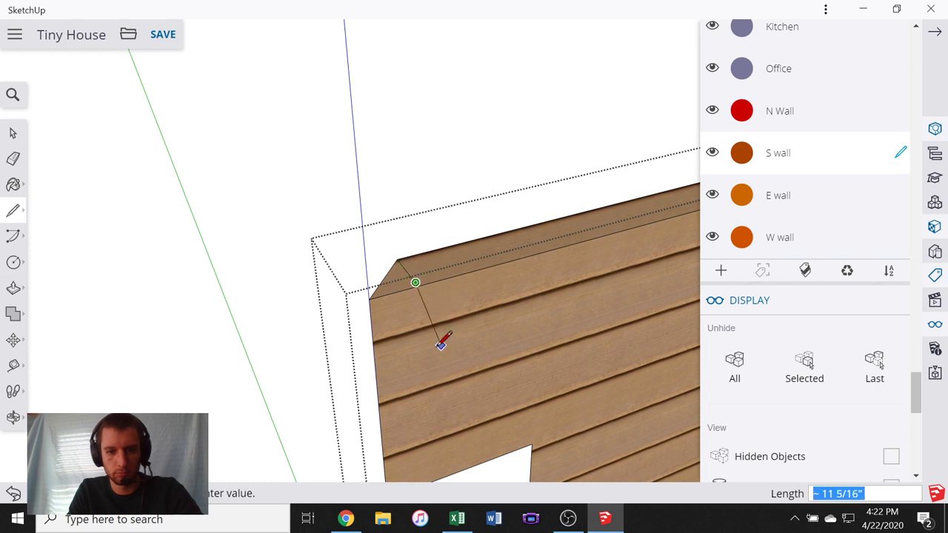
key(p)
click(402, 294)
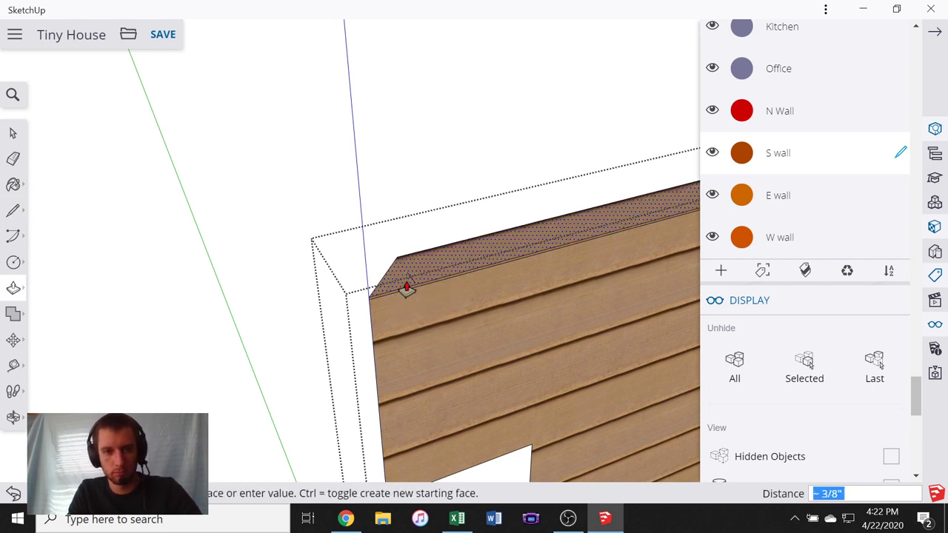
click(412, 287)
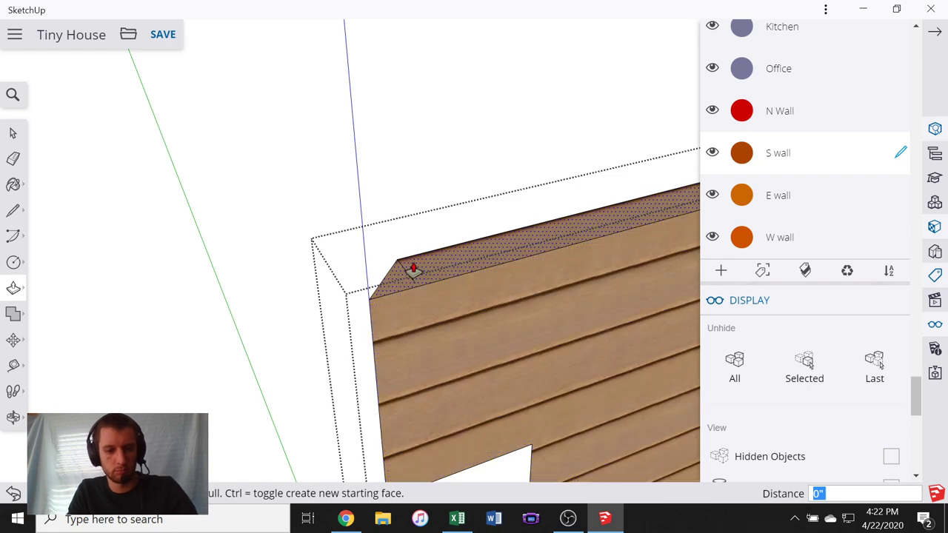
key(l)
click(397, 260)
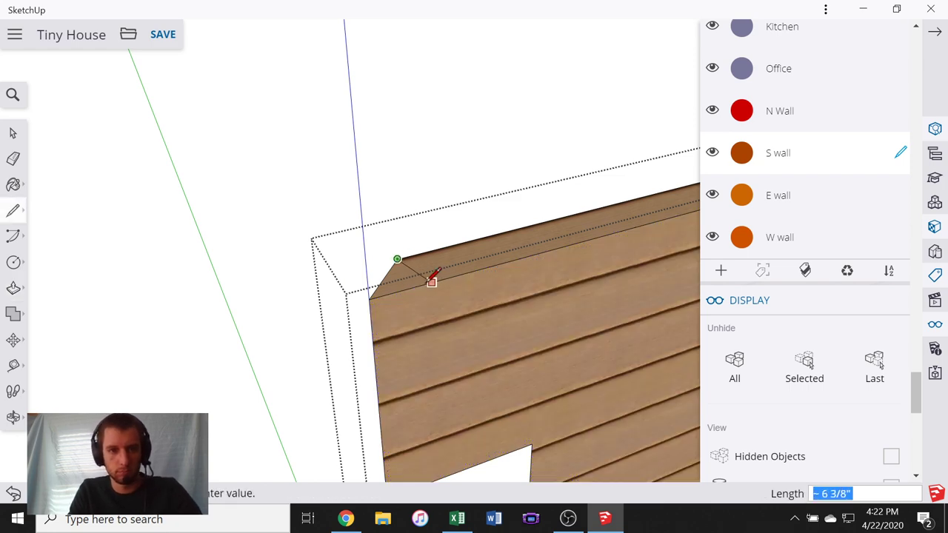
scroll(417, 281, up, 3)
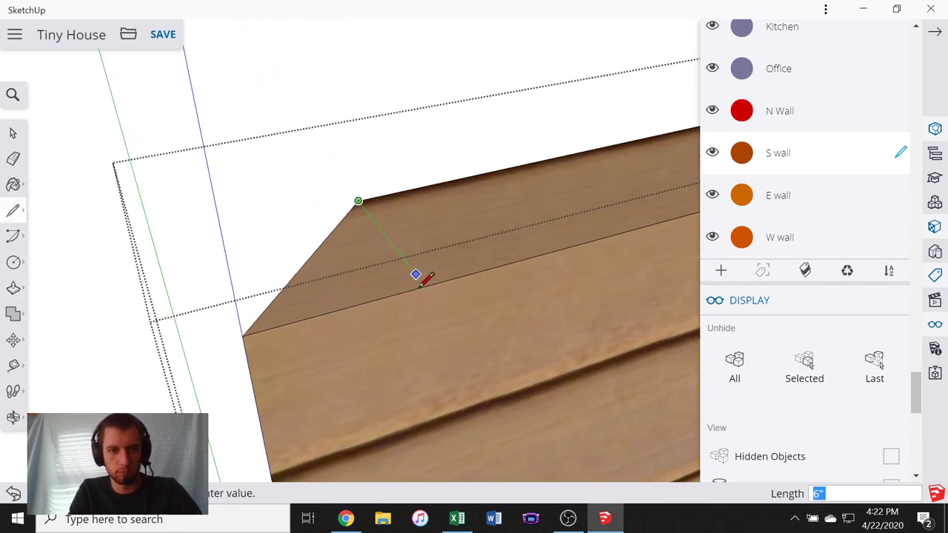
middle_drag(419, 286, 660, 269)
scroll(659, 270, up, 3)
scroll(466, 309, down, 3)
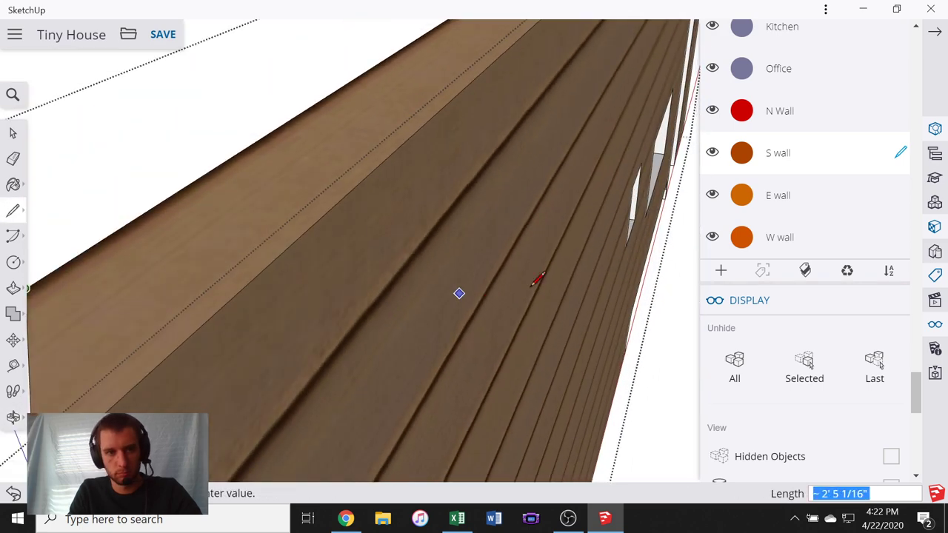
scroll(531, 286, down, 4)
middle_drag(485, 270, 444, 276)
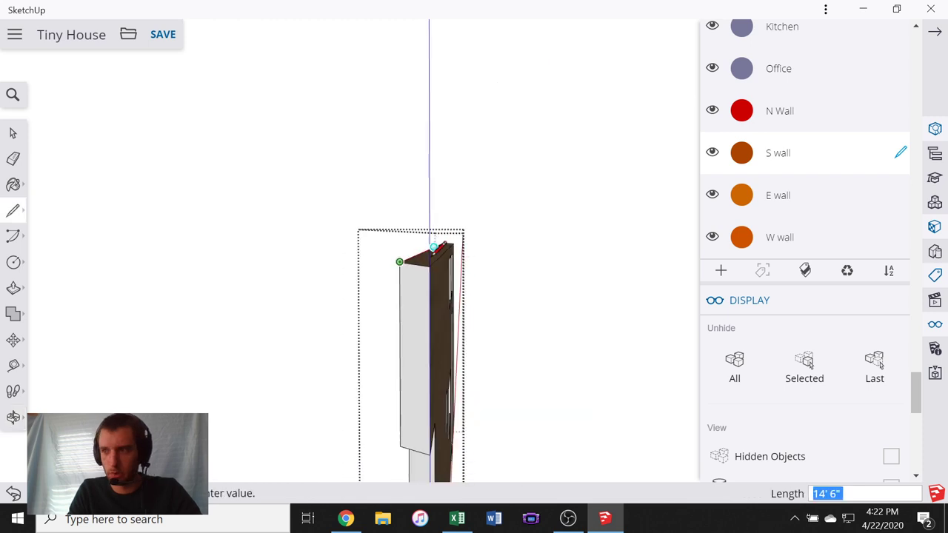
click(13, 132)
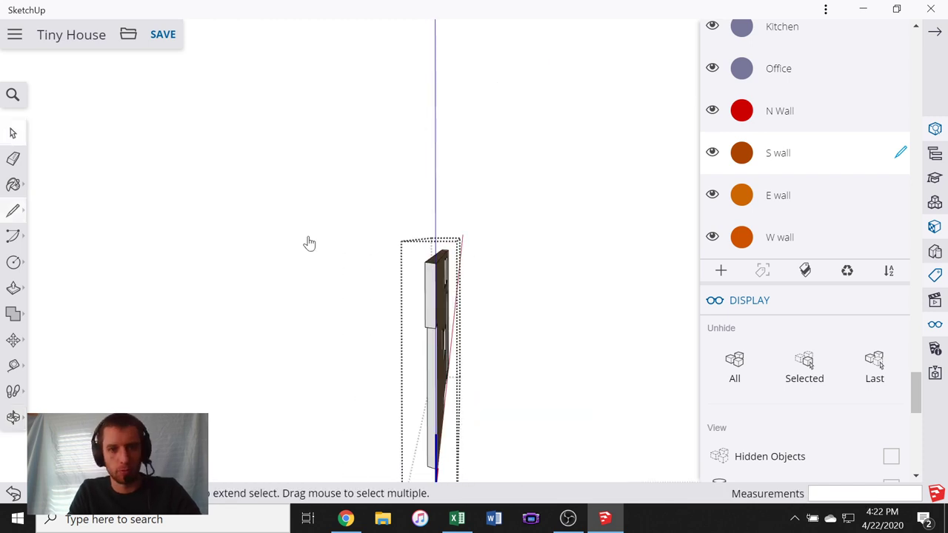
- Push/pull the triangular tip on the notch's underside upward 2' 11" to cut off the wall's mitered end
middle_drag(437, 318, 371, 275)
scroll(232, 216, up, 6)
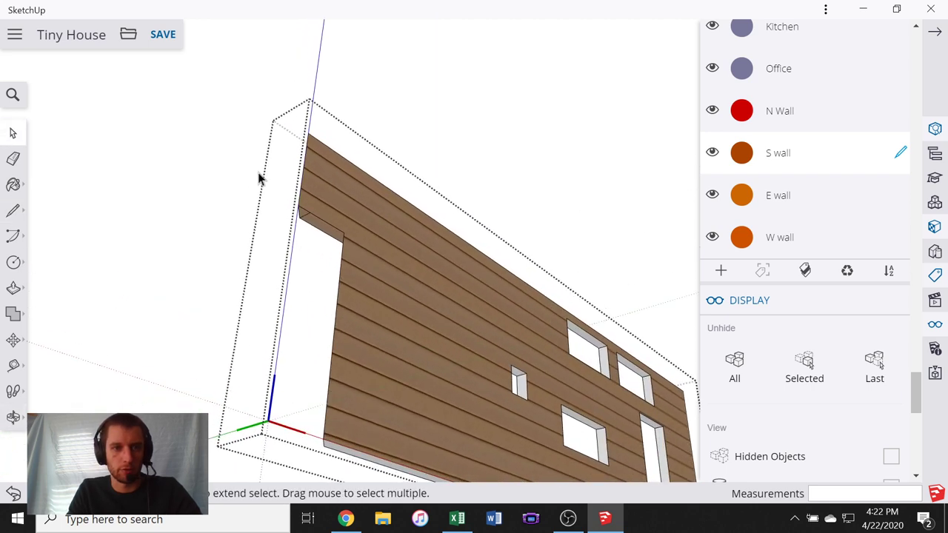
scroll(300, 198, up, 3)
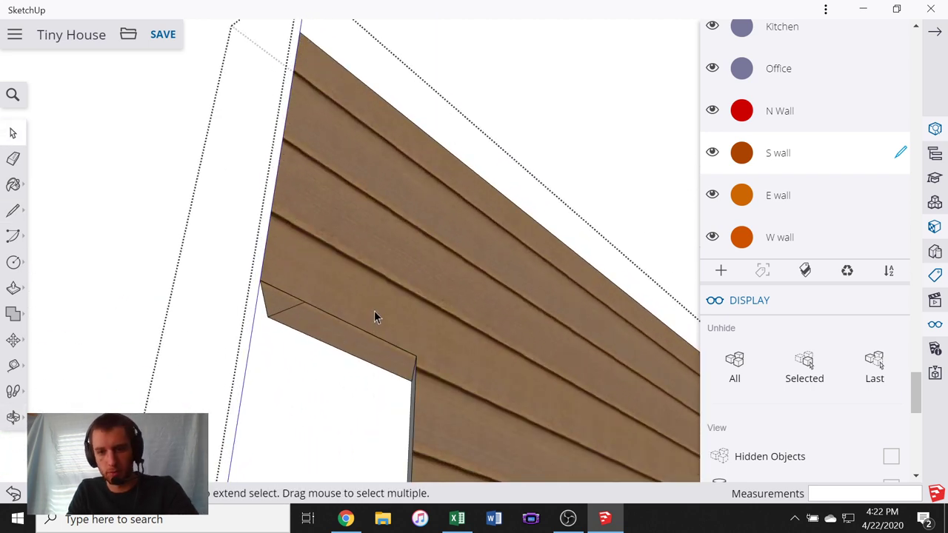
key(p)
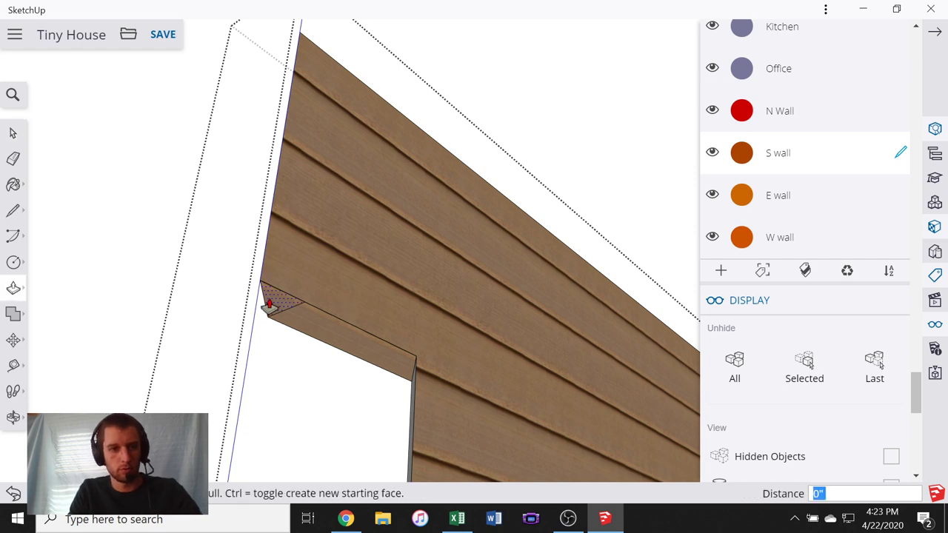
click(269, 299)
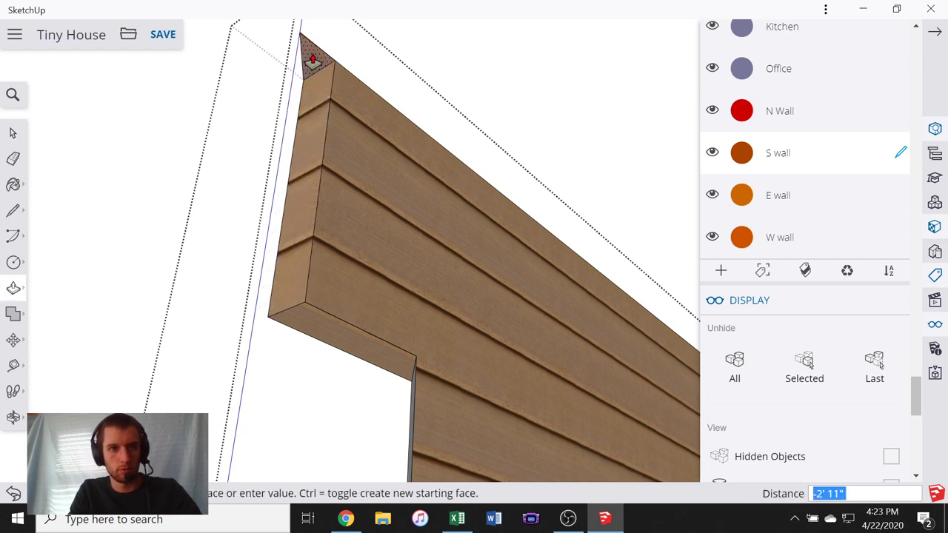
click(313, 60)
- Draw an edge about 6" long straight across the wall's top face, separating the leftover triangular tip
mouse_move(269, 134)
middle_down()
mouse_move(275, 159)
mouse_move(392, 345)
mouse_move(383, 205)
mouse_move(277, 250)
mouse_move(279, 309)
mouse_move(449, 230)
middle_up()
scroll(383, 185, up, 3)
key(p)
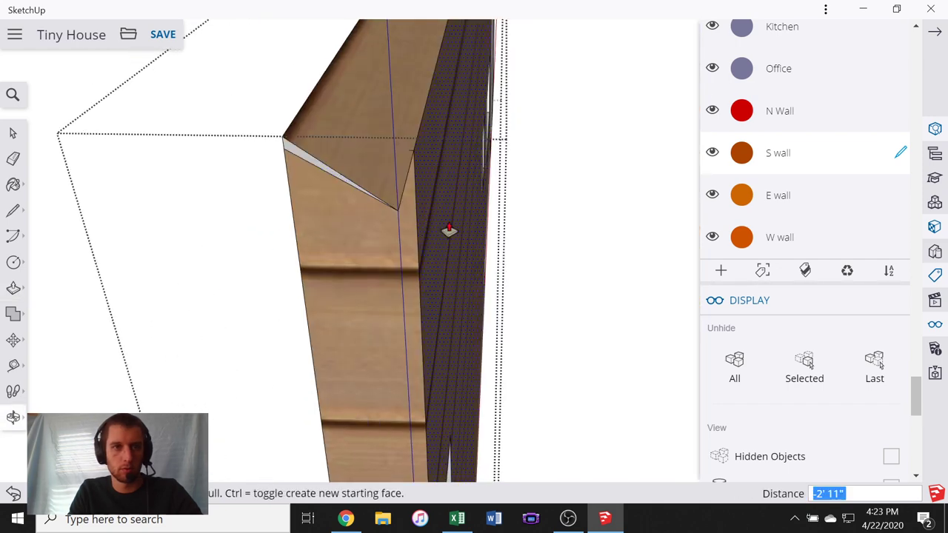
key(l)
click(282, 136)
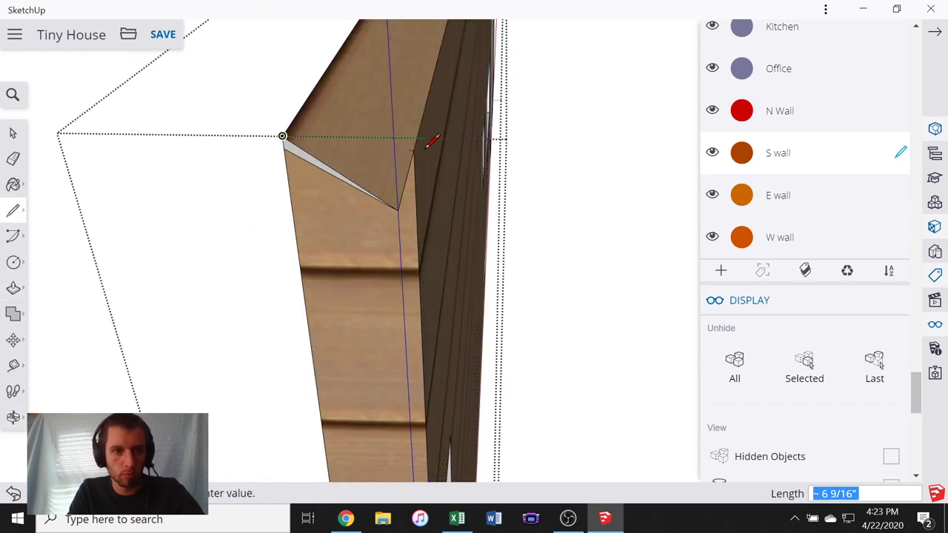
click(414, 150)
key(space)
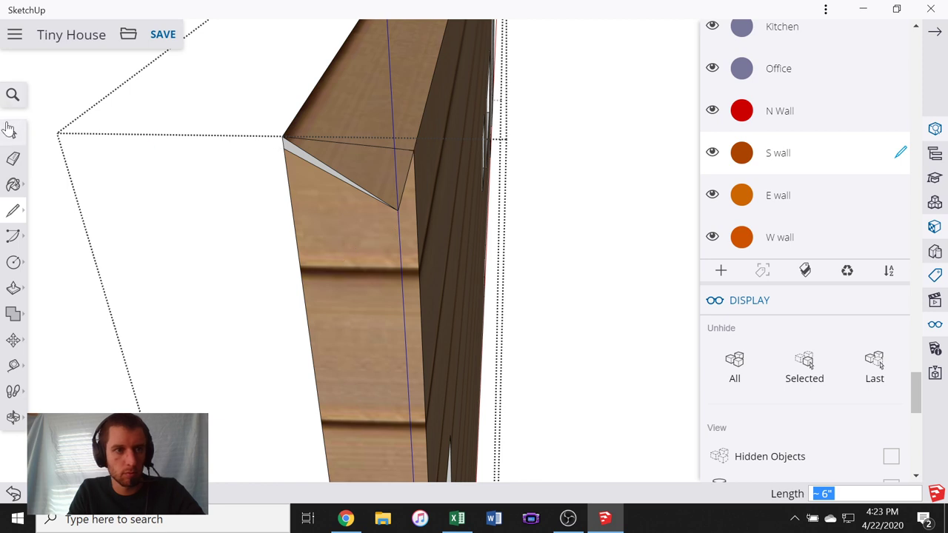
- Delete the leftover triangular face, sliver and overhanging edges at the wall's top end, and finish editing the wall
click(346, 167)
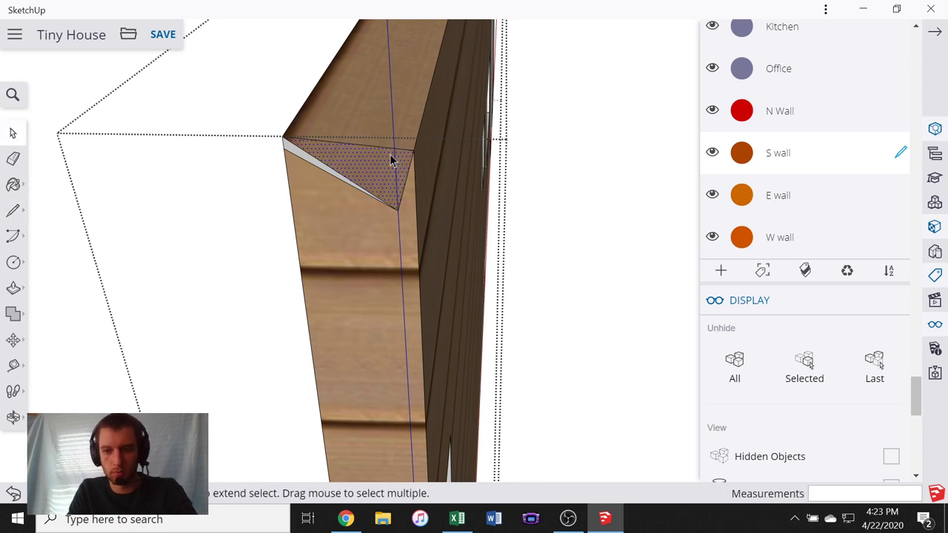
key(Delete)
key(Delete)
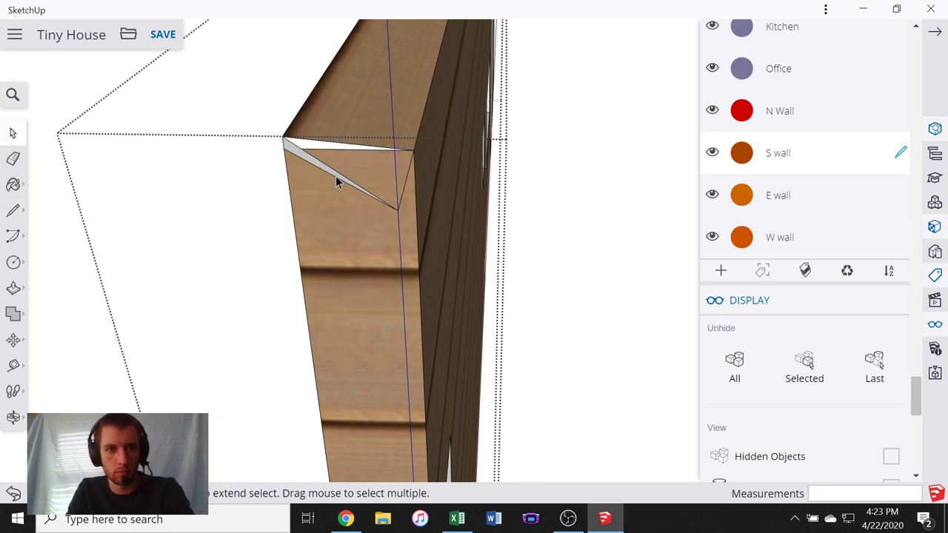
click(333, 175)
key(Delete)
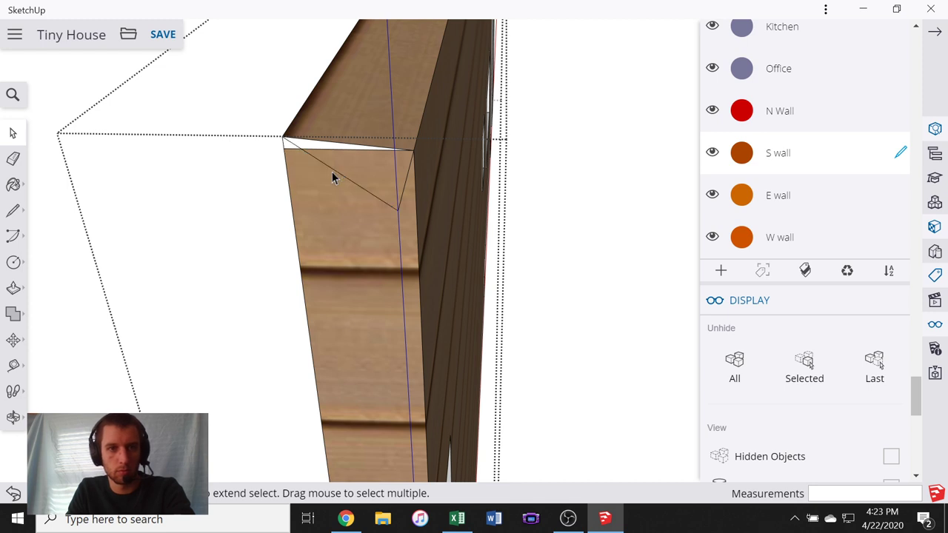
click(332, 176)
key(Delete)
click(403, 191)
key(Delete)
middle_drag(516, 159, 373, 189)
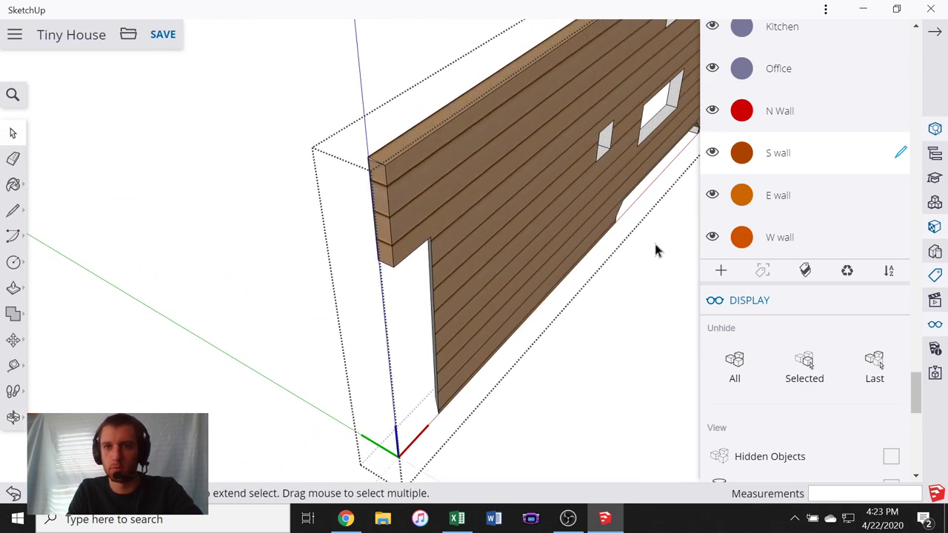
scroll(489, 170, up, 5)
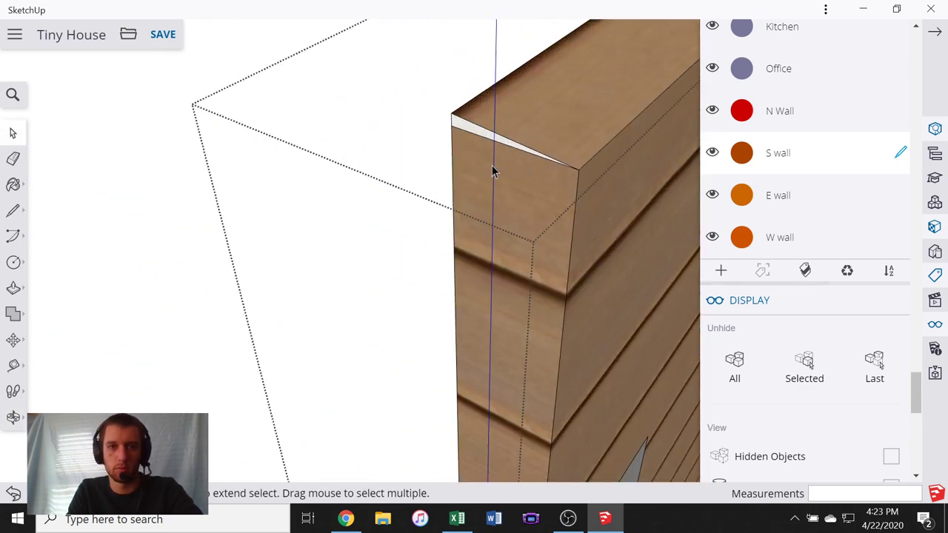
scroll(487, 169, down, 5)
scroll(522, 229, down, 8)
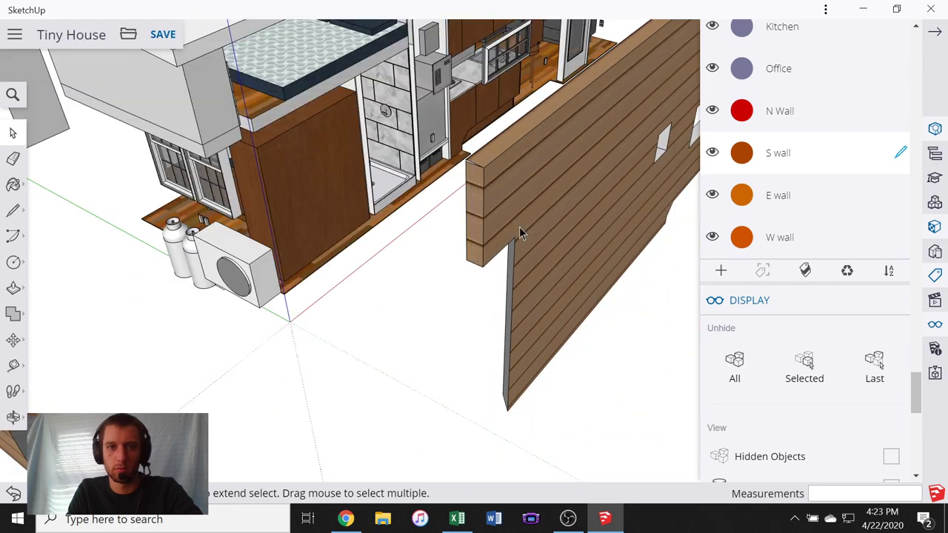
- Open the shorter wood-clad wall with the two window openings for editing, at its mitered end above the notch
middle_drag(525, 190, 421, 206)
scroll(307, 200, down, 3)
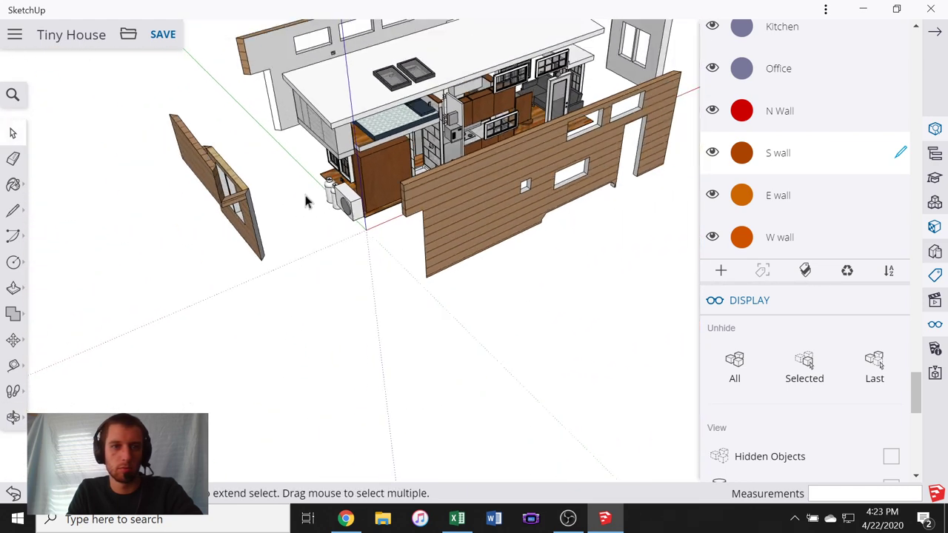
scroll(269, 188, up, 8)
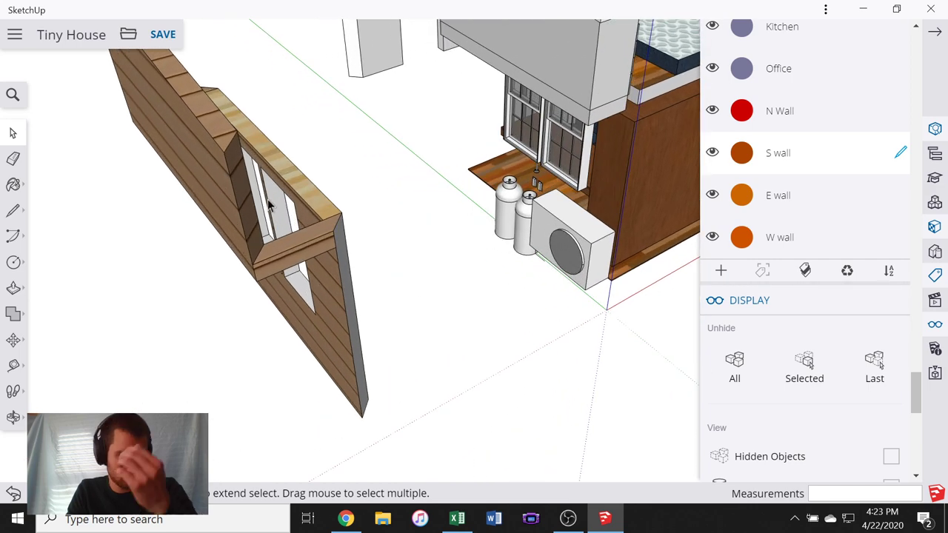
scroll(268, 211, down, 2)
scroll(214, 197, up, 5)
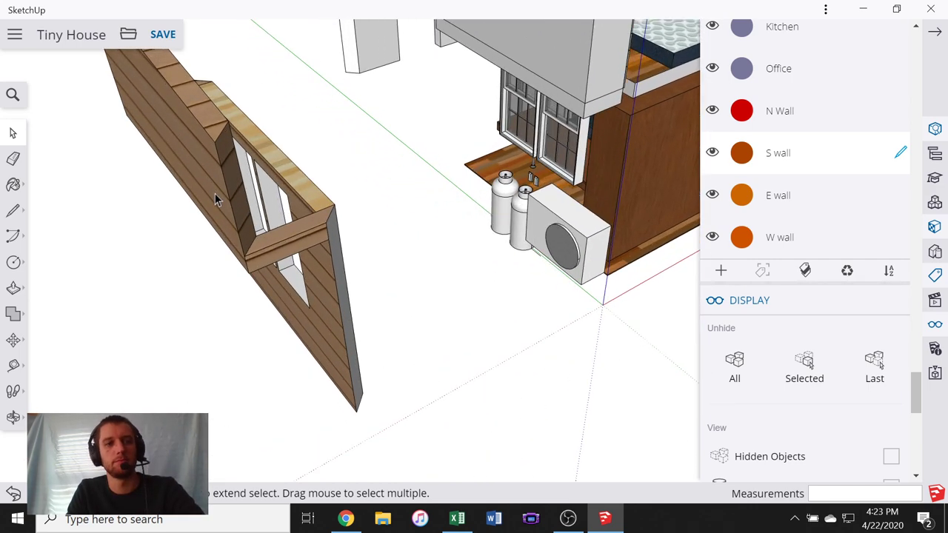
double_click(234, 186)
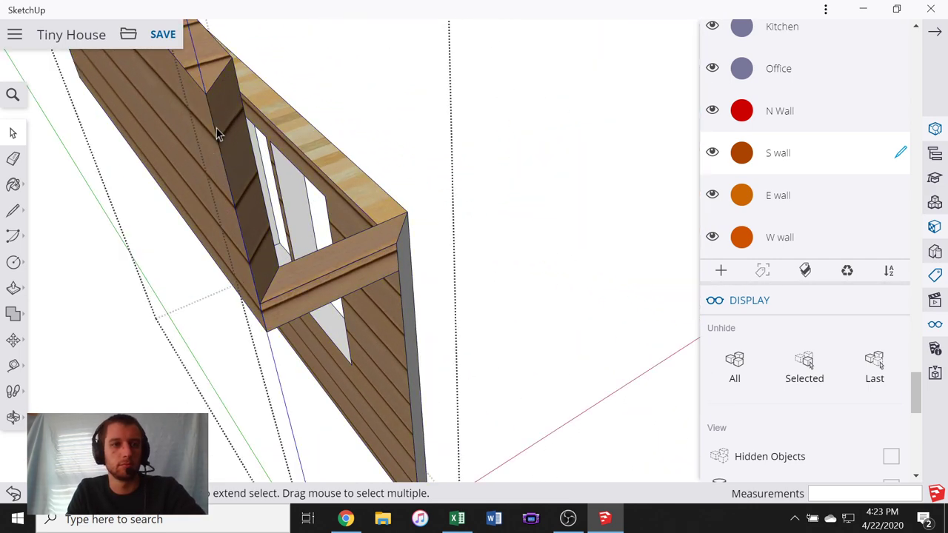
scroll(231, 92, up, 3)
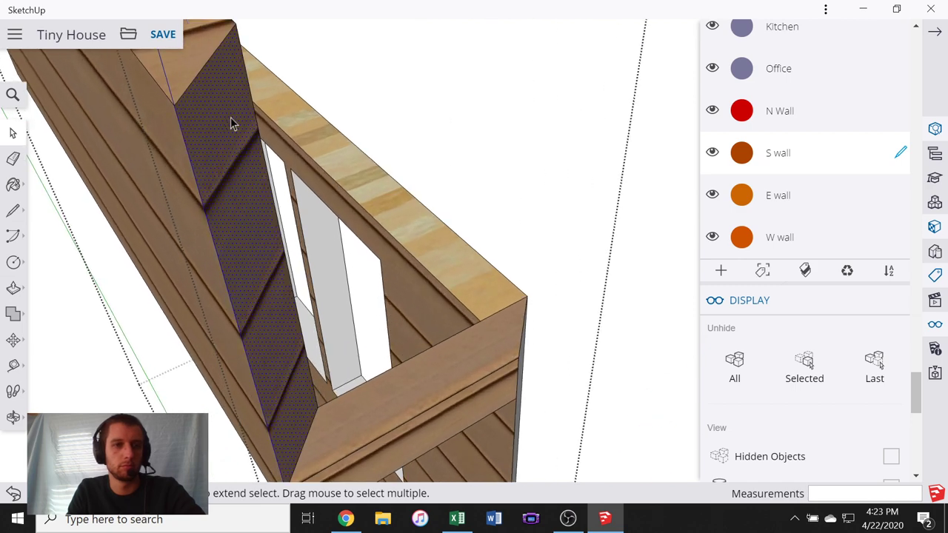
- Draw a 6" edge straight across the notch's ledge from the inner corner of the mitered upper end
middle_drag(267, 151, 304, 198)
scroll(233, 185, down, 2)
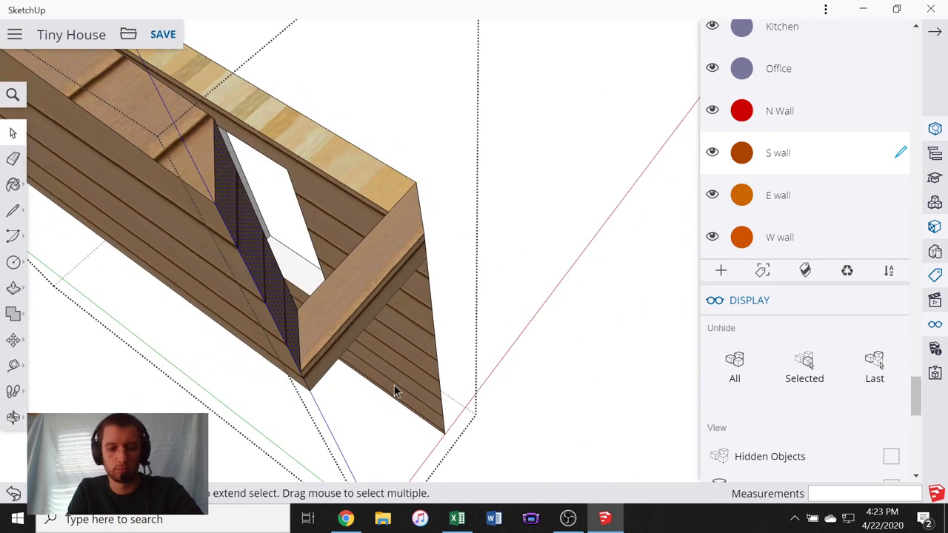
key(l)
click(297, 309)
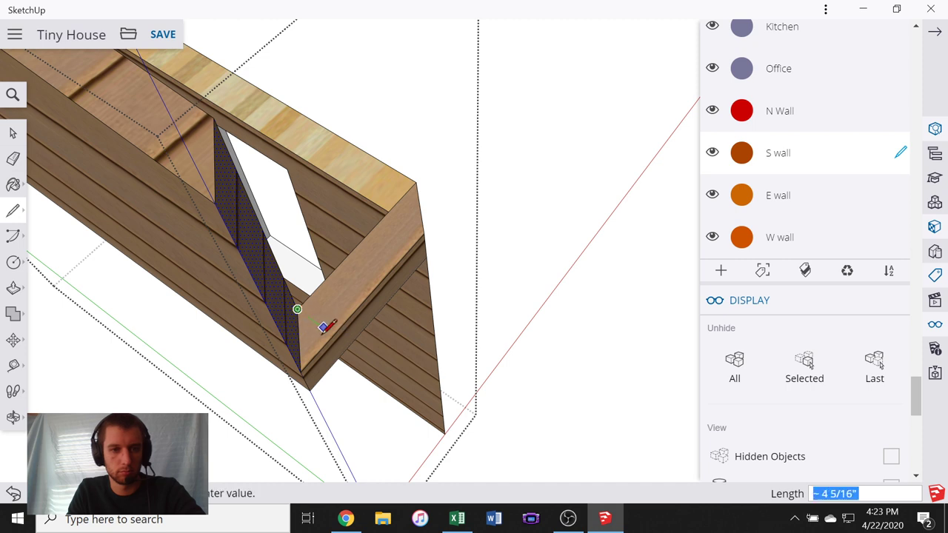
text(6)
key(Return)
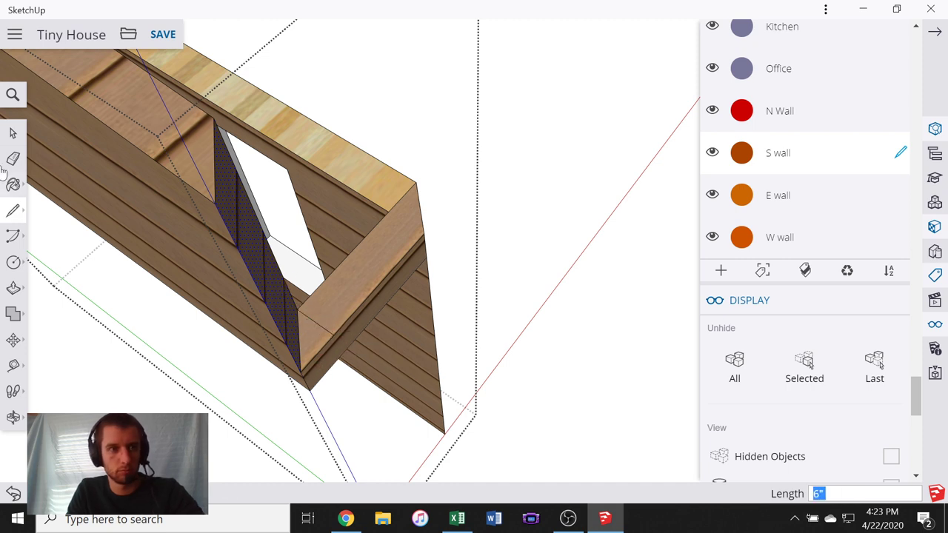
- Try to delete the diagonal edge where the mitered upper end meets the notch's ledge
click(13, 132)
click(299, 349)
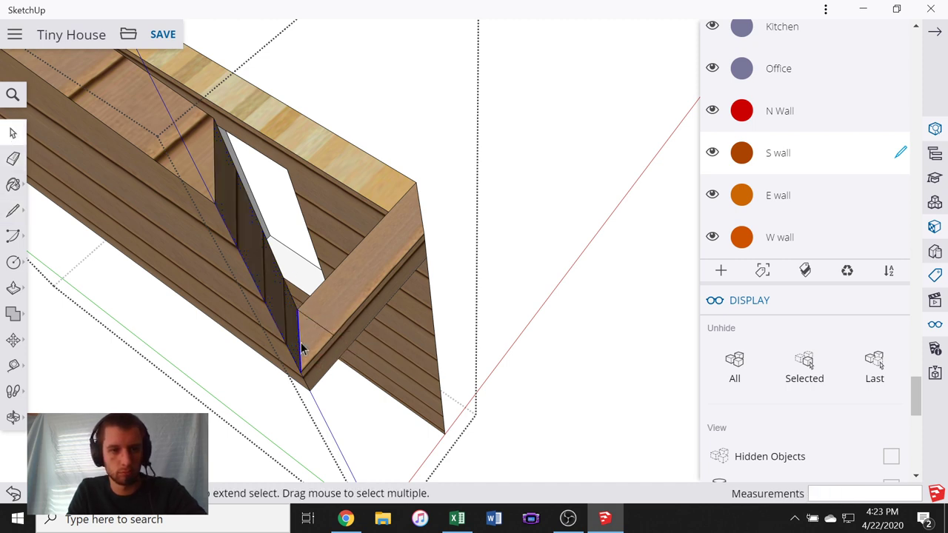
key(Delete)
mouse_move(318, 314)
middle_down()
mouse_move(294, 324)
mouse_move(135, 286)
mouse_move(146, 96)
mouse_move(259, 124)
mouse_move(260, 106)
middle_up()
key(l)
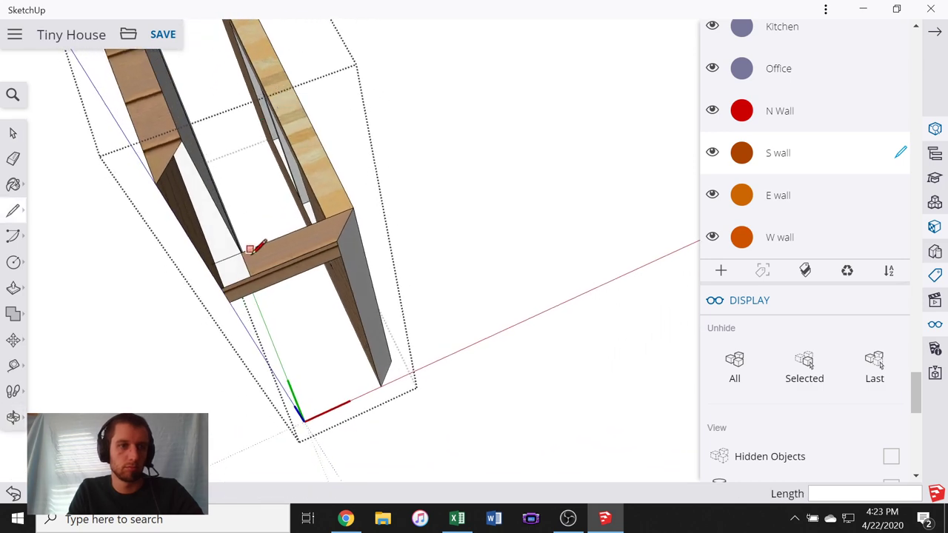
scroll(220, 291, up, 1)
scroll(212, 256, up, 5)
scroll(258, 236, down, 3)
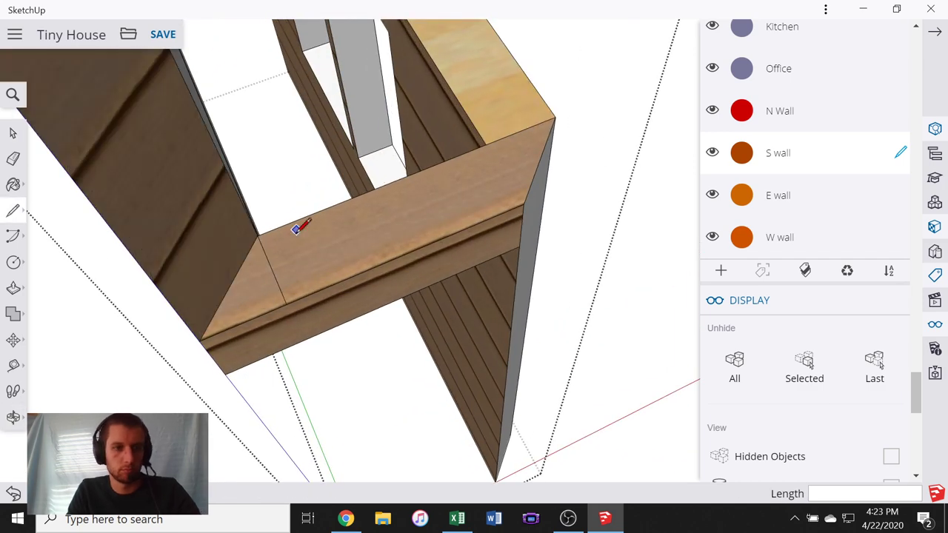
- Push/pull the triangular face on the notch's ledge upward 2' 11" to square off the mitered upper end
mouse_move(286, 232)
middle_down()
mouse_move(274, 258)
mouse_move(295, 186)
mouse_move(313, 231)
middle_up()
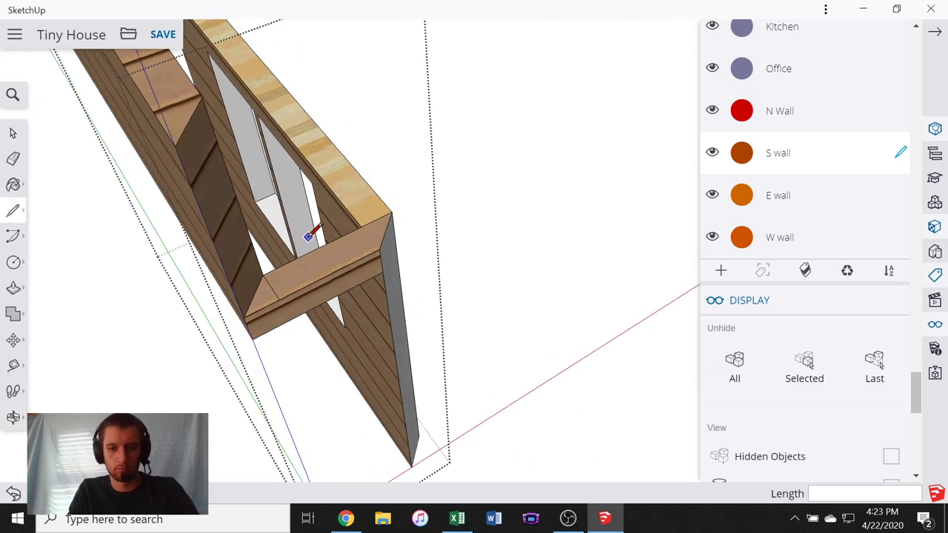
key(p)
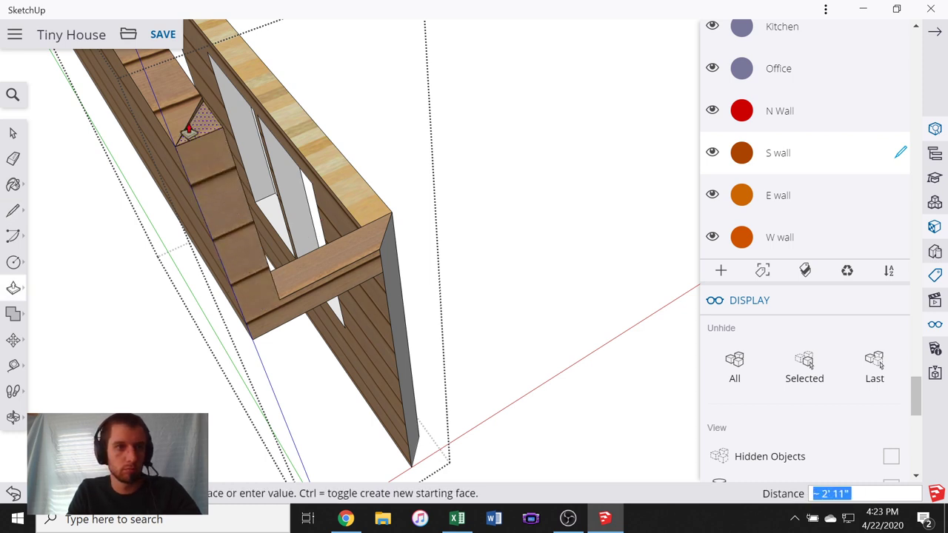
click(189, 146)
scroll(189, 146, up, 2)
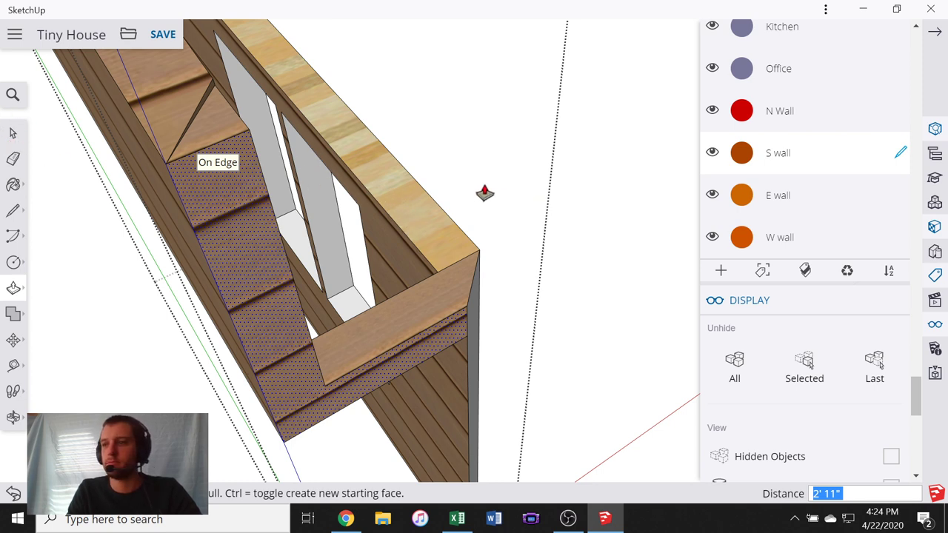
- Push/pull the triangular top face of the squared-off end upward about 1 5/8", past the wall's sloped top
scroll(518, 205, down, 5)
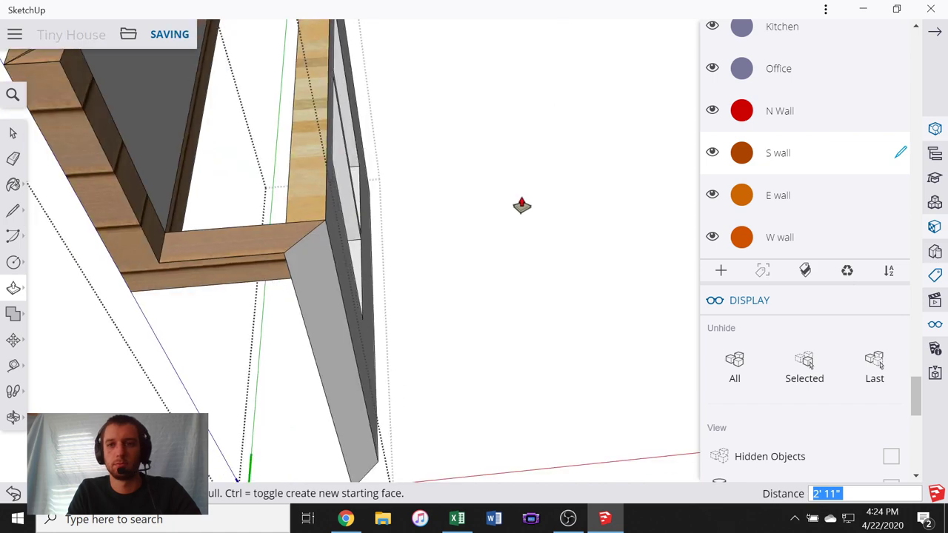
middle_drag(514, 206, 256, 181)
scroll(359, 49, up, 8)
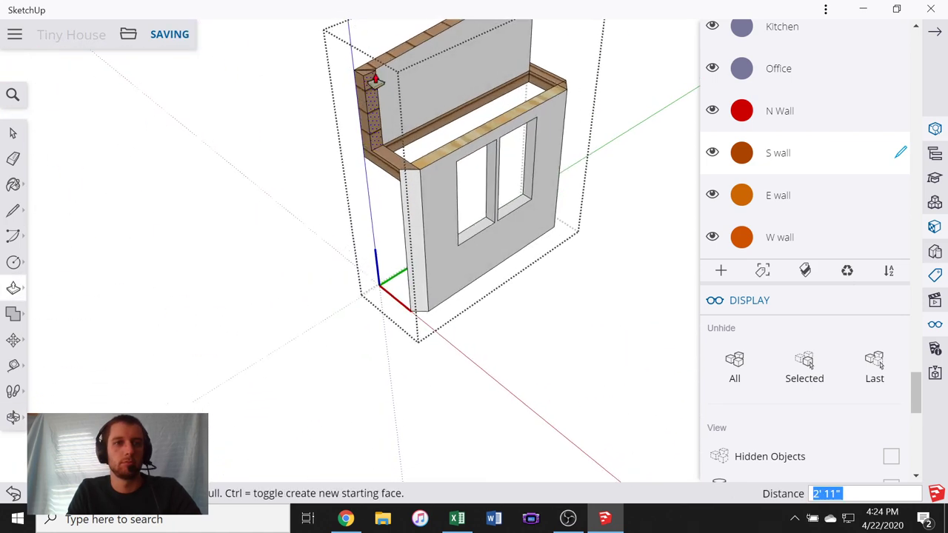
click(341, 94)
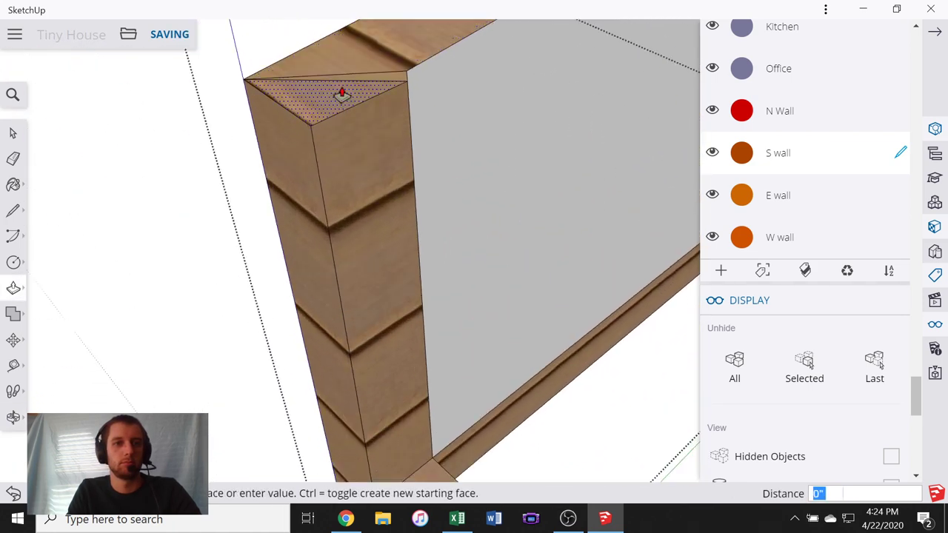
click(338, 58)
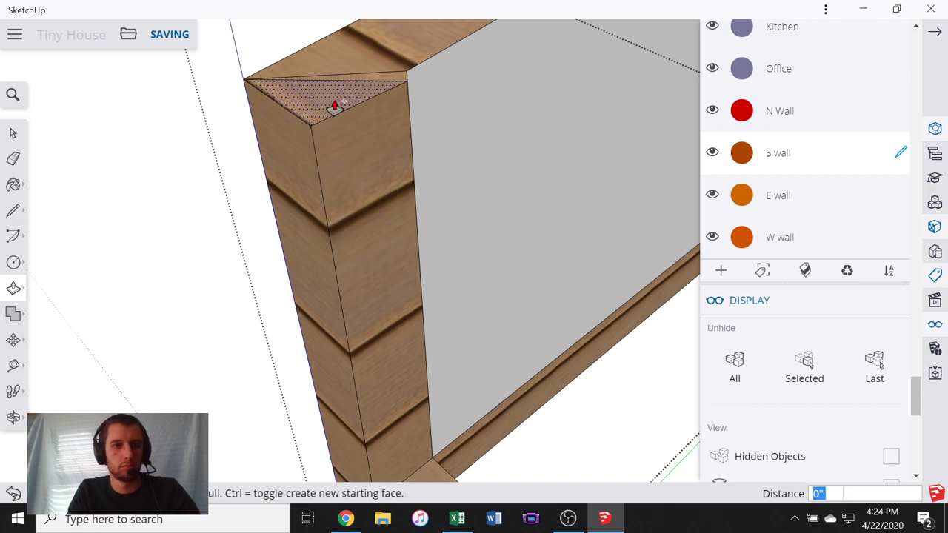
click(334, 109)
click(332, 72)
middle_drag(396, 108, 309, 194)
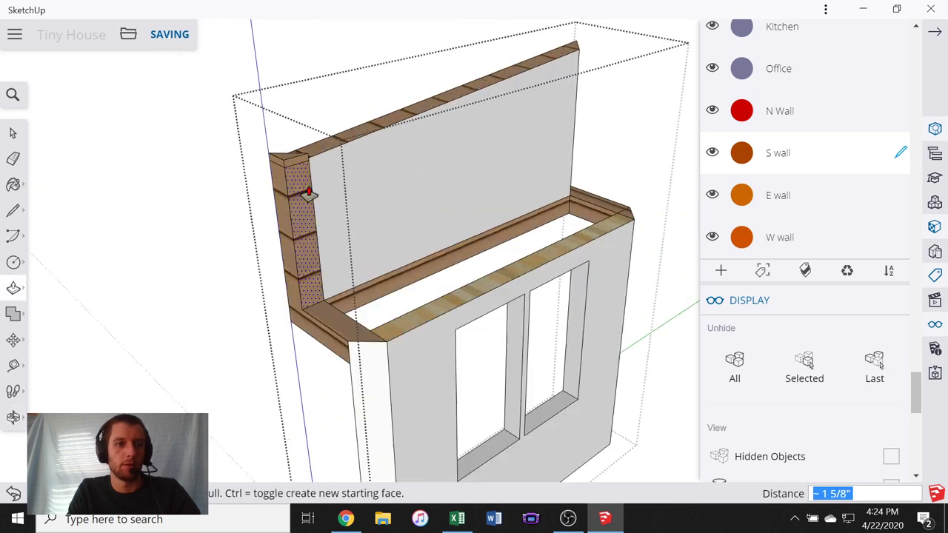
- Draw an edge about 6" long across the raised end's inner face, from the wall's sloped top edge to the outer corner
scroll(309, 194, up, 6)
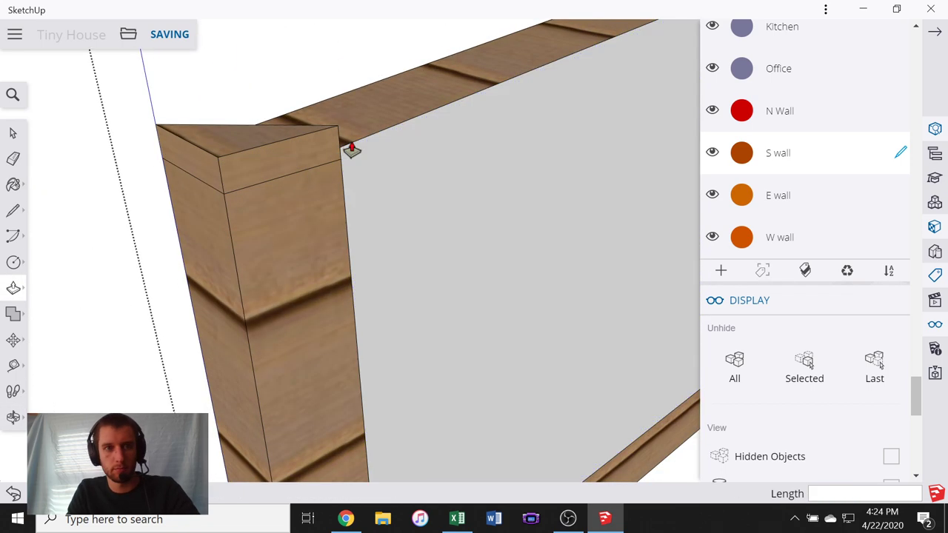
key(l)
click(339, 146)
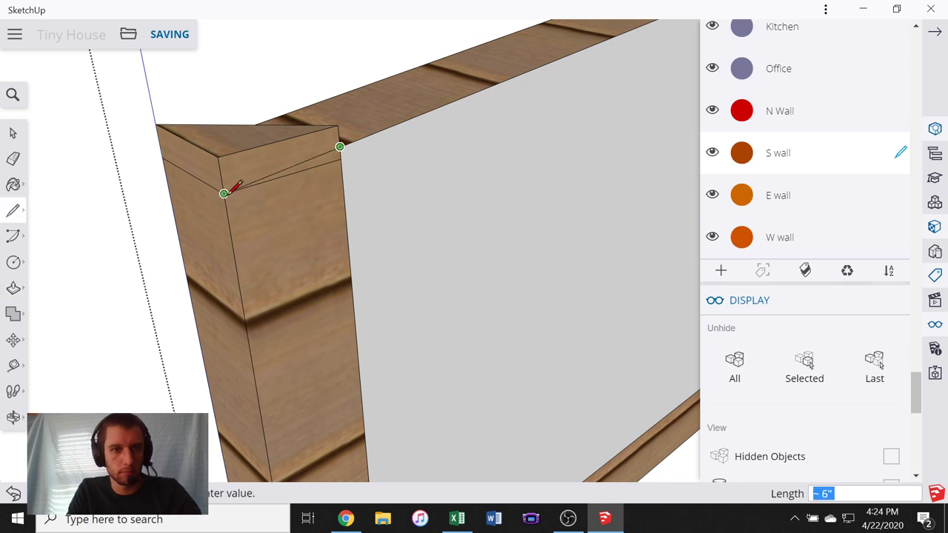
click(224, 193)
click(341, 148)
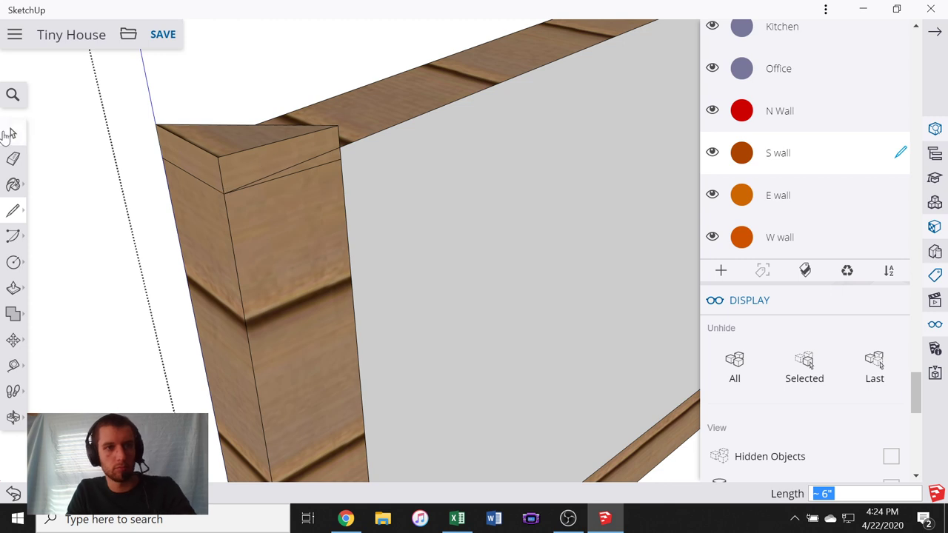
- Delete the raised triangular block's side faces and the leftover edges above the wall's sloped top
key(space)
click(254, 160)
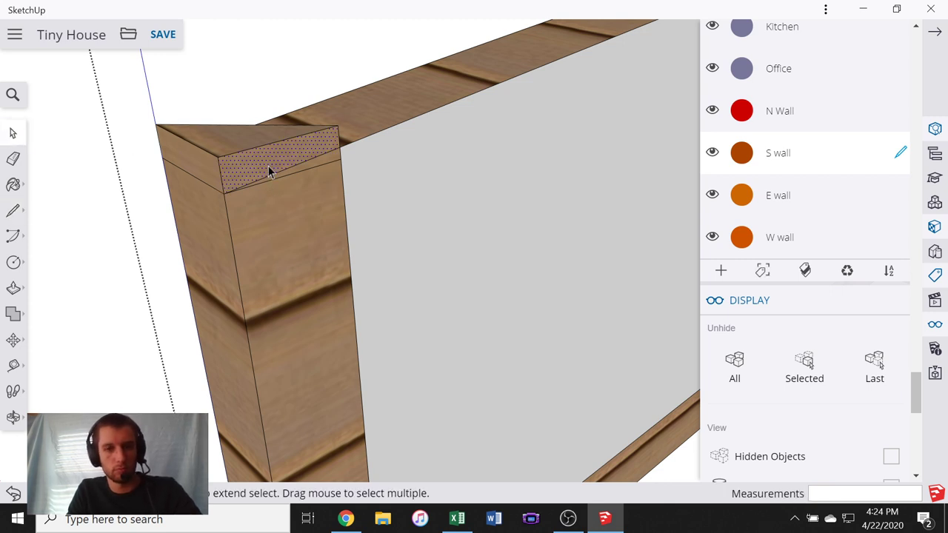
key(Delete)
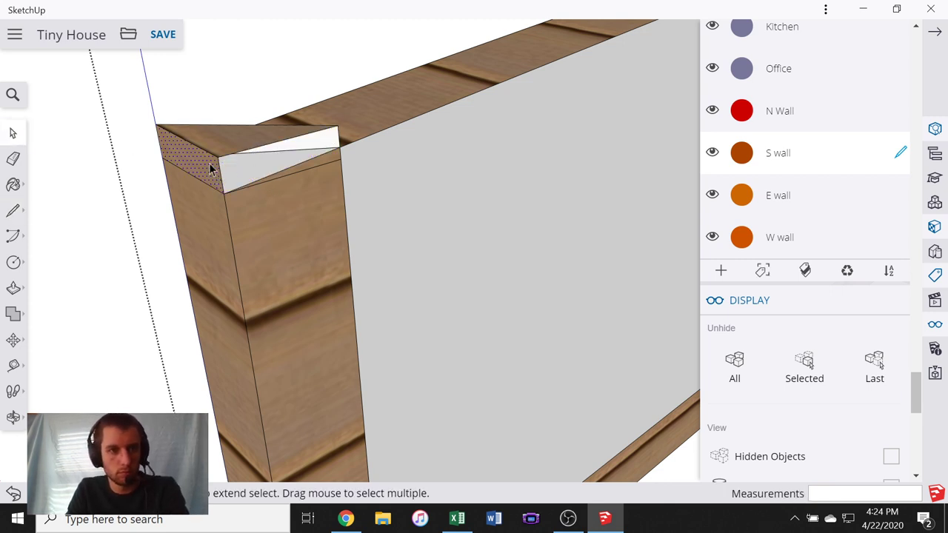
key(Delete)
click(216, 152)
key(Delete)
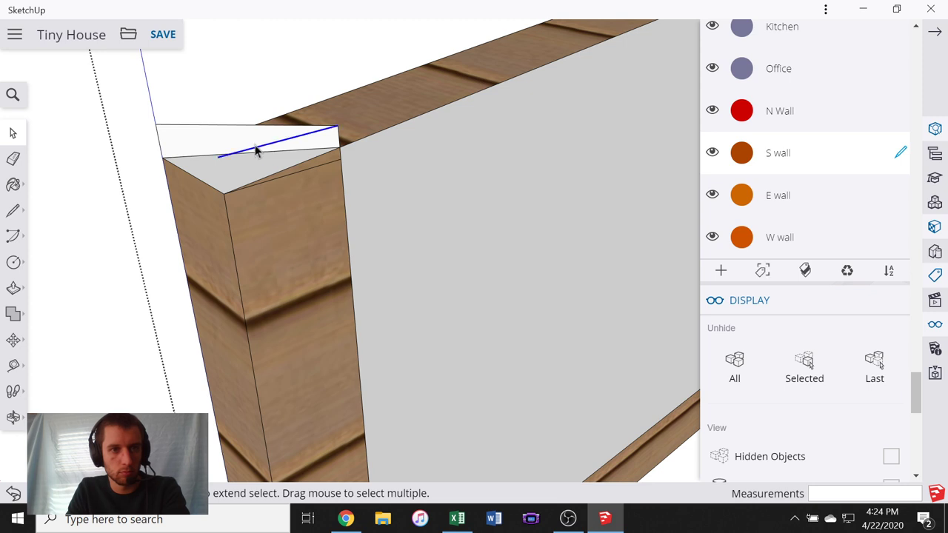
click(221, 127)
key(Delete)
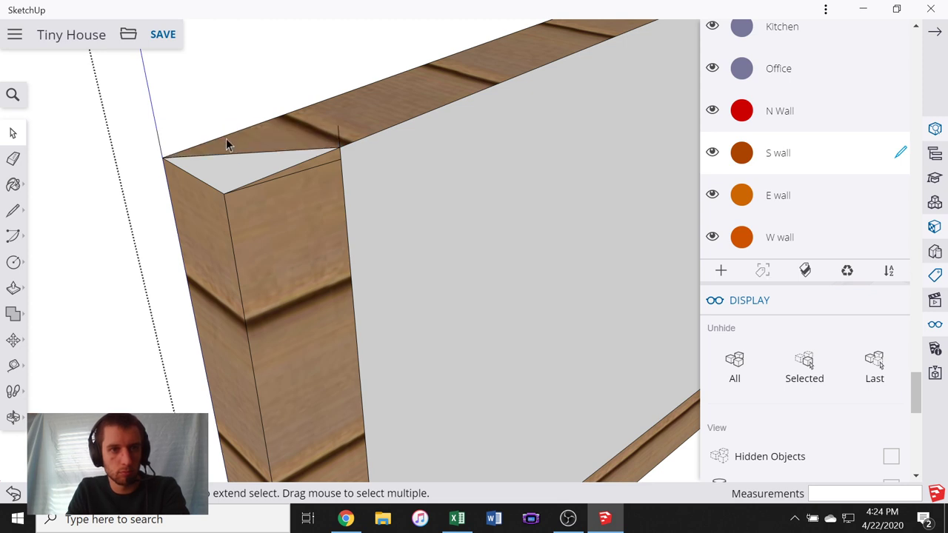
click(226, 138)
click(338, 138)
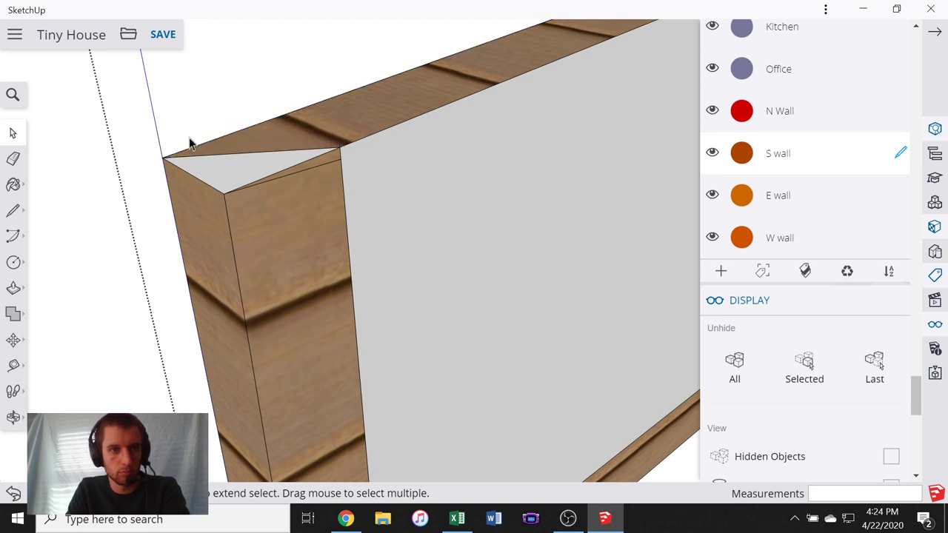
- Delete the diagonal edge across the wall's top end and the sliver edge just below it on the inner face
middle_drag(240, 154, 401, 91)
scroll(629, 189, up, 3)
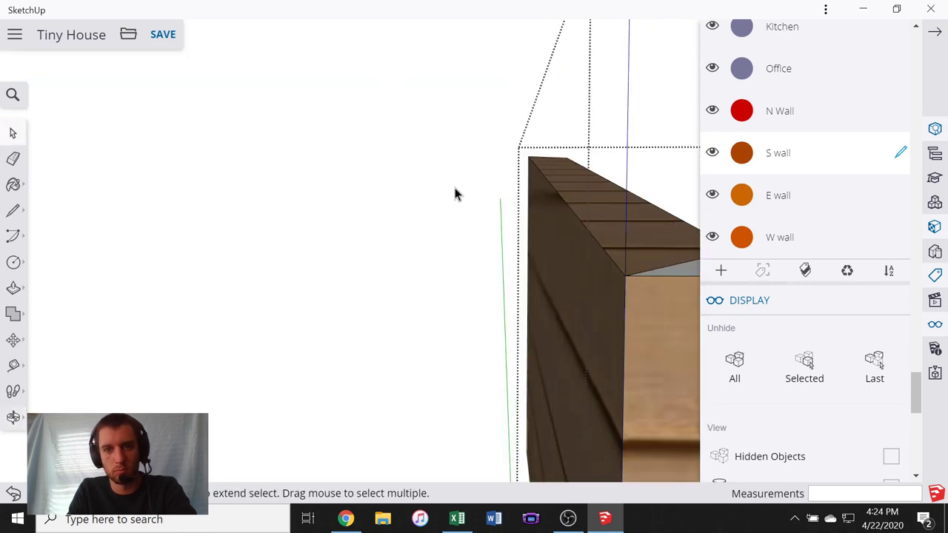
middle_drag(455, 191, 356, 339)
scroll(302, 163, up, 5)
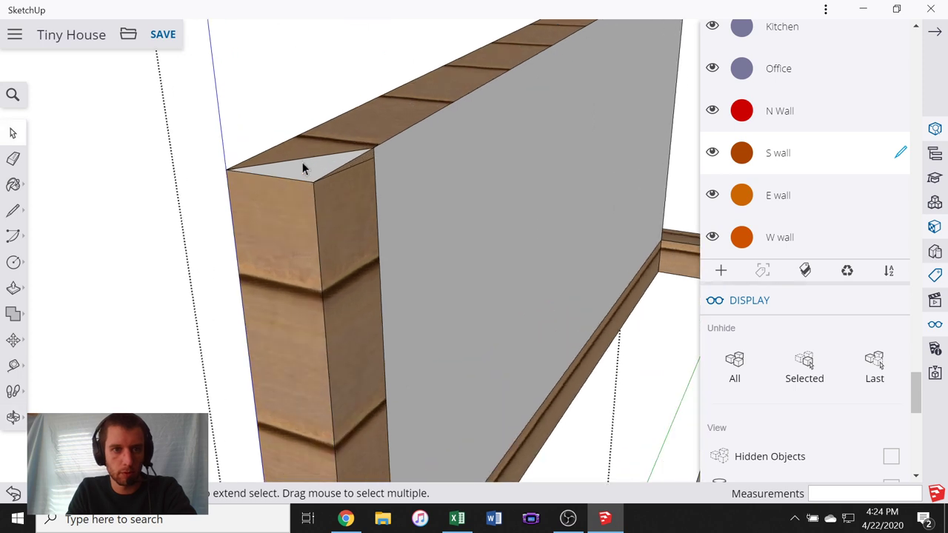
click(303, 160)
key(Delete)
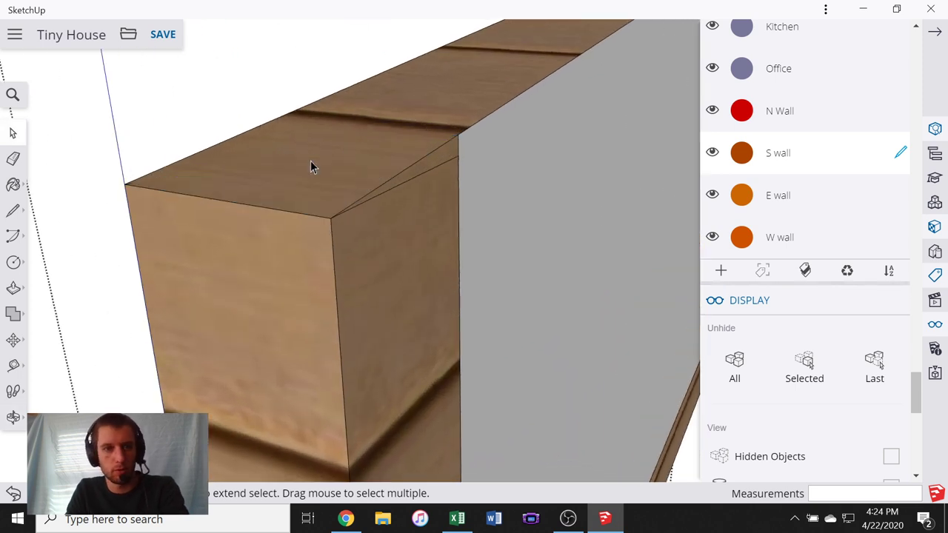
scroll(310, 160, down, 1)
scroll(356, 183, down, 3)
click(362, 176)
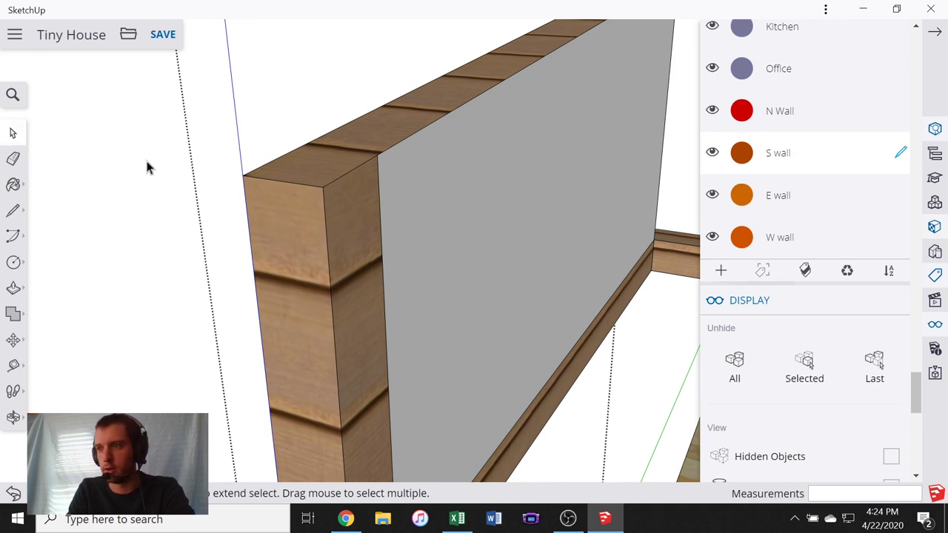
- Finish editing the wall to inspect its outer top corner for a stray edge, and reopen the wall for editing
scroll(167, 215, down, 3)
scroll(192, 196, up, 5)
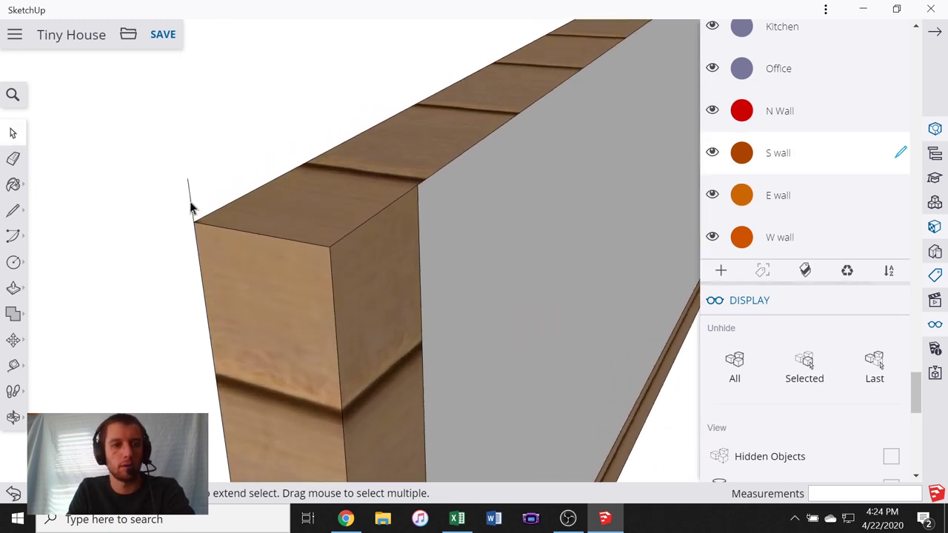
click(196, 212)
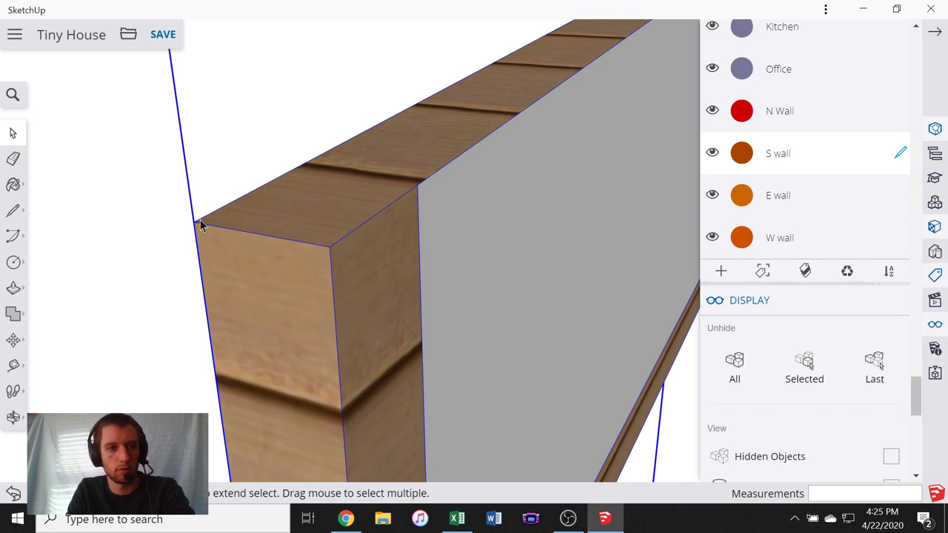
double_click(200, 226)
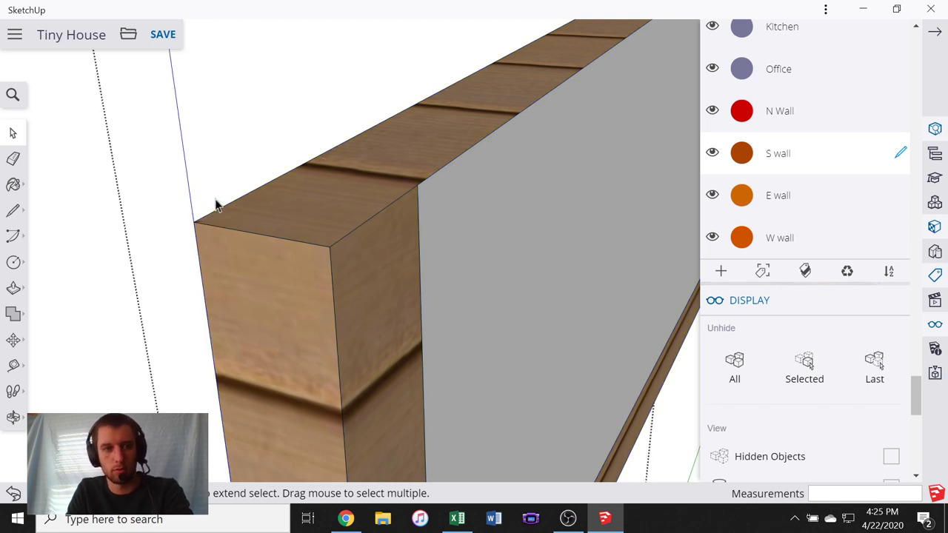
- Assign the W wall tag to all geometry inside the open end wall group
scroll(345, 176, down, 5)
middle_drag(345, 177, 410, 228)
scroll(410, 228, down, 3)
drag(321, 110, 575, 426)
right_click(393, 210)
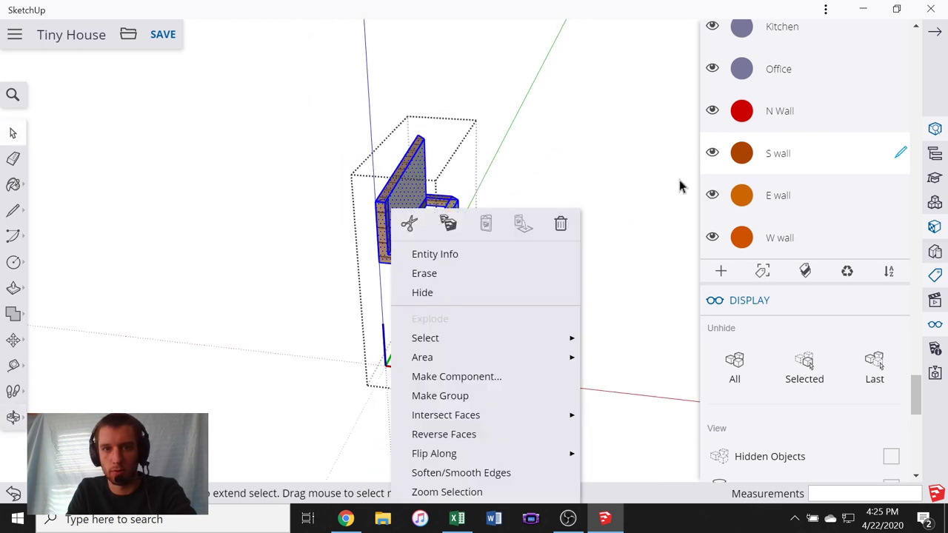
click(499, 254)
click(888, 223)
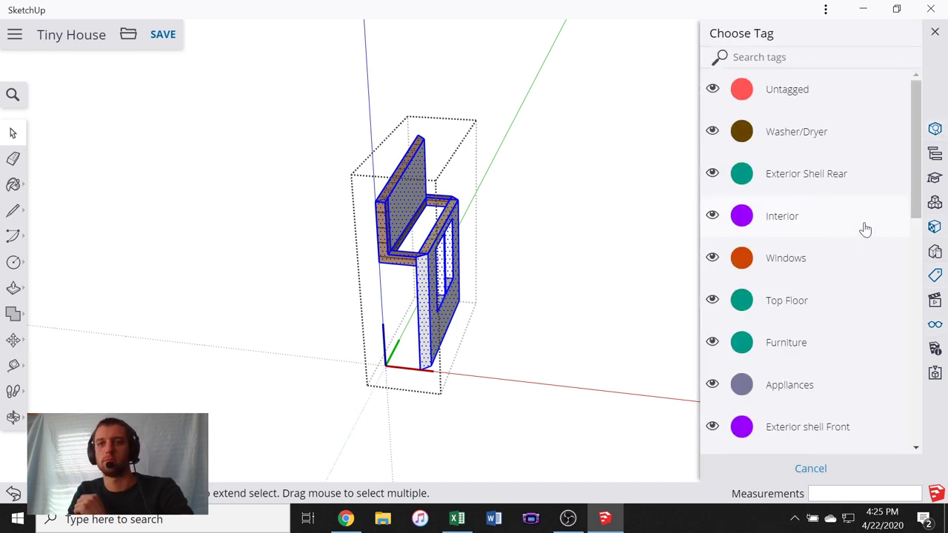
scroll(804, 311, down, 10)
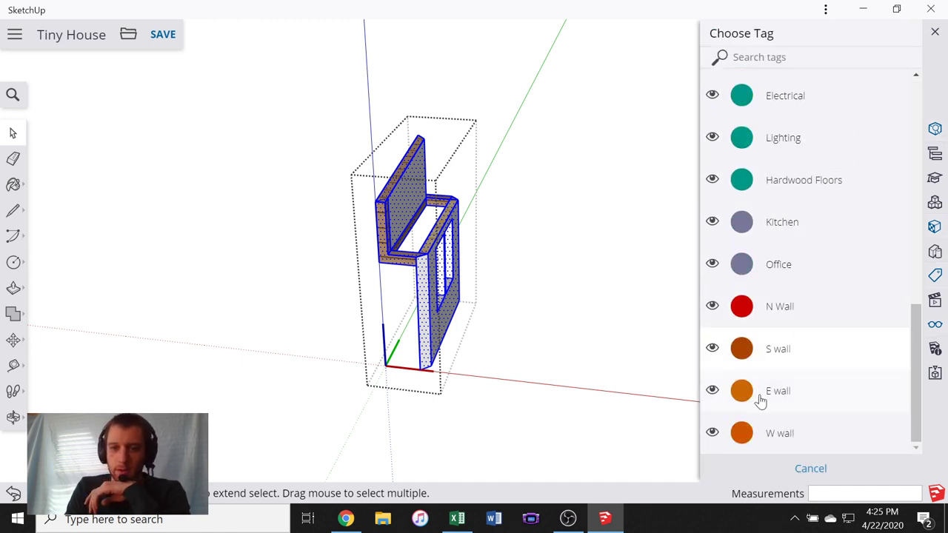
click(777, 433)
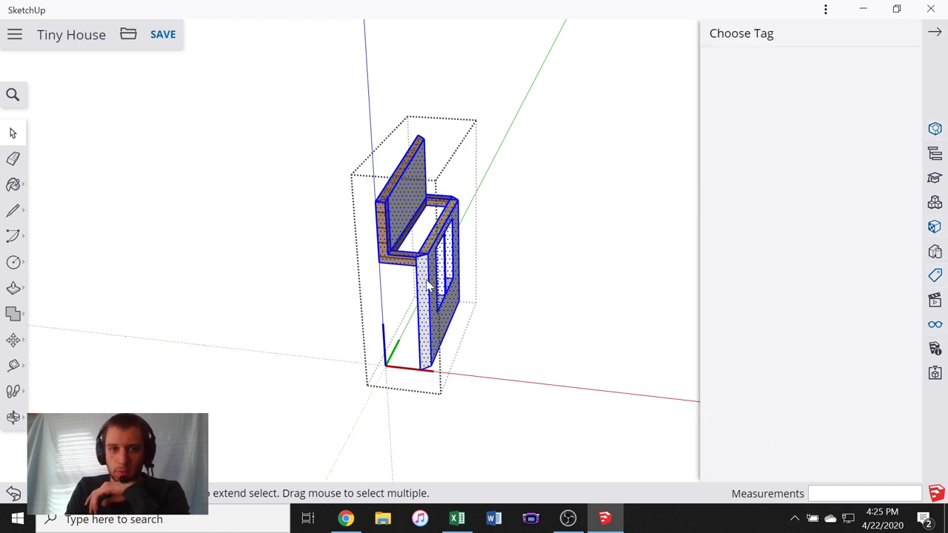
- Examine the end wall's upper corners, then the separated walls around the house and the wall tags
scroll(344, 234, up, 5)
click(380, 189)
scroll(408, 207, up, 9)
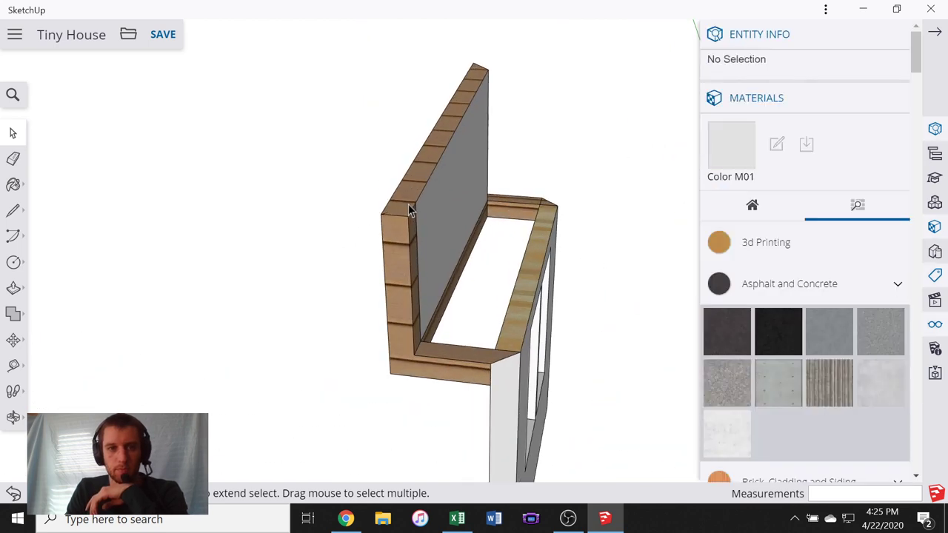
middle_drag(289, 249, 302, 248)
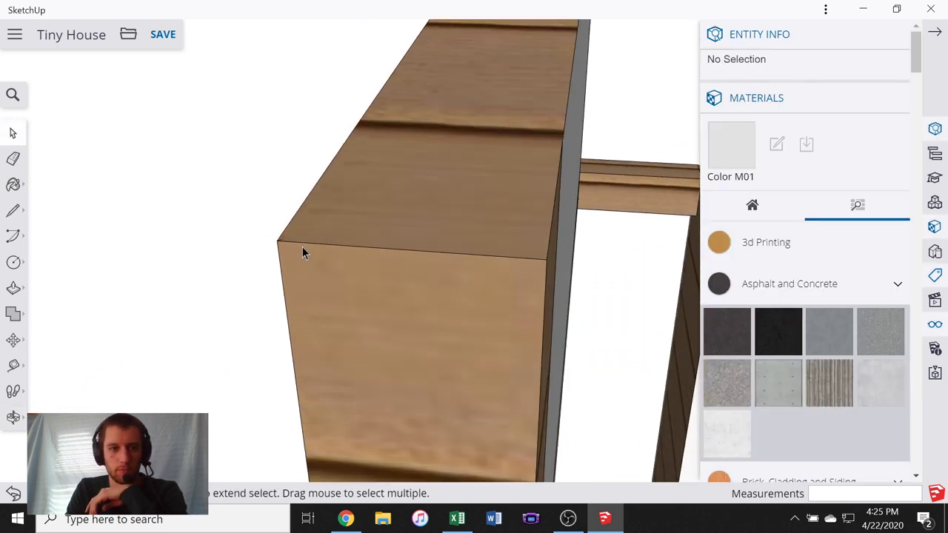
scroll(463, 222, up, 8)
scroll(511, 227, up, 6)
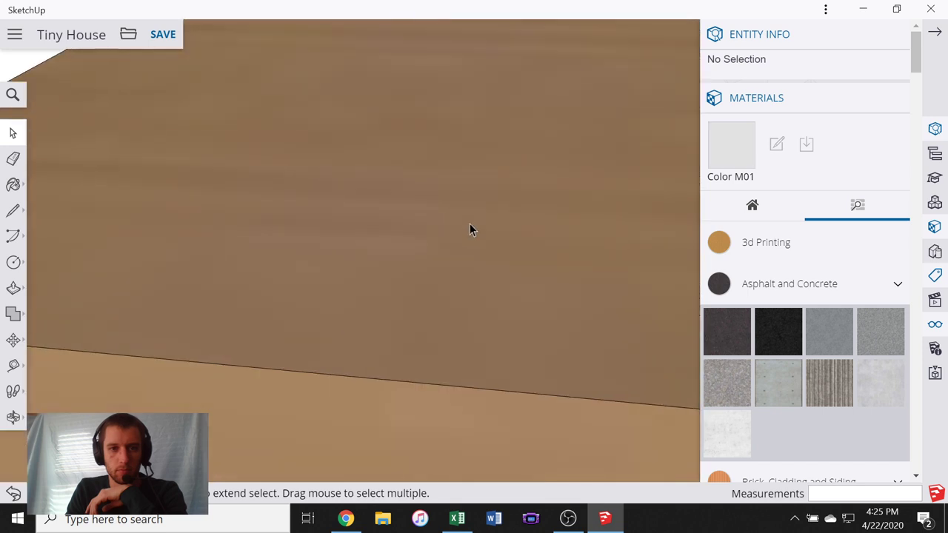
scroll(467, 220, down, 3)
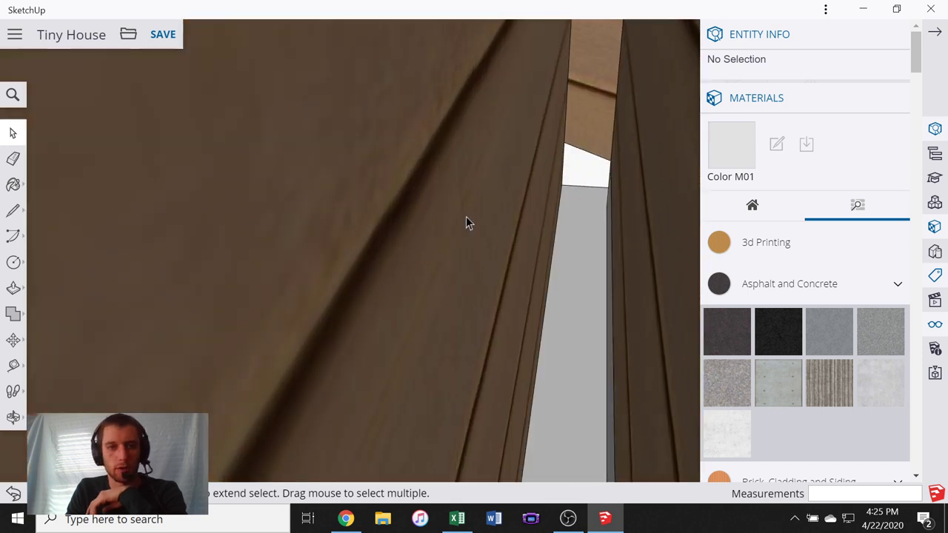
middle_drag(468, 220, 326, 223)
scroll(430, 231, down, 5)
scroll(327, 222, up, 1)
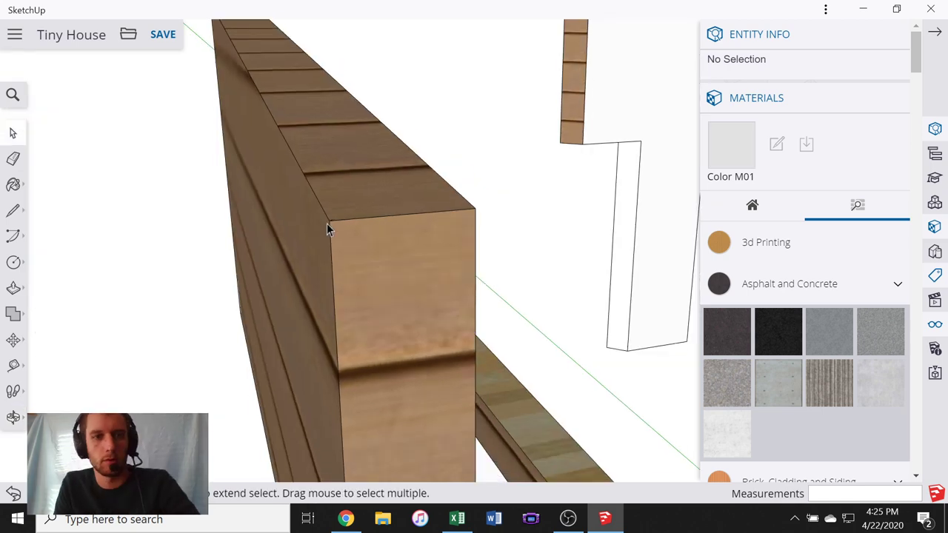
scroll(326, 223, down, 5)
middle_drag(273, 245, 525, 228)
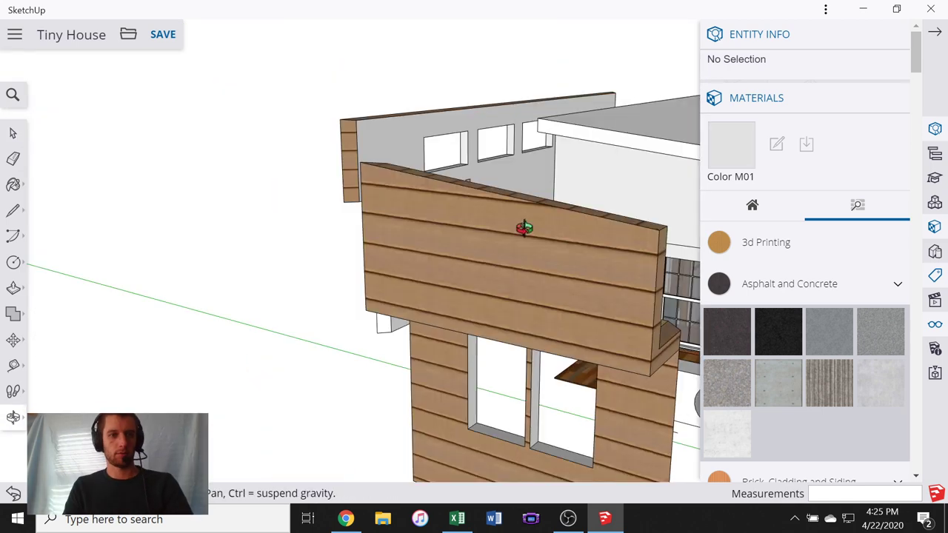
scroll(360, 285, down, 5)
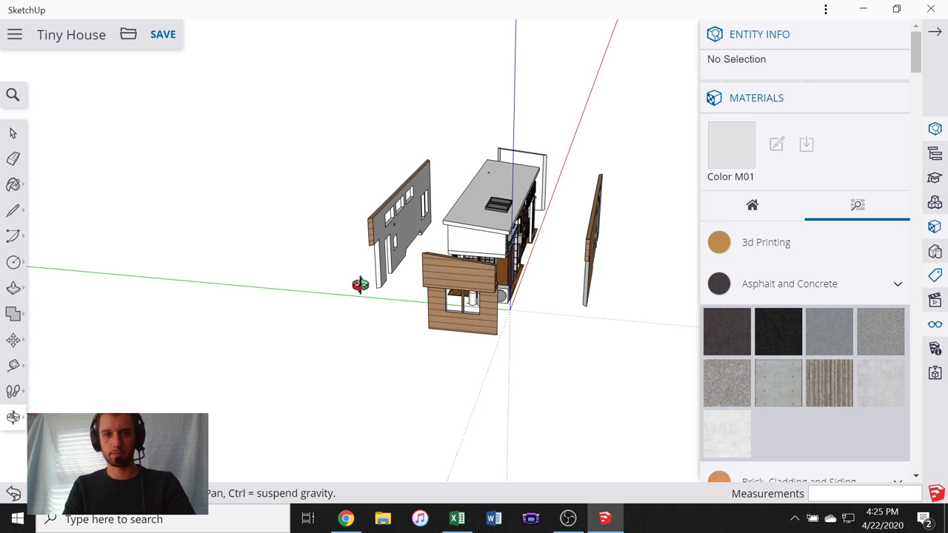
middle_drag(359, 285, 339, 304)
click(934, 323)
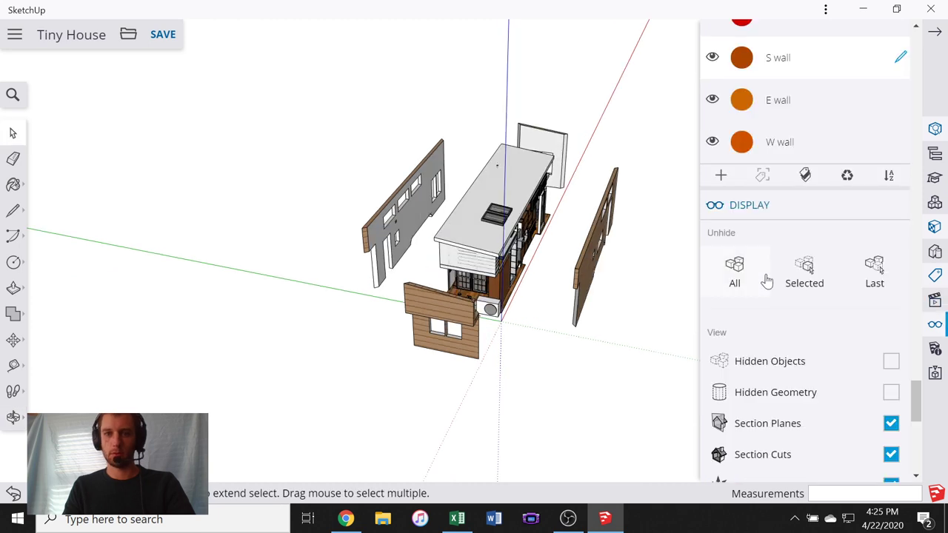
scroll(767, 280, up, 1)
middle_drag(633, 274, 615, 222)
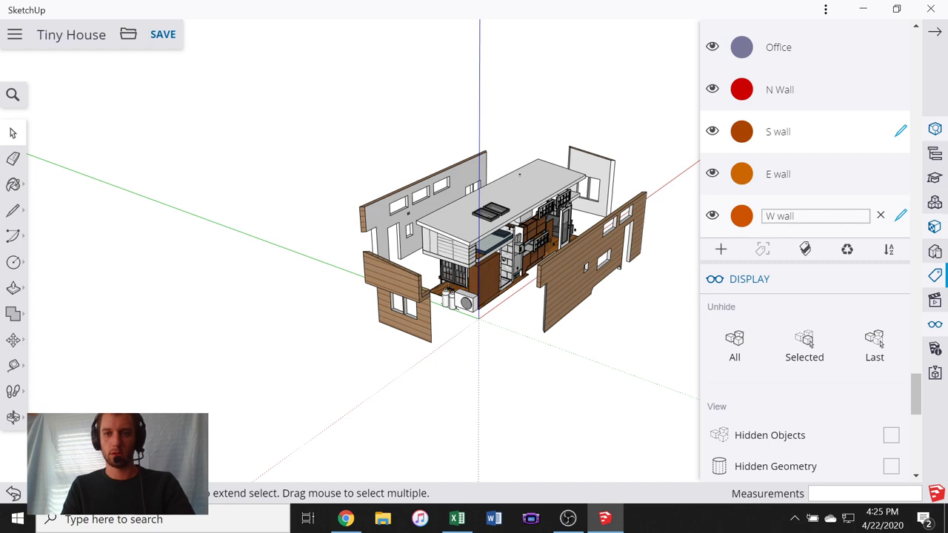
- Try to draw a diagonal across the long side wall's bottom corner and push/pull it without opening the group
scroll(637, 318, up, 8)
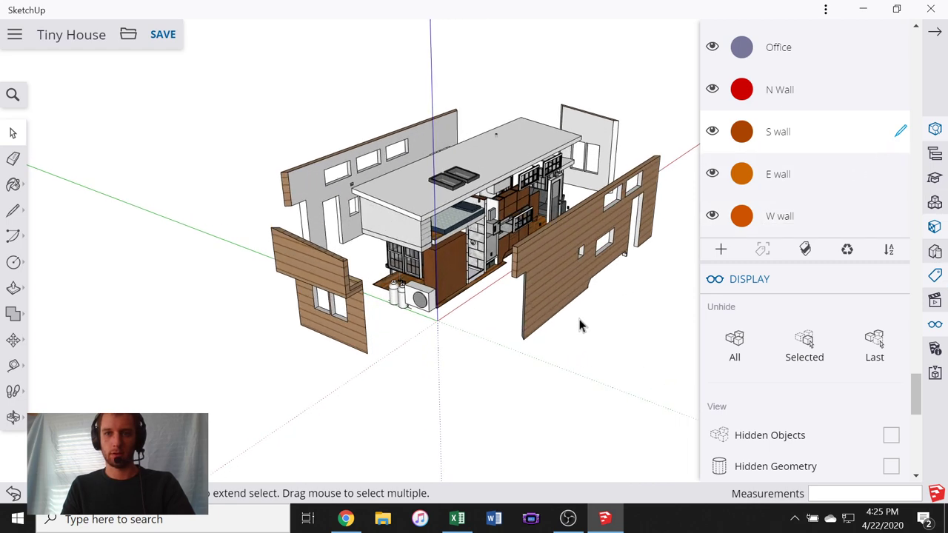
middle_drag(503, 225, 572, 232)
scroll(571, 249, up, 6)
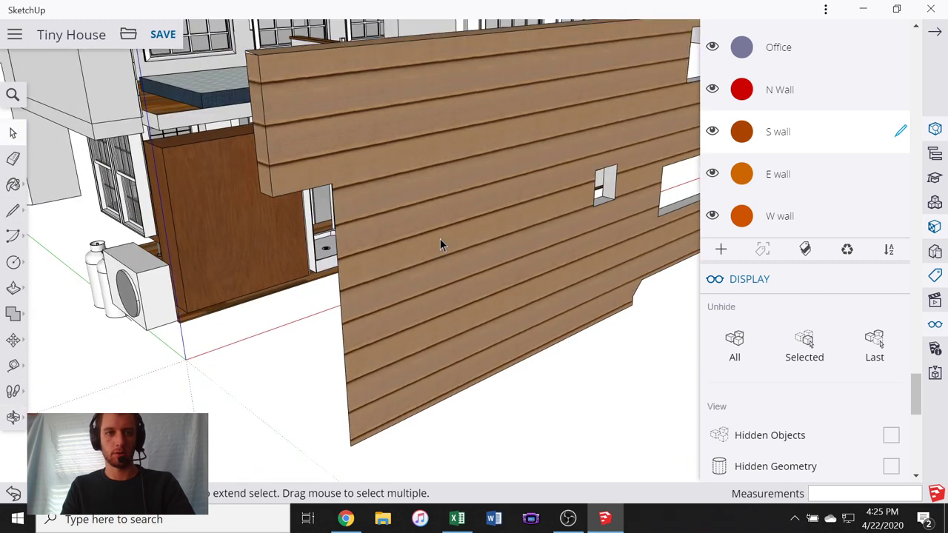
scroll(440, 239, down, 5)
middle_drag(440, 239, 531, 184)
scroll(466, 159, up, 5)
middle_drag(474, 158, 381, 47)
scroll(363, 127, up, 4)
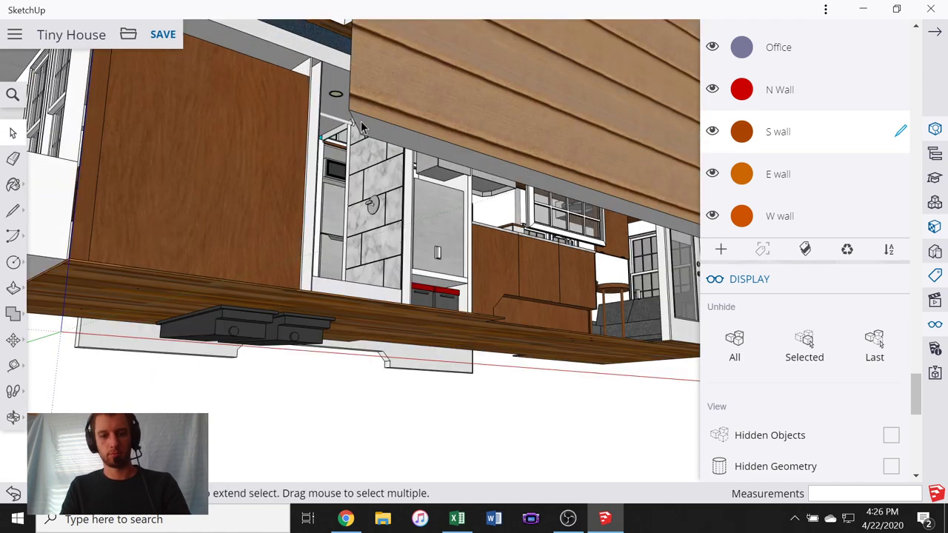
key(l)
scroll(365, 131, up, 3)
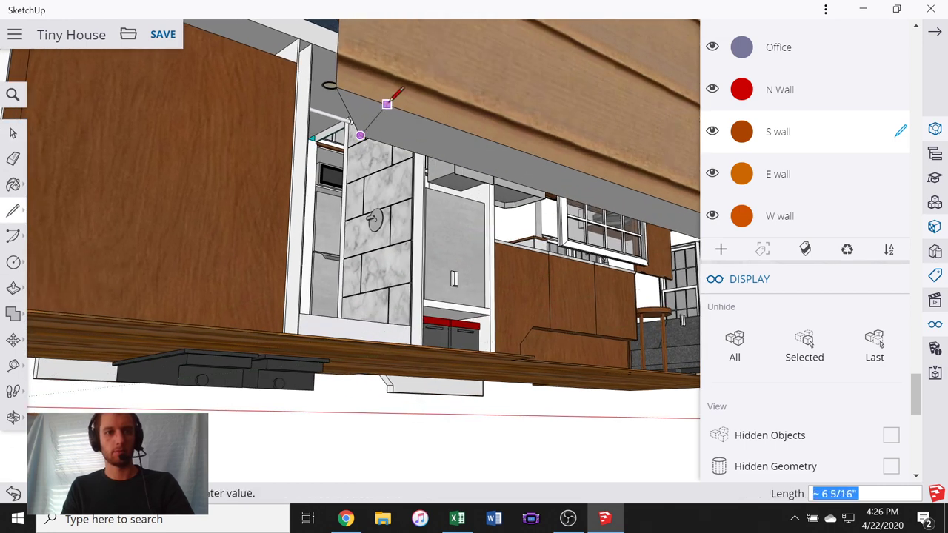
middle_drag(398, 105, 344, 219)
key(p)
scroll(341, 213, down, 2)
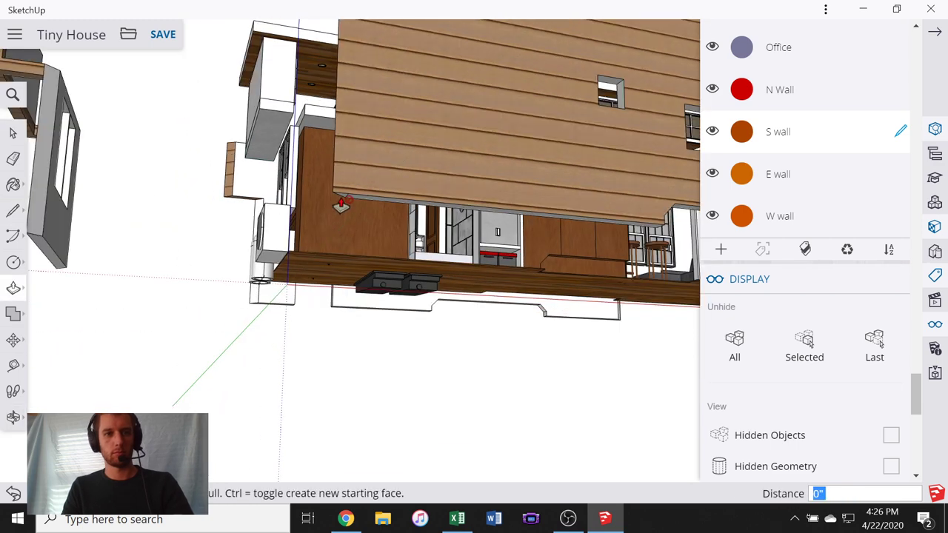
scroll(322, 219, up, 4)
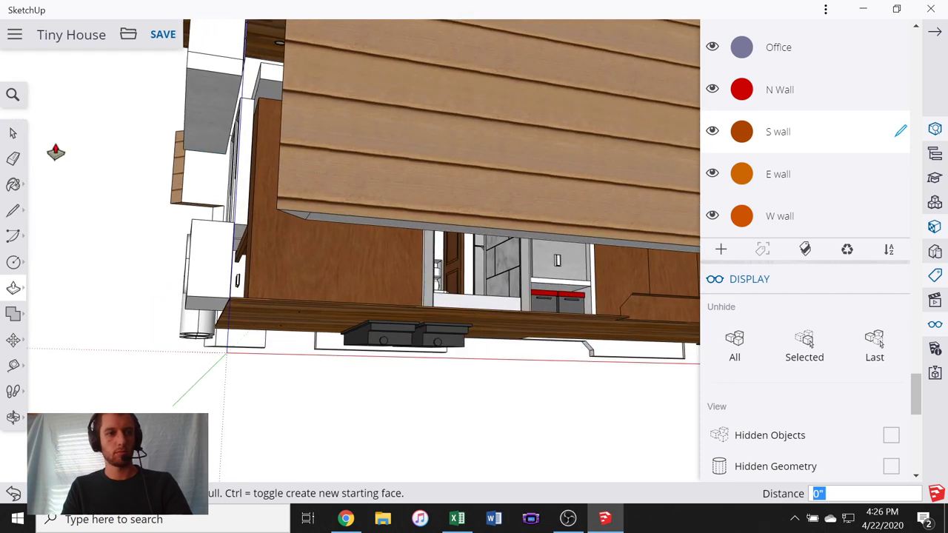
- Open the long side wall group and draw a diagonal line from the inner corner across its bottom face
click(13, 133)
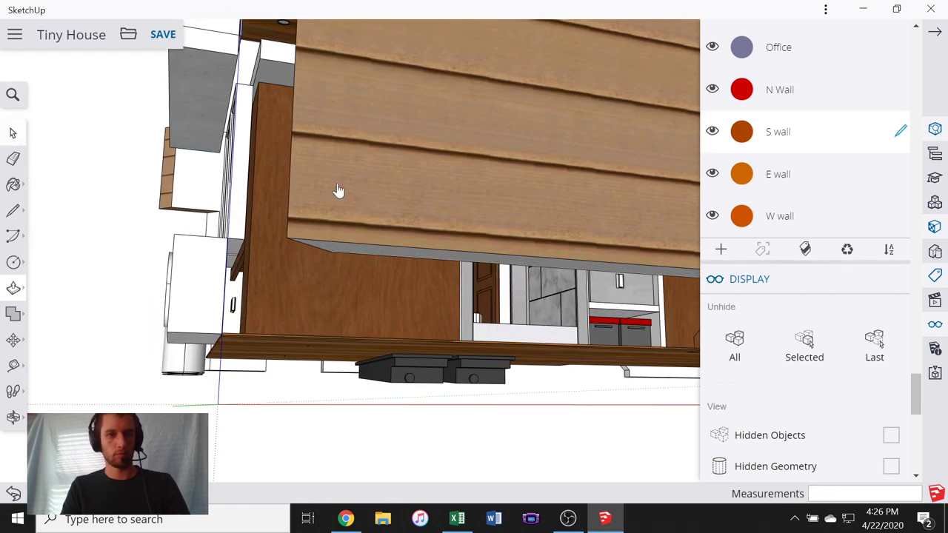
double_click(347, 184)
middle_drag(347, 197, 471, 97)
scroll(471, 97, down, 3)
middle_drag(240, 234, 307, 161)
scroll(307, 161, down, 4)
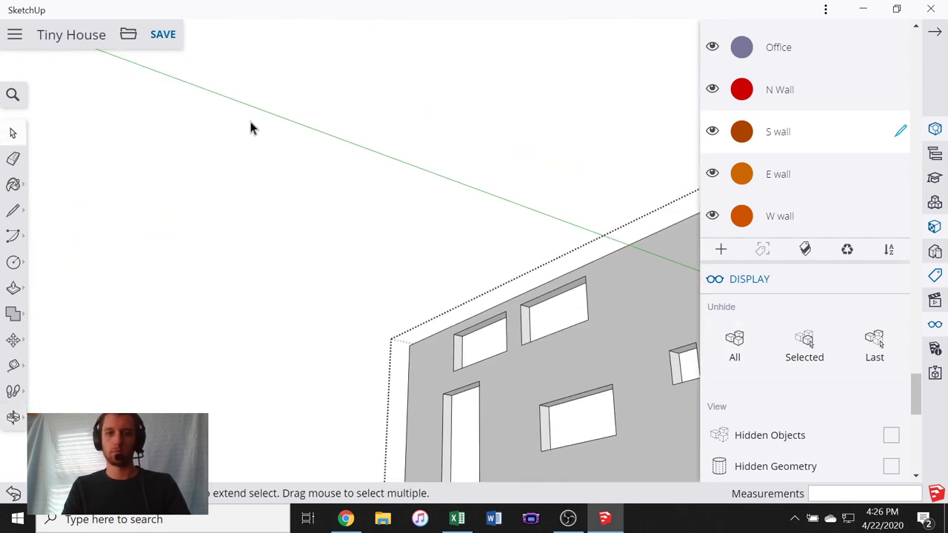
scroll(355, 228, down, 6)
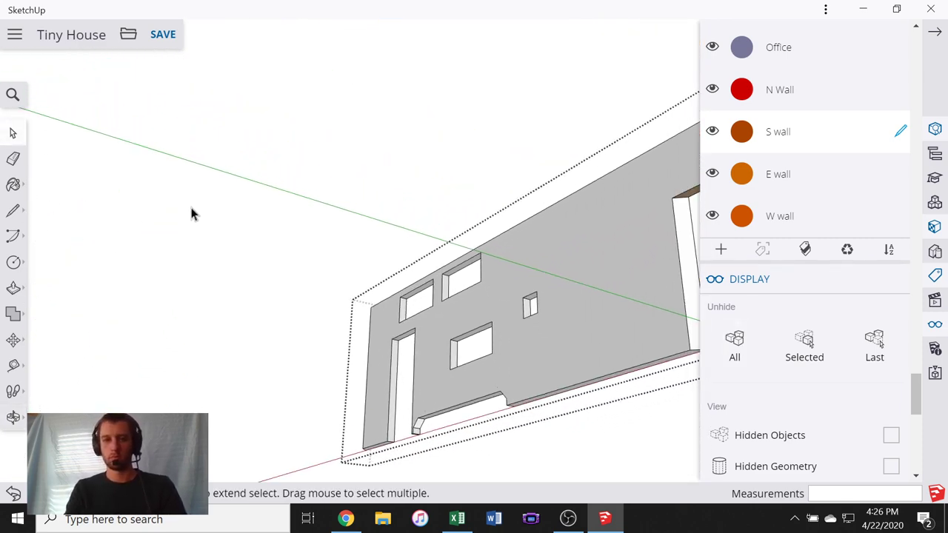
middle_drag(266, 250, 446, 239)
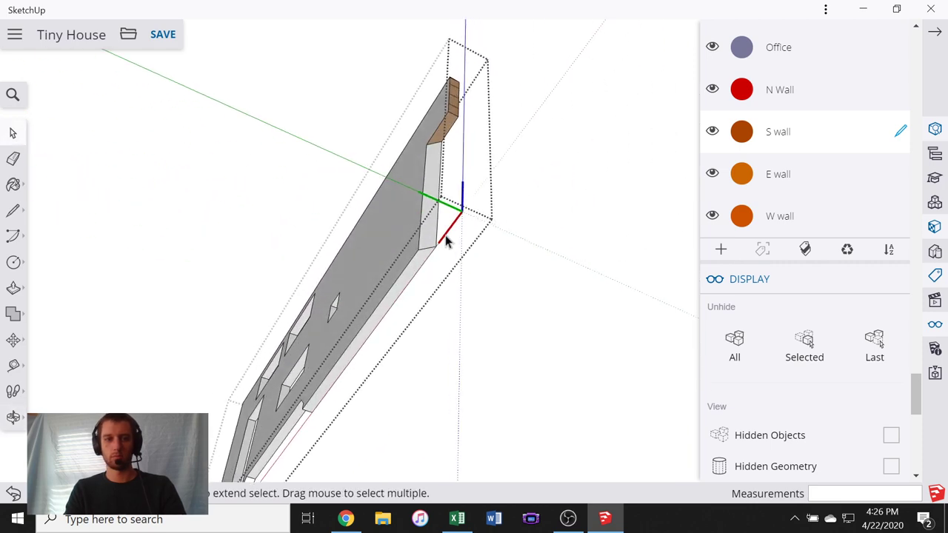
scroll(424, 279, up, 2)
scroll(422, 276, up, 2)
key(l)
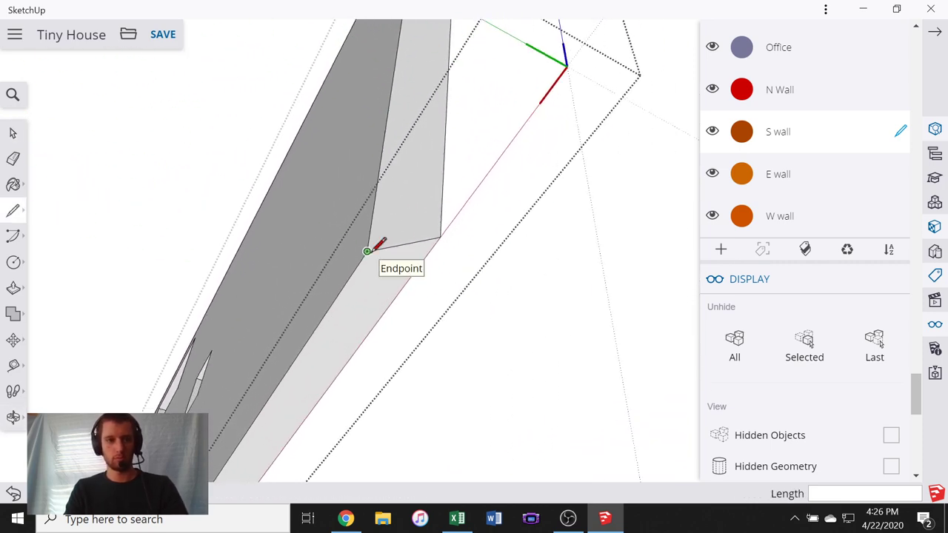
click(368, 252)
middle_drag(429, 317, 467, 328)
- Push the triangular corner up 7' to the underside of the overhang and delete the stray geometry left there
key(p)
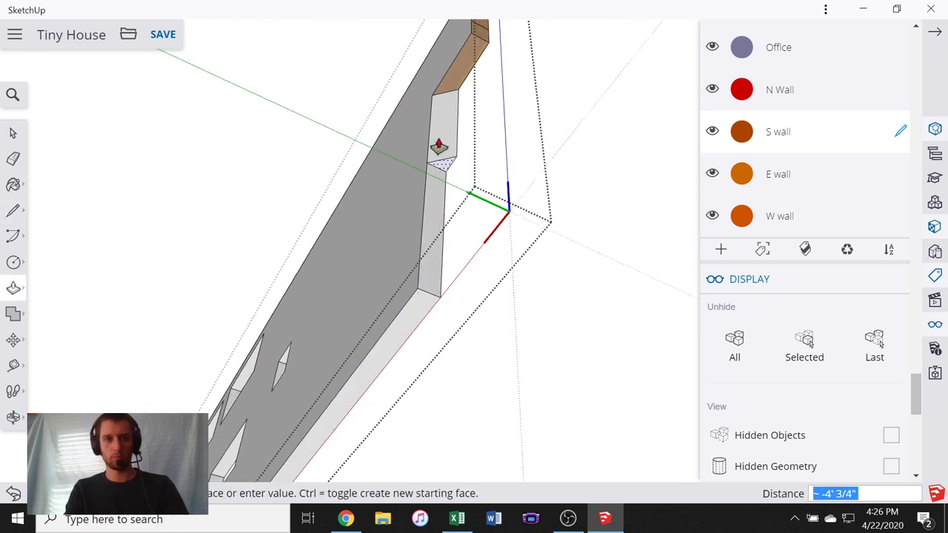
click(446, 100)
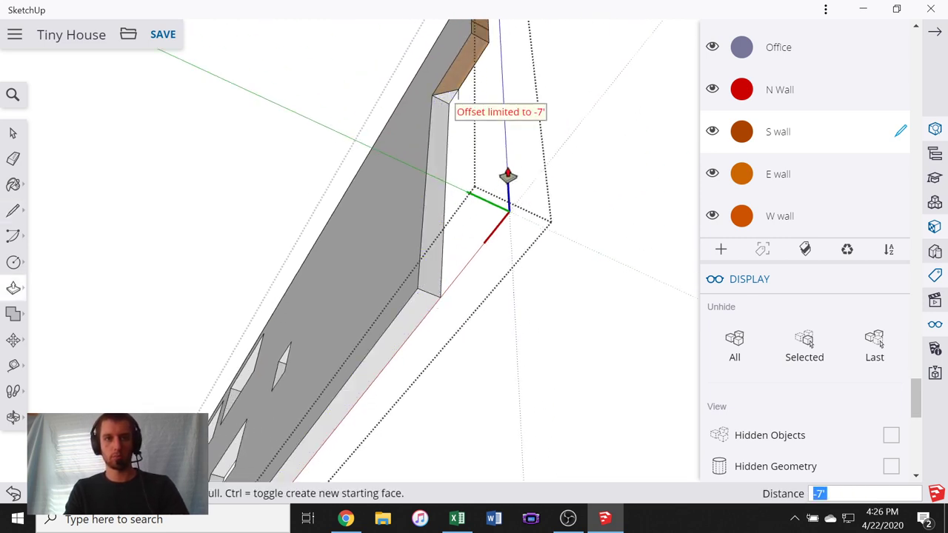
middle_drag(508, 175, 650, 286)
scroll(319, 218, up, 4)
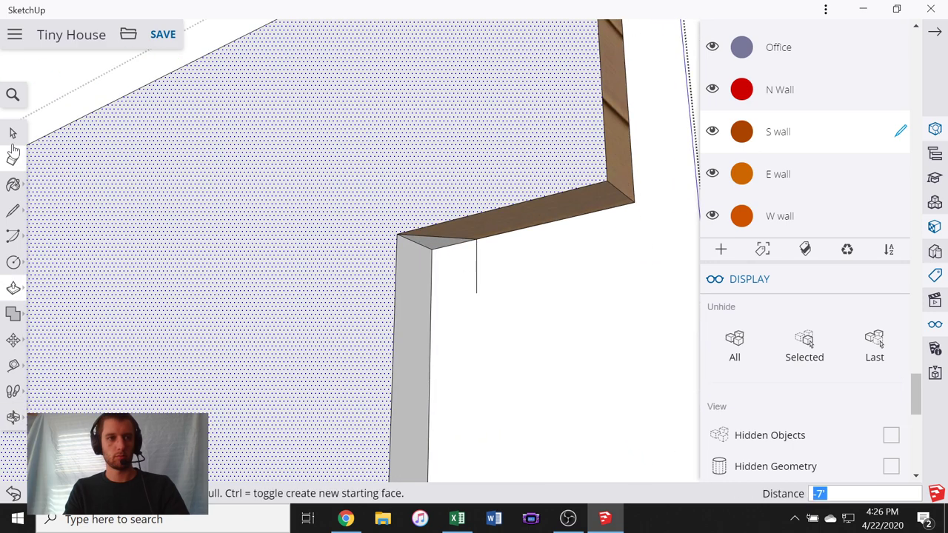
click(13, 133)
click(477, 278)
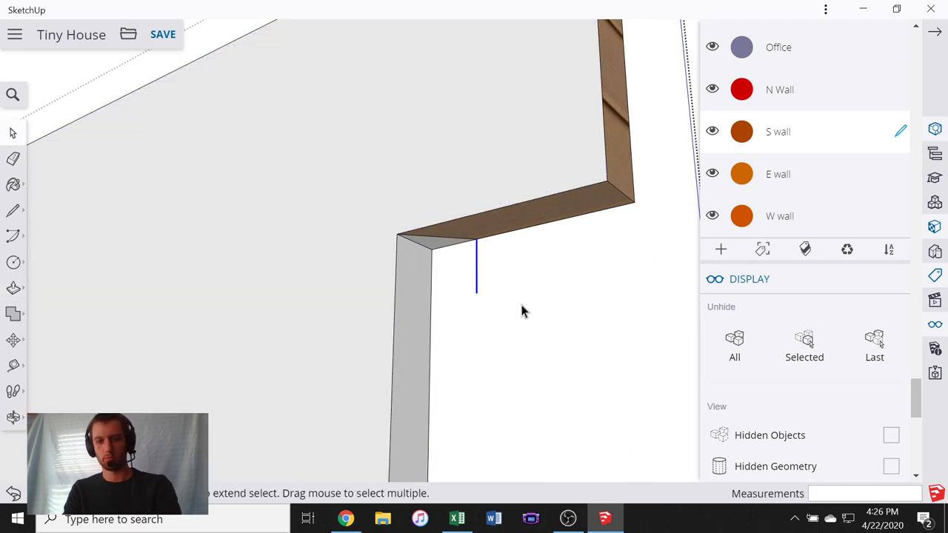
key(Delete)
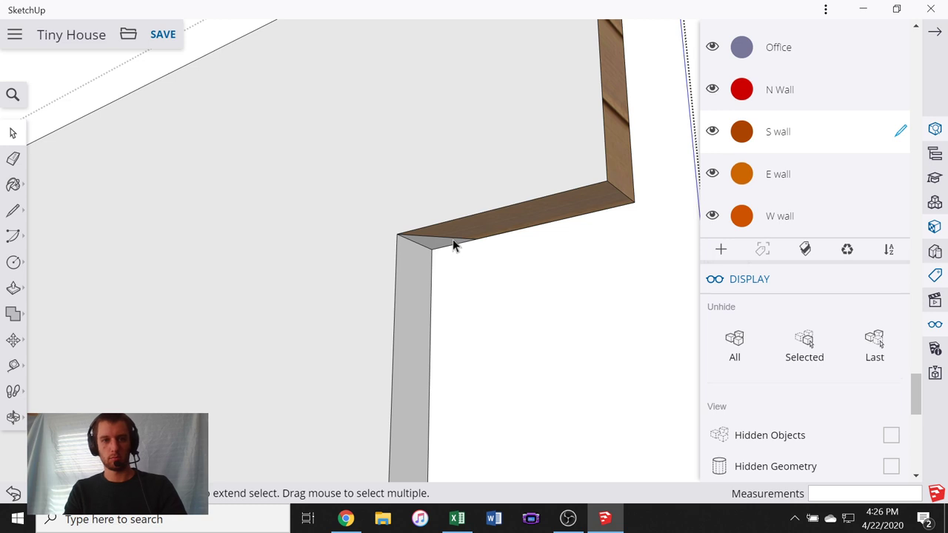
click(452, 239)
key(Delete)
- Inspect the long side wall's upper end corner, siding face and far end from several angles
scroll(368, 313, down, 8)
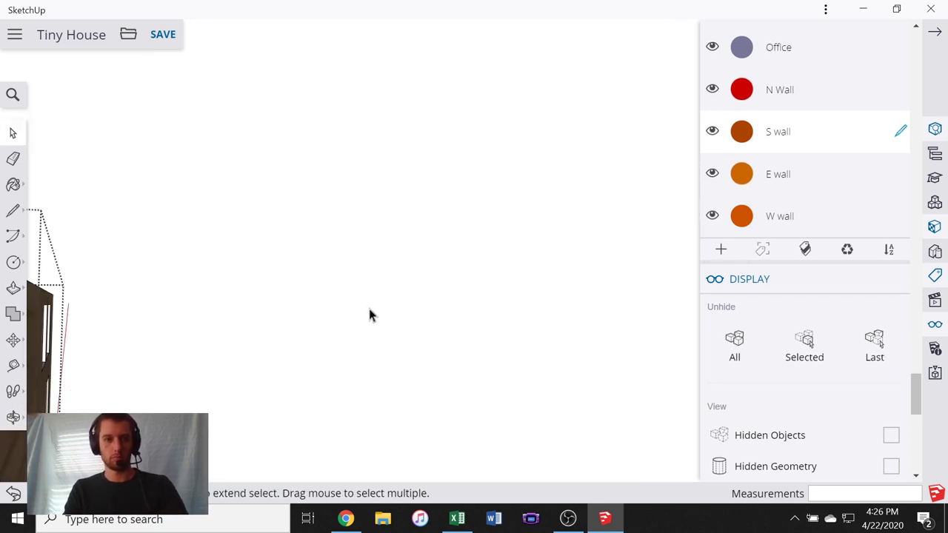
middle_drag(420, 268, 167, 354)
scroll(298, 312, down, 4)
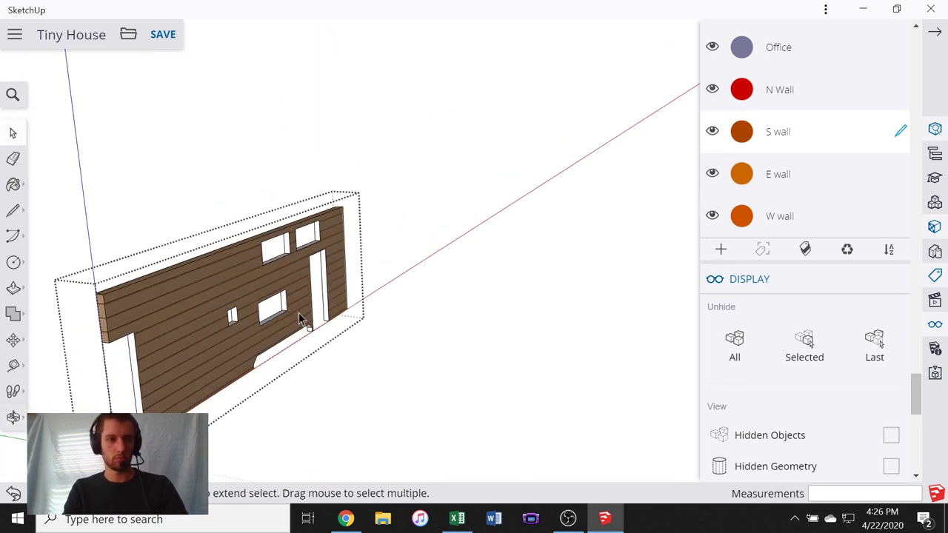
middle_drag(169, 314, 253, 339)
scroll(252, 337, up, 5)
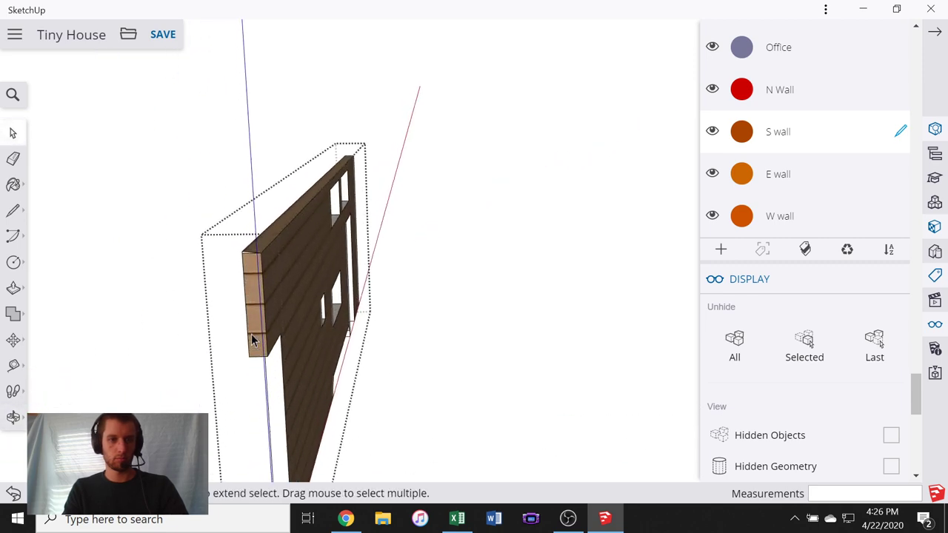
middle_drag(347, 306, 266, 263)
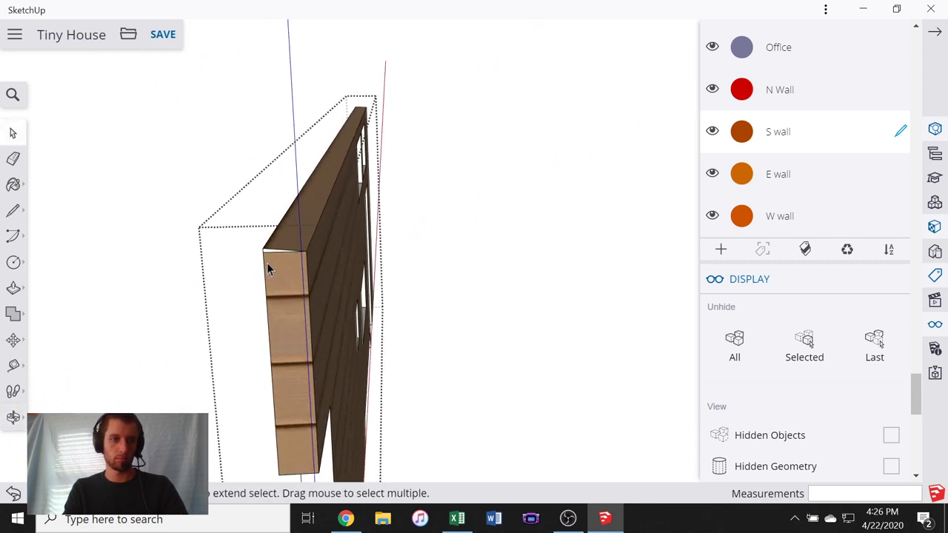
scroll(267, 263, up, 3)
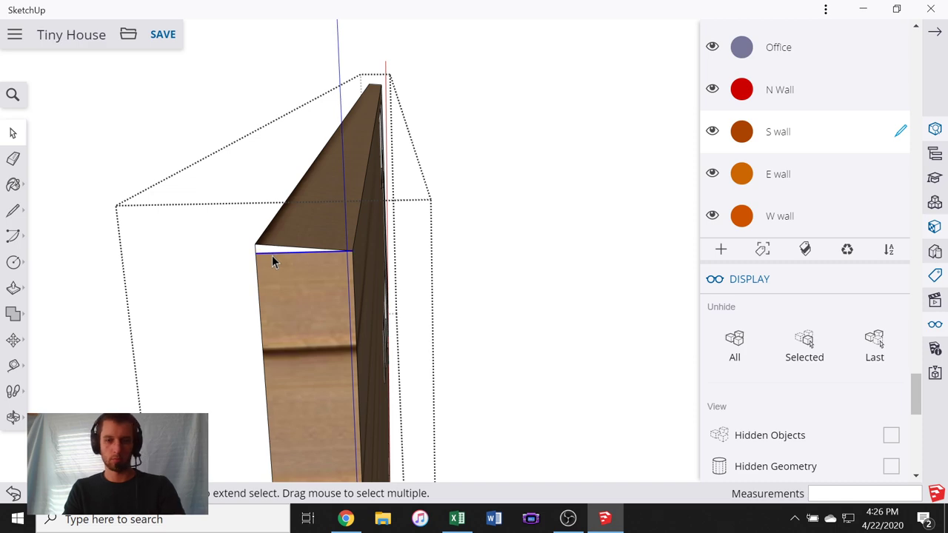
middle_drag(274, 259, 347, 282)
scroll(496, 257, down, 2)
middle_drag(496, 257, 222, 270)
middle_drag(546, 250, 589, 249)
scroll(570, 135, up, 4)
middle_drag(570, 135, 432, 174)
scroll(529, 244, down, 5)
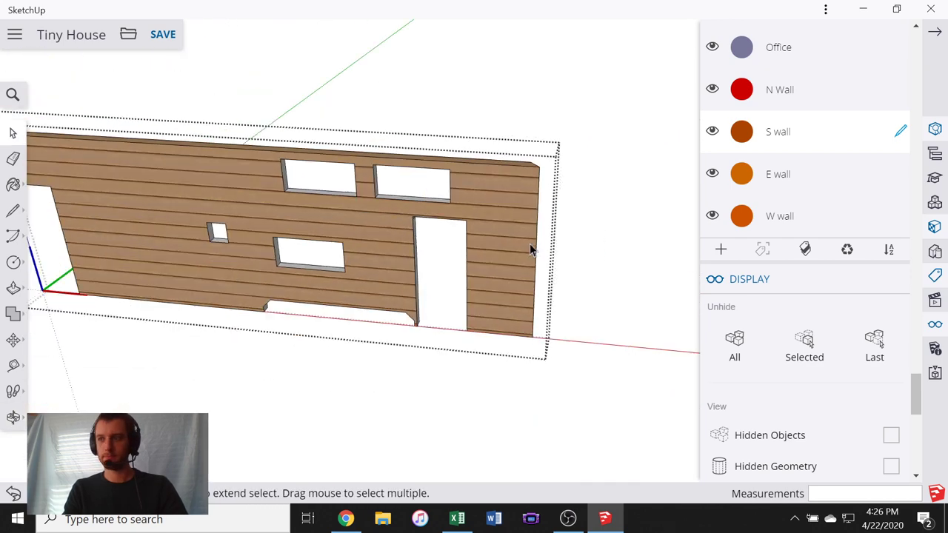
- Draw a diagonal line across the bottom face at the long side wall's door-end corner
middle_drag(525, 316, 422, 270)
middle_drag(524, 335, 479, 215)
scroll(484, 268, up, 5)
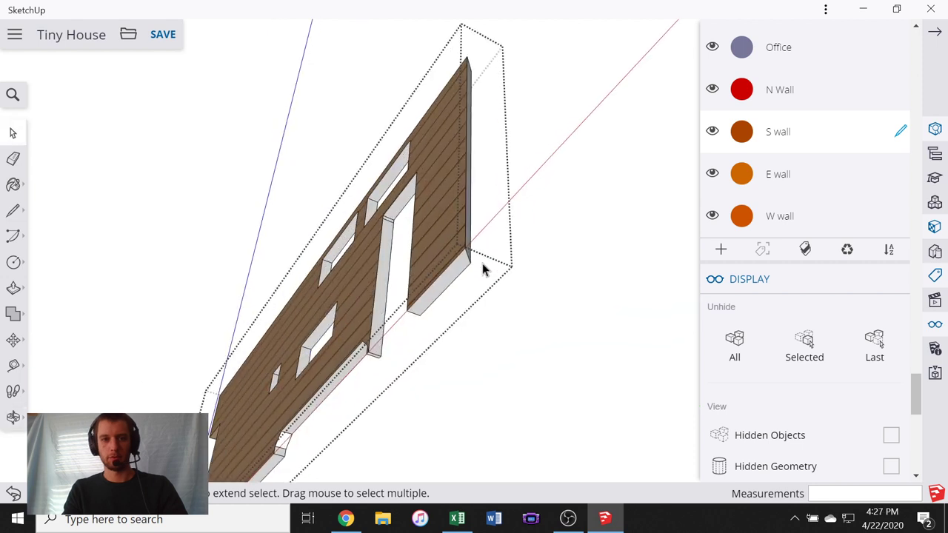
key(l)
click(461, 263)
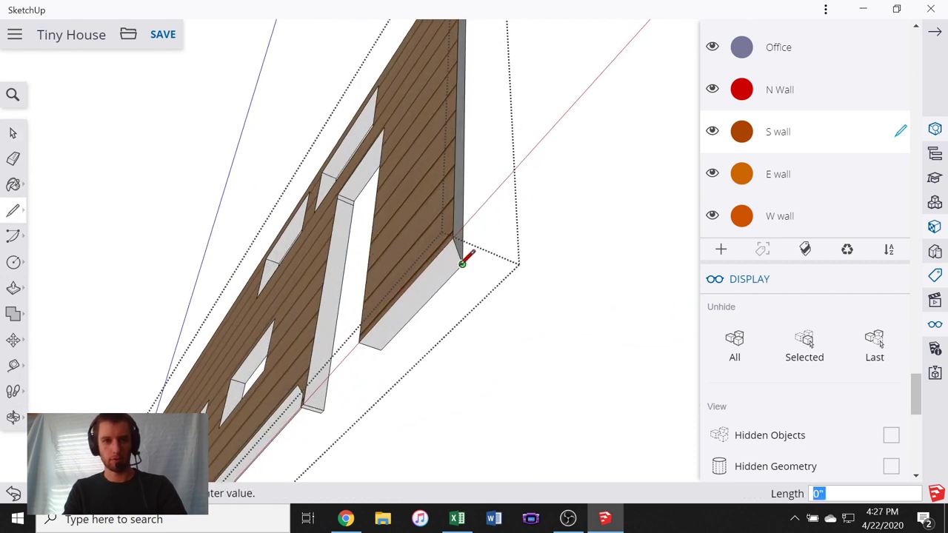
- Push the door-end triangular corner up 9' 11" to the underside of the wall's top edge
key(p)
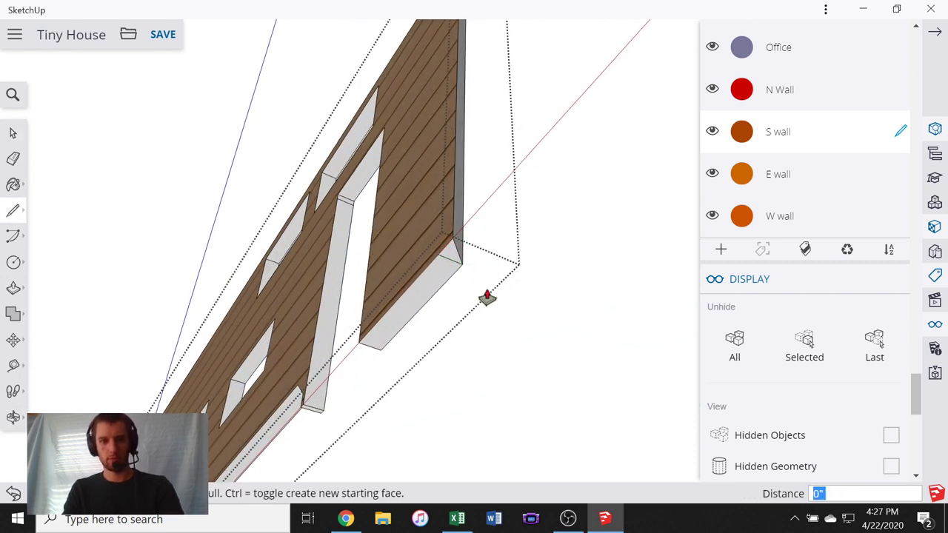
scroll(444, 282, down, 2)
click(442, 285)
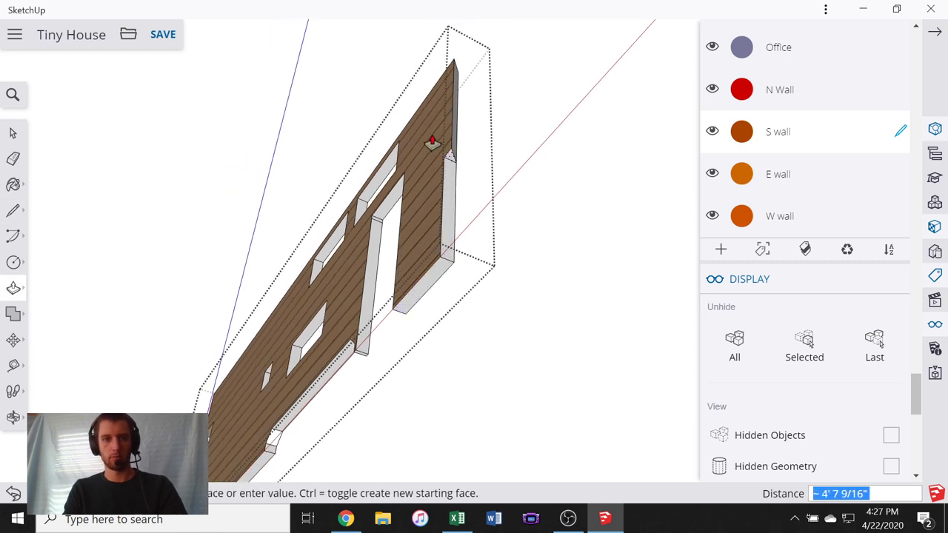
middle_drag(471, 68, 451, 271)
scroll(429, 259, up, 4)
middle_drag(399, 245, 383, 220)
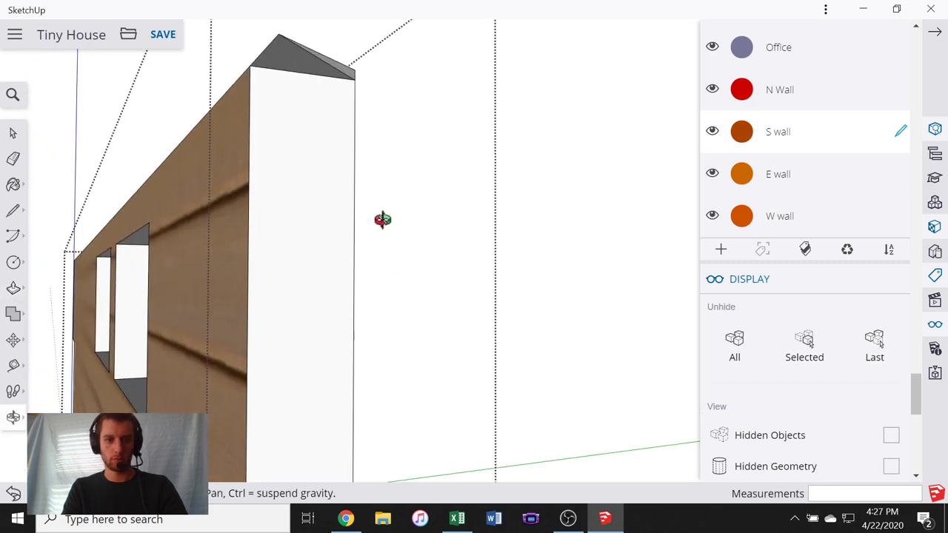
scroll(338, 155, down, 1)
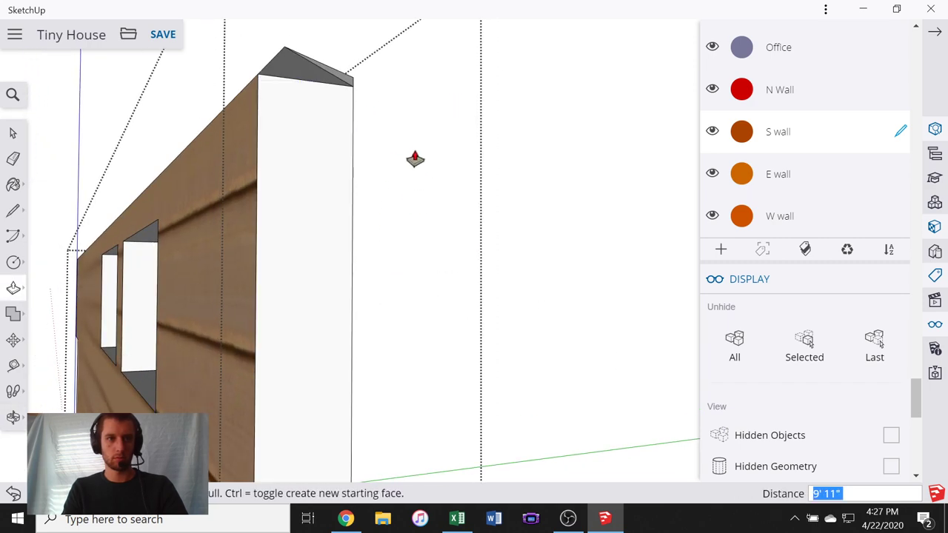
- Draw a line about 6" long across the wall's top face, from the siding-side corner to the inner corner
middle_drag(414, 158, 431, 222)
scroll(263, 231, down, 4)
scroll(381, 281, up, 3)
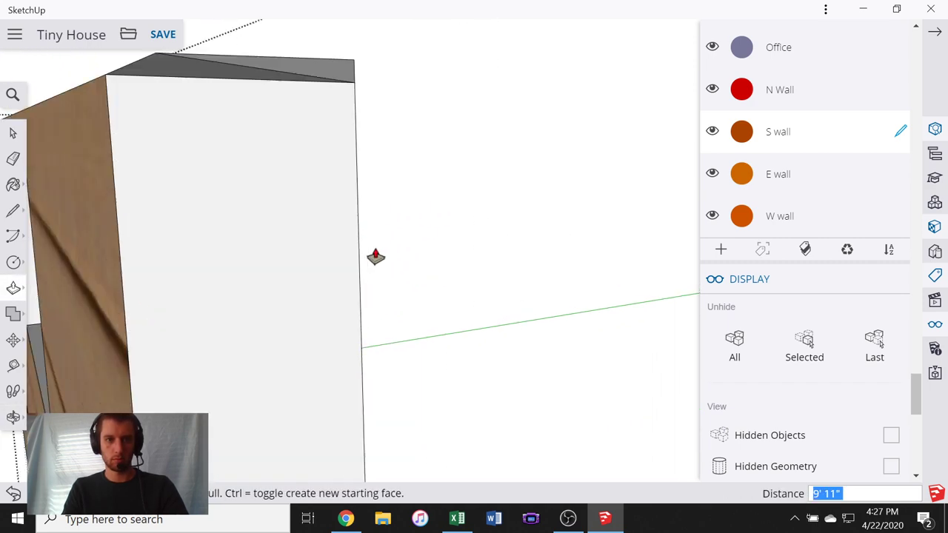
scroll(370, 252, down, 5)
key(l)
scroll(299, 188, up, 2)
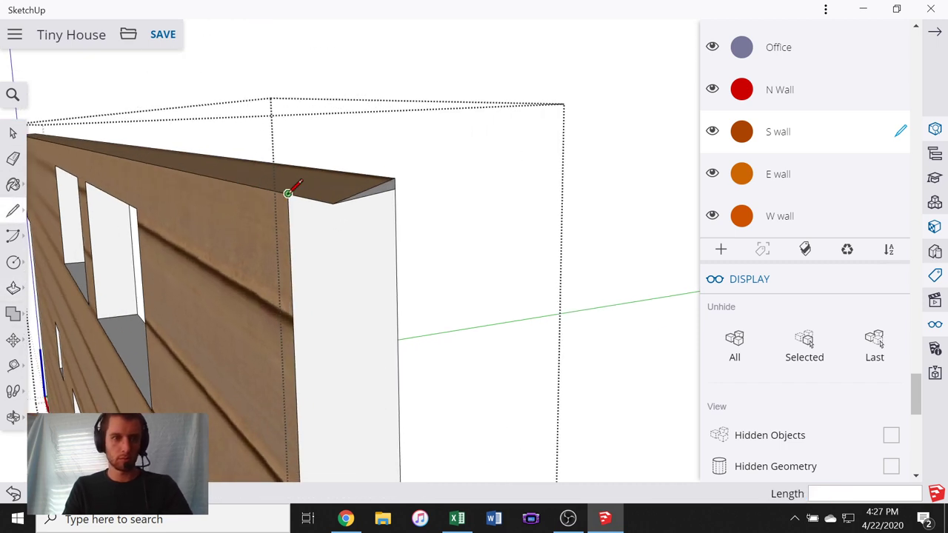
click(288, 192)
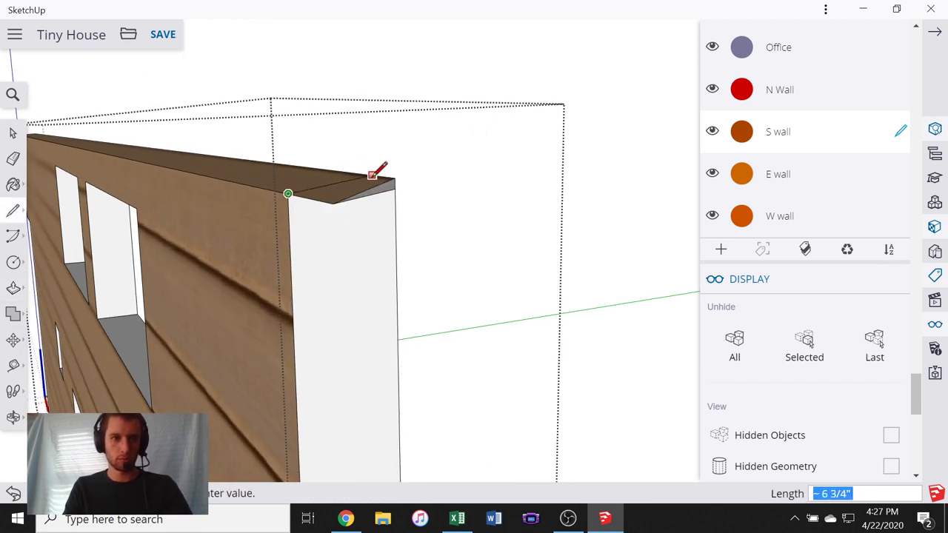
middle_drag(373, 176, 330, 368)
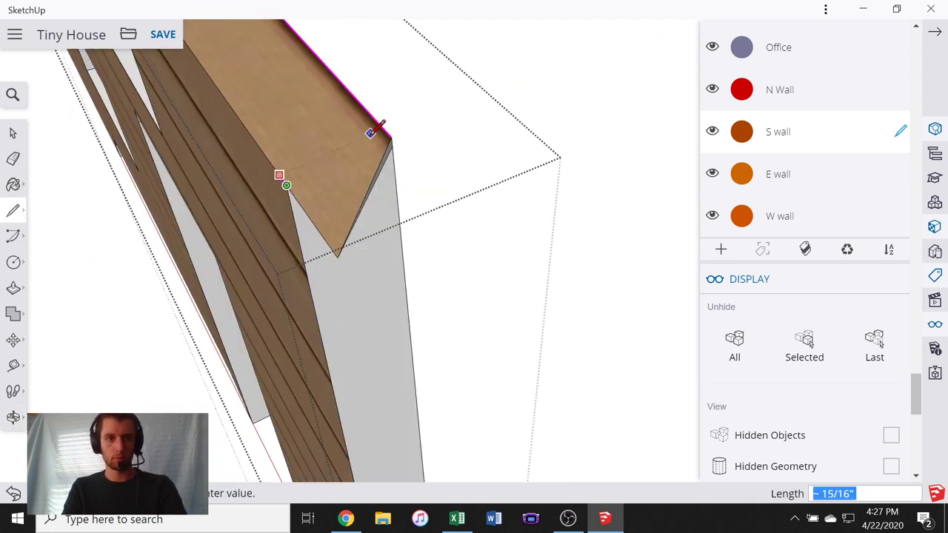
click(392, 144)
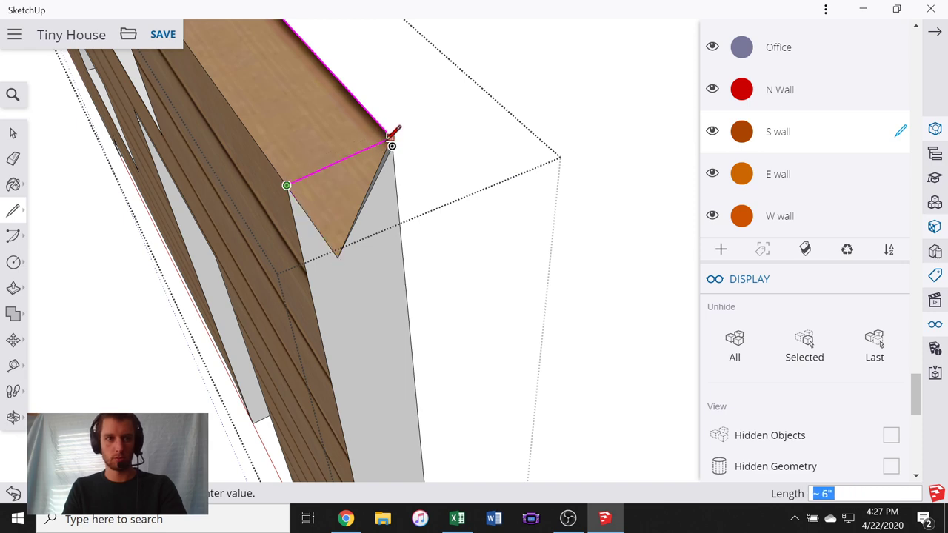
click(391, 138)
middle_drag(351, 197, 195, 155)
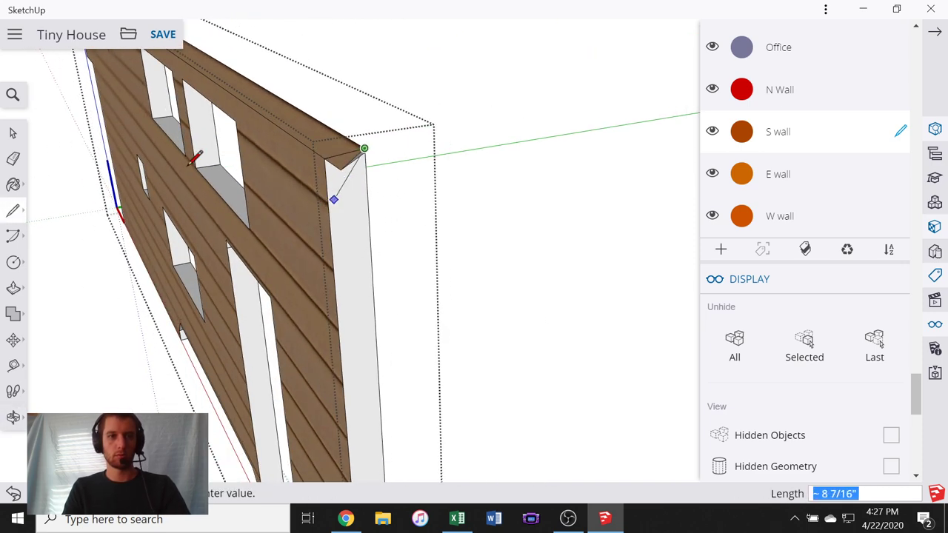
- Try to select the overhanging triangle at the wall's door-end top corner
click(14, 131)
shift+middle_drag(337, 190, 296, 194)
scroll(294, 186, up, 4)
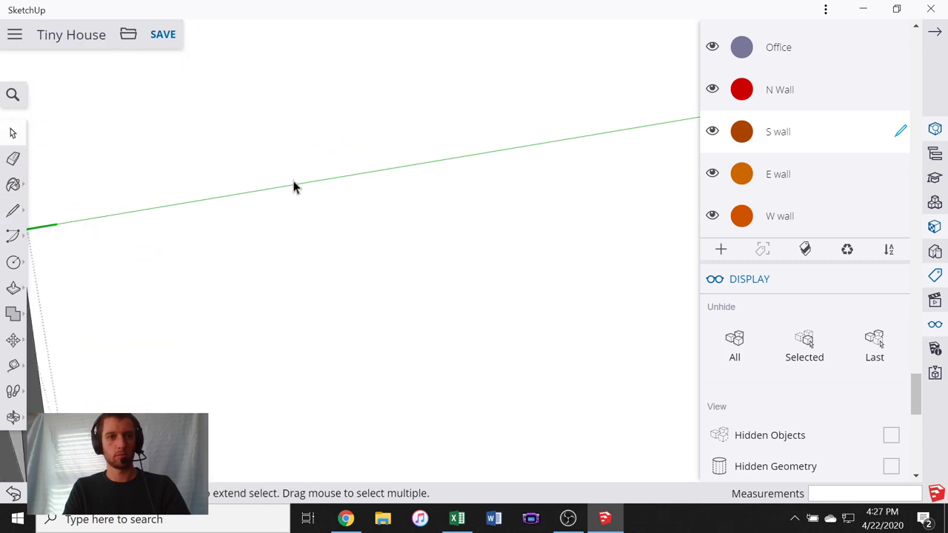
scroll(328, 191, down, 5)
scroll(259, 197, up, 4)
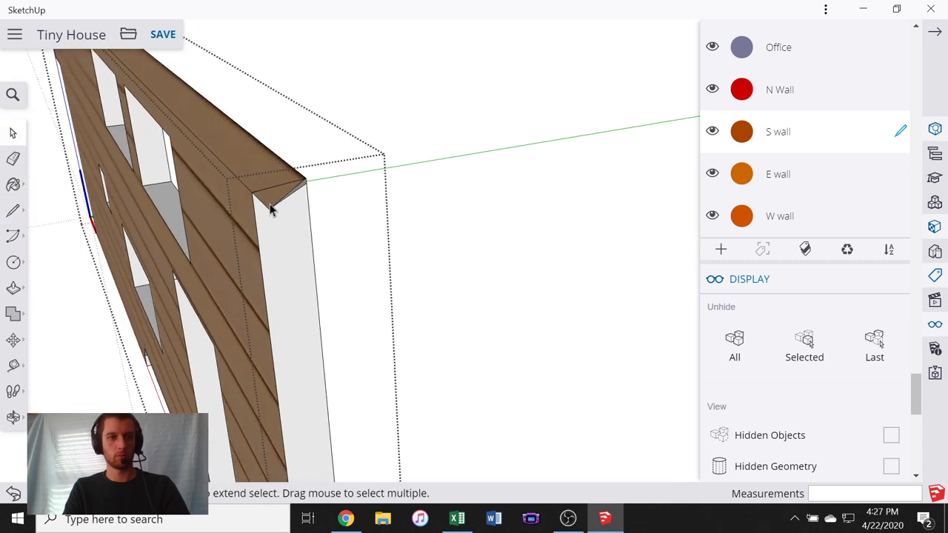
click(271, 206)
scroll(276, 200, up, 4)
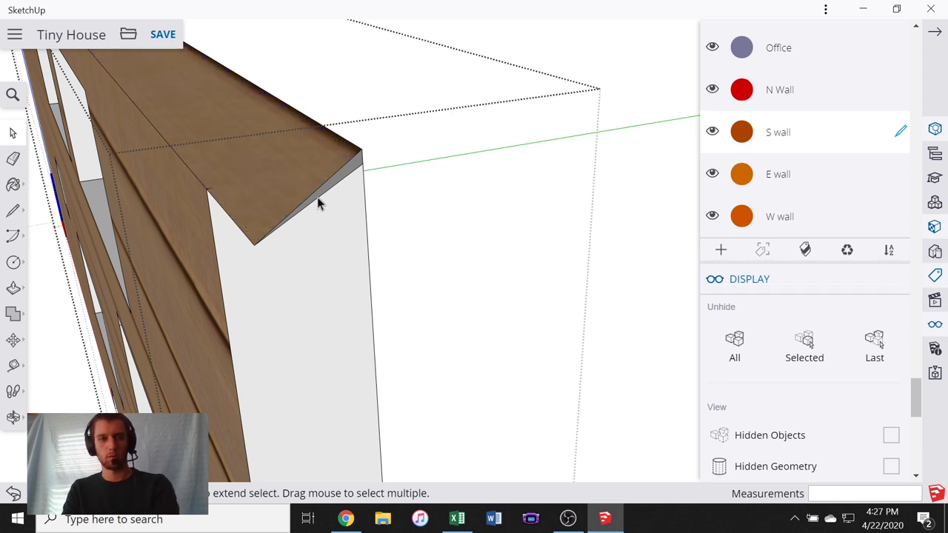
double_click(284, 197)
key(l)
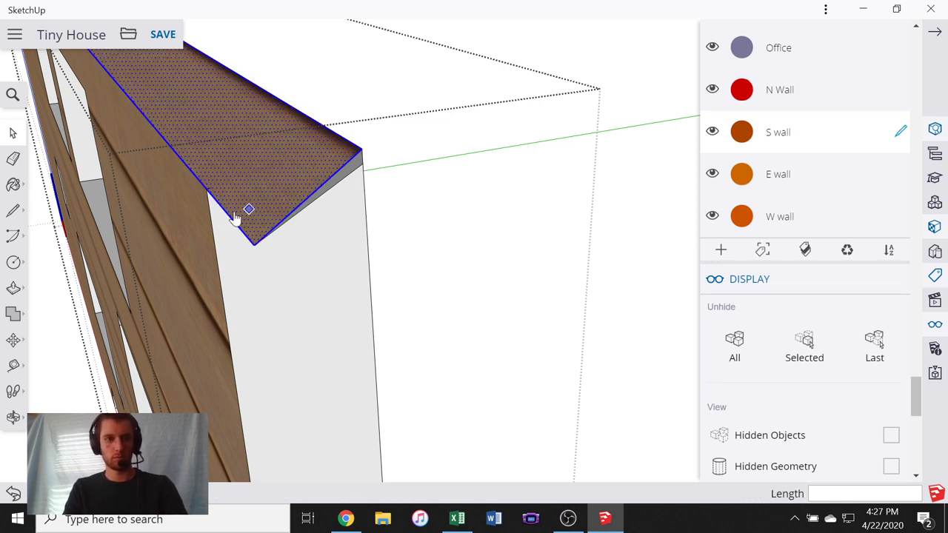
click(206, 188)
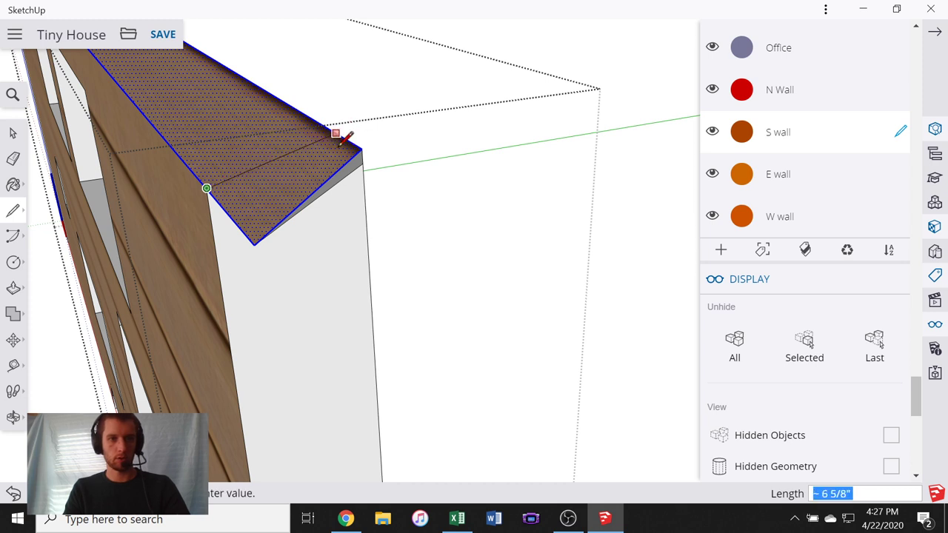
key(Escape)
- Draw a line across the wall's top face from the inner corner to the siding-side corner, splitting off the overhanging triangle
middle_drag(372, 201, 277, 193)
scroll(302, 187, down, 4)
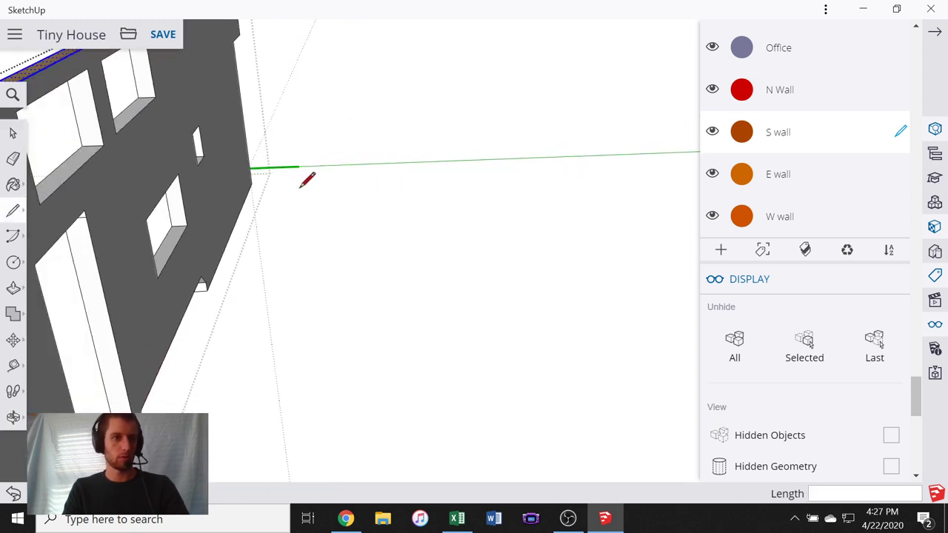
scroll(89, 164, up, 3)
scroll(290, 161, down, 5)
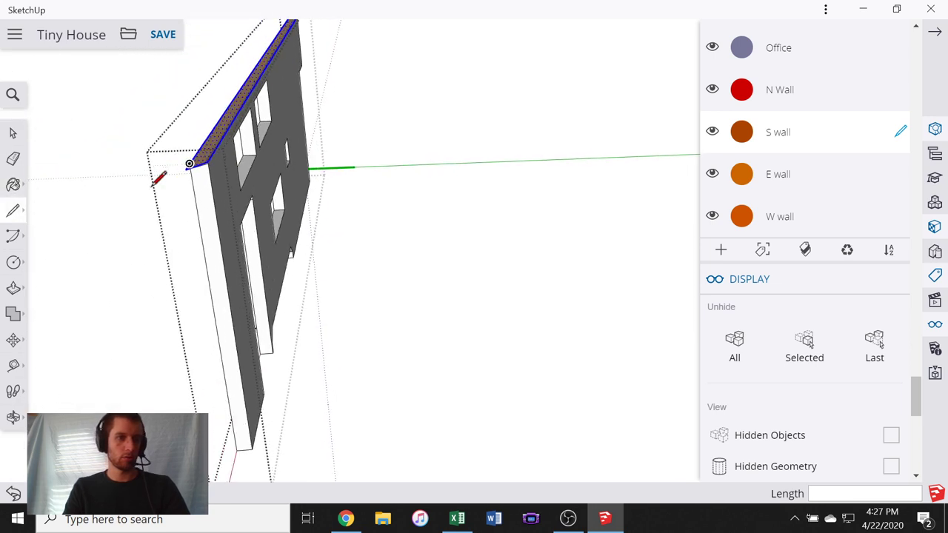
scroll(152, 186, up, 4)
mouse_move(247, 140)
middle_down()
mouse_move(313, 112)
mouse_move(272, 127)
middle_up()
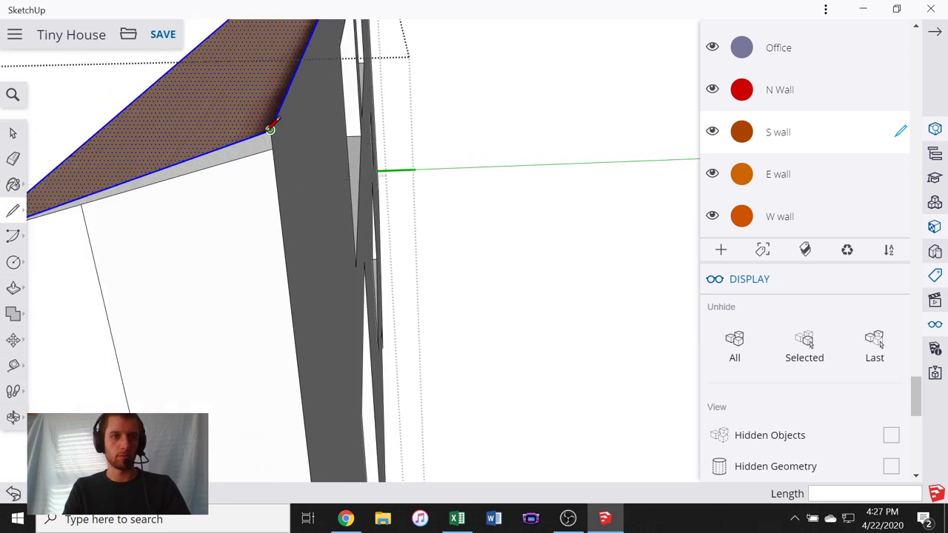
click(271, 128)
middle_drag(185, 127, 166, 211)
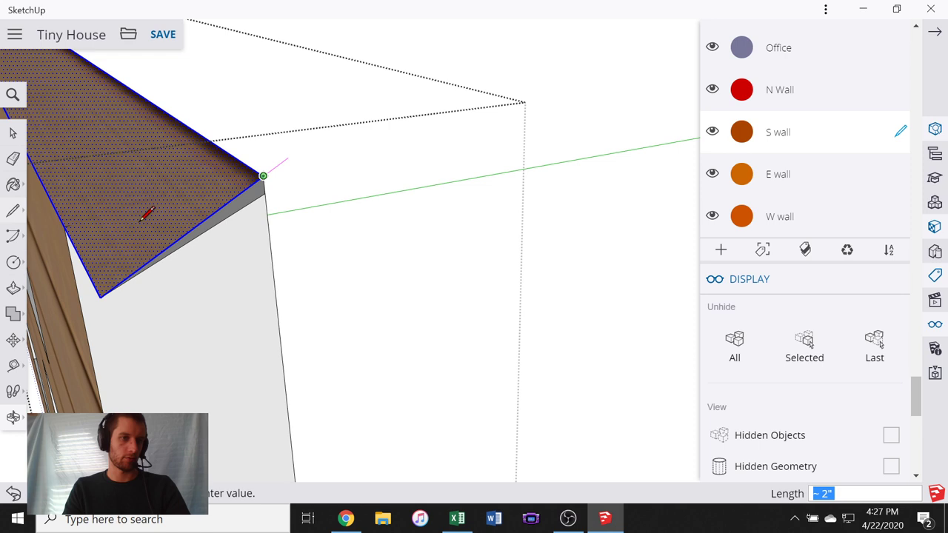
click(65, 225)
- Try to delete the overhanging triangle together with the selected top edges
click(12, 134)
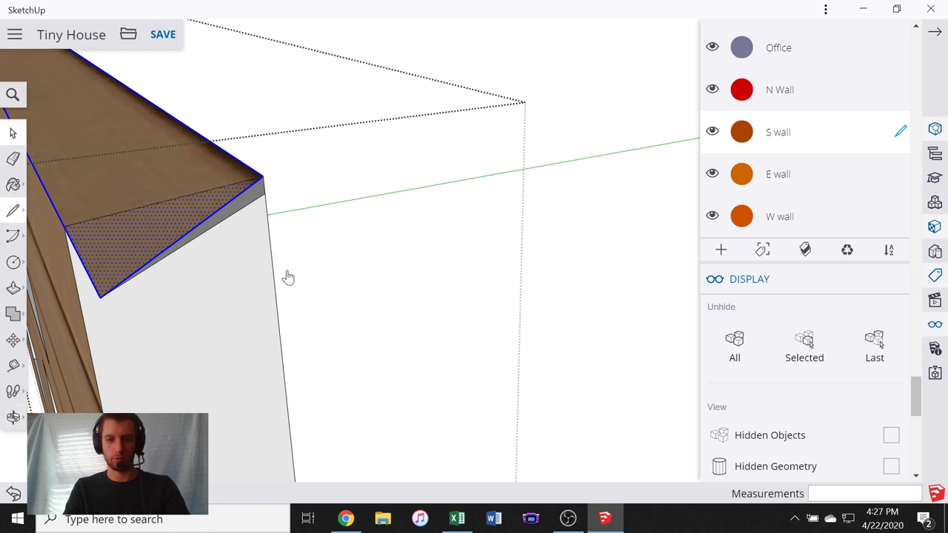
key(space)
key(Delete)
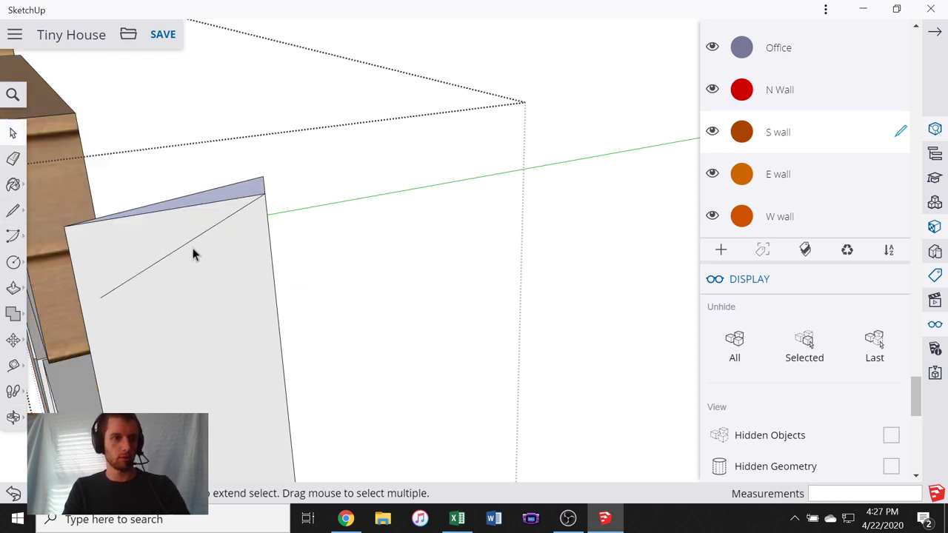
- Try to delete the overhanging triangle by selecting it with a window around the corner, and undo the deletion
scroll(193, 255, down, 6)
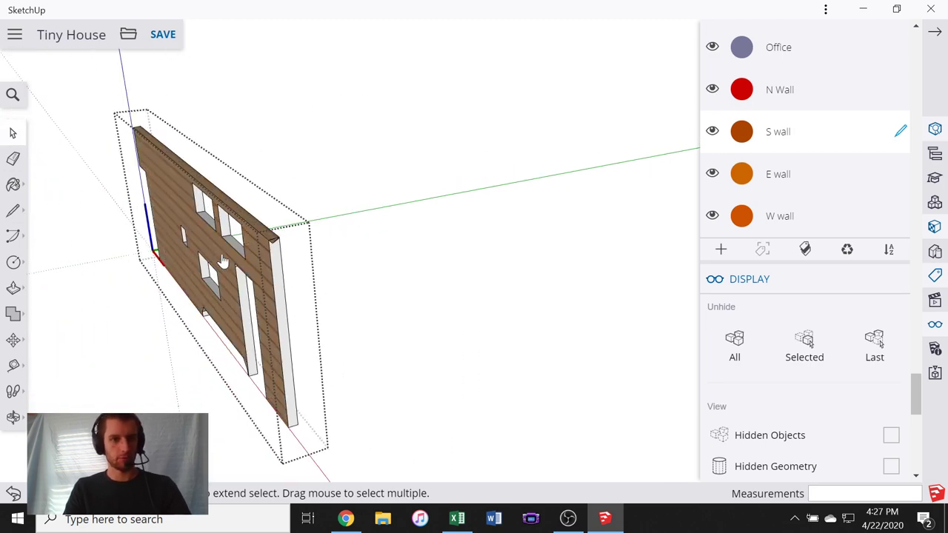
scroll(297, 247, up, 5)
middle_drag(308, 214, 210, 250)
drag(205, 220, 356, 355)
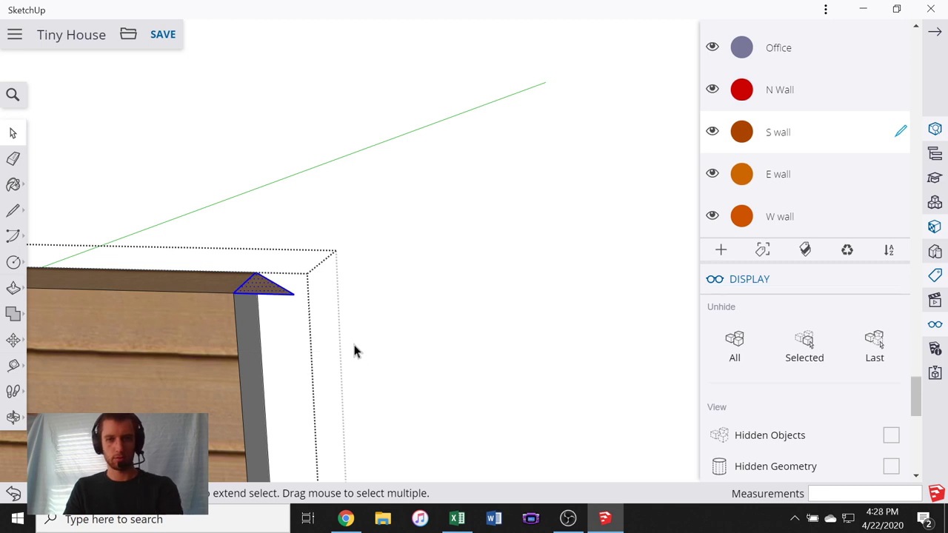
key(Delete)
key(ctrl+z)
middle_drag(351, 328, 471, 219)
scroll(477, 222, down, 4)
scroll(442, 215, down, 1)
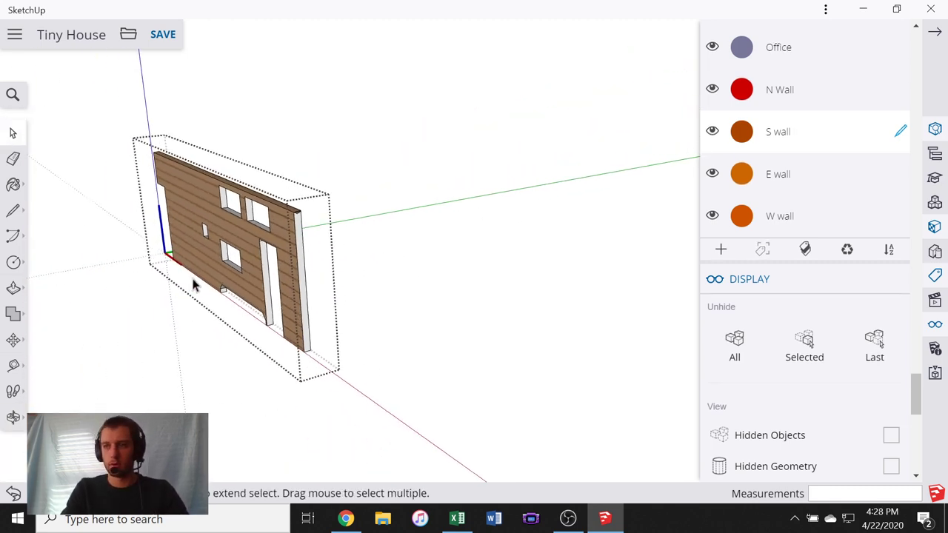
middle_drag(276, 230, 176, 166)
scroll(177, 166, up, 5)
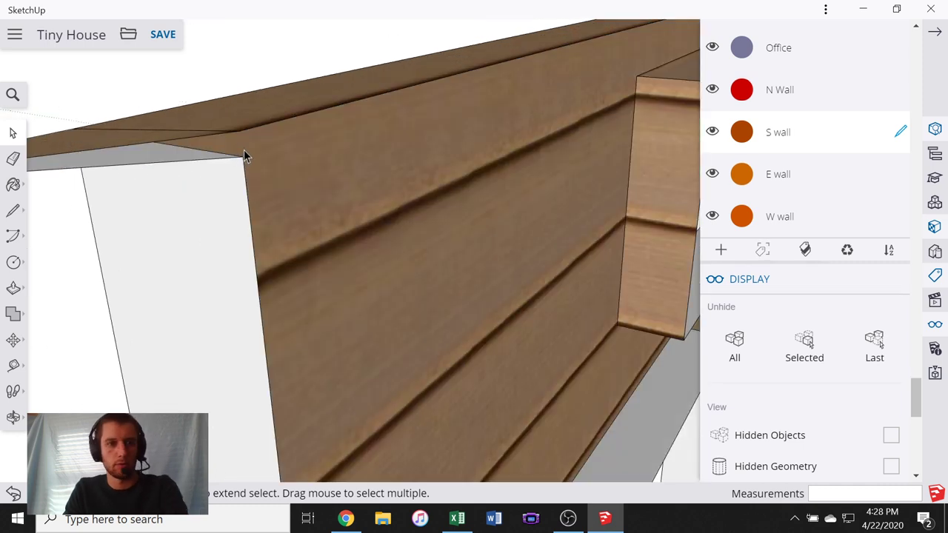
key(ctrl+z)
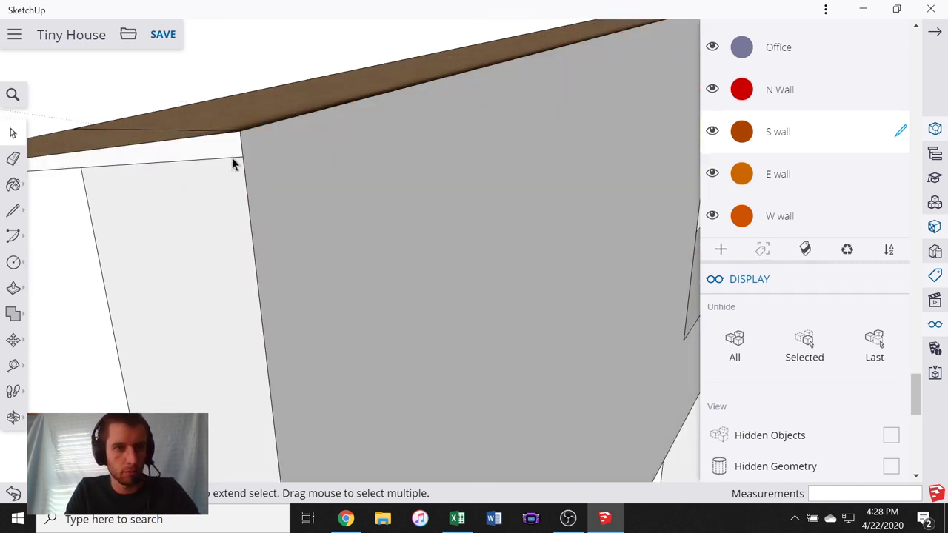
- Delete the overhanging triangle's stray edges and the leftover sliver face at the door-end top corner
click(232, 157)
key(Delete)
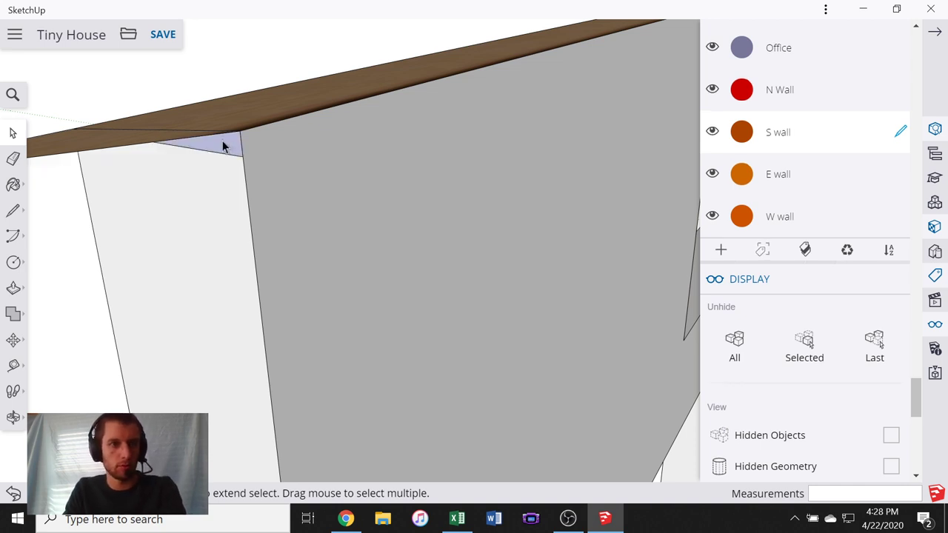
key(Delete)
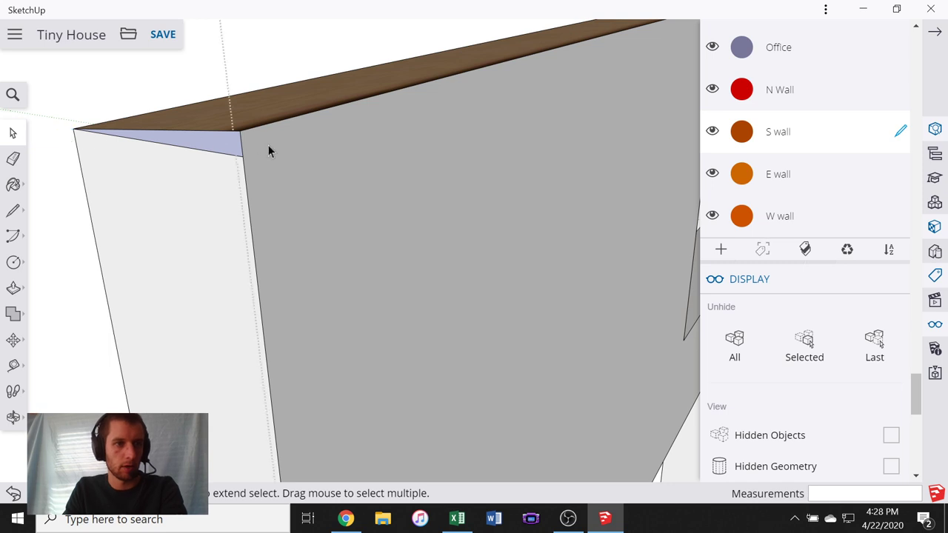
middle_drag(269, 146, 275, 188)
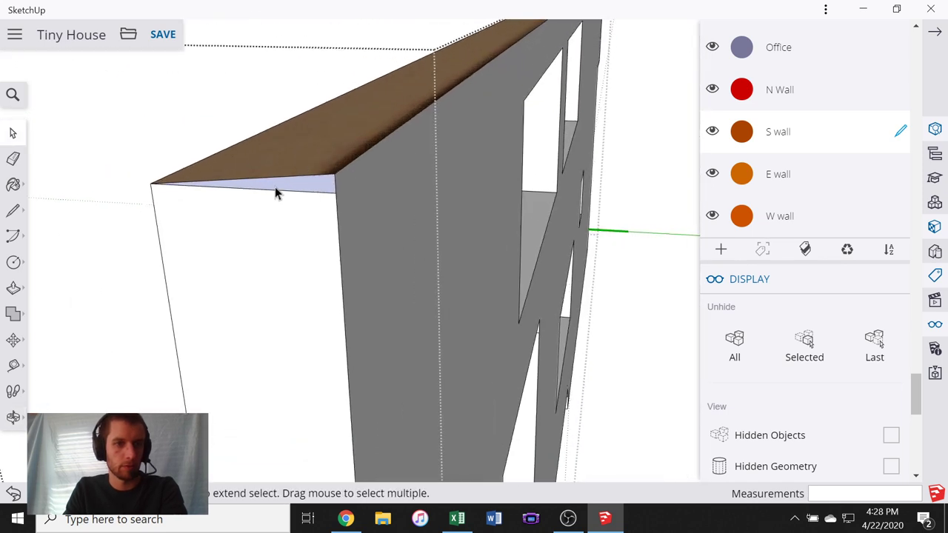
click(283, 191)
key(Delete)
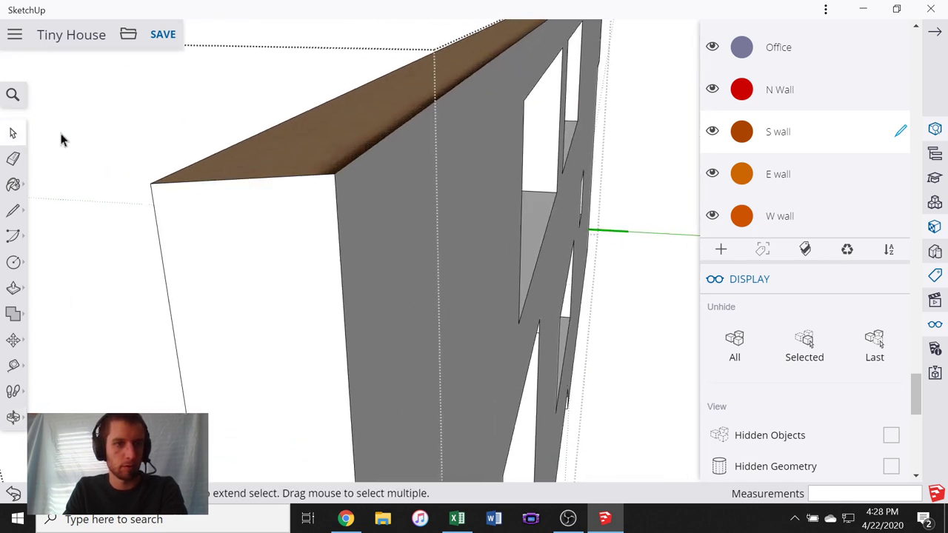
- Close the long side wall group and make W wall the active tag
scroll(150, 122, down, 8)
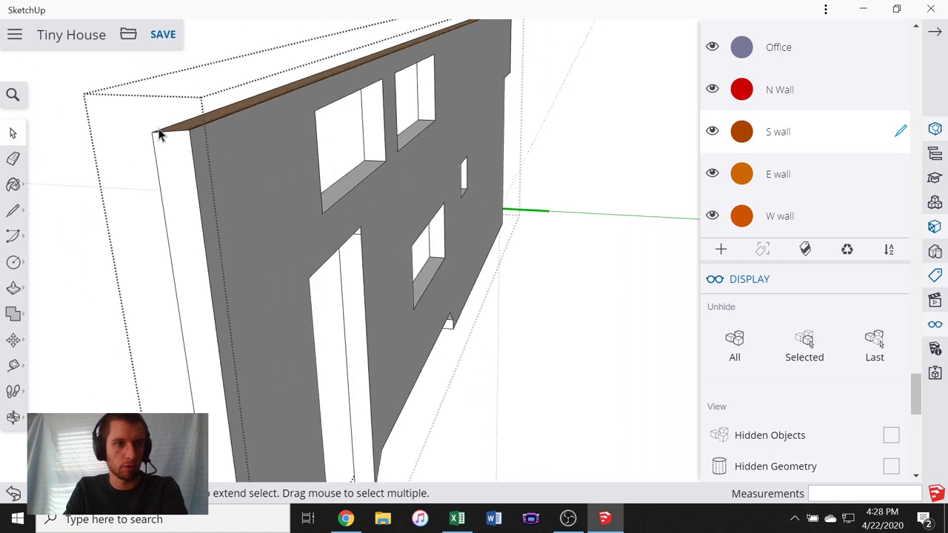
middle_drag(166, 194, 554, 350)
scroll(553, 352, up, 3)
click(539, 235)
scroll(479, 280, down, 6)
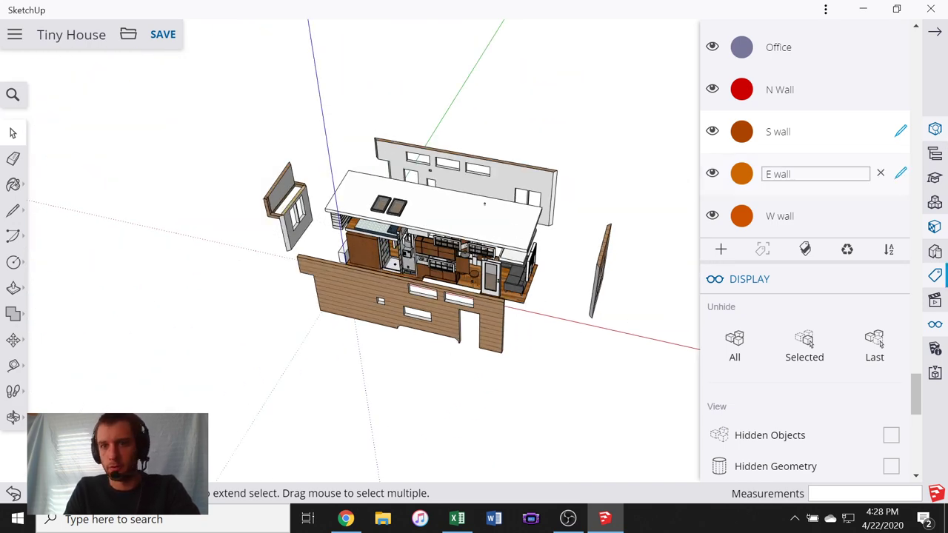
click(901, 216)
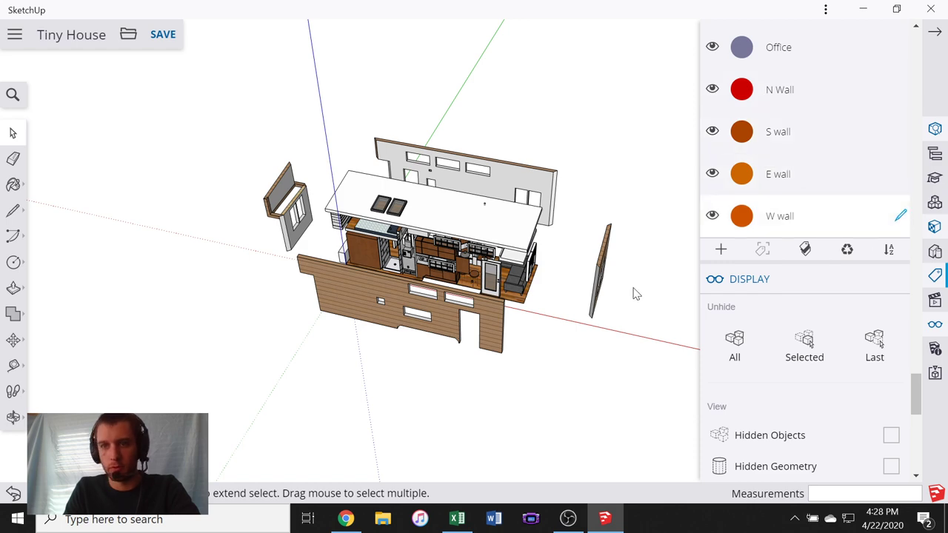
scroll(264, 231, up, 10)
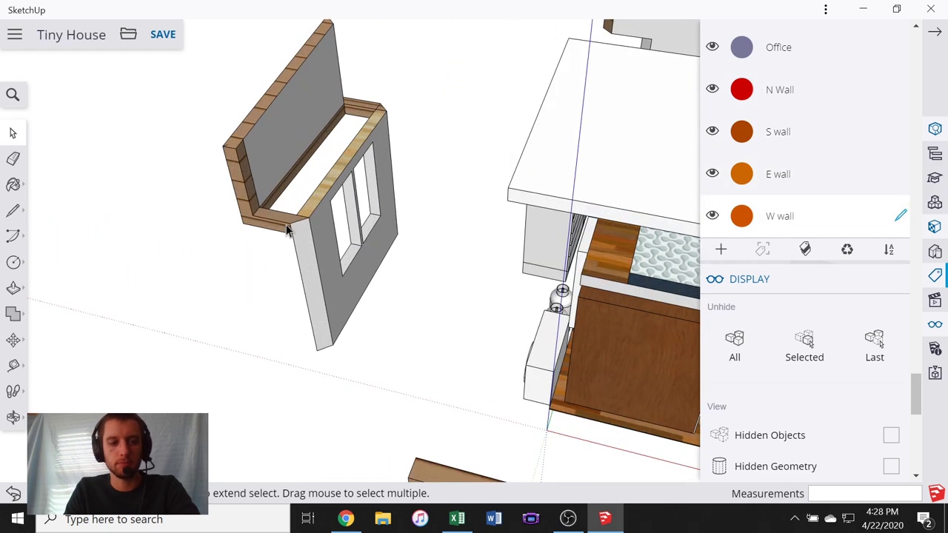
middle_drag(289, 231, 430, 108)
scroll(486, 155, down, 10)
middle_drag(388, 271, 240, 336)
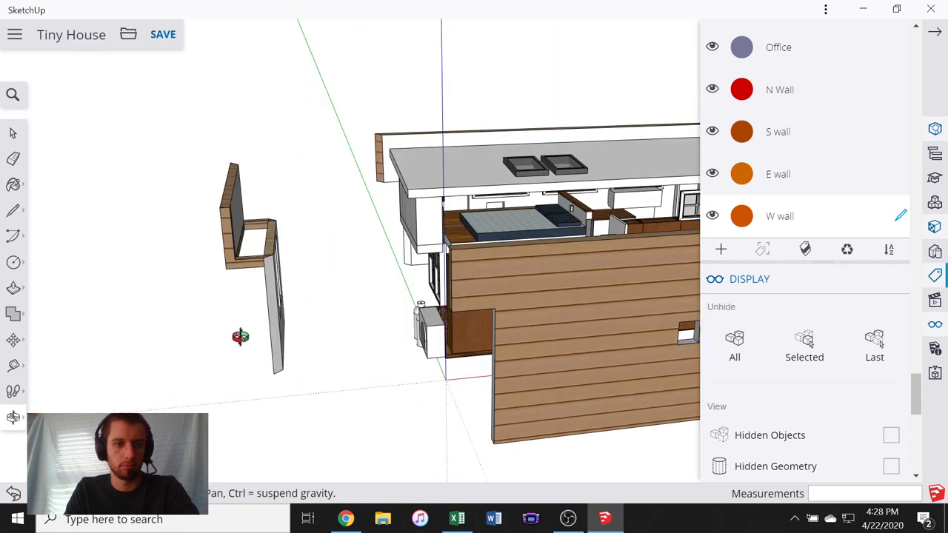
scroll(239, 337, up, 6)
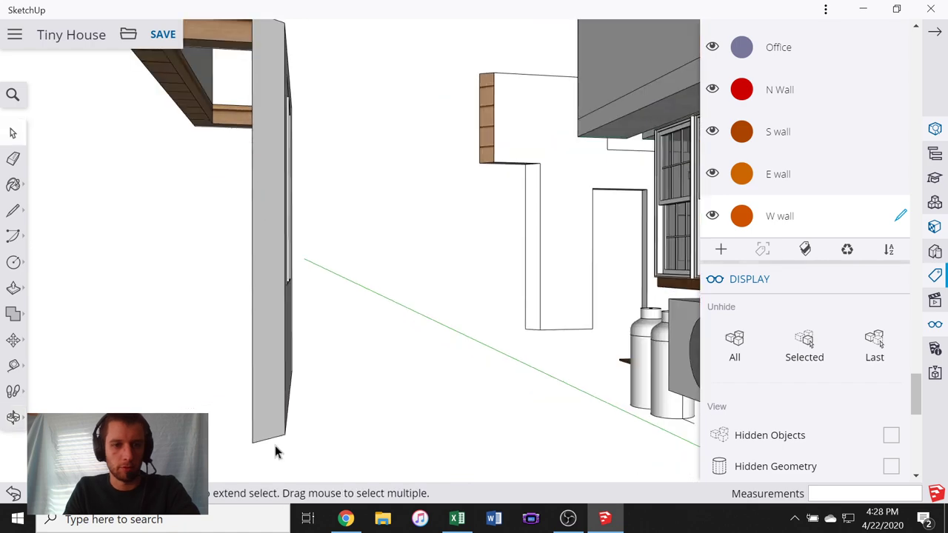
middle_drag(275, 448, 326, 54)
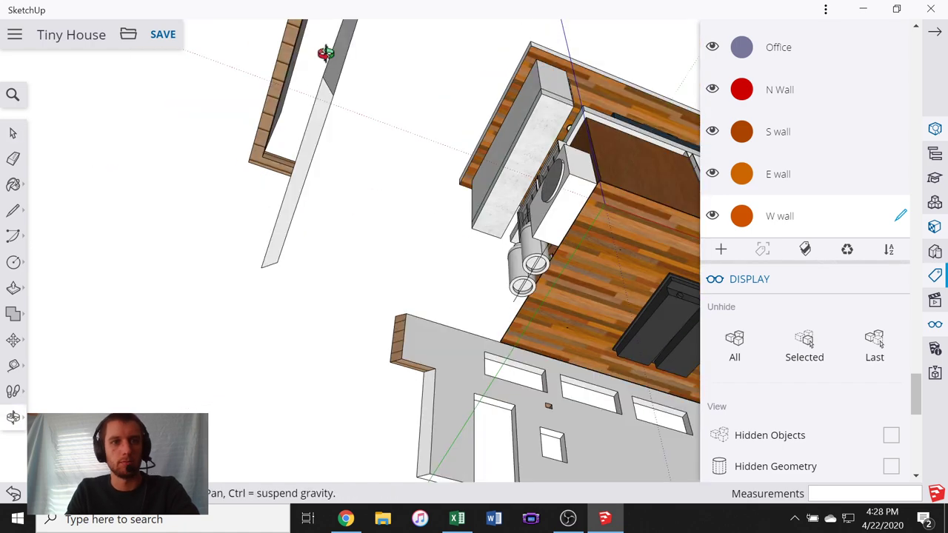
scroll(285, 105, up, 4)
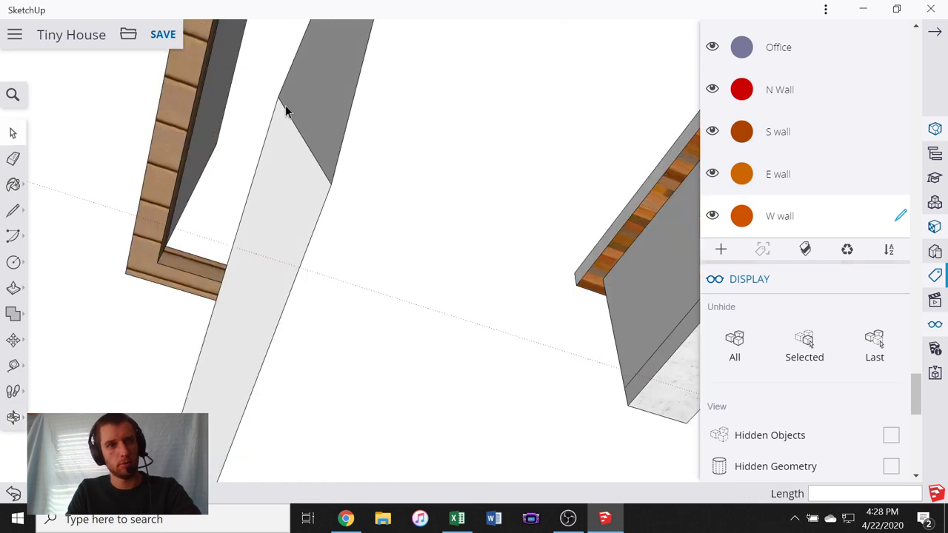
key(l)
click(279, 98)
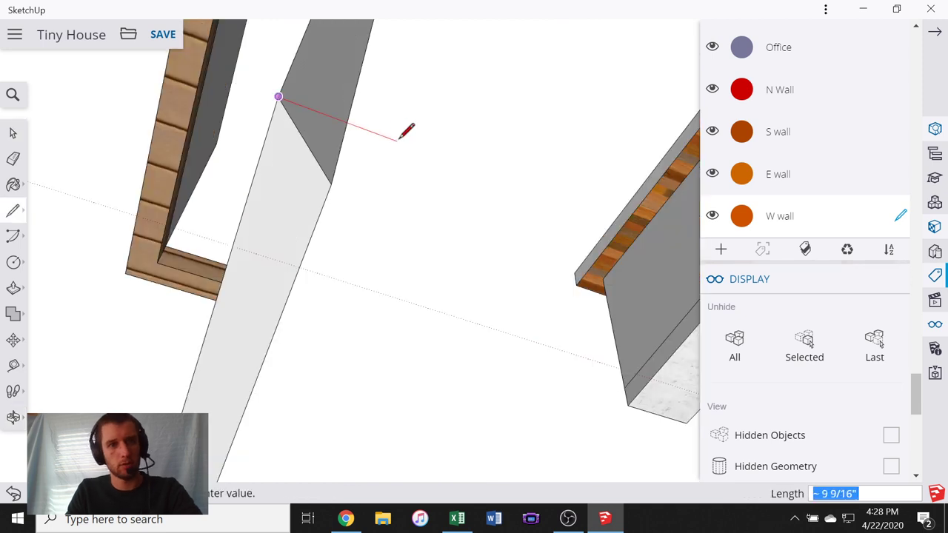
key(Escape)
key(space)
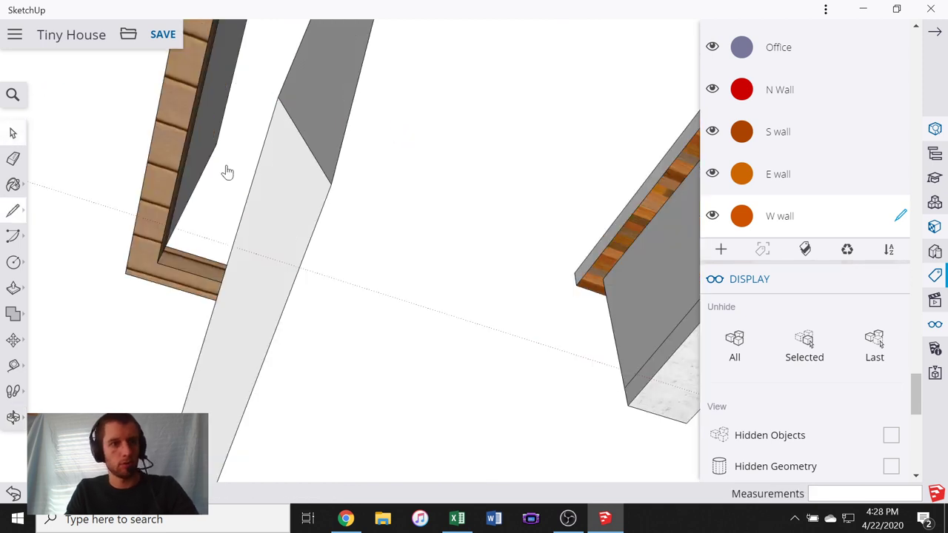
- Open the west end wall group and draw a line along the red axis from the bottom corner mitre past the wall
double_click(284, 165)
scroll(321, 151, up, 1)
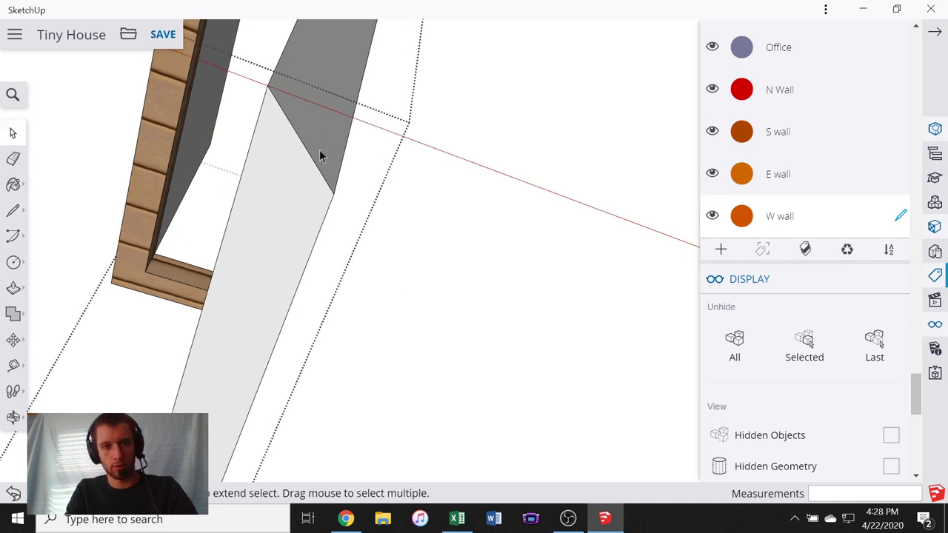
scroll(319, 178, down, 2)
key(l)
click(287, 121)
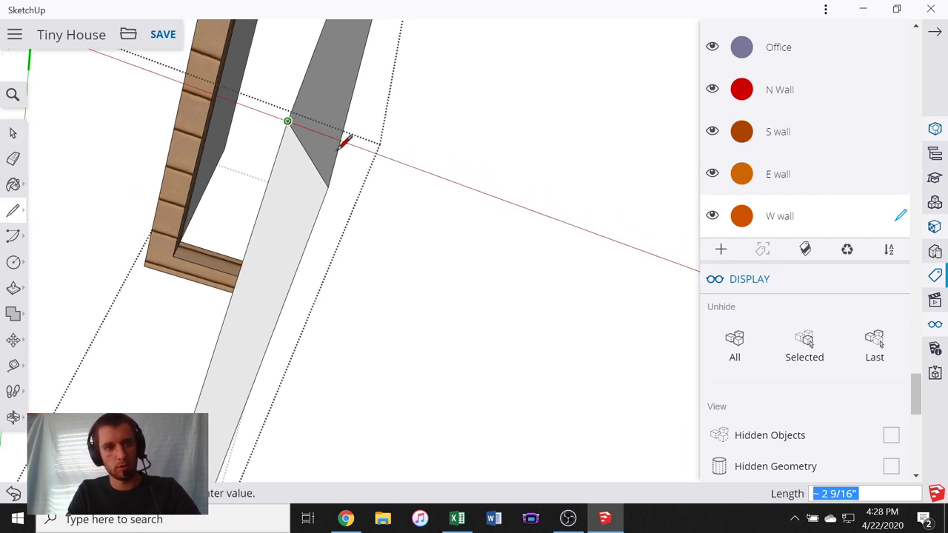
click(472, 188)
- Draw a second line from the mitre's other bottom corner to close a triangle, and delete the part overshooting the first line
click(328, 188)
key(ctrl+z)
key(Escape)
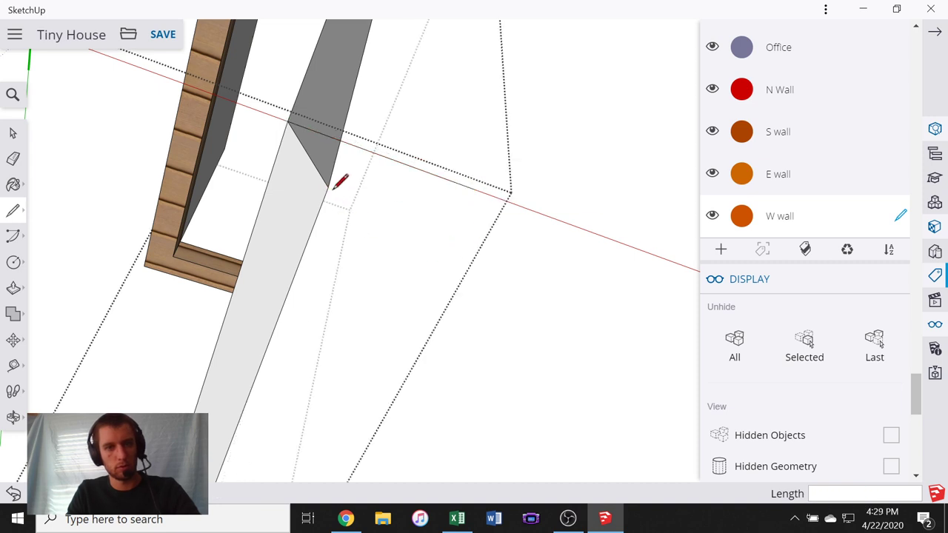
middle_drag(374, 91, 505, 154)
click(552, 151)
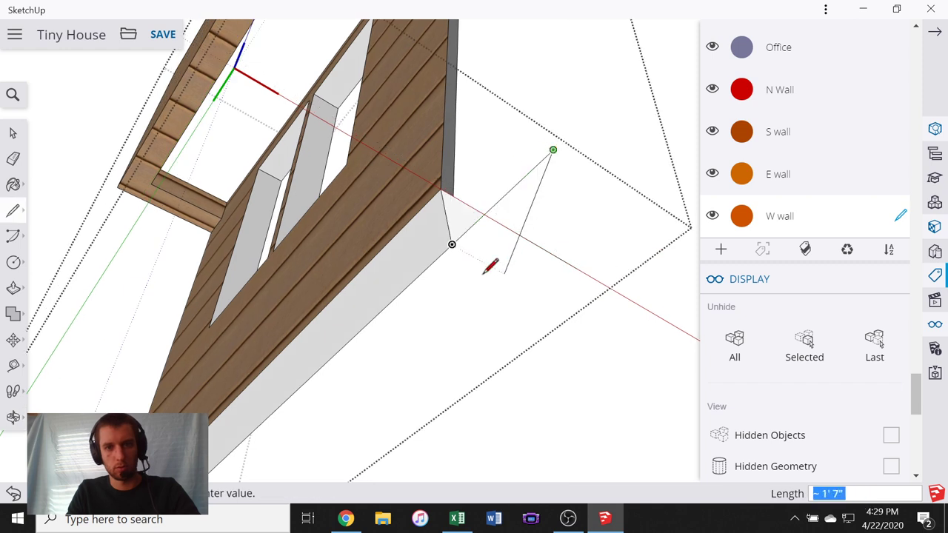
middle_drag(566, 219, 378, 256)
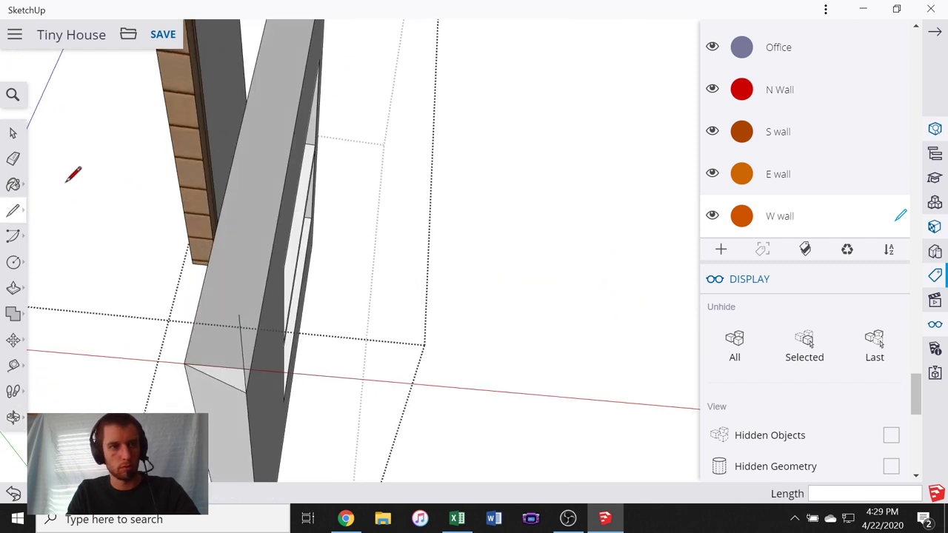
click(20, 135)
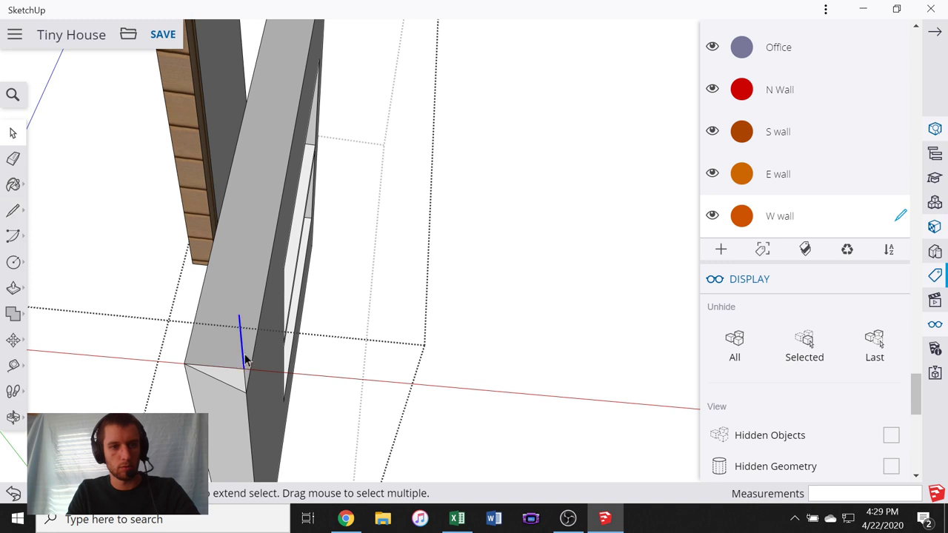
key(Delete)
- Try to delete the stray edge with the west end wall group closed, and undo the deletion
scroll(344, 348, down, 5)
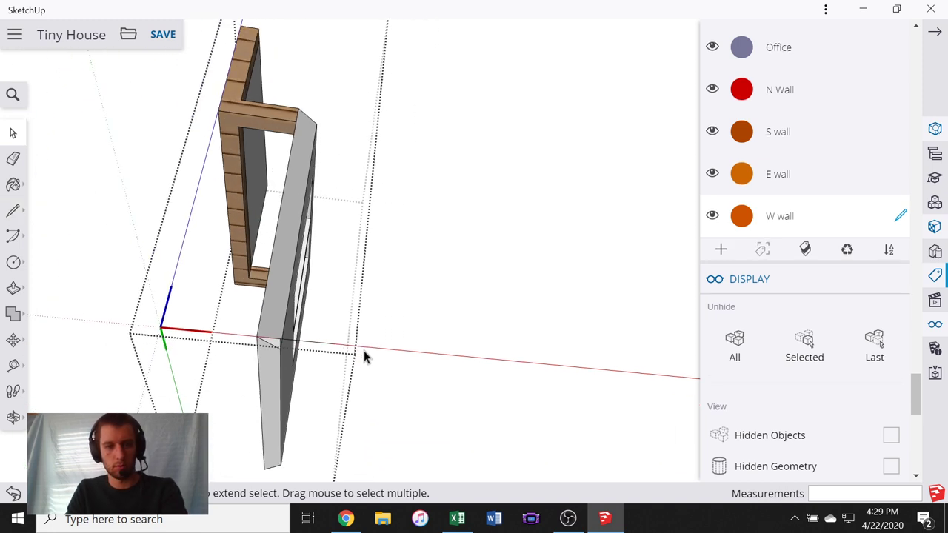
click(376, 348)
click(313, 349)
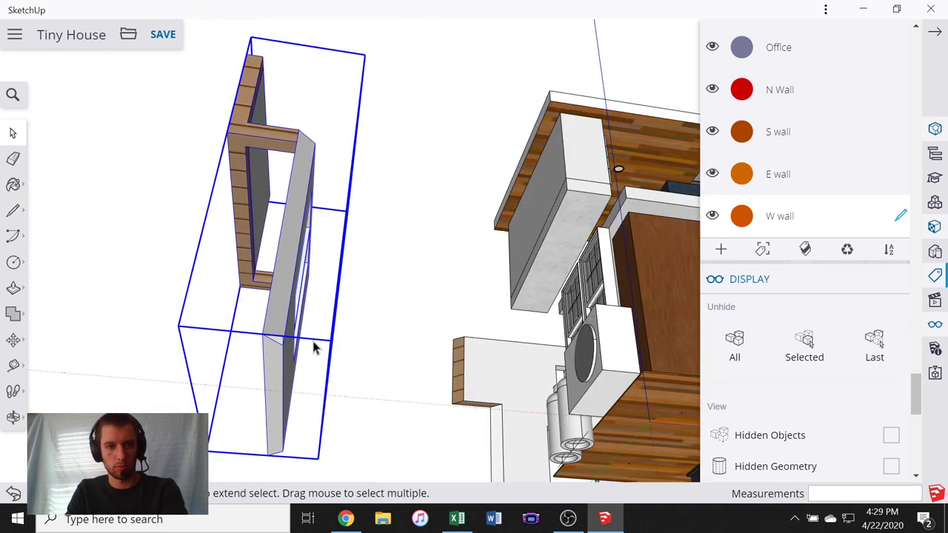
key(Delete)
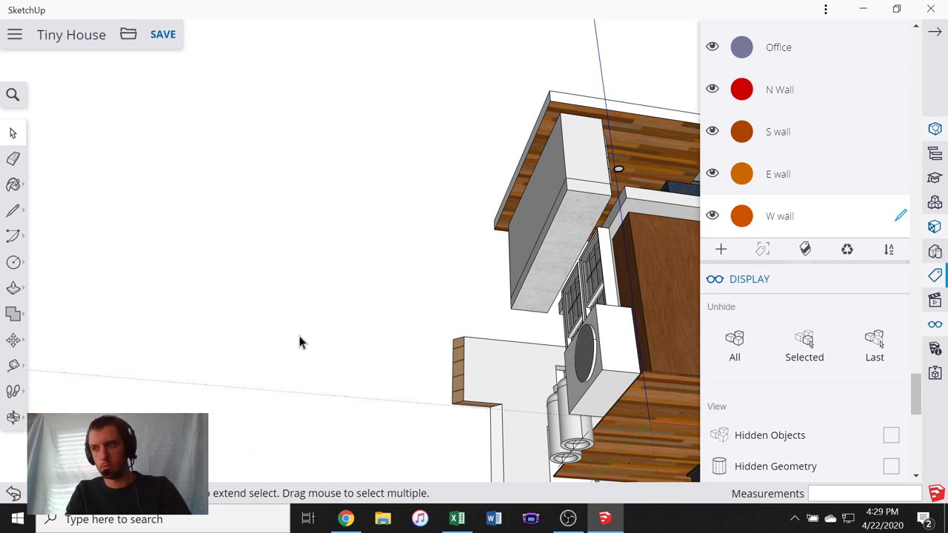
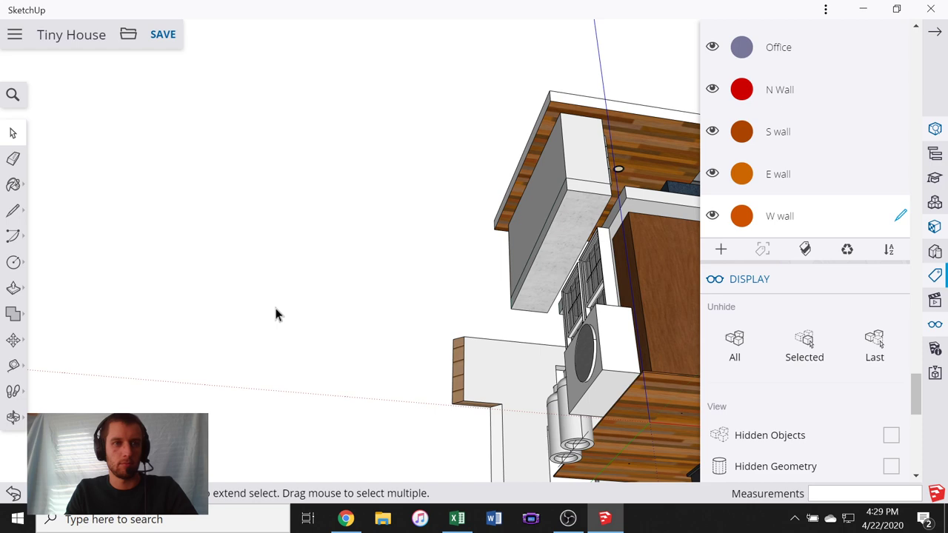
scroll(274, 309, down, 2)
scroll(316, 341, up, 1)
scroll(315, 341, up, 5)
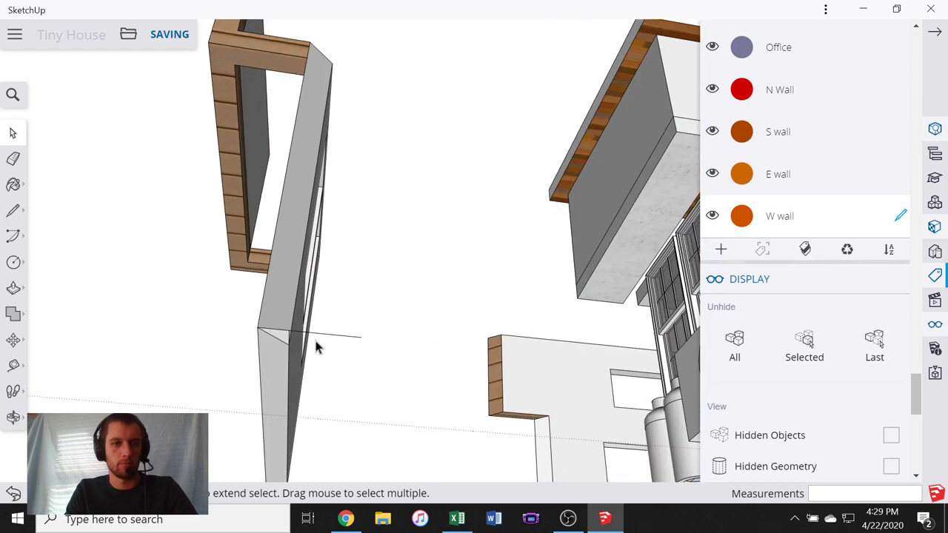
- Reopen the west end wall group and delete the stray edge projecting past the bottom corner along the red axis
click(329, 335)
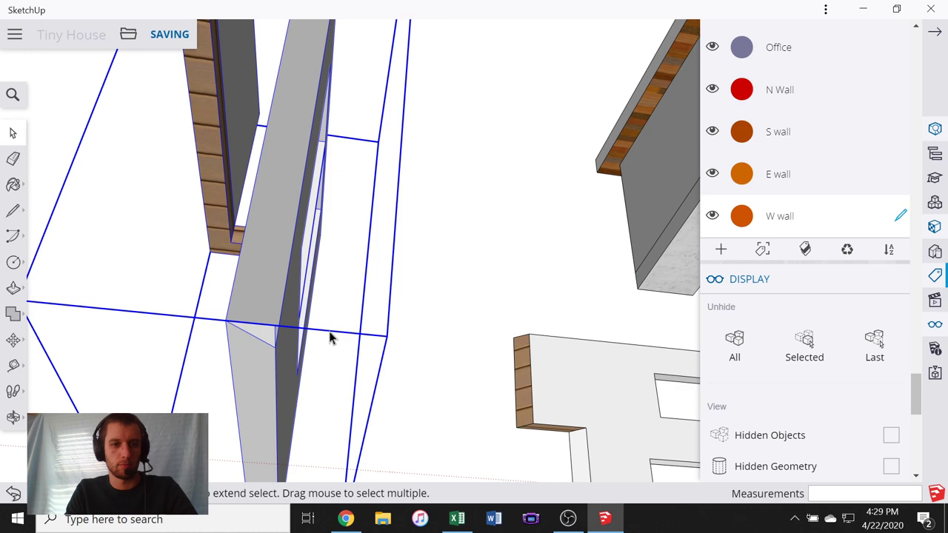
double_click(329, 335)
click(329, 333)
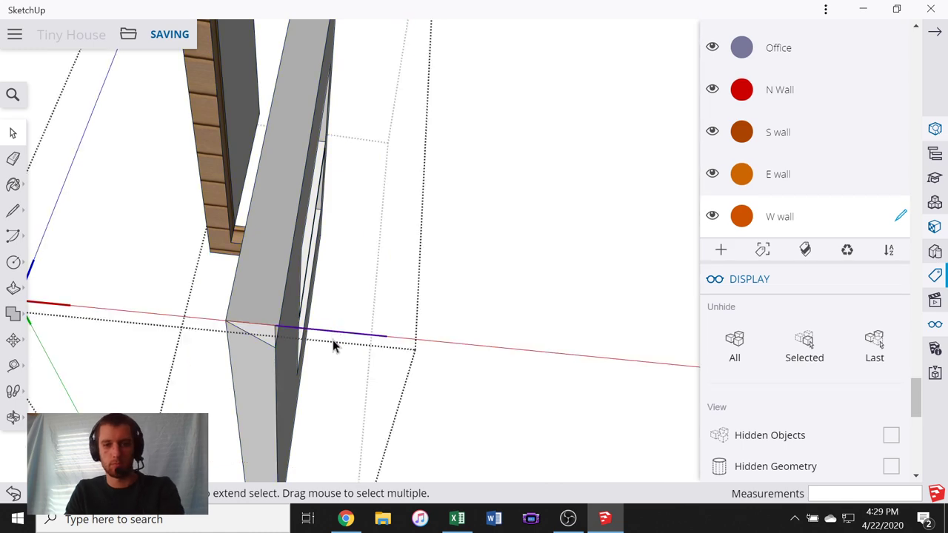
key(Delete)
- Push/Pull the bottom triangular face up 7' to the endpoint at the top of the lower wall, filling the mitred corner
middle_drag(311, 199, 406, 423)
scroll(451, 372, down, 3)
key(p)
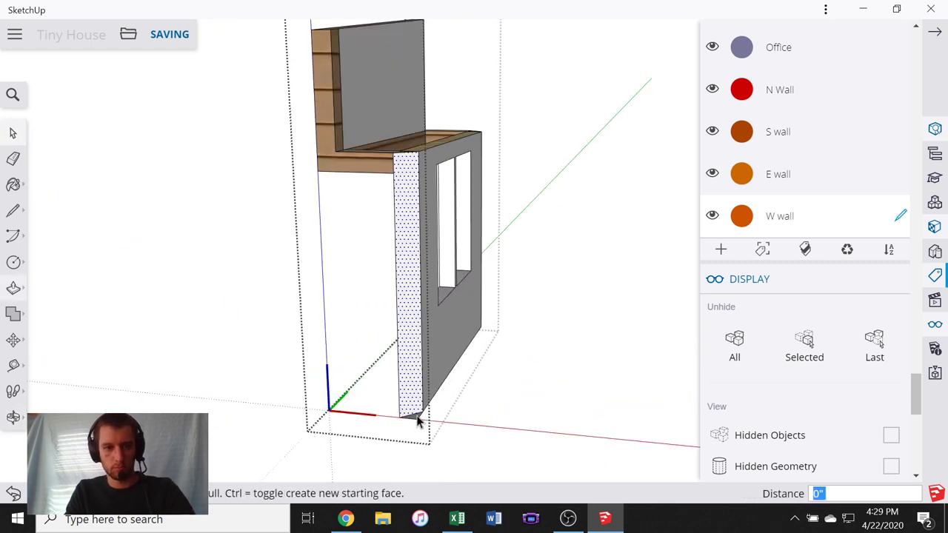
scroll(417, 421, up, 4)
click(415, 419)
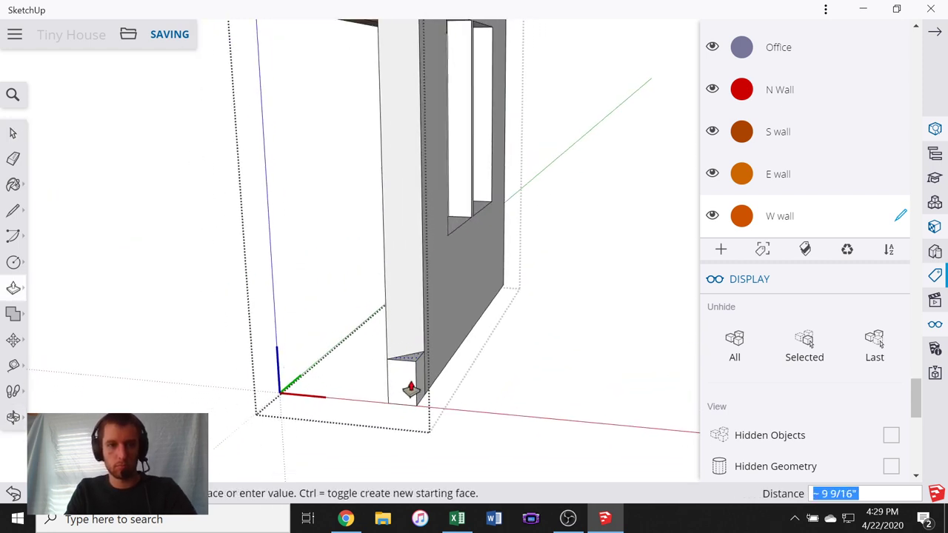
scroll(411, 363, down, 2)
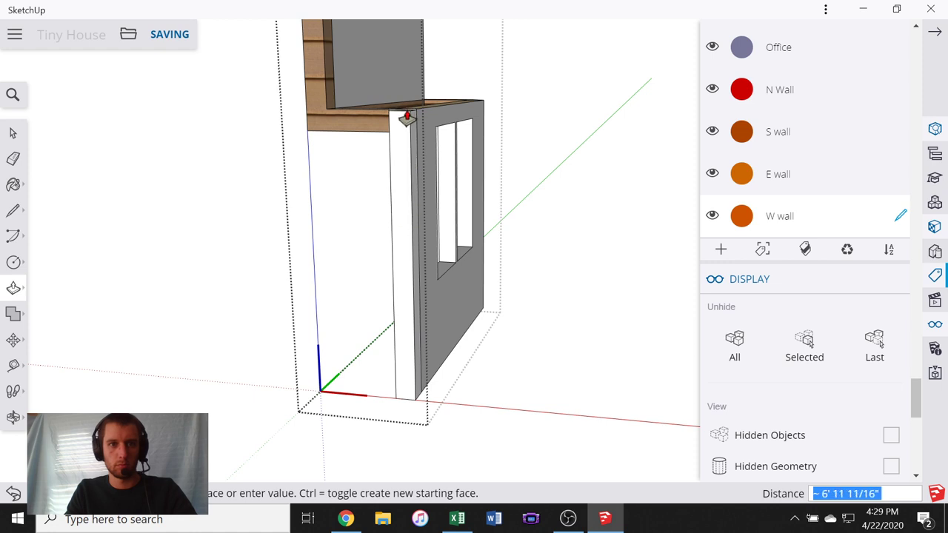
text(7')
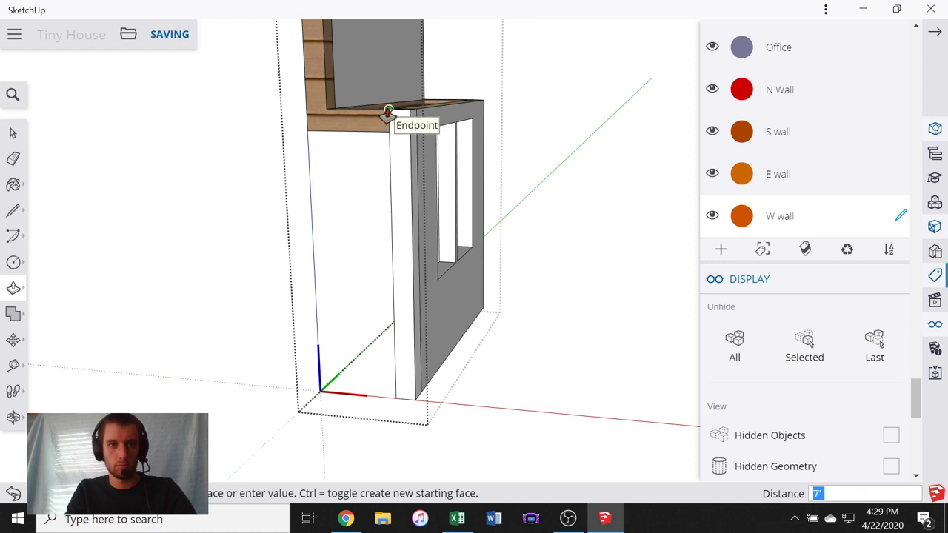
click(387, 107)
- Delete the leftover diagonal edge on top of the filled corner
middle_drag(417, 220, 444, 223)
key(space)
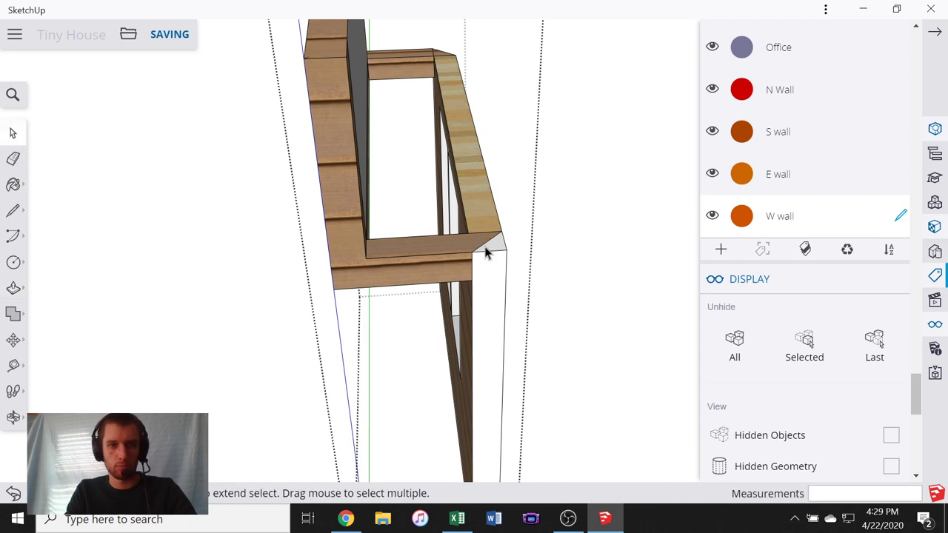
key(Delete)
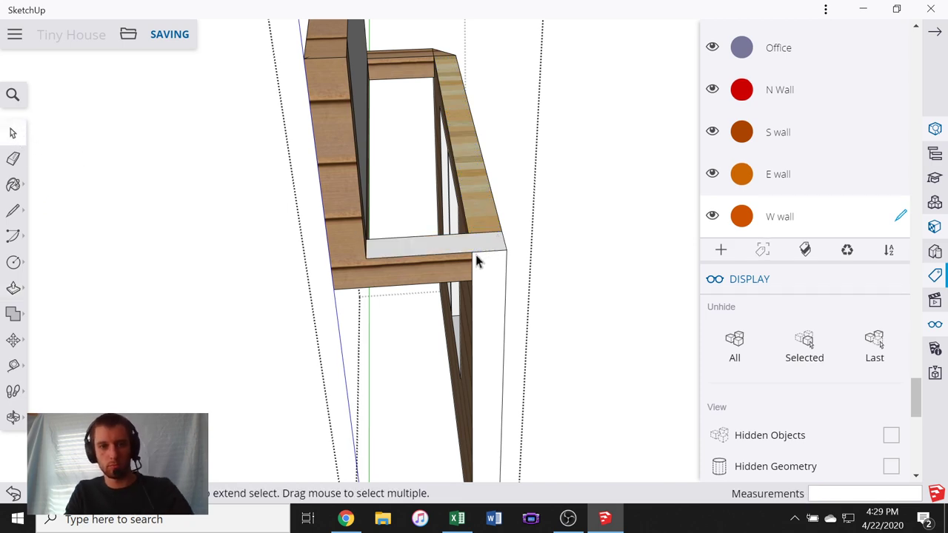
- Try to delete the short vertical edge between the siding and the filled corner, and undo the deletion
middle_drag(476, 261, 499, 323)
scroll(510, 212, up, 5)
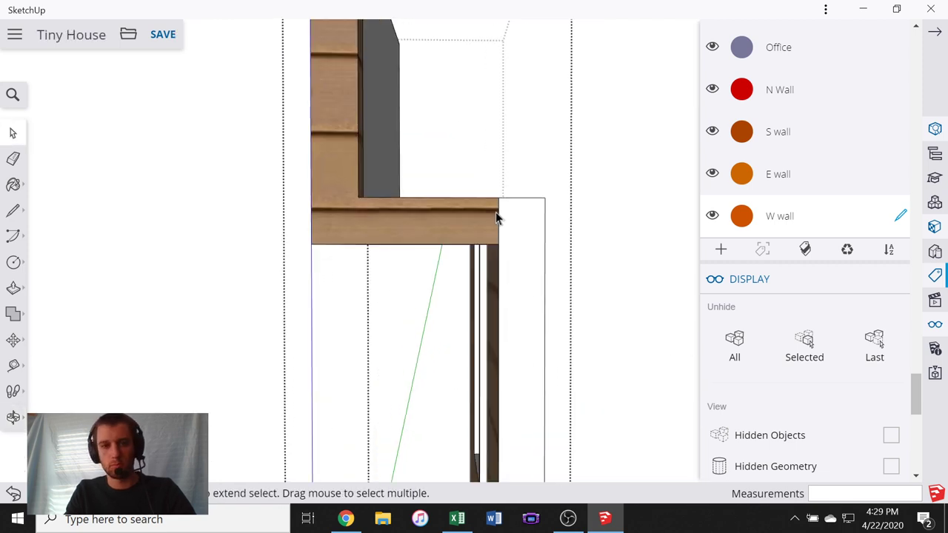
key(Delete)
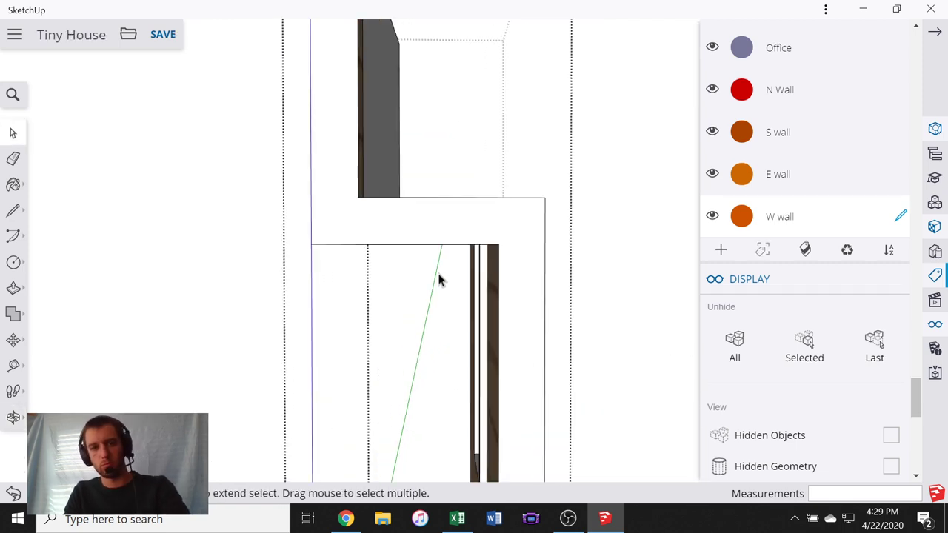
key(ctrl+z)
- Paint the filled corner and adjoining end face with brown horizontal siding from Brick, Cladding and Siding, and delete the short edge between them
scroll(334, 254, down, 5)
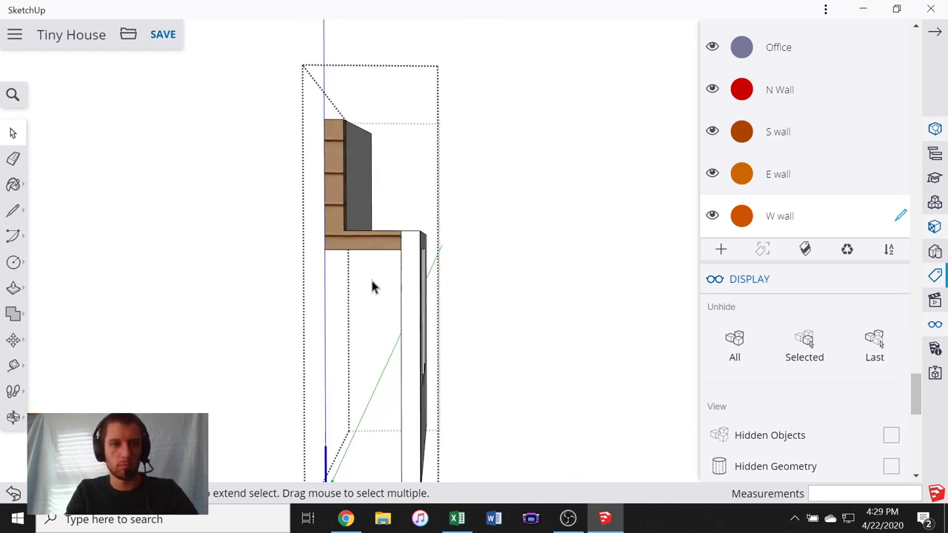
middle_drag(370, 277, 402, 385)
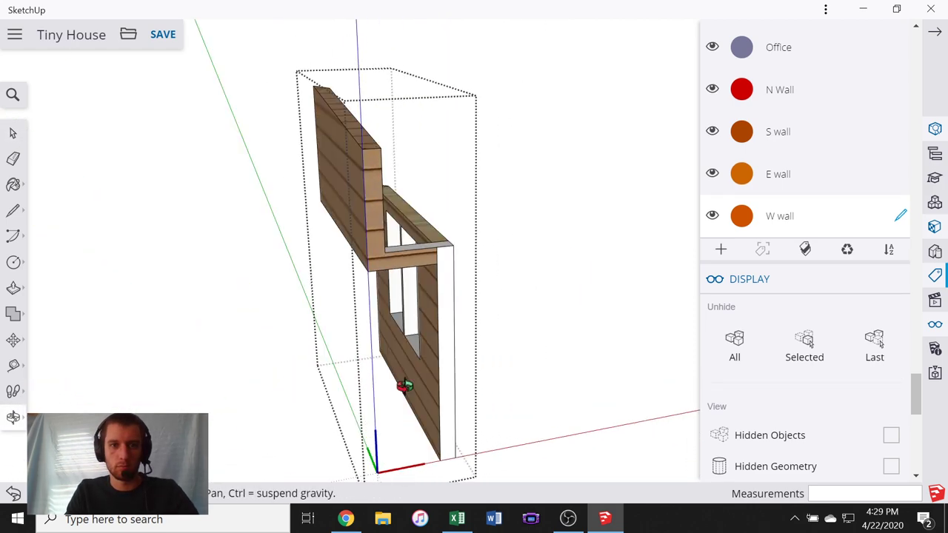
scroll(418, 268, up, 5)
scroll(427, 252, down, 6)
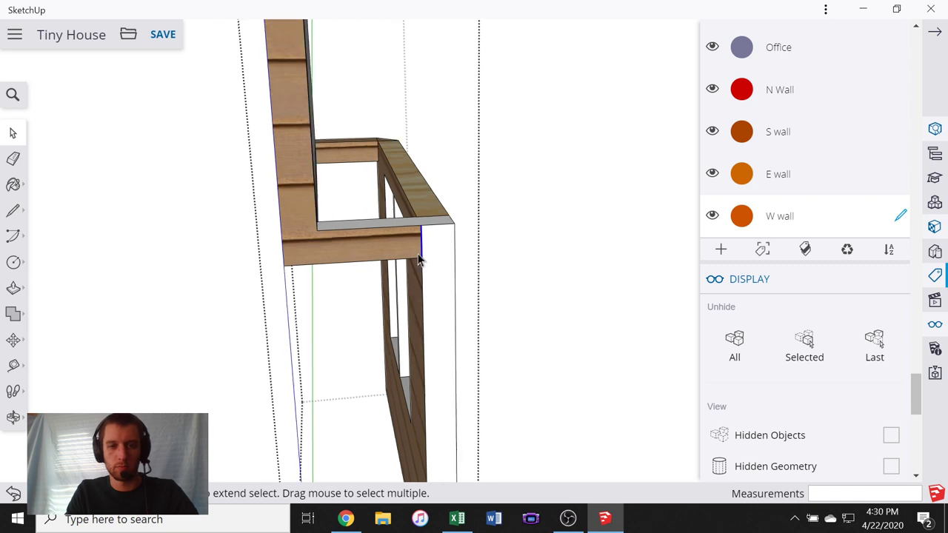
scroll(418, 266, up, 6)
scroll(418, 267, up, 1)
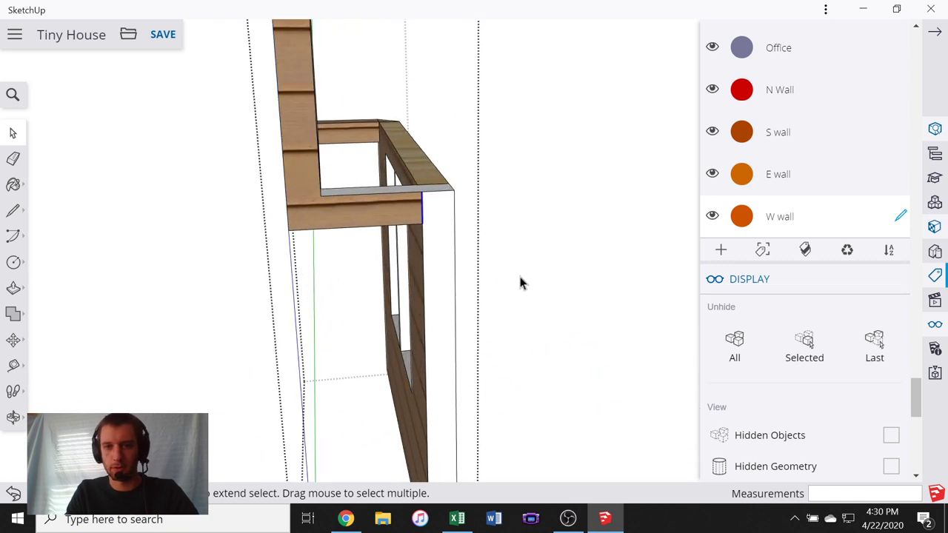
click(926, 226)
scroll(758, 211, up, 15)
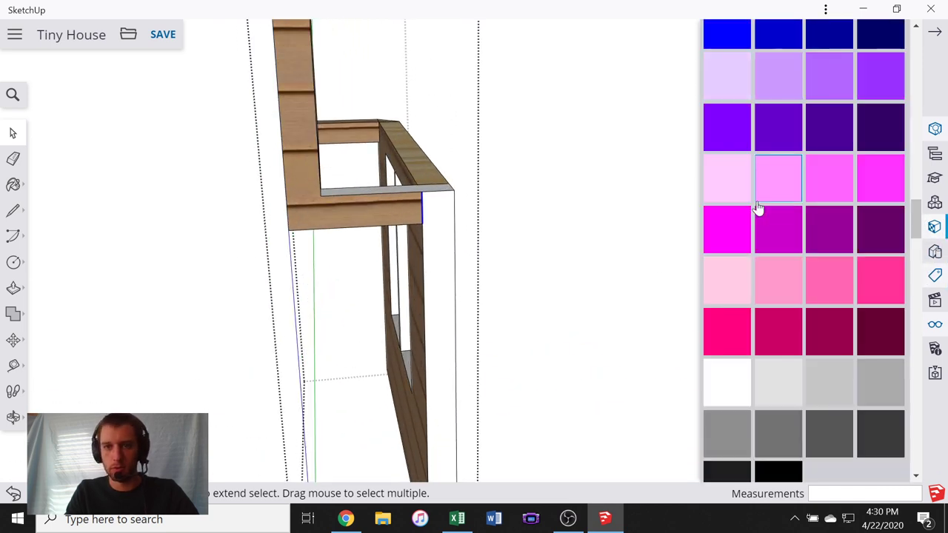
scroll(801, 201, up, 2)
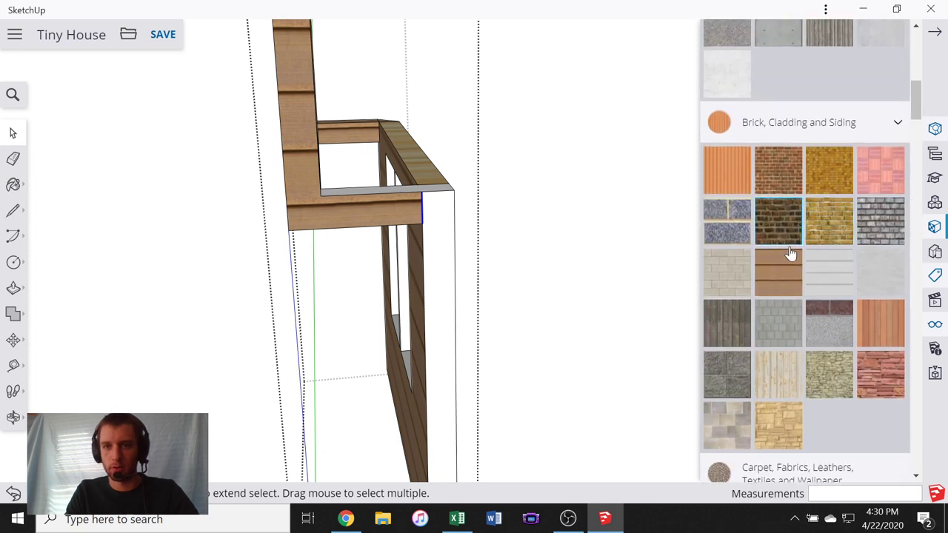
click(785, 269)
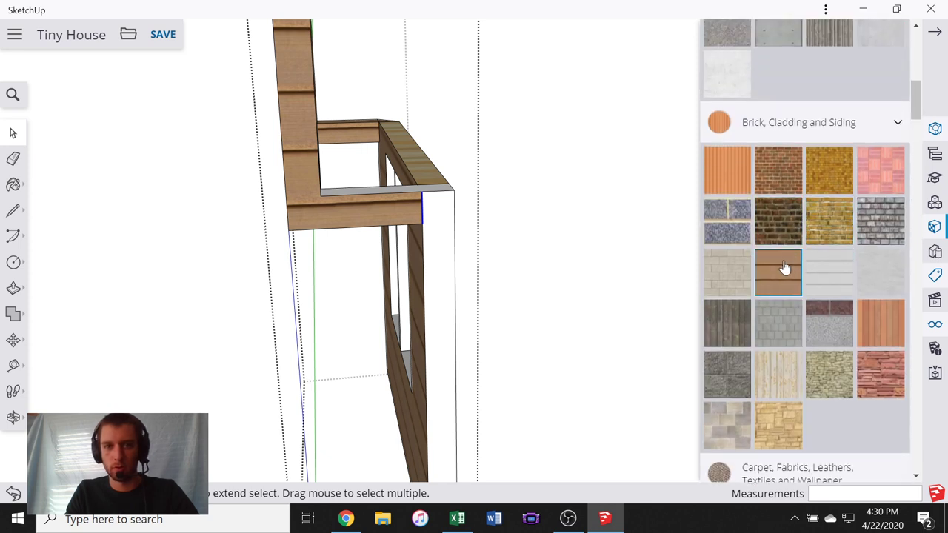
click(451, 250)
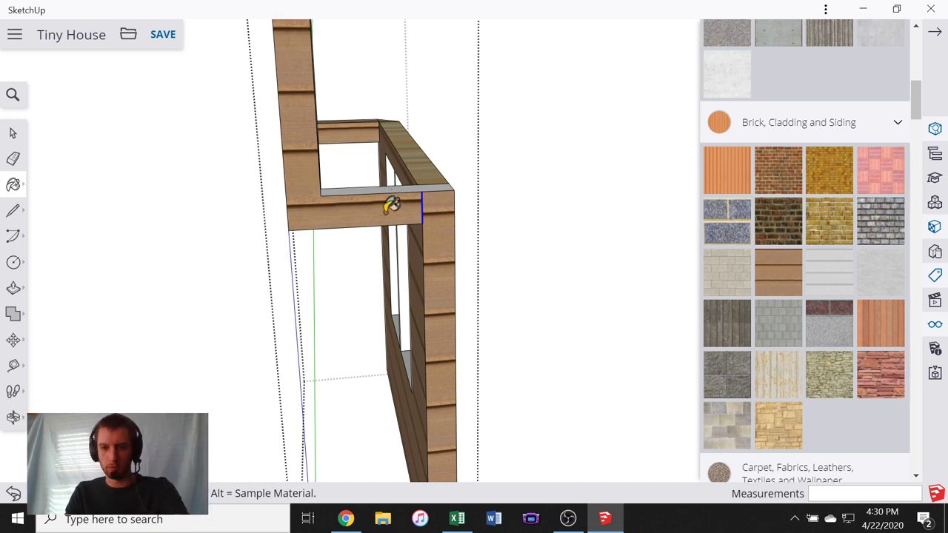
click(391, 206)
click(13, 133)
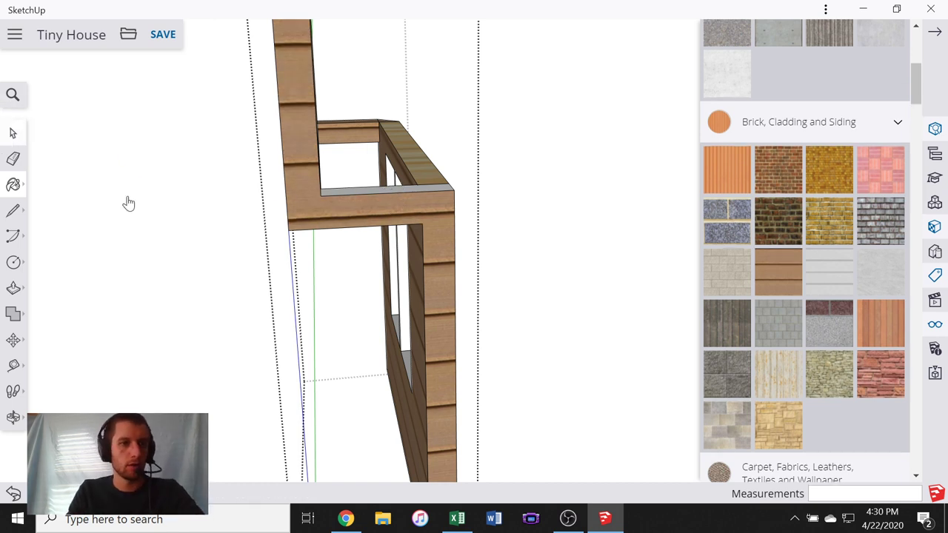
- Close the west wall group, reopen it from the underside, and delete the diagonal edge on the bottom of the filled corner
scroll(161, 233, down, 4)
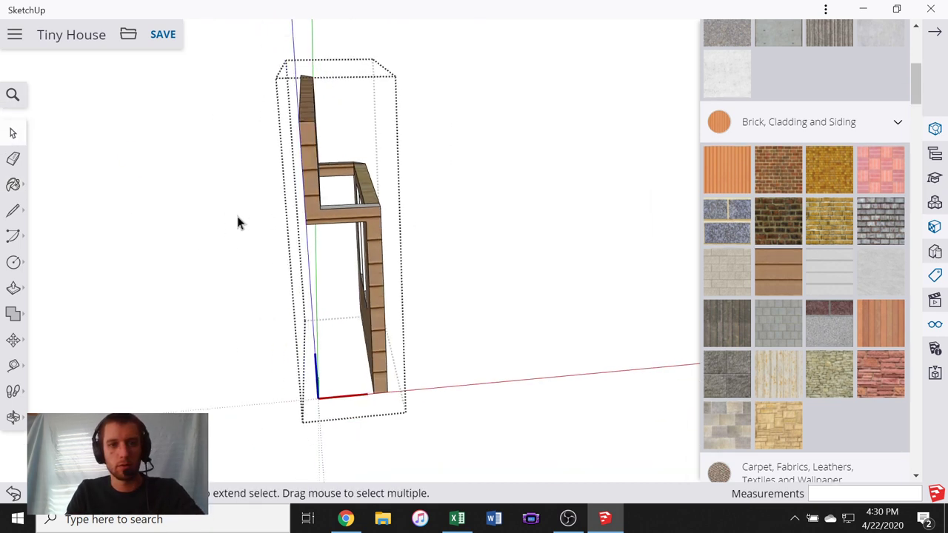
middle_drag(237, 222, 509, 264)
middle_drag(240, 202, 239, 197)
scroll(239, 198, down, 4)
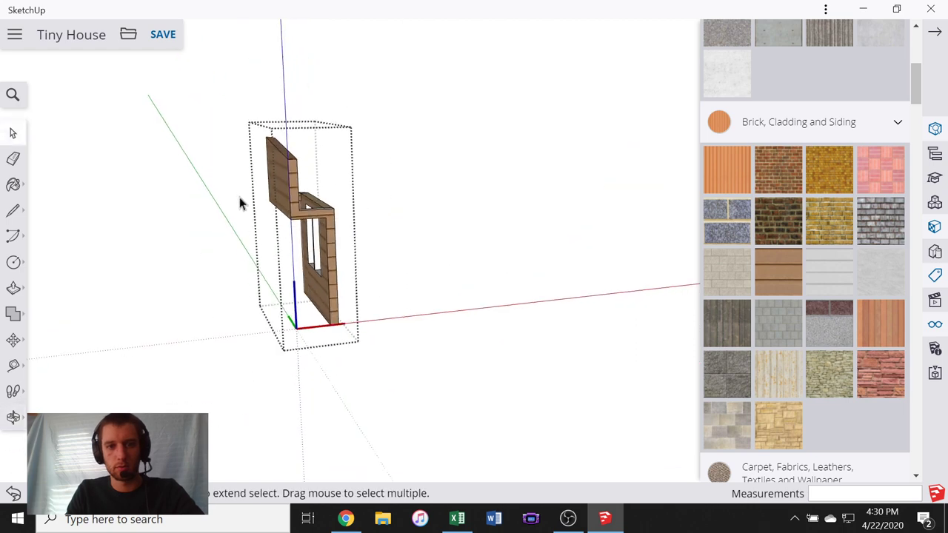
click(408, 317)
middle_drag(303, 294, 275, 343)
scroll(266, 226, up, 4)
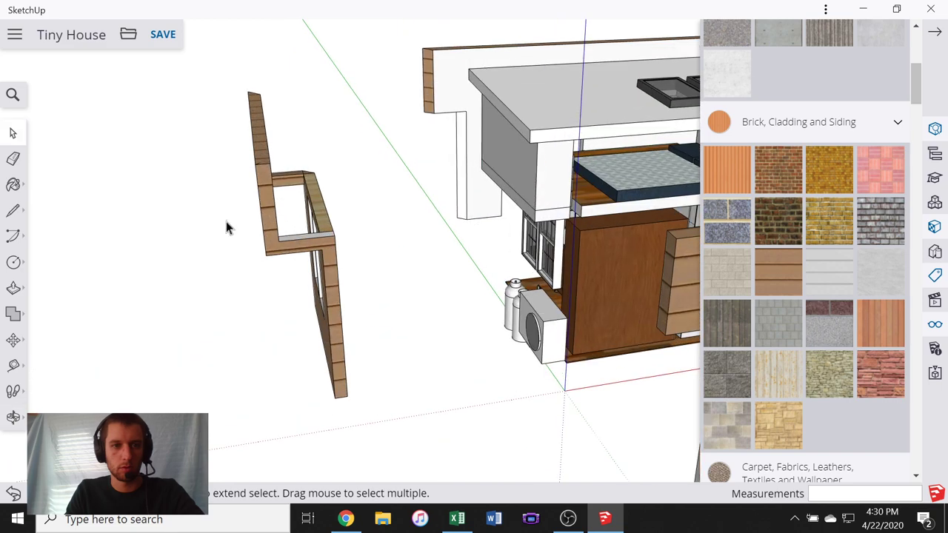
middle_drag(225, 222, 486, 256)
scroll(363, 264, down, 3)
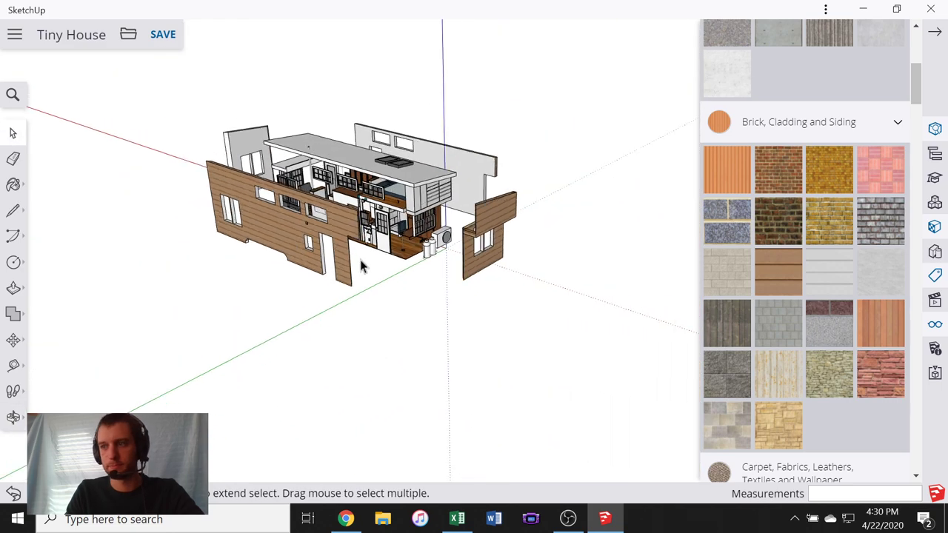
middle_drag(362, 264, 481, 262)
scroll(331, 243, up, 4)
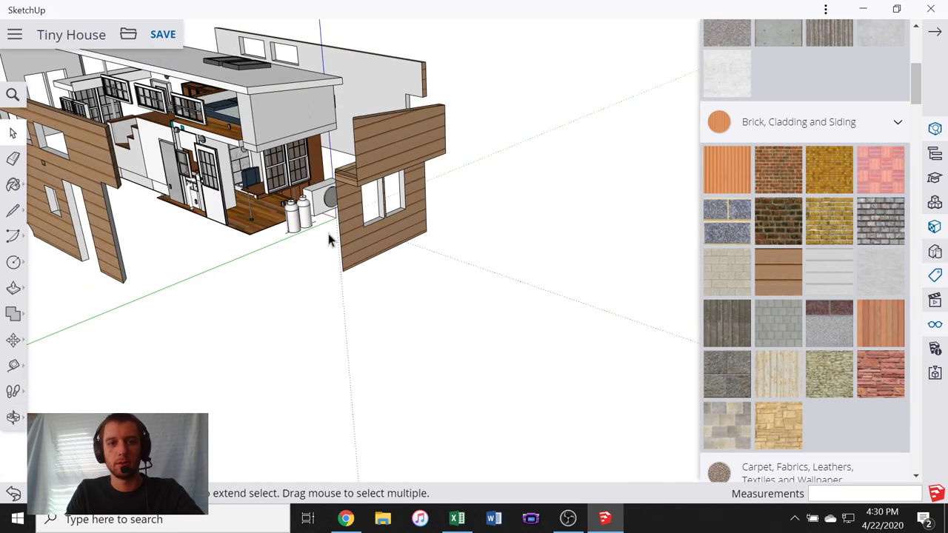
middle_drag(328, 233, 574, 255)
scroll(533, 283, up, 5)
middle_drag(463, 288, 424, 365)
click(423, 362)
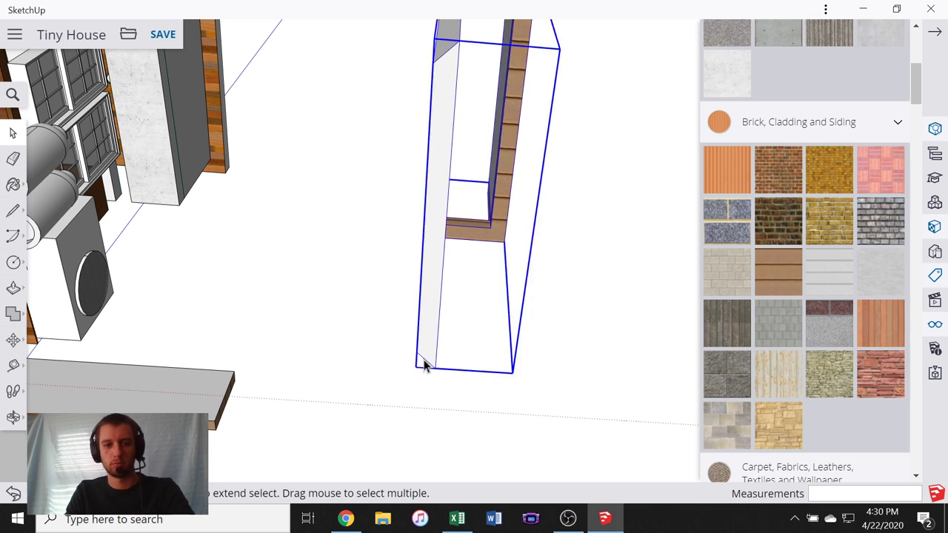
double_click(424, 363)
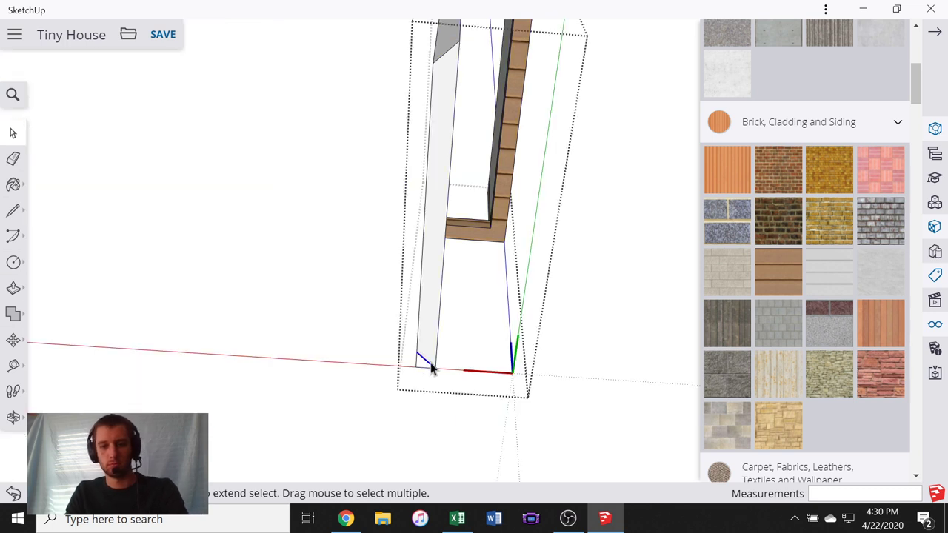
scroll(401, 404, down, 3)
- Outline the missing triangle under the opposite mitred corner with lines, closing it with a 6" edge, and delete the excess triangle outside it
scroll(422, 154, up, 6)
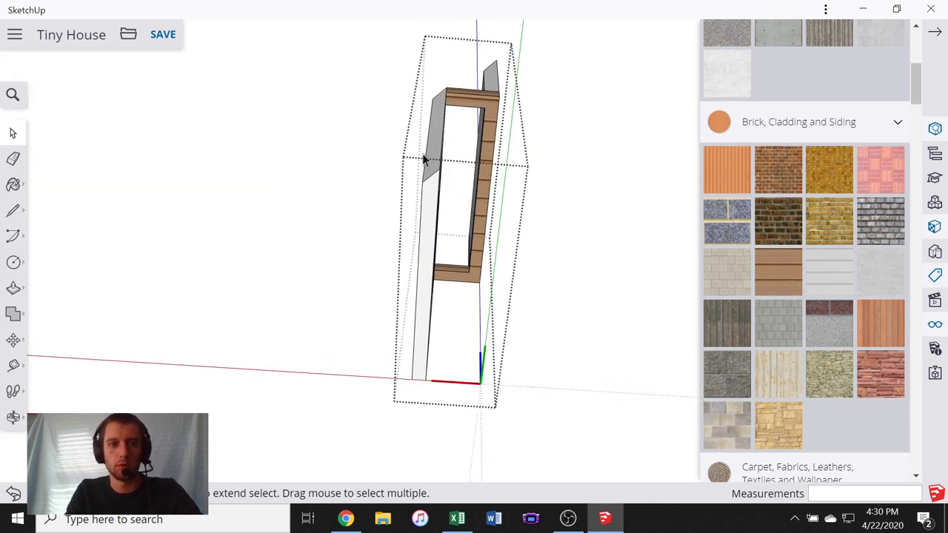
key(l)
key(l)
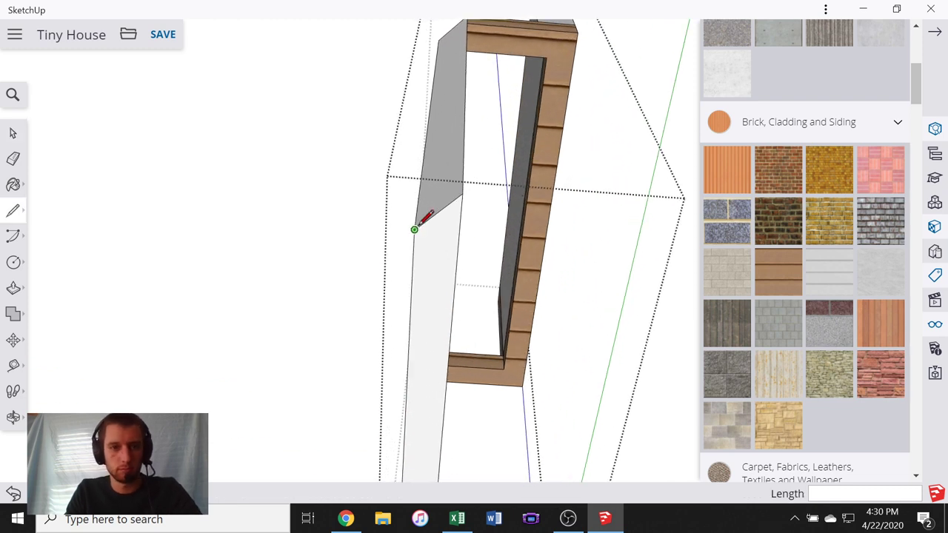
click(414, 229)
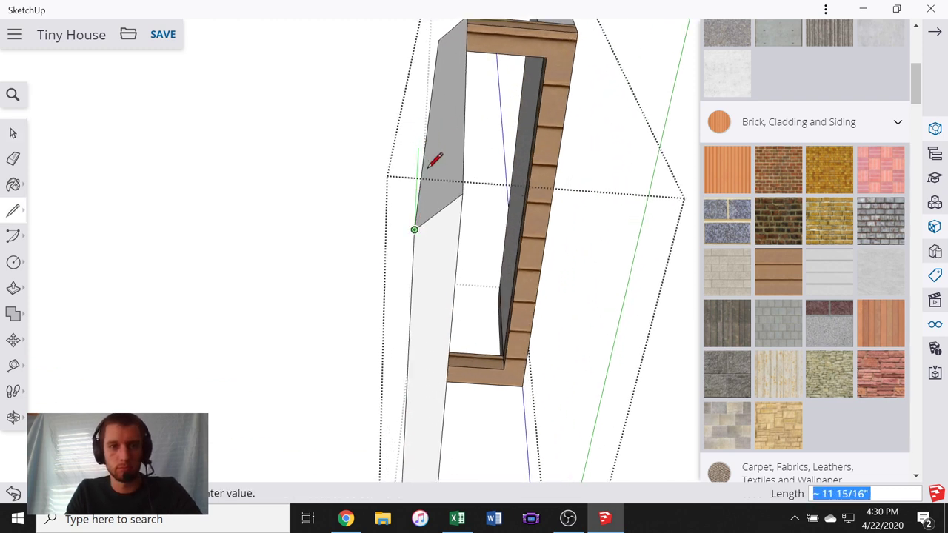
click(462, 202)
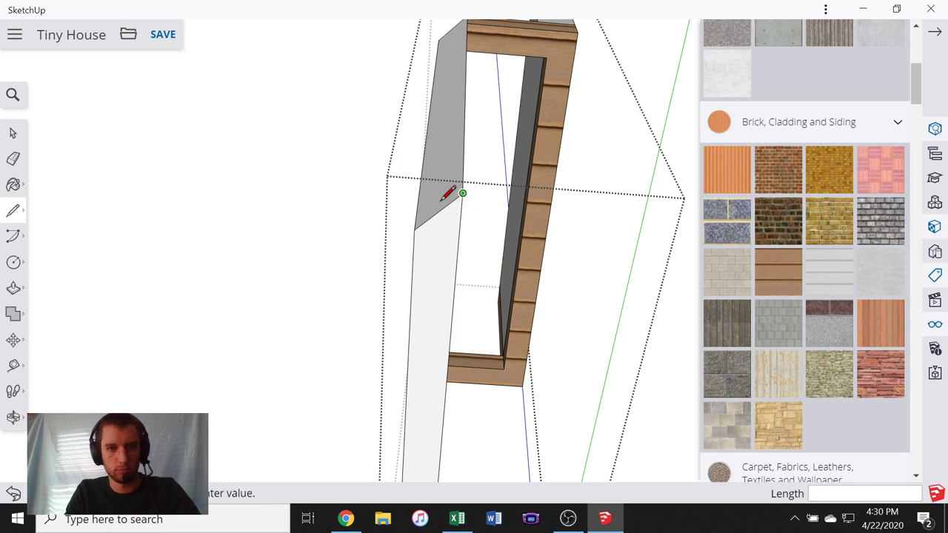
click(462, 193)
click(309, 181)
click(414, 229)
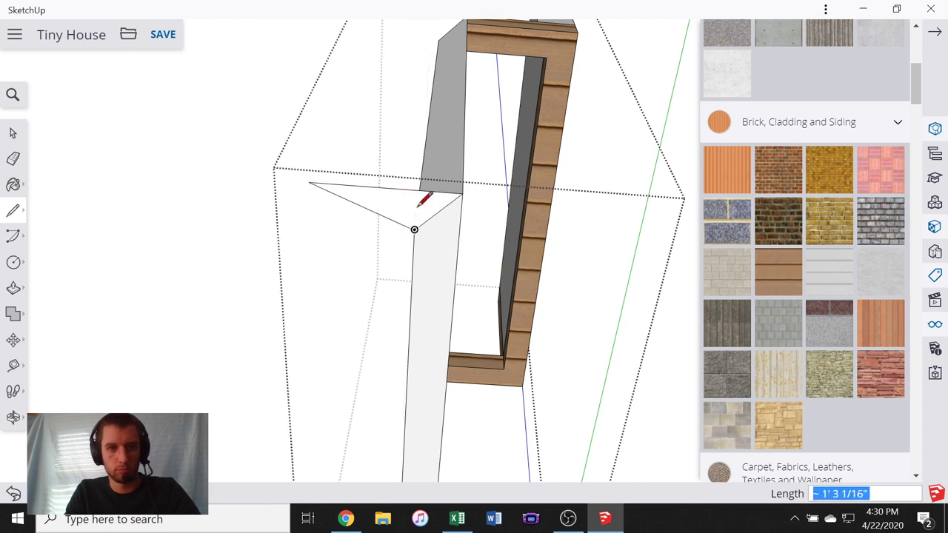
click(415, 190)
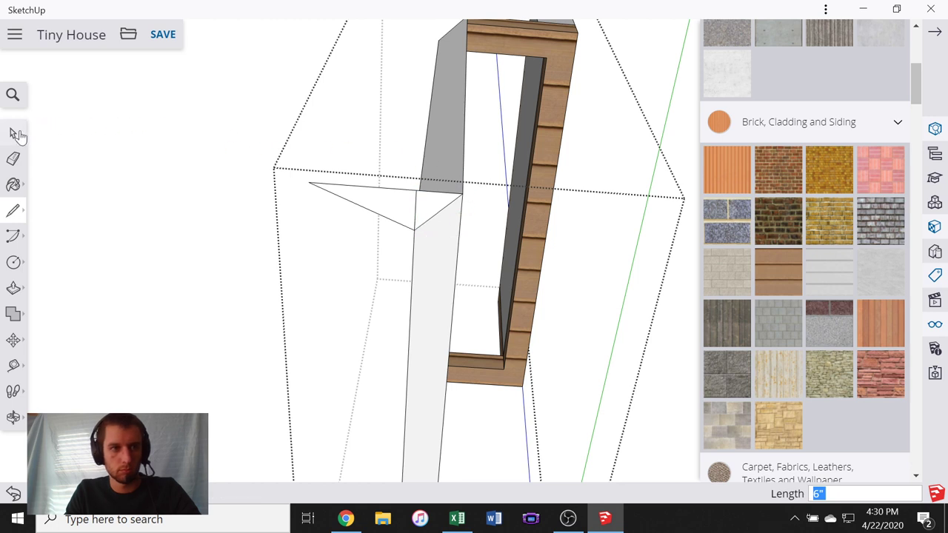
drag(370, 165, 314, 232)
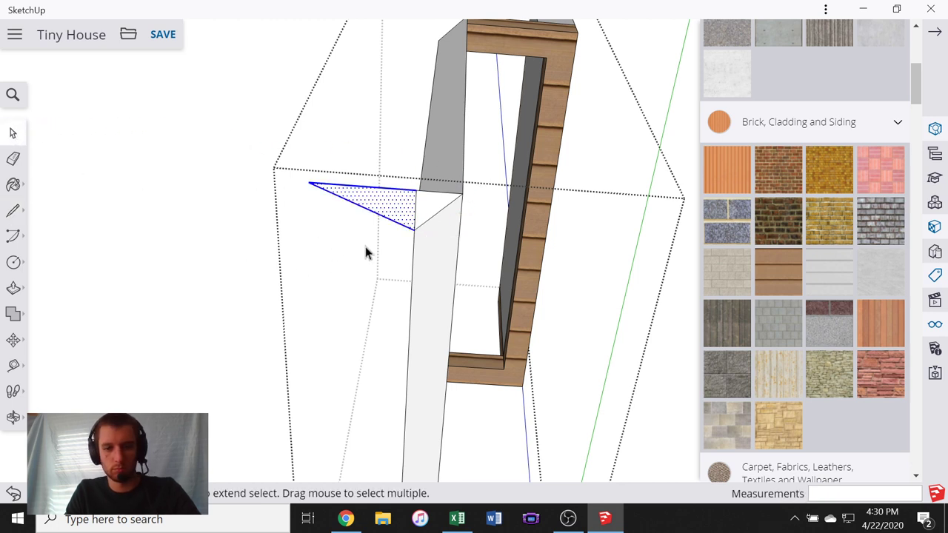
key(Delete)
- Push/Pull the triangular bottom face up 7' to the endpoint at the top of the lower wall
scroll(454, 201, up, 3)
middle_drag(432, 202, 417, 316)
key(p)
scroll(418, 310, up, 5)
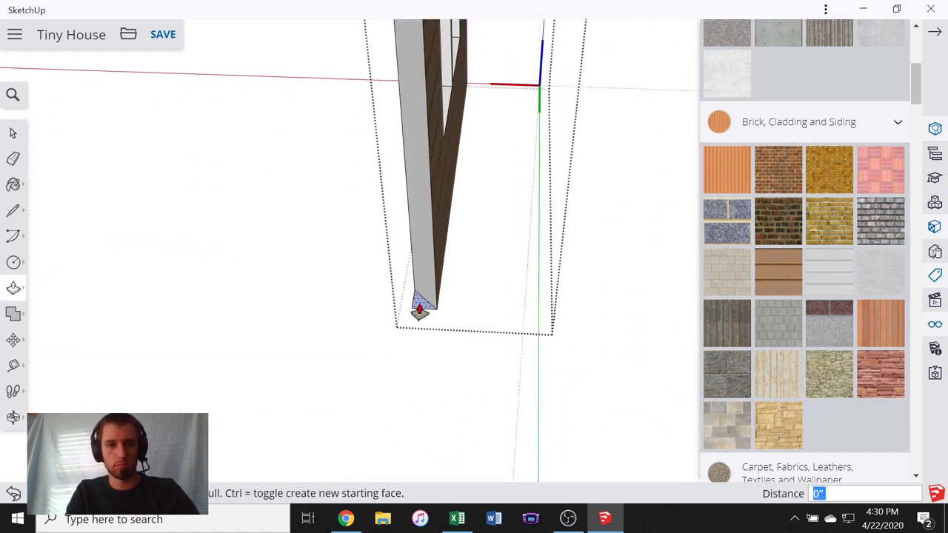
click(414, 309)
scroll(379, 274, down, 2)
scroll(380, 192, down, 1)
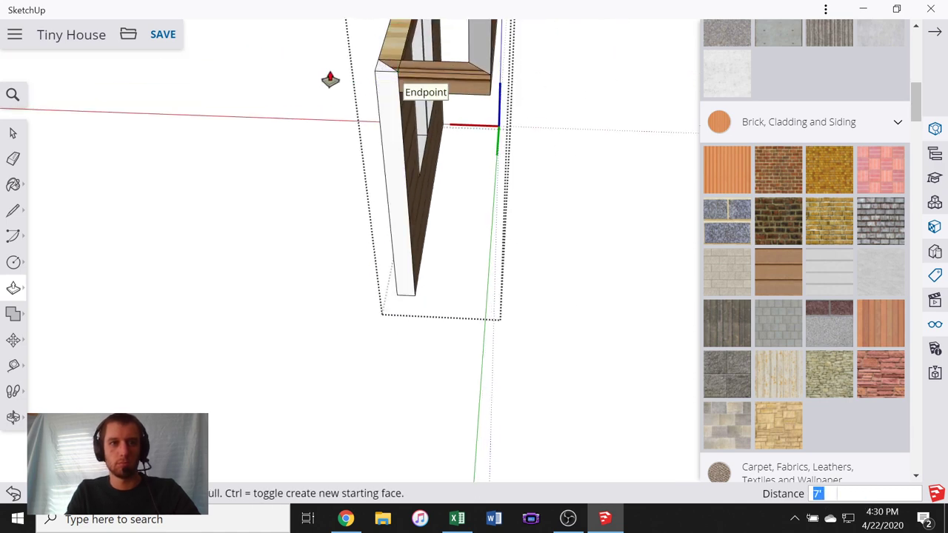
- Delete the diagonal edge on top of the newly filled lower wall corner
scroll(408, 83, up, 4)
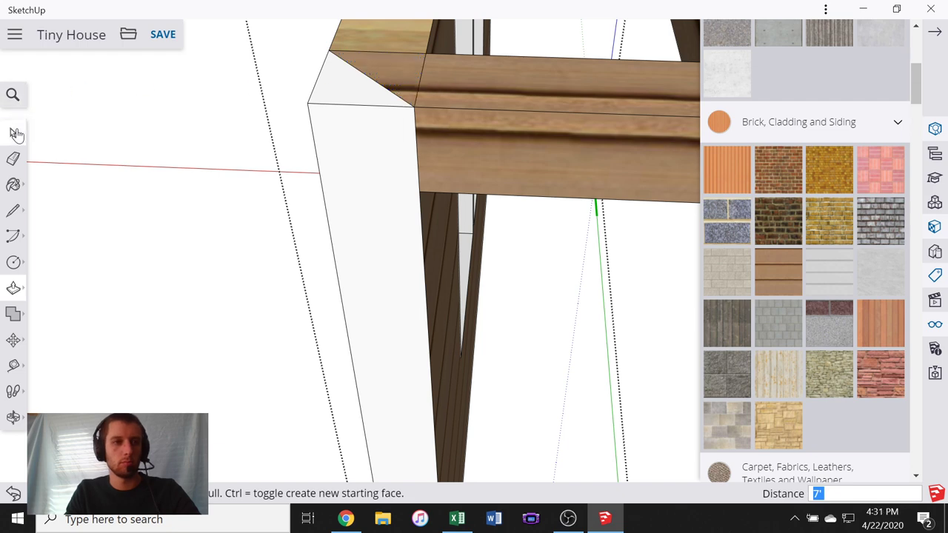
click(14, 133)
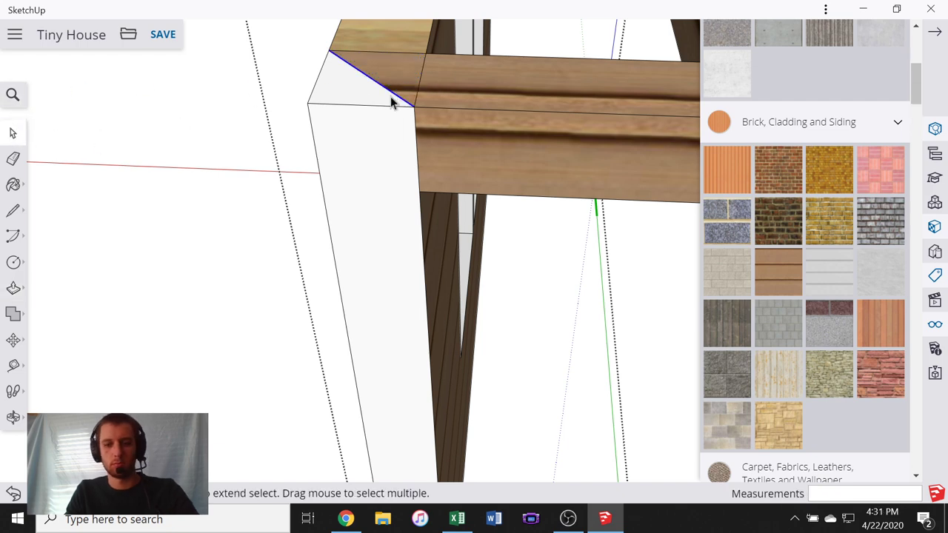
scroll(363, 107, down, 4)
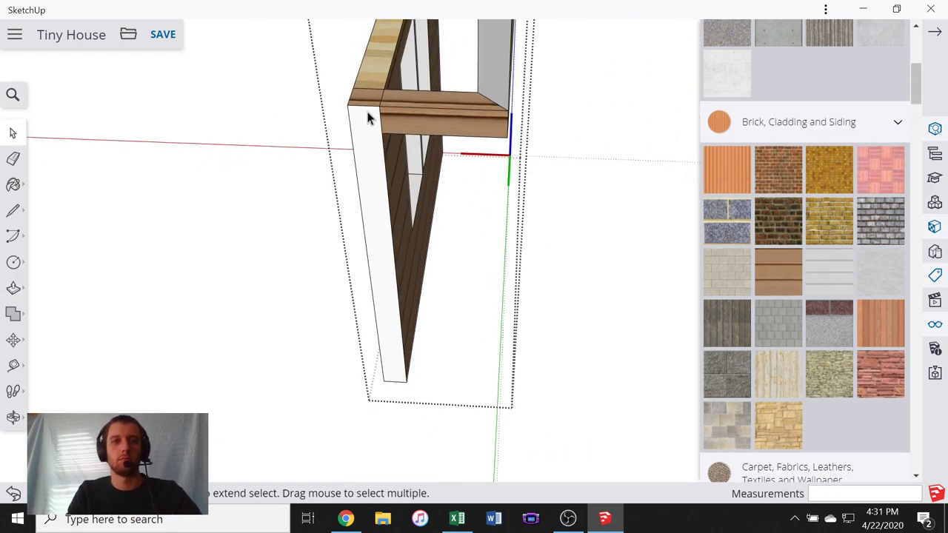
scroll(368, 118, down, 5)
- Draw a 6" line across the ledge beside the upper wall's mitred end, closing off a triangular face
middle_drag(409, 209, 383, 142)
scroll(382, 143, up, 5)
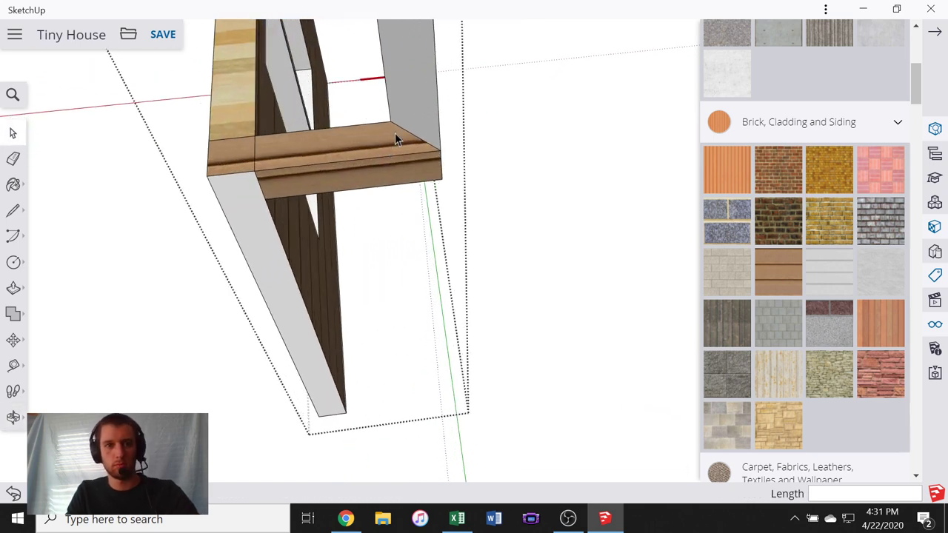
key(l)
click(395, 155)
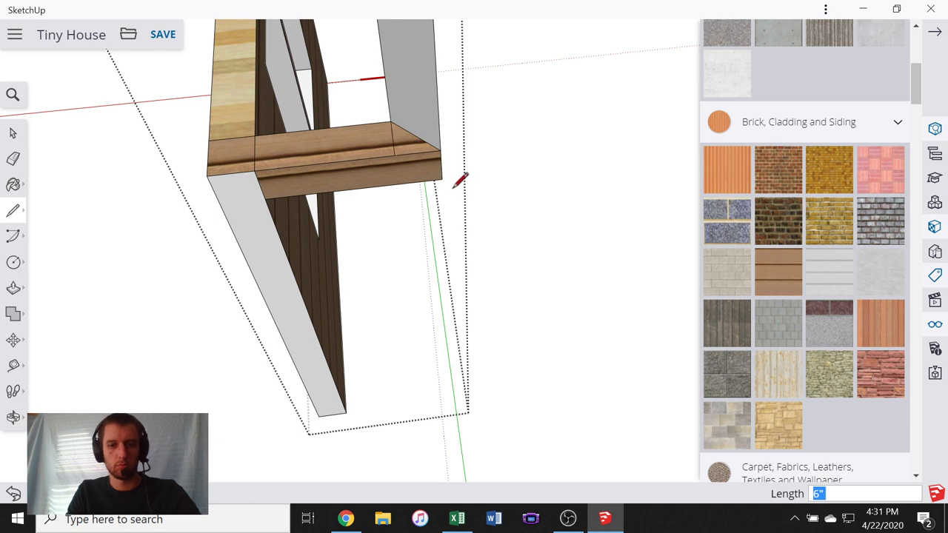
- Push/Pull the triangular ledge face up about 3' 8 7/16" to fill the upper wall's mitred corner
key(p)
click(402, 152)
scroll(416, 104, down, 6)
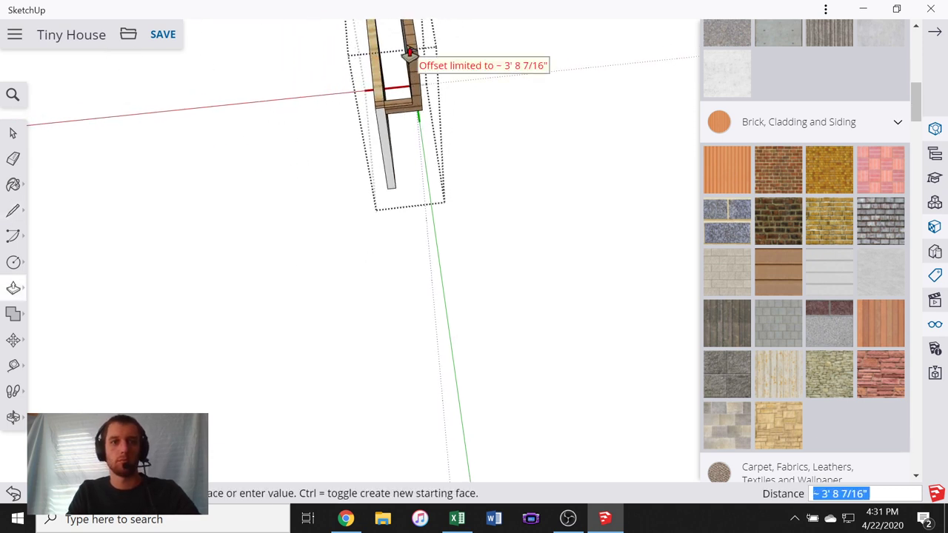
mouse_move(555, 91)
middle_down()
mouse_move(383, 125)
mouse_move(523, 63)
mouse_move(418, 71)
middle_up()
scroll(419, 71, up, 3)
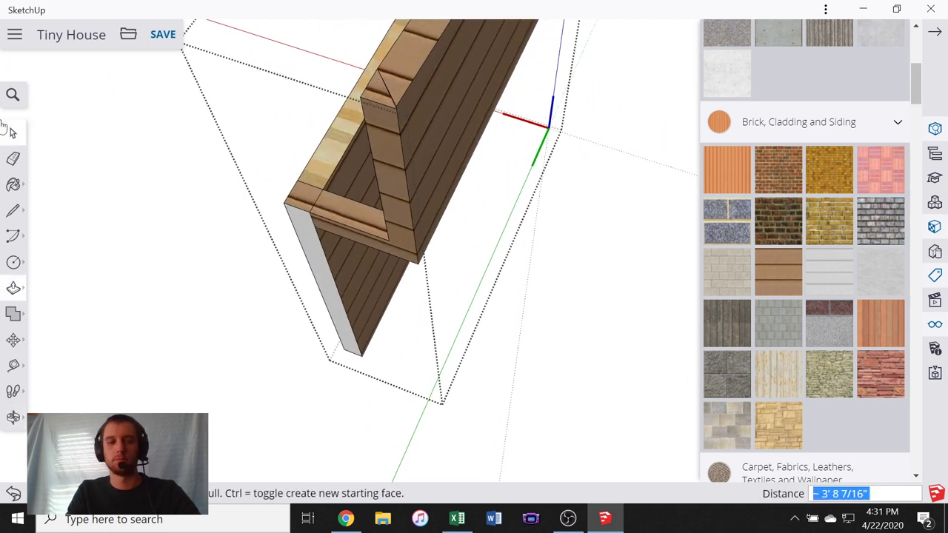
- Push/Pull the triangular top face of the filled upper wall corner up about 1 1/4"
click(14, 134)
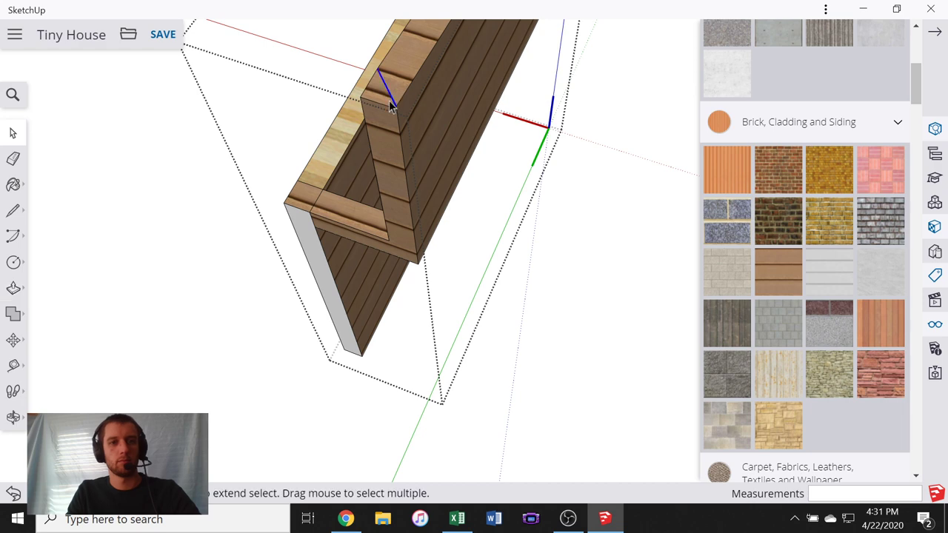
mouse_move(296, 217)
middle_down()
mouse_move(422, 88)
mouse_move(416, 51)
mouse_move(349, 133)
mouse_move(206, 182)
mouse_move(331, 173)
middle_up()
mouse_move(403, 116)
middle_down()
mouse_move(313, 81)
mouse_move(411, 42)
mouse_move(372, 88)
mouse_move(418, 31)
mouse_move(422, 141)
middle_up()
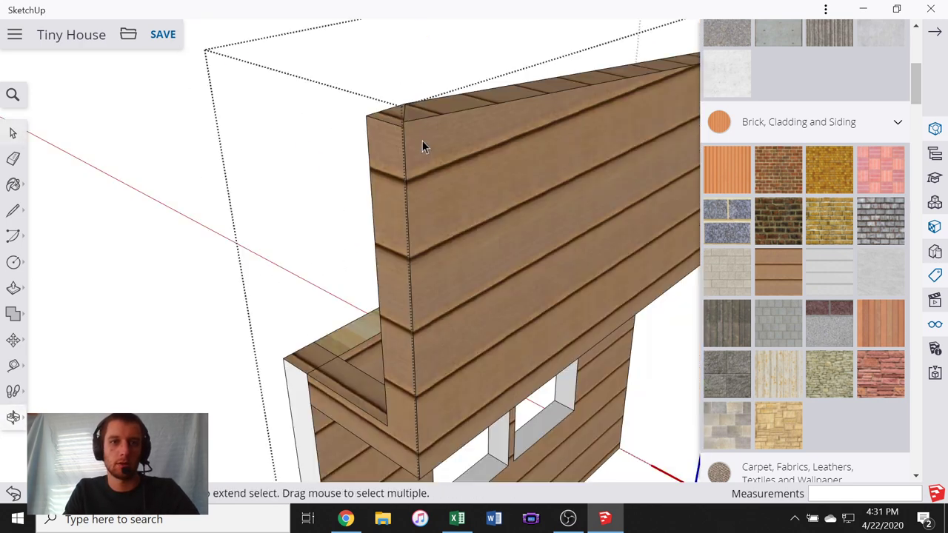
scroll(422, 140, up, 5)
scroll(453, 93, down, 2)
mouse_move(459, 88)
middle_down()
mouse_move(488, 249)
mouse_move(516, 87)
middle_up()
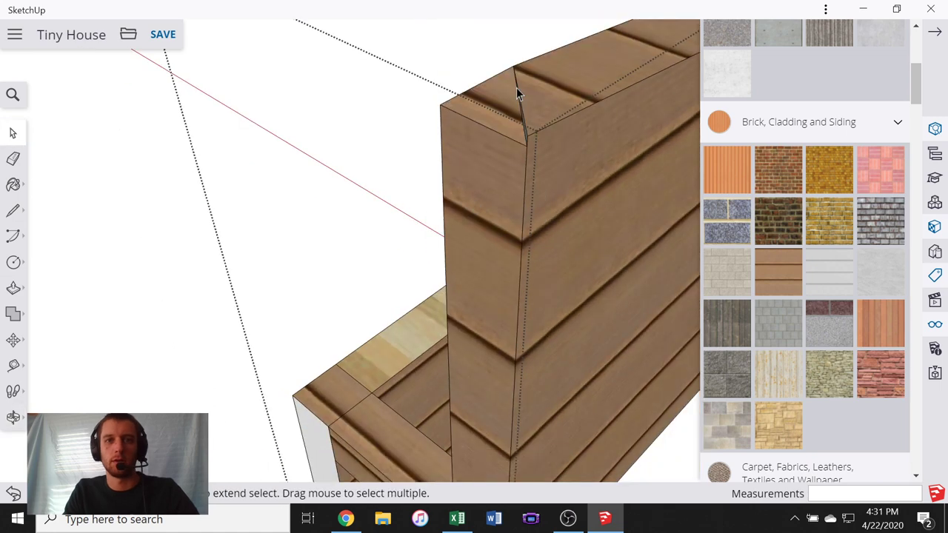
scroll(517, 87, up, 2)
key(p)
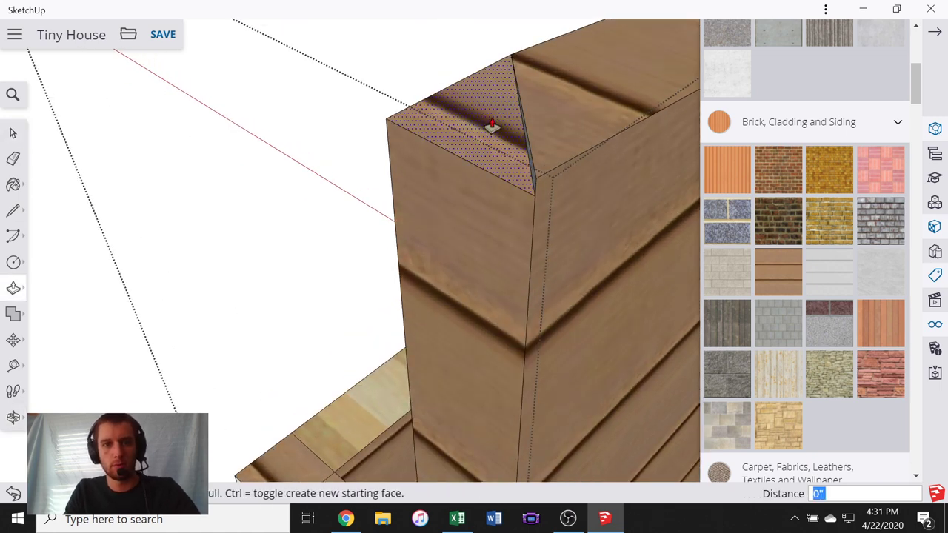
click(490, 114)
click(491, 115)
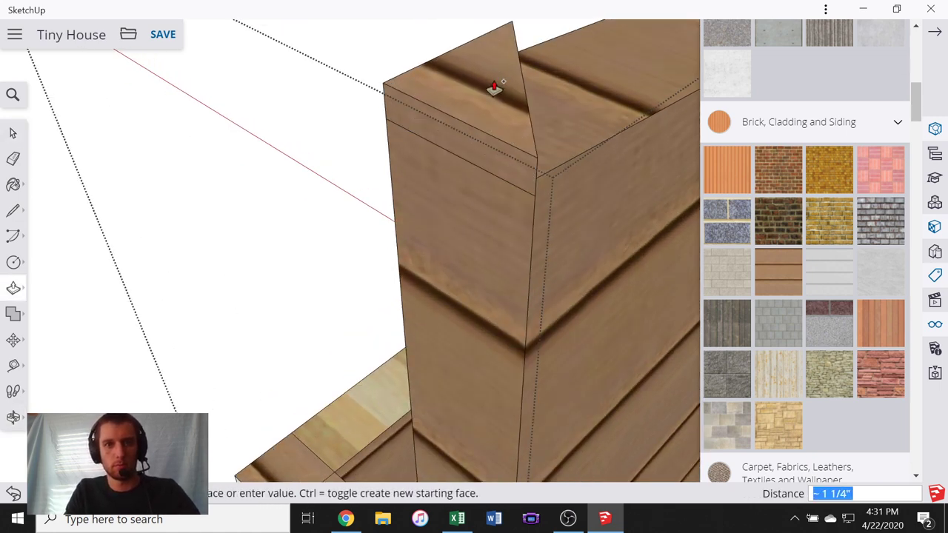
click(496, 86)
- Draw lines about 6" long across the raised corner's end and inner faces, level with the wall's top edge
mouse_move(579, 145)
middle_down()
mouse_move(466, 123)
mouse_move(307, 57)
mouse_move(589, 98)
mouse_move(443, 109)
mouse_move(297, 173)
mouse_move(447, 146)
mouse_move(482, 226)
middle_up()
key(l)
middle_drag(368, 185, 348, 250)
middle_drag(159, 282, 271, 172)
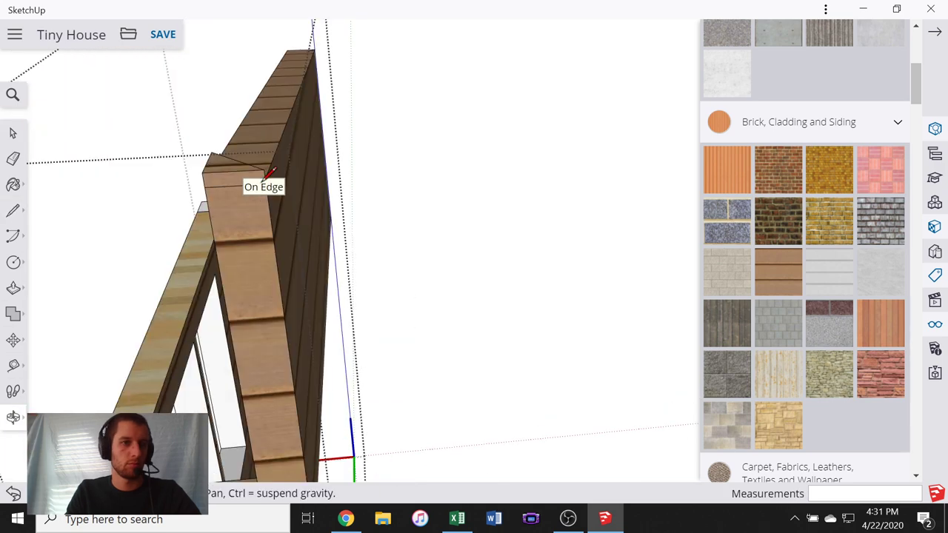
scroll(270, 172, up, 3)
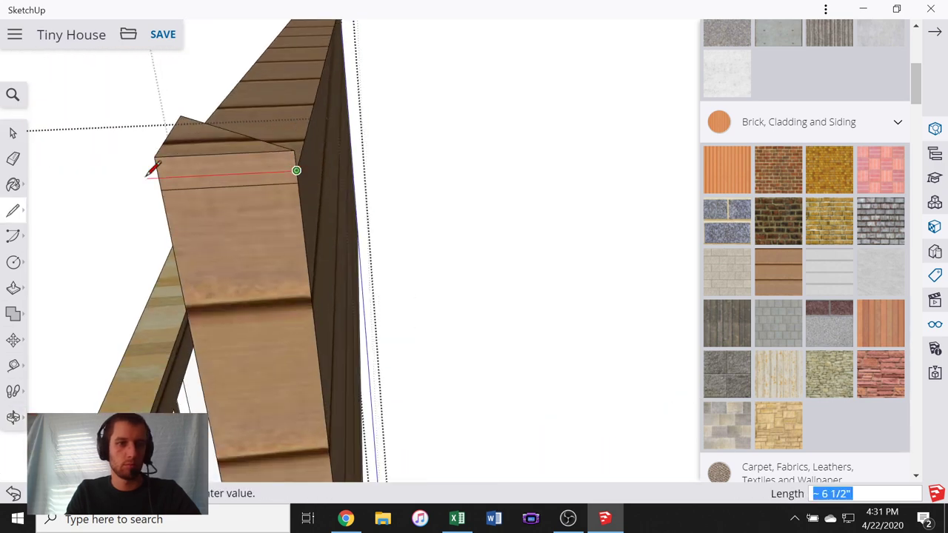
click(160, 177)
middle_drag(143, 184, 652, 150)
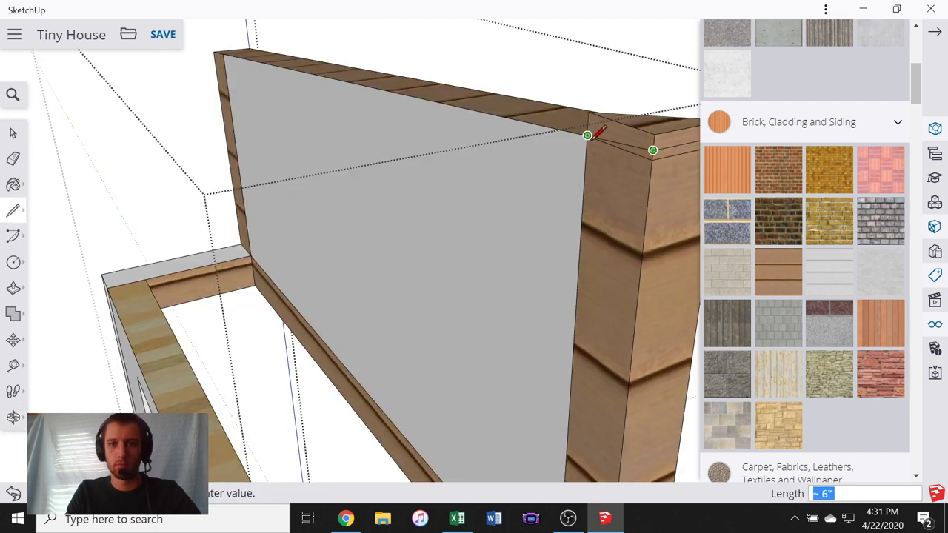
scroll(375, 195, down, 5)
scroll(506, 189, up, 3)
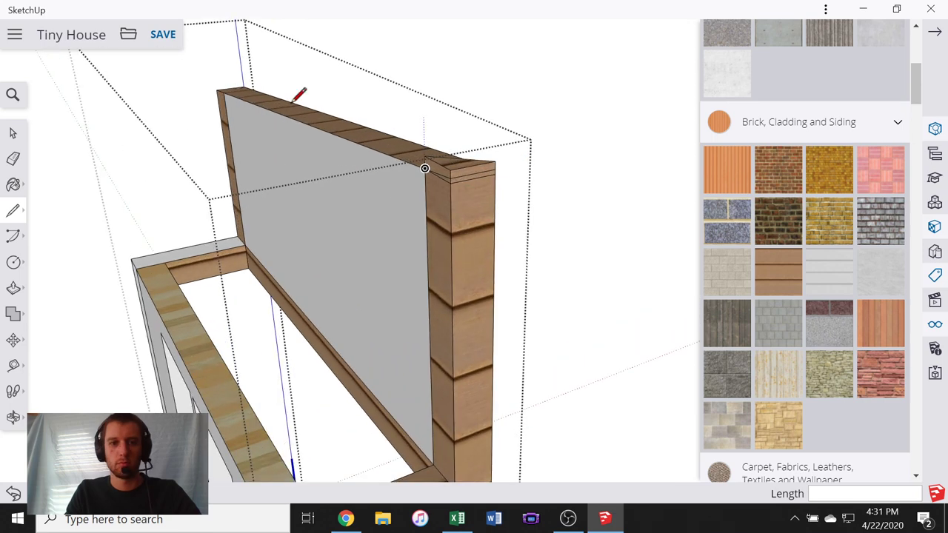
scroll(294, 102, up, 2)
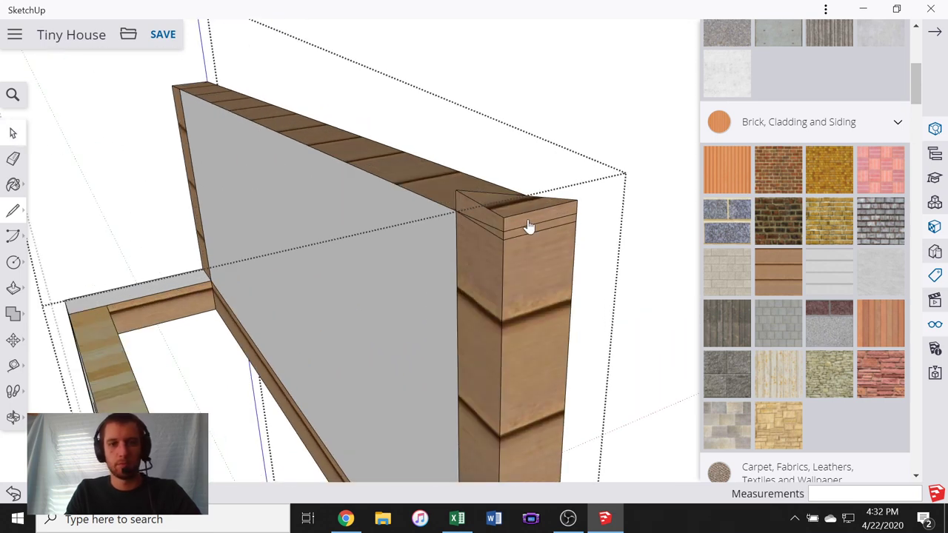
- Delete the end, inner and top faces of the excess corner piece above the newly drawn lines
scroll(529, 226, up, 1)
scroll(501, 218, down, 4)
scroll(230, 167, down, 1)
scroll(443, 222, up, 5)
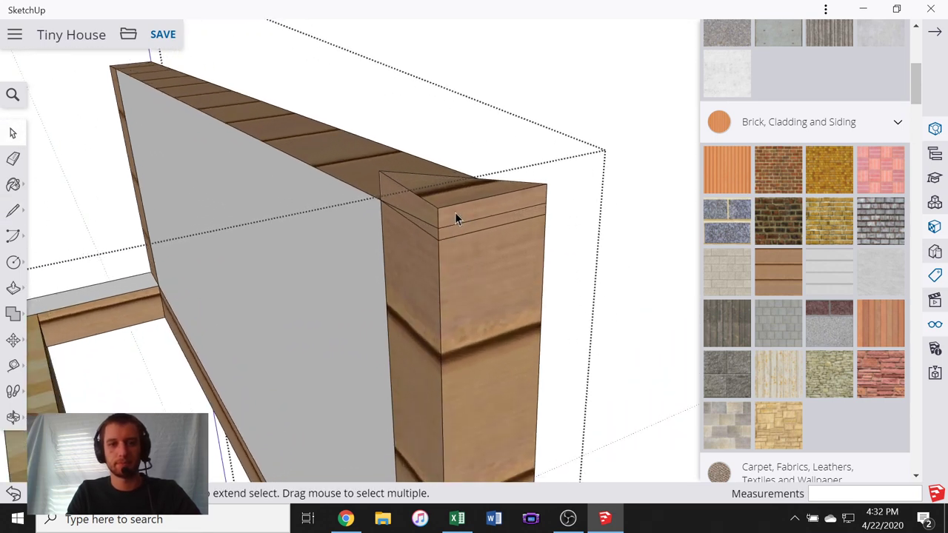
key(Delete)
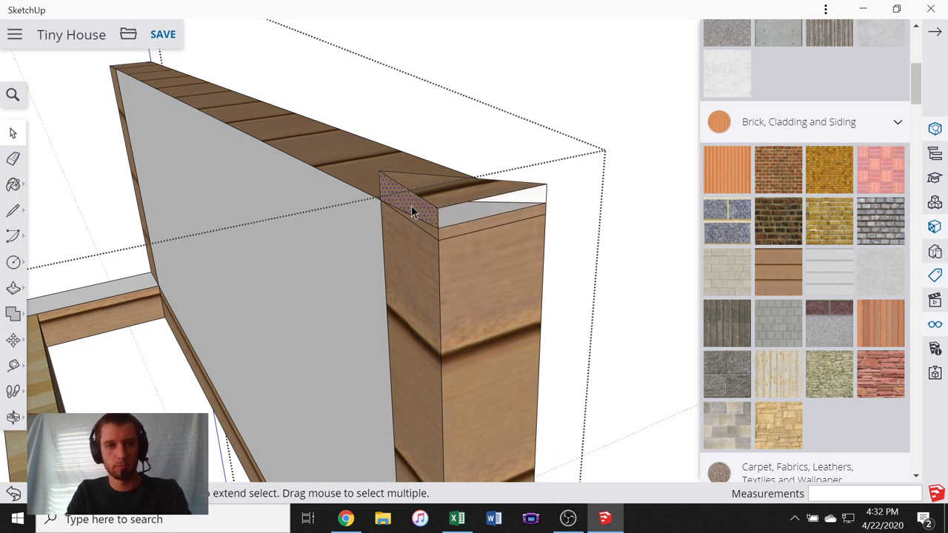
key(Delete)
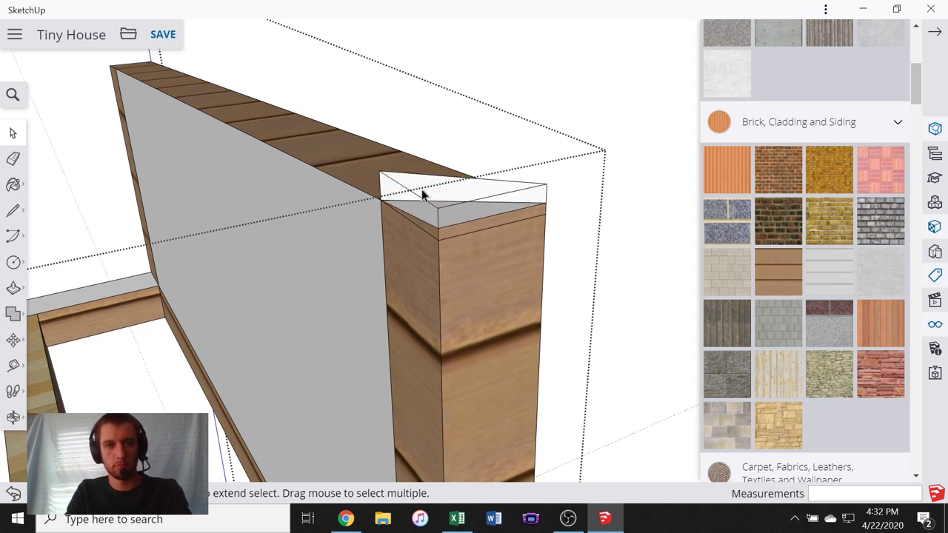
click(414, 191)
key(Delete)
- Delete the leftover edges above the trimmed corner and the diagonal edge across the upper wall's top
click(388, 176)
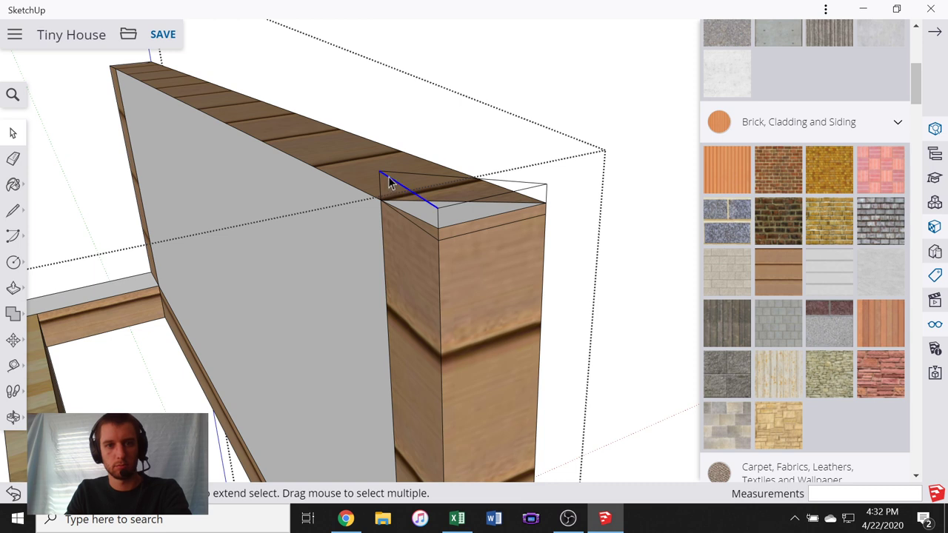
key(Delete)
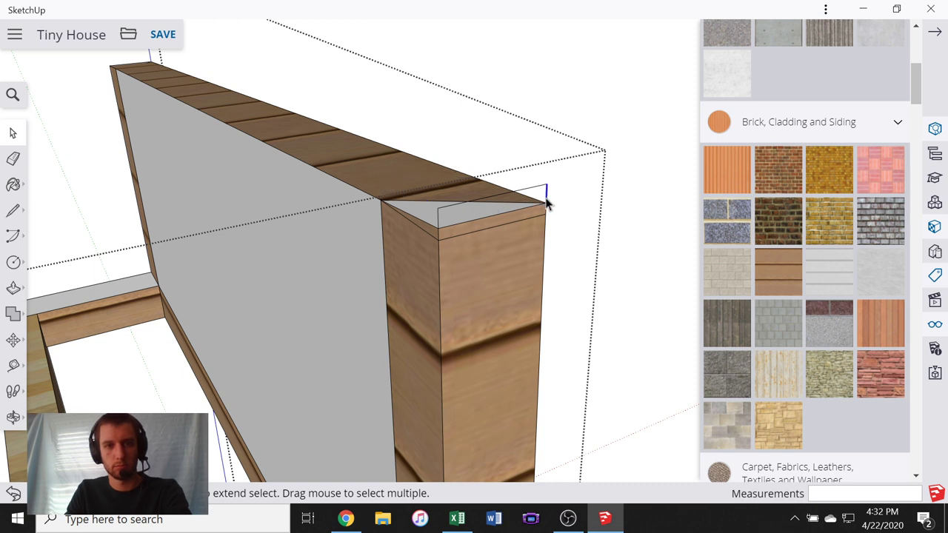
key(Delete)
click(445, 204)
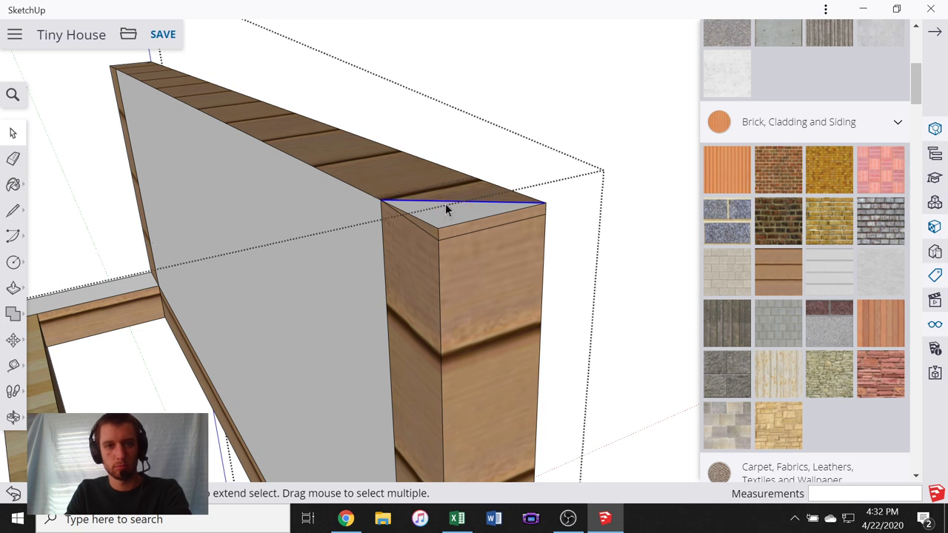
key(Delete)
- Delete the vertical seam edges at both ends of the upper wall's inner face
middle_drag(445, 203, 563, 279)
scroll(555, 296, up, 2)
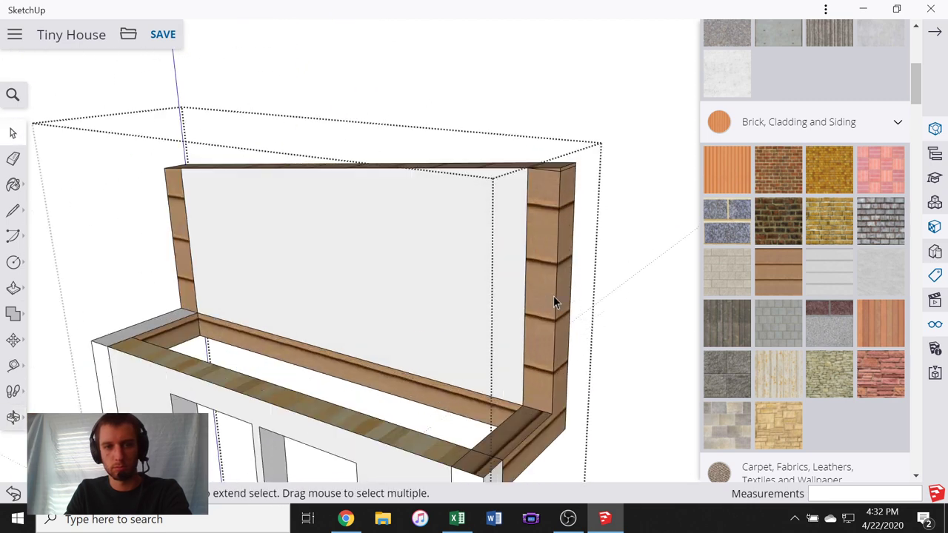
click(525, 299)
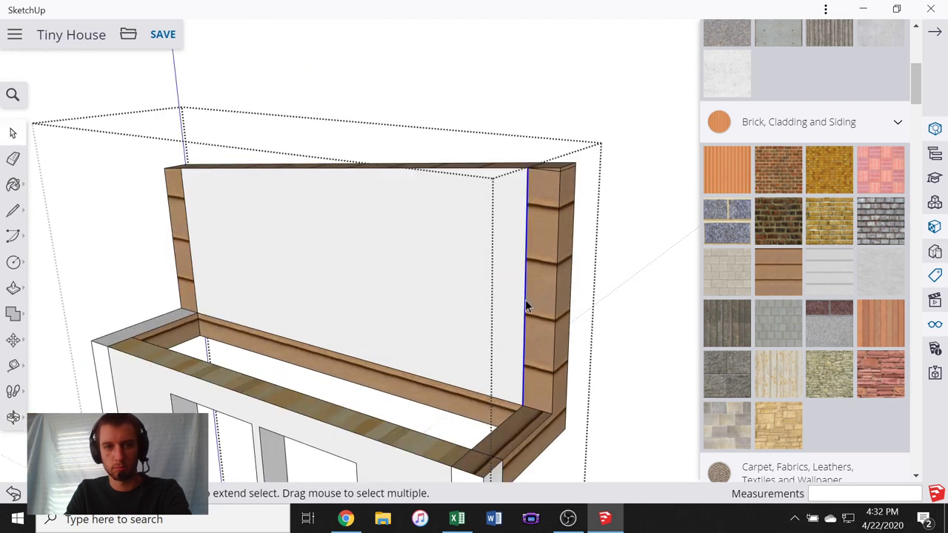
key(Delete)
click(192, 259)
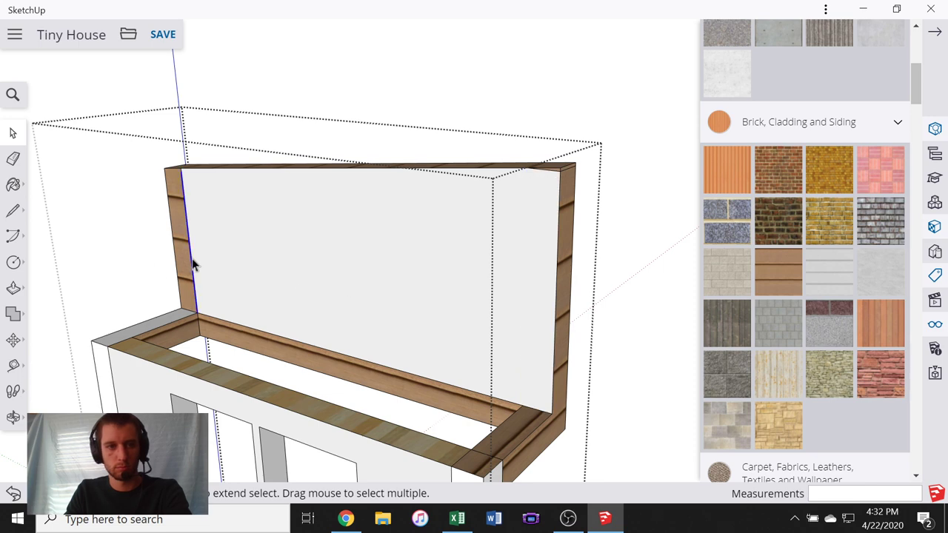
key(Delete)
- Delete the short stray edge near the top corner of the upper wall's inner face
scroll(325, 260, down, 3)
middle_drag(326, 260, 239, 205)
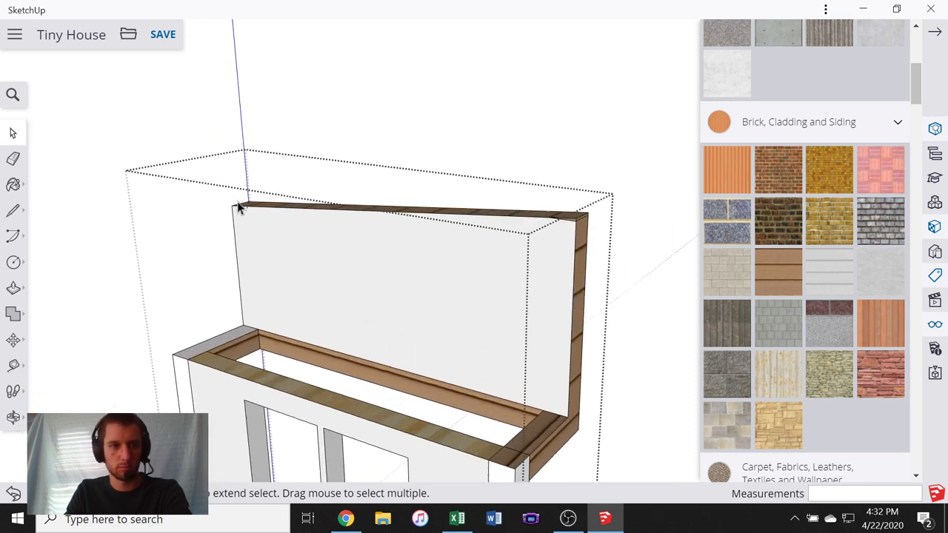
scroll(251, 216, up, 4)
scroll(260, 225, up, 2)
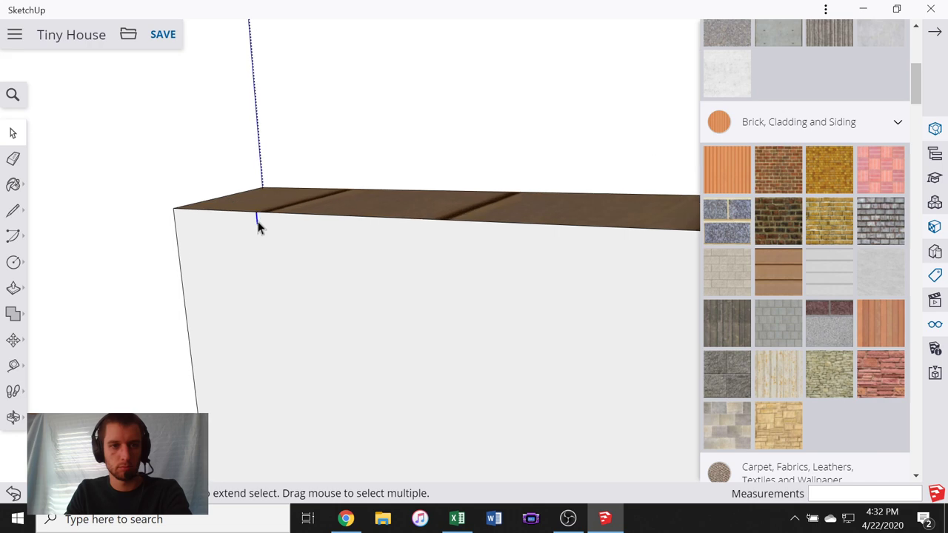
scroll(215, 232, down, 4)
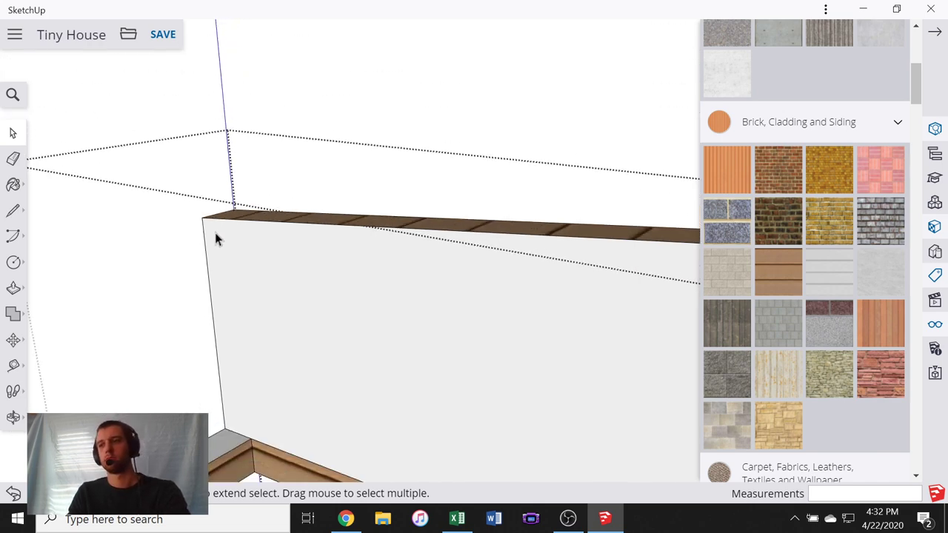
- Delete the leftover horizontal edge just below the top of the upper wall's end face
middle_drag(215, 233, 232, 262)
scroll(385, 261, down, 3)
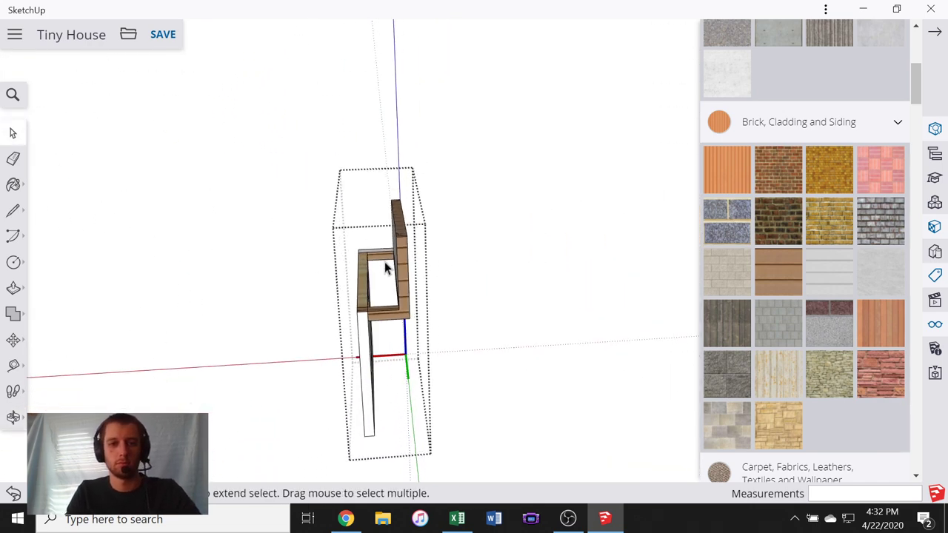
scroll(401, 229, up, 4)
scroll(393, 246, up, 2)
middle_drag(394, 249, 266, 265)
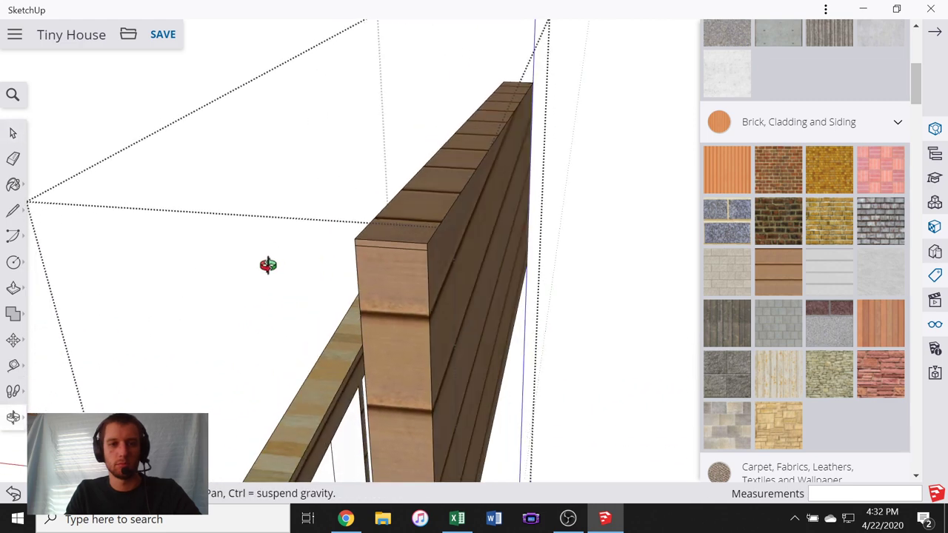
scroll(441, 250, up, 2)
click(442, 246)
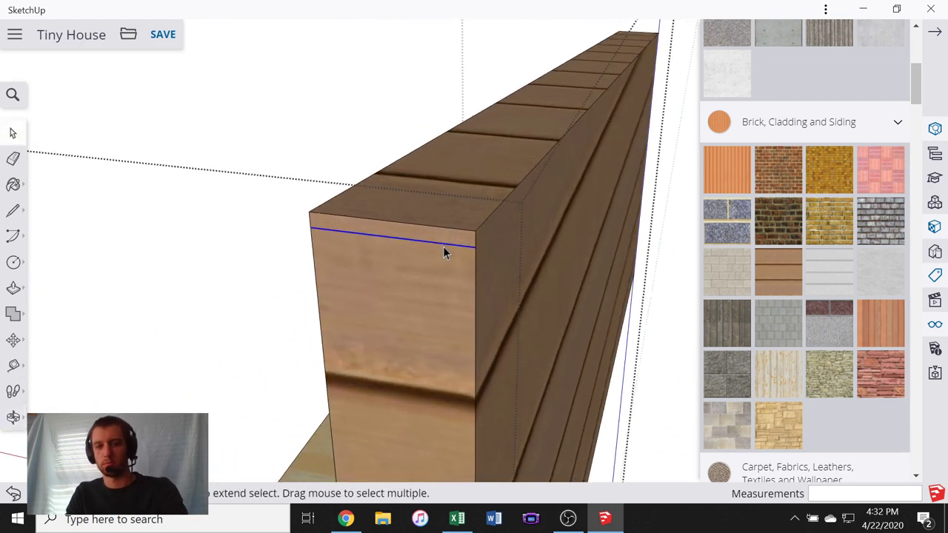
key(Delete)
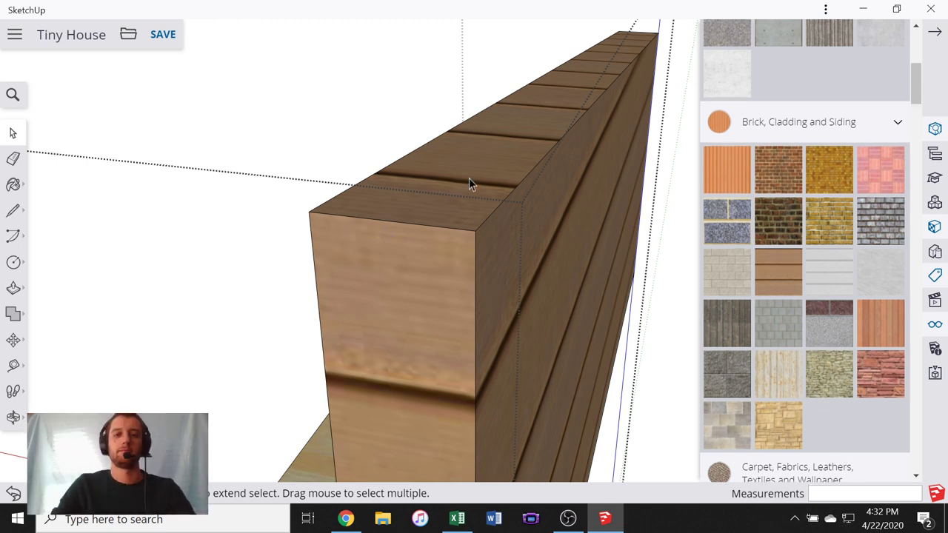
- Remove the seam on the wall's end so it forms one face, and paint it with the brown lap siding
scroll(313, 196, down, 5)
middle_drag(289, 180, 303, 353)
scroll(171, 262, up, 5)
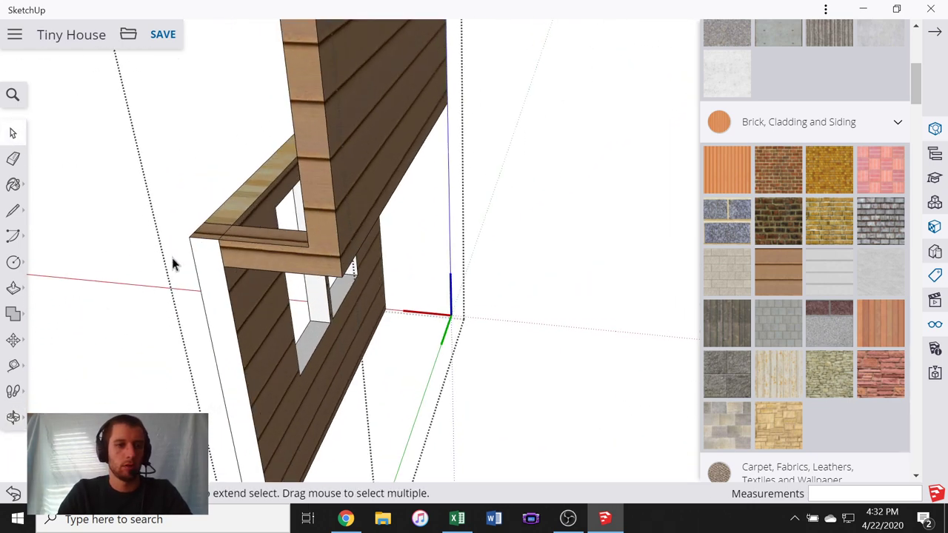
key(Delete)
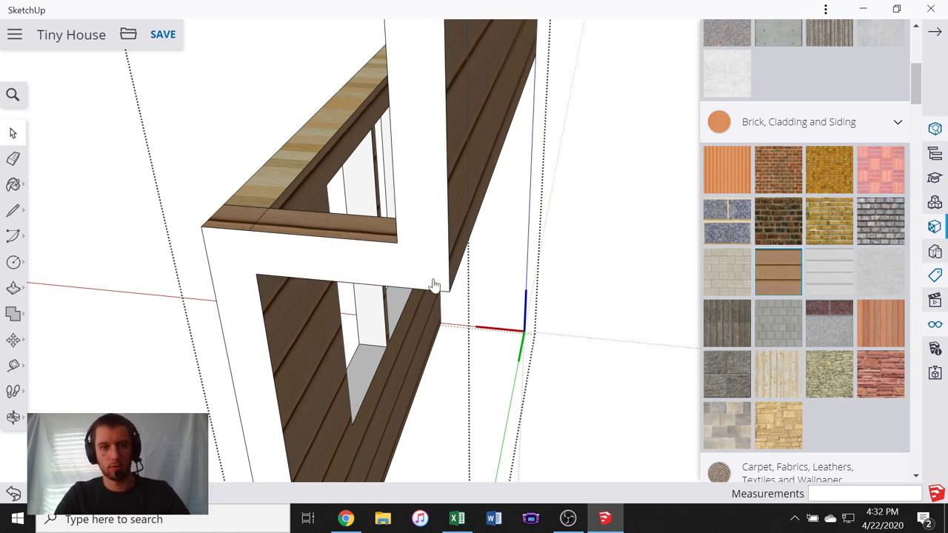
key(b)
click(424, 252)
scroll(415, 250, down, 5)
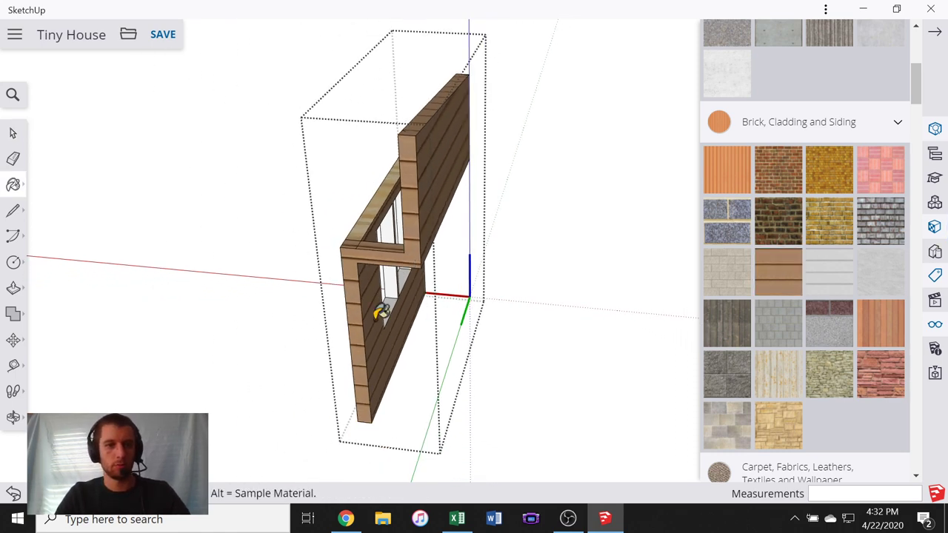
- Delete the two vertical seam edges on the lower wall's inner face, on either side of the windows
mouse_move(380, 312)
middle_down()
mouse_move(343, 275)
mouse_move(590, 197)
mouse_move(620, 239)
mouse_move(306, 311)
mouse_move(528, 241)
mouse_move(51, 193)
middle_up()
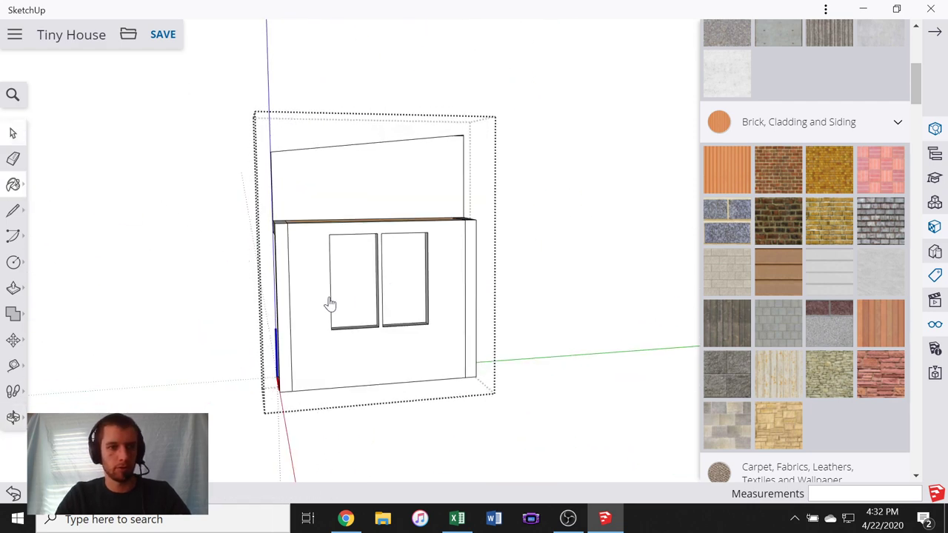
key(space)
scroll(319, 299, up, 5)
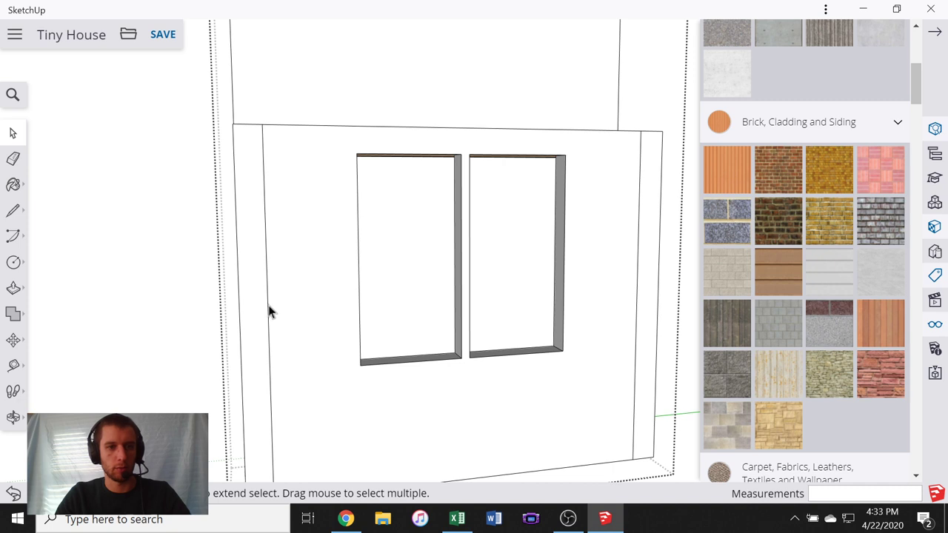
middle_drag(497, 313, 552, 306)
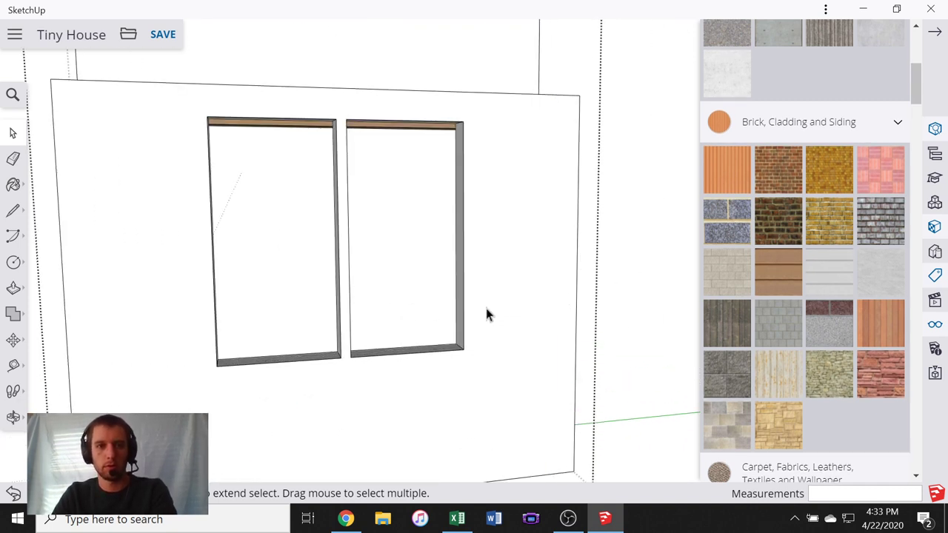
- Exit editing of the west wall and examine the separated exterior walls around the whole house
scroll(466, 318, down, 3)
scroll(448, 309, down, 1)
middle_drag(438, 307, 328, 163)
scroll(469, 229, down, 2)
scroll(433, 412, down, 3)
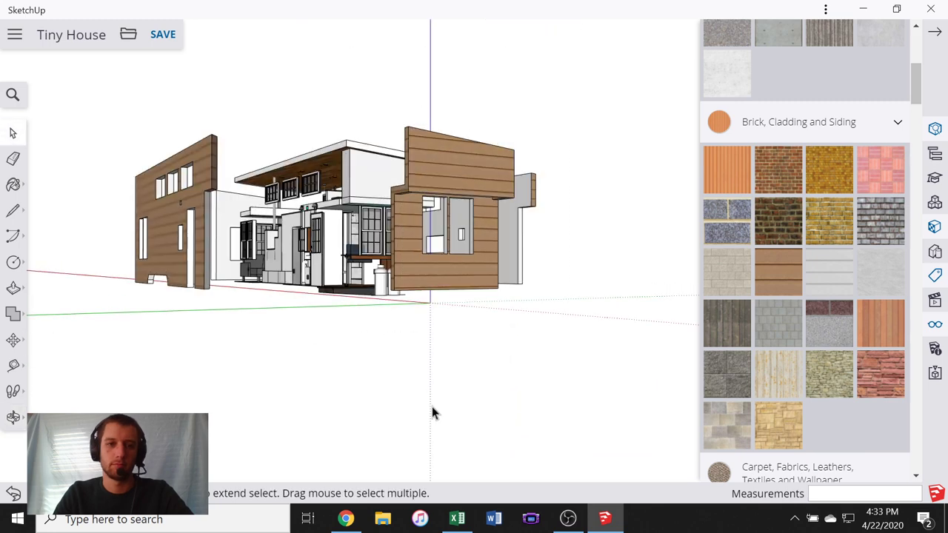
middle_drag(412, 402, 649, 414)
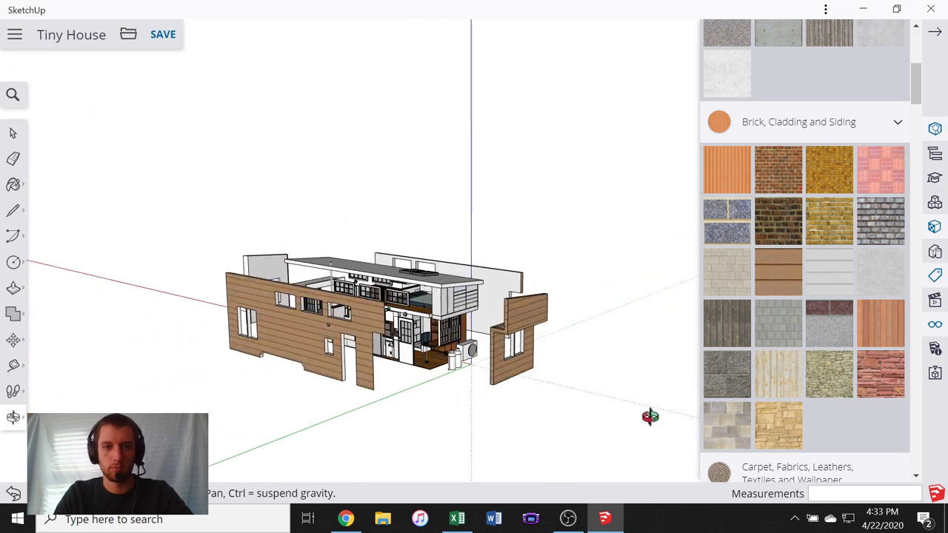
scroll(514, 365, up, 3)
scroll(514, 359, down, 3)
middle_drag(567, 343, 599, 269)
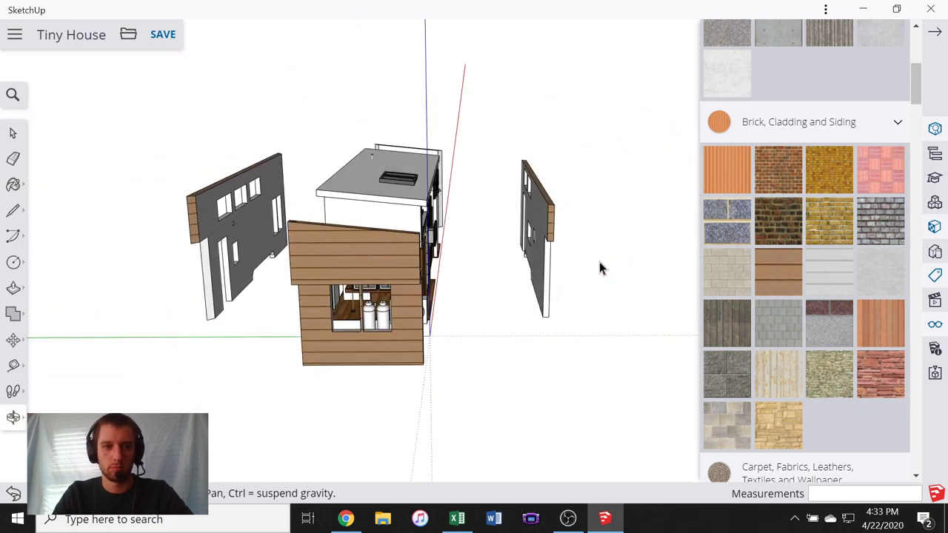
- Examine the separated exterior walls from the end with the upper overhang around to the opposite end of the house
scroll(570, 232, up, 4)
right_click(557, 238)
click(474, 299)
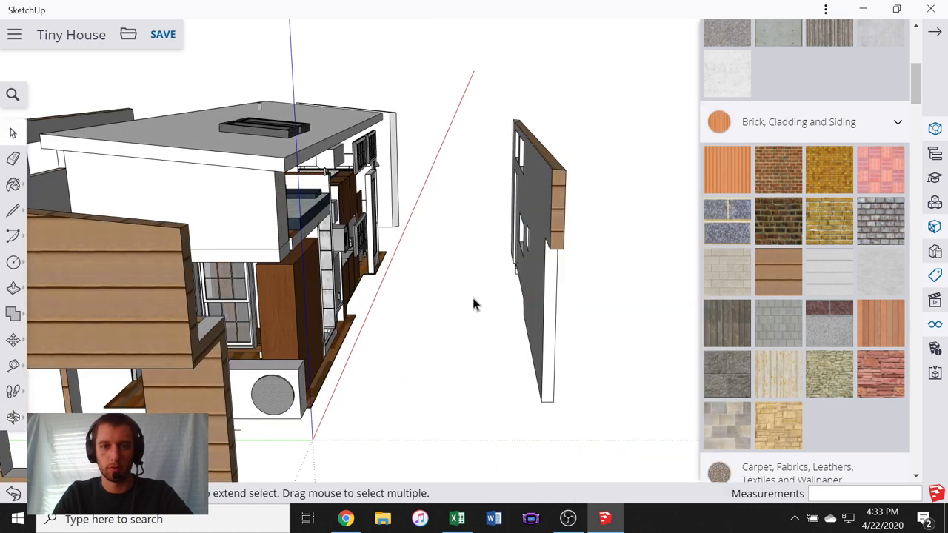
middle_drag(558, 229, 557, 240)
scroll(556, 240, down, 4)
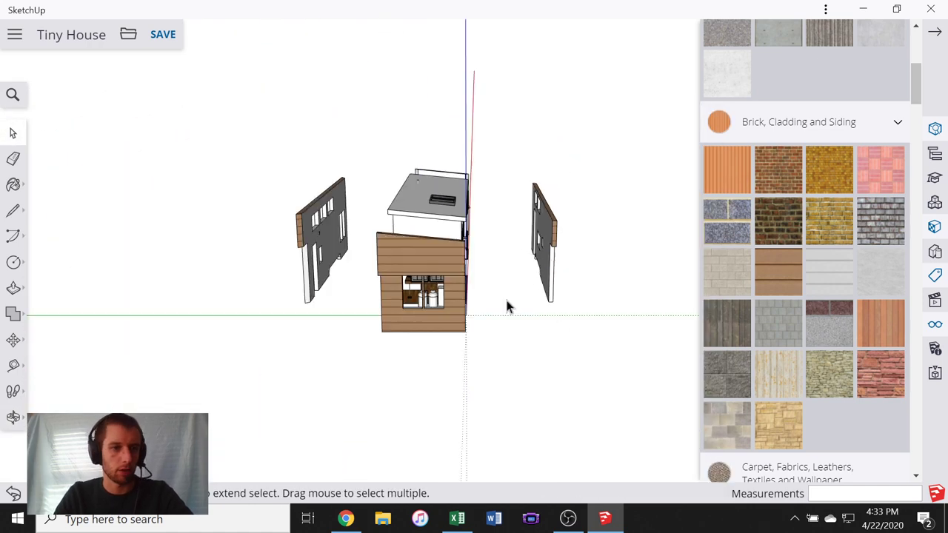
middle_drag(351, 243, 599, 236)
middle_drag(486, 304, 946, 259)
- Hide and re-show the E wall tag to check which wall it holds, and make it the active tag
click(934, 275)
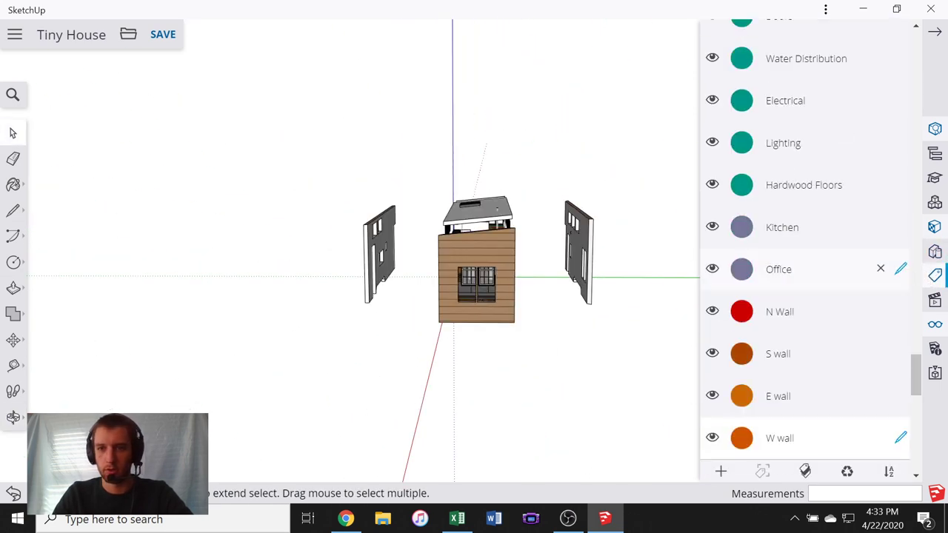
click(712, 397)
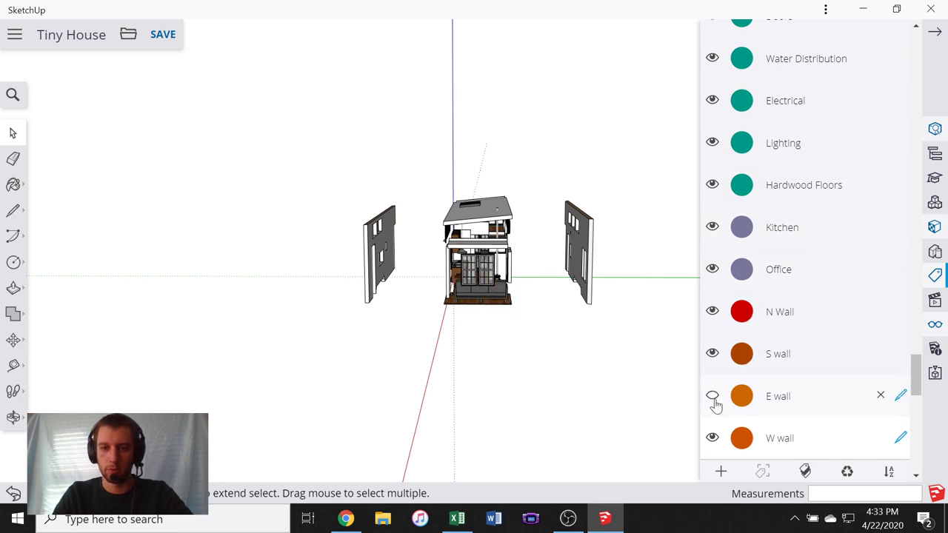
double_click(773, 400)
click(900, 401)
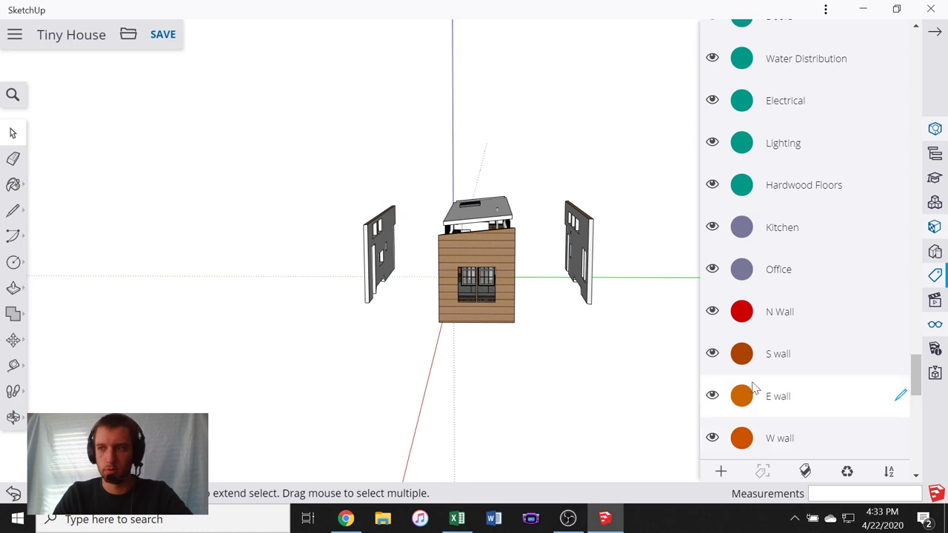
middle_drag(430, 281, 592, 288)
click(935, 37)
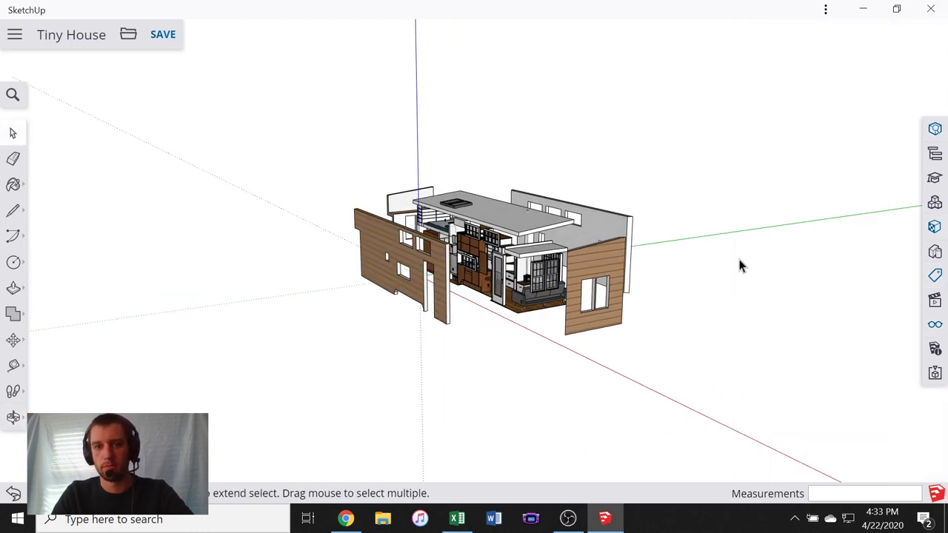
- Examine the mitred ends and the underside of the east wall
middle_drag(740, 265, 642, 288)
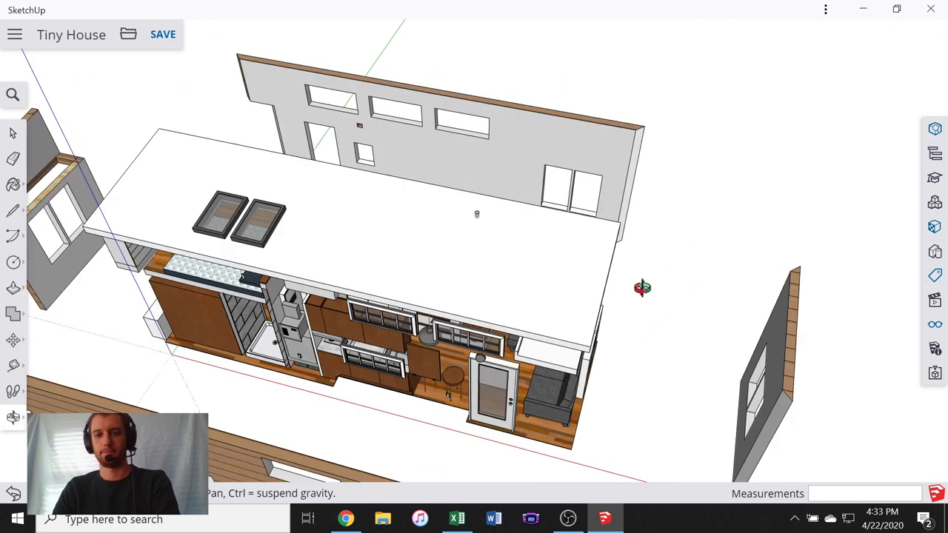
scroll(421, 197, down, 6)
scroll(620, 315, up, 5)
scroll(539, 259, up, 3)
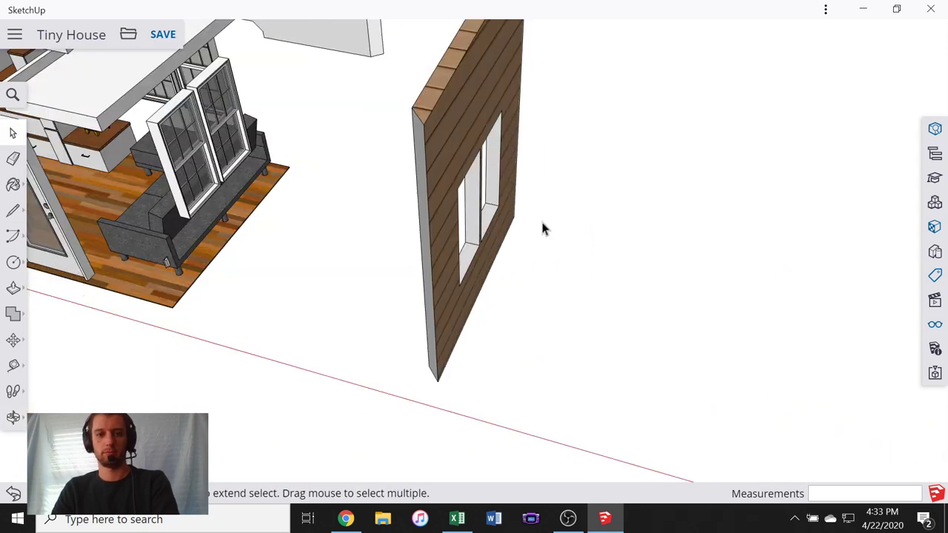
middle_drag(542, 222, 562, 141)
scroll(301, 185, up, 3)
scroll(301, 186, up, 3)
scroll(564, 143, down, 3)
mouse_move(493, 329)
middle_down()
mouse_move(645, 112)
mouse_move(699, 85)
mouse_move(460, 76)
mouse_move(440, 85)
middle_up()
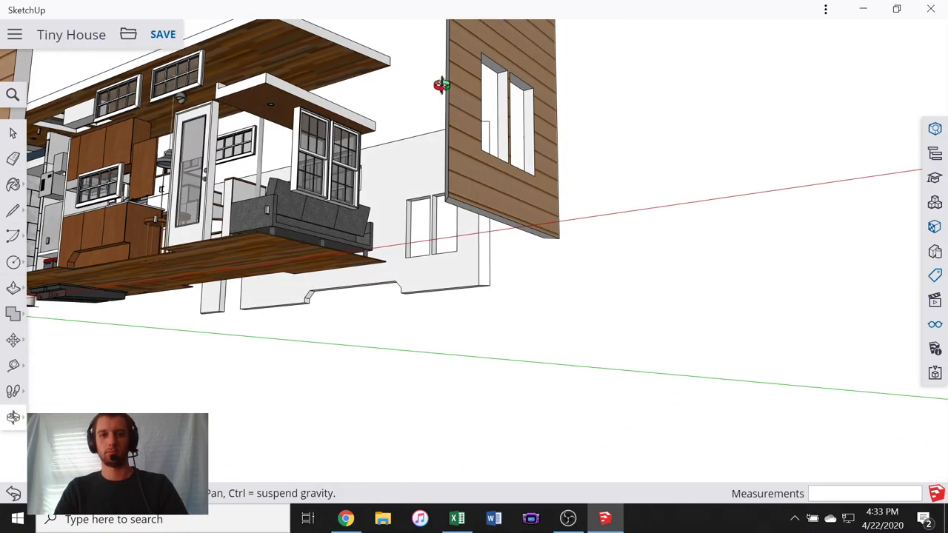
scroll(458, 216, up, 4)
key(l)
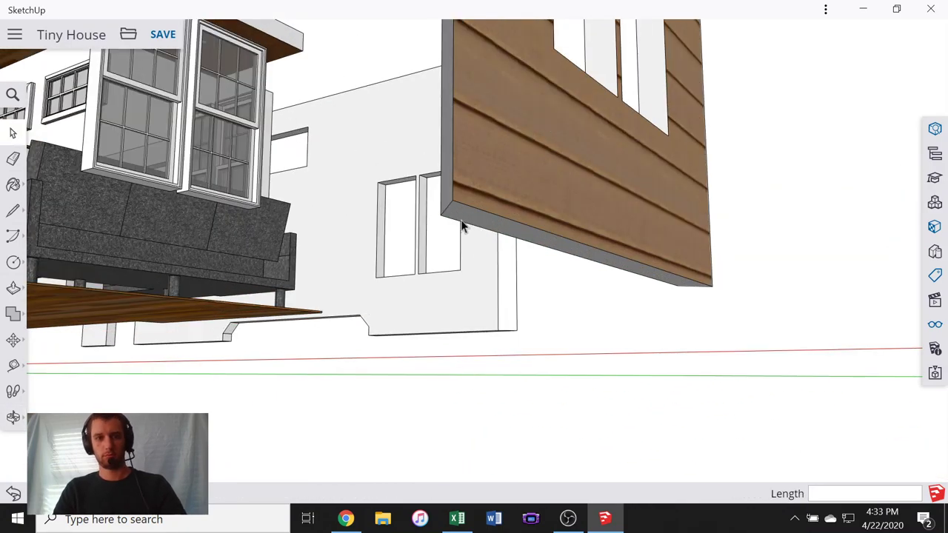
scroll(444, 225, up, 3)
click(440, 215)
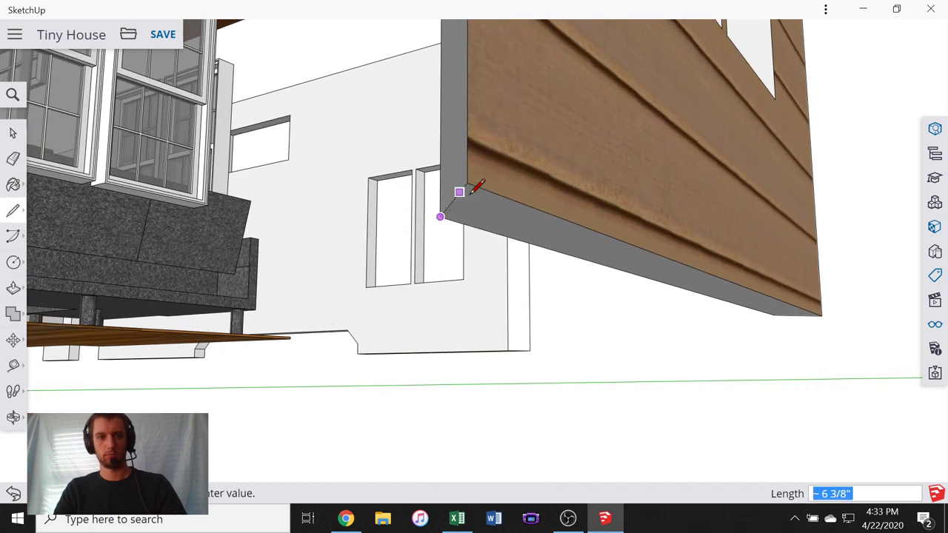
click(525, 204)
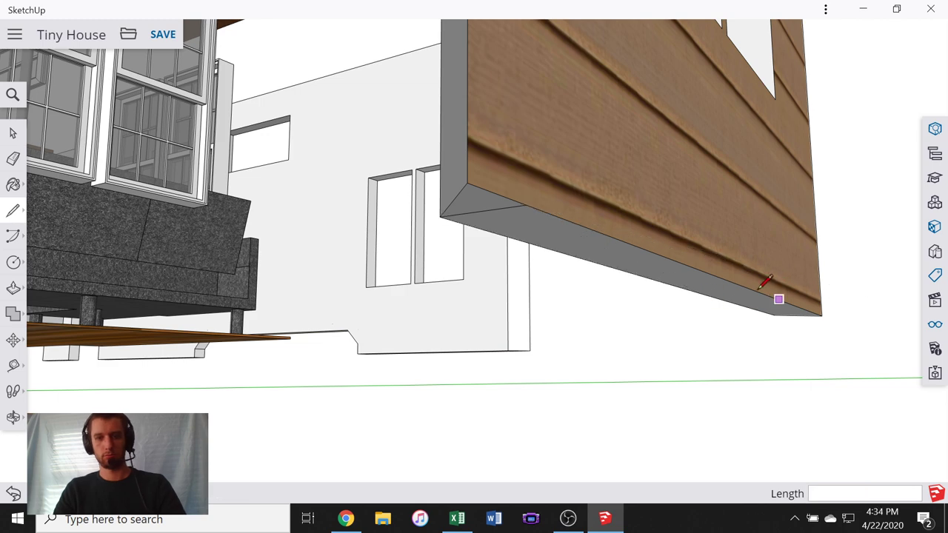
middle_drag(772, 296, 261, 234)
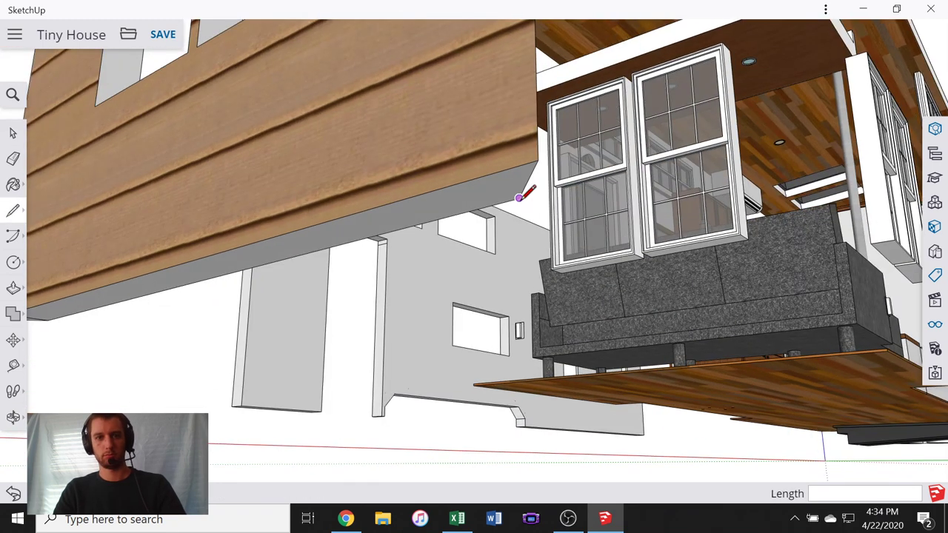
key(Escape)
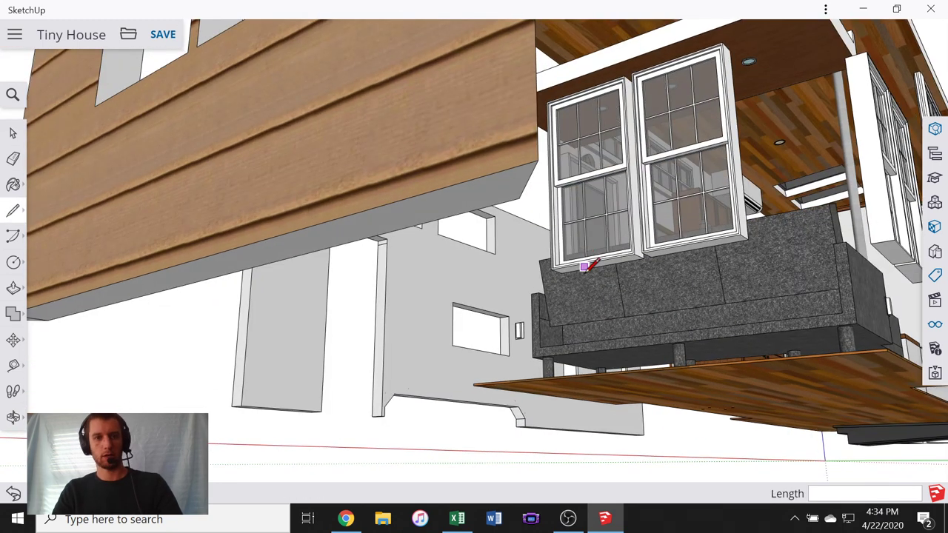
key(ctrl+z)
key(ctrl+y)
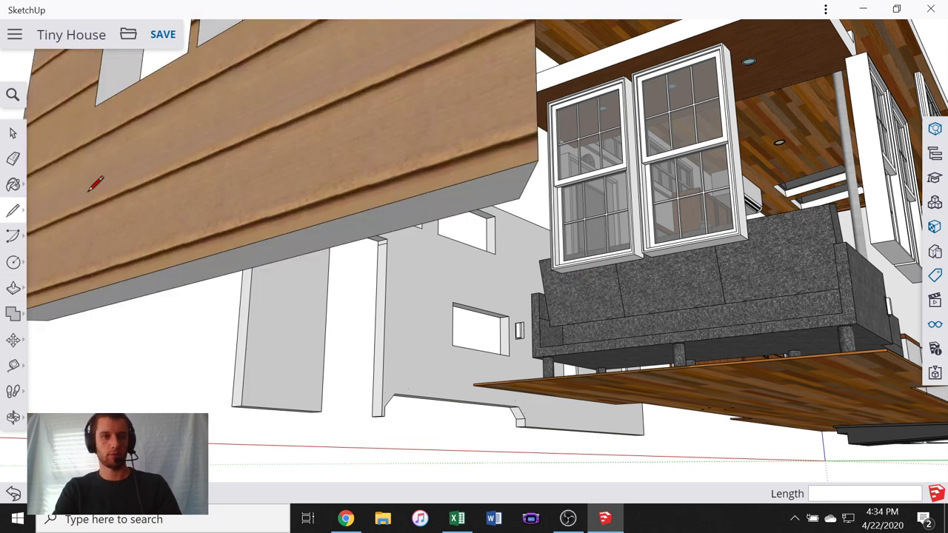
- Open the east wall for editing and draw a 6" line straight across its bottom face, from the inner corner of one mitred end
key(space)
click(283, 169)
double_click(381, 180)
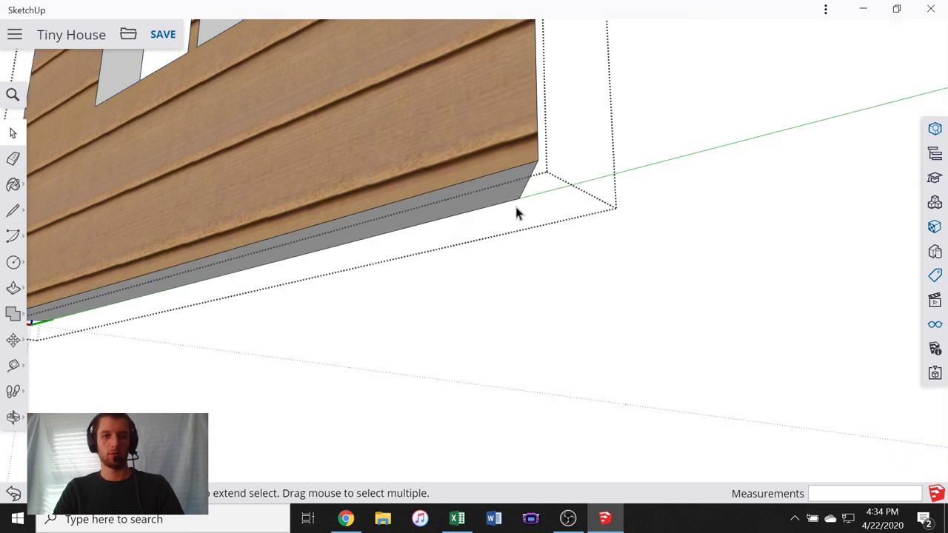
key(l)
click(519, 198)
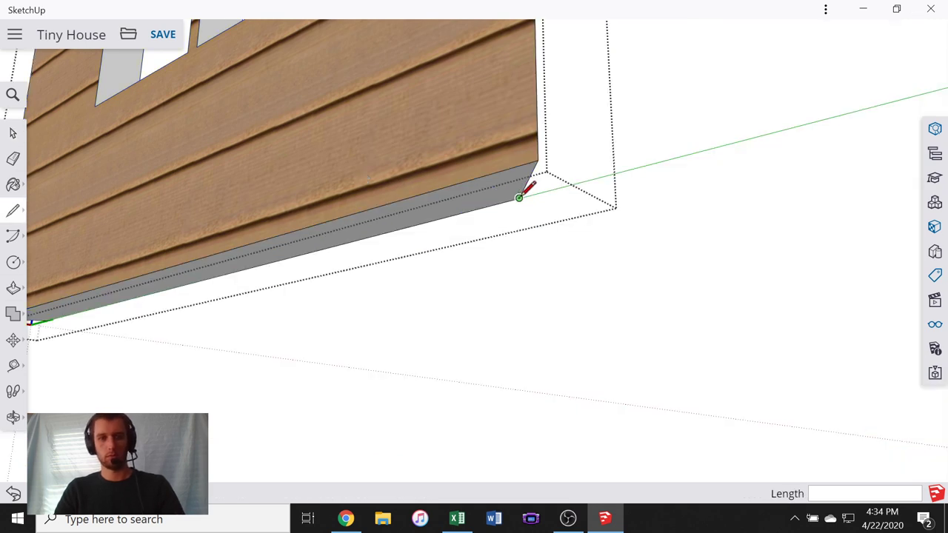
click(478, 176)
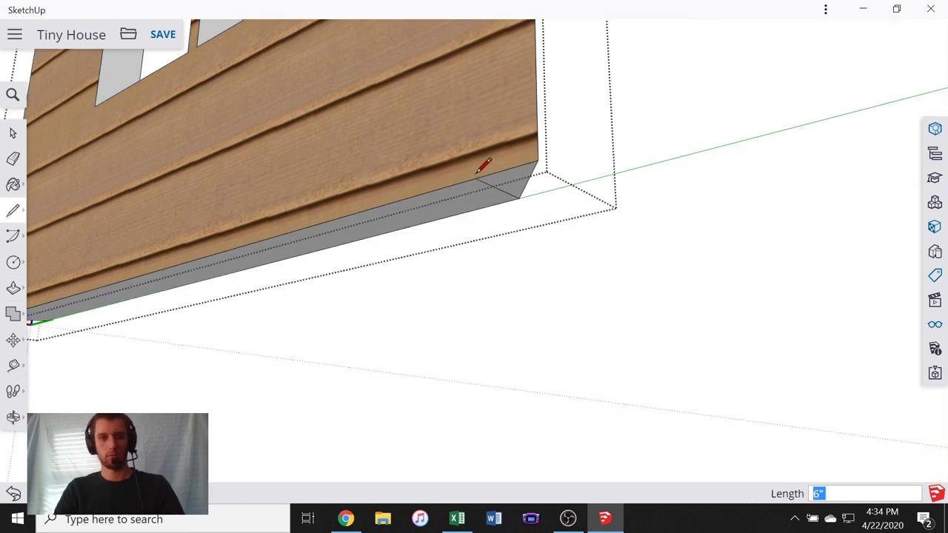
- Draw a matching line straight across the bottom face at the east wall's opposite mitred end
scroll(658, 201, down, 3)
scroll(214, 289, up, 5)
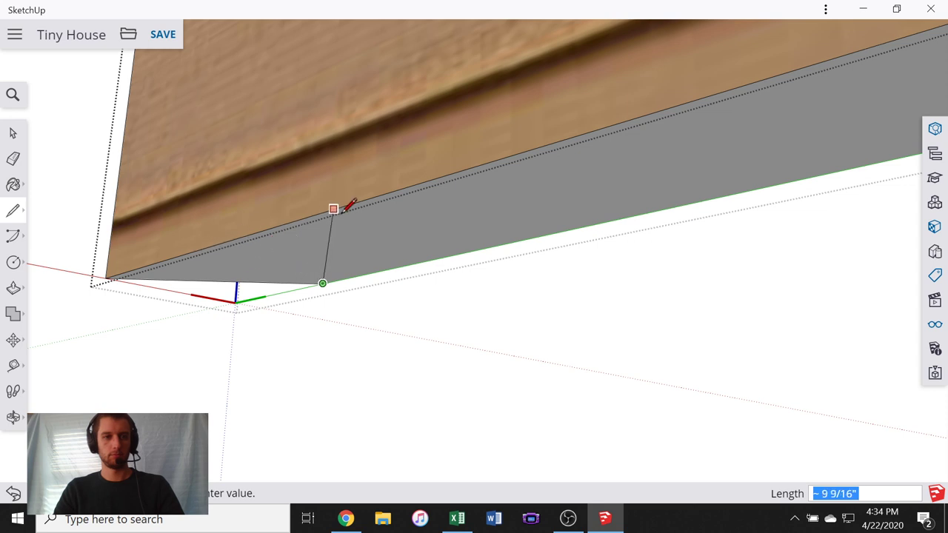
mouse_move(348, 204)
middle_down()
mouse_move(481, 211)
mouse_move(203, 153)
middle_up()
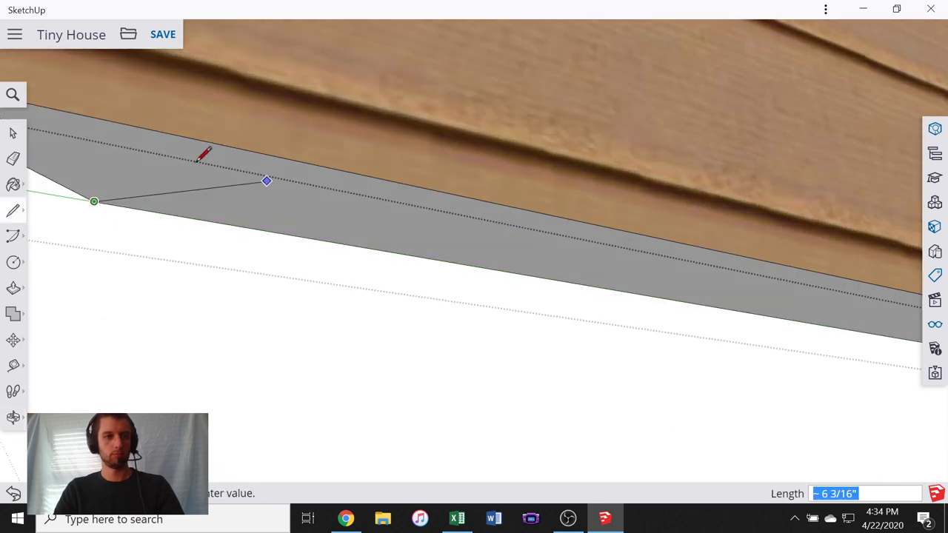
click(111, 124)
middle_drag(222, 195, 530, 352)
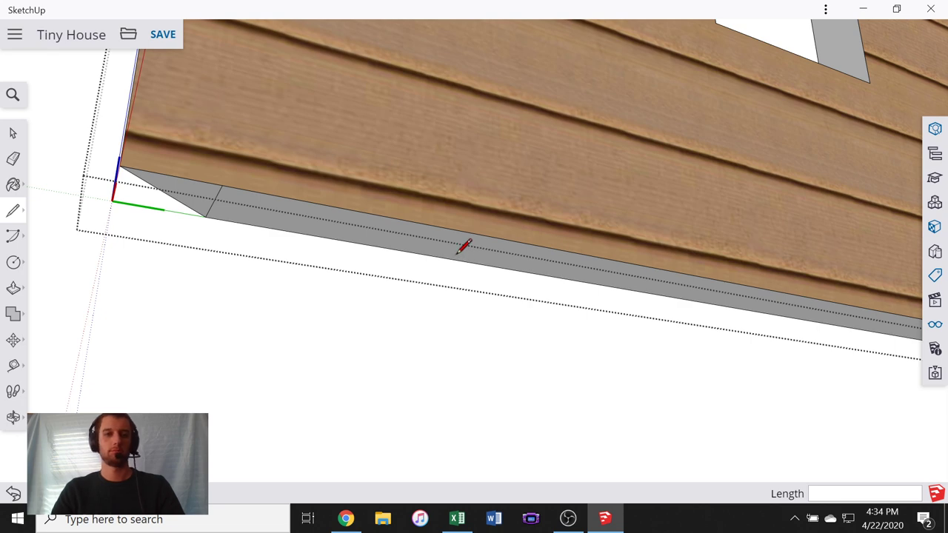
scroll(463, 246, down, 3)
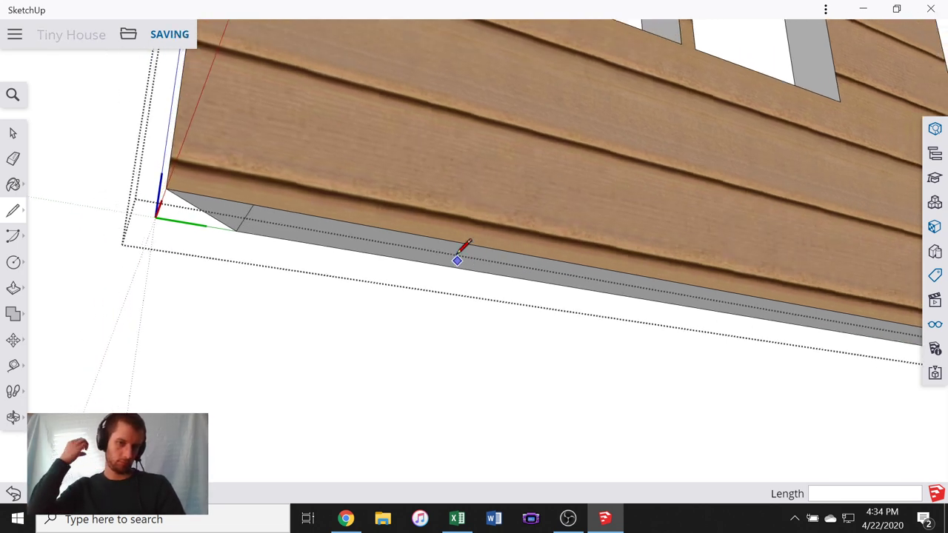
- Push/Pull the triangular corner face 9' 11" up the full height of the east wall to square off that end
key(p)
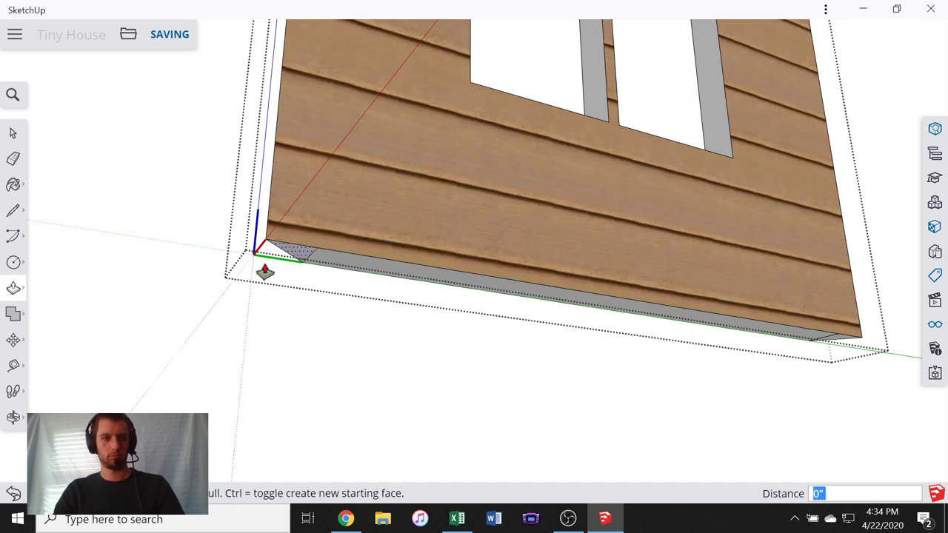
scroll(296, 273, down, 2)
middle_drag(305, 288, 372, 201)
click(379, 228)
scroll(455, 144, down, 4)
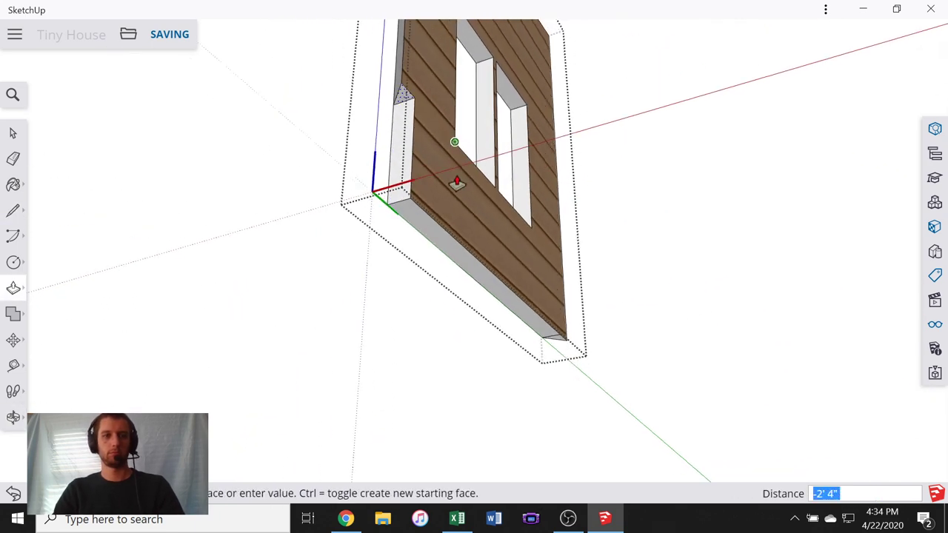
scroll(431, 479, down, 2)
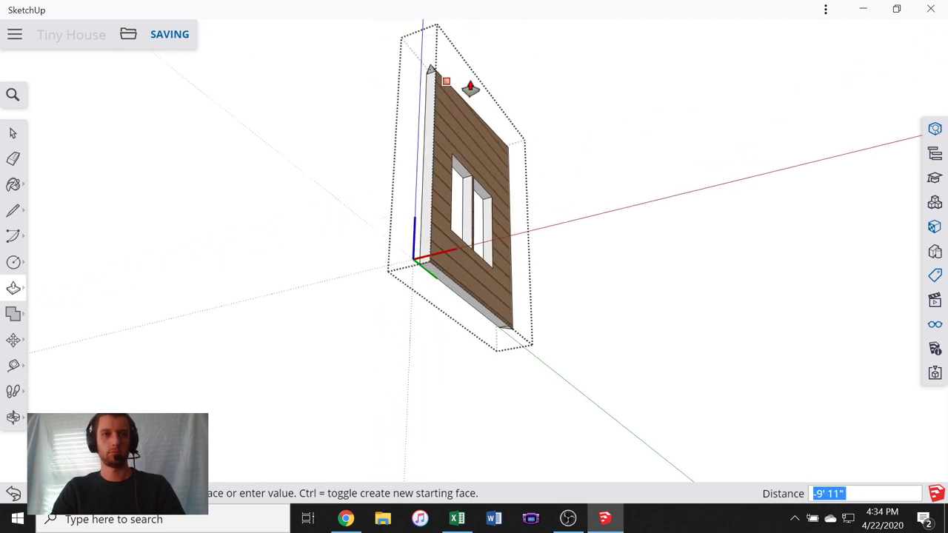
middle_drag(588, 153, 541, 281)
- Delete the dividing line on the bottom face at the remaining mitred end and redraw it 6" straight across from the inner corner
scroll(493, 279, up, 4)
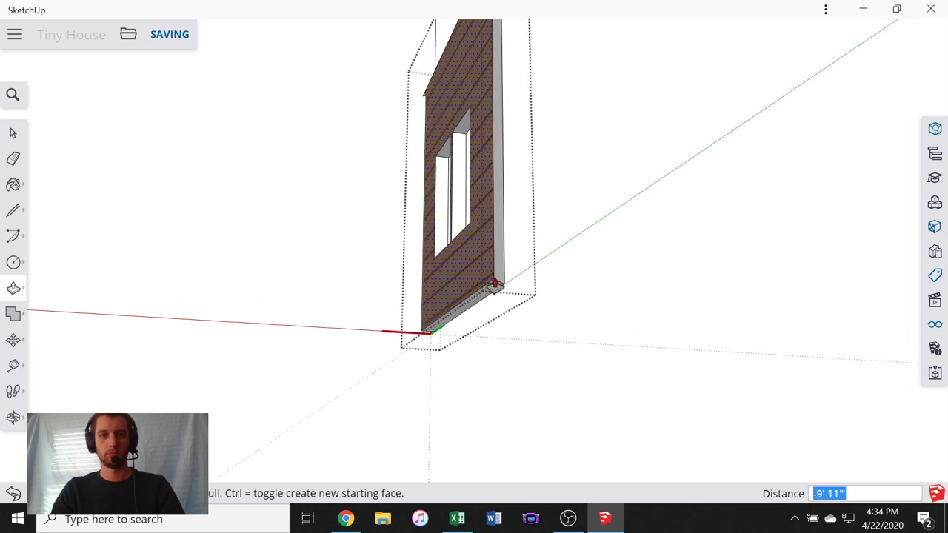
scroll(503, 185, down, 3)
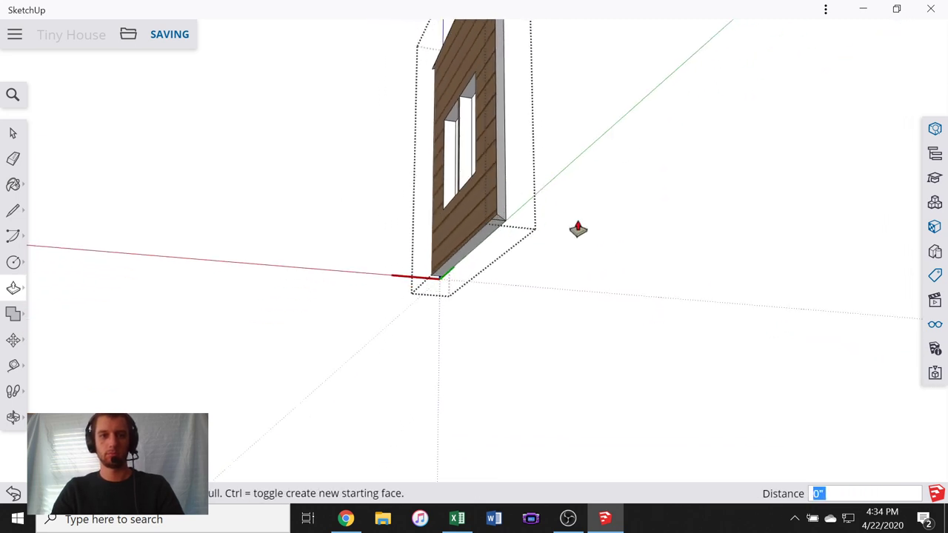
middle_drag(577, 228, 467, 224)
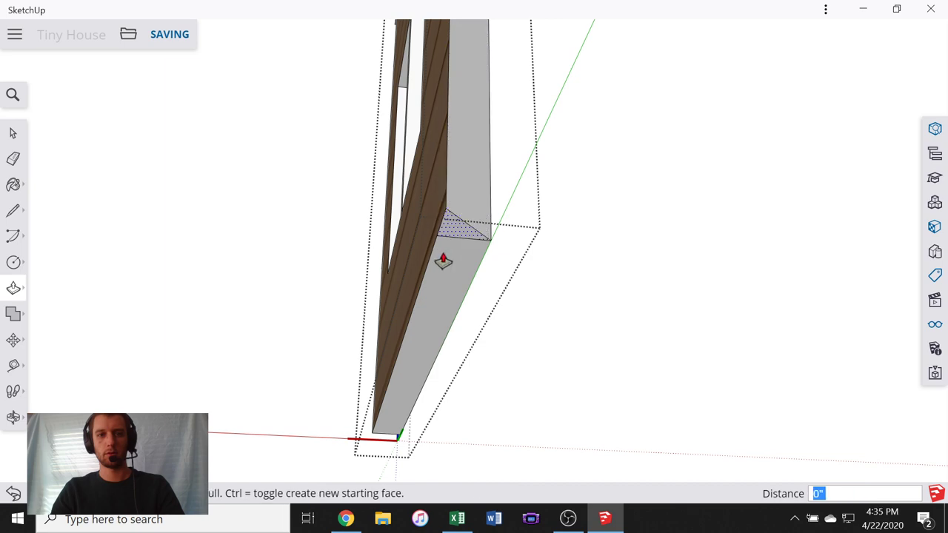
middle_drag(444, 259, 510, 198)
scroll(509, 198, up, 6)
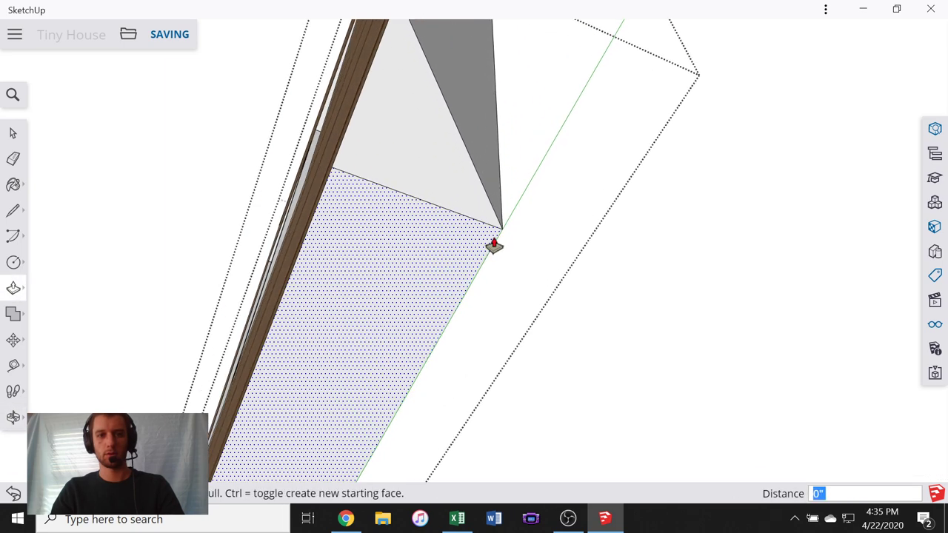
middle_drag(506, 243, 170, 188)
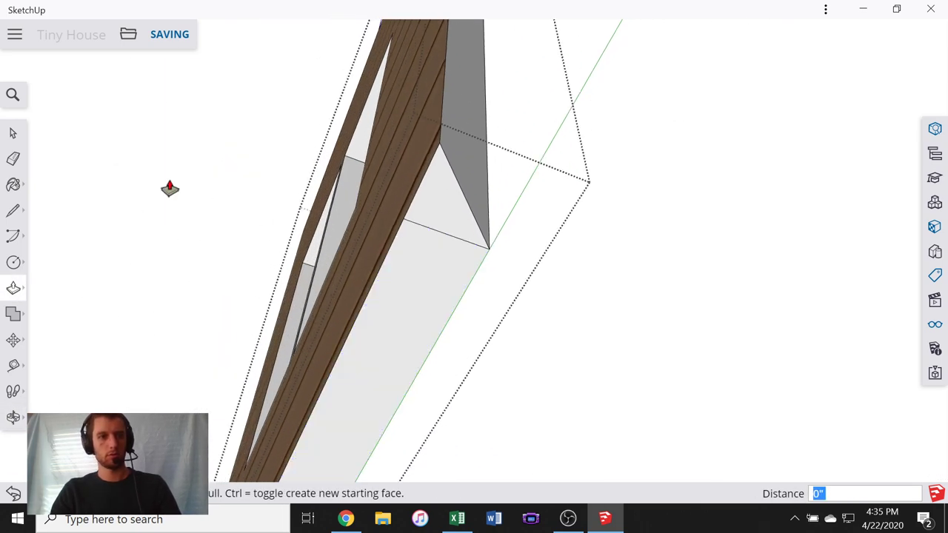
click(13, 132)
key(space)
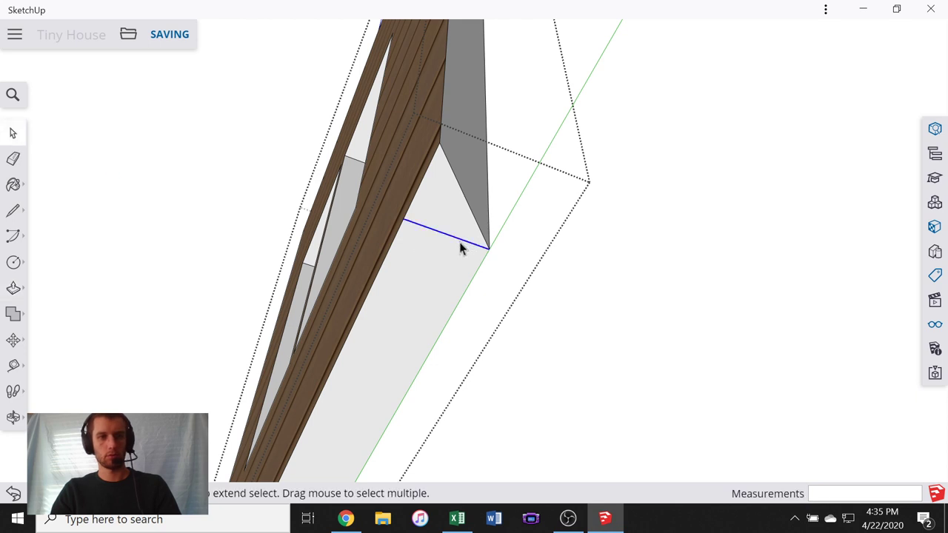
key(l)
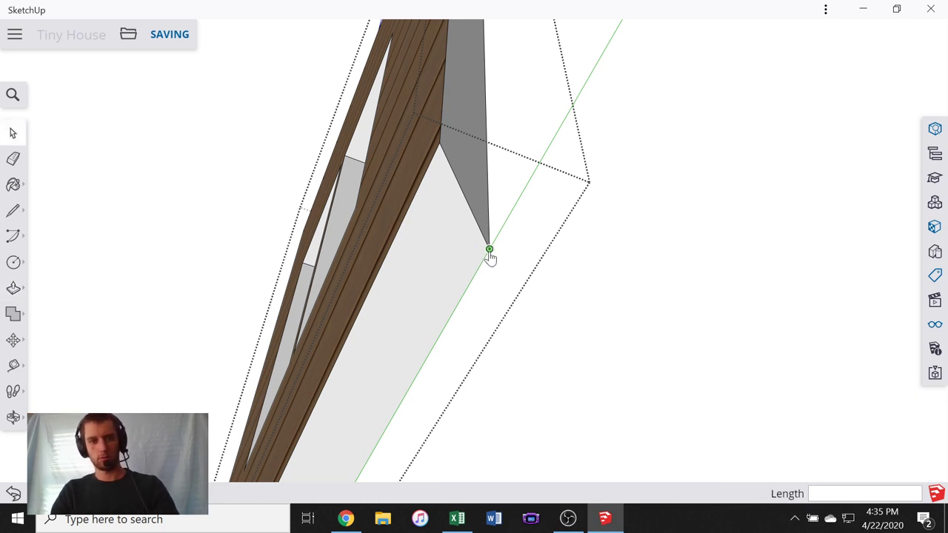
click(489, 248)
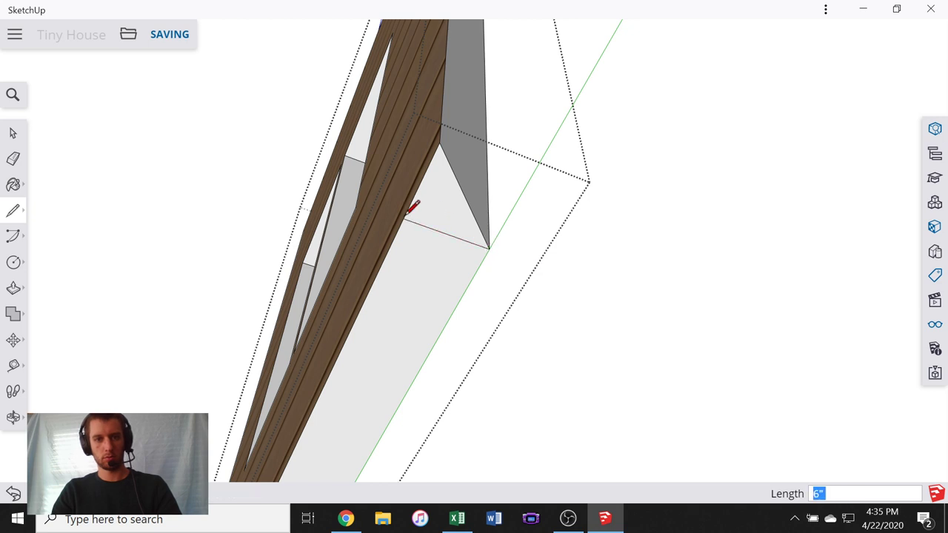
key(p)
click(454, 237)
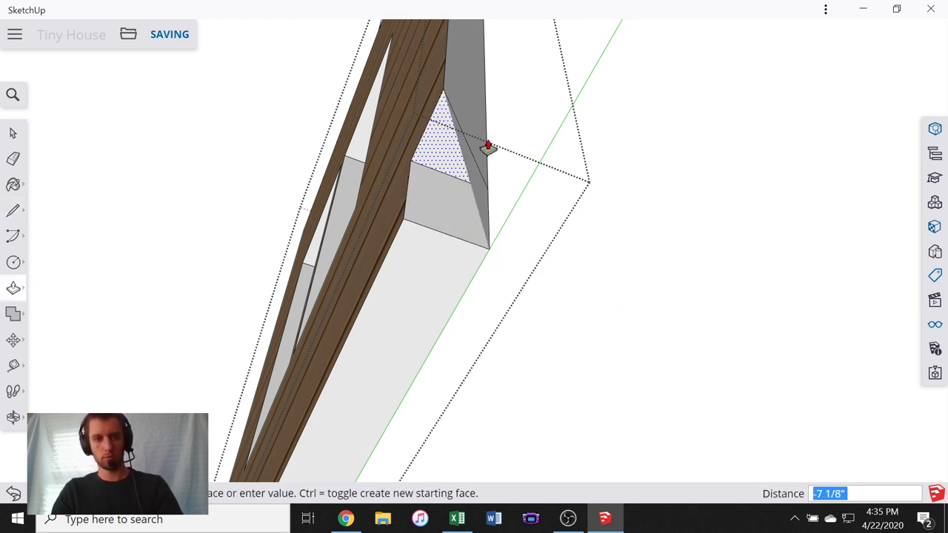
middle_drag(495, 137, 181, 312)
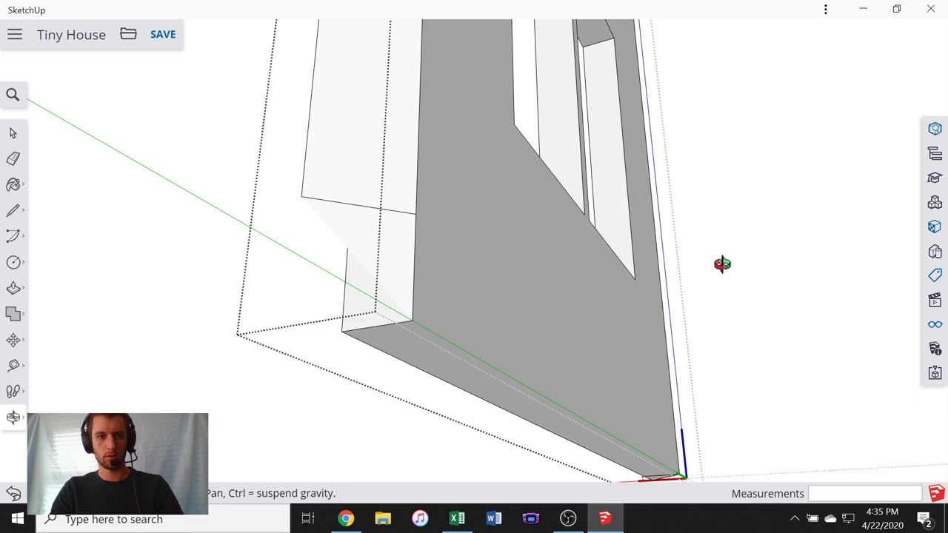
middle_drag(722, 265, 202, 224)
click(12, 133)
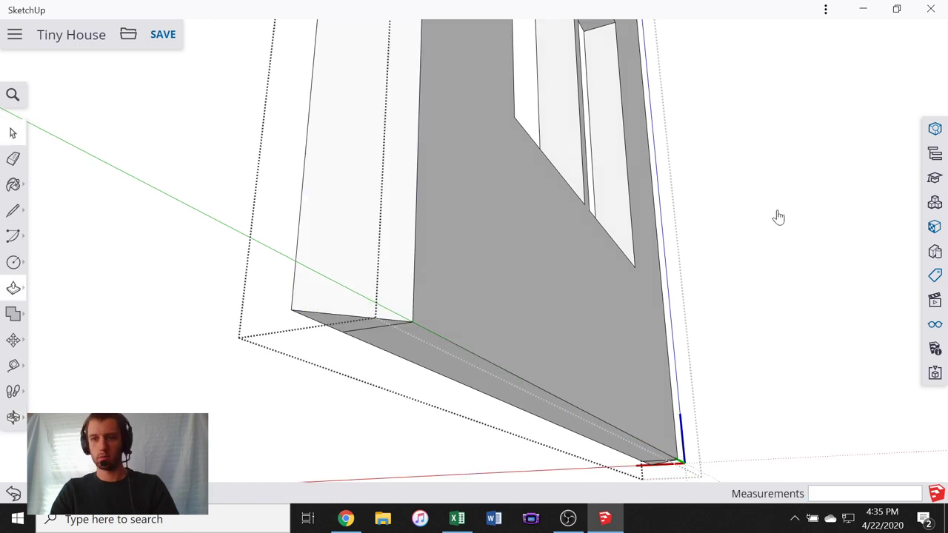
key(space)
- Open the tag list and look through the model's tags
click(935, 275)
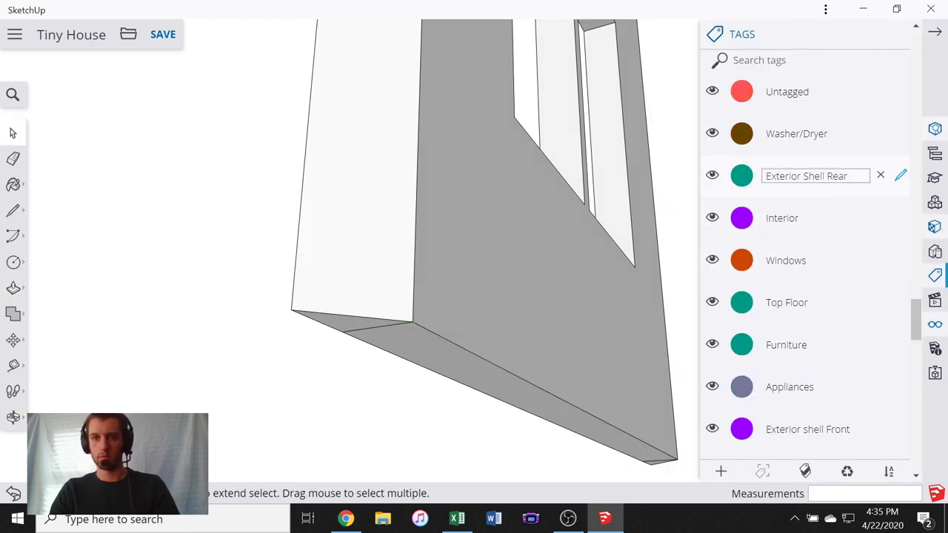
scroll(707, 177, down, 3)
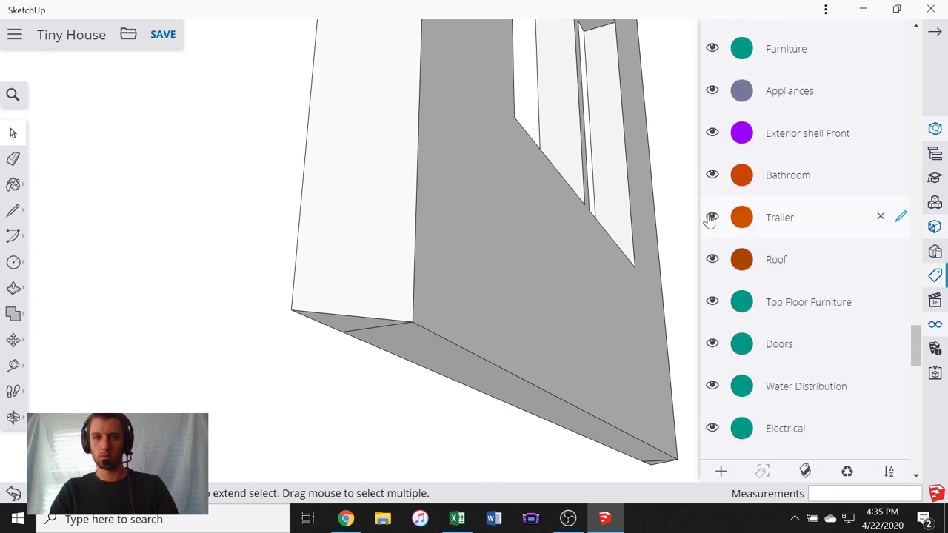
scroll(709, 237, down, 5)
scroll(712, 208, up, 4)
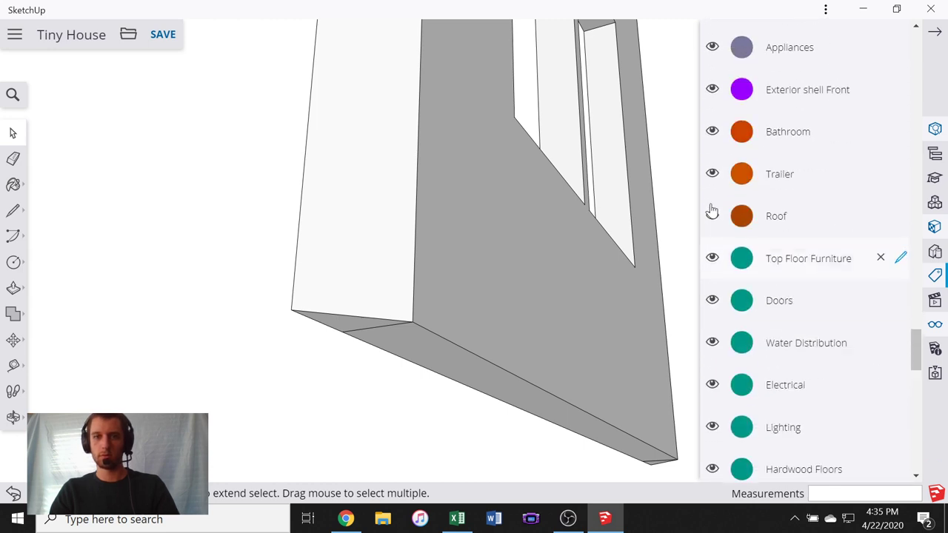
scroll(712, 209, up, 6)
scroll(713, 208, down, 1)
scroll(189, 225, down, 1)
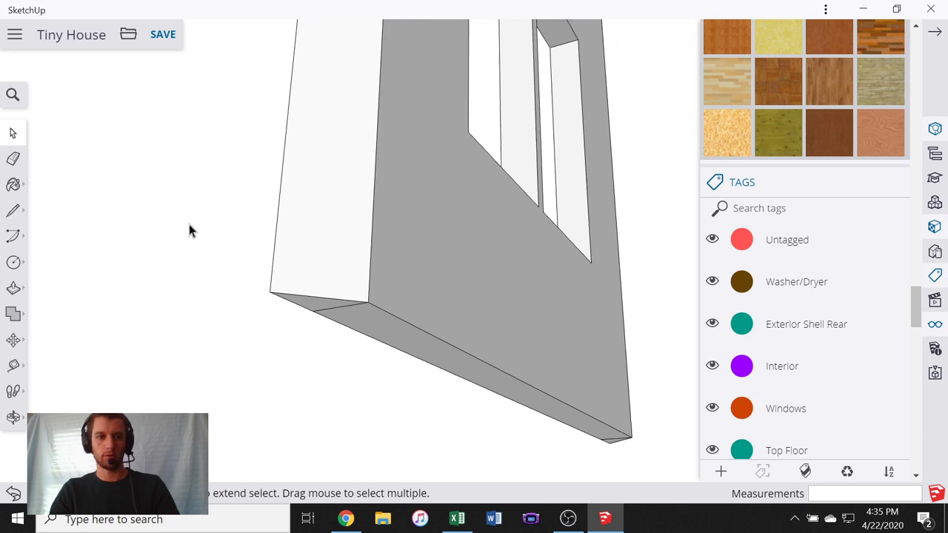
- Examine the east wall's ends and the other separated walls from below and from the outside
scroll(191, 232, down, 2)
mouse_move(188, 215)
middle_down()
mouse_move(188, 180)
mouse_move(523, 307)
mouse_move(155, 339)
mouse_move(489, 321)
mouse_move(298, 363)
middle_up()
scroll(523, 304, down, 6)
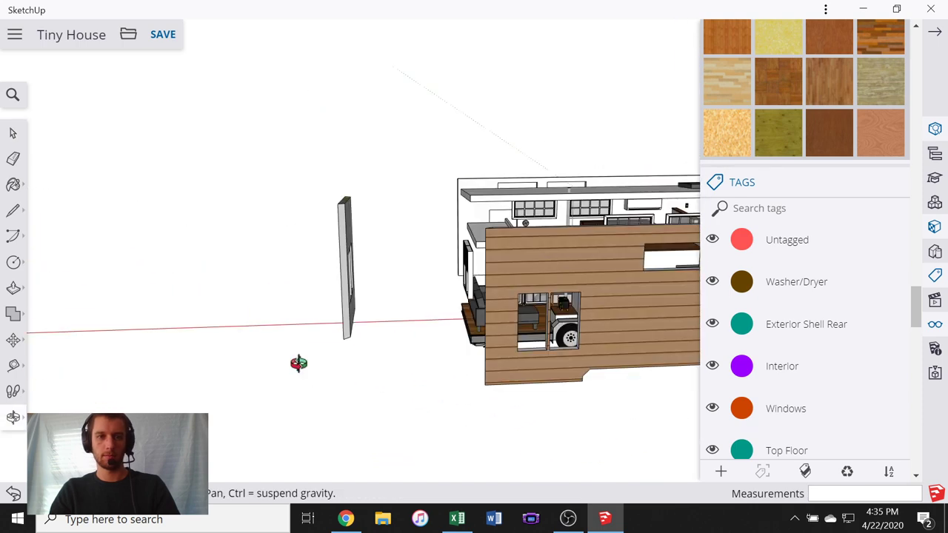
scroll(243, 269, up, 8)
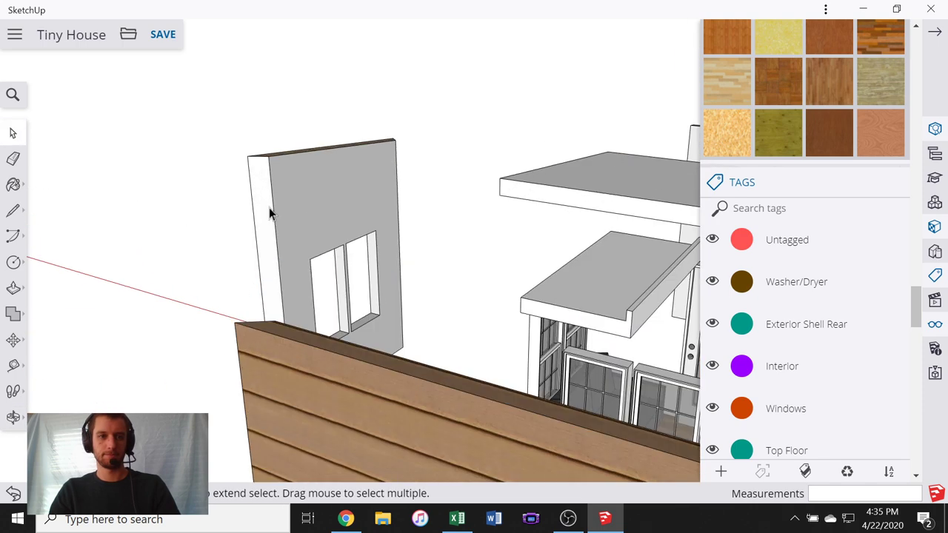
middle_drag(269, 210, 334, 278)
scroll(246, 382, up, 4)
middle_drag(246, 379, 538, 178)
scroll(234, 261, down, 3)
scroll(427, 284, down, 2)
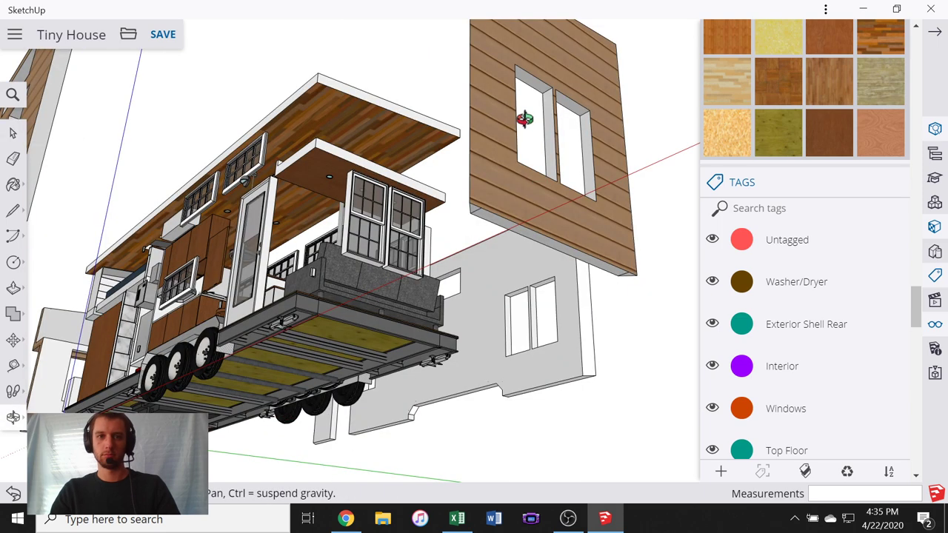
middle_drag(524, 119, 143, 384)
scroll(325, 345, down, 4)
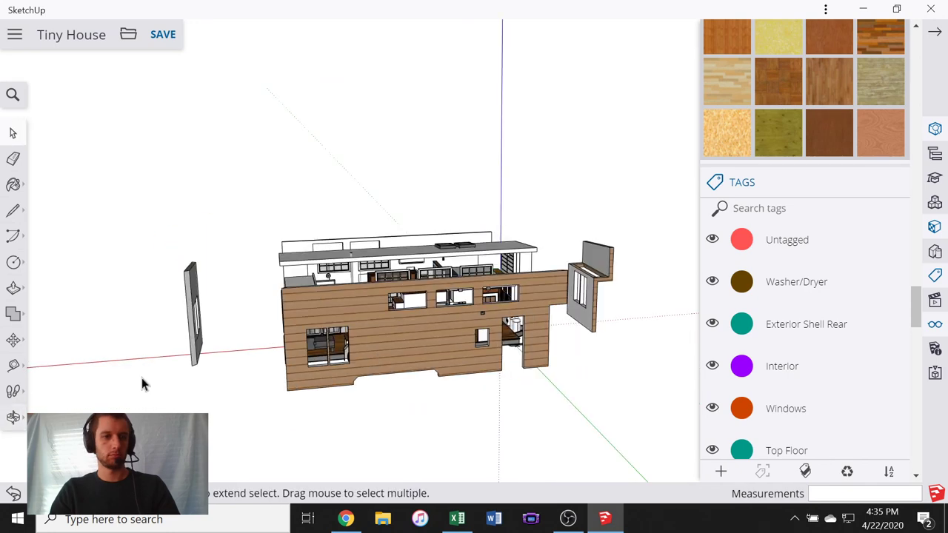
- Open the separated east wall for editing at its remaining mitred end
scroll(142, 378, up, 5)
click(260, 357)
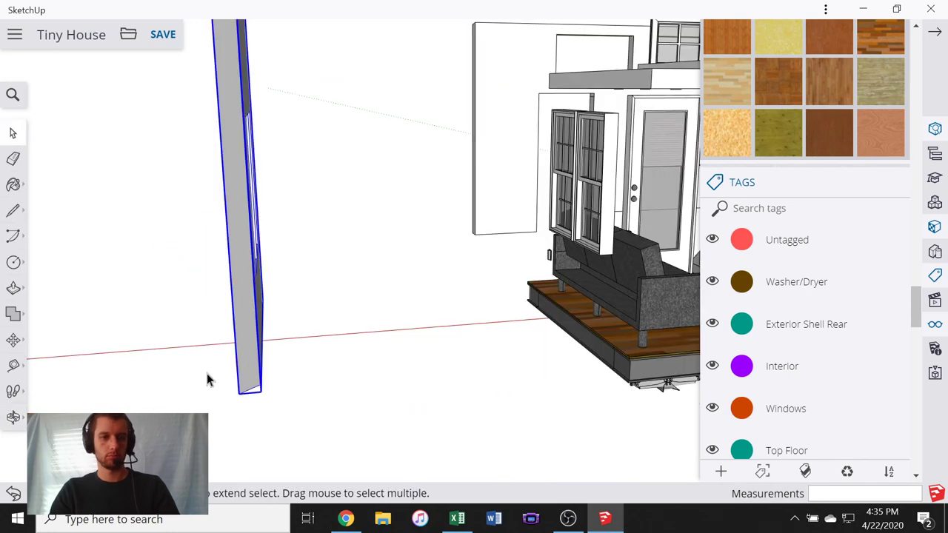
middle_drag(210, 348, 227, 348)
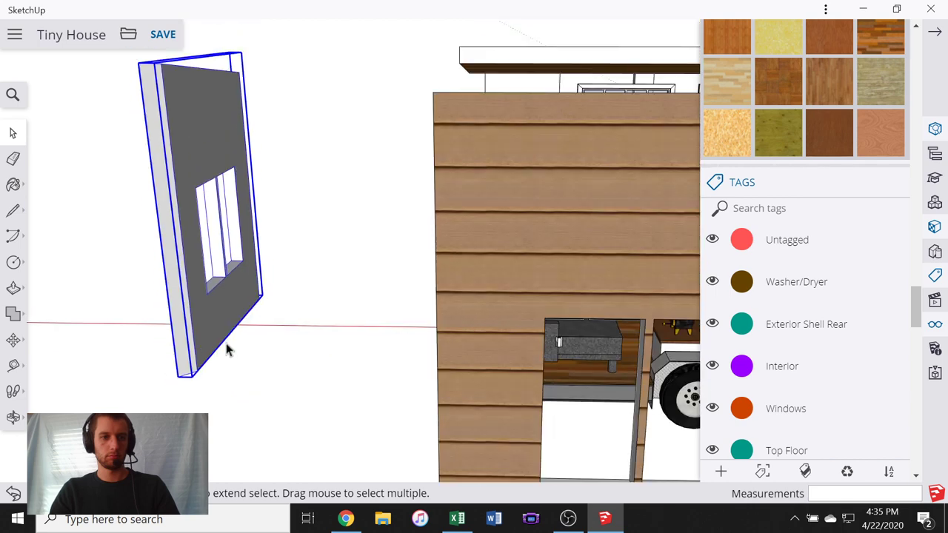
double_click(179, 345)
scroll(271, 311, up, 2)
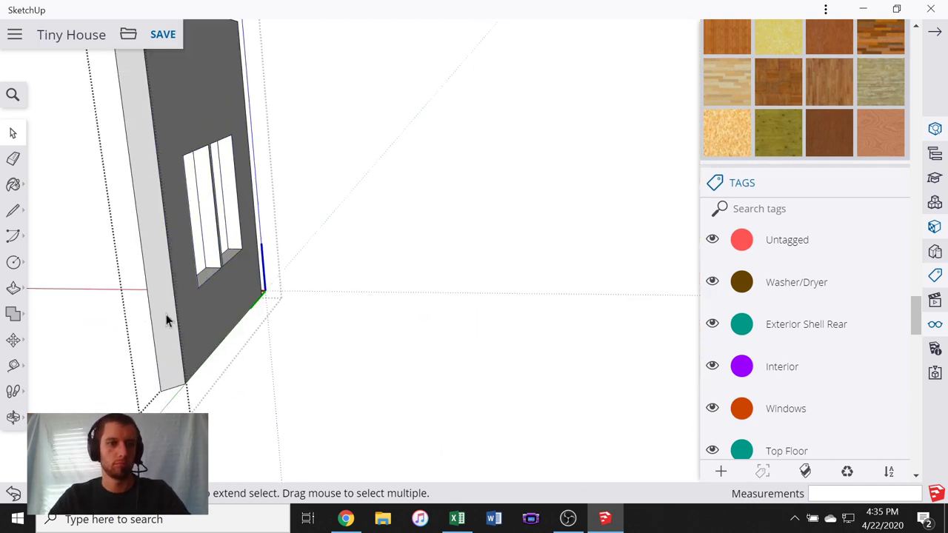
- Push/Pull the triangular bottom corner face about 8' 10 5/16" up the east wall to cut away the mitred end
middle_drag(166, 314, 205, 205)
scroll(205, 205, down, 1)
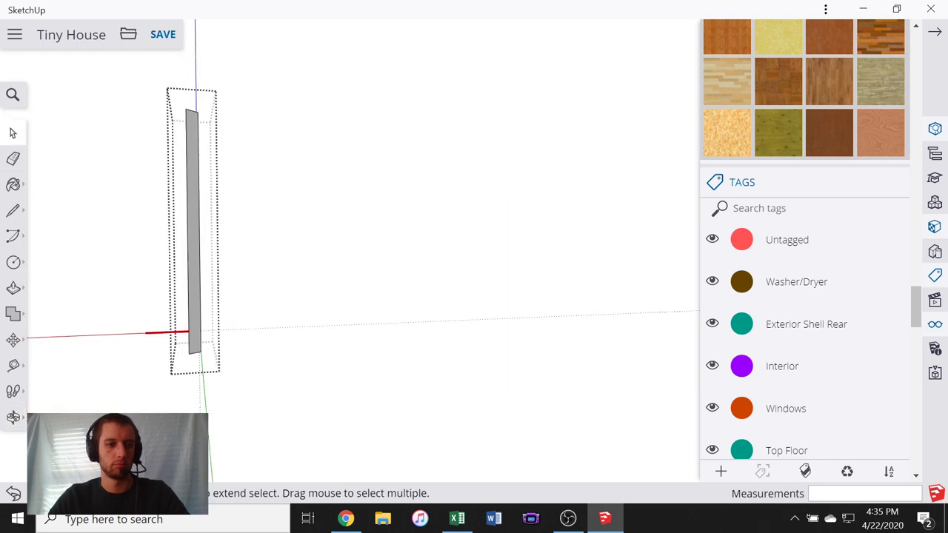
middle_drag(148, 295, 393, 311)
scroll(405, 444, up, 4)
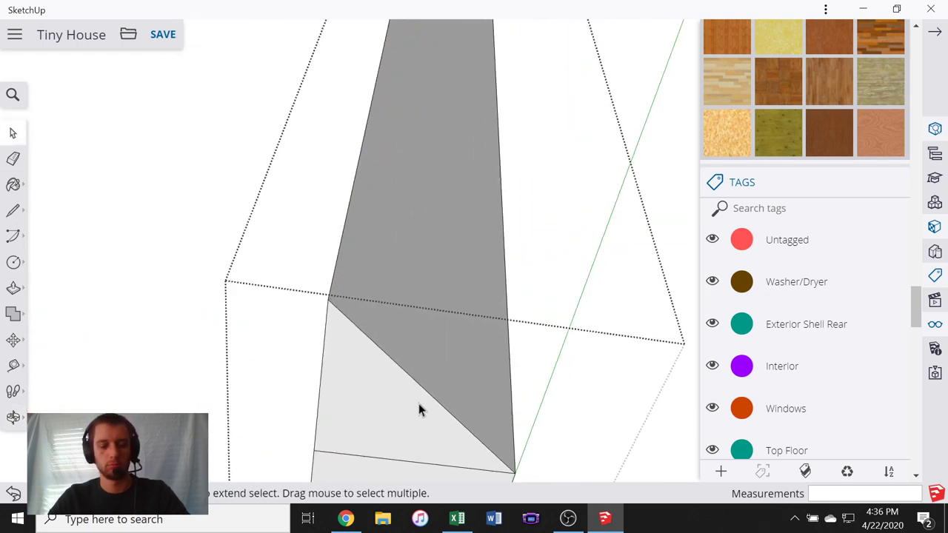
middle_drag(418, 409, 397, 398)
key(p)
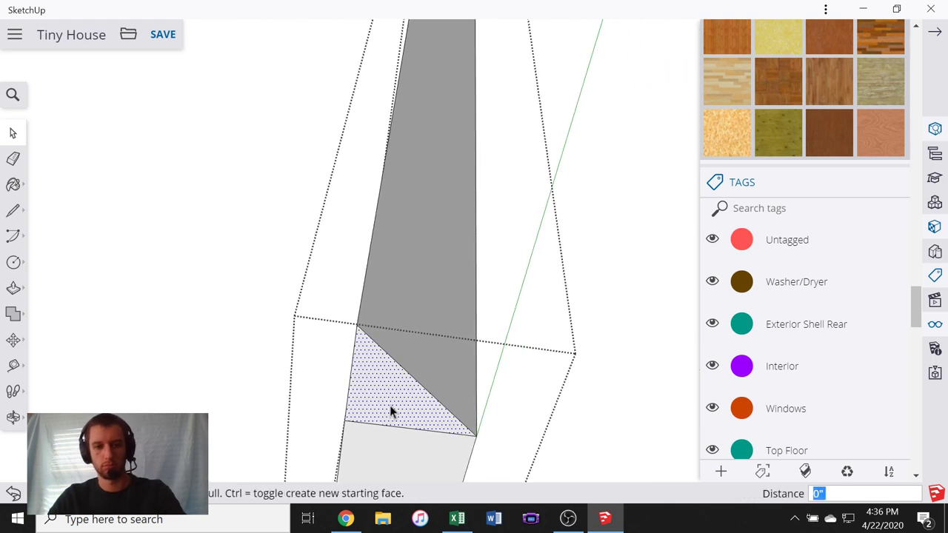
click(390, 364)
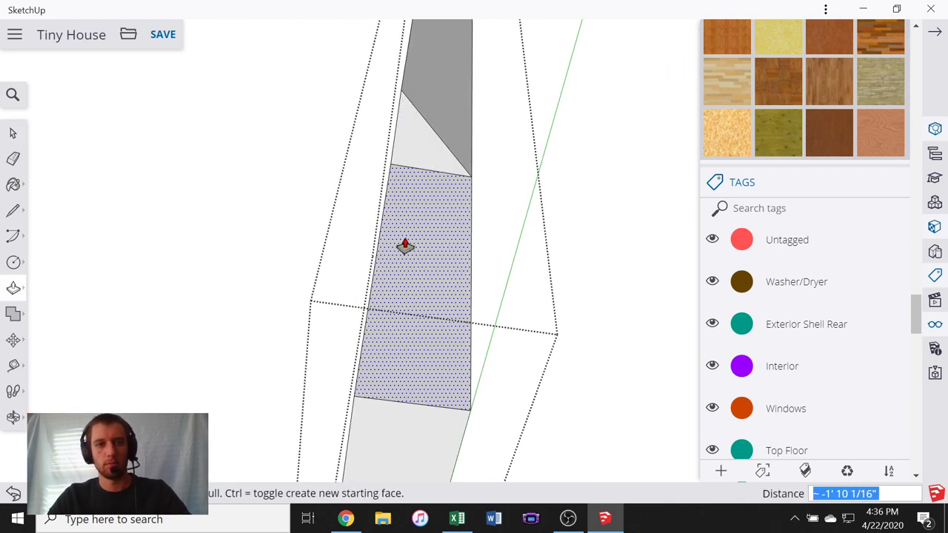
middle_drag(405, 246, 377, 322)
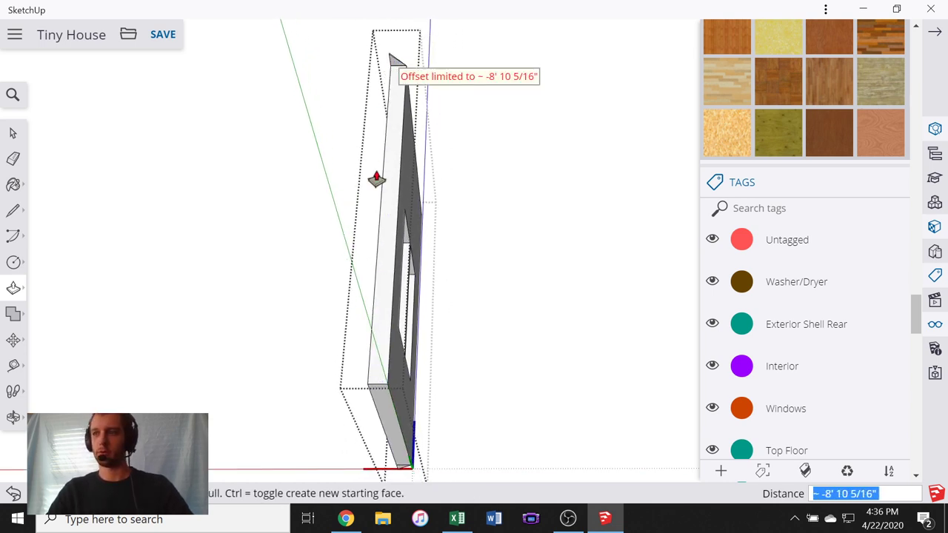
middle_drag(376, 178, 476, 345)
middle_drag(377, 258, 613, 329)
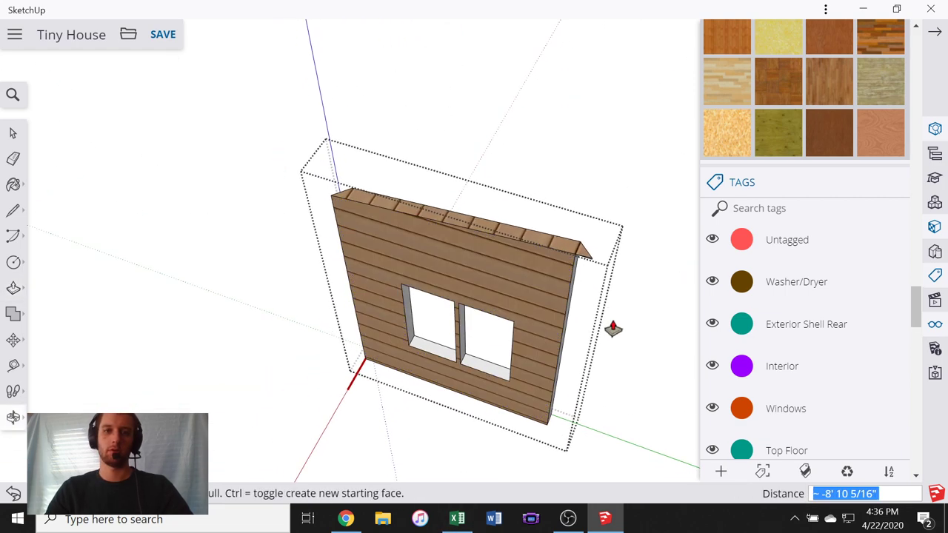
- Delete the triangular top face of the leftover wedge overhanging the east wall's newly squared corner
scroll(593, 304, up, 5)
scroll(639, 177, up, 3)
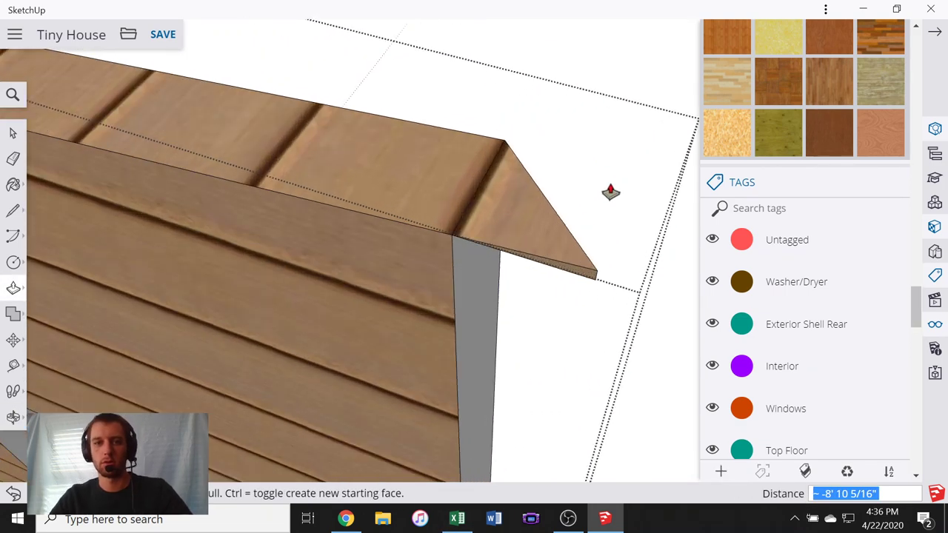
middle_drag(610, 192, 505, 236)
click(12, 133)
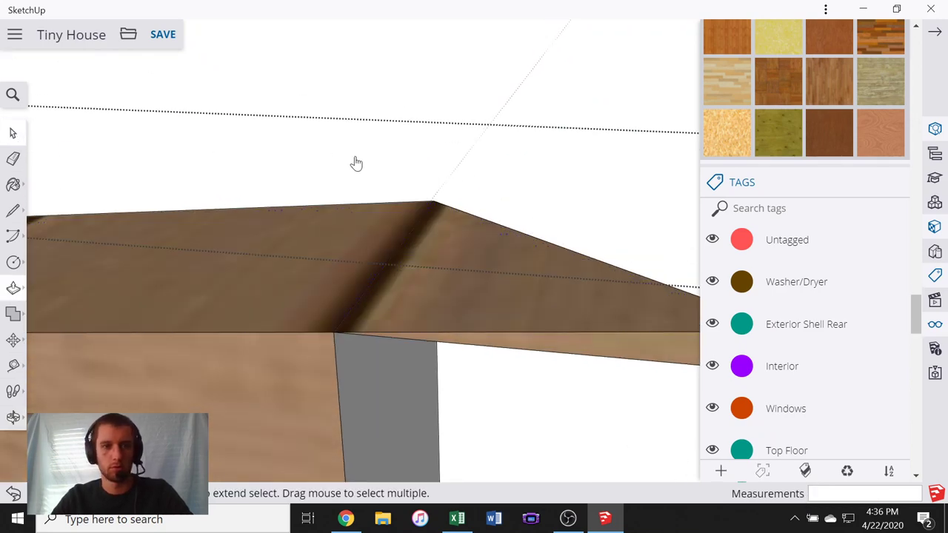
scroll(356, 163, down, 3)
scroll(505, 249, up, 2)
drag(506, 249, 425, 135)
click(381, 181)
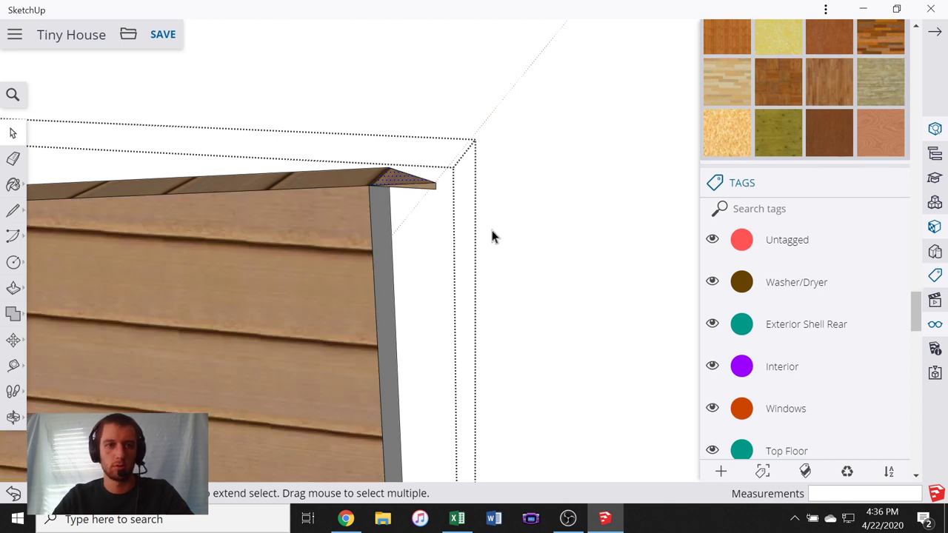
- Try to delete the thin siding face along the front of the leftover wedge, and undo the deletion
click(413, 202)
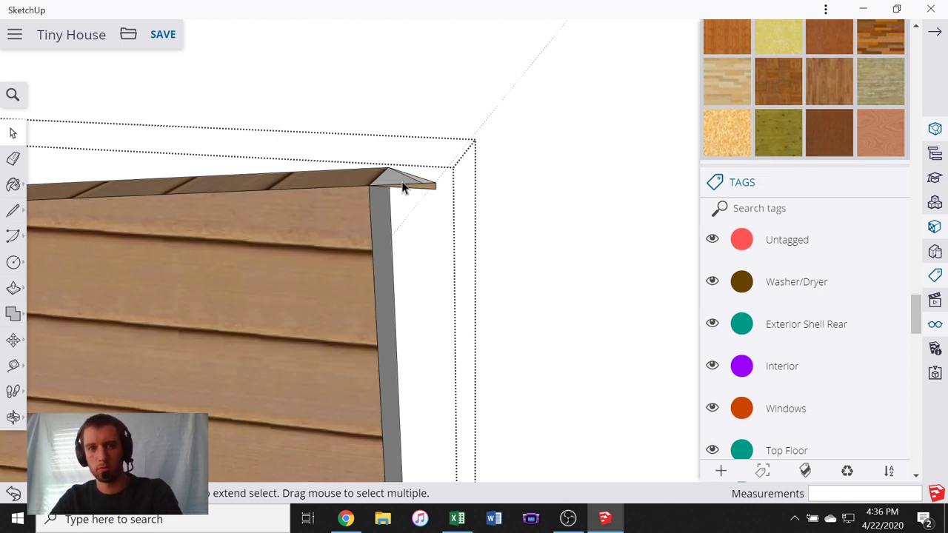
key(Delete)
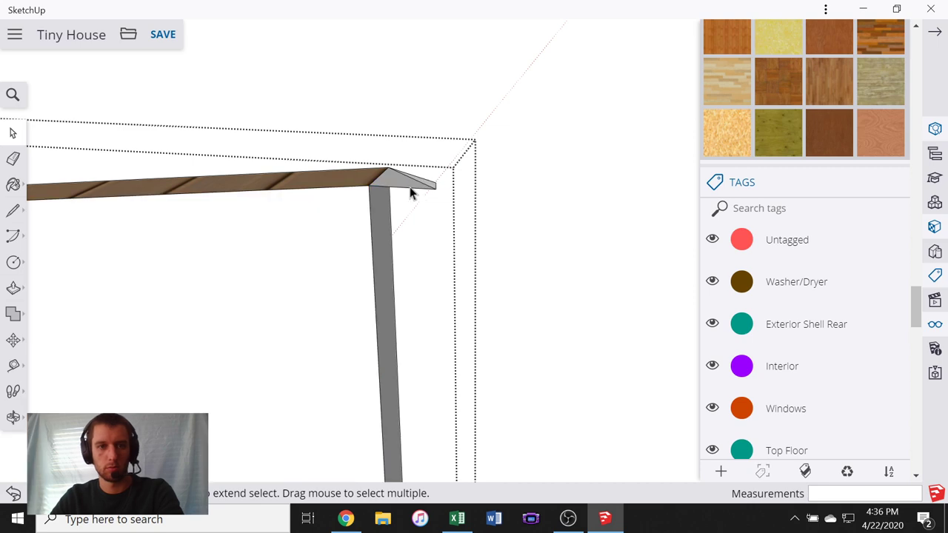
key(ctrl+z)
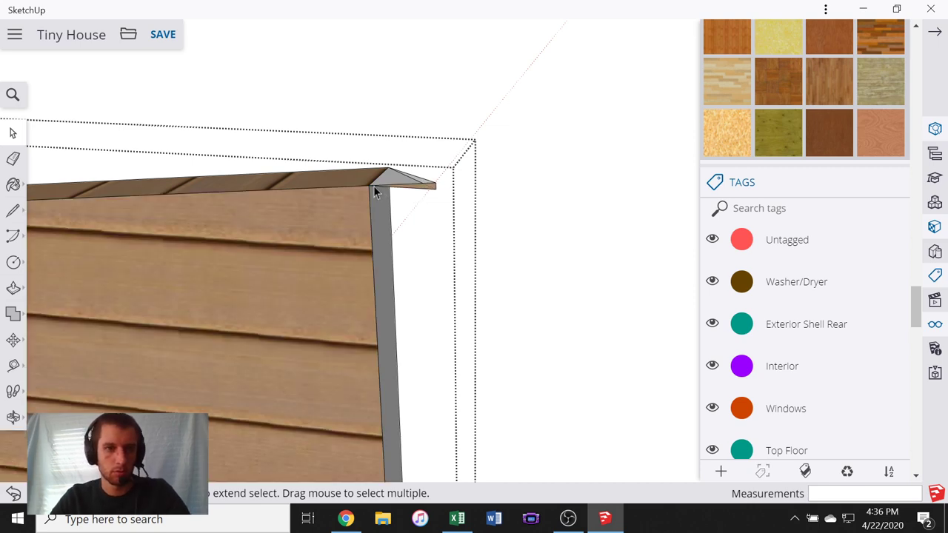
- Draw a short vertical line up from the siding's top outer corner, where the leftover wedge meets the east wall
scroll(373, 186, up, 5)
mouse_move(392, 208)
middle_down()
mouse_move(415, 180)
mouse_move(540, 150)
mouse_move(539, 106)
mouse_move(512, 103)
mouse_move(488, 165)
middle_up()
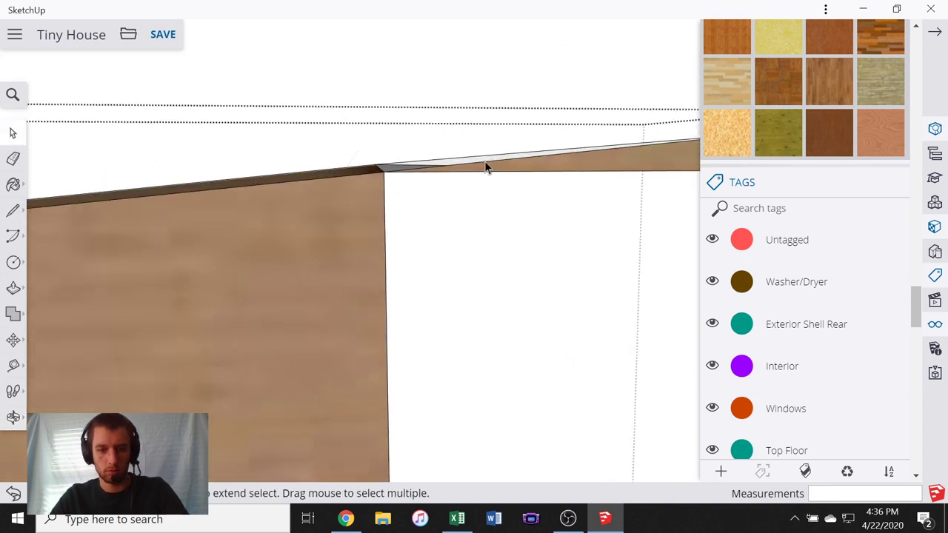
key(l)
click(384, 168)
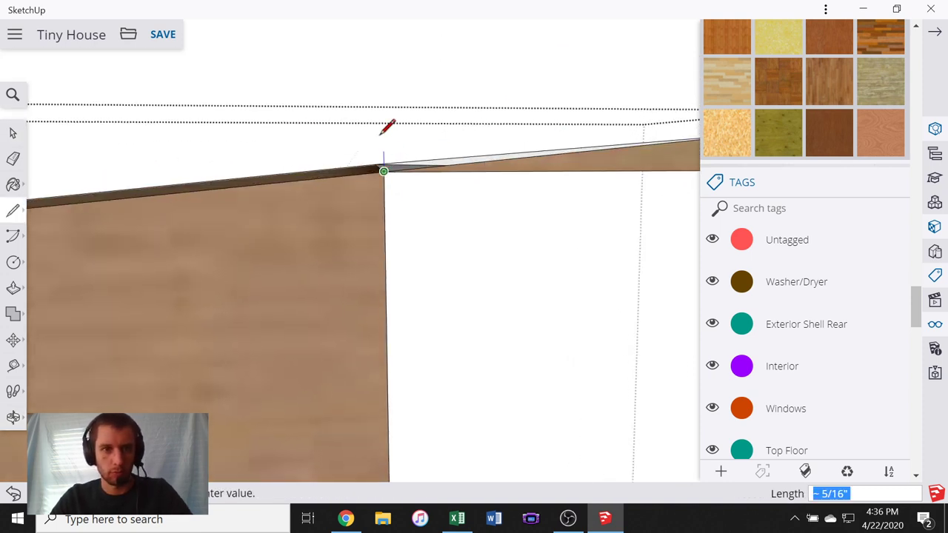
click(383, 124)
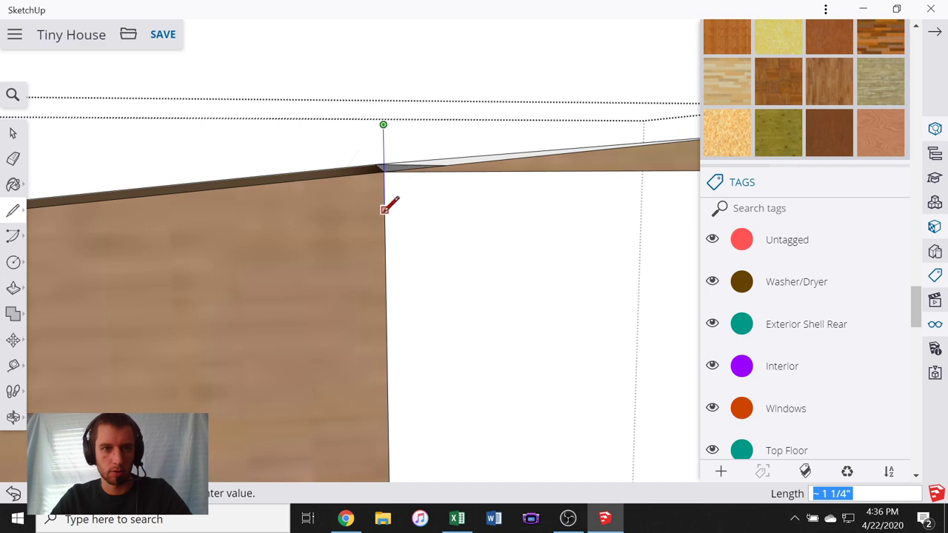
key(space)
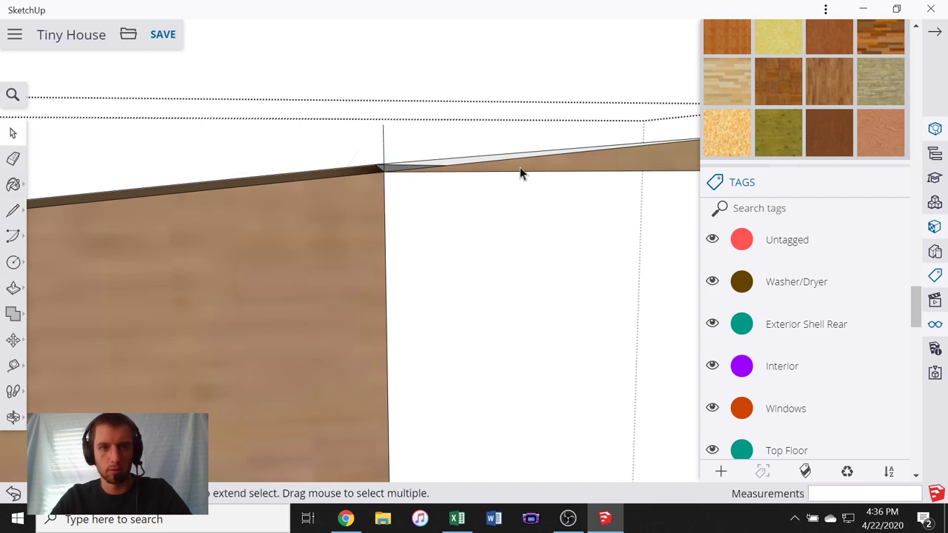
- Examine how the leftover wedge's thin siding face meets the east wall's squared top corner, and which face it belongs to
click(521, 170)
scroll(508, 200, down, 6)
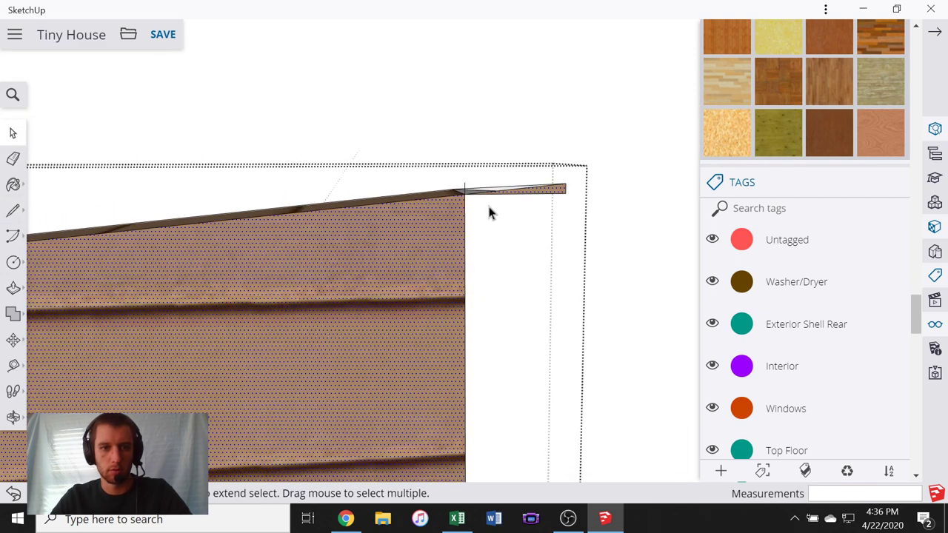
scroll(489, 212, down, 4)
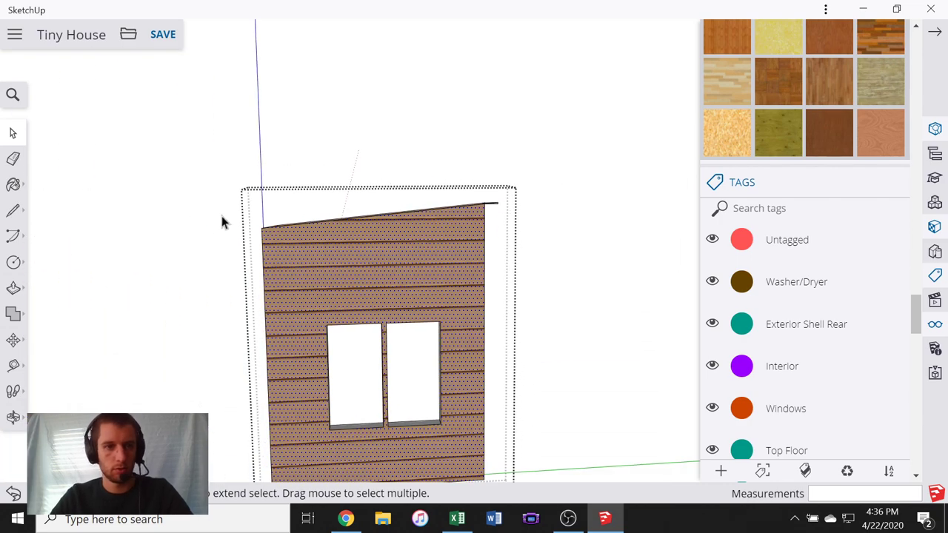
middle_drag(222, 223, 491, 197)
scroll(488, 222, up, 3)
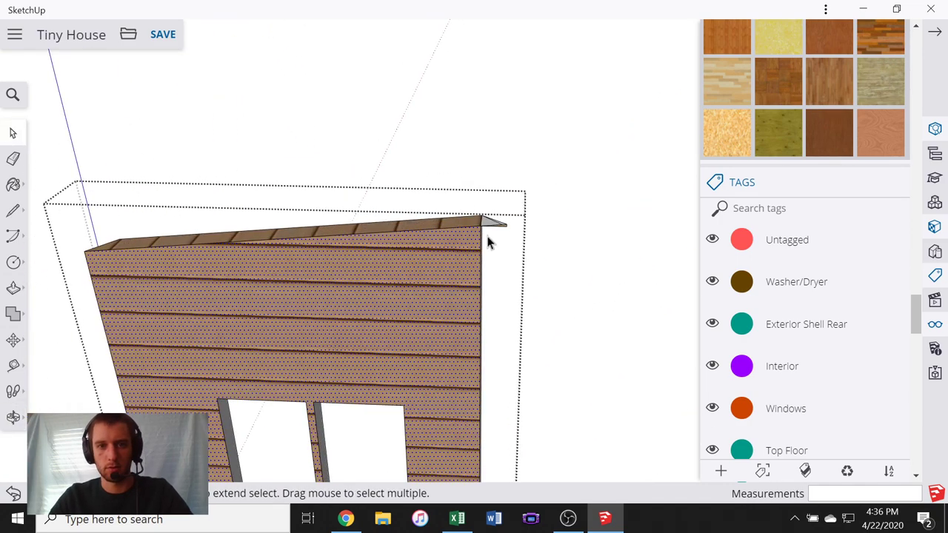
scroll(487, 240, up, 8)
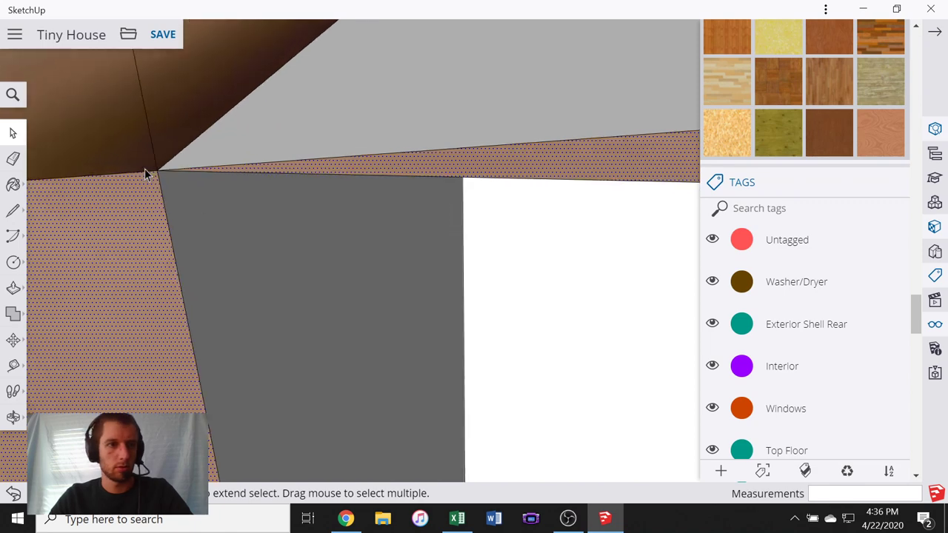
scroll(145, 172, up, 3)
scroll(173, 180, down, 4)
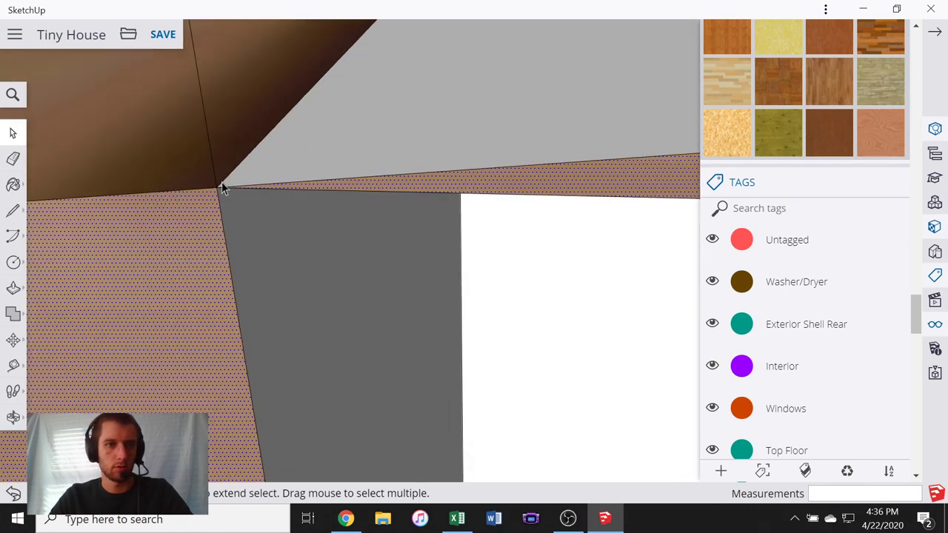
scroll(222, 188, up, 4)
scroll(222, 188, down, 3)
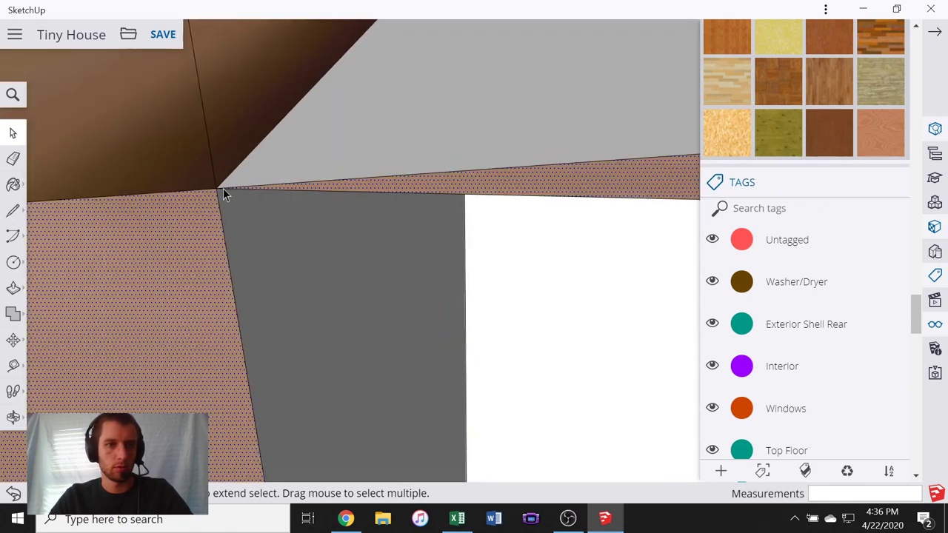
scroll(223, 189, down, 2)
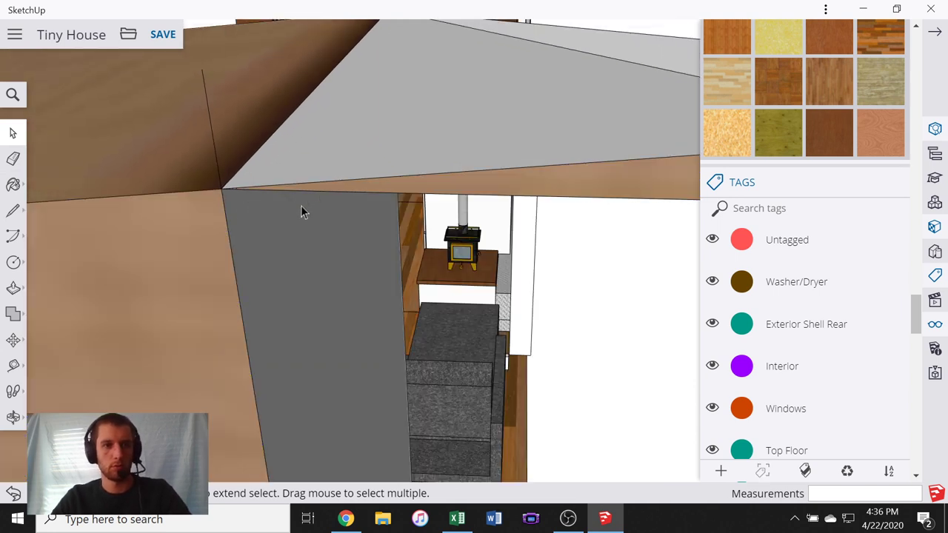
scroll(300, 201, down, 2)
double_click(262, 211)
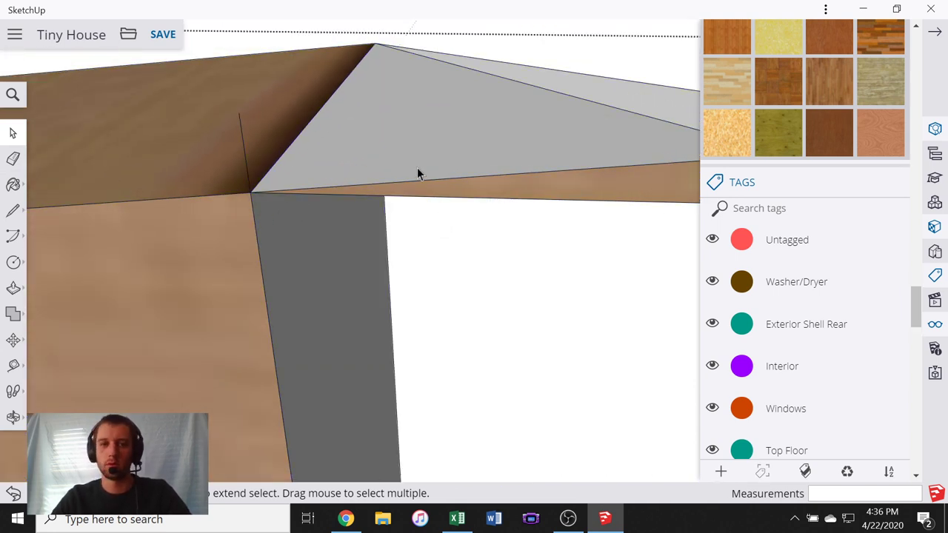
- Try deleting the wedge's thin siding strip at the top corner together with the siding face connected to it
scroll(339, 178, down, 5)
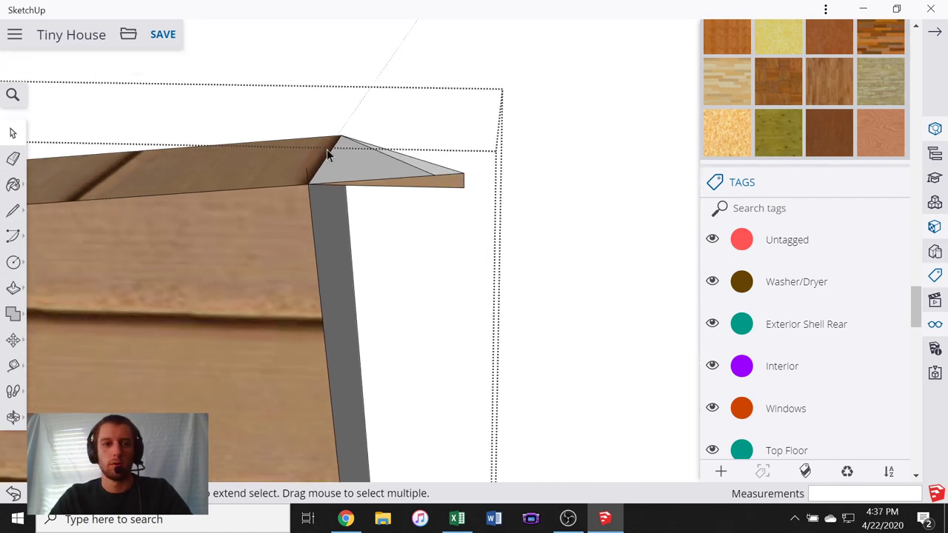
scroll(313, 172, up, 1)
scroll(311, 170, up, 1)
mouse_move(304, 185)
middle_down()
mouse_move(309, 195)
mouse_move(474, 250)
mouse_move(320, 188)
mouse_move(348, 191)
middle_up()
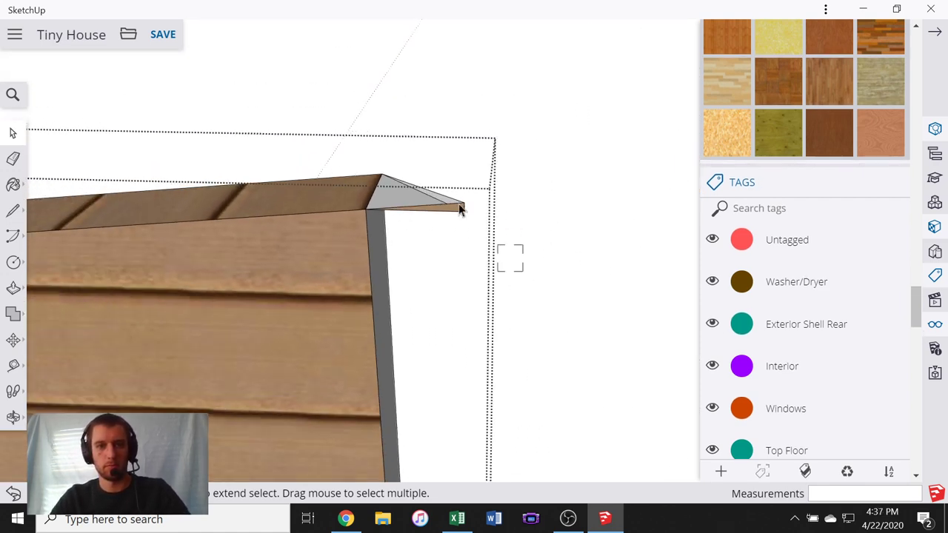
click(435, 200)
key(Delete)
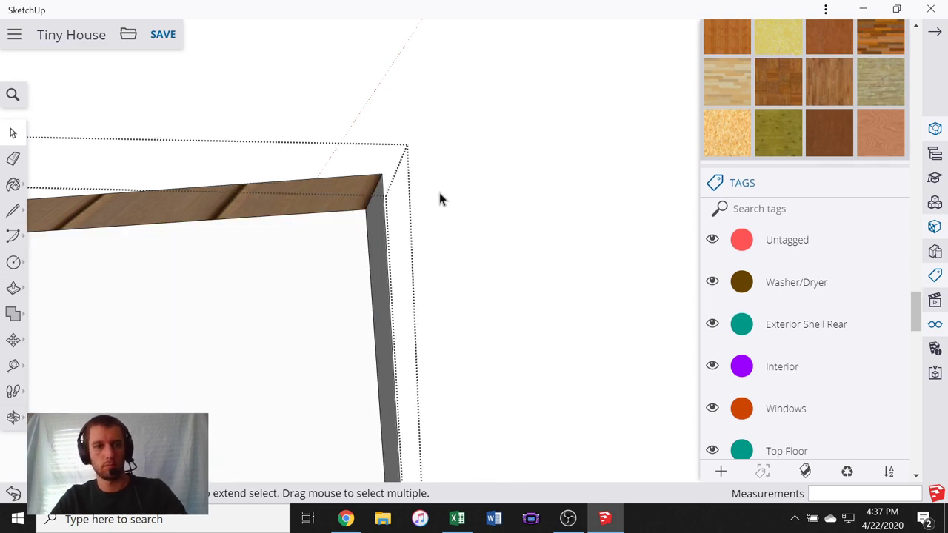
- Draw a line down the corner edge from the wall's top to its bottom to refill the missing outer face
middle_drag(439, 198, 426, 137)
scroll(426, 137, down, 5)
scroll(298, 345, down, 2)
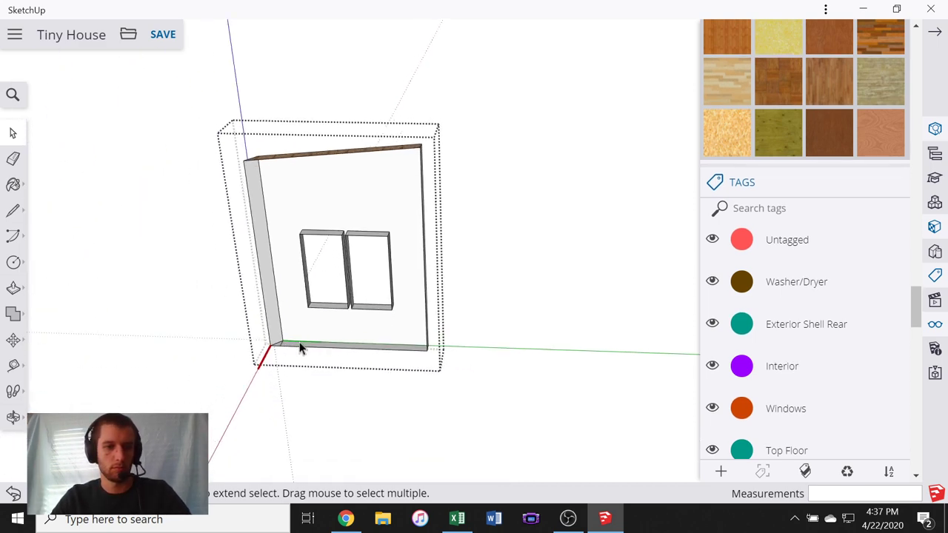
scroll(506, 174, up, 3)
middle_drag(506, 174, 621, 127)
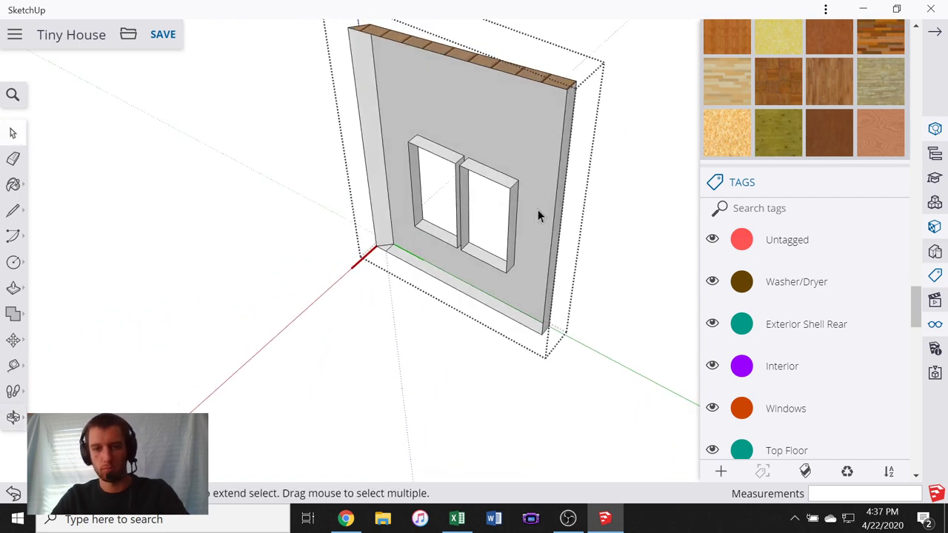
key(l)
click(566, 89)
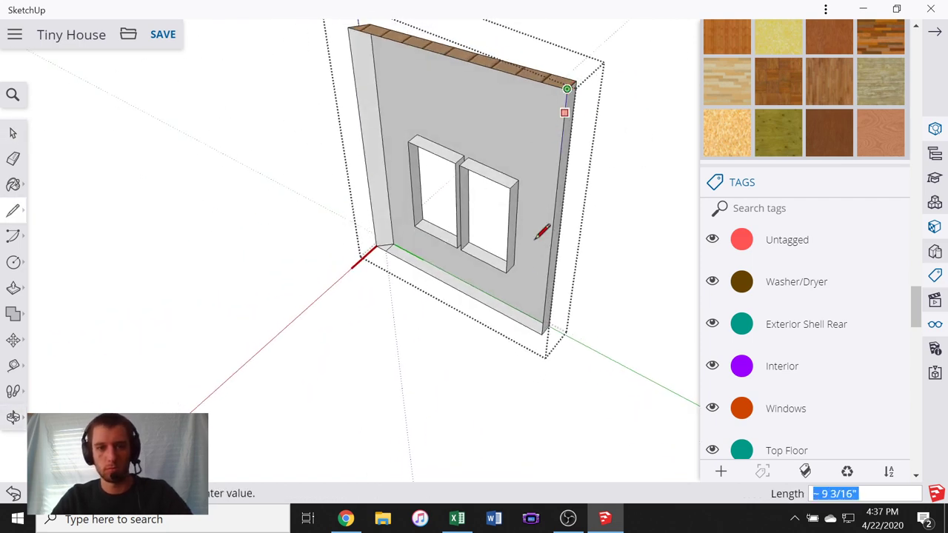
click(547, 331)
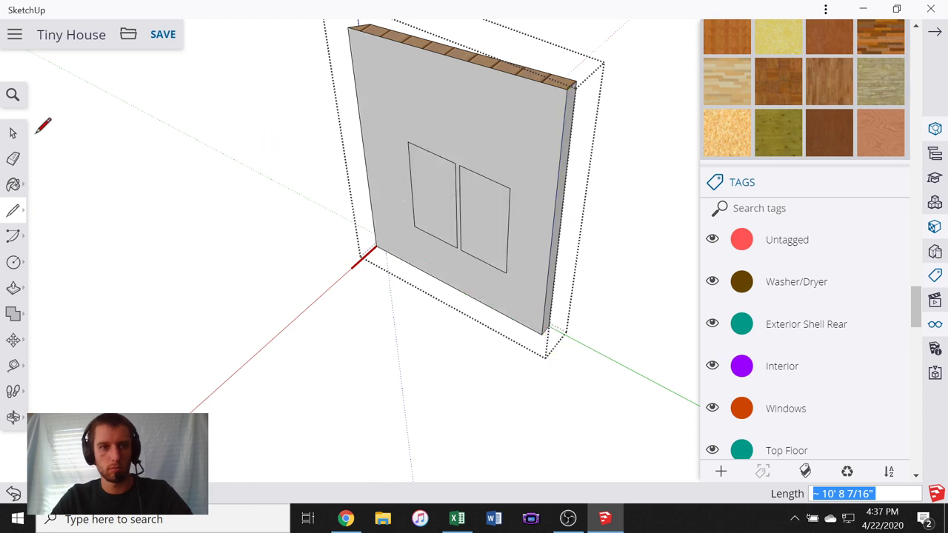
- Redraw a 2' top edge on the window outlines and delete both faces covering the window openings
click(408, 140)
text(2')
key(Return)
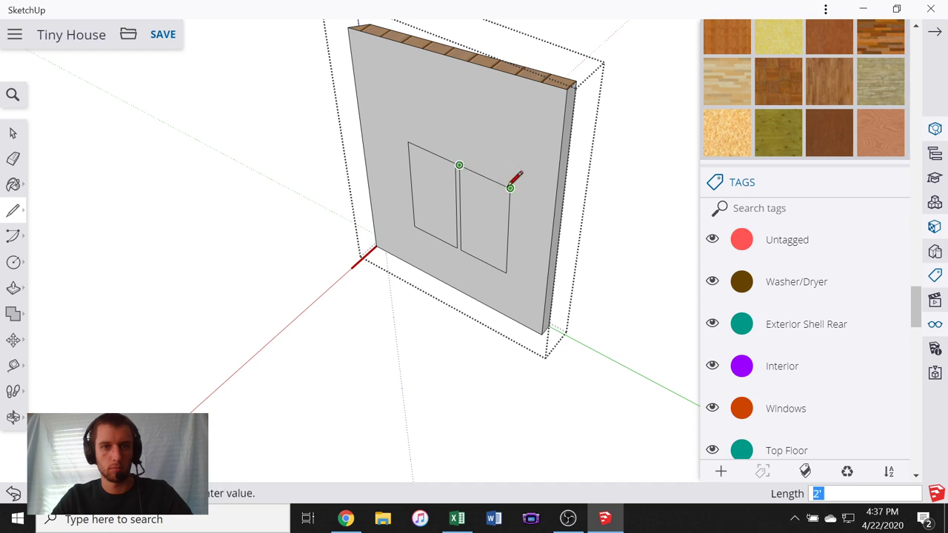
middle_drag(355, 221, 511, 133)
scroll(457, 207, up, 5)
key(space)
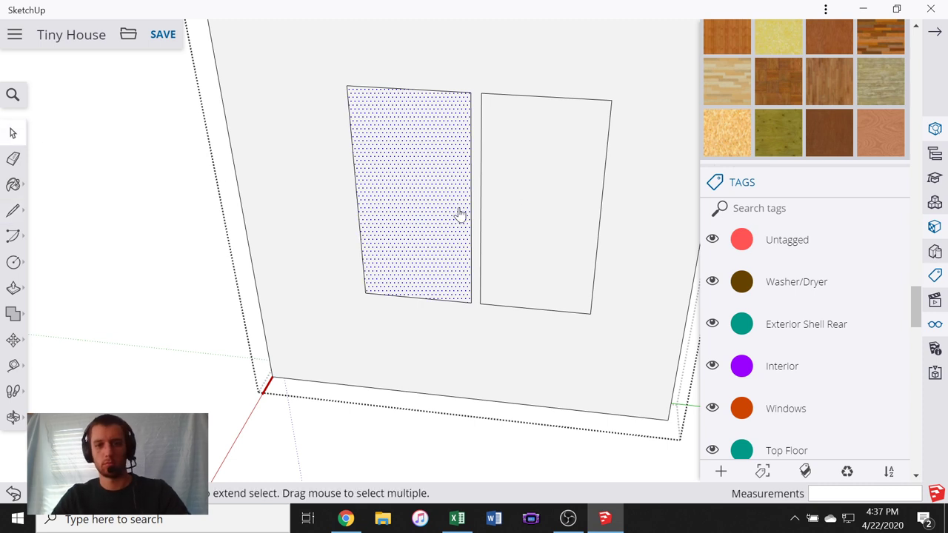
scroll(459, 214, down, 1)
key(Delete)
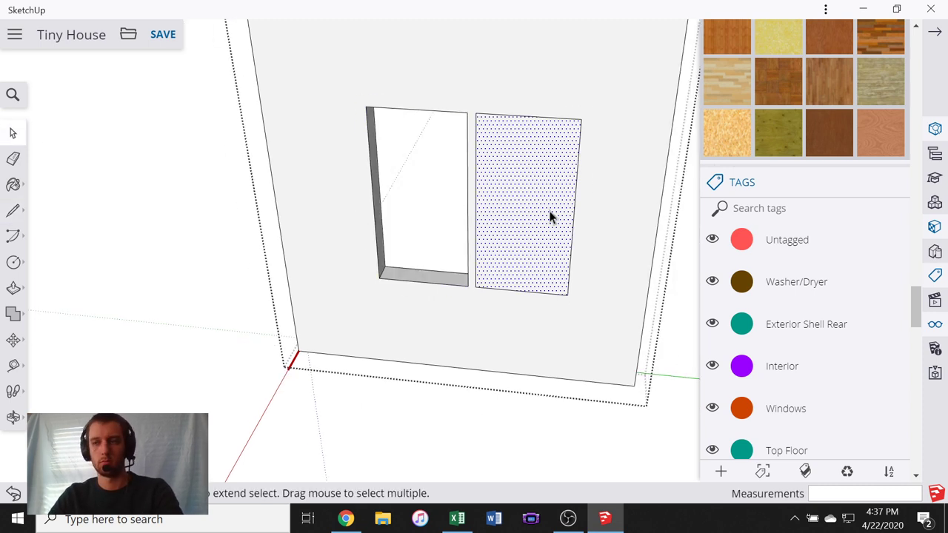
key(Delete)
- Paint the rebuilt outer wall face with the brown horizontal siding material from the Brick, Cladding and Siding collection
scroll(465, 214, down, 5)
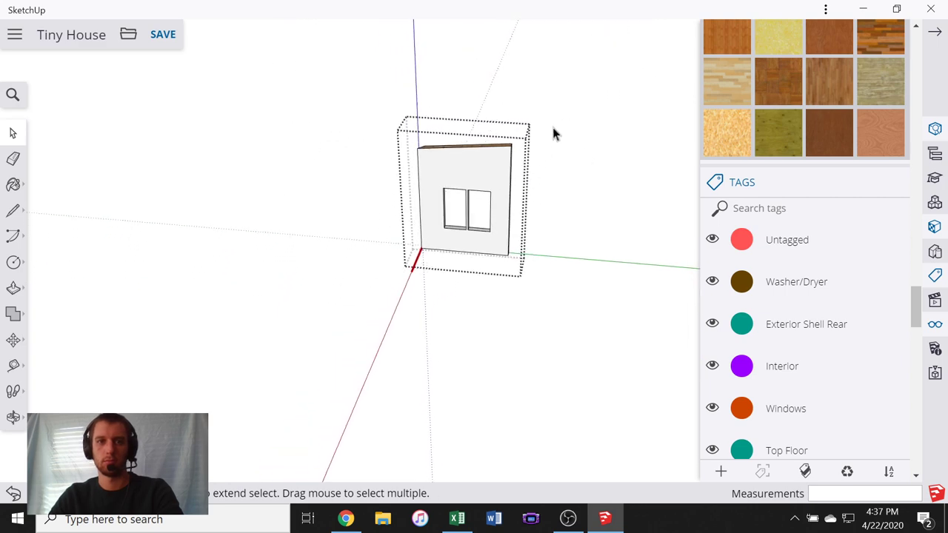
middle_drag(554, 134, 328, 188)
scroll(854, 153, up, 6)
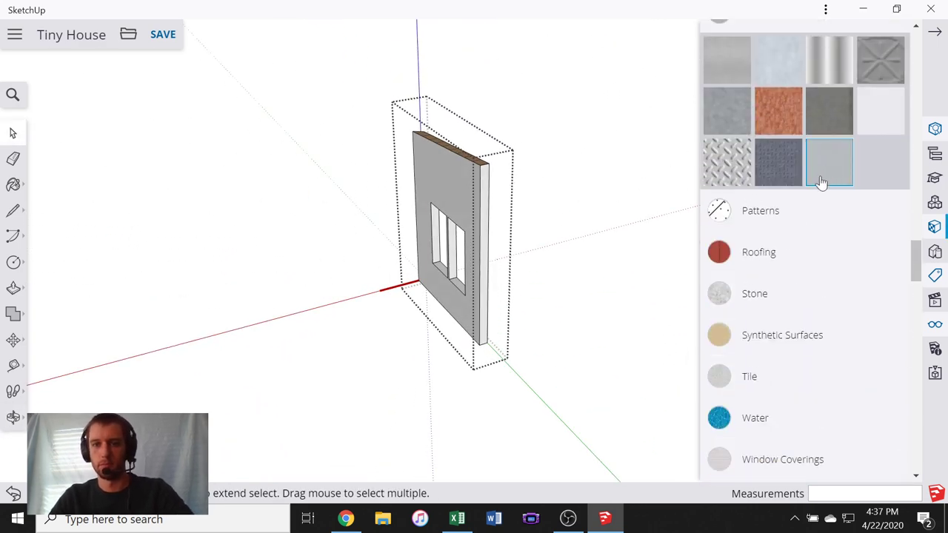
scroll(815, 188, up, 15)
scroll(815, 191, down, 15)
click(934, 275)
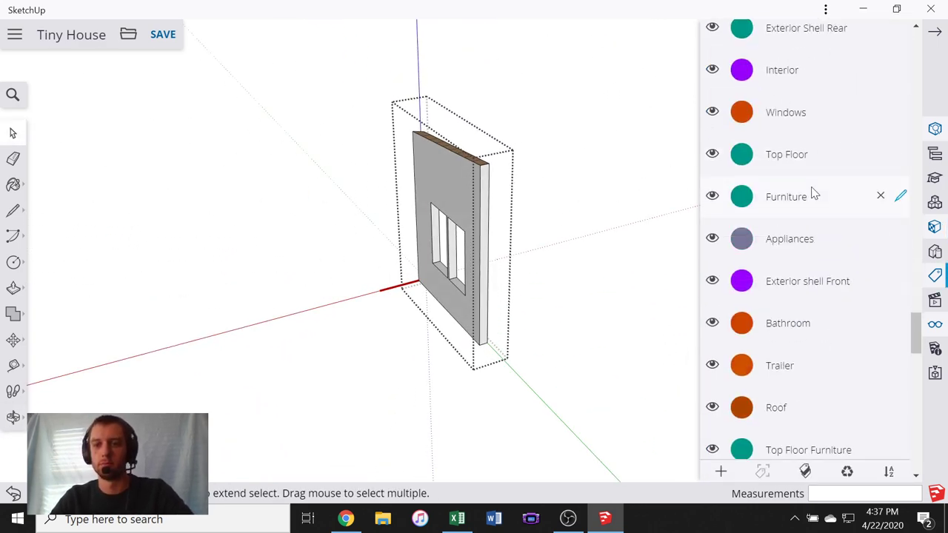
scroll(812, 196, up, 5)
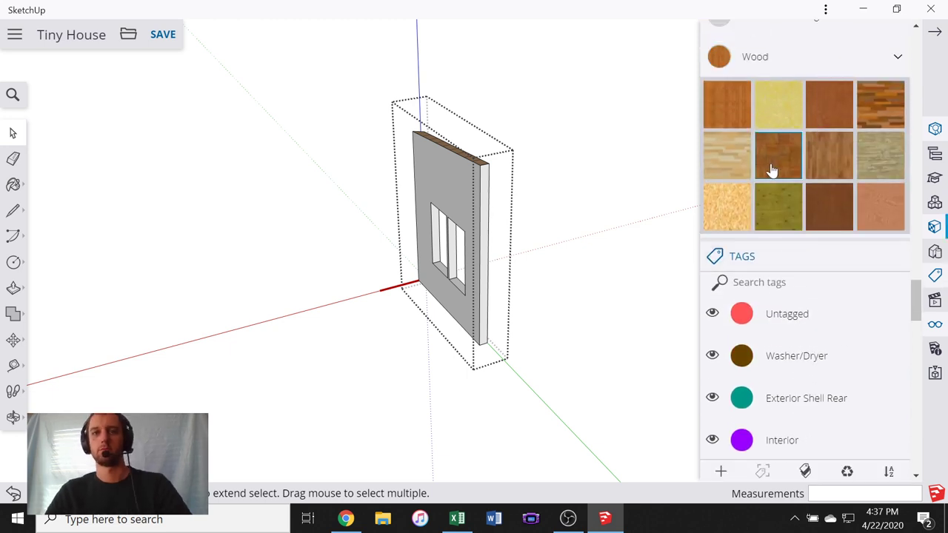
scroll(768, 182, up, 3)
scroll(765, 191, up, 12)
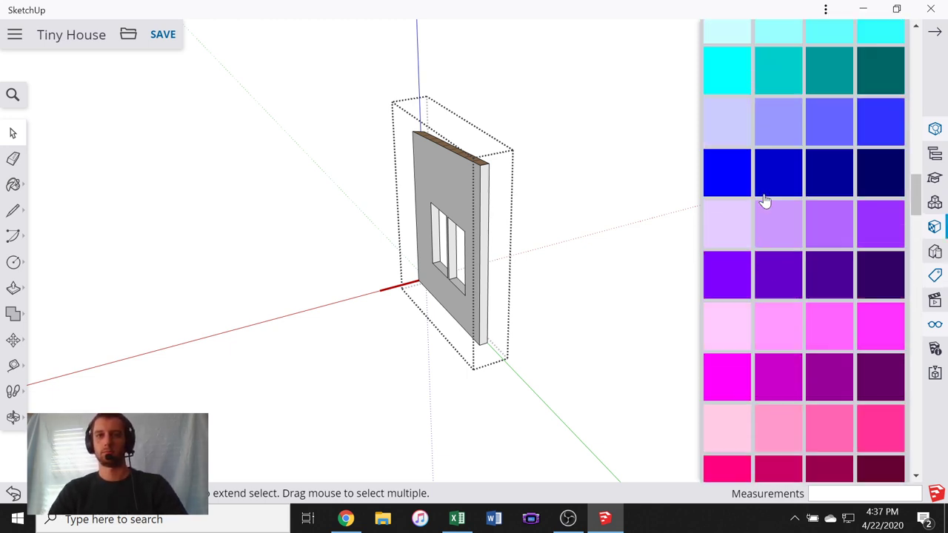
scroll(767, 200, down, 10)
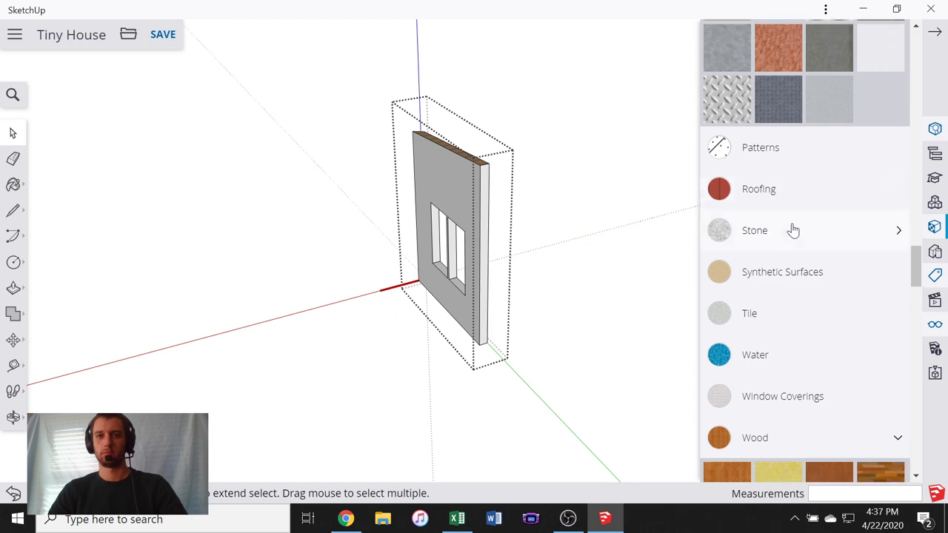
scroll(793, 229, up, 5)
scroll(793, 222, up, 15)
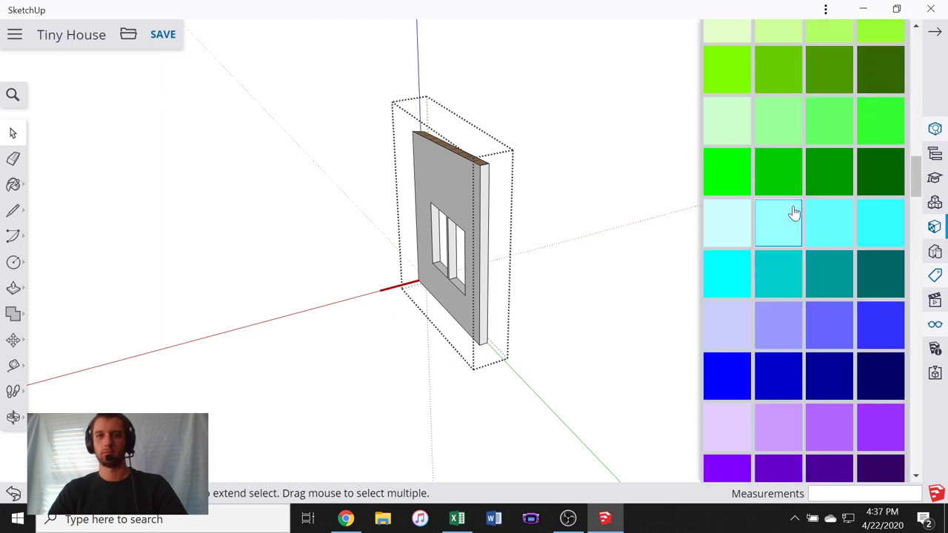
scroll(790, 211, down, 5)
click(789, 204)
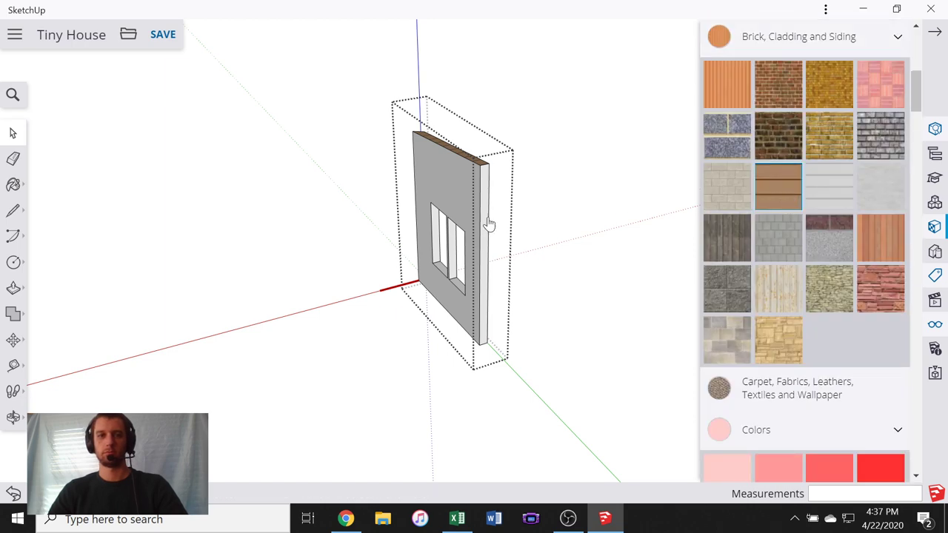
click(449, 184)
mouse_move(391, 201)
middle_down()
mouse_move(635, 210)
mouse_move(601, 167)
mouse_move(305, 231)
middle_up()
scroll(363, 311, up, 3)
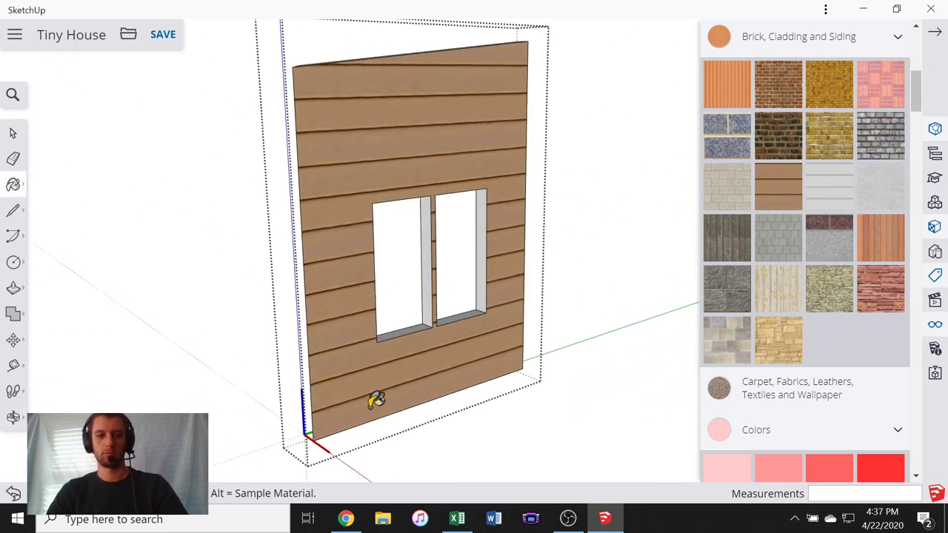
- Undo the repainting, the rebuilt outer face, the wedge deletion and the corner cut on the east wall
mouse_move(353, 334)
middle_down()
mouse_move(453, 239)
mouse_move(585, 268)
mouse_move(528, 340)
mouse_move(422, 378)
mouse_move(289, 197)
mouse_move(356, 205)
mouse_move(376, 186)
mouse_move(508, 144)
mouse_move(349, 163)
mouse_move(586, 135)
mouse_move(350, 240)
mouse_move(622, 195)
mouse_move(555, 222)
mouse_move(444, 417)
mouse_move(179, 291)
mouse_move(431, 306)
middle_up()
scroll(423, 201, down, 1)
mouse_move(367, 260)
middle_down()
mouse_move(510, 359)
mouse_move(314, 220)
mouse_move(546, 340)
mouse_move(558, 288)
mouse_move(398, 266)
mouse_move(324, 278)
mouse_move(337, 277)
middle_up()
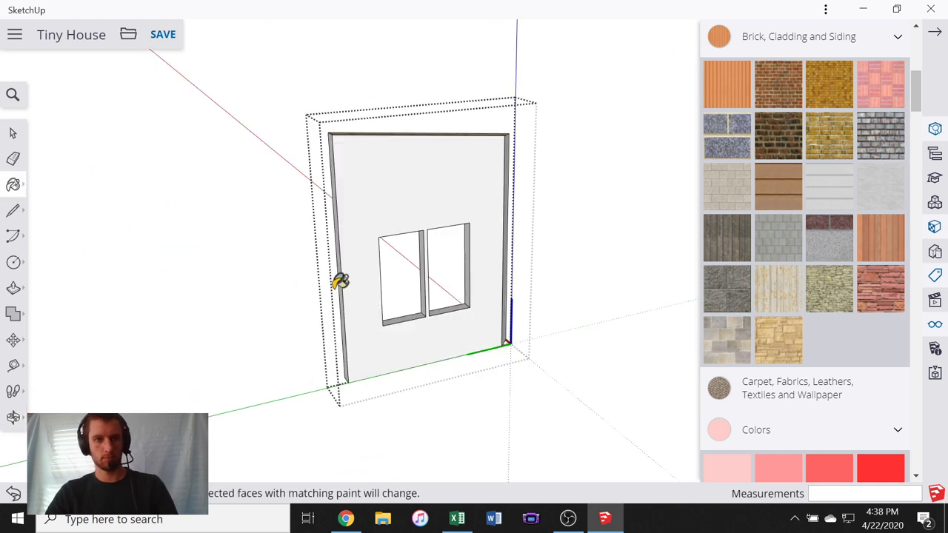
key(ctrl+z)
key(ctrl+z)
key(ctrl+z)
key(ctrl+z)
key(ctrl+z)
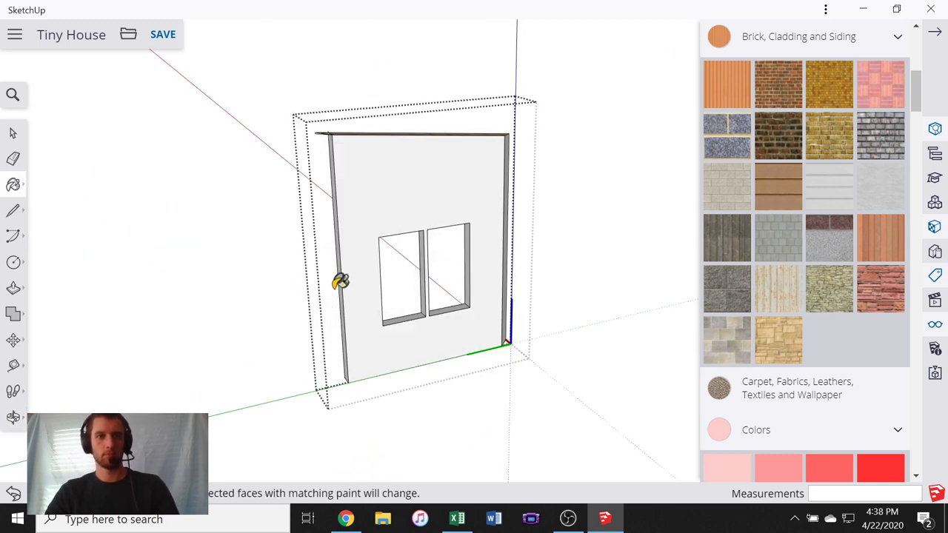
key(ctrl+z)
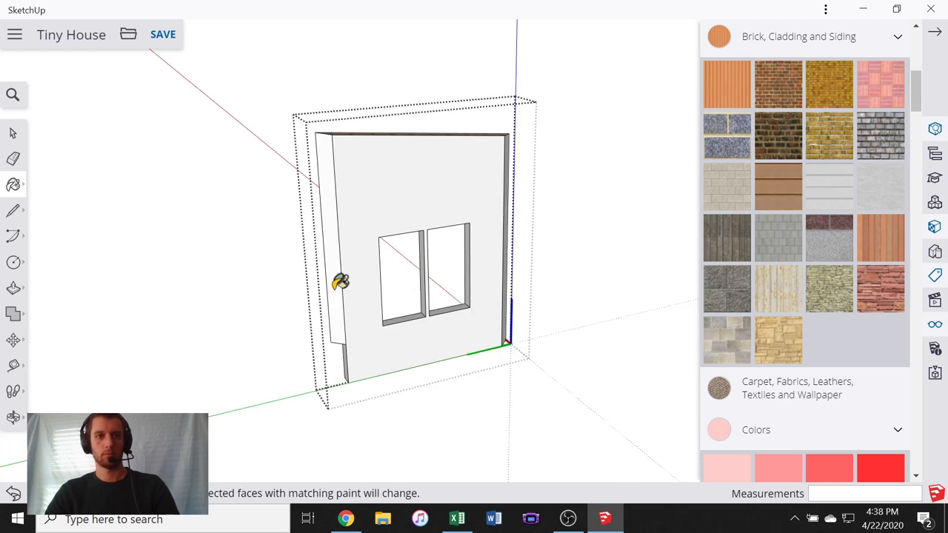
key(ctrl+z)
- Open the detached east wall for editing at the base of its mitred end
middle_drag(262, 279, 444, 312)
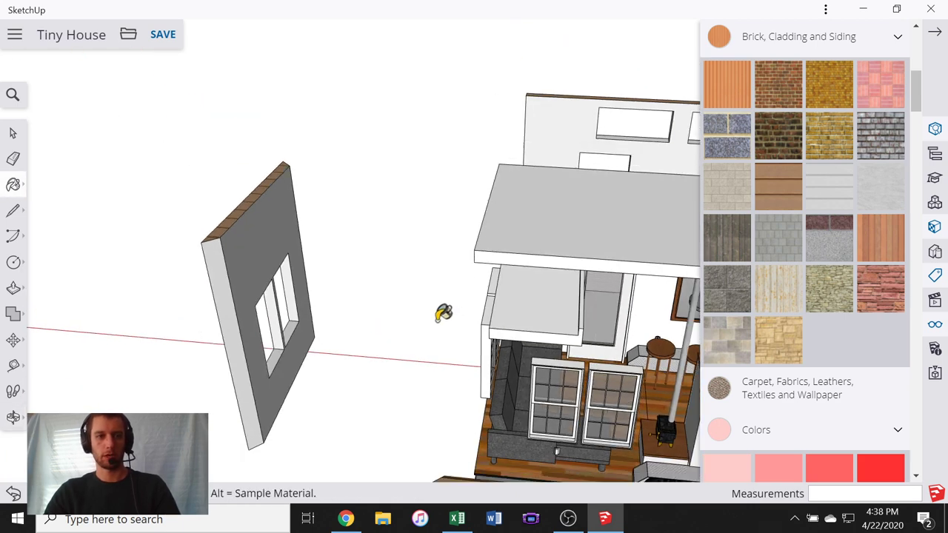
scroll(384, 322, down, 3)
middle_drag(337, 333, 167, 244)
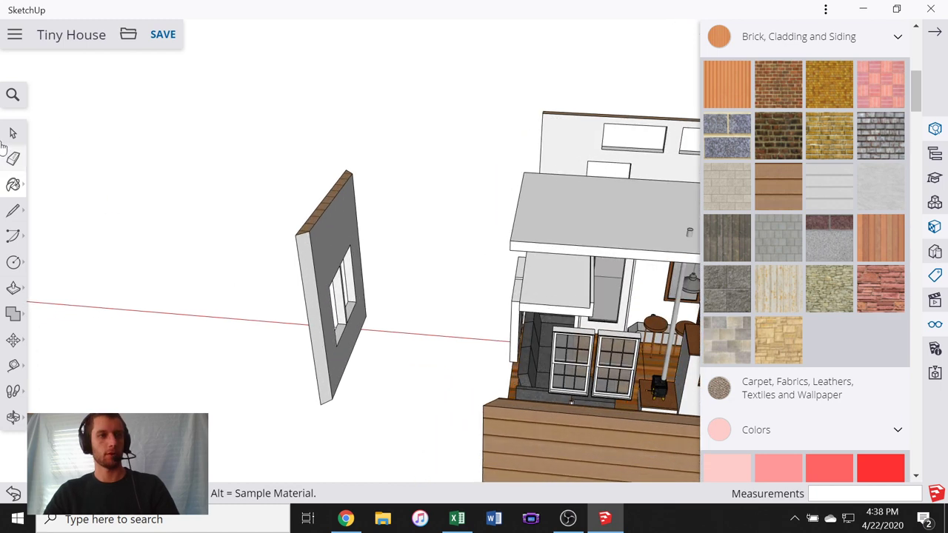
key(space)
mouse_move(322, 215)
middle_down()
mouse_move(368, 264)
mouse_move(357, 339)
mouse_move(340, 358)
middle_up()
click(341, 360)
double_click(341, 372)
scroll(344, 450, up, 7)
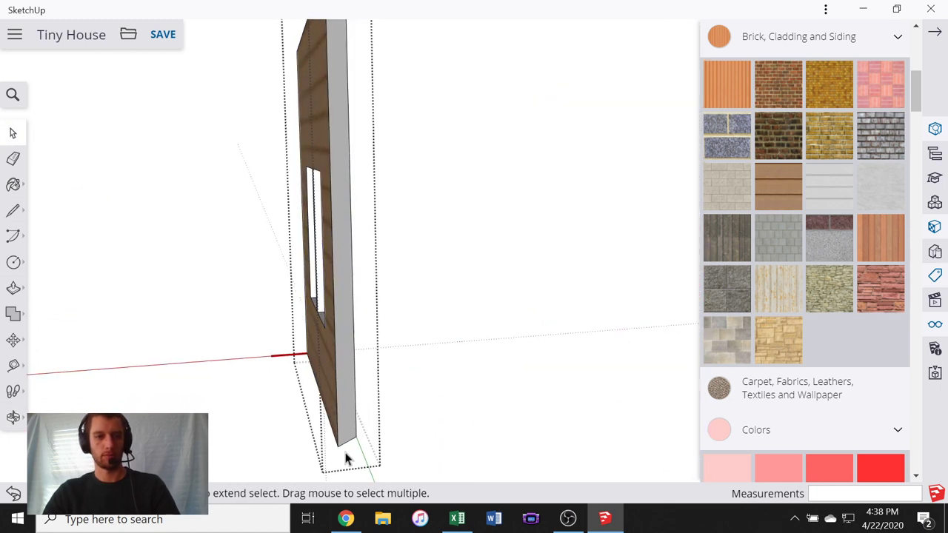
- Draw a triangle at the base of the mitred end from the outer siding corner, passing the wall's line, back to the inner corner
key(l)
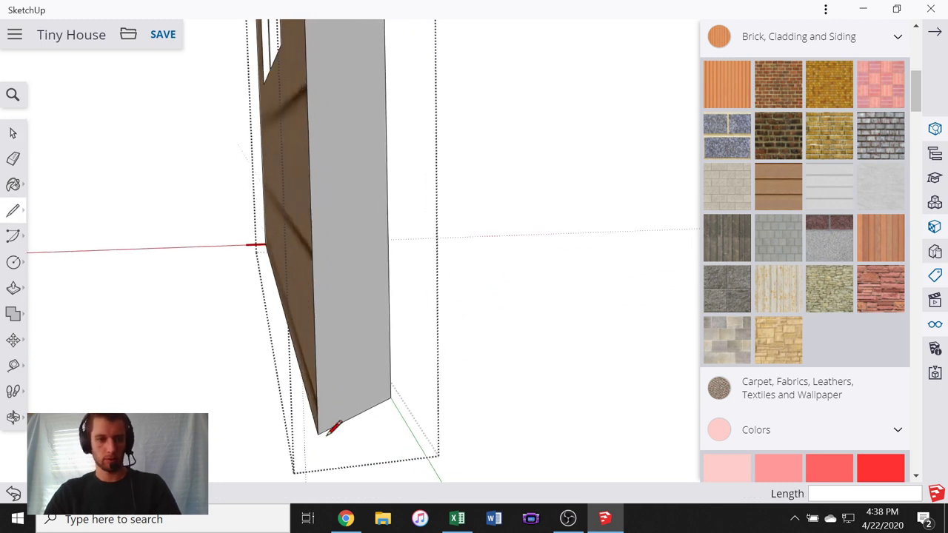
click(317, 434)
click(490, 415)
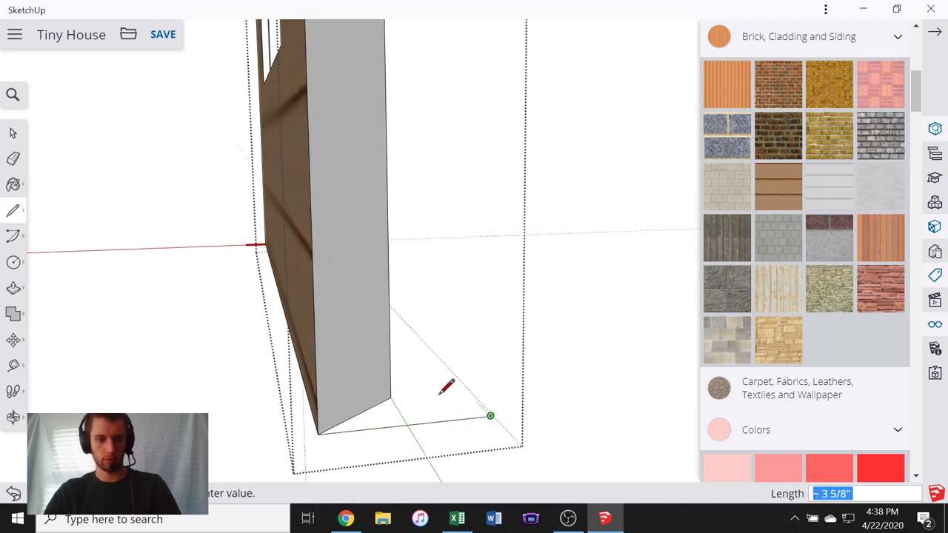
click(390, 398)
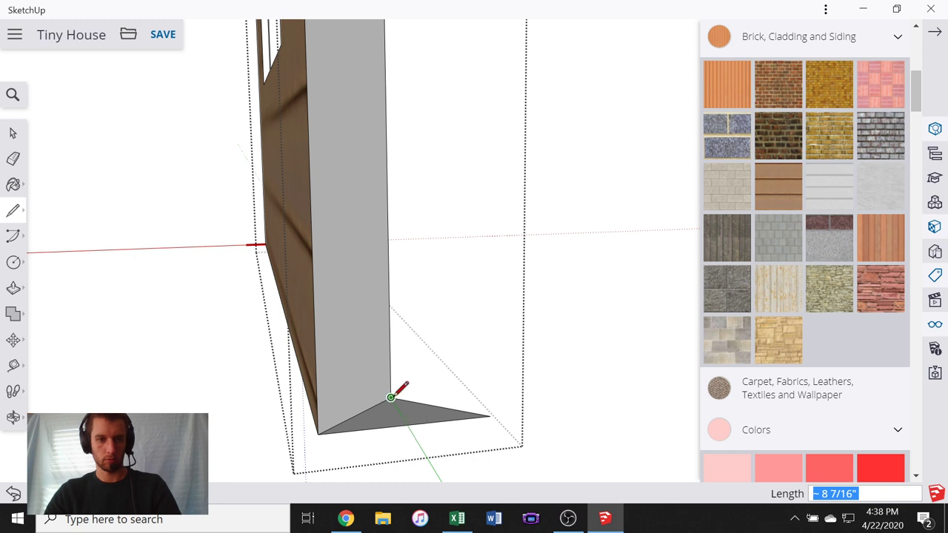
click(391, 397)
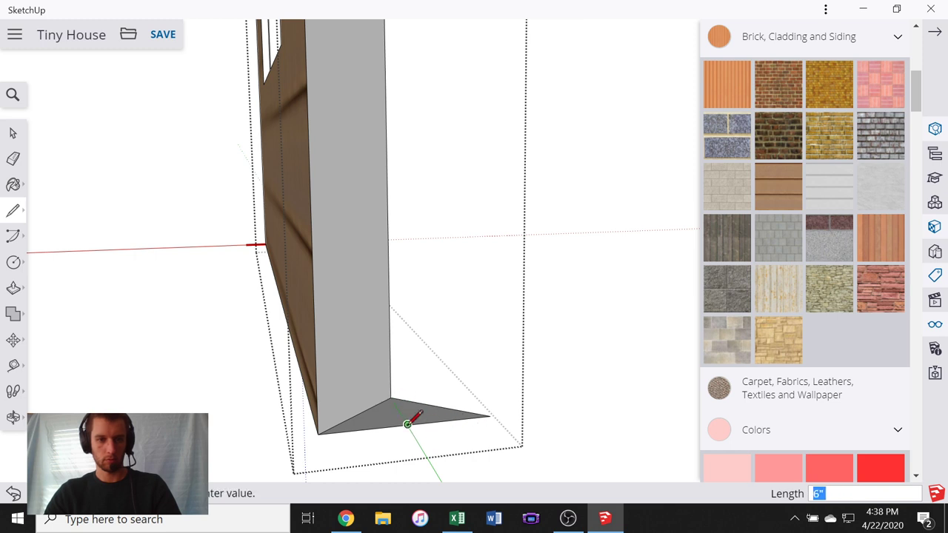
- Push/Pull the triangle filling the mitre up about 10' 8 7/16" to the wall's top endpoint
middle_drag(513, 392, 326, 421)
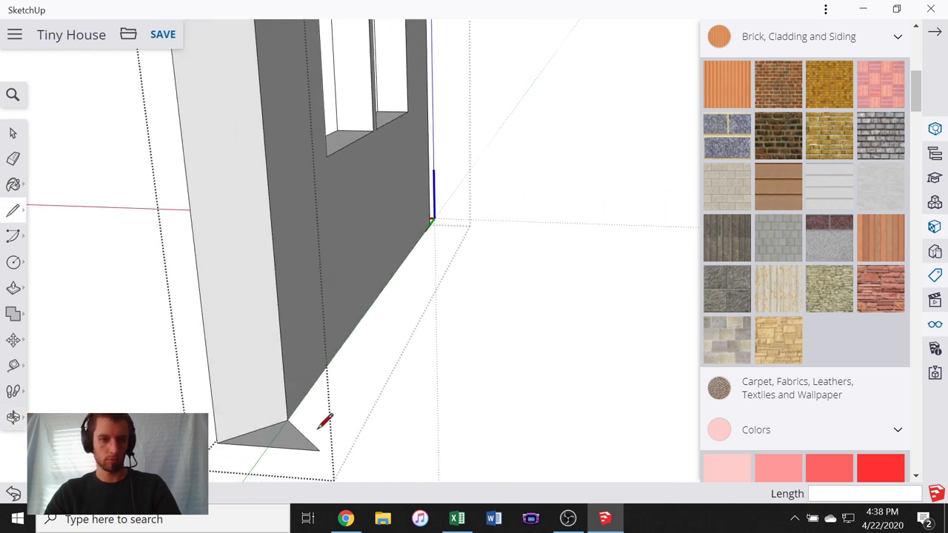
key(p)
click(262, 441)
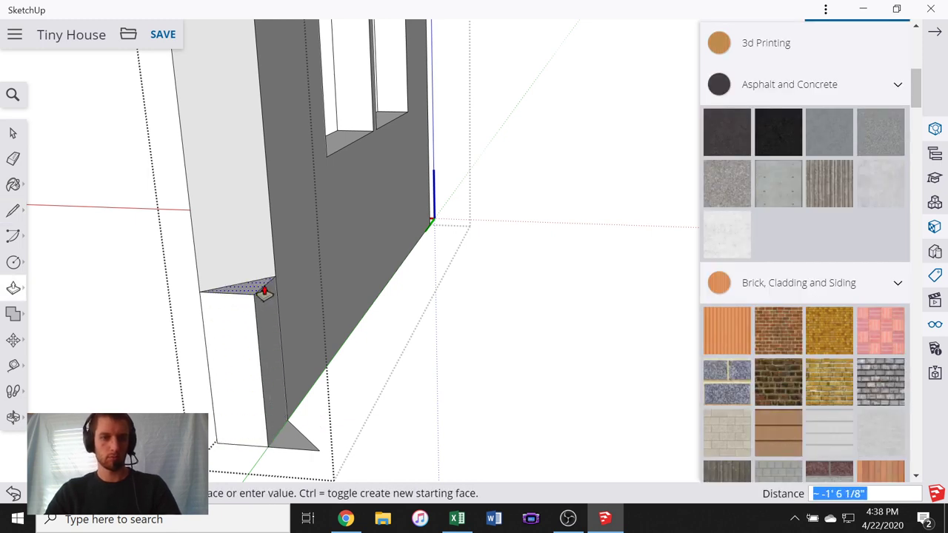
scroll(263, 296, down, 2)
scroll(263, 331, down, 4)
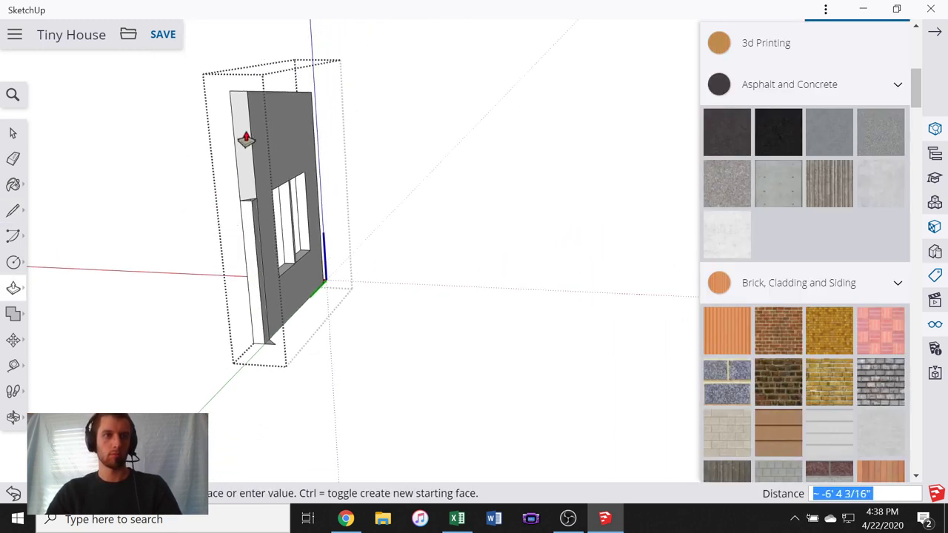
scroll(250, 345, up, 5)
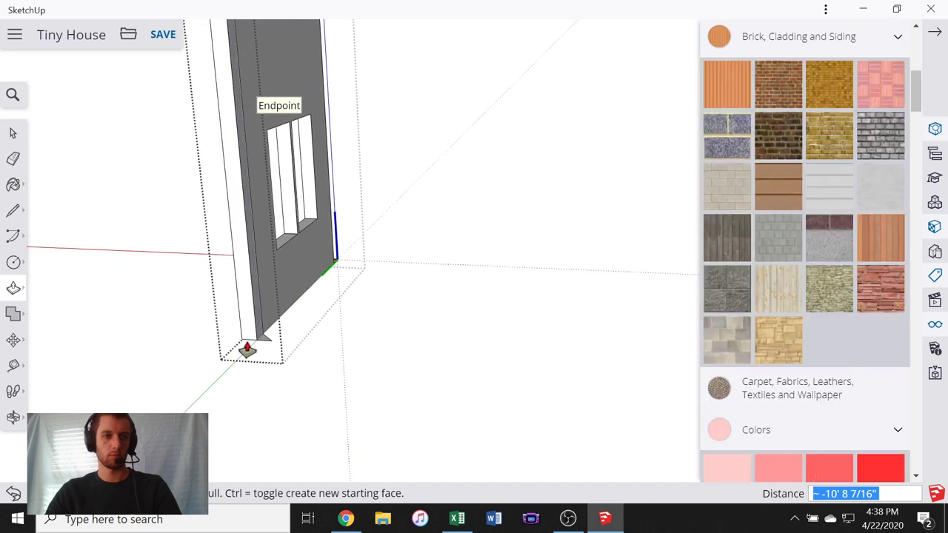
- Delete the leftover triangle protruding past the inner face at the wall's base
click(12, 134)
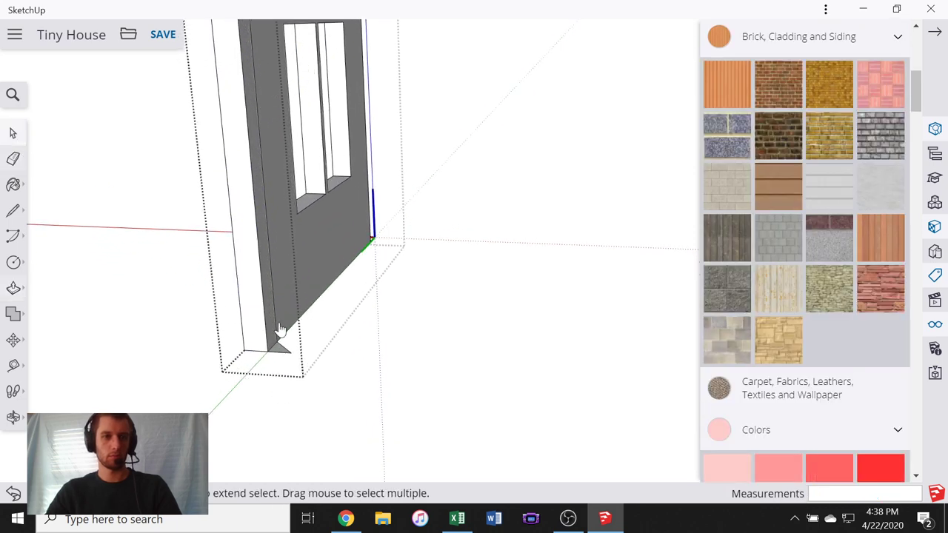
scroll(280, 331, up, 3)
key(Delete)
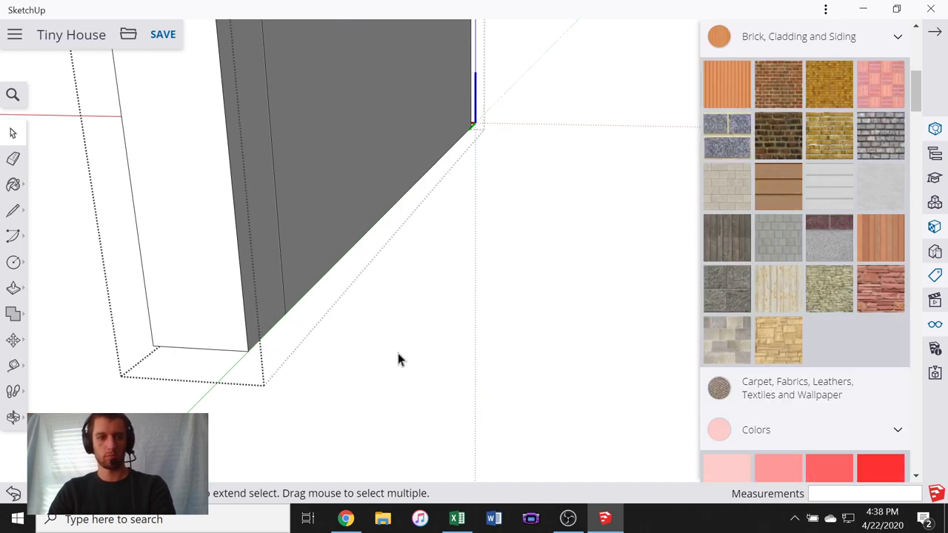
scroll(398, 356, down, 5)
scroll(348, 340, down, 2)
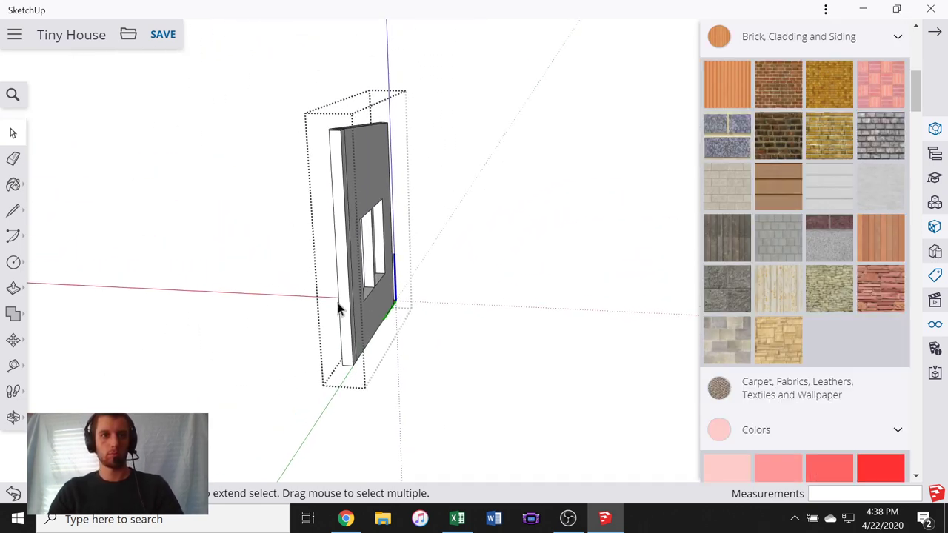
- Push/Pull the triangular top face of the corner filler upward about 3 7/16" above the wall's top
mouse_move(339, 307)
middle_down()
mouse_move(491, 363)
mouse_move(377, 256)
middle_up()
scroll(426, 260, up, 3)
scroll(426, 260, up, 4)
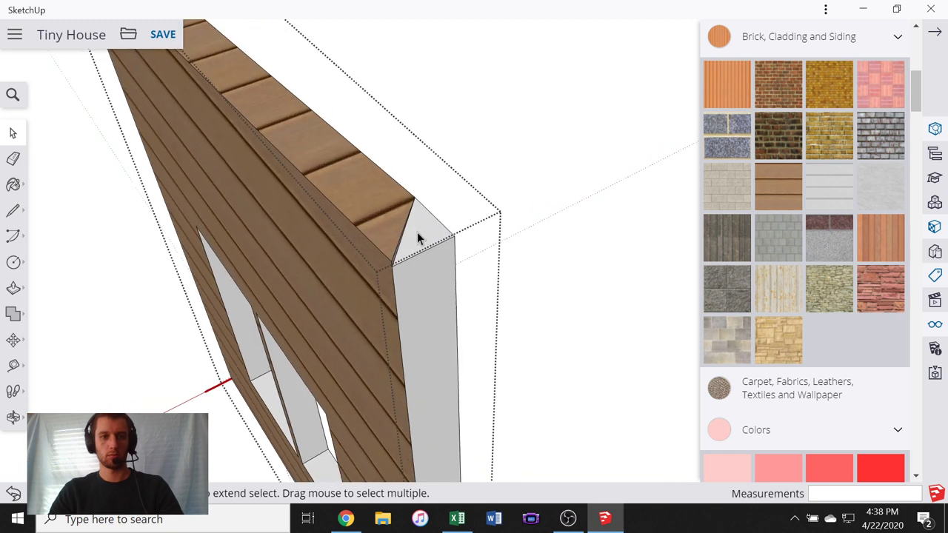
key(p)
click(419, 220)
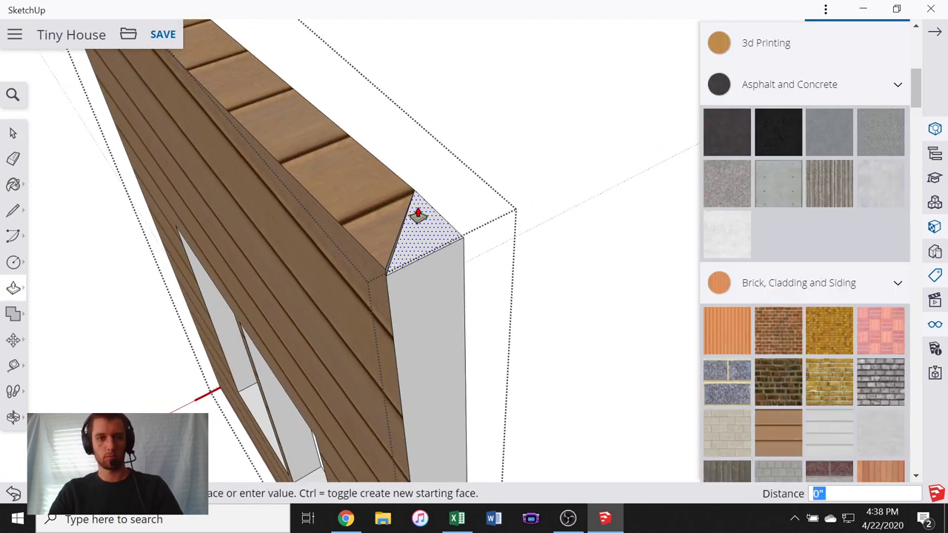
click(419, 215)
click(423, 213)
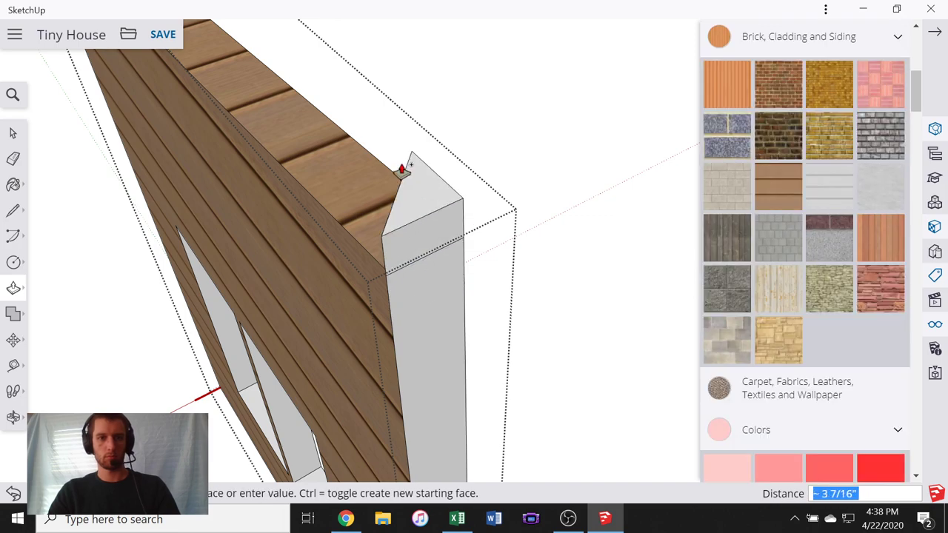
click(405, 172)
- Draw 6" lines across the faces of the raised corner filler near the wall-top level
middle_drag(281, 284, 481, 203)
key(l)
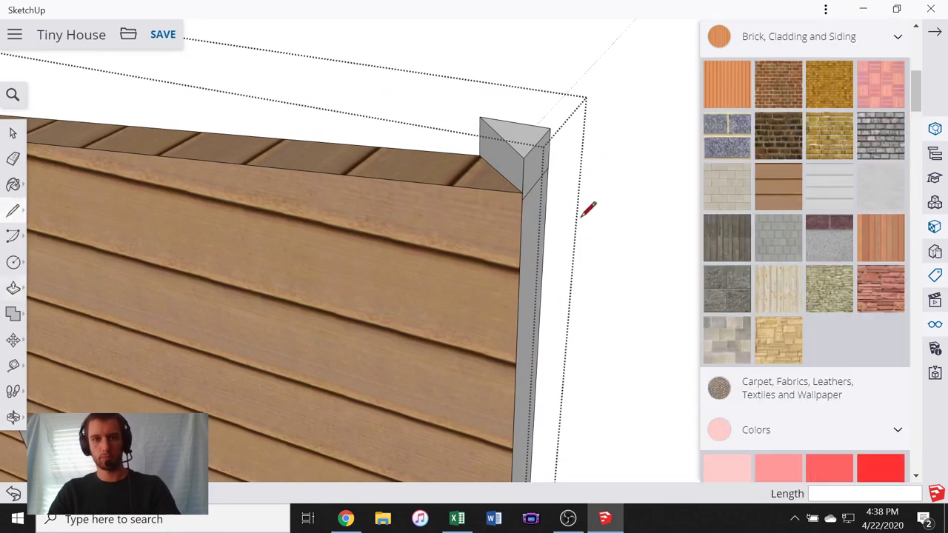
middle_drag(528, 182, 376, 216)
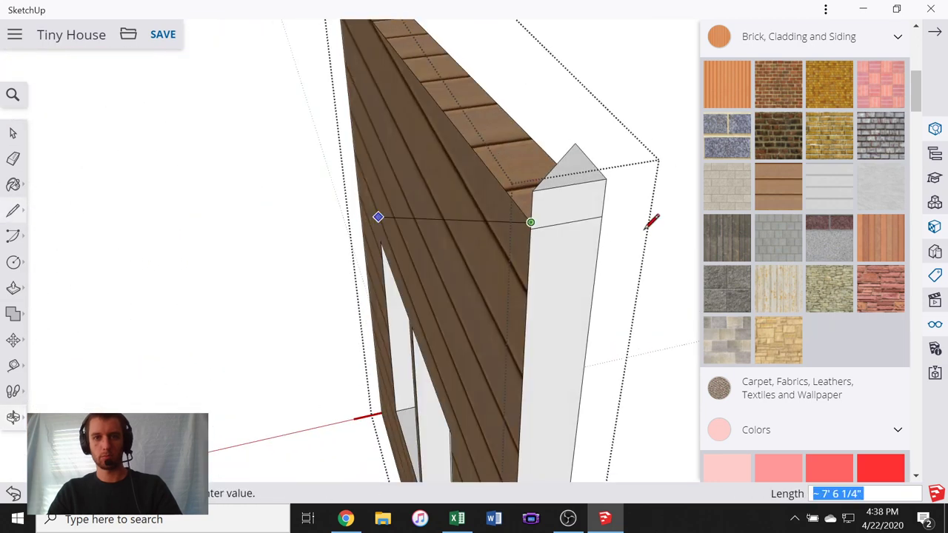
click(602, 210)
middle_drag(604, 211, 254, 188)
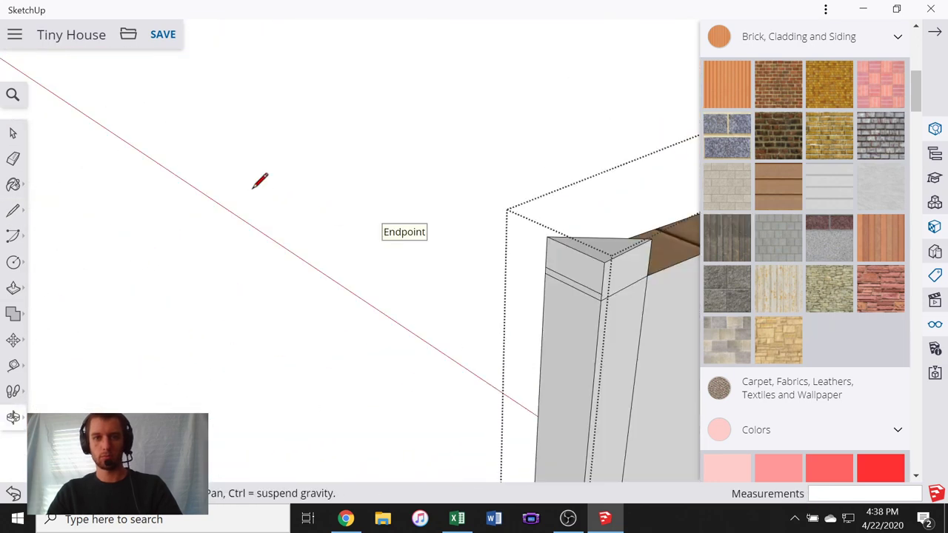
scroll(504, 271, down, 2)
scroll(642, 308, up, 2)
scroll(650, 301, up, 2)
click(489, 263)
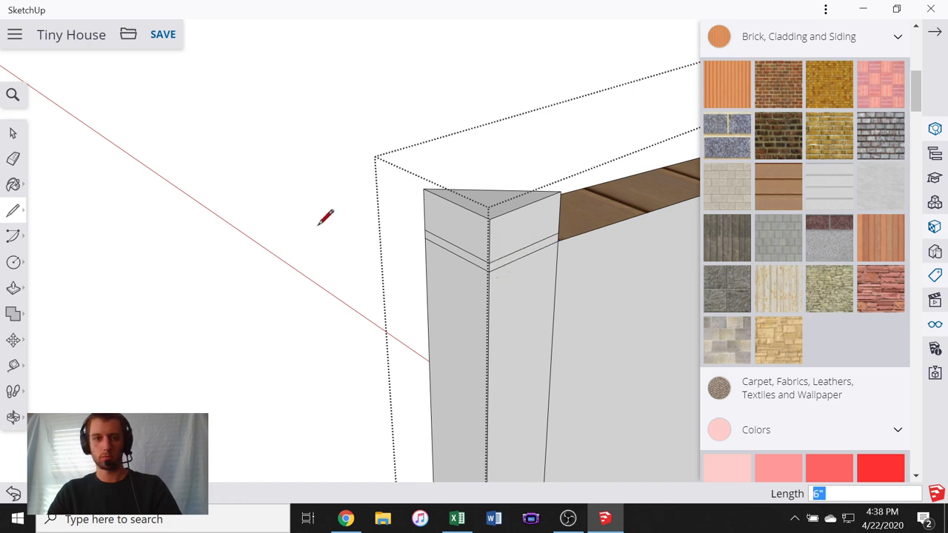
middle_drag(319, 225, 747, 290)
middle_drag(468, 254, 698, 205)
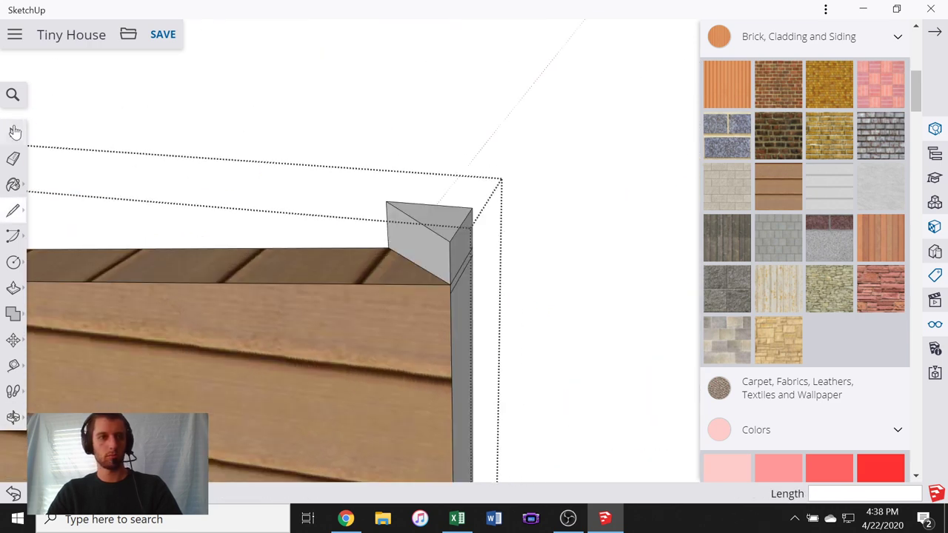
- Try to delete the raised corner block and its stray edge above the wall's top, and undo the deletions
click(14, 133)
drag(505, 219, 374, 146)
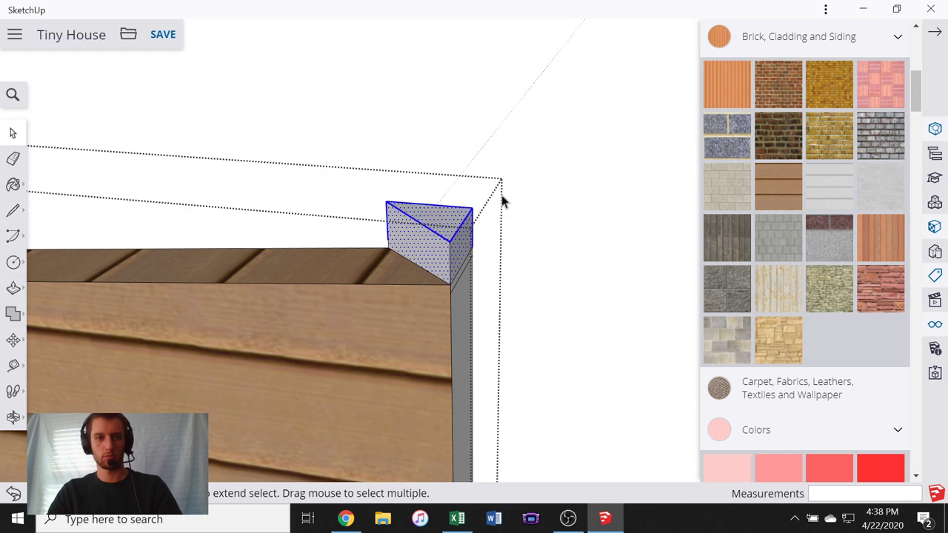
click(562, 215)
scroll(453, 254, up, 1)
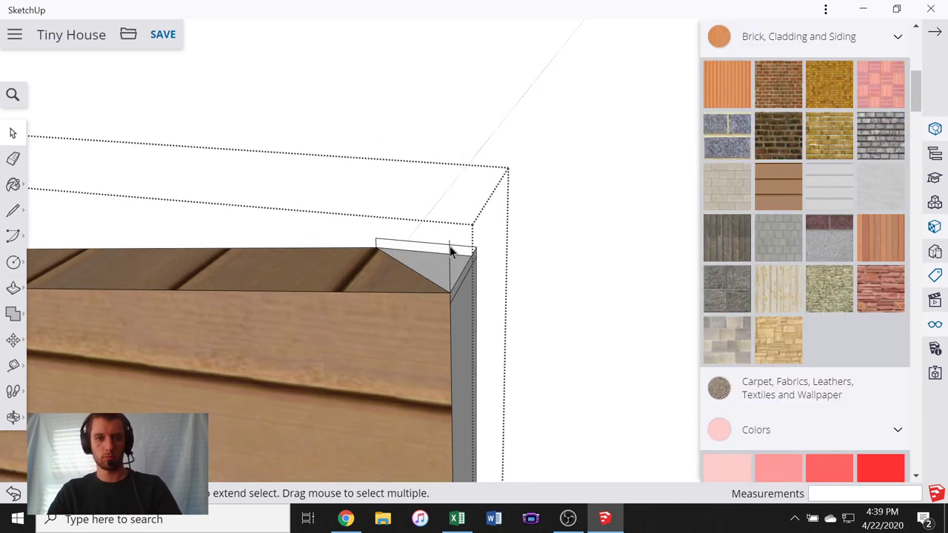
click(450, 246)
key(Delete)
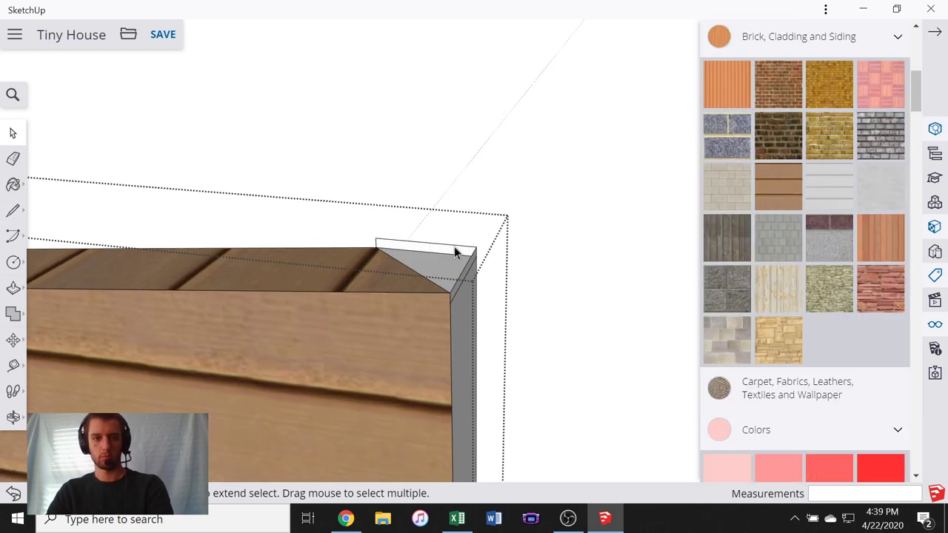
click(455, 252)
middle_drag(455, 252, 348, 234)
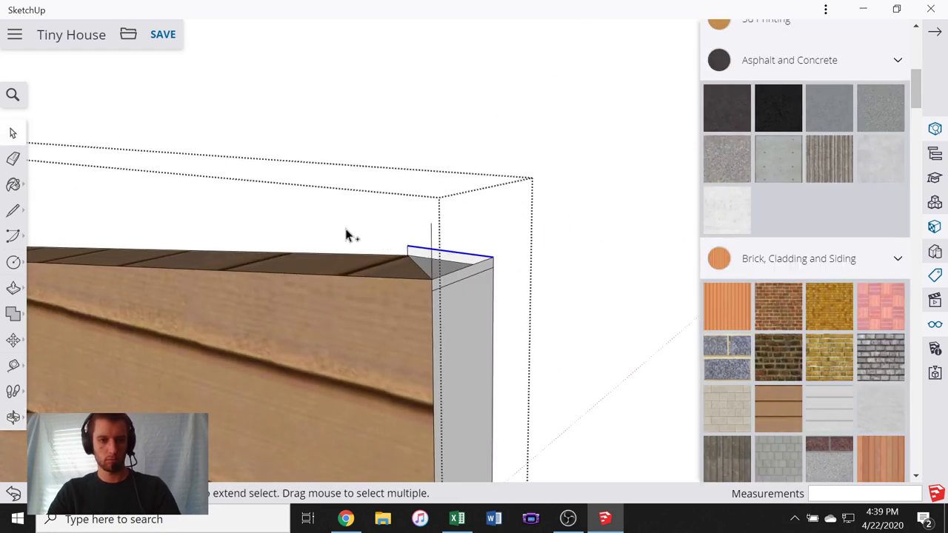
key(ctrl+z)
- Draw a diagonal line about 6 3/8" long across the corner filler's face, joining the upper line's outer end to the wall's inner top corner
middle_drag(266, 254, 222, 258)
scroll(222, 257, down, 3)
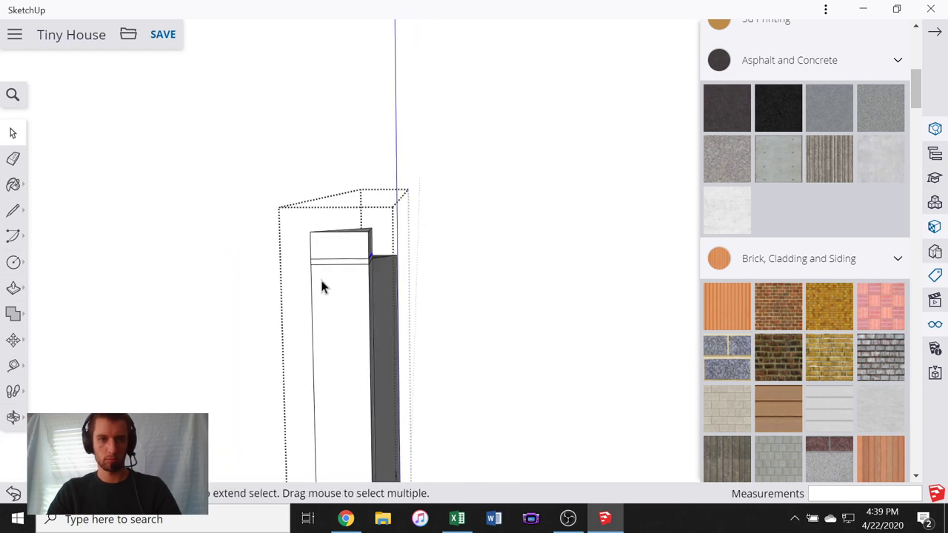
mouse_move(322, 279)
middle_down()
mouse_move(246, 250)
mouse_move(89, 239)
mouse_move(324, 294)
middle_up()
scroll(255, 248, up, 4)
key(l)
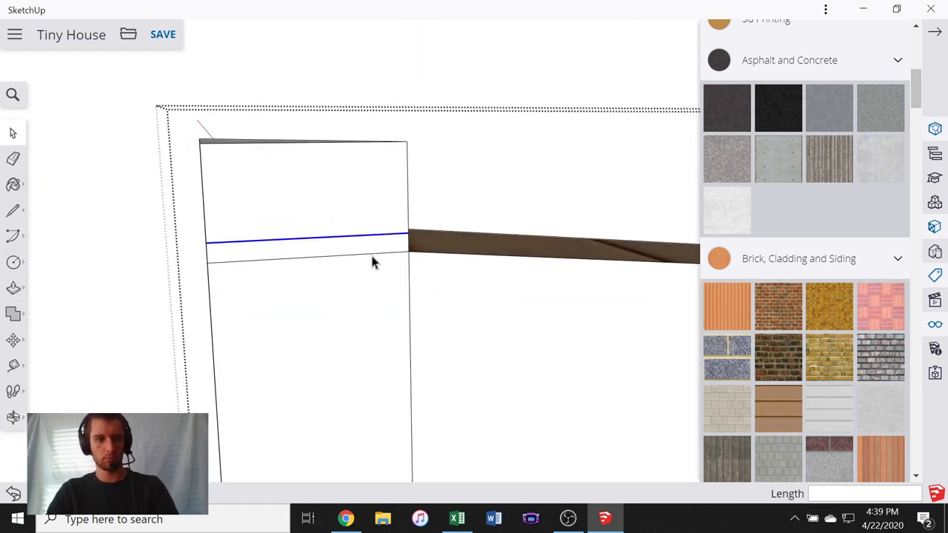
click(206, 243)
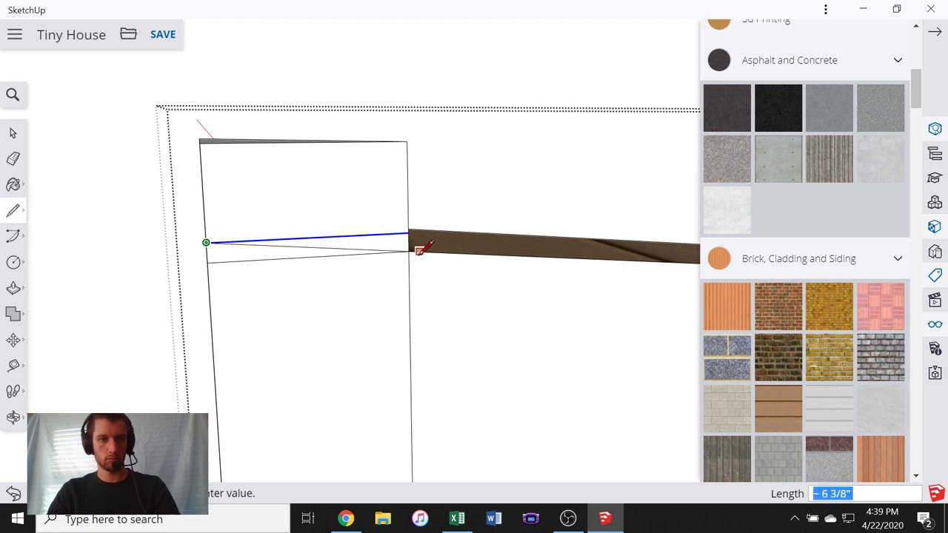
- Delete the raised corner block and the leftover sliver face above the diagonal line
click(12, 133)
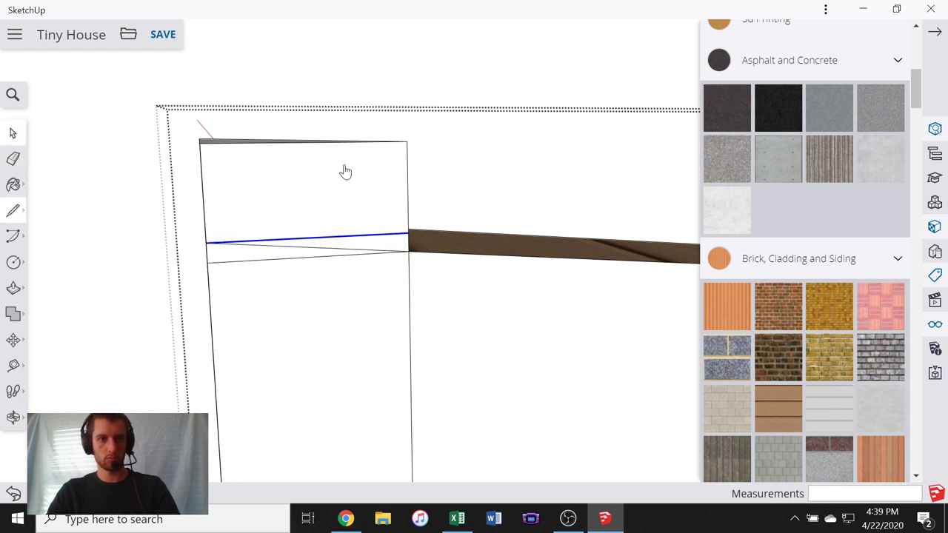
drag(508, 168, 200, 233)
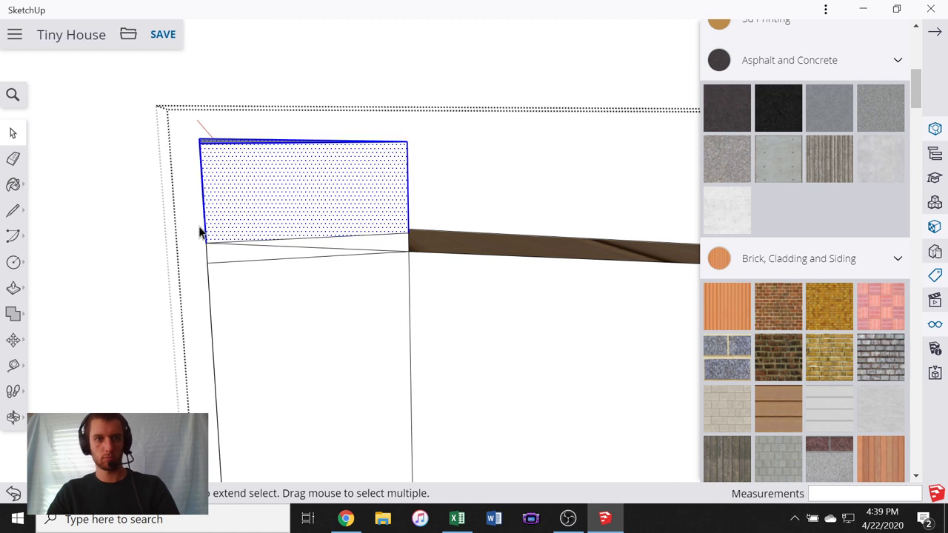
key(Delete)
scroll(290, 220, up, 3)
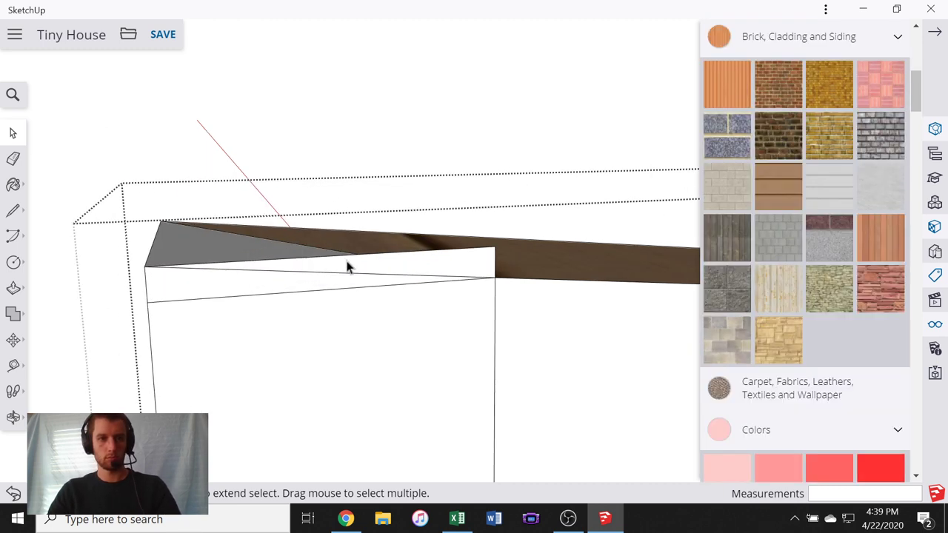
click(362, 266)
key(Delete)
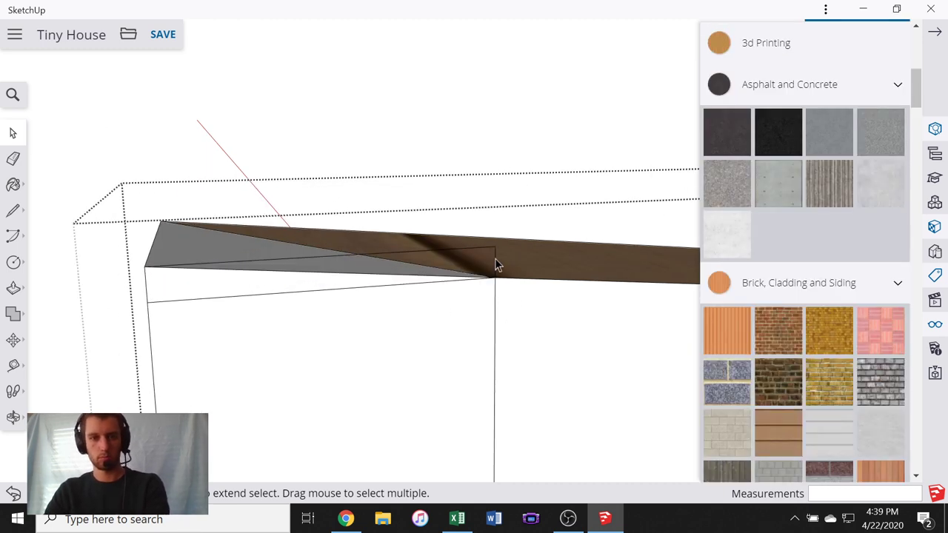
- Delete the stray edges left above the corner filler, keeping the siding face on the wall's top
click(495, 260)
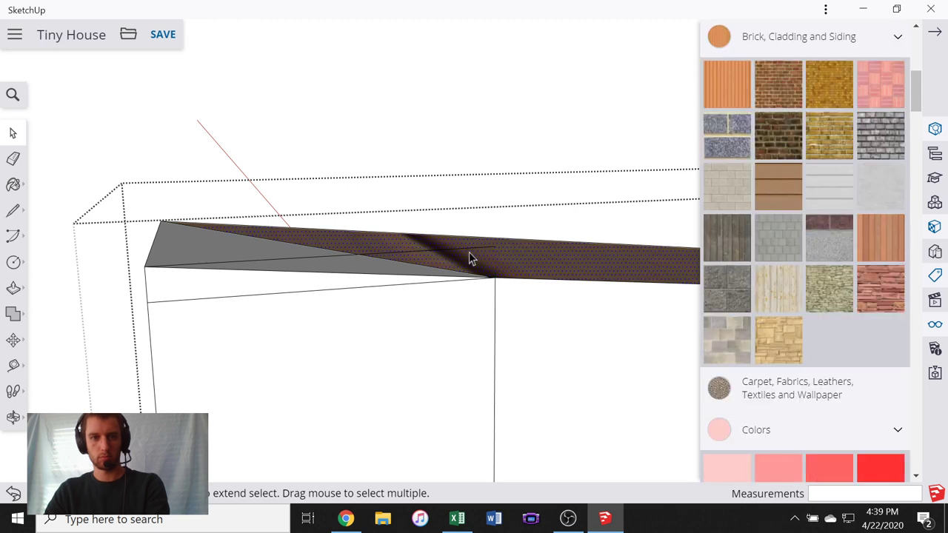
key(Delete)
key(ctrl+z)
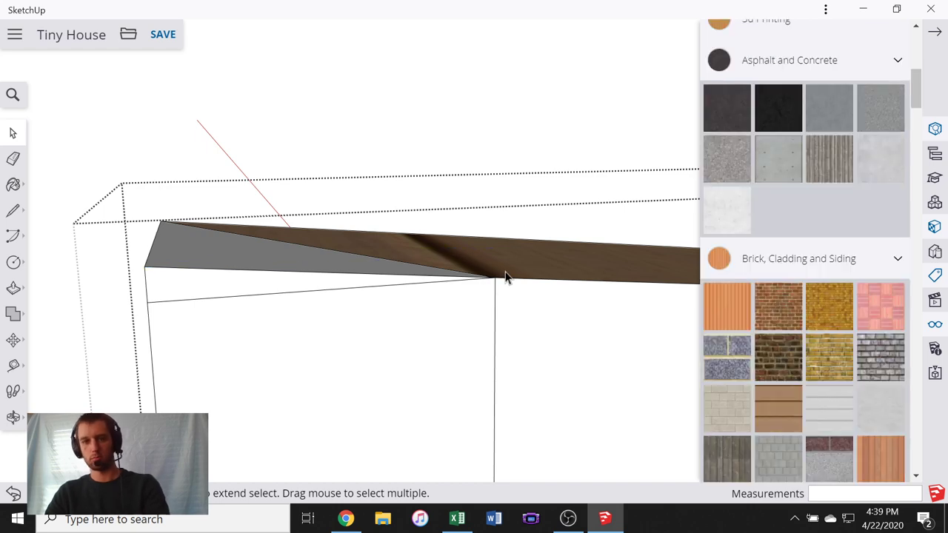
- Delete the stray diagonal line on the wall's inner corner and the stray line across its end face
middle_drag(505, 277, 563, 290)
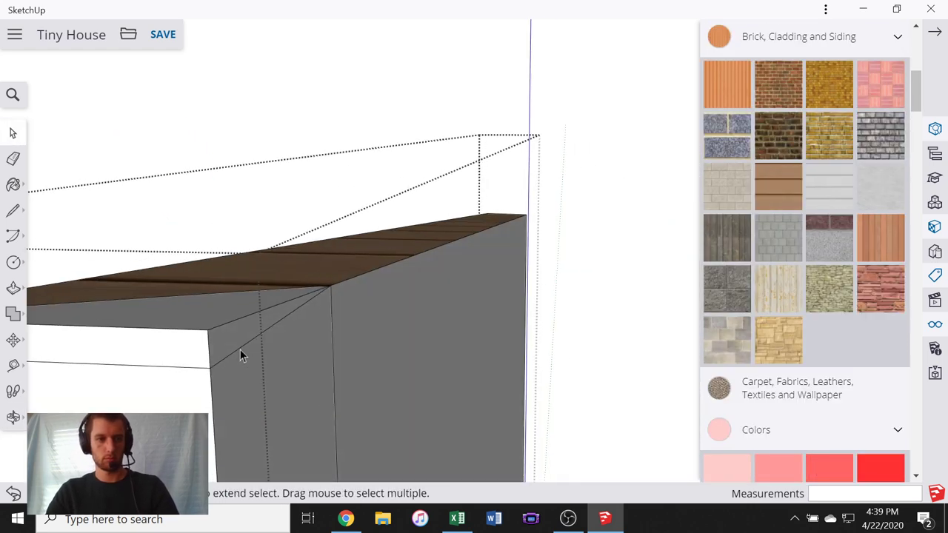
click(240, 349)
key(Delete)
click(182, 369)
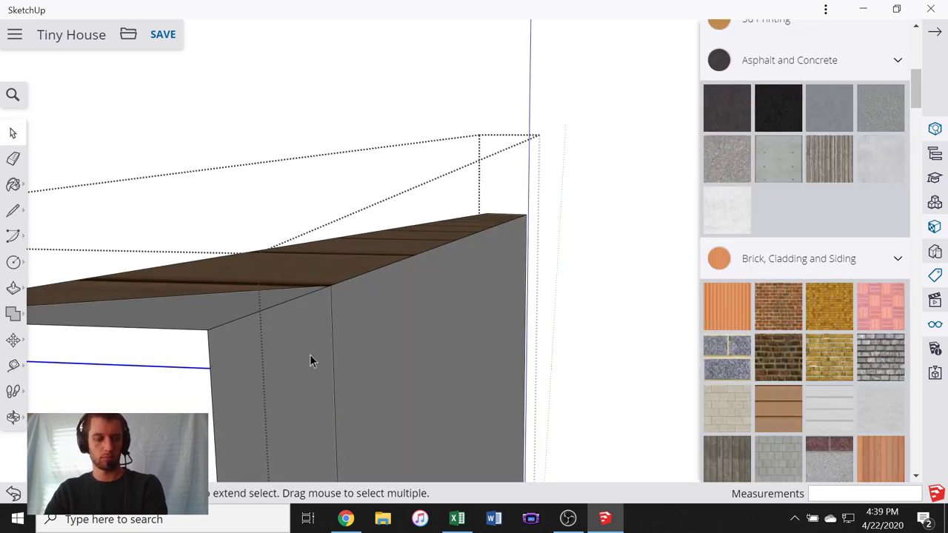
- Delete the diagonal edge separating the siding from the plain corner triangle on the wall's top
middle_drag(467, 326, 442, 339)
scroll(442, 340, down, 2)
scroll(633, 323, up, 4)
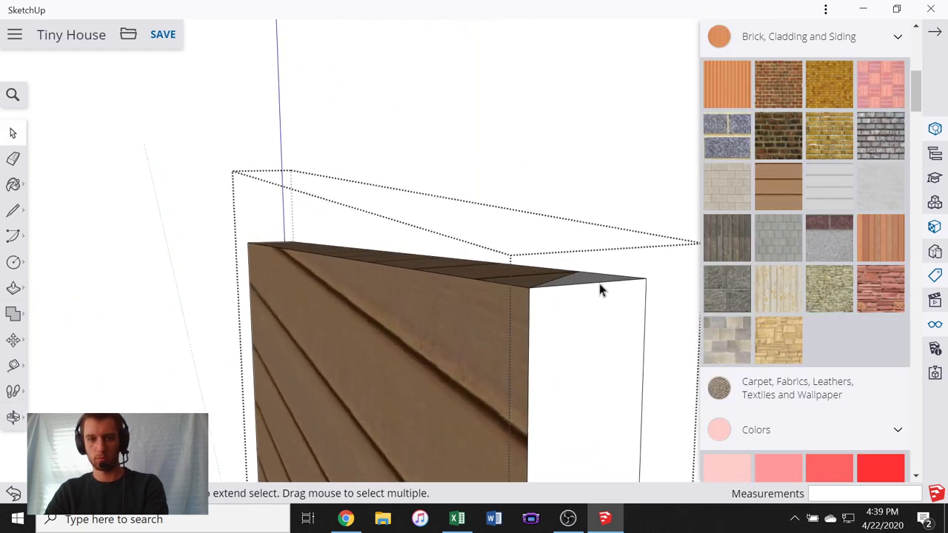
middle_drag(600, 290, 580, 343)
click(548, 271)
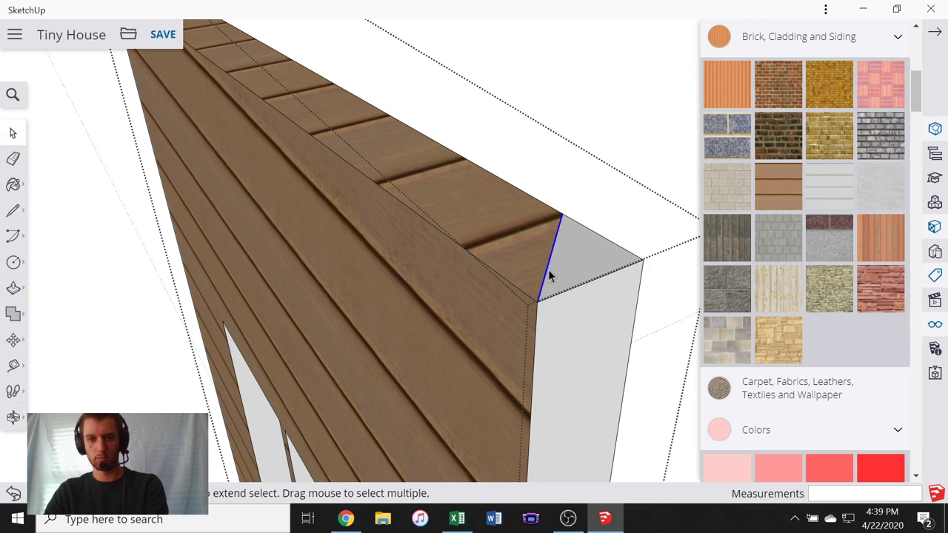
key(Delete)
- Paint the wall's squared, plain white end face with the brown horizontal siding material
middle_drag(550, 280, 407, 237)
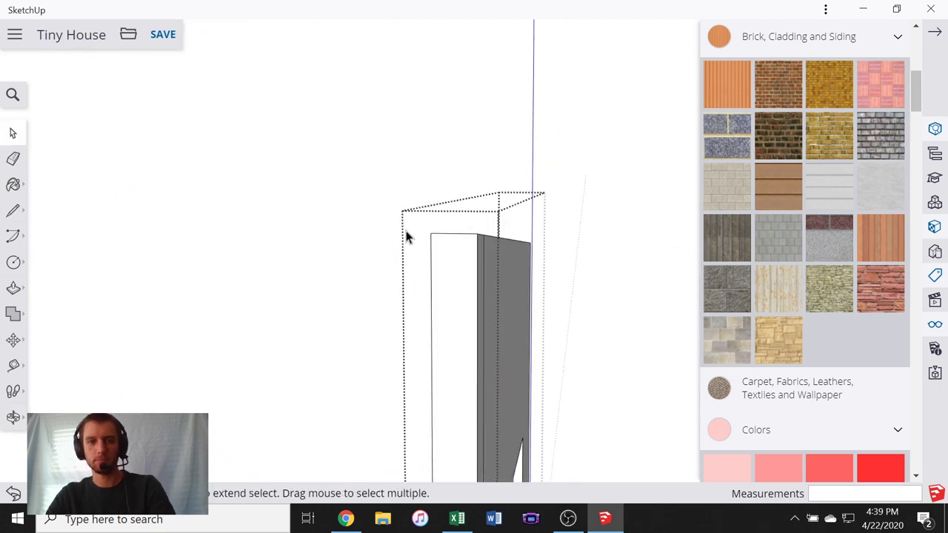
click(767, 185)
click(459, 290)
- Draw lines along the green and red axes at the base of the wall's other mitred end, closing its missing corner triangle into a face
mouse_move(459, 290)
middle_down()
mouse_move(407, 324)
mouse_move(577, 362)
mouse_move(499, 309)
mouse_move(396, 303)
middle_up()
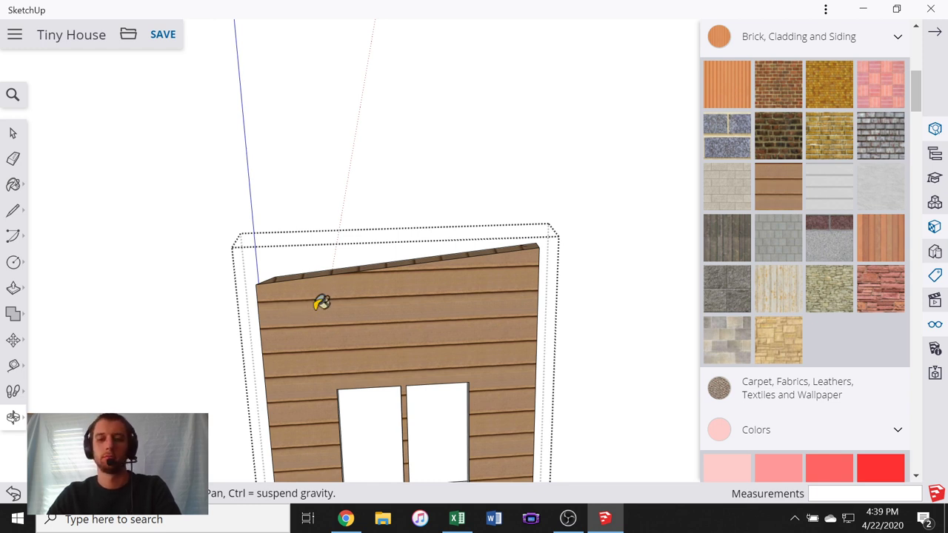
mouse_move(322, 302)
middle_down()
mouse_move(380, 274)
mouse_move(257, 316)
mouse_move(342, 393)
mouse_move(505, 328)
mouse_move(415, 325)
middle_up()
middle_drag(337, 197, 542, 388)
scroll(432, 368, up, 10)
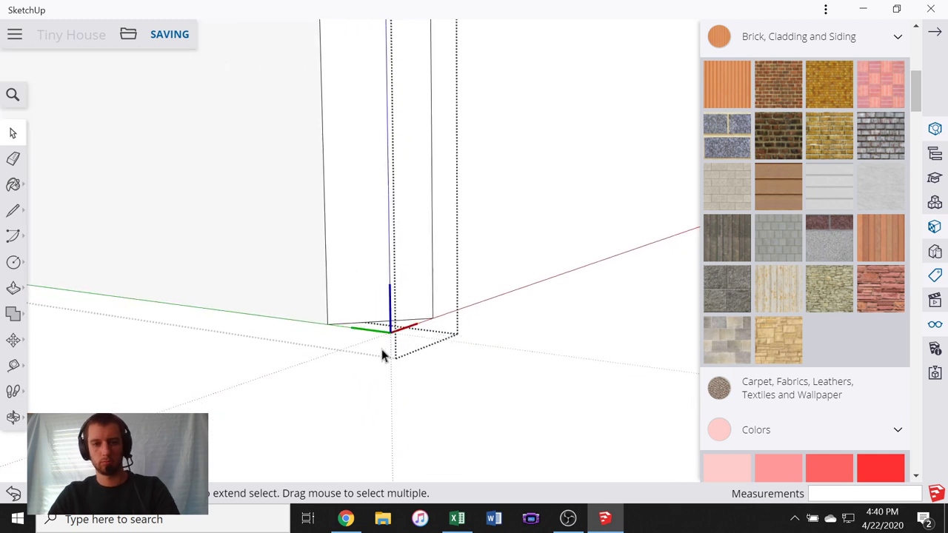
key(l)
click(327, 323)
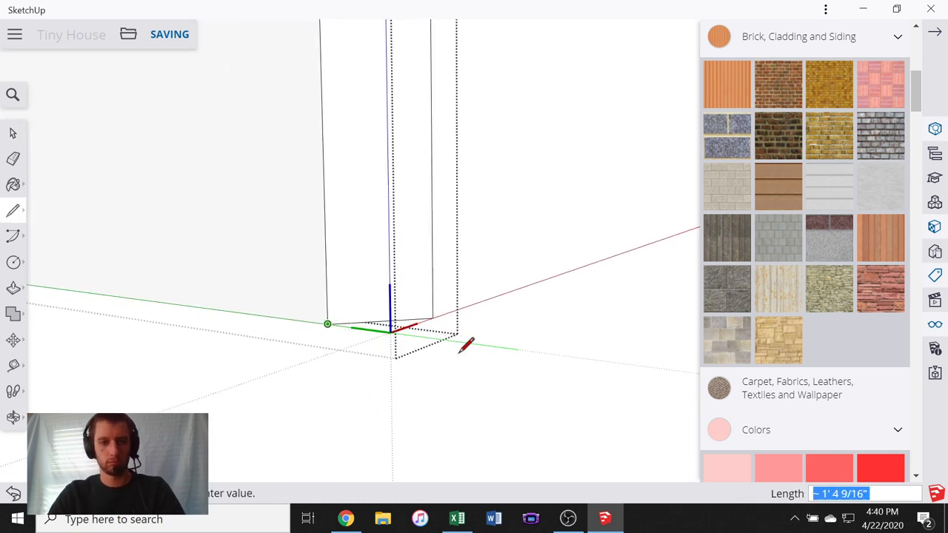
click(522, 347)
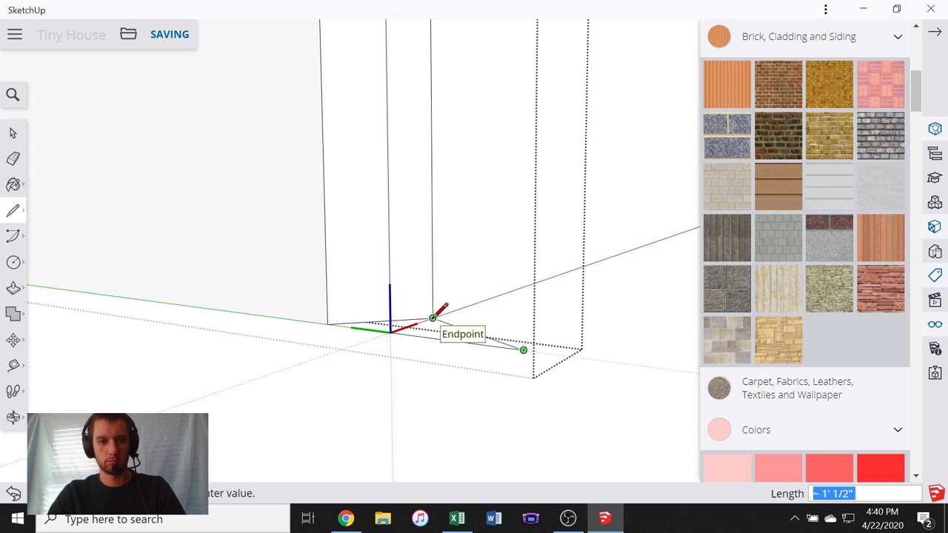
click(432, 318)
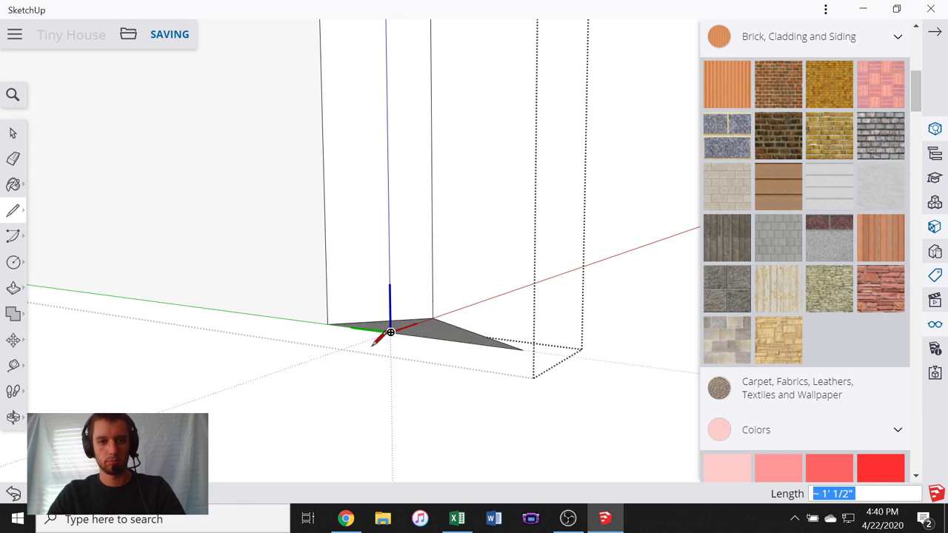
click(433, 318)
click(326, 354)
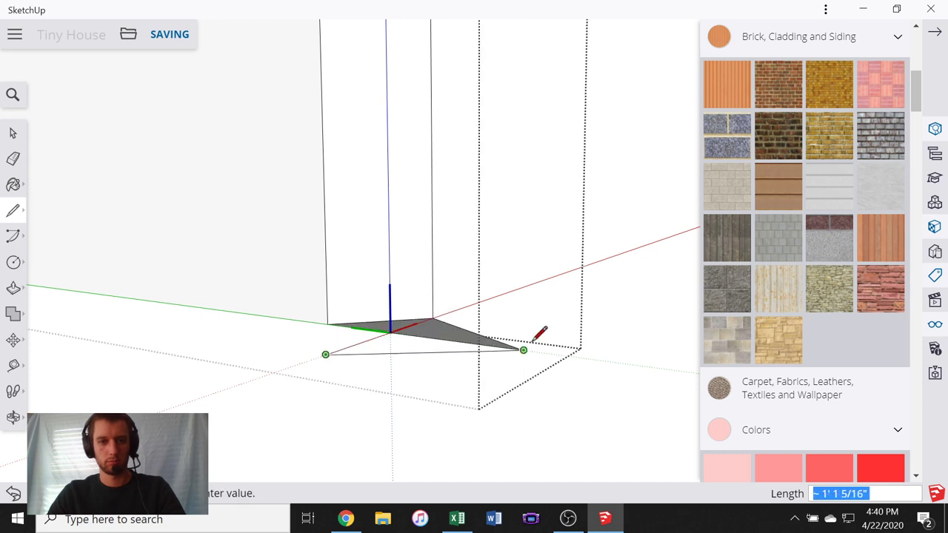
click(432, 318)
- Push/Pull the base corner triangle upward about 10' 10 5/16", past the wall's low top corner
key(p)
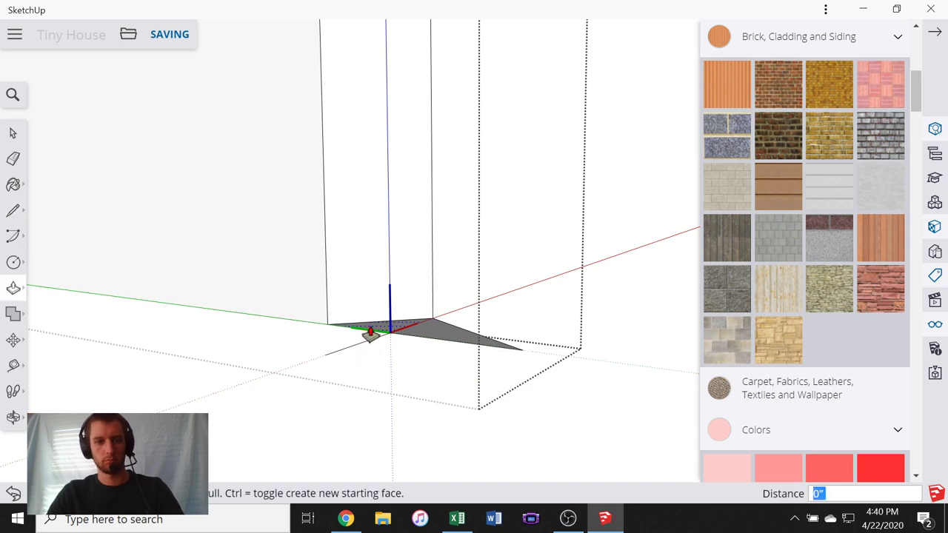
click(376, 328)
scroll(385, 222, down, 3)
scroll(376, 452, down, 5)
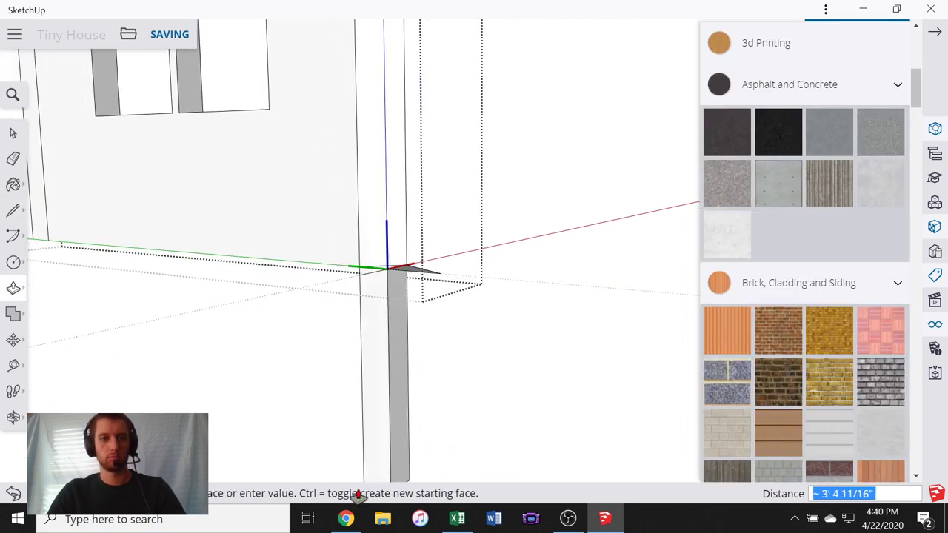
scroll(376, 457, down, 3)
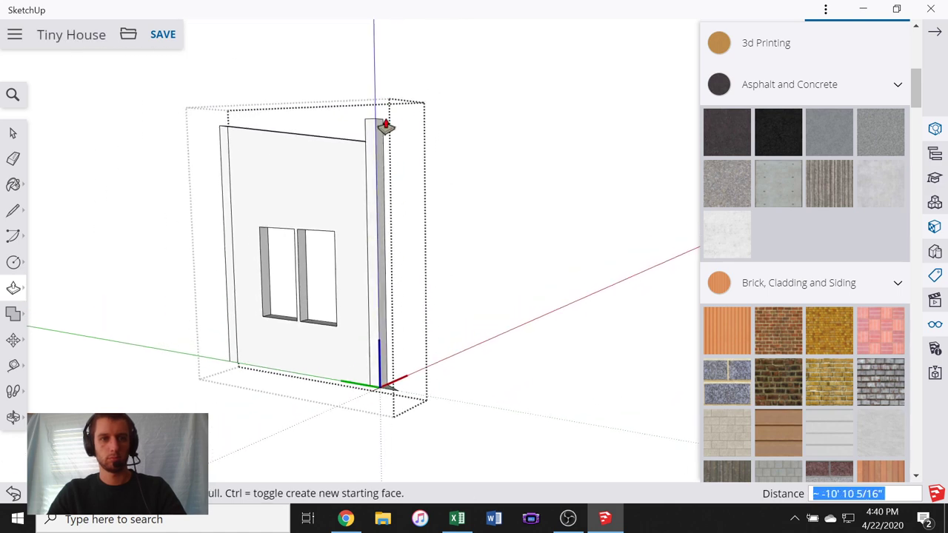
- Draw 6" lines across the corner filler's end and inner faces, level with the wall's top corner and continuing its sloped top edge
middle_drag(385, 126, 127, 200)
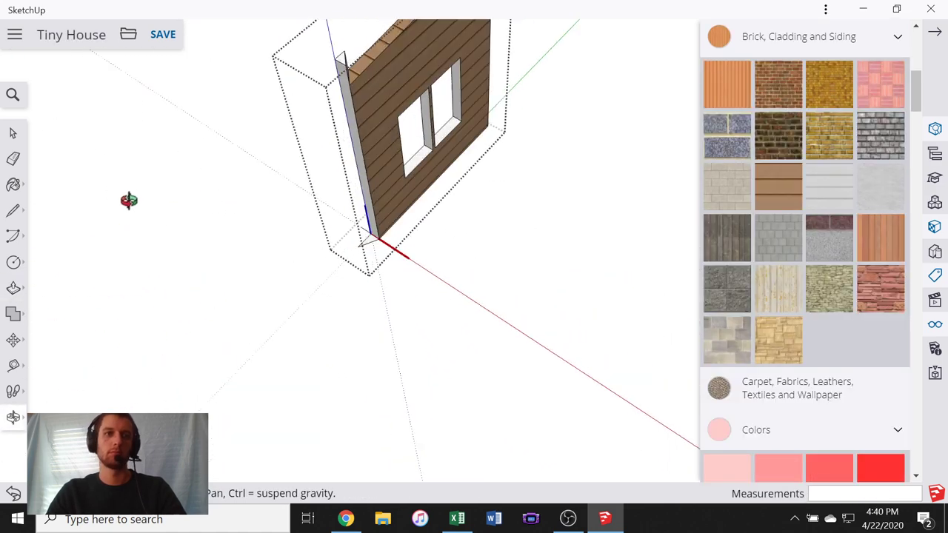
scroll(330, 63, up, 5)
middle_drag(350, 83, 380, 124)
middle_drag(436, 123, 387, 328)
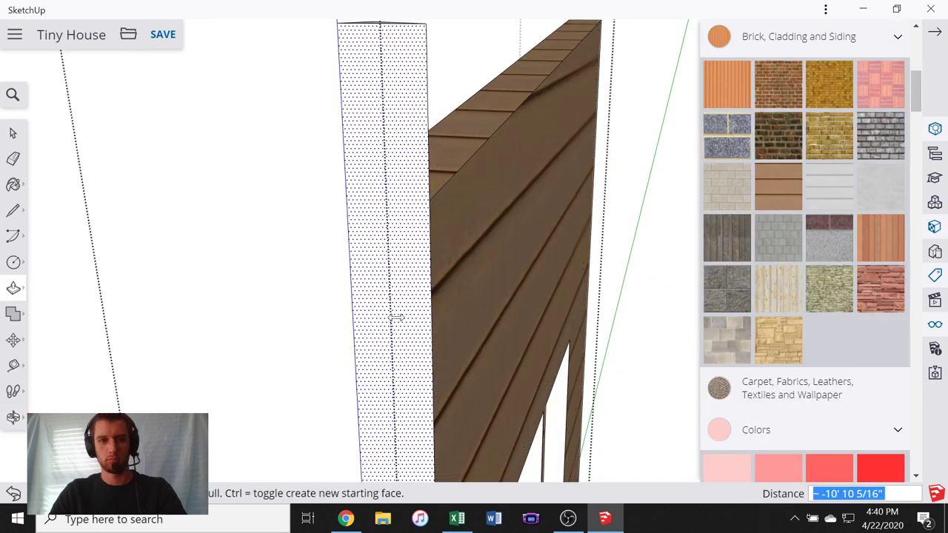
key(l)
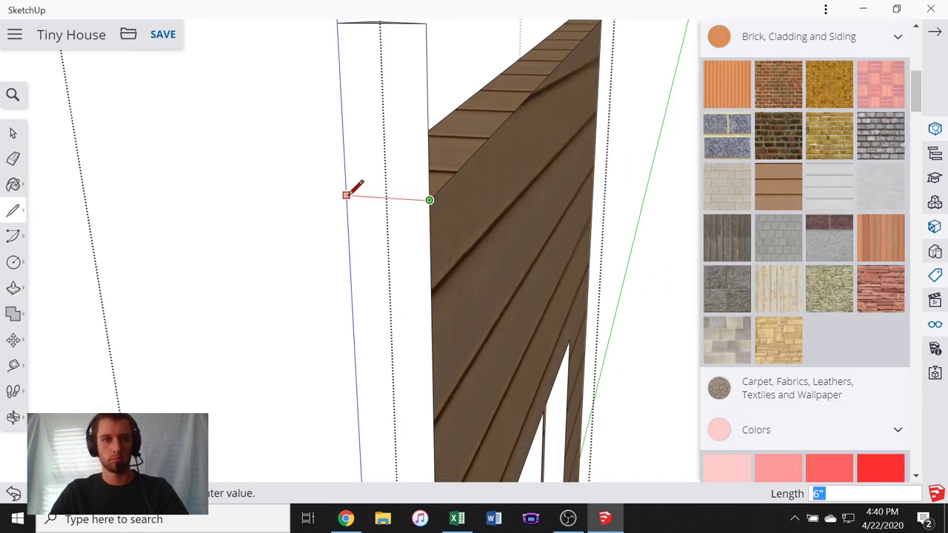
middle_drag(217, 211, 591, 205)
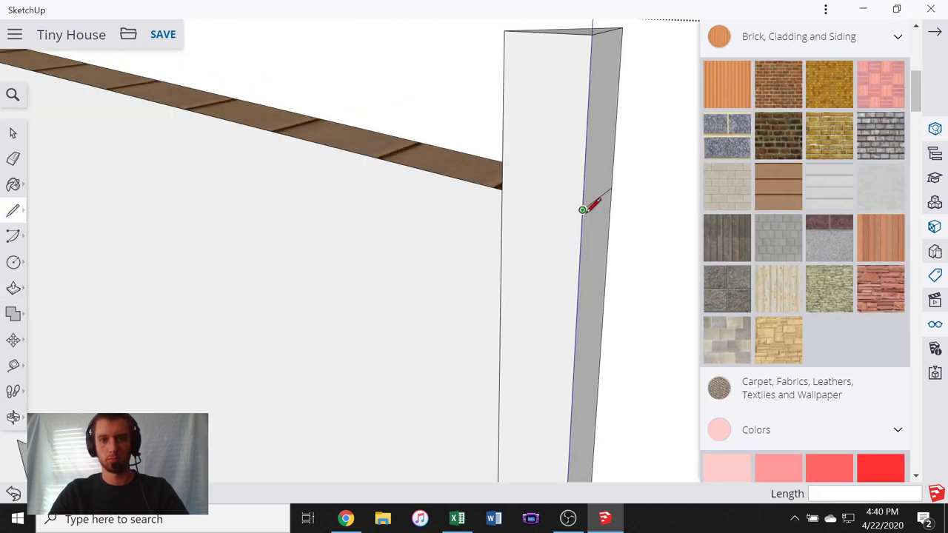
click(582, 210)
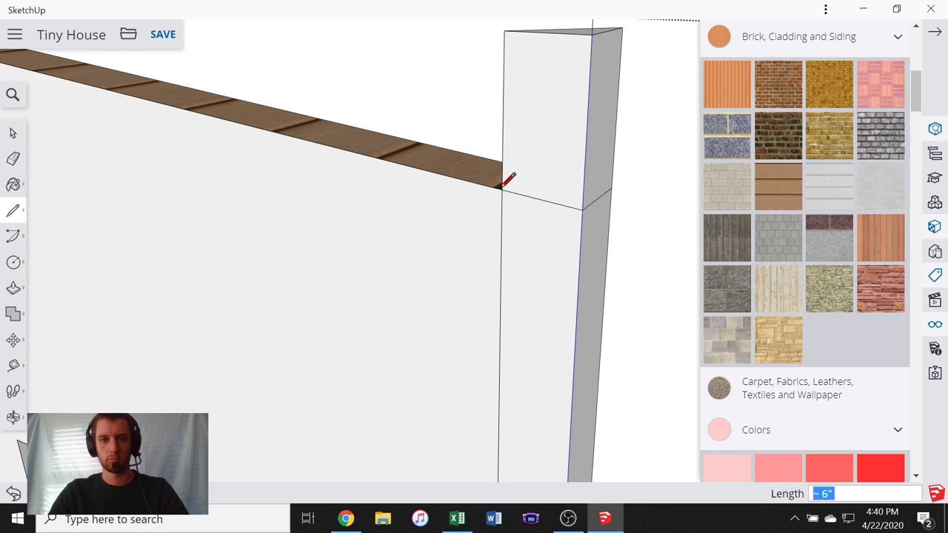
- Delete the raised part of the corner filler above the drawn lines, including its leftover floating cap
click(11, 133)
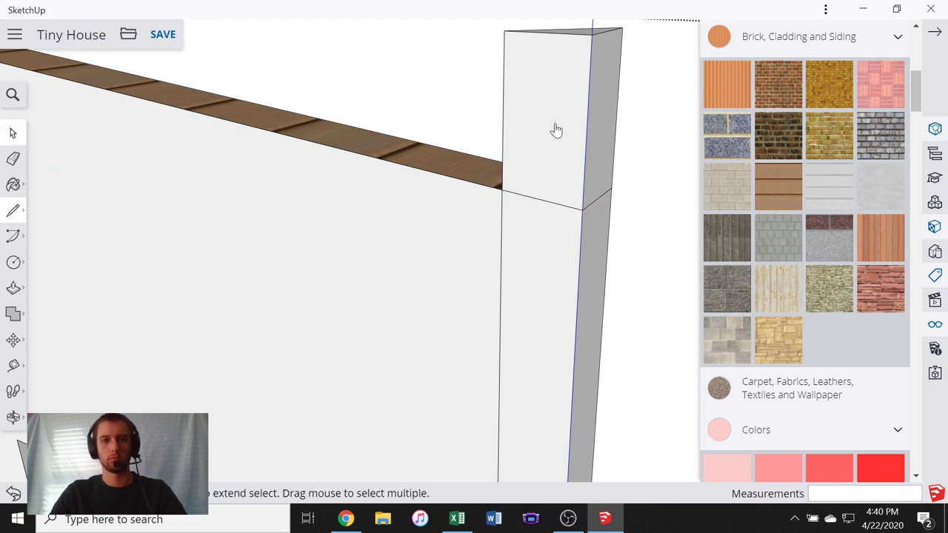
click(636, 149)
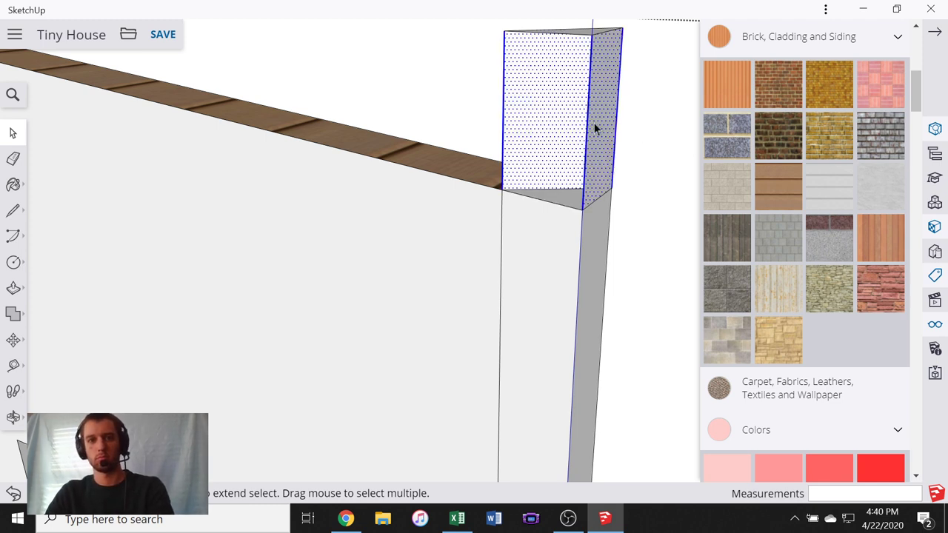
key(Delete)
scroll(583, 140, down, 5)
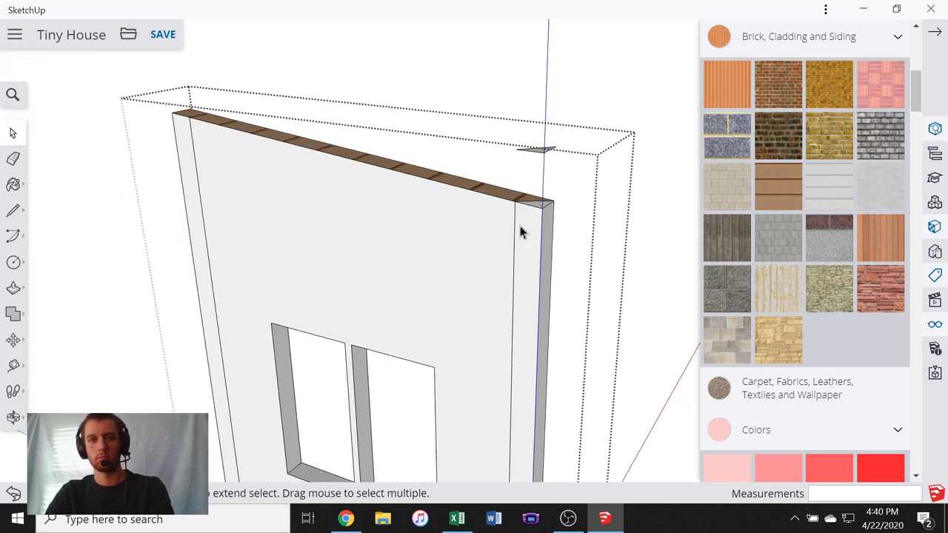
key(Delete)
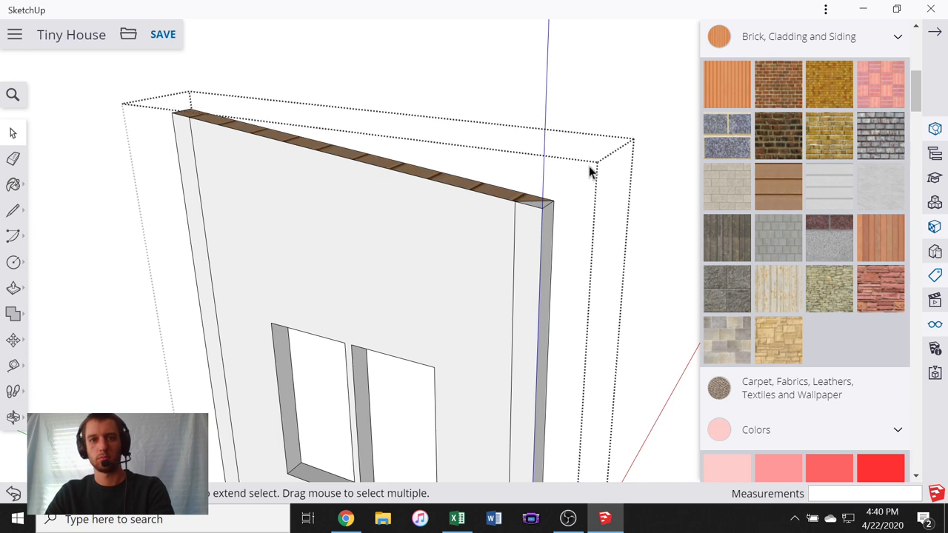
- Remove the diagonal seam on the wall's top corner and paint the plain end face with the brown horizontal siding
middle_drag(328, 171, 469, 205)
scroll(469, 205, up, 5)
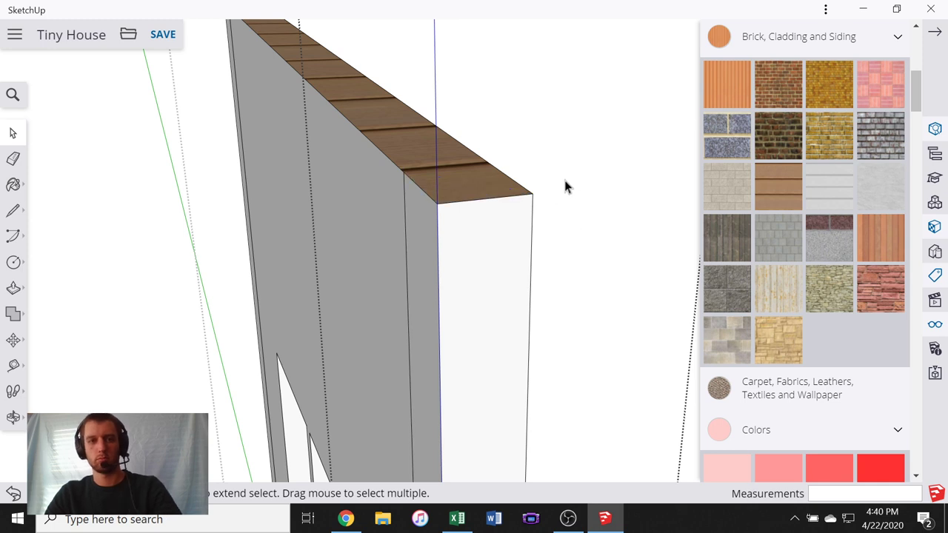
scroll(511, 173, down, 3)
click(770, 206)
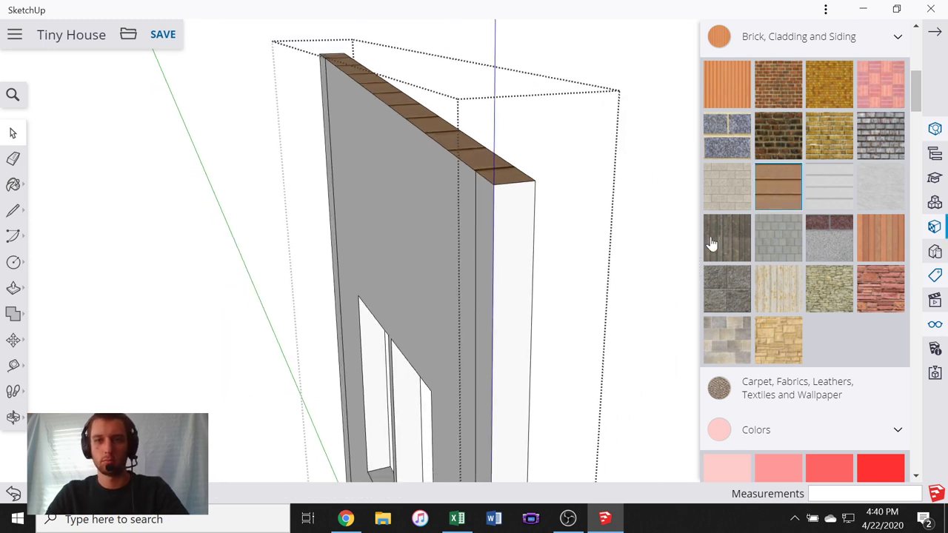
click(522, 252)
- Delete the two vertical seam edges near the ends of the wall's inner face
mouse_move(523, 247)
middle_down()
mouse_move(567, 195)
mouse_move(485, 222)
mouse_move(678, 202)
mouse_move(637, 204)
middle_up()
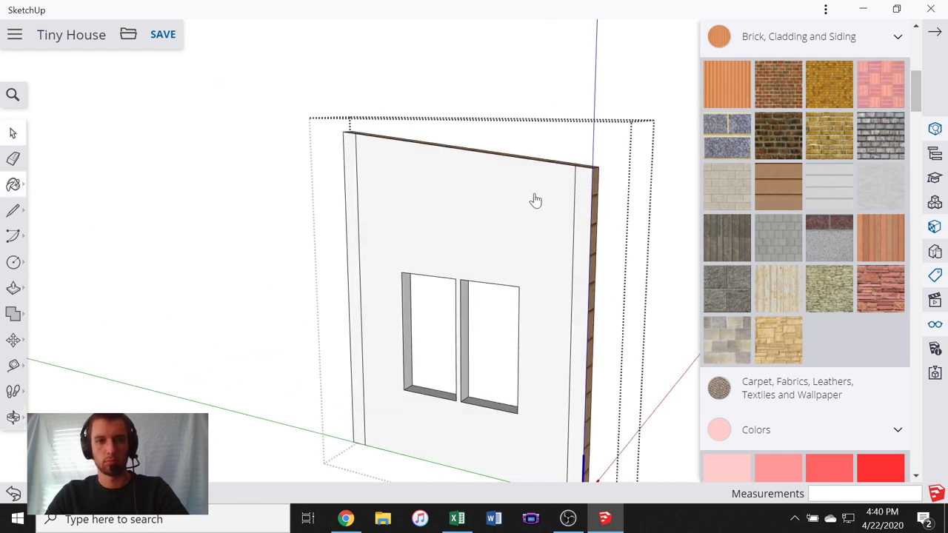
key(space)
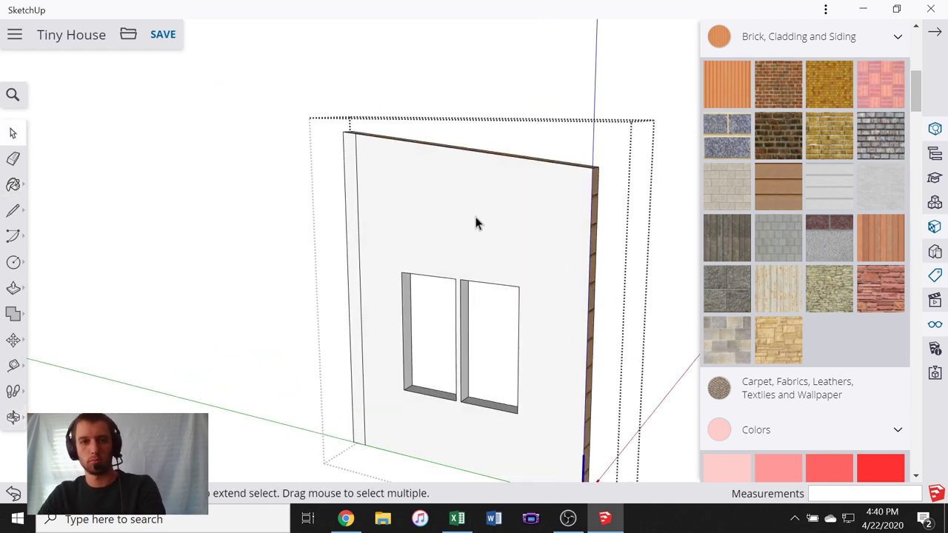
click(359, 214)
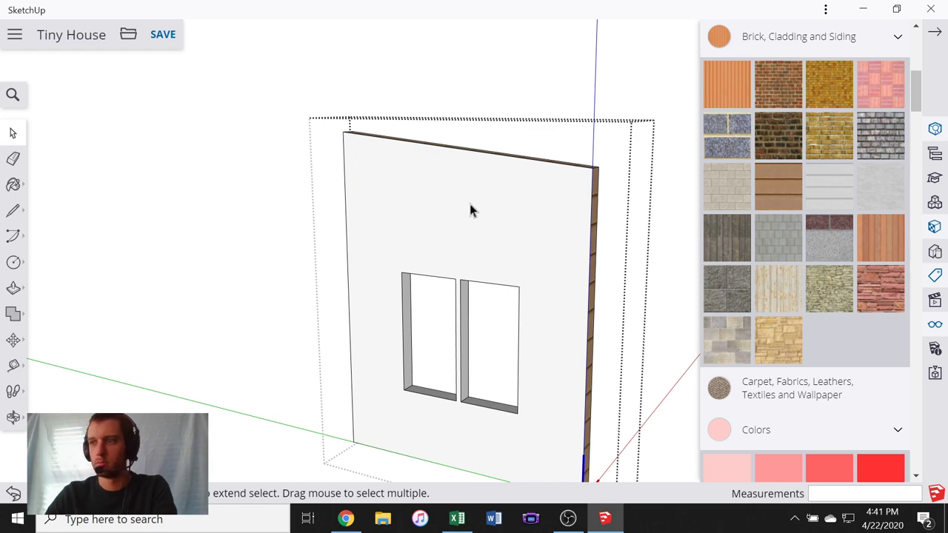
- Delete the stray triangle face and leftover line at the wall's base corner, and leave the wall group's editing mode
scroll(474, 222, down, 3)
middle_drag(473, 222, 590, 245)
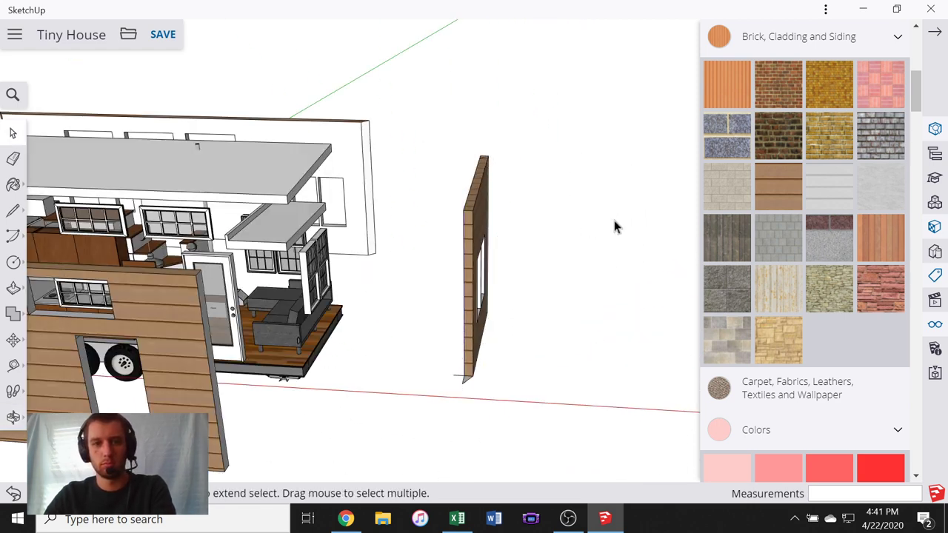
middle_drag(507, 211, 459, 311)
scroll(412, 376, up, 5)
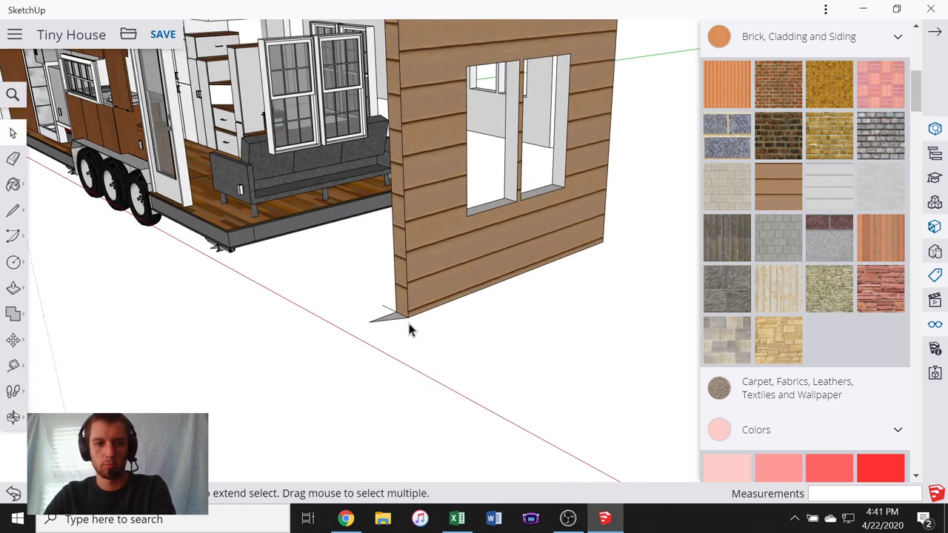
scroll(408, 323, up, 2)
click(410, 294)
double_click(375, 322)
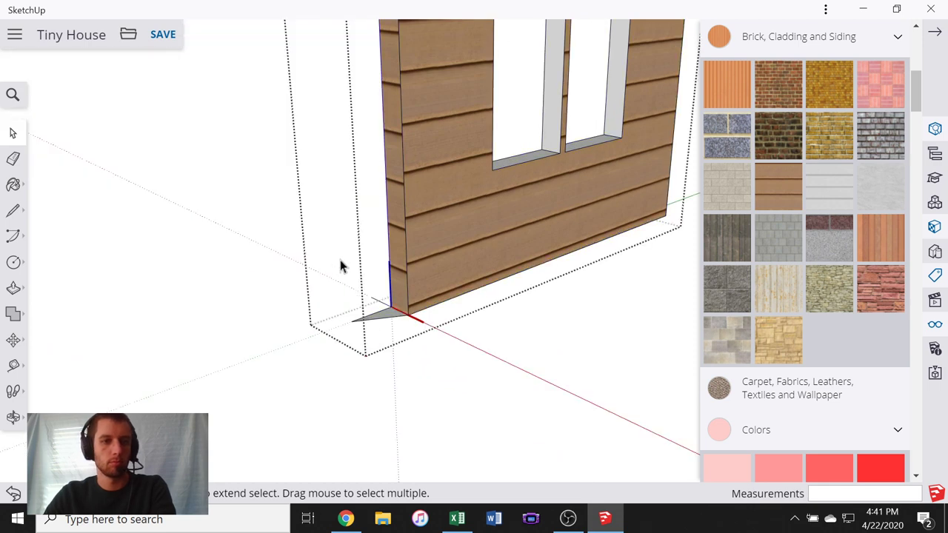
key(Delete)
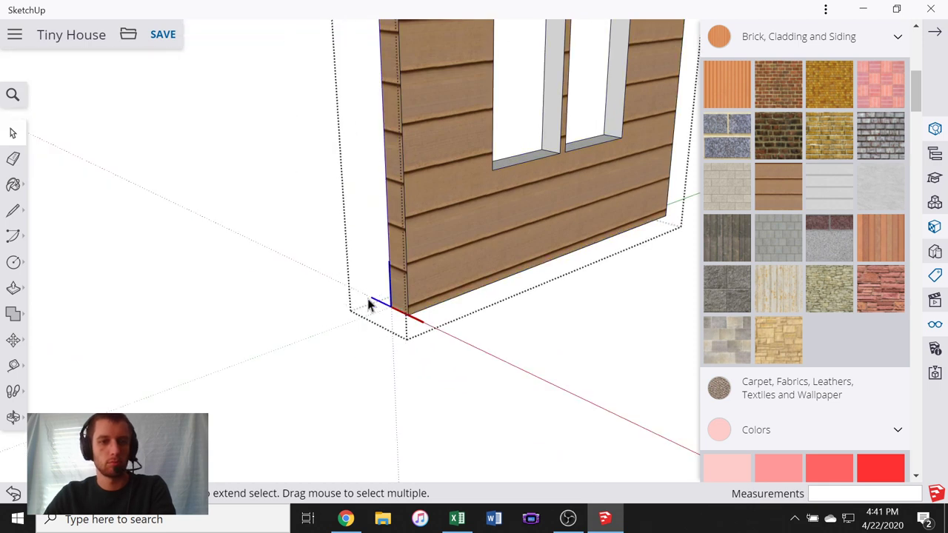
click(400, 334)
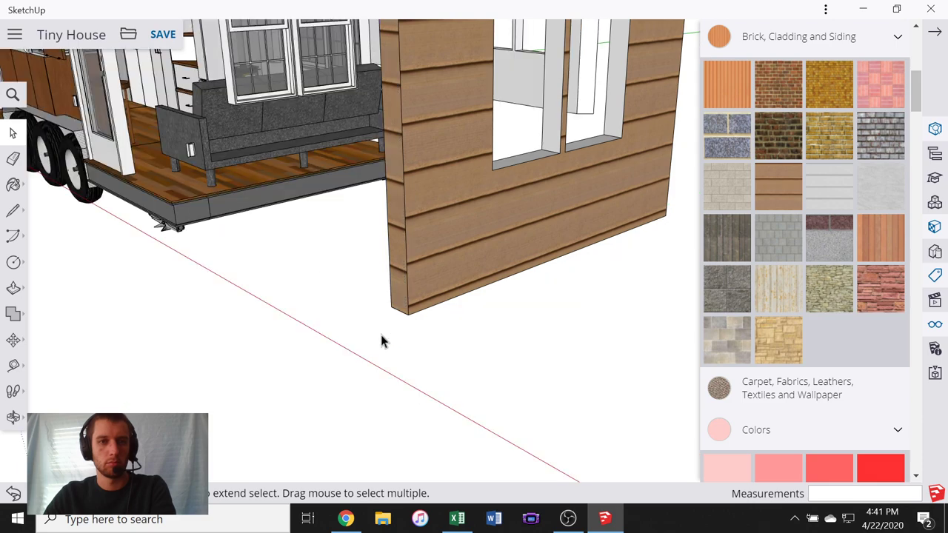
- Make N Wall the active tag before working on the next wall's corner
scroll(376, 345, up, 2)
scroll(376, 345, down, 5)
middle_drag(527, 294, 441, 273)
scroll(490, 179, up, 3)
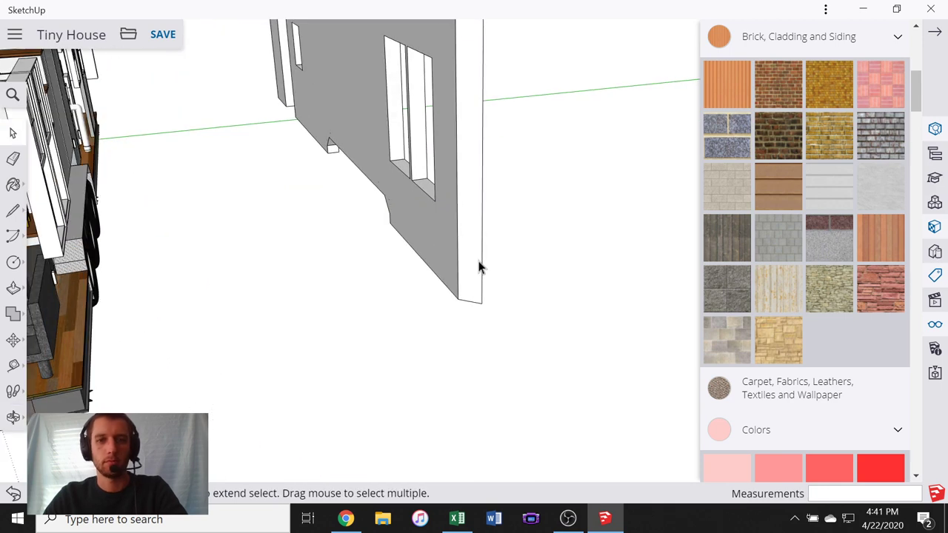
click(935, 276)
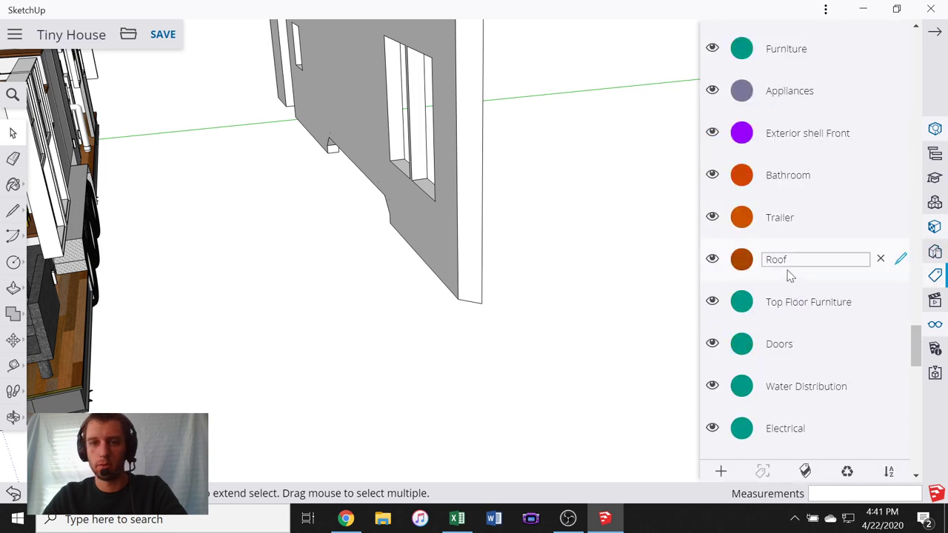
scroll(780, 245, up, 5)
scroll(778, 247, down, 10)
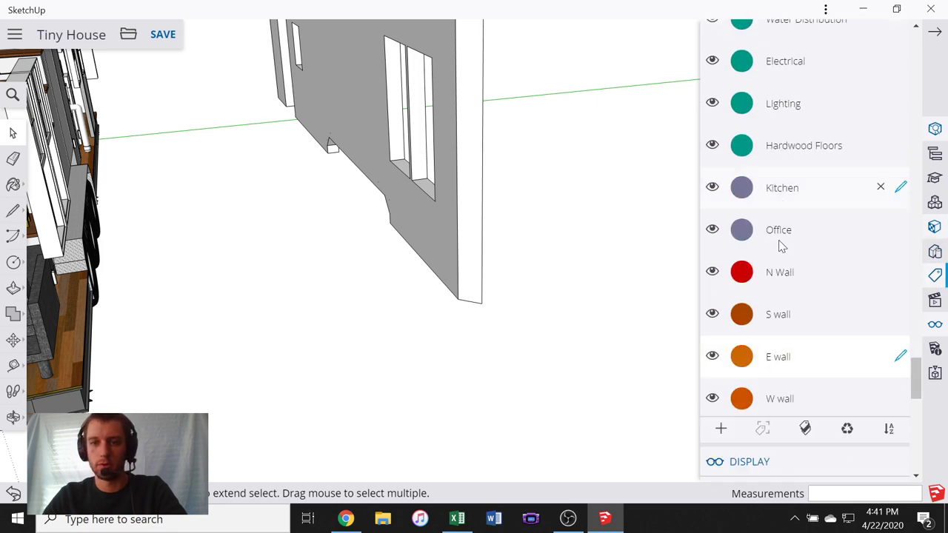
scroll(770, 92, up, 2)
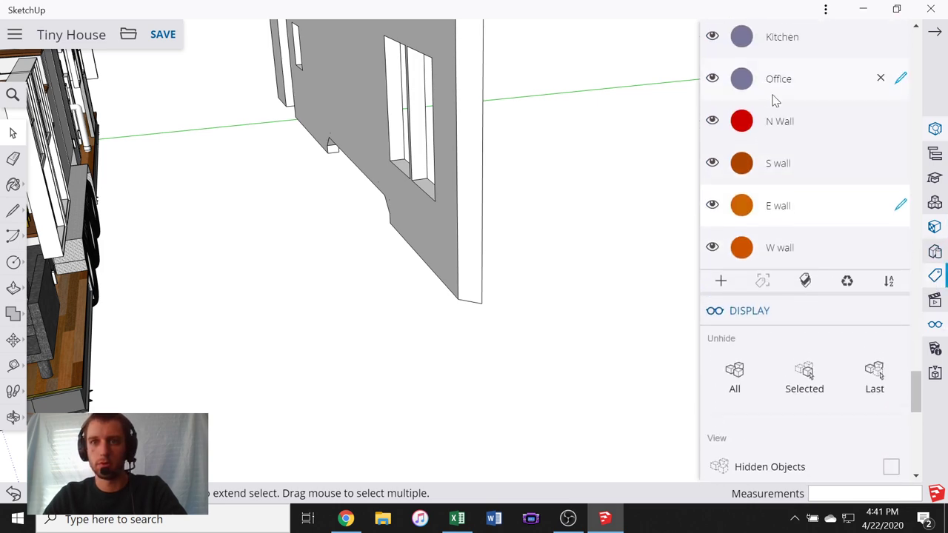
double_click(777, 120)
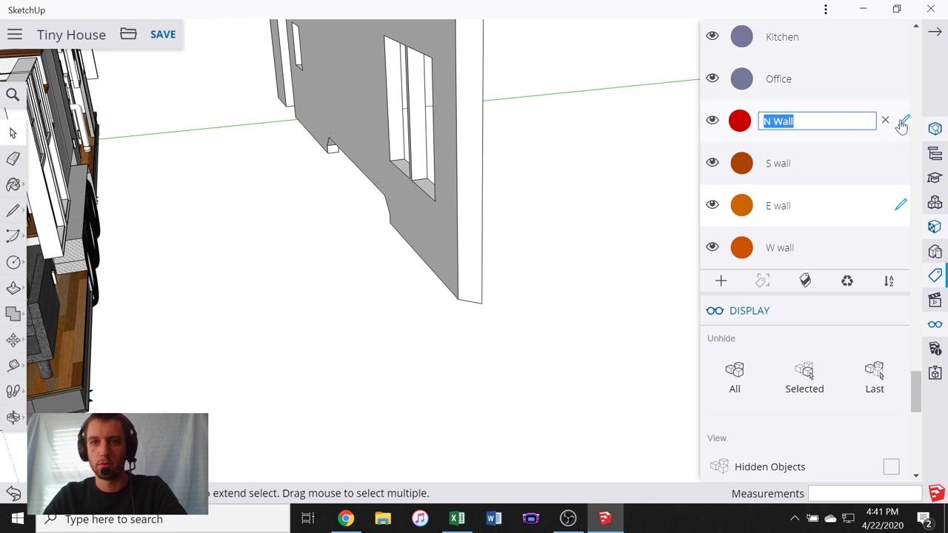
key(Return)
- Open the north wall group for editing and draw a line squarely across its base face from the inner mitre corner
middle_drag(489, 270, 67, 126)
click(482, 294)
double_click(485, 293)
middle_drag(446, 342, 465, 231)
scroll(485, 256, up, 2)
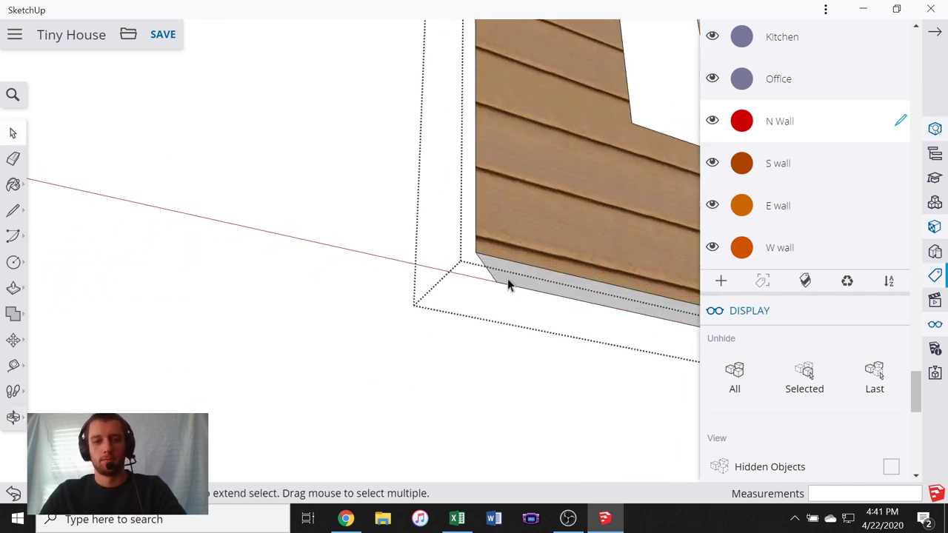
key(l)
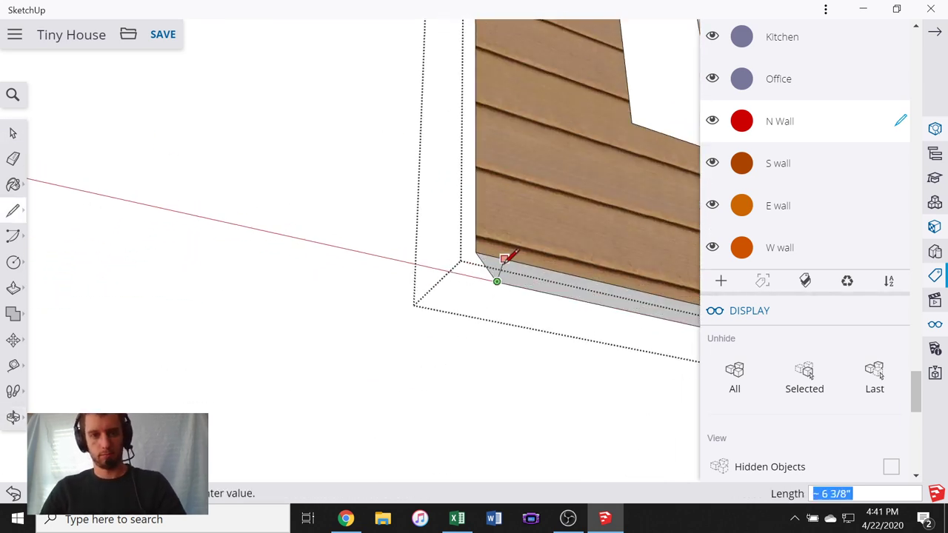
- Push/Pull the small triangular base face at the mitred corner up through the wall's height to square off the end
key(p)
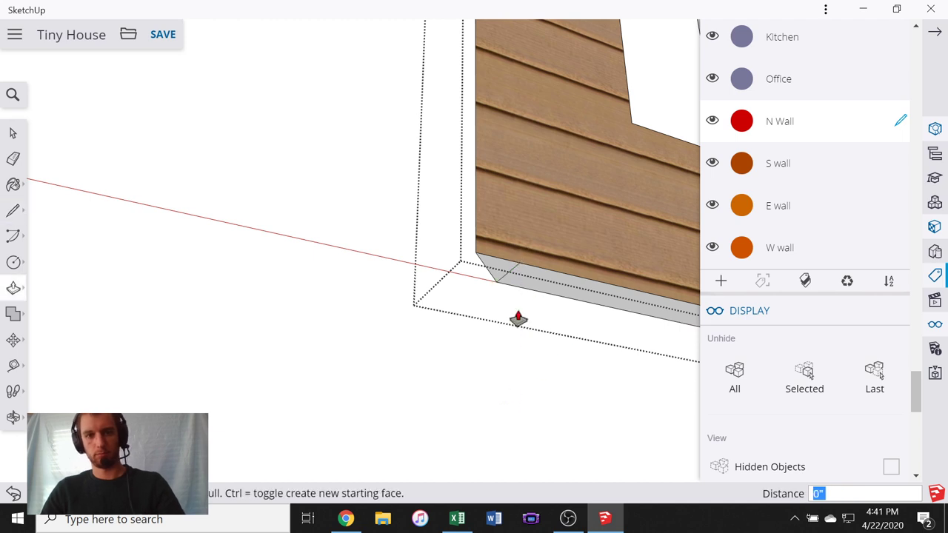
scroll(518, 319, down, 3)
click(500, 299)
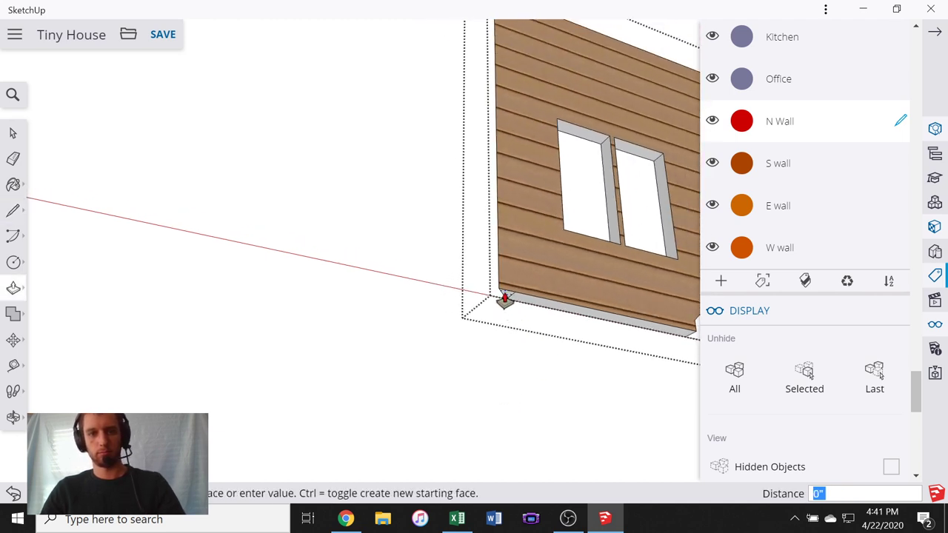
scroll(514, 392, down, 3)
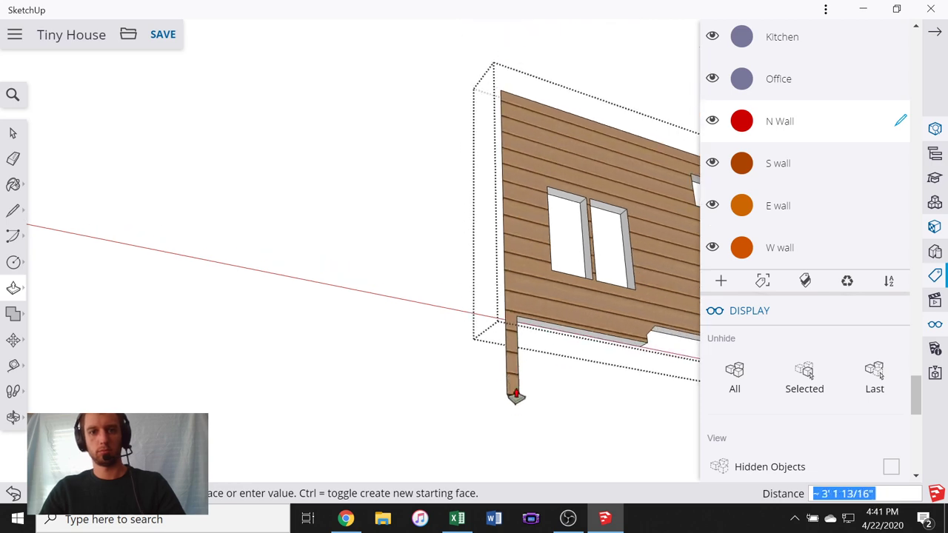
middle_drag(465, 170, 554, 363)
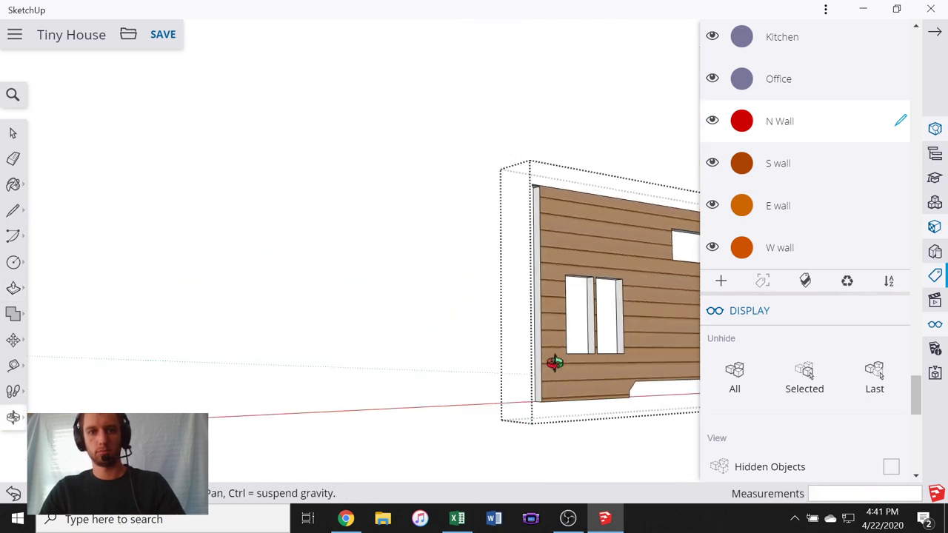